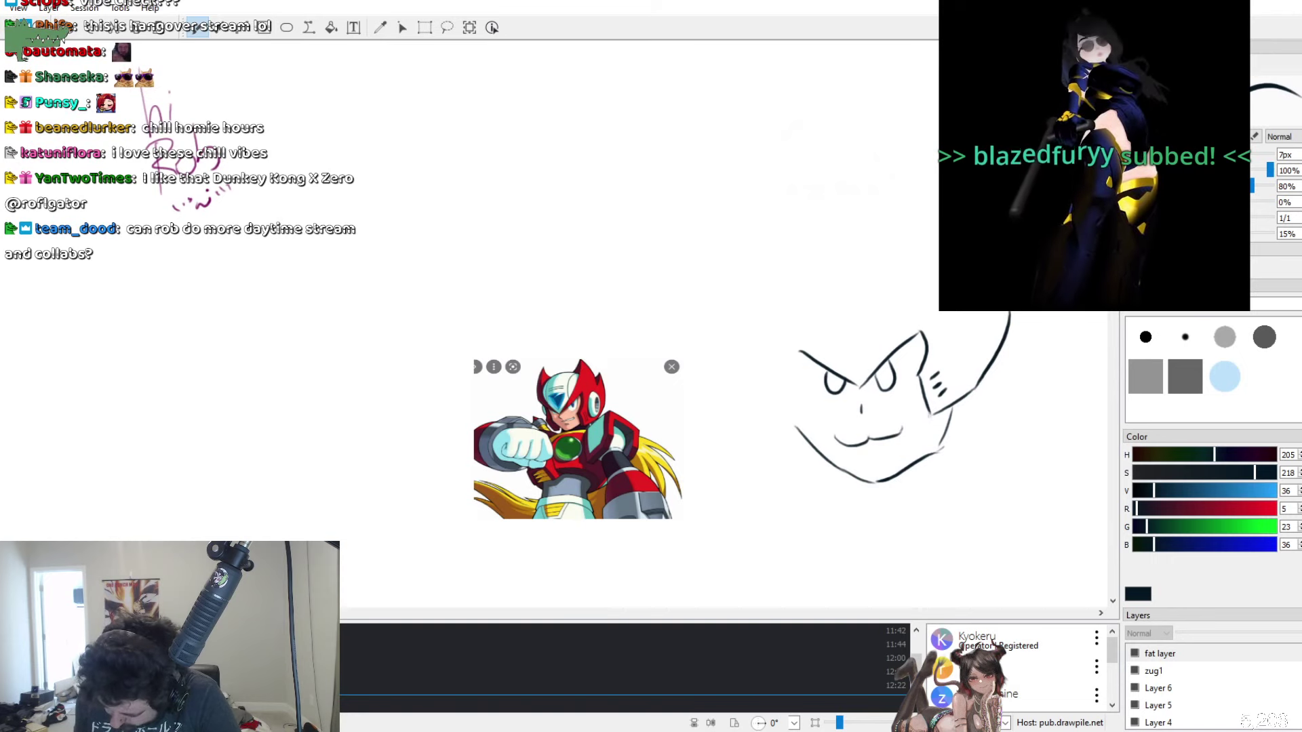
Undo the last curved stroke and redraw the helmet's right side as a pointed fin rising from the ear guard
key("ctrl+z")
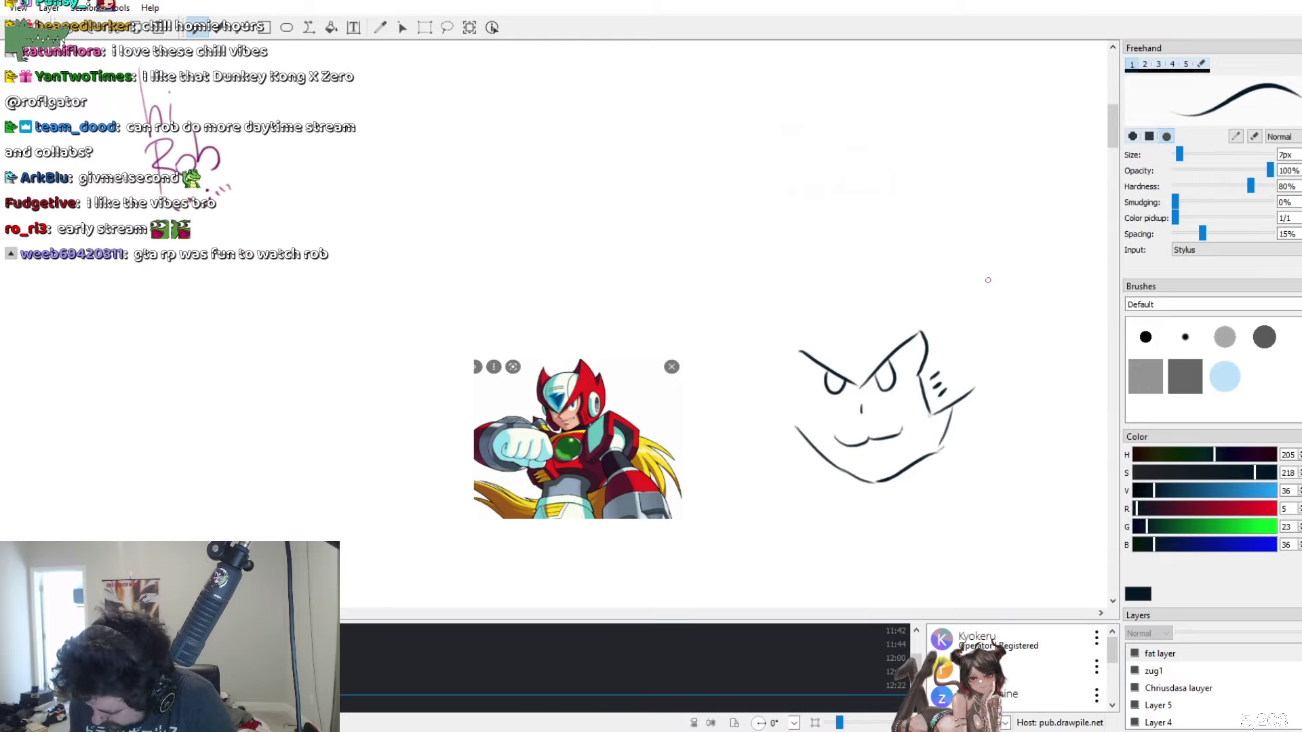
left_click_drag(991, 270, 964, 384)
left_click_drag(992, 305, 977, 387)
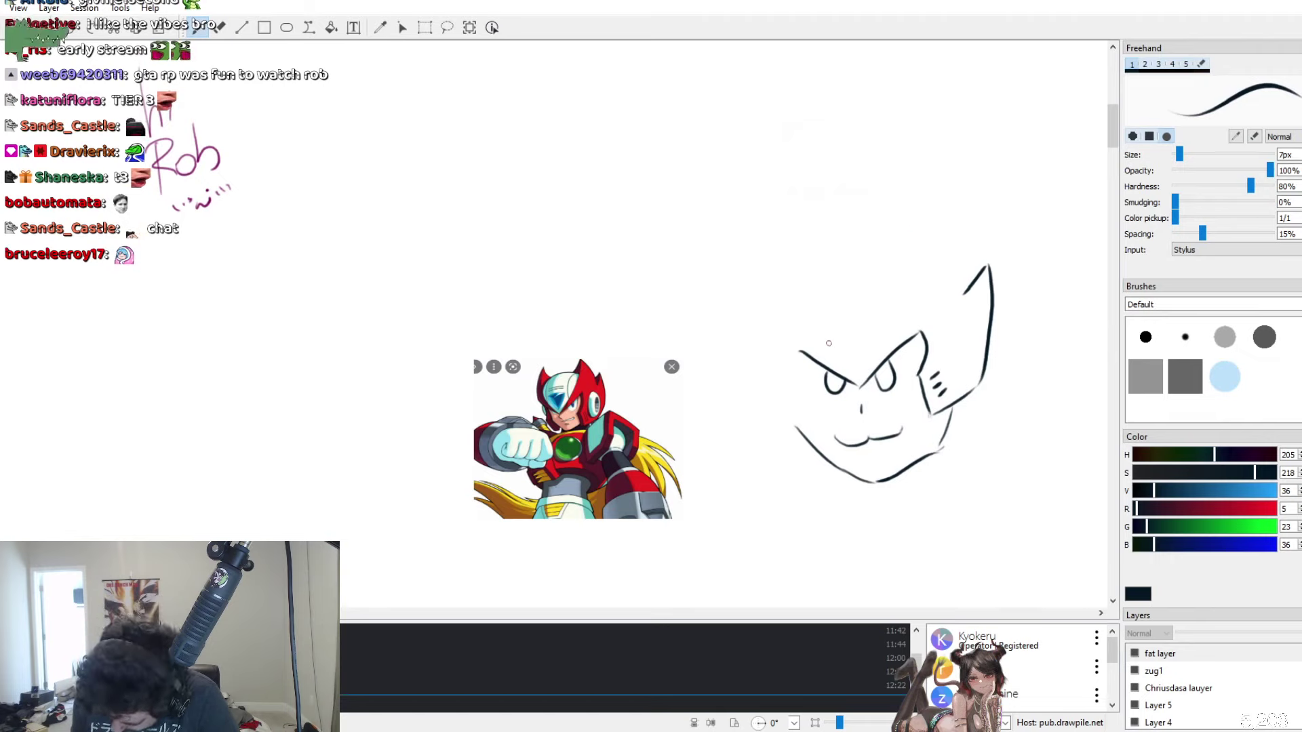
Draw the forehead gem above the brows as a small arch with slanted sides, discarding the extra strokes
mouse_move(829, 342)
left_mouse_down()
mouse_move(853, 369)
mouse_move(870, 332)
left_mouse_up()
key("ctrl+z")
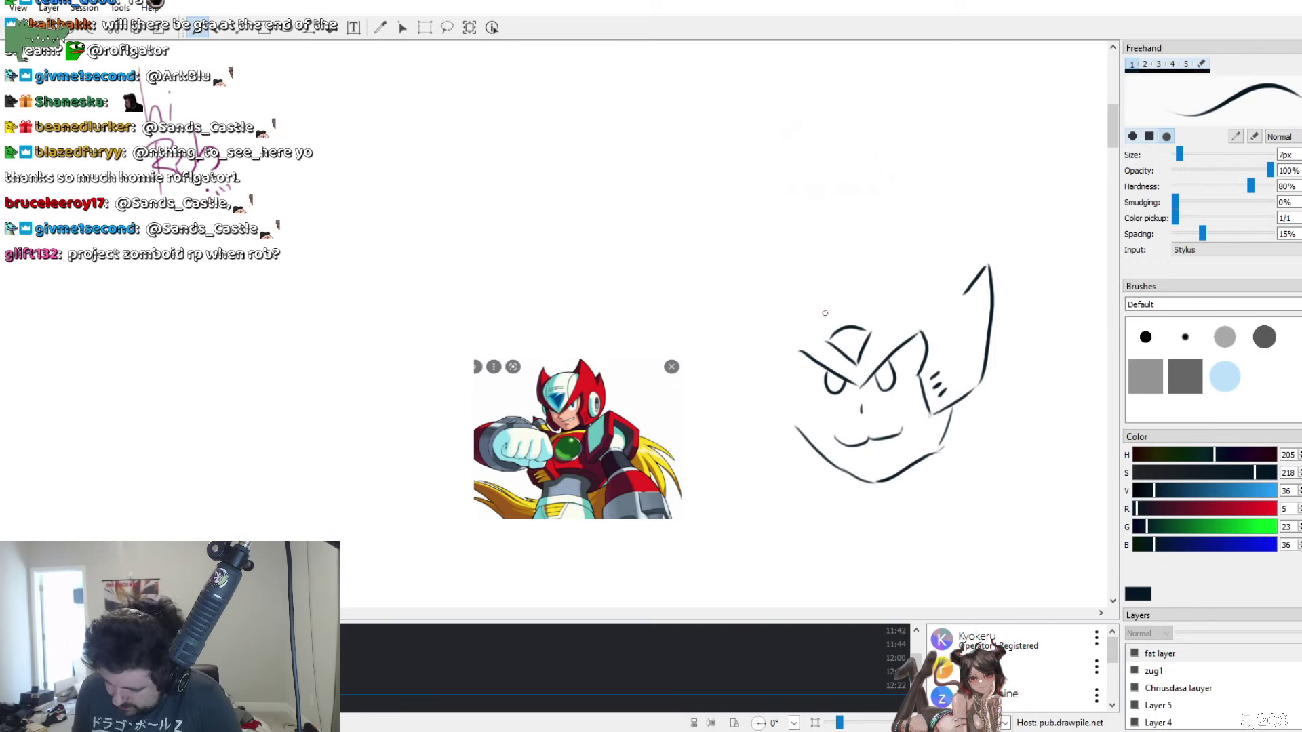
left_click_drag(860, 313, 824, 317)
key("ctrl+z")
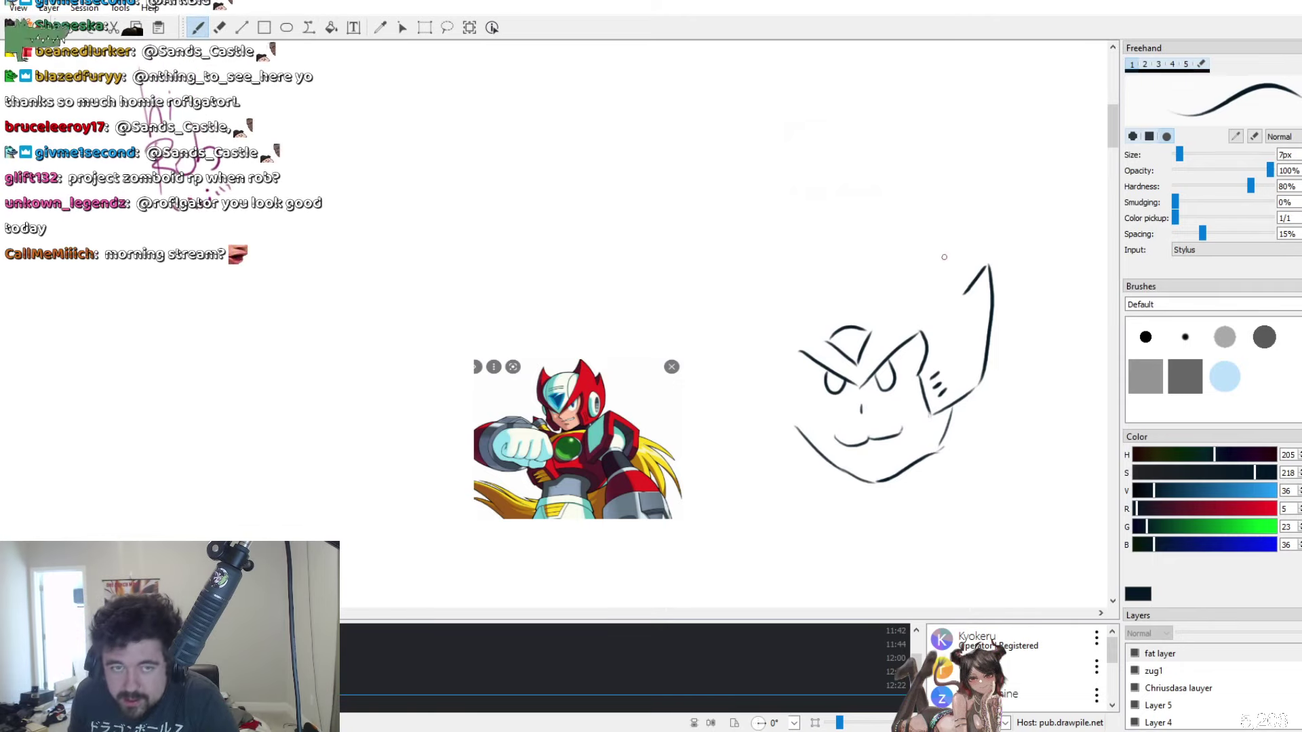
Draw the tall central helmet horn from the brow to the right fin and add a double-oval earpiece
left_click_drag(902, 234, 962, 293)
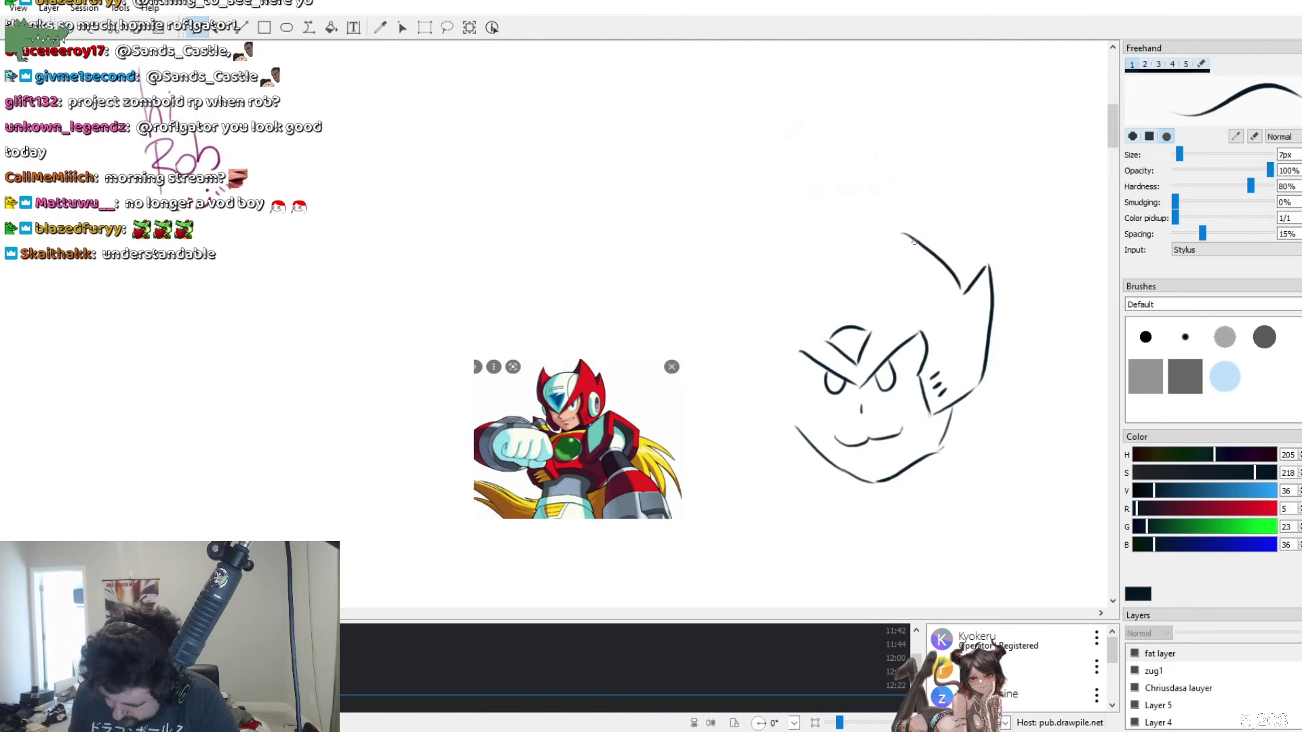
mouse_move(904, 234)
left_mouse_down()
mouse_move(868, 355)
mouse_move(903, 239)
left_mouse_up()
key("ctrl+z")
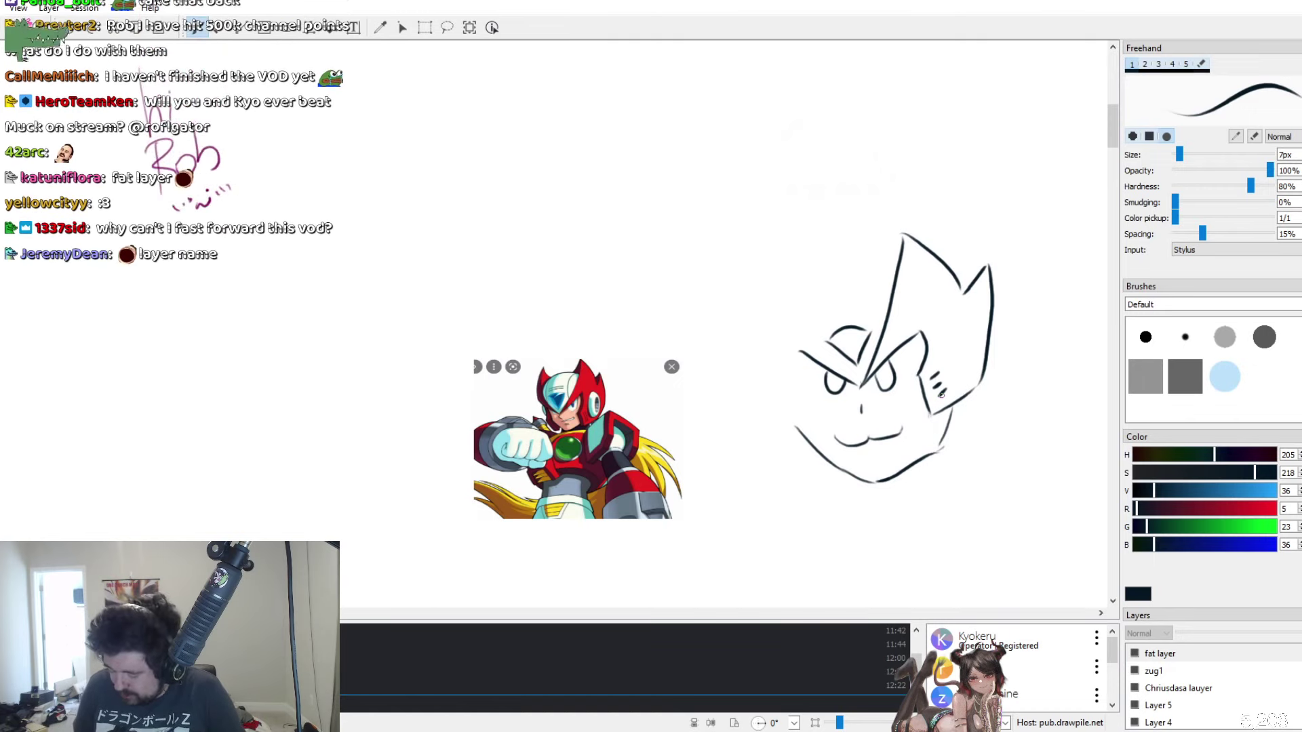
left_click_drag(948, 312, 960, 323)
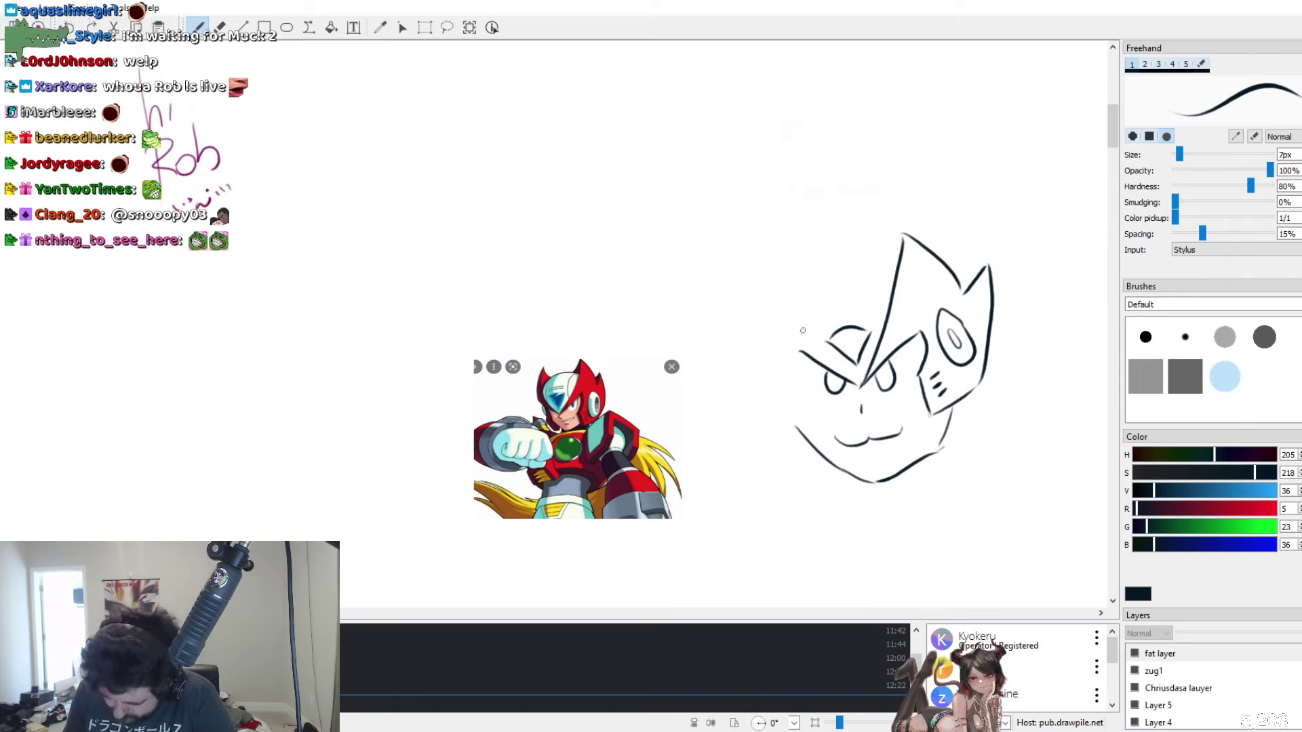
Draw the left helmet fin's inner curve and outer edge, trying a lower edge toward the brow and undoing it
left_click_drag(799, 349, 780, 273)
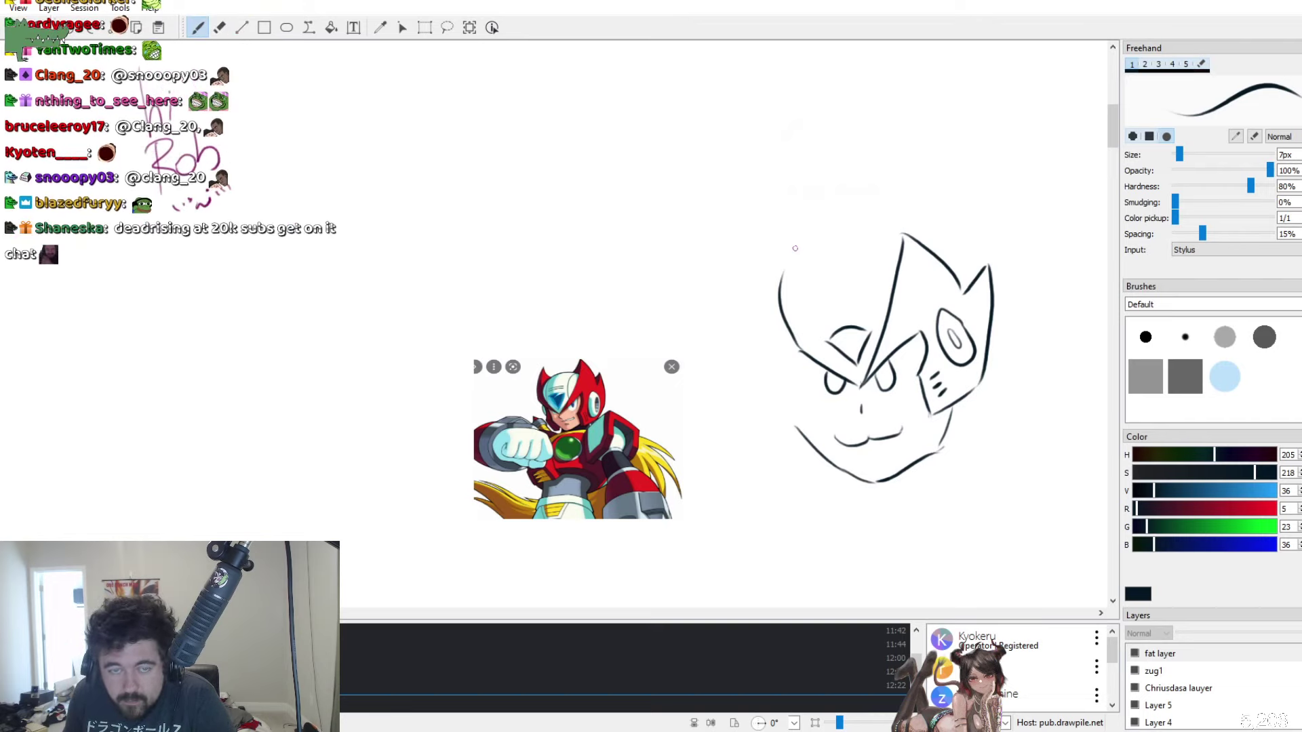
mouse_move(778, 272)
left_mouse_down()
mouse_move(760, 350)
mouse_move(847, 381)
left_mouse_up()
key("ctrl+z")
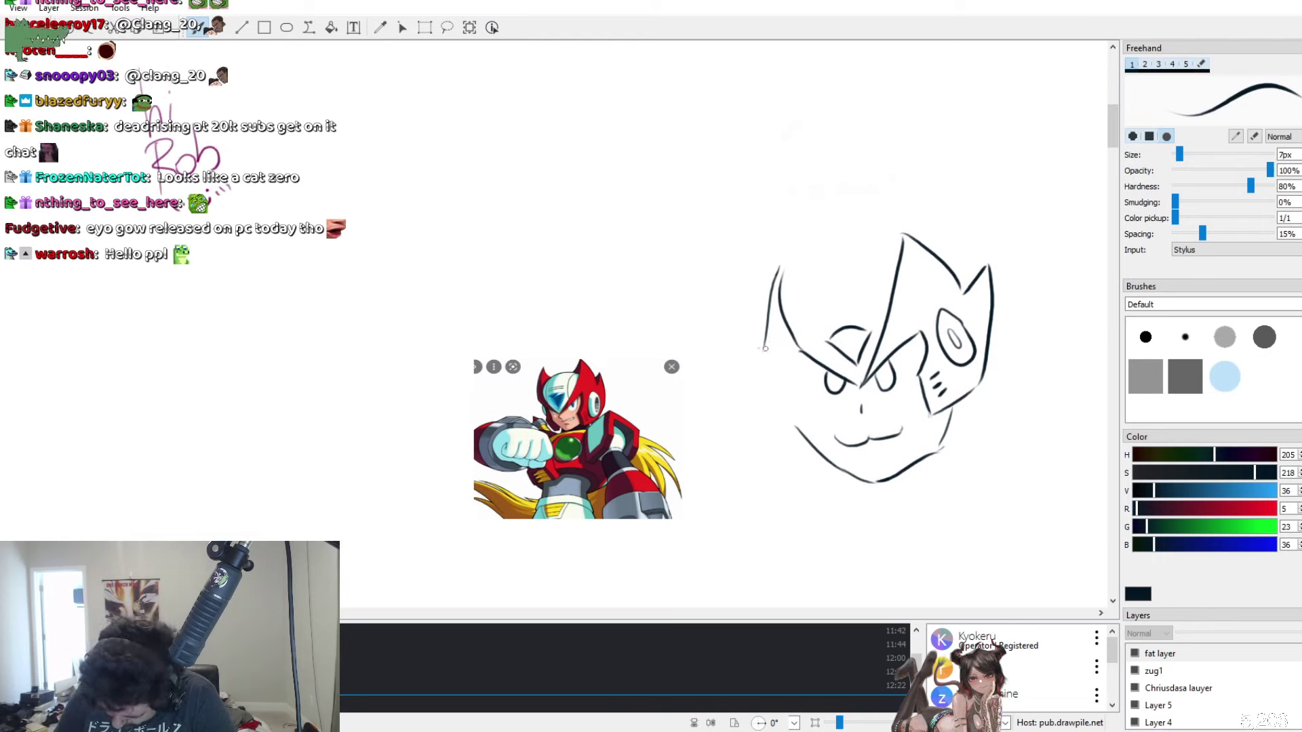
left_click_drag(760, 350, 848, 377)
key("ctrl+z")
left_click_drag(762, 348, 837, 384)
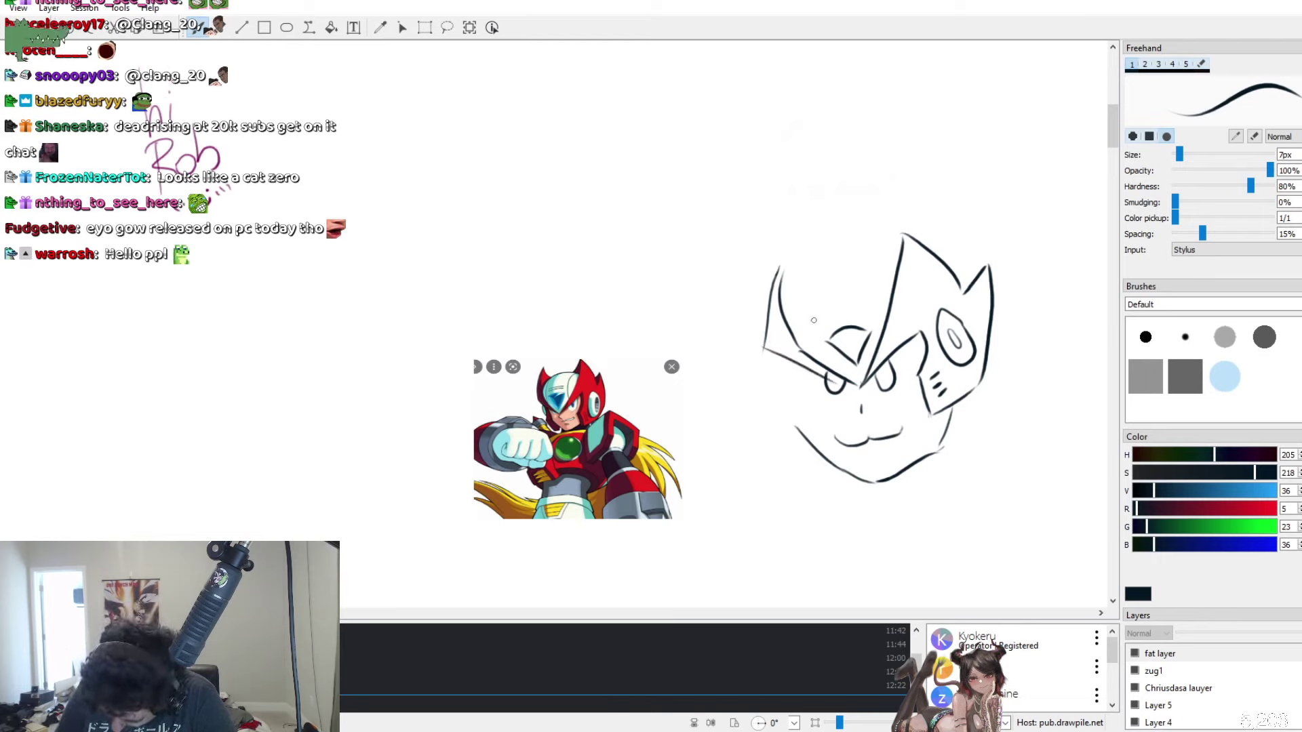
key("ctrl+z")
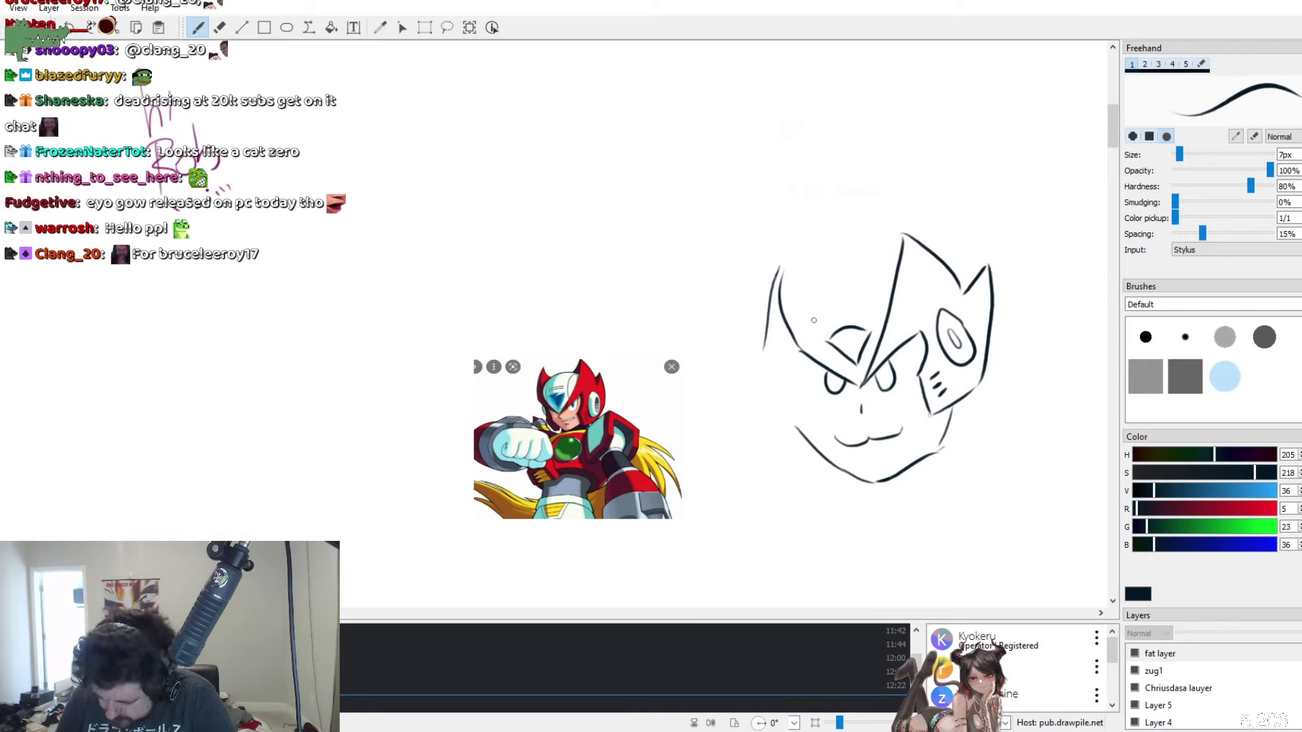
key("ctrl+z")
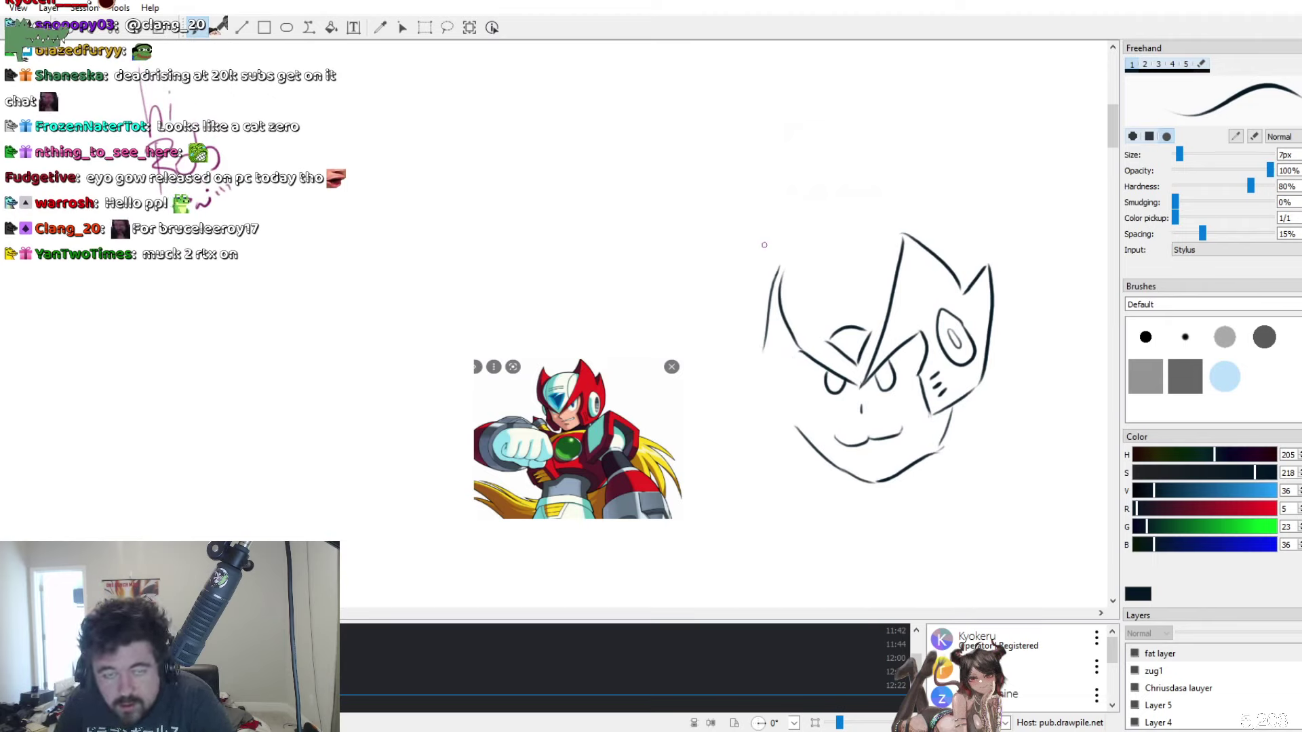
Erase the left fin's outer edge with the eraser set to 100% opacity and 23 px
key("e")
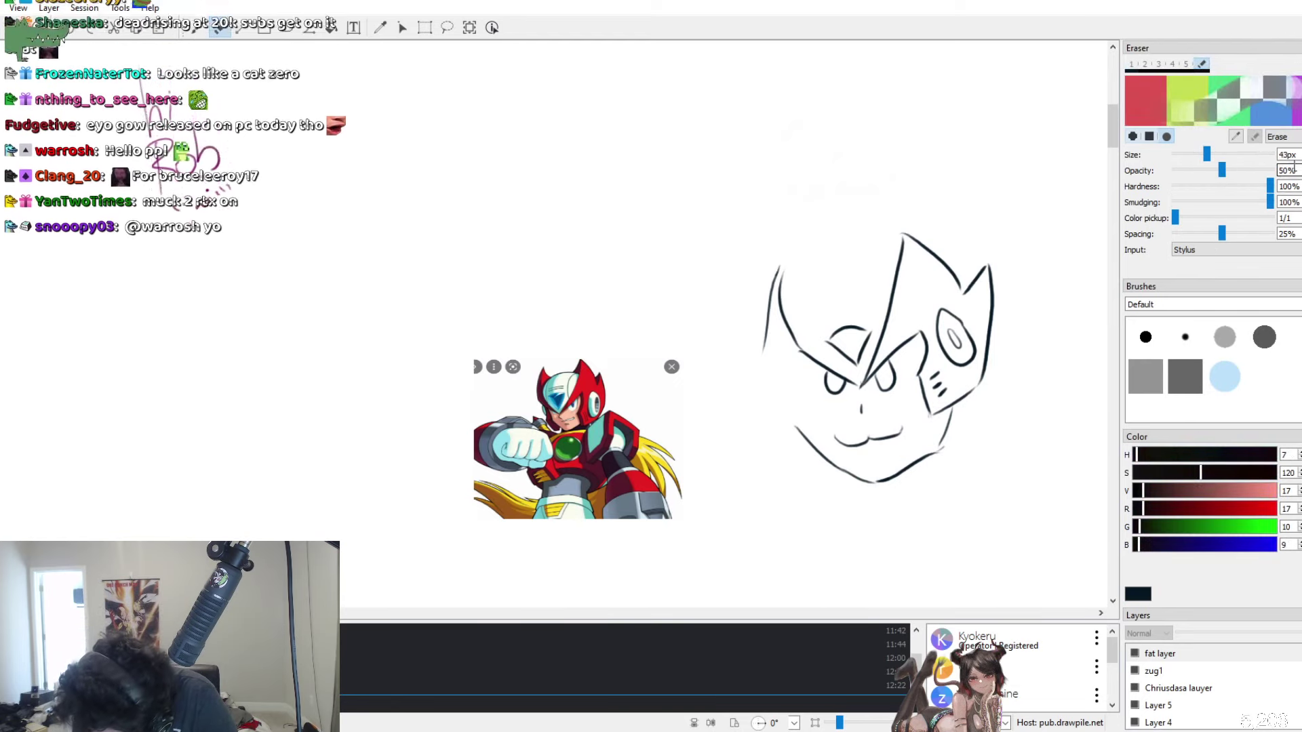
left_click(1228, 168)
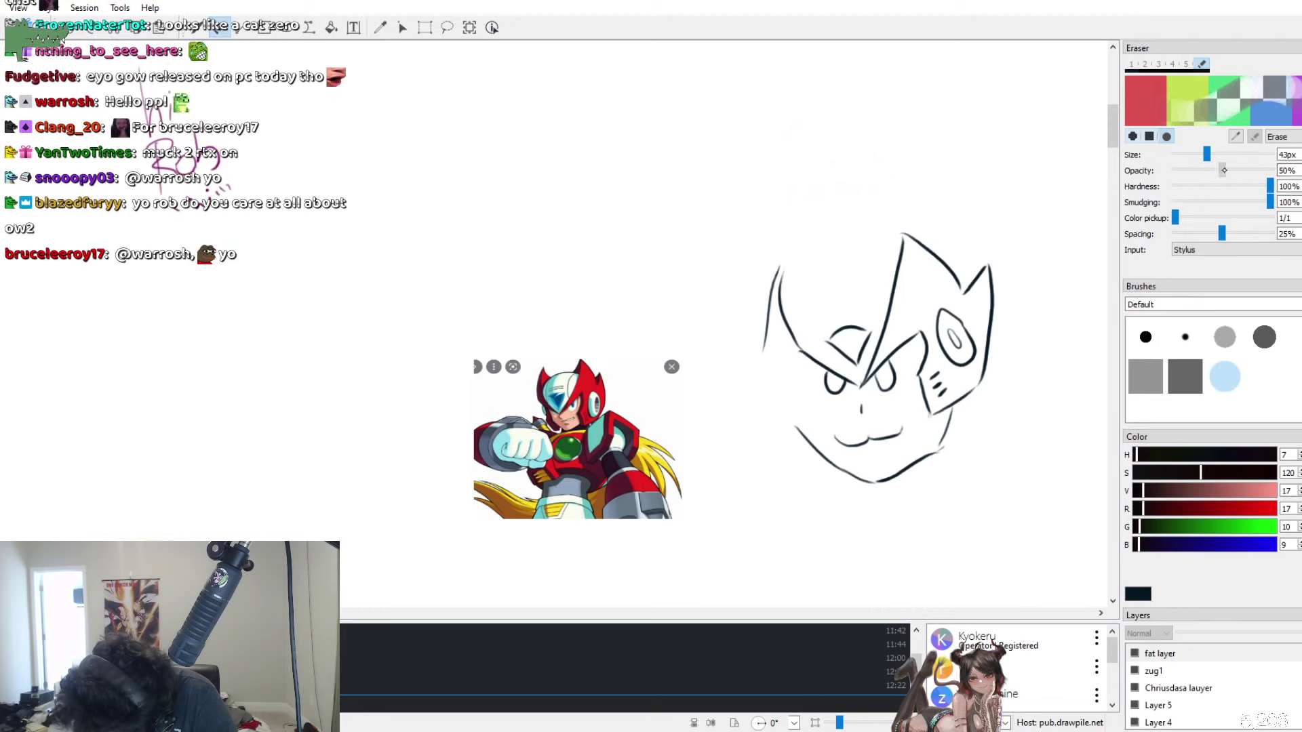
left_click_drag(1224, 170, 1251, 170)
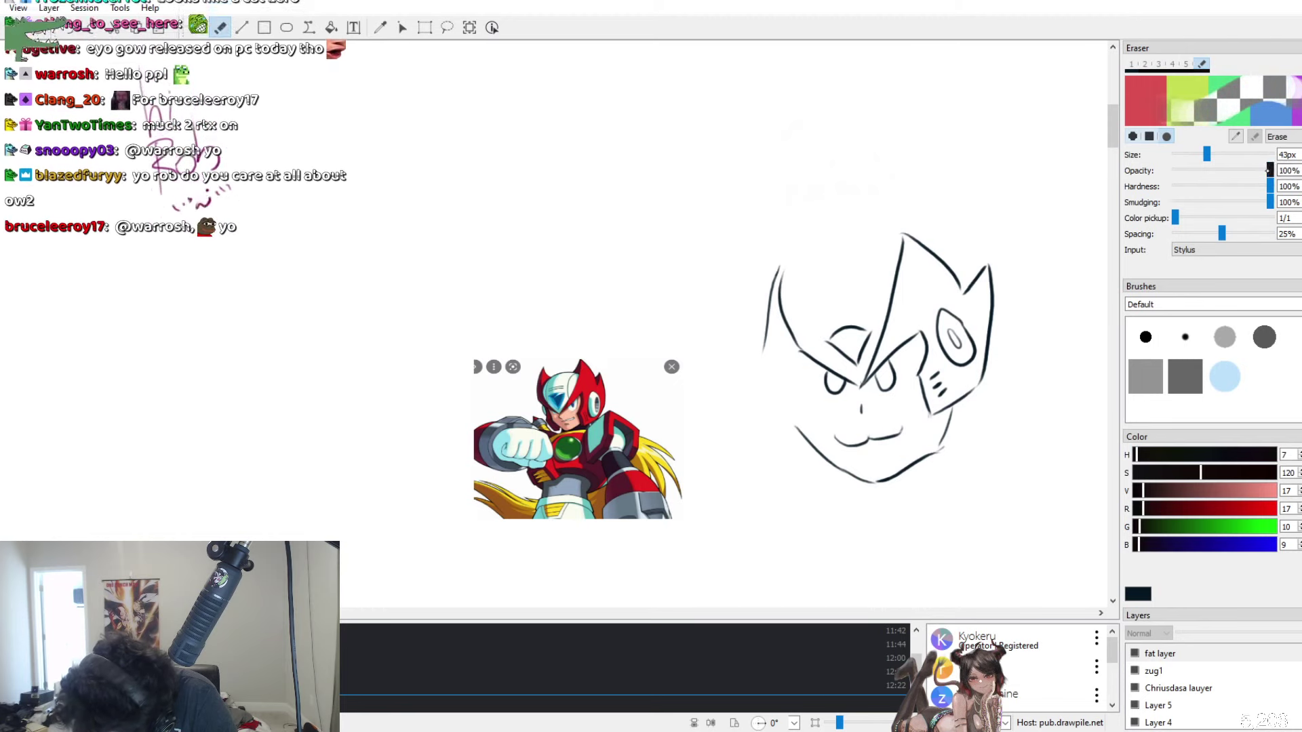
left_click(1192, 155)
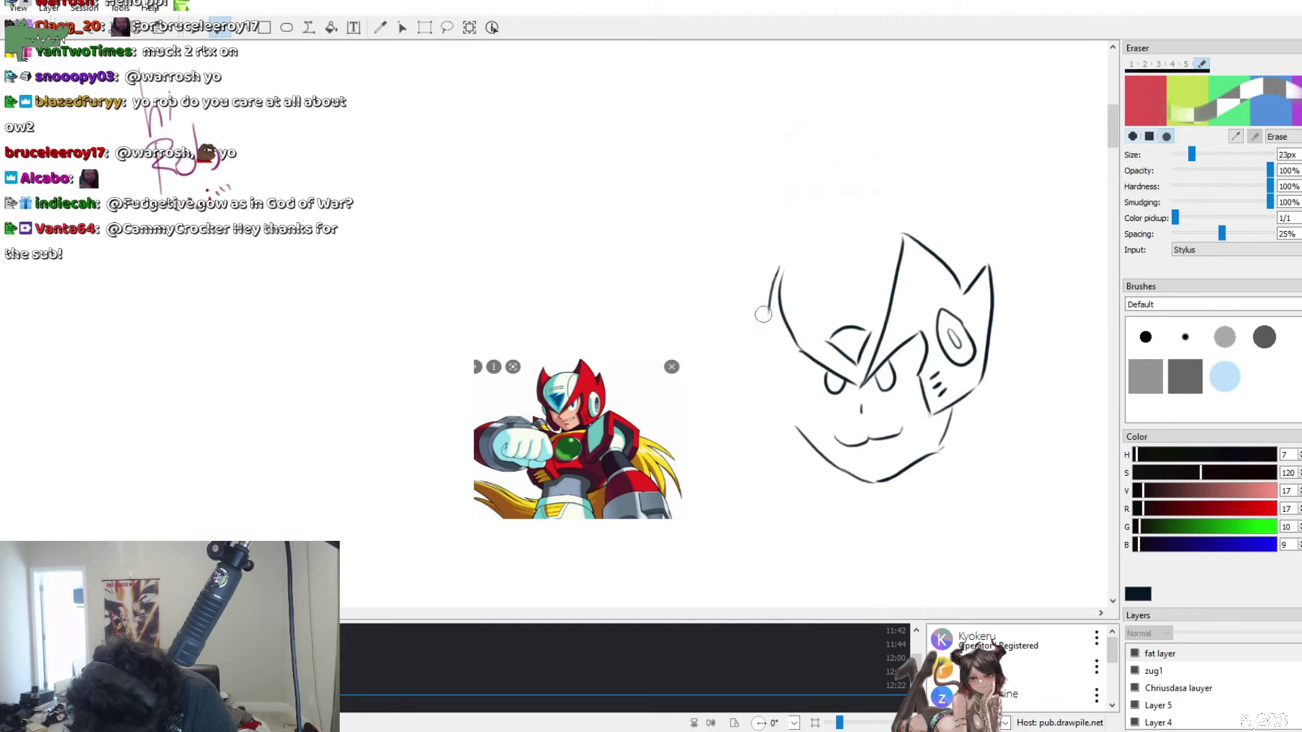
left_click_drag(764, 314, 768, 282)
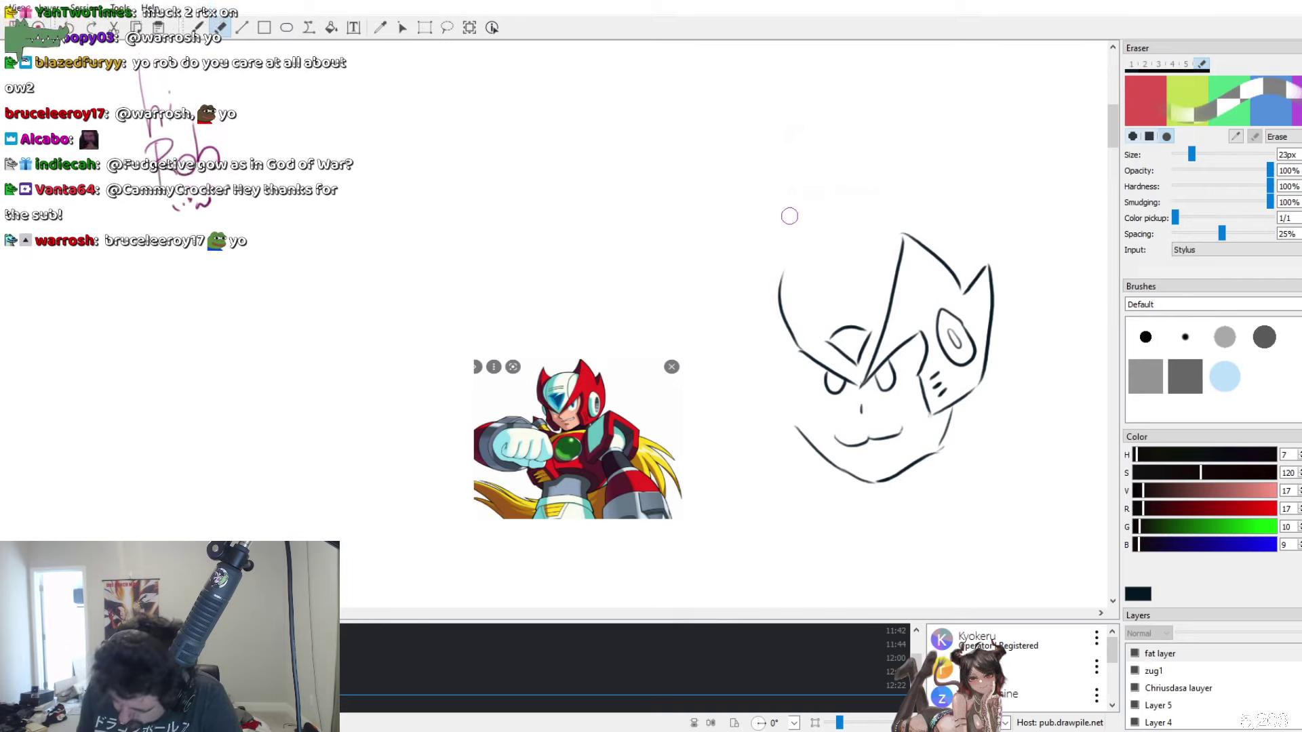
Try another left fin stroke with the brush, discard it and erase the eye under the left brow
key("b")
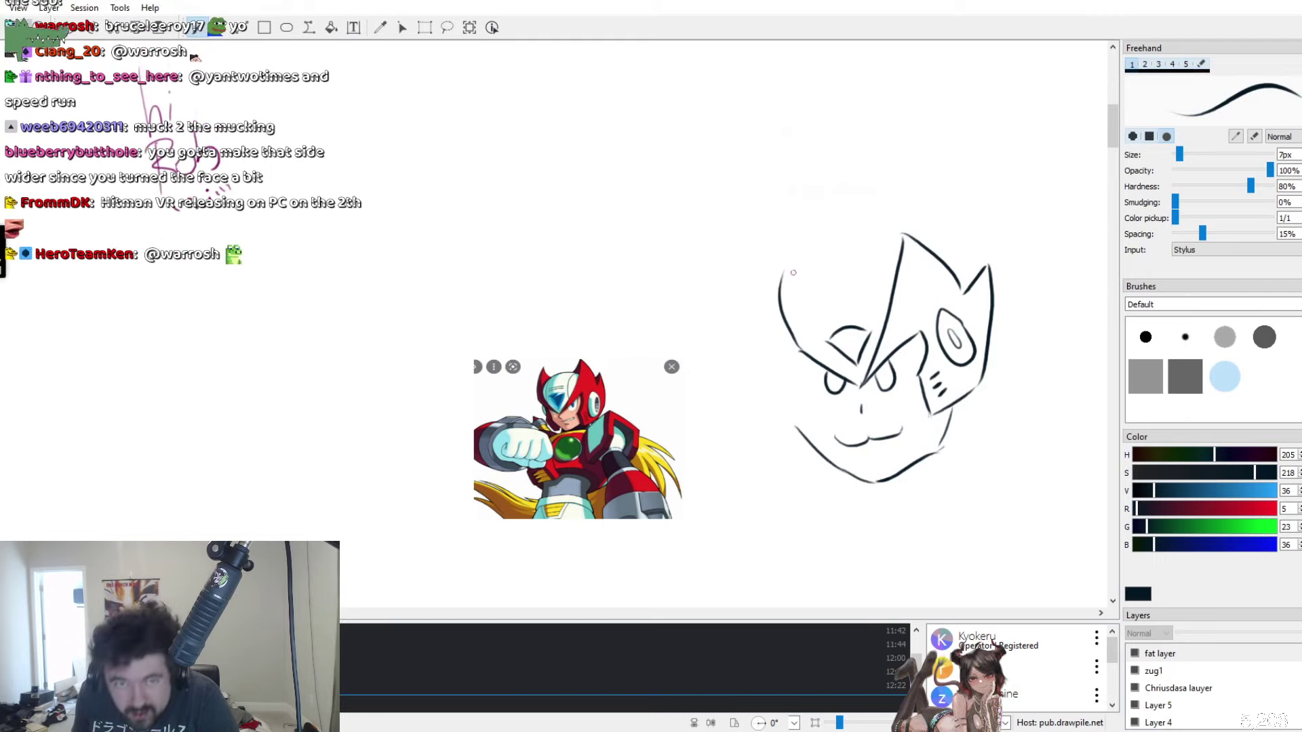
mouse_move(853, 383)
left_mouse_down()
mouse_move(816, 346)
mouse_move(789, 269)
left_mouse_up()
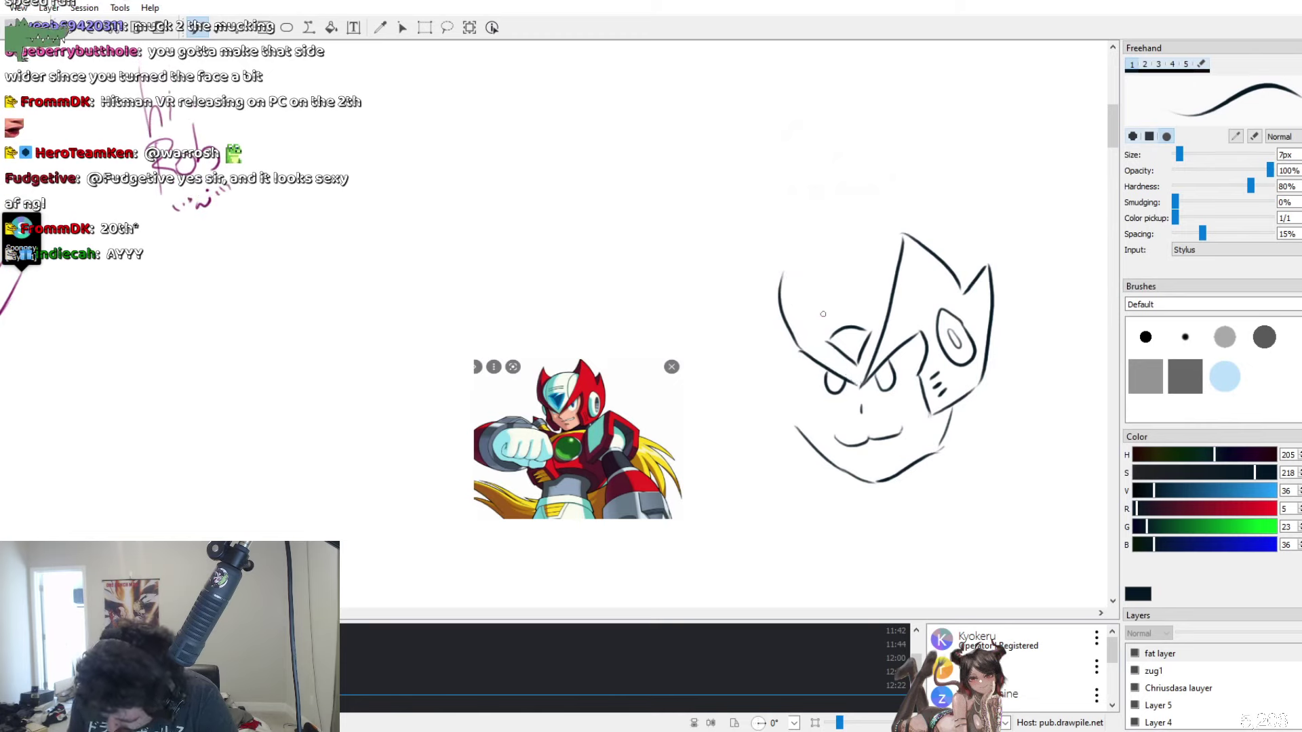
key("e")
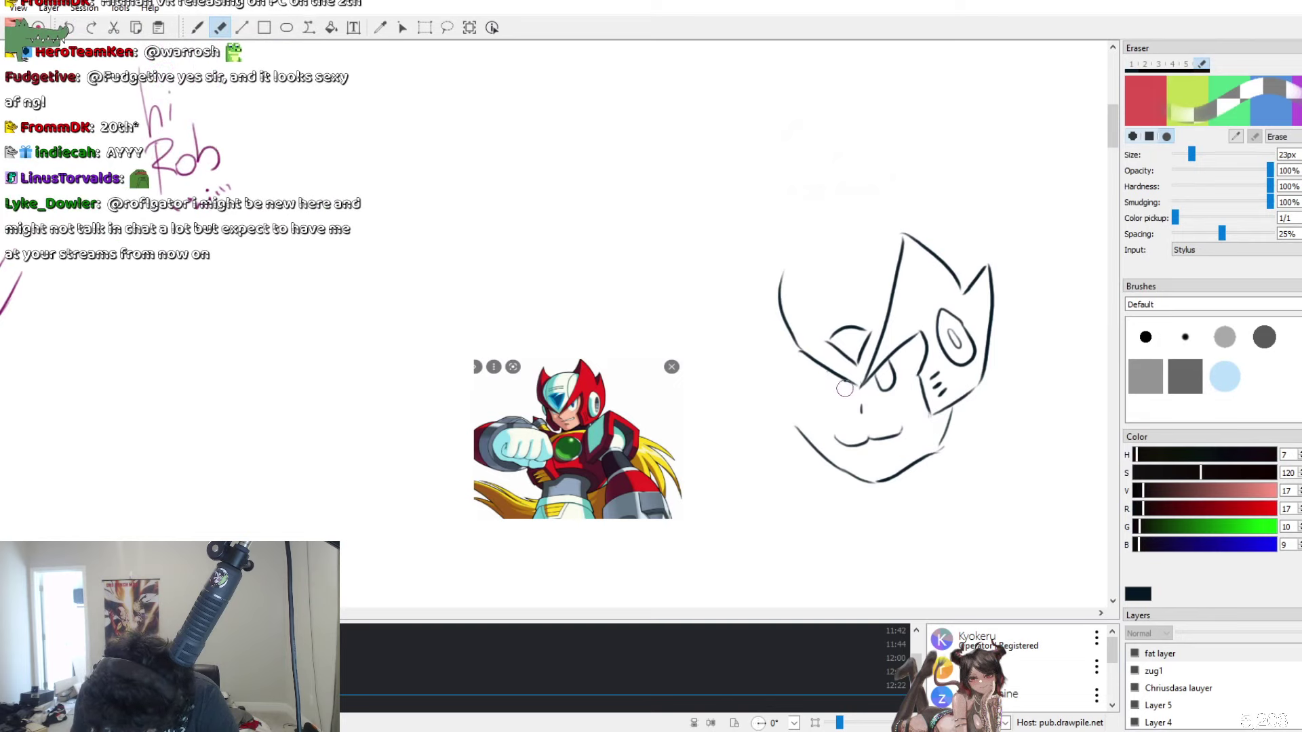
key("b")
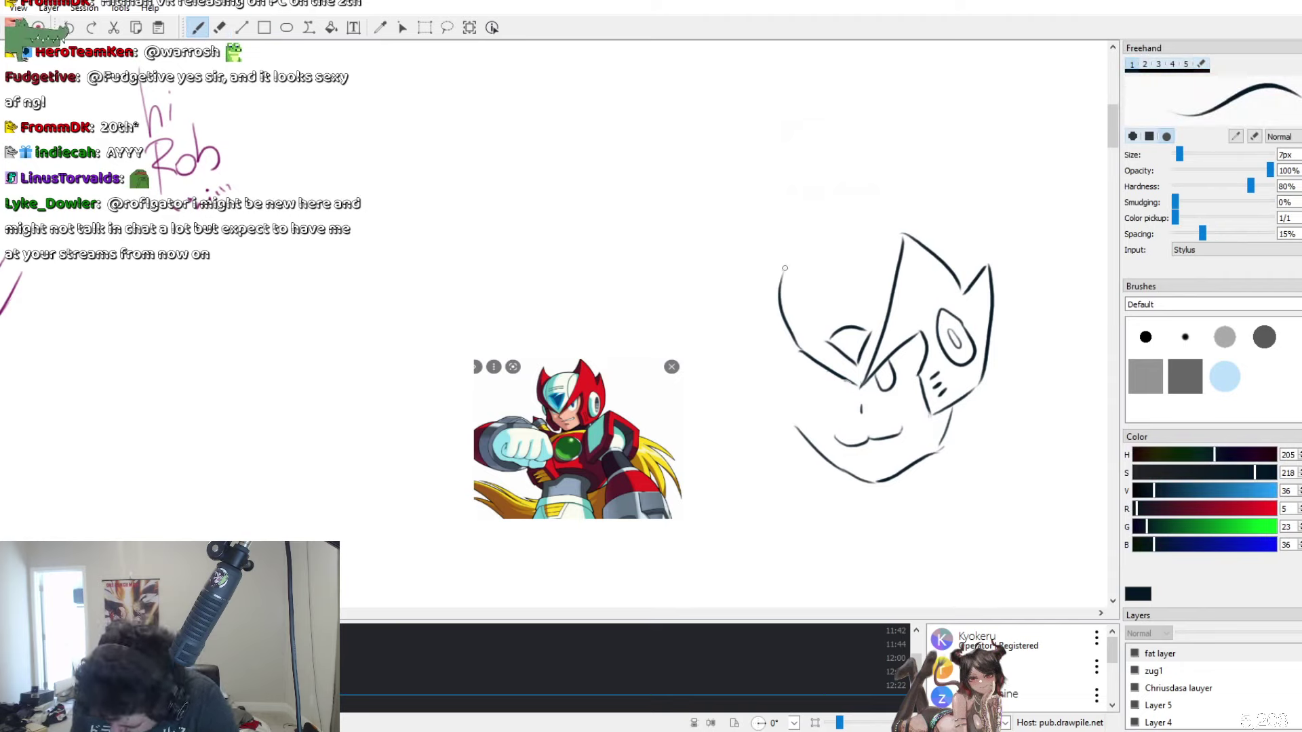
Draw the left fin's outer edge slanting outward and its lower edge running back to the point between the brows
left_click_drag(784, 268, 759, 335)
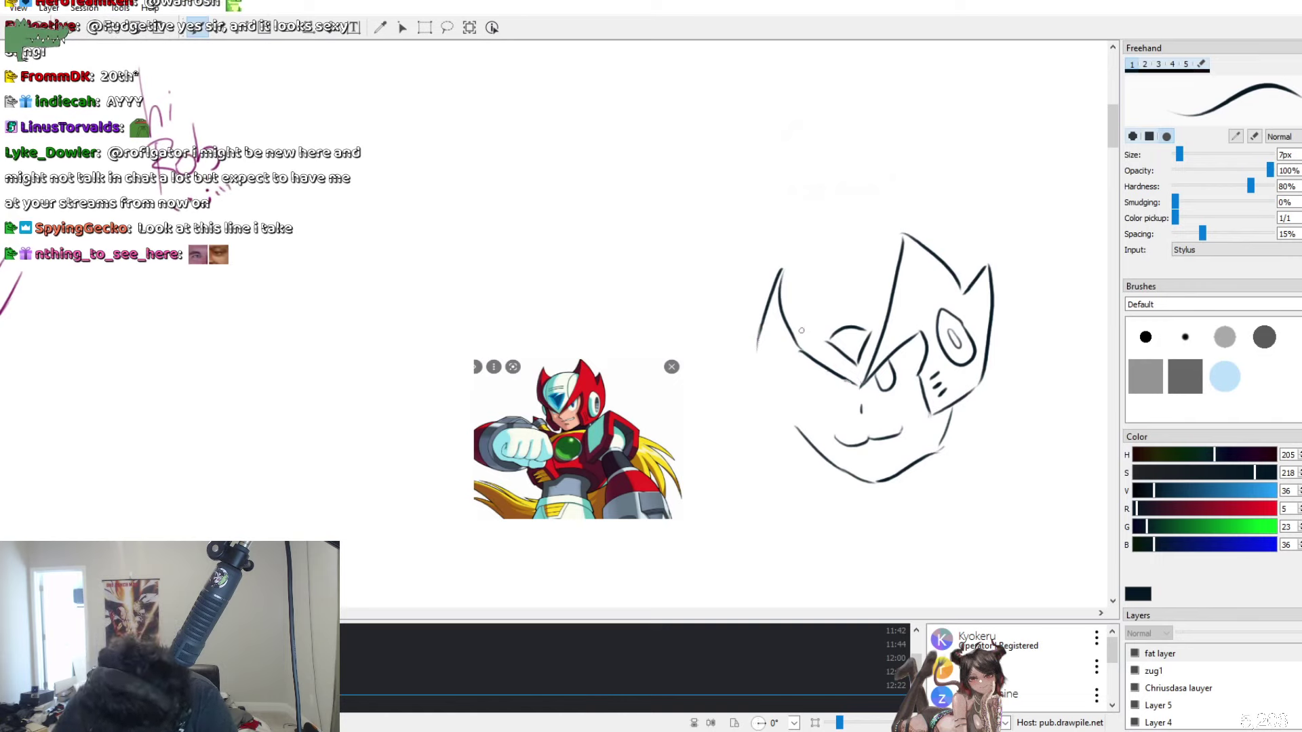
left_click_drag(750, 353, 843, 382)
key("ctrl+z")
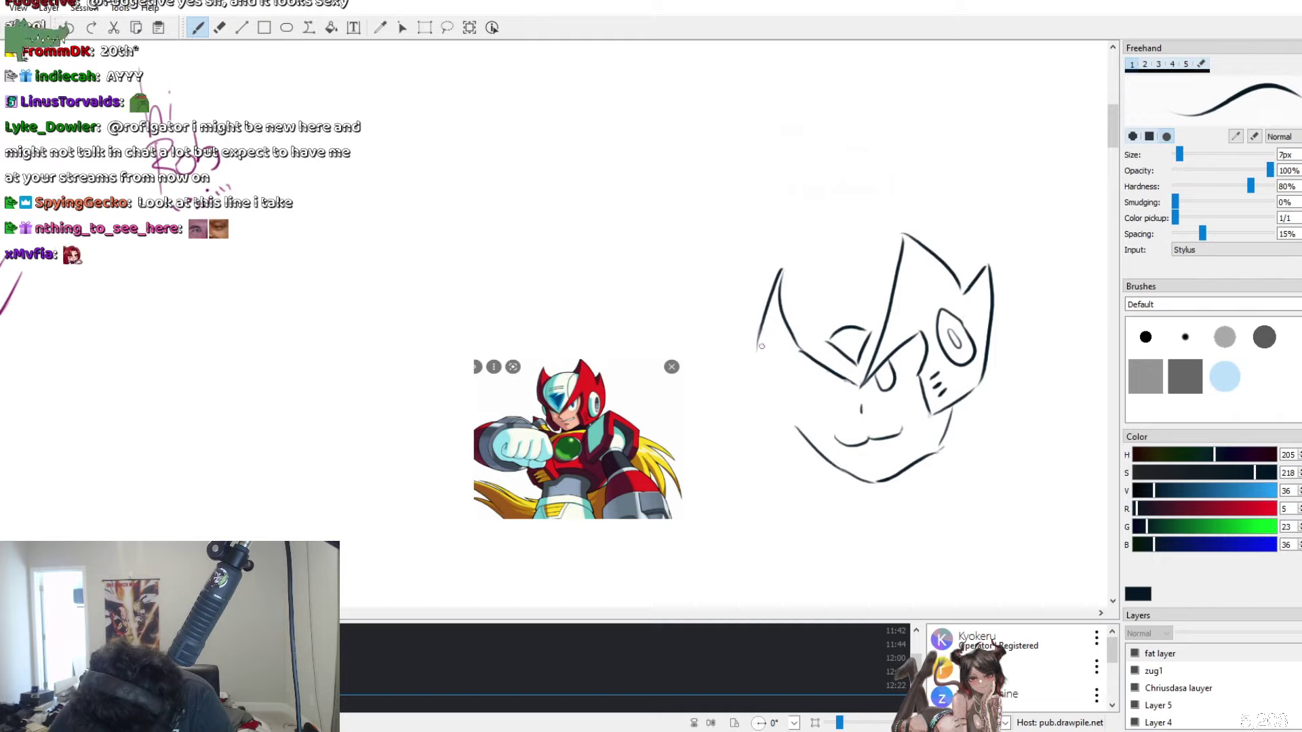
left_click_drag(752, 349, 843, 392)
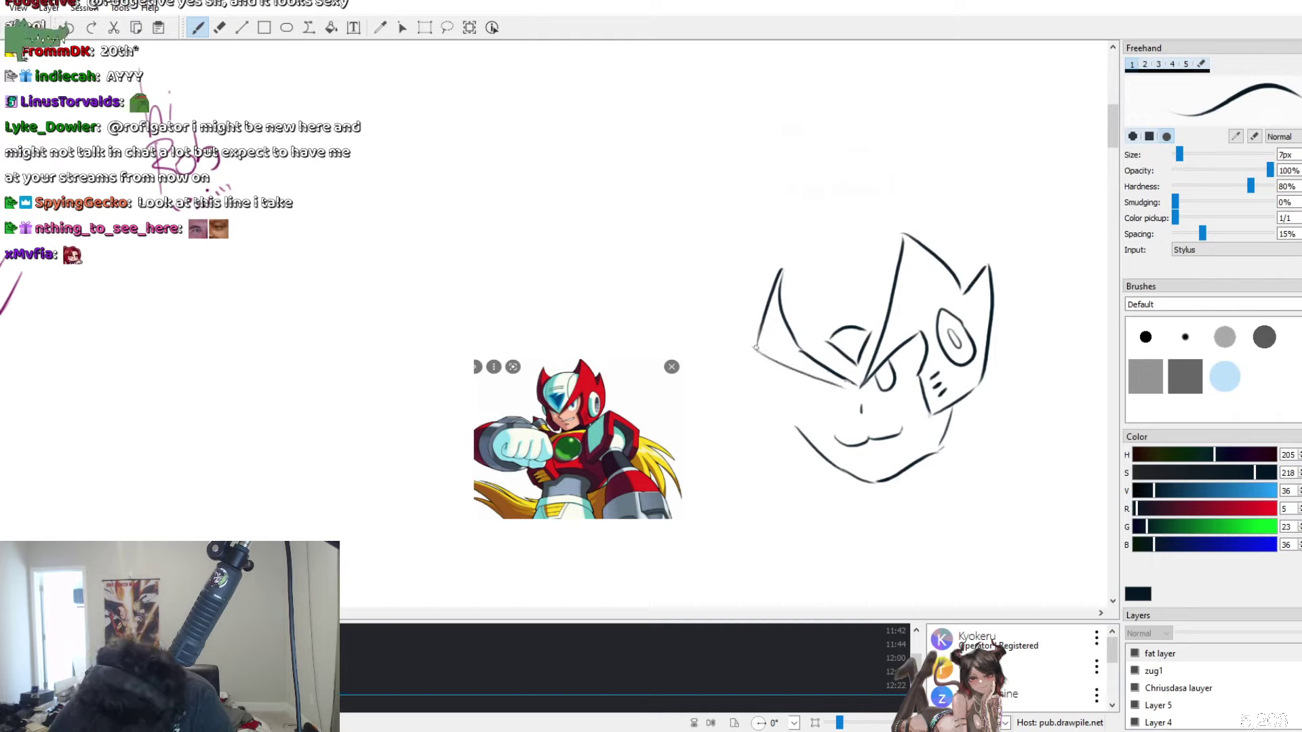
left_click_drag(754, 348, 846, 387)
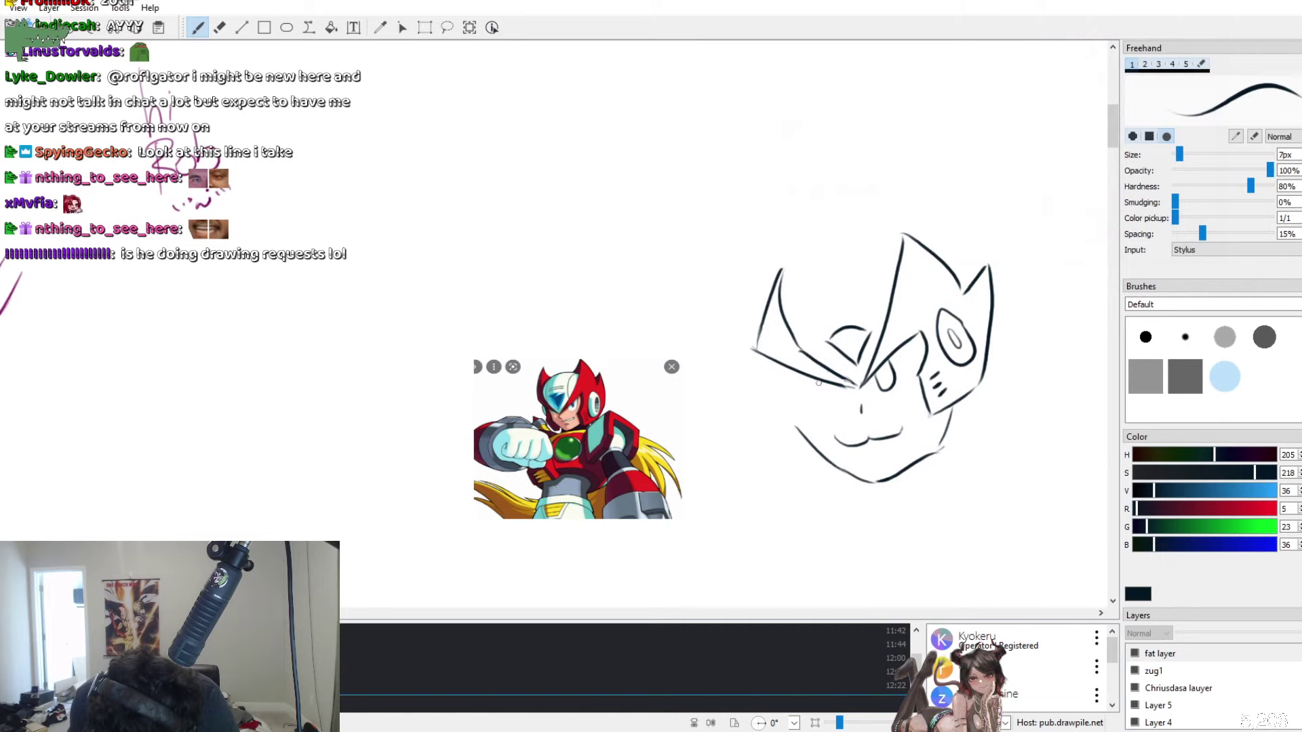
Redraw the left eye beneath the fin's new lower edge, undoing the unwanted strokes
key("ctrl+z")
mouse_move(811, 375)
left_mouse_down()
mouse_move(818, 390)
mouse_move(841, 369)
left_mouse_up()
key("ctrl+z")
key("ctrl+z")
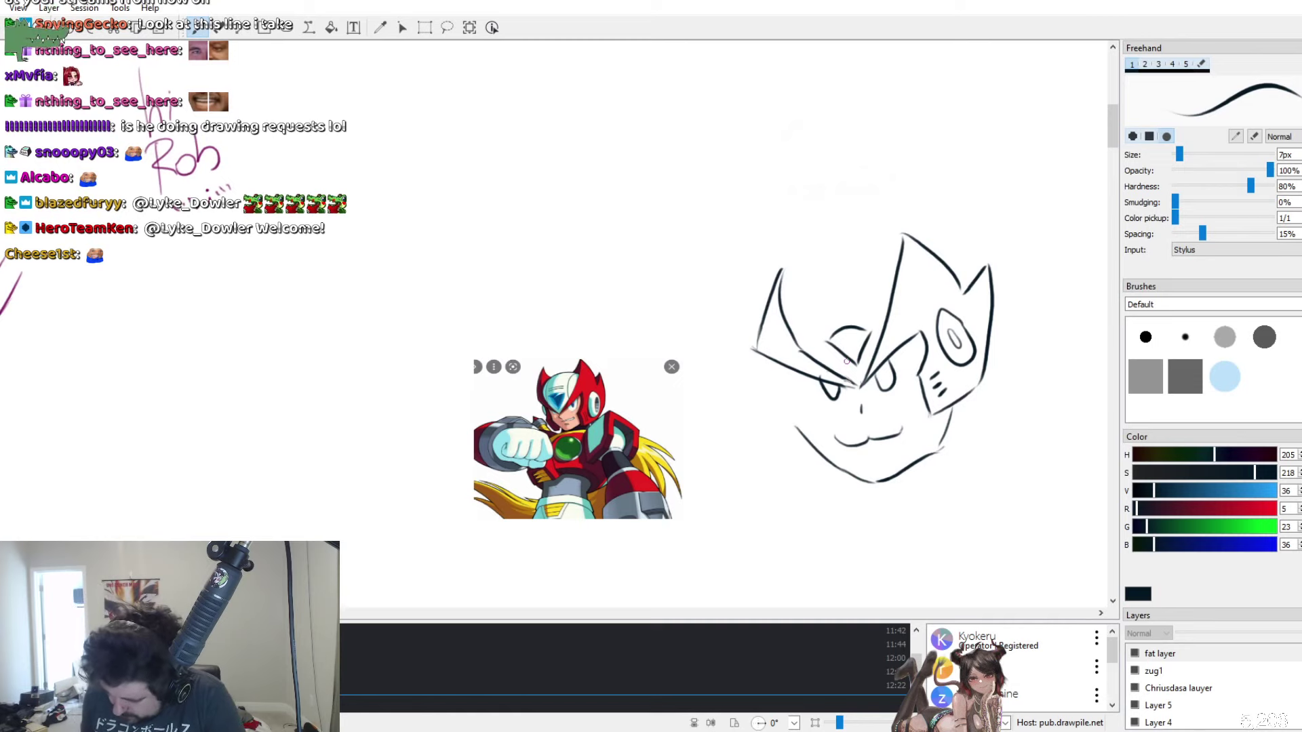
Draw the left fin's inner fold, the helmet's top edge between the fins and the curved bands above the gem
left_click_drag(782, 269, 796, 302)
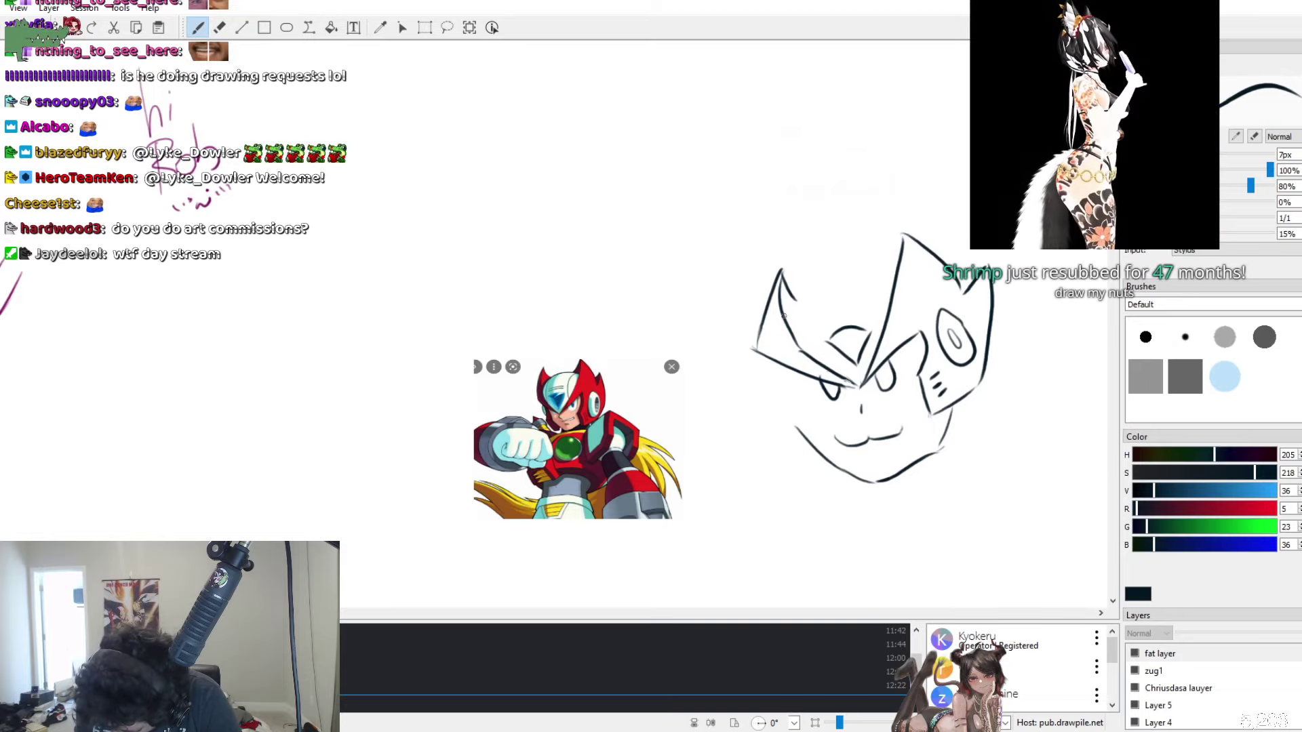
left_click_drag(787, 303, 882, 274)
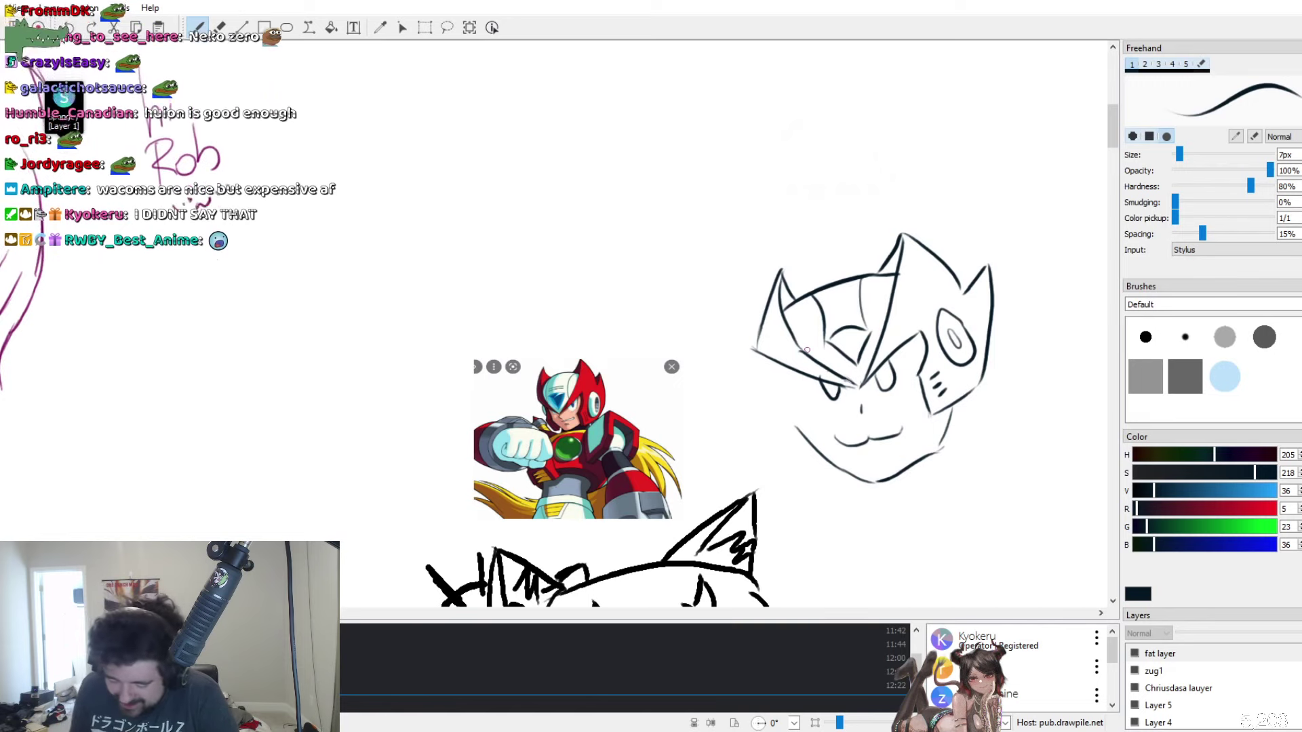
Erase short gaps in the helmet's lower edge beside both eyes and draw pointed hair tufts in them
left_click(219, 28)
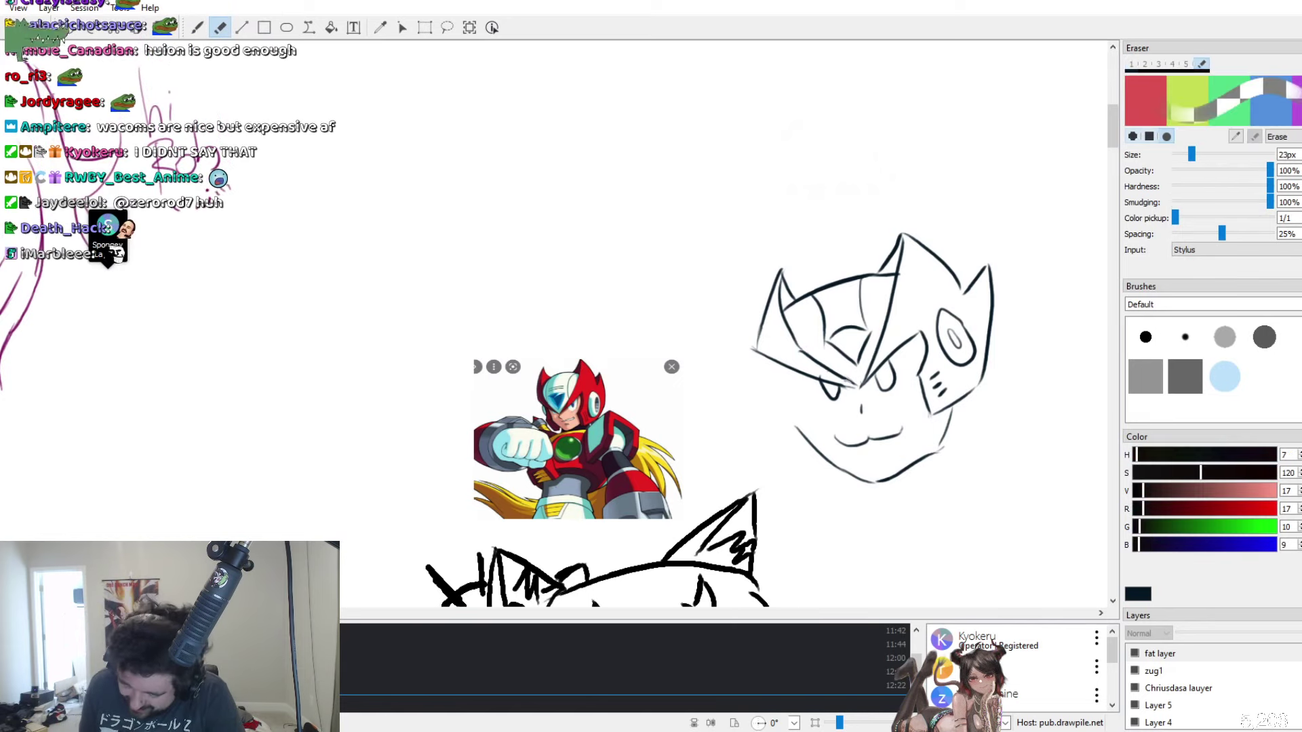
left_click_drag(900, 346, 905, 341)
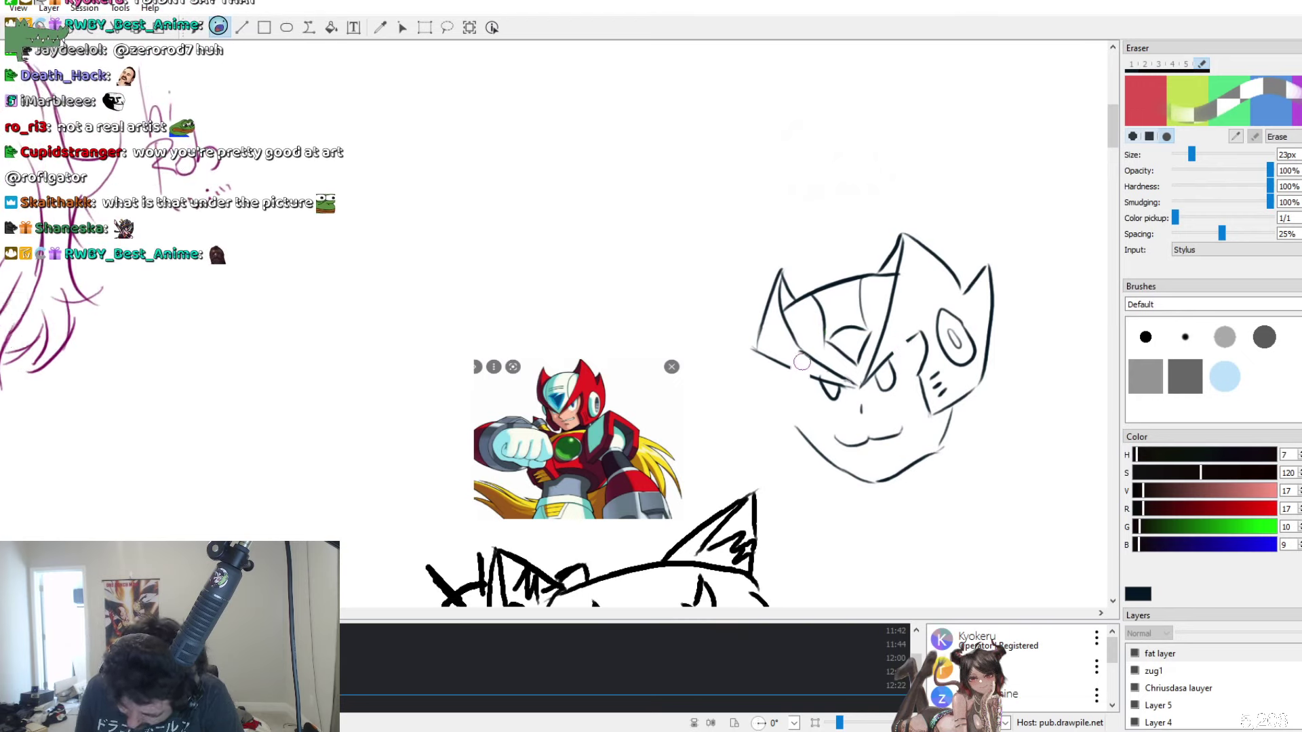
key("b")
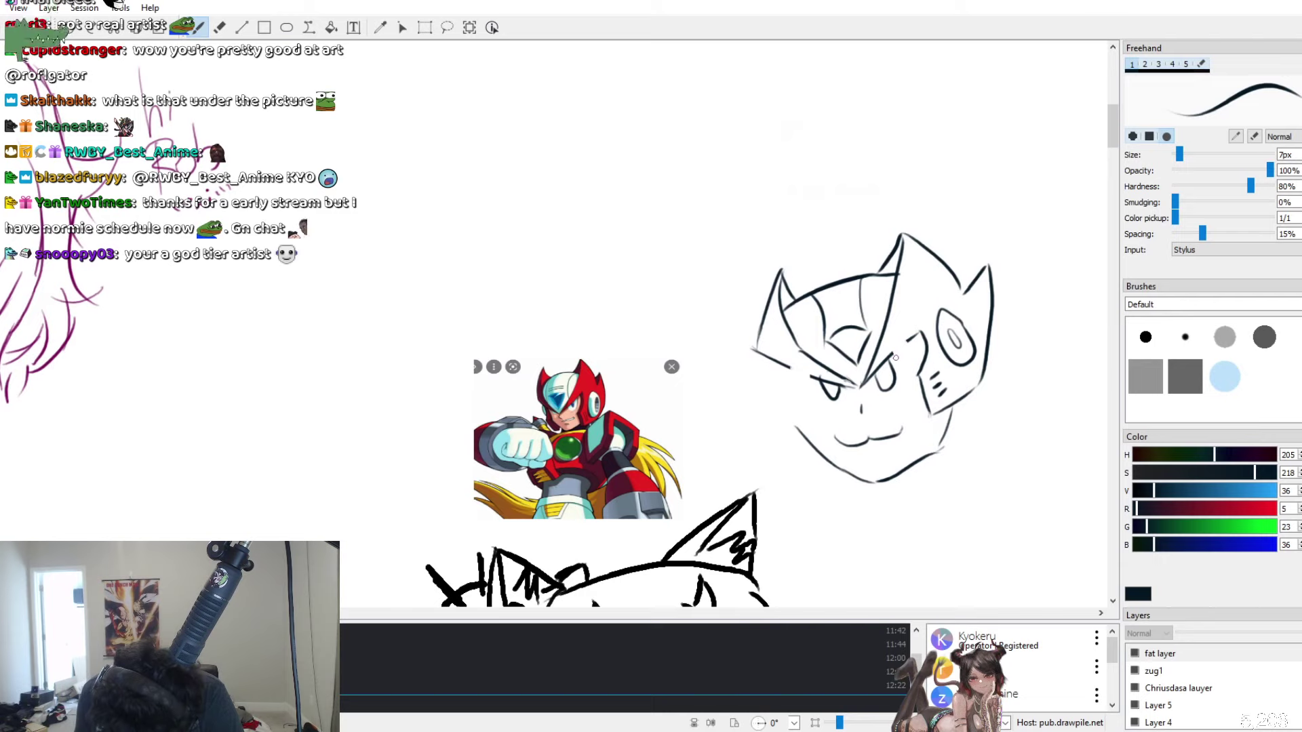
left_click_drag(894, 352, 917, 332)
key("ctrl+z")
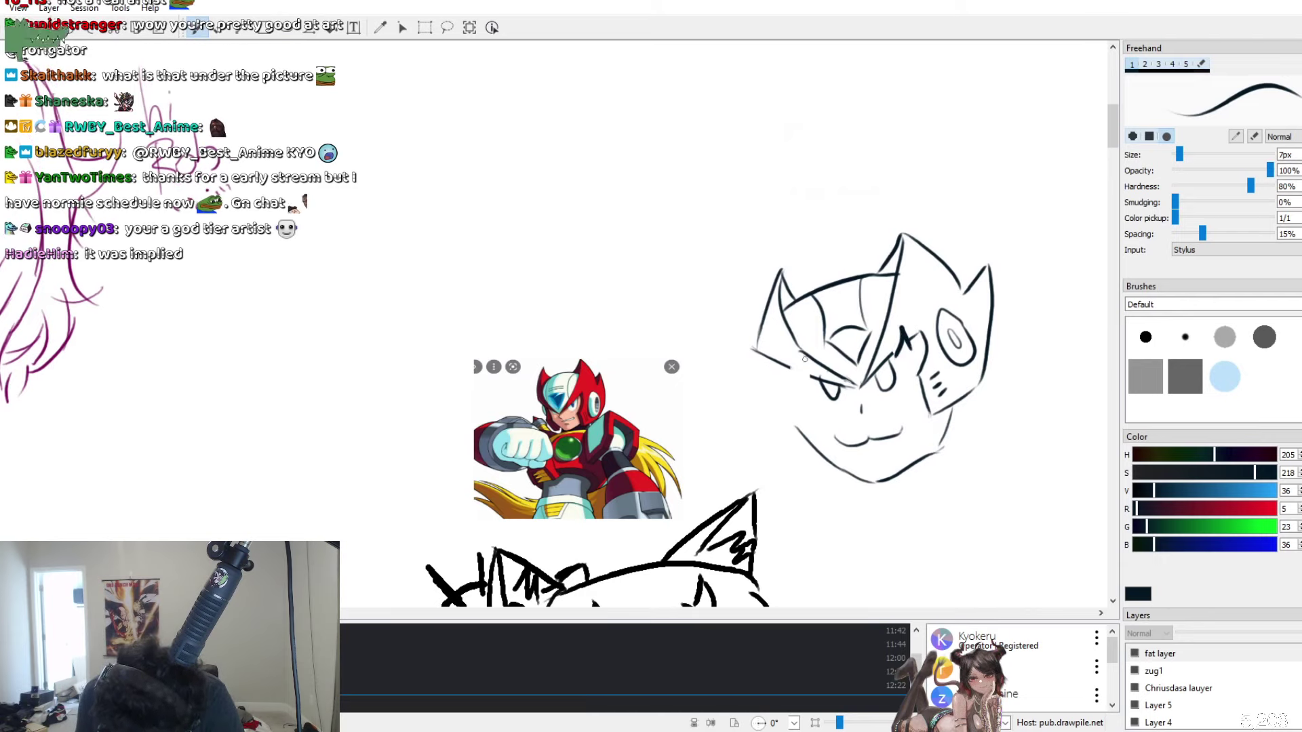
left_click_drag(797, 363, 801, 384)
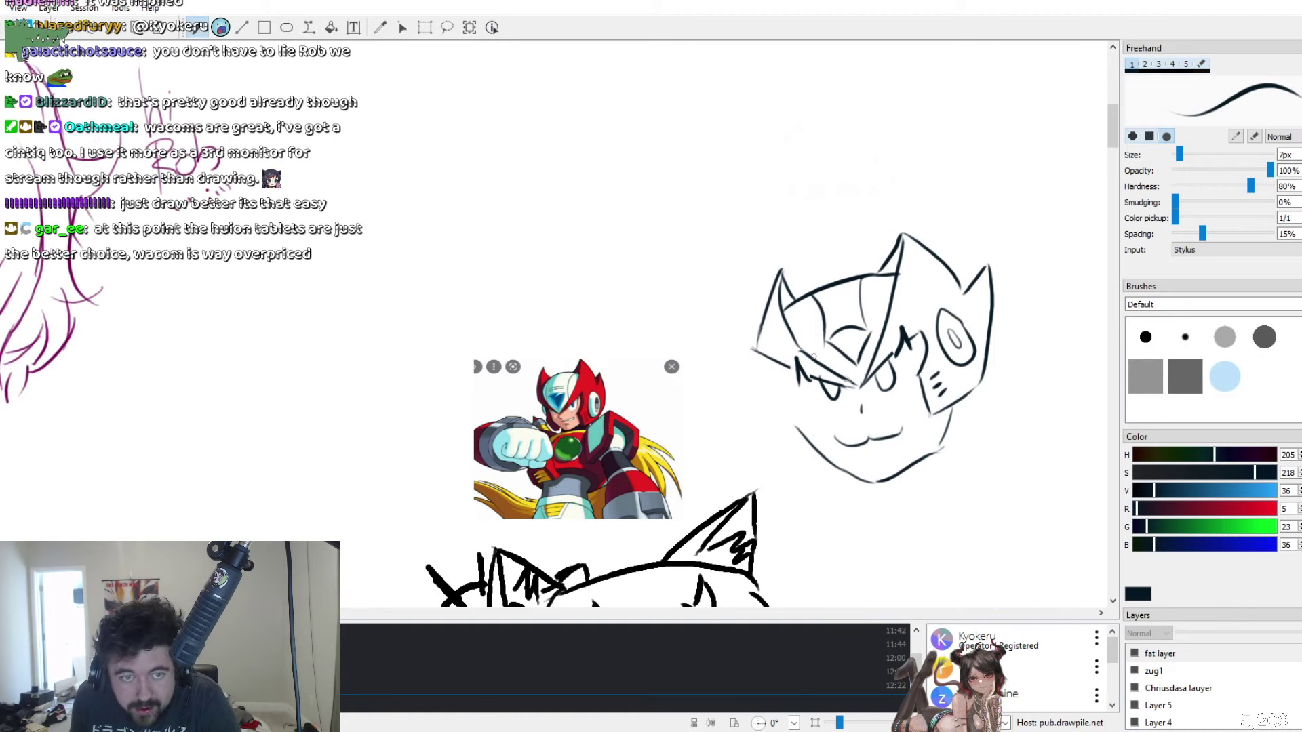
Draw a new left cheek line from below the hair tuft down to the jaw, undoing and redrawing the stroke
mouse_move(814, 380)
left_mouse_down()
mouse_move(807, 417)
mouse_move(822, 452)
left_mouse_up()
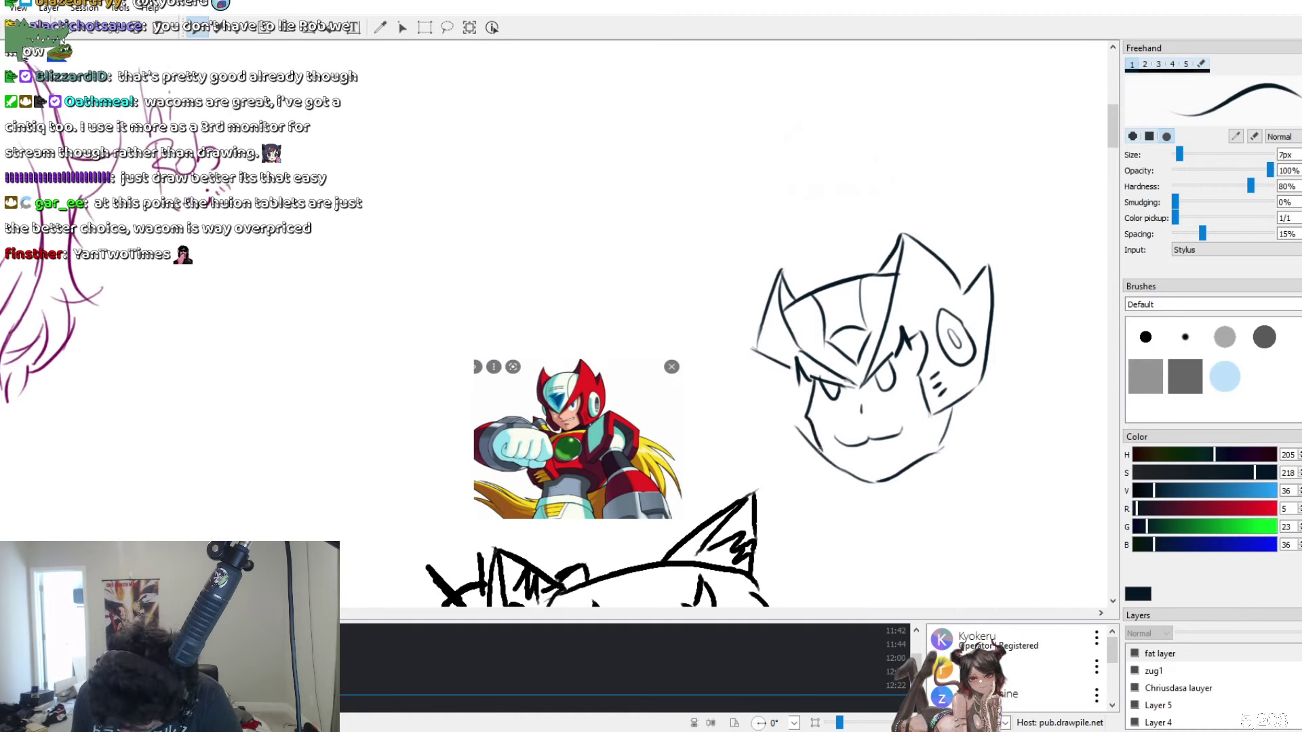
key("ctrl+z")
left_click_drag(813, 397, 828, 468)
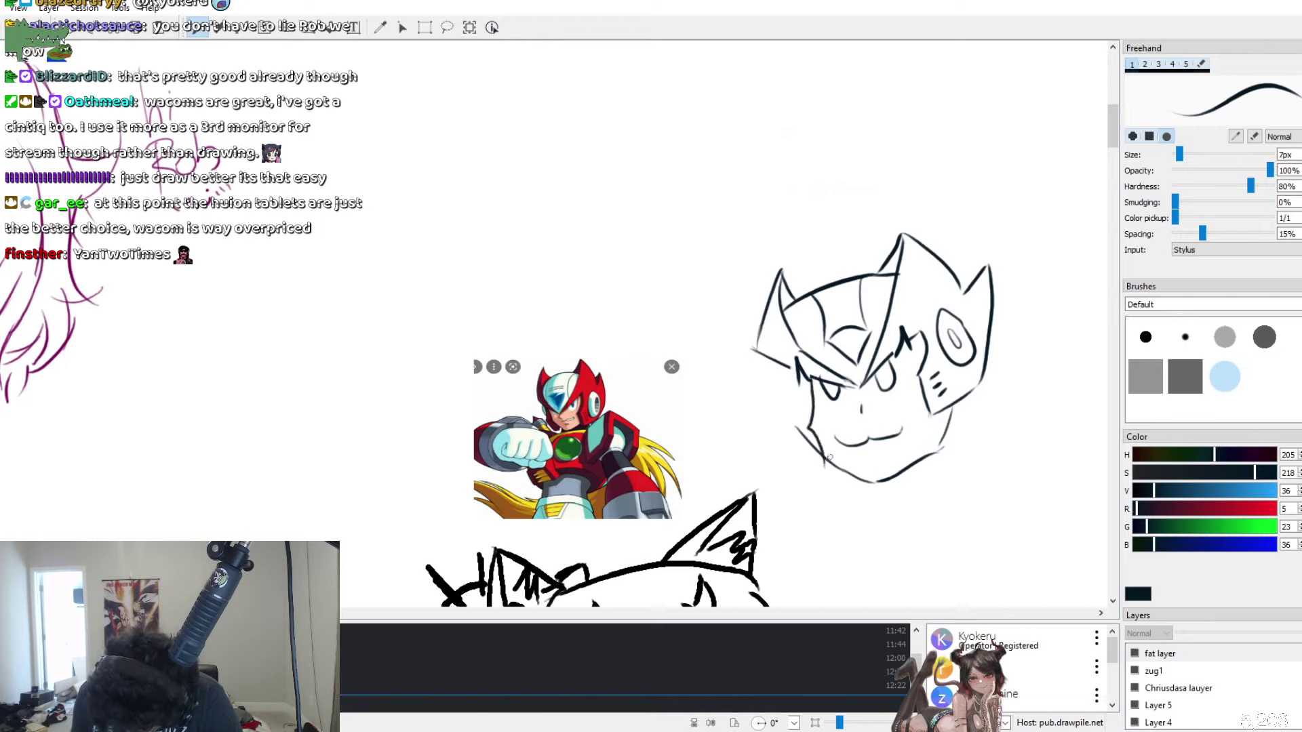
Try redrawing the left cheek line from below the hair tuft down to the jaw, undoing the unwanted strokes
key("ctrl+z")
mouse_move(814, 374)
left_mouse_down()
mouse_move(809, 425)
mouse_move(841, 463)
left_mouse_up()
key("ctrl+z")
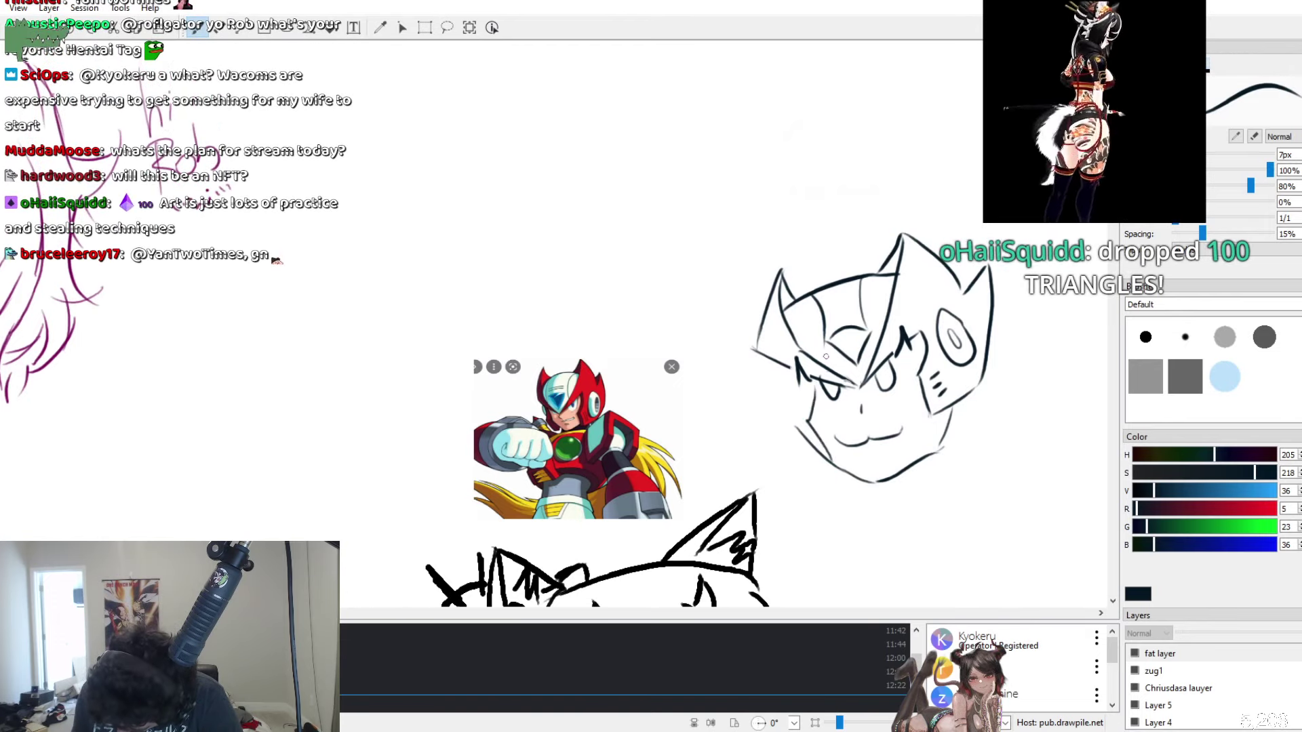
left_click_drag(812, 382, 829, 458)
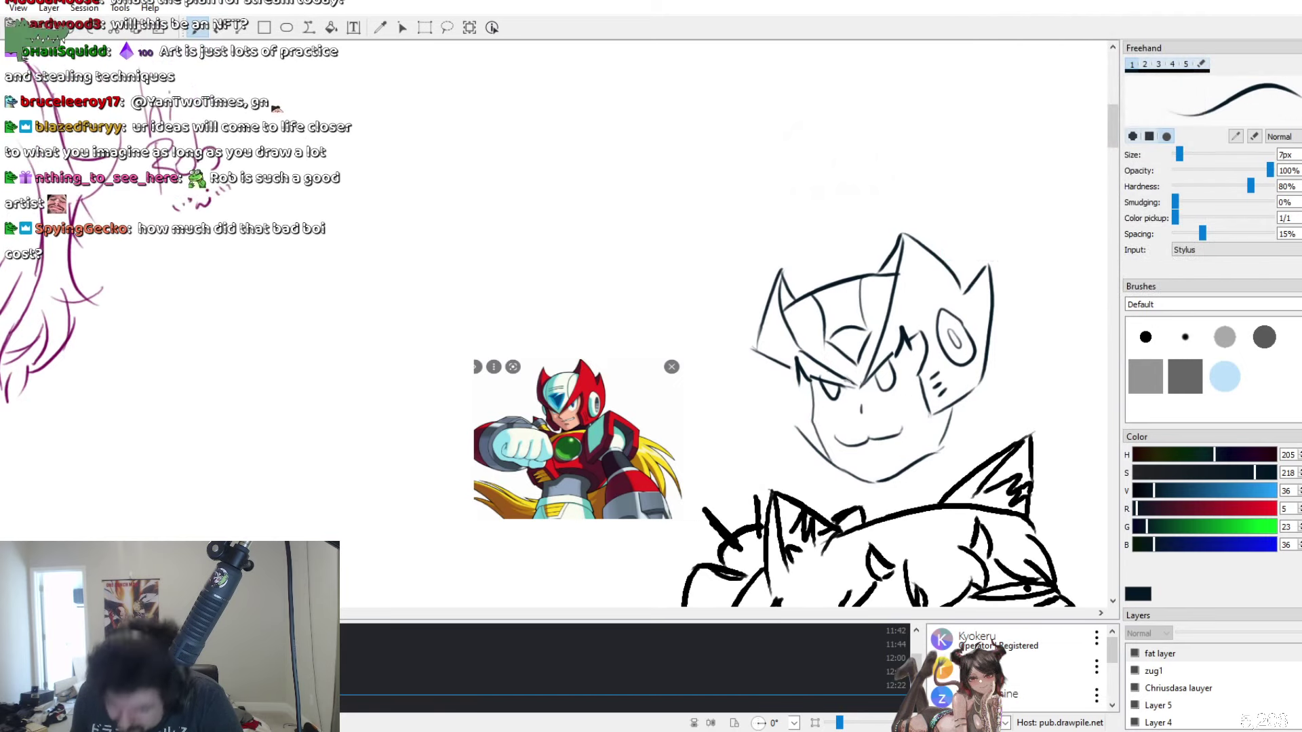
Examine the black line drawing of the cat-eared character below the helmeted head
scroll(846, 396, "down", 3)
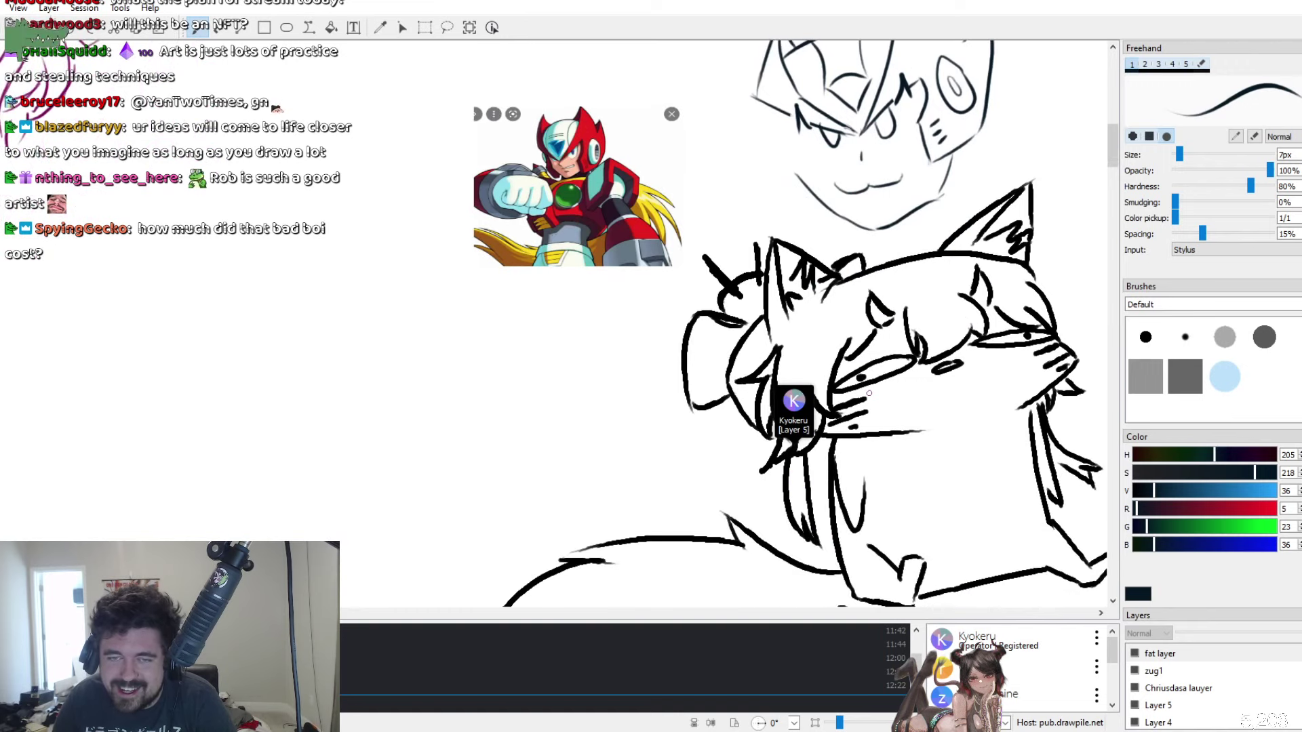
scroll(848, 398, "down", 2)
scroll(858, 392, "down", 1)
scroll(858, 391, "up", 4)
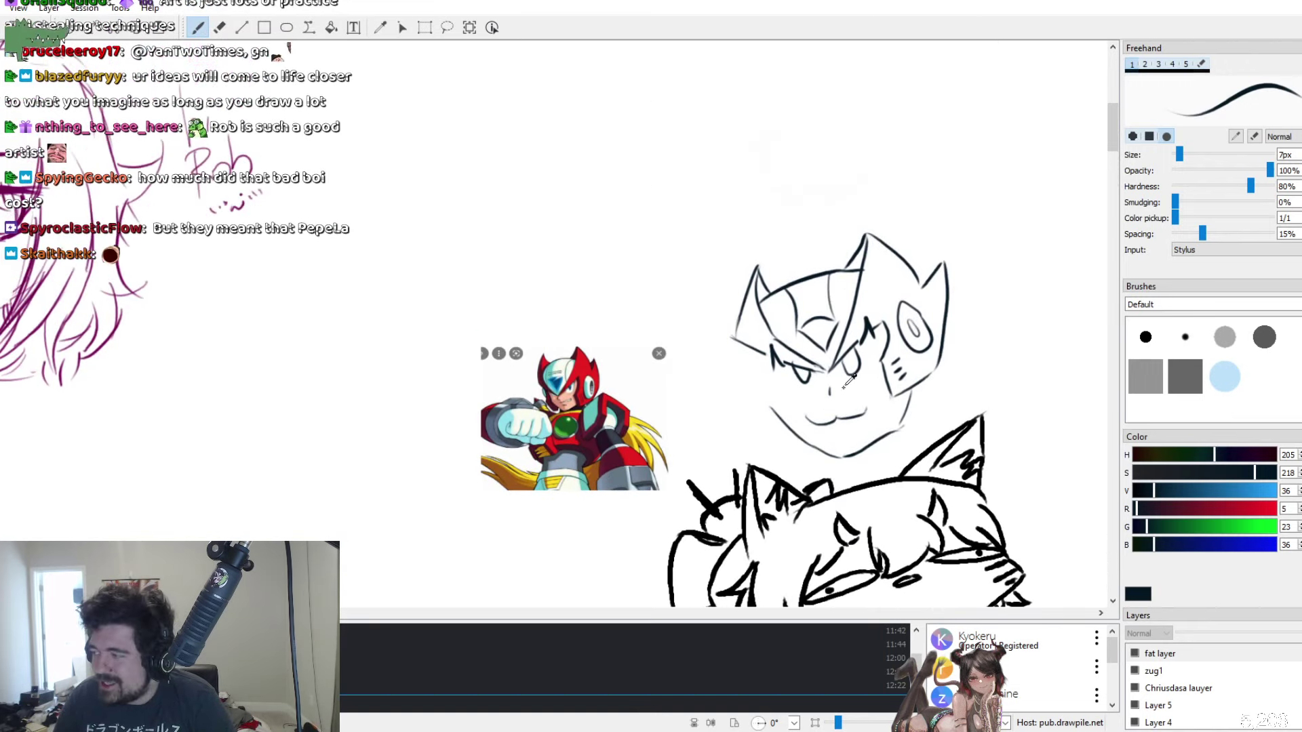
scroll(840, 324, "up", 1)
scroll(841, 323, "down", 3)
scroll(840, 324, "up", 1)
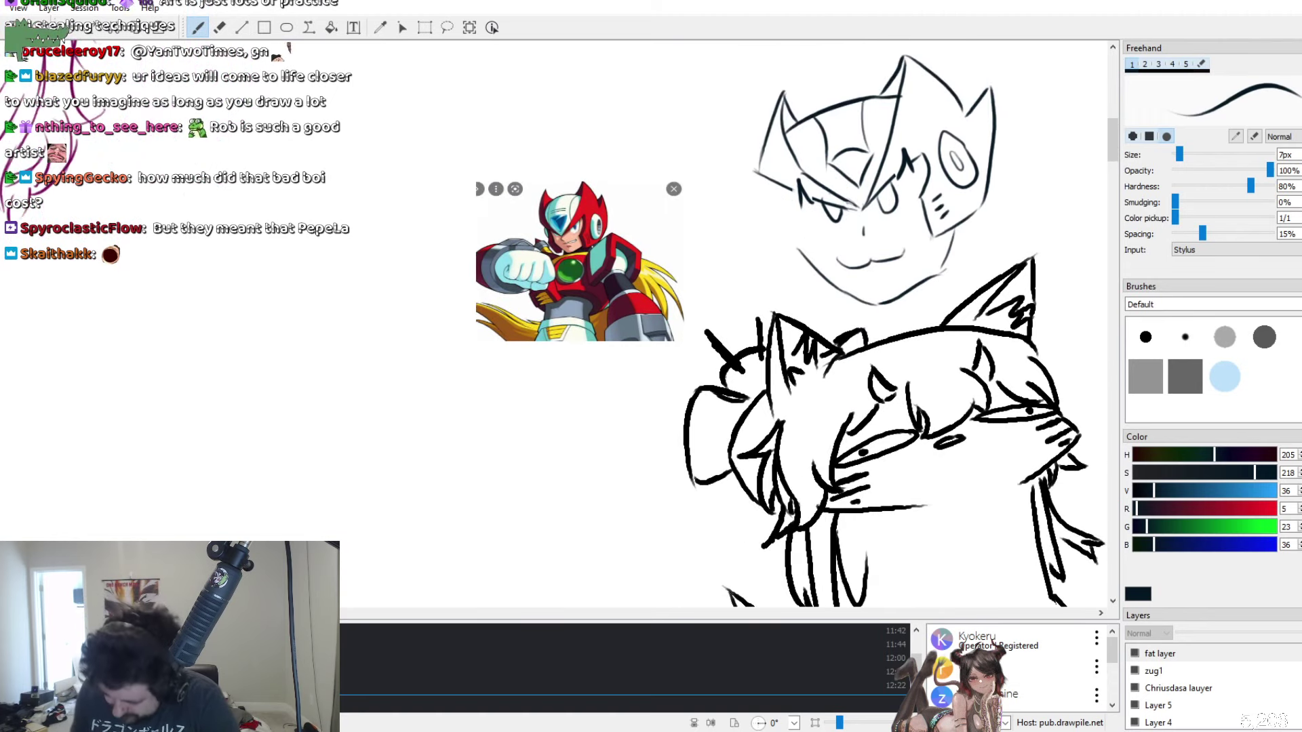
Erase the jawline beneath the mouth and draw a new straight left jaw line down to the chin
left_click(219, 27)
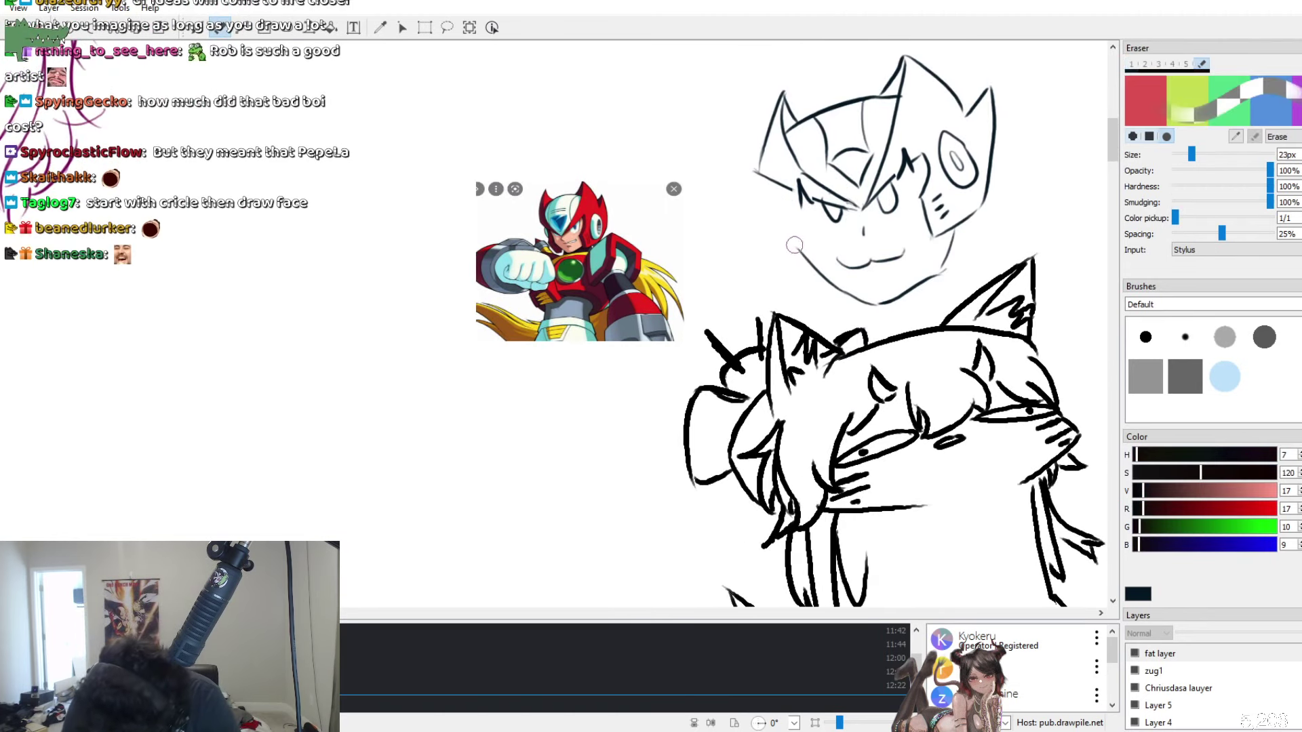
mouse_move(839, 291)
left_mouse_down()
mouse_move(866, 308)
mouse_move(939, 275)
left_mouse_up()
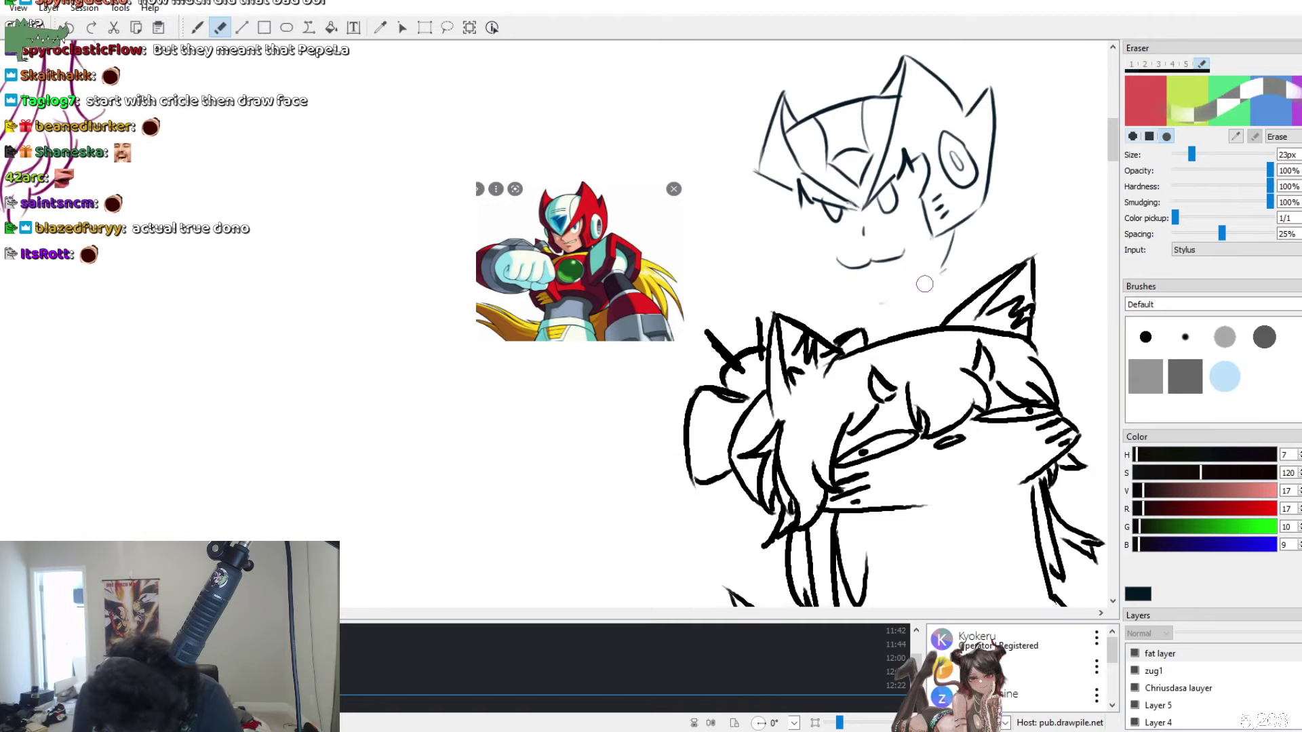
key("b")
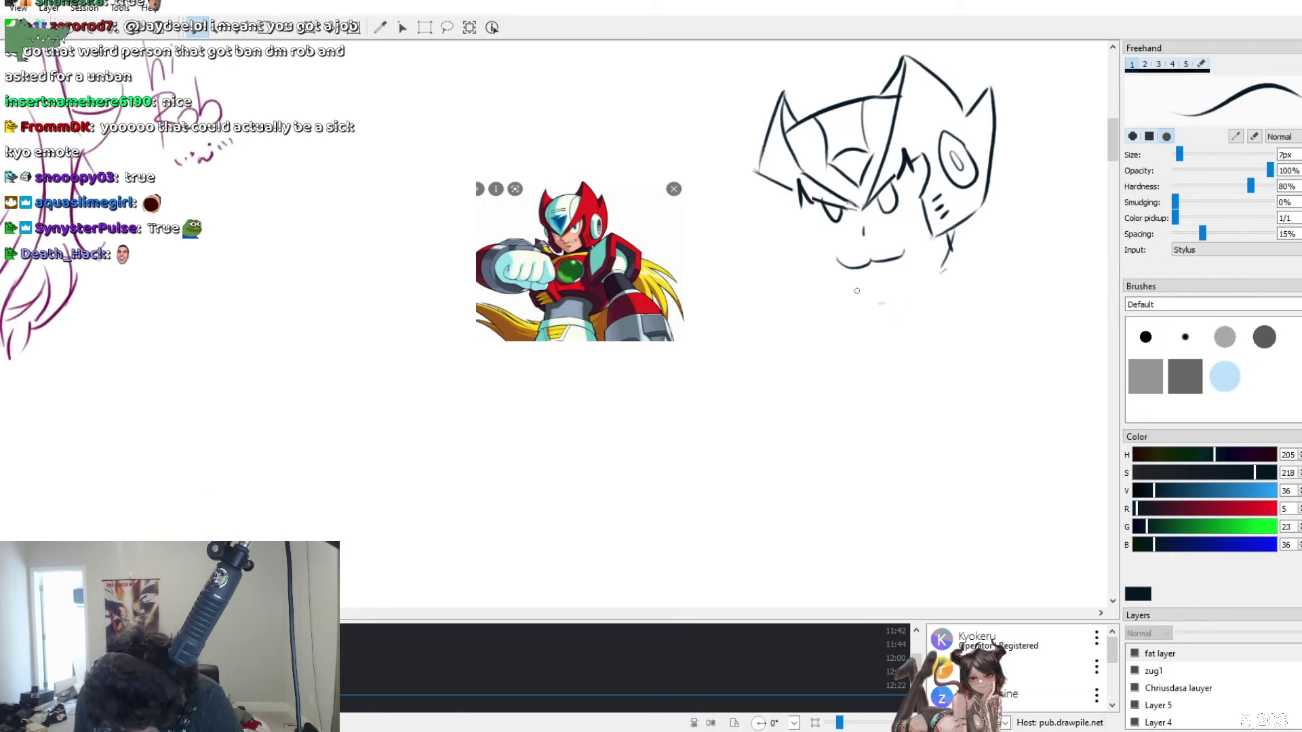
left_click_drag(807, 261, 876, 302)
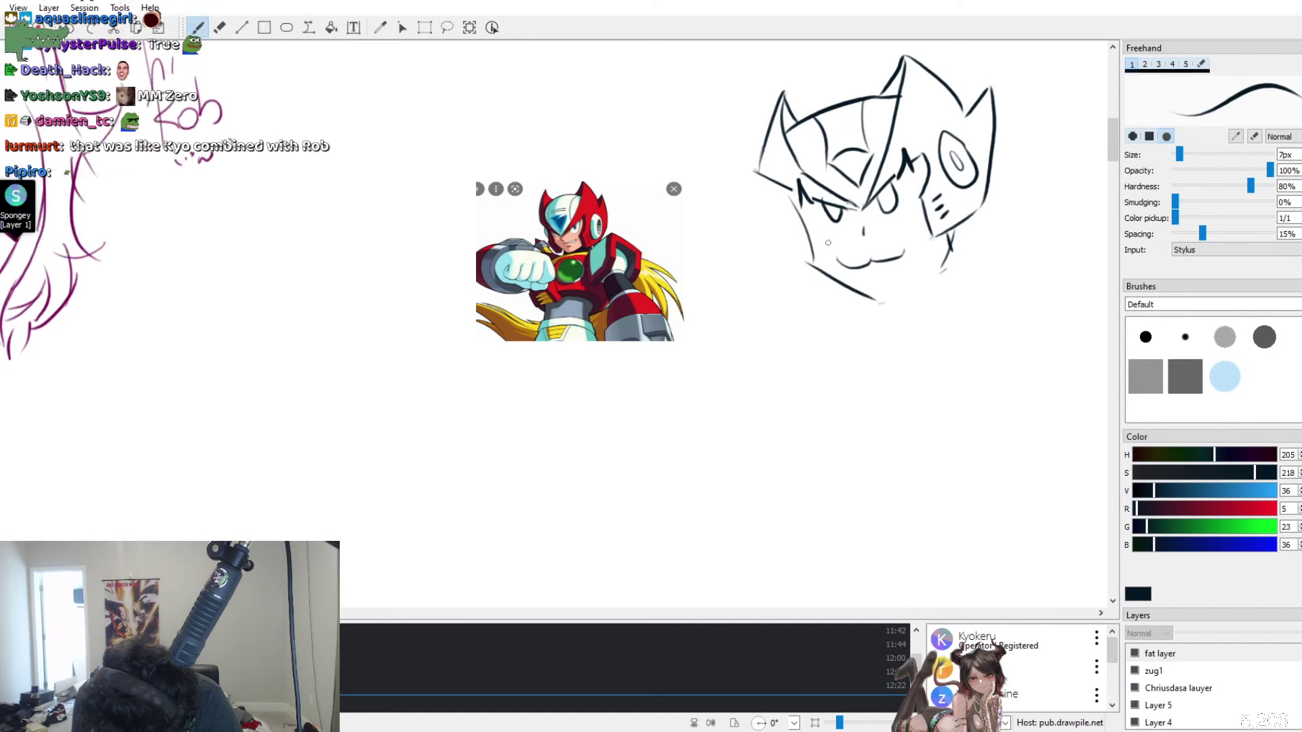
Redraw the left cheek line from the hair tuft to the jaw and draw the right jaw line up from the chin
left_click_drag(799, 201, 807, 271)
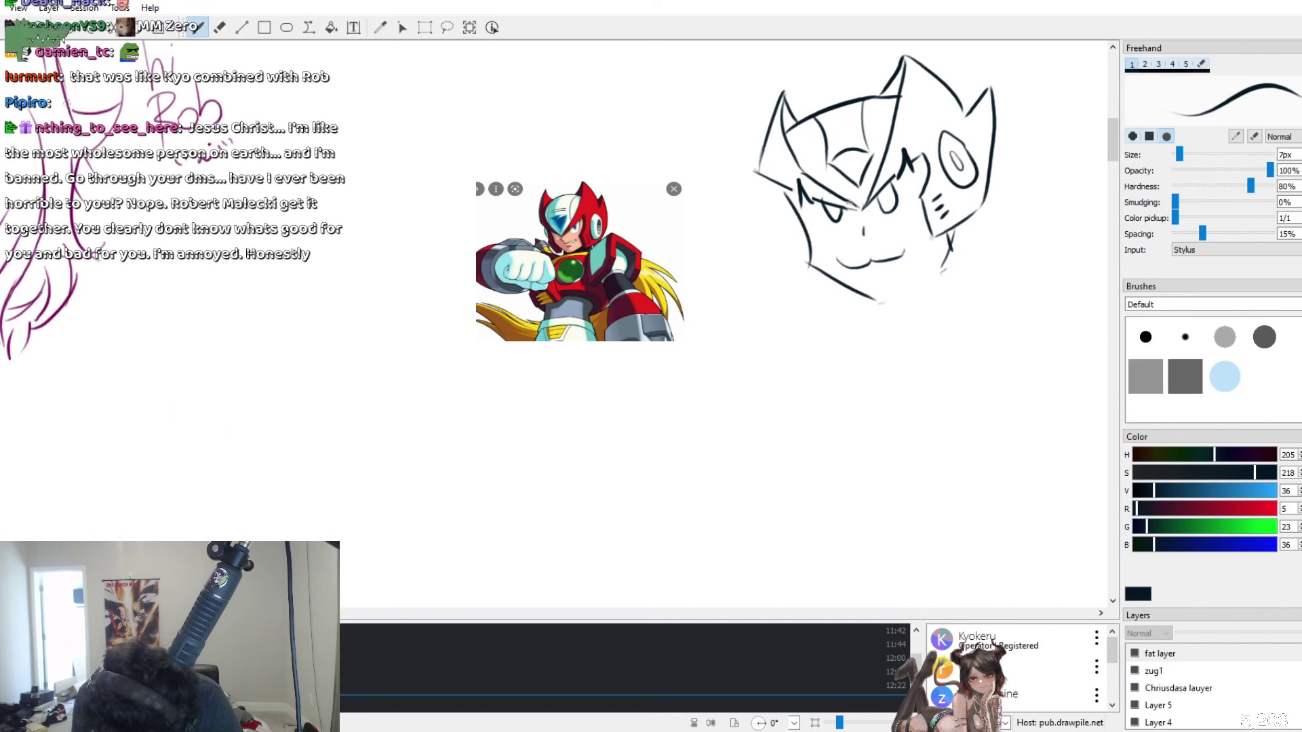
key("ctrl+z")
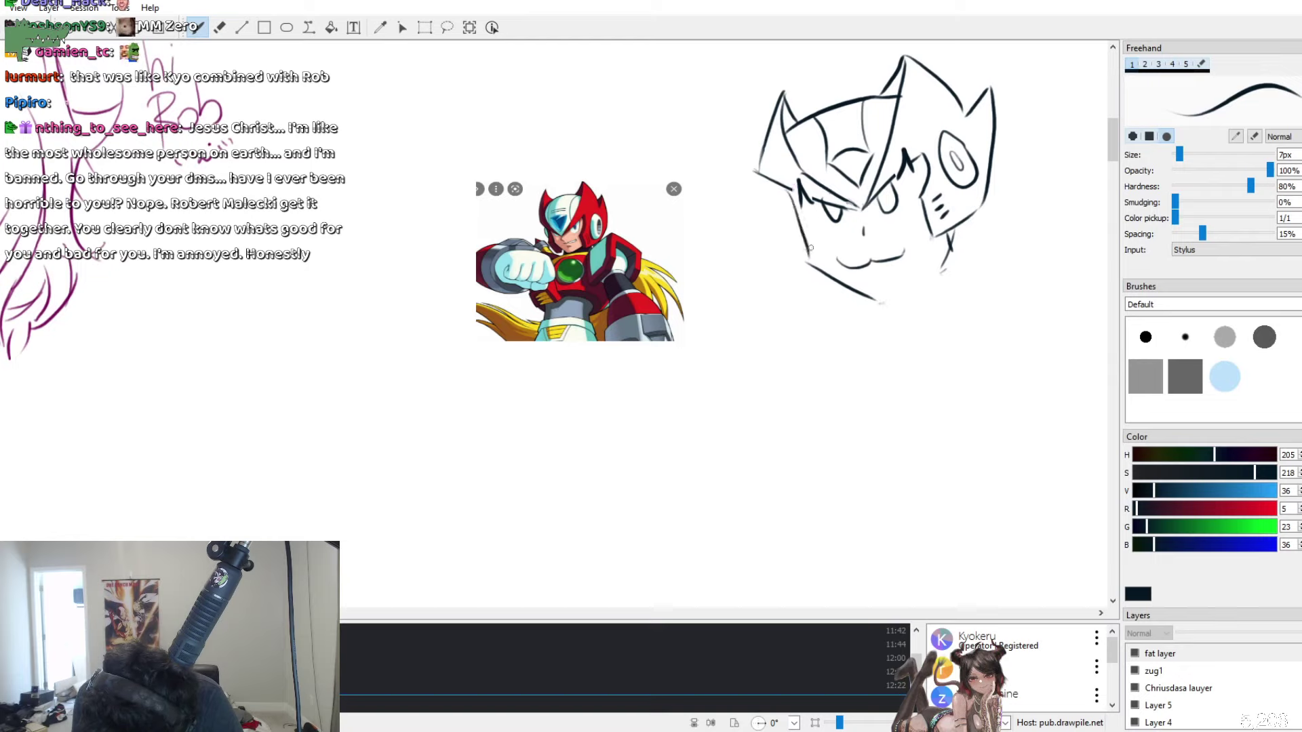
key("ctrl+z")
left_click_drag(788, 192, 807, 258)
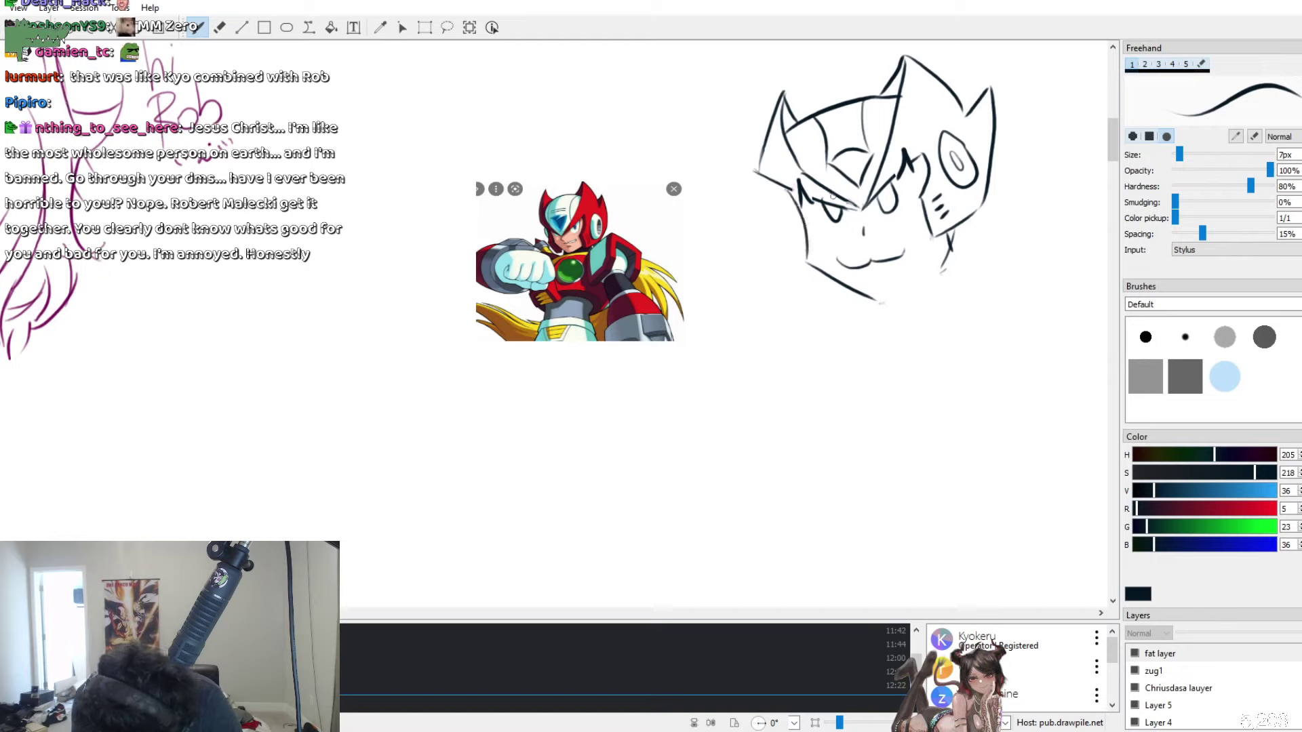
left_click_drag(894, 296, 928, 269)
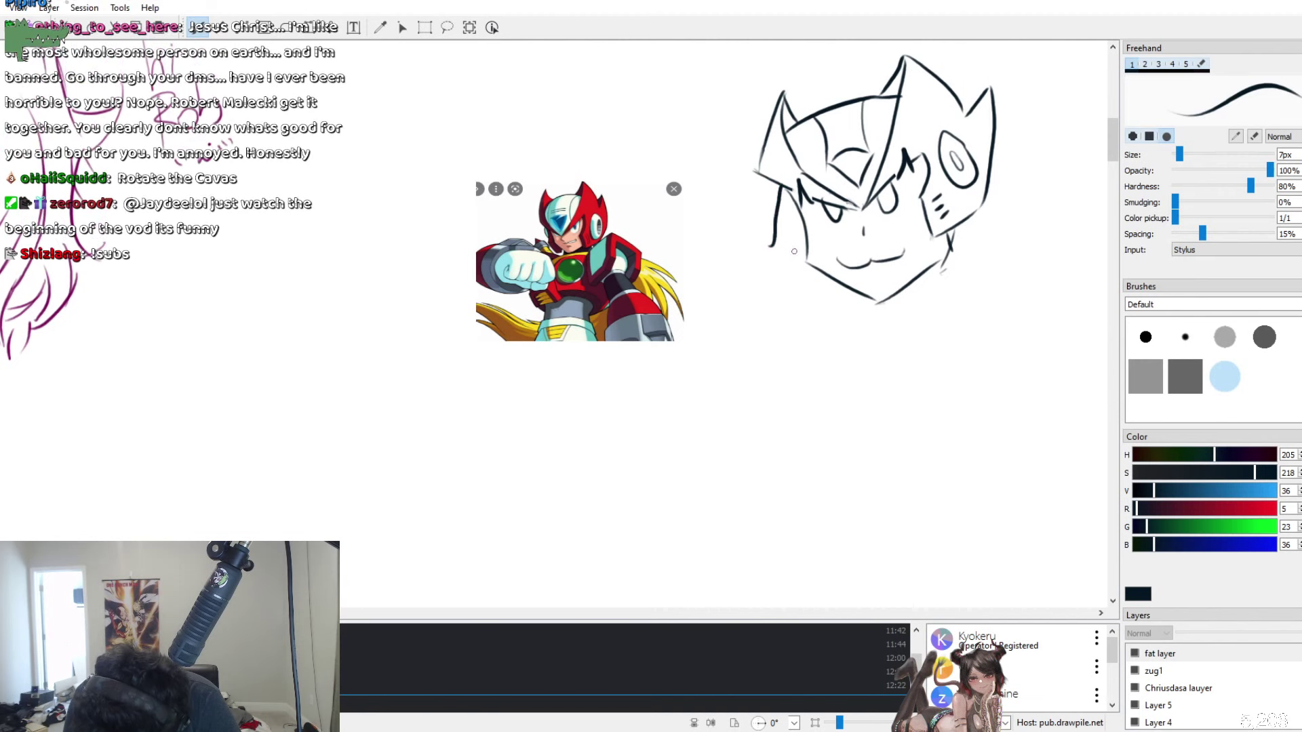
Draw the left ear guard beside the cheek with short vent lines inside, undoing the first outline strokes
left_click_drag(786, 188, 785, 226)
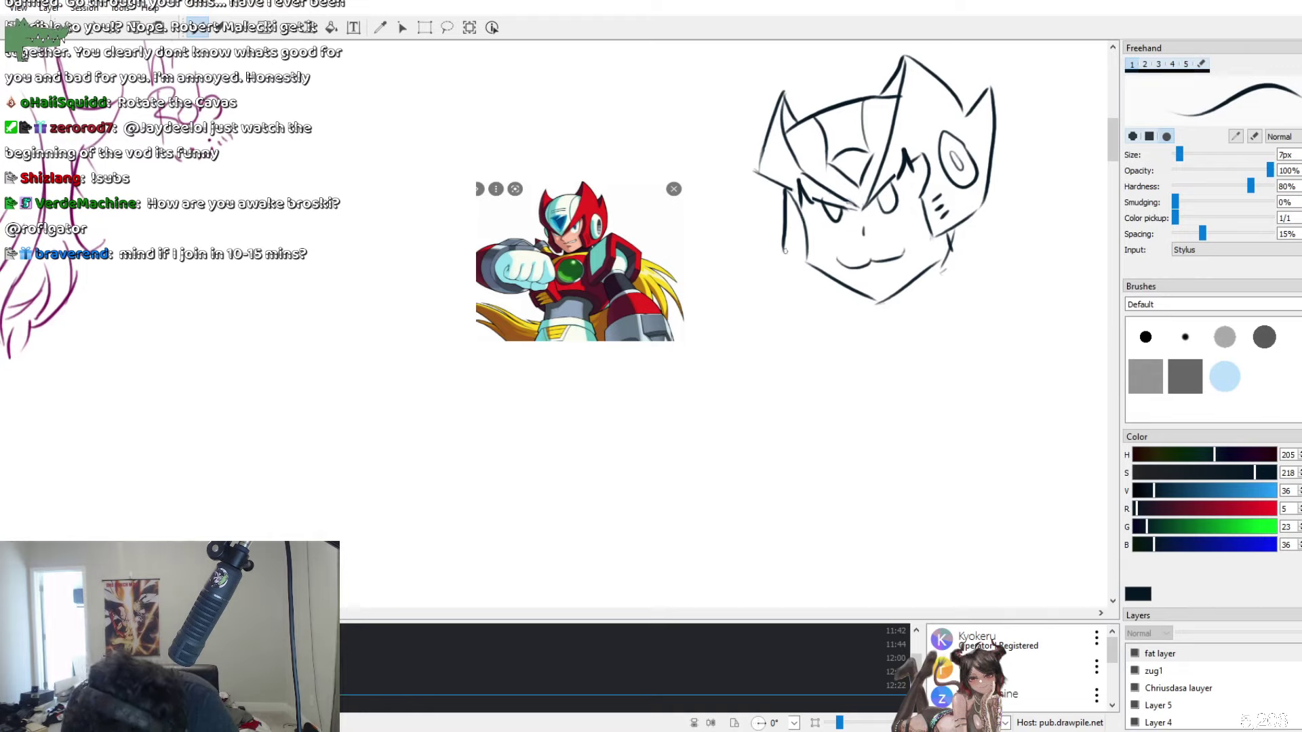
left_click_drag(785, 250, 809, 258)
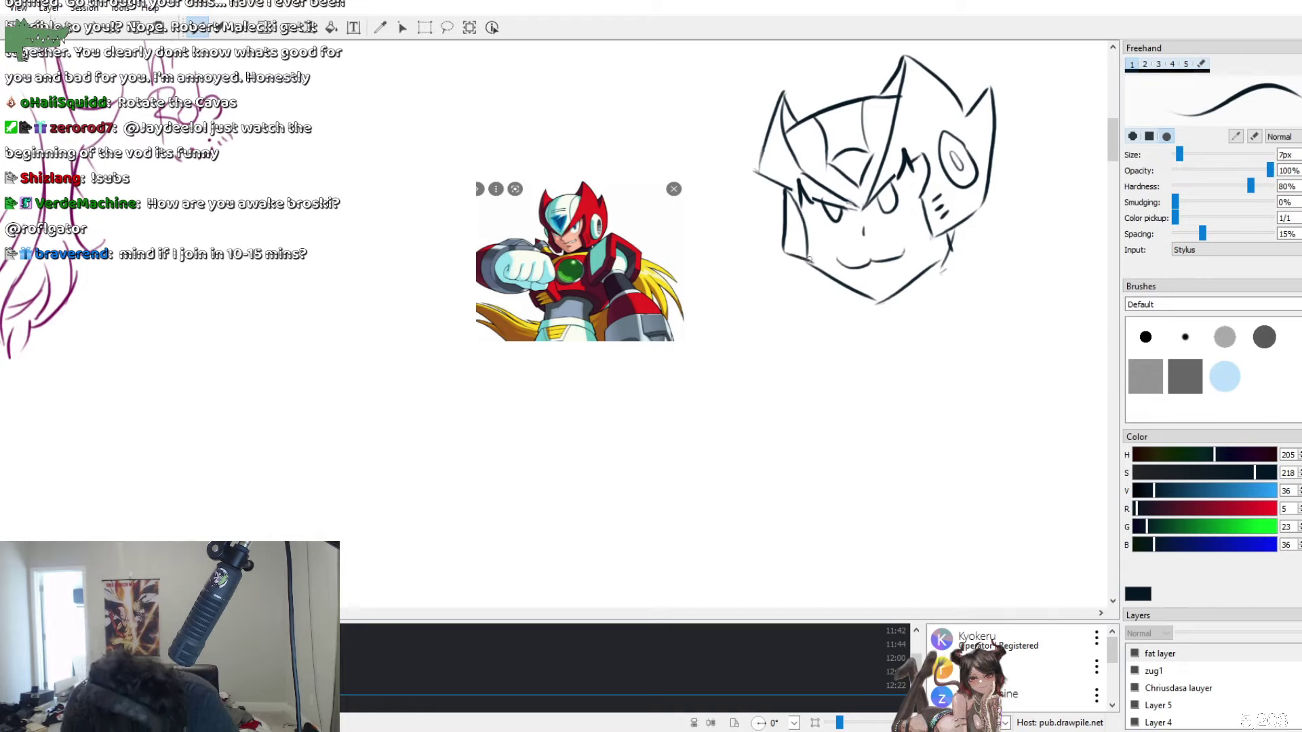
key("ctrl+z")
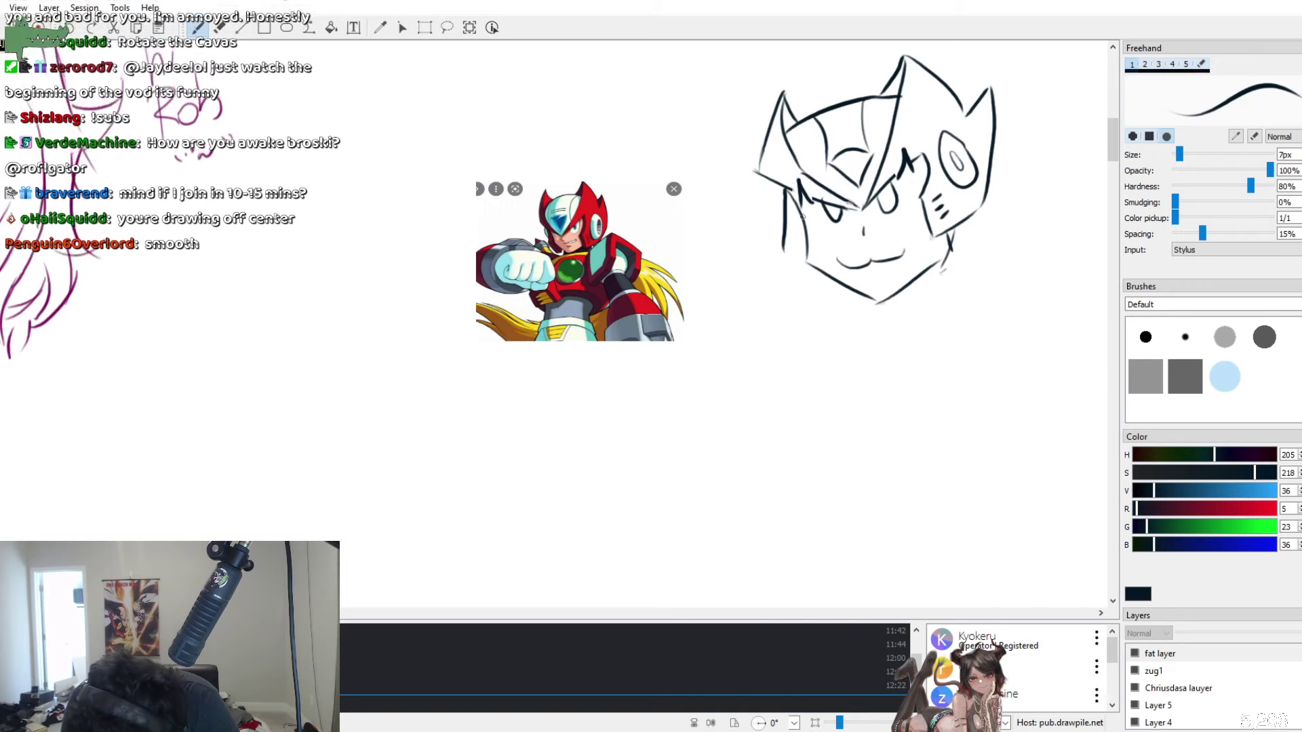
key("ctrl+z")
mouse_move(788, 214)
left_mouse_down()
mouse_move(769, 233)
mouse_move(781, 261)
mouse_move(806, 243)
left_mouse_up()
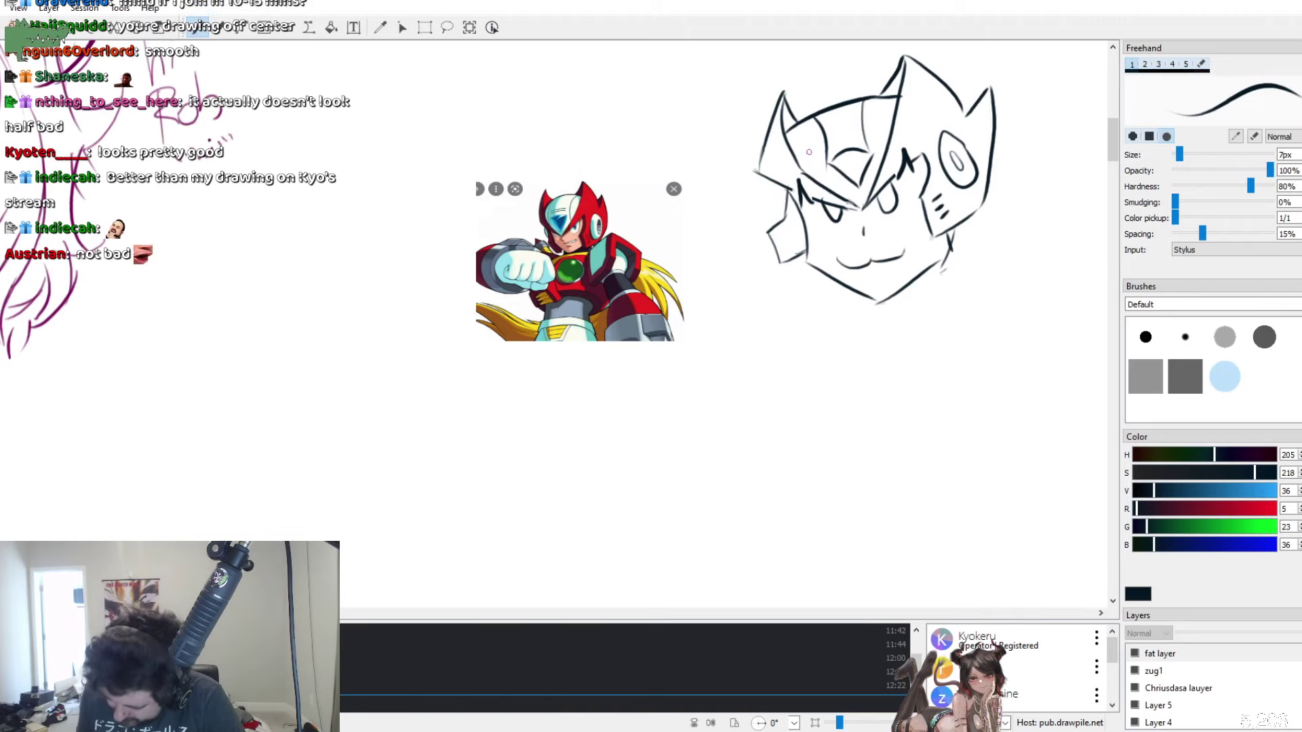
left_click_drag(787, 241, 794, 236)
left_click_drag(791, 250, 797, 244)
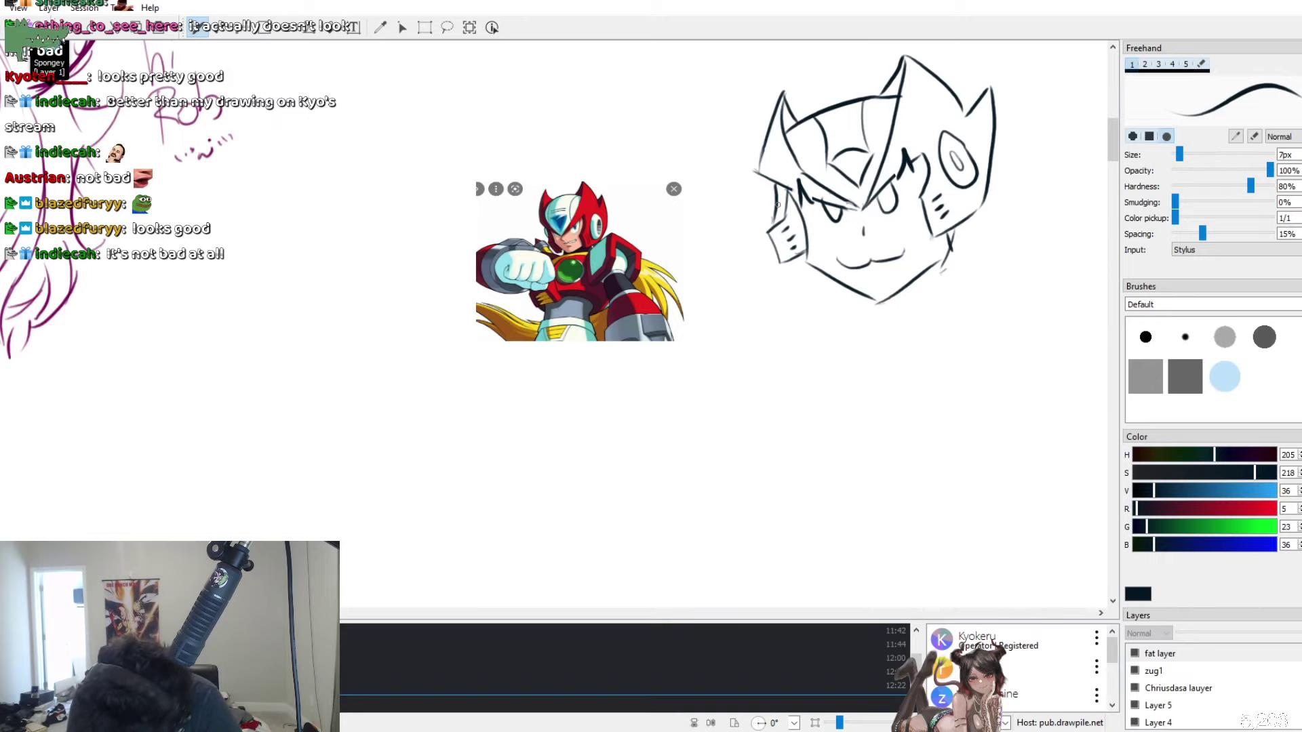
Clean up the lines above the left ear guard and draw short neck lines beneath the jaw
key("e")
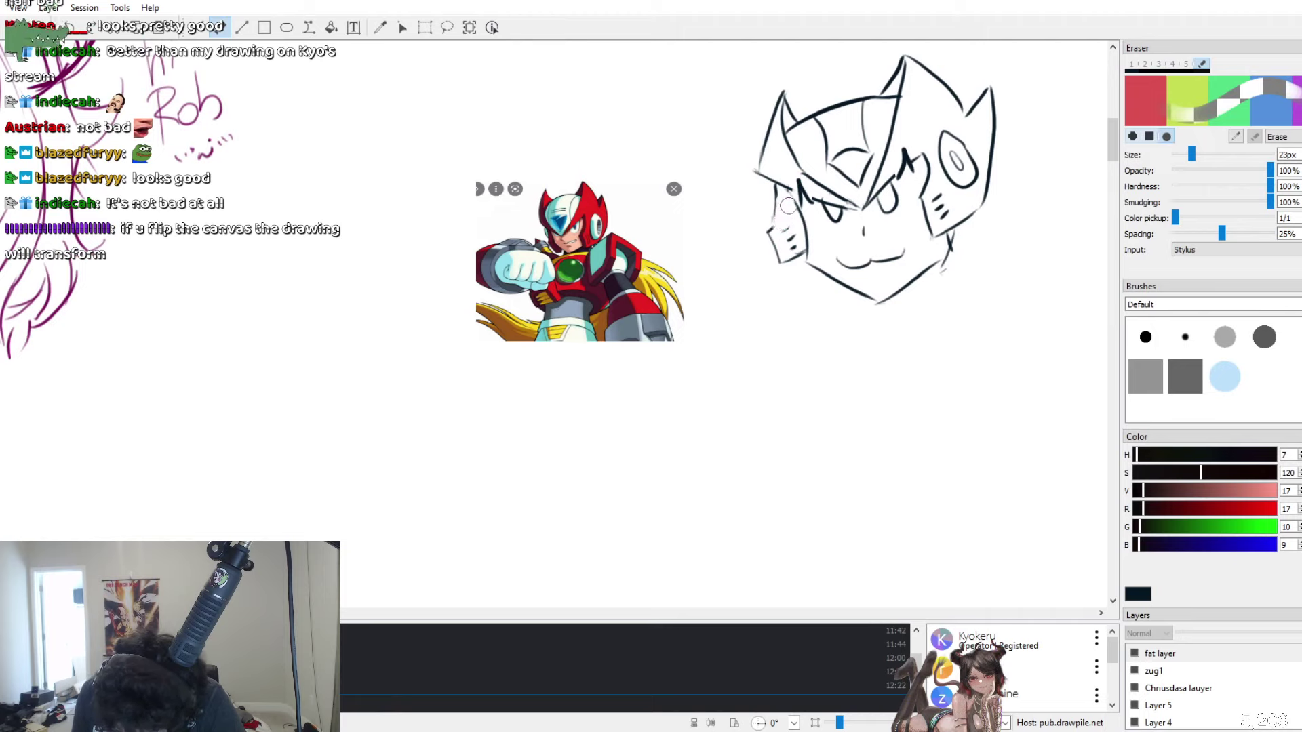
key("b")
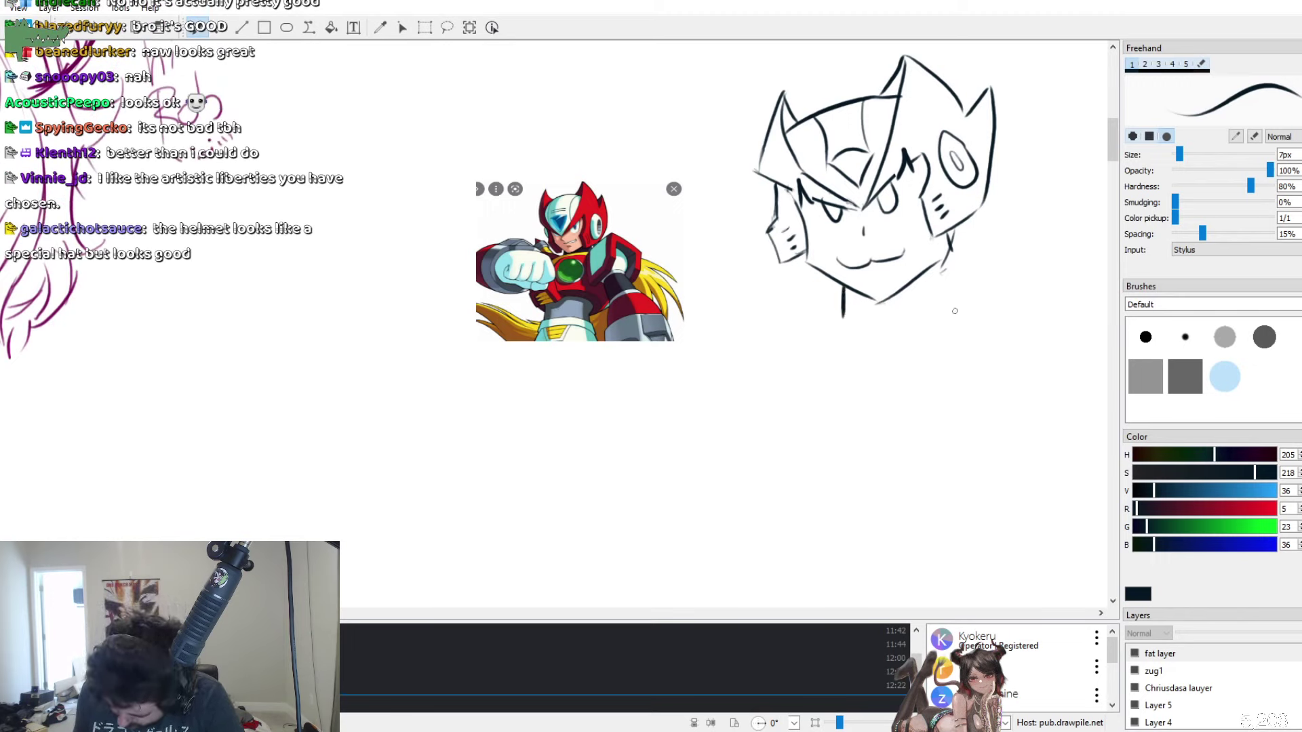
left_click_drag(916, 278, 926, 304)
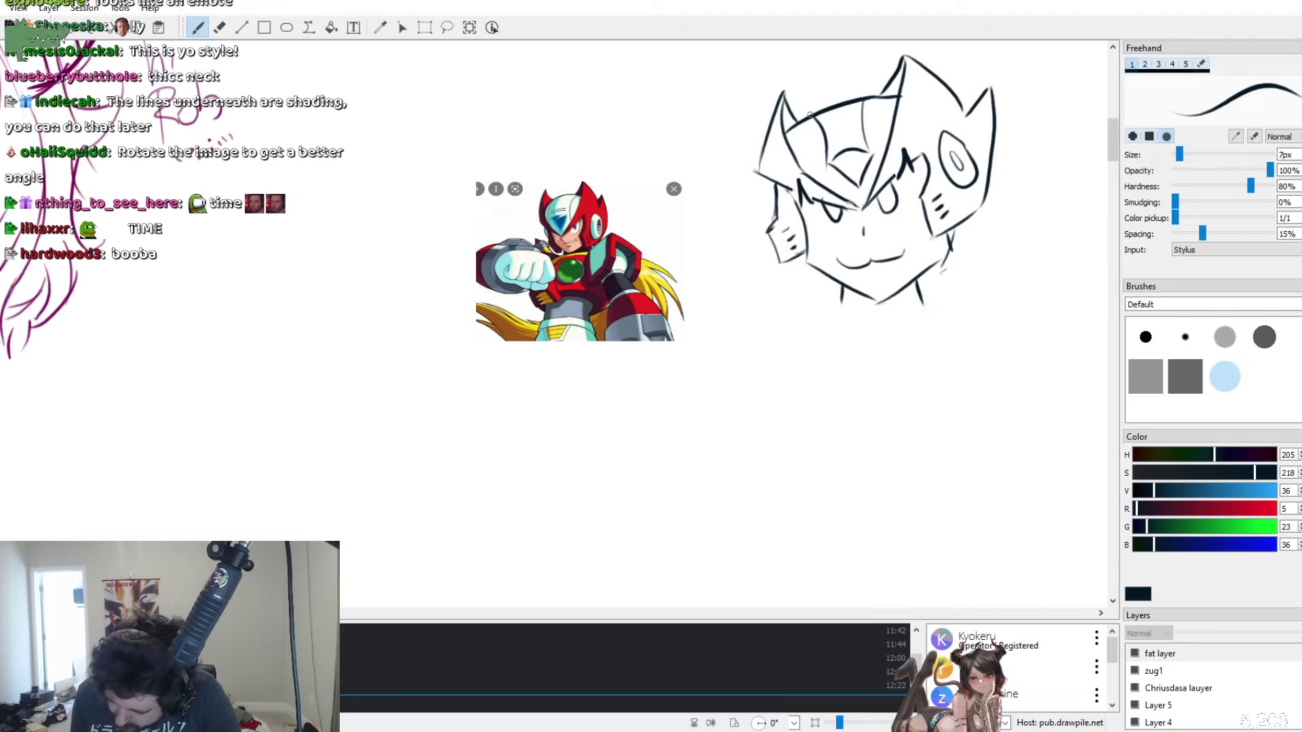
Try extra strokes on top of the helmet, behind the right jaw and along the right fin, undoing each attempt
mouse_move(806, 110)
left_mouse_down()
mouse_move(851, 77)
mouse_move(863, 101)
left_mouse_up()
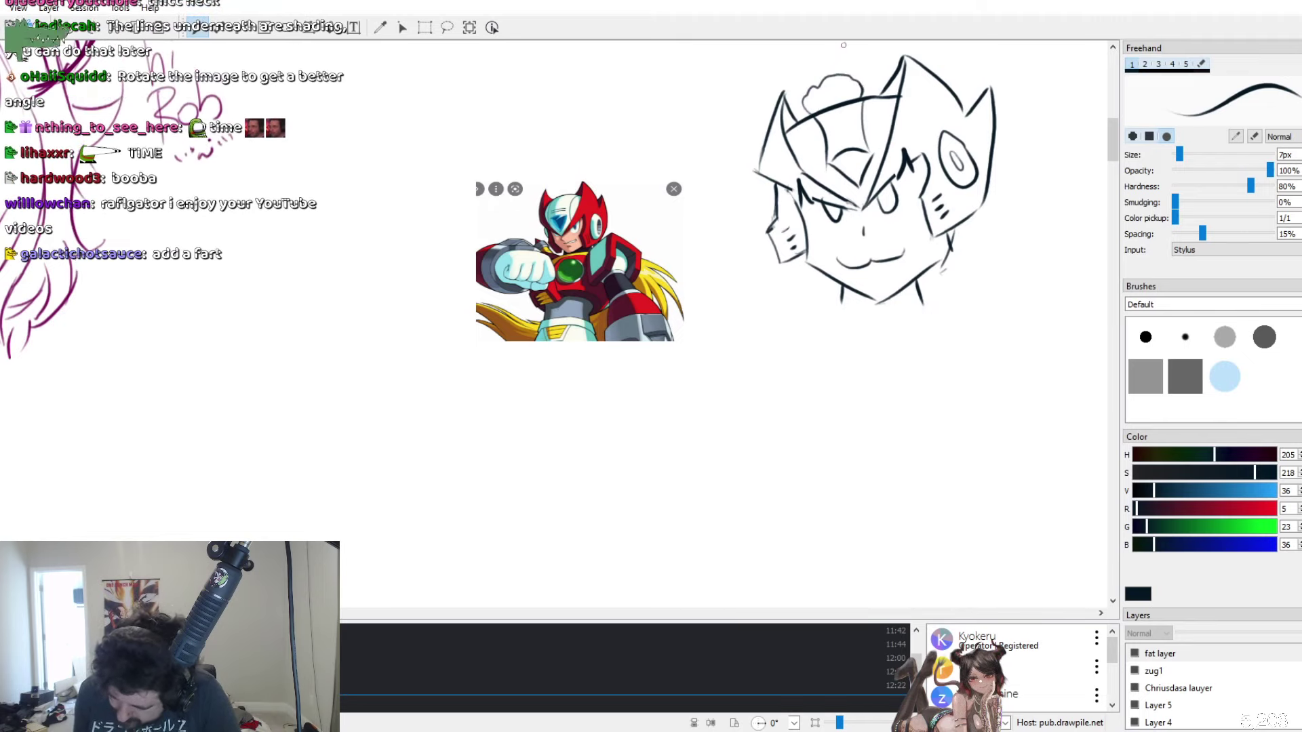
key("ctrl+z")
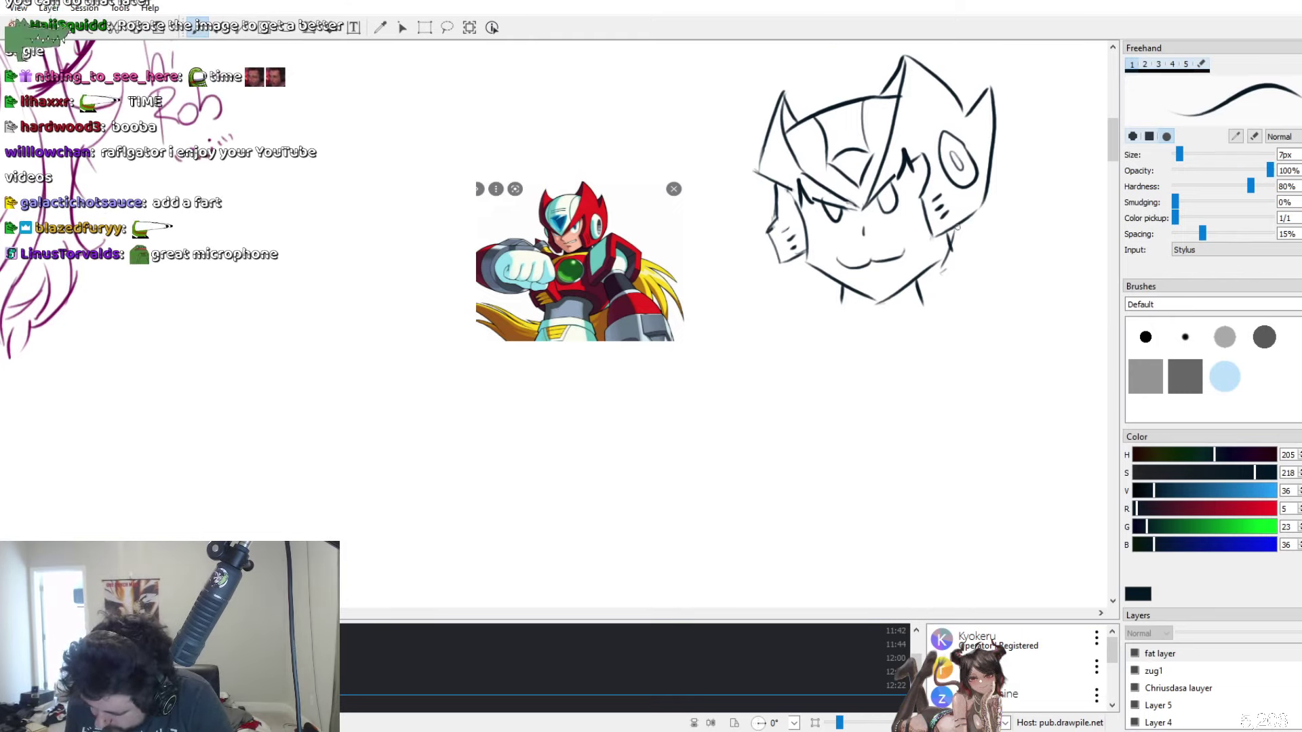
left_click_drag(951, 232, 938, 274)
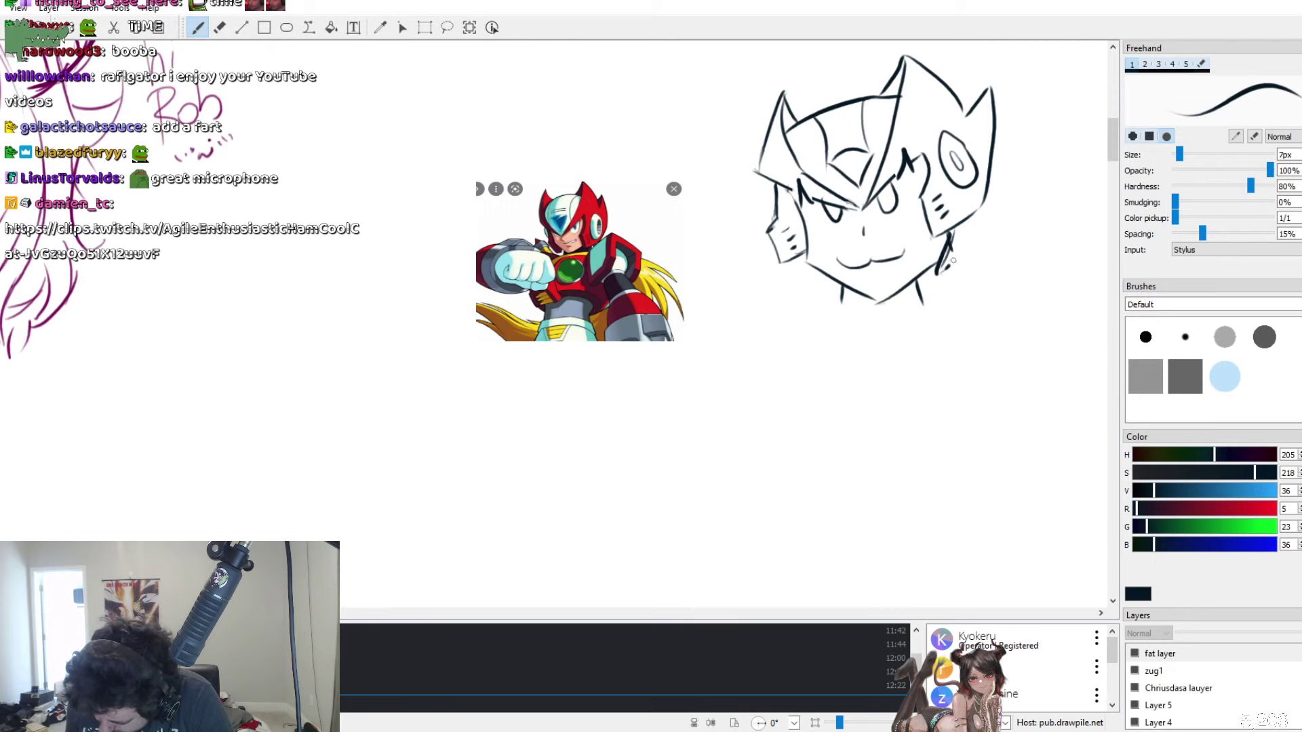
key("ctrl+z")
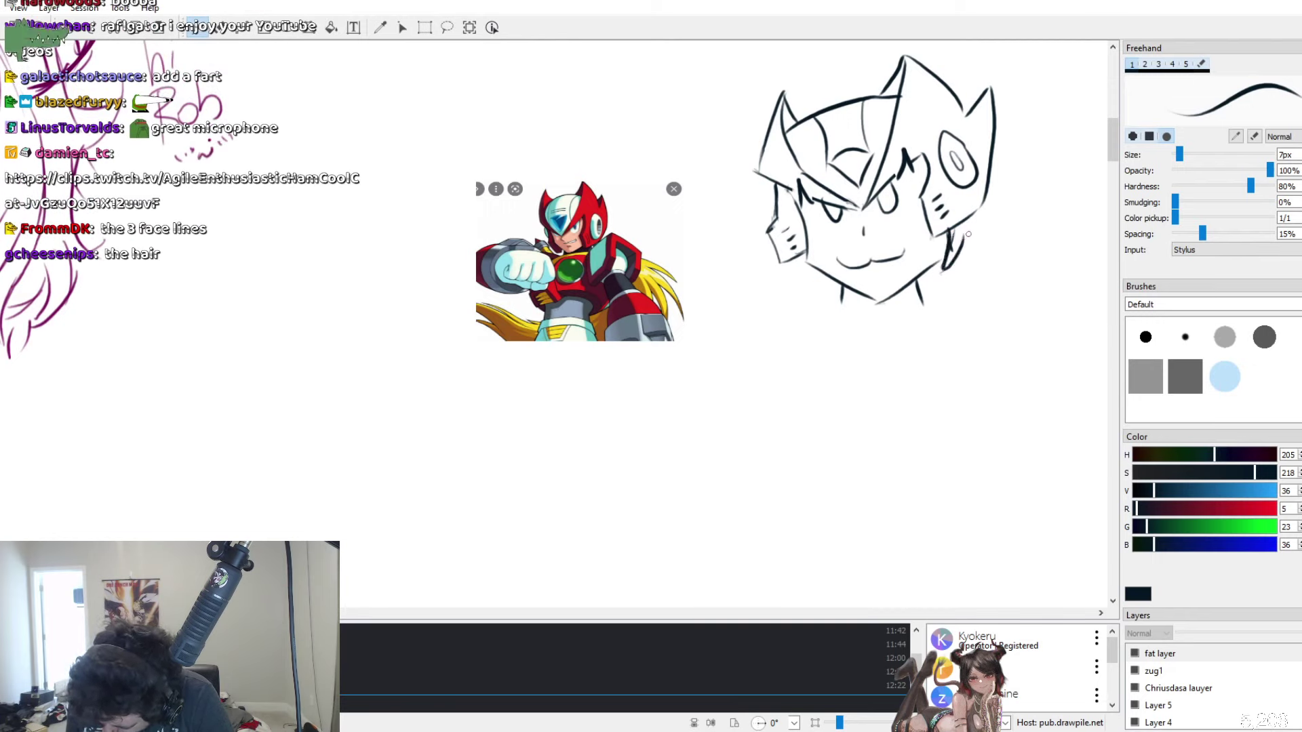
key("ctrl+z")
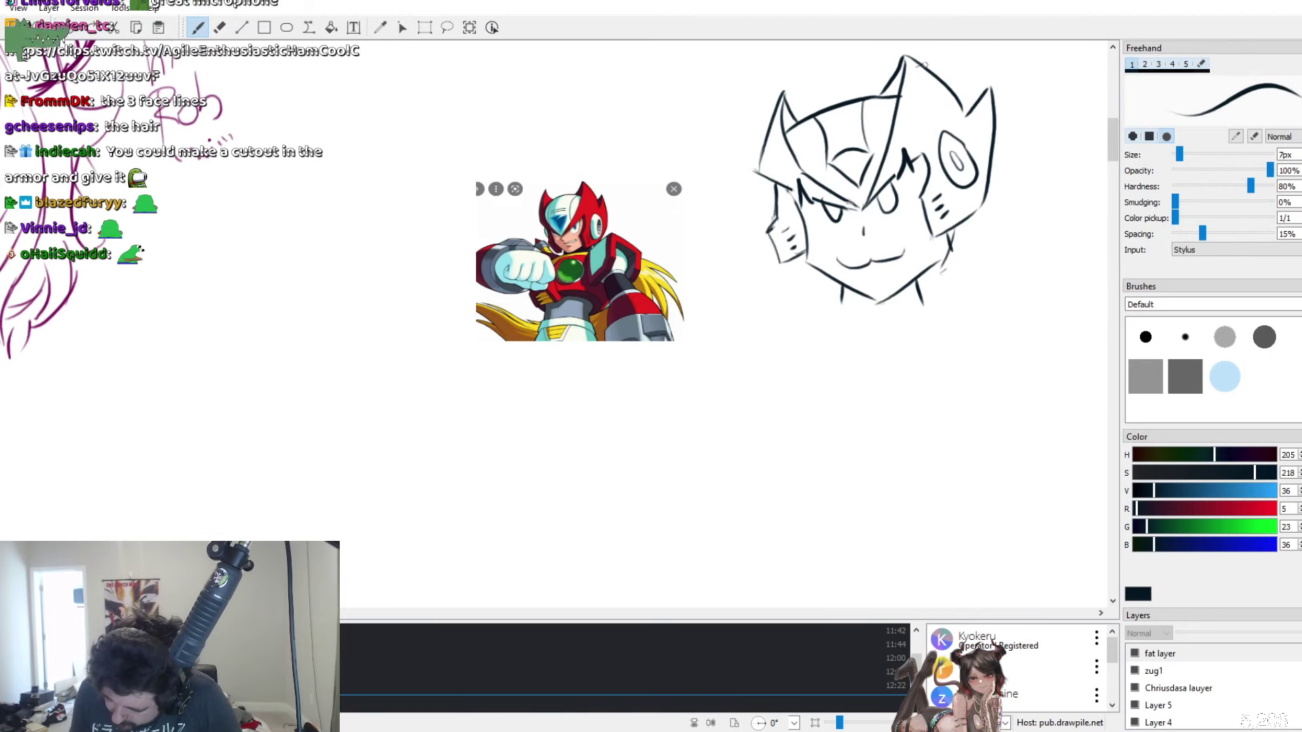
left_click_drag(922, 59, 943, 87)
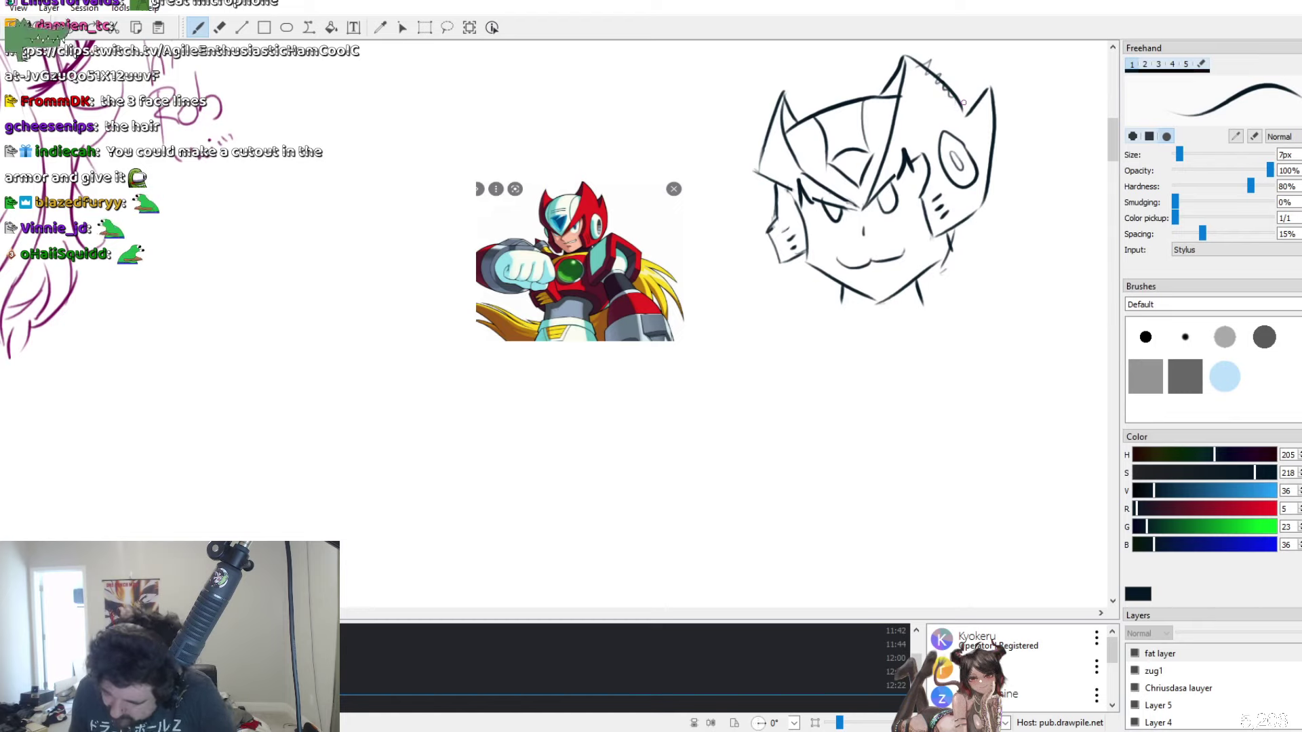
key("ctrl+z")
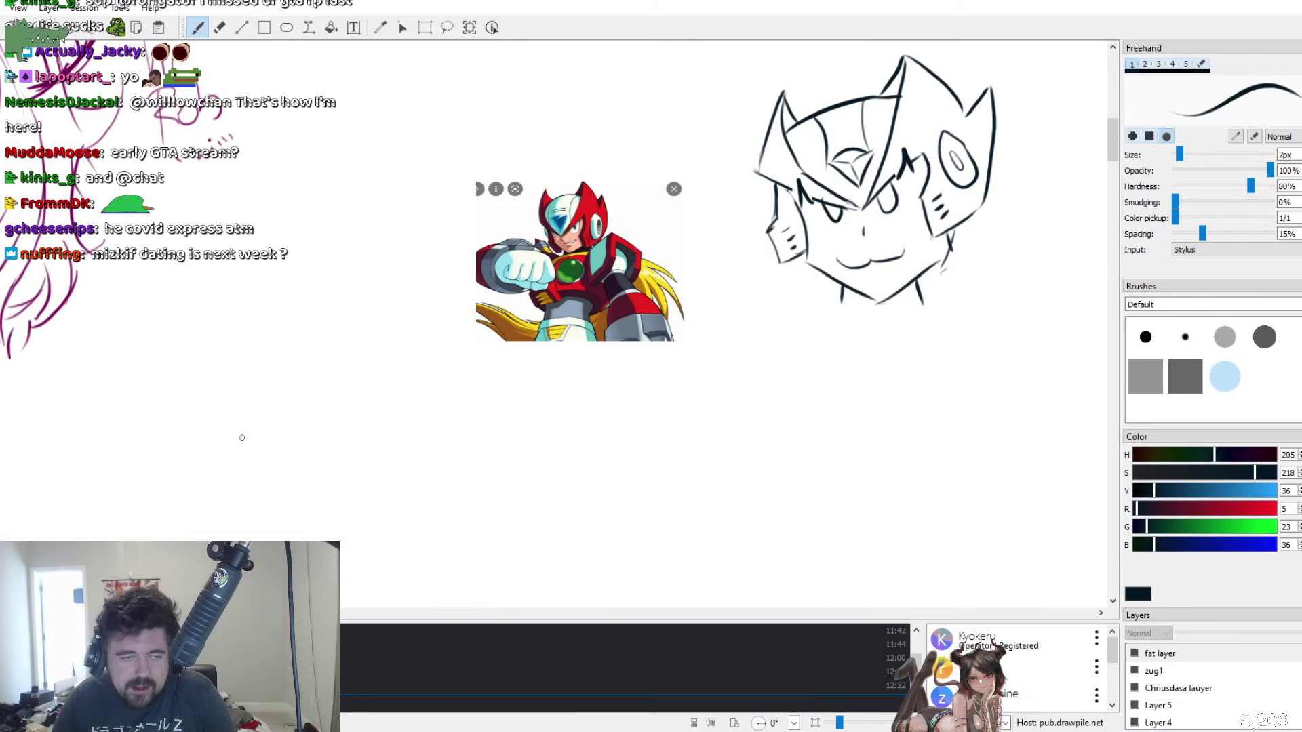
Look over the purple sketch of the horned girl elsewhere on the shared canvas
mouse_move(353, 285)
left_mouse_down()
mouse_move(909, 287)
mouse_move(932, 453)
left_mouse_up()
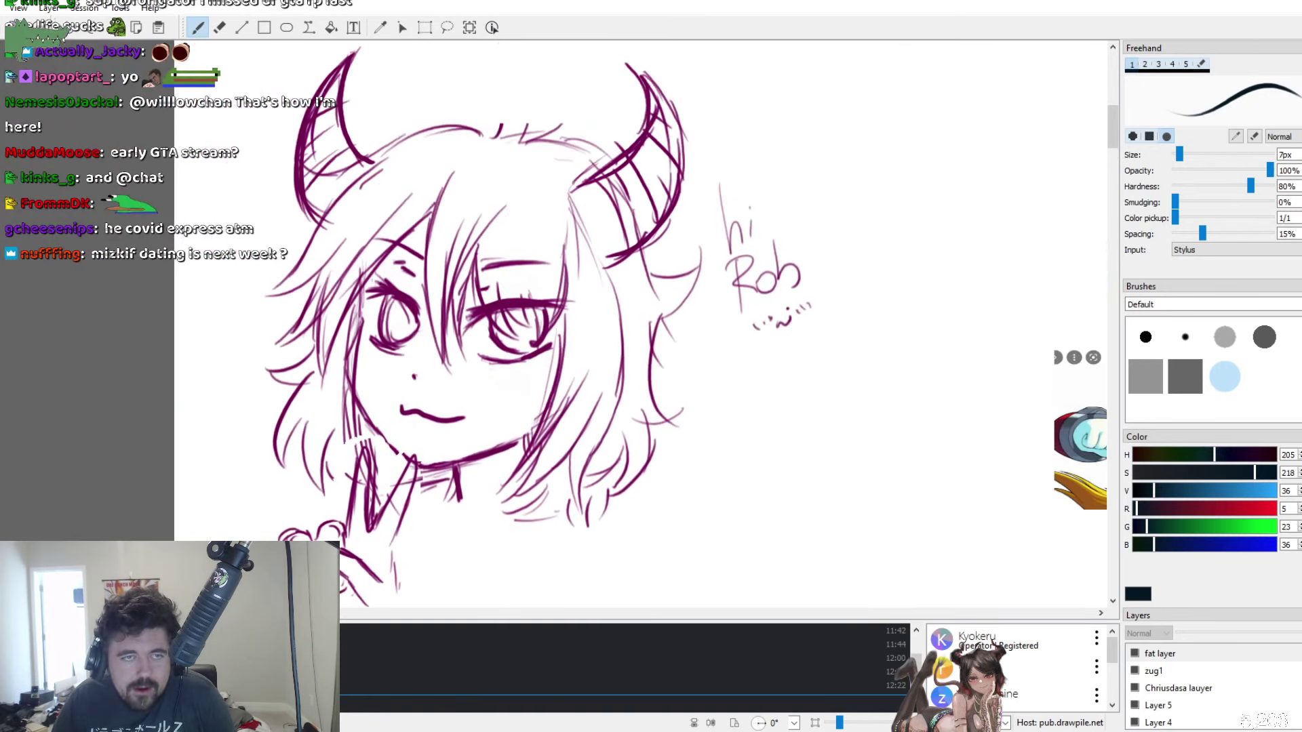
scroll(290, 390, "down", 3)
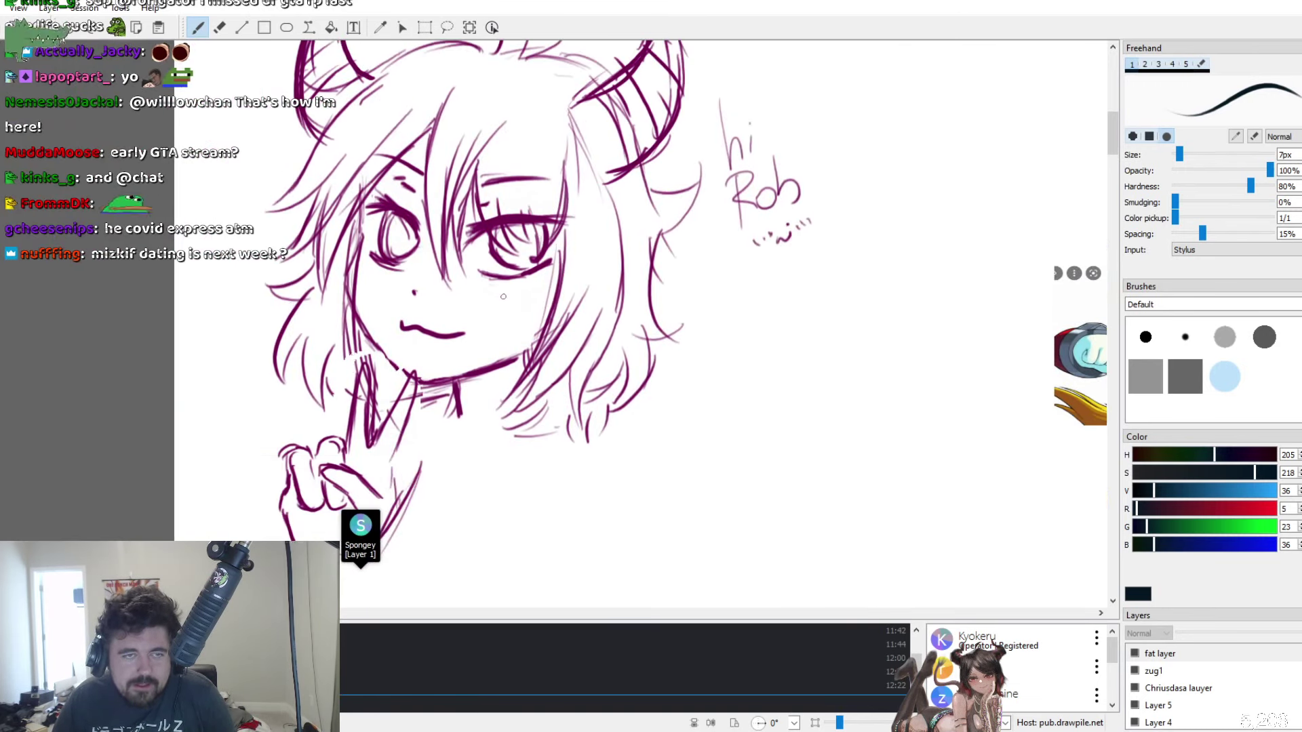
scroll(519, 341, "up", 3)
scroll(475, 376, "down", 3)
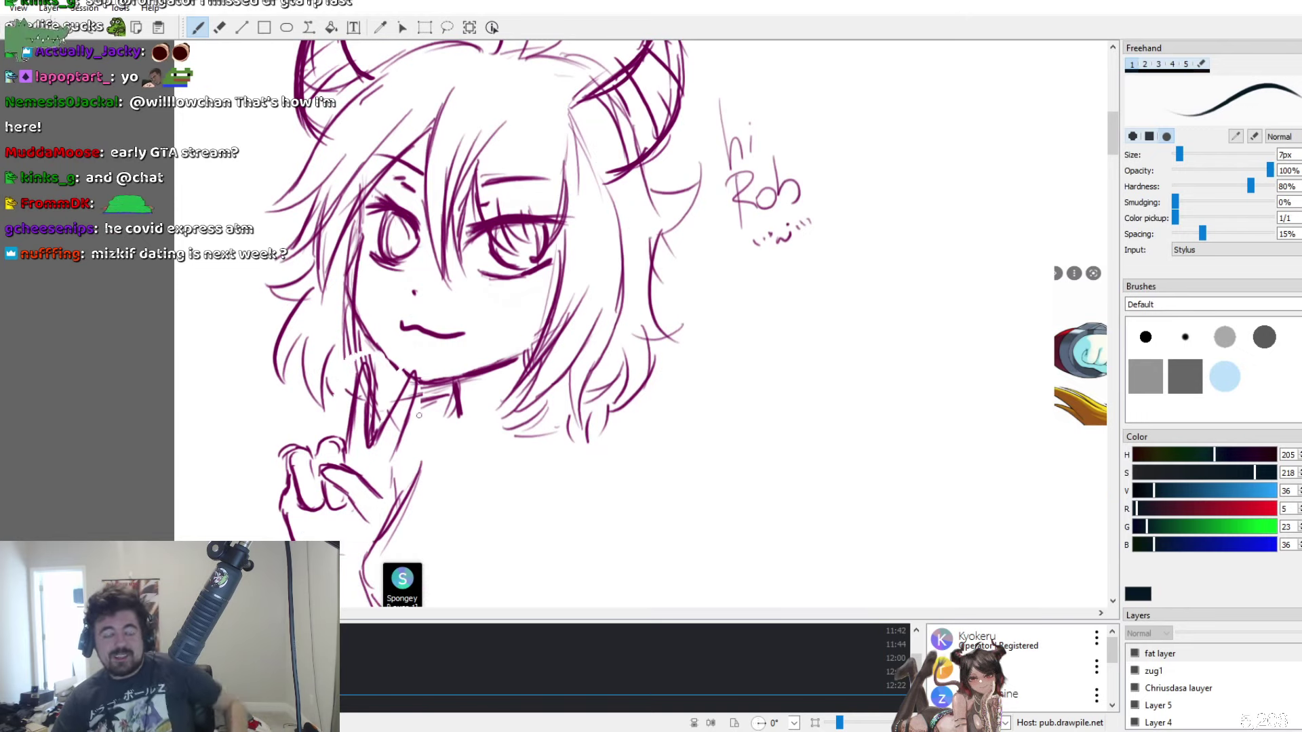
scroll(432, 413, "up", 3)
scroll(441, 427, "down", 6)
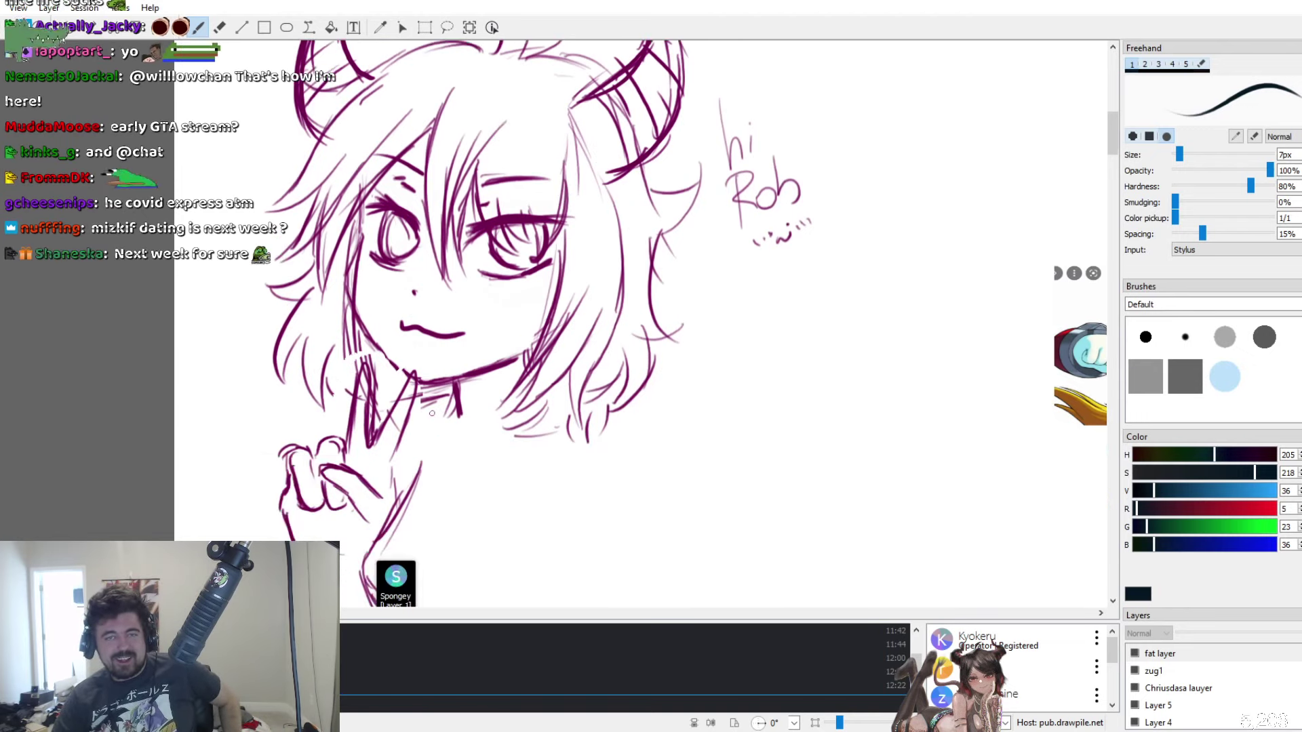
scroll(450, 445, "right", 16)
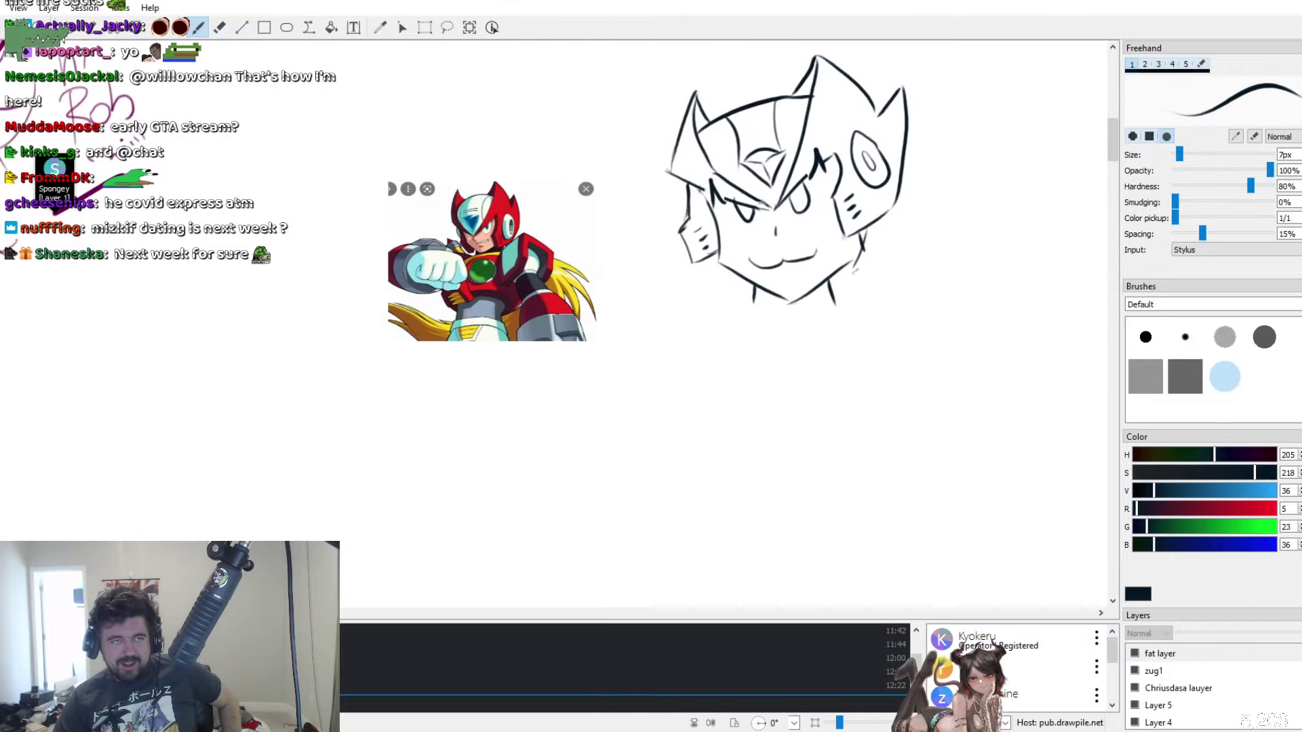
scroll(450, 446, "left", 9)
scroll(555, 324, "left", 2)
scroll(555, 323, "right", 1)
scroll(555, 324, "left", 2)
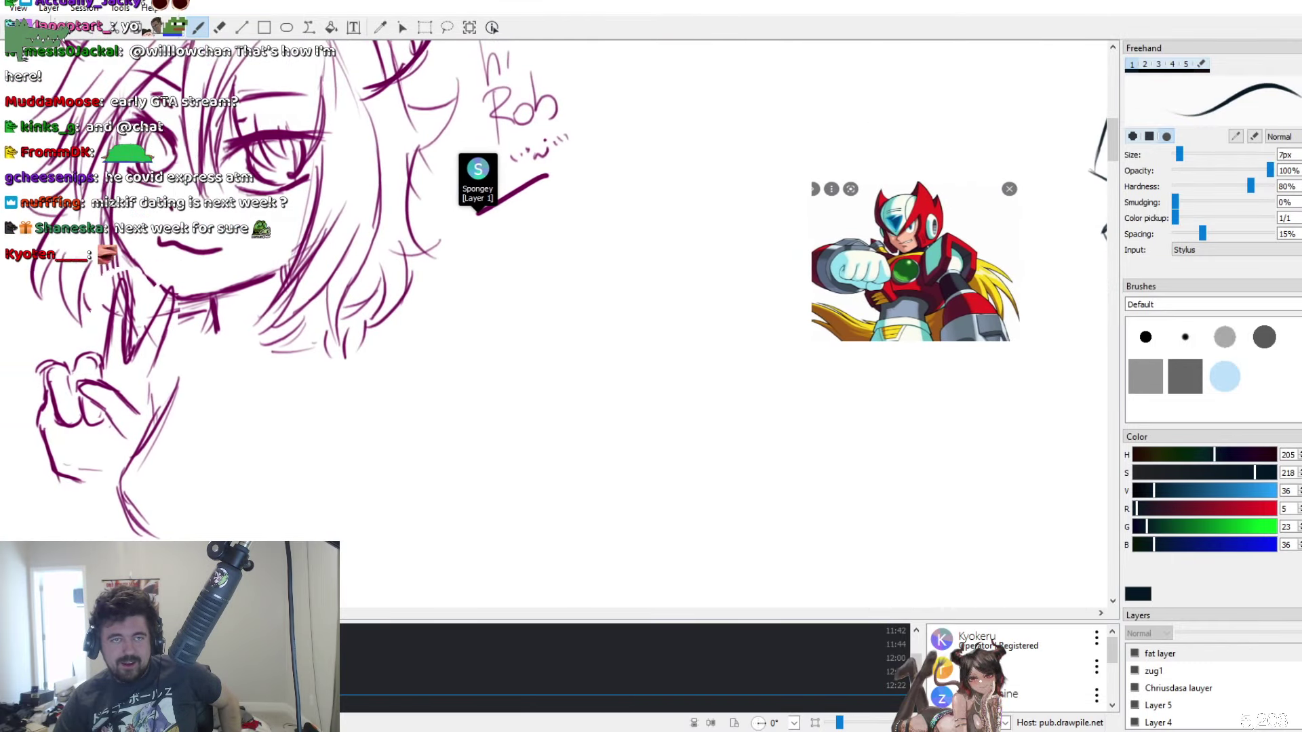
scroll(554, 324, "left", 2)
scroll(555, 323, "right", 1)
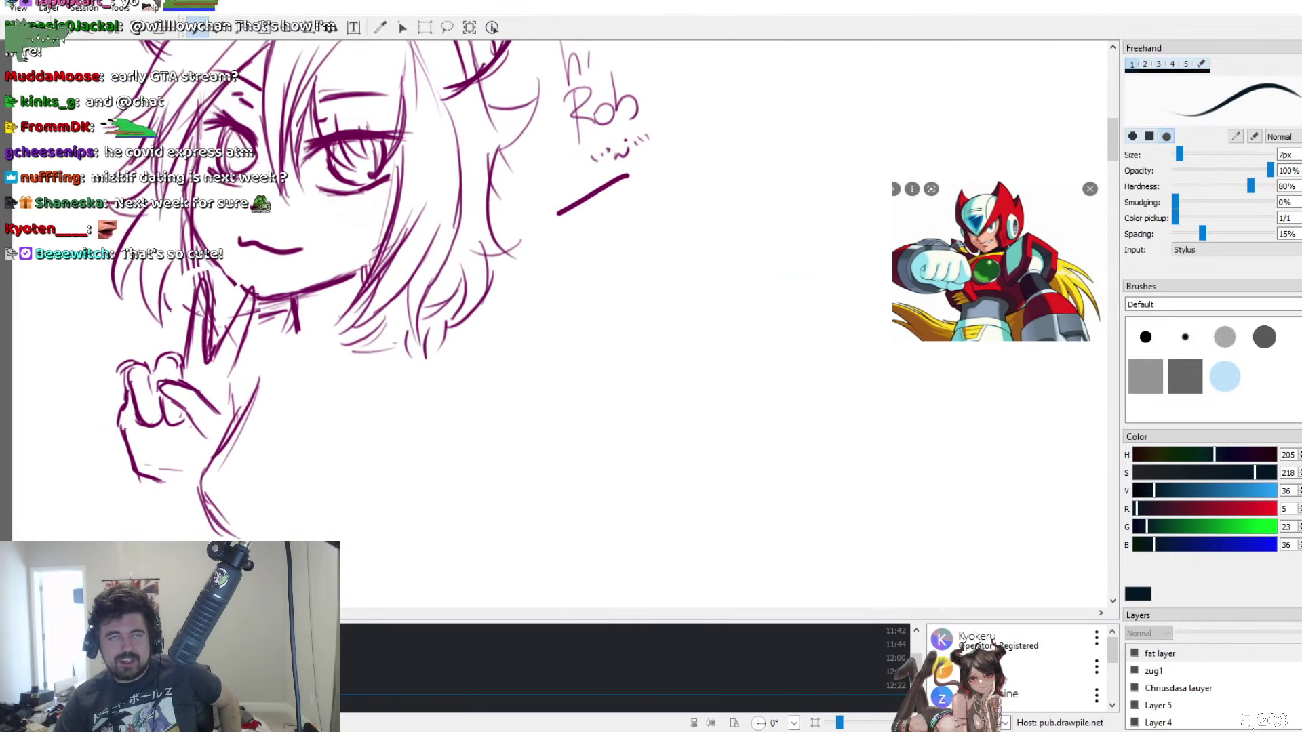
Look over the fluffy-tailed cat drawing and the rough sketch of two embracing figures elsewhere on the shared canvas
mouse_move(221, 614)
left_mouse_down()
mouse_move(356, 592)
mouse_move(496, 596)
left_mouse_up()
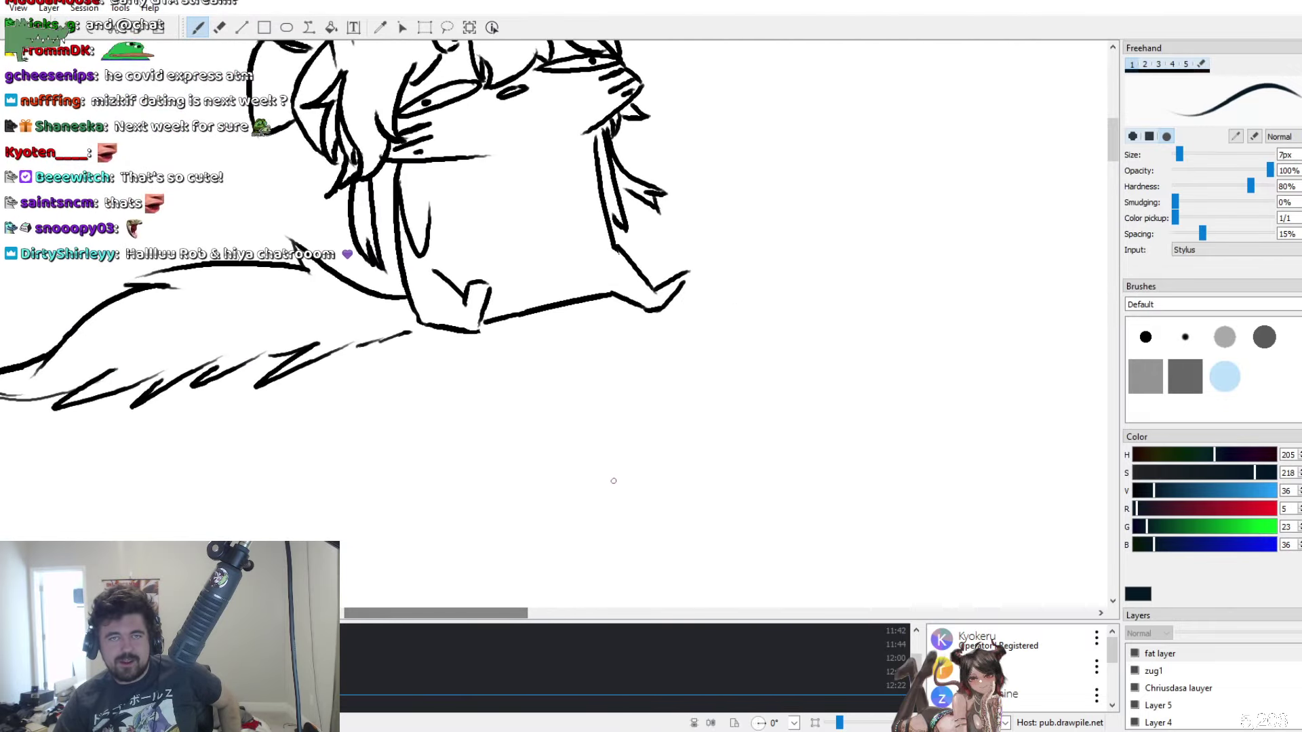
scroll(613, 479, "up", 1)
scroll(633, 407, "down", 8)
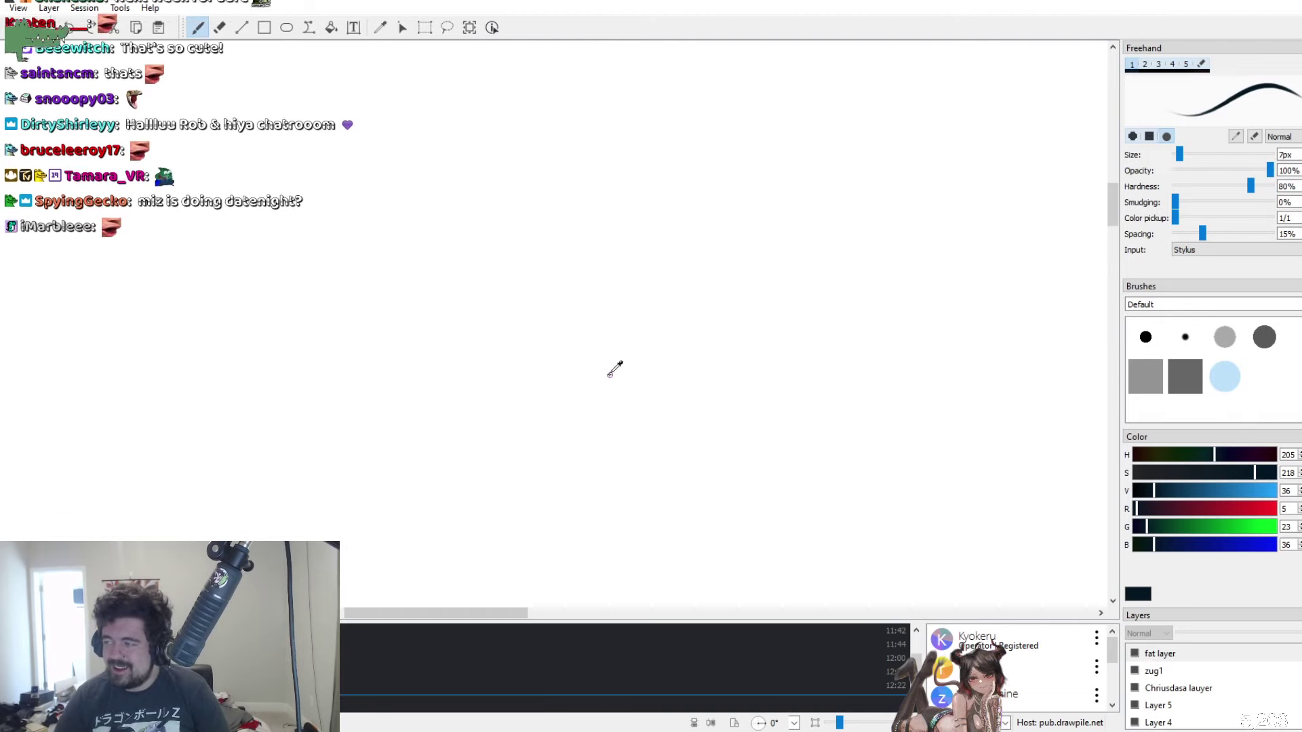
scroll(597, 393, "down", 3)
scroll(568, 421, "down", 3)
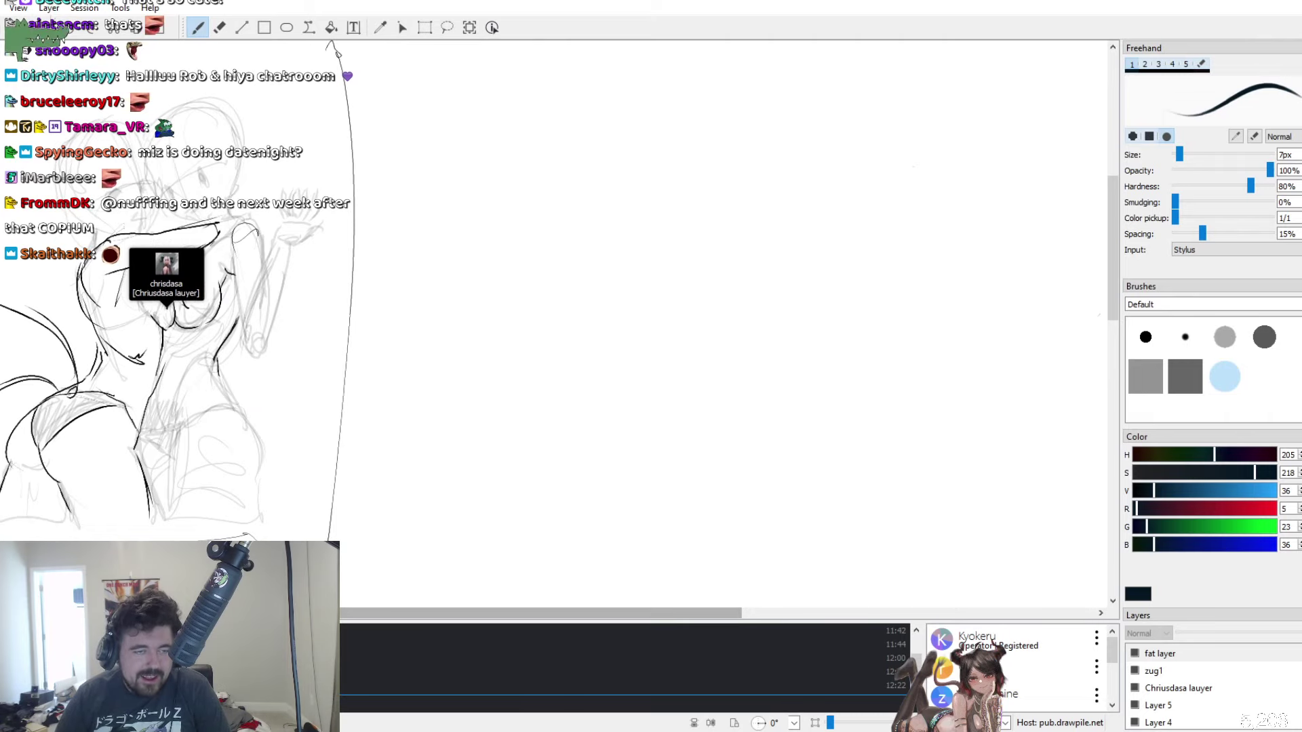
left_click_drag(540, 613, 380, 613)
scroll(573, 323, "up", 2)
scroll(568, 326, "down", 2)
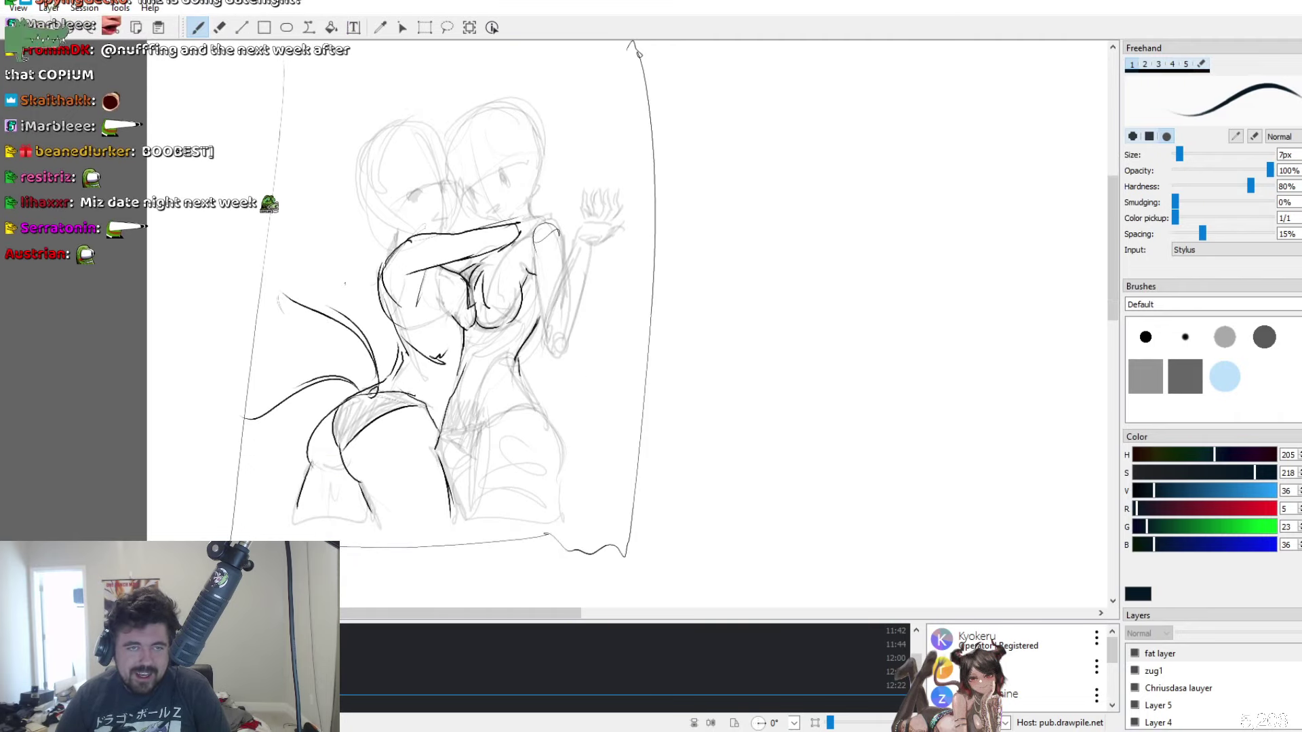
scroll(568, 326, "up", 2)
scroll(569, 326, "up", 3)
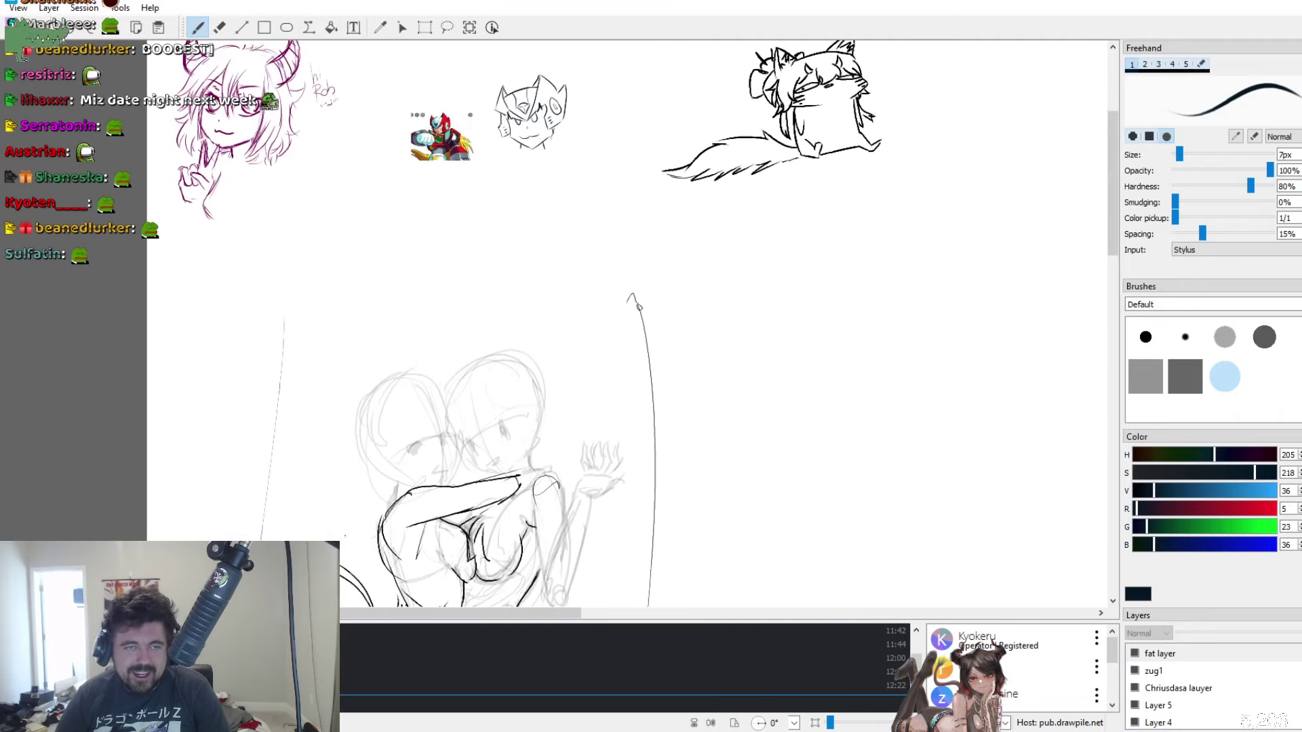
scroll(349, 283, "down", 1)
scroll(336, 286, "up", 1)
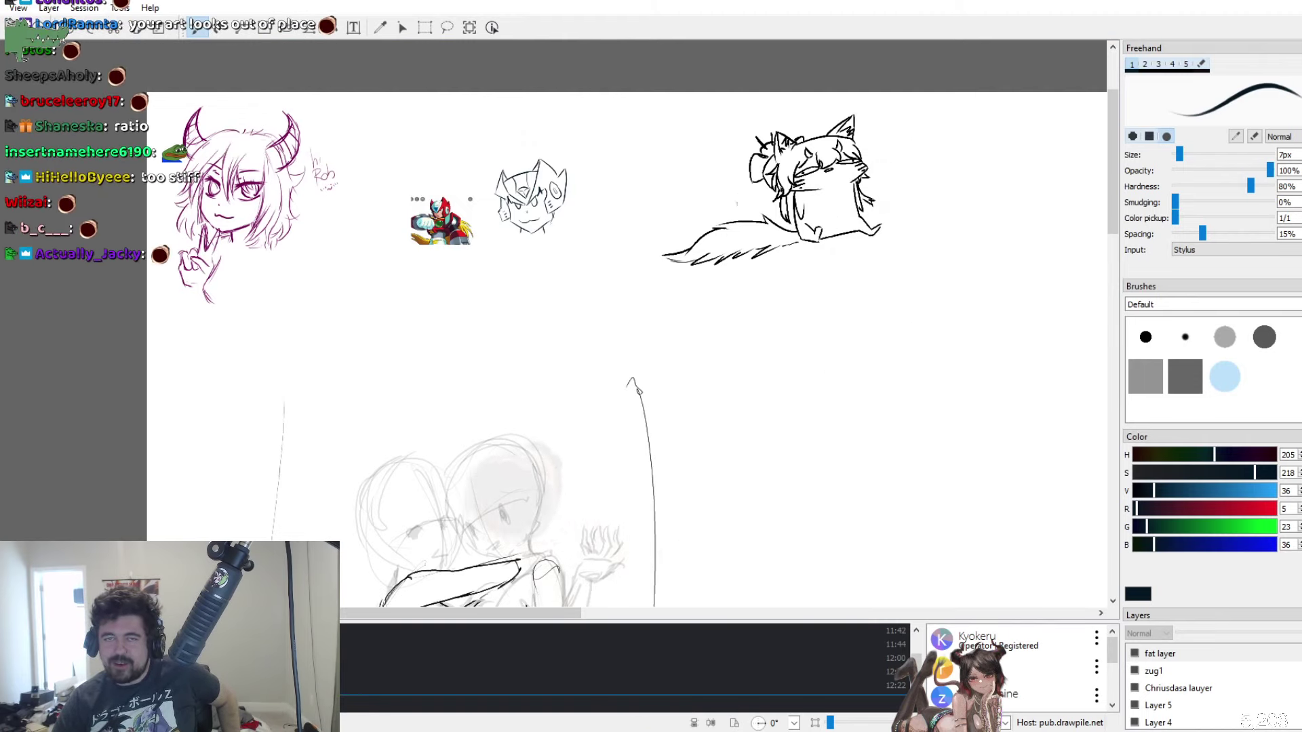
Examine the crouching grinning character and the reclining horned figure on the shared canvas, and return to the helmeted head
left_click_drag(492, 614, 819, 630)
scroll(700, 405, "down", 4)
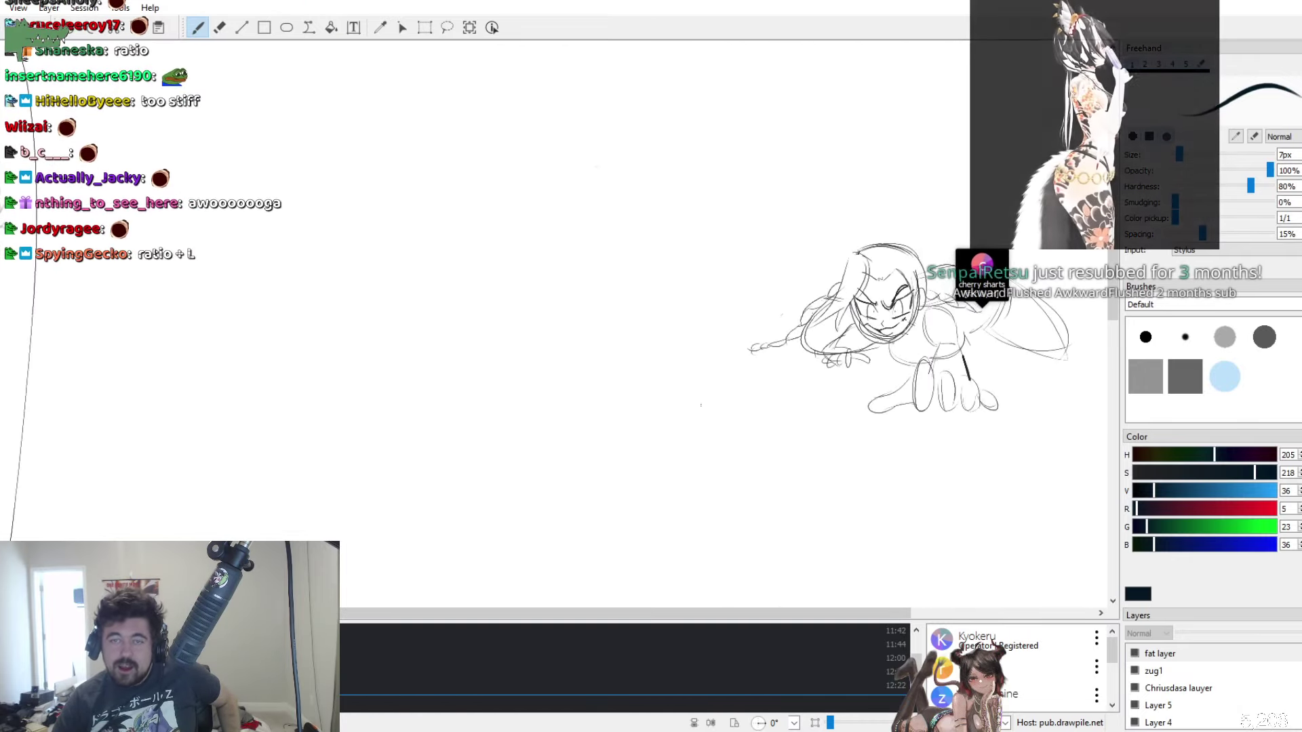
scroll(843, 562, "down", 10)
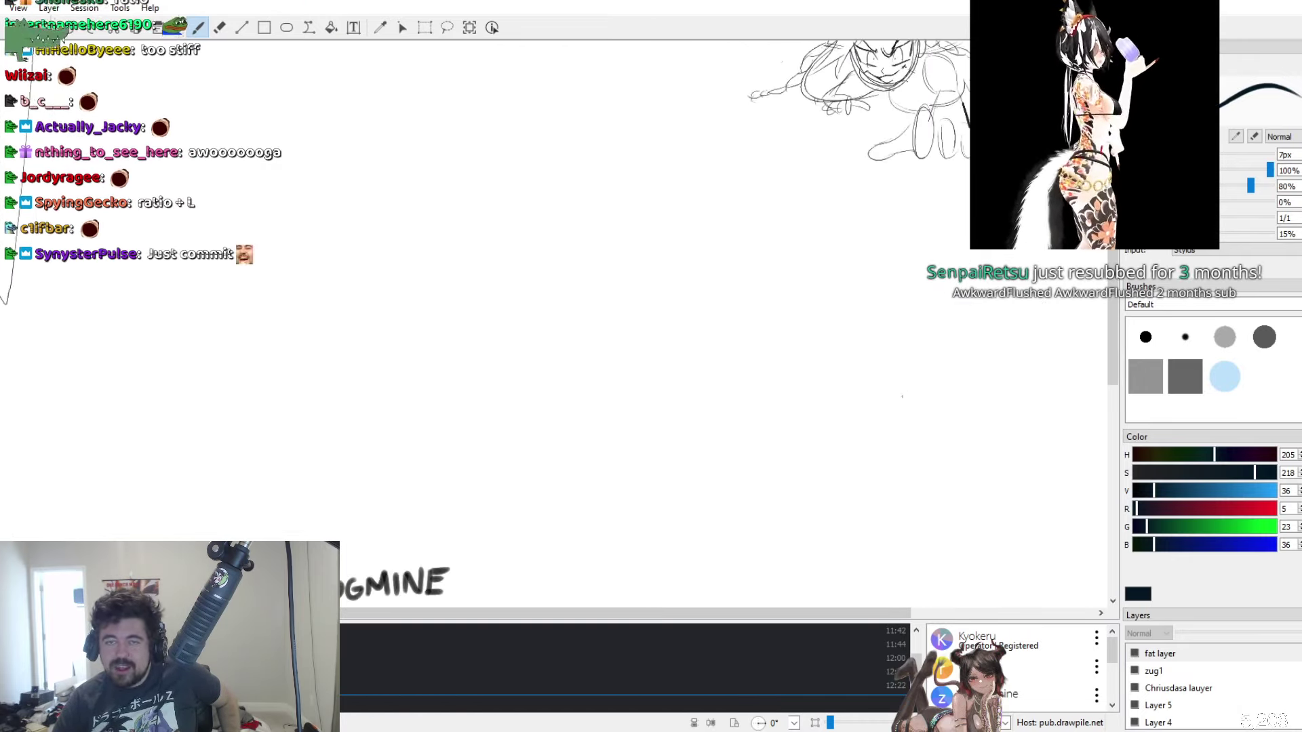
scroll(843, 562, "up", 1)
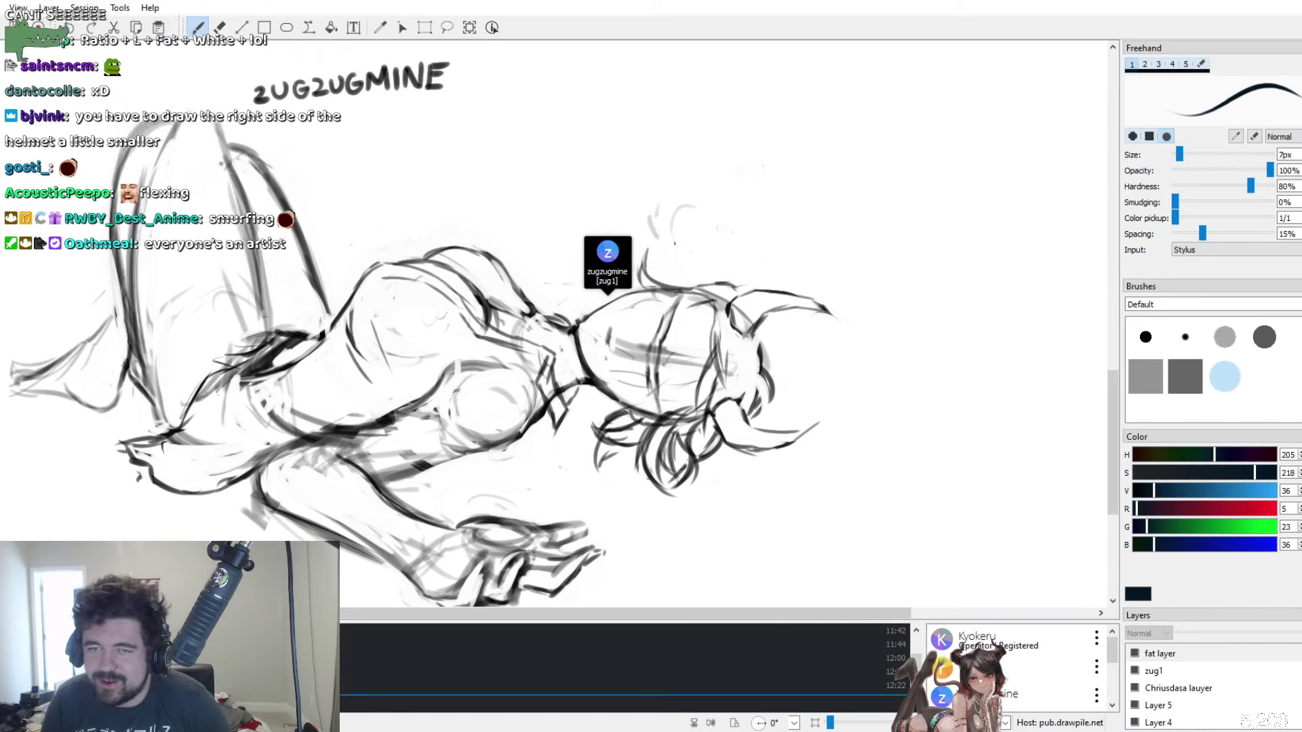
mouse_move(835, 619)
left_mouse_down()
mouse_move(859, 619)
mouse_move(711, 559)
mouse_move(335, 483)
mouse_move(438, 582)
mouse_move(517, 604)
mouse_move(631, 604)
left_mouse_up()
scroll(629, 325, "up", 10)
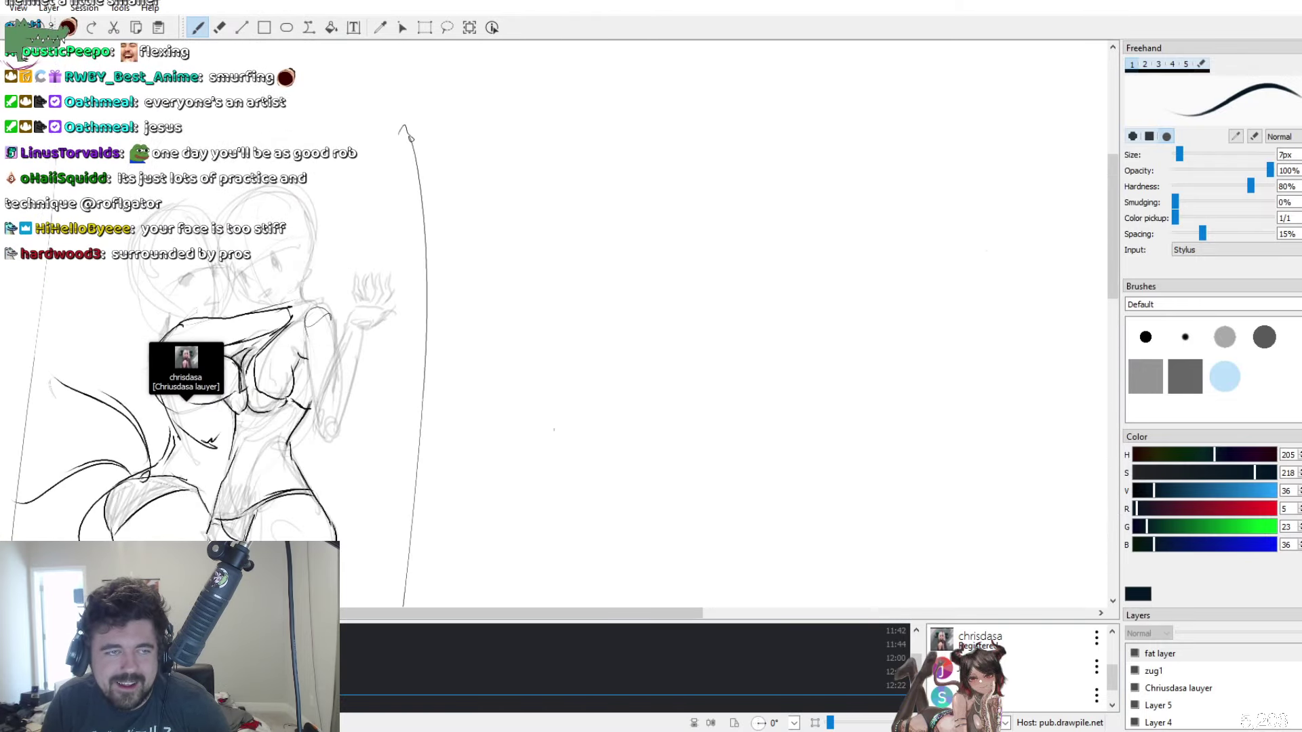
scroll(559, 324, "up", 5)
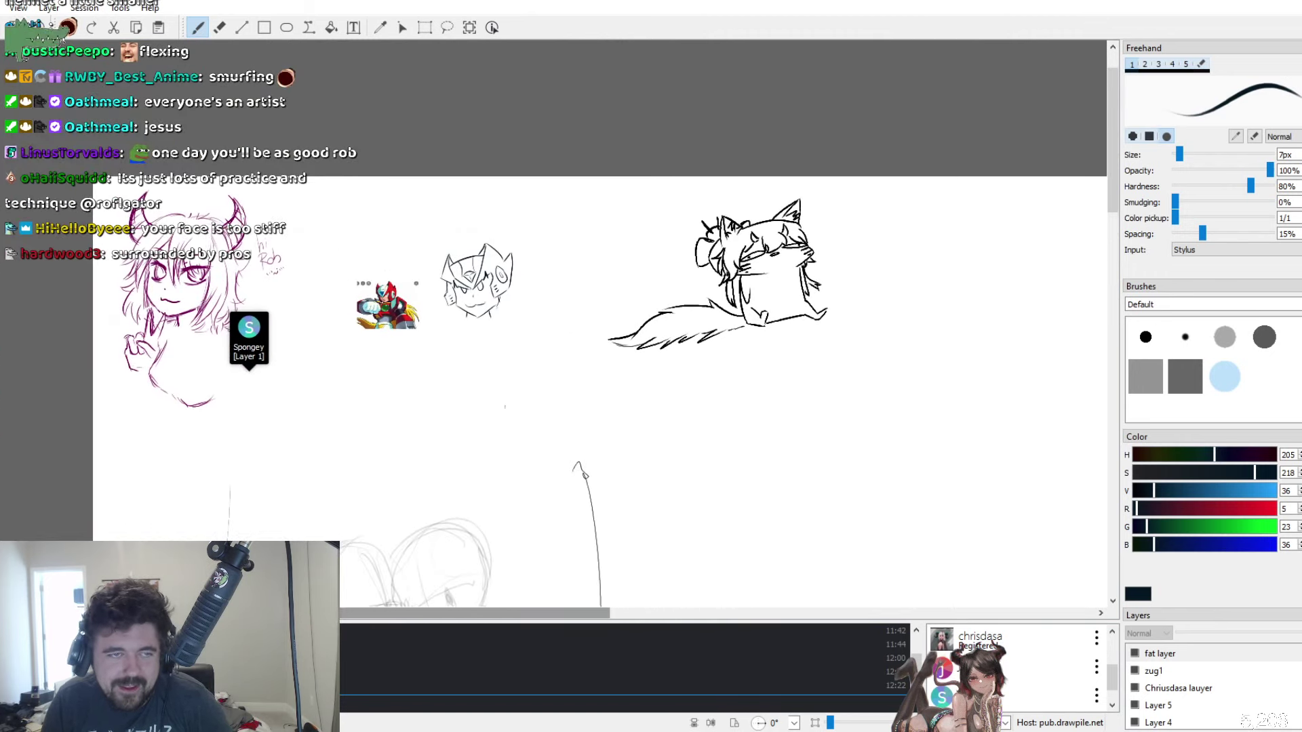
scroll(454, 316, "up", 5)
scroll(463, 311, "up", 2)
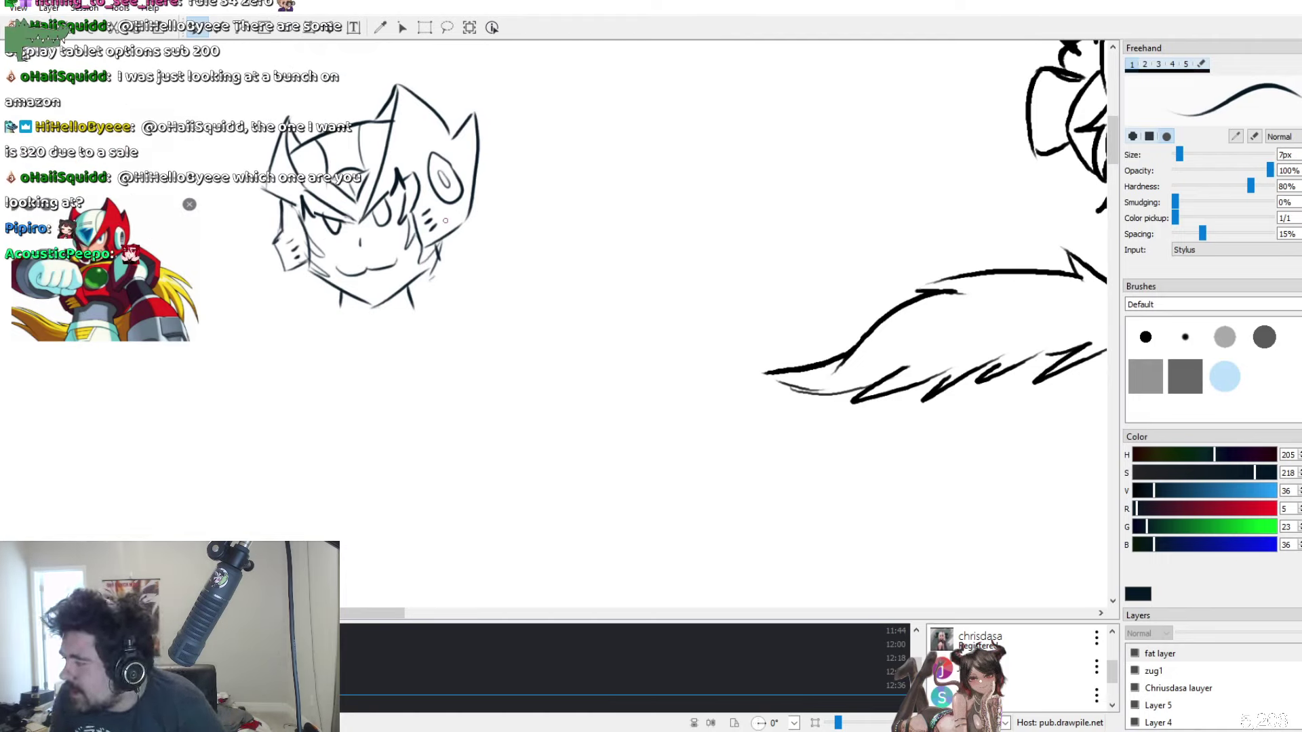
Draw a cartoon lizard beside the helmeted head, with a dot eye, mouth, curved body, two small arms and two legs
left_click(623, 206)
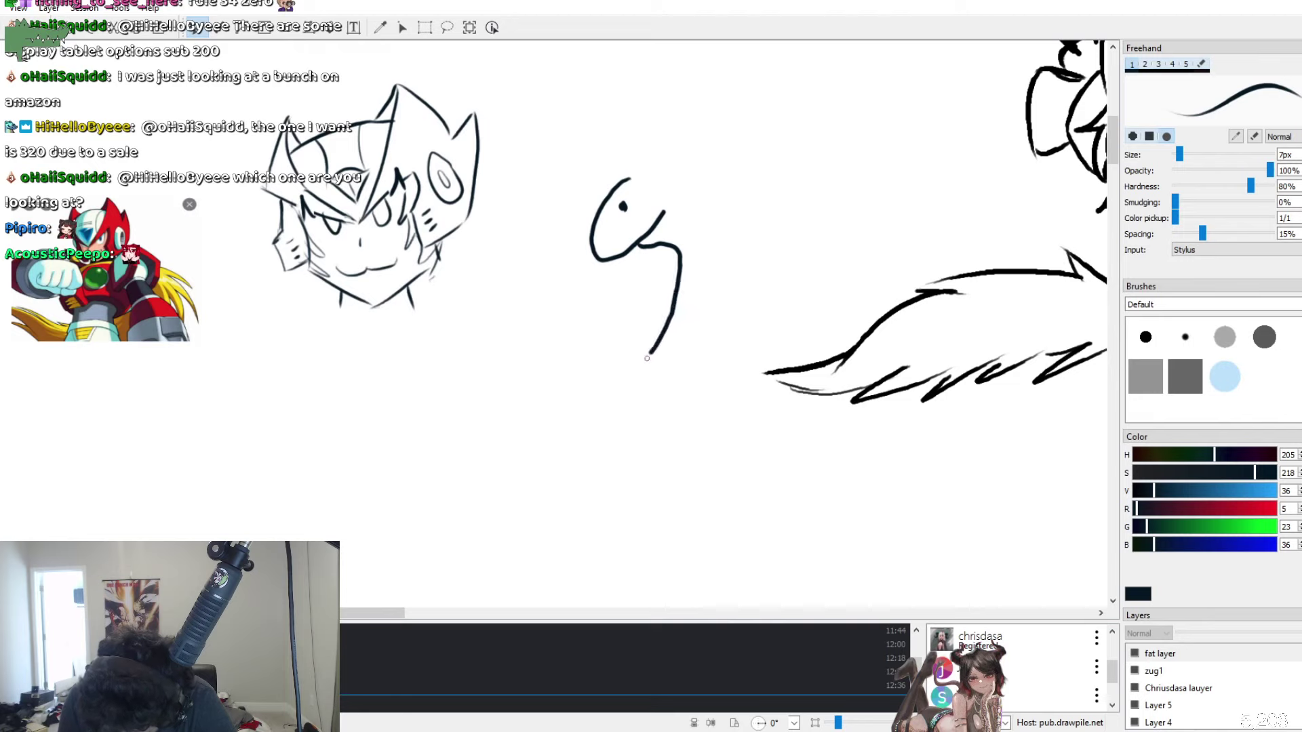
mouse_move(632, 175)
left_mouse_down()
mouse_move(698, 184)
mouse_move(727, 251)
mouse_move(718, 327)
left_mouse_up()
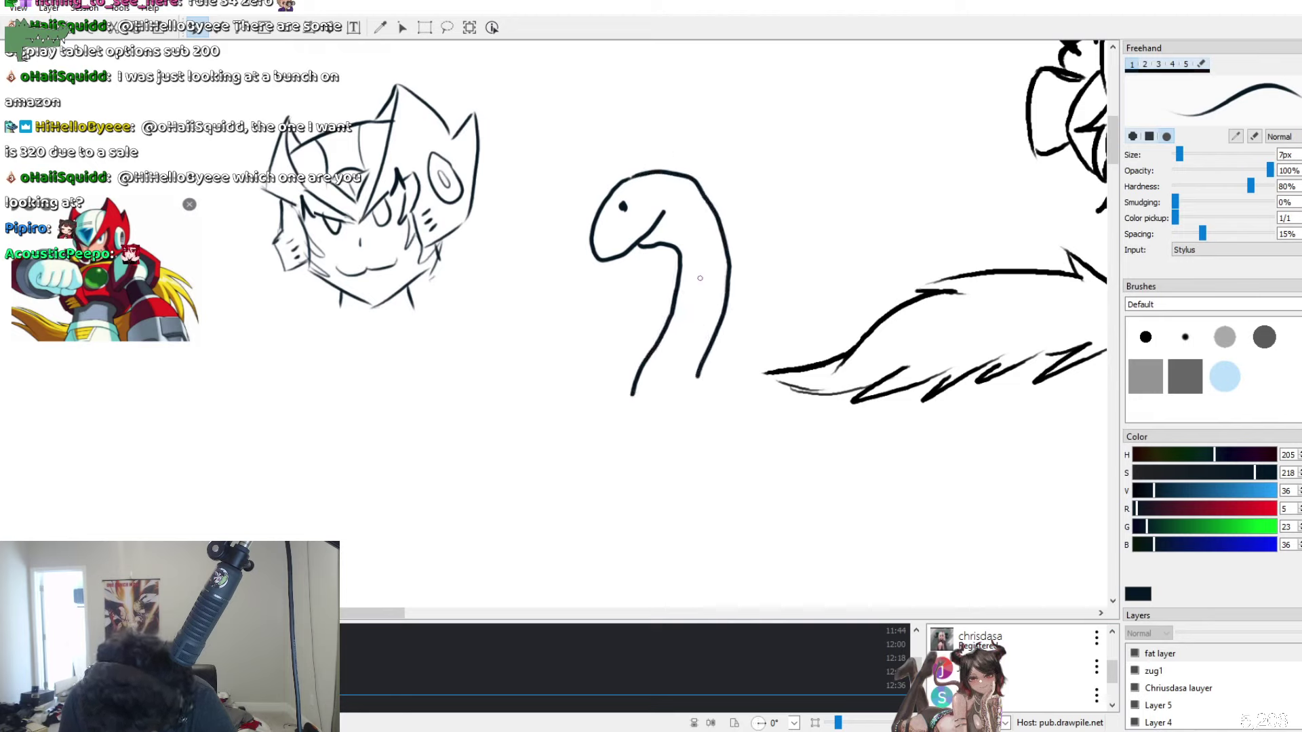
left_click_drag(694, 264, 687, 296)
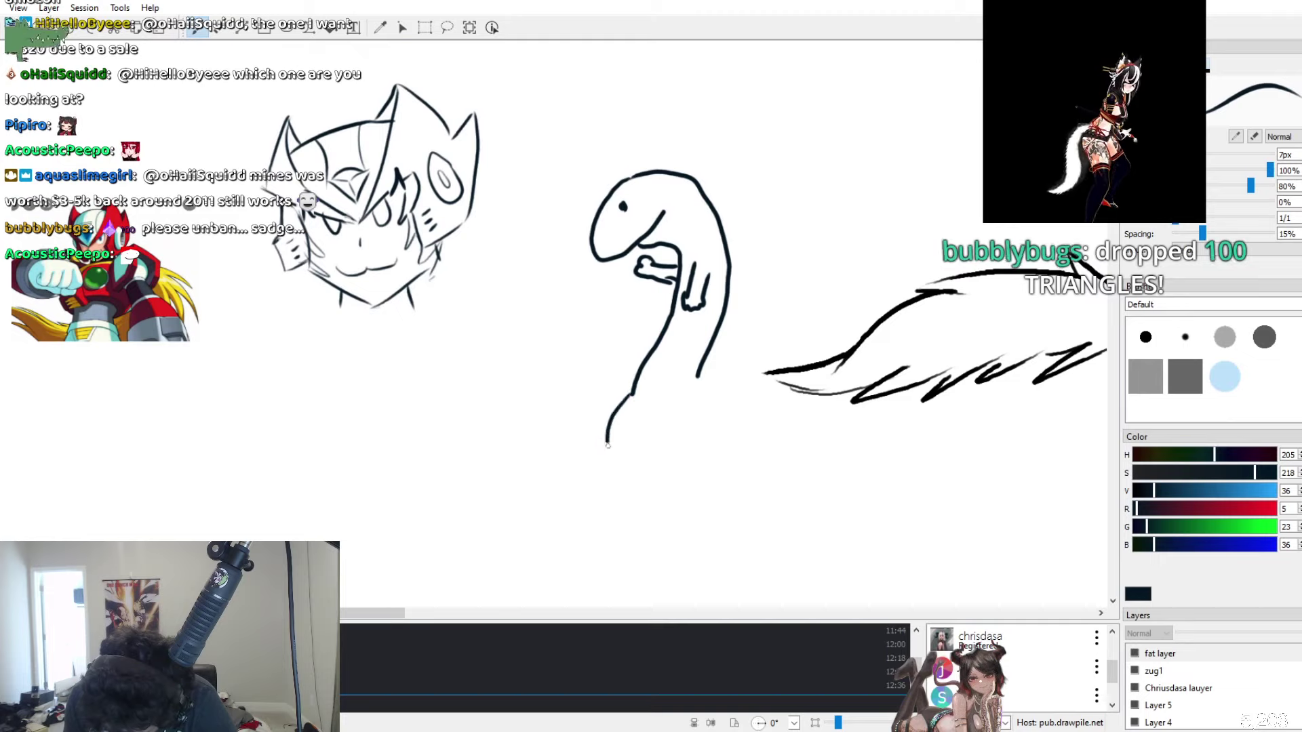
mouse_move(633, 394)
left_mouse_down()
mouse_move(700, 459)
mouse_move(698, 382)
left_mouse_up()
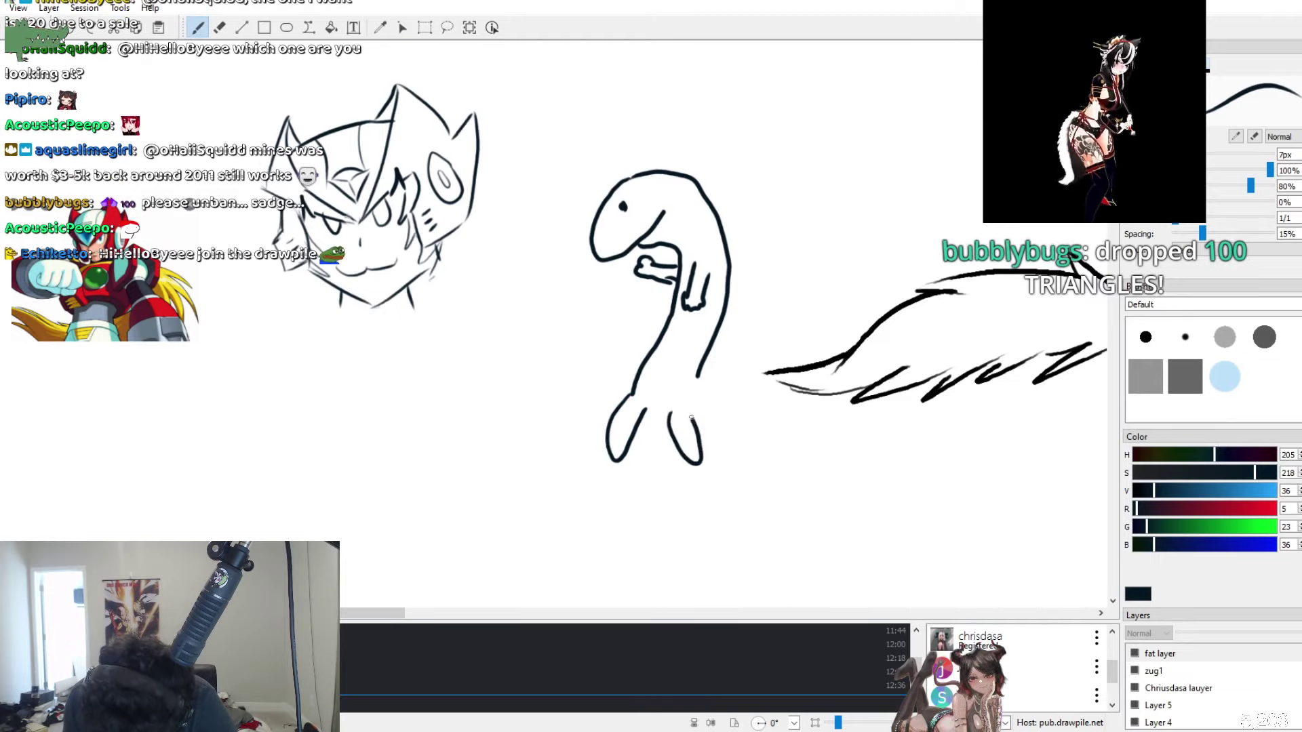
Try rounded feet at the ends of both lizard legs and undo them
left_click_drag(607, 451, 617, 464)
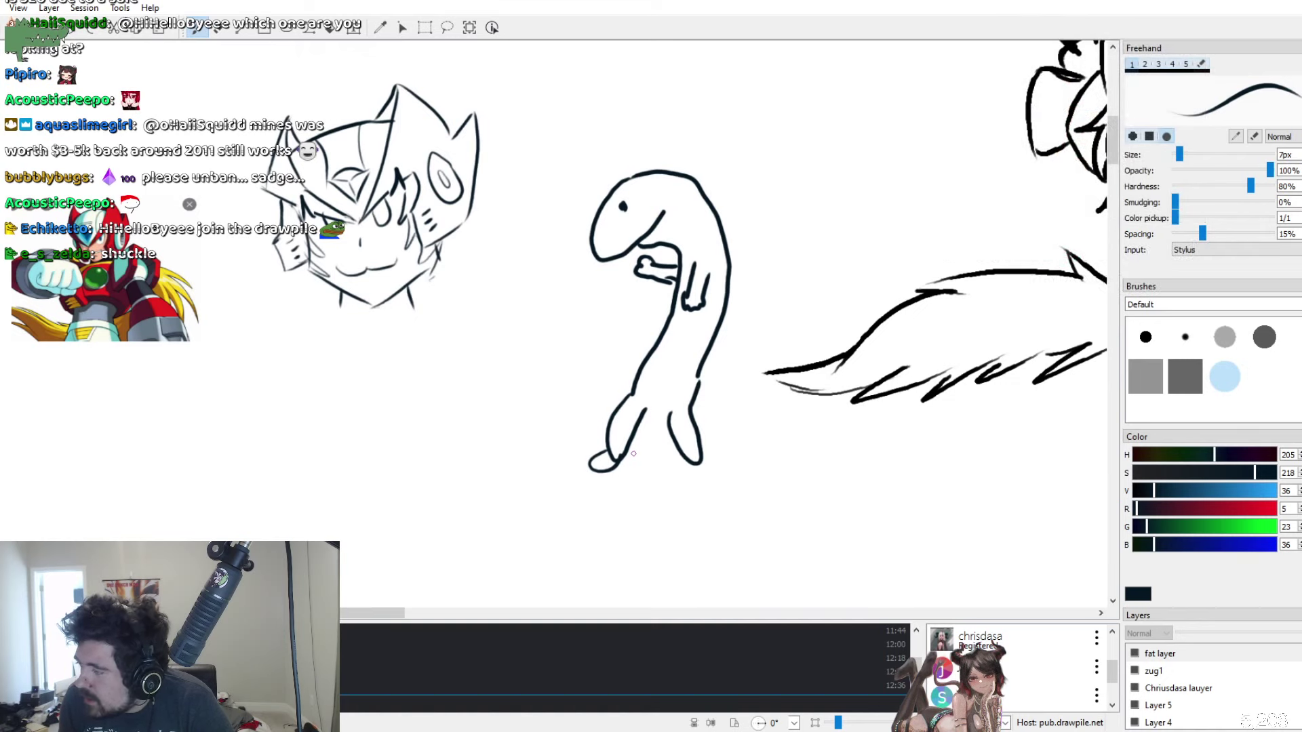
left_click_drag(712, 446, 699, 451)
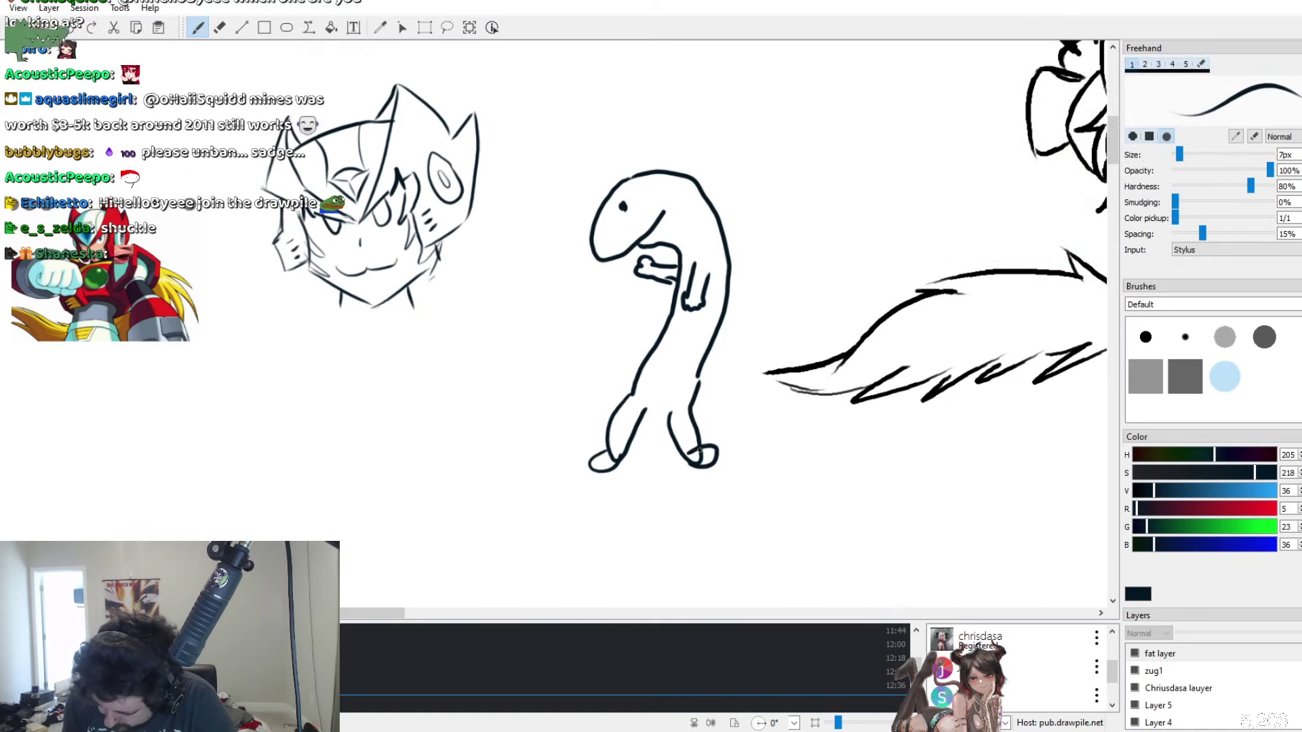
key("ctrl+z")
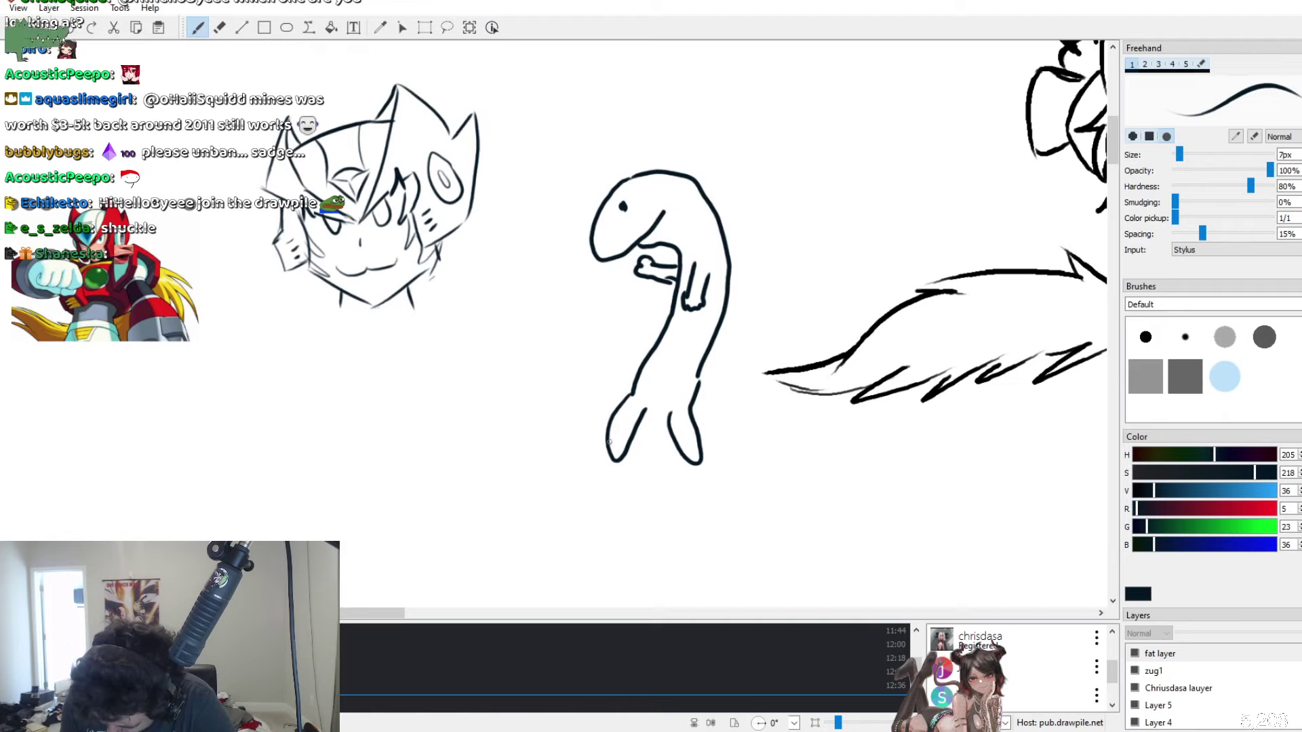
Add three-toed feet to the lizard, join the inner leg lines and draw four spikes down its back
mouse_move(611, 456)
left_mouse_down()
mouse_move(635, 434)
mouse_move(673, 456)
mouse_move(677, 442)
mouse_move(713, 462)
left_mouse_up()
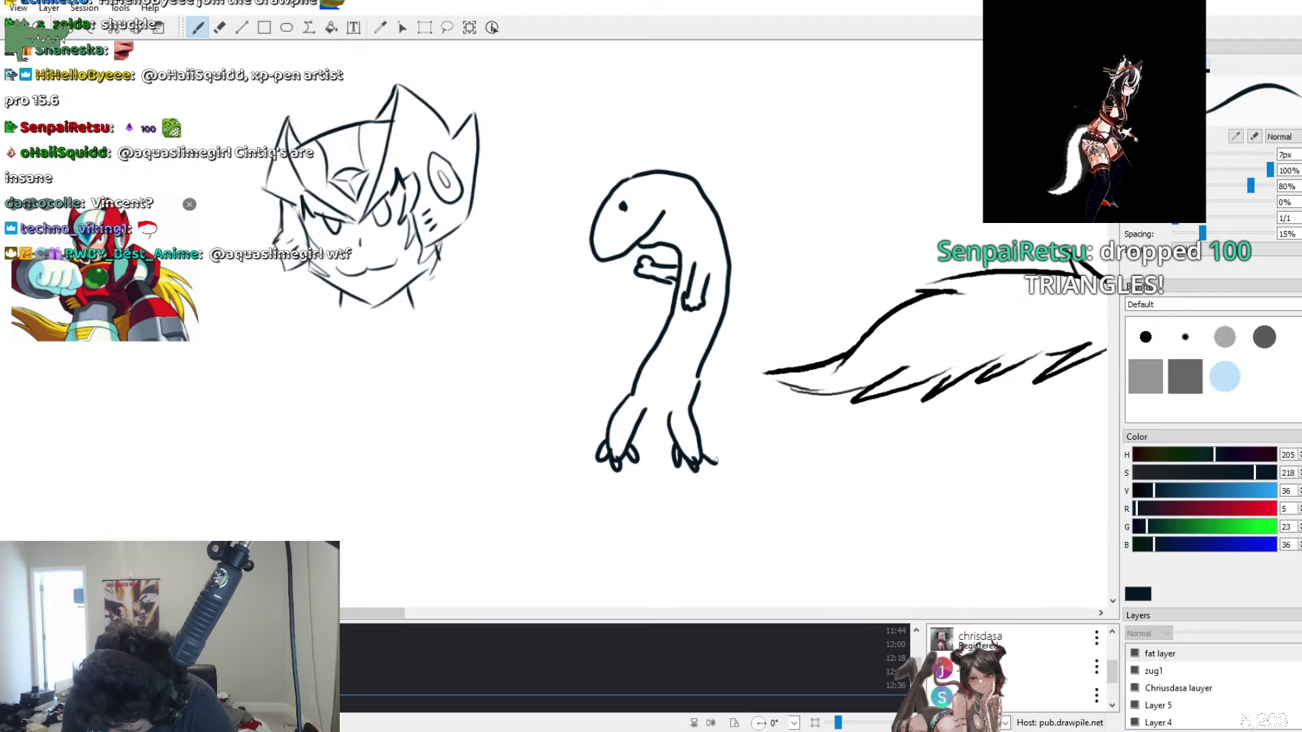
left_click_drag(646, 408, 672, 413)
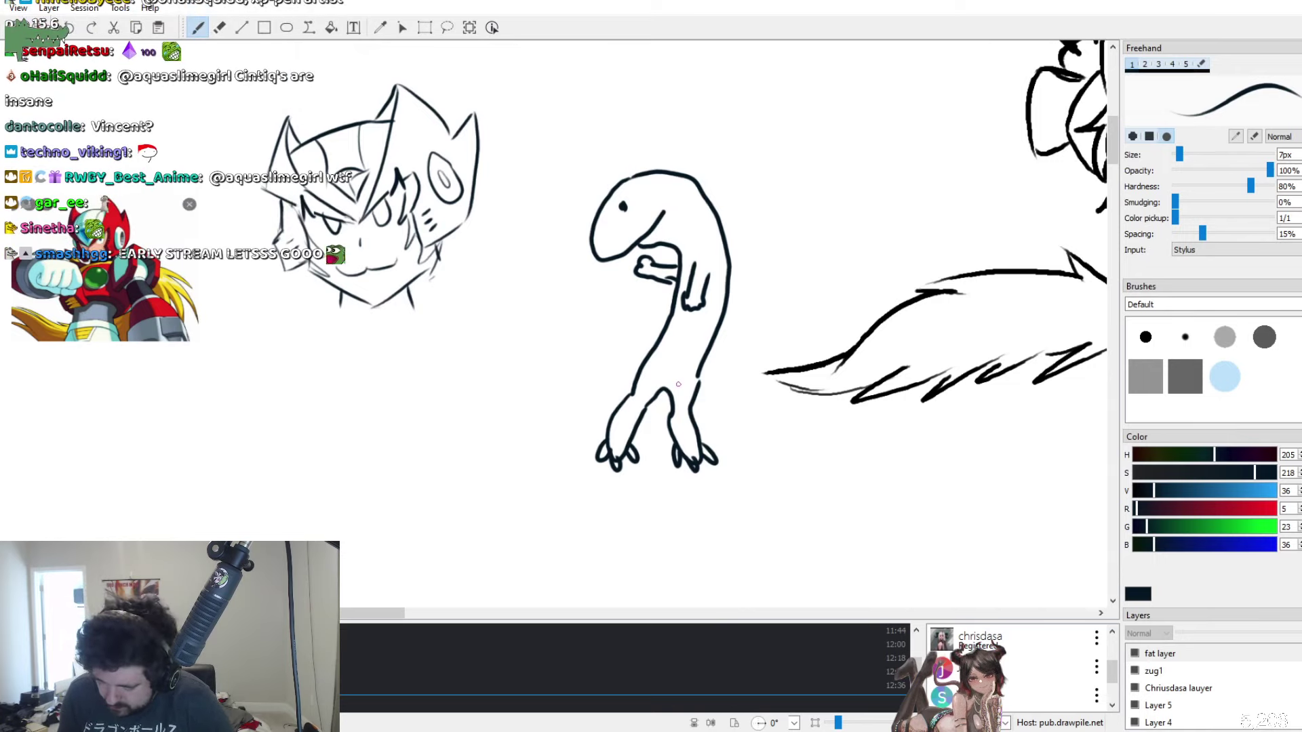
mouse_move(705, 181)
left_mouse_down()
mouse_move(728, 246)
mouse_move(727, 308)
mouse_move(704, 369)
left_mouse_up()
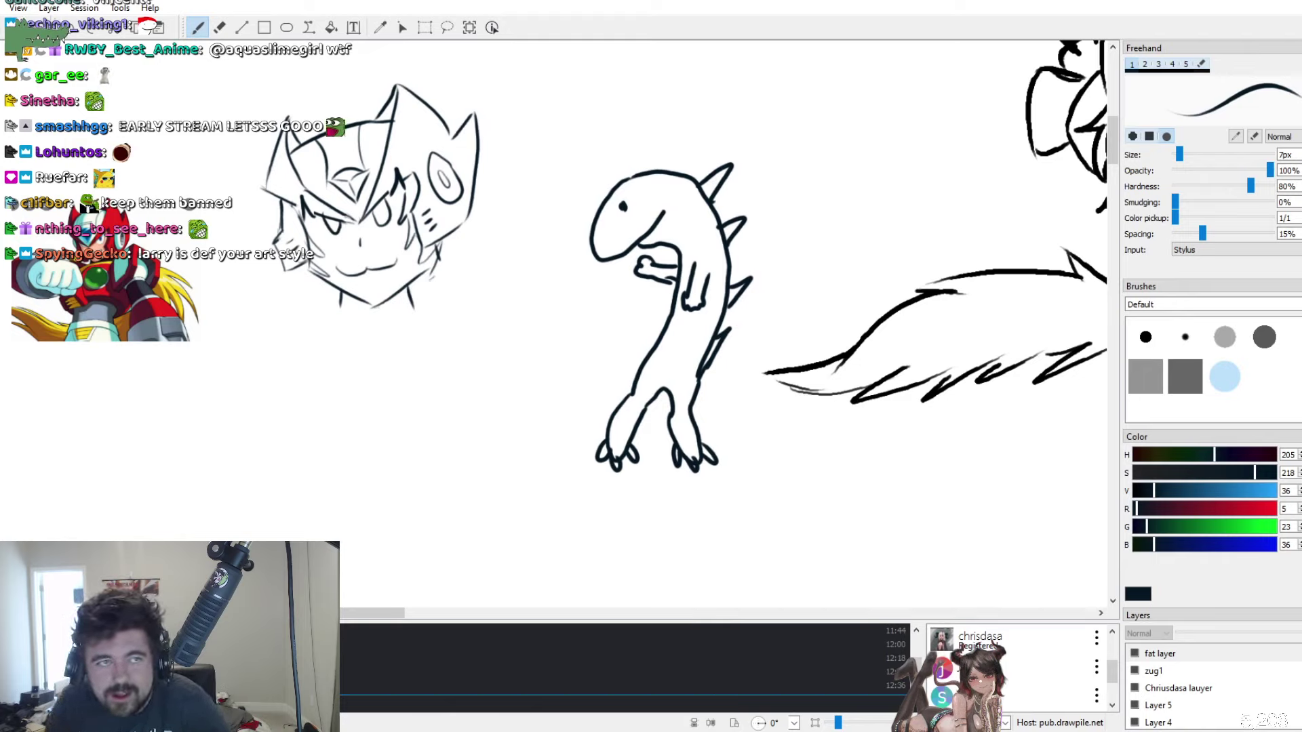
Erase the whole lizard drawing with an 84 px eraser
left_click(219, 27)
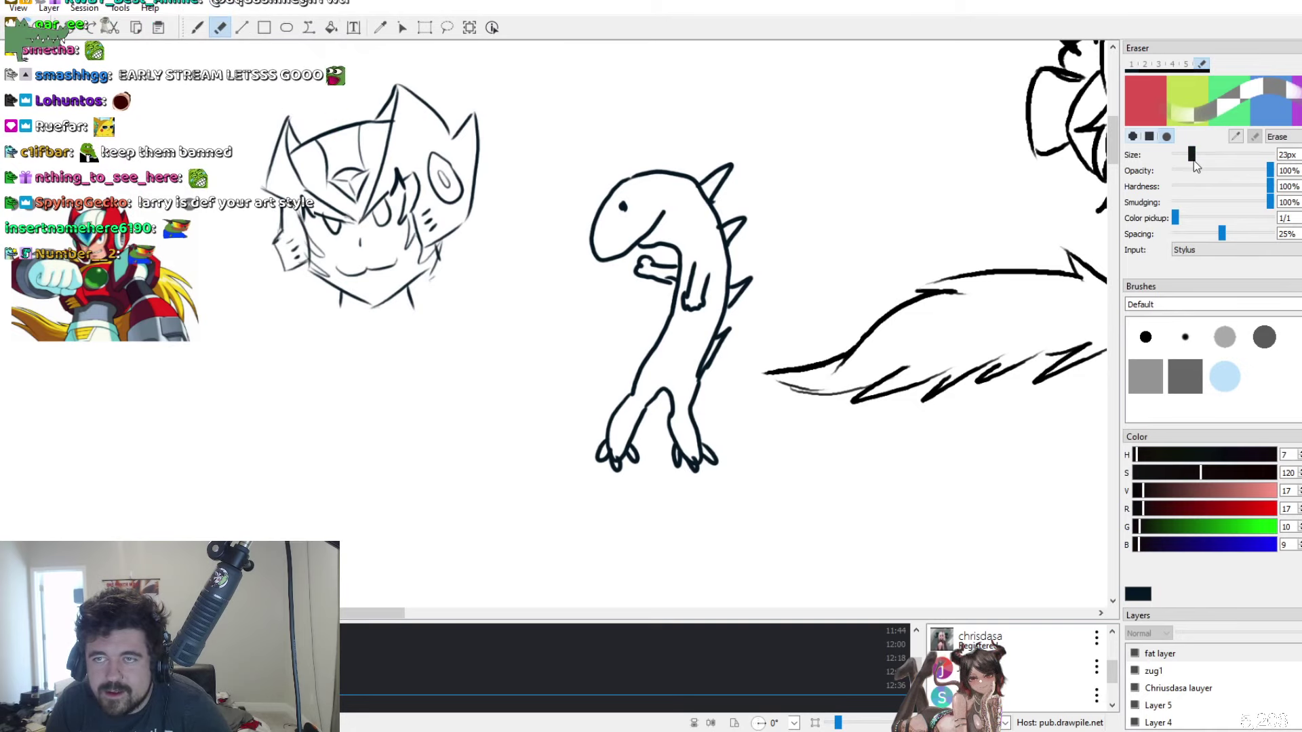
left_click_drag(1194, 162, 1238, 165)
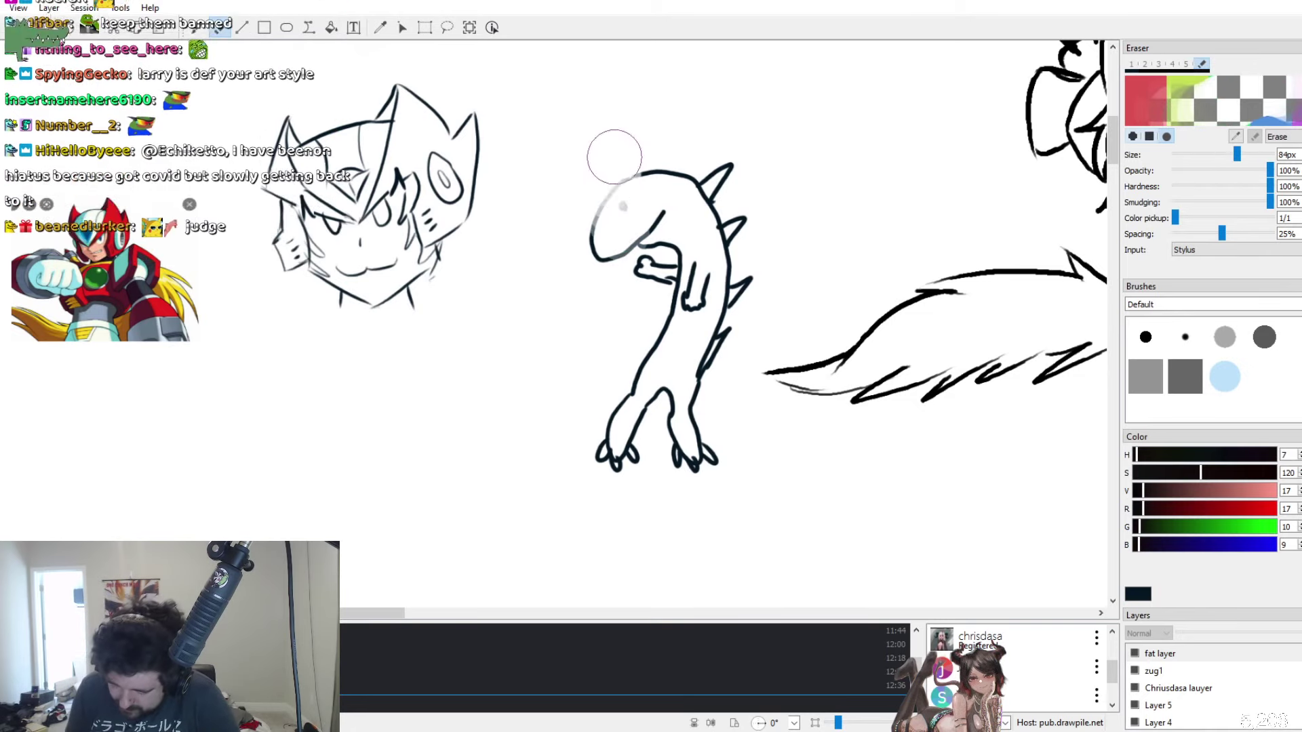
mouse_move(613, 151)
left_mouse_down()
mouse_move(643, 145)
mouse_move(682, 258)
mouse_move(683, 198)
mouse_move(695, 303)
mouse_move(716, 184)
mouse_move(730, 191)
mouse_move(702, 373)
mouse_move(708, 494)
mouse_move(669, 501)
mouse_move(611, 468)
left_mouse_up()
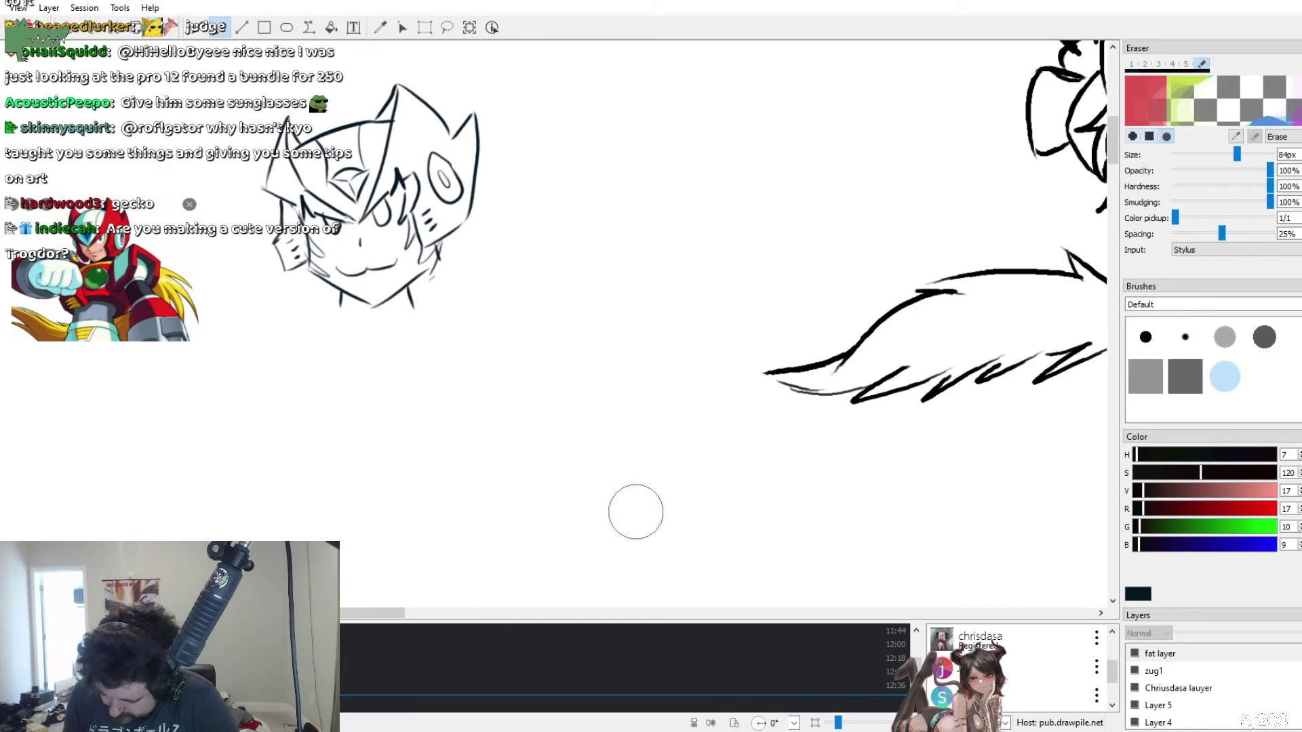
Draw a pair of lashed eyes with cross-shaped pupils and a nose dot beside the helmeted head, using the 7 px brush
key("b")
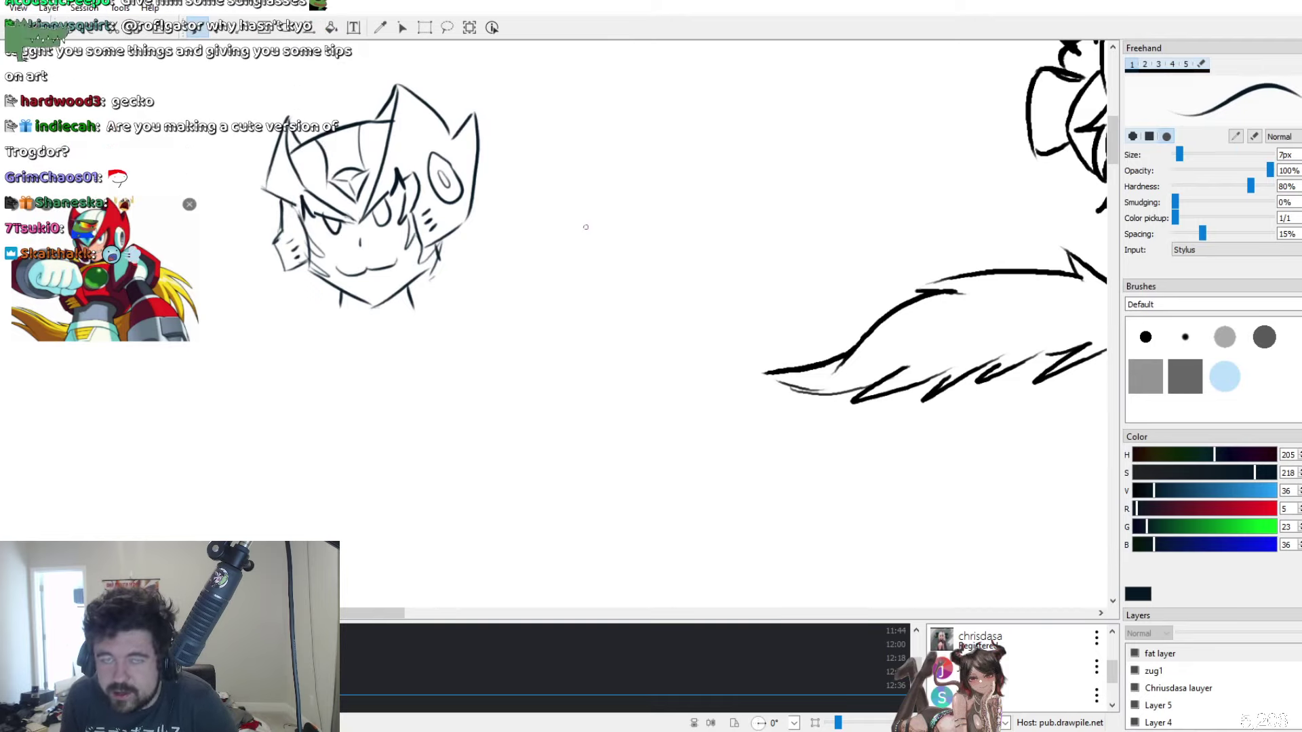
left_click_drag(594, 260, 633, 276)
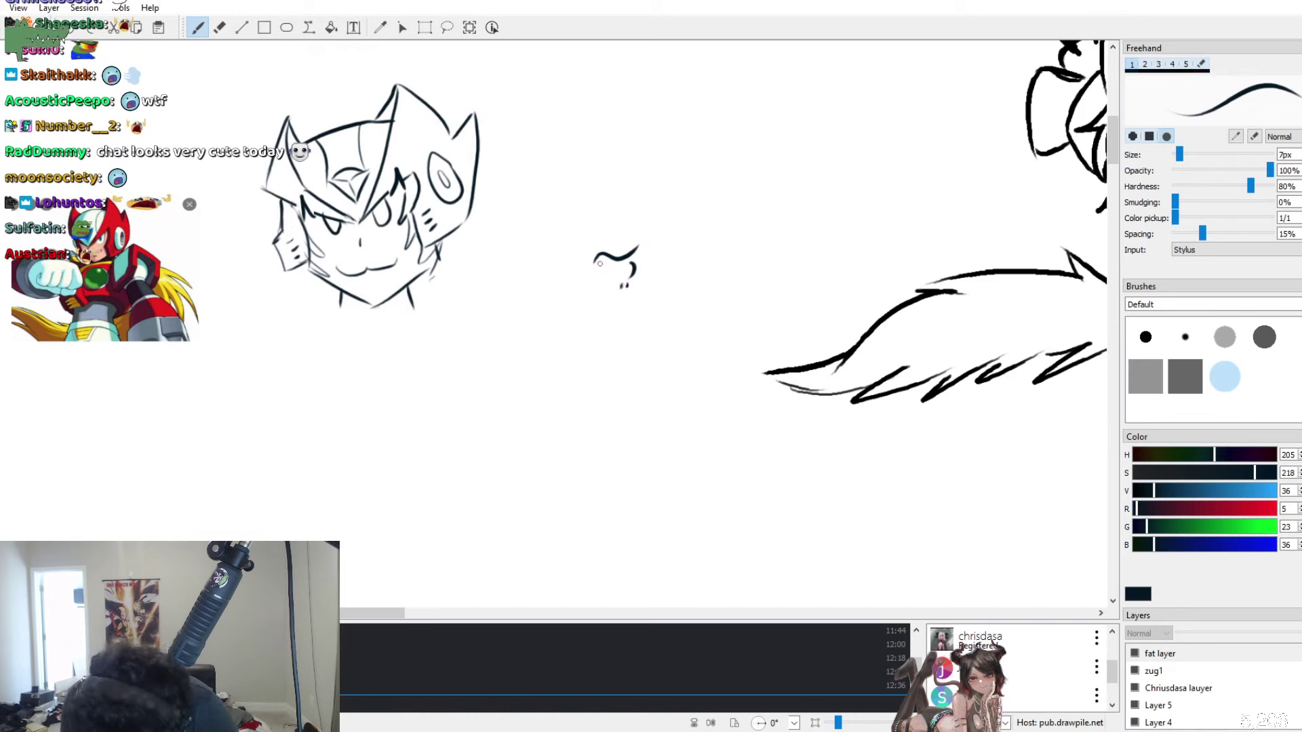
left_click_drag(600, 262, 598, 287)
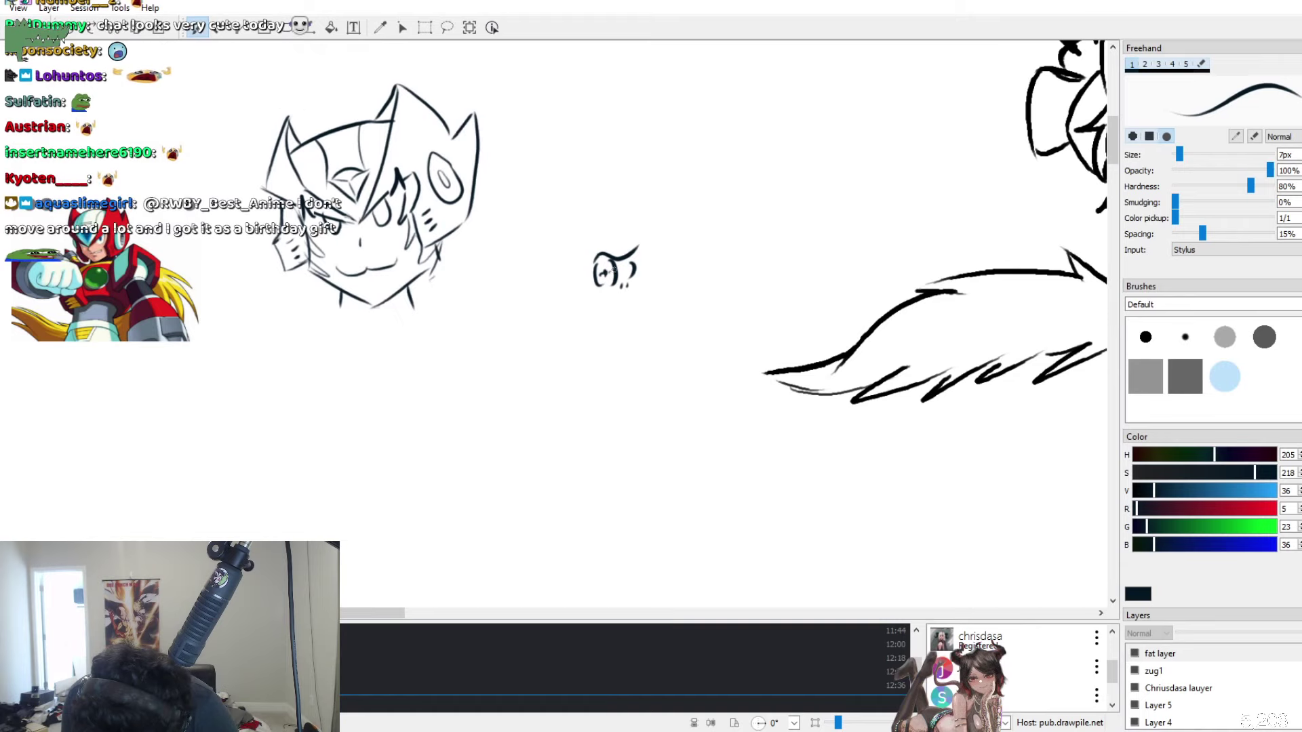
mouse_move(523, 261)
left_mouse_down()
mouse_move(570, 255)
mouse_move(535, 289)
mouse_move(563, 284)
left_mouse_up()
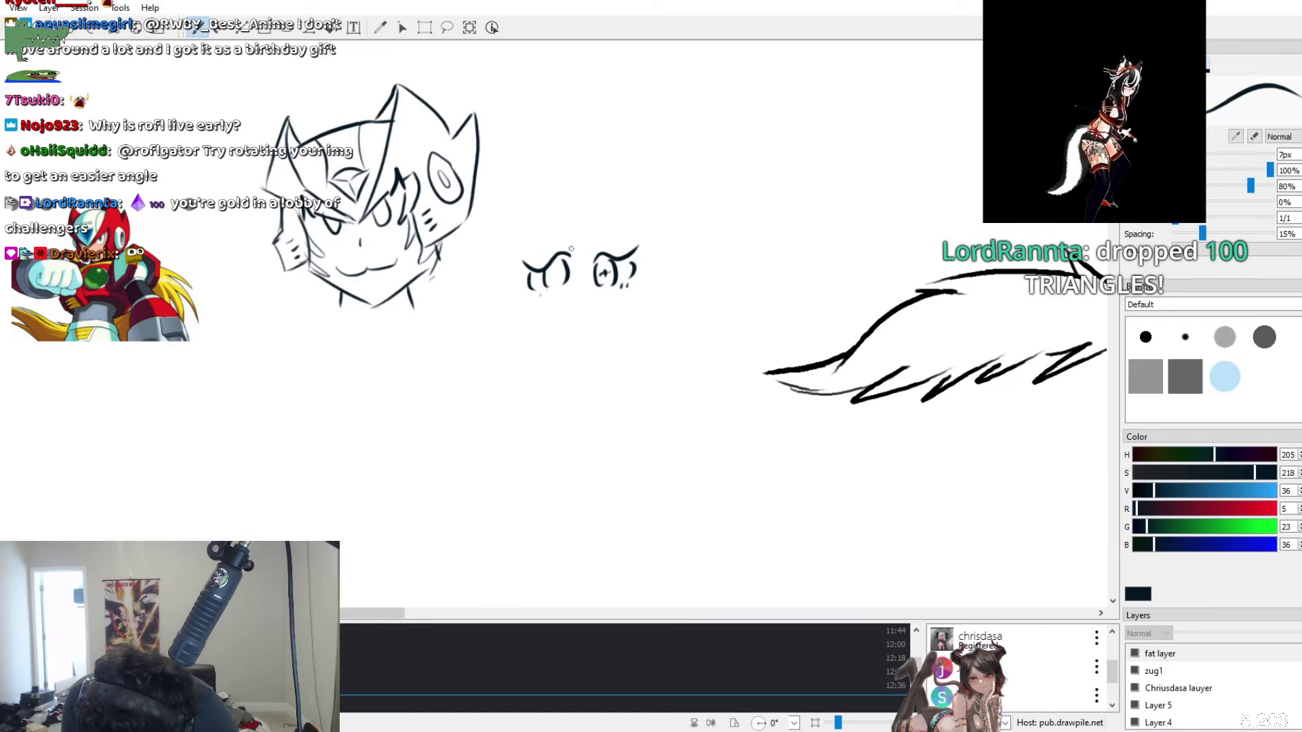
left_click(555, 274)
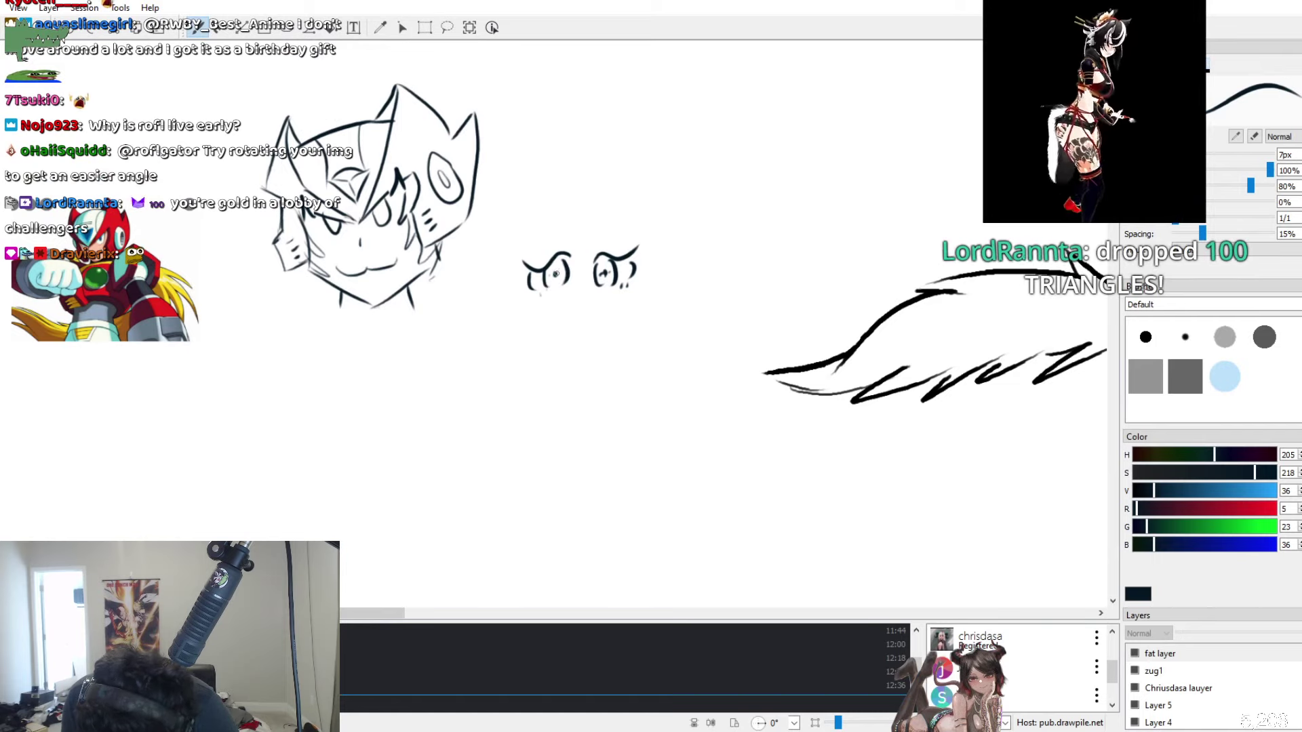
left_click(582, 300)
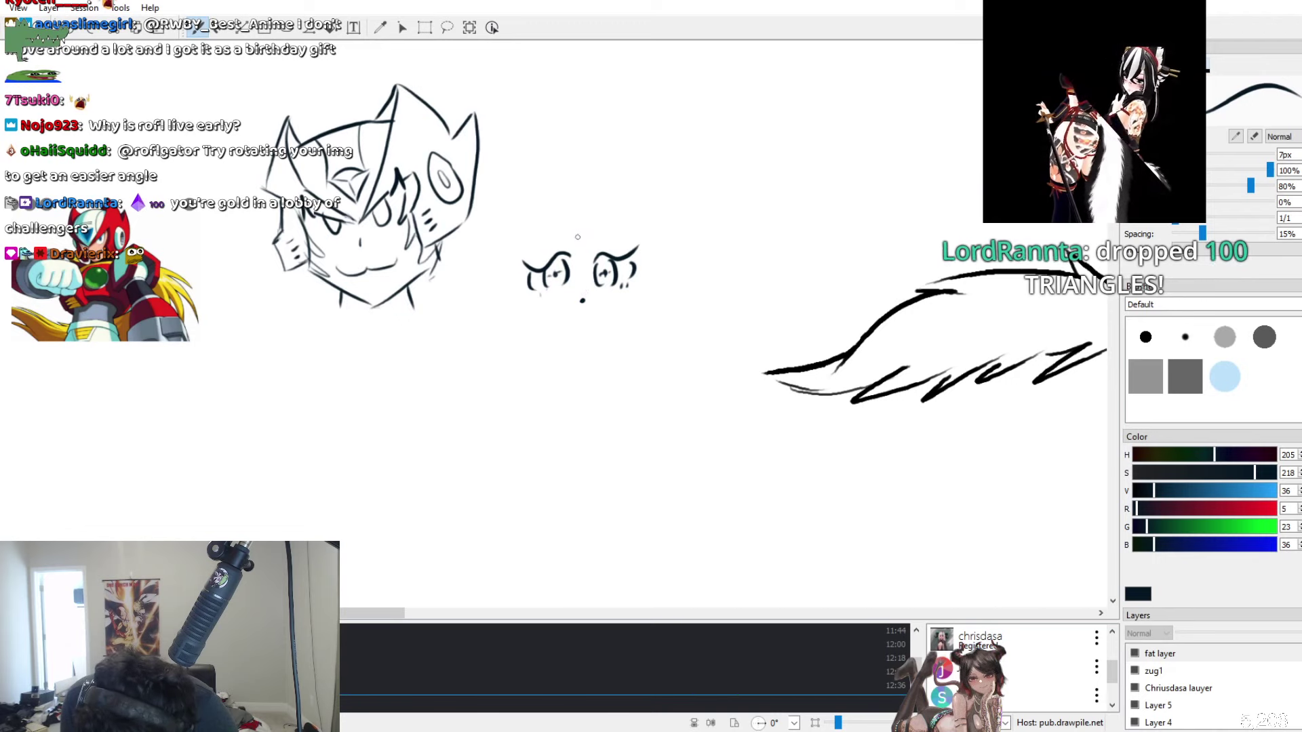
Draw pointed bangs and side locks around the cross-pupil eyes, a tapered jaw and a wavy smiling mouth under the nose
mouse_move(567, 229)
left_mouse_down()
mouse_move(585, 270)
mouse_move(591, 249)
mouse_move(629, 245)
mouse_move(650, 228)
left_mouse_up()
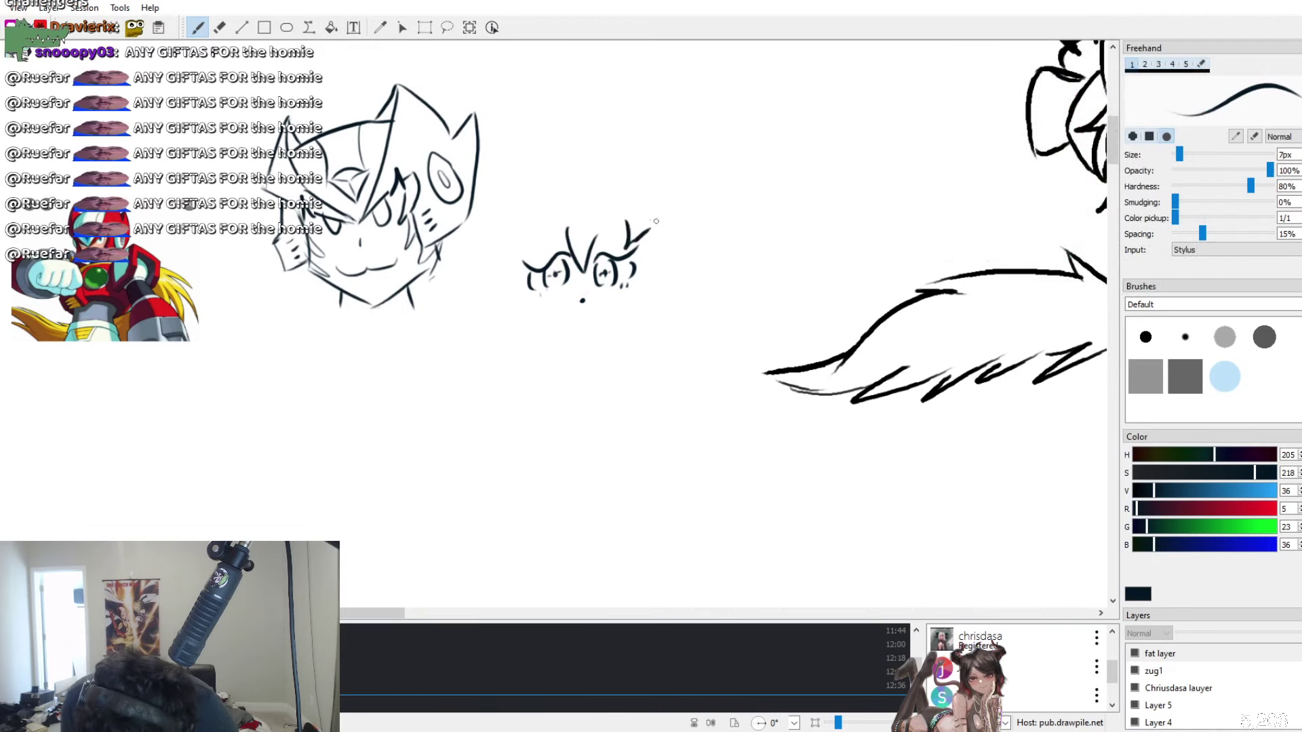
left_click_drag(668, 274, 664, 305)
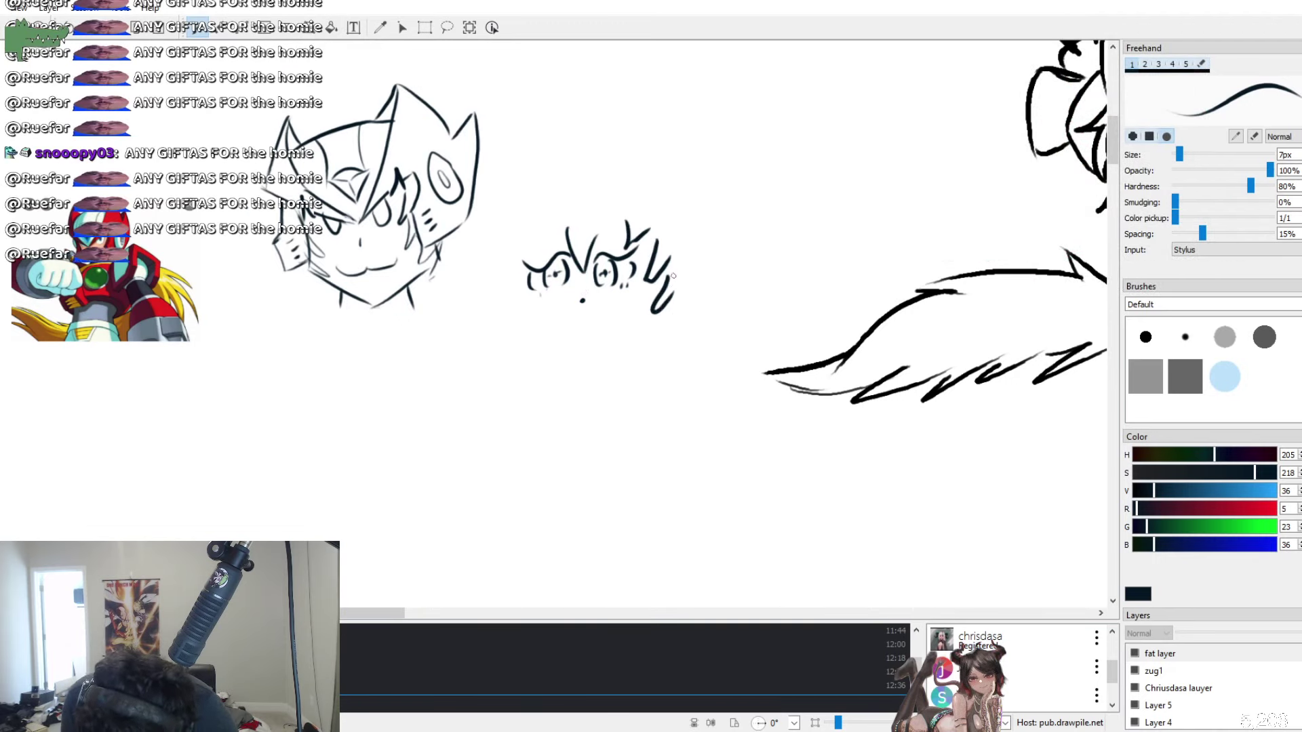
mouse_move(516, 232)
left_mouse_down()
mouse_move(545, 242)
mouse_move(534, 257)
left_mouse_up()
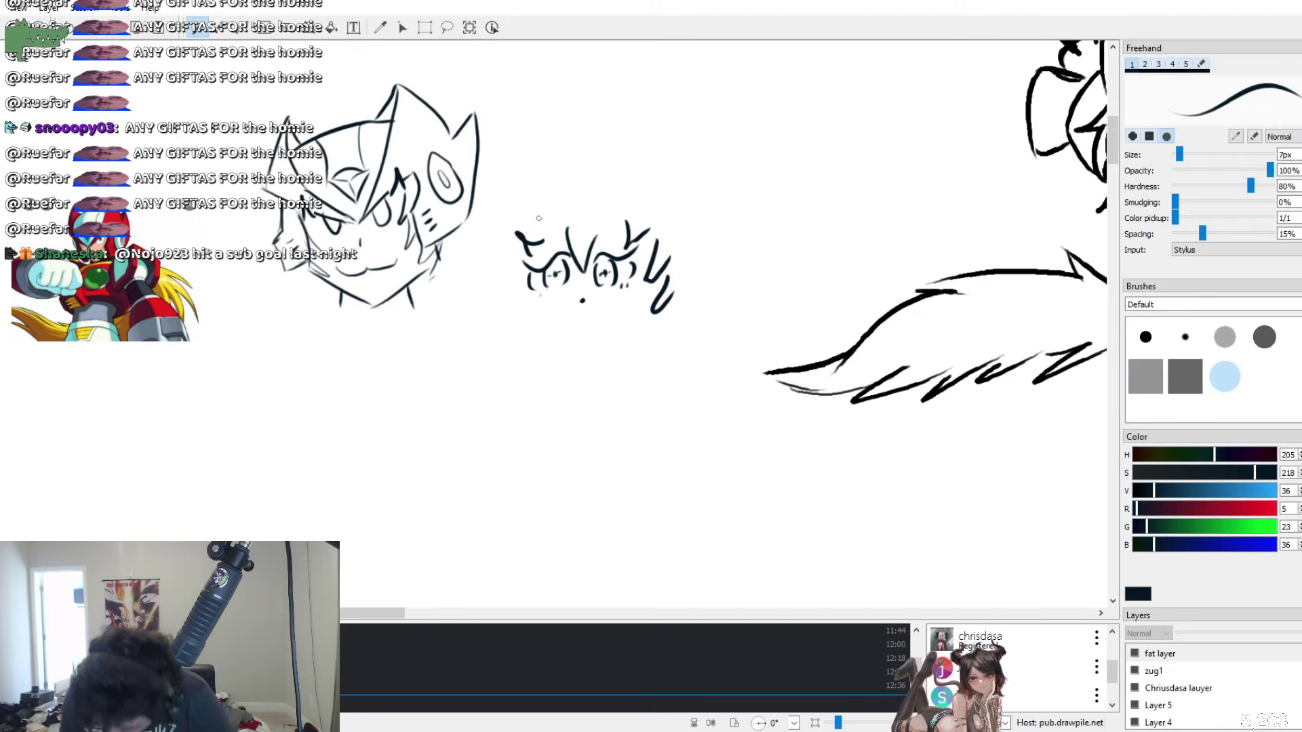
key("ctrl+z")
key("ctrl+z")
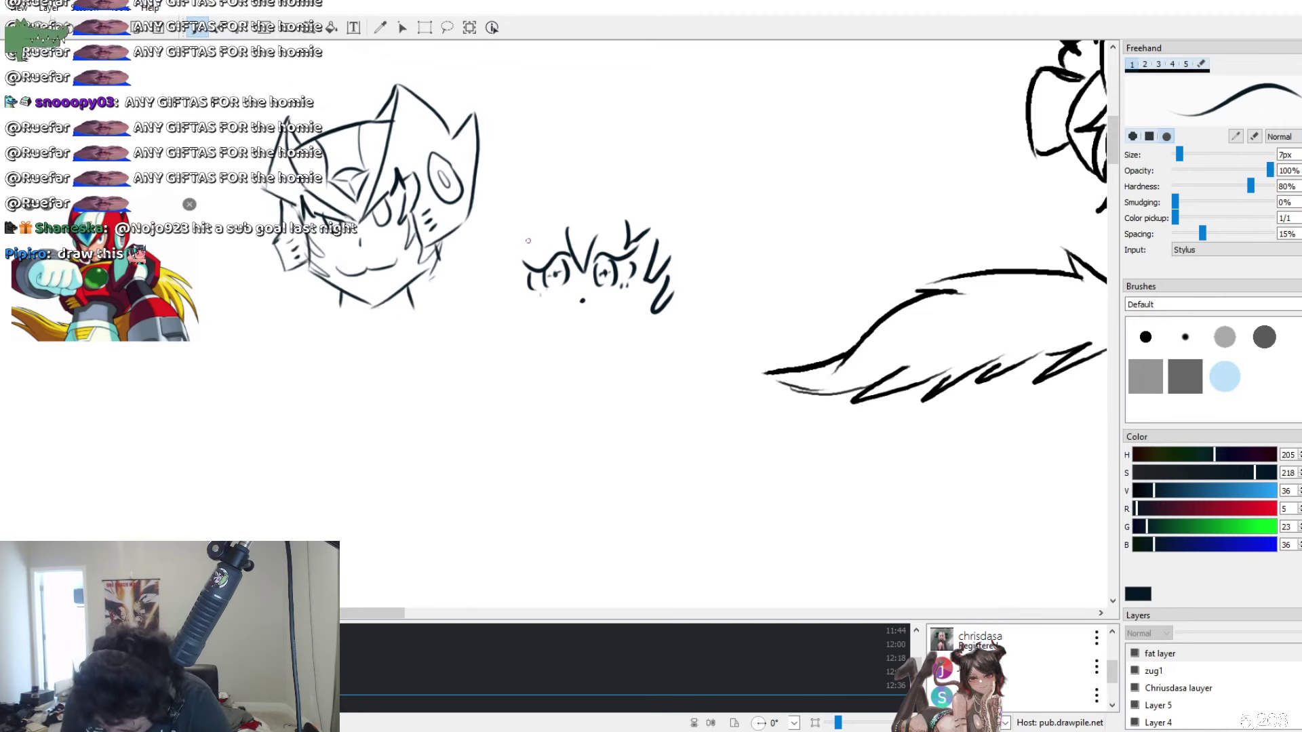
mouse_move(528, 237)
left_mouse_down()
mouse_move(544, 259)
mouse_move(538, 237)
mouse_move(517, 256)
mouse_move(522, 308)
mouse_move(542, 331)
mouse_move(578, 350)
left_mouse_up()
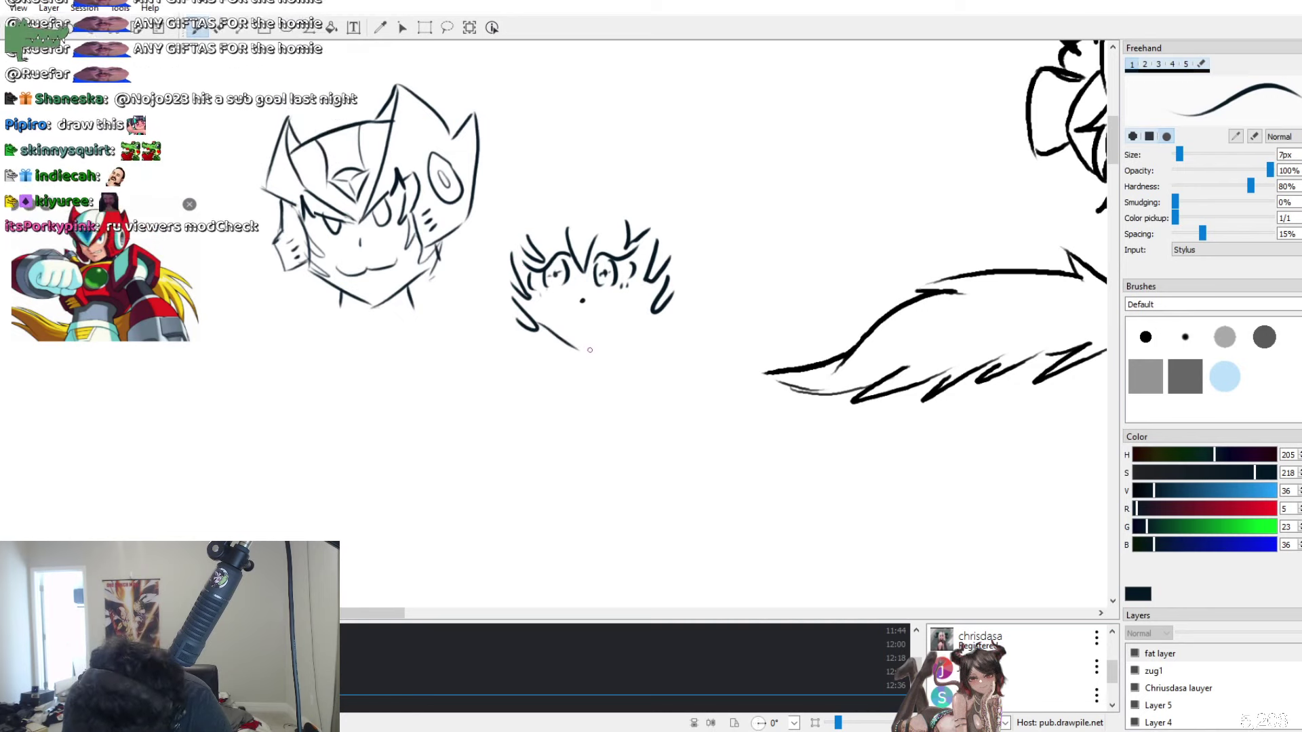
left_click_drag(624, 331, 630, 325)
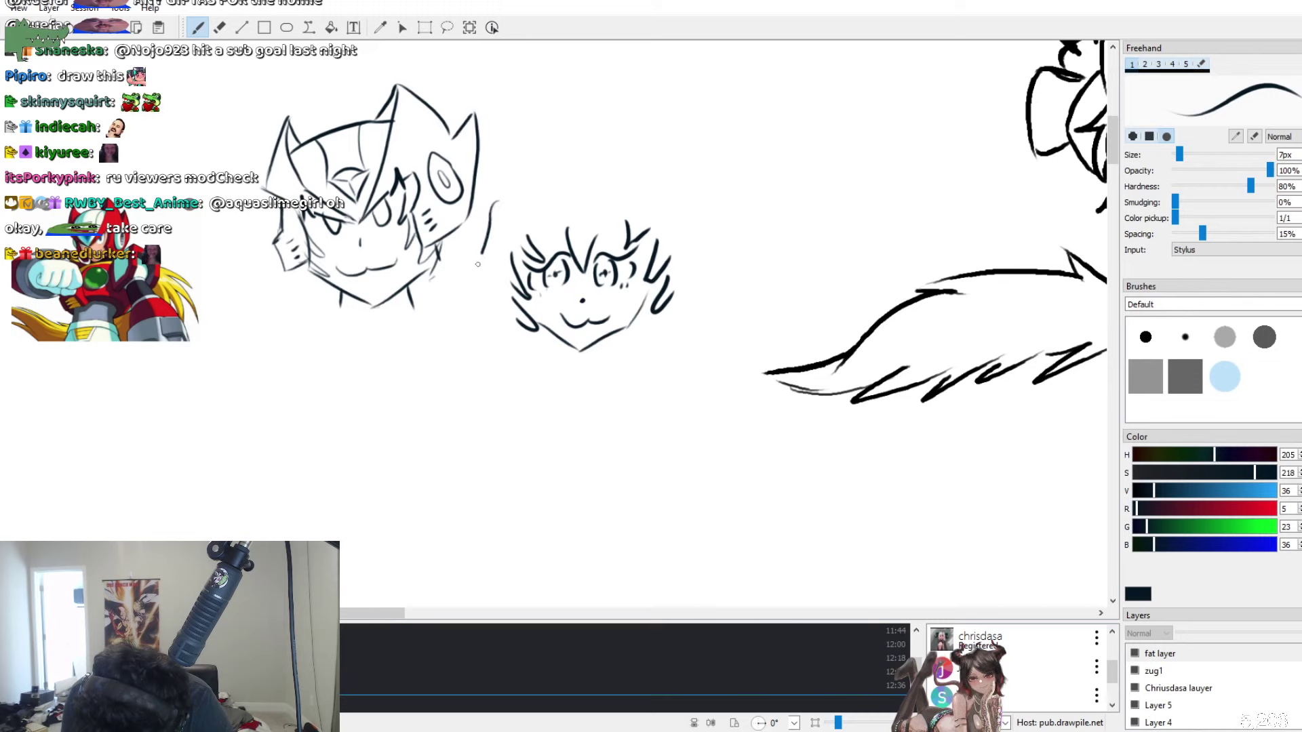
mouse_move(478, 264)
left_mouse_down()
mouse_move(457, 301)
mouse_move(506, 356)
left_mouse_up()
key("ctrl+z")
key("ctrl+z")
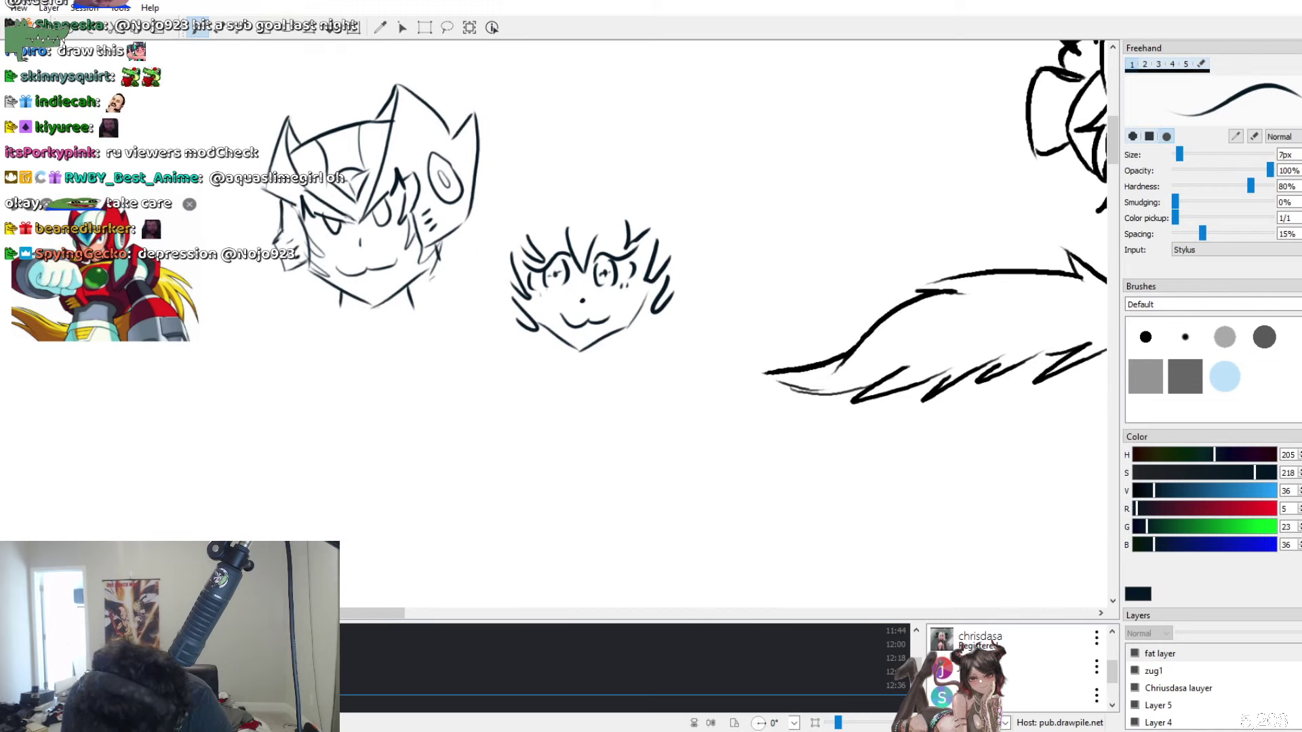
Draw the rounded crown of the hair with spiky locks flaring outward on both sides of the face
mouse_move(512, 190)
left_mouse_down()
mouse_move(476, 298)
mouse_move(522, 324)
left_mouse_up()
mouse_move(514, 196)
left_mouse_down()
mouse_move(619, 174)
mouse_move(659, 181)
mouse_move(720, 234)
mouse_move(699, 239)
mouse_move(742, 279)
mouse_move(719, 289)
mouse_move(741, 327)
mouse_move(677, 309)
left_mouse_up()
left_click_drag(562, 196, 548, 234)
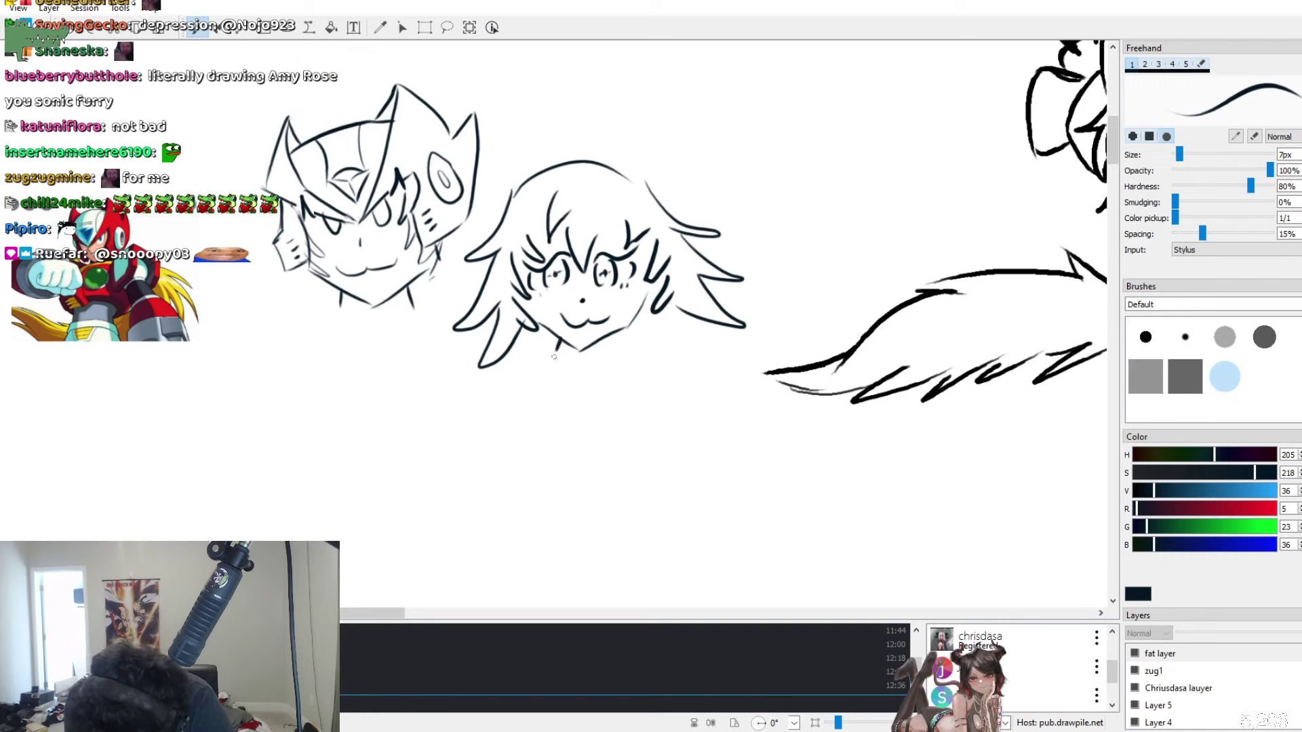
Add the neck lines, a throat notch with two collarbones, and both sloping shoulder lines beneath the head
left_click_drag(615, 336, 577, 413)
mouse_move(590, 387)
left_mouse_down()
mouse_move(573, 427)
mouse_move(629, 417)
left_mouse_up()
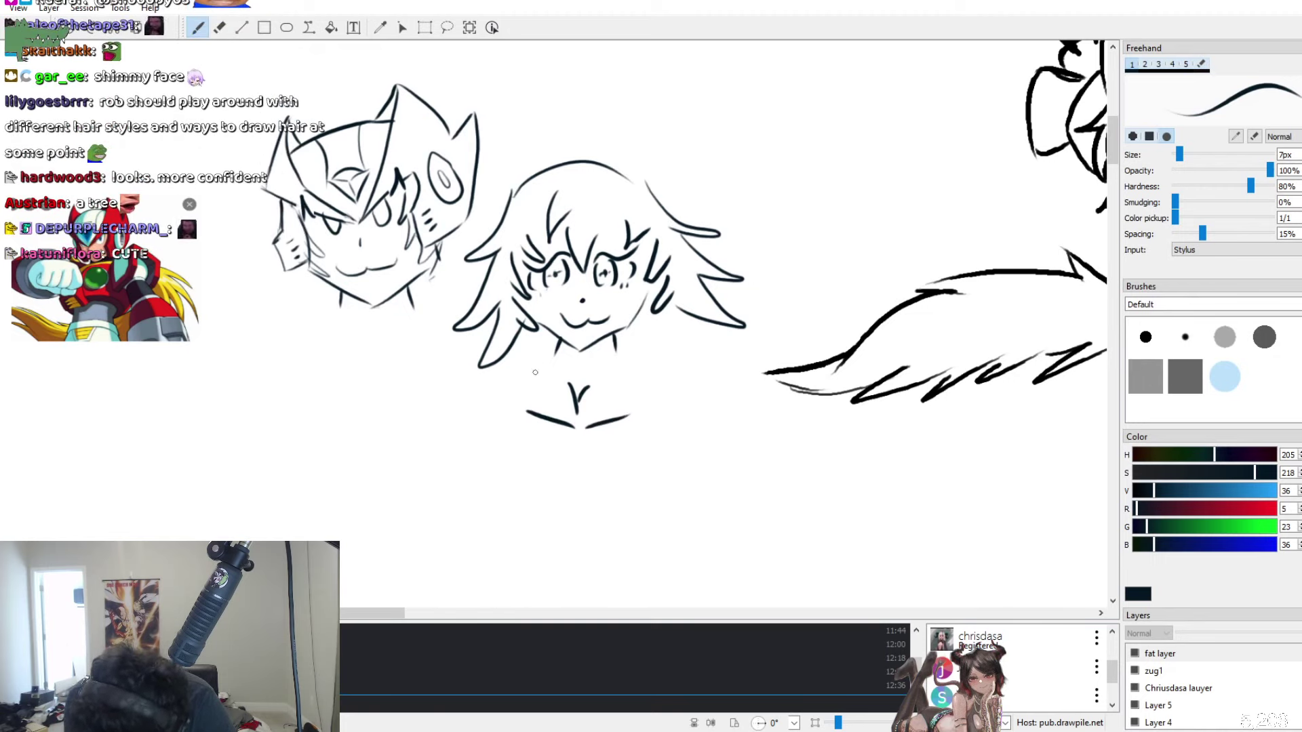
left_click_drag(545, 356, 480, 371)
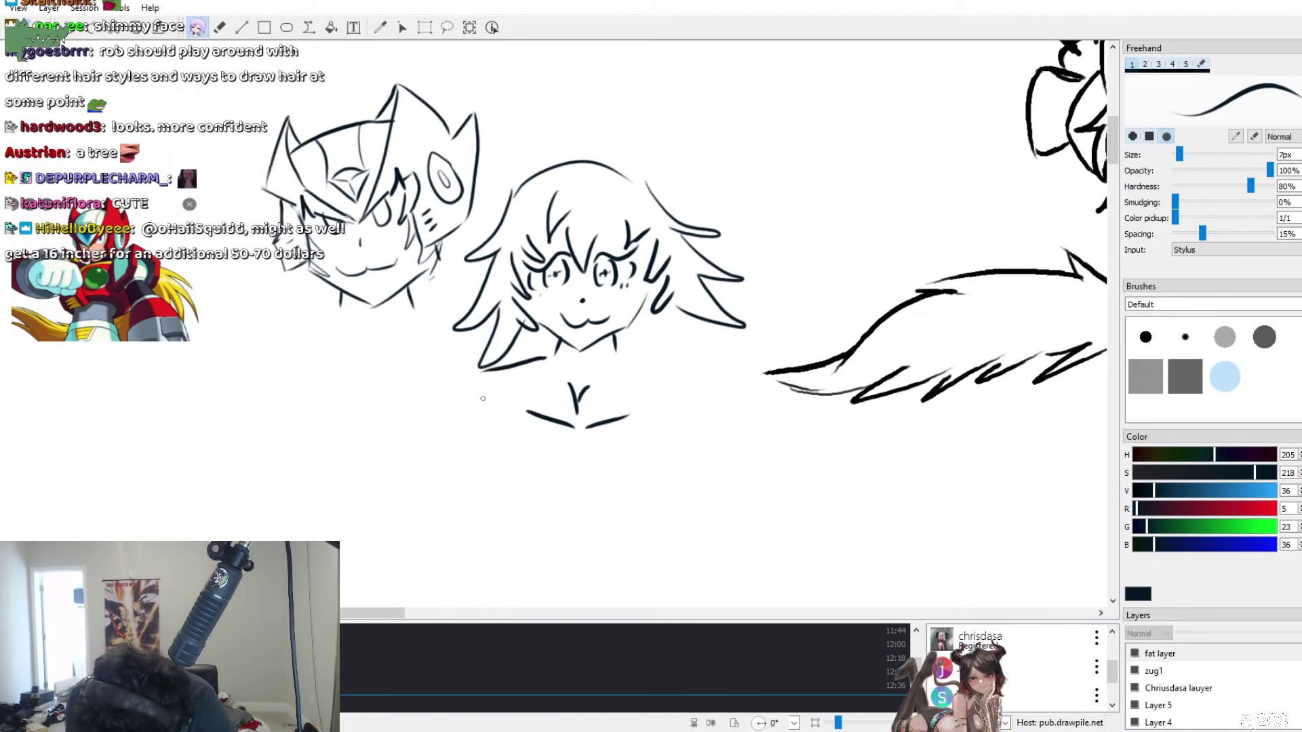
left_click_drag(615, 354, 657, 370)
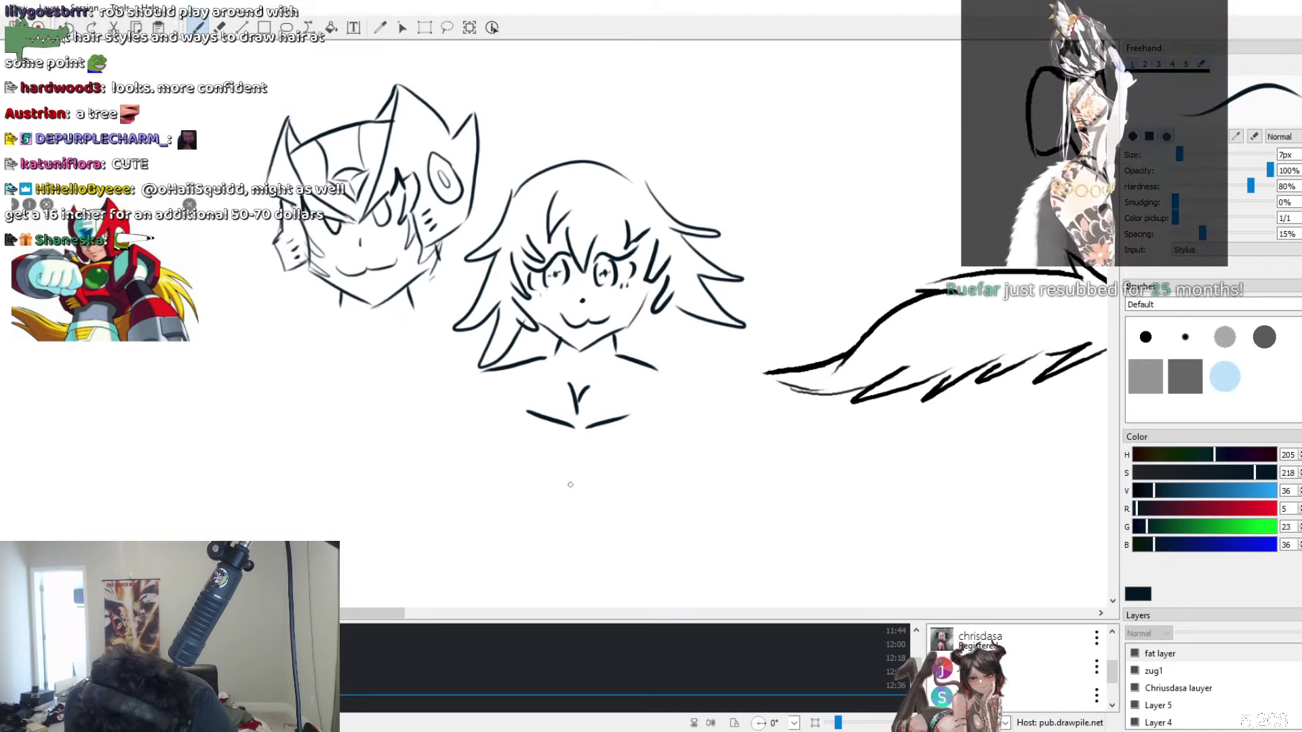
Draw the chest curves, waist and hips with a waistband line, and add a short outer shoulder stroke
mouse_move(510, 442)
left_mouse_down()
mouse_move(536, 478)
mouse_move(642, 464)
left_mouse_up()
left_click_drag(528, 476, 533, 521)
left_click_drag(624, 480, 634, 520)
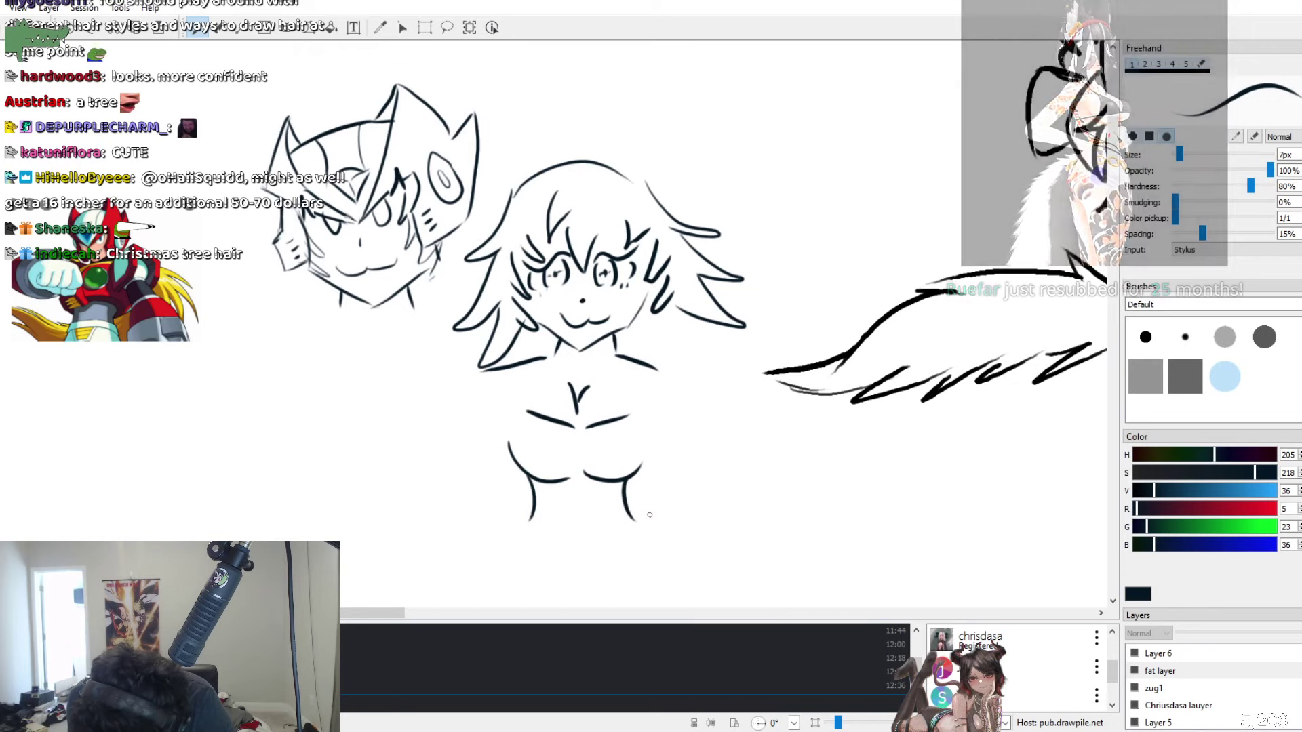
left_click_drag(530, 522, 527, 573)
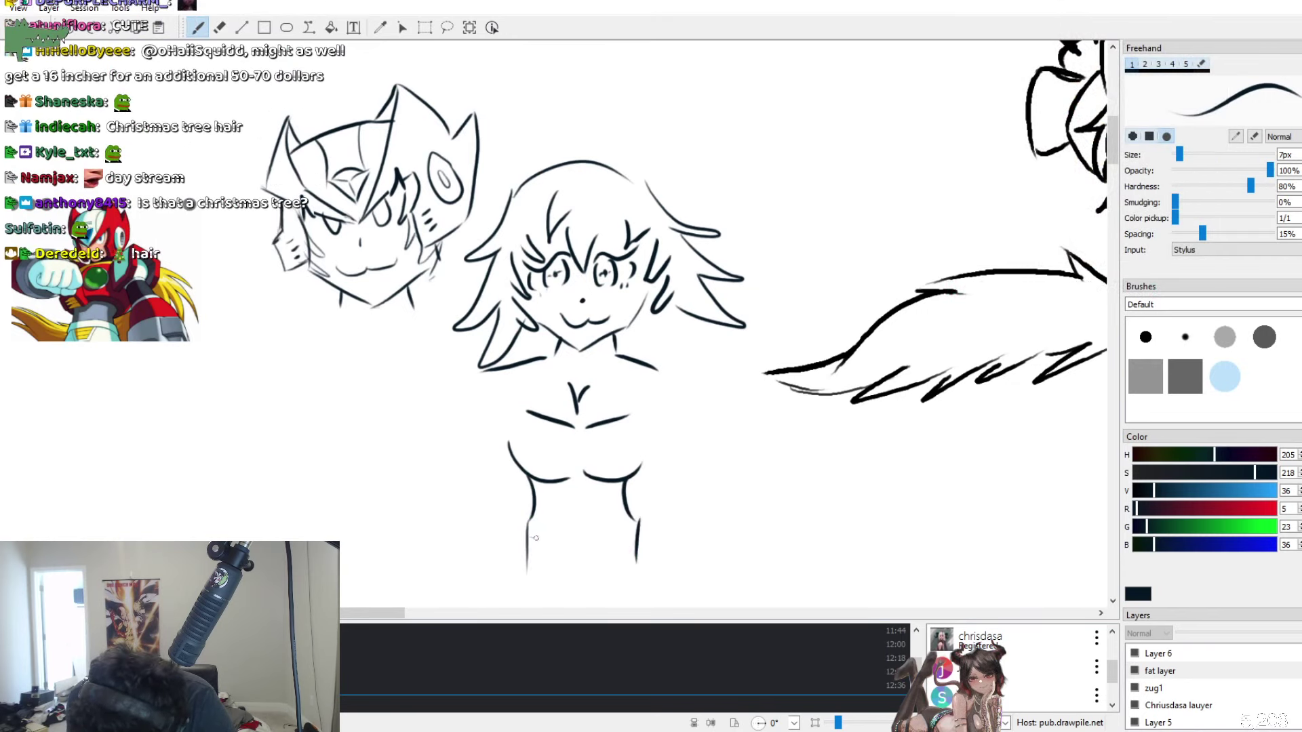
left_click_drag(578, 544, 575, 558)
key("ctrl+z")
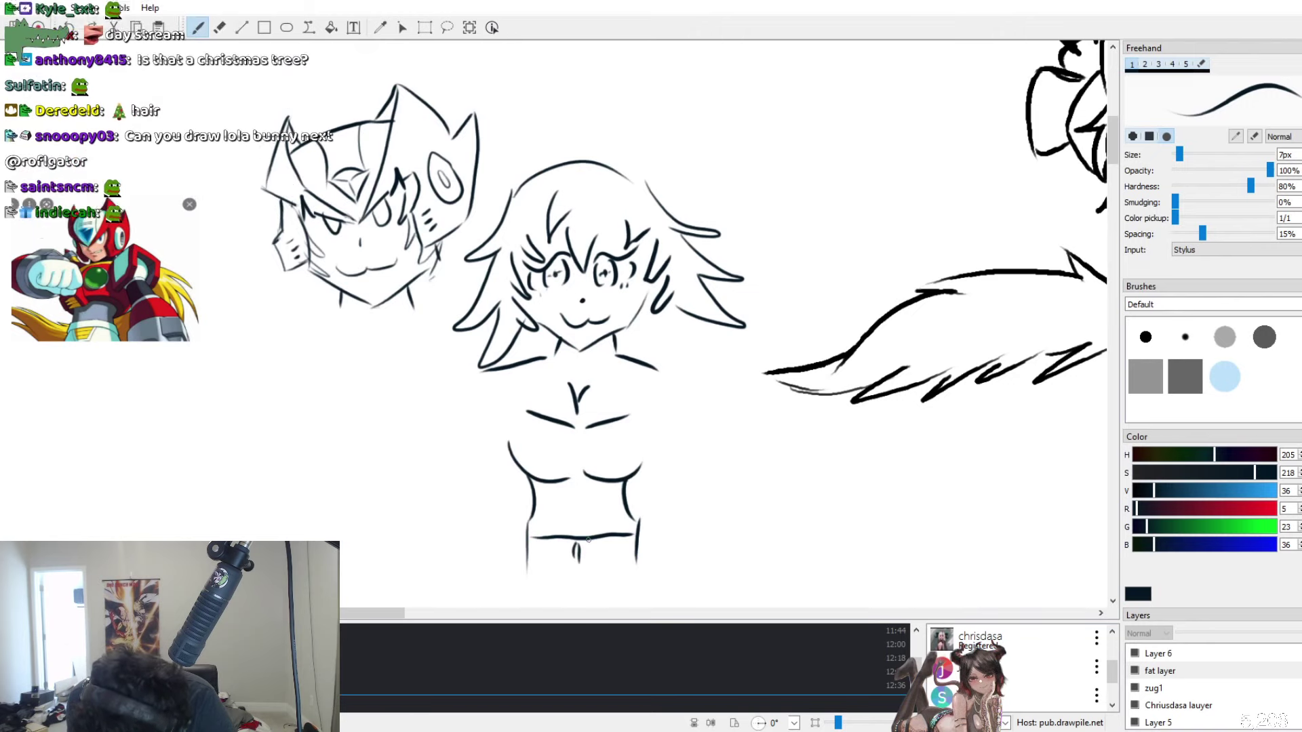
left_click_drag(473, 383, 454, 404)
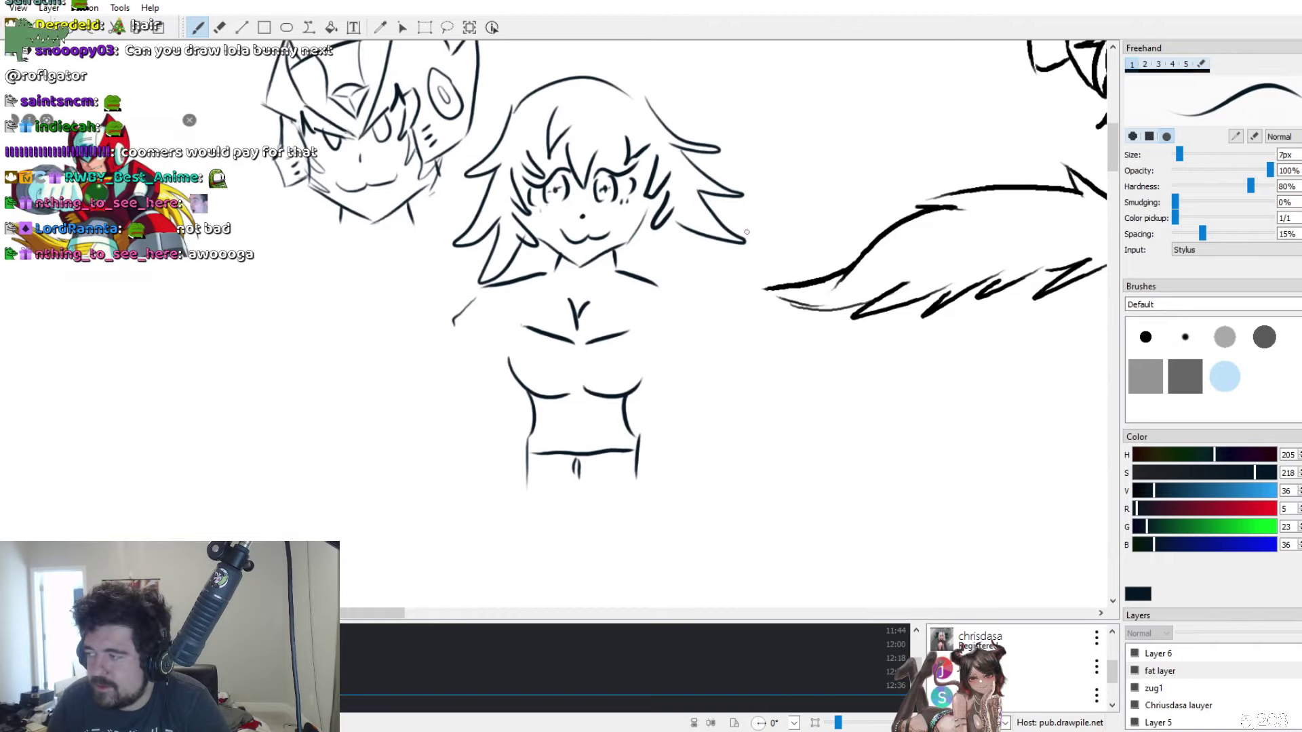
Draw the V-shaped leg openings of the briefs and the curved outer thighs below the waistband
scroll(636, 311, "down", 3)
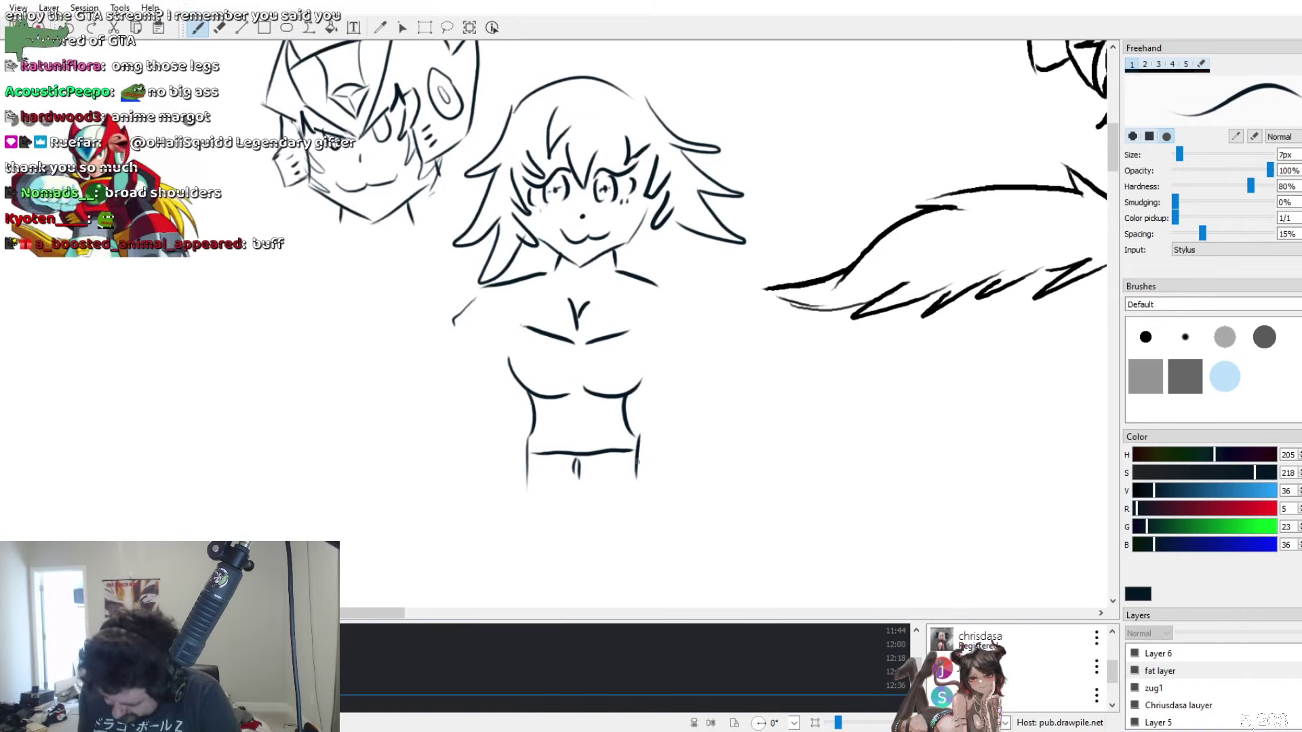
mouse_move(528, 497)
left_mouse_down()
mouse_move(642, 486)
mouse_move(592, 533)
left_mouse_up()
key("ctrl+z")
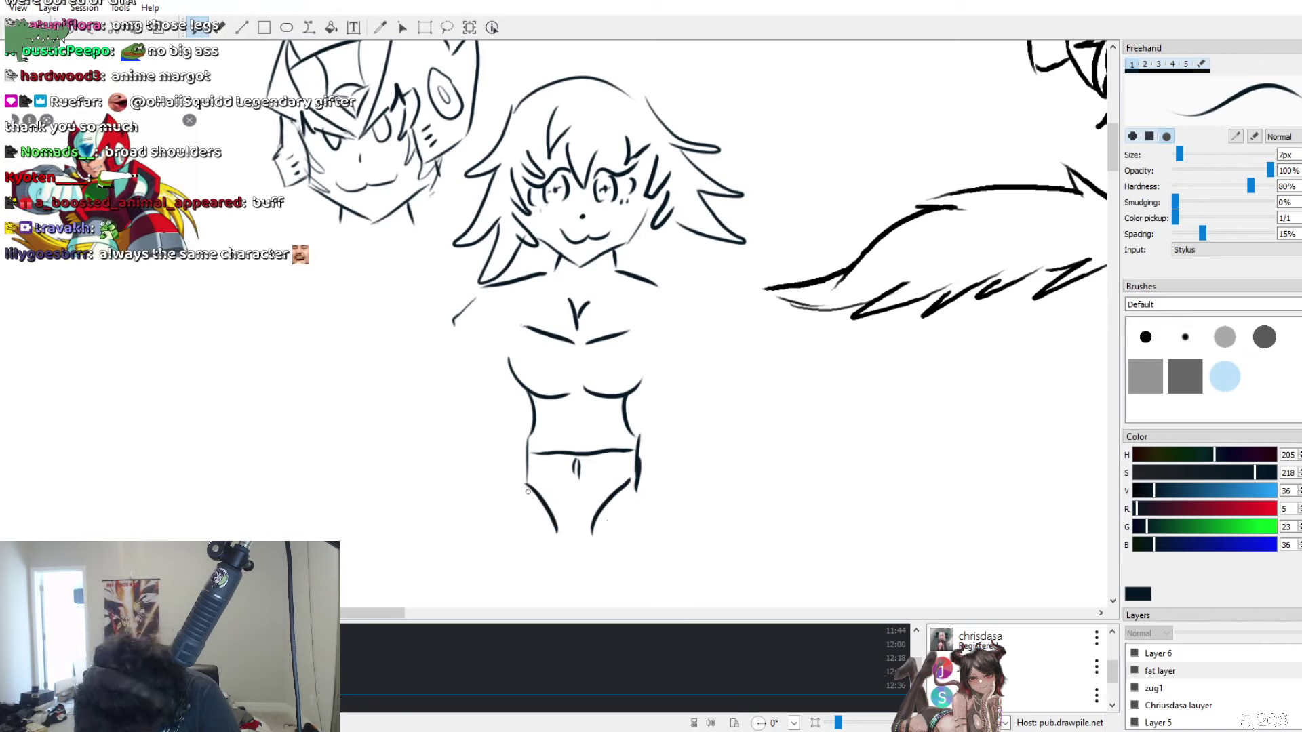
key("ctrl+z")
left_click_drag(526, 484, 510, 545)
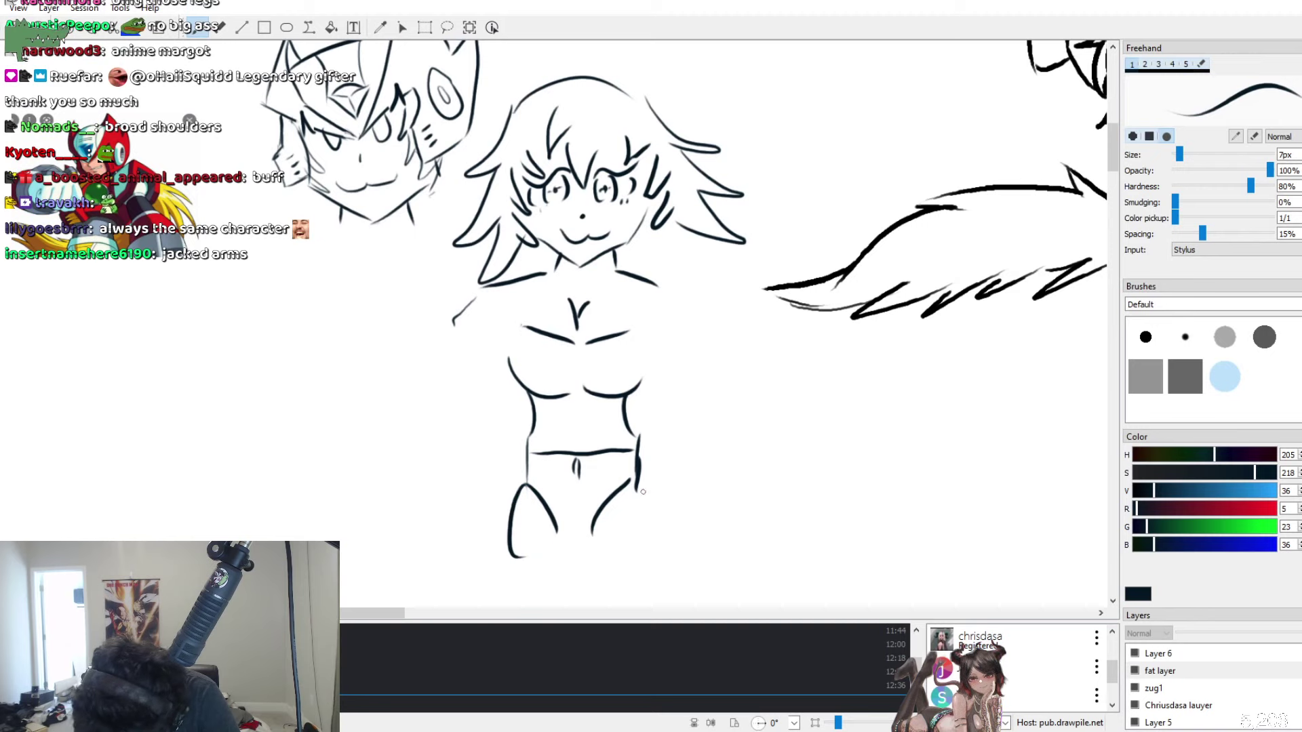
left_click_drag(641, 487, 639, 560)
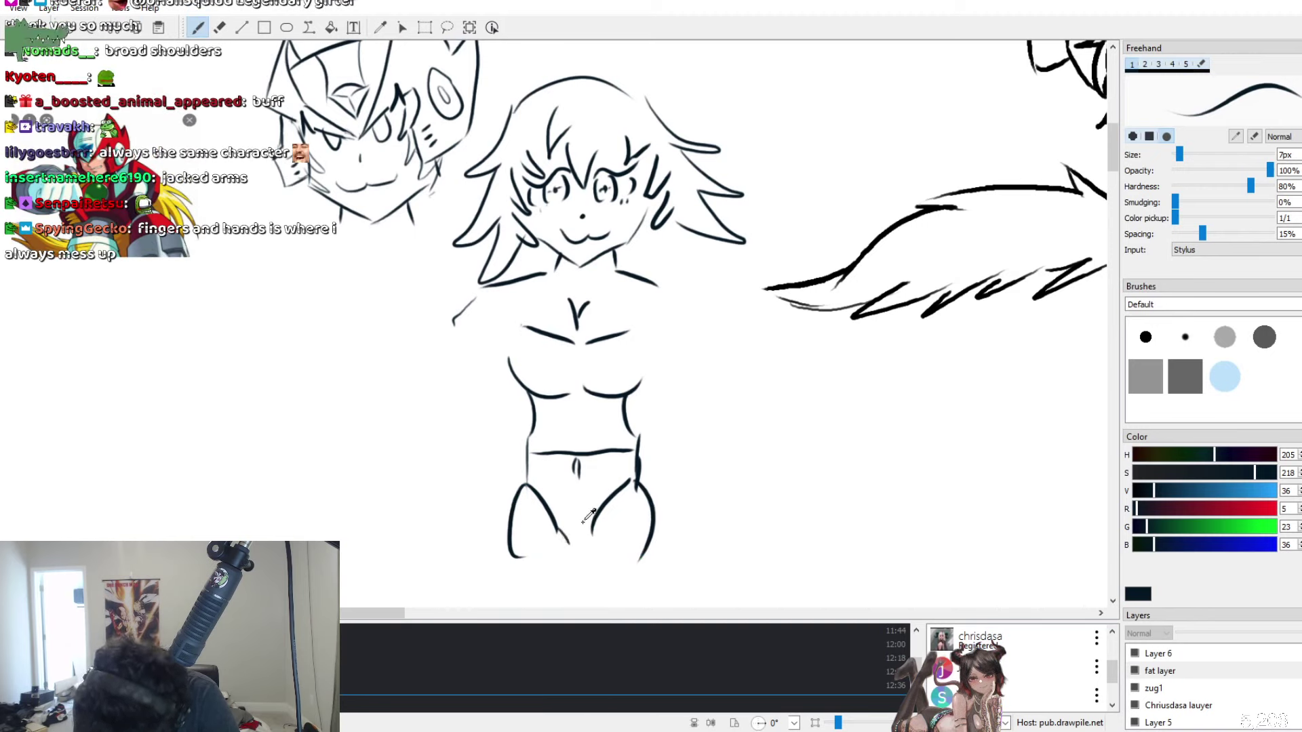
key("ctrl+z")
left_click_drag(582, 562, 597, 530)
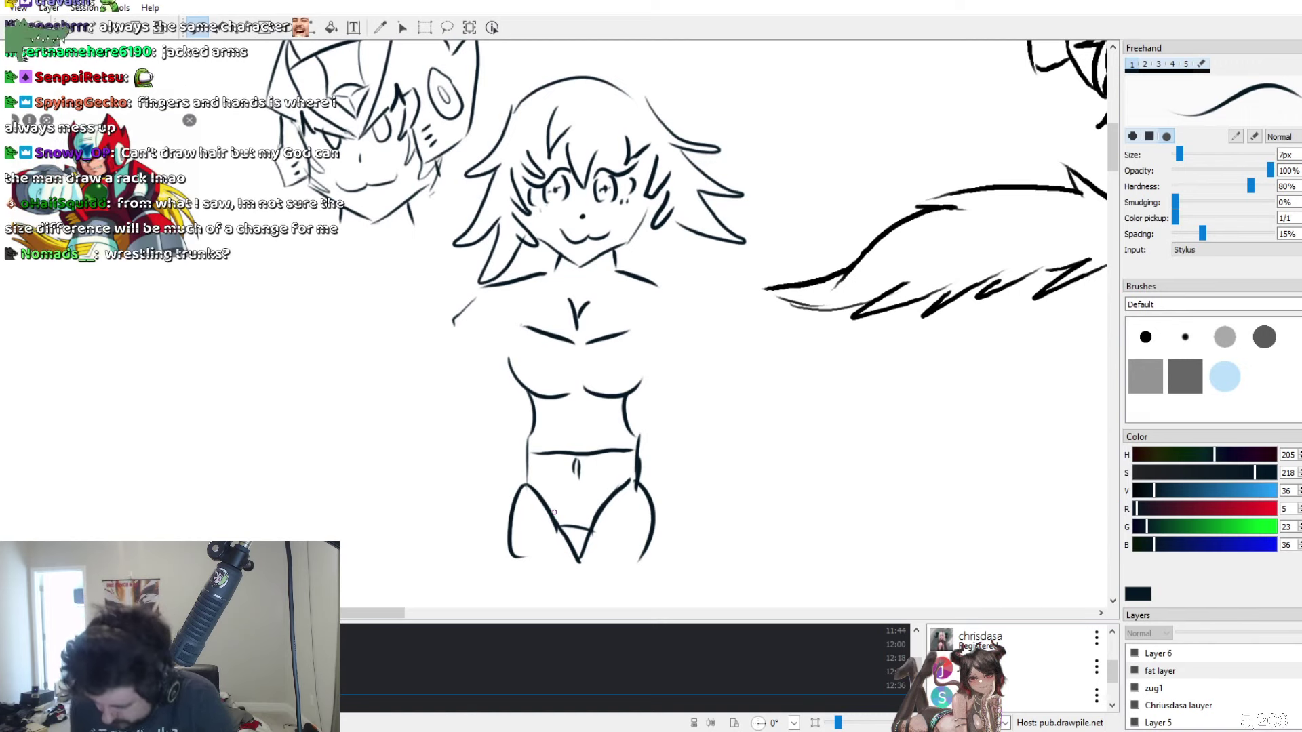
Draw both bent arms from the shoulders out to the elbows, ending in rounded fists resting on the hips
left_click_drag(516, 315, 464, 388)
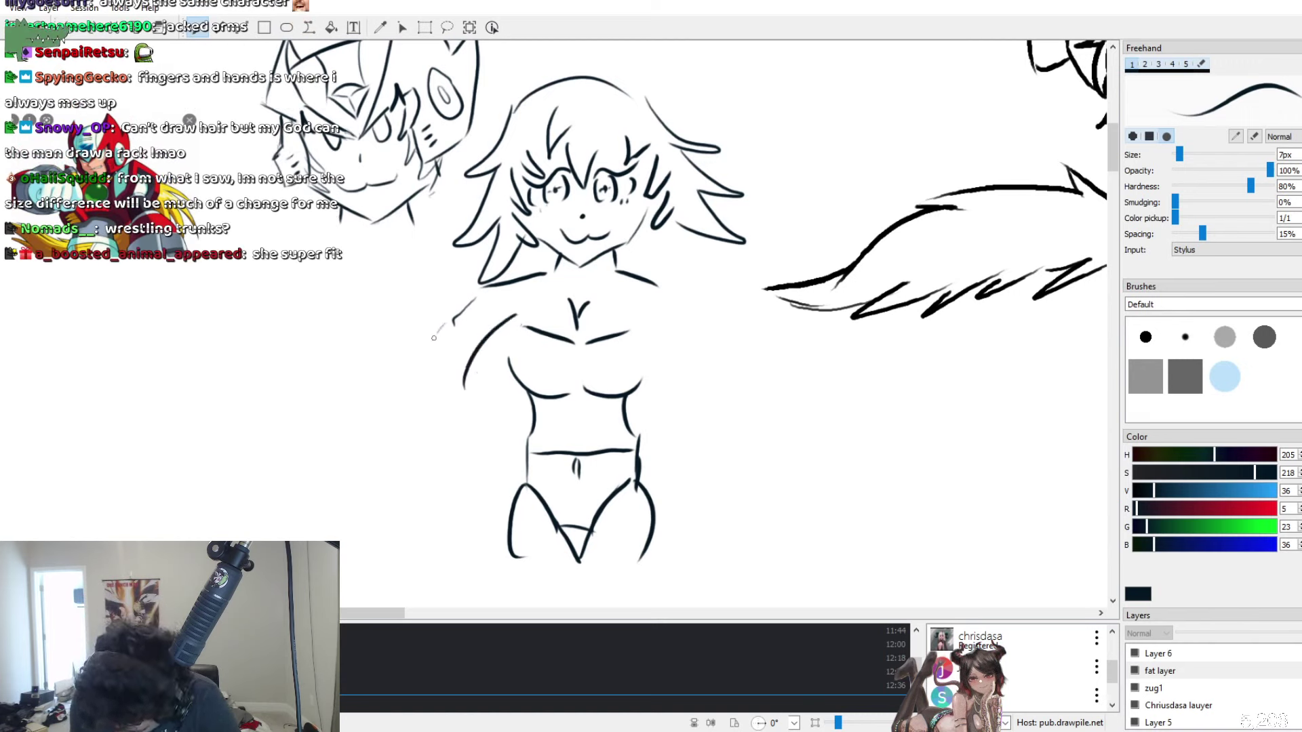
left_click_drag(440, 328, 480, 486)
mouse_move(465, 387)
left_mouse_down()
mouse_move(523, 472)
mouse_move(497, 496)
mouse_move(515, 468)
left_mouse_up()
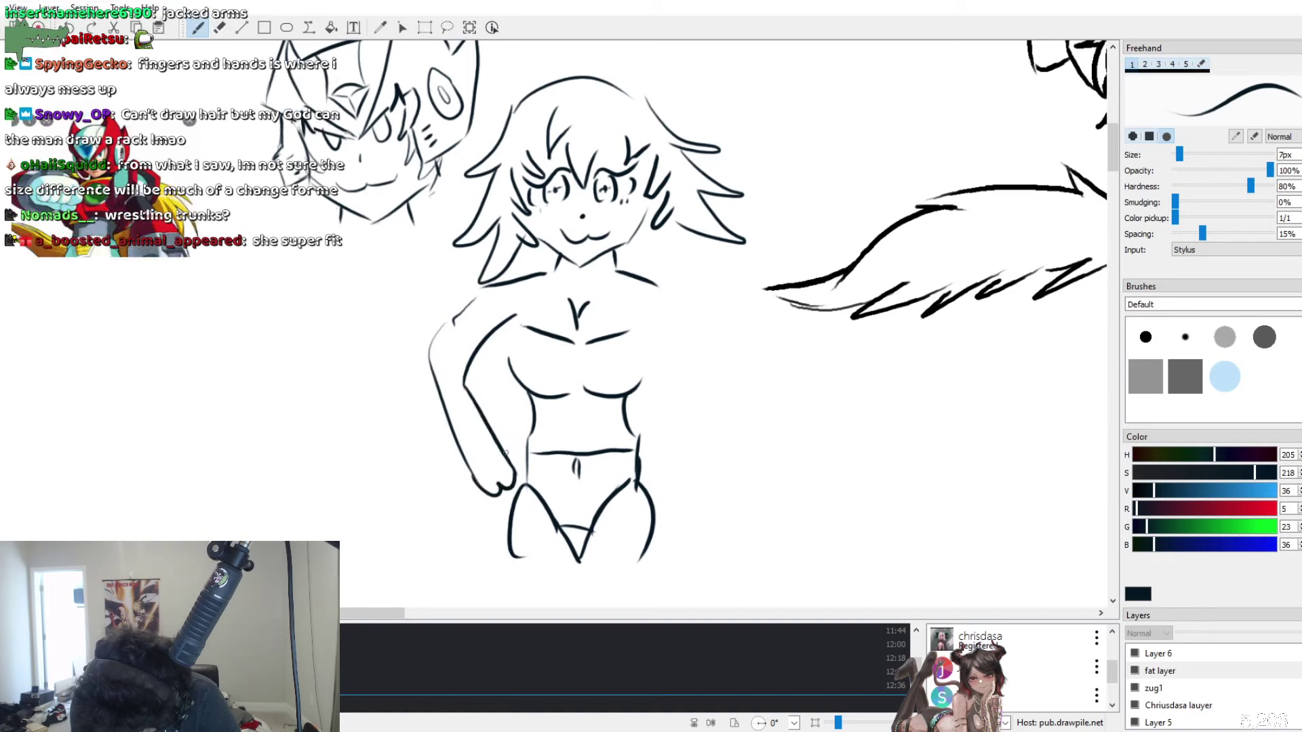
mouse_move(668, 288)
left_mouse_down()
mouse_move(746, 359)
mouse_move(668, 484)
left_mouse_up()
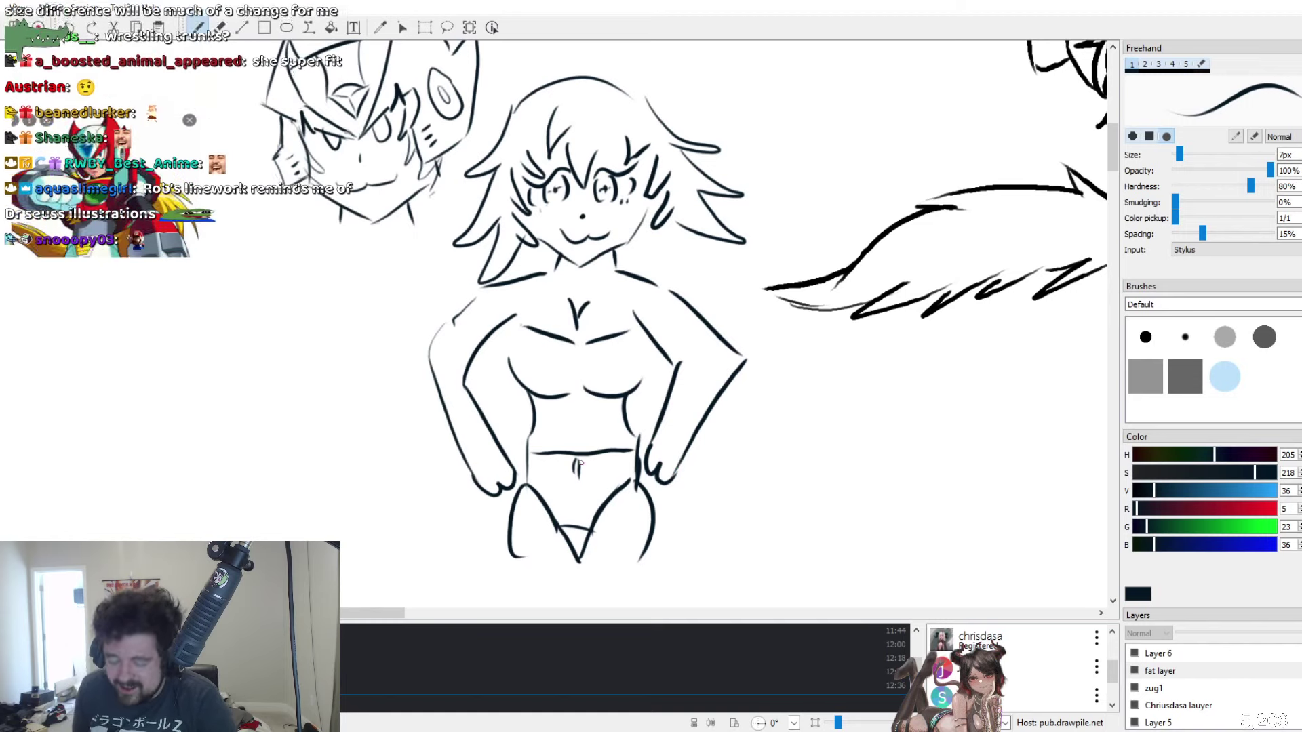
Erase the figure below the chest with the 84 px eraser and draw a horizontal 7 px line across the cut-off body
key("e")
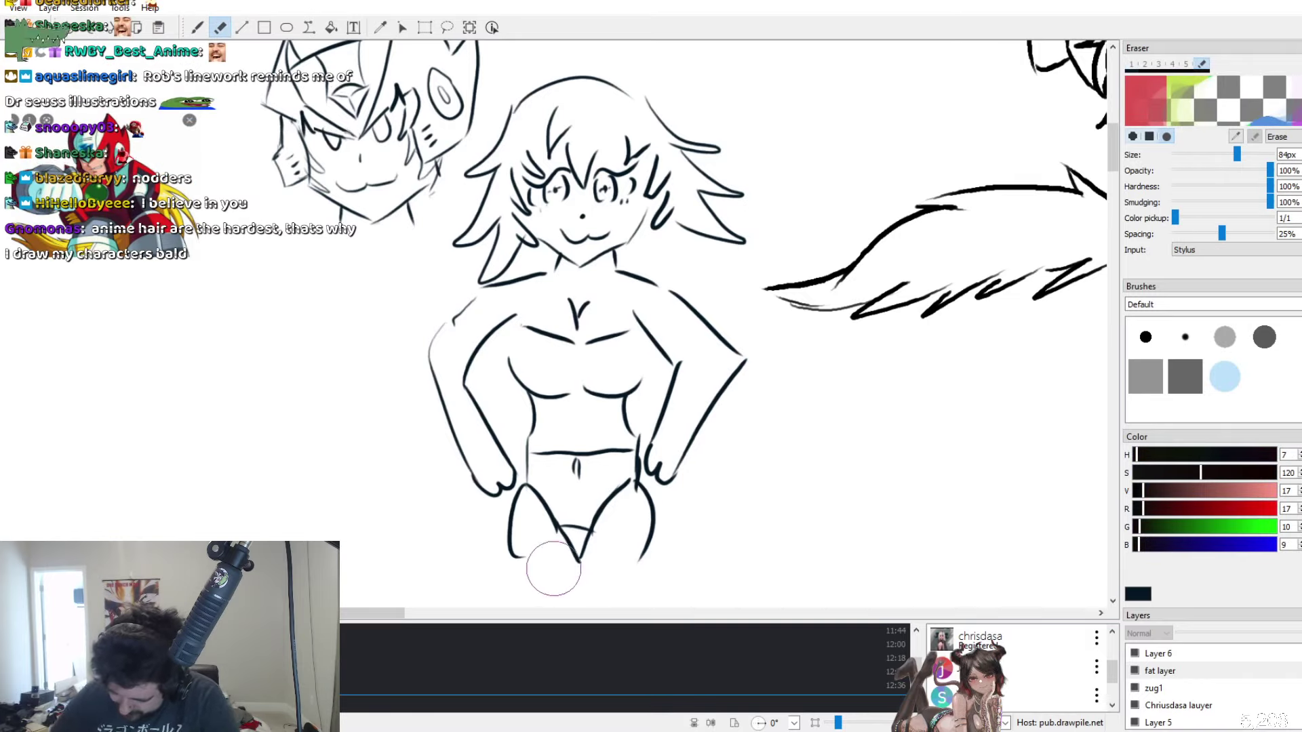
mouse_move(552, 561)
left_mouse_down()
mouse_move(519, 538)
mouse_move(627, 568)
mouse_move(659, 550)
mouse_move(604, 541)
mouse_move(467, 479)
mouse_move(549, 502)
mouse_move(724, 498)
mouse_move(541, 461)
mouse_move(616, 461)
left_mouse_up()
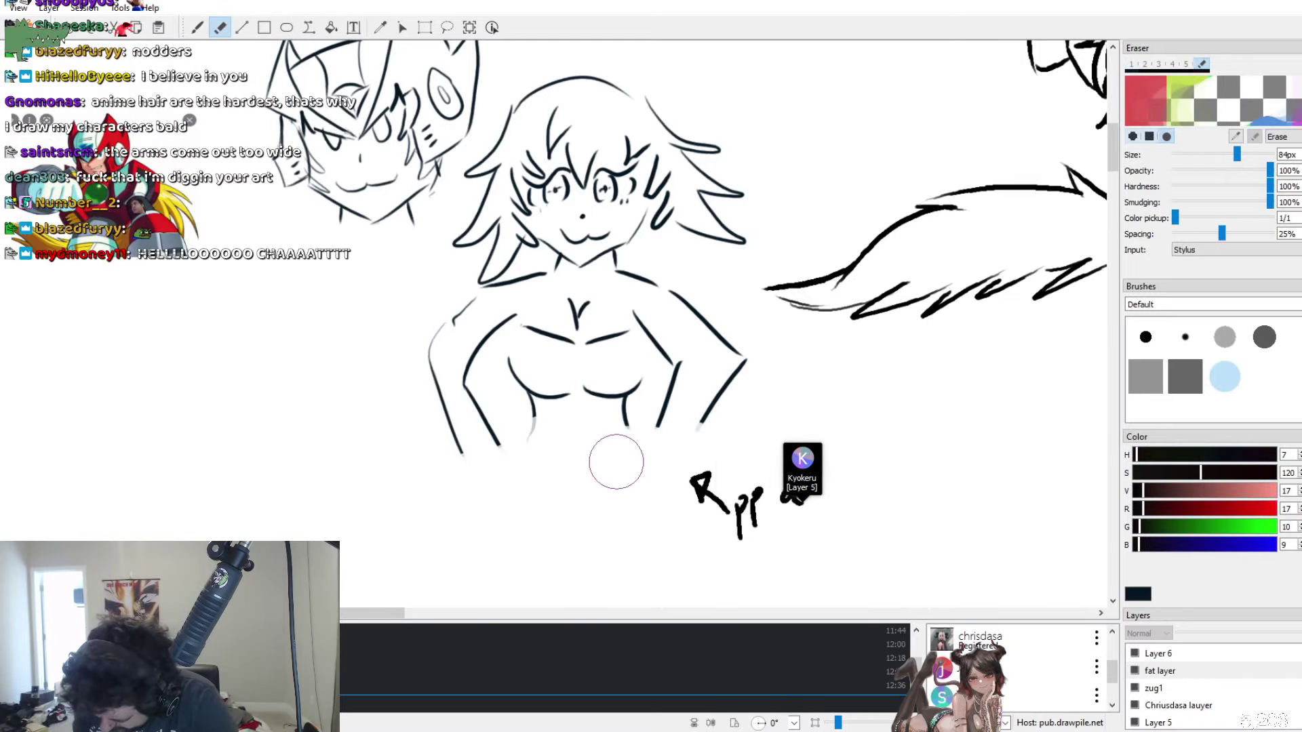
left_click_drag(487, 451, 645, 440)
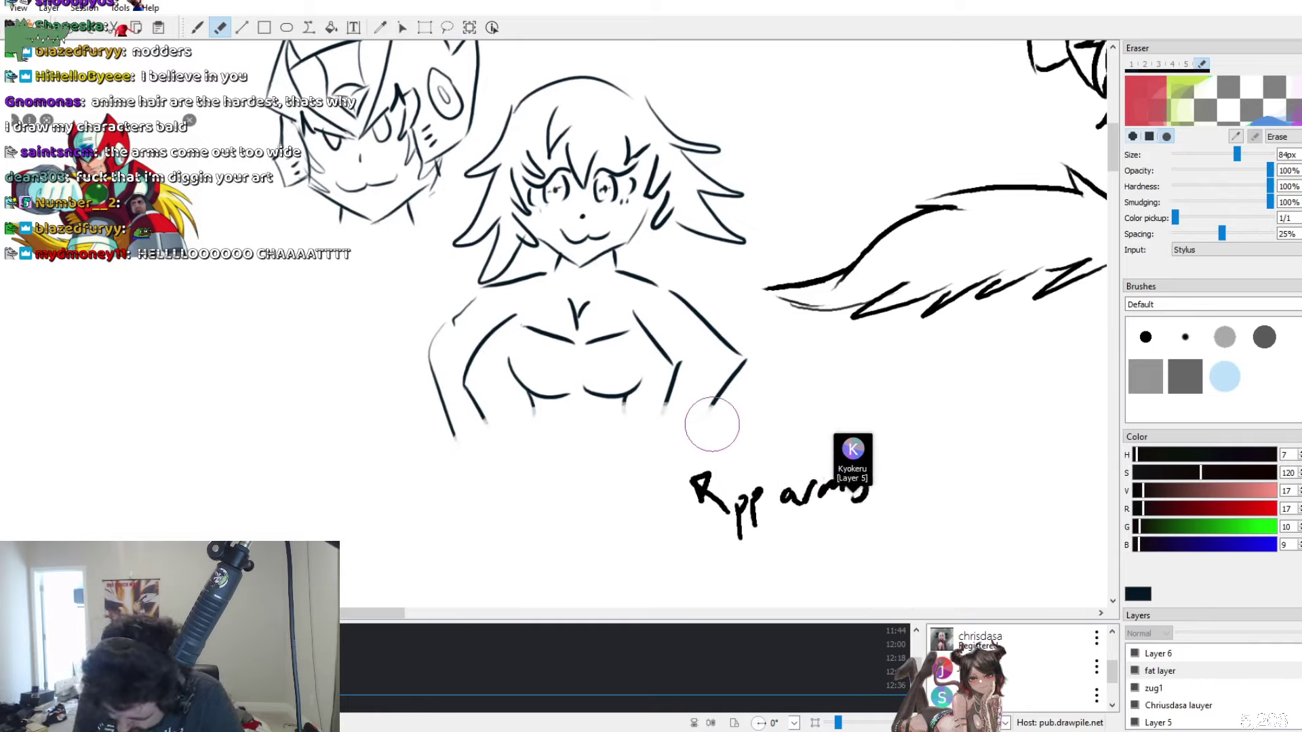
key("b")
left_click_drag(440, 431, 756, 426)
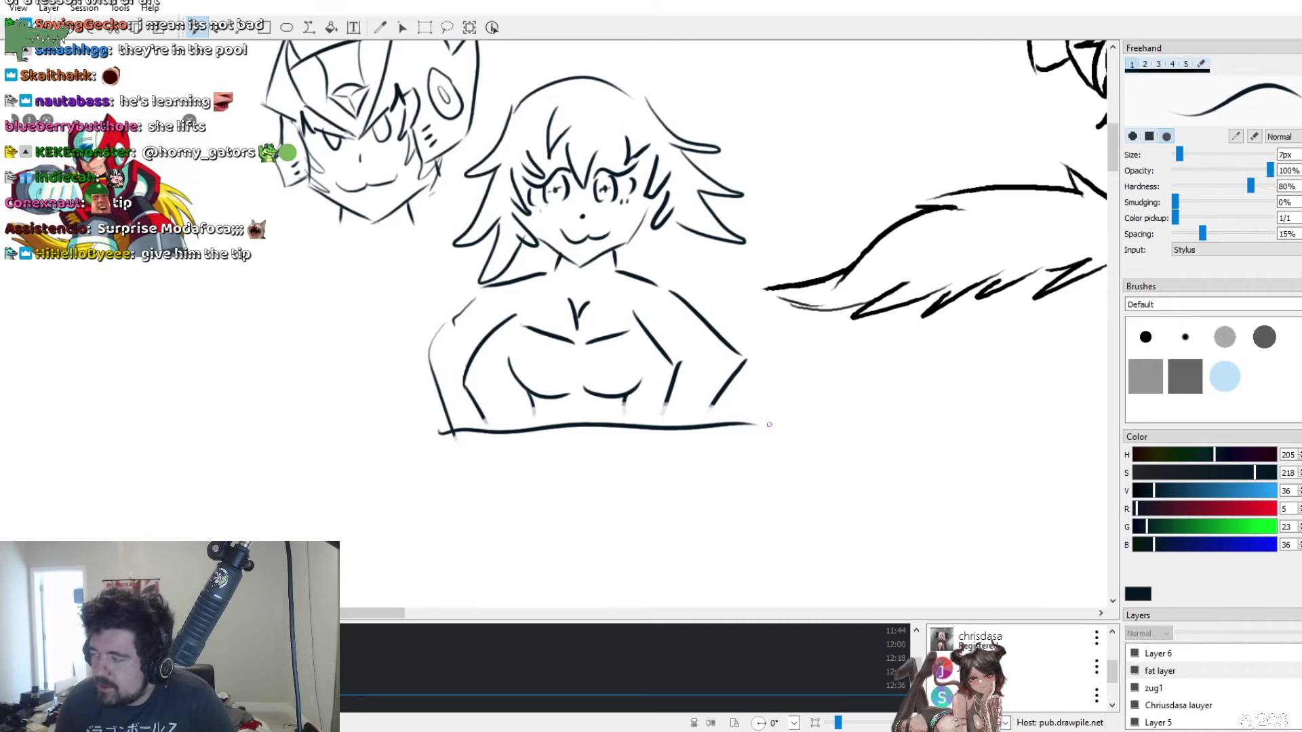
key("e")
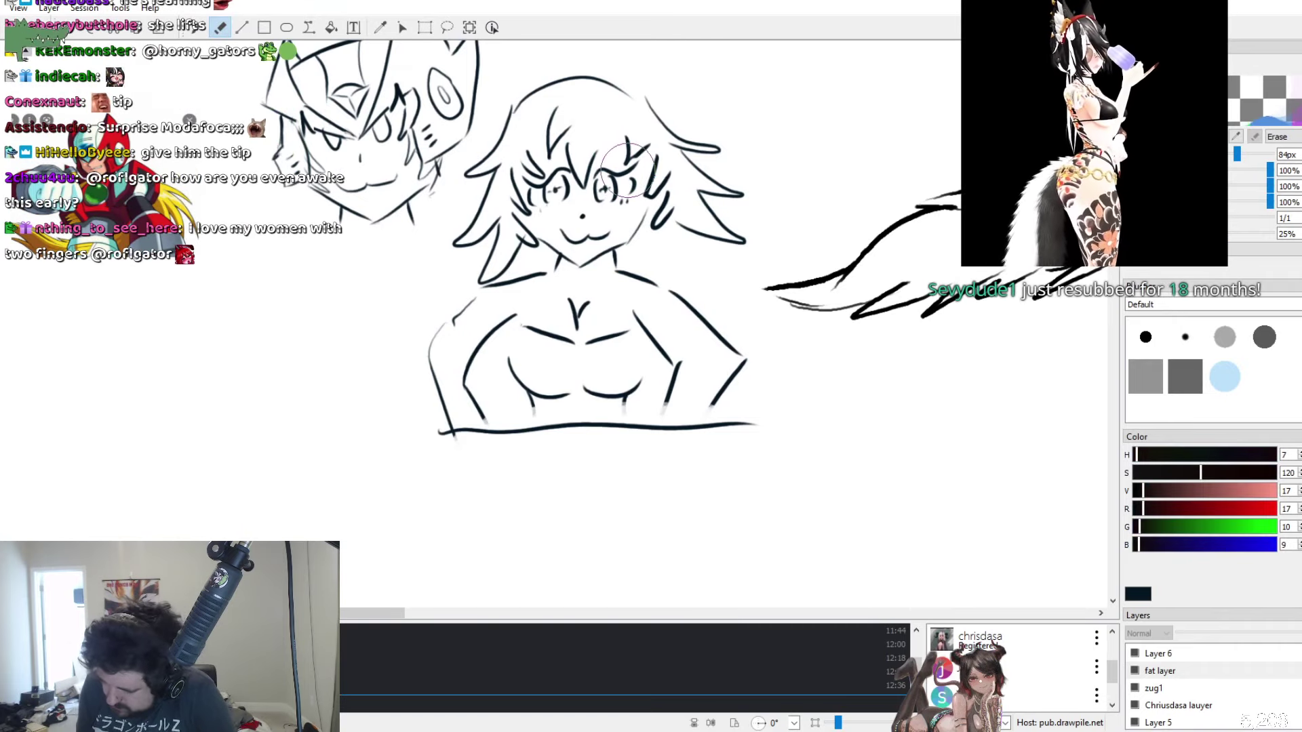
Draw the first three bent fingers of a practice hand with the 7 px brush in the blank area beside the figure's arm
key("b")
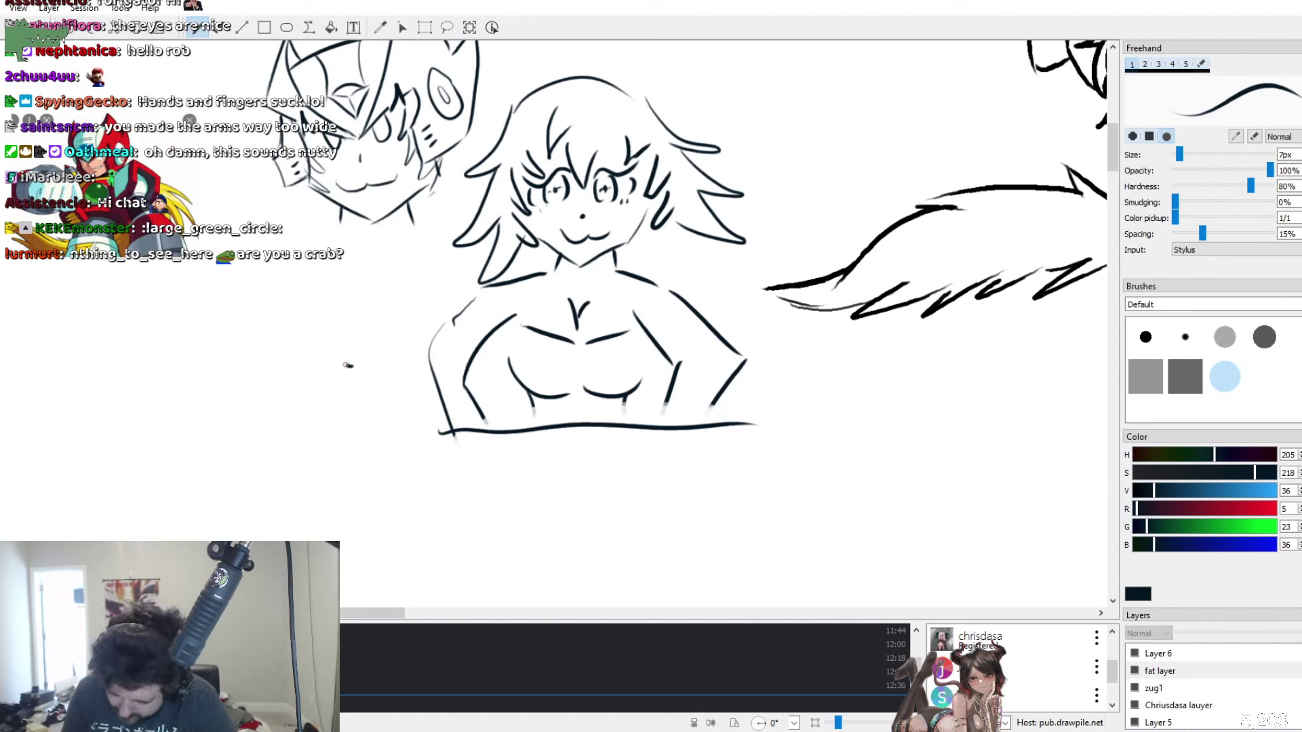
left_click_drag(322, 357, 318, 371)
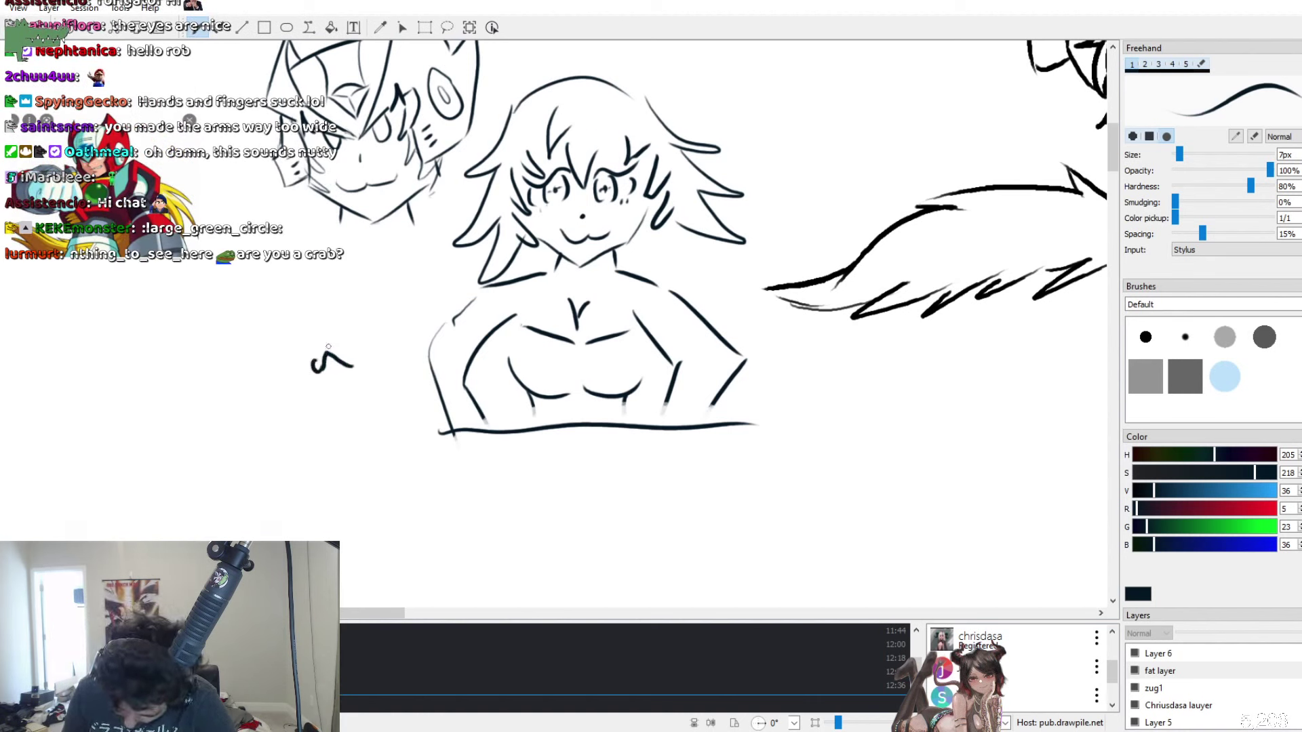
key("ctrl+z")
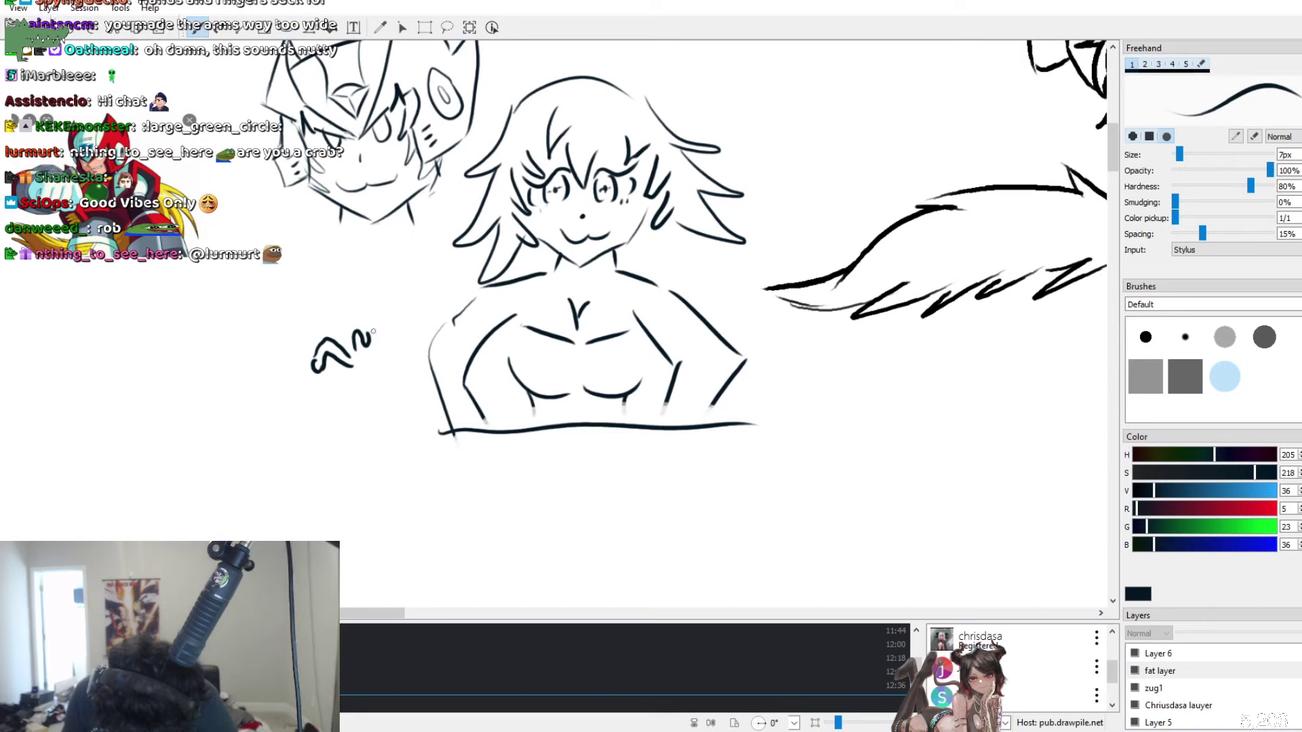
key("ctrl+z")
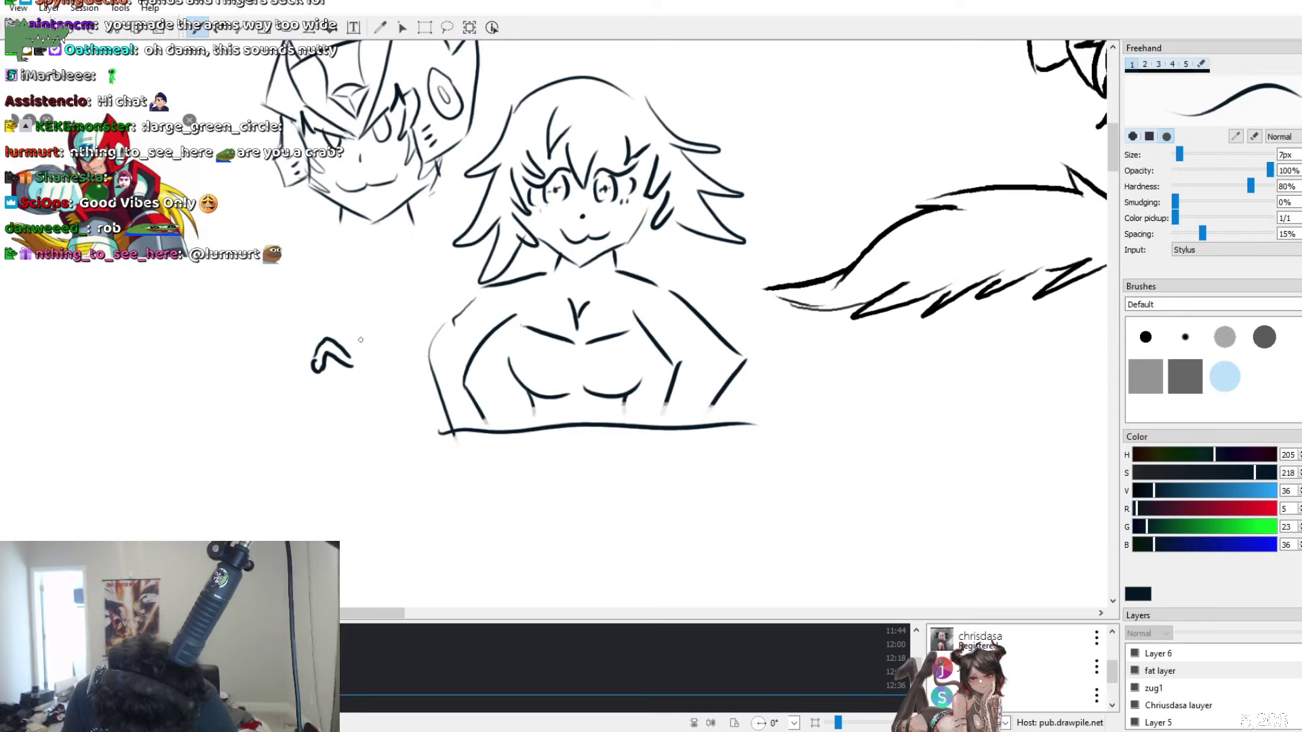
left_click_drag(356, 343, 358, 346)
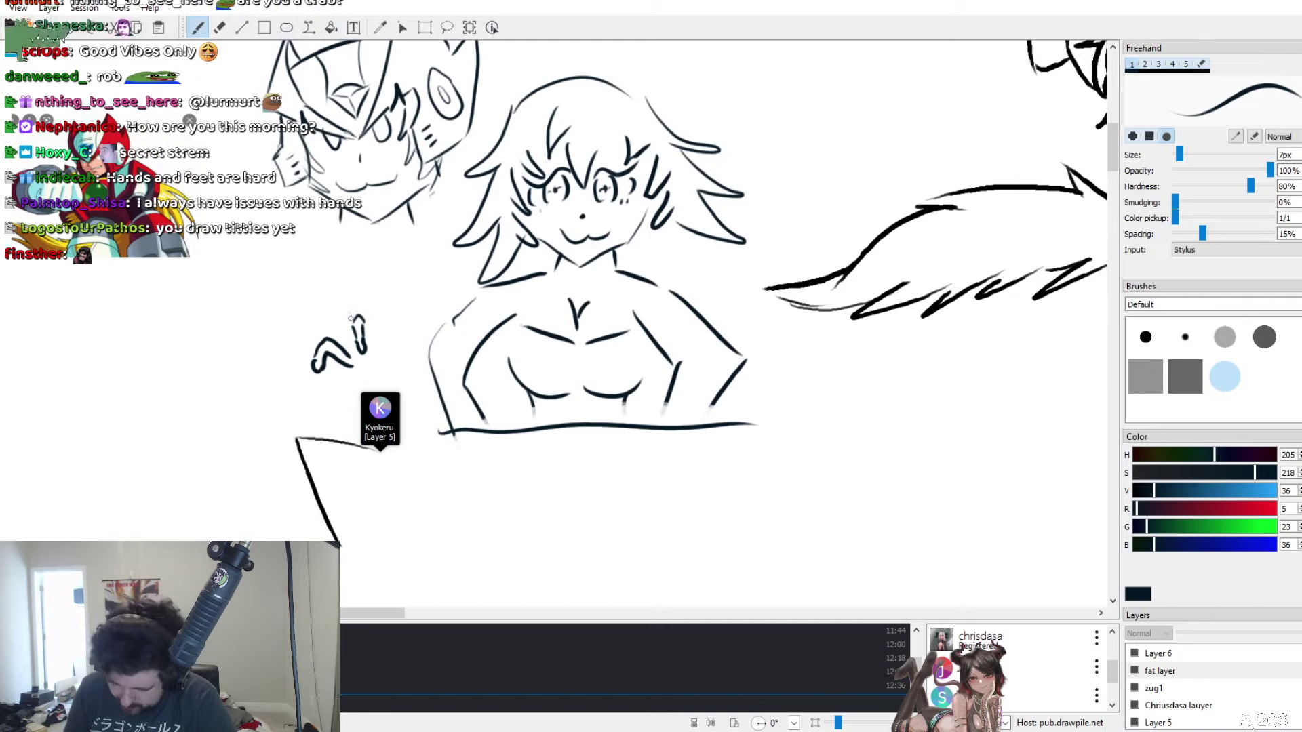
left_click_drag(367, 321, 368, 347)
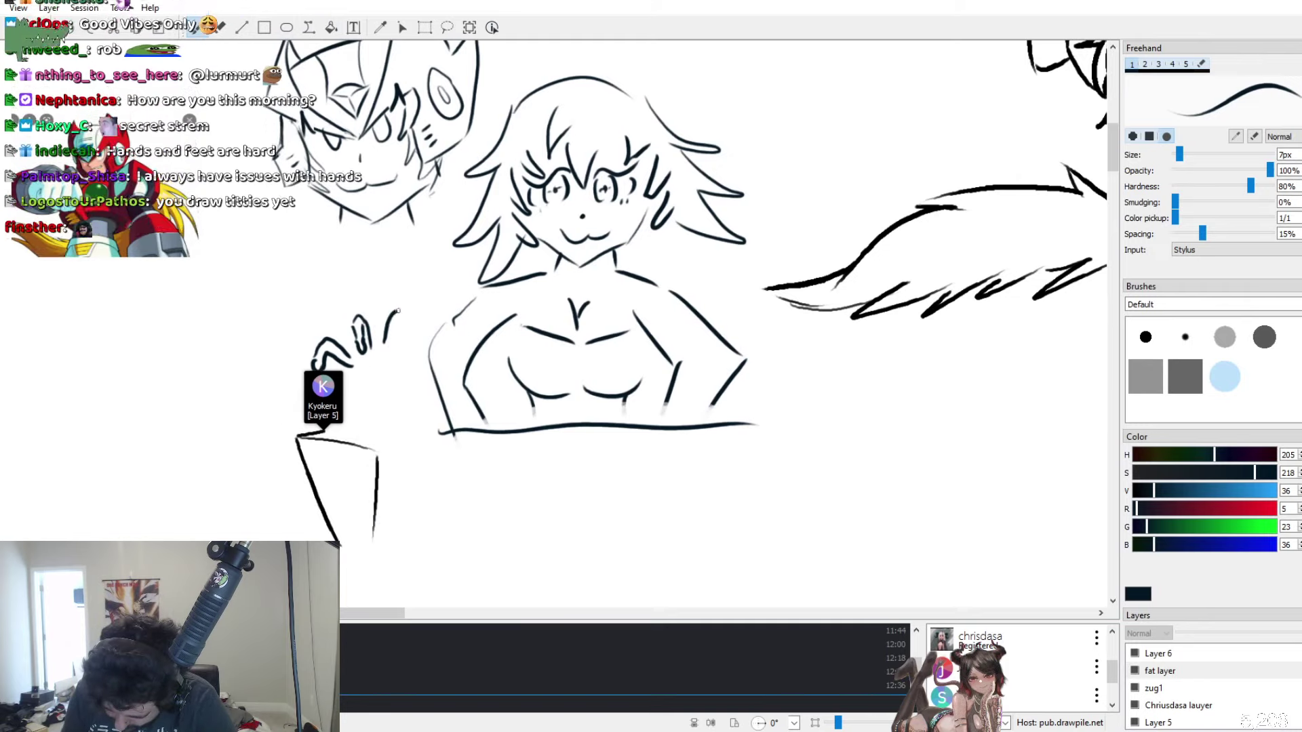
left_click_drag(384, 339, 400, 328)
key("ctrl+z")
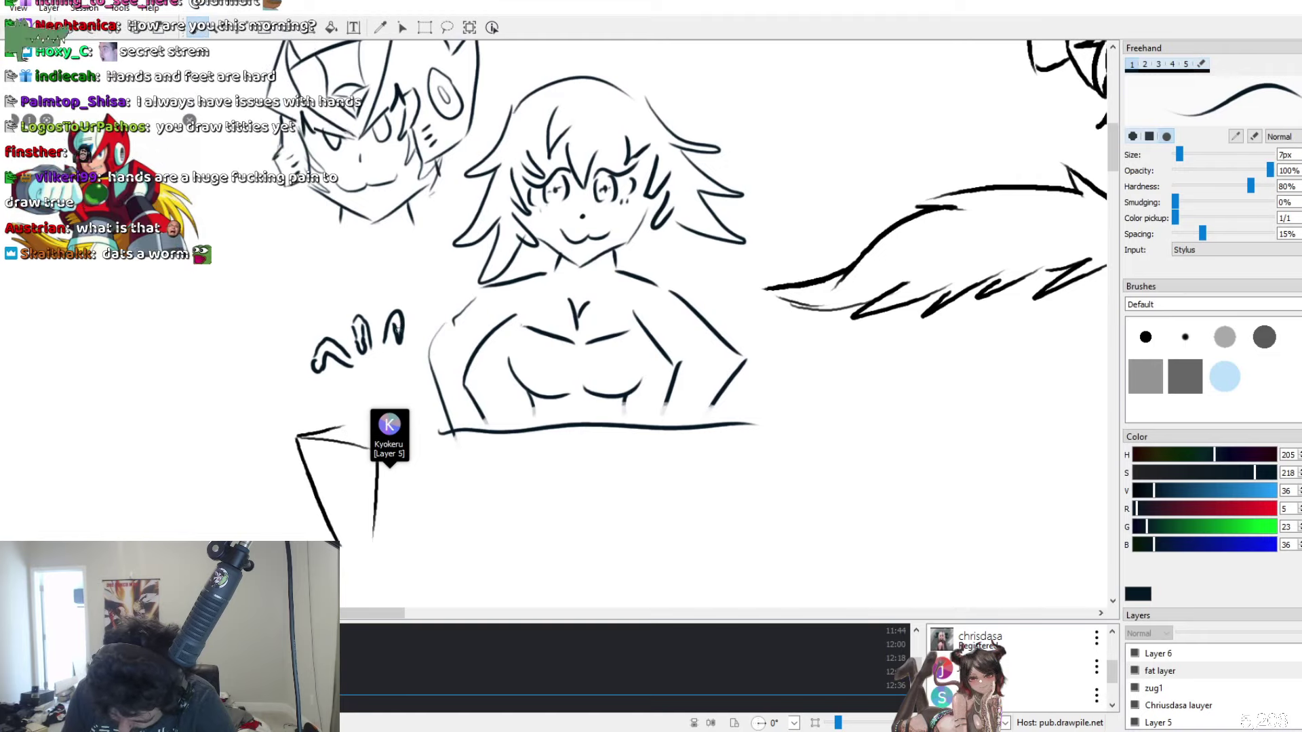
Add the last curled finger, the round palm with its crease lines and the knuckle line to the practice hand
mouse_move(403, 316)
left_mouse_down()
mouse_move(405, 339)
mouse_move(389, 345)
mouse_move(401, 385)
mouse_move(418, 359)
left_mouse_up()
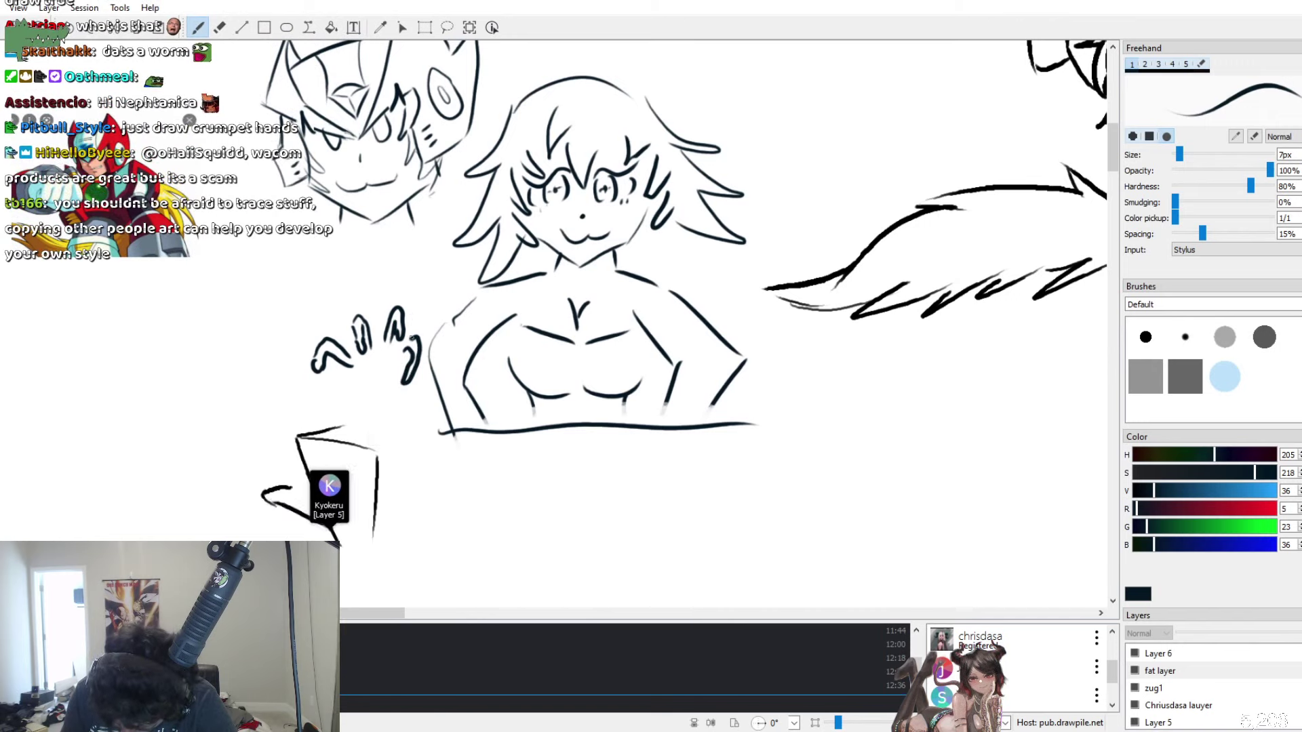
key("ctrl+z")
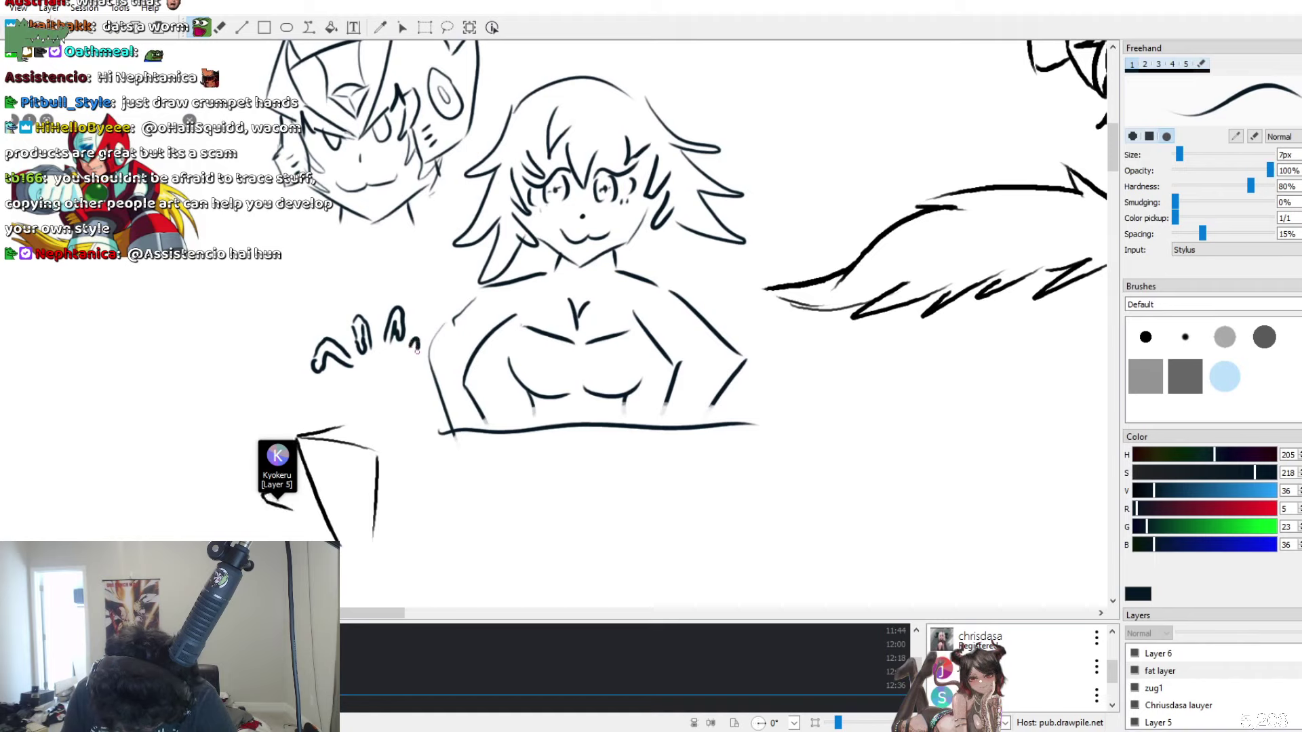
mouse_move(412, 341)
left_mouse_down()
mouse_move(416, 364)
mouse_move(423, 342)
mouse_move(394, 389)
mouse_move(386, 364)
left_mouse_up()
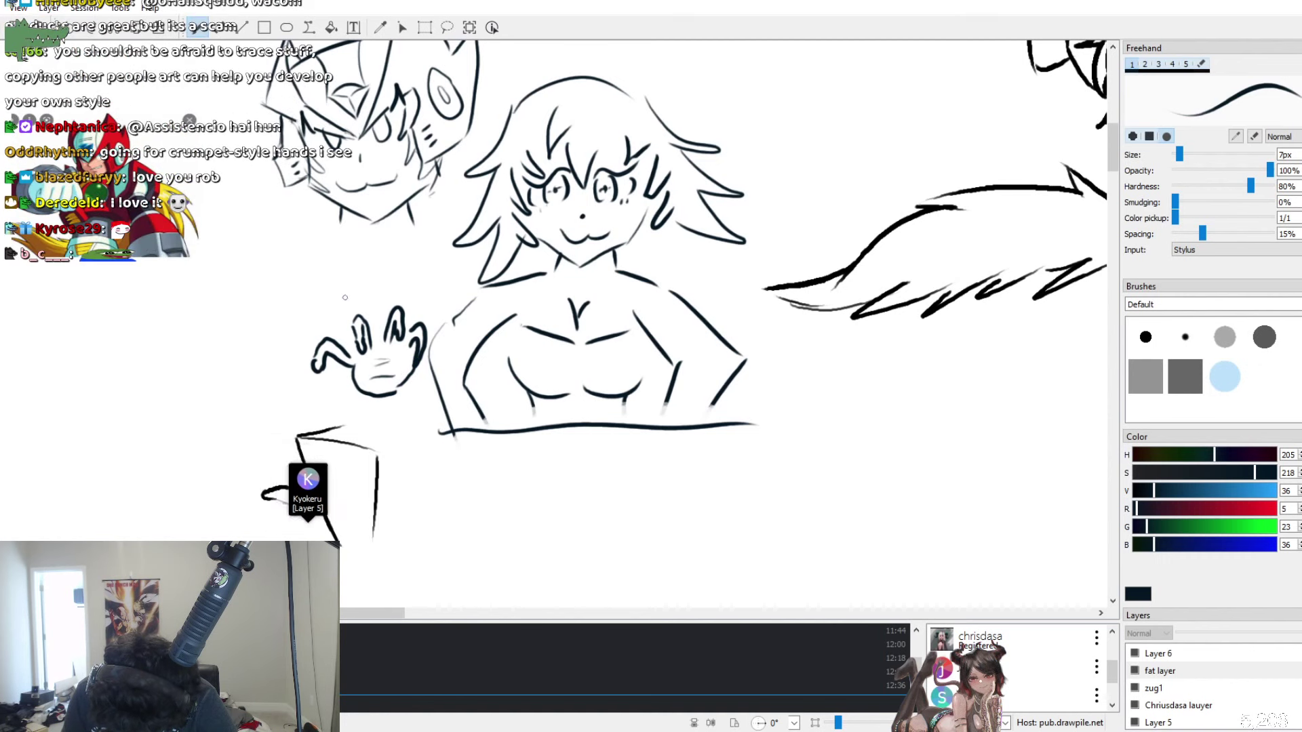
mouse_move(371, 336)
left_mouse_down()
mouse_move(391, 319)
mouse_move(414, 331)
left_mouse_up()
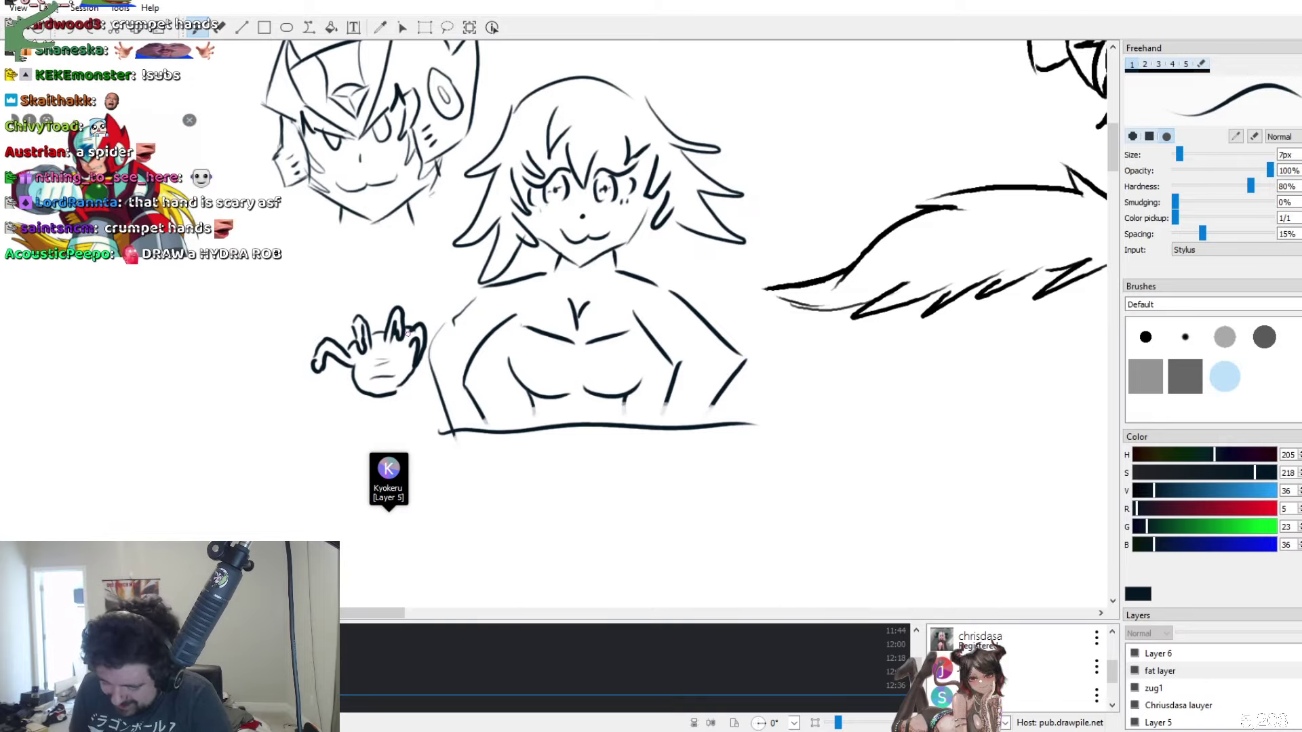
Erase the practice hand beside the figure with the 84 px eraser
key("e")
left_click_drag(64, 285, 106, 268)
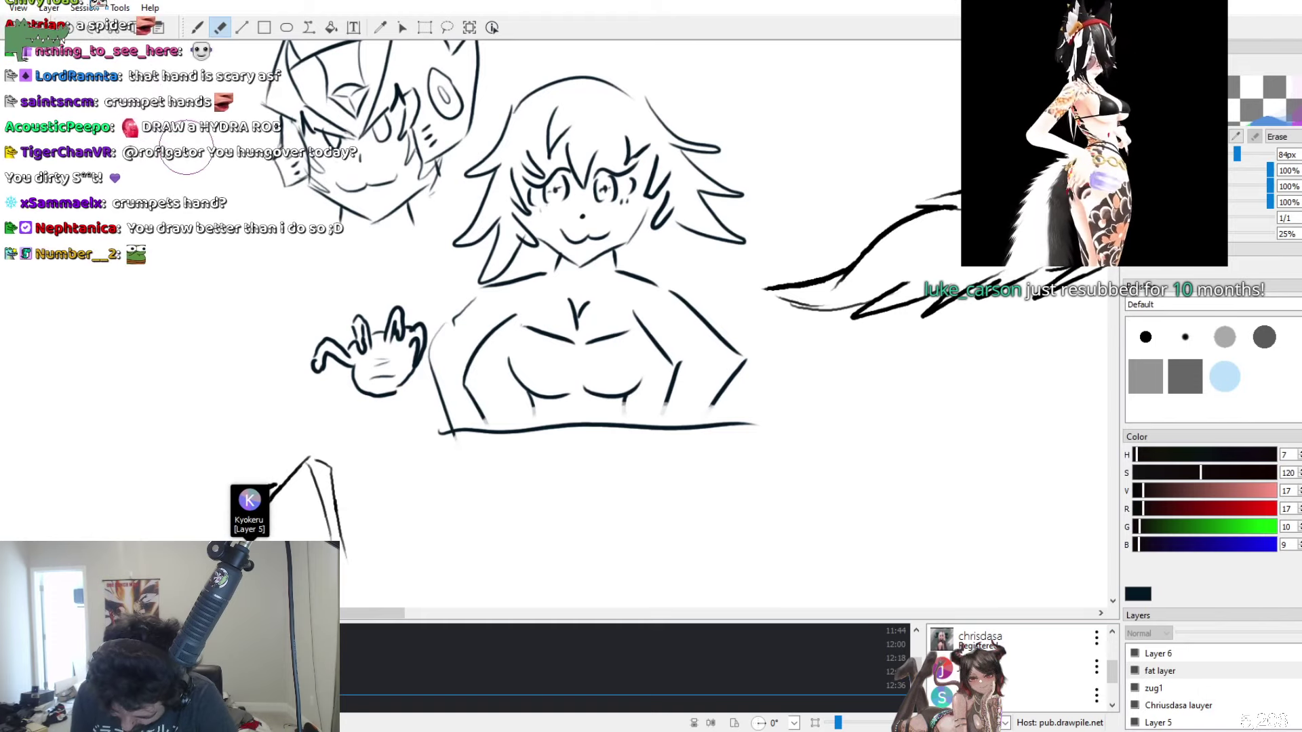
mouse_move(318, 356)
left_mouse_down()
mouse_move(363, 387)
mouse_move(344, 386)
mouse_move(404, 302)
left_mouse_up()
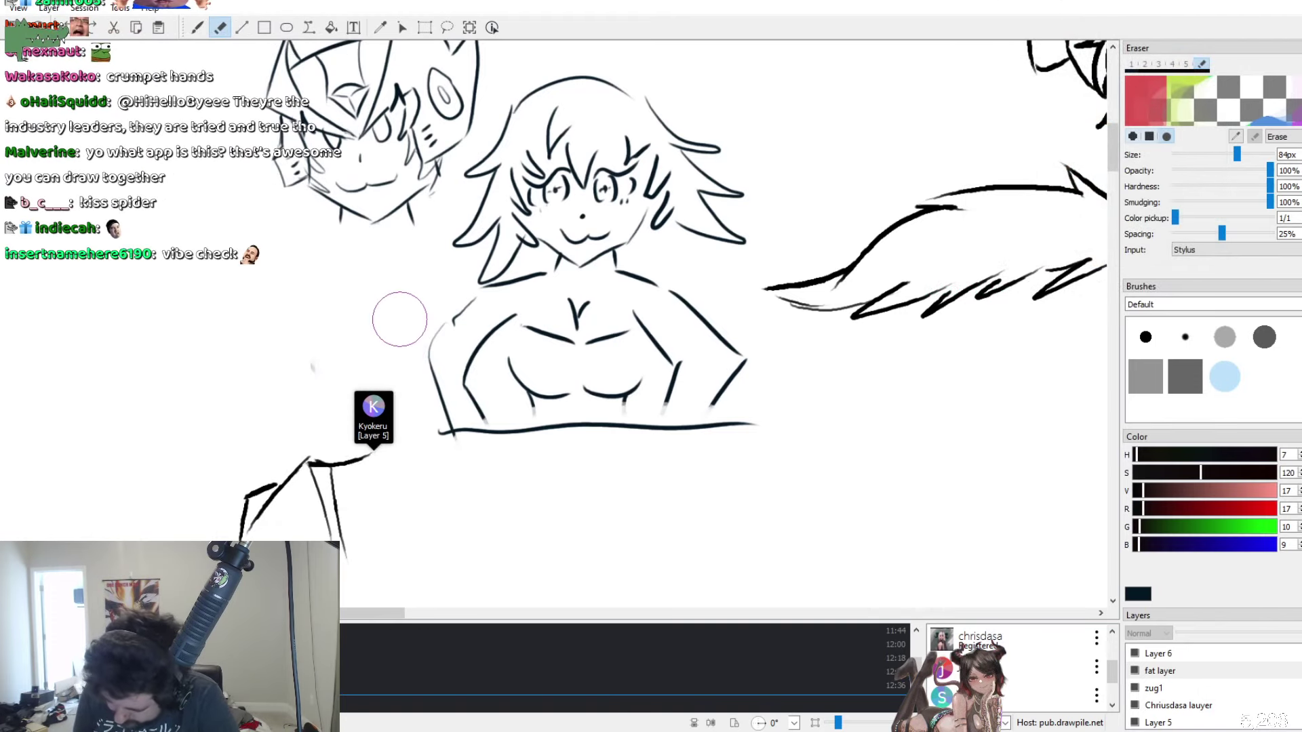
Draw the rounded outline of a buttock and a leg line below the figure's elbow with the 7 px brush
key("b")
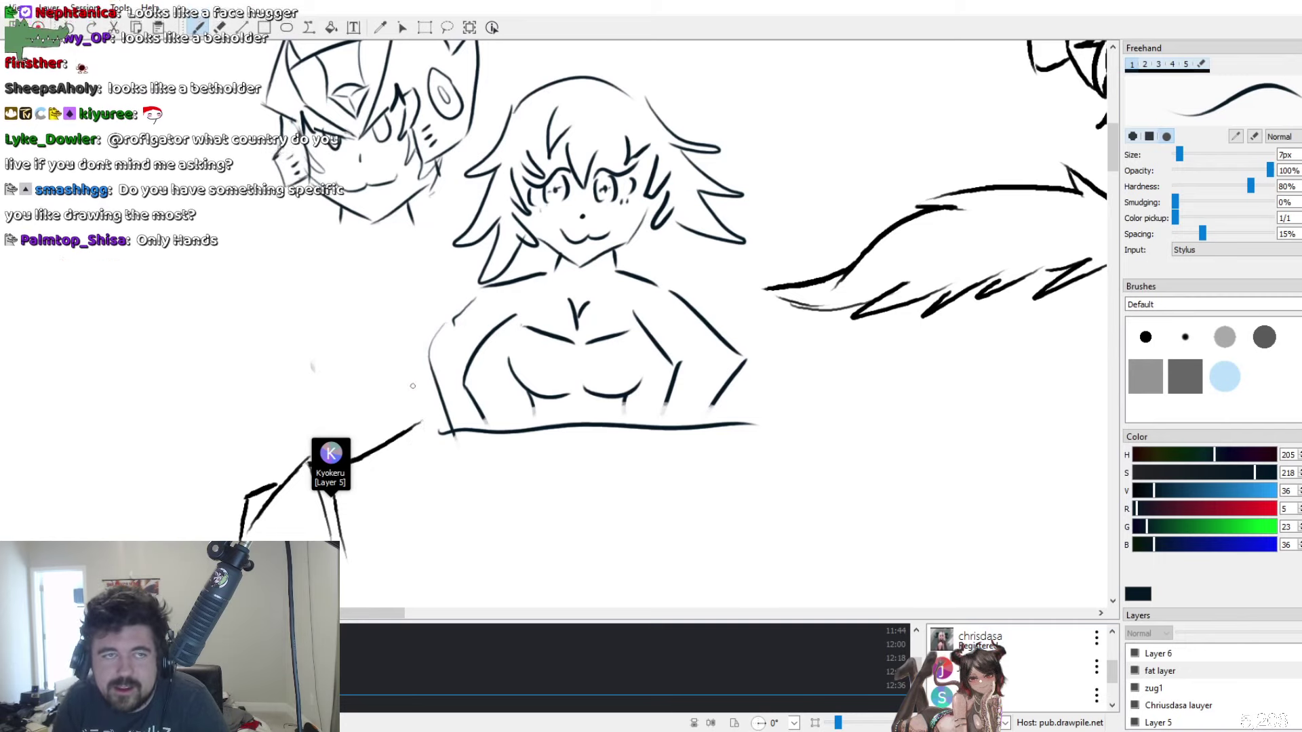
scroll(148, 363, "up", 4)
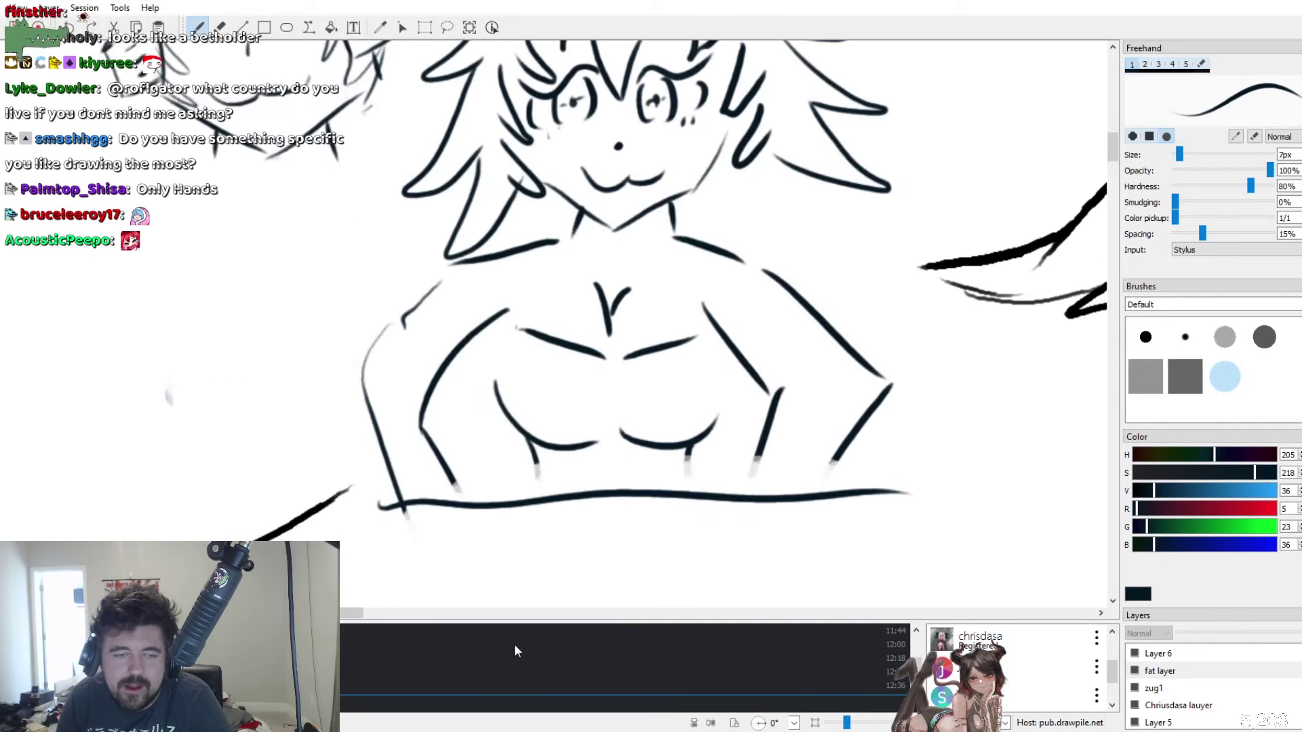
mouse_move(349, 613)
left_mouse_down()
mouse_move(332, 613)
mouse_move(363, 613)
left_mouse_up()
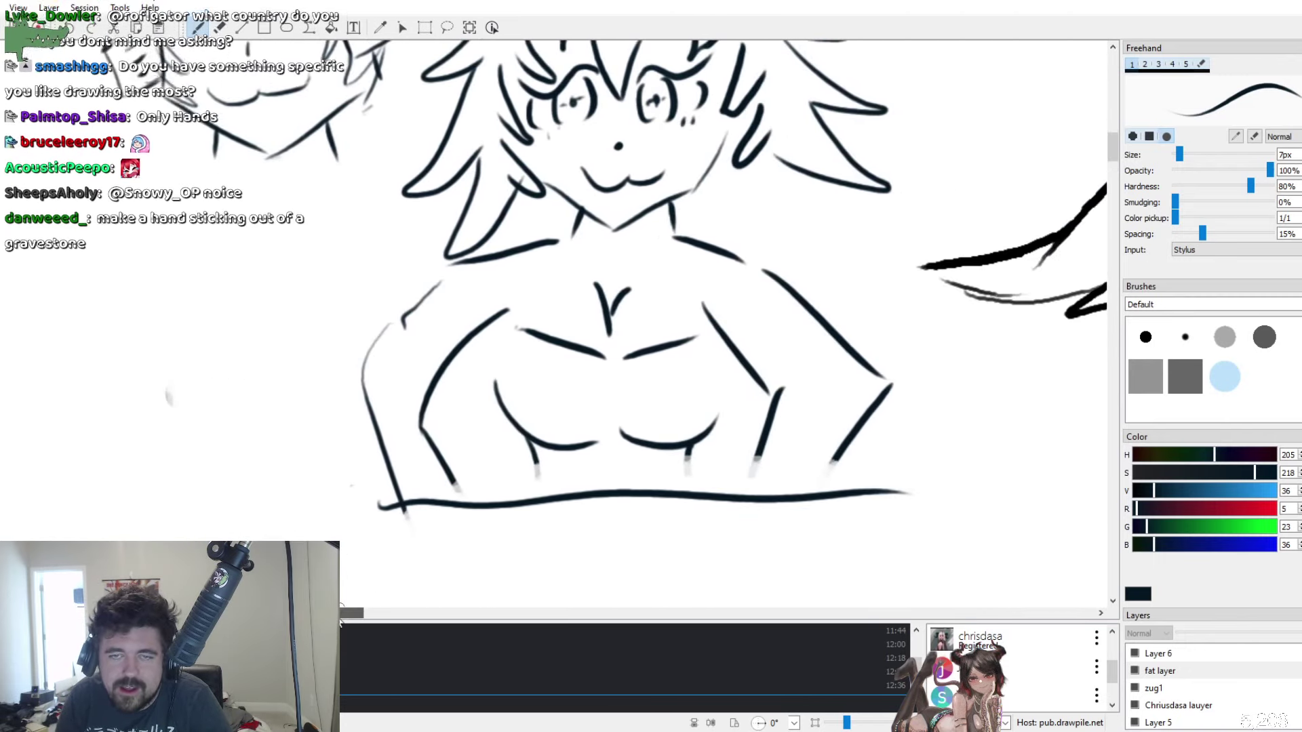
scroll(418, 364, "down", 4)
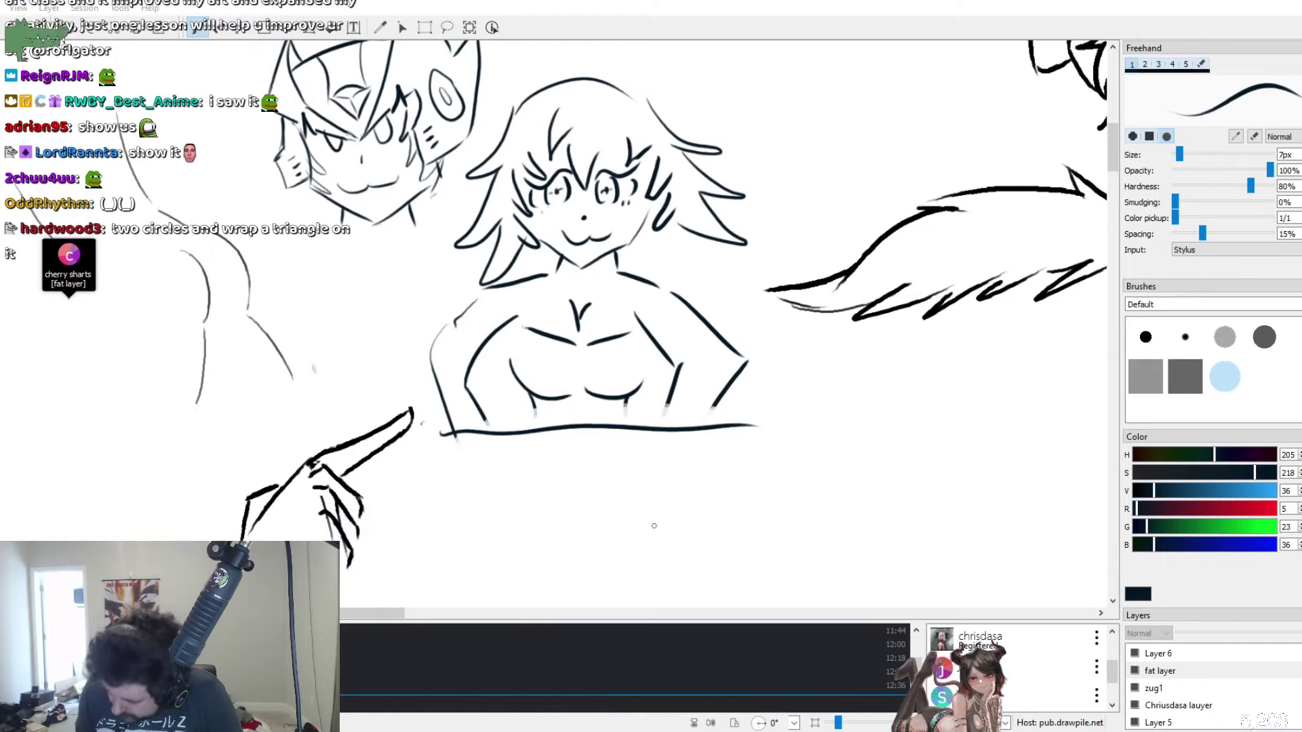
mouse_move(648, 502)
left_mouse_down()
mouse_move(703, 470)
mouse_move(744, 567)
left_mouse_up()
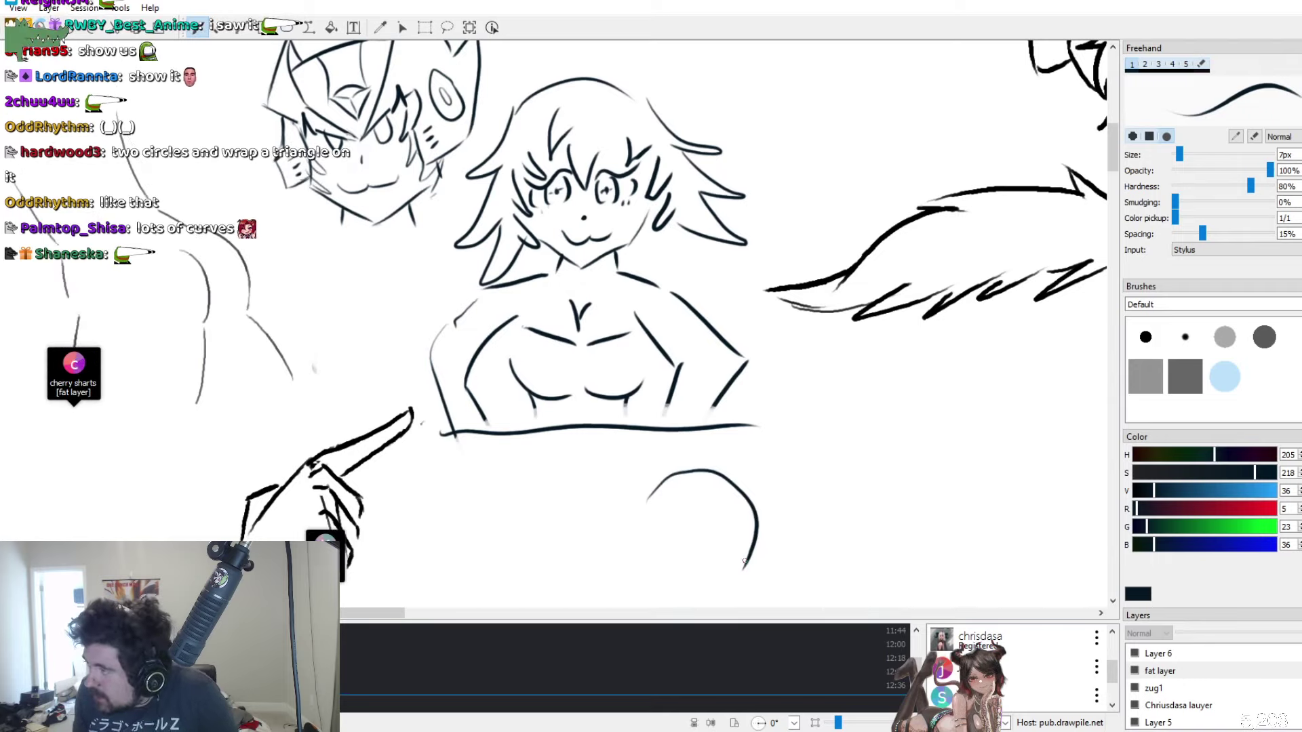
key("ctrl+z")
mouse_move(657, 485)
left_mouse_down()
mouse_move(683, 464)
mouse_move(754, 527)
mouse_move(757, 594)
left_mouse_up()
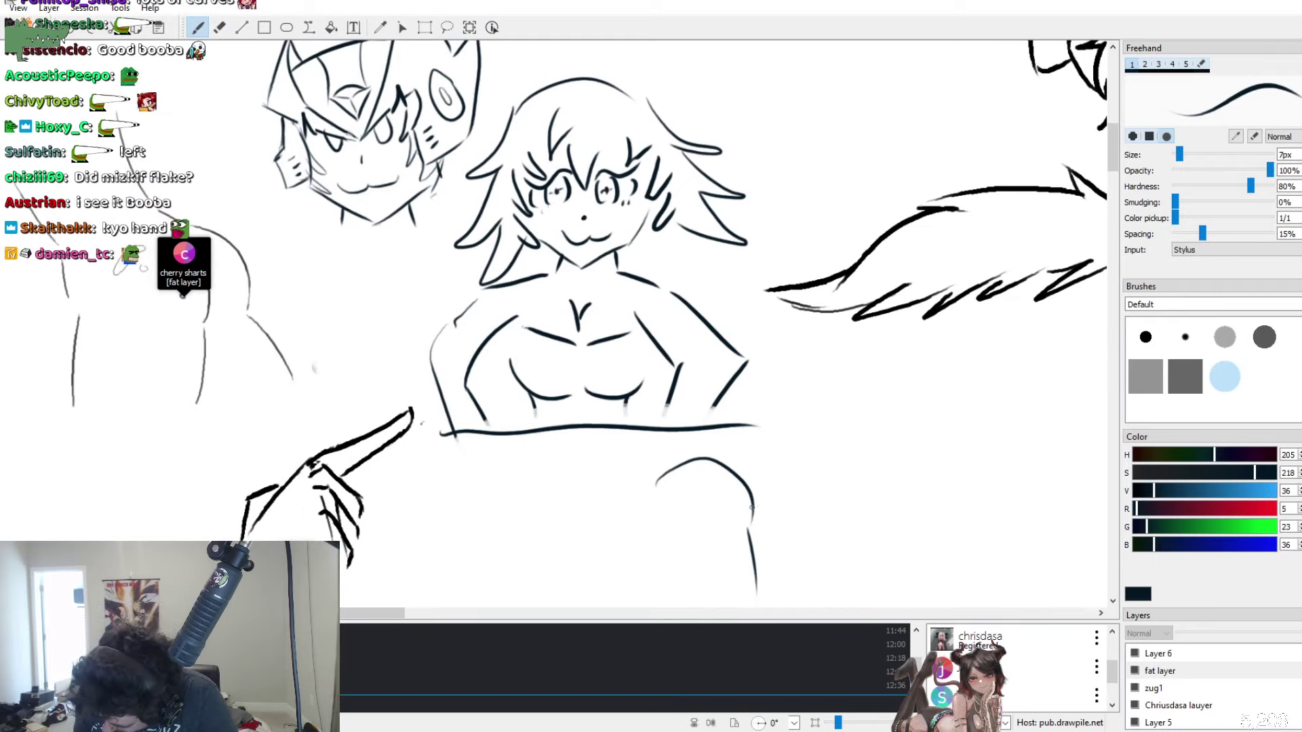
left_click_drag(751, 505, 731, 448)
key("ctrl+z")
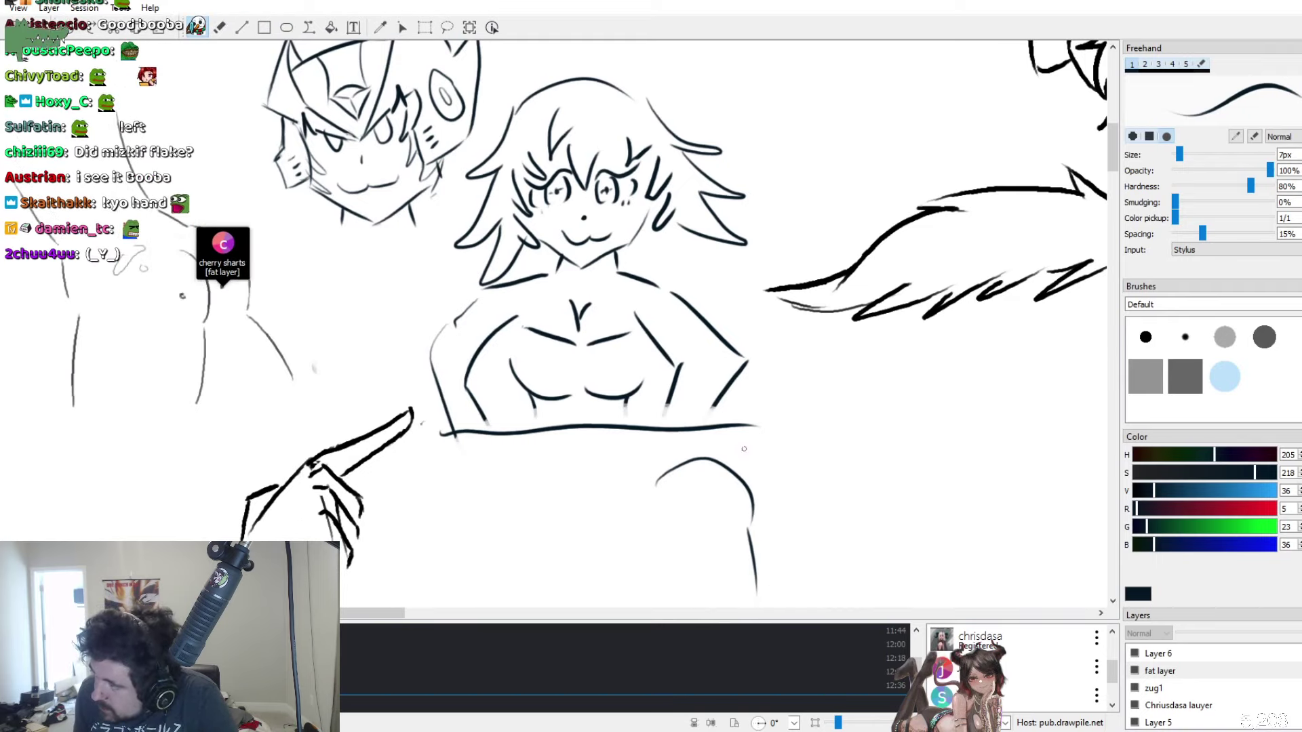
Add a waistline with a small bump, the second rounded buttock and the remaining leg lines to the rear-view sketch
left_click_drag(649, 479, 686, 449)
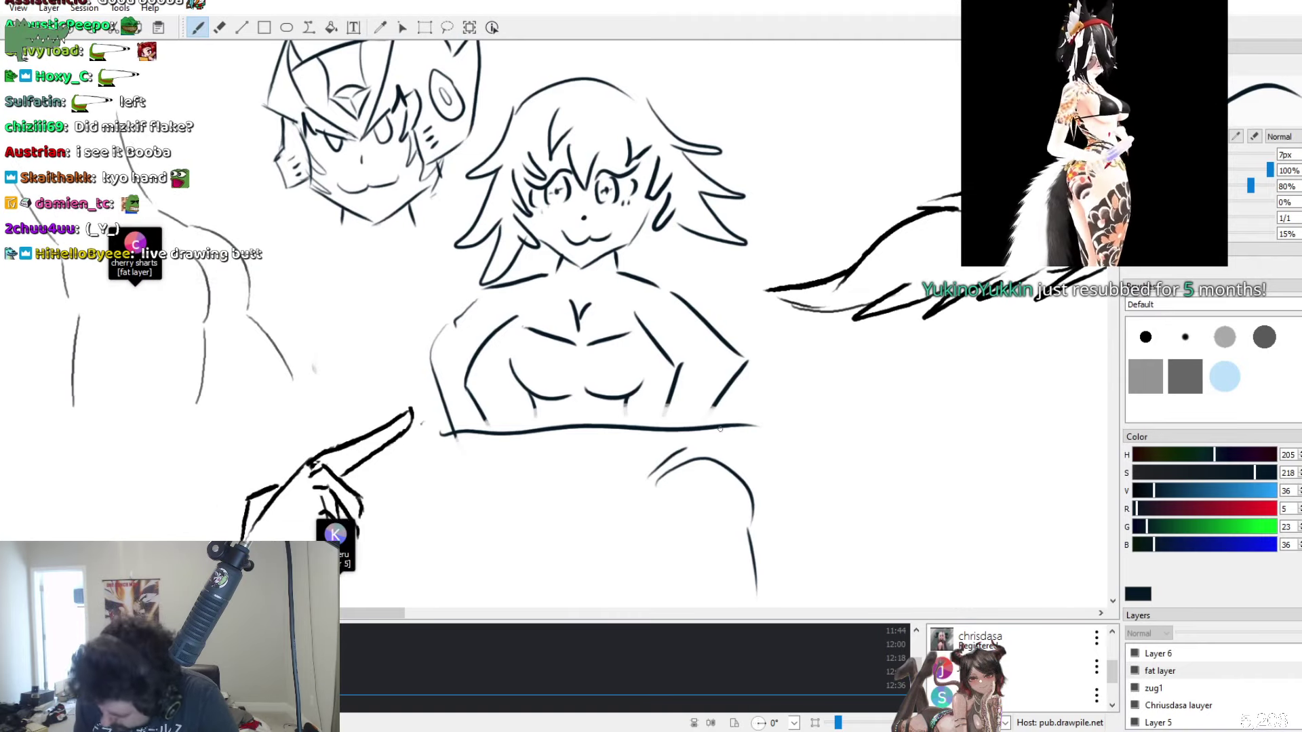
mouse_move(689, 432)
left_mouse_down()
mouse_move(687, 451)
mouse_move(718, 450)
left_mouse_up()
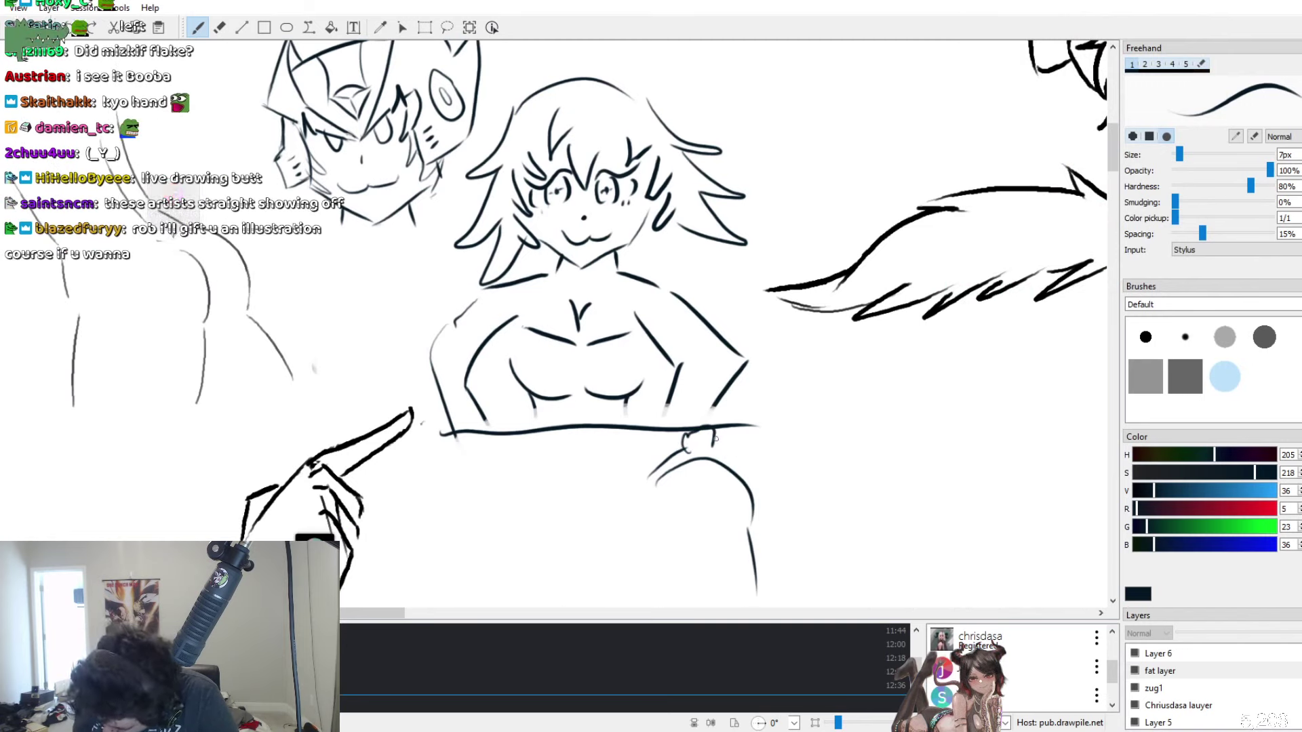
left_click_drag(714, 438, 757, 487)
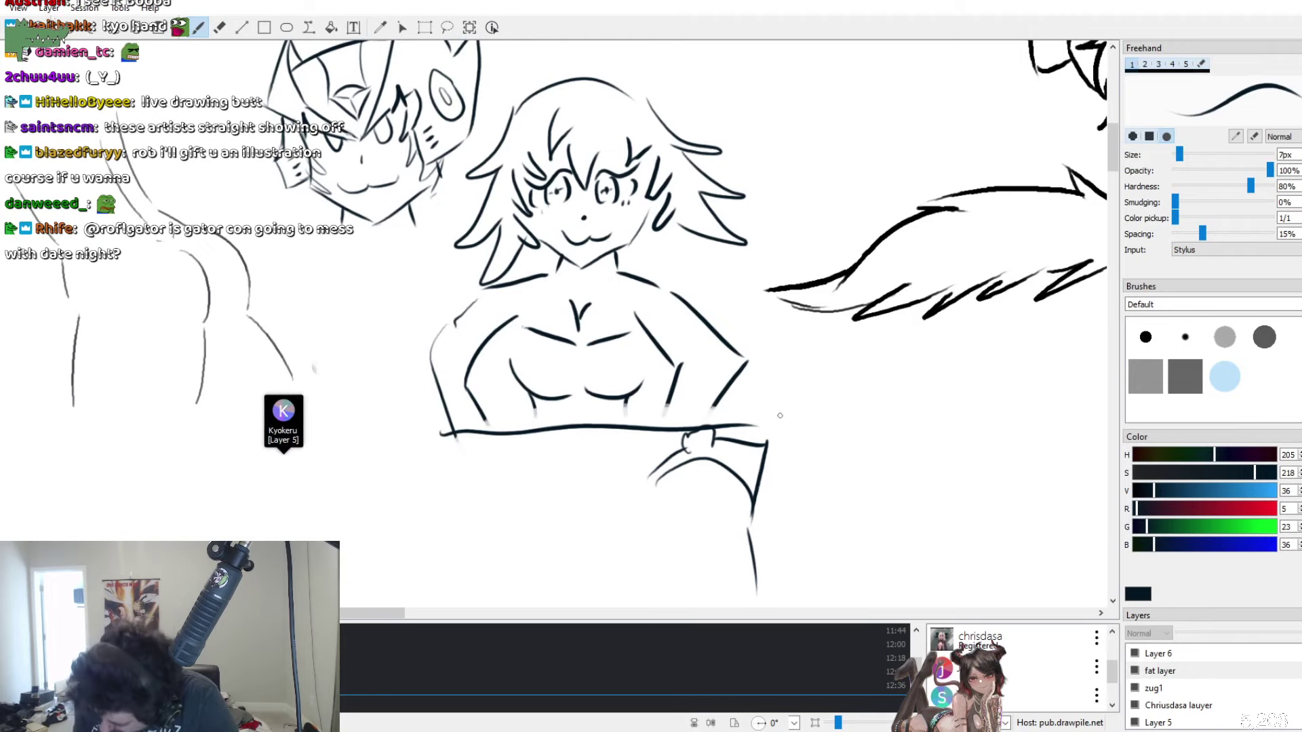
left_click_drag(768, 442, 828, 502)
left_click_drag(767, 442, 828, 502)
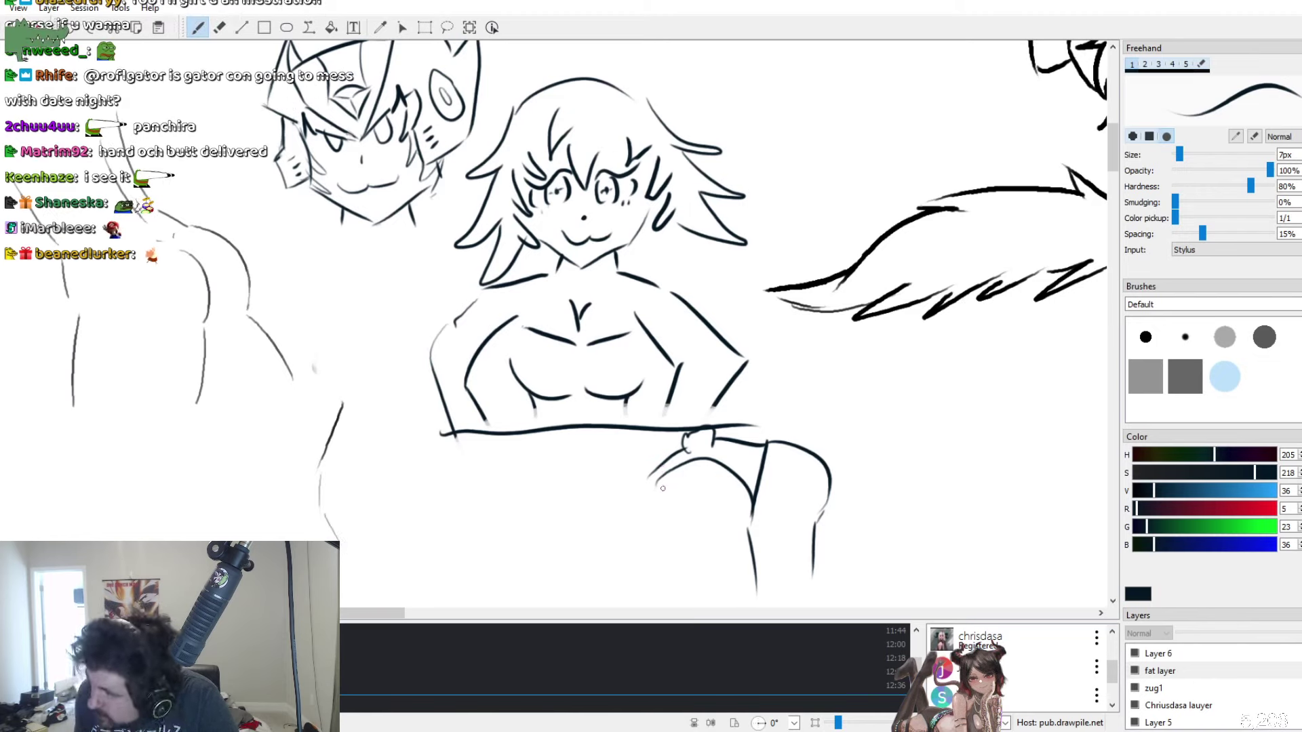
mouse_move(662, 490)
left_mouse_down()
mouse_move(655, 512)
mouse_move(674, 534)
left_mouse_up()
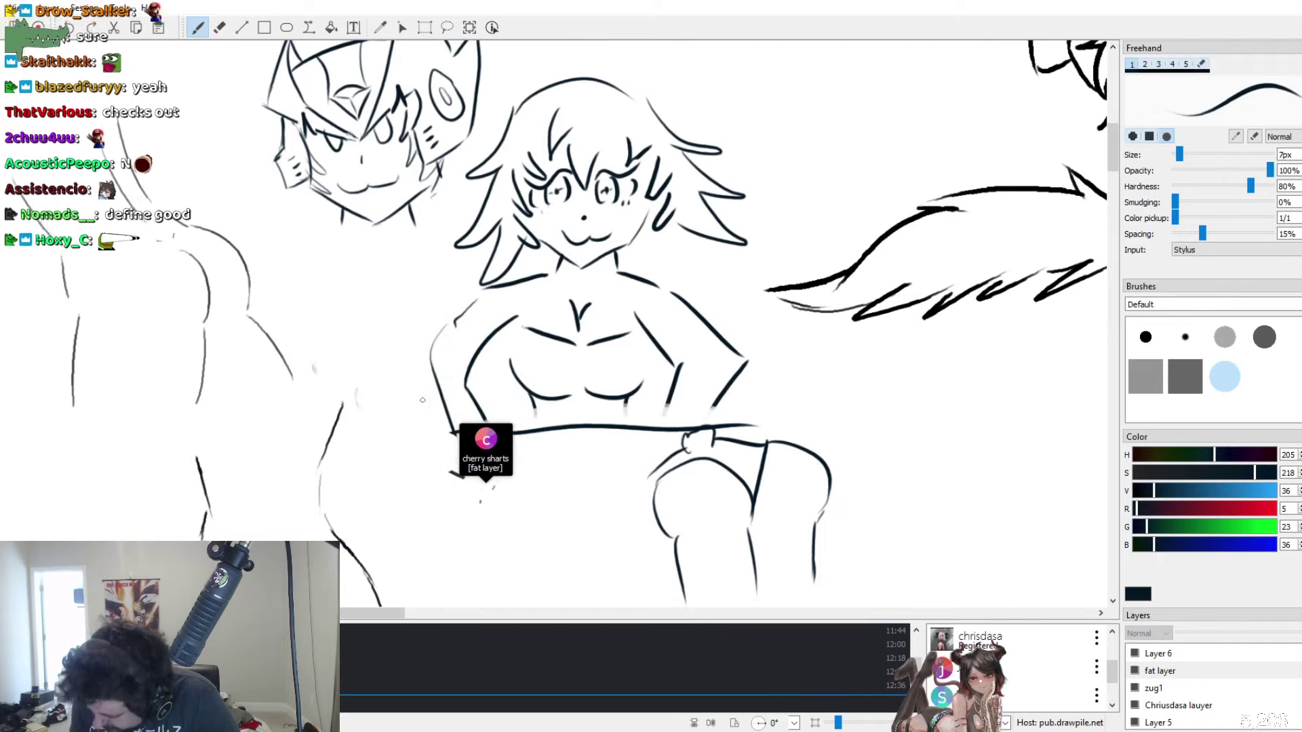
Erase the rear-view sketch and trim the overhanging ends of the line across the torso with the 84 px eraser
key("e")
mouse_move(699, 577)
left_mouse_down()
mouse_move(677, 500)
mouse_move(664, 516)
left_mouse_up()
mouse_move(725, 448)
left_mouse_down()
mouse_move(763, 471)
mouse_move(763, 513)
mouse_move(818, 510)
mouse_move(721, 577)
mouse_move(780, 450)
mouse_move(750, 430)
left_mouse_up()
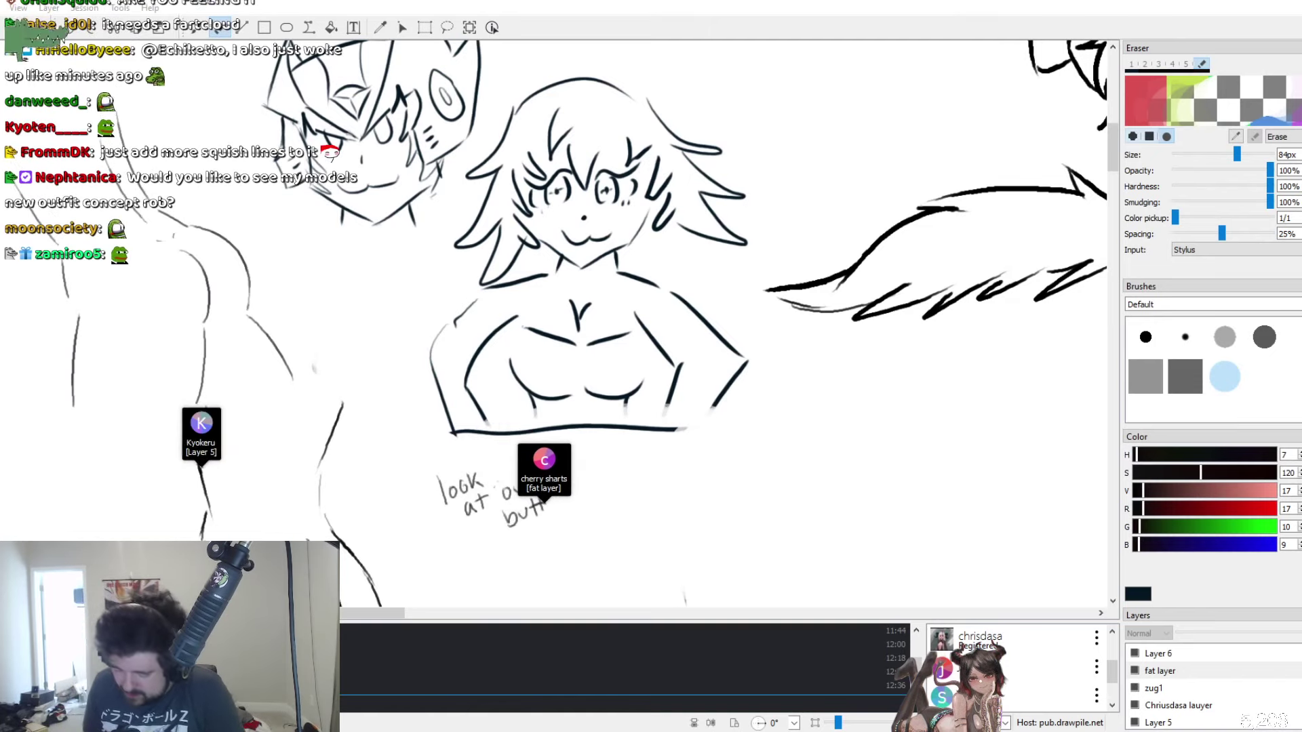
Draw a tall narrow oval rising from a small curved base with the 7 px brush, in the space beside the figure's elbow
key("b")
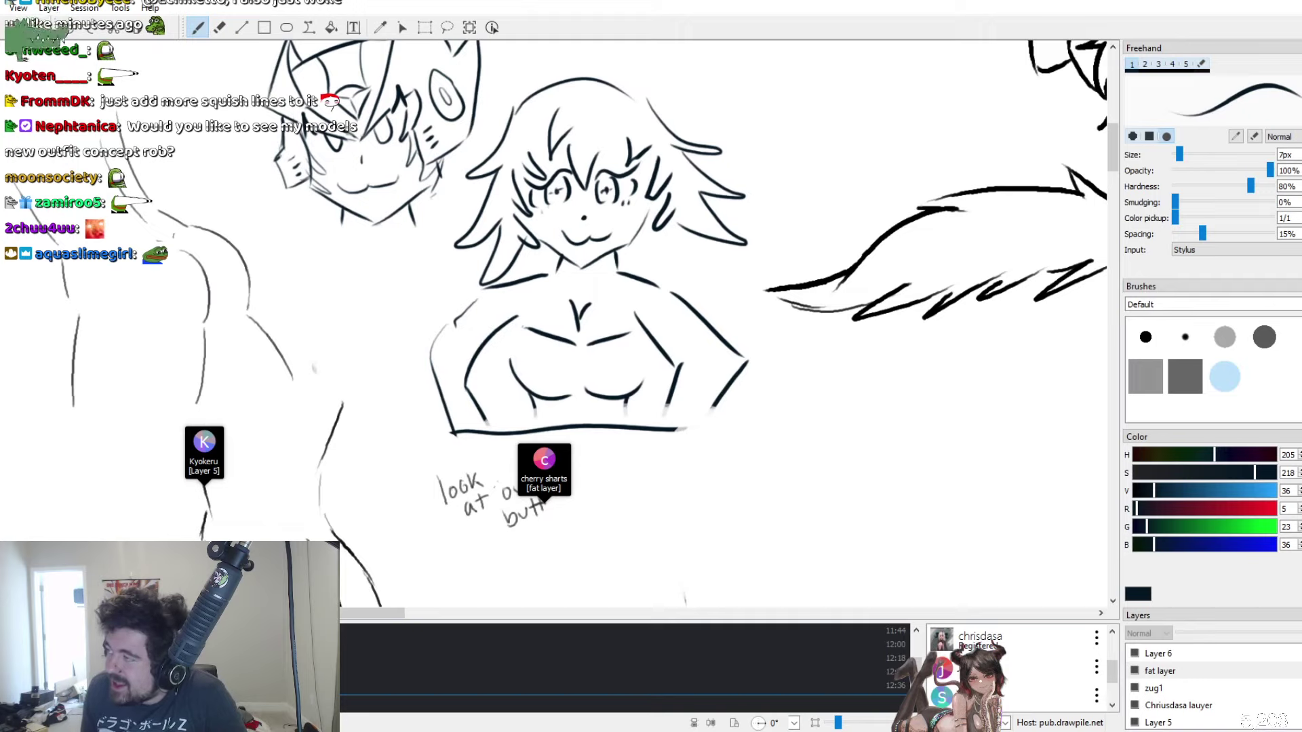
left_click_drag(809, 471, 814, 481)
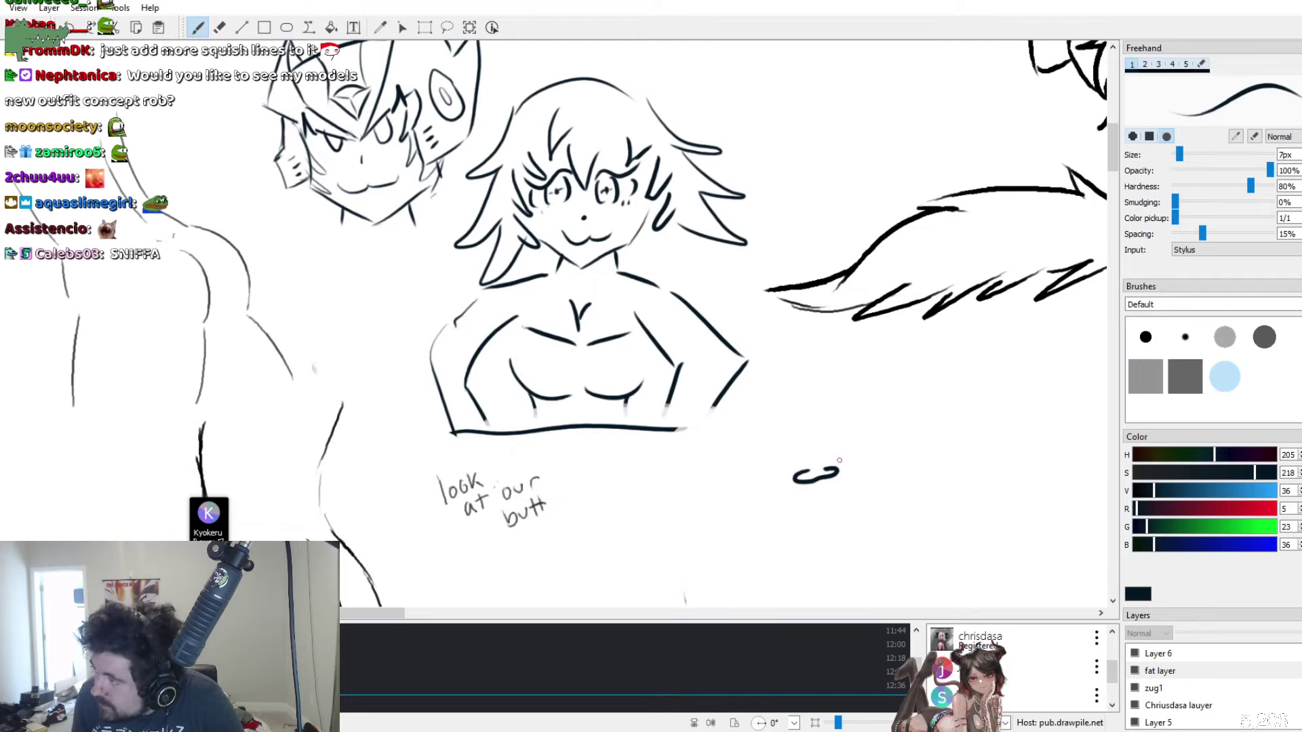
mouse_move(800, 475)
left_mouse_down()
mouse_move(804, 351)
mouse_move(828, 351)
mouse_move(840, 450)
left_mouse_up()
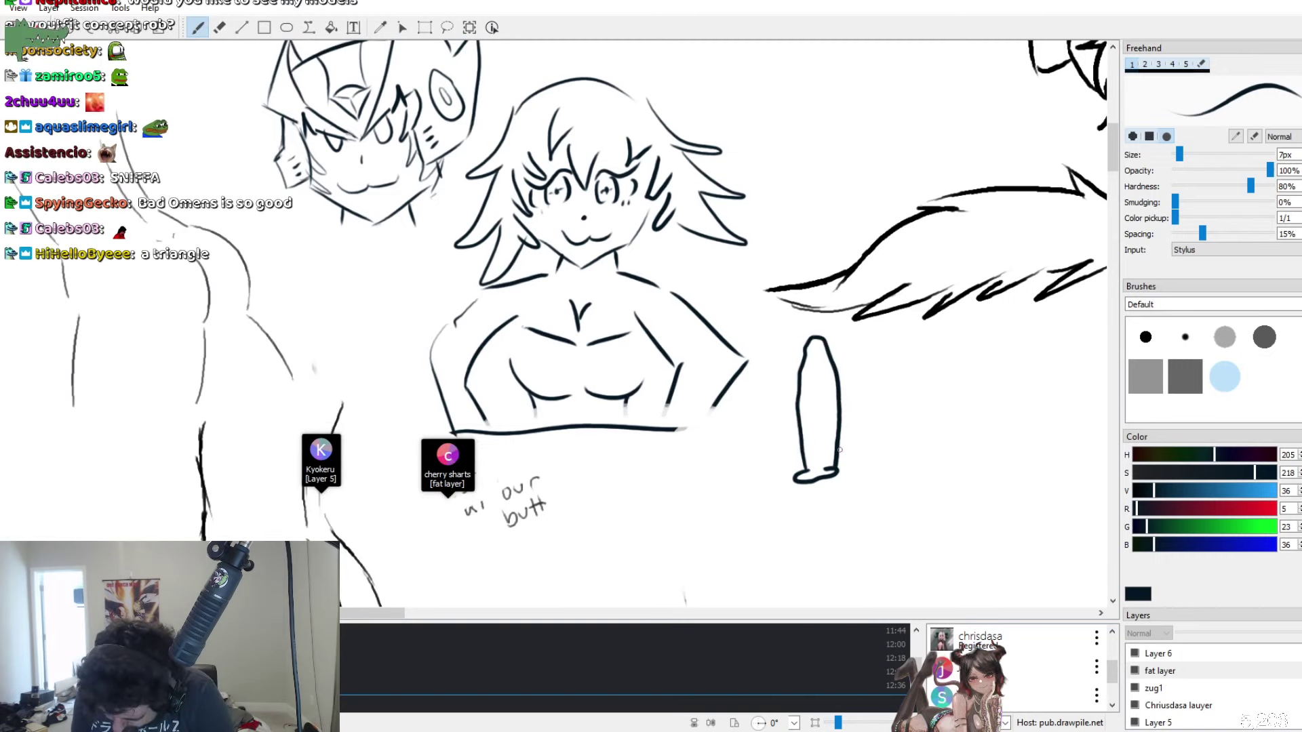
key("ctrl+z")
scroll(474, 474, "down", 3)
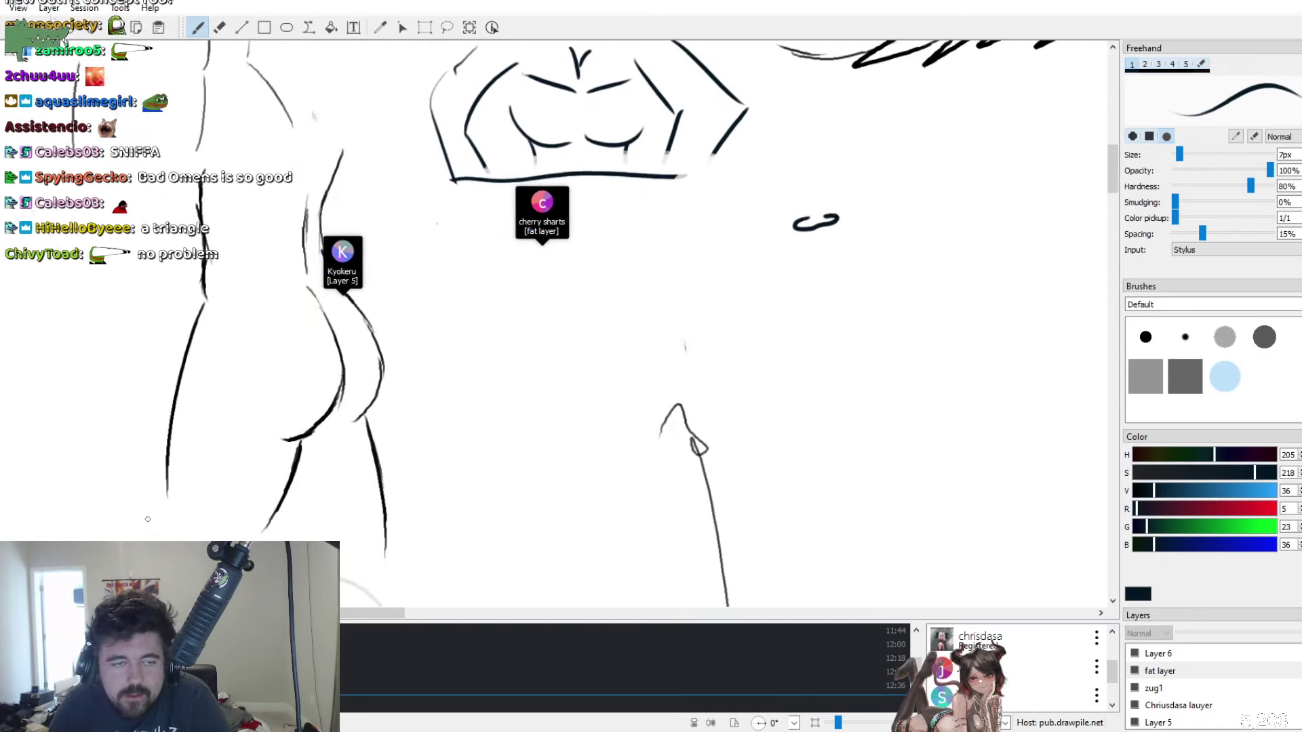
scroll(117, 492, "up", 2)
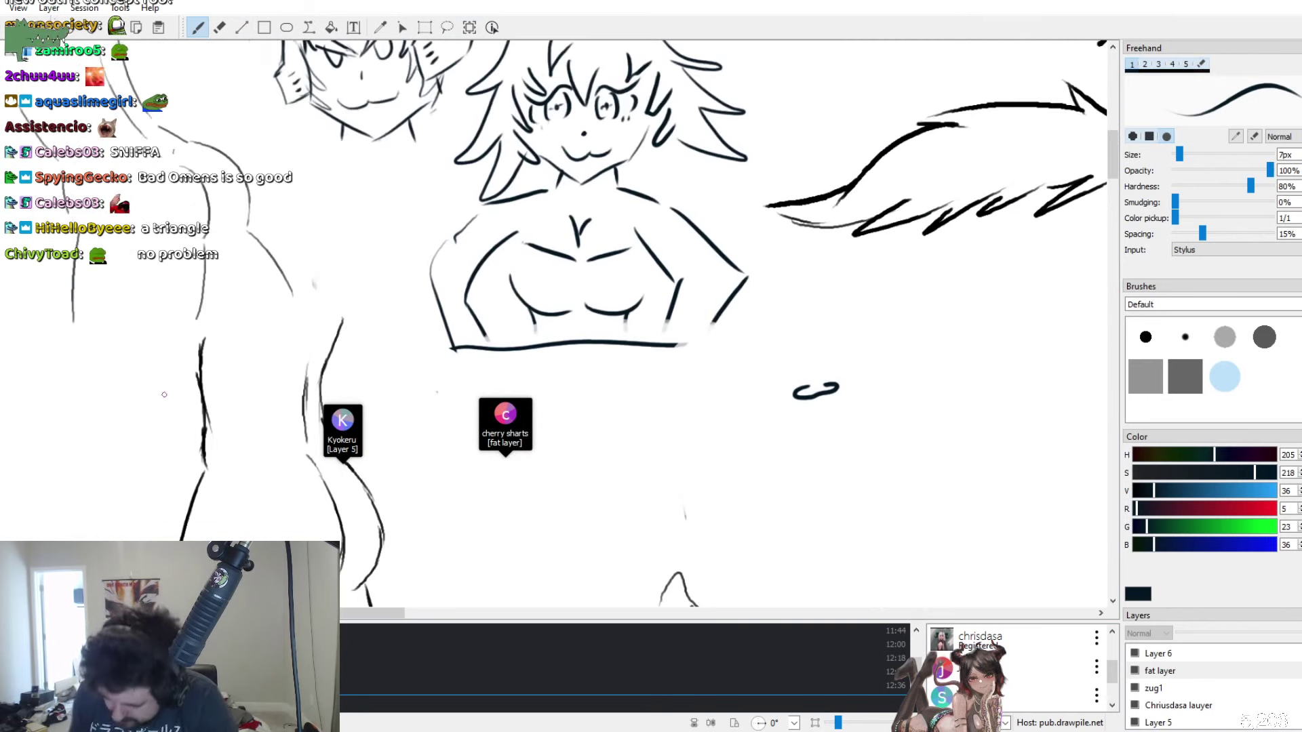
mouse_move(805, 388)
left_mouse_down()
mouse_move(790, 287)
mouse_move(814, 261)
left_mouse_up()
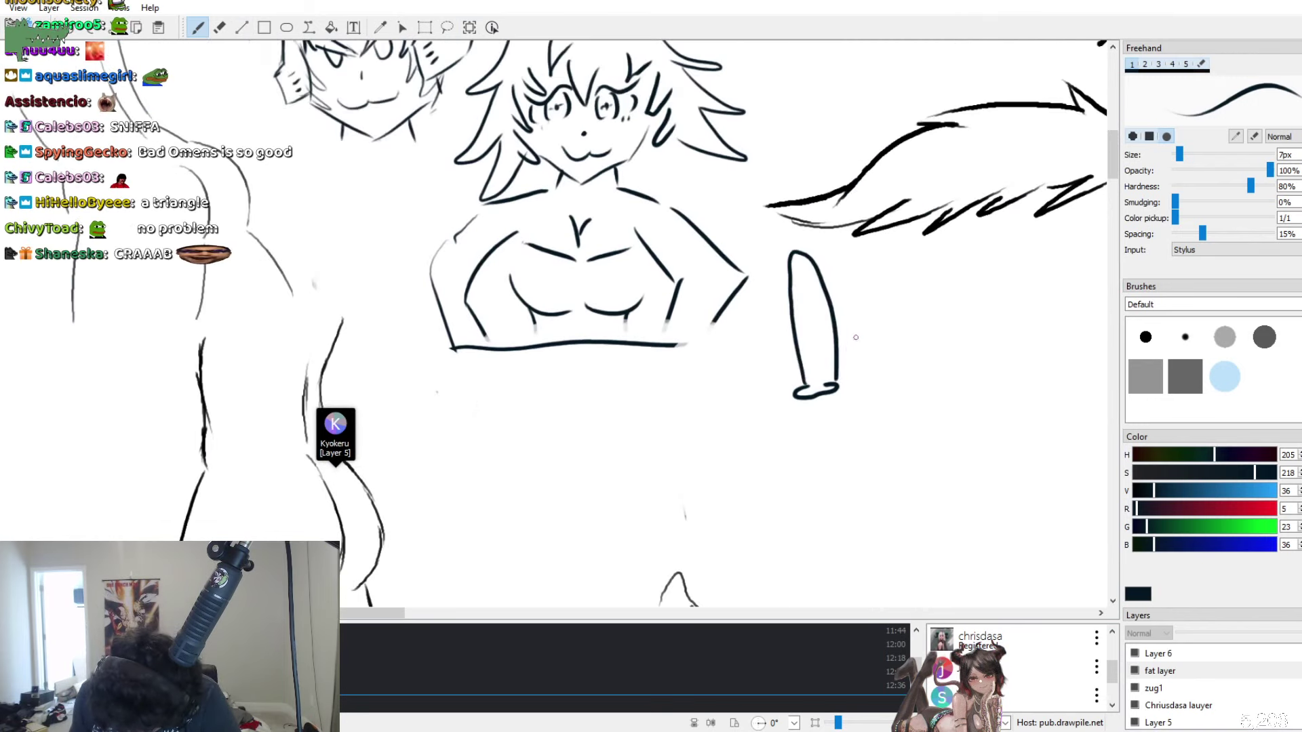
mouse_move(795, 392)
left_mouse_down()
mouse_move(788, 313)
mouse_move(830, 365)
left_mouse_up()
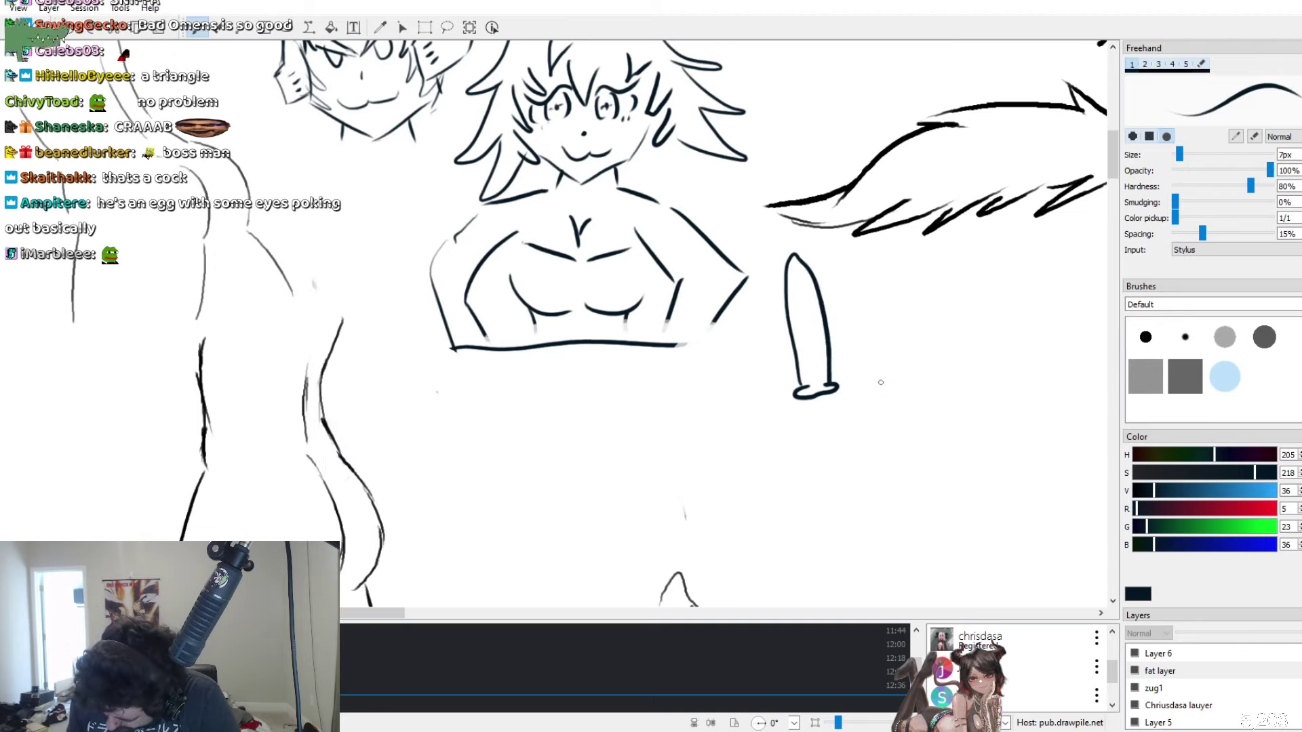
Draw a second tall narrow oval on a small curved base beside the first, with the 7 px brush
mouse_move(879, 378)
left_mouse_down()
mouse_move(866, 383)
mouse_move(906, 386)
mouse_move(898, 363)
mouse_move(868, 391)
mouse_move(900, 383)
mouse_move(856, 263)
left_mouse_up()
key("ctrl+z")
key("ctrl+z")
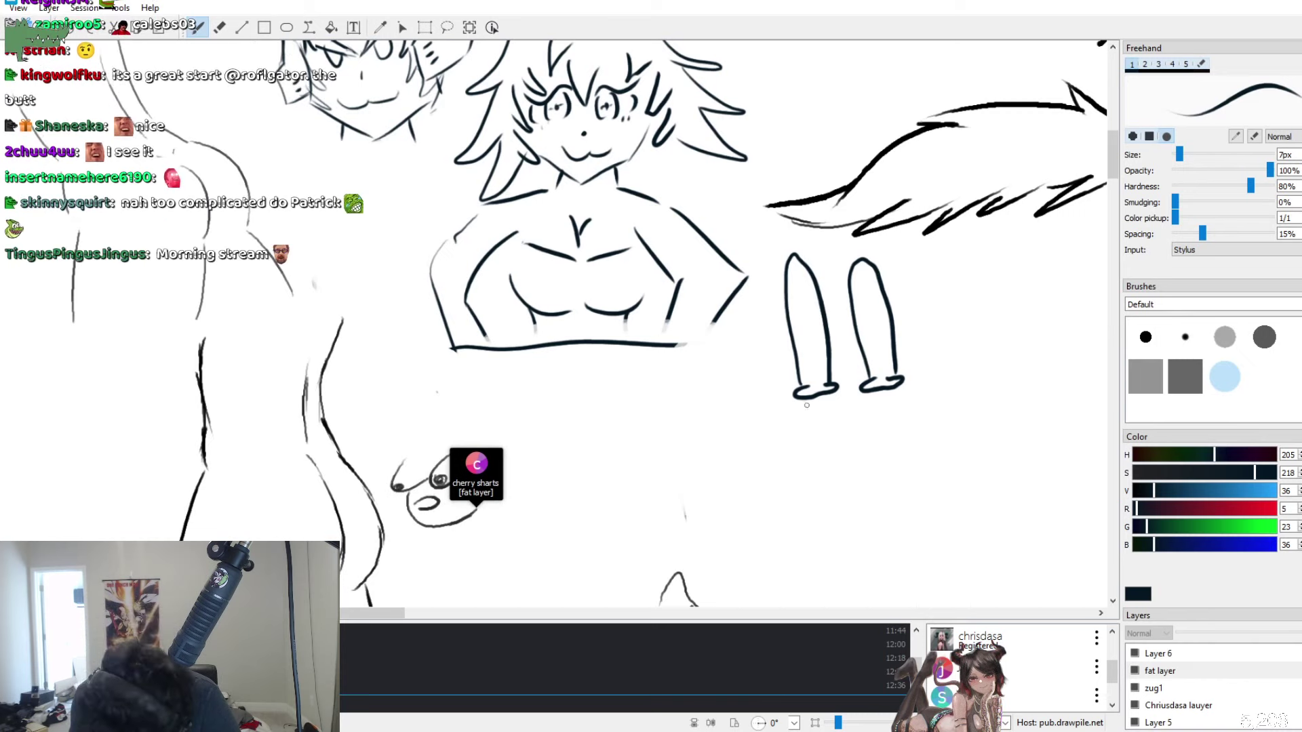
Draw stalk lines with small dark pupils beneath both ovals and add three looped lashes on top of each
left_click_drag(807, 405, 816, 473)
left_click_drag(829, 392, 836, 474)
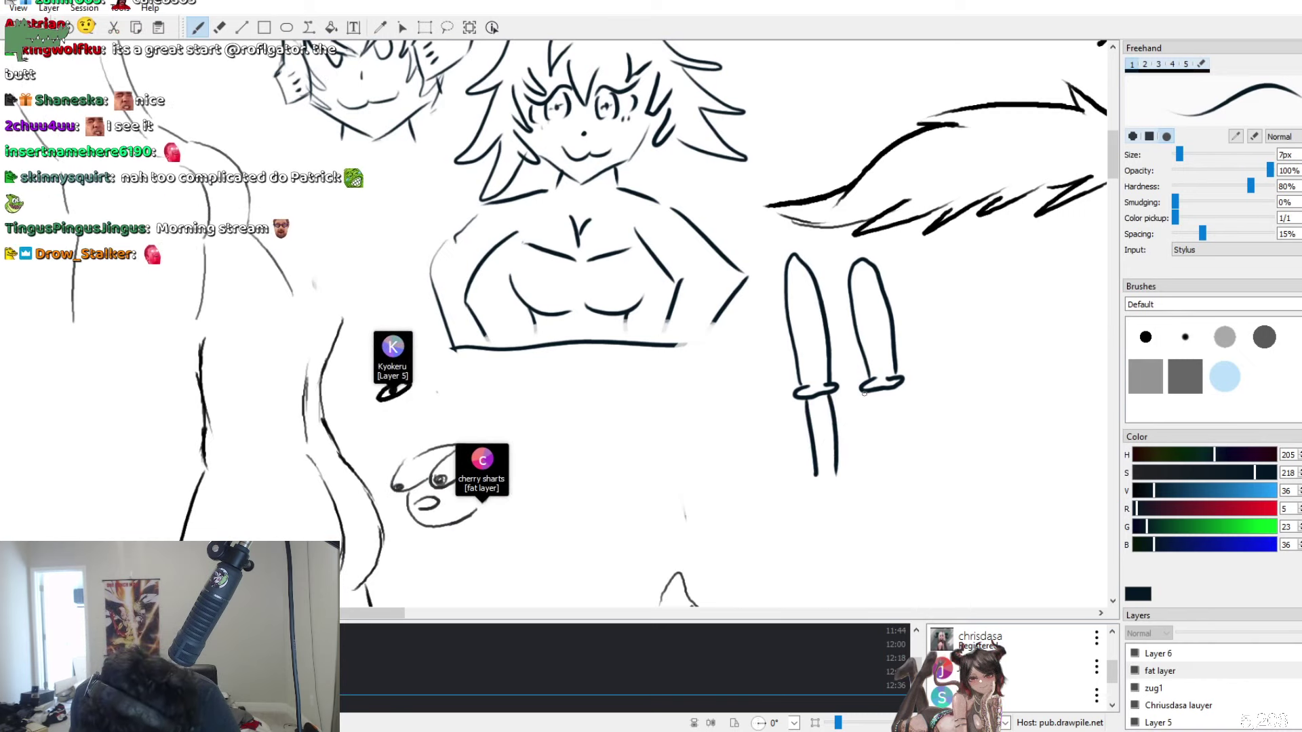
left_click_drag(896, 391, 902, 460)
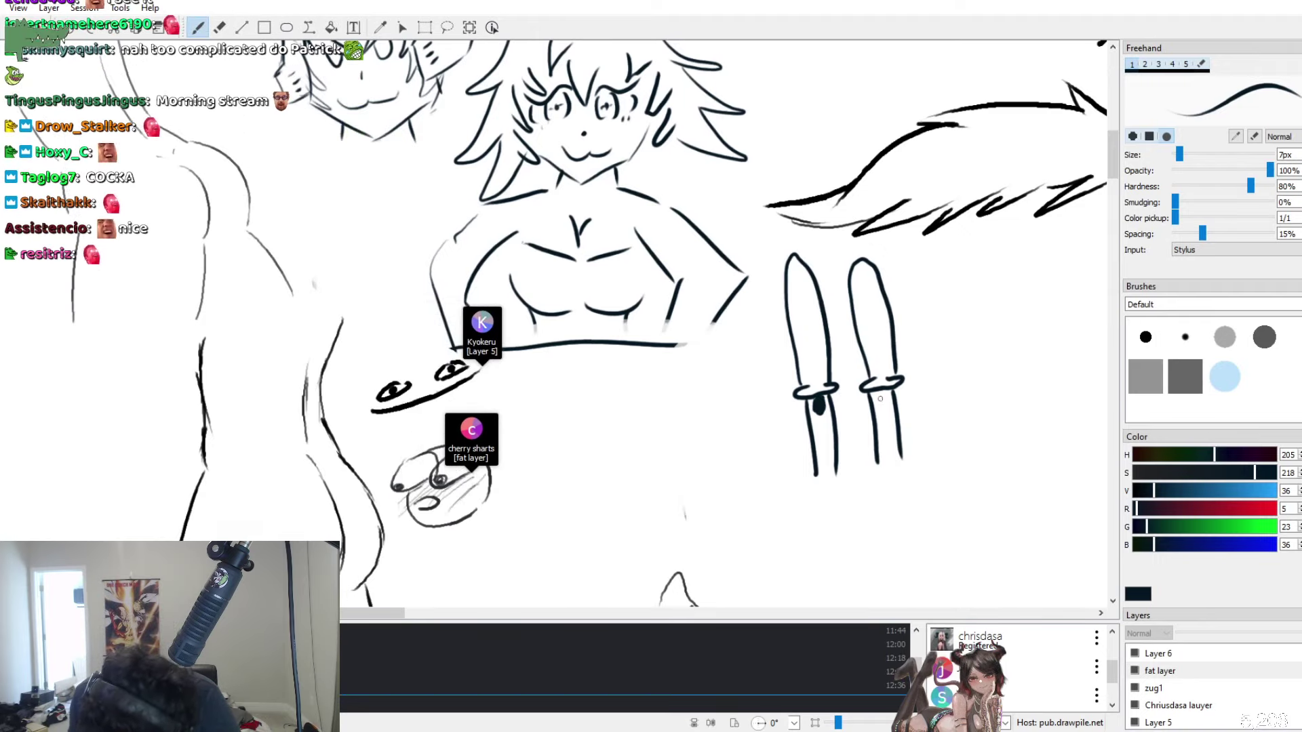
left_click_drag(880, 398, 884, 397)
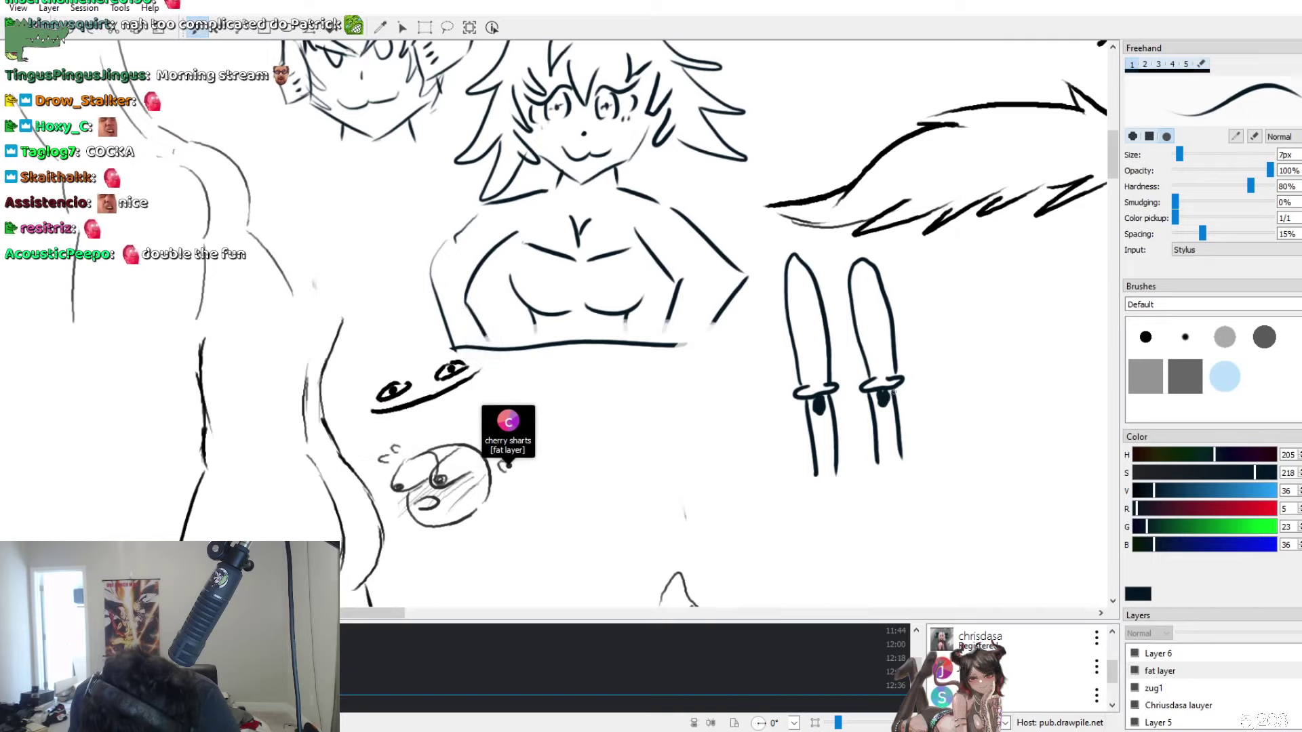
mouse_move(785, 261)
left_mouse_down()
mouse_move(776, 239)
mouse_move(808, 264)
mouse_move(893, 250)
left_mouse_up()
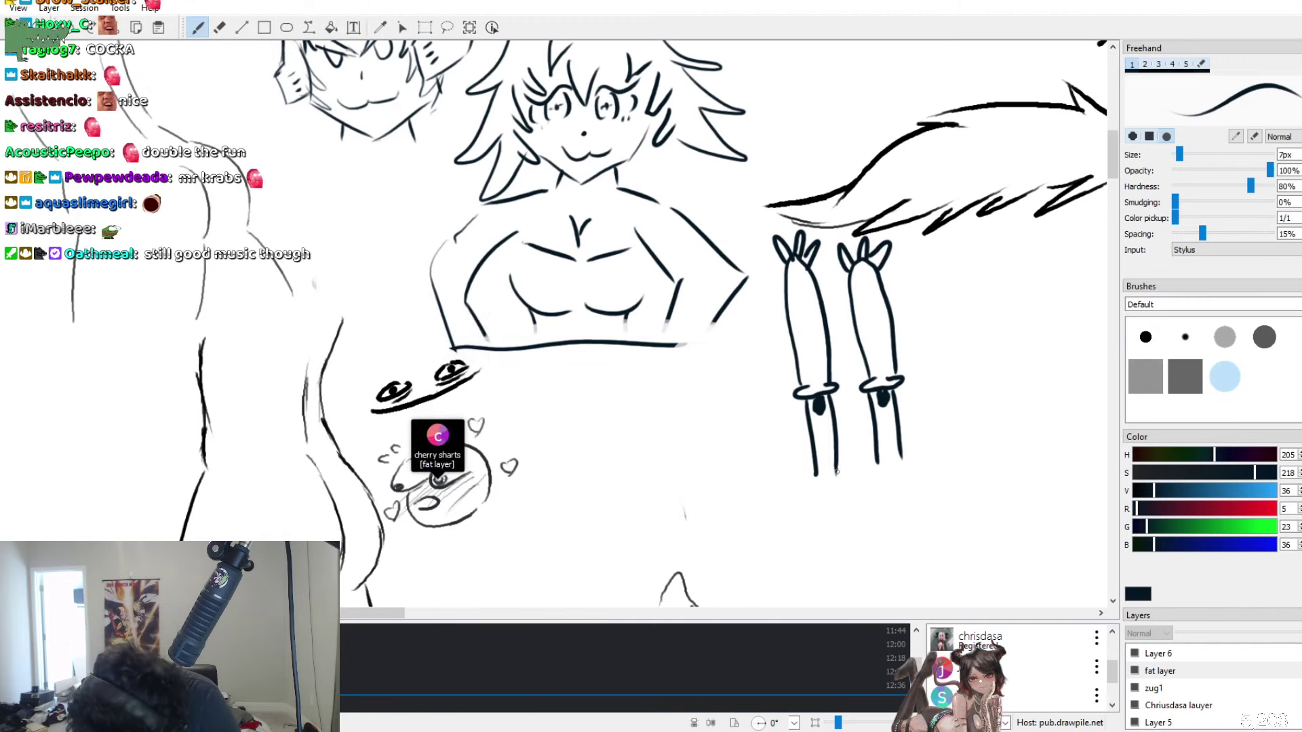
Join the two stalks with a short curved line and trim the overhanging end of the first stalk with the 84 px eraser
left_click_drag(839, 483, 875, 467)
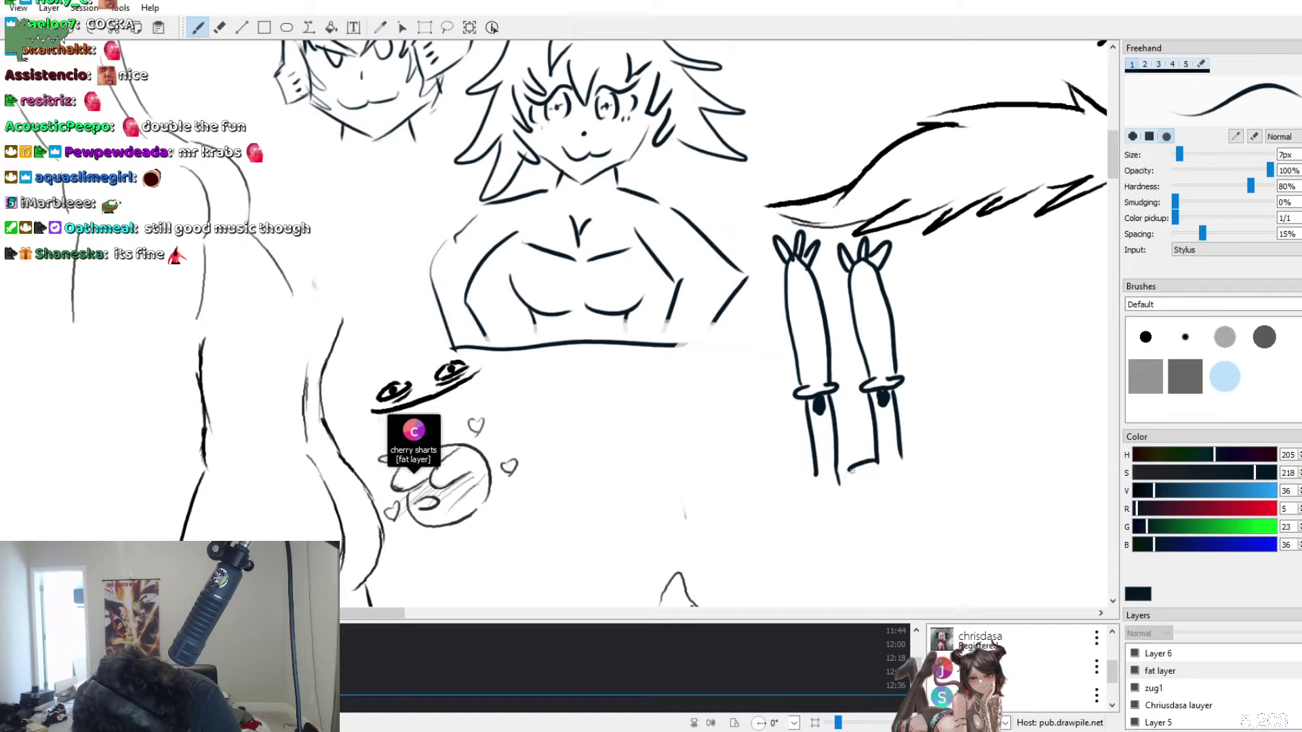
key("ctrl+z")
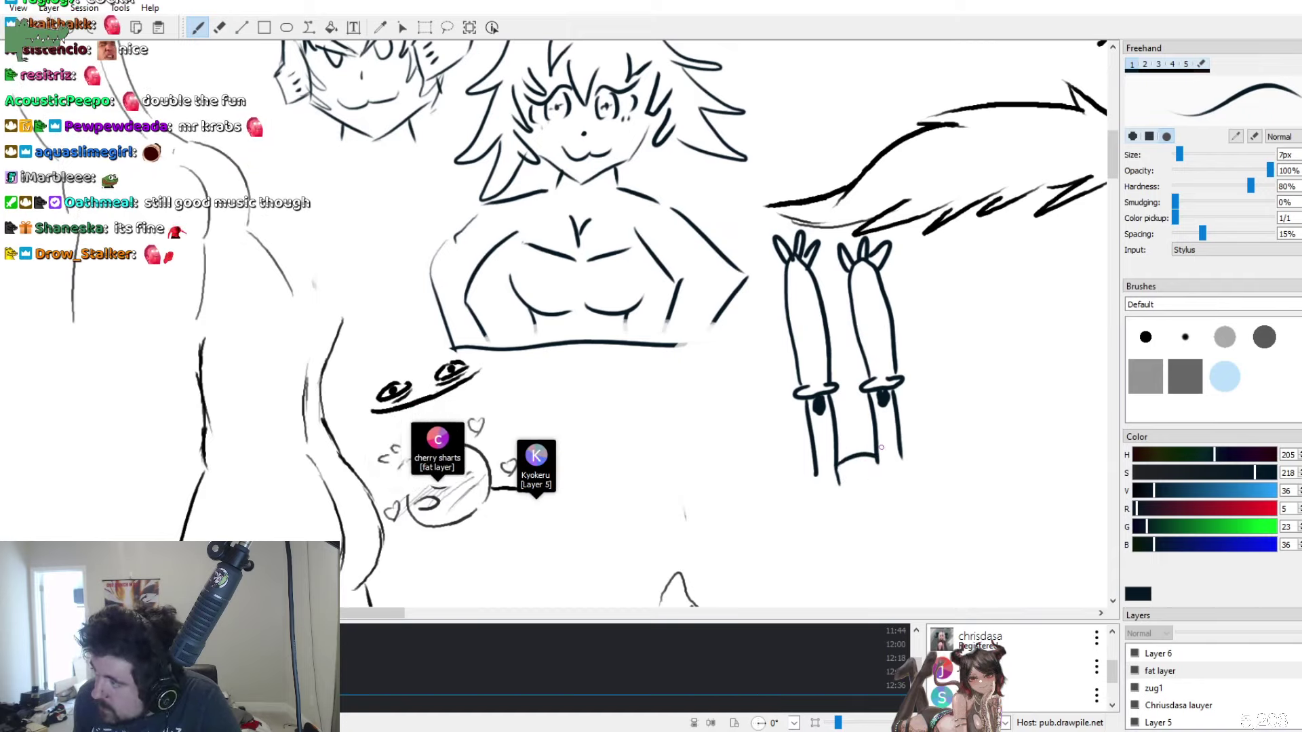
key("e")
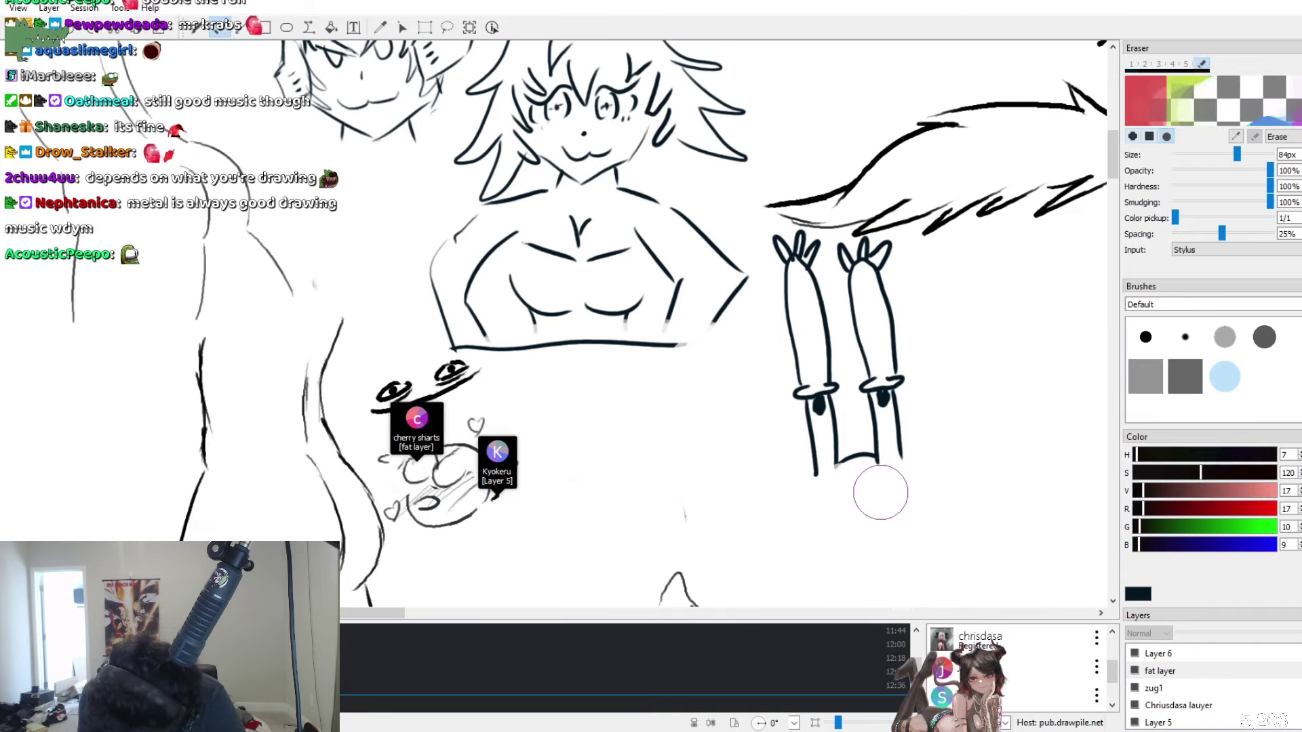
Draw a small jagged zigzag below the first stalk with the 7 px brush
key("b")
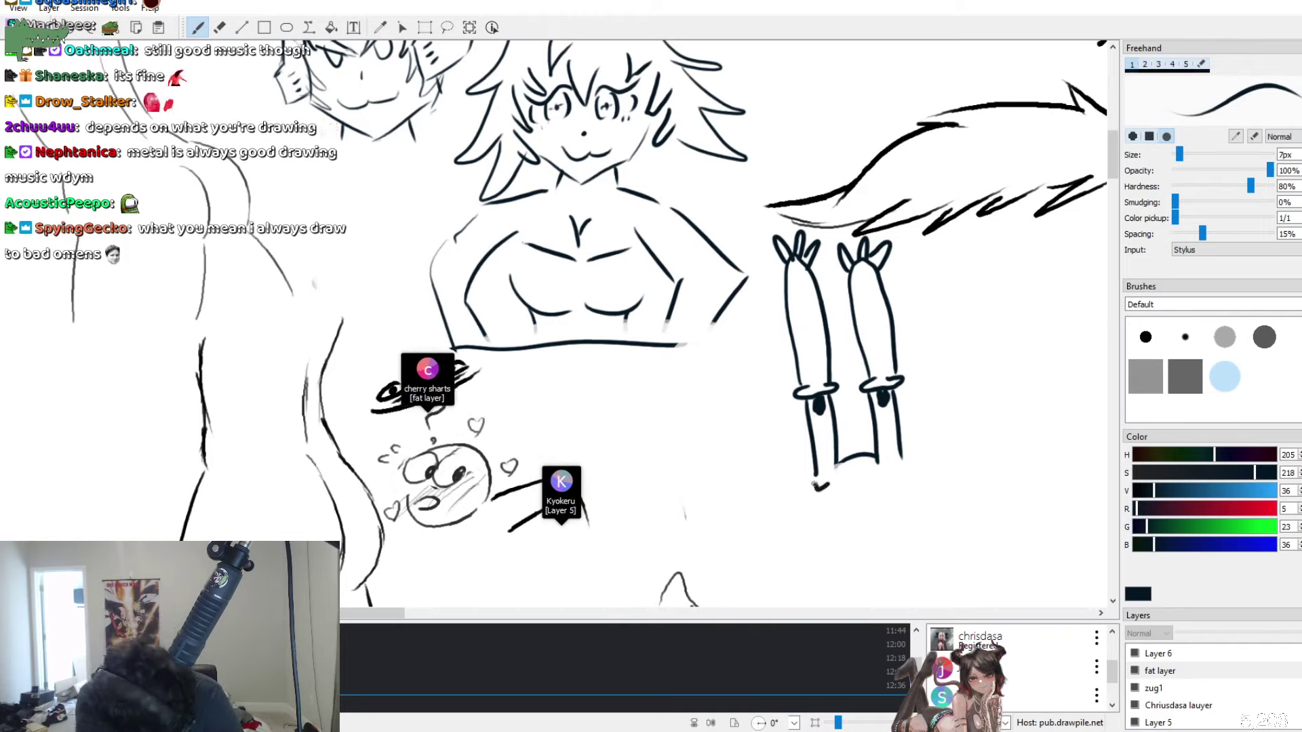
left_click_drag(815, 484, 768, 489)
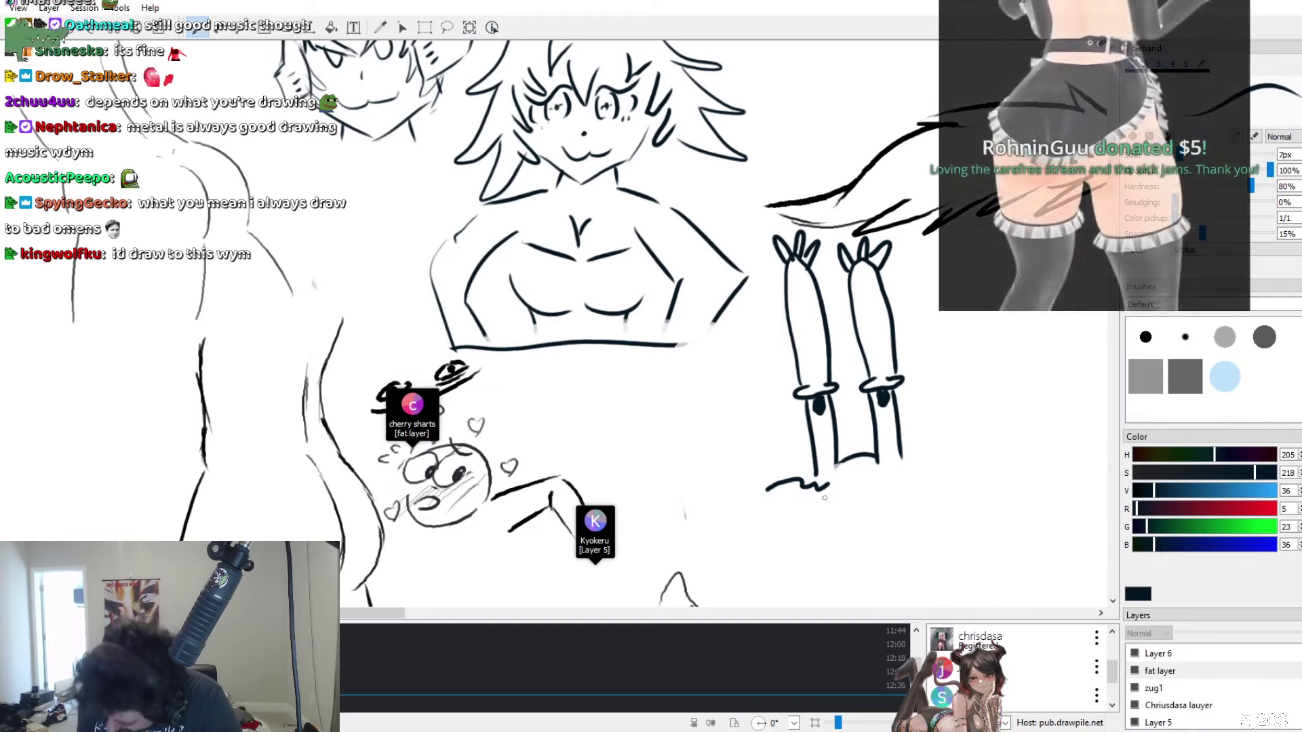
key("ctrl+z")
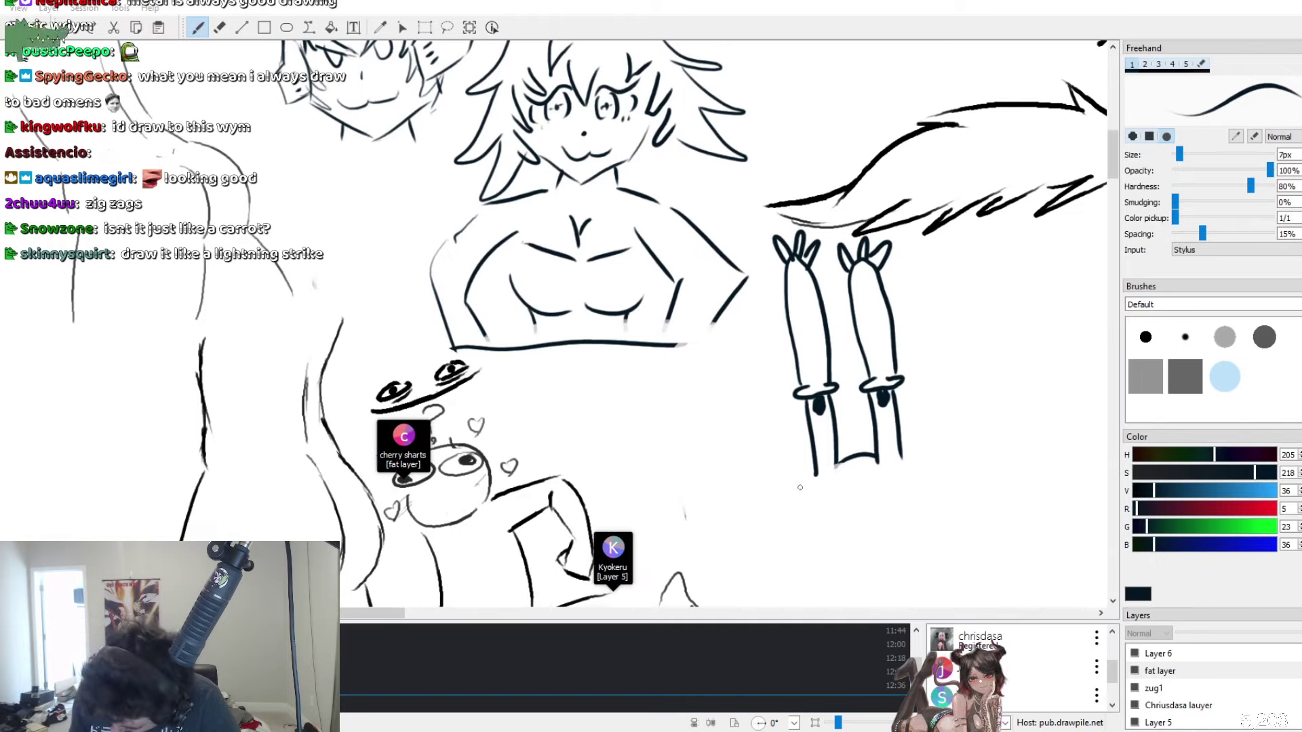
mouse_move(803, 491)
left_mouse_down()
mouse_move(785, 478)
mouse_move(795, 497)
left_mouse_up()
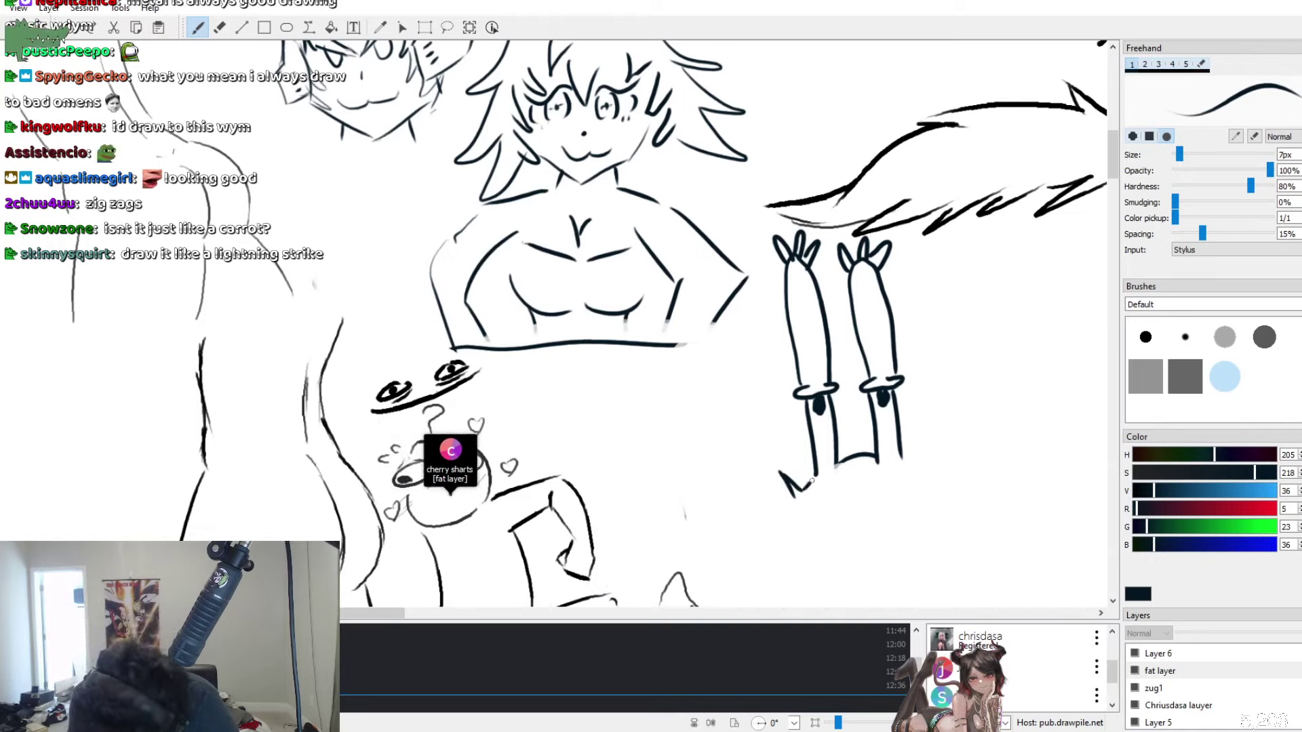
left_click_drag(813, 505, 830, 487)
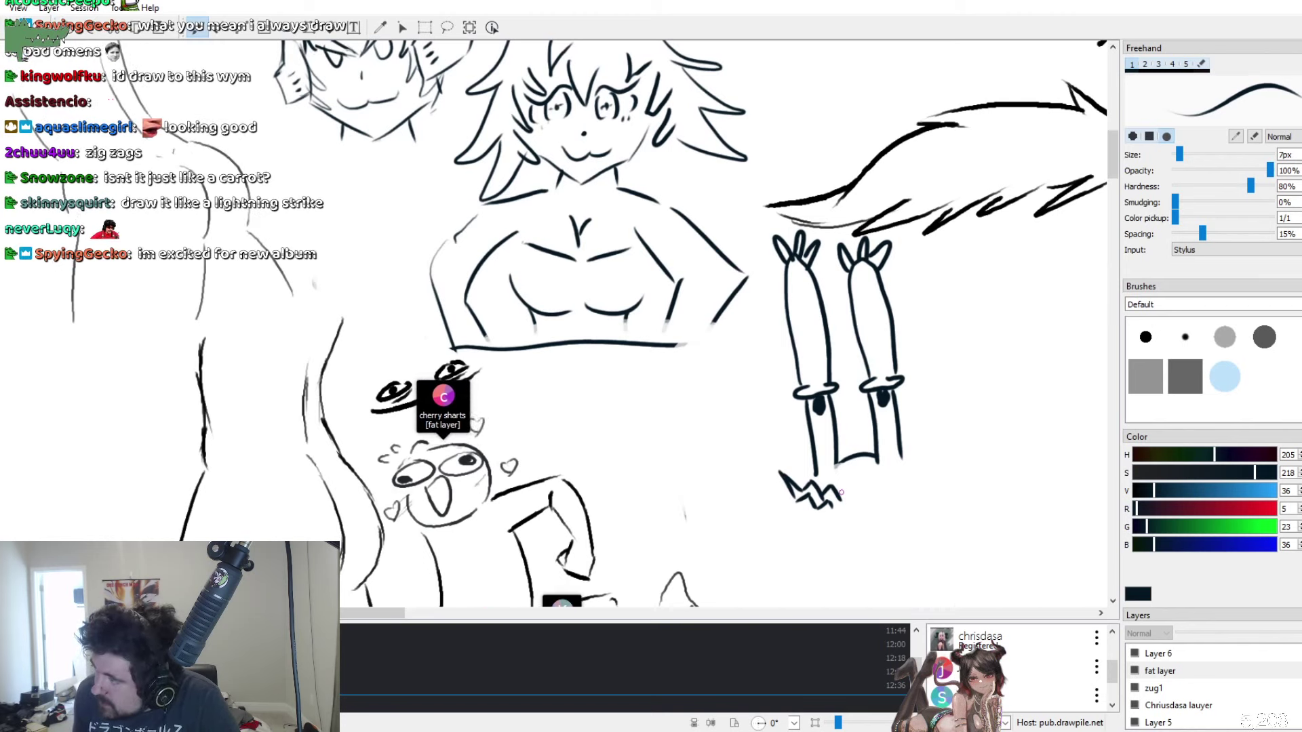
Draw a wide grinning mouth below the stalks, with a curved centre line crossed by short tooth marks
mouse_move(813, 532)
left_mouse_down()
mouse_move(914, 513)
mouse_move(1002, 460)
mouse_move(1007, 487)
left_mouse_up()
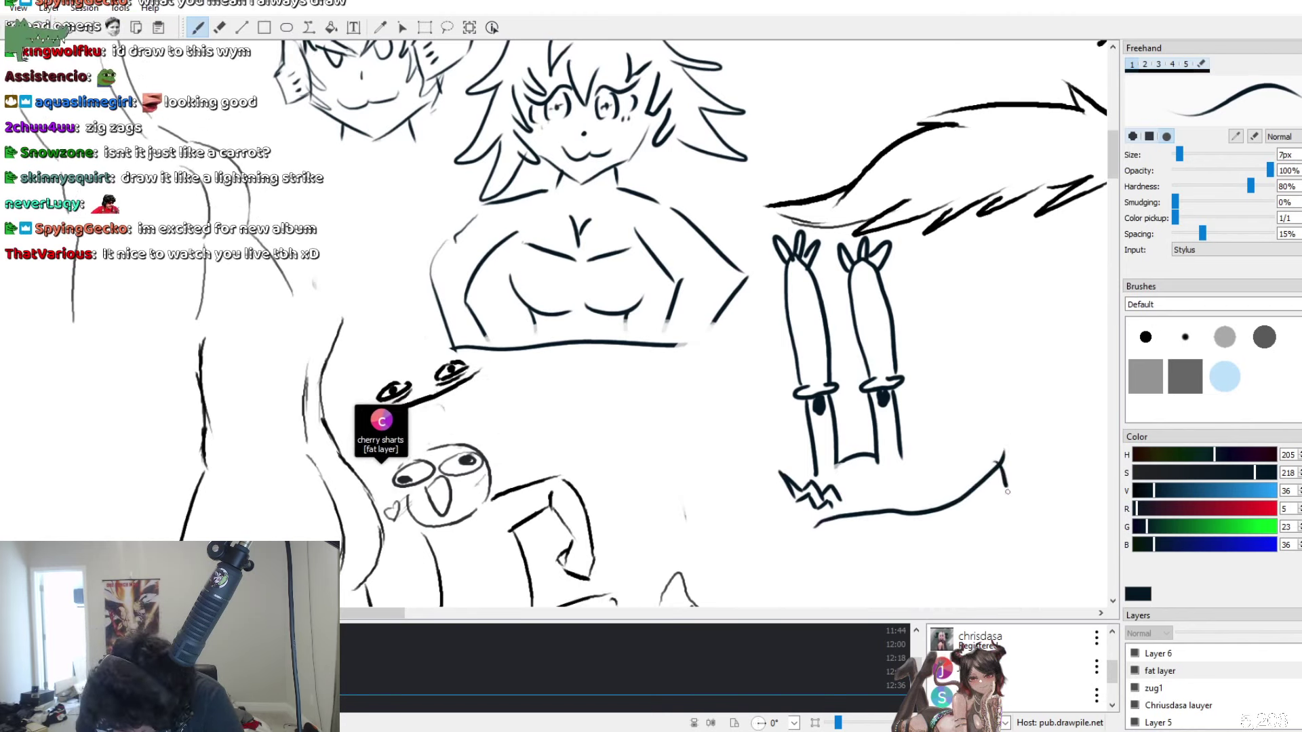
key("ctrl+z")
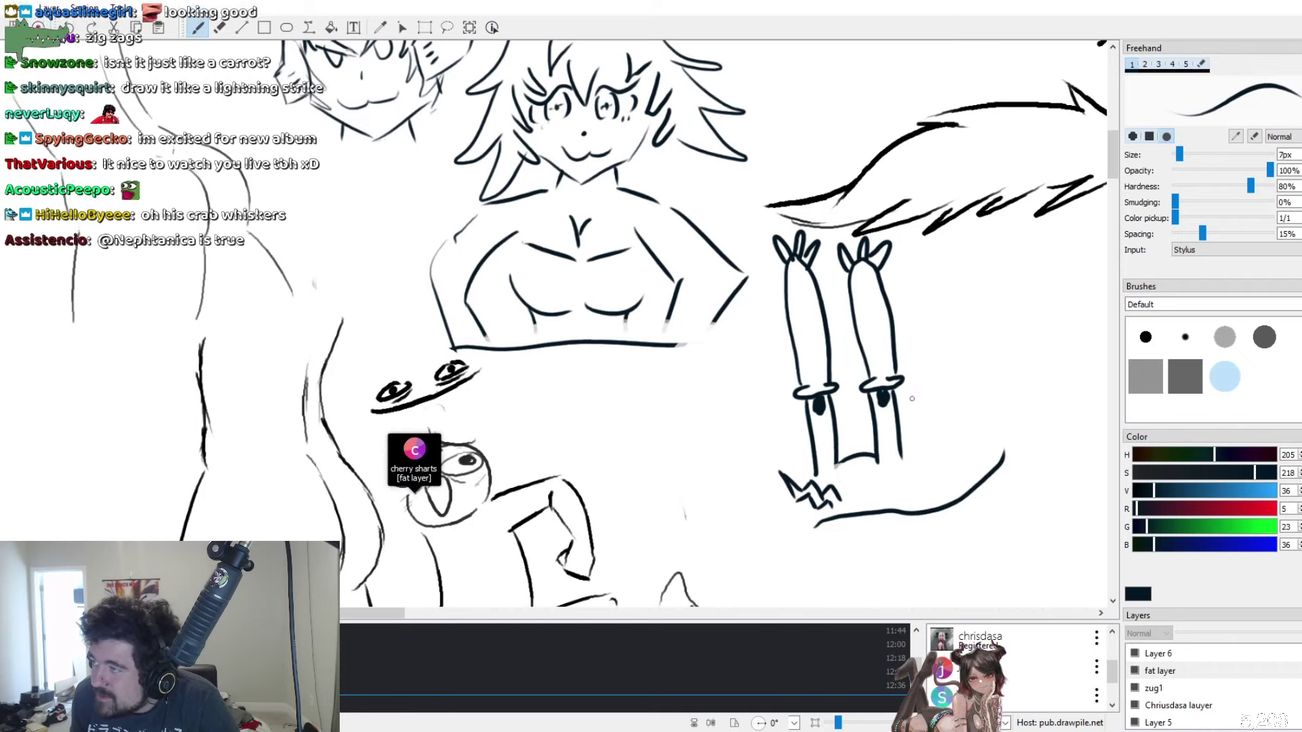
mouse_move(1004, 452)
left_mouse_down()
mouse_move(1005, 528)
mouse_move(925, 565)
left_mouse_up()
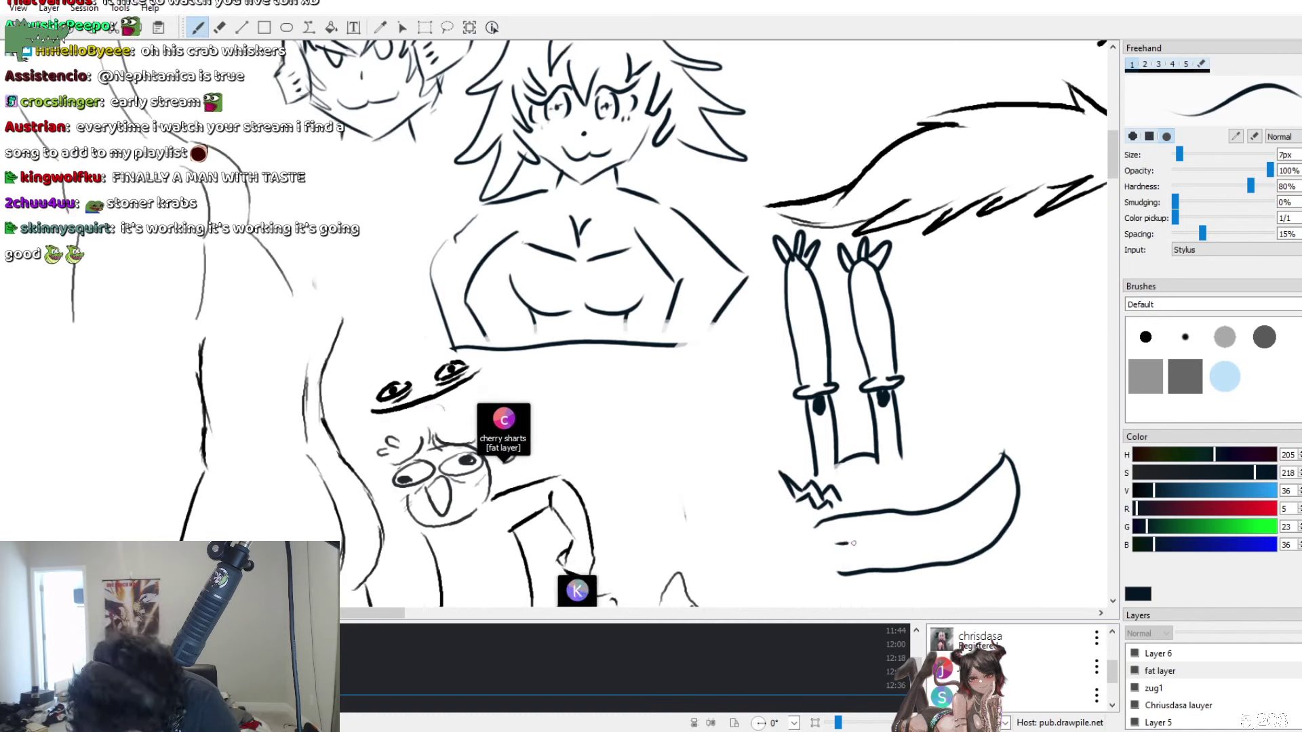
left_click_drag(854, 543, 943, 526)
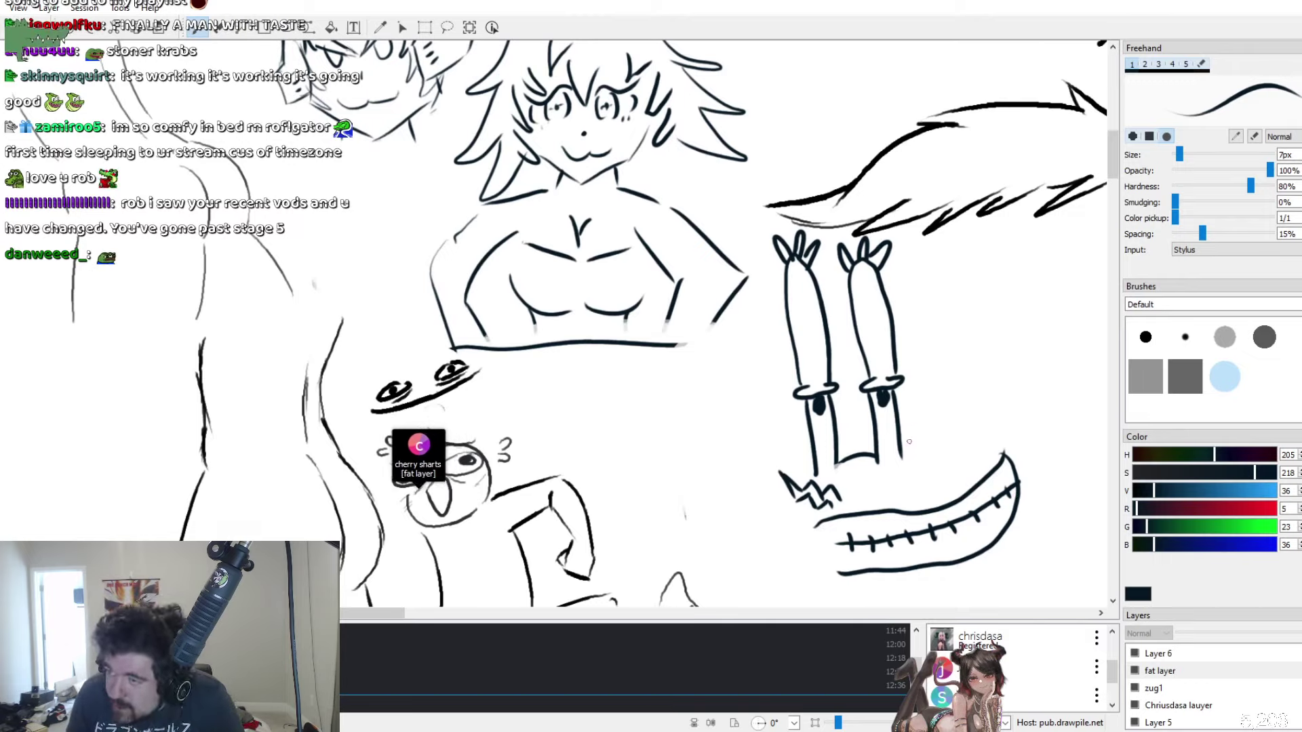
Draw the face outline from the second stalk around the mouth's raised corner, start the opposite cheek, and close the mouth's open end
mouse_move(906, 453)
left_mouse_down()
mouse_move(933, 483)
mouse_move(1019, 448)
mouse_move(1022, 504)
left_mouse_up()
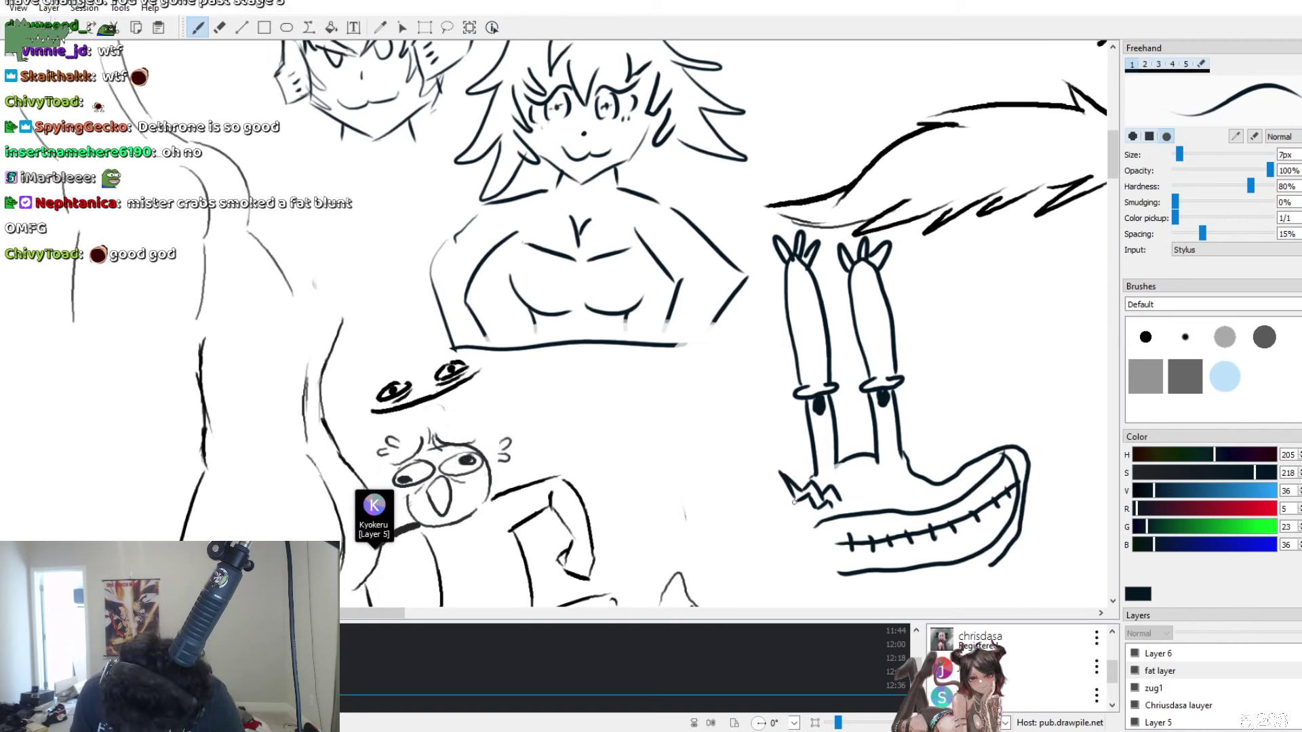
left_click_drag(797, 500, 783, 519)
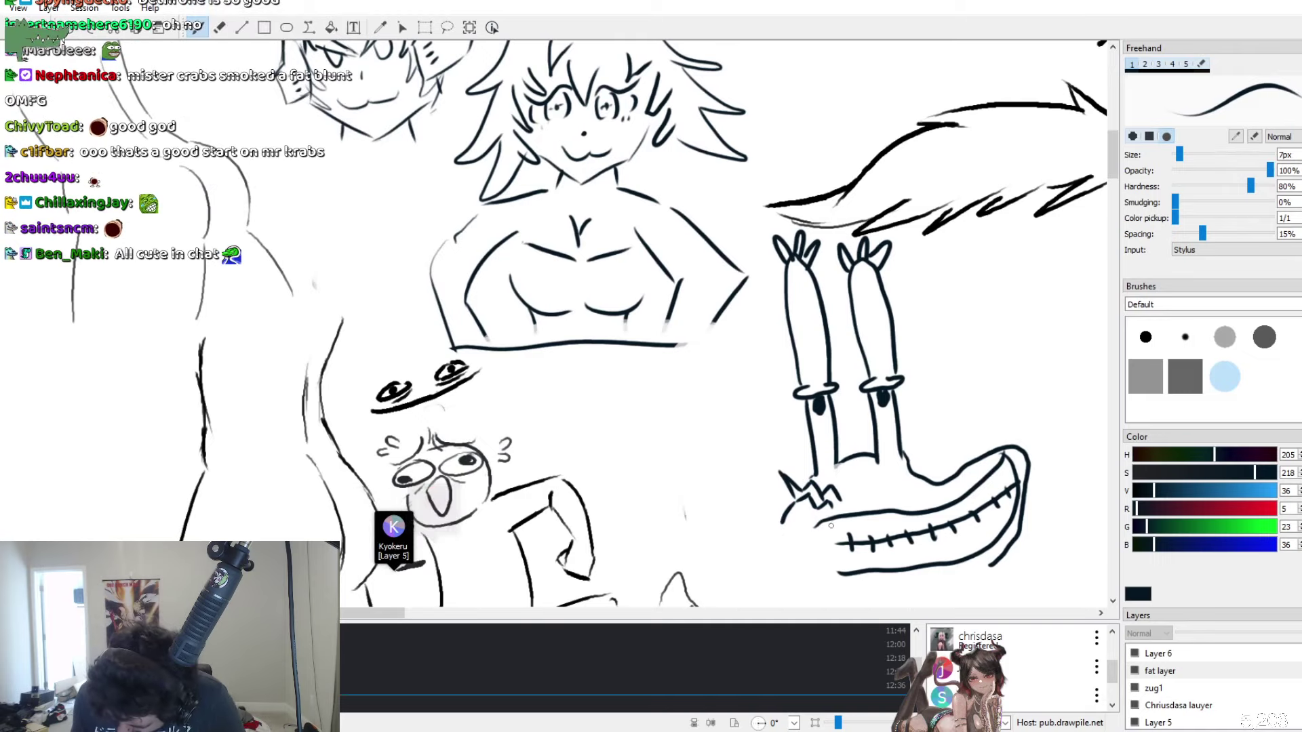
mouse_move(818, 523)
left_mouse_down()
mouse_move(828, 571)
mouse_move(850, 572)
mouse_move(804, 549)
mouse_move(834, 551)
left_mouse_up()
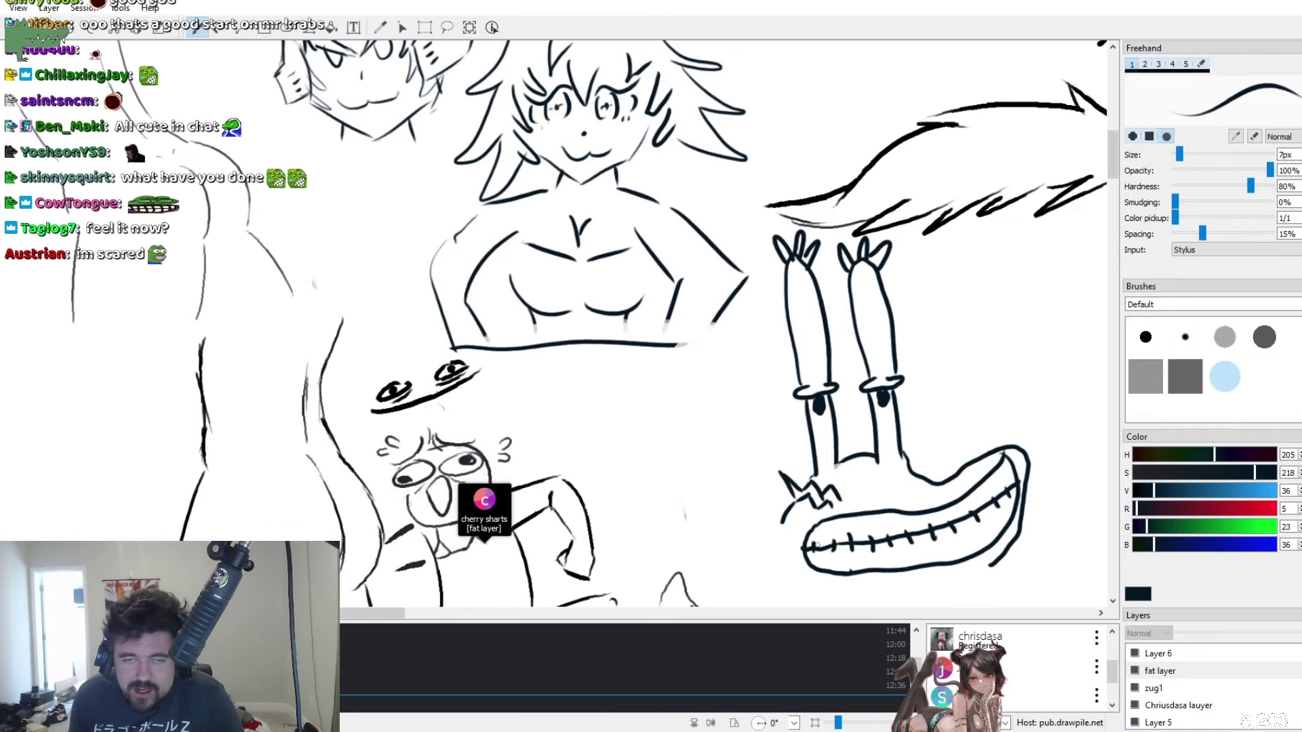
Draw the jaw line beneath the mouth with three pointed collar shapes hanging from it and a jagged tip at its far end
scroll(714, 354, "down", 3, "ctrl")
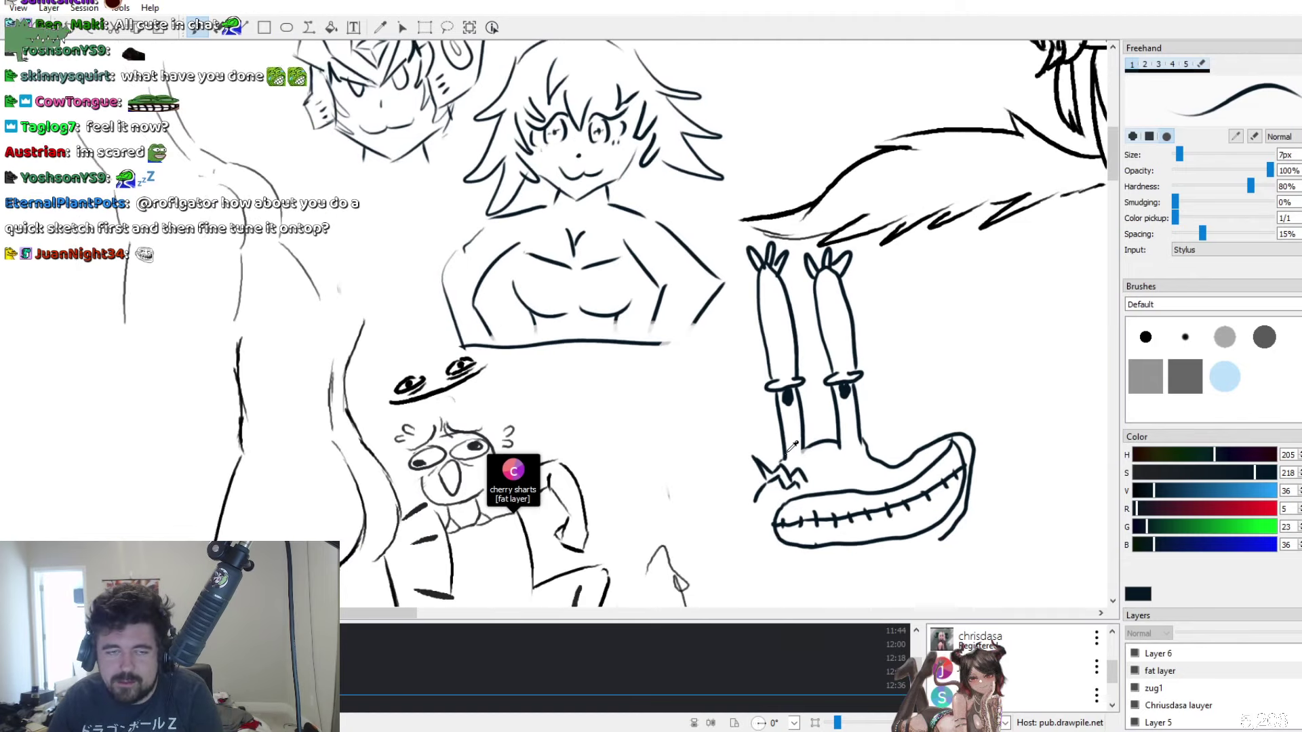
scroll(729, 417, "down", 3)
scroll(744, 481, "up", 1, "ctrl")
scroll(745, 481, "down", 1, "ctrl")
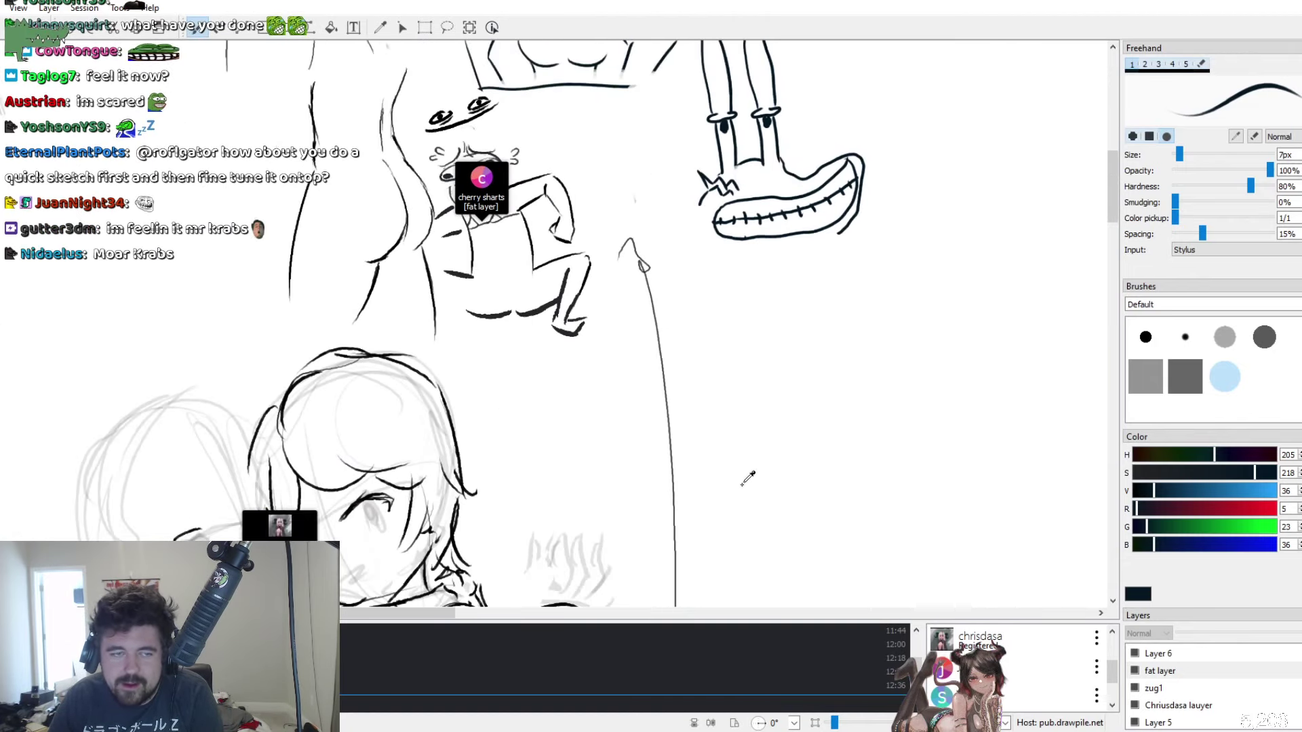
scroll(741, 317, "down", 2)
scroll(741, 317, "up", 4)
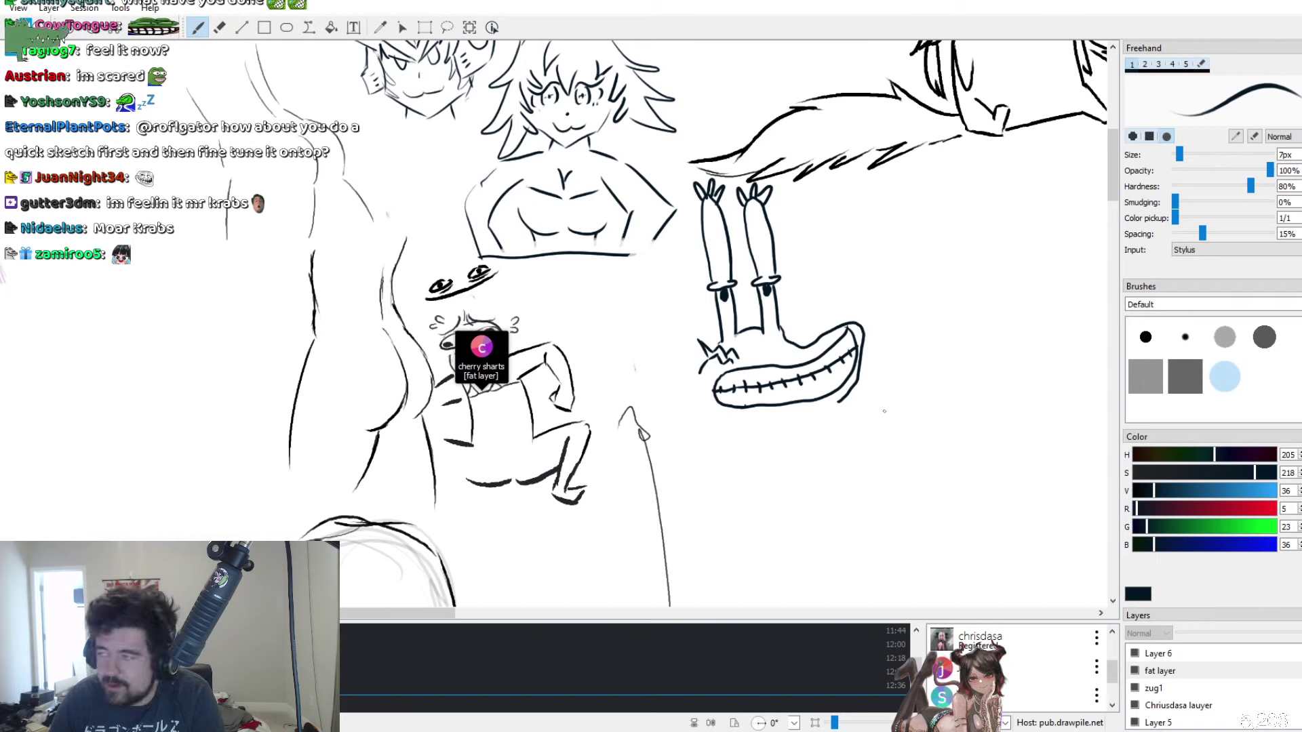
scroll(884, 411, "up", 1)
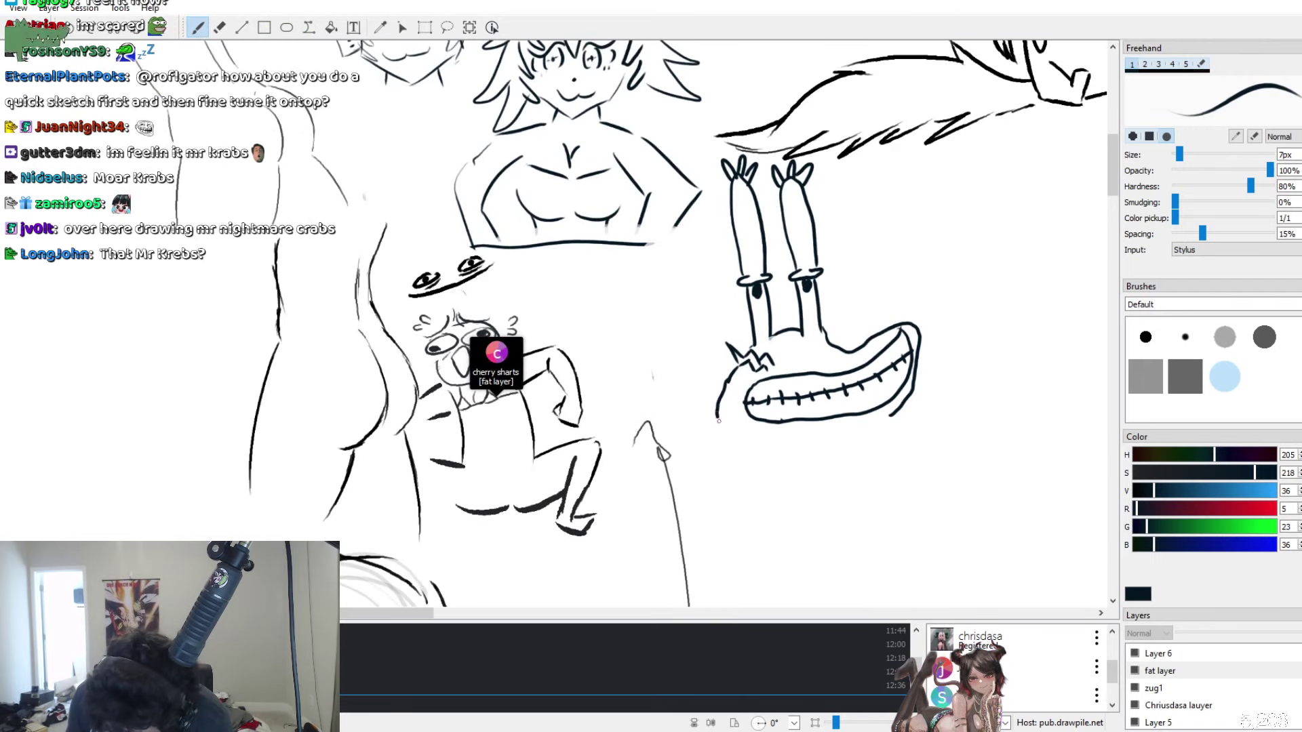
left_click_drag(719, 422, 729, 430)
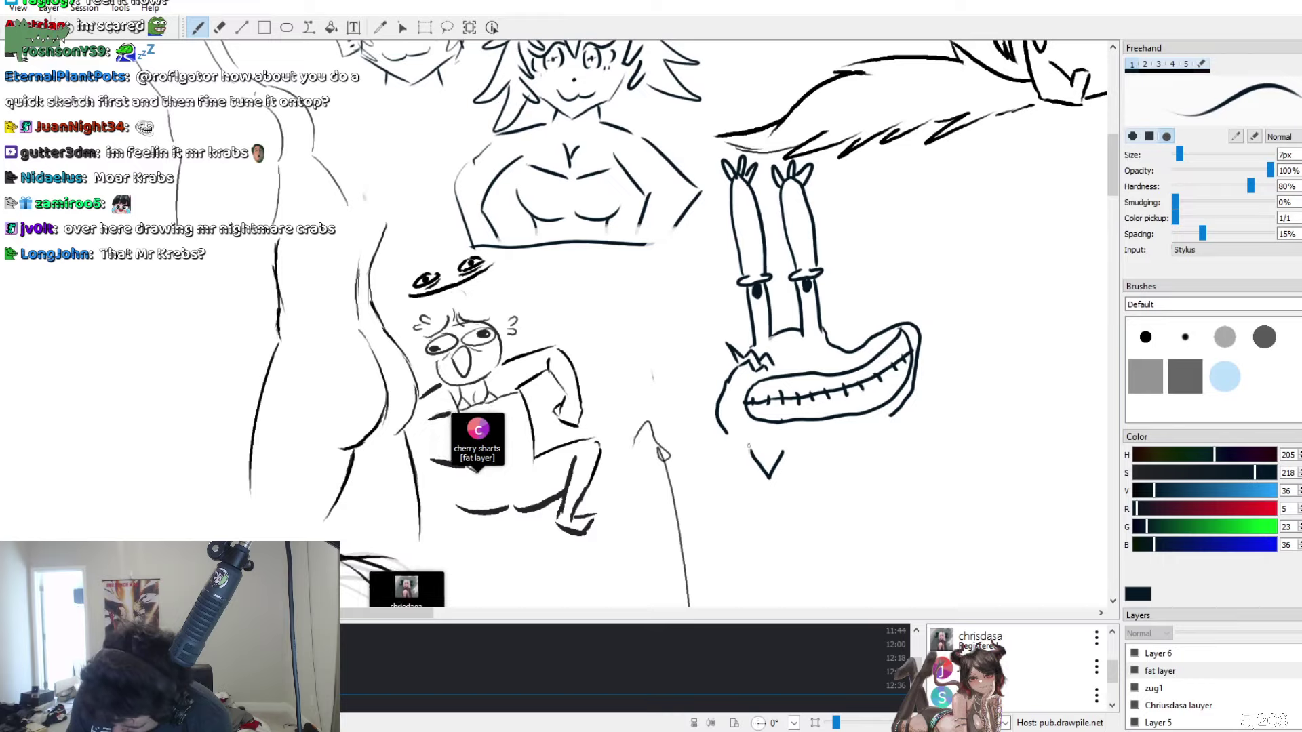
mouse_move(755, 444)
left_mouse_down()
mouse_move(803, 458)
mouse_move(835, 499)
mouse_move(847, 464)
mouse_move(816, 469)
mouse_move(881, 445)
mouse_move(879, 485)
left_mouse_up()
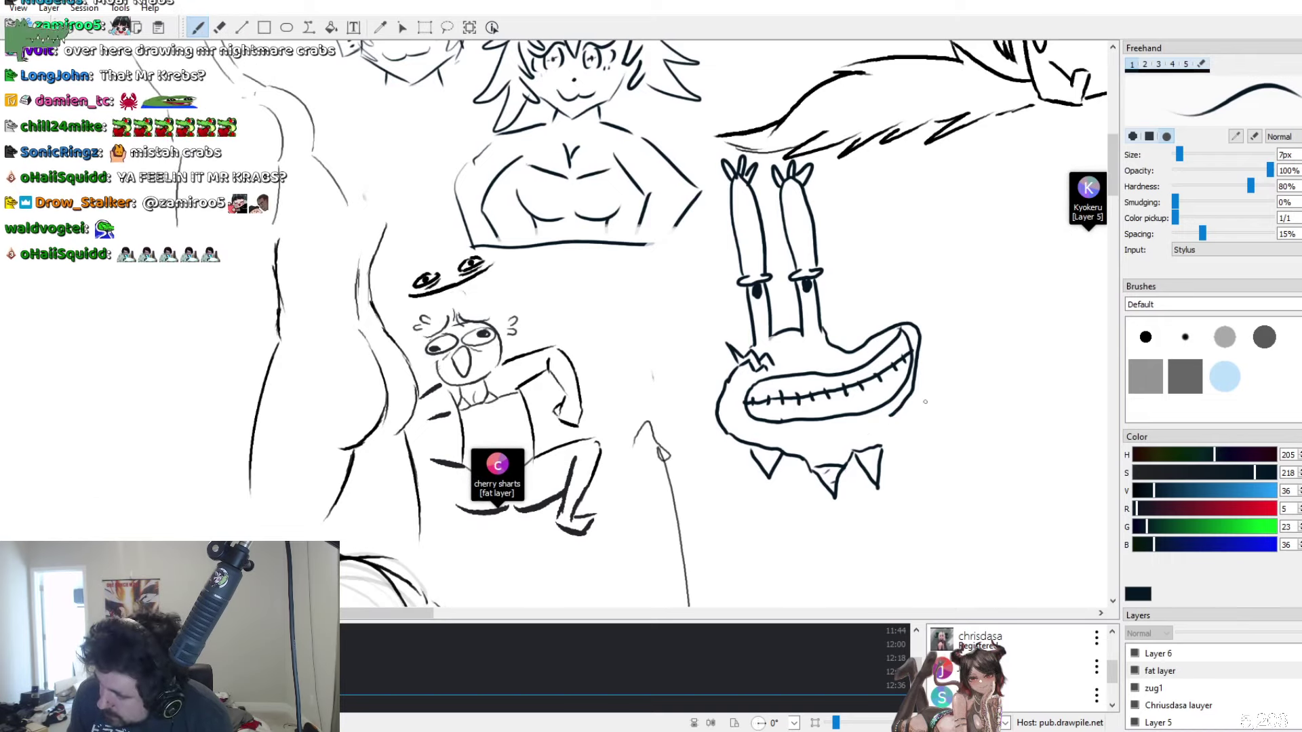
left_click_drag(911, 411, 918, 439)
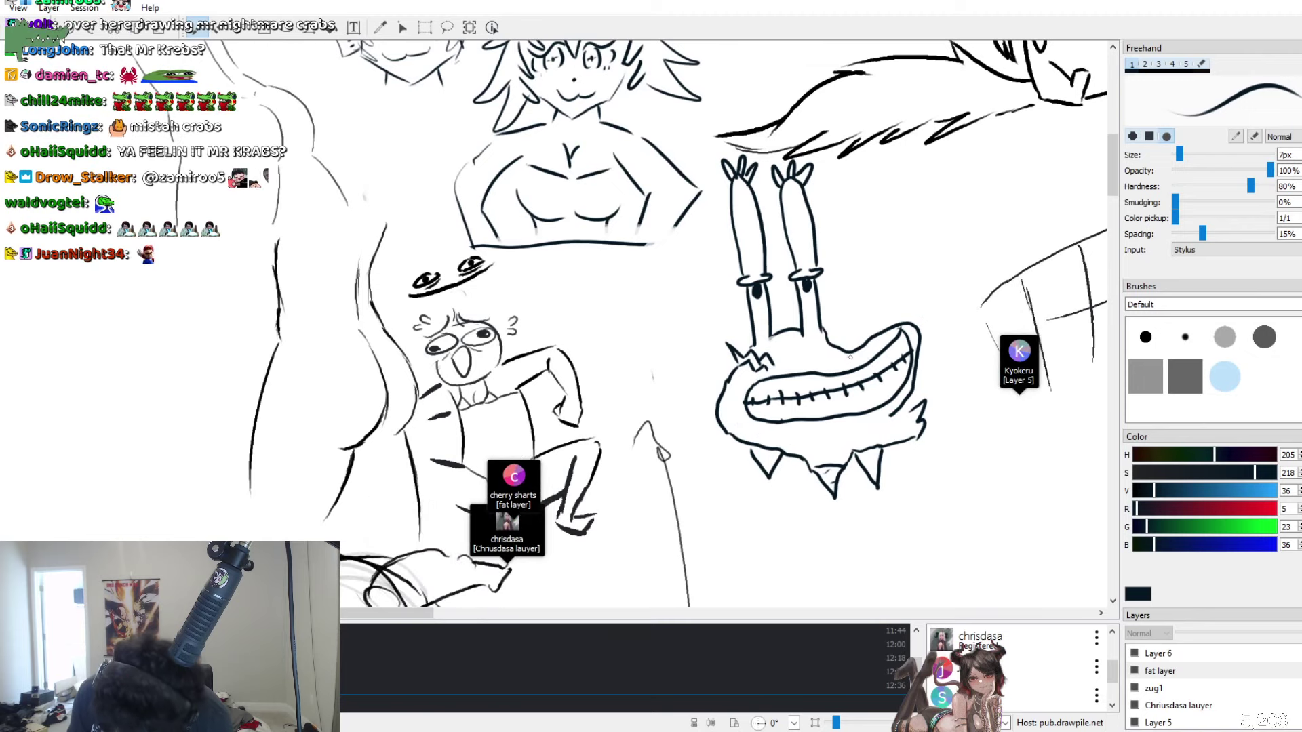
Outline the lips around the mouth and draw the sleeve, bent arm and rounded claw on the jagged-tip side
mouse_move(850, 355)
left_mouse_down()
mouse_move(754, 379)
mouse_move(735, 405)
mouse_move(742, 424)
mouse_move(817, 433)
mouse_move(894, 410)
left_mouse_up()
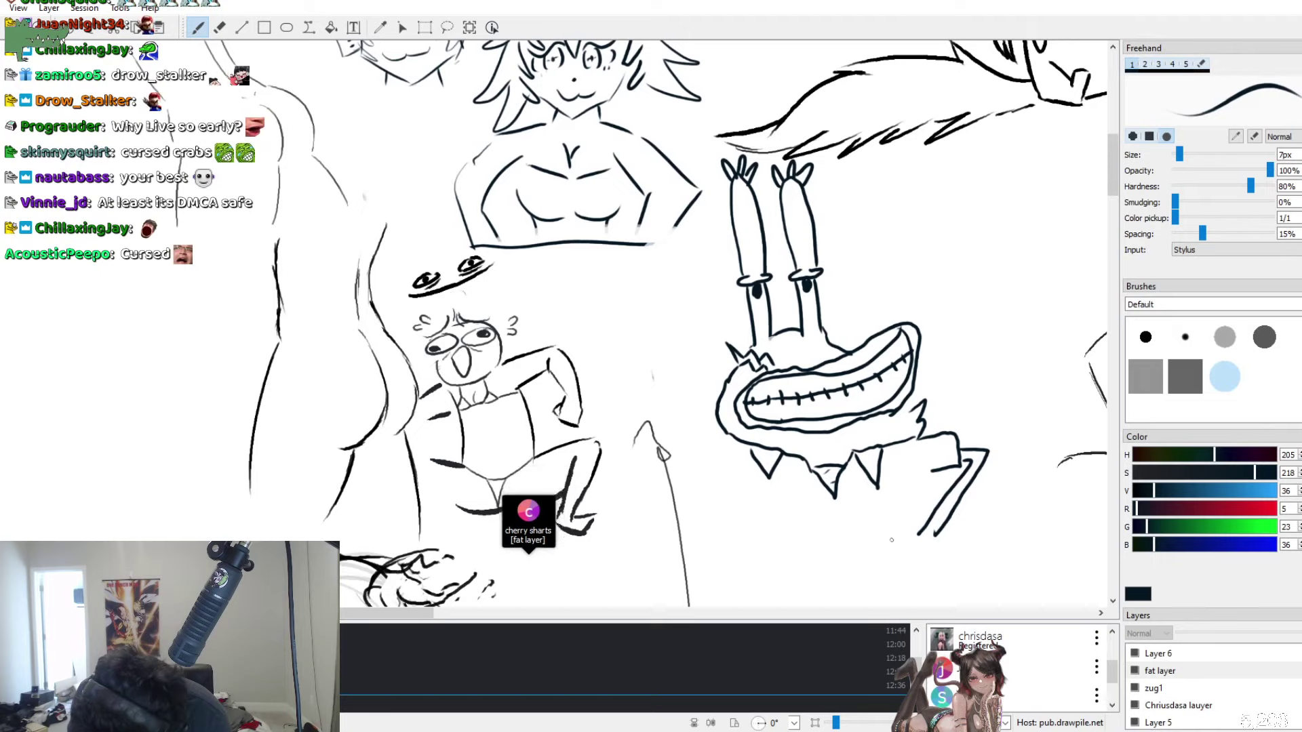
left_click_drag(846, 561, 904, 529)
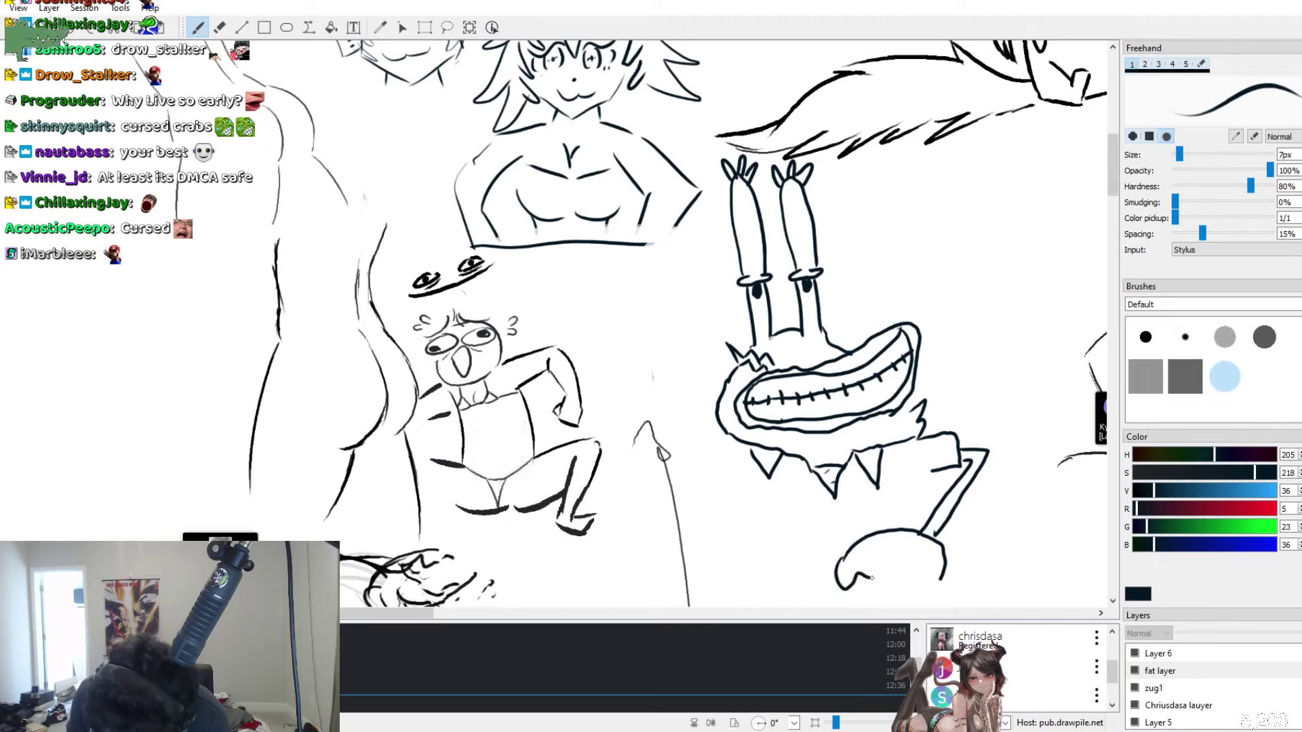
mouse_move(843, 562)
left_mouse_down()
mouse_move(897, 554)
mouse_move(909, 588)
mouse_move(942, 562)
left_mouse_up()
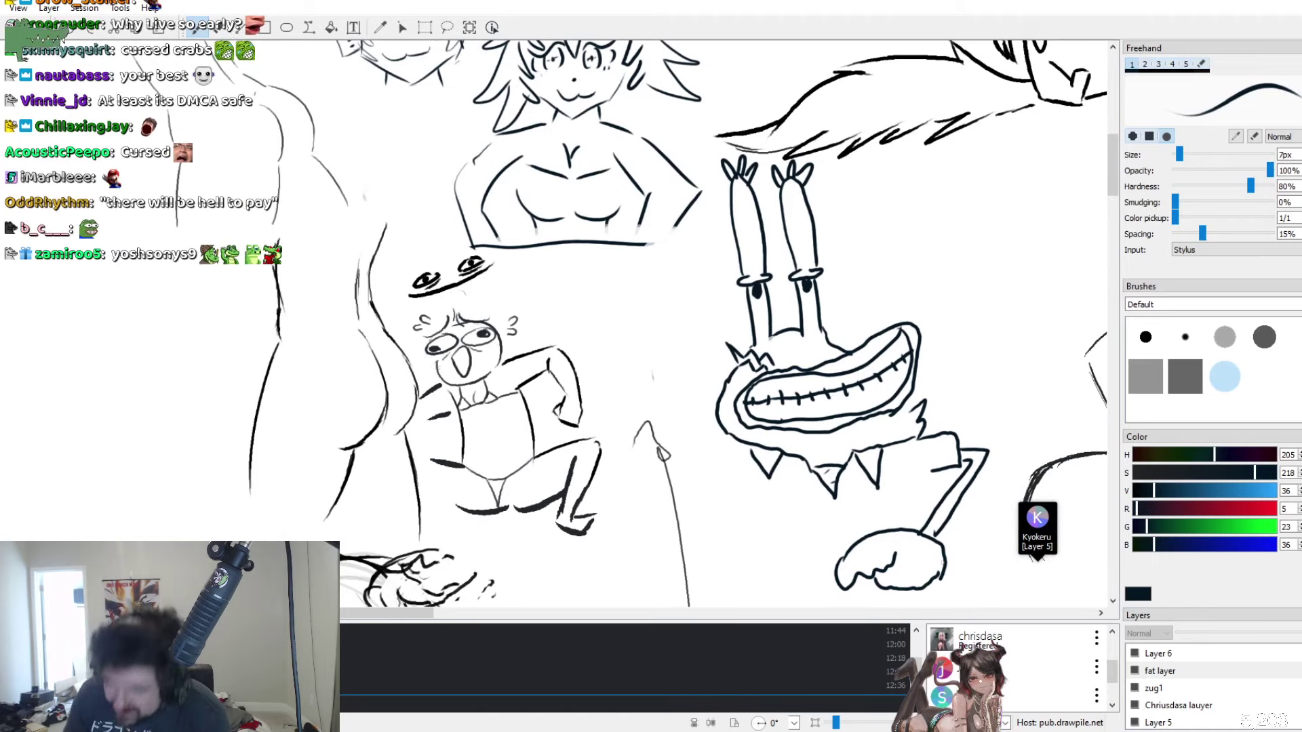
Draw the opposite sleeve, its bent arm and a second claw meeting the first one in front of the chest
scroll(542, 207, "down", 3)
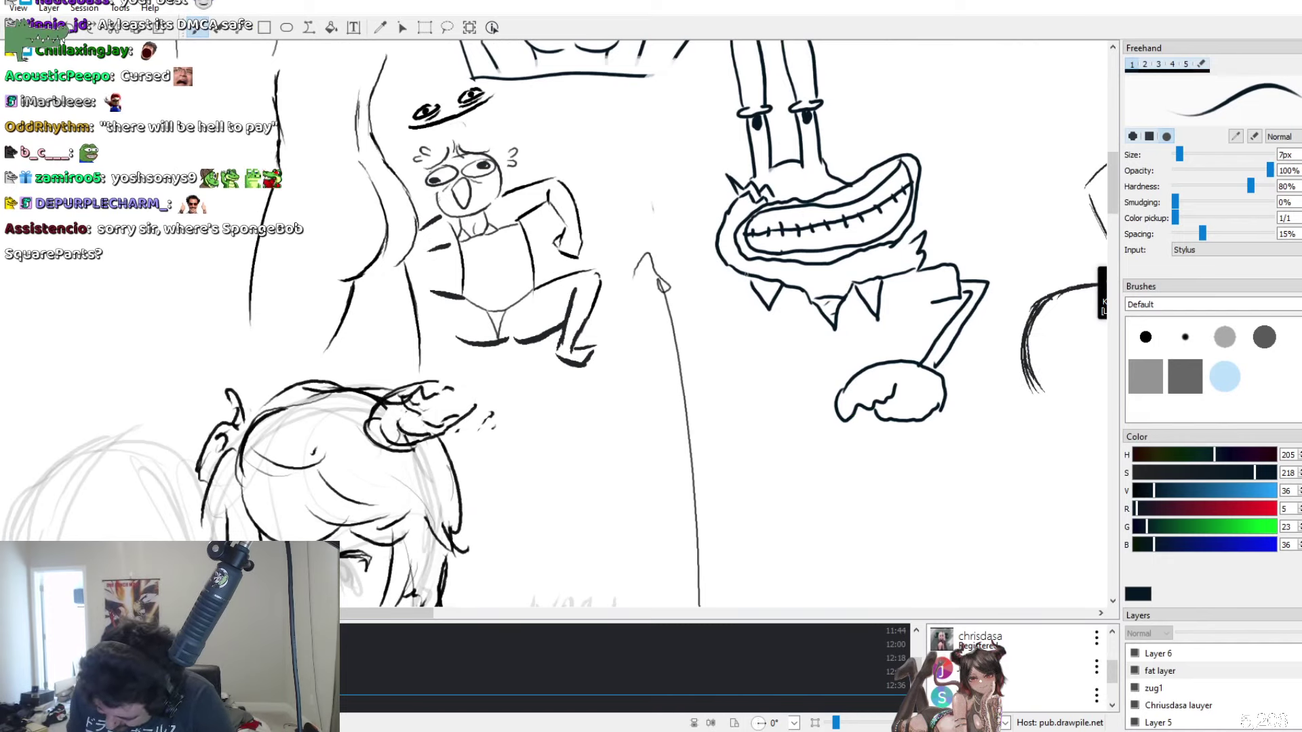
mouse_move(741, 273)
left_mouse_down()
mouse_move(713, 330)
mouse_move(761, 326)
left_mouse_up()
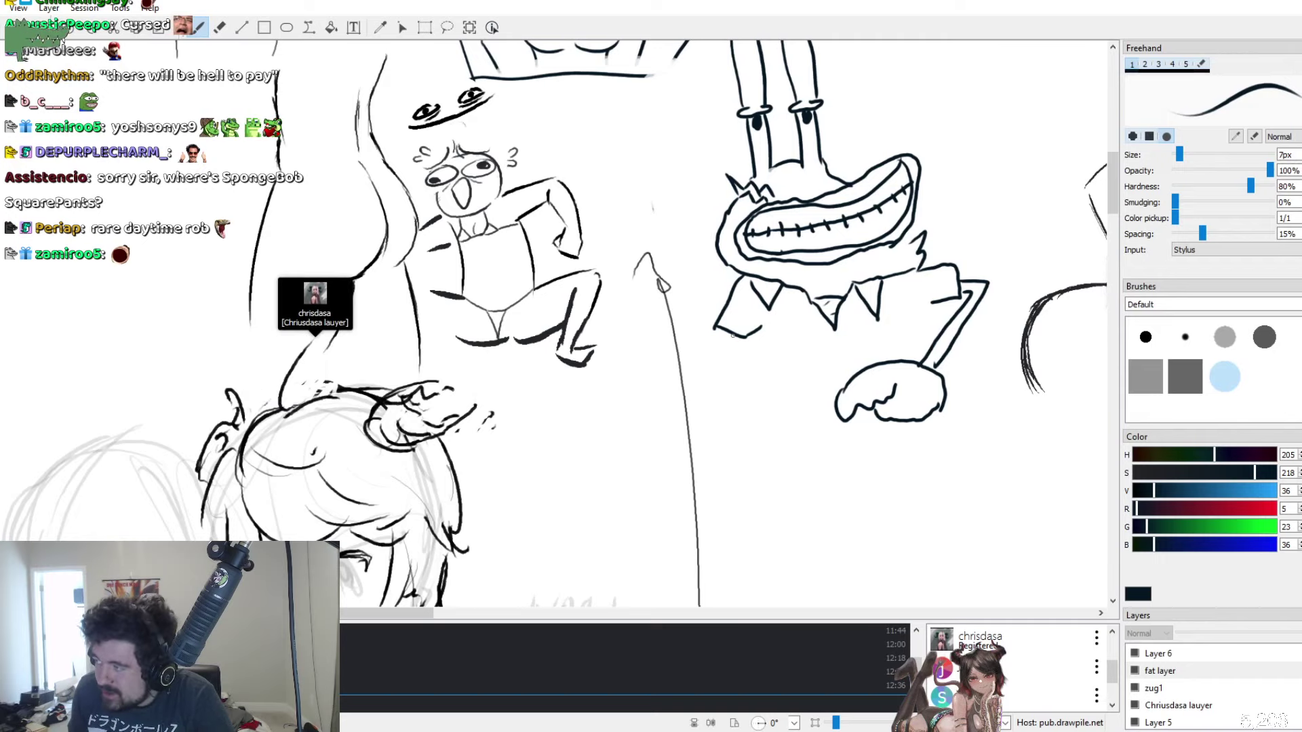
mouse_move(721, 331)
left_mouse_down()
mouse_move(703, 362)
mouse_move(749, 400)
left_mouse_up()
mouse_move(730, 342)
left_mouse_down()
mouse_move(779, 392)
mouse_move(815, 388)
left_mouse_up()
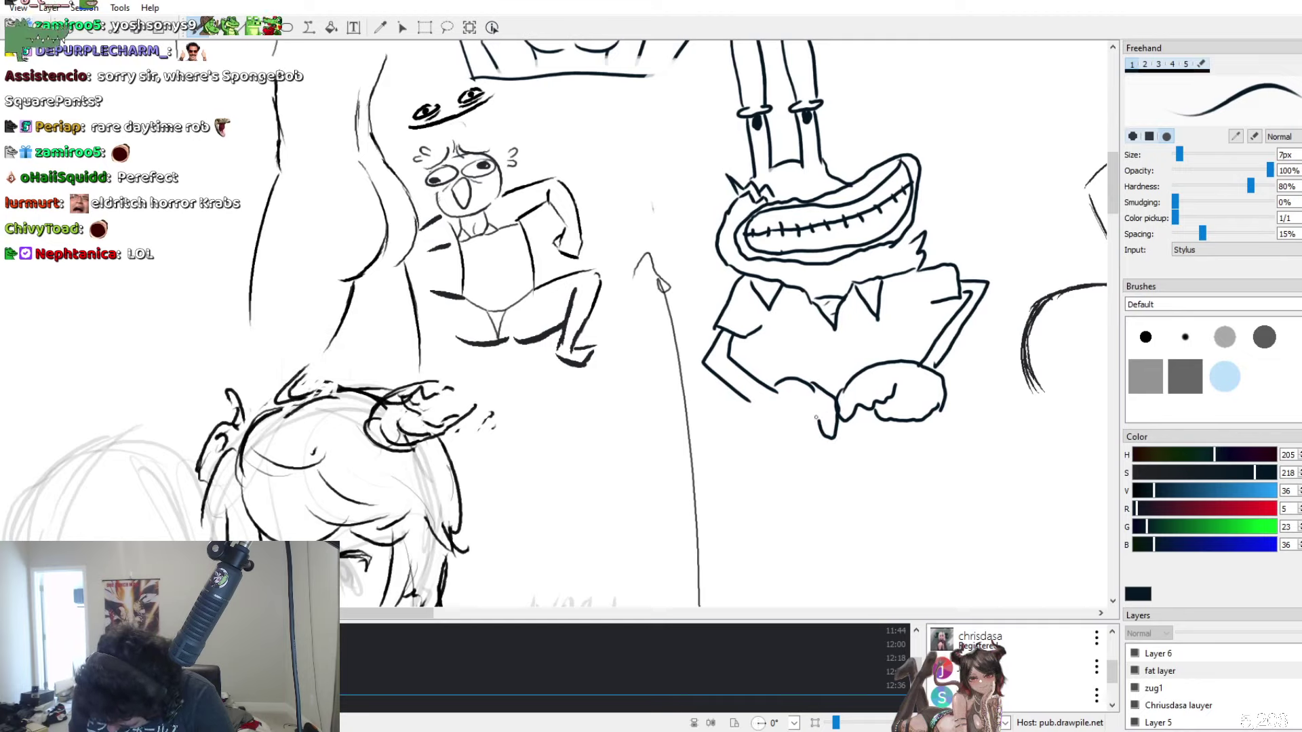
mouse_move(817, 419)
left_mouse_down()
mouse_move(796, 396)
mouse_move(810, 393)
mouse_move(810, 425)
mouse_move(756, 419)
mouse_move(762, 391)
left_mouse_up()
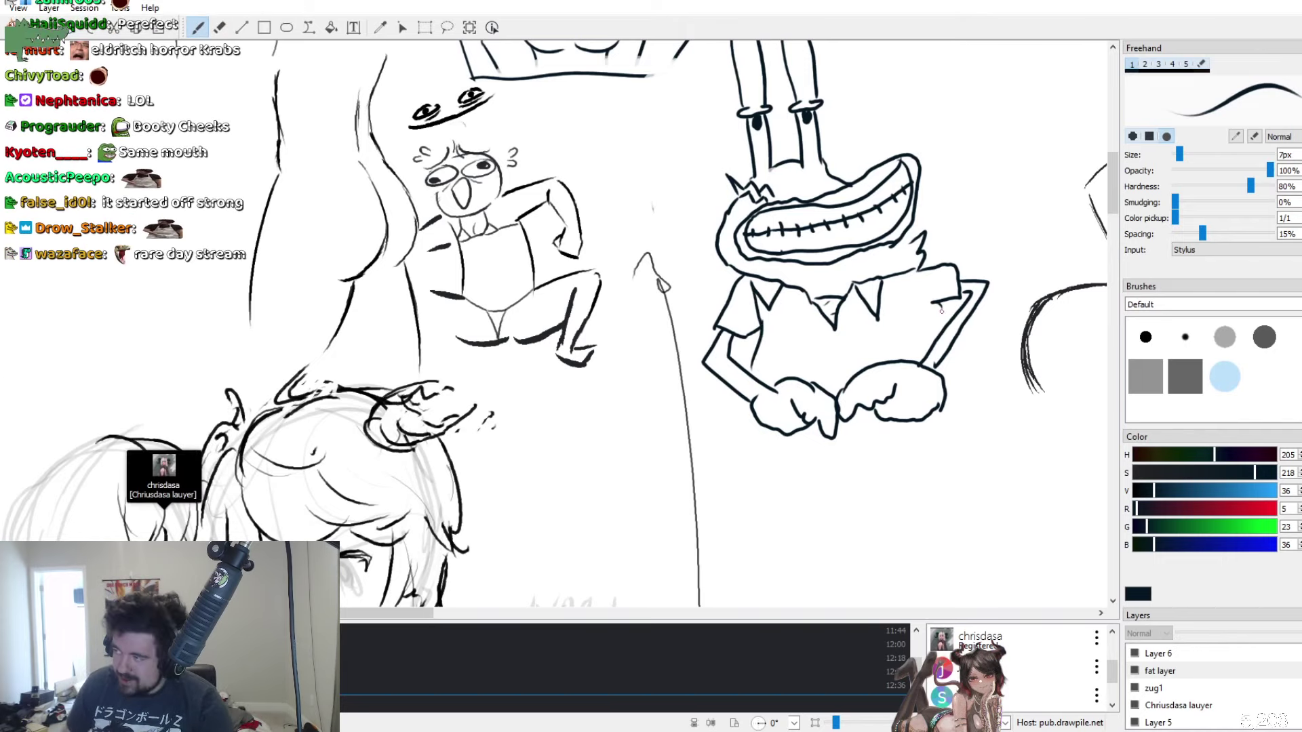
Draw the wide rounded body outline beneath the two claws, running up to the first arm
left_click_drag(746, 409, 748, 484)
mouse_move(807, 516)
left_mouse_down()
mouse_move(915, 509)
mouse_move(972, 479)
mouse_move(969, 335)
left_mouse_up()
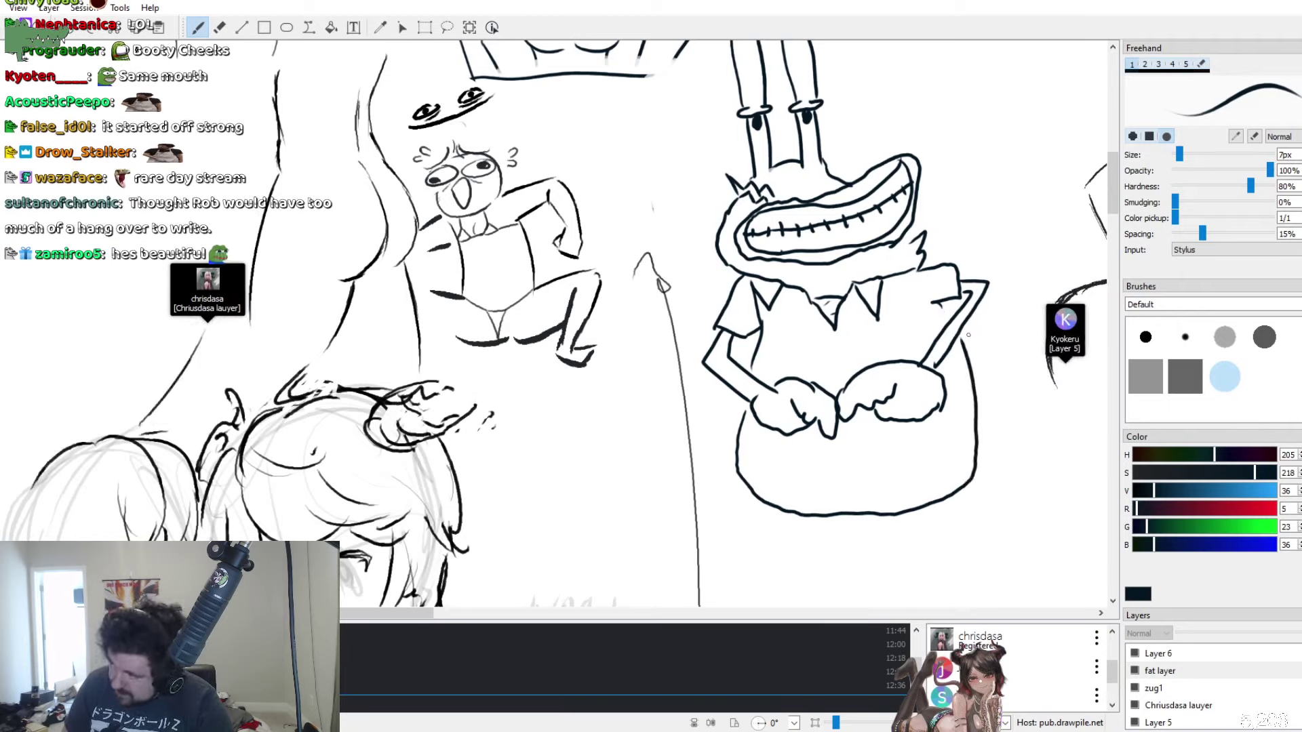
Draw a belt around the body with a double-outlined rectangular buckle, a segment on each side of it and shorter segments at both body edges
mouse_move(823, 453)
left_mouse_down()
mouse_move(824, 472)
mouse_move(883, 475)
mouse_move(880, 448)
mouse_move(823, 454)
left_mouse_up()
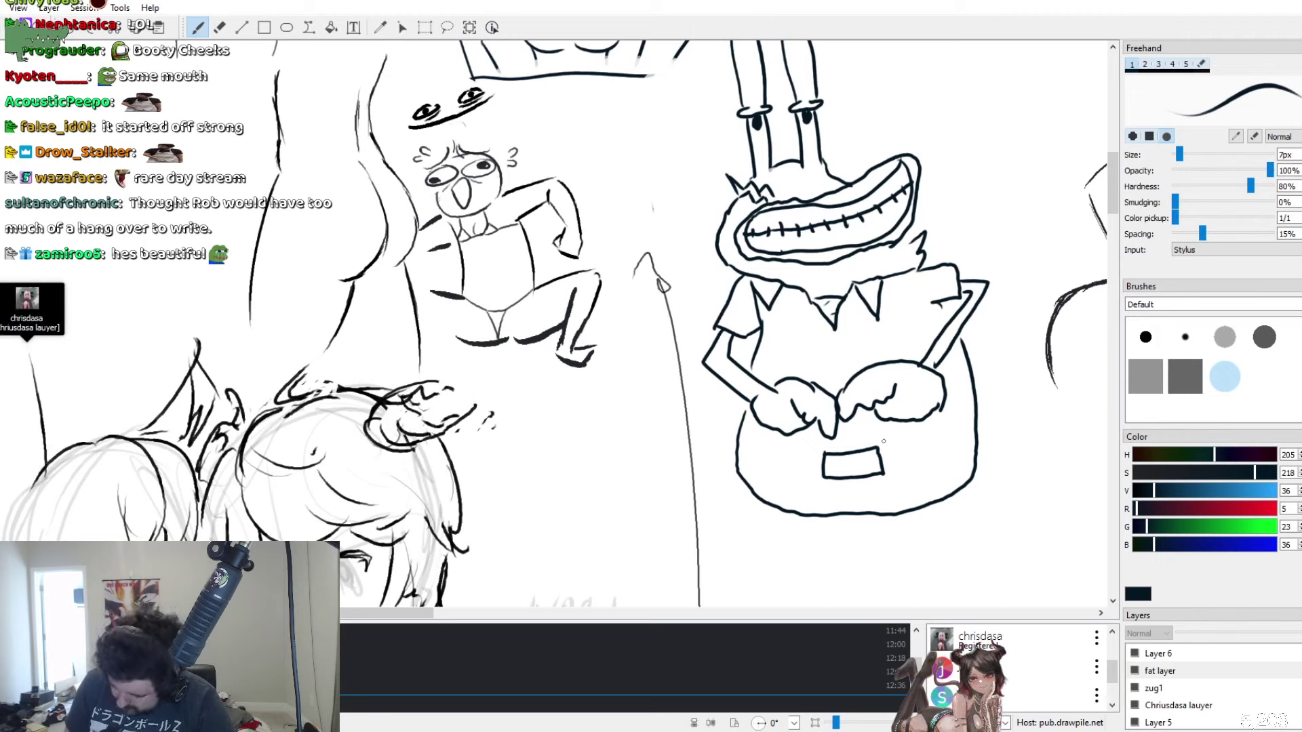
mouse_move(881, 450)
left_mouse_down()
mouse_move(922, 440)
mouse_move(922, 464)
mouse_move(883, 474)
left_mouse_up()
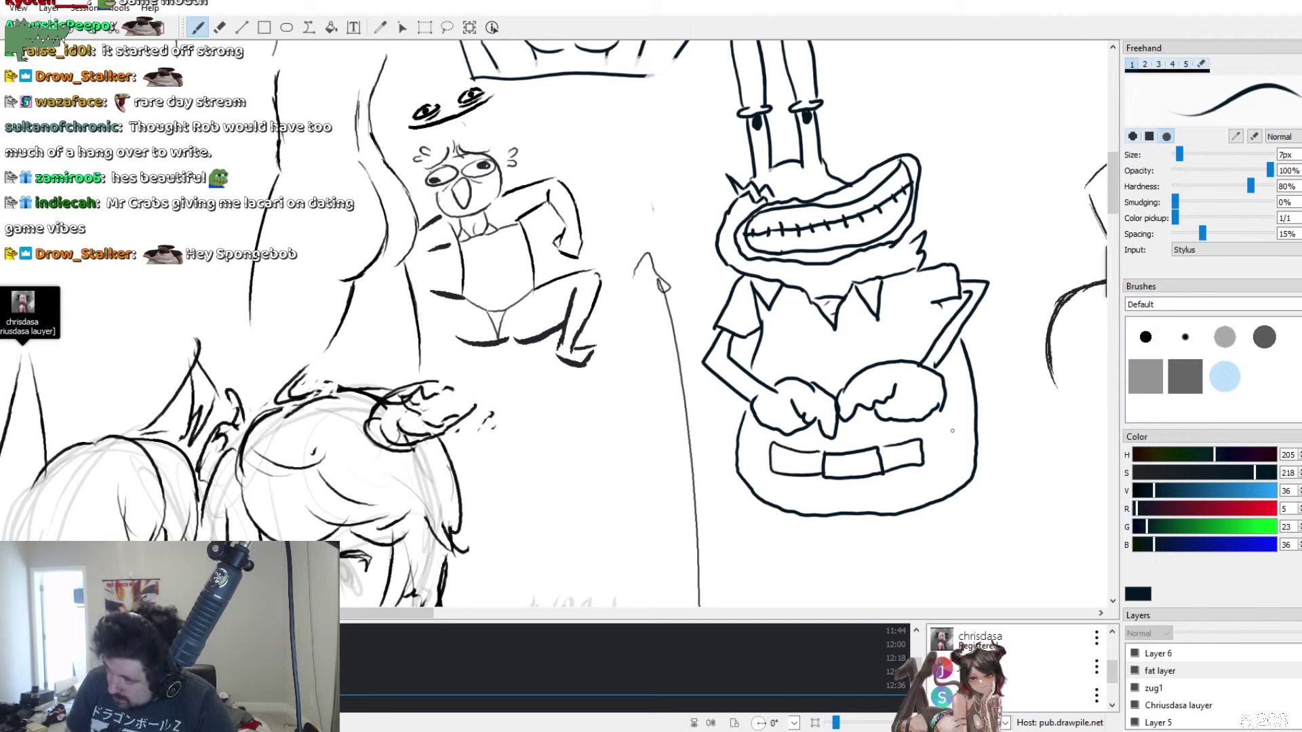
mouse_move(944, 440)
left_mouse_down()
mouse_move(944, 453)
mouse_move(974, 423)
left_mouse_up()
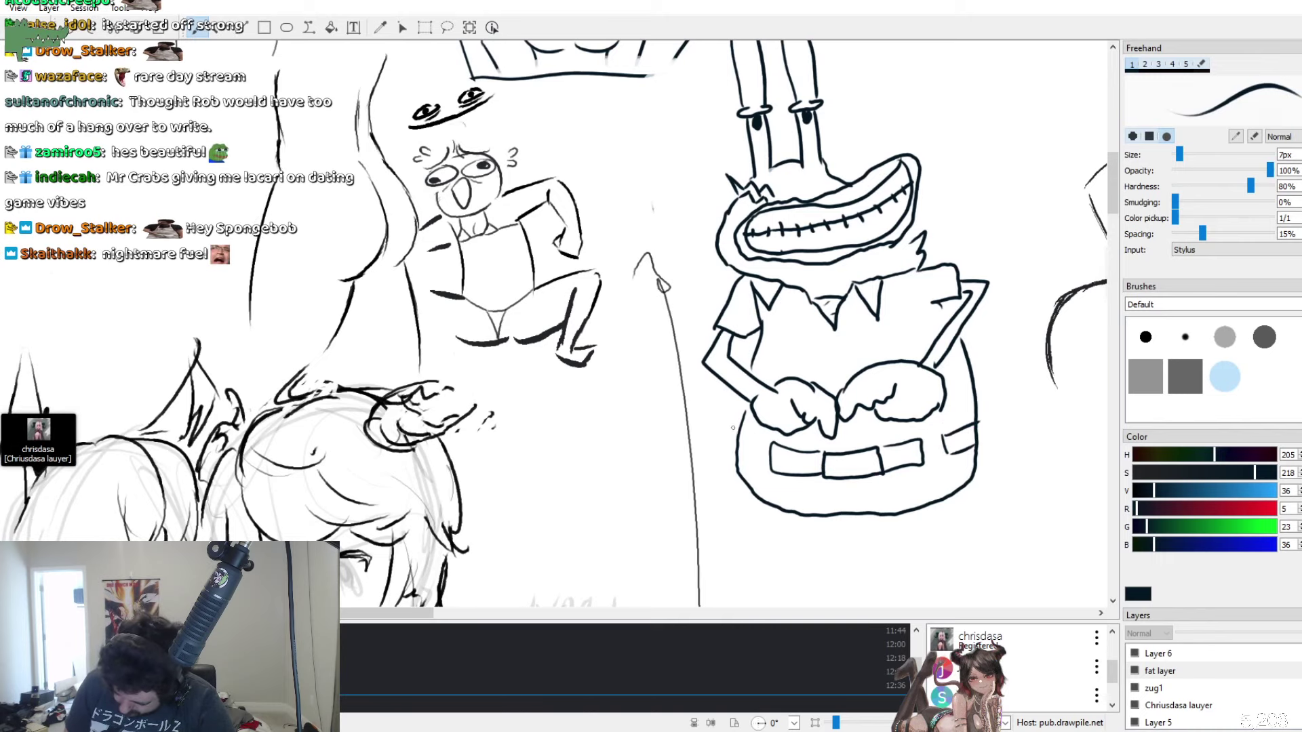
left_click_drag(754, 436, 734, 456)
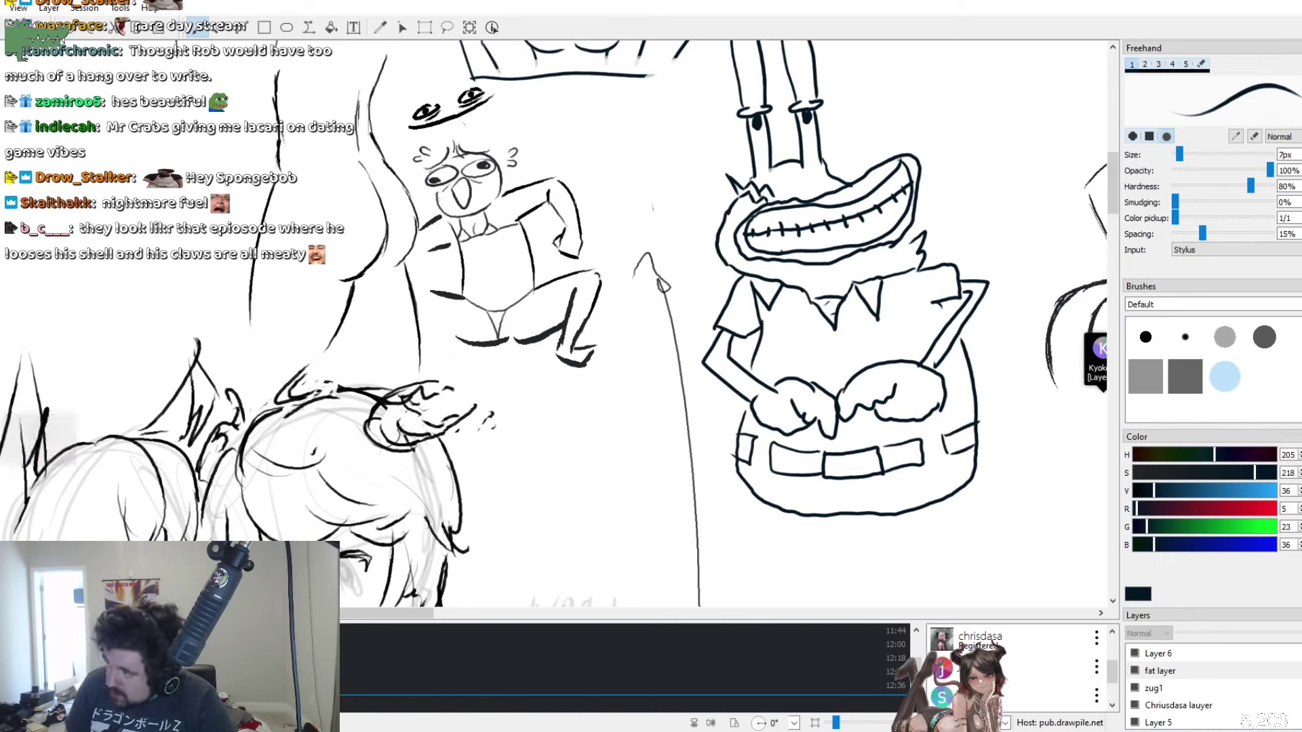
mouse_move(828, 468)
left_mouse_down()
mouse_move(870, 469)
mouse_move(869, 457)
left_mouse_up()
left_click_drag(869, 456, 831, 459)
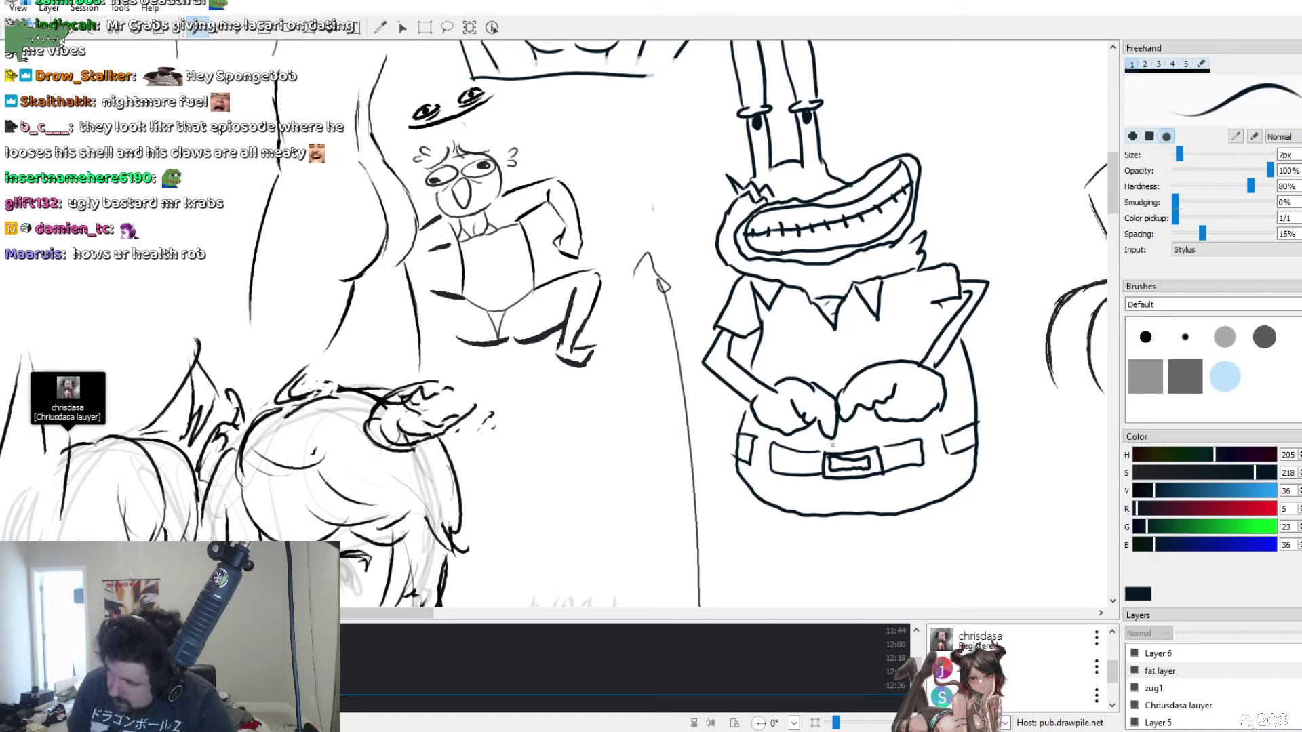
Draw two short trouser legs with pointed feet beneath the body and a small rounded flap under the buckle
mouse_move(752, 495)
left_mouse_down()
mouse_move(747, 528)
mouse_move(785, 531)
mouse_move(798, 513)
left_mouse_up()
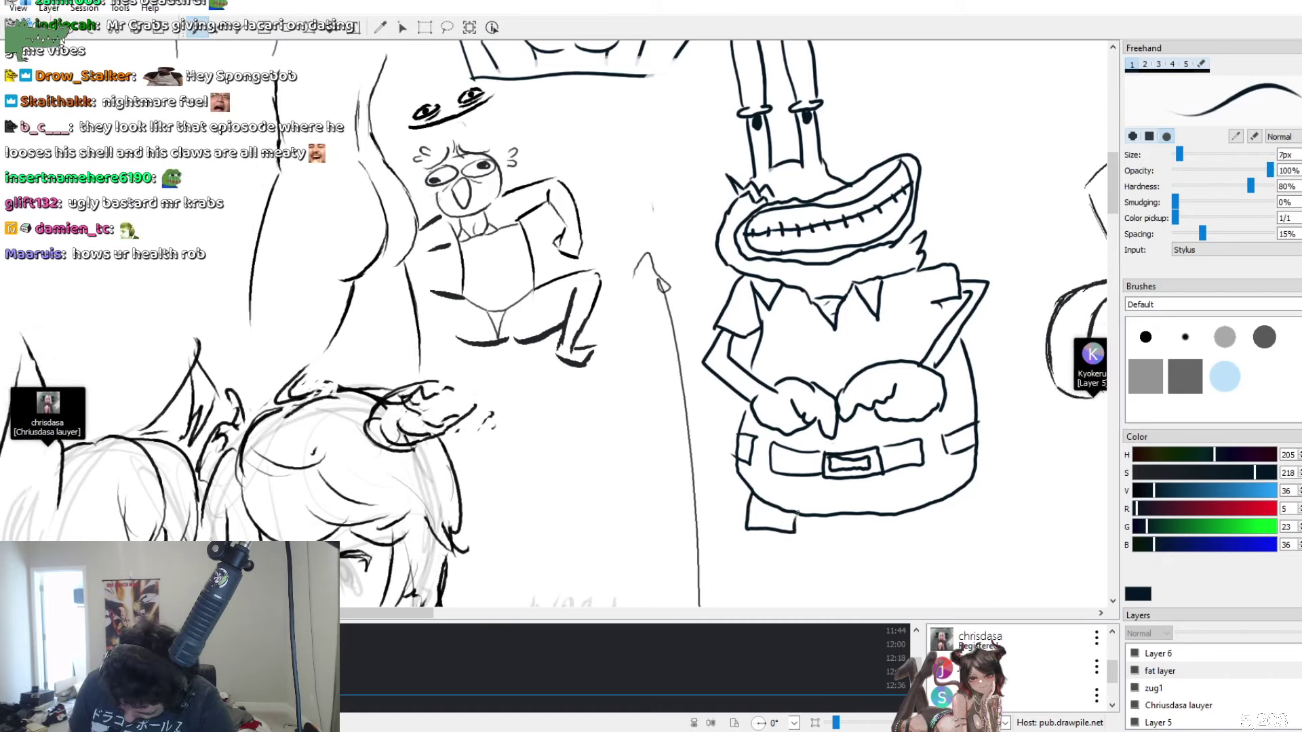
mouse_move(919, 512)
left_mouse_down()
mouse_move(931, 535)
mouse_move(951, 489)
left_mouse_up()
left_click_drag(752, 532, 775, 541)
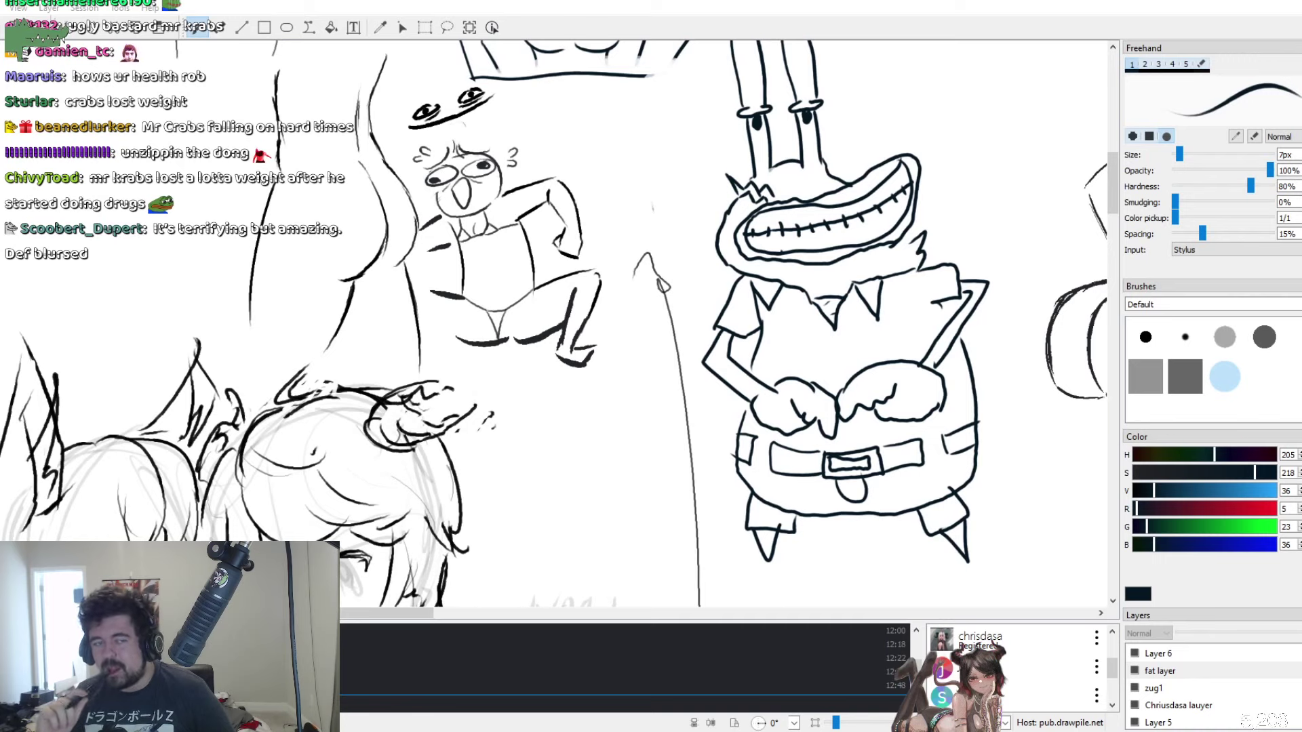
Look over the Mr. Krabs figure from the eye stalks down to the pointed feet
scroll(741, 340, "down", 5)
scroll(741, 425, "up", 8)
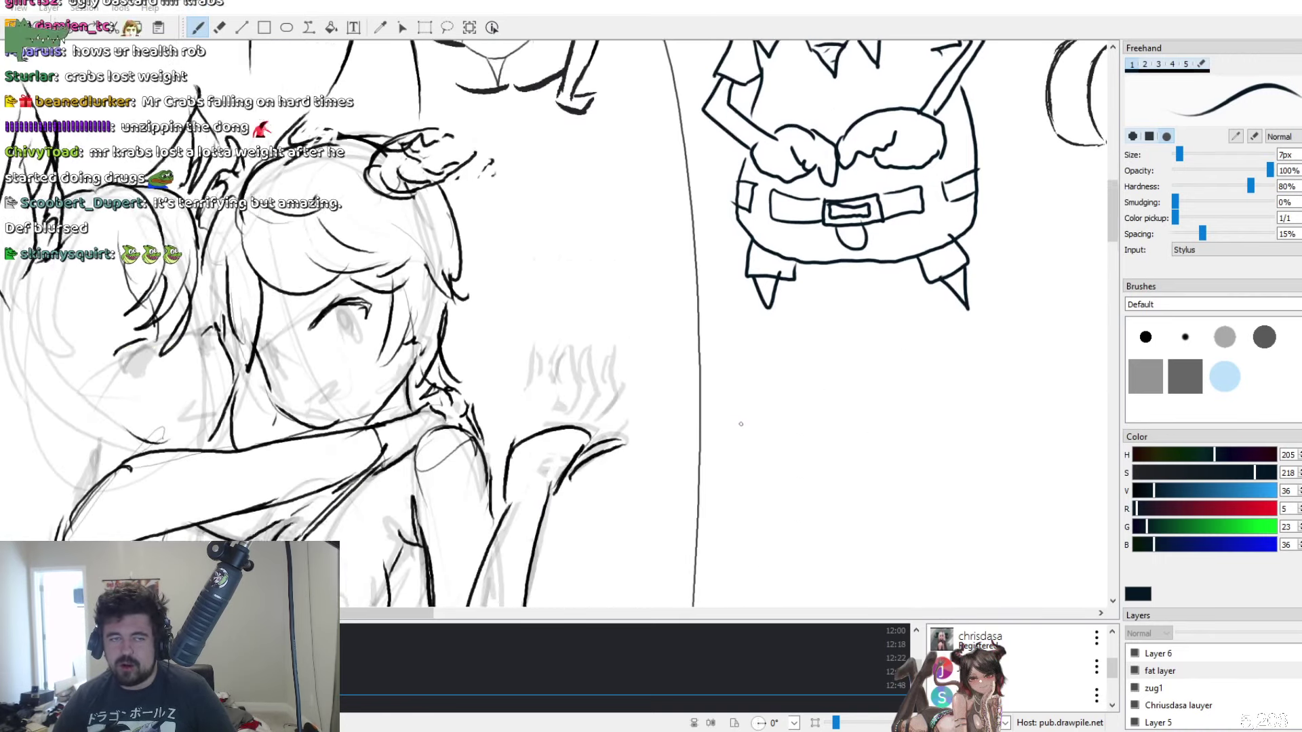
scroll(783, 277, "up", 4)
scroll(783, 276, "down", 8)
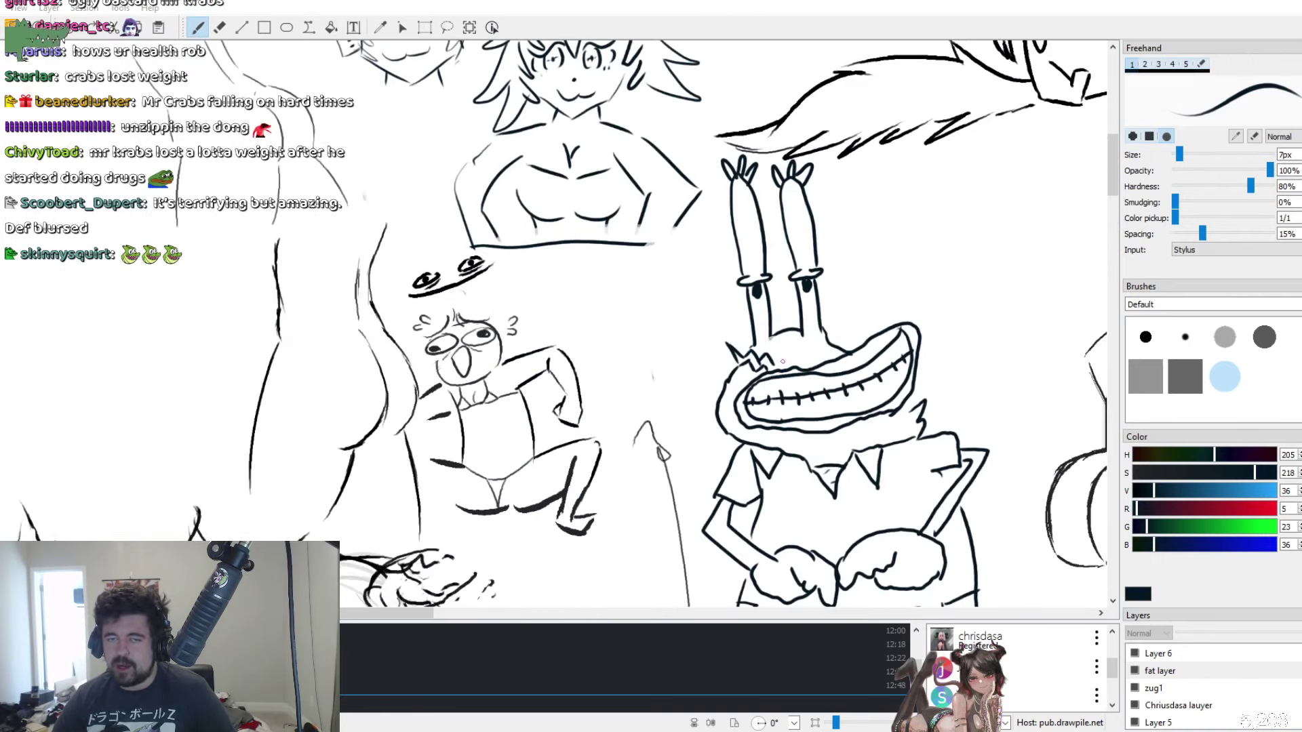
scroll(782, 276, "down", 5)
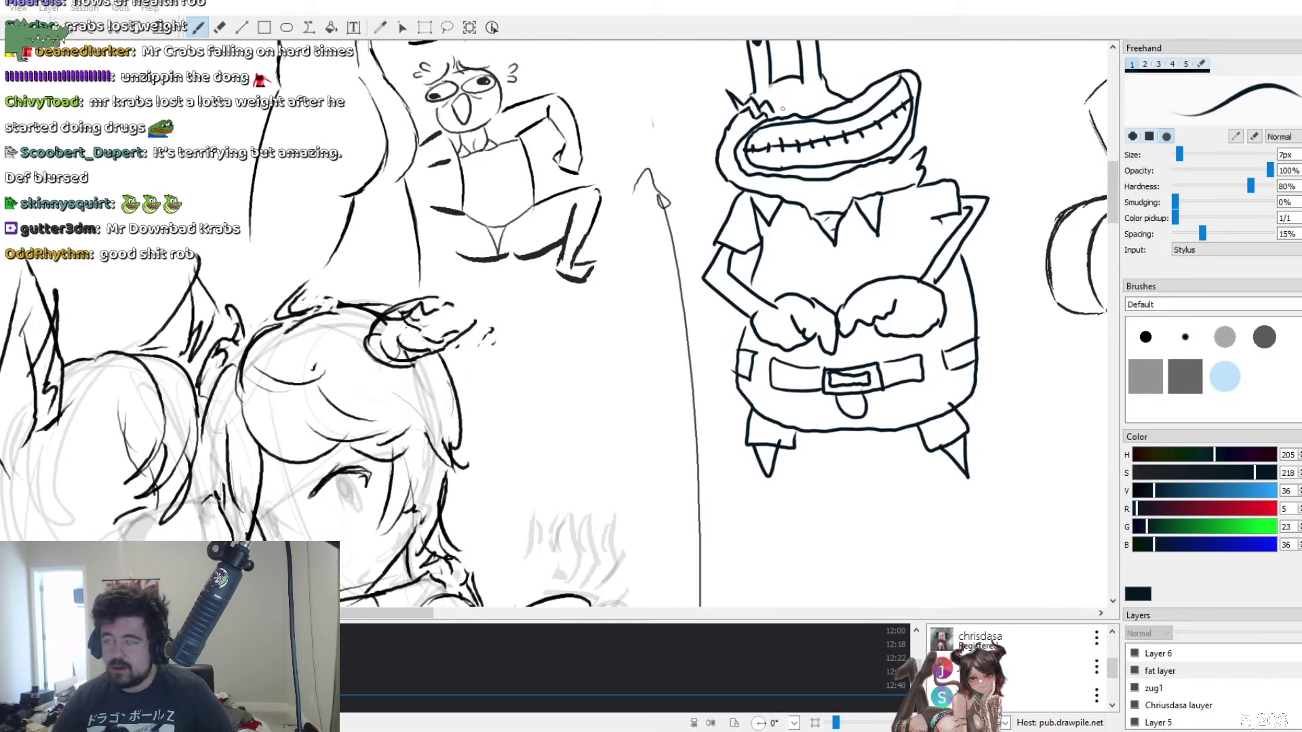
scroll(782, 109, "up", 5)
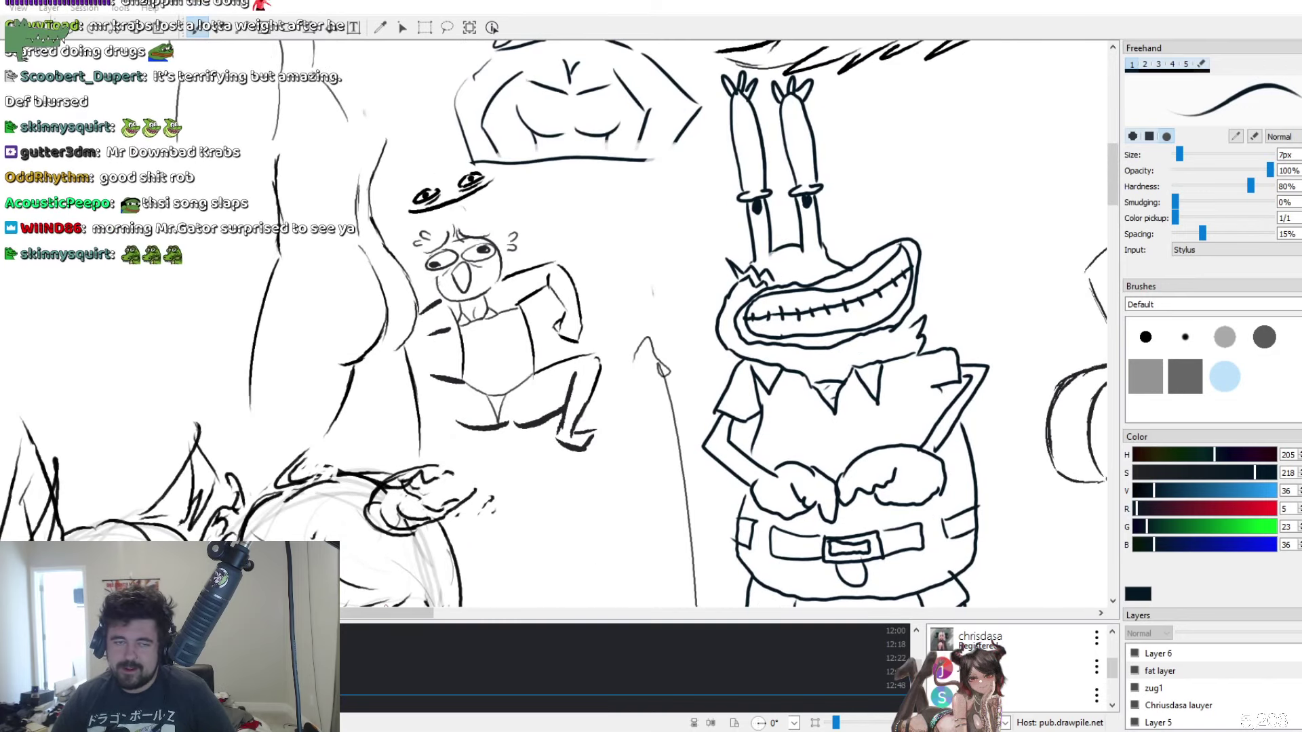
Examine the bent shape sketched beside Mr. Krabs, the cat-eared character and the pasted photo of the man in an apron
left_click_drag(391, 613, 497, 622)
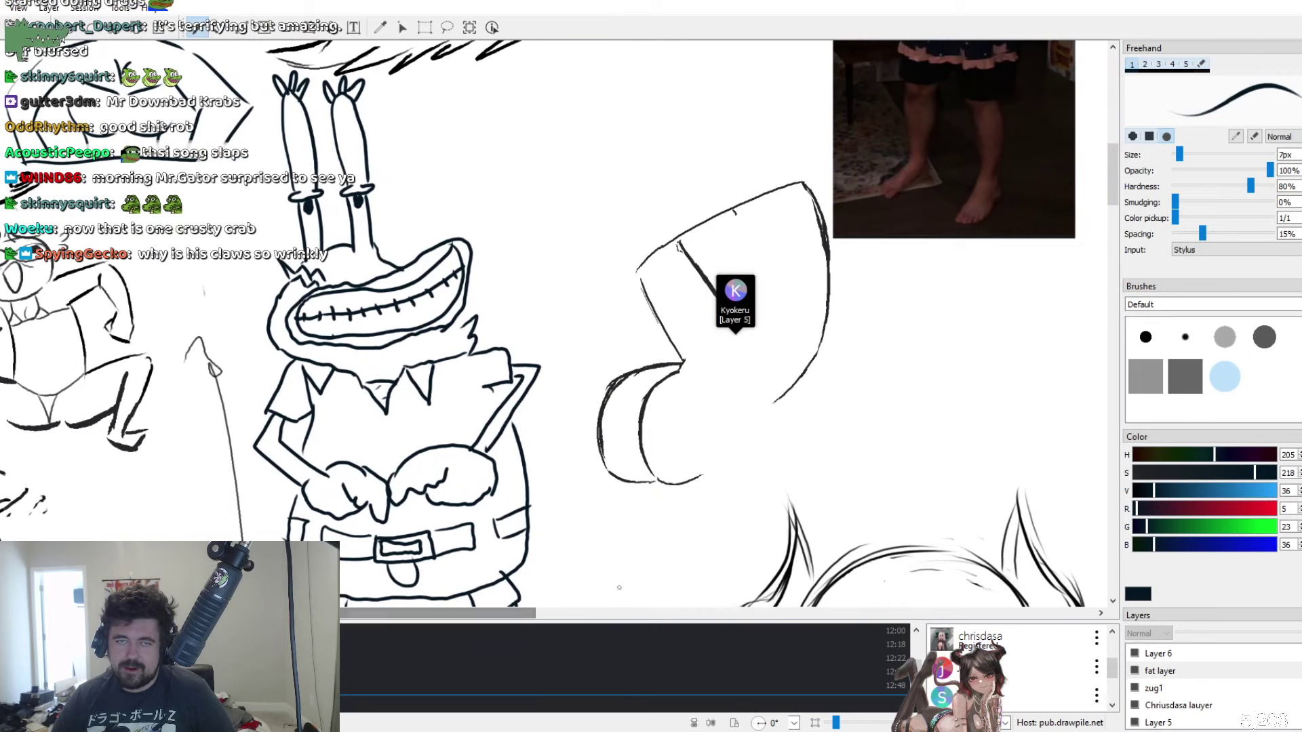
scroll(613, 331, "down", 2)
scroll(612, 331, "up", 2)
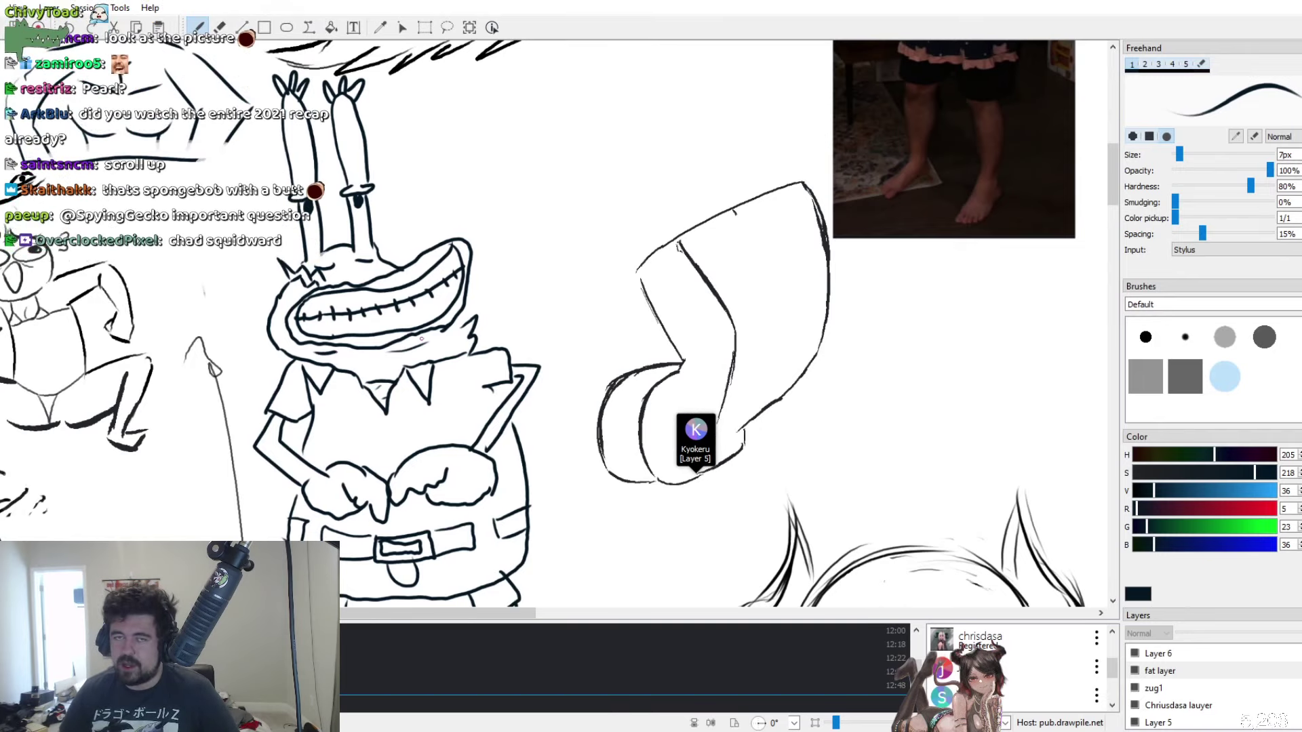
scroll(421, 338, "up", 5)
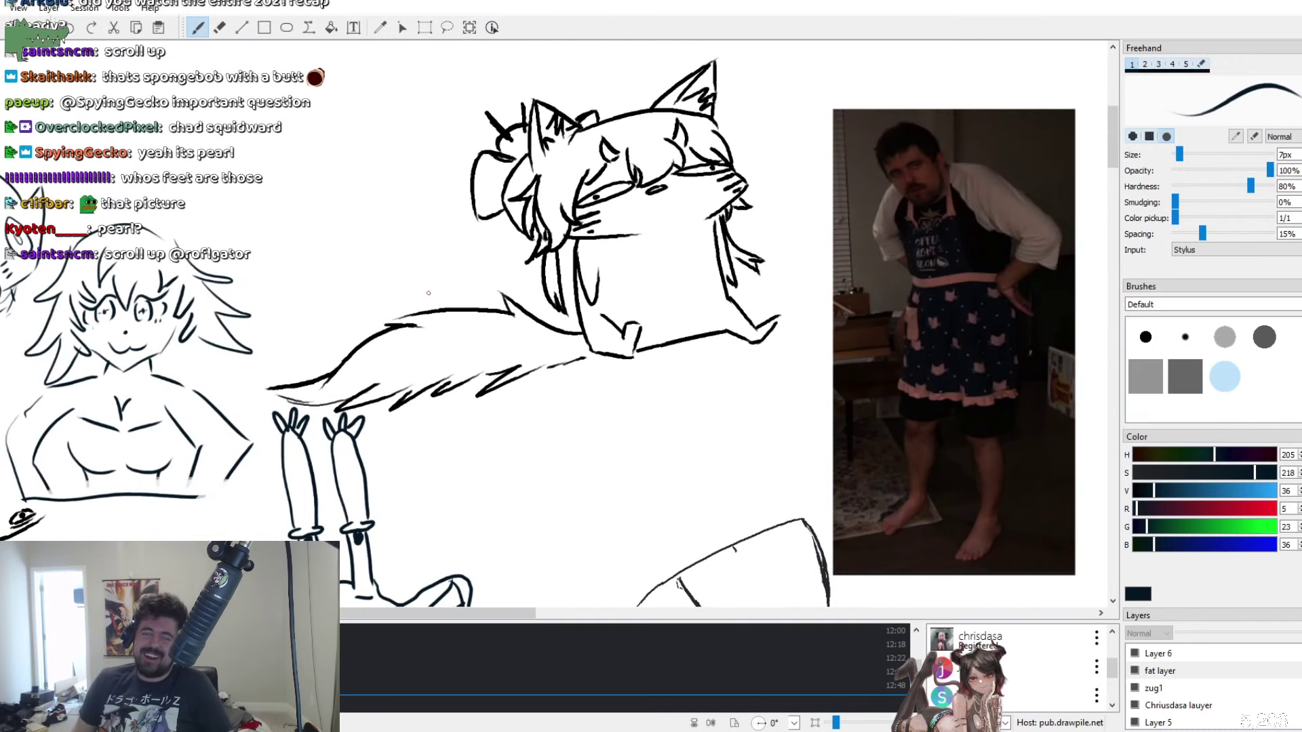
scroll(428, 293, "down", 5)
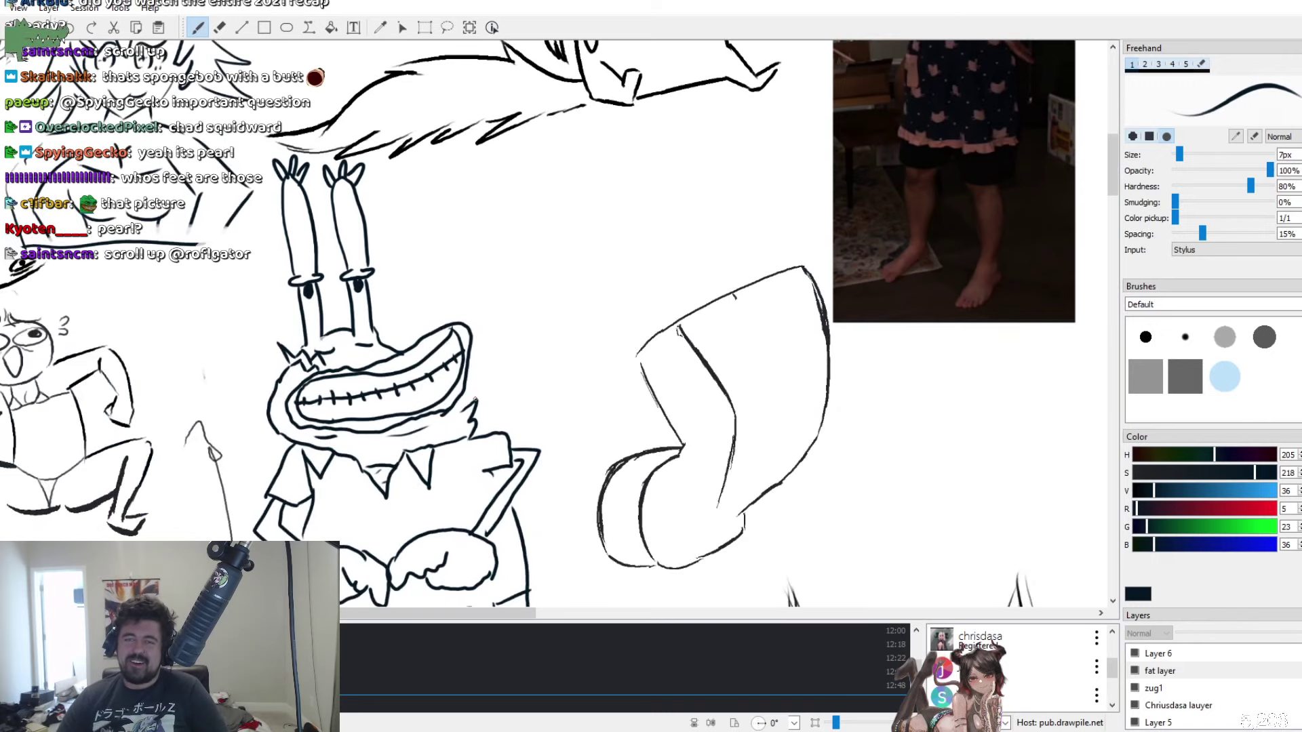
scroll(428, 293, "up", 4)
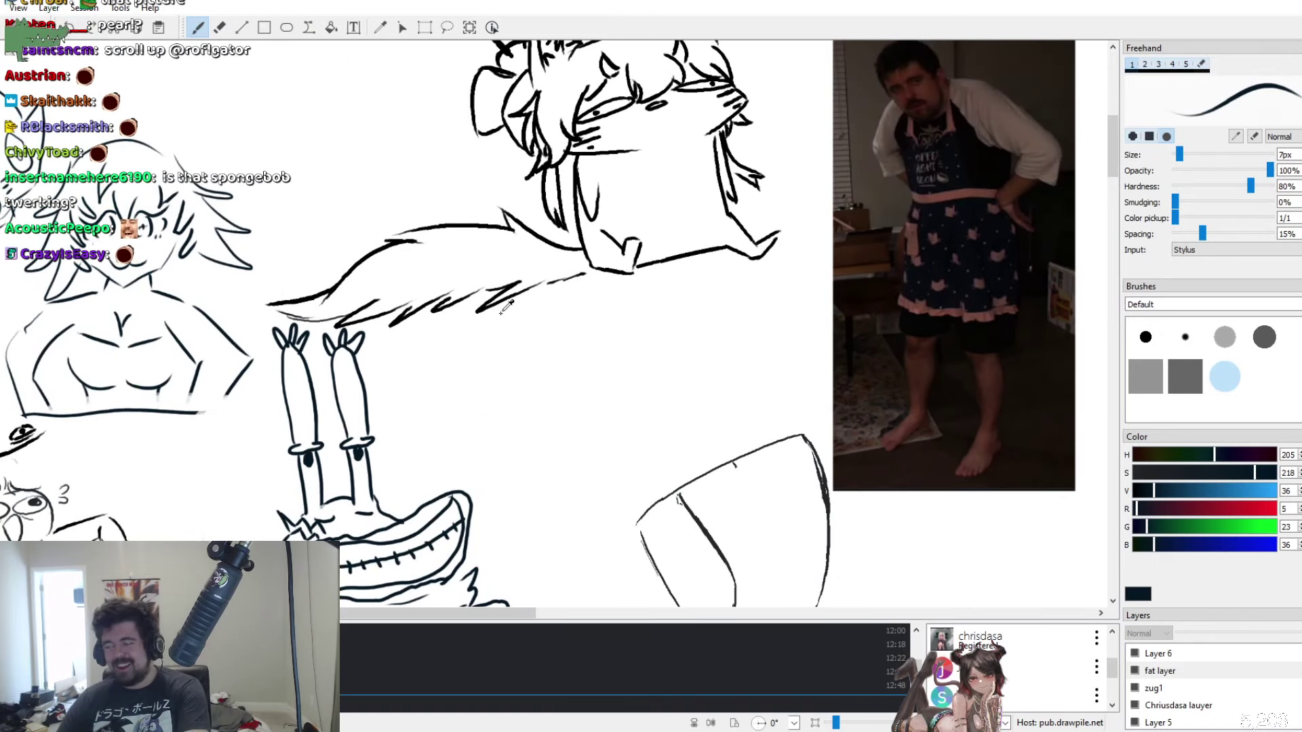
scroll(543, 290, "down", 5)
scroll(482, 337, "down", 10)
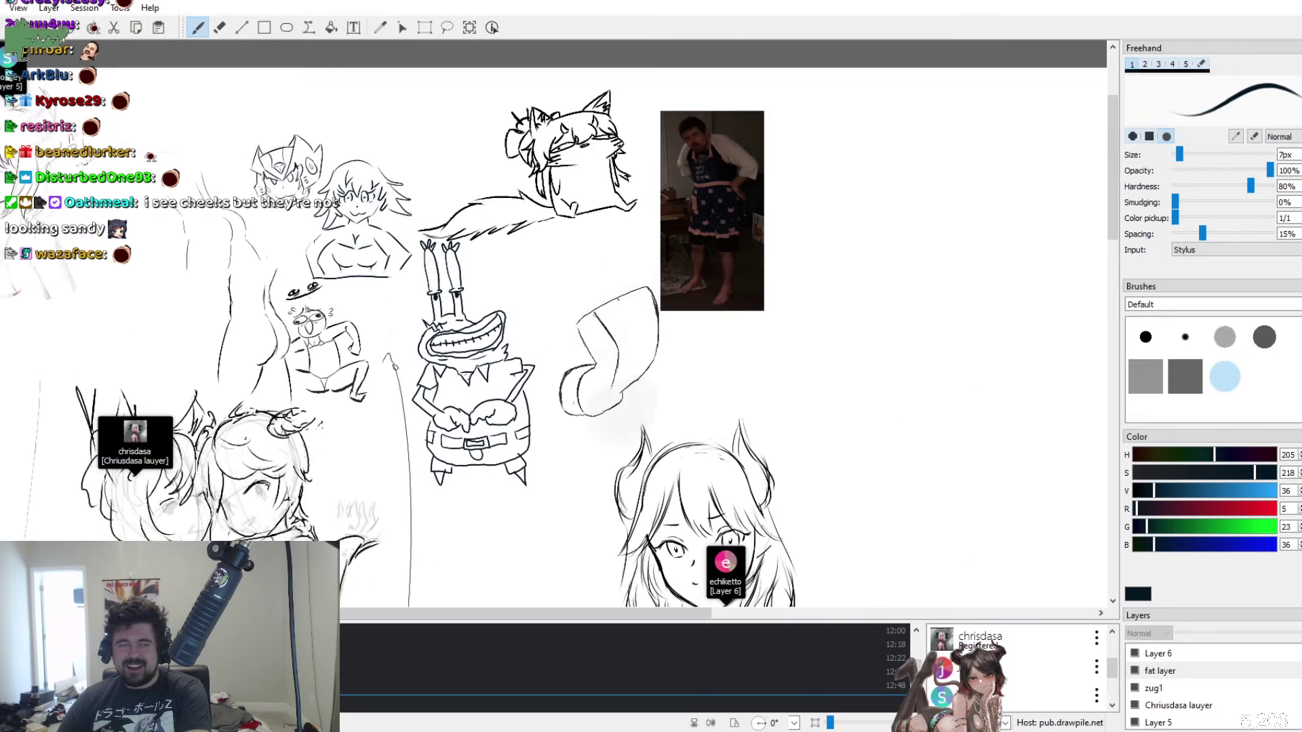
Examine the other artists' sketches on the lower canvas: the reclining figure, the horned girl and the embracing pair
scroll(482, 337, "up", 3)
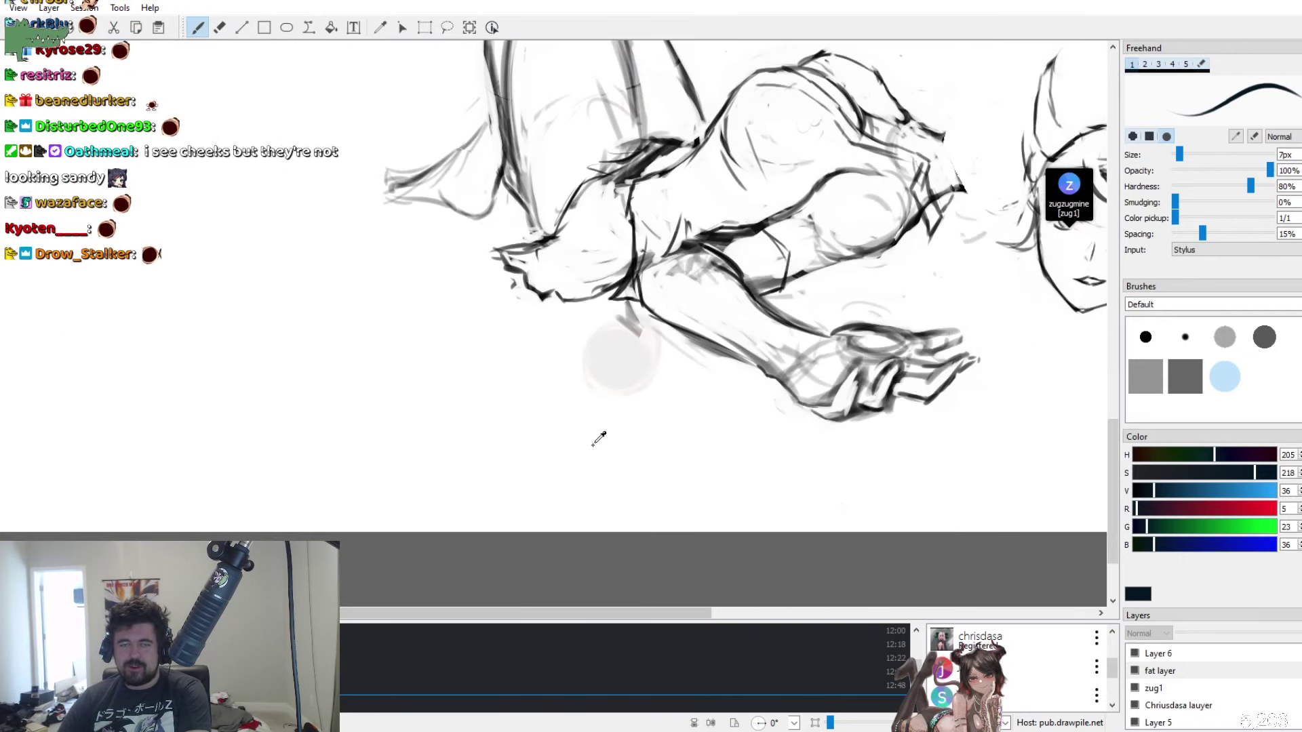
scroll(599, 439, "down", 3)
scroll(334, 340, "up", 3)
scroll(334, 339, "up", 4)
scroll(621, 326, "up", 5)
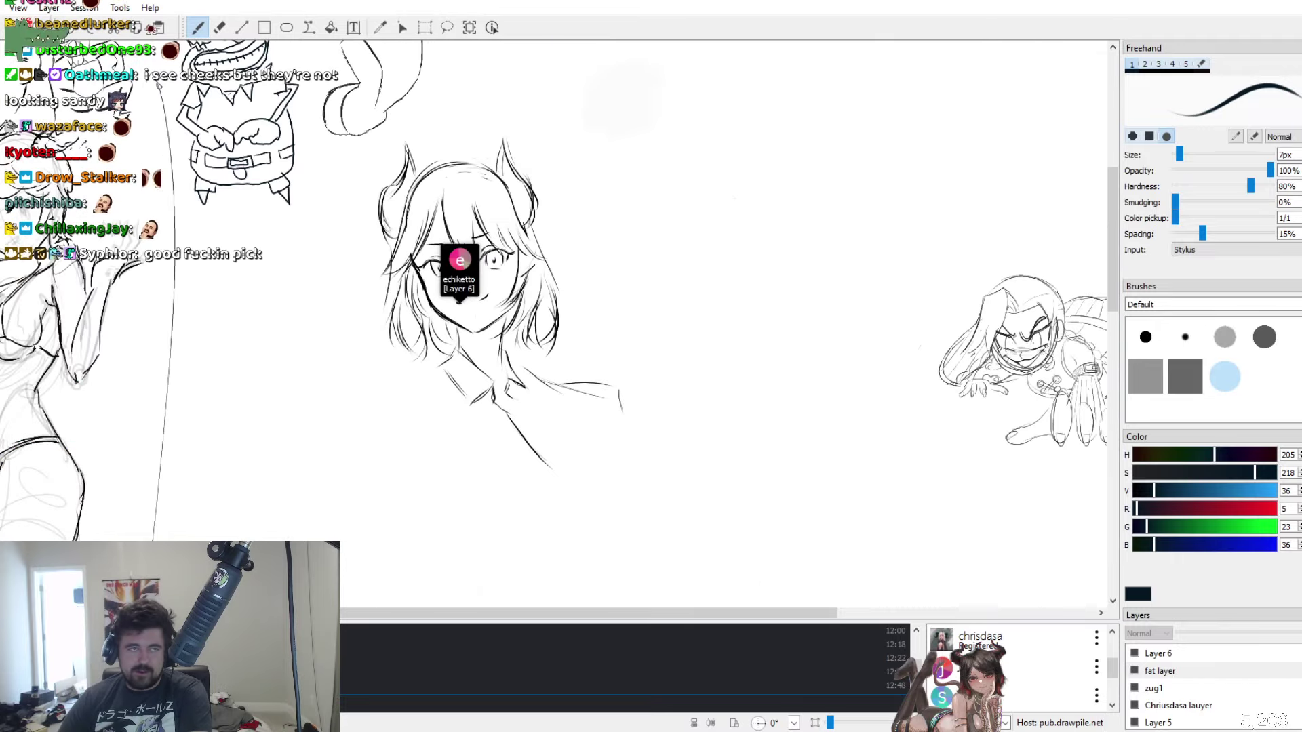
scroll(620, 326, "left", 5)
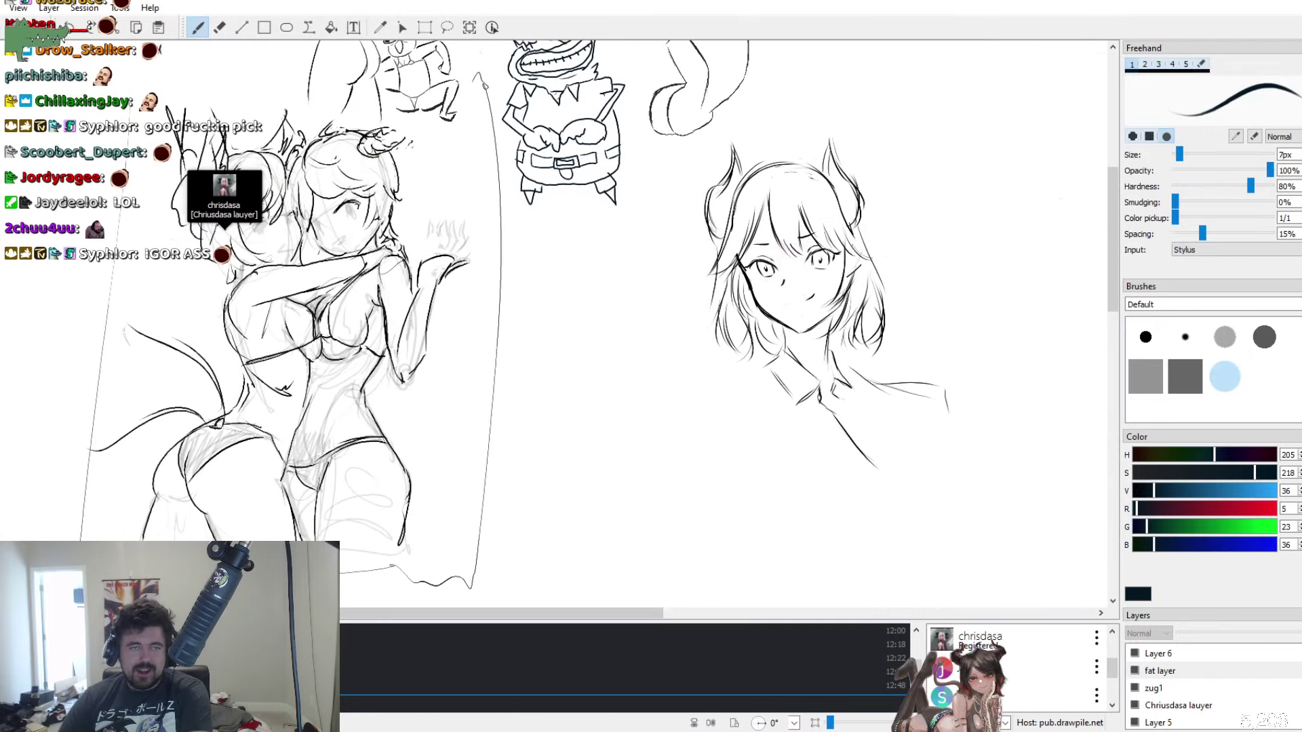
scroll(620, 325, "up", 1)
scroll(620, 325, "up", 3)
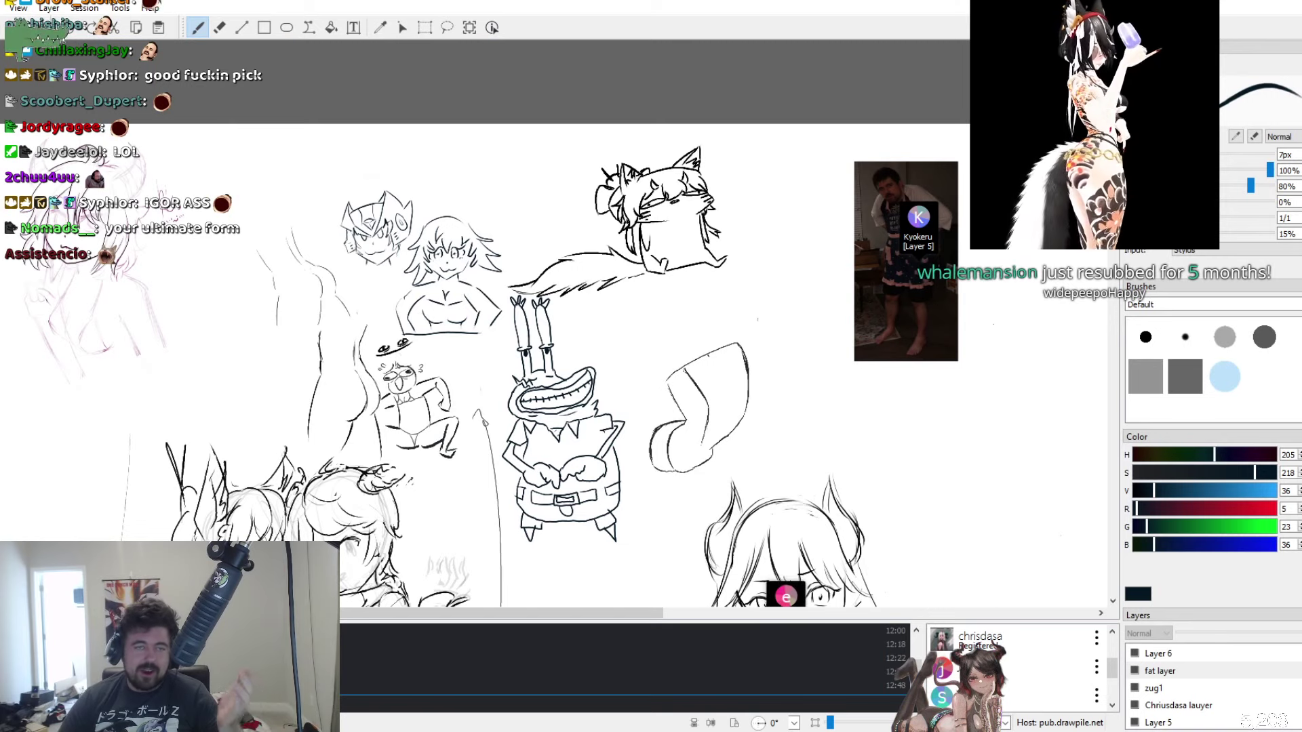
scroll(621, 325, "down", 10)
scroll(722, 325, "down", 5)
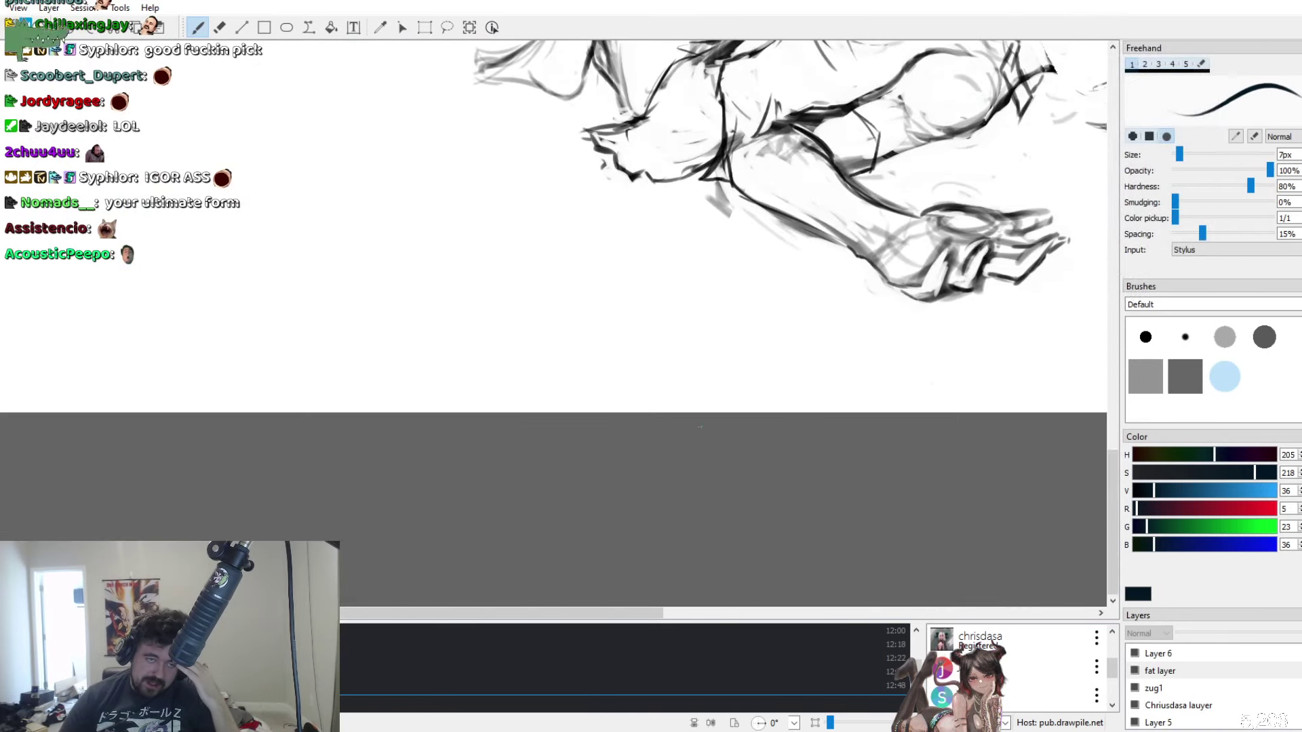
scroll(722, 325, "up", 5)
scroll(722, 325, "up", 3)
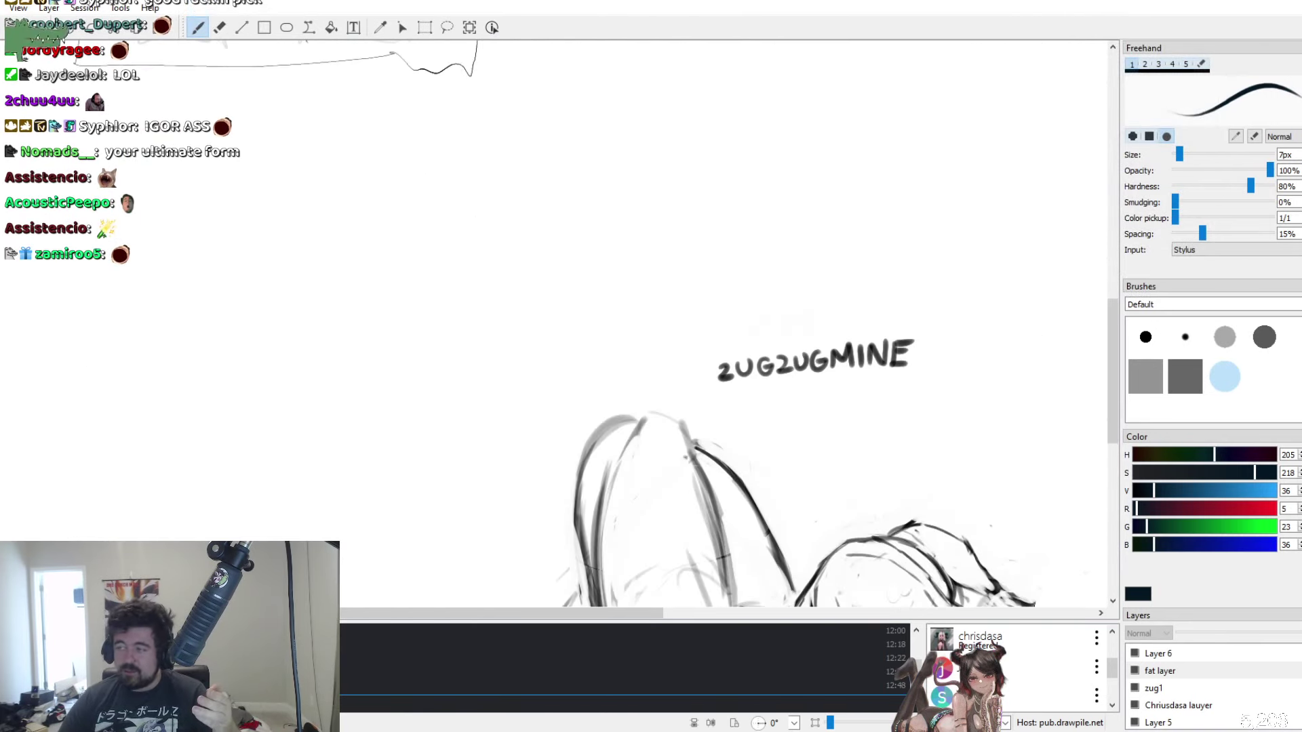
scroll(722, 325, "up", 6)
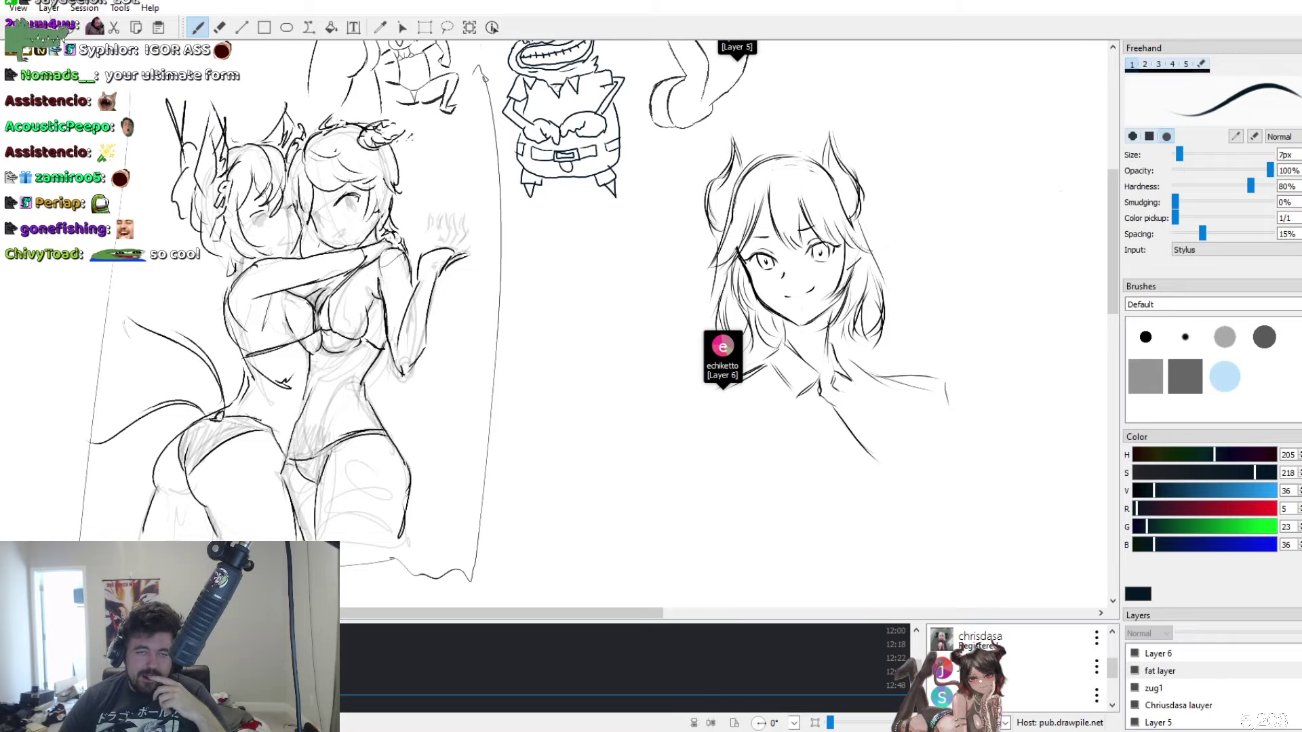
Examine the crouching grinning character and the small cat and shark sketches near the canvas's far edge
left_click(664, 613)
left_click_drag(663, 619, 948, 622)
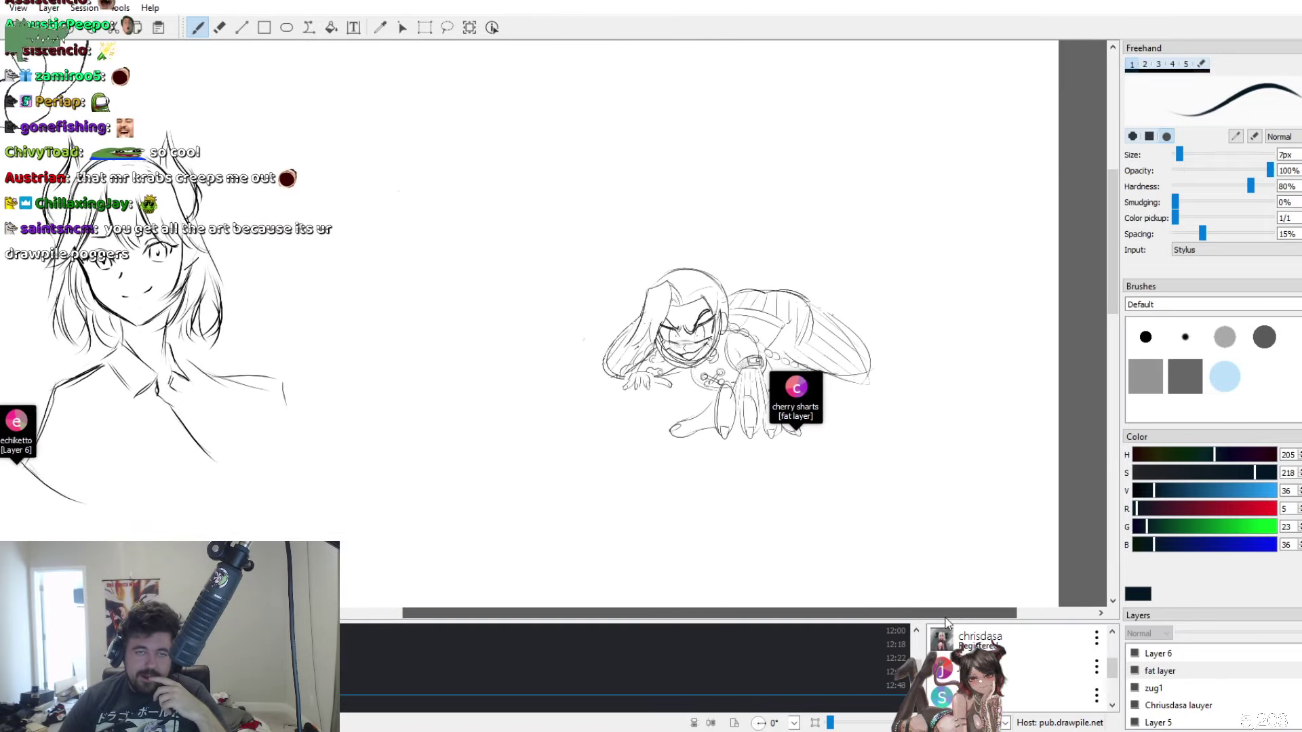
scroll(477, 406, "up", 4)
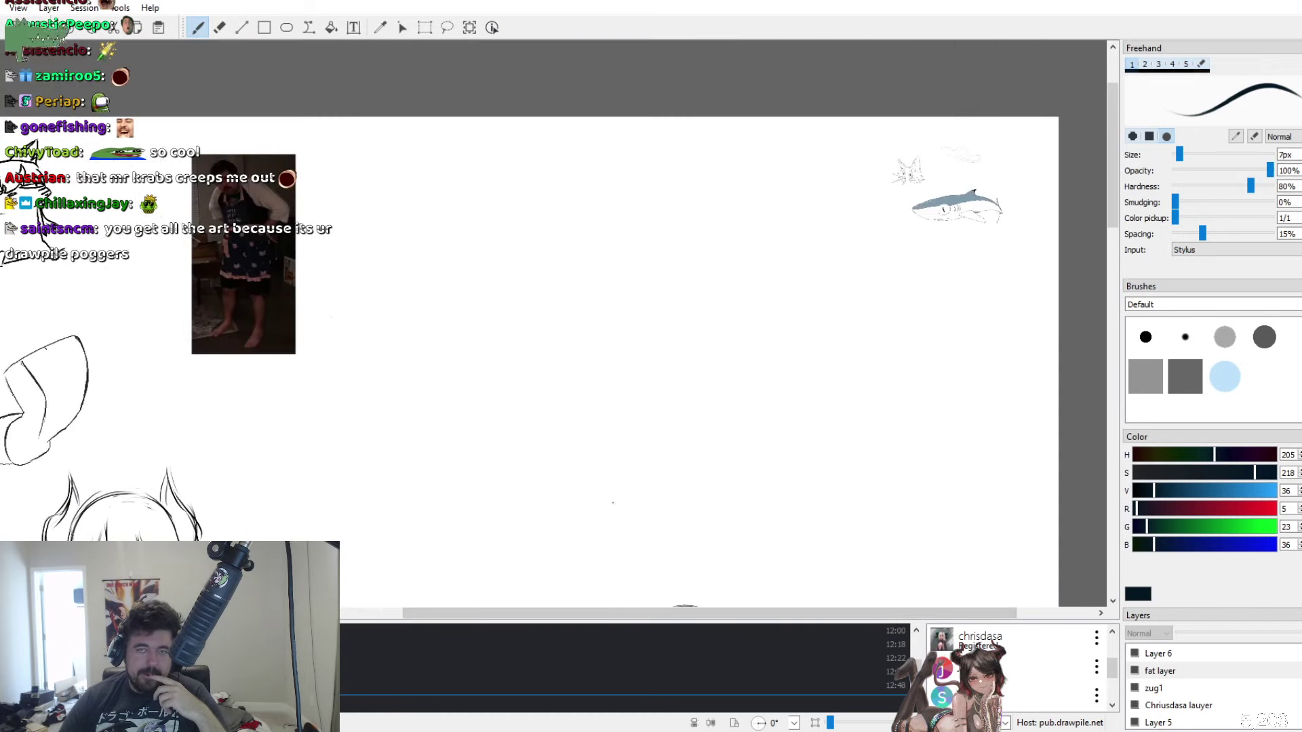
scroll(699, 326, "up", 1)
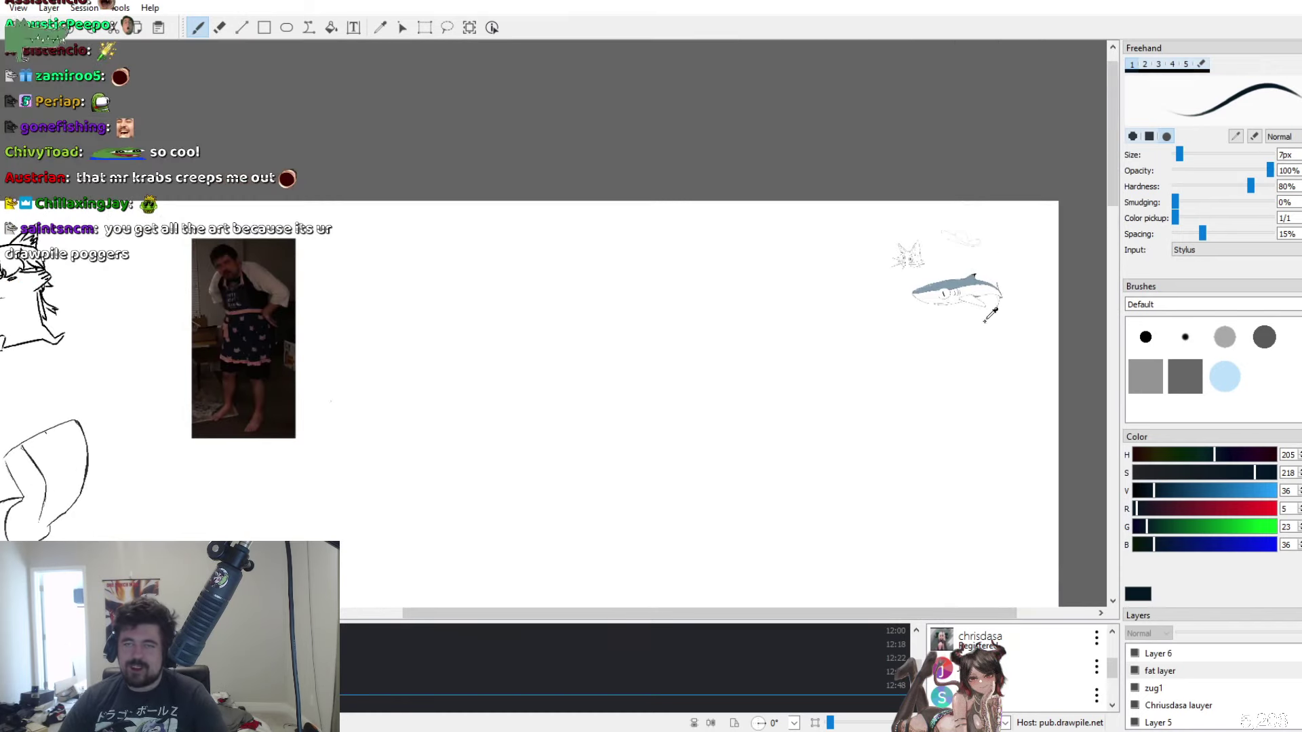
scroll(990, 313, "up", 1)
left_click_drag(774, 614, 933, 624)
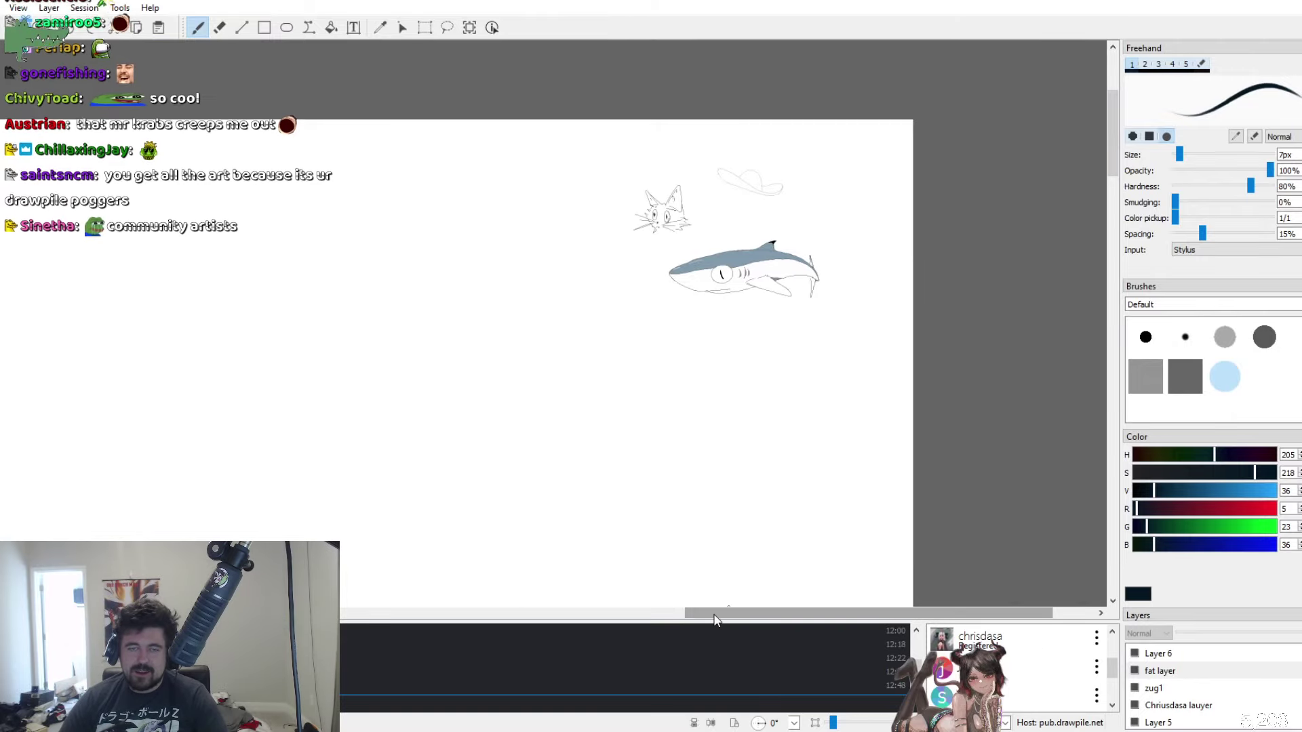
Review the whole shared canvas, comparing Mr. Krabs with the horned girl, embracing pair, reclining figure and crouching character
left_click_drag(715, 613, 359, 613)
scroll(553, 322, "down", 5)
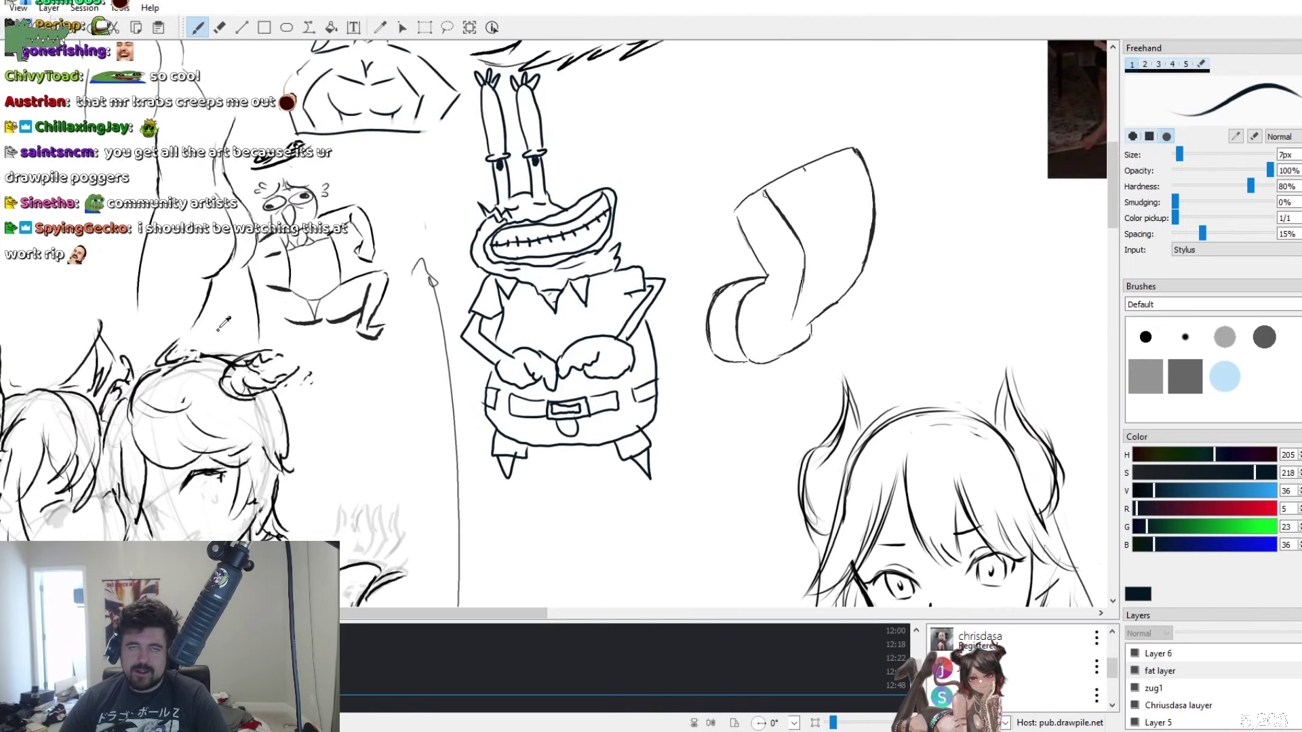
scroll(224, 324, "down", 3)
scroll(288, 319, "up", 3)
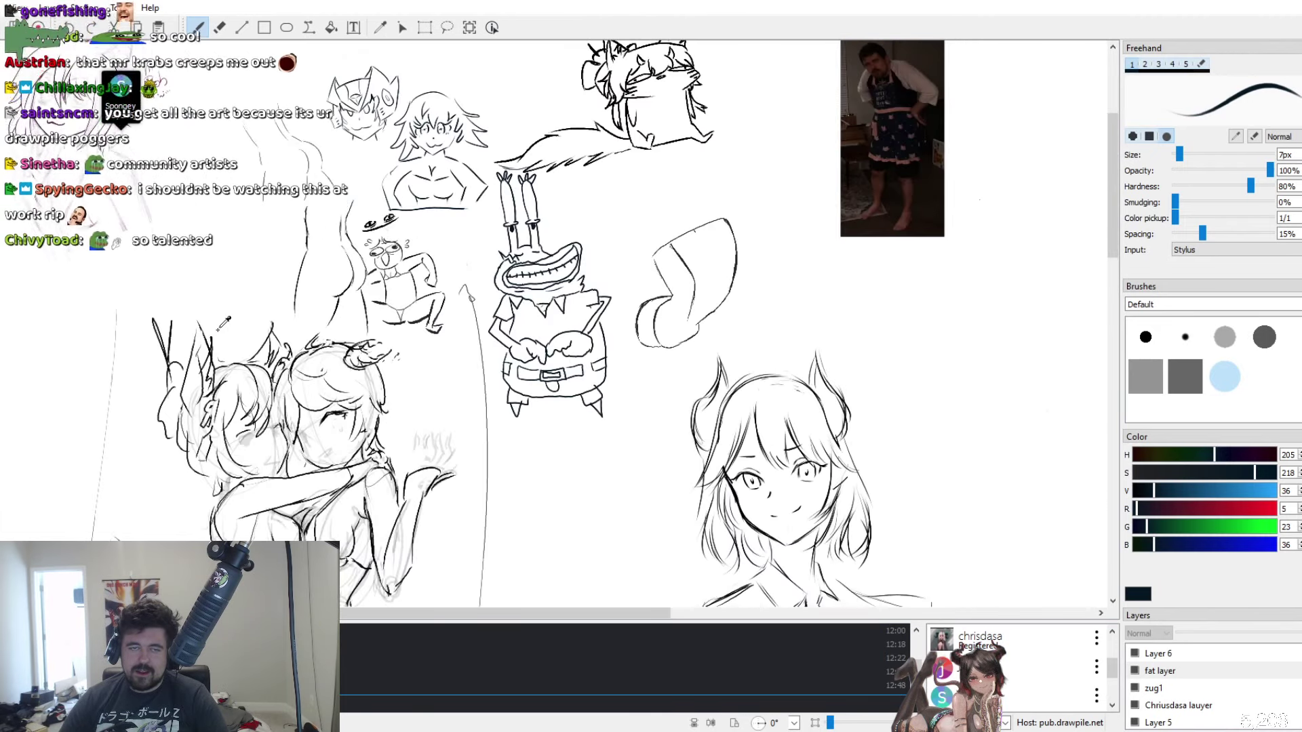
scroll(287, 319, "down", 4)
scroll(287, 319, "up", 3)
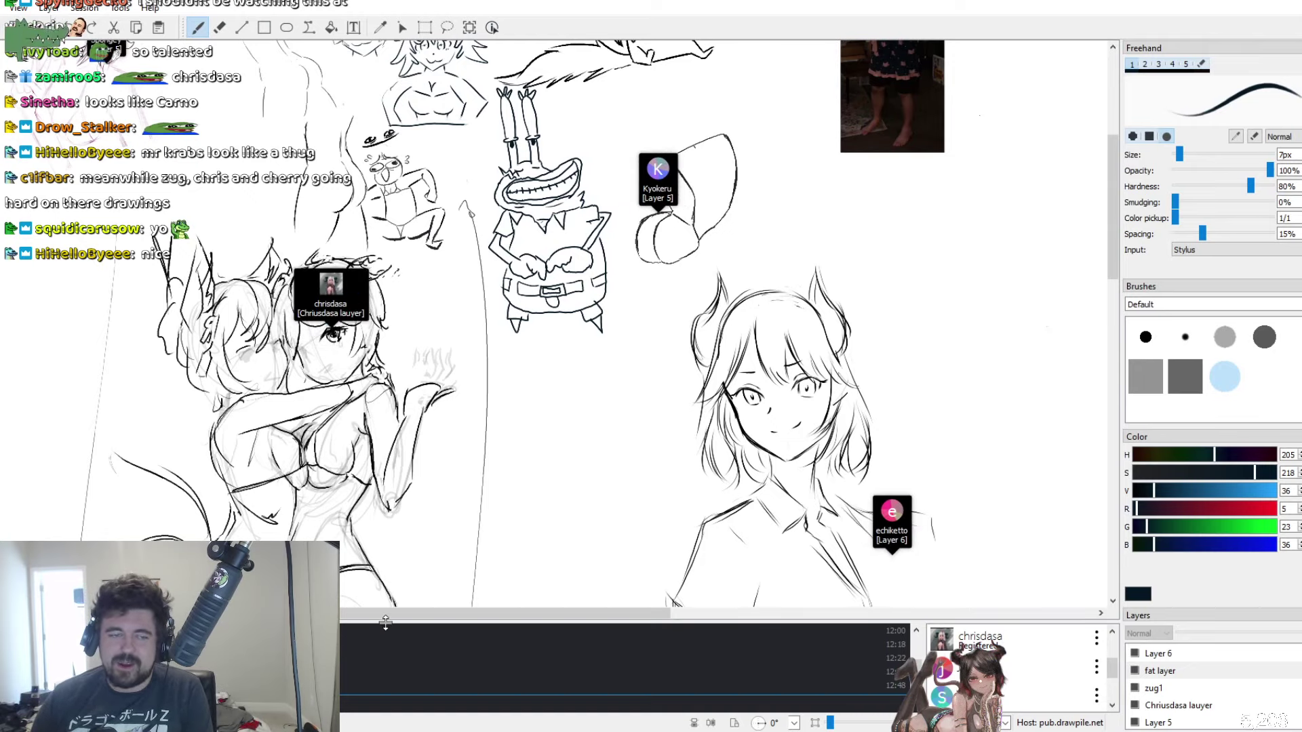
left_click_drag(556, 325, 616, 494)
scroll(571, 323, "down", 15)
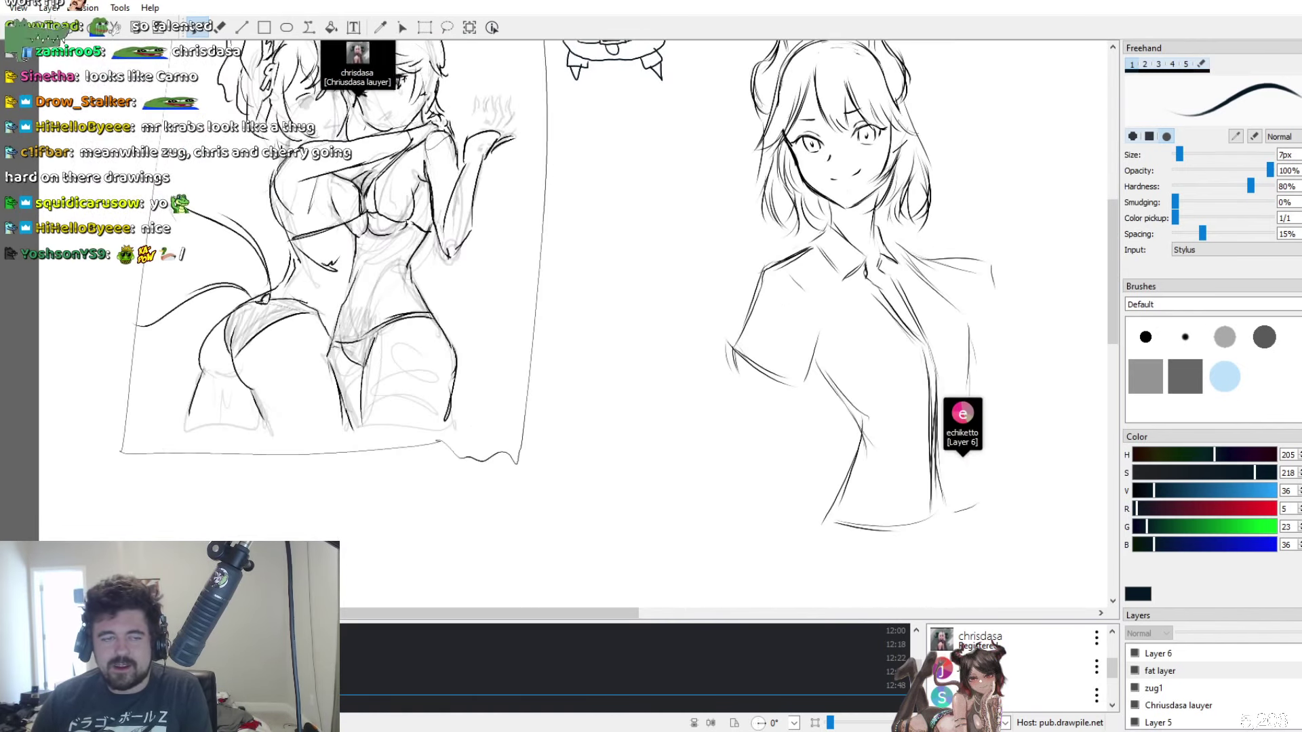
scroll(571, 324, "up", 2)
scroll(347, 323, "down", 5)
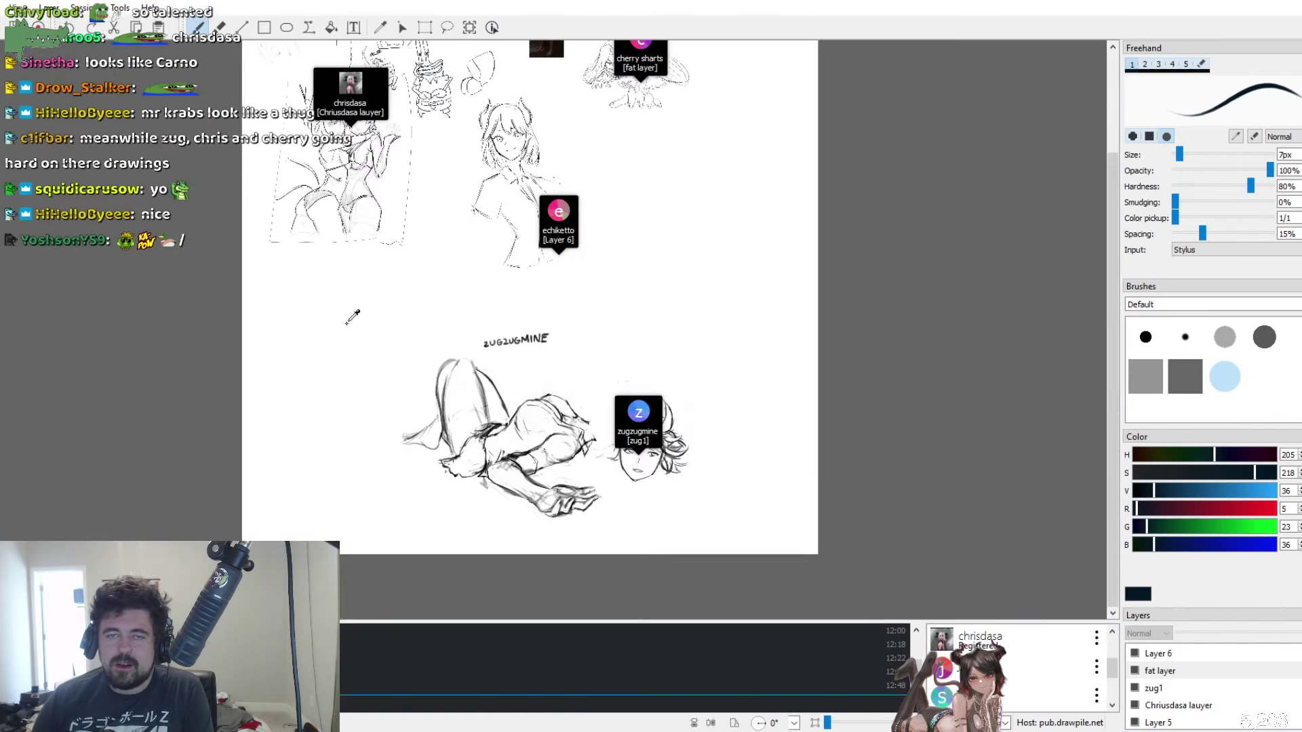
scroll(351, 316, "up", 3)
scroll(351, 316, "up", 6)
scroll(354, 318, "up", 3)
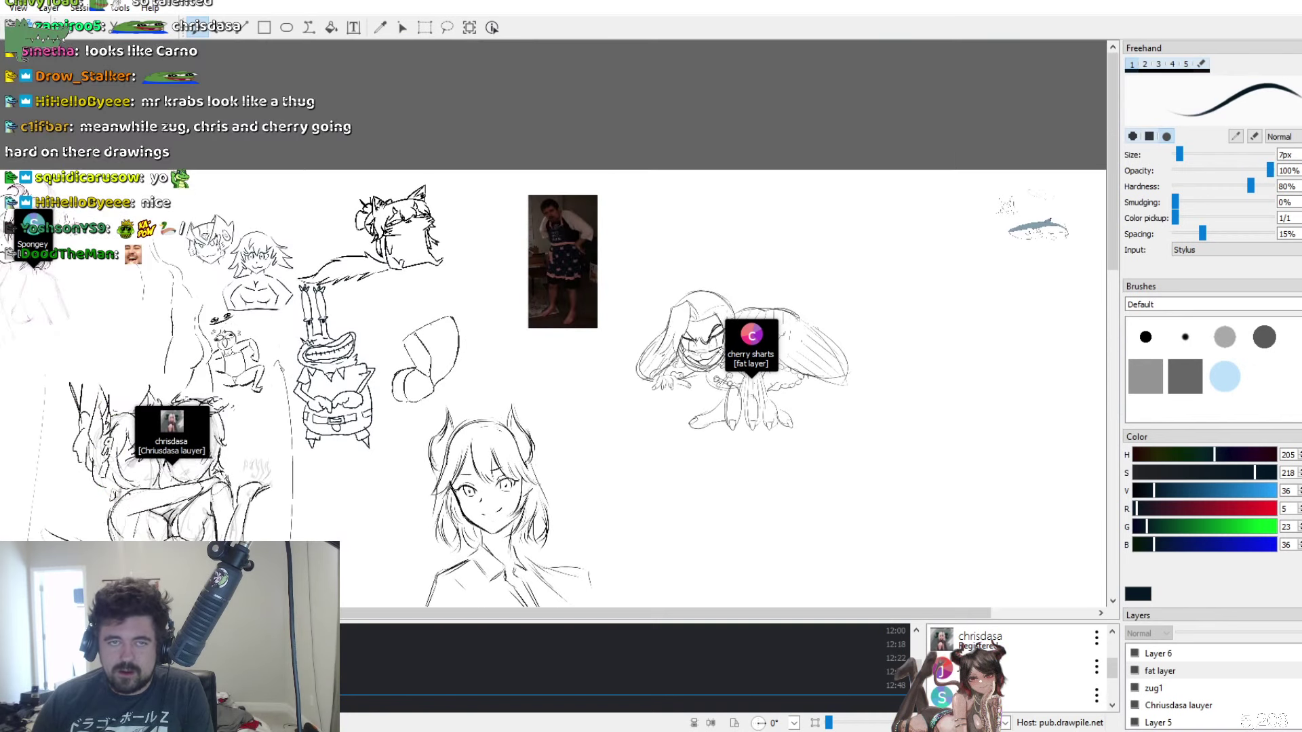
scroll(354, 318, "up", 2)
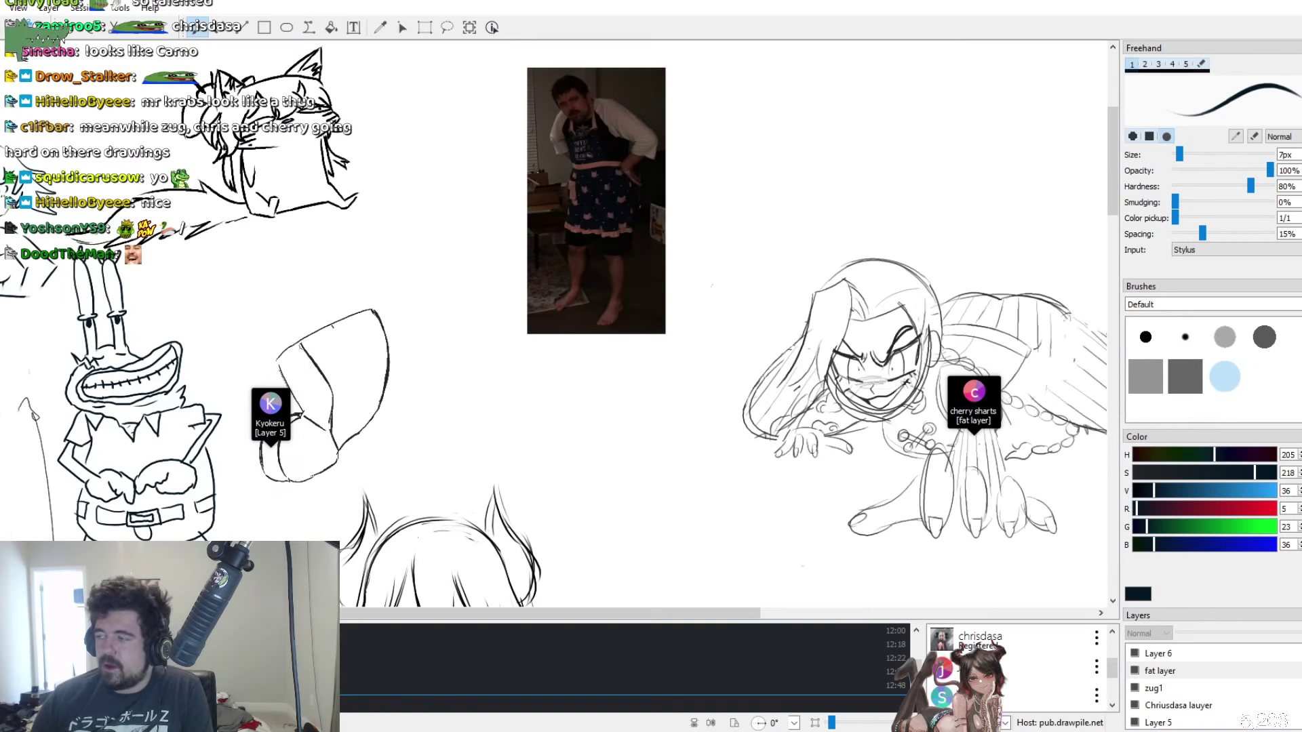
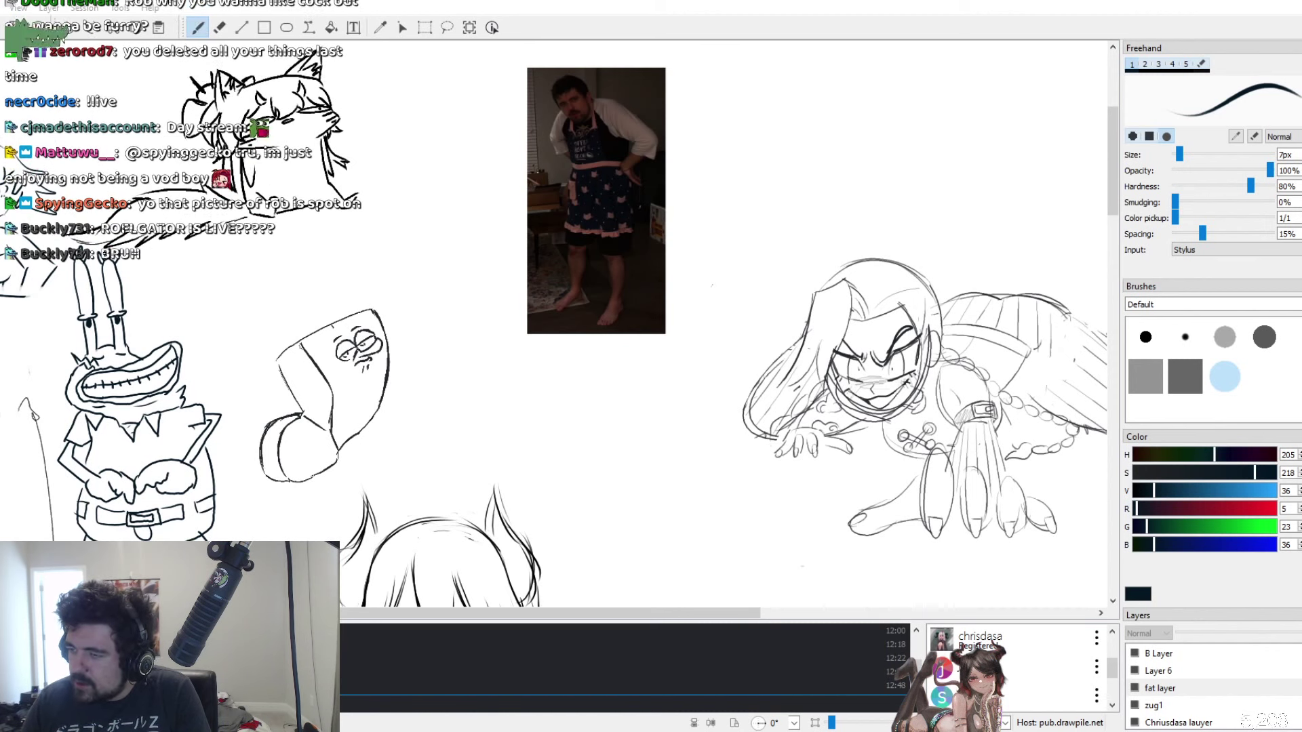
Switch to the browser, maximize its window, and view the Silvervale Ankha Dance video and its details
key("alt+Tab")
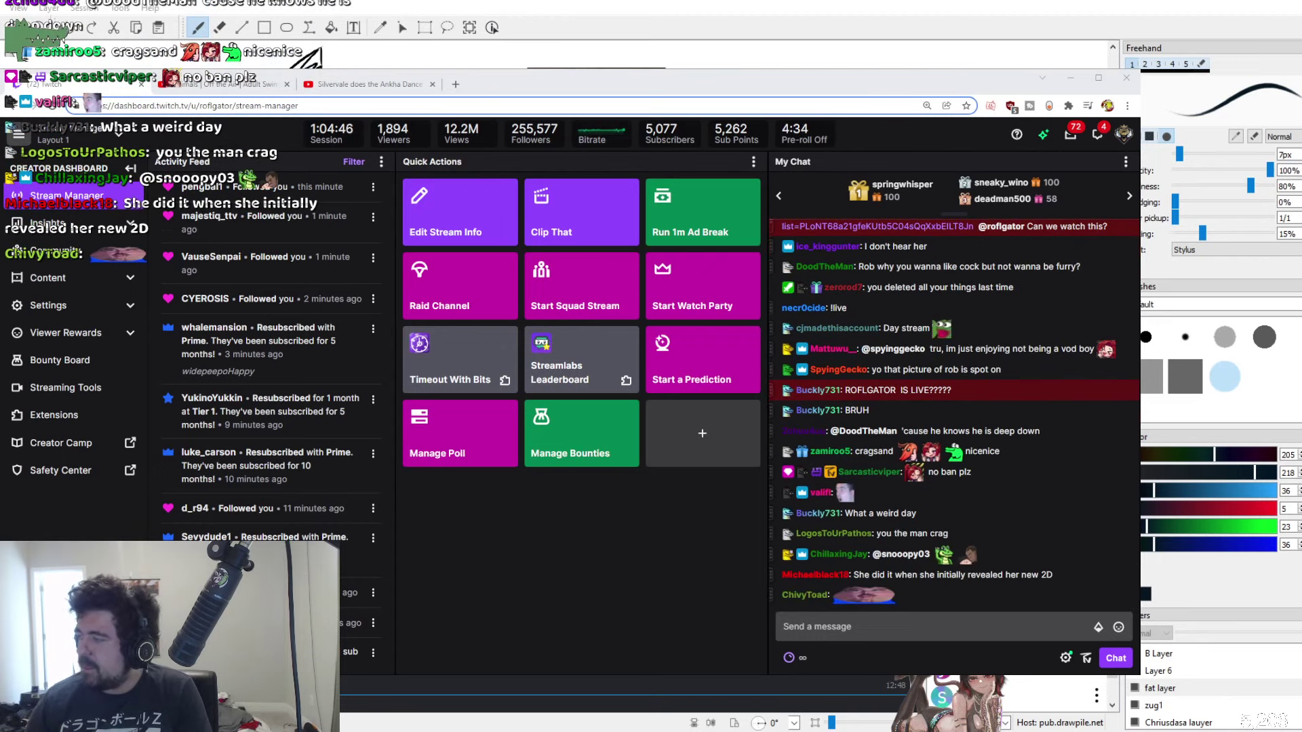
key("super+Up")
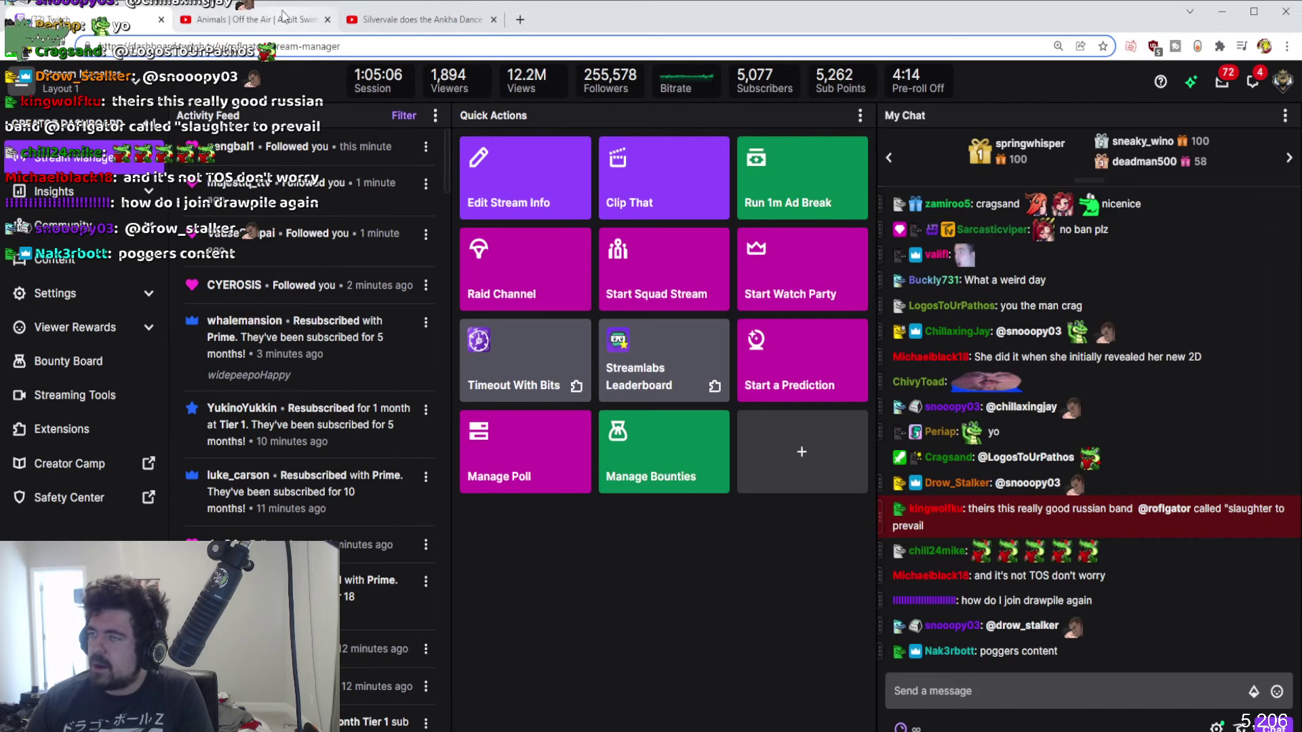
left_click(384, 20)
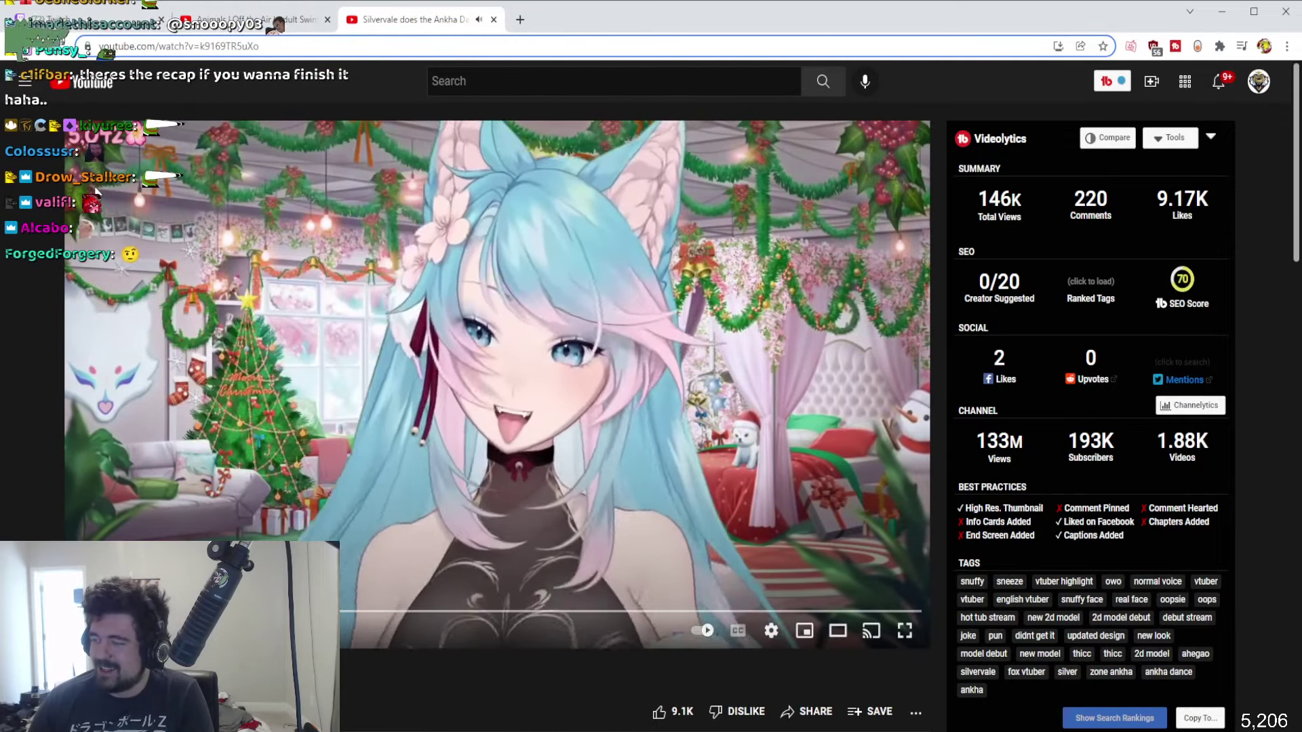
scroll(221, 483, "down", 2)
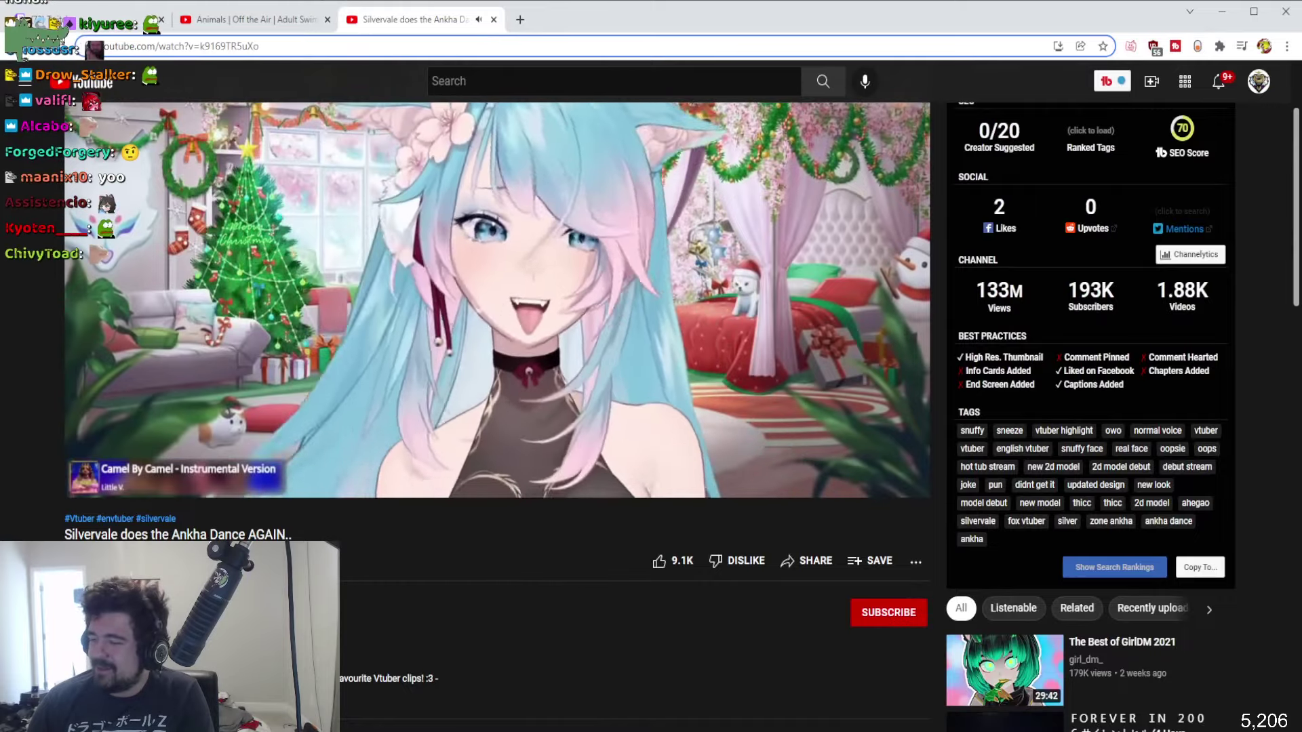
scroll(489, 529, "up", 2)
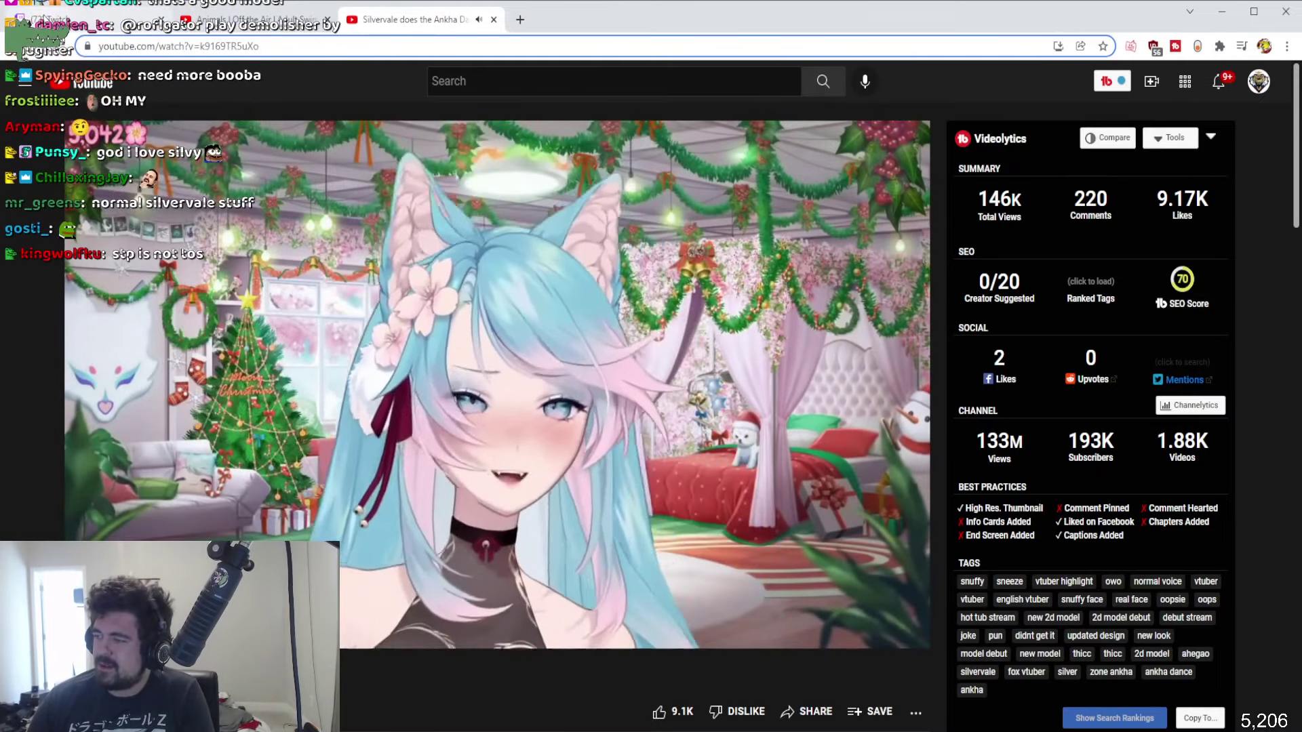
Check the stream chat in the Twitch Stream Manager and return to the Silvervale video
left_click(88, 19)
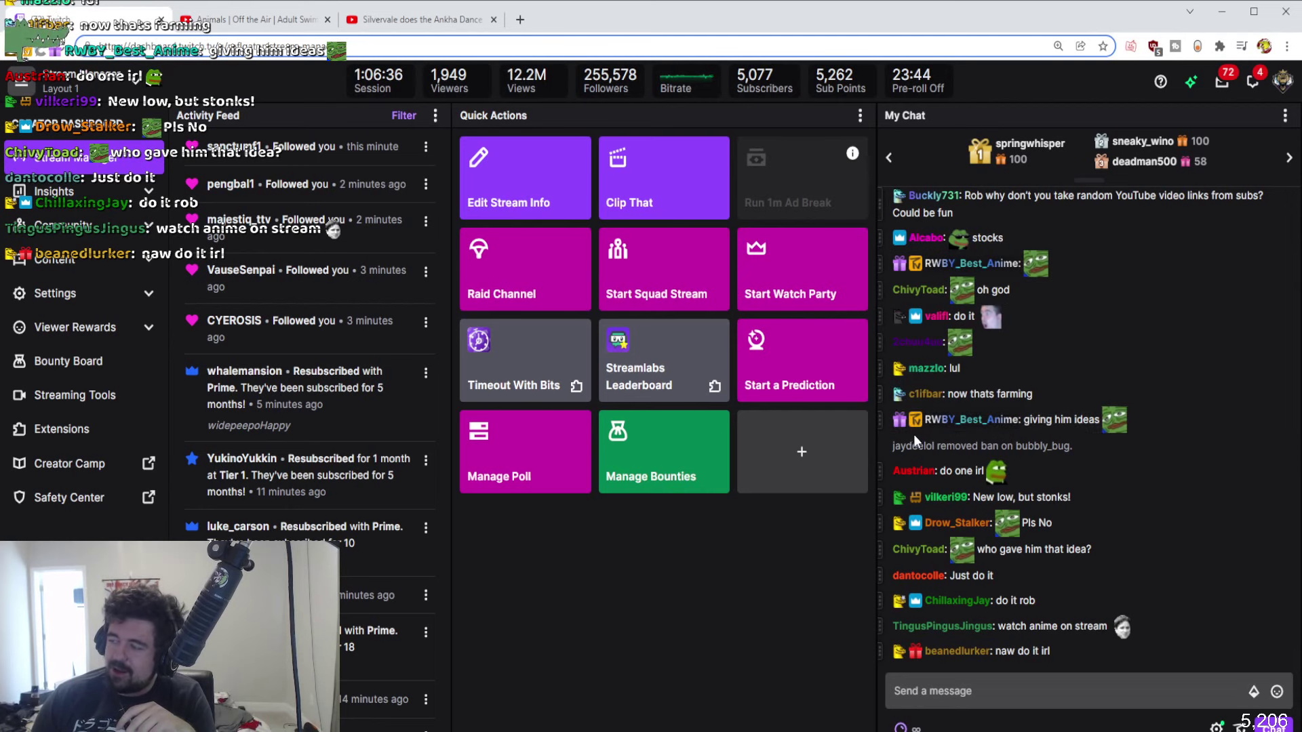
left_click_drag(943, 410, 1145, 385)
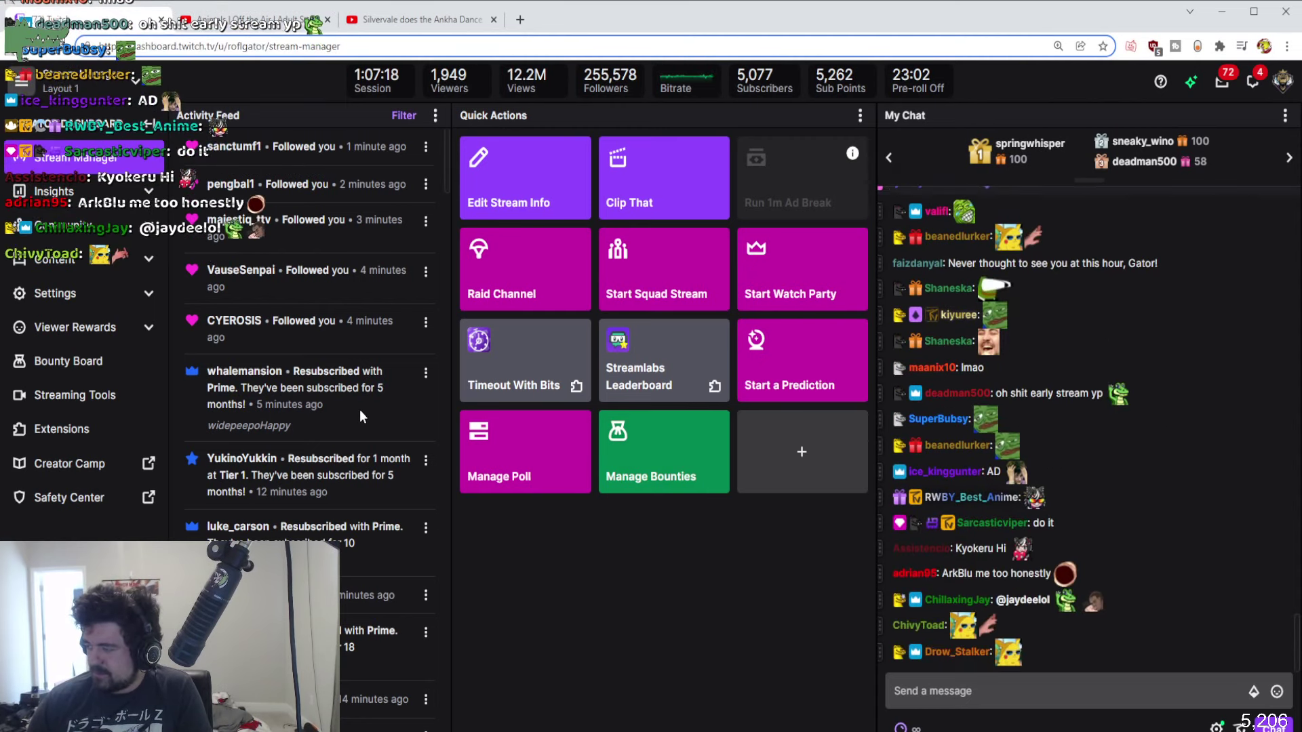
left_click(254, 19)
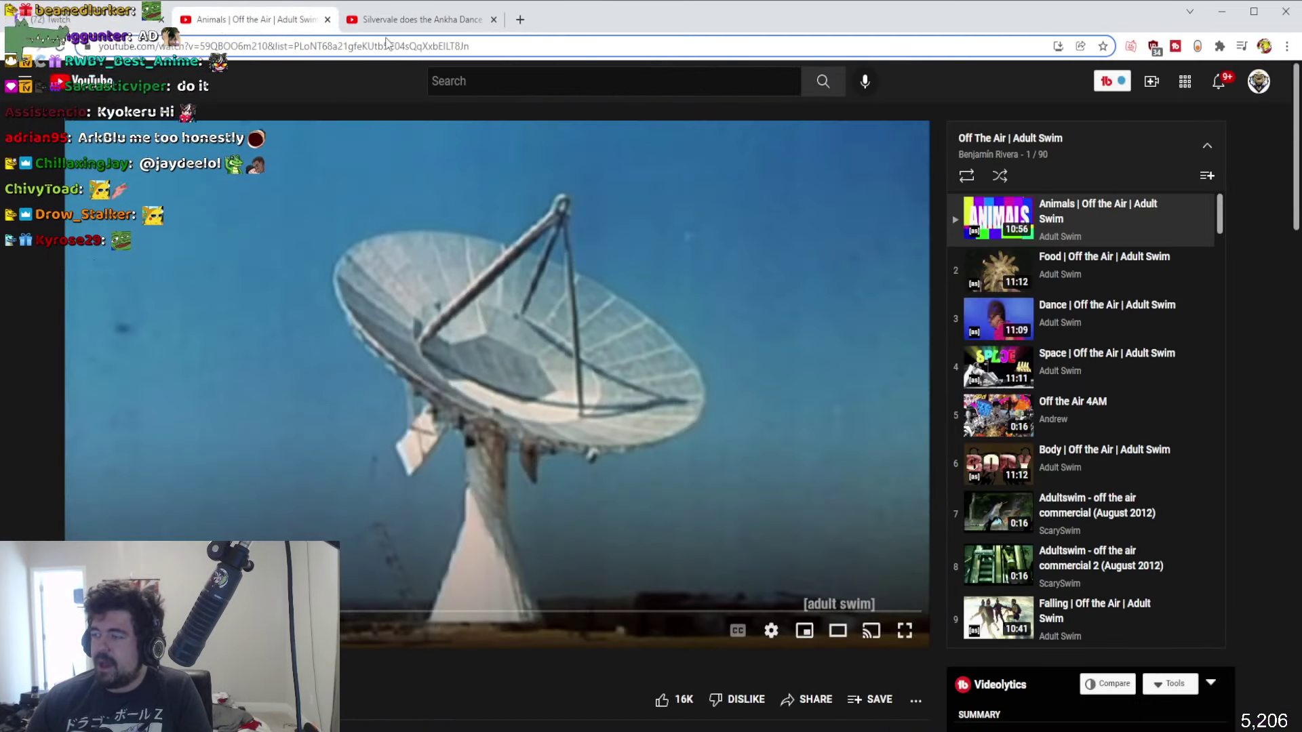
left_click(396, 21)
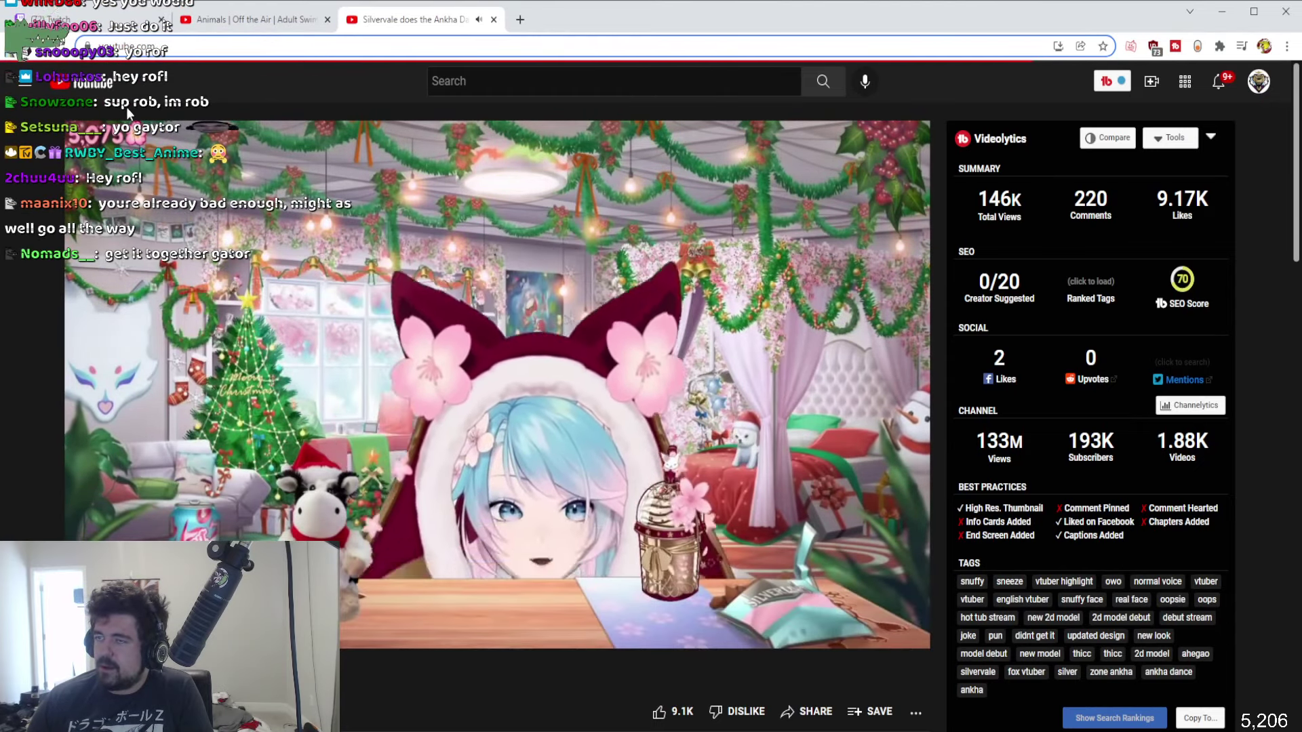
Browse the YouTube home recommendations and play the "The empty foggy town" relaxing music video
left_click(85, 81)
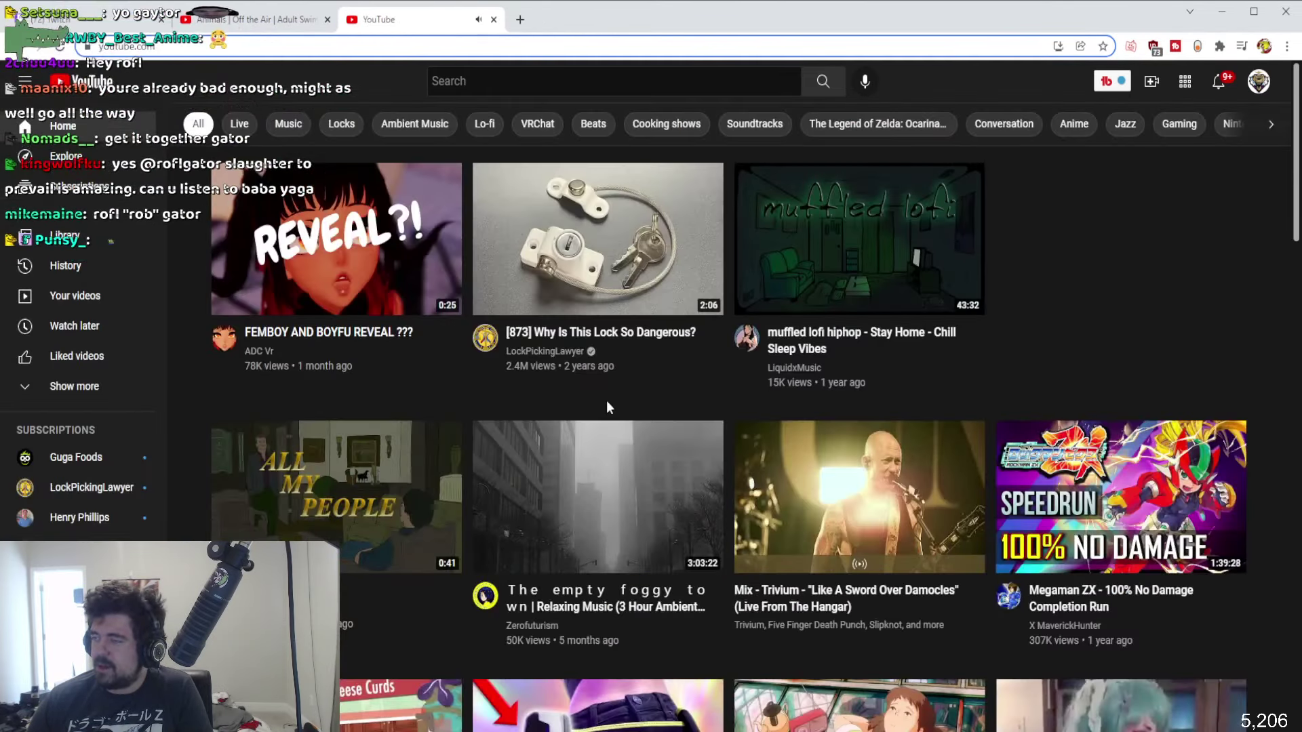
scroll(607, 400, "down", 1)
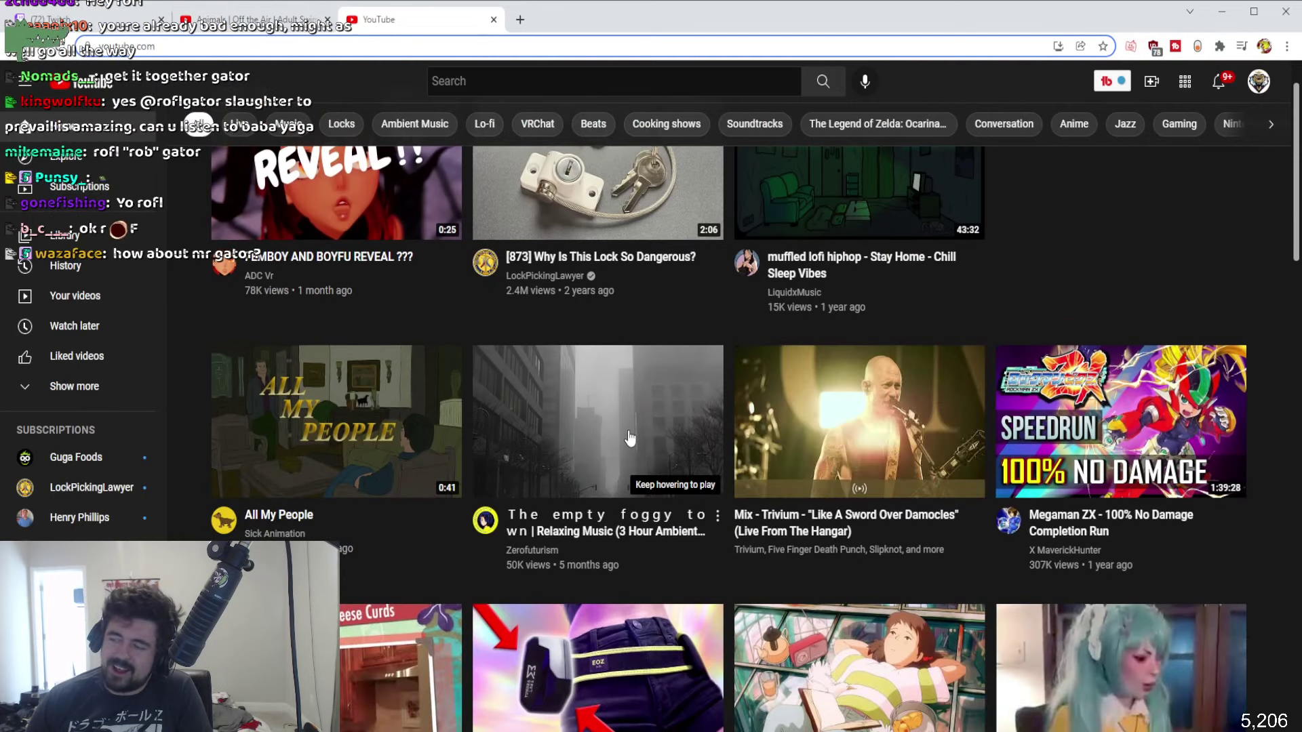
mouse_move(642, 407)
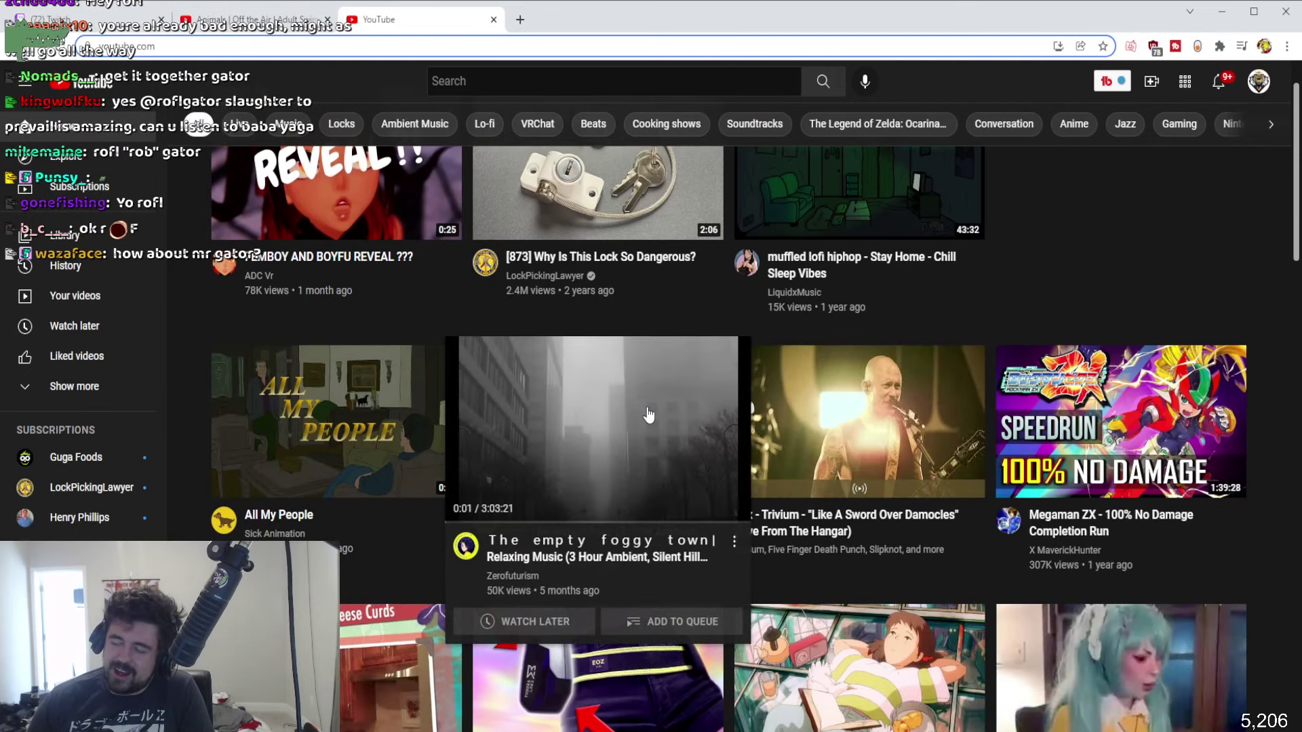
left_click(589, 415)
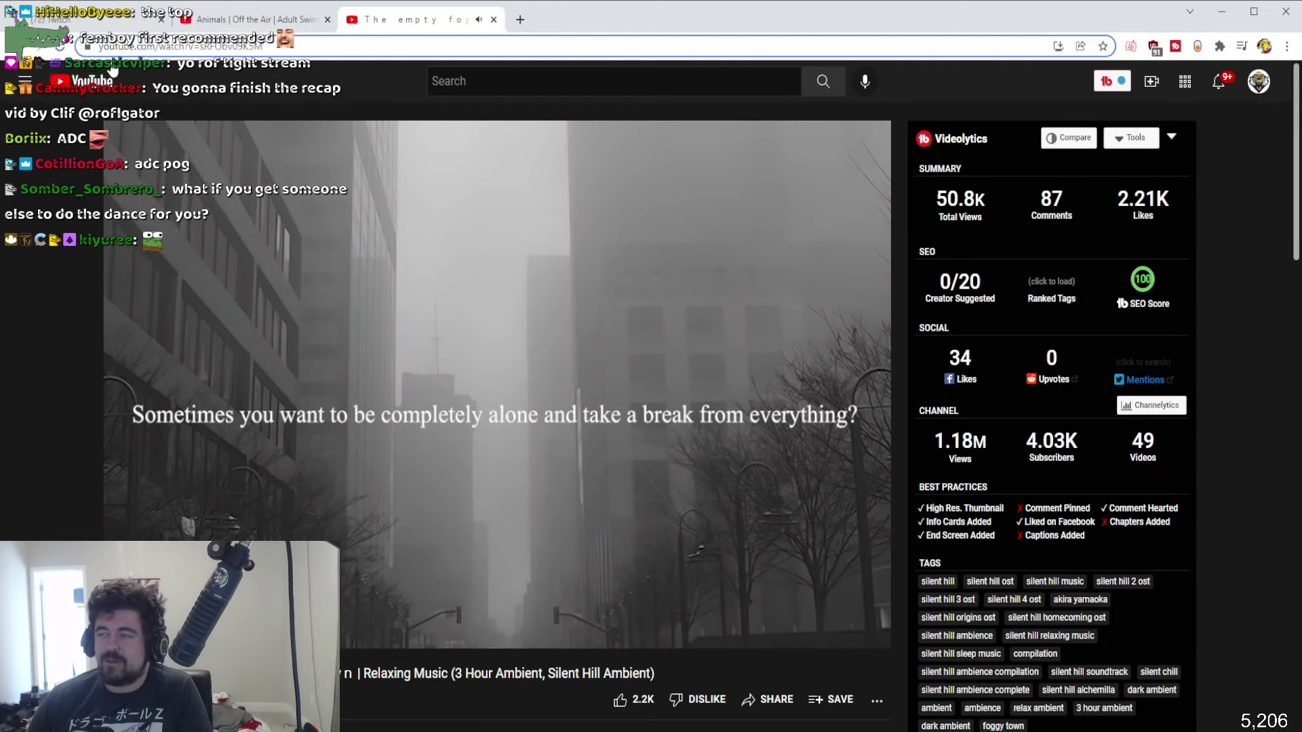
Read the stream chat's reactions in the Stream Manager while the foggy town video plays, ending back on the video
left_click(78, 19)
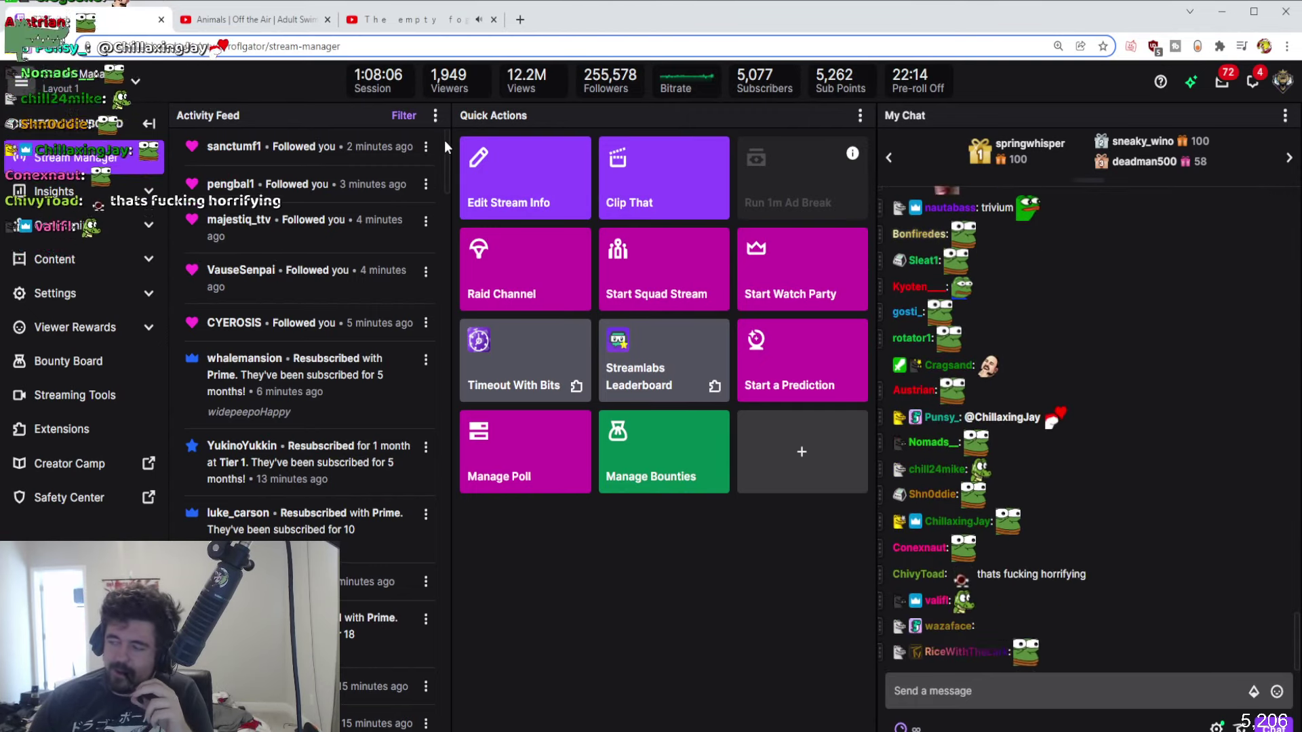
left_click(400, 27)
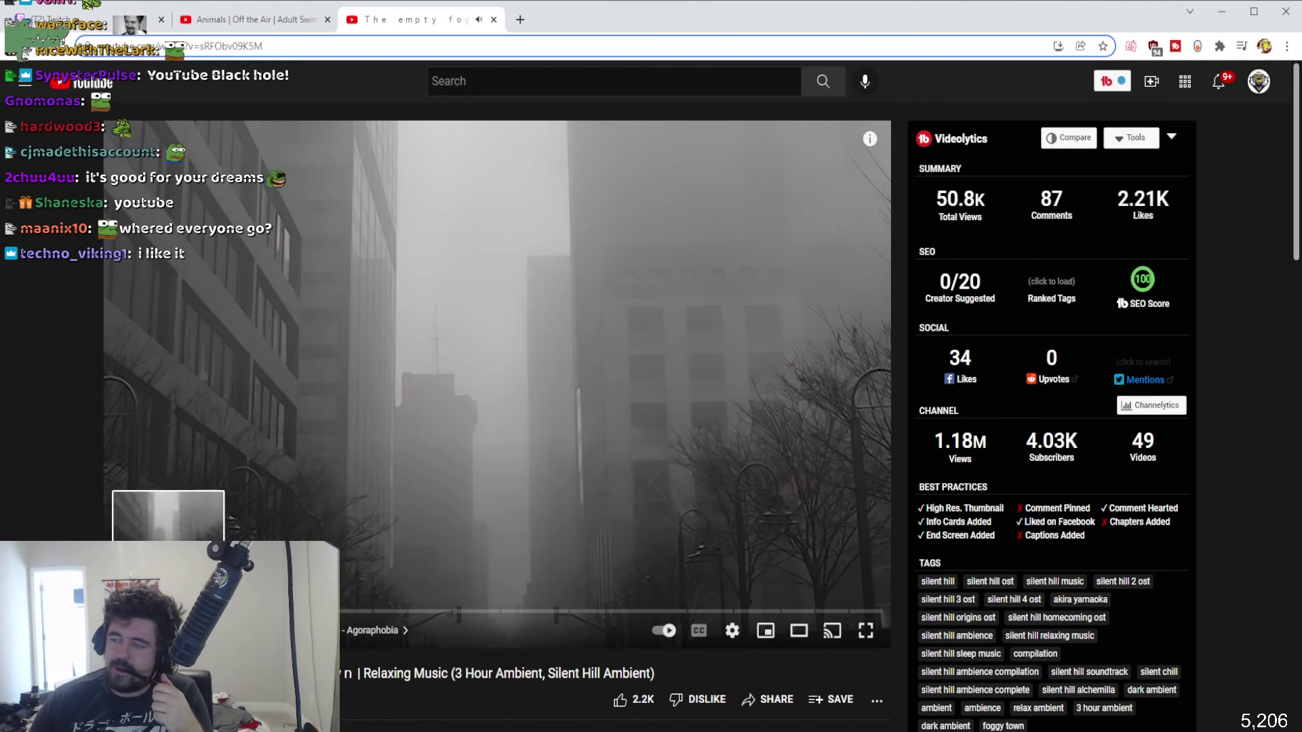
left_click(76, 24)
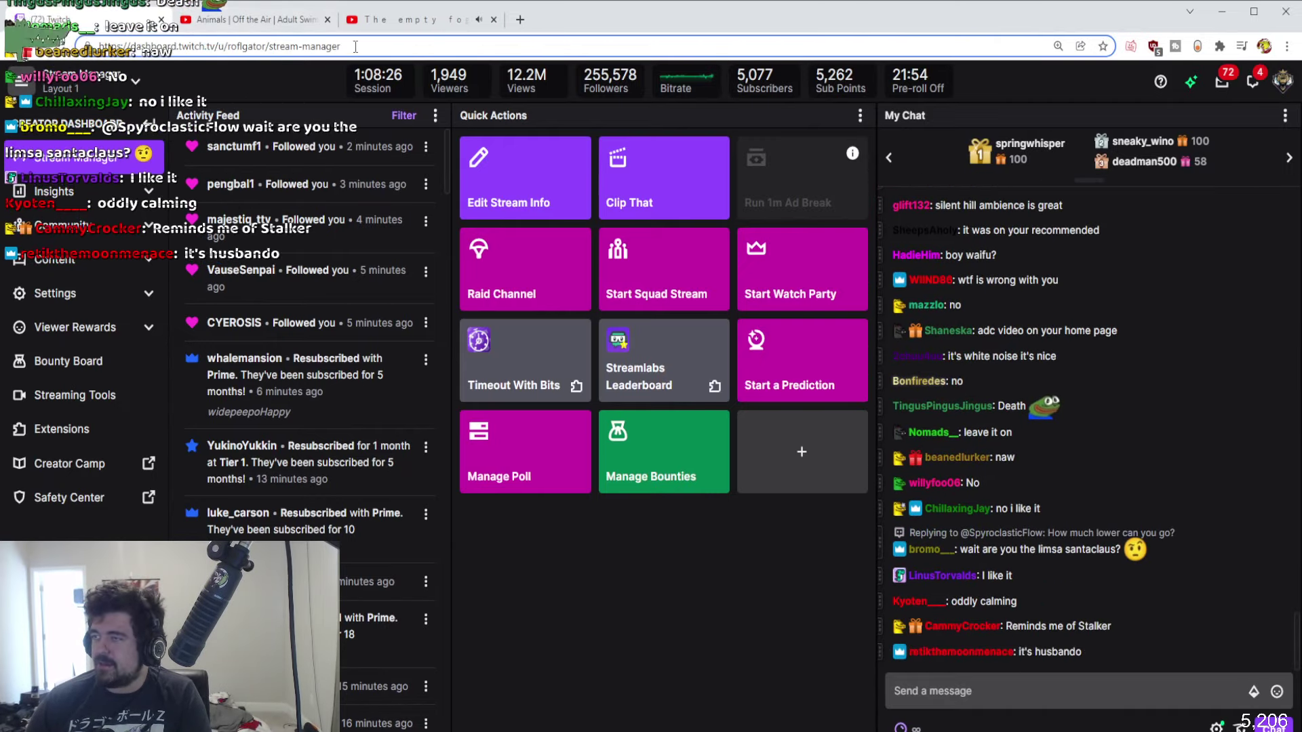
left_click(285, 19)
left_click(387, 21)
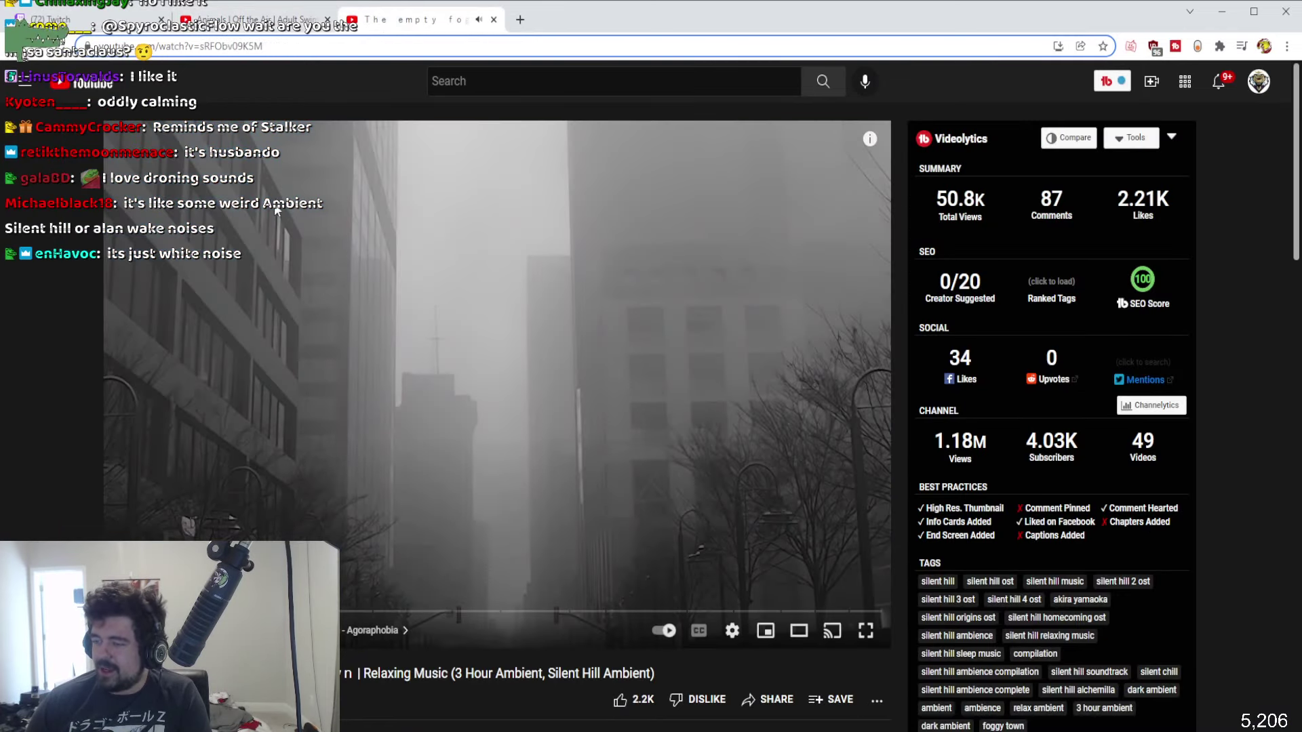
Go back to the YouTube home recommendations, look through them and play "FEMBOY AND BOYFU REVEAL ???"
key("alt+Left")
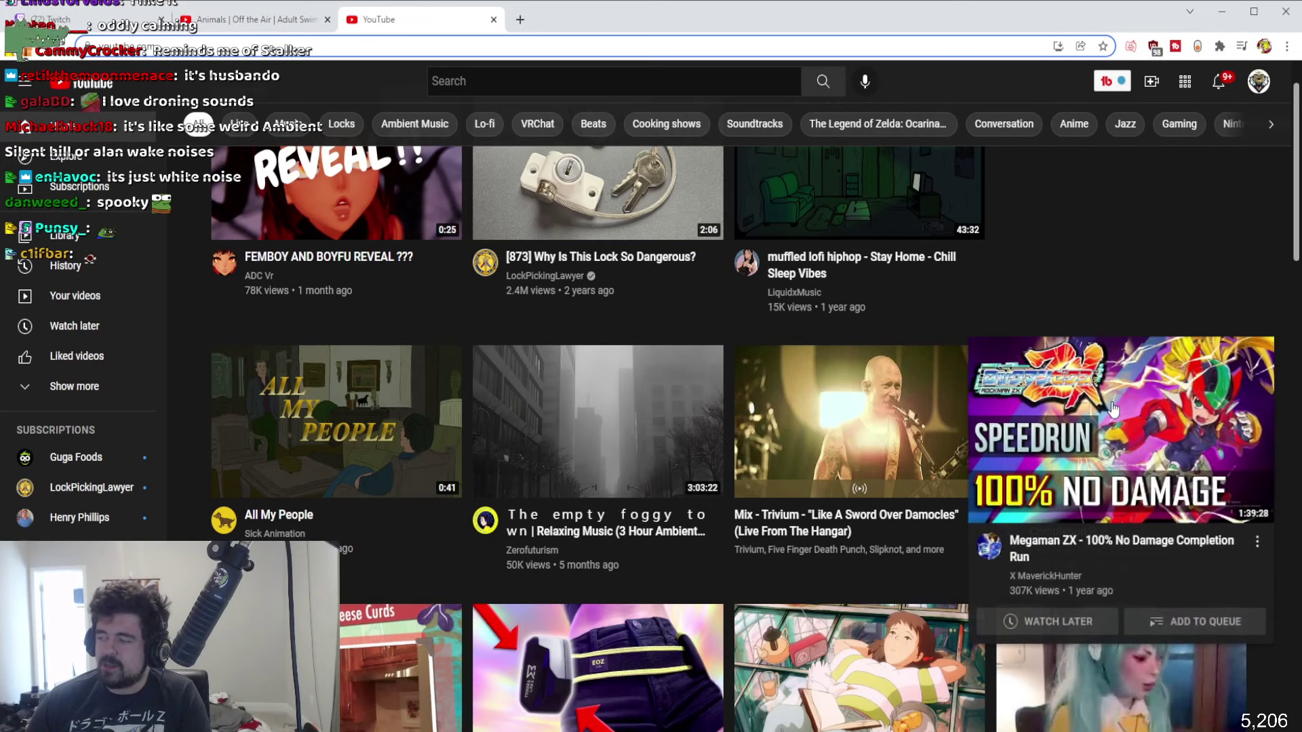
scroll(622, 444, "down", 2)
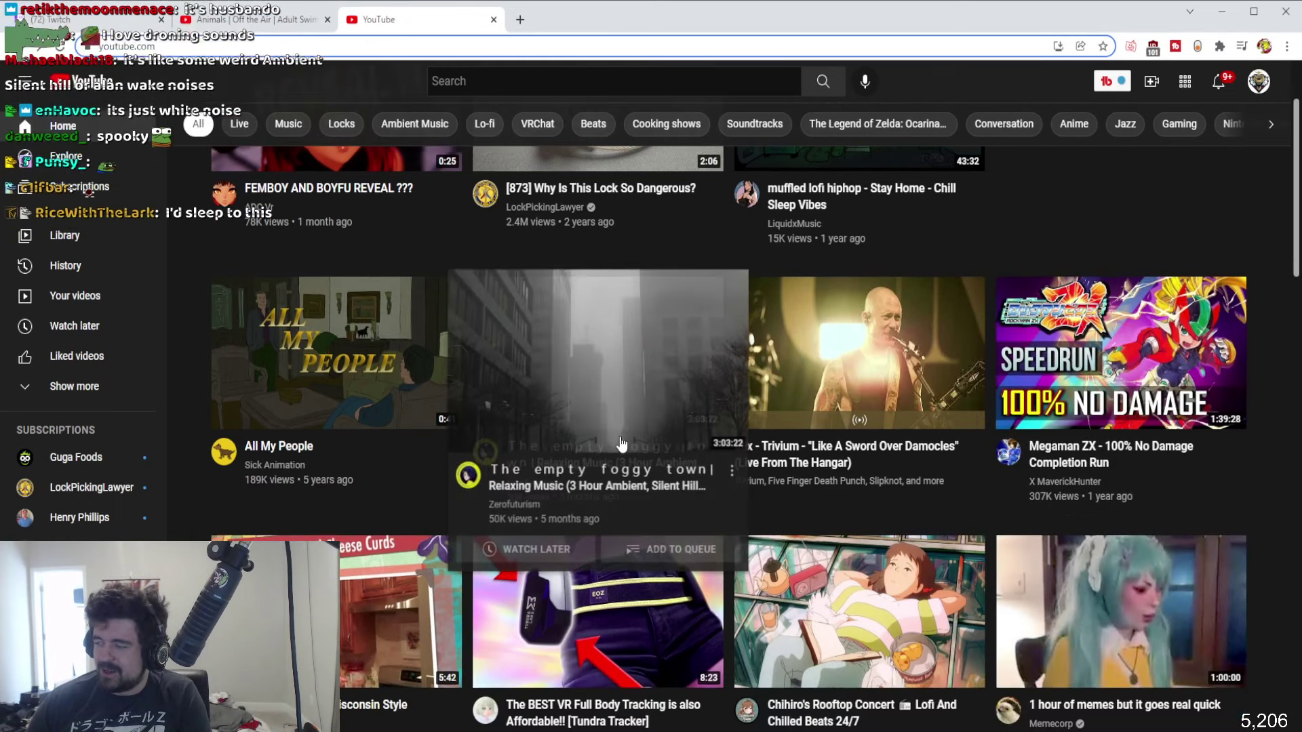
mouse_move(629, 435)
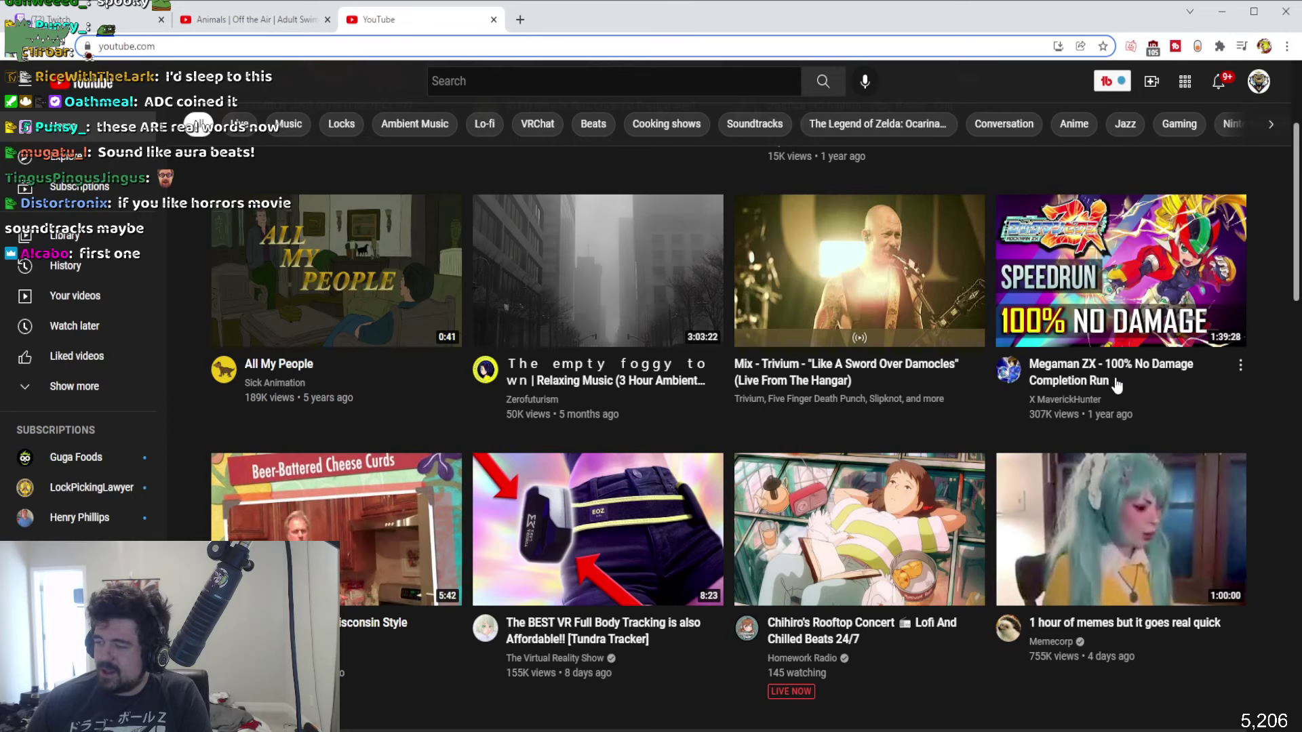
scroll(868, 420, "up", 2)
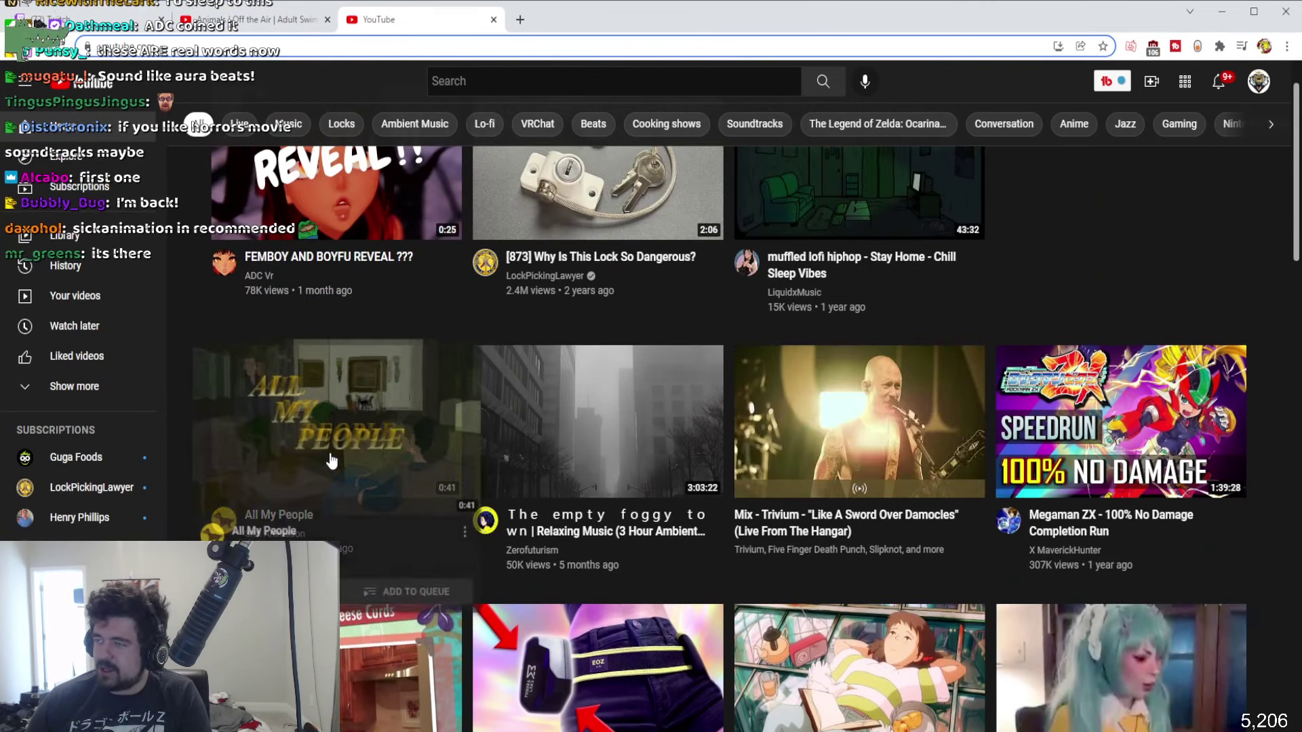
scroll(472, 433, "up", 1)
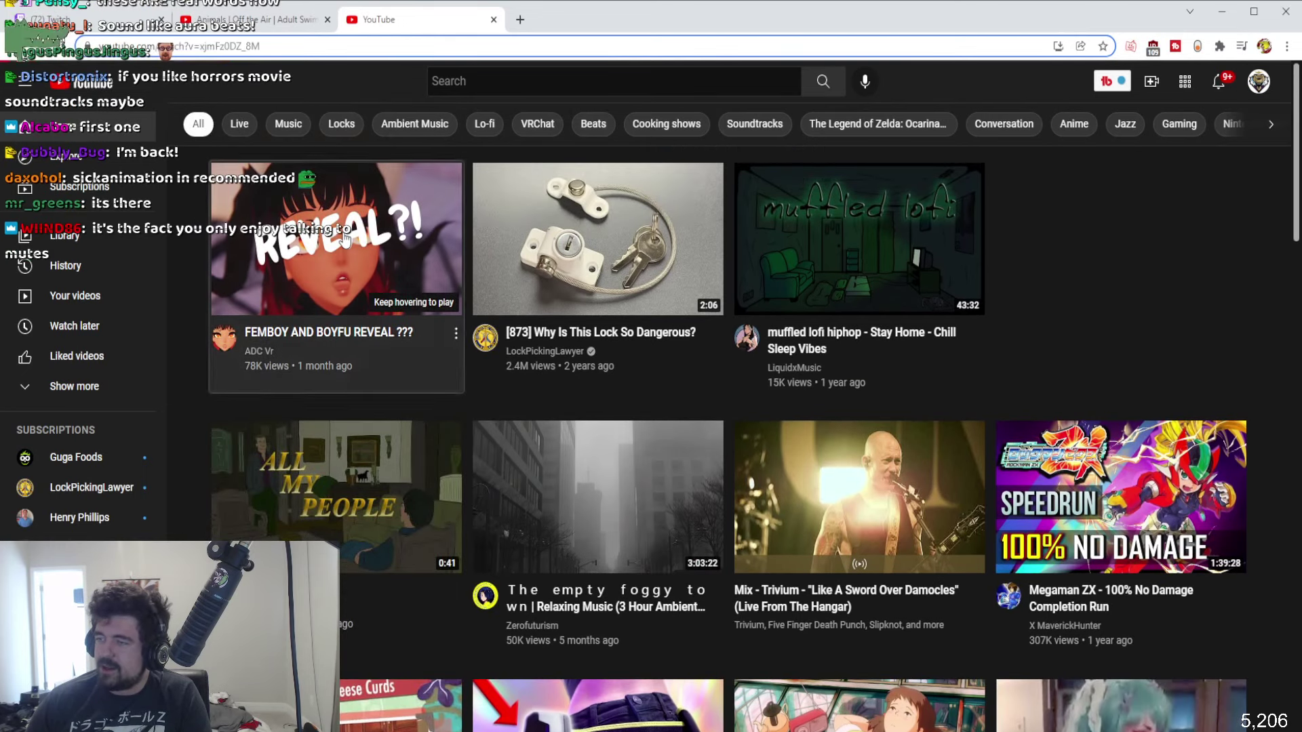
left_click(406, 288)
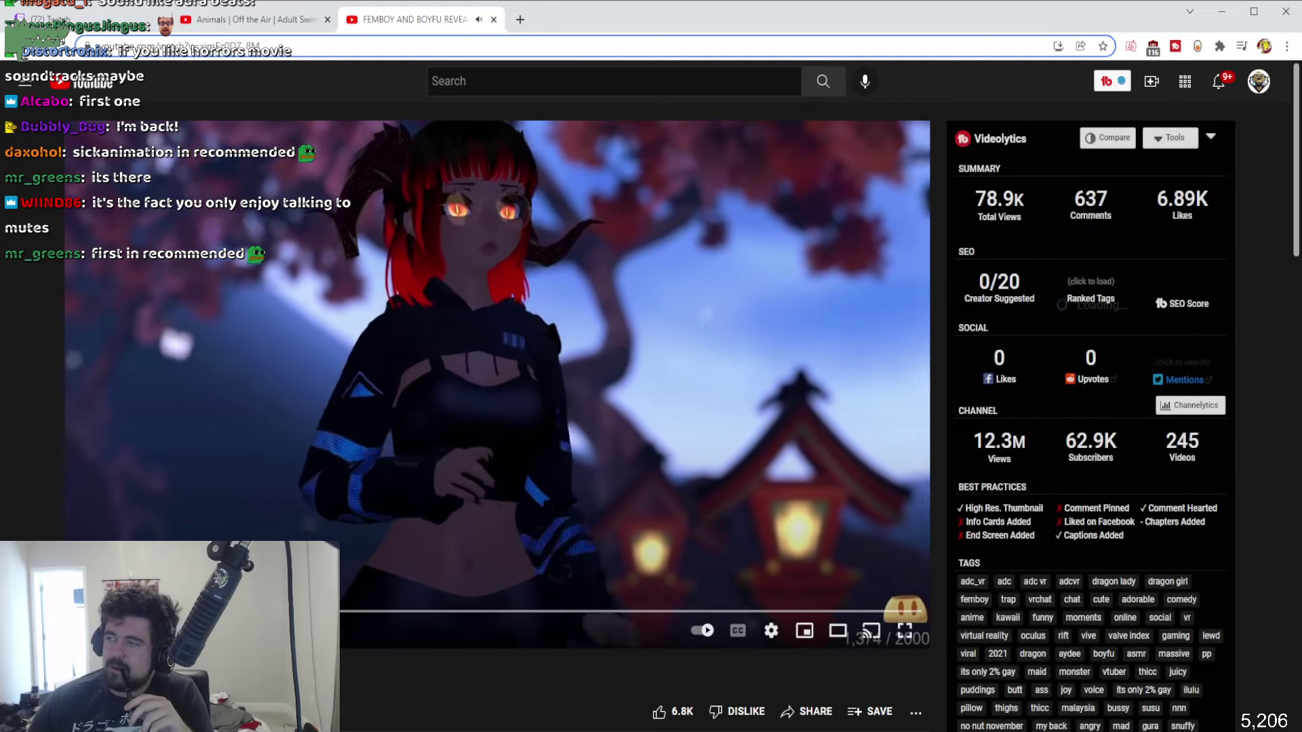
Look over the reveal video's page and play the suggested jacksepticeye video "THIS WAS SO SCARY IT MADE ME CRY"
scroll(388, 678, "down", 1)
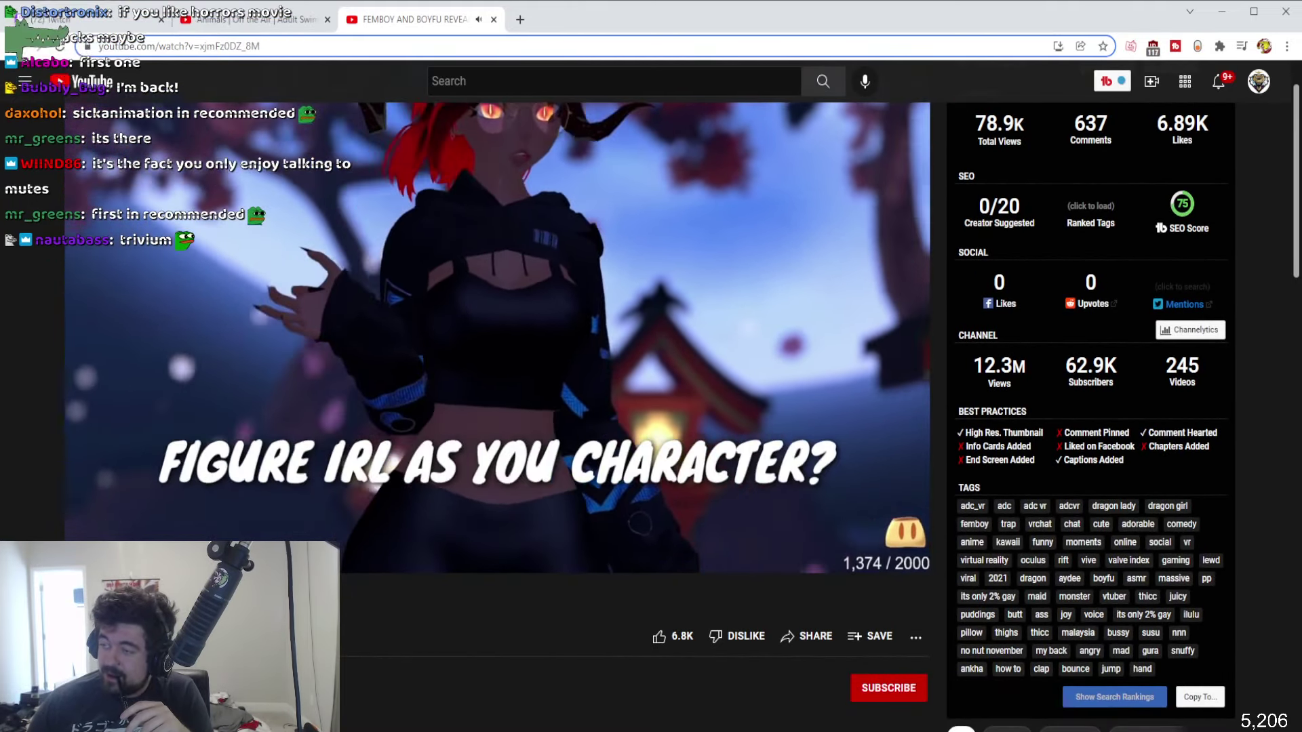
scroll(475, 373, "up", 1)
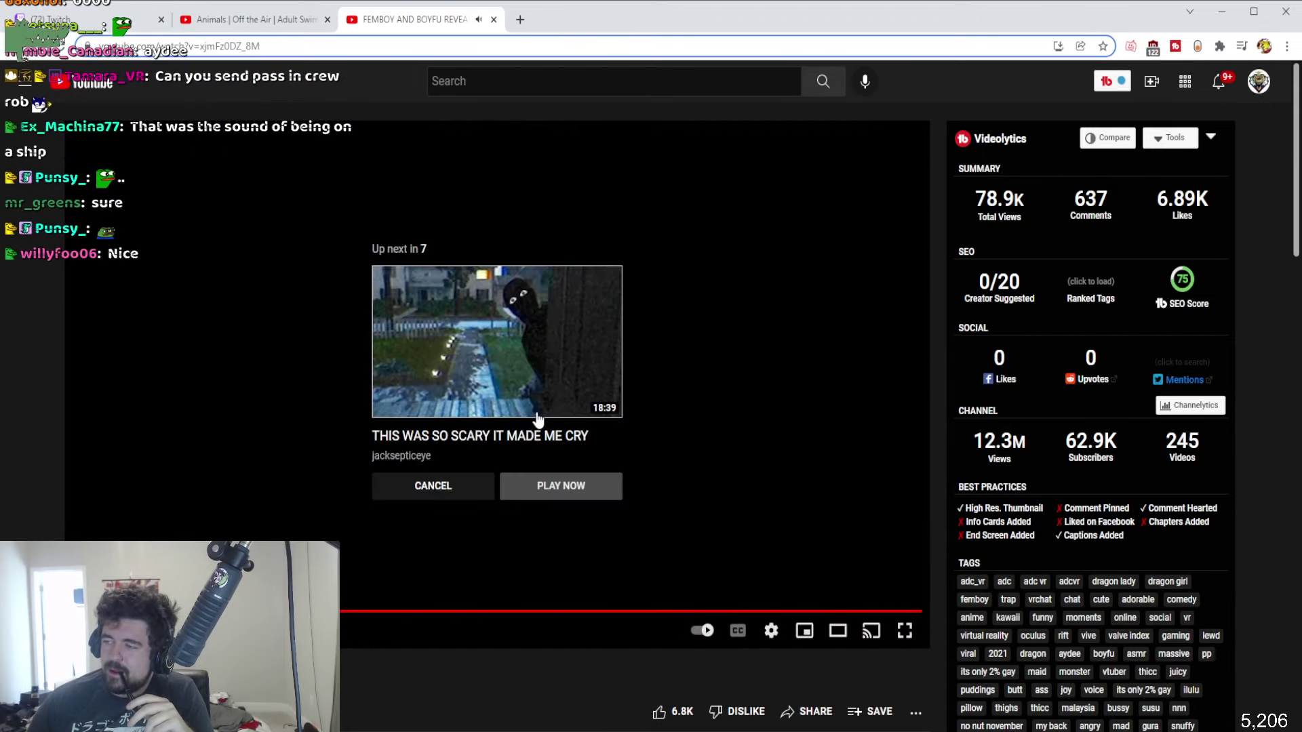
left_click(543, 387)
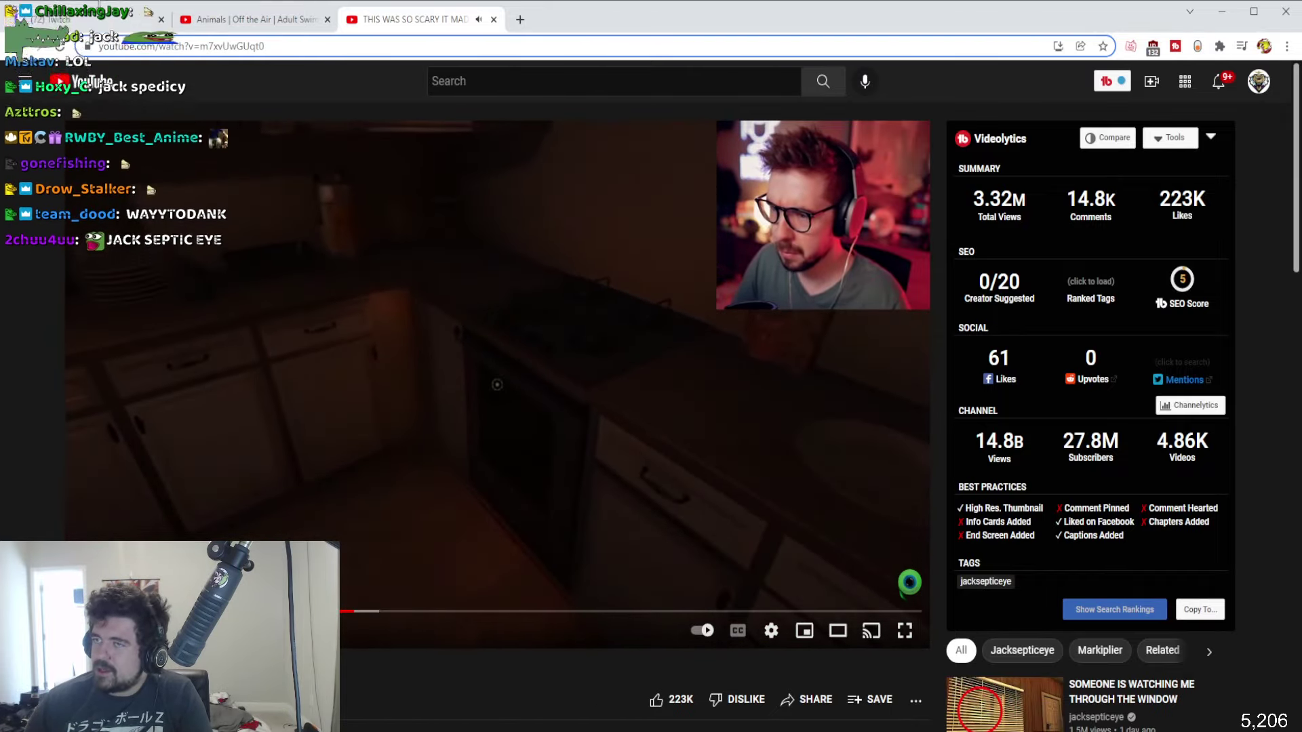
Check the stream chat again and bring up the "Animals | Off the Air | Adult Swim" video
left_click(102, 22)
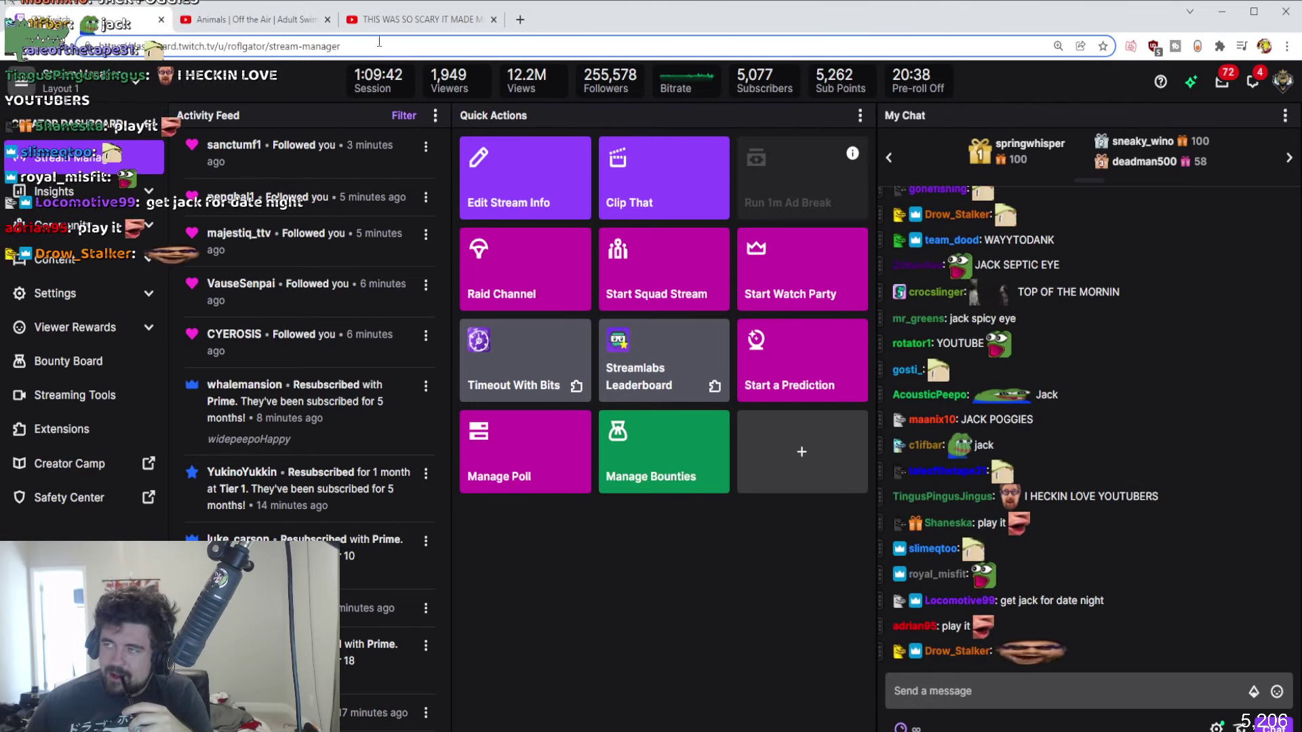
left_click(403, 20)
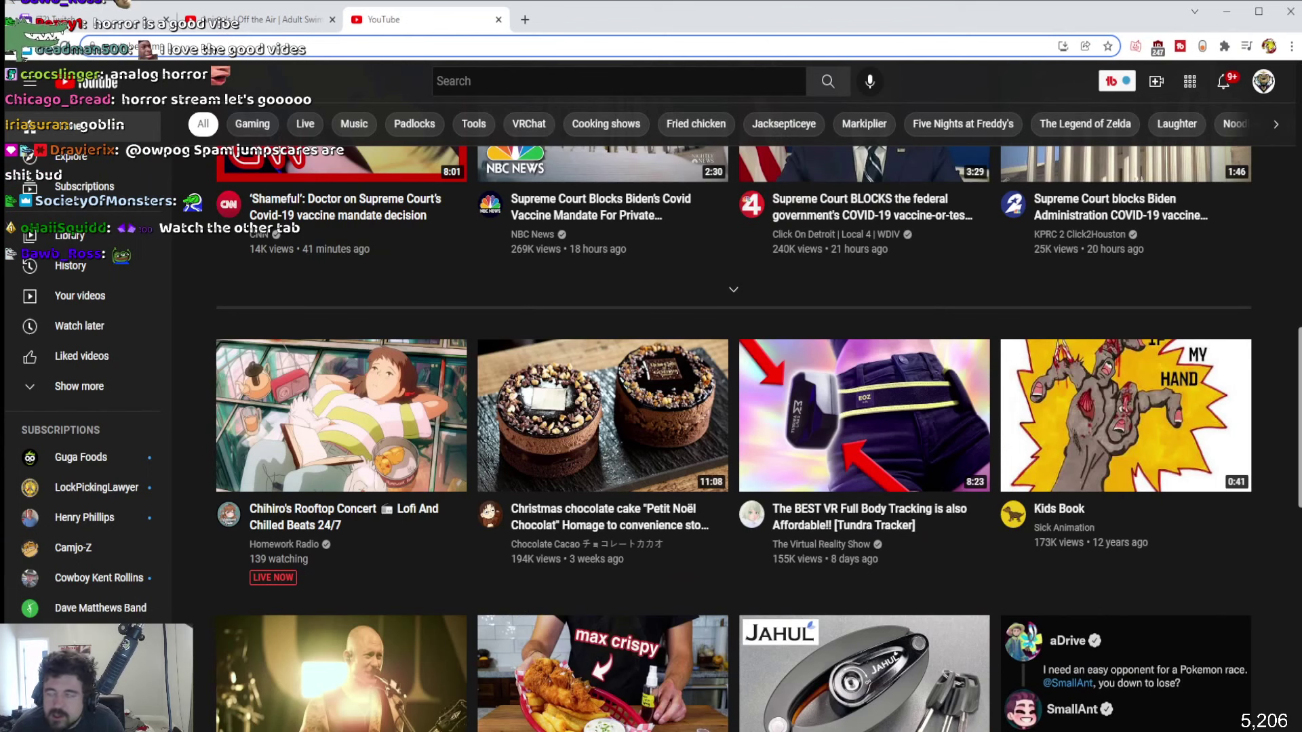
left_click(257, 23)
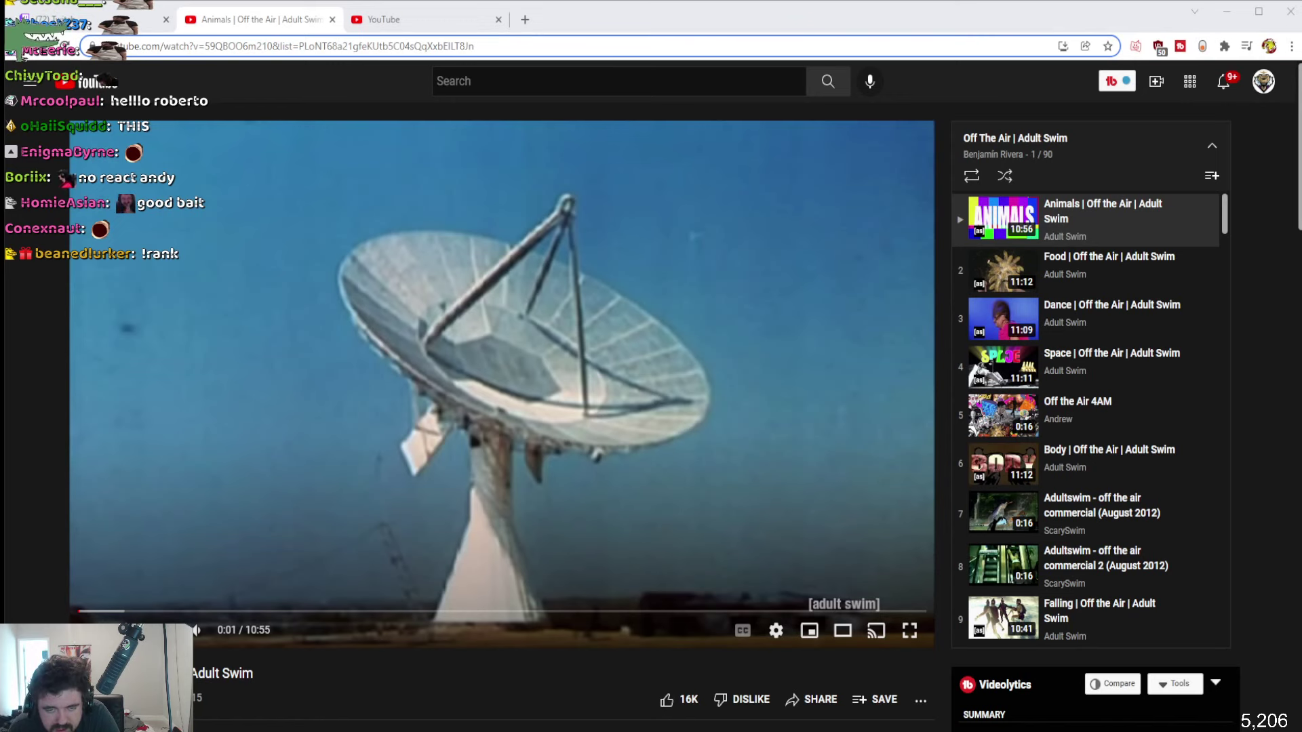
Switch back to Drawpile and examine the figure in the pleated skirt and the colored embracing pair
key("alt+Tab")
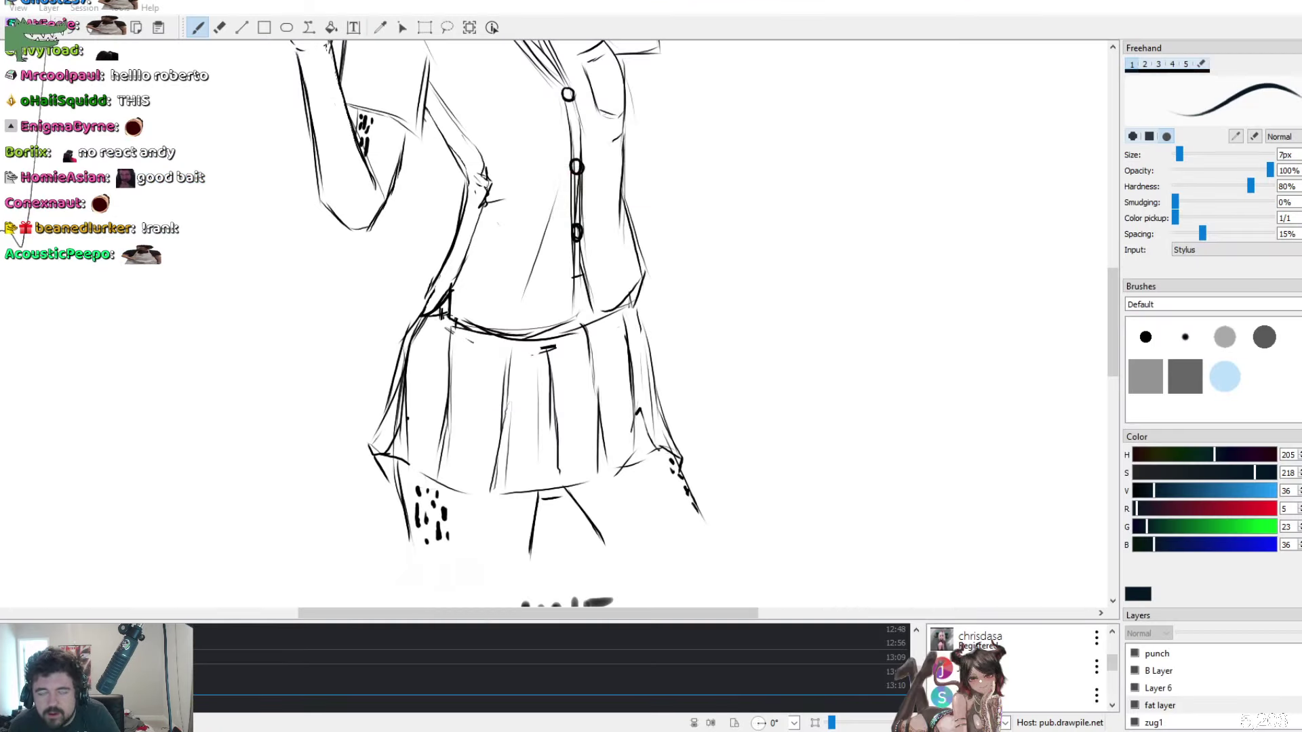
left_click_drag(526, 613, 528, 613)
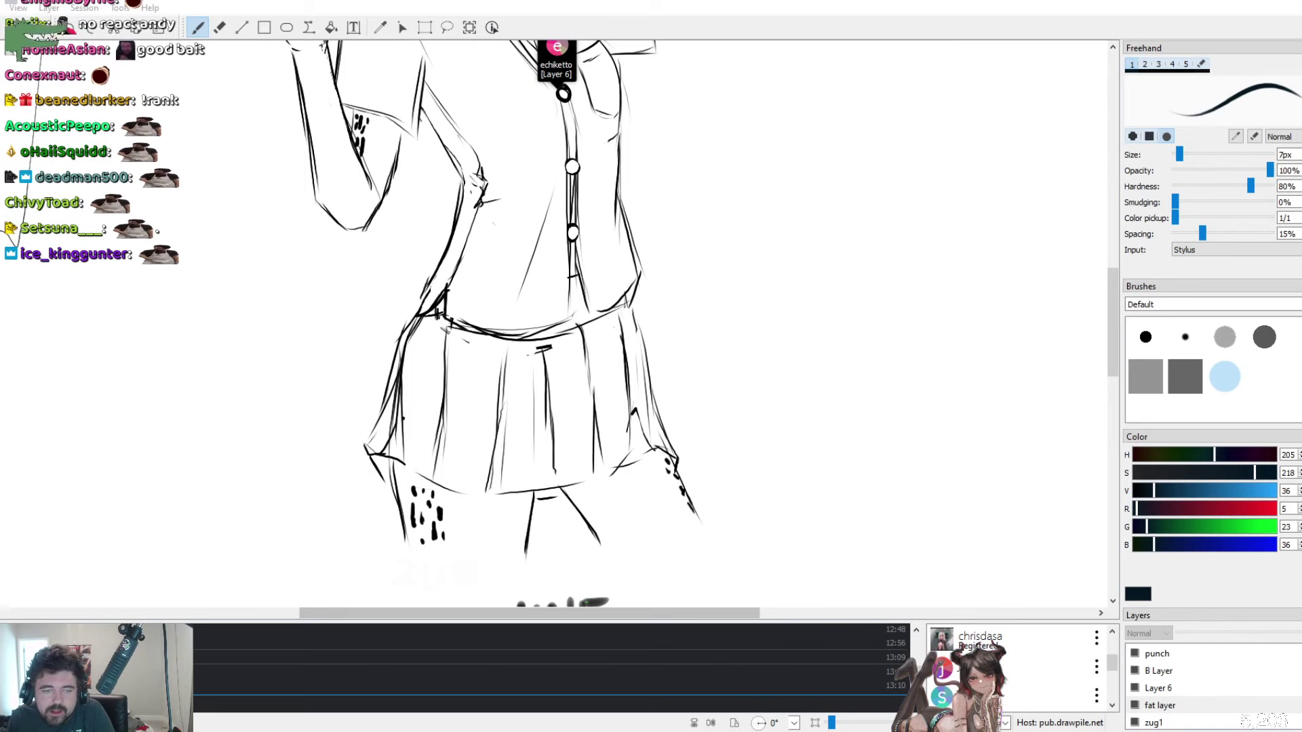
left_click_drag(603, 614, 268, 613)
scroll(509, 527, "up", 5)
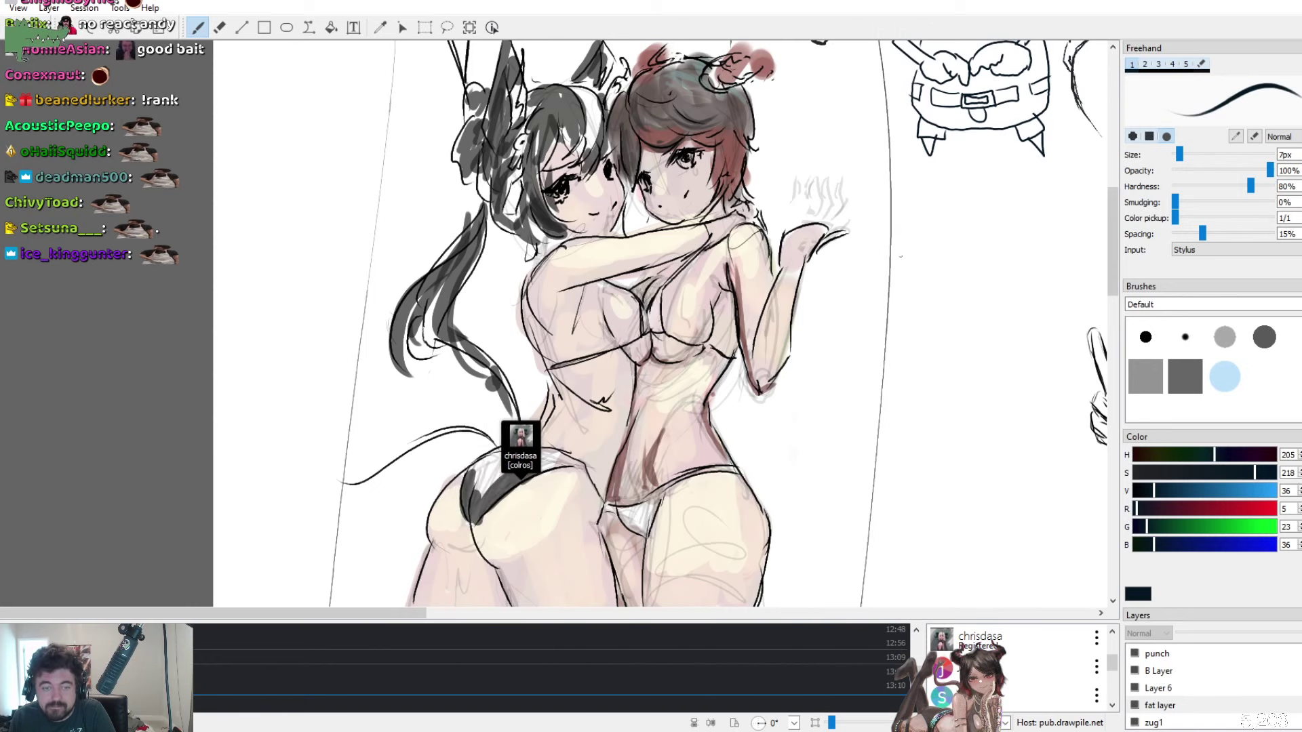
Examine the horned girl making a peace sign and the muscular figure sketched beside Mr. Krabs
scroll(662, 323, "down", 2)
scroll(661, 323, "up", 6)
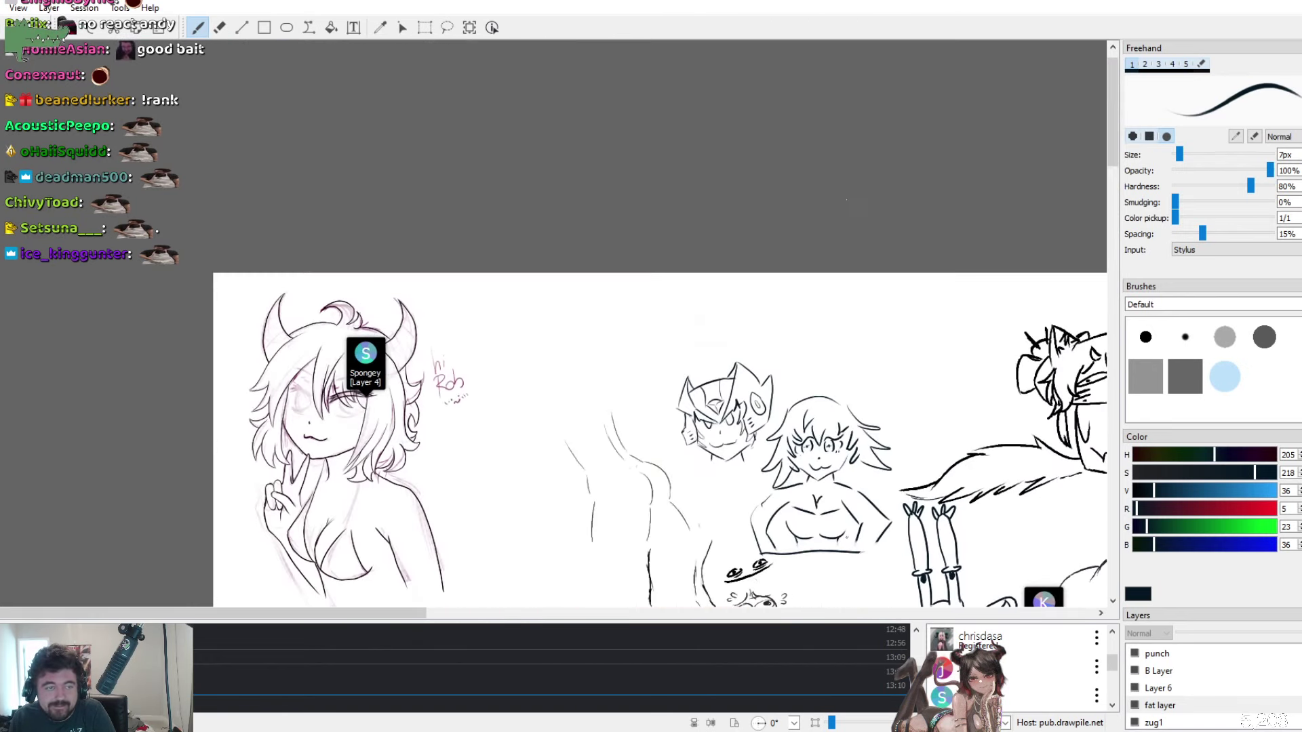
scroll(661, 323, "down", 3)
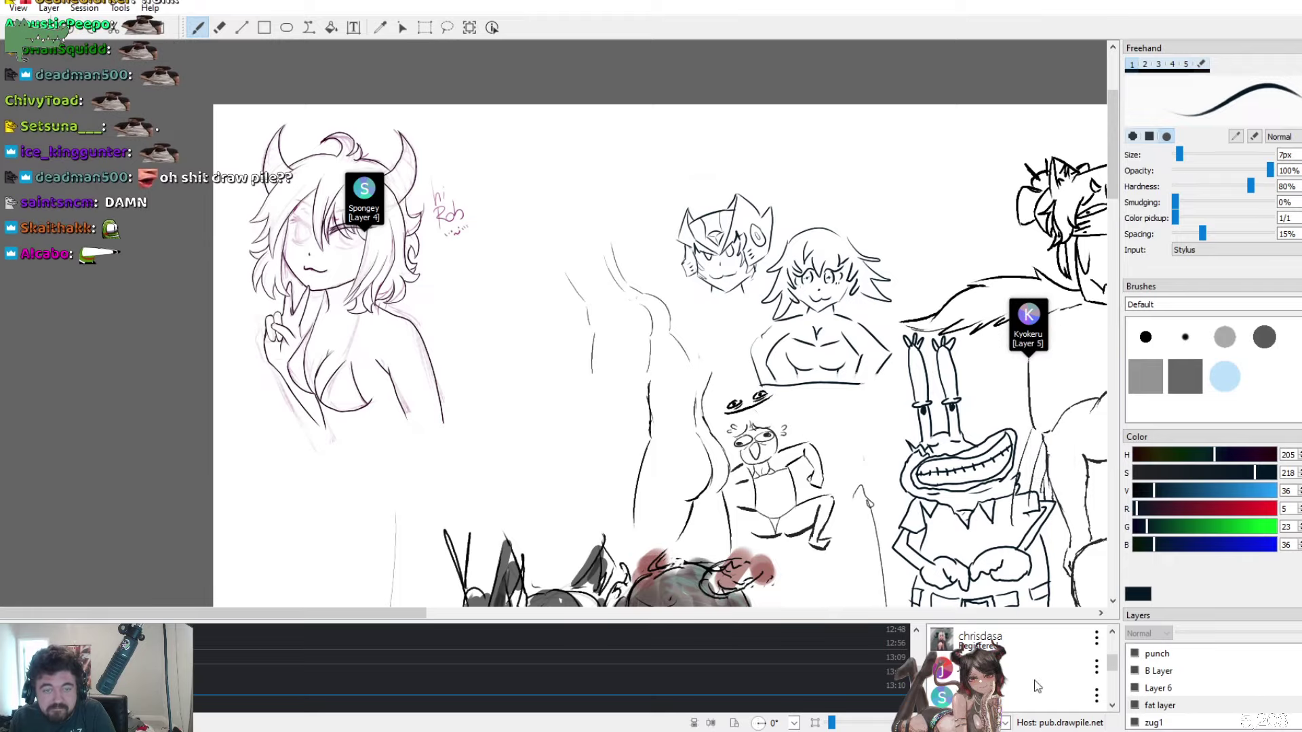
left_click_drag(383, 614, 611, 629)
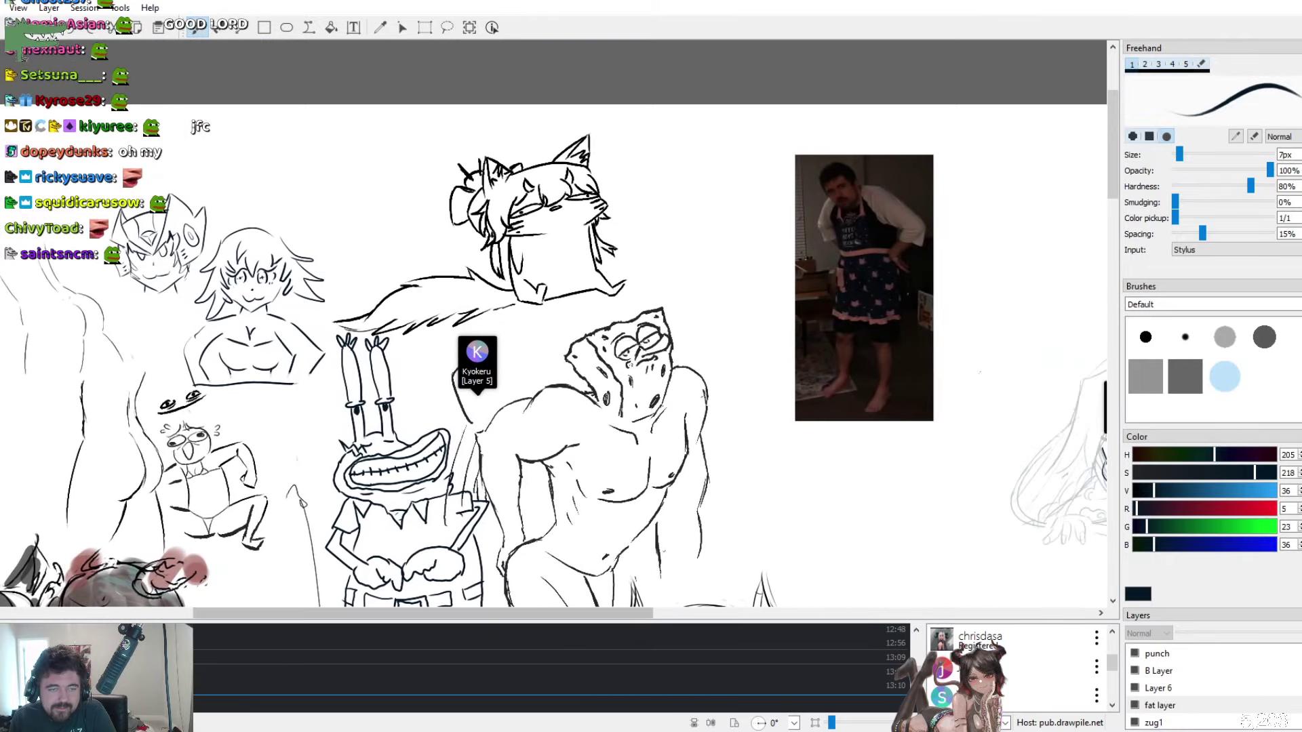
Examine the sketches around Mr. Krabs, the crouching grinning character, the horned girl, the reclining horned figure and the framed face
scroll(558, 323, "down", 3)
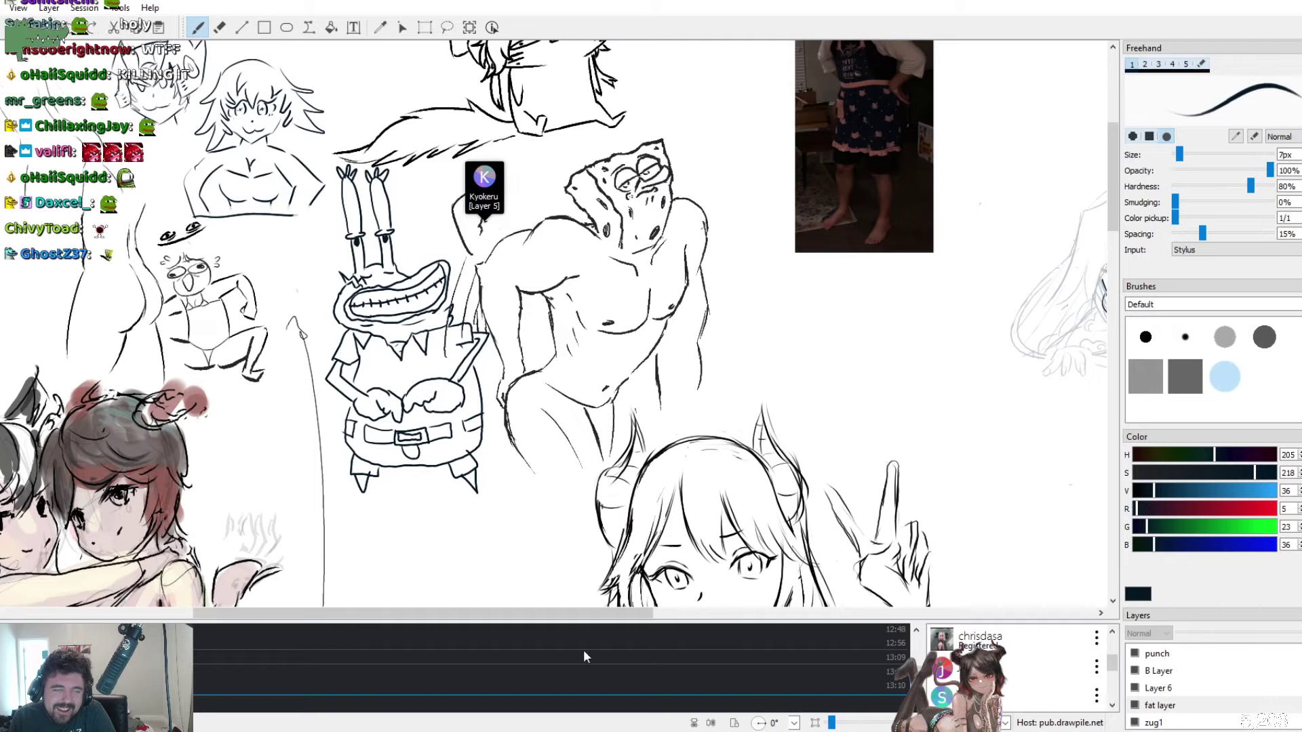
left_click_drag(592, 613, 814, 617)
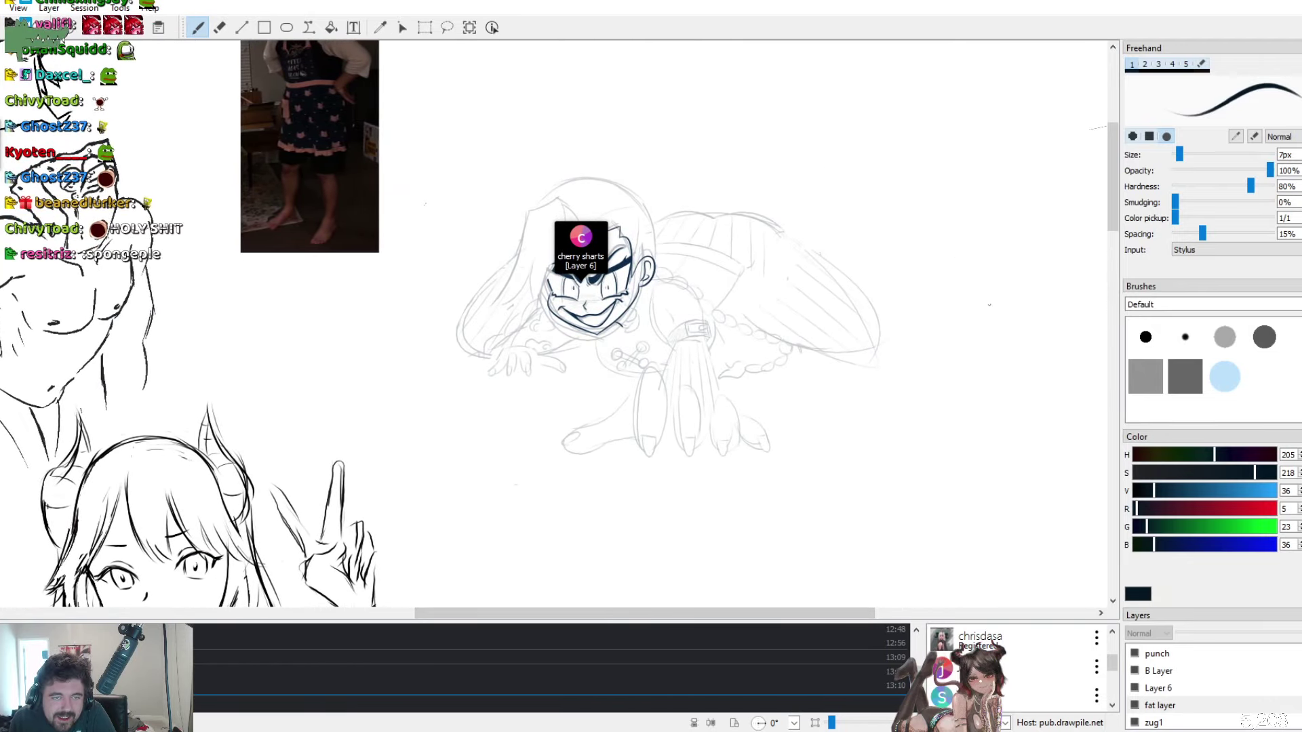
scroll(556, 326, "down", 5)
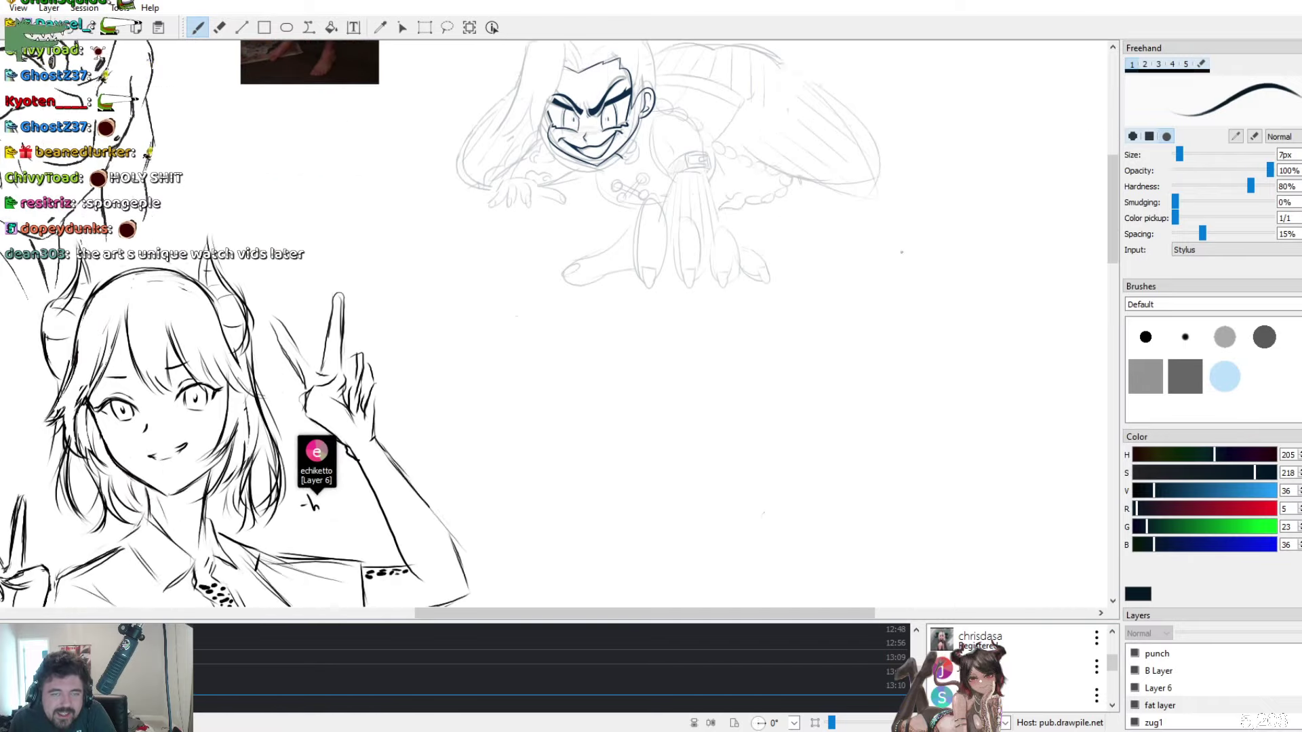
scroll(556, 325, "down", 1)
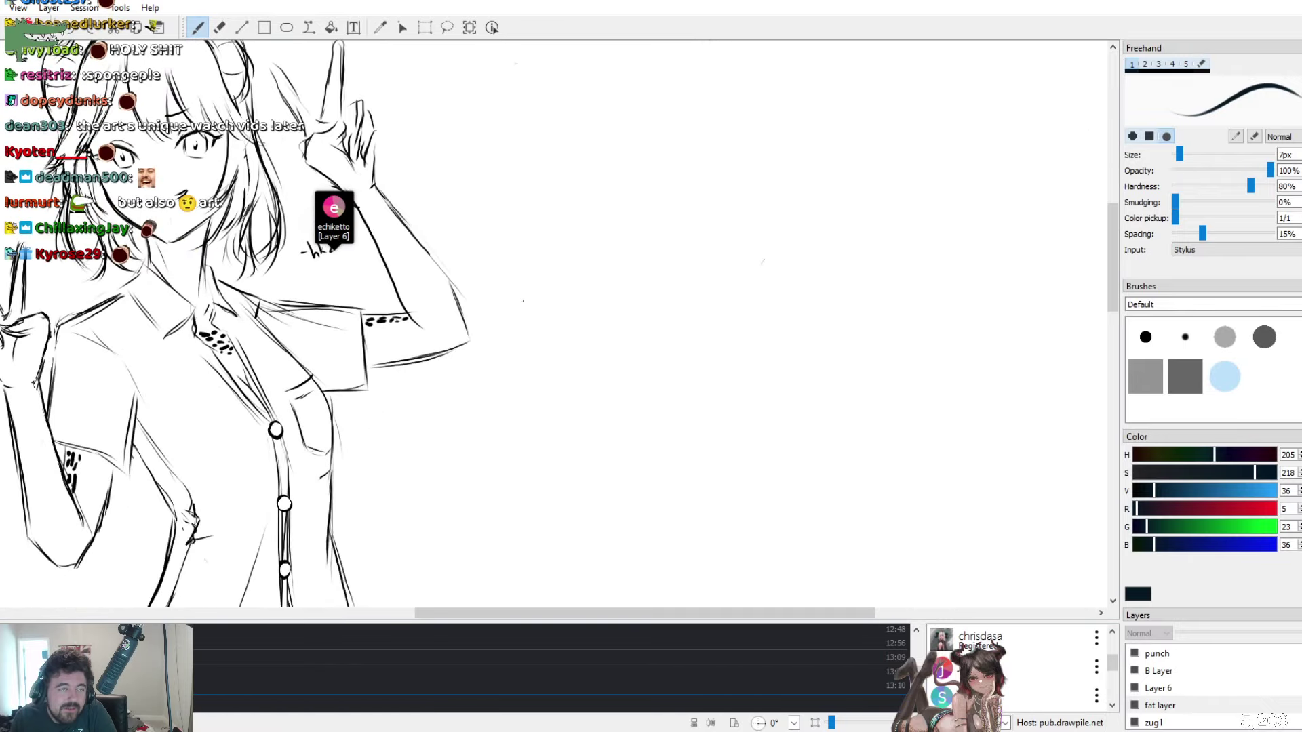
scroll(556, 325, "down", 10)
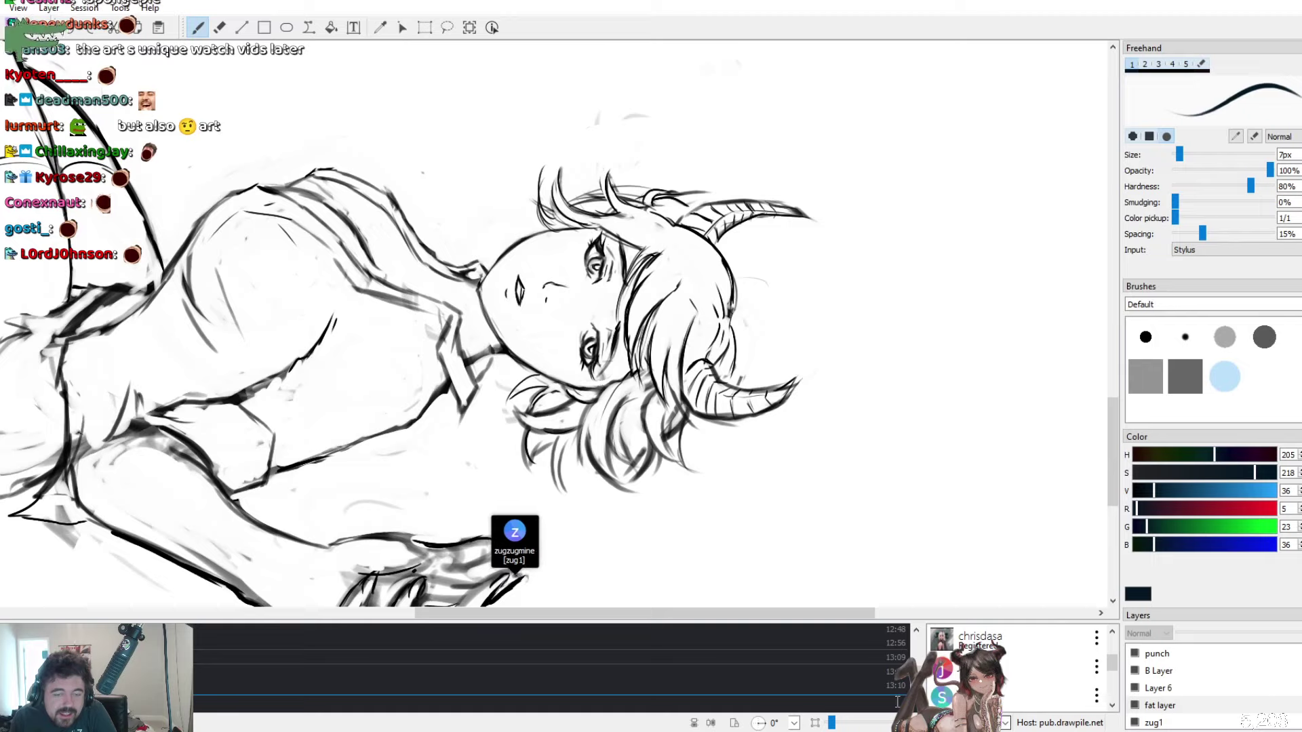
left_click_drag(805, 614, 353, 597)
scroll(475, 415, "down", 3)
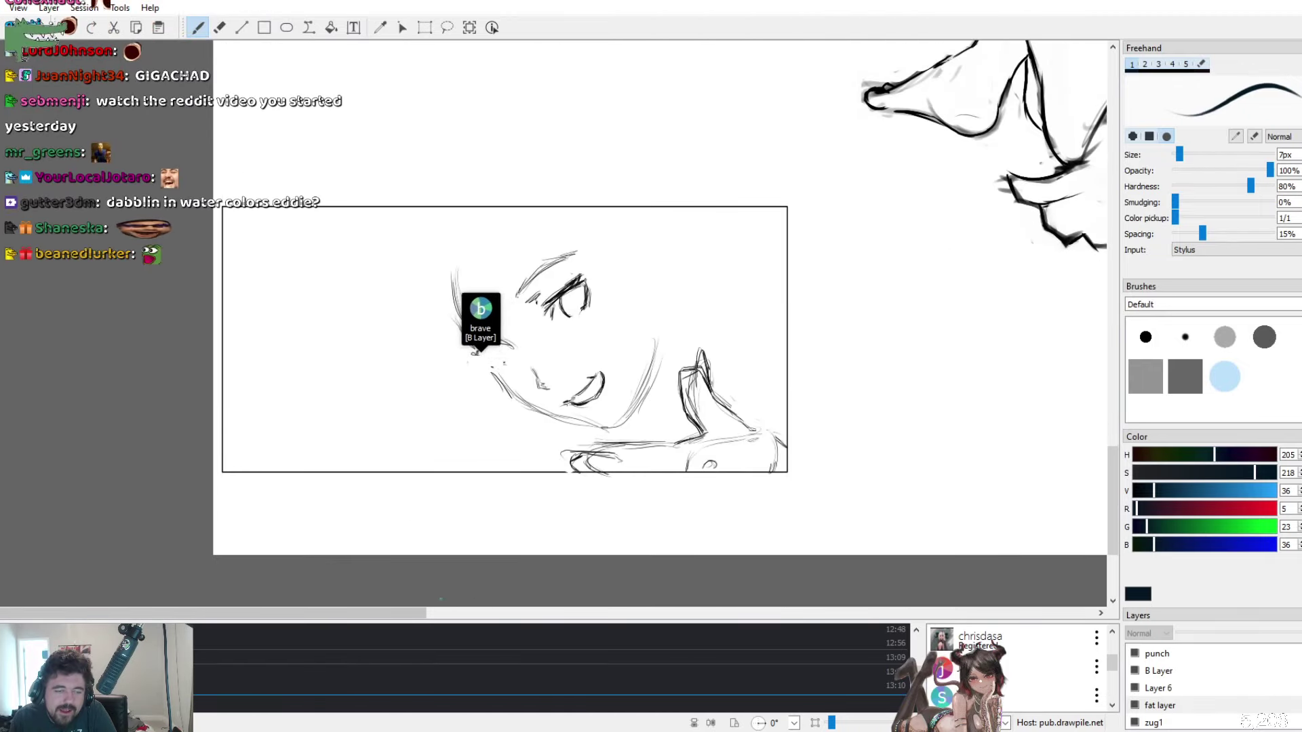
mouse_move(391, 613)
left_mouse_down()
mouse_move(1012, 614)
mouse_move(538, 589)
left_mouse_up()
scroll(554, 323, "up", 4)
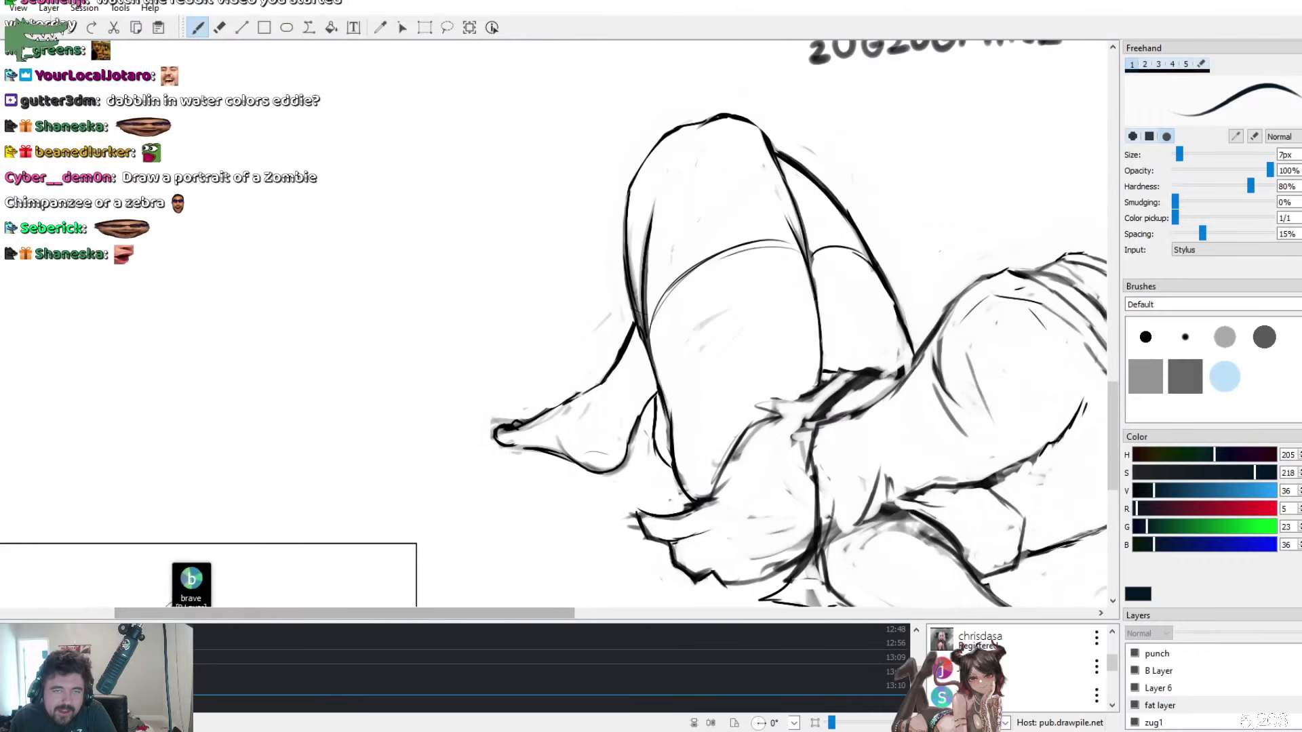
Review the embracing pair, the fox-eared figure, the apron reference photo and the horned girl making peace signs
scroll(553, 324, "up", 15)
scroll(553, 323, "down", 2)
scroll(553, 323, "up", 2)
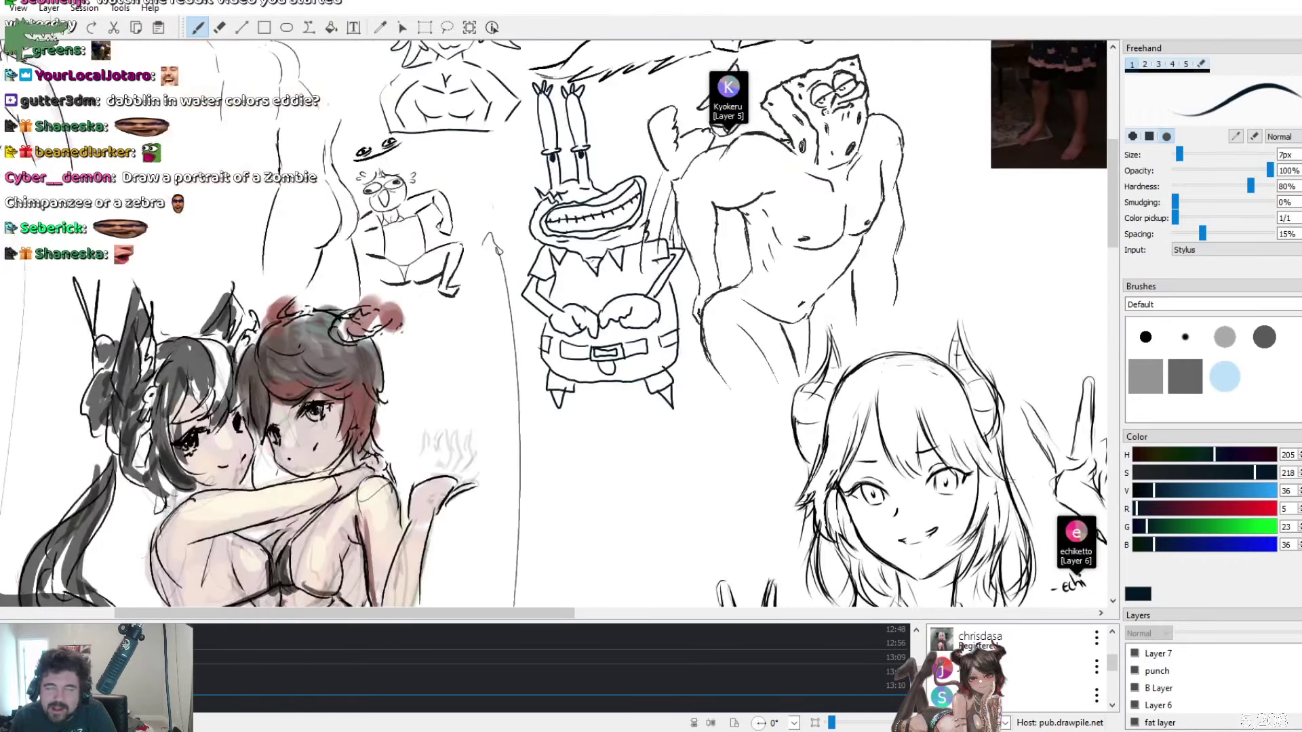
scroll(556, 325, "up", 5)
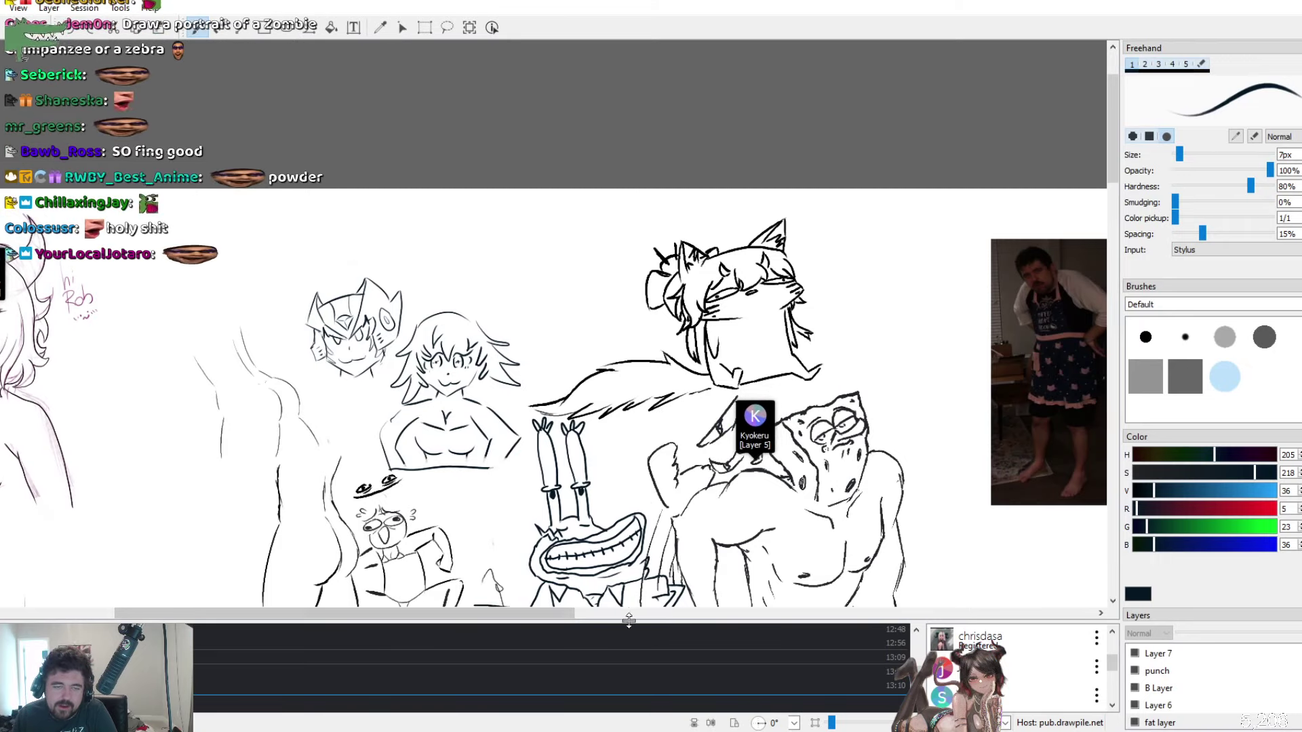
left_click_drag(552, 612, 691, 617)
scroll(689, 598, "down", 3)
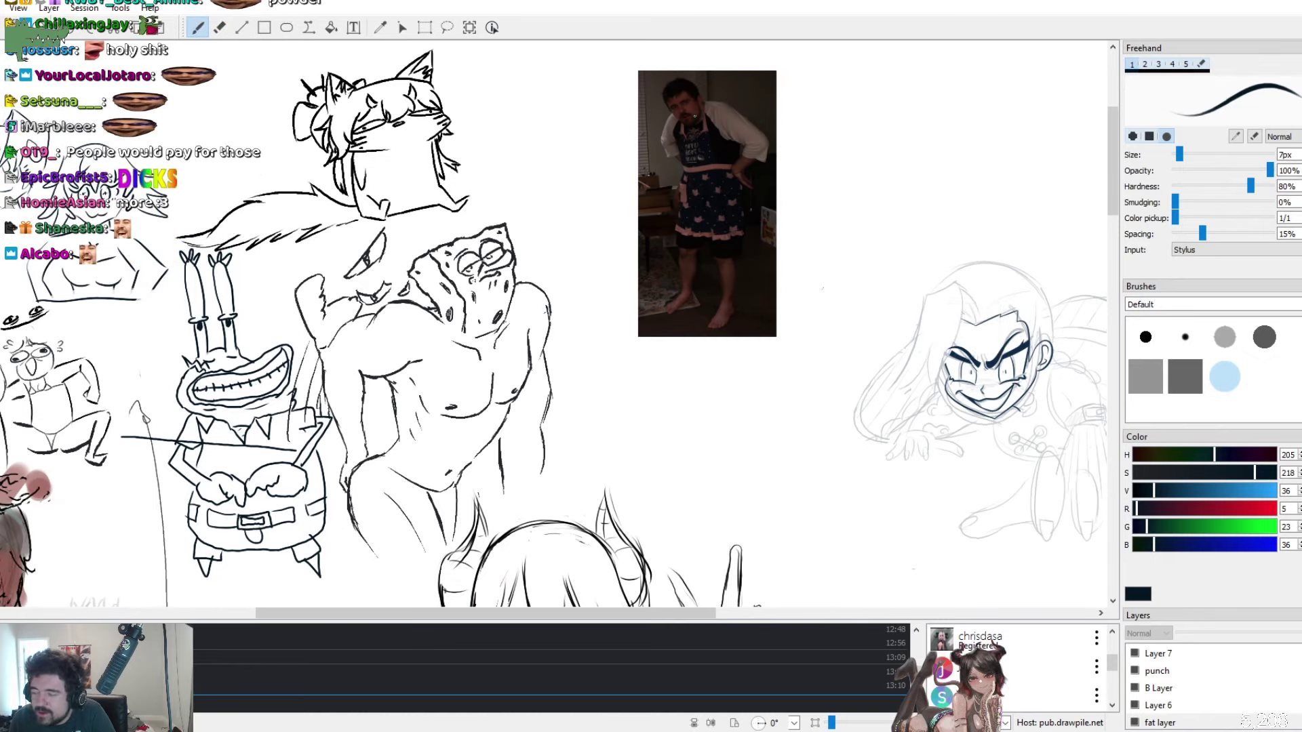
scroll(650, 185, "down", 5)
scroll(650, 185, "down", 5)
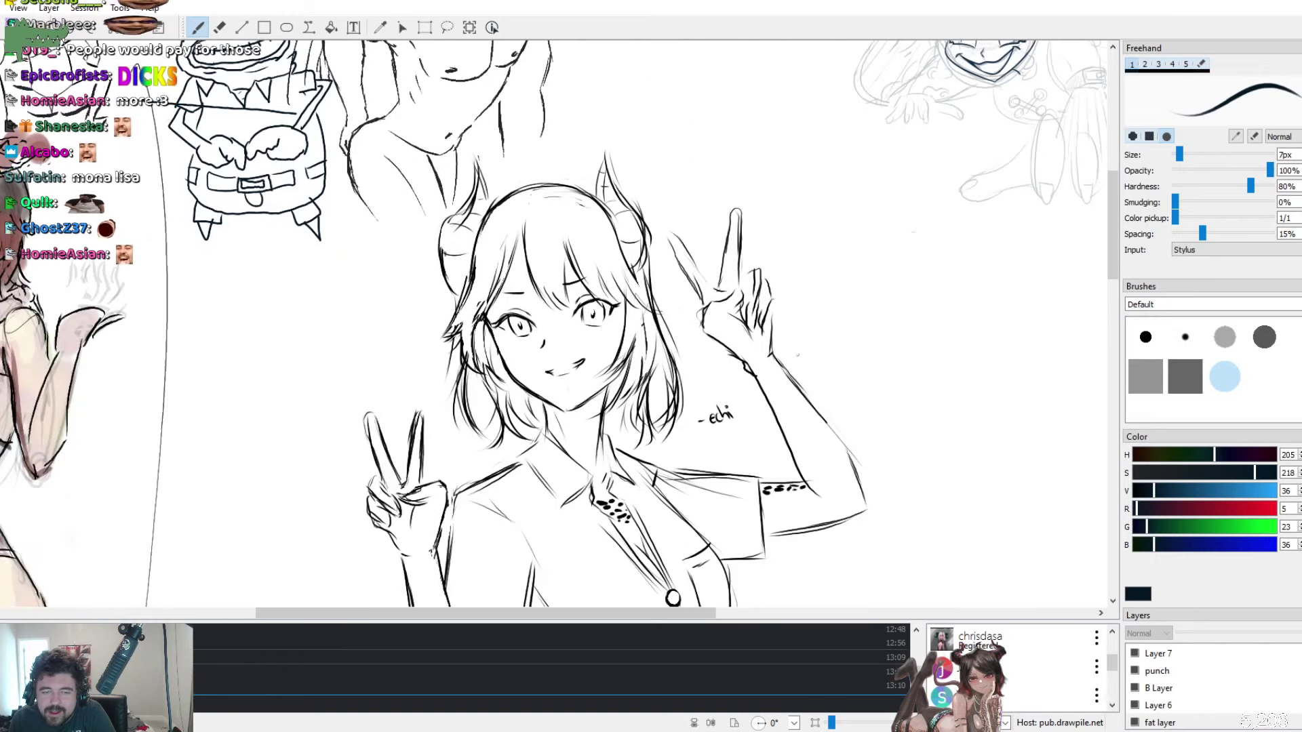
scroll(673, 598, "up", 10)
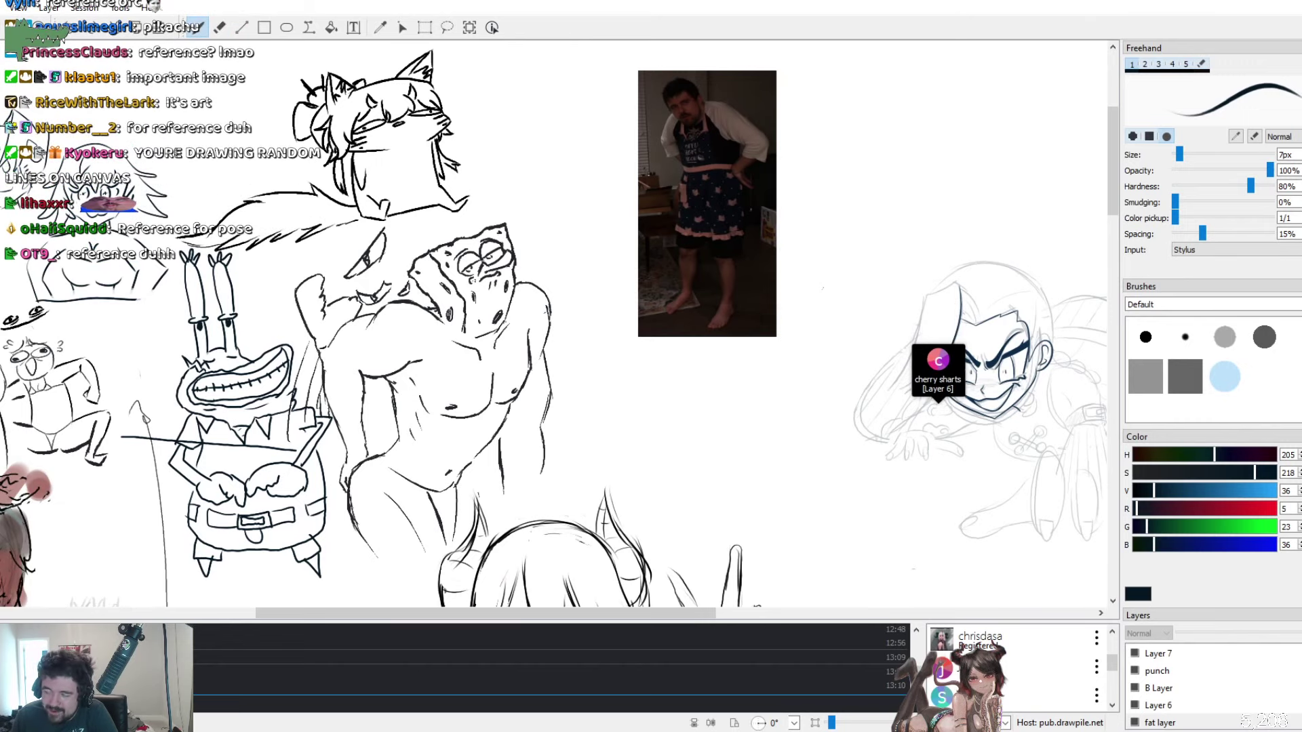
scroll(429, 316, "down", 1)
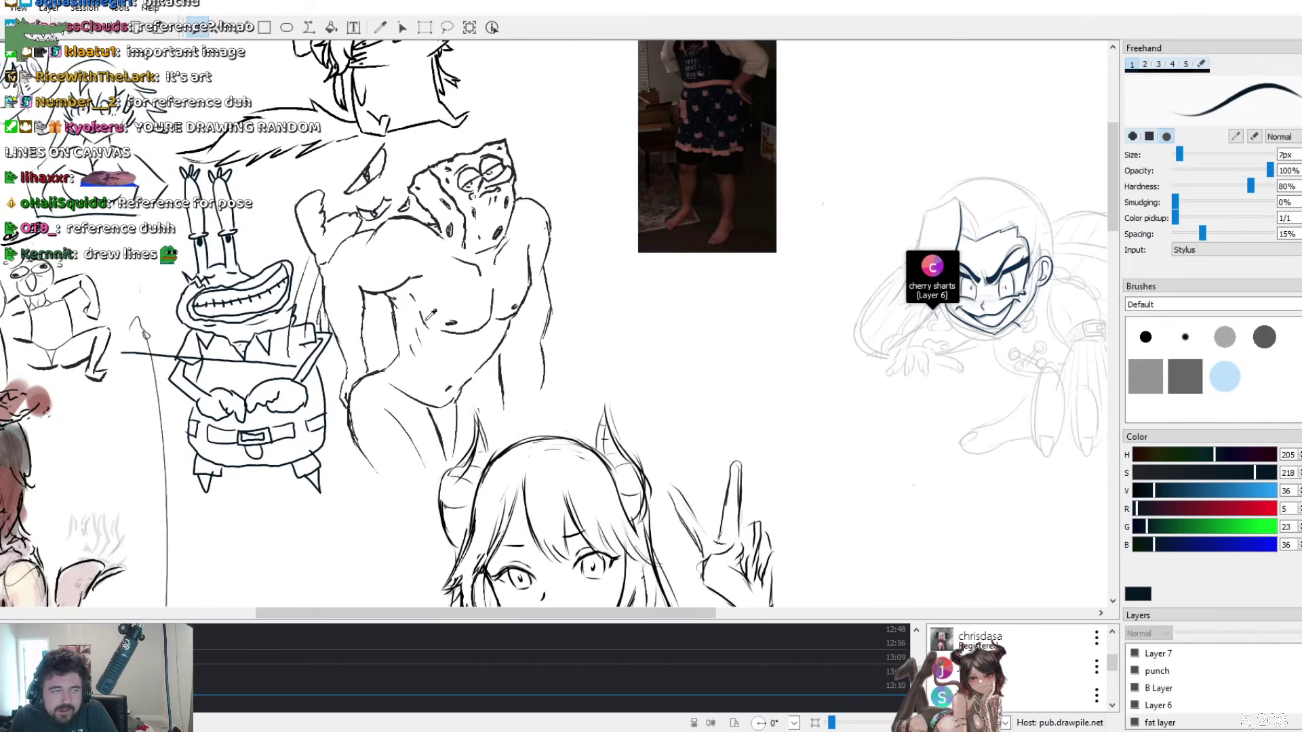
Erase the stray horizontal line across Mr. Krabs's torso with the Eraser at 6 px
left_click_drag(439, 614, 299, 615)
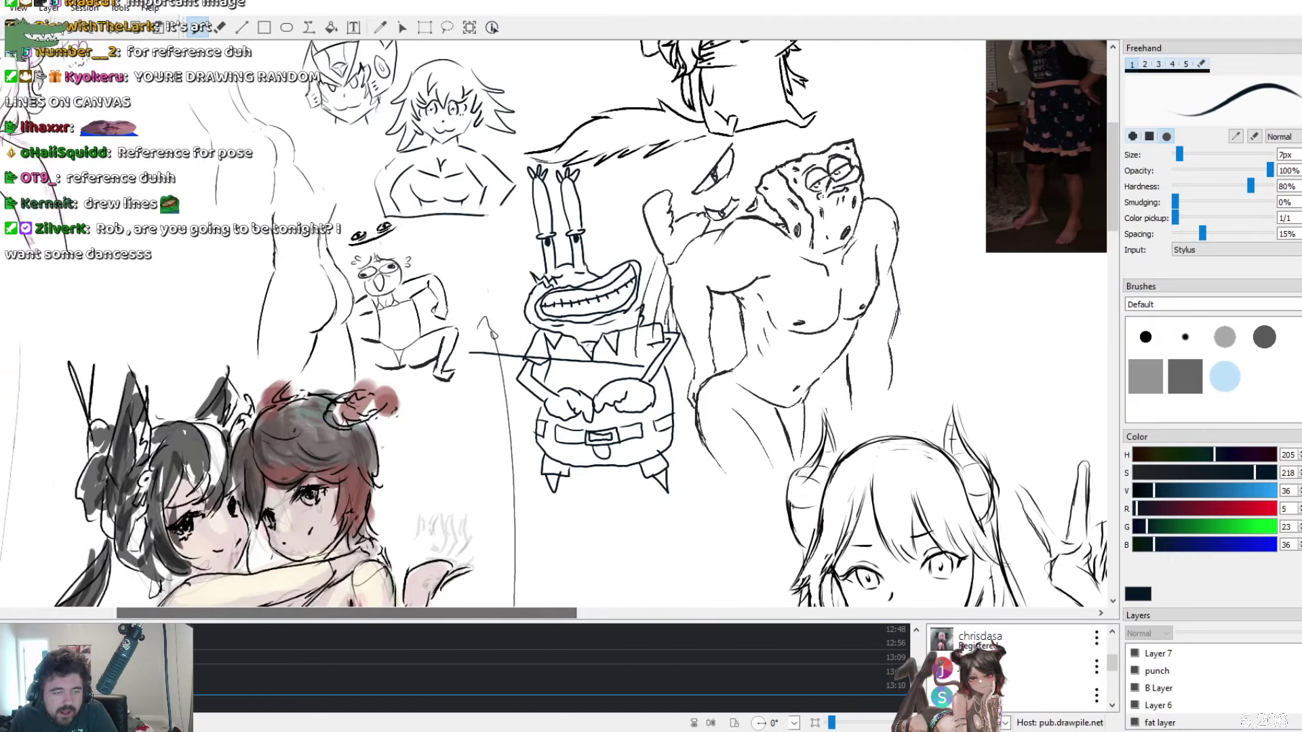
scroll(471, 419, "down", 3)
scroll(471, 419, "down", 3)
scroll(477, 411, "up", 4)
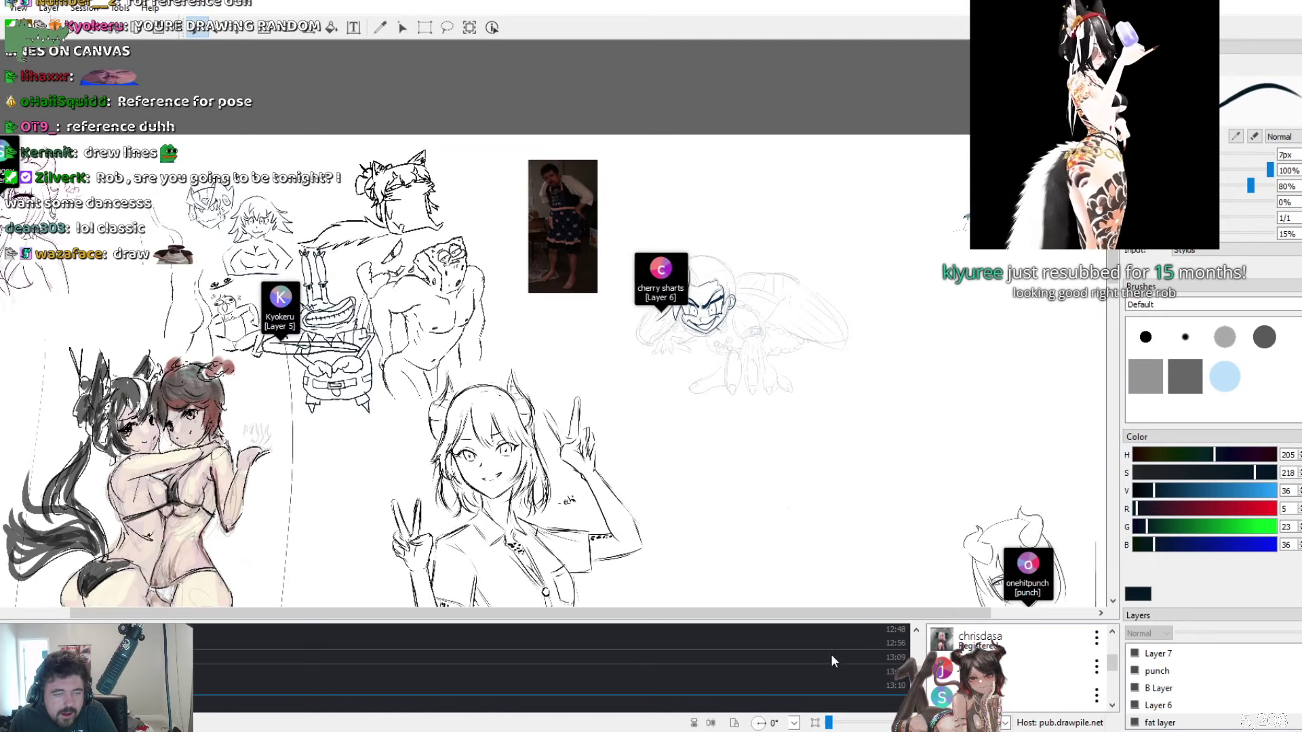
scroll(410, 384, "up", 5)
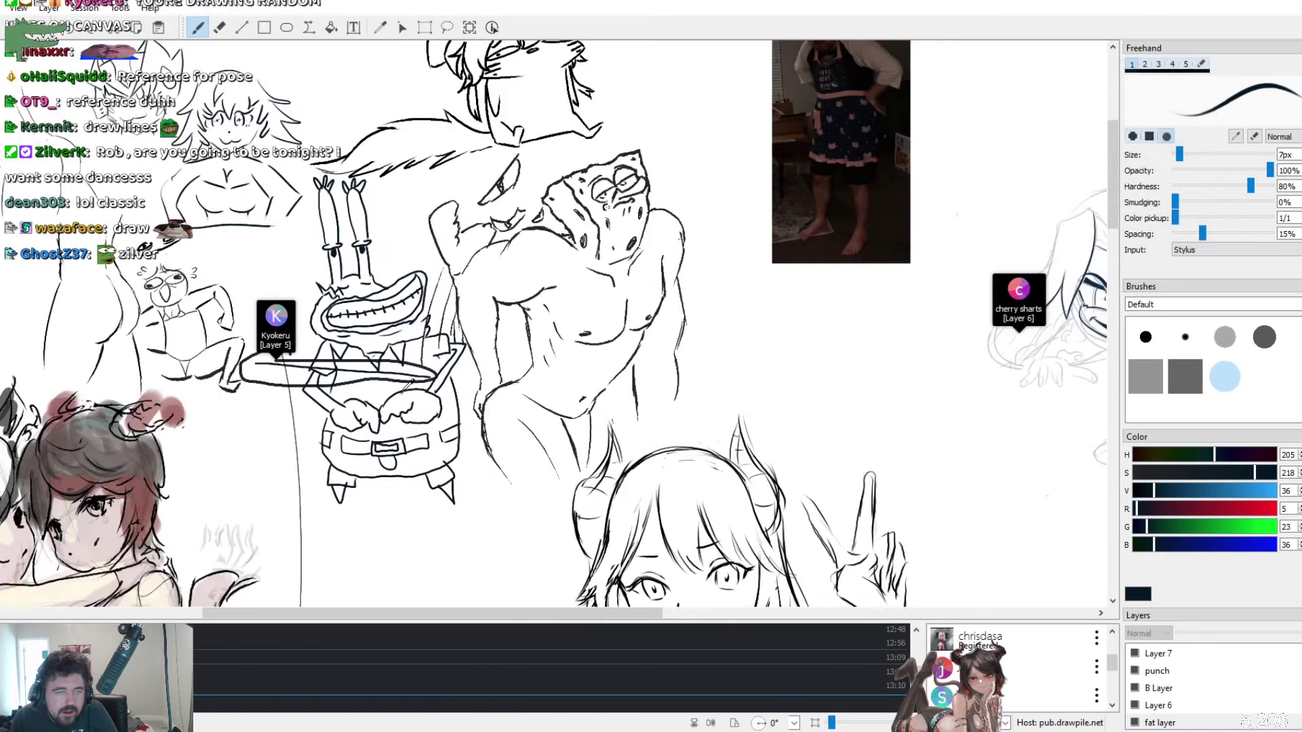
scroll(409, 384, "up", 3)
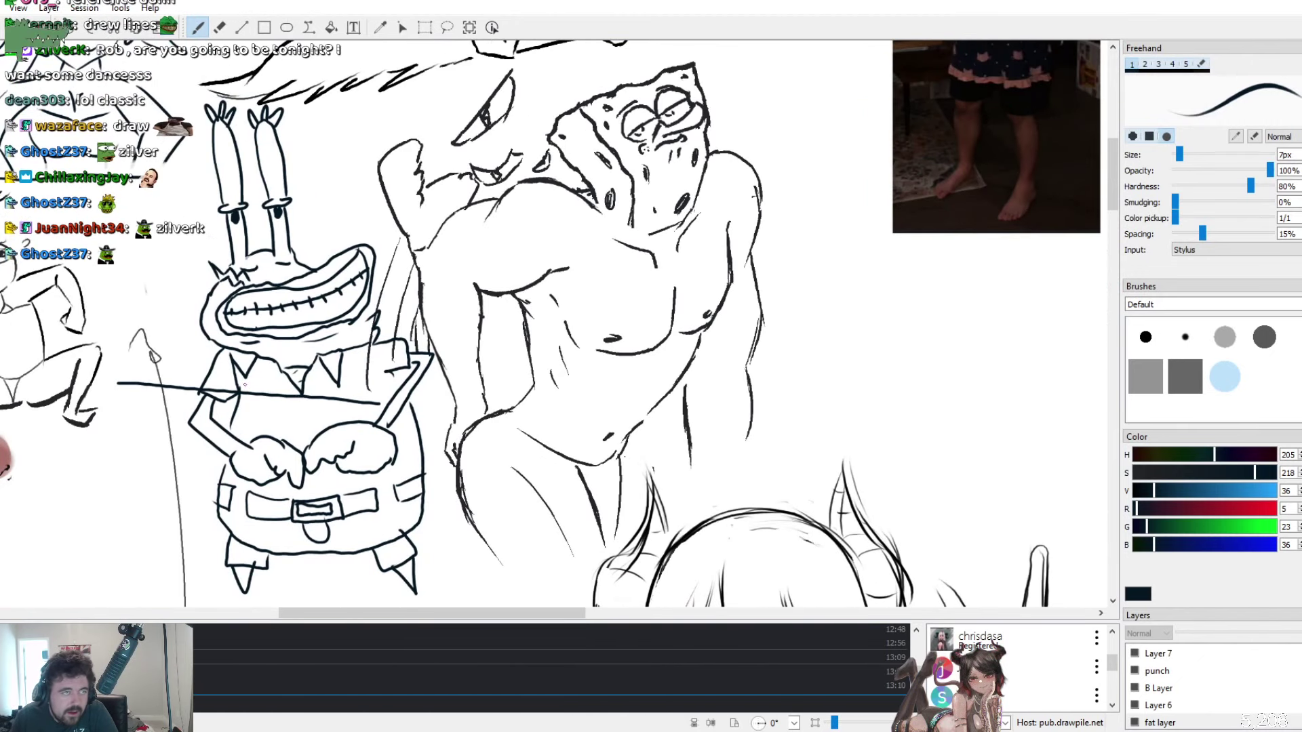
left_click(220, 28)
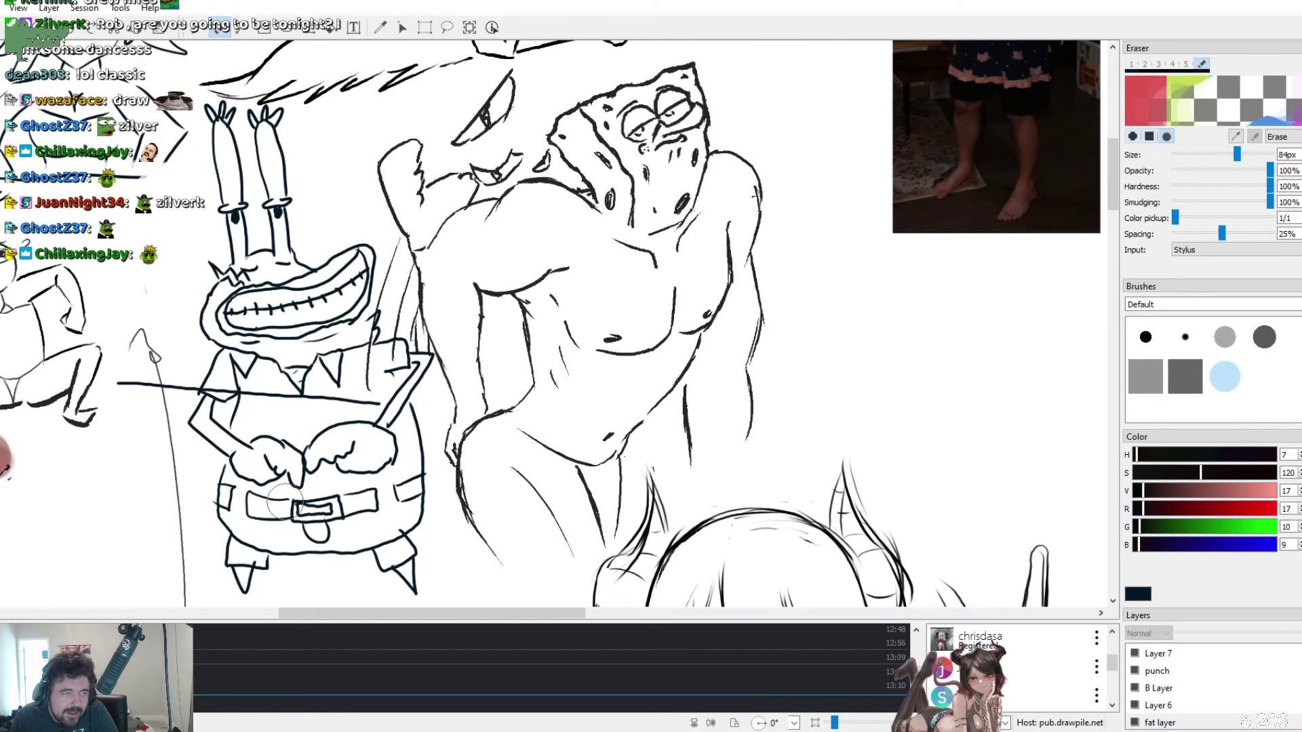
left_click_drag(350, 614, 236, 614)
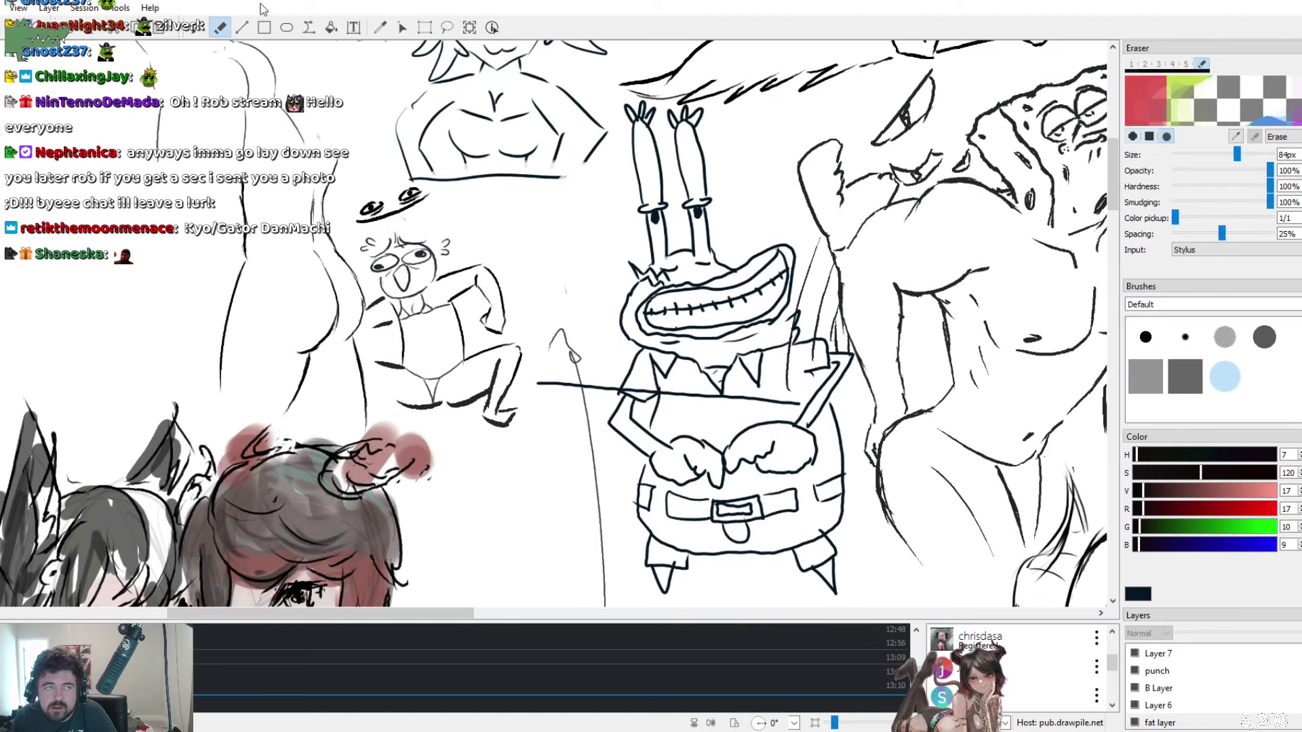
left_click(197, 28)
left_click(217, 29)
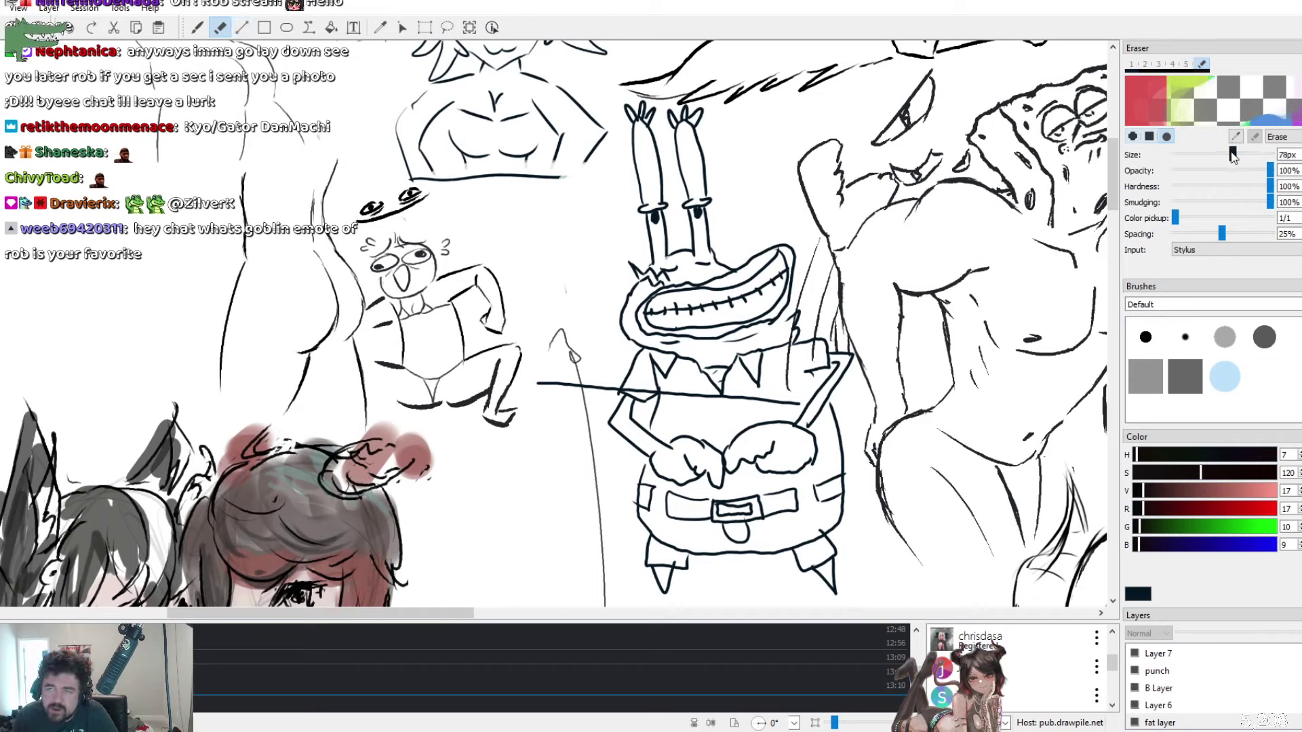
left_click_drag(1213, 154, 1185, 153)
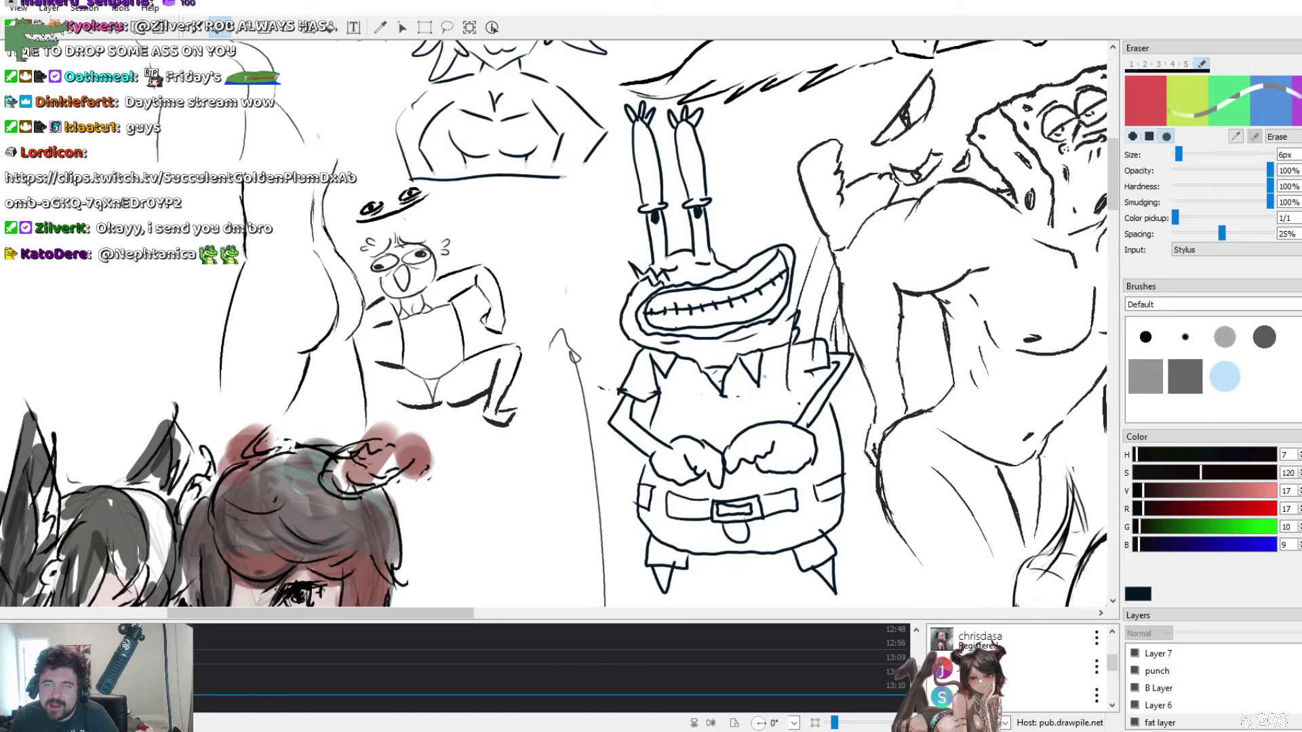
Look over the apron reference photo, the muscular sponge figure and the surrounding sketches across the canvas
mouse_move(453, 614)
left_mouse_down()
mouse_move(560, 632)
mouse_move(635, 616)
left_mouse_up()
scroll(743, 509, "down", 2)
scroll(744, 509, "up", 6)
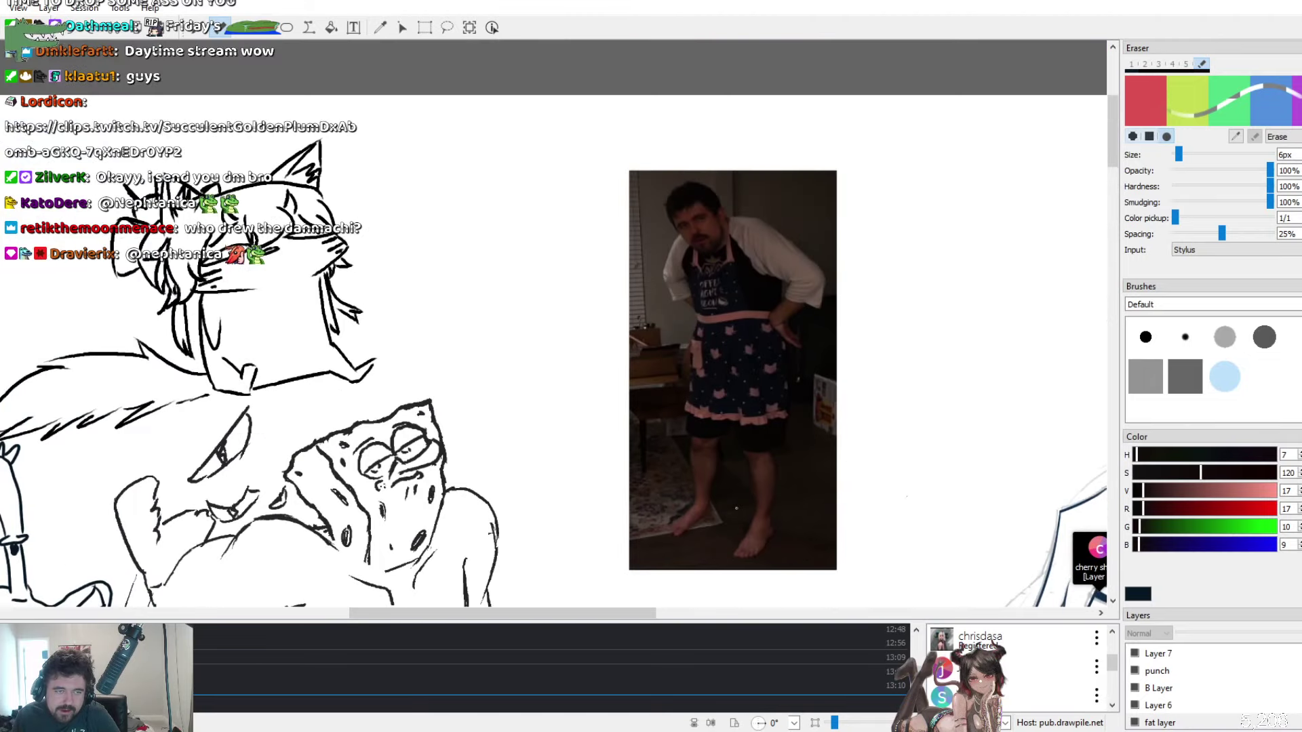
scroll(739, 513, "down", 5)
scroll(739, 513, "up", 2)
scroll(737, 512, "down", 2)
scroll(736, 87, "up", 2)
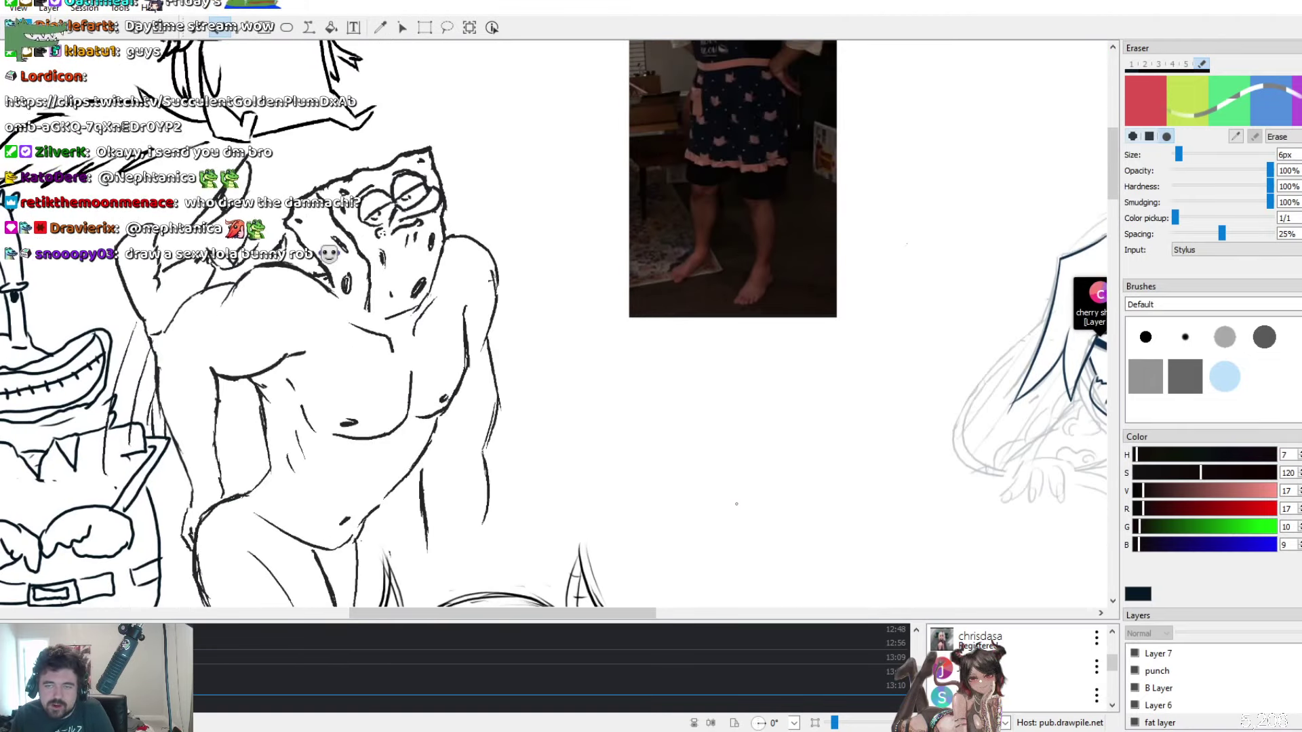
scroll(737, 504, "down", 5)
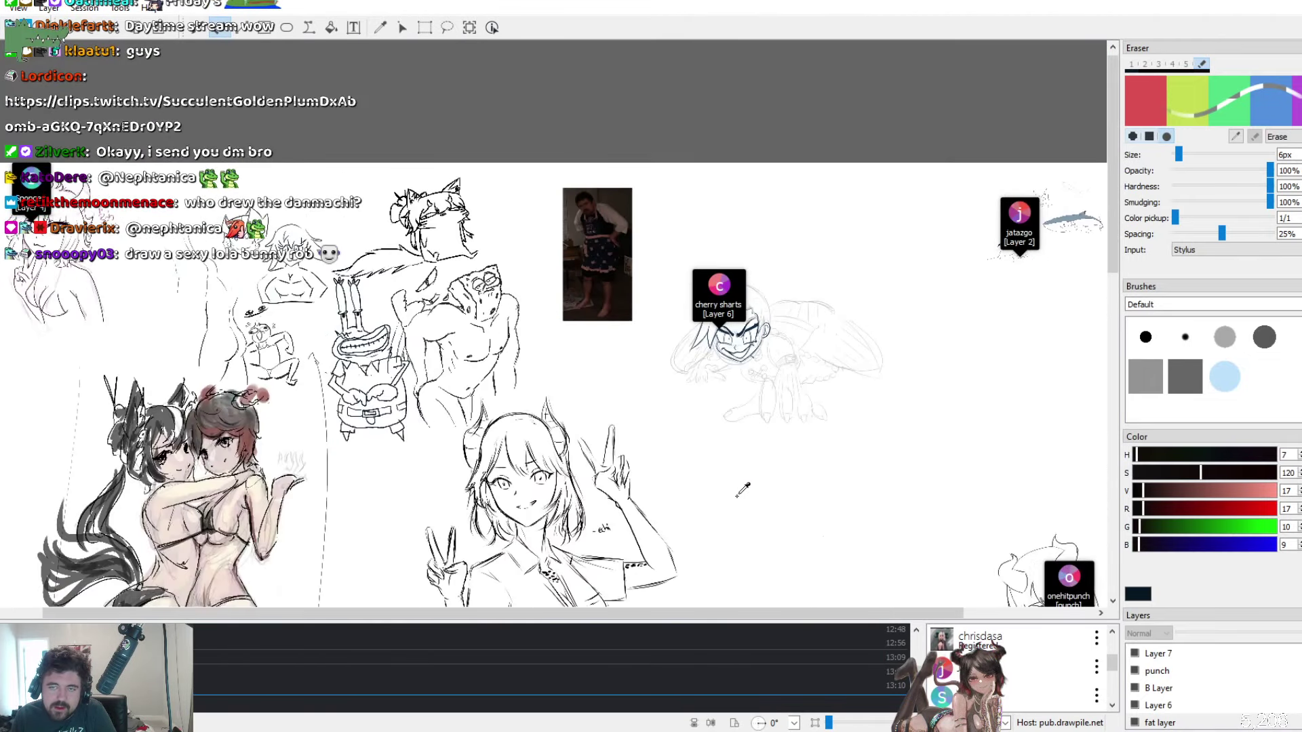
scroll(743, 488, "down", 4)
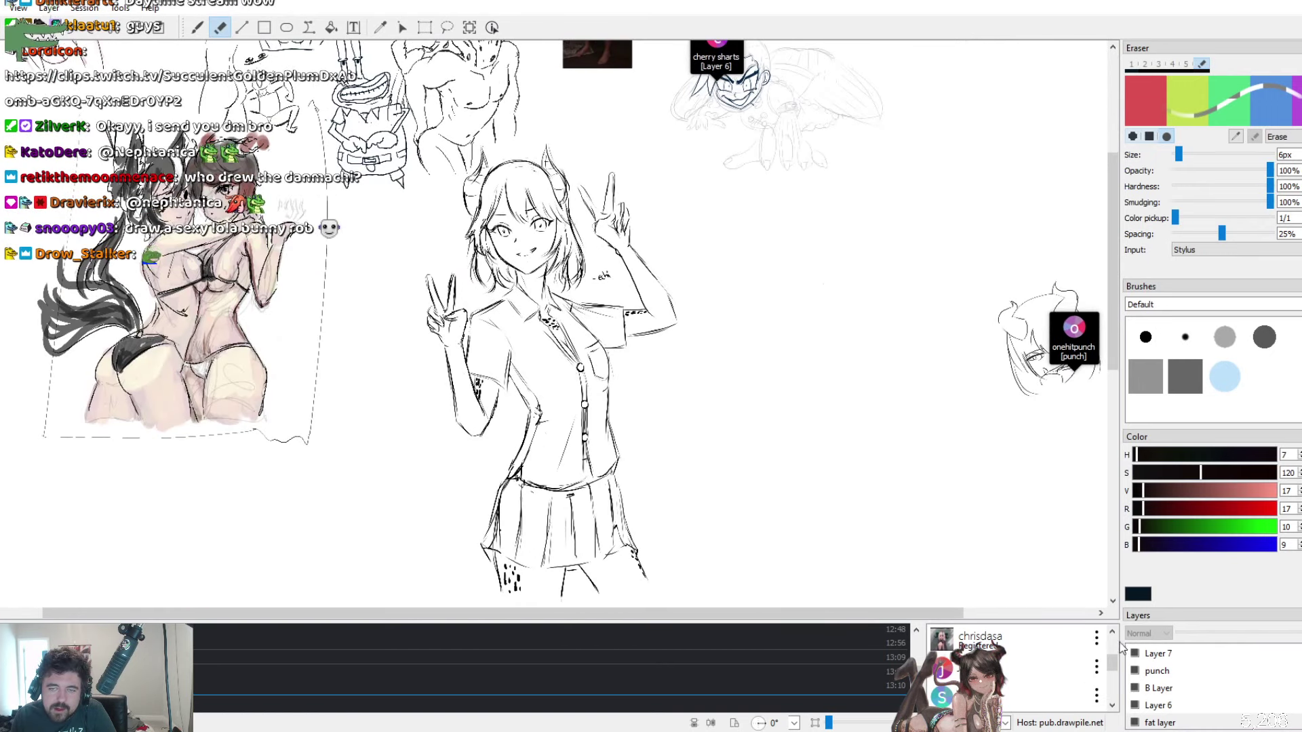
left_click_drag(879, 611, 707, 611)
scroll(533, 319, "up", 3)
scroll(533, 319, "up", 3)
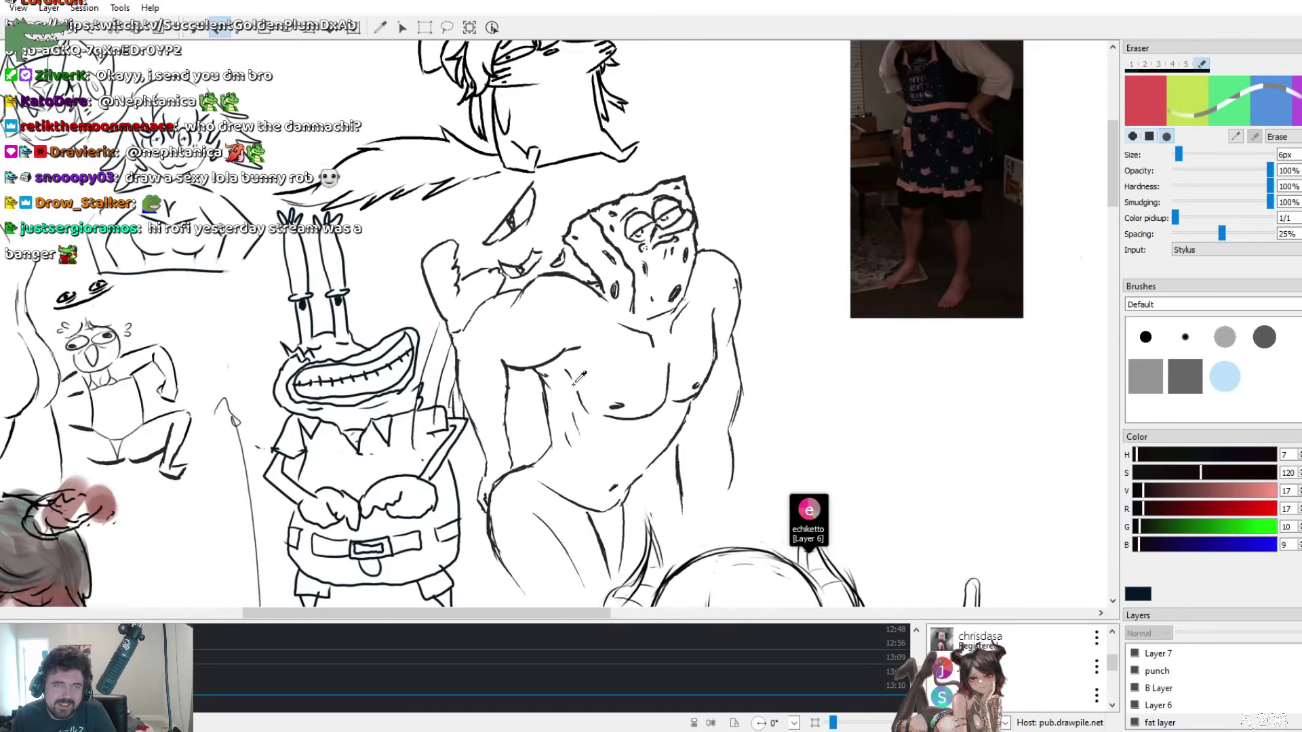
scroll(533, 319, "up", 3)
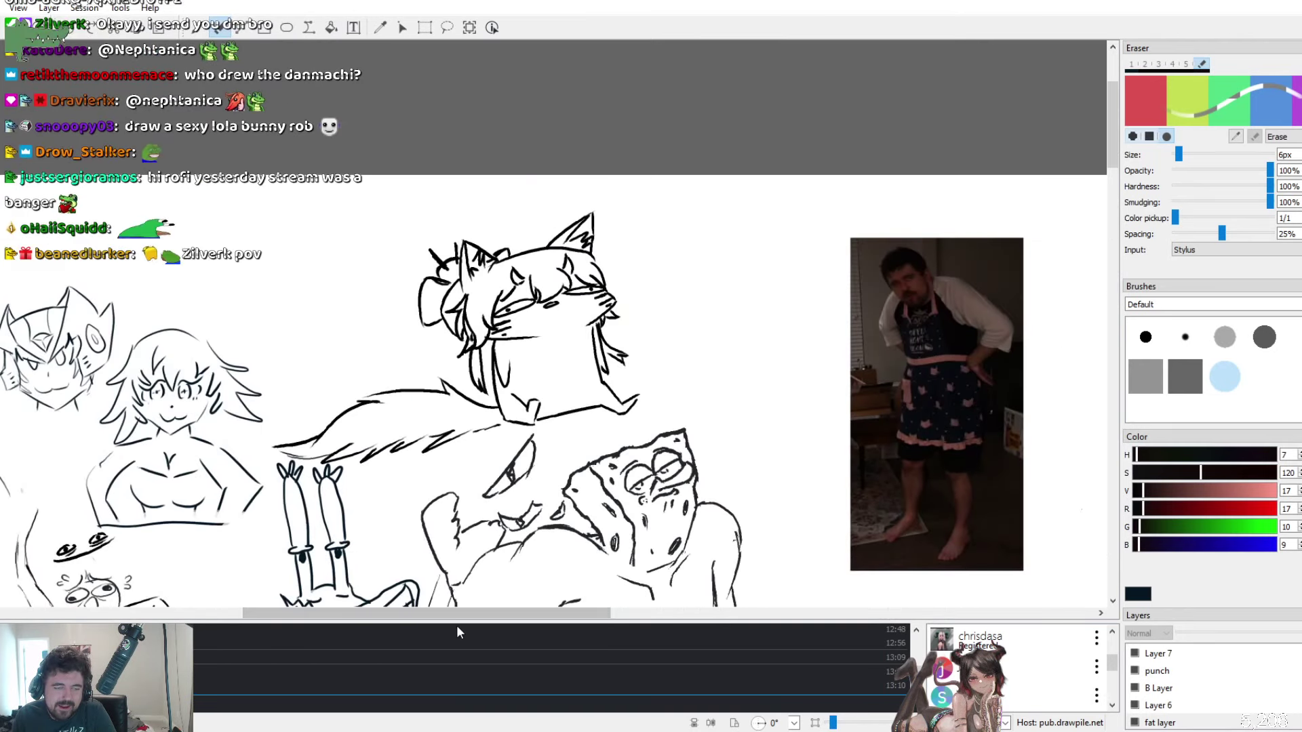
Draw a short curved brow stroke with the 7 px Freehand brush in the empty area beside the fox-eared figure
left_click_drag(456, 614, 332, 614)
scroll(636, 358, "up", 1)
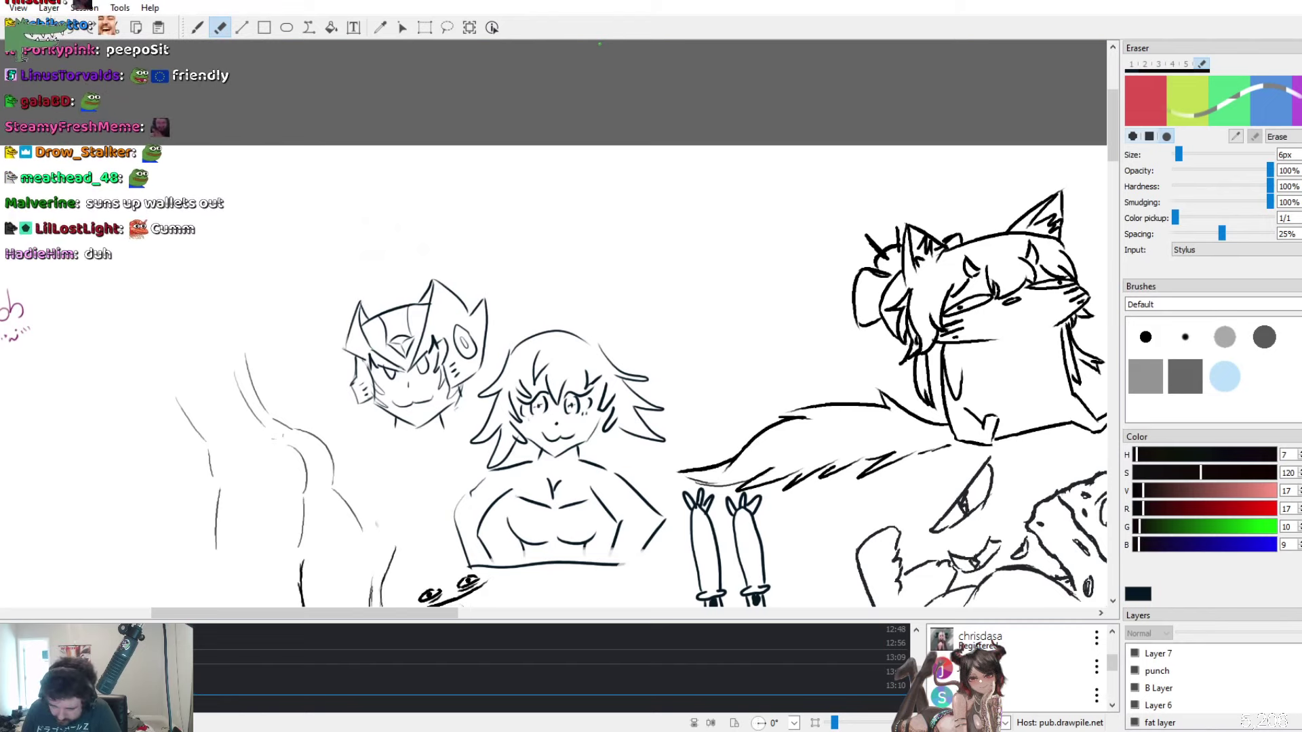
key("b")
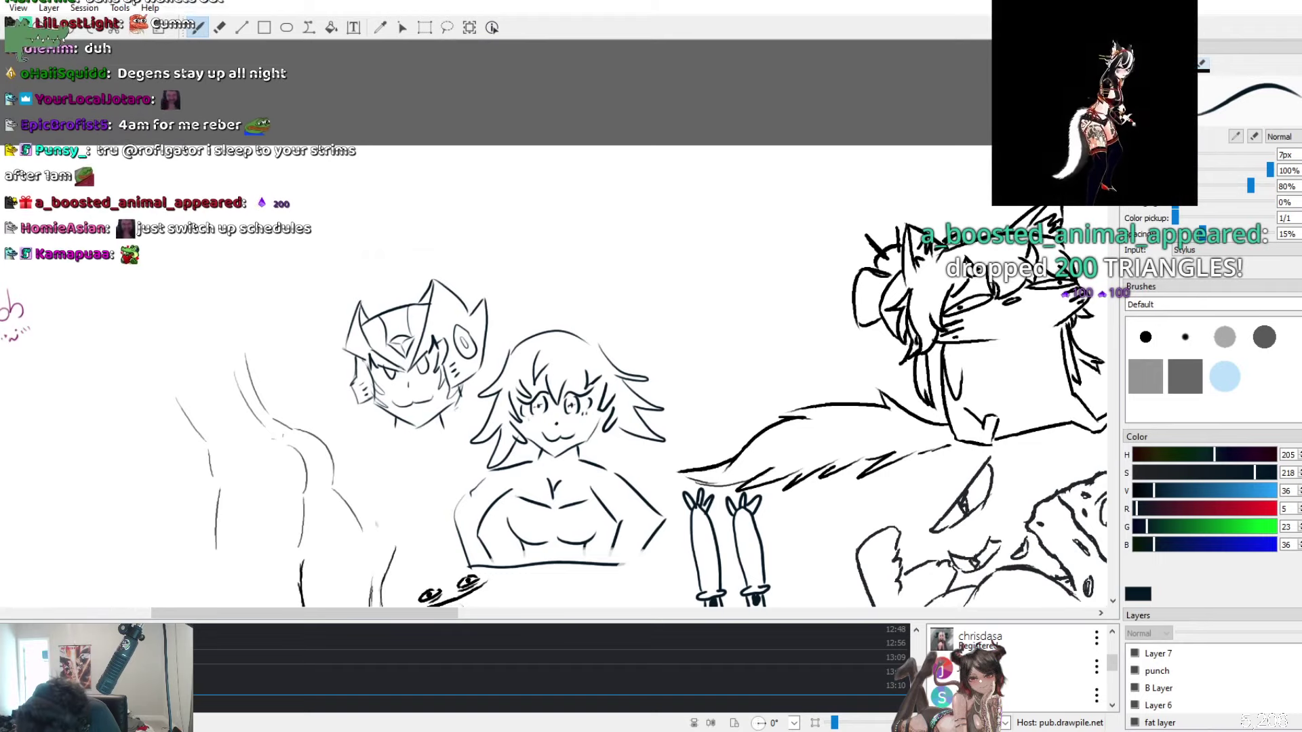
left_click_drag(687, 237, 656, 263)
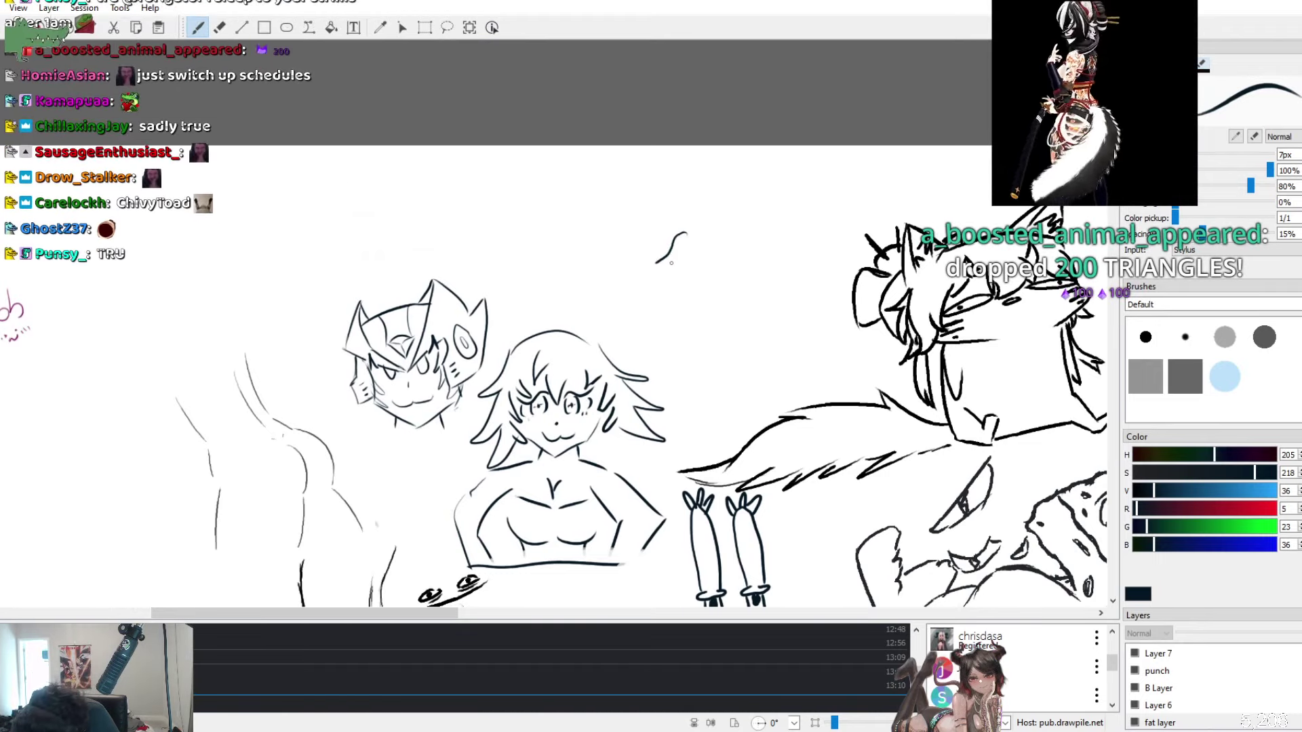
left_click_drag(671, 263, 697, 241)
key("ctrl+z")
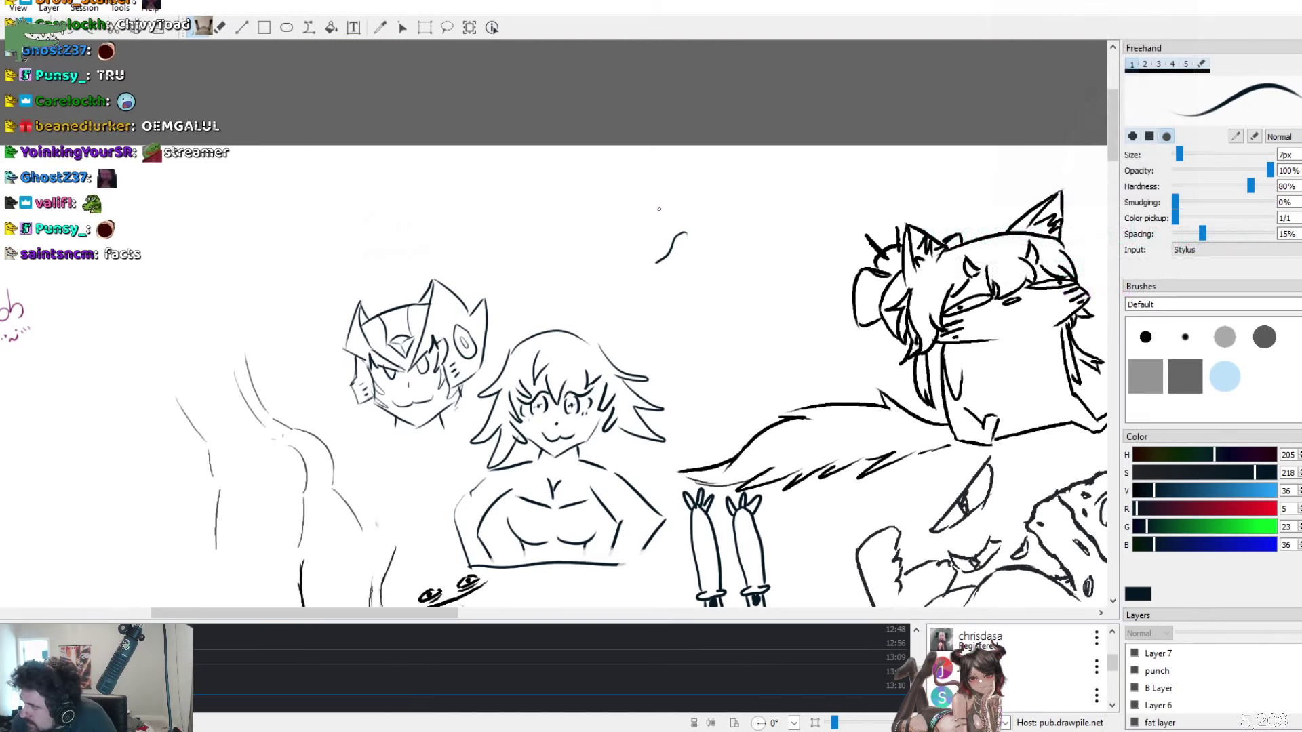
Draw a narrowed eye with slanted lid, iris and pupil under the brow stroke, undoing the stray strokes
left_click_drag(657, 264, 673, 272)
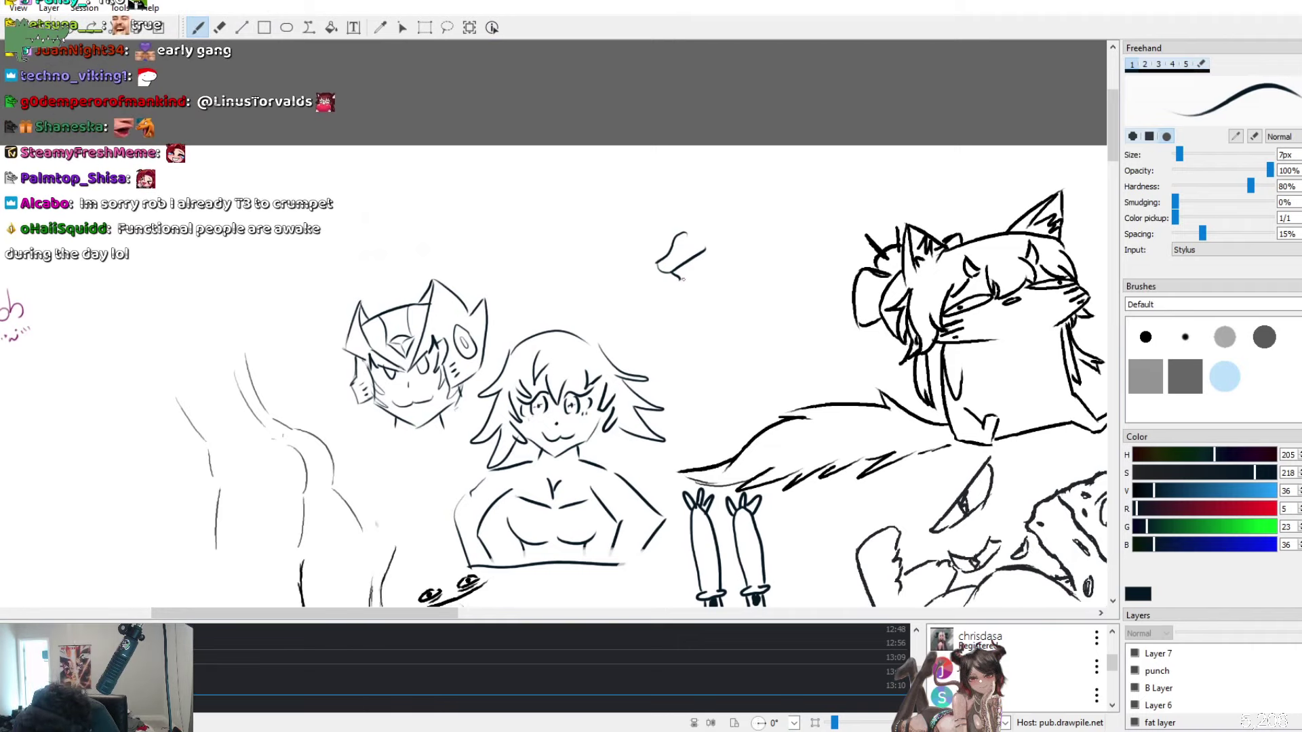
key("ctrl+z")
mouse_move(679, 279)
left_mouse_down()
mouse_move(716, 267)
mouse_move(715, 252)
left_mouse_up()
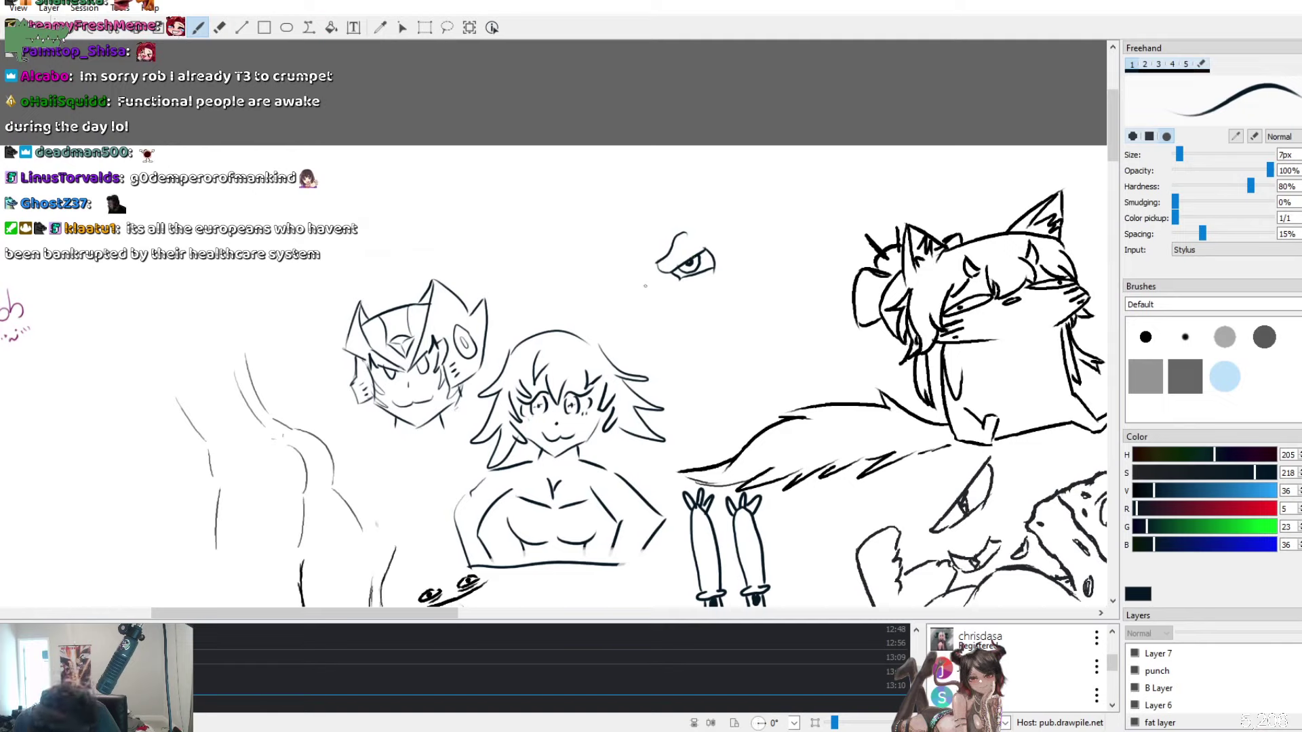
left_click_drag(634, 284, 601, 319)
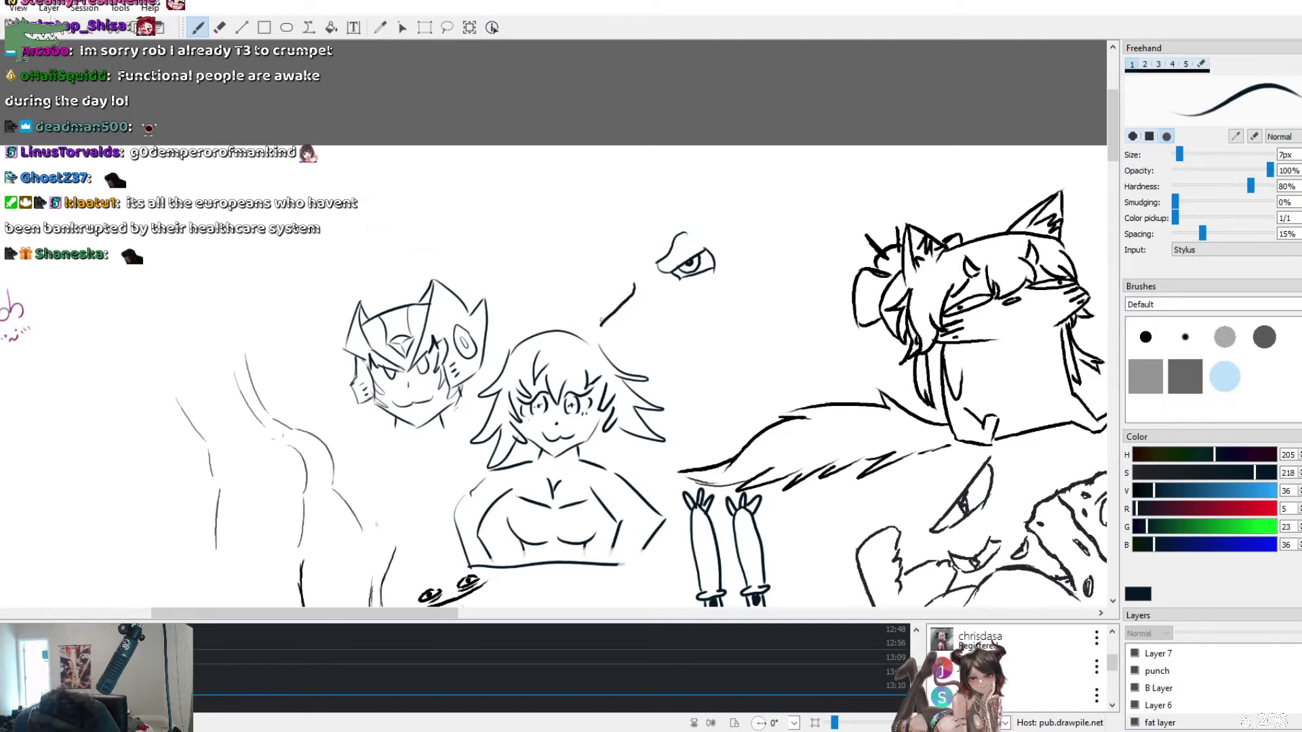
key("ctrl+z")
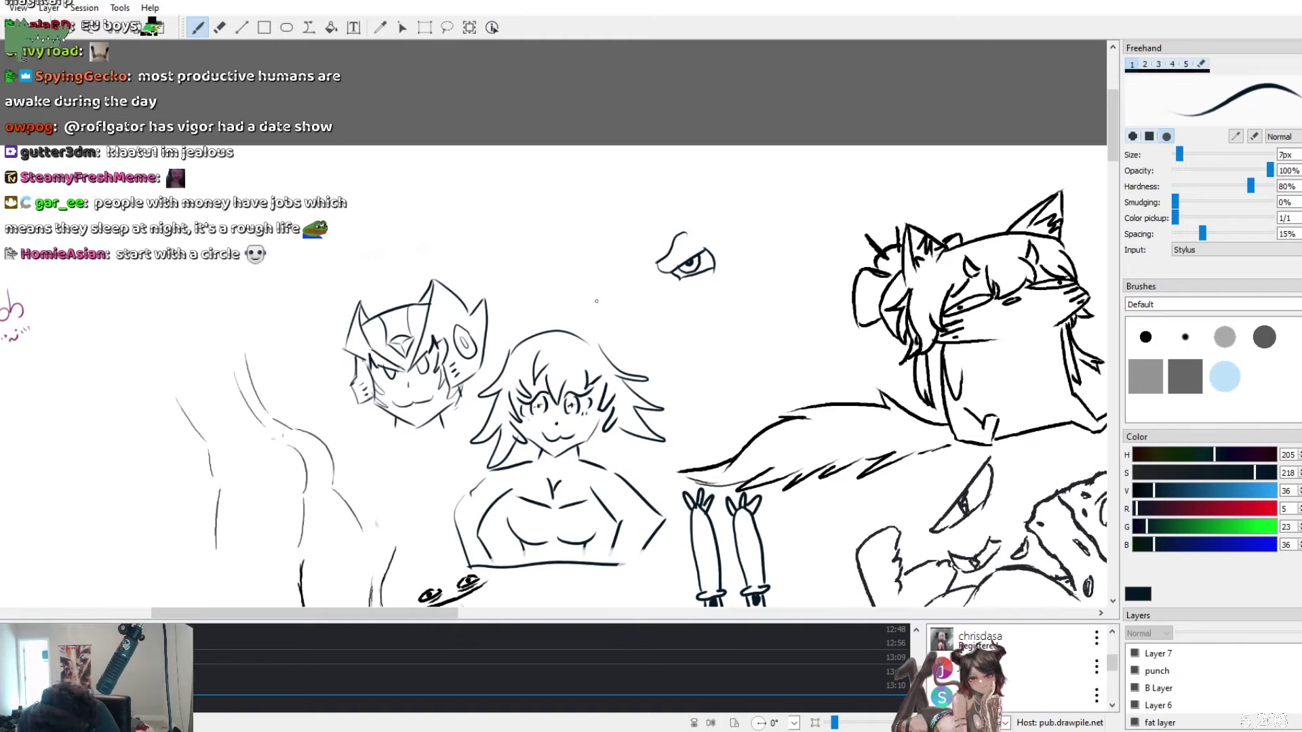
Draw a long wavy mouth line with a curled front end below the narrowed eye, undoing the stray strokes
mouse_move(596, 301)
left_mouse_down()
mouse_move(577, 317)
mouse_move(613, 343)
left_mouse_up()
key("ctrl+z")
key("ctrl+z")
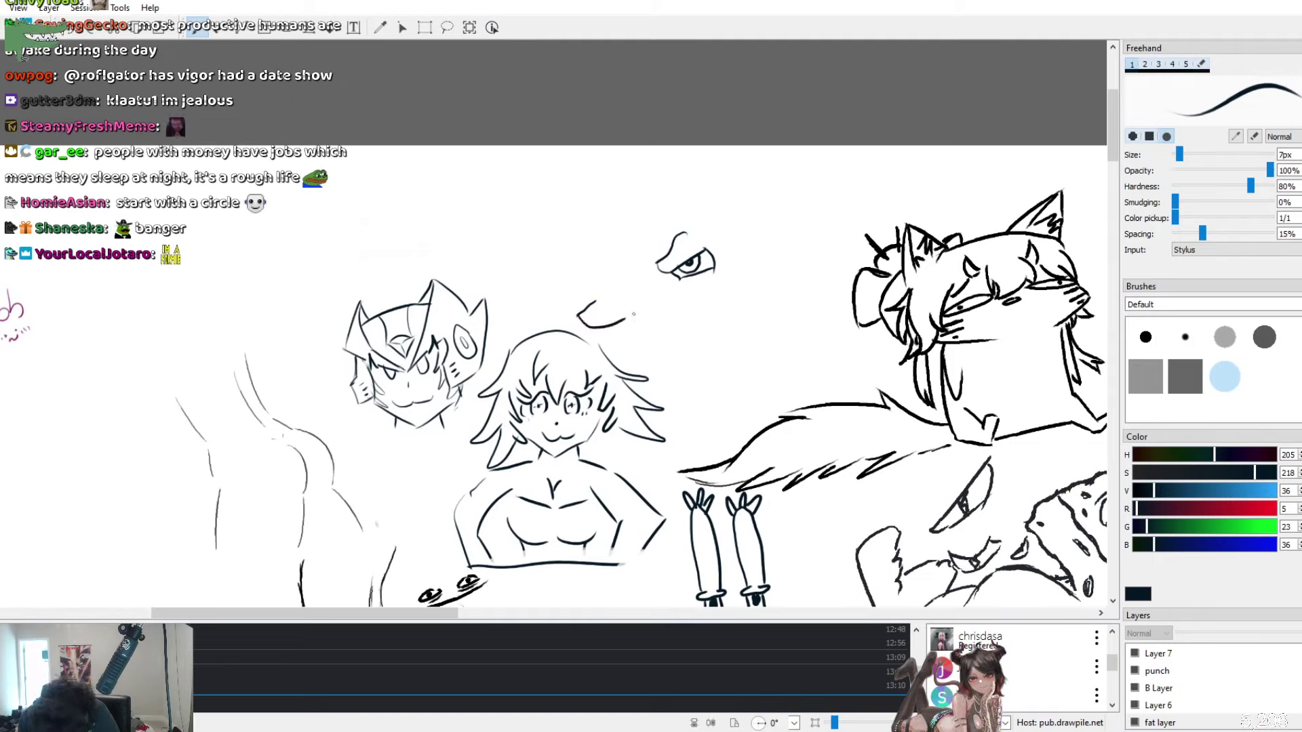
key("ctrl+z")
left_click_drag(579, 319, 642, 312)
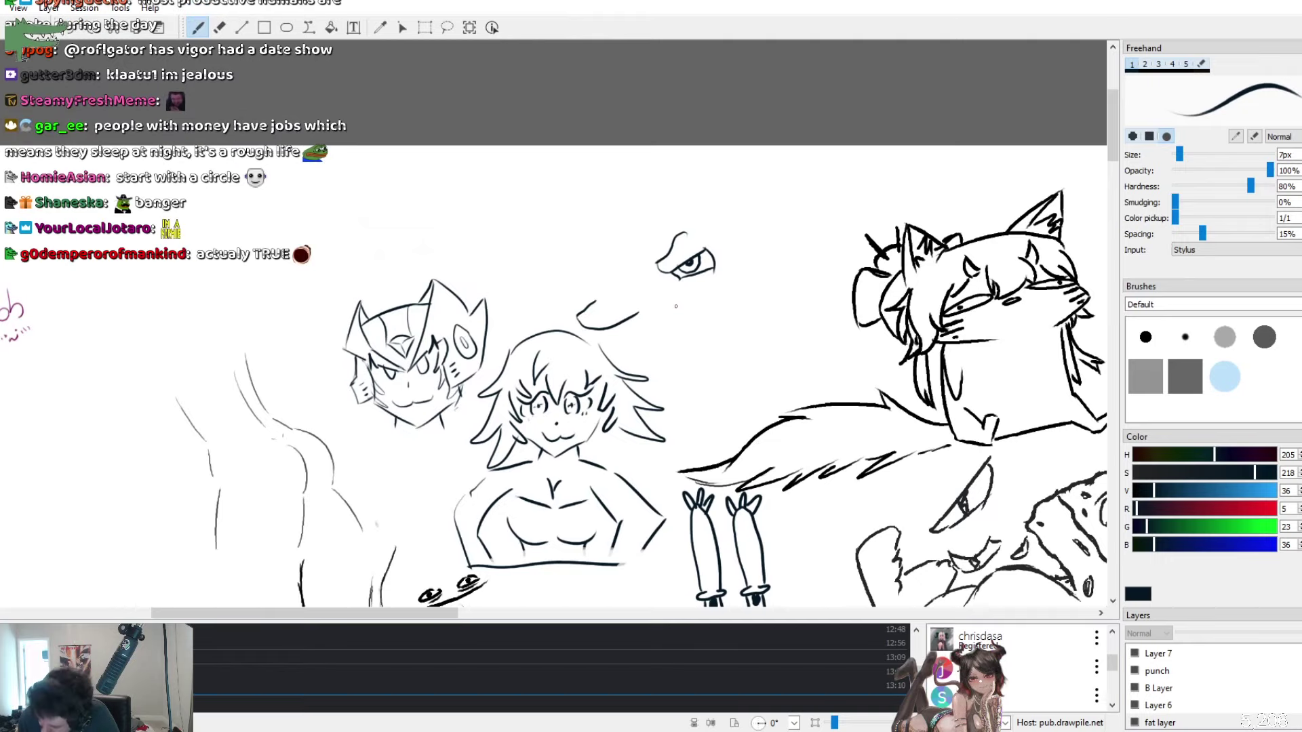
left_click_drag(641, 312, 702, 294)
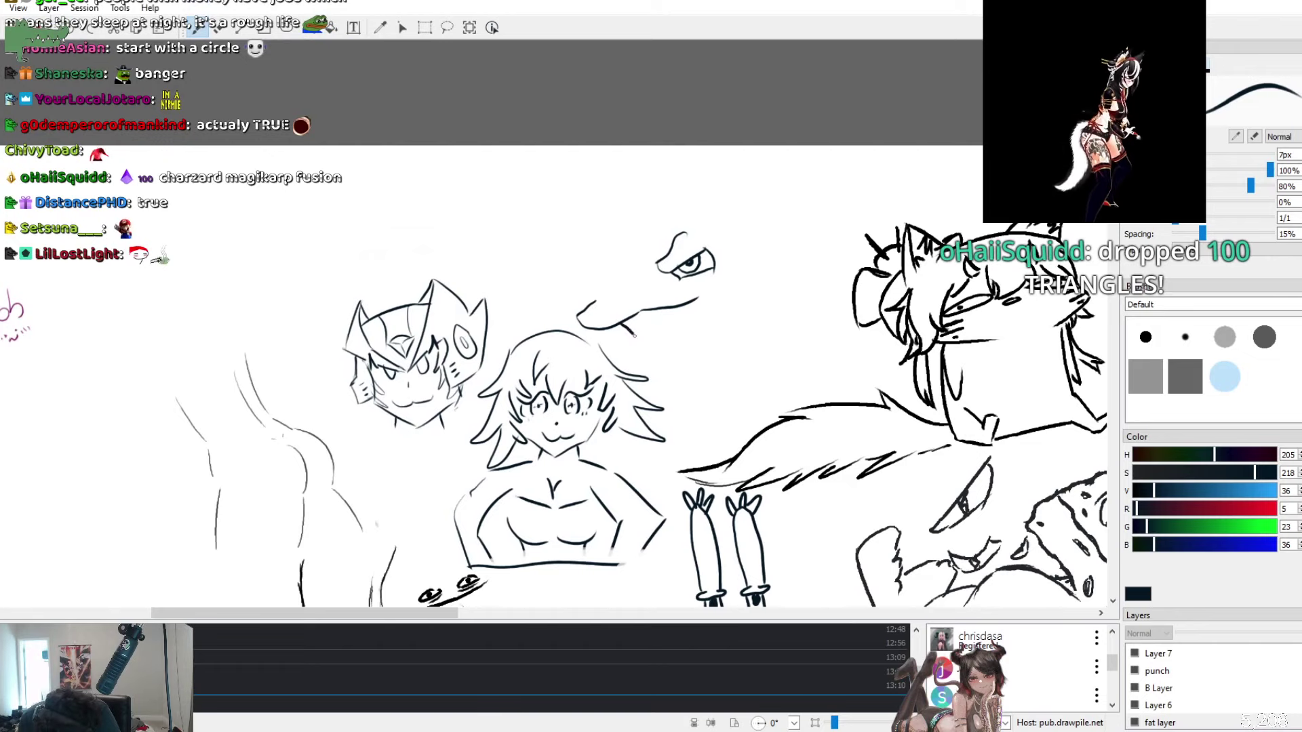
Try adding a pointed fang and a lower lip line under the mouth line, and undo these strokes
left_click_drag(621, 323, 635, 336)
left_click_drag(635, 335, 639, 319)
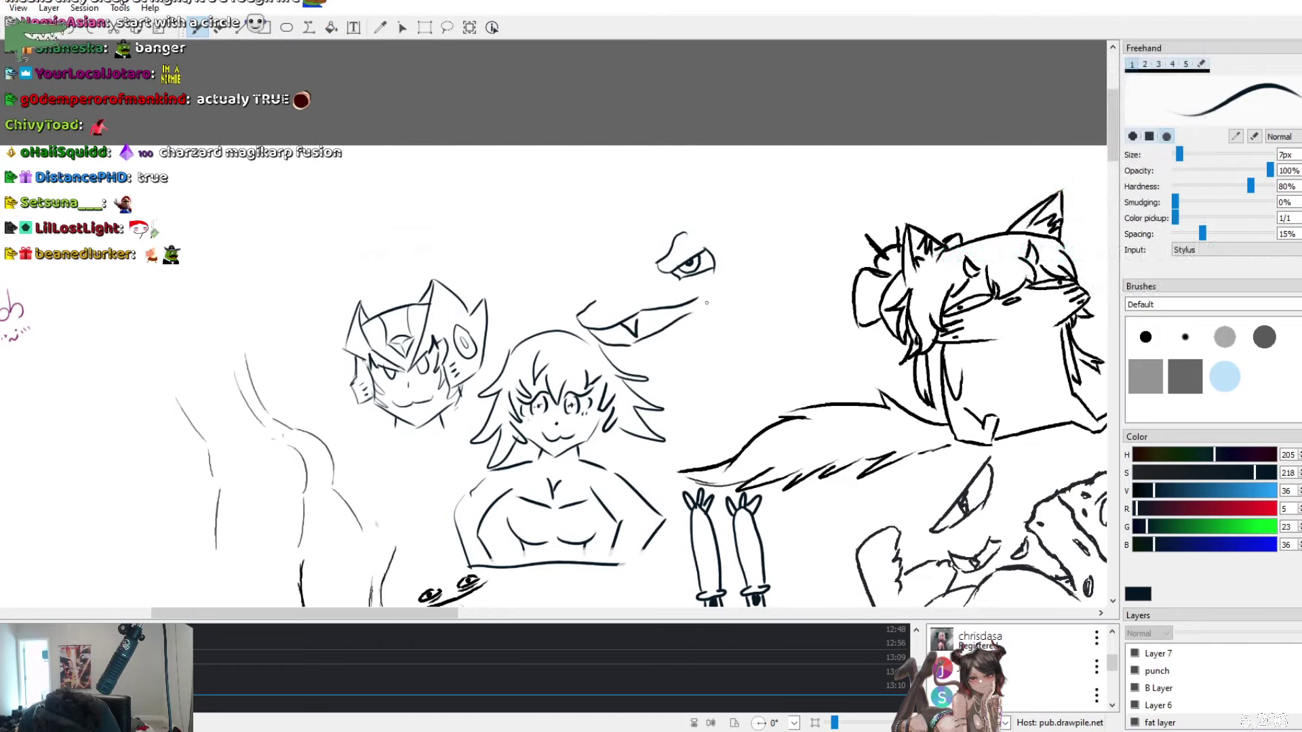
left_click_drag(630, 343, 687, 328)
key("ctrl+z")
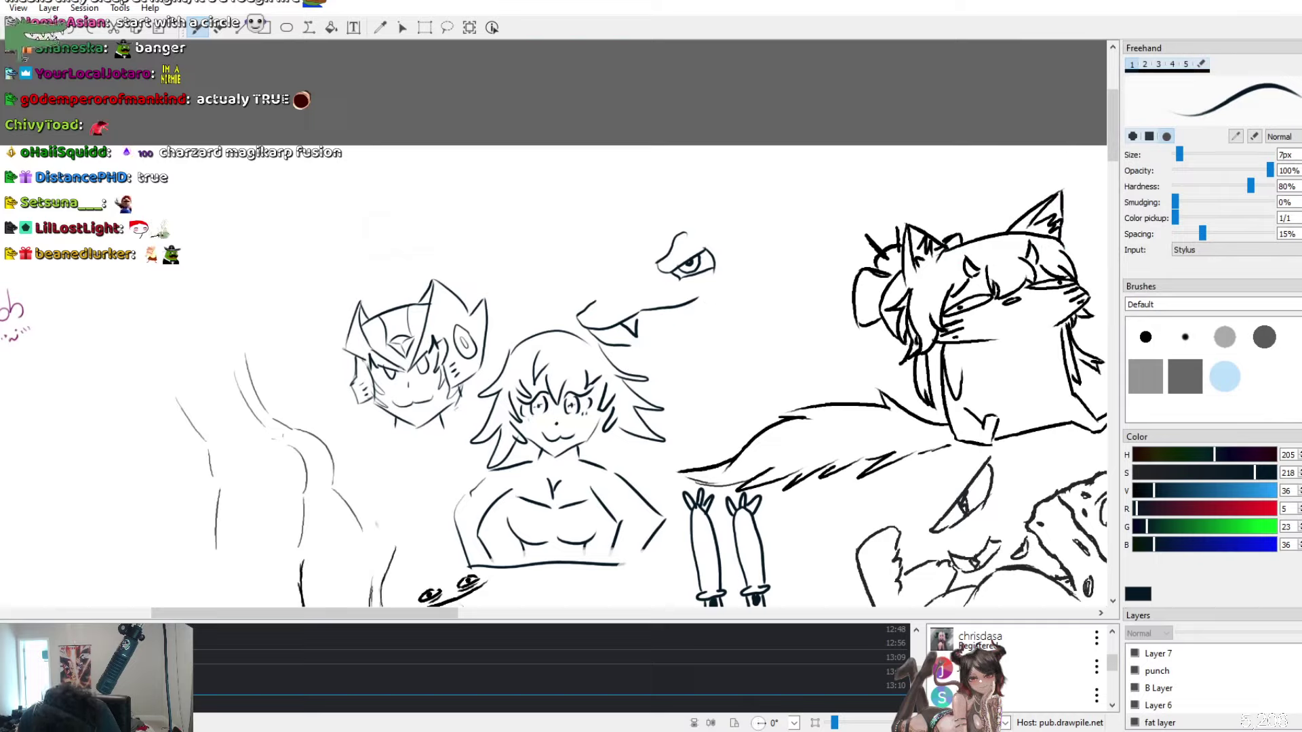
key("ctrl+z")
key("ctrl+z")
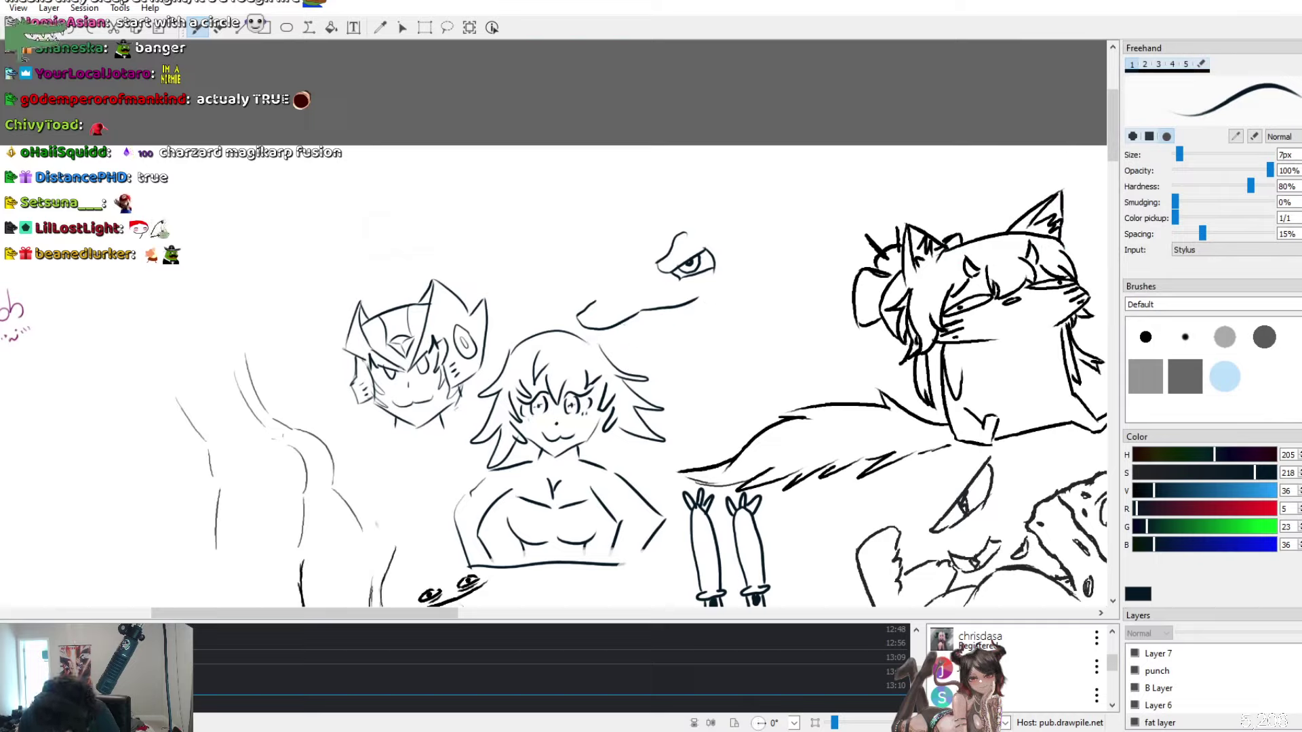
Erase the whole wavy mouth line below the eye with the Eraser at 6 px
key("e")
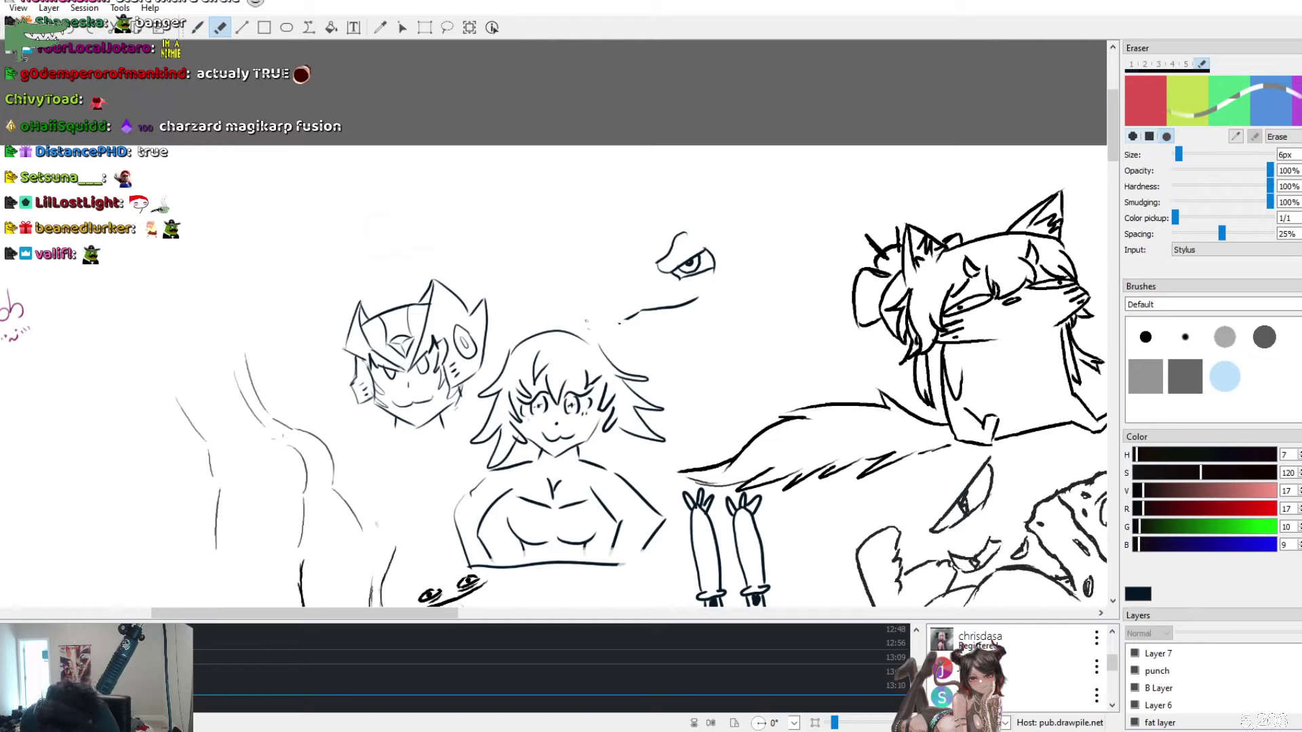
left_click_drag(623, 320, 697, 297)
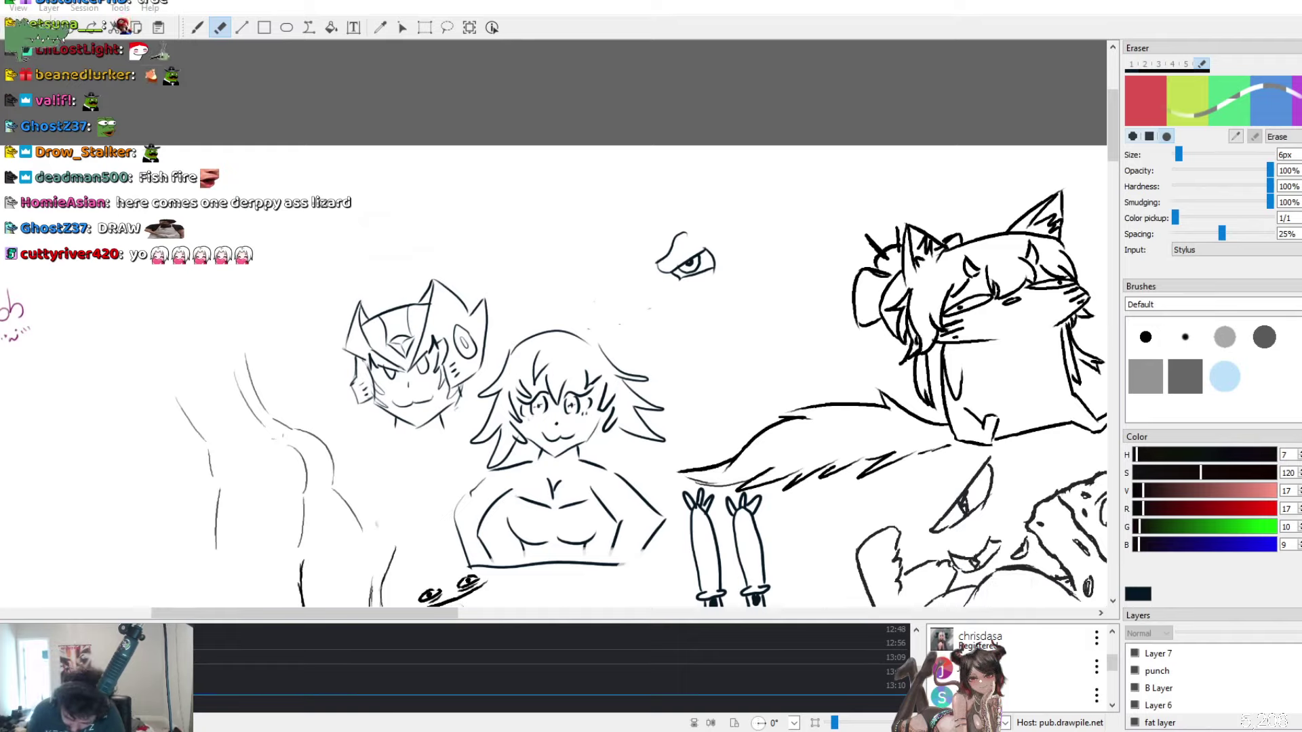
Draw a curved head line behind the eye and a pointed, ribbed ear fin attached to it with the 7 px Freehand brush
key("b")
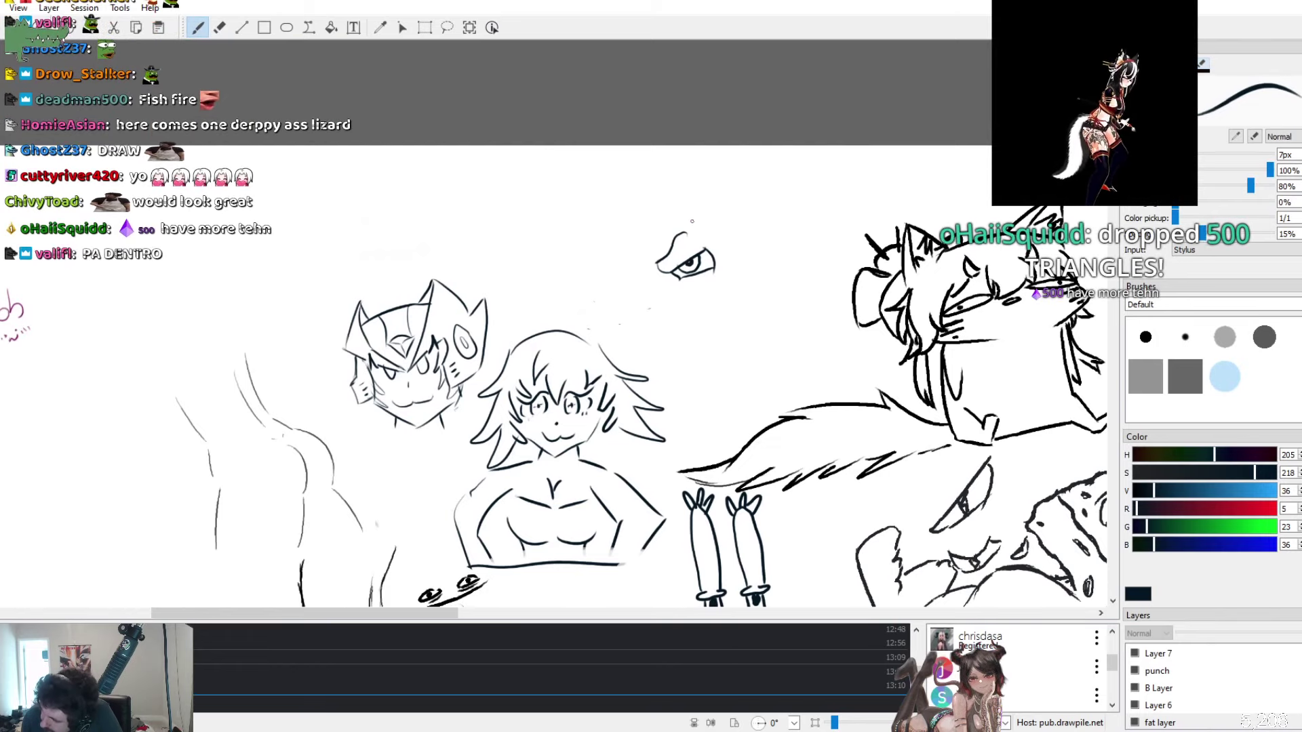
left_click_drag(700, 198, 734, 236)
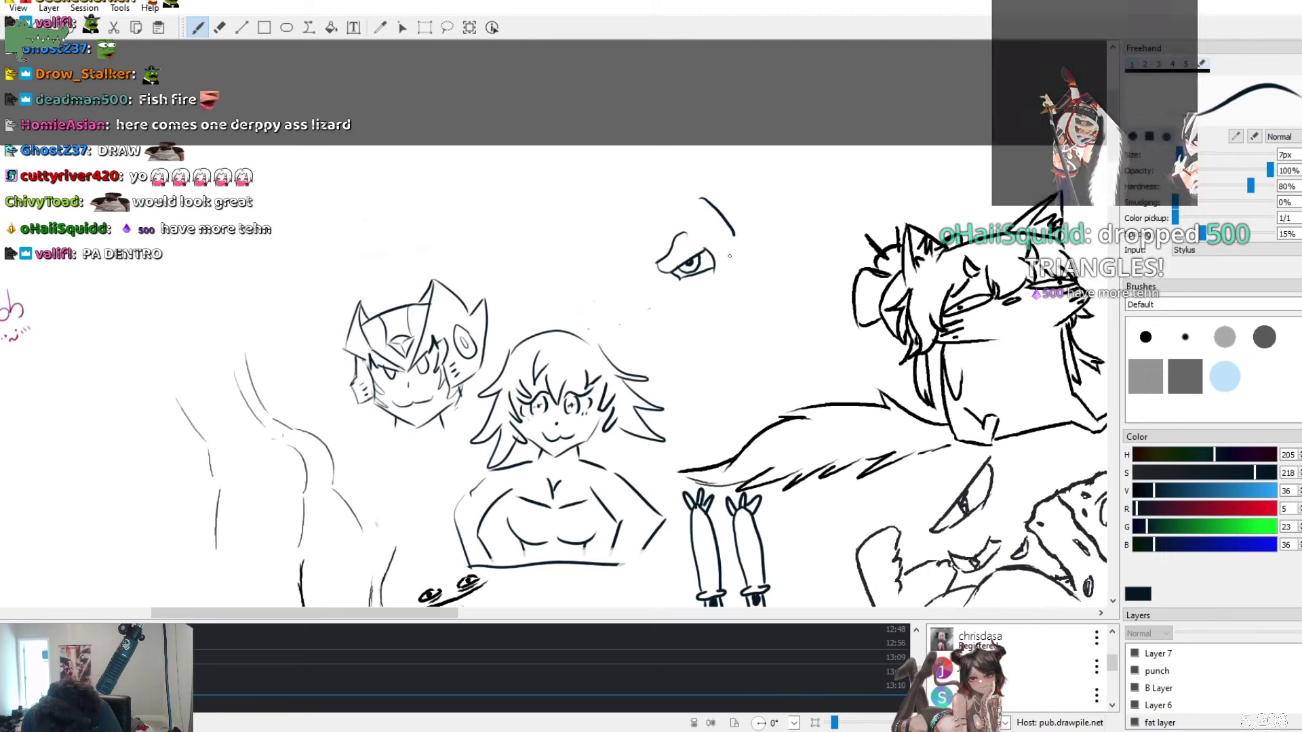
left_click_drag(735, 236, 800, 214)
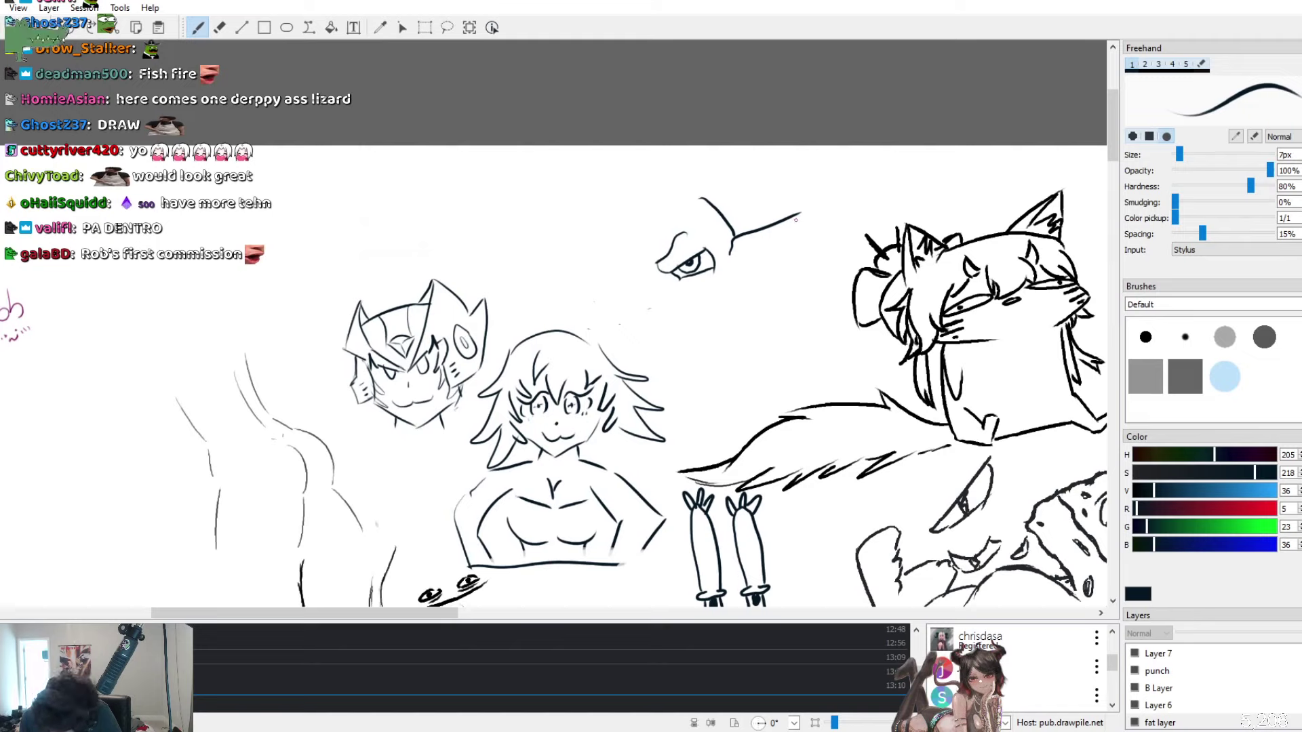
left_click_drag(800, 215, 786, 262)
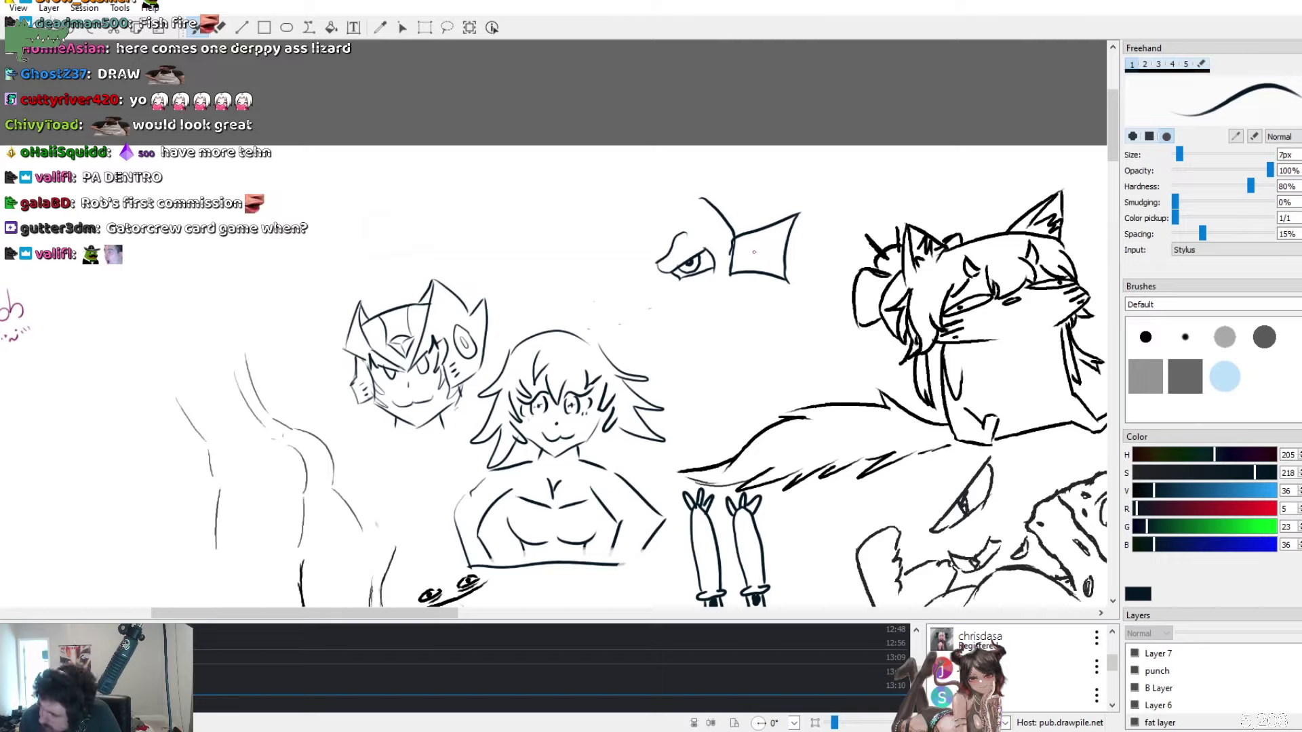
left_click_drag(734, 261, 760, 259)
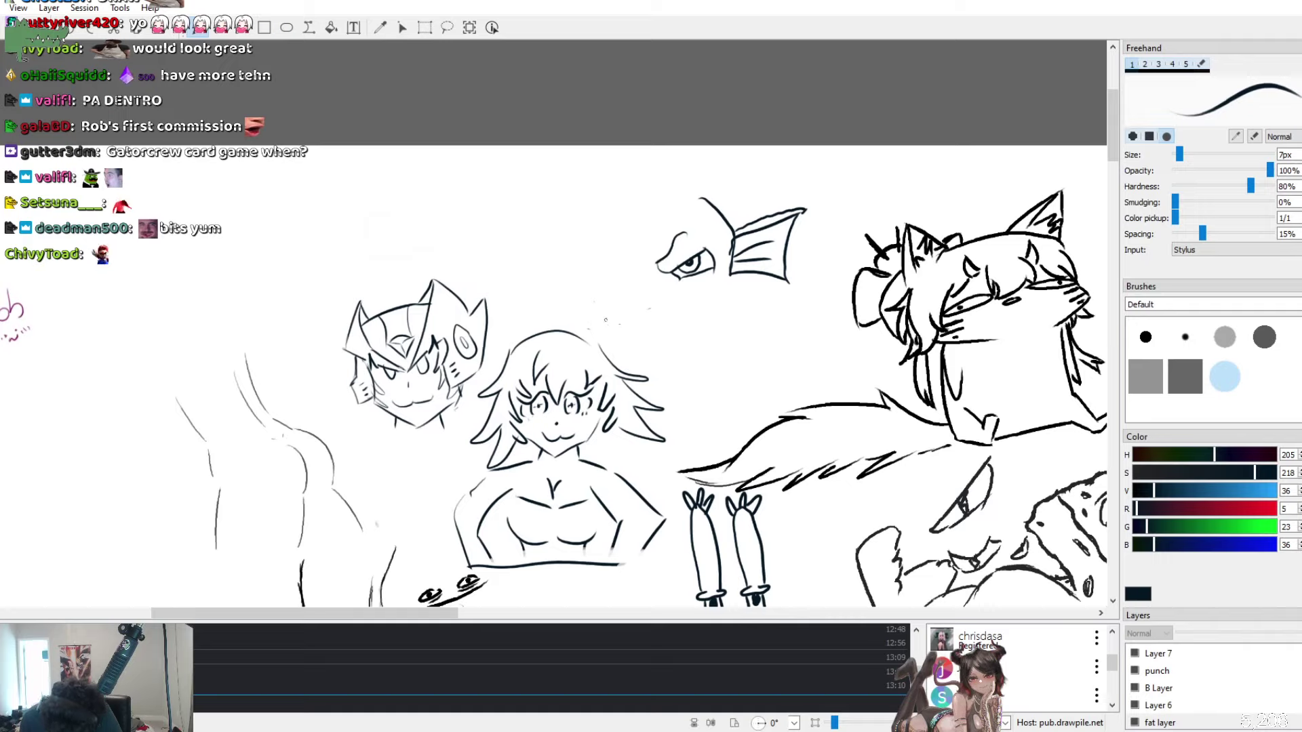
Draw a short slanted stroke for the front of the snout, below and ahead of the eye
left_click_drag(600, 300, 610, 319)
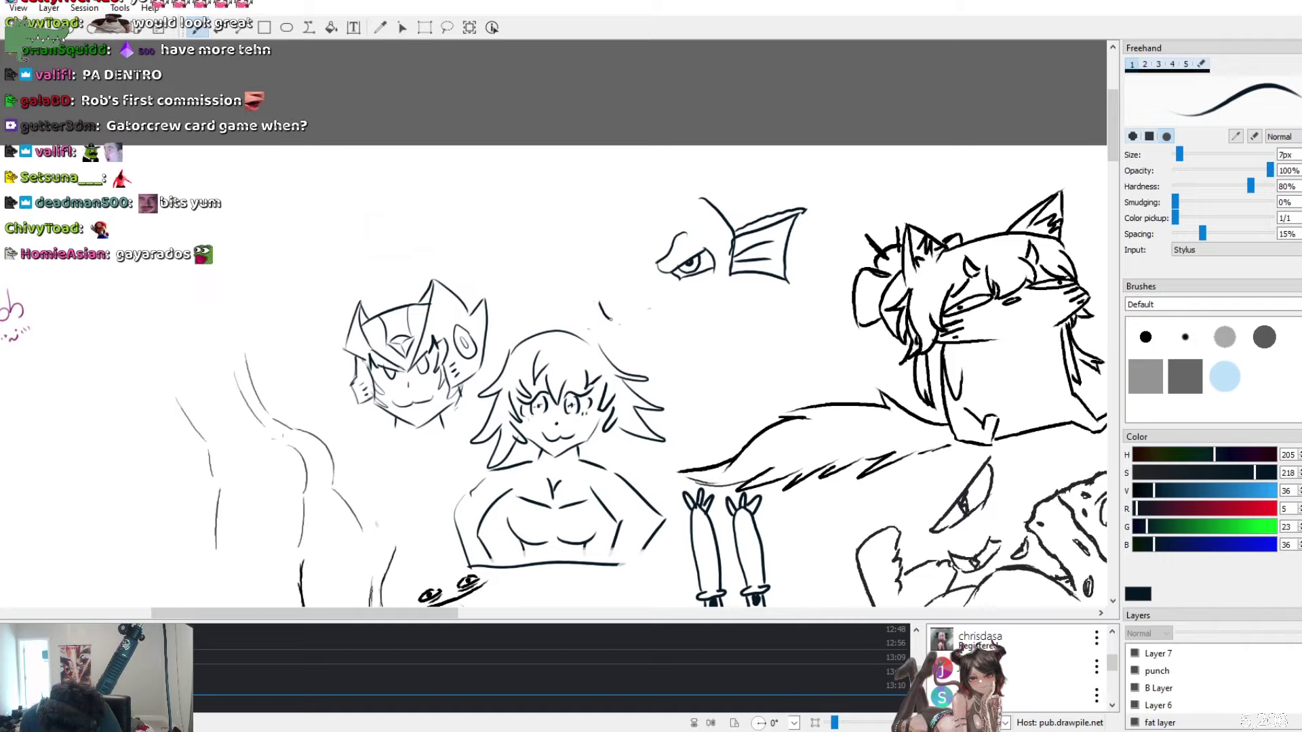
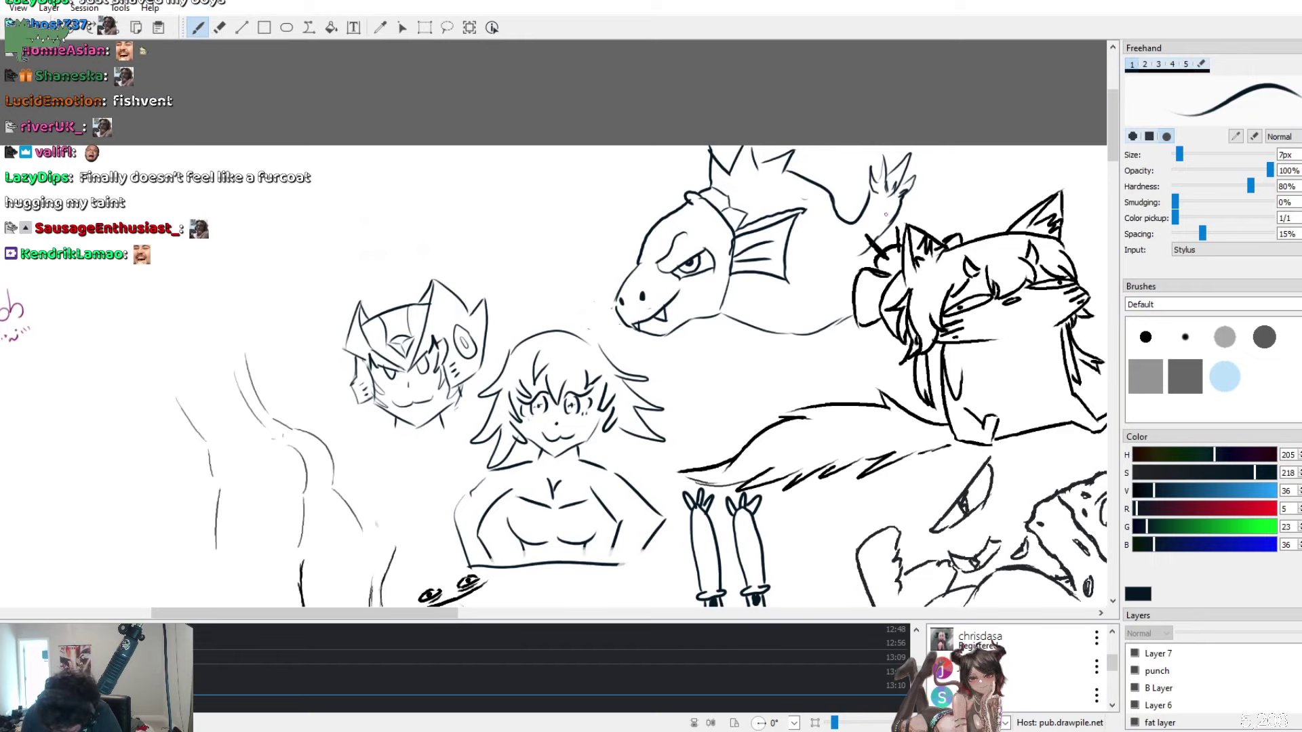
Erase the spiky tail fin and the curved line leading to it behind the creature's back with the Eraser at 36 px
key("e")
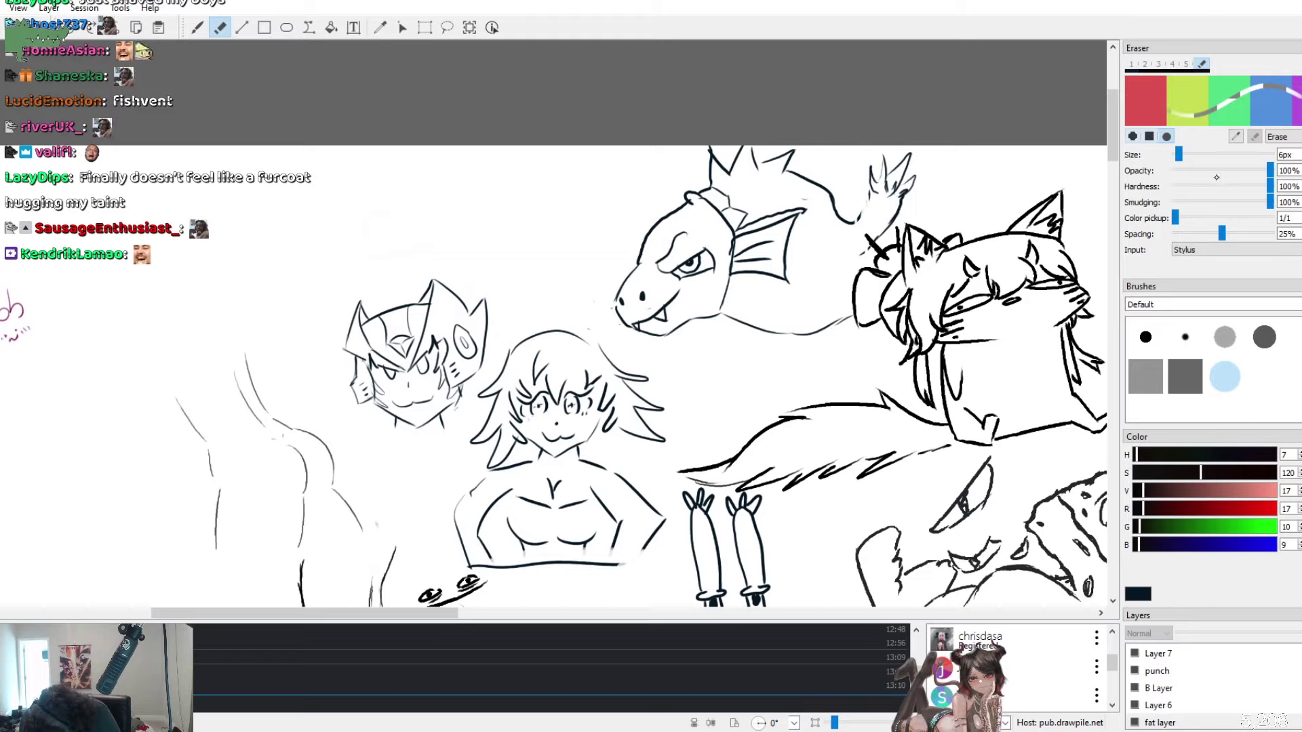
left_click_drag(1195, 156, 1222, 151)
mouse_move(848, 240)
left_mouse_down()
mouse_move(898, 158)
mouse_move(906, 218)
mouse_move(920, 177)
left_mouse_up()
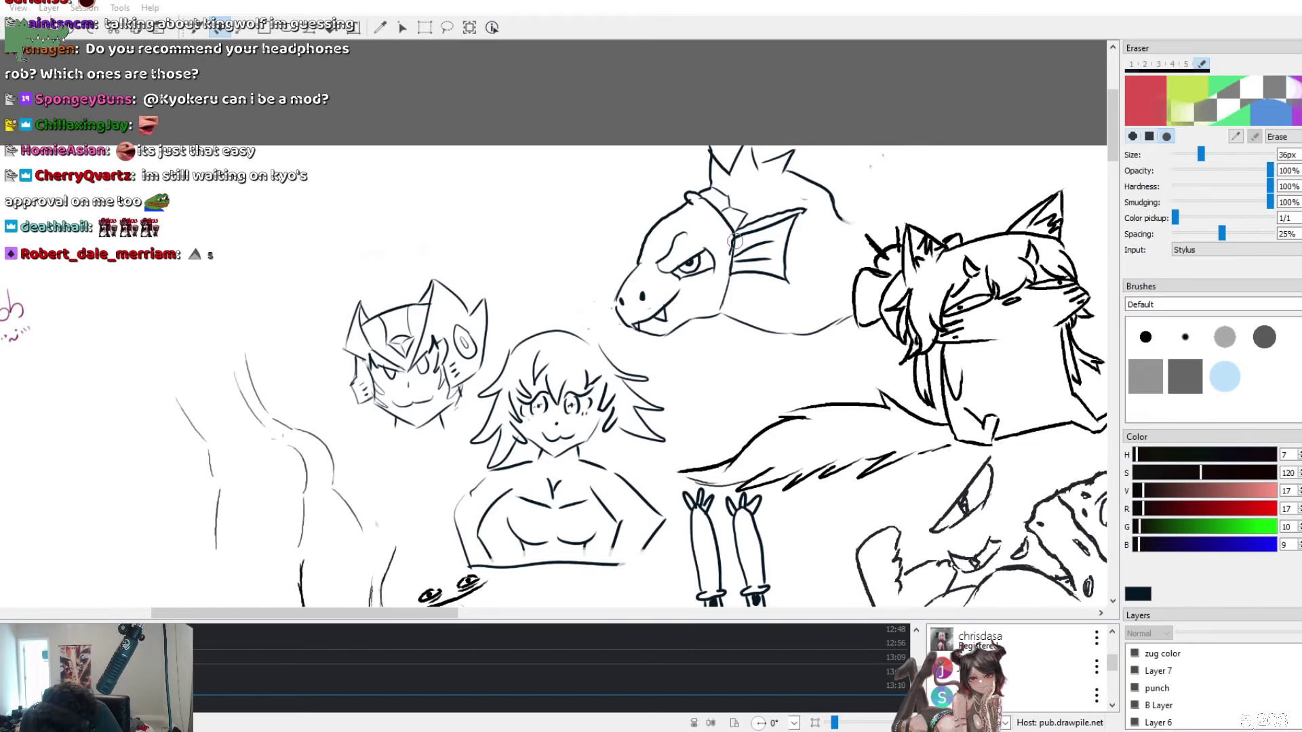
Draw a short whisker curving down and forward from the tip of the creature's snout with the 7 px Freehand brush
key("b")
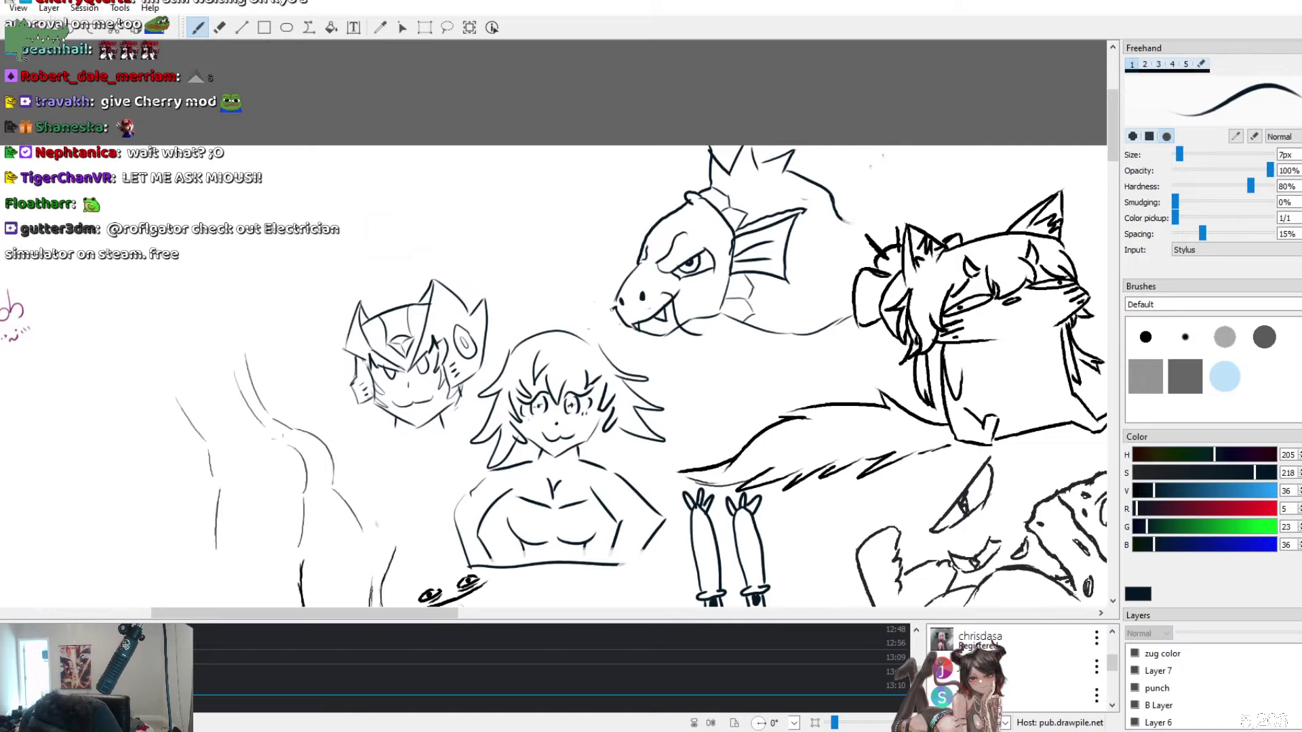
left_click_drag(617, 312, 599, 332)
key("ctrl+z")
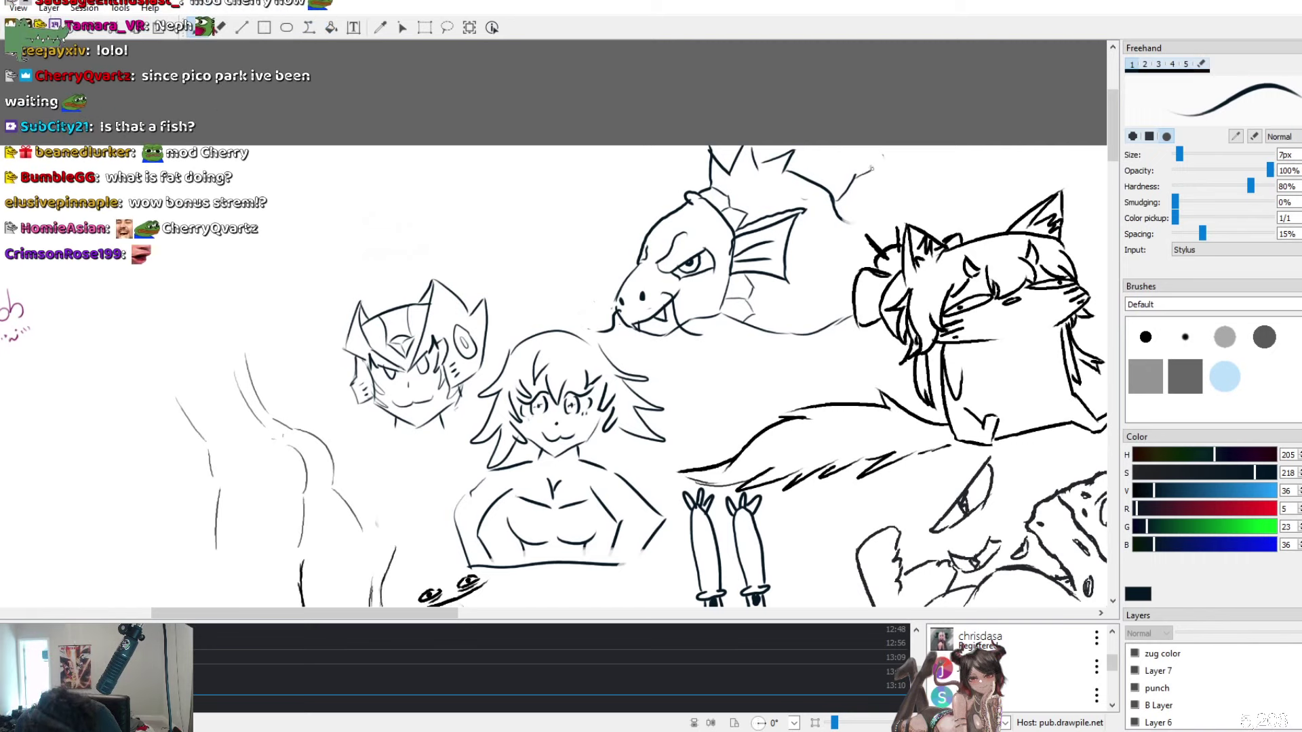
Sketch a jagged, flame-like tail fin with upper and lower lobes behind the end of the creature's back line
mouse_move(860, 178)
left_mouse_down()
mouse_move(889, 163)
mouse_move(887, 186)
left_mouse_up()
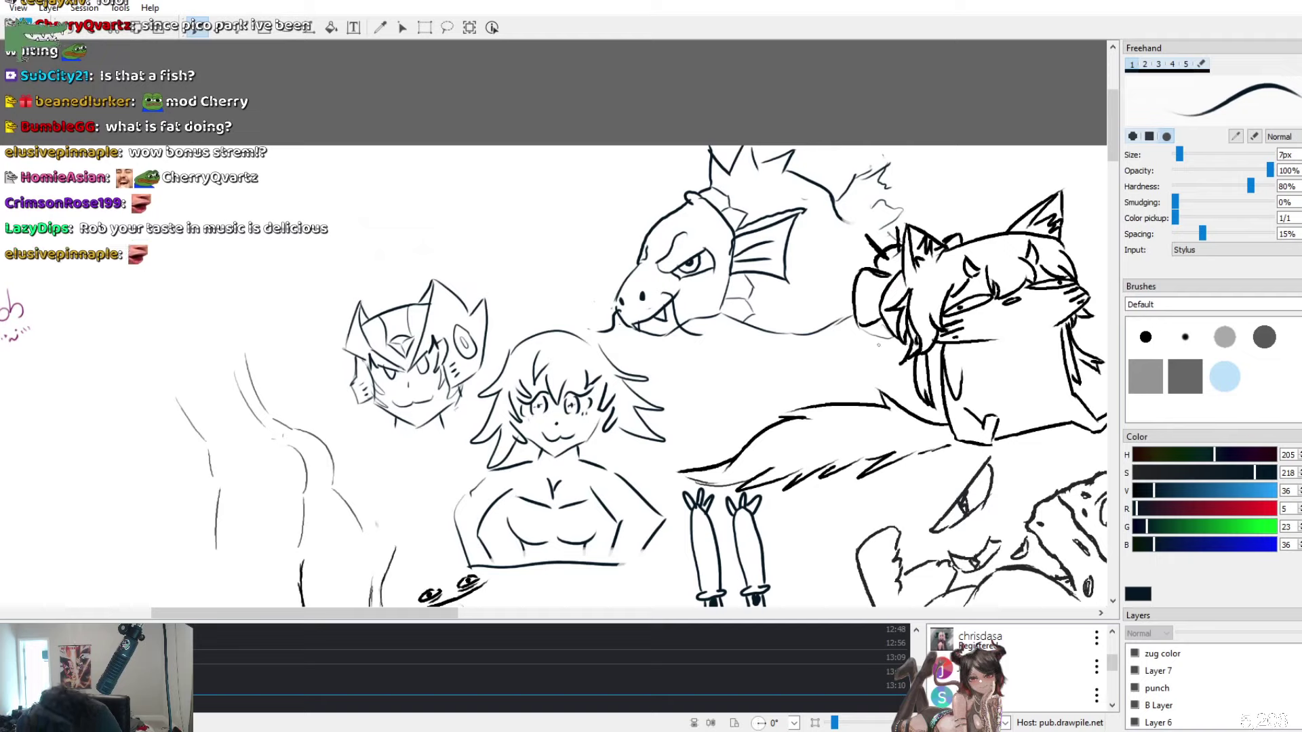
mouse_move(850, 225)
left_mouse_down()
mouse_move(871, 216)
mouse_move(849, 220)
mouse_move(860, 230)
left_mouse_up()
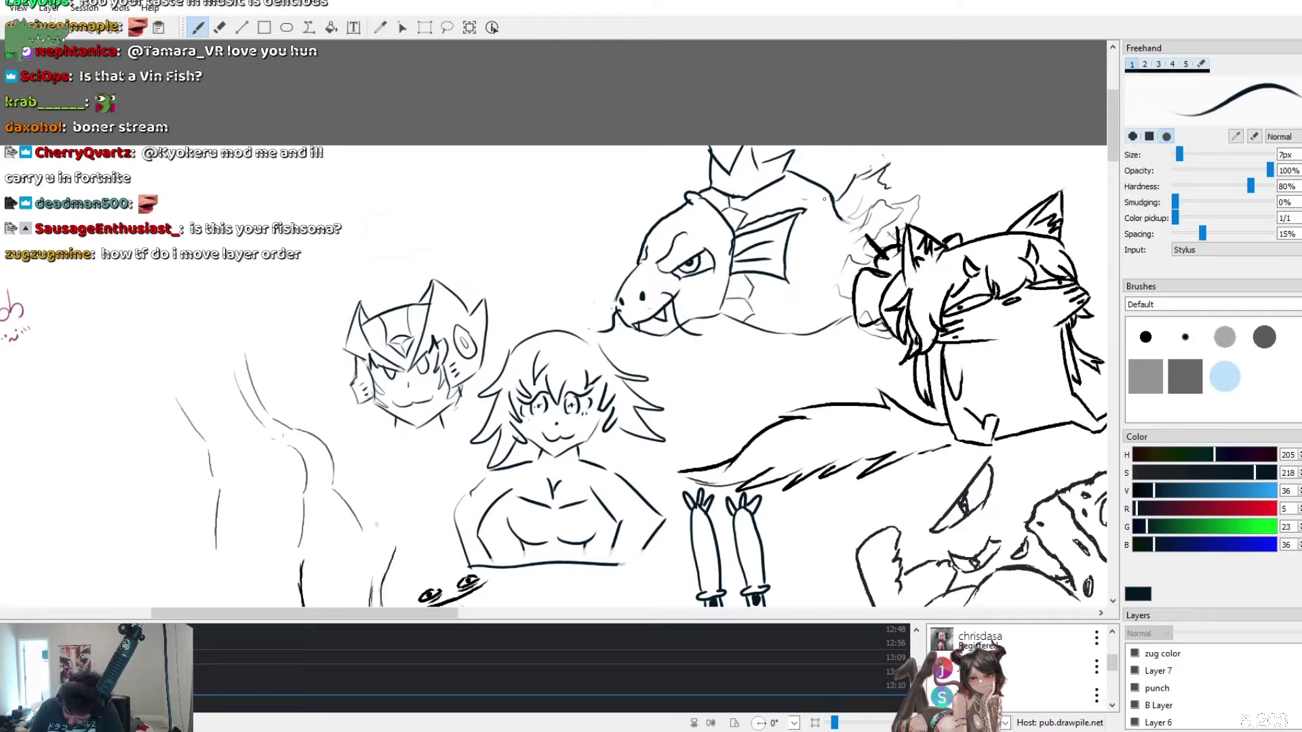
left_click_drag(827, 199, 828, 314)
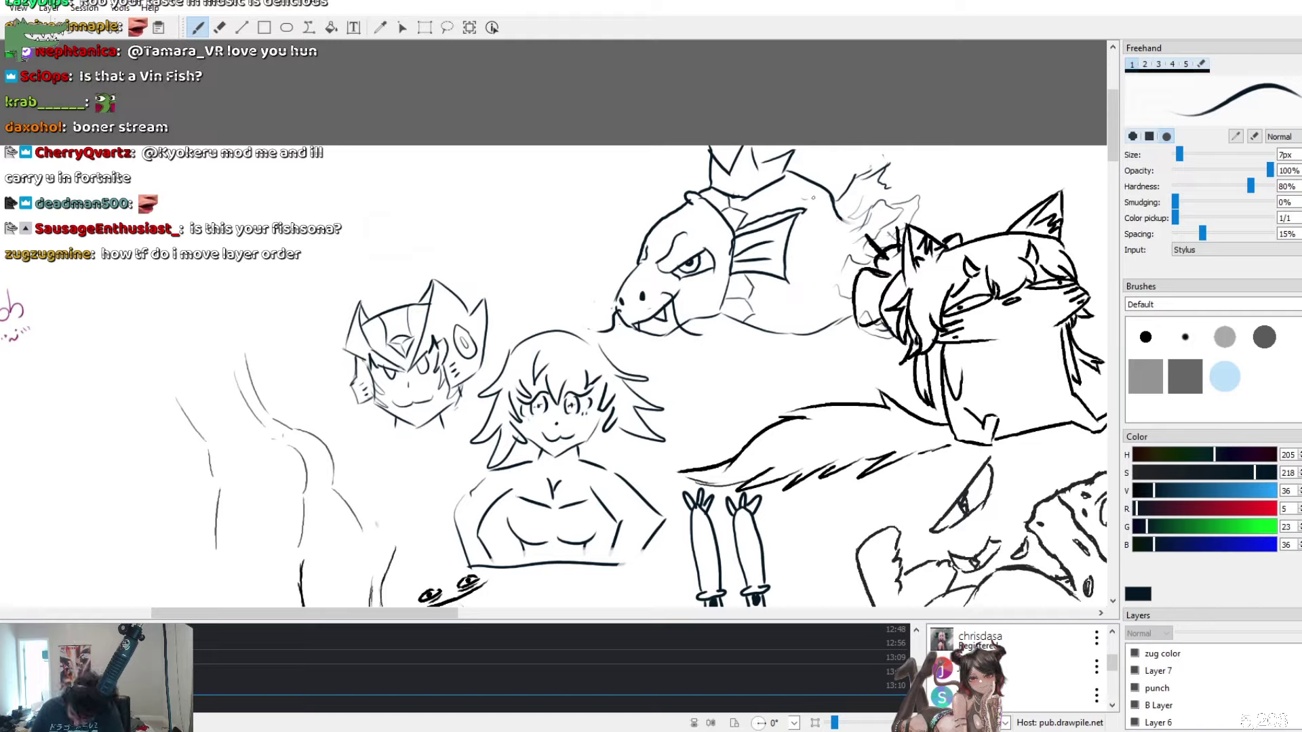
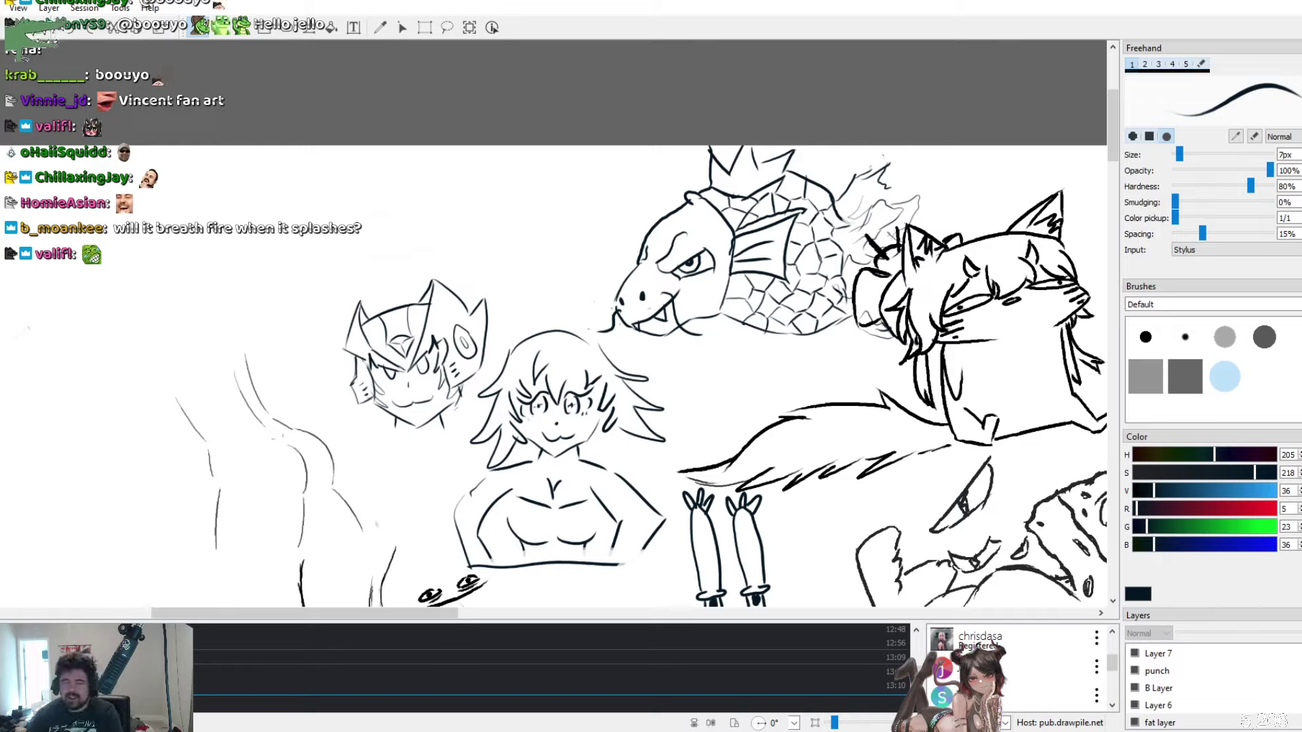
Look over the other sketches on the shared canvas, including the reclining horned character and the grinning crouching figure
scroll(437, 411, "down", 3)
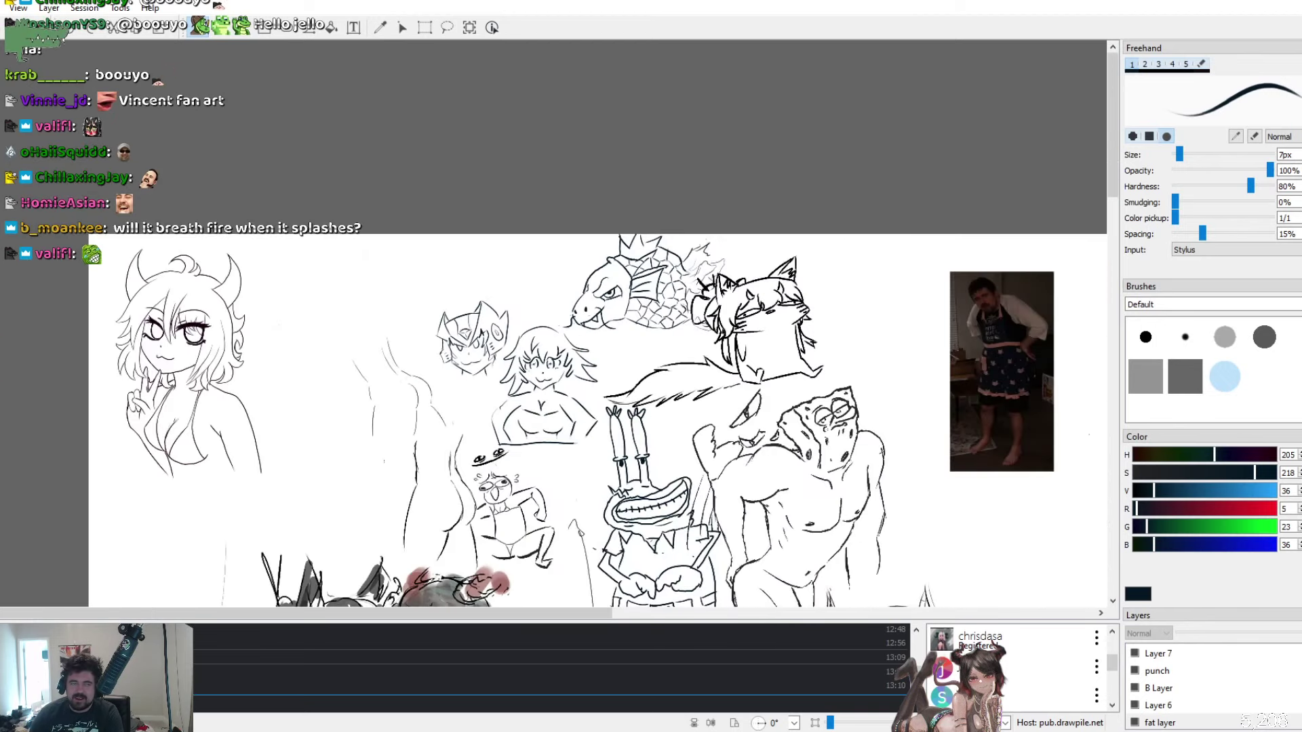
scroll(408, 308, "down", 10)
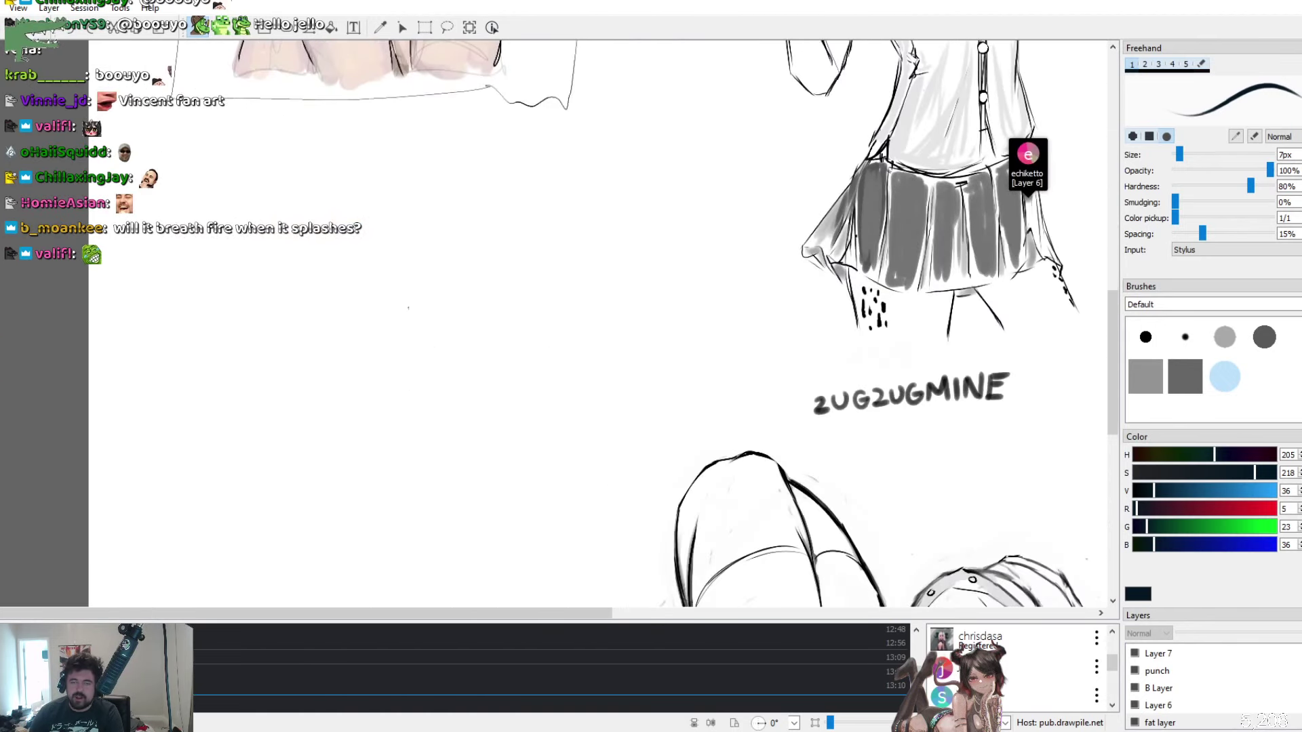
scroll(841, 322, "down", 3)
scroll(841, 323, "up", 3)
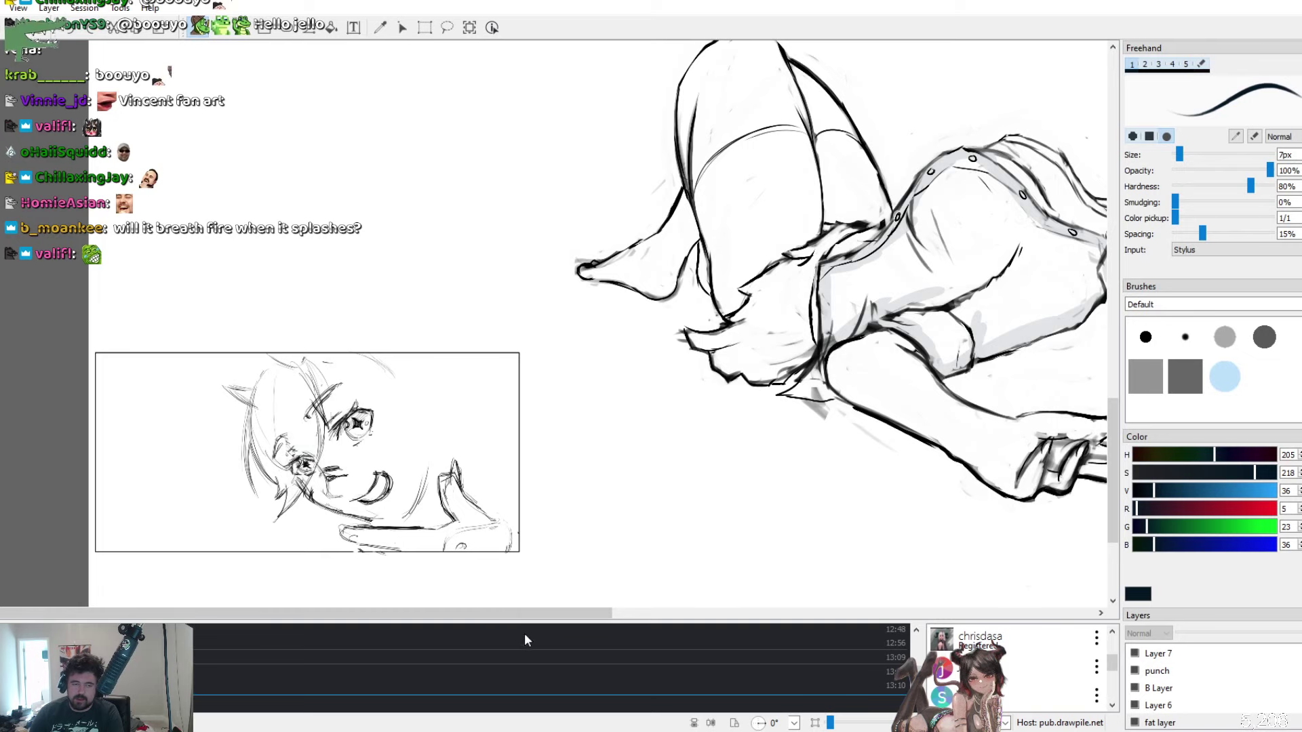
left_click_drag(517, 622, 924, 630)
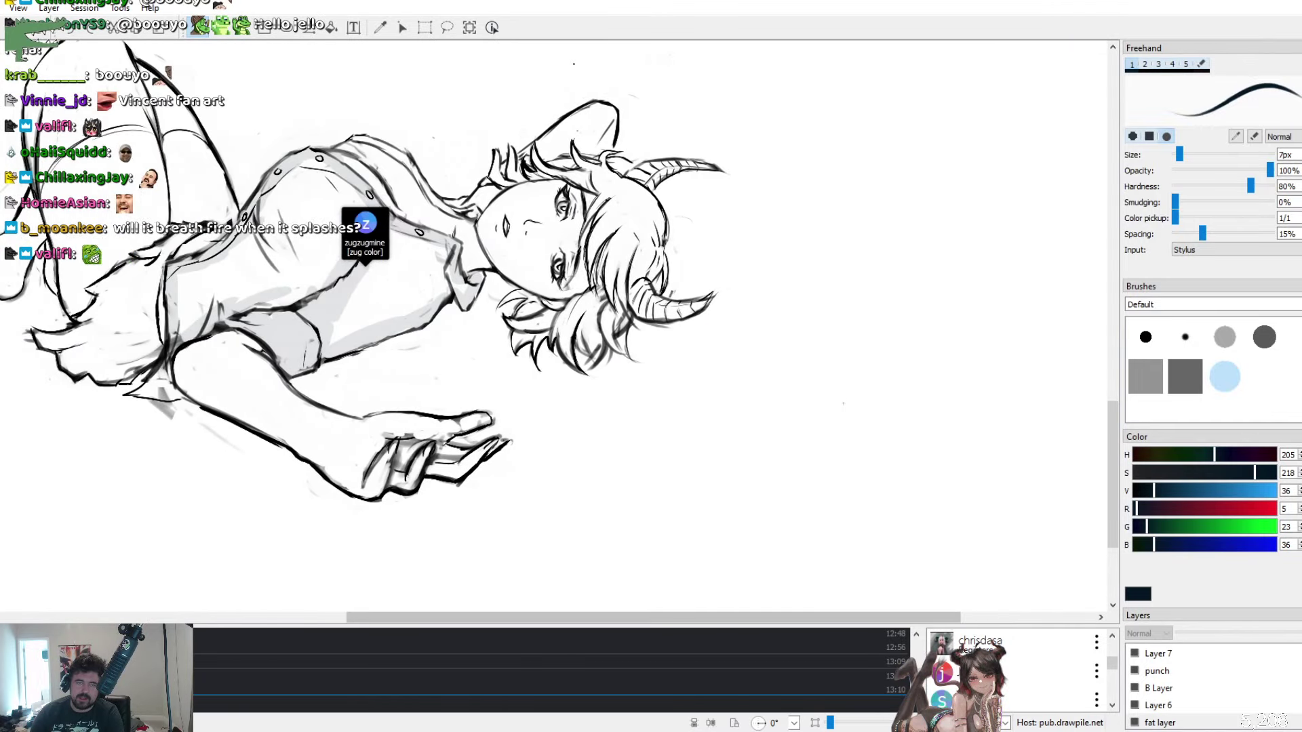
scroll(843, 404, "up", 14)
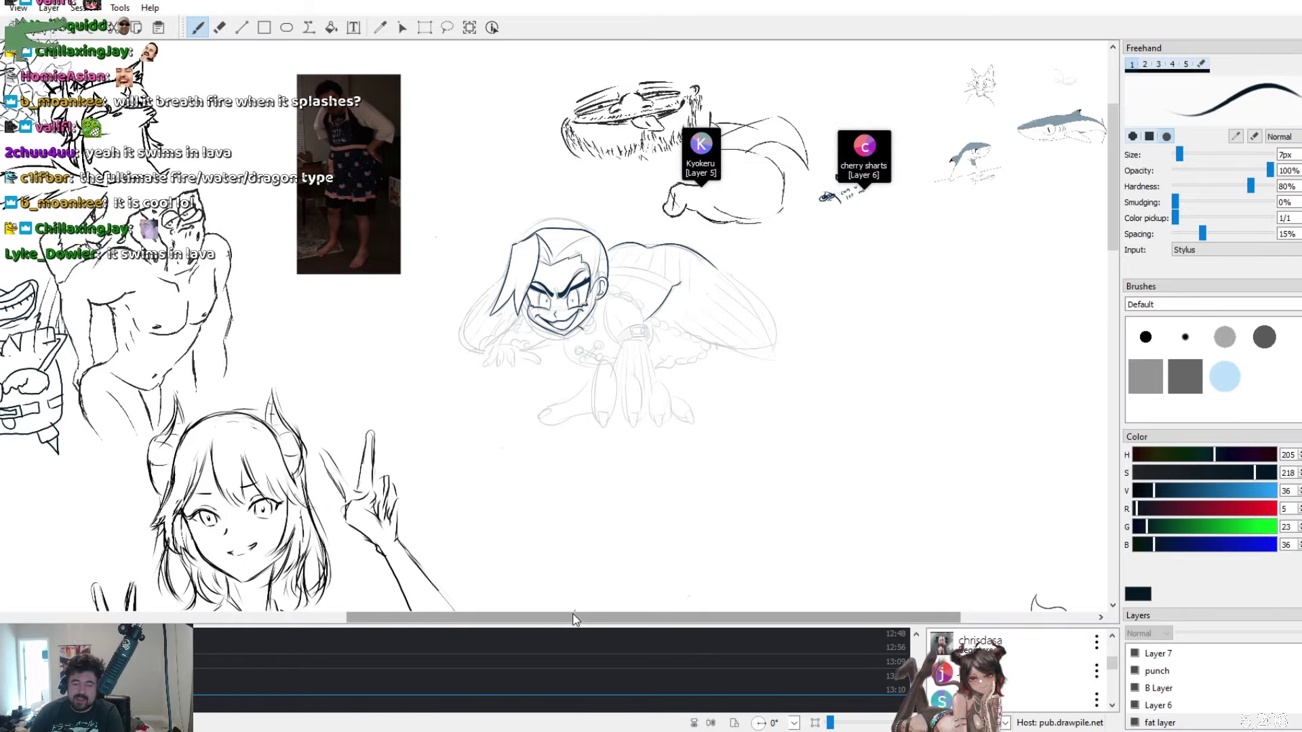
left_click_drag(573, 619, 359, 614)
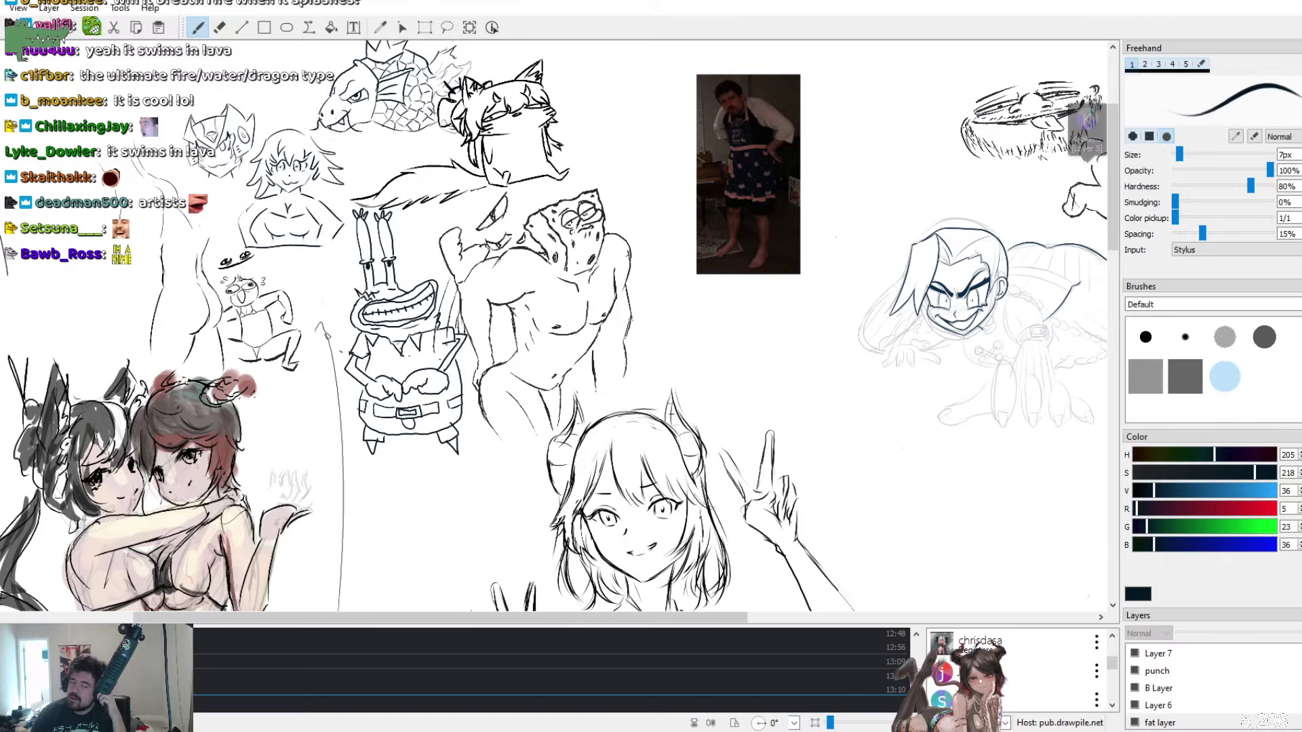
left_click_drag(580, 615, 681, 629)
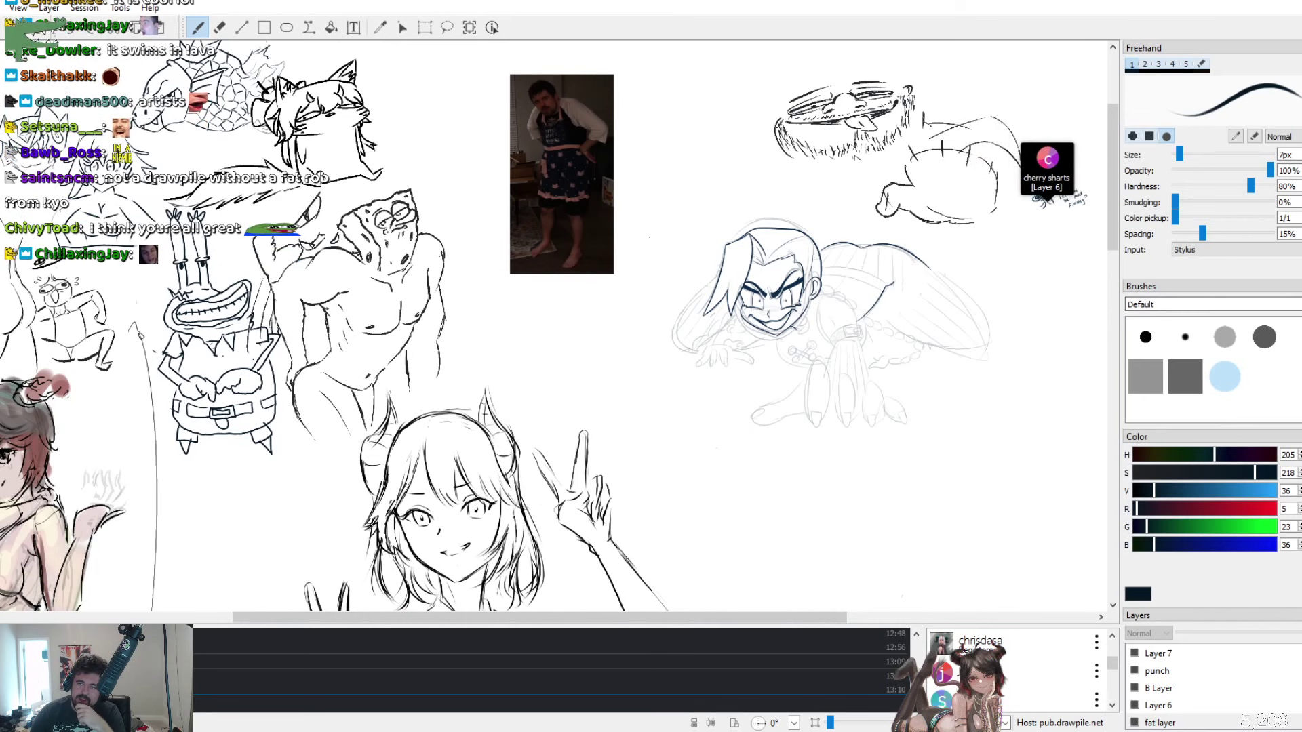
Examine the reference photo of the person in an apron and the sketches surrounding it
scroll(915, 375, "down", 2)
scroll(915, 375, "up", 5)
scroll(915, 375, "up", 1)
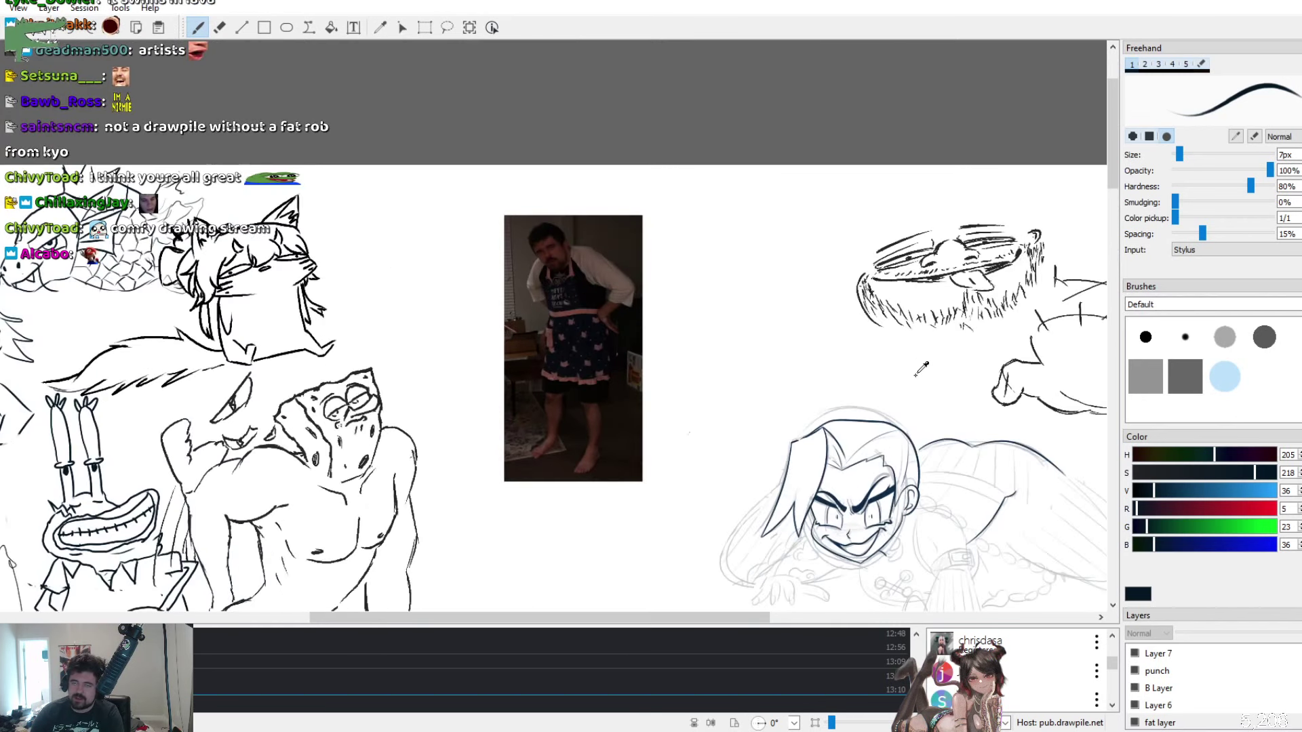
scroll(921, 368, "up", 1)
scroll(788, 356, "down", 1)
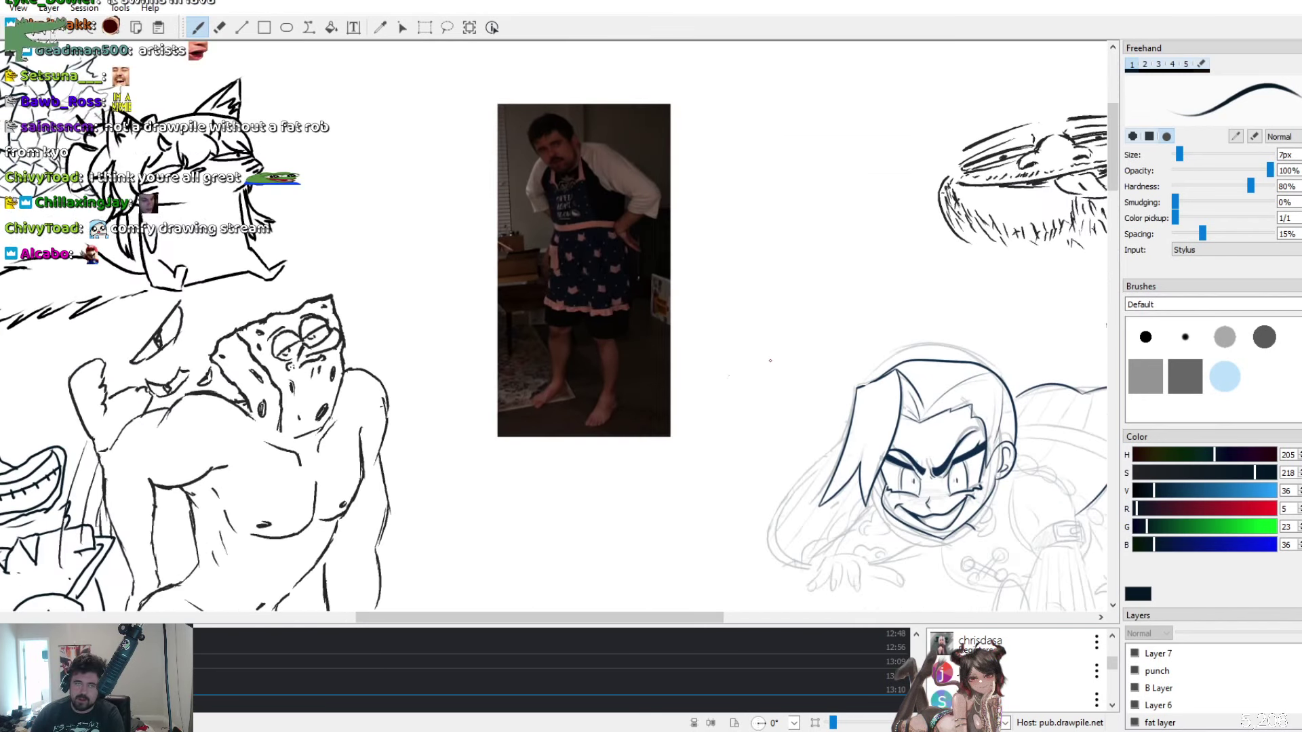
scroll(750, 369, "up", 2)
scroll(746, 396, "down", 5)
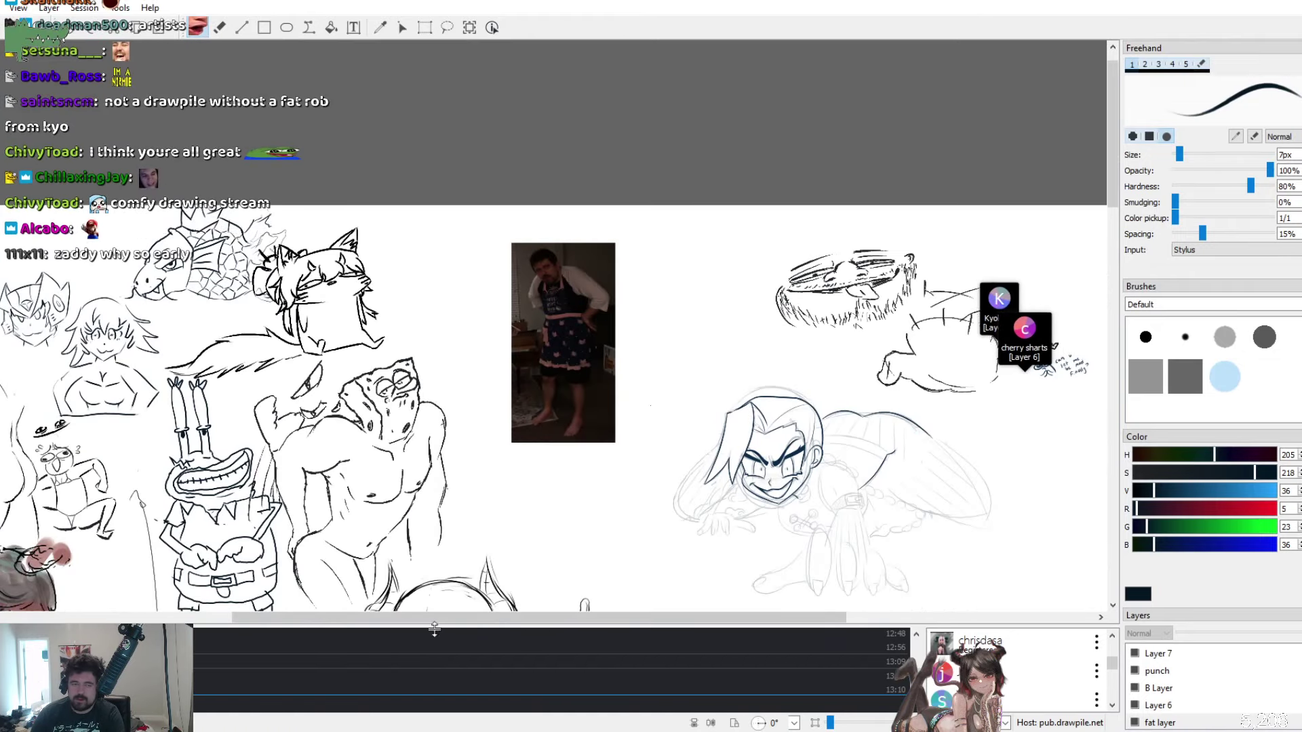
Examine the coloured pair, the horned girl making peace signs, and the doodles around the handwritten "Mayhaps"
left_click_drag(460, 618, 351, 618)
scroll(559, 325, "down", 3)
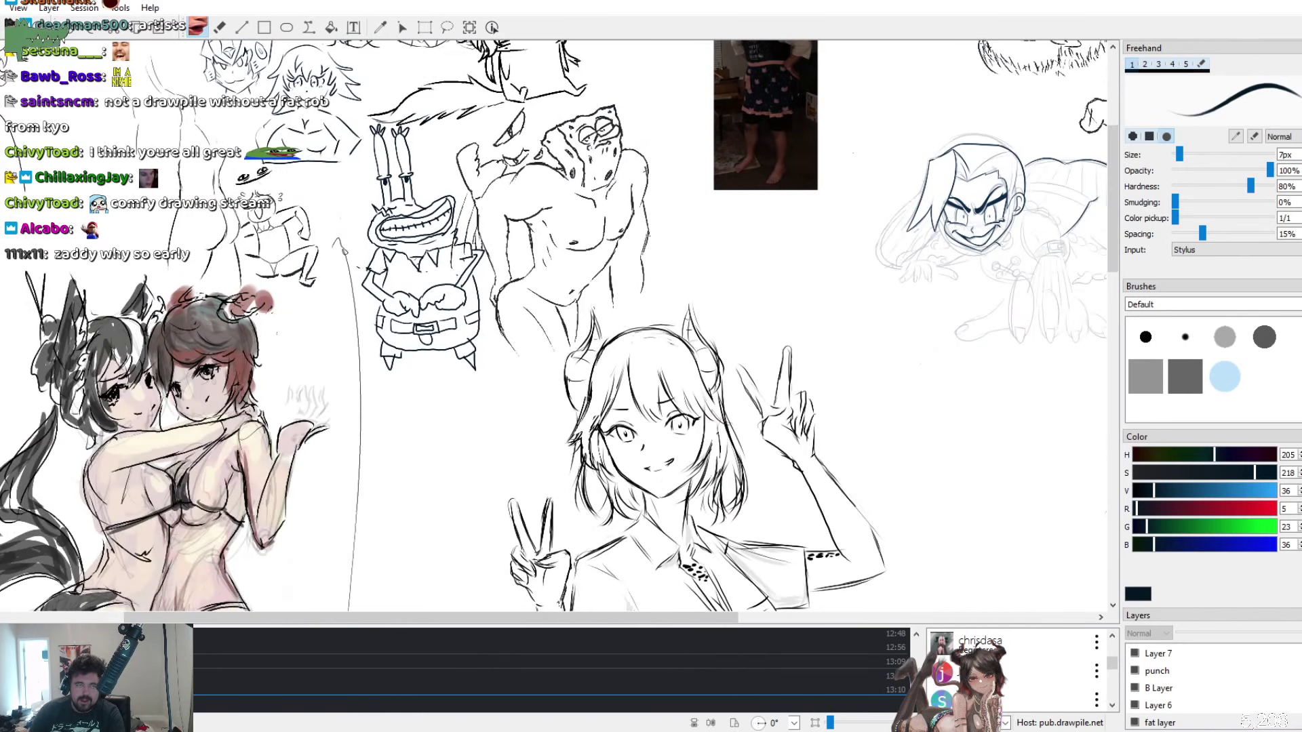
scroll(556, 325, "down", 2)
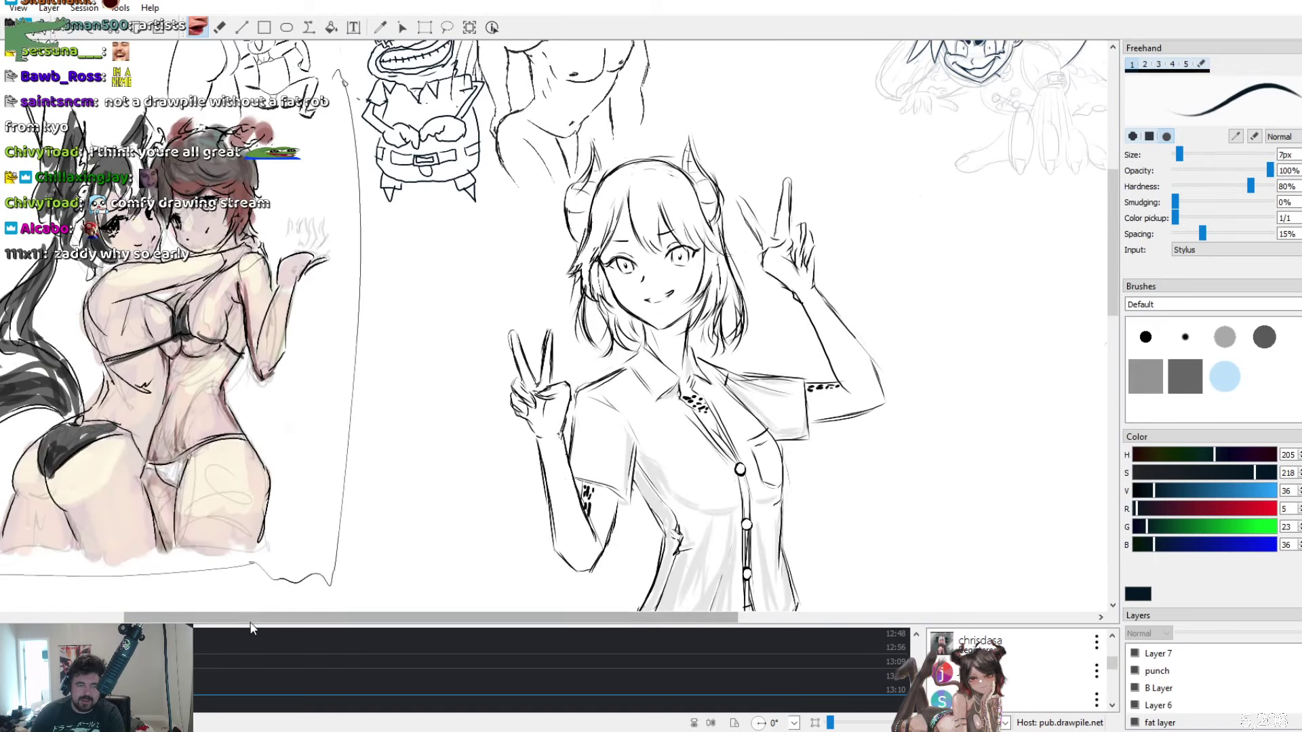
scroll(251, 619, "left", 3)
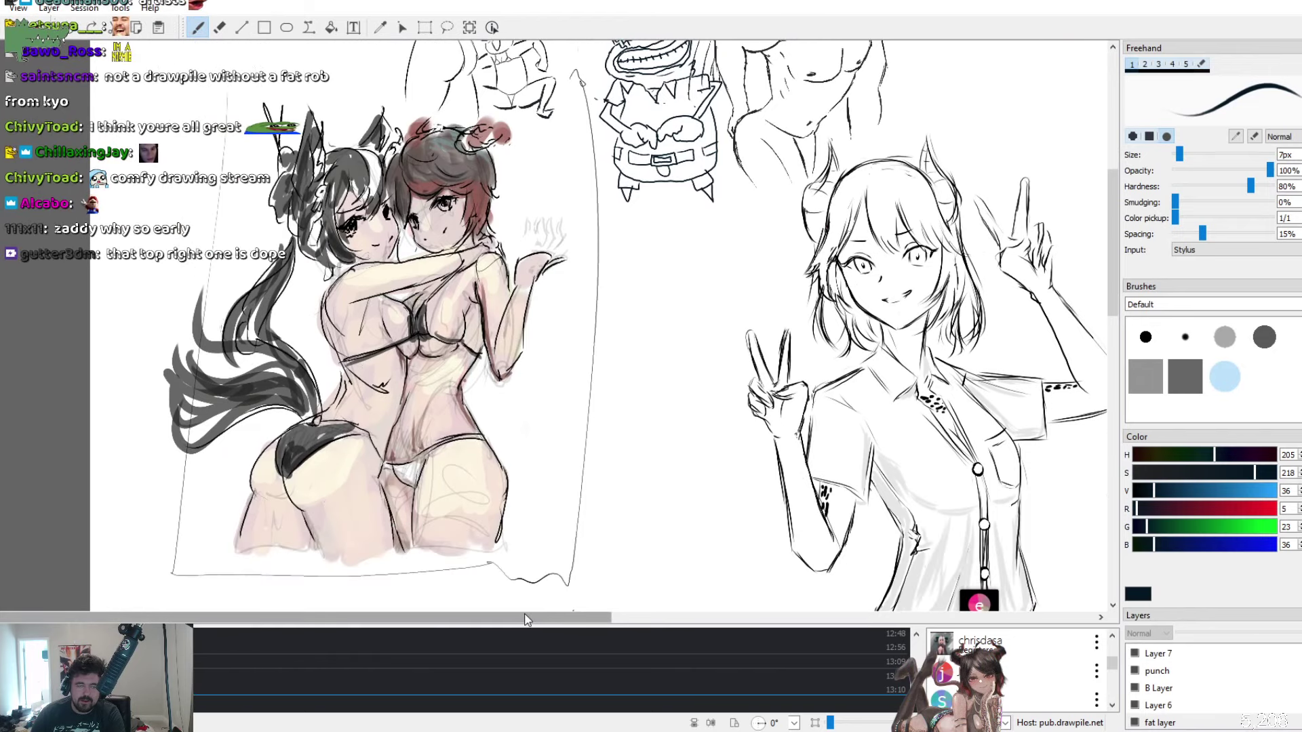
left_click_drag(528, 620, 646, 619)
scroll(448, 325, "up", 3)
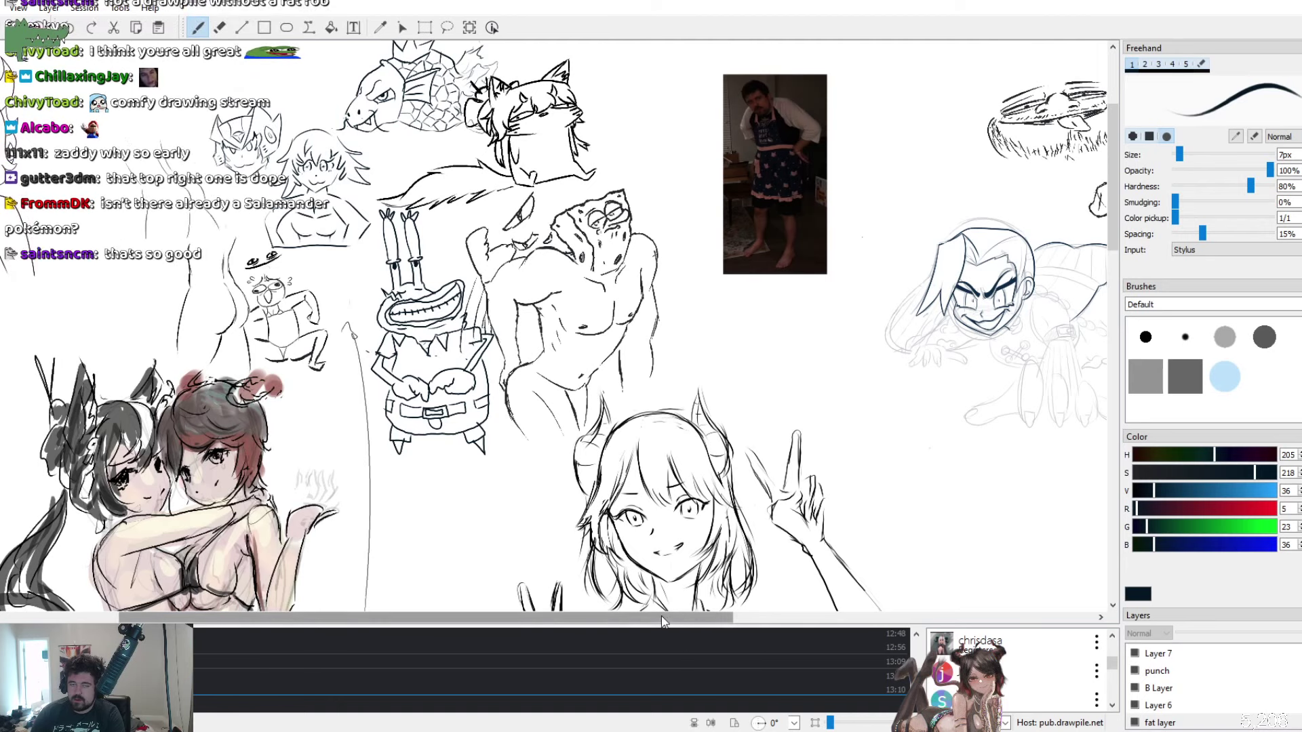
left_click_drag(661, 616, 1023, 618)
scroll(1044, 321, "up", 3)
scroll(1044, 320, "up", 7)
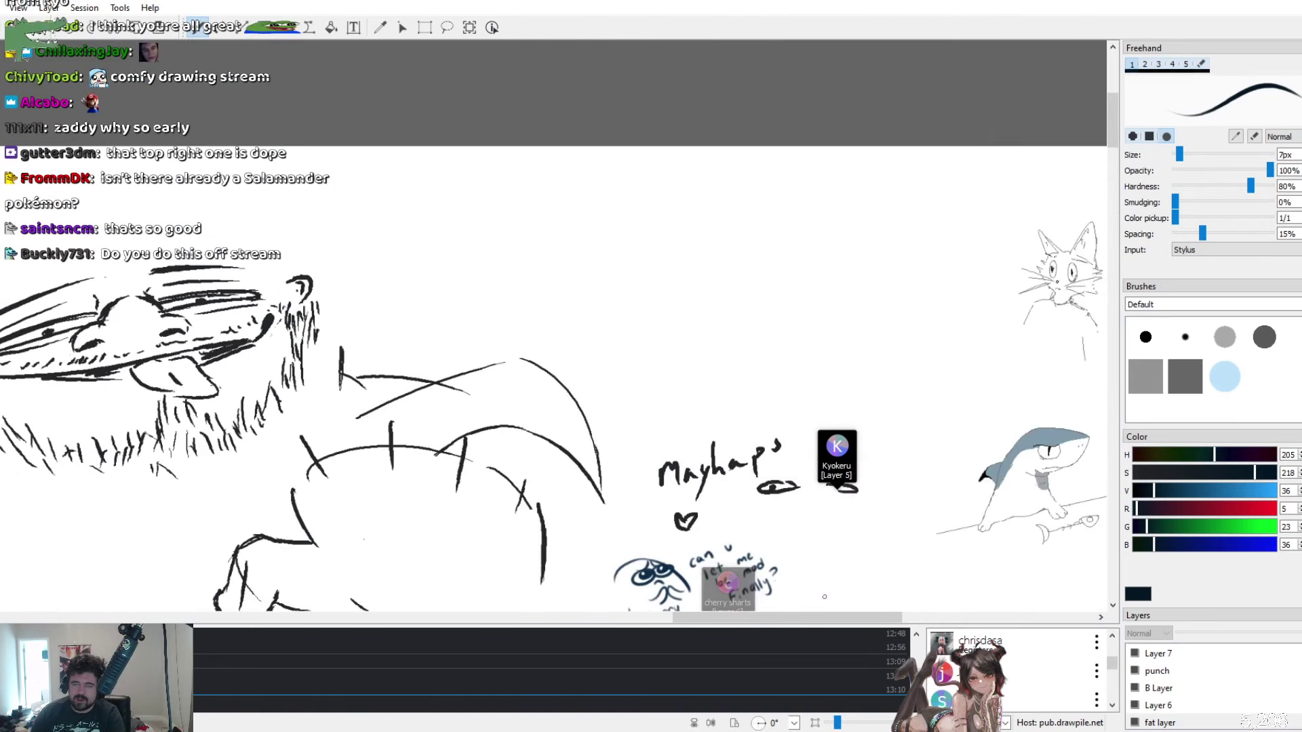
scroll(875, 423, "down", 3)
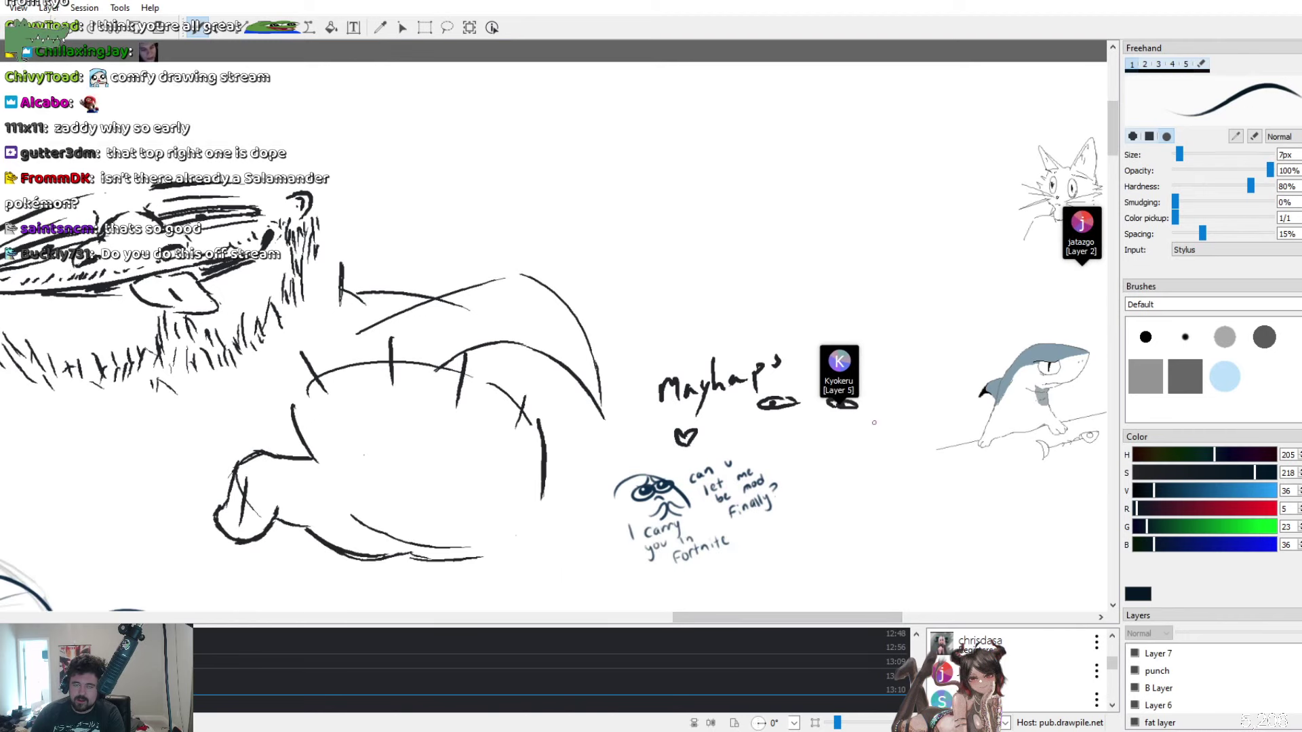
scroll(874, 423, "down", 3)
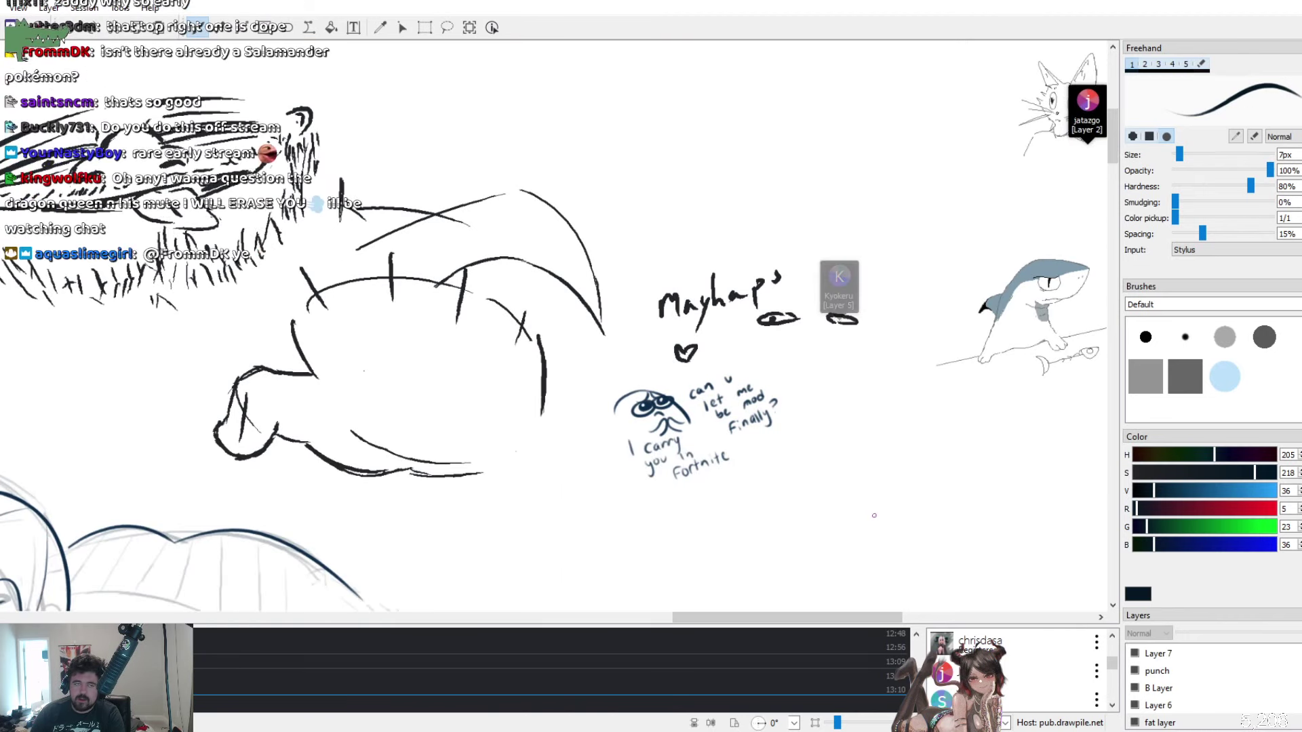
Handwrite "wtf?" above "Mayhaps" with an arrow pointing down at it, and doodle a tiny frowning face beside the question mark
mouse_move(770, 620)
left_mouse_down()
mouse_move(886, 628)
mouse_move(796, 630)
mouse_move(785, 617)
left_mouse_up()
mouse_move(604, 212)
left_mouse_down()
mouse_move(625, 240)
mouse_move(640, 231)
left_mouse_up()
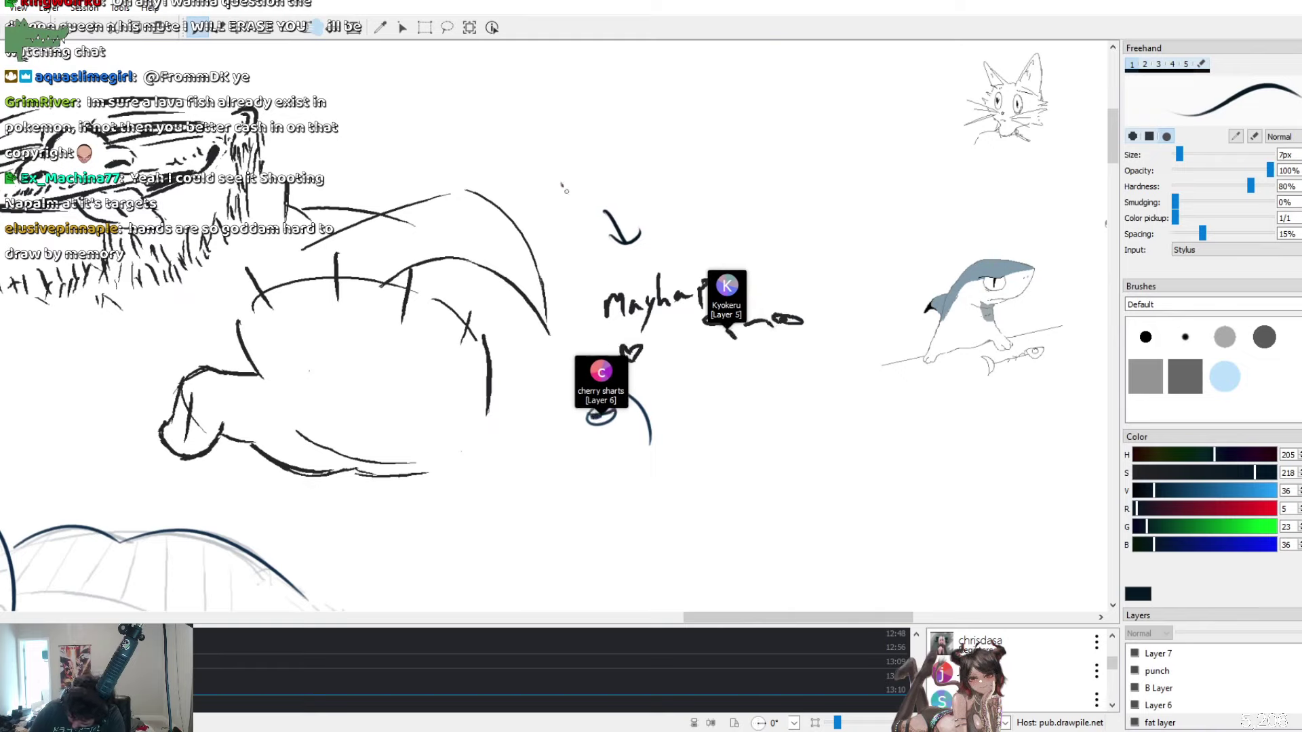
left_click_drag(562, 189, 601, 191)
left_click_drag(589, 183, 614, 183)
left_click_drag(609, 175, 645, 170)
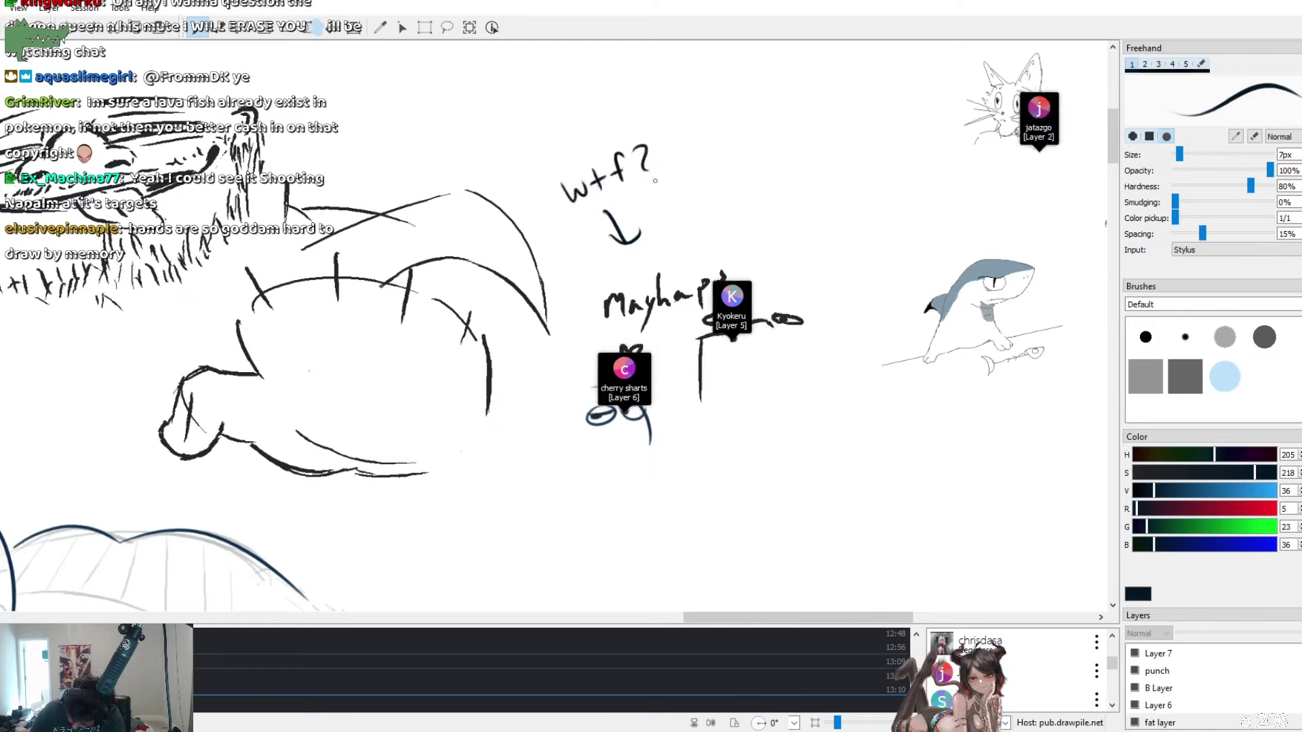
left_click(655, 180)
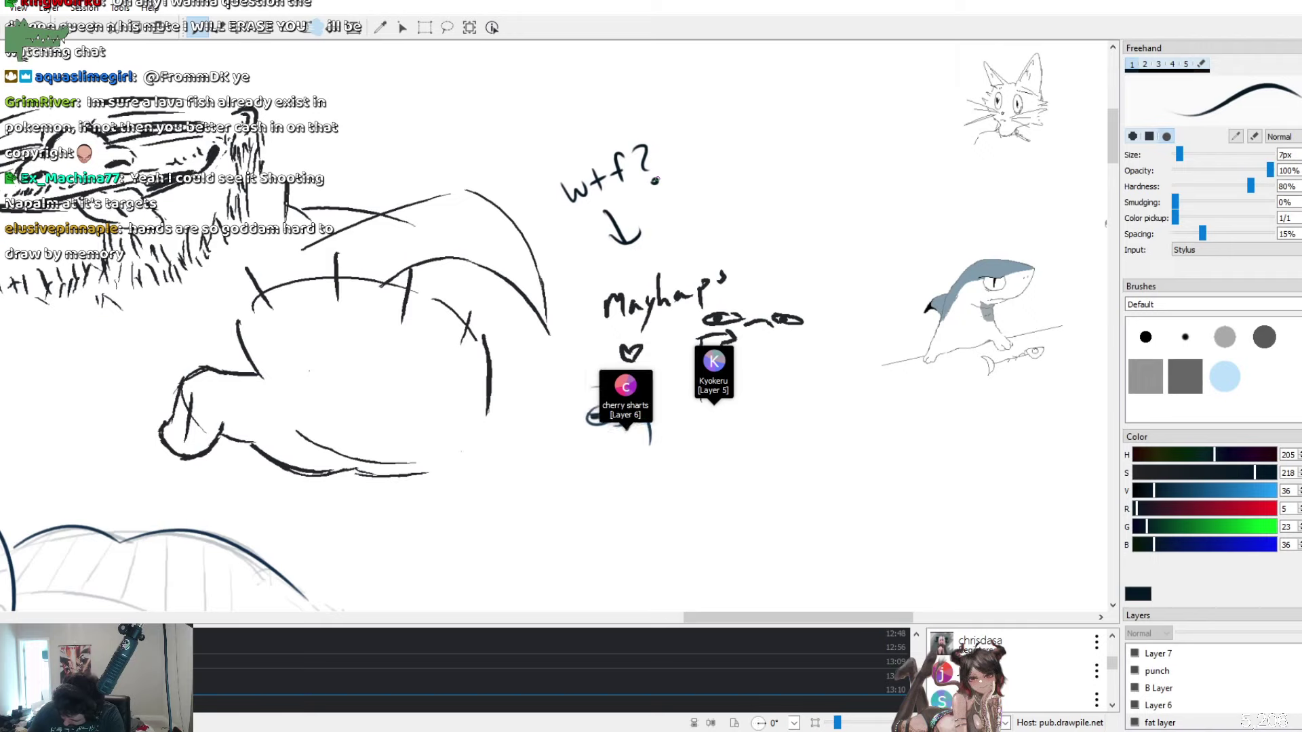
mouse_move(688, 147)
left_mouse_down()
mouse_move(708, 131)
mouse_move(700, 151)
left_mouse_up()
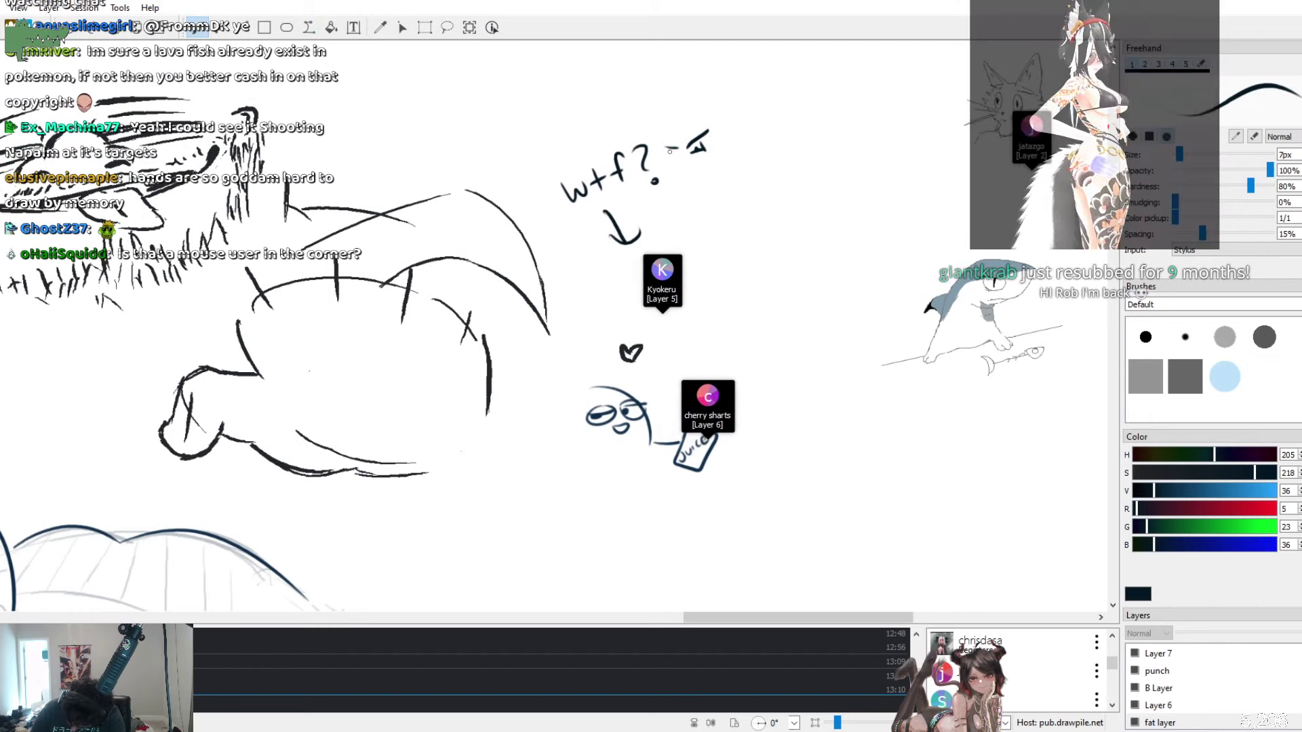
mouse_move(670, 157)
left_mouse_down()
mouse_move(712, 166)
mouse_move(683, 152)
left_mouse_up()
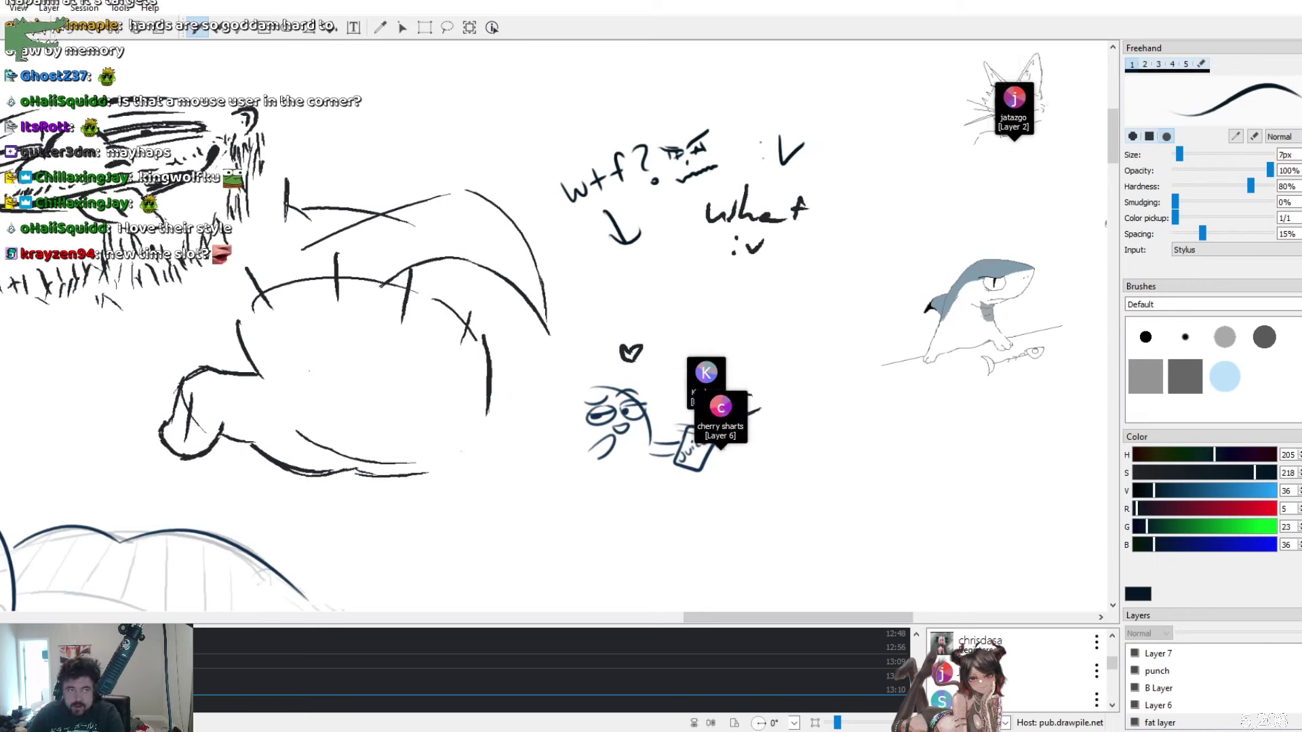
Erase the "wtf?" note, its arrow and the tiny face with the Eraser at 36 px
key("e")
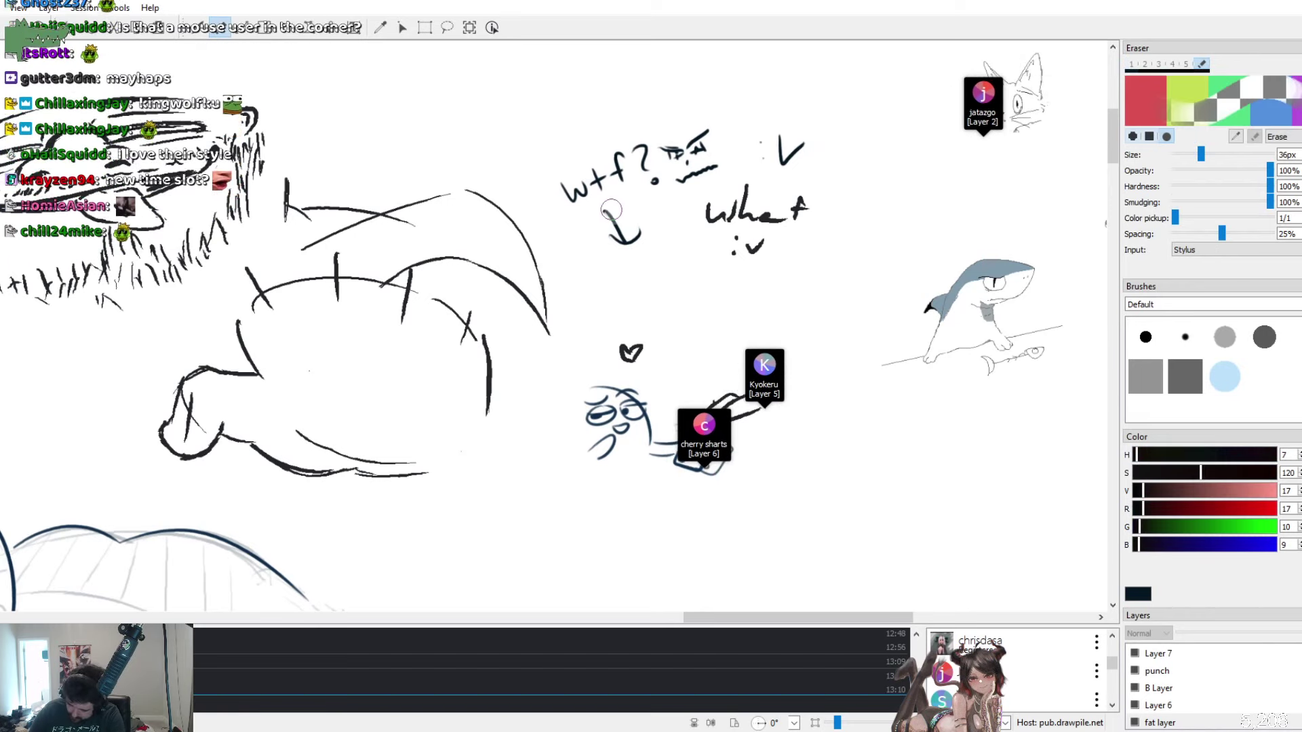
left_click_drag(611, 210, 618, 249)
mouse_move(624, 205)
left_mouse_down()
mouse_move(641, 119)
mouse_move(682, 180)
left_mouse_up()
left_click_drag(707, 132, 712, 168)
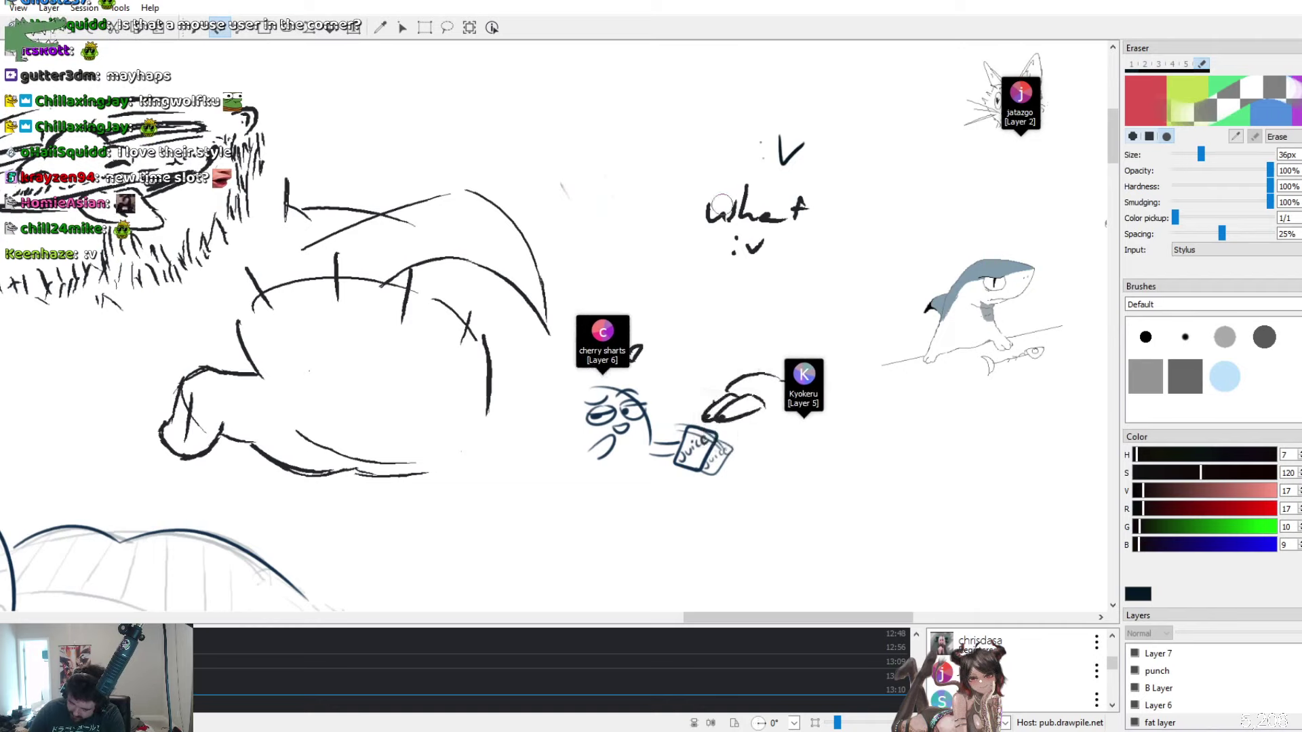
mouse_move(613, 193)
left_mouse_down()
mouse_move(558, 203)
mouse_move(556, 189)
left_mouse_up()
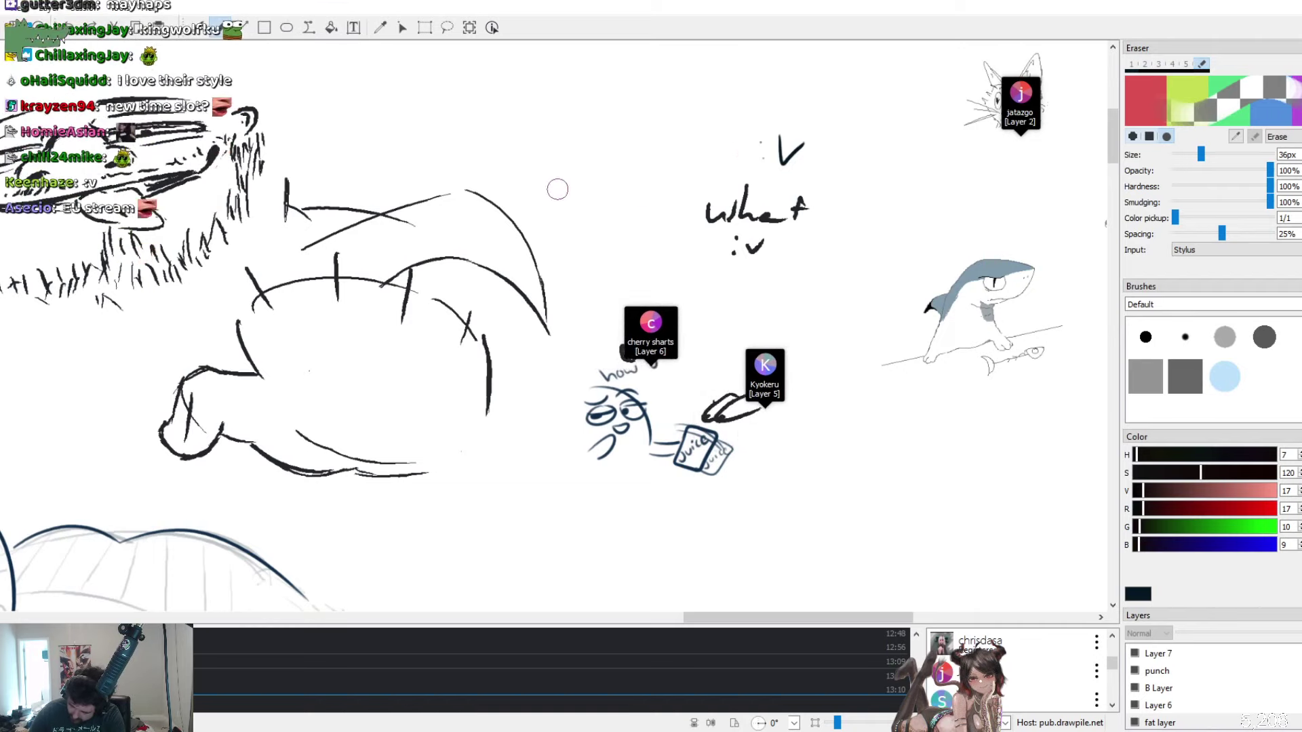
Draw an angry face with spiky hair and a jagged open mouth above the juice-holding doodle using the 7 px Freehand brush
key("b")
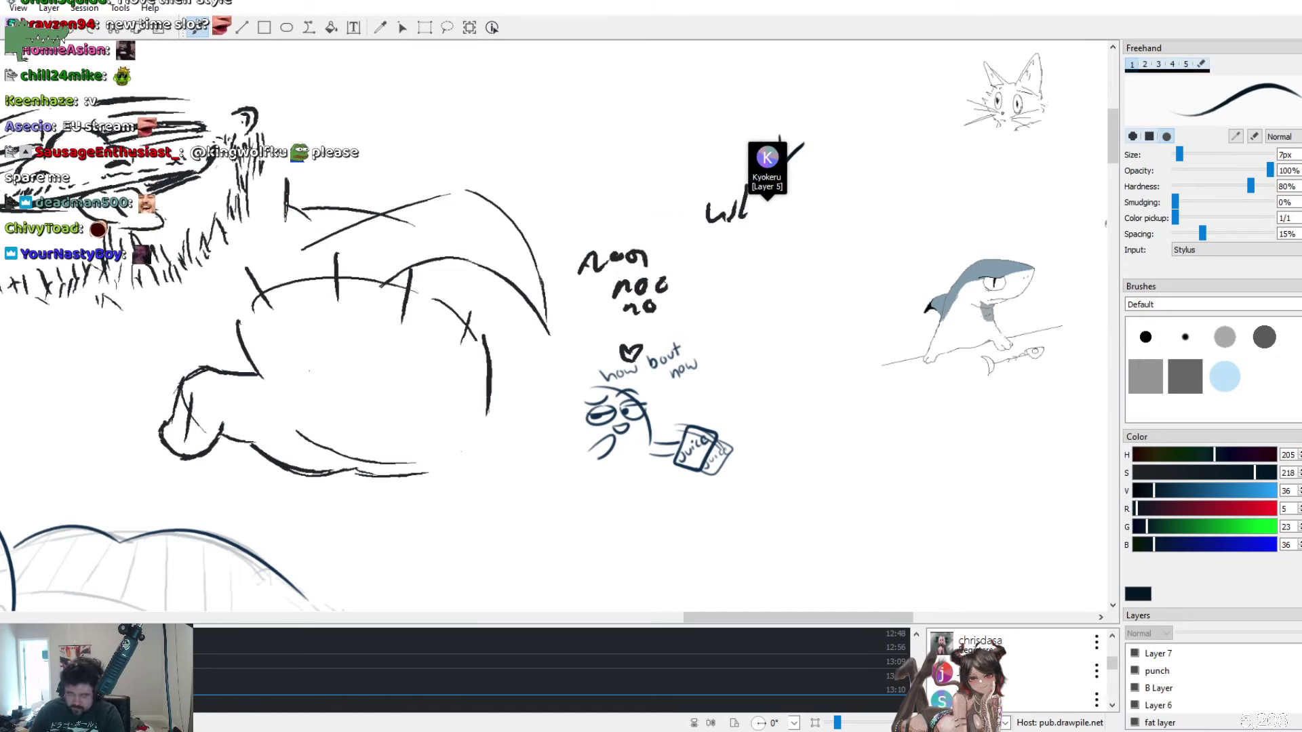
mouse_move(548, 145)
left_mouse_down()
mouse_move(588, 169)
mouse_move(550, 165)
mouse_move(603, 154)
mouse_move(593, 182)
mouse_move(556, 205)
mouse_move(618, 188)
mouse_move(636, 168)
left_mouse_up()
mouse_move(640, 224)
left_mouse_down()
mouse_move(617, 254)
mouse_move(569, 237)
left_mouse_up()
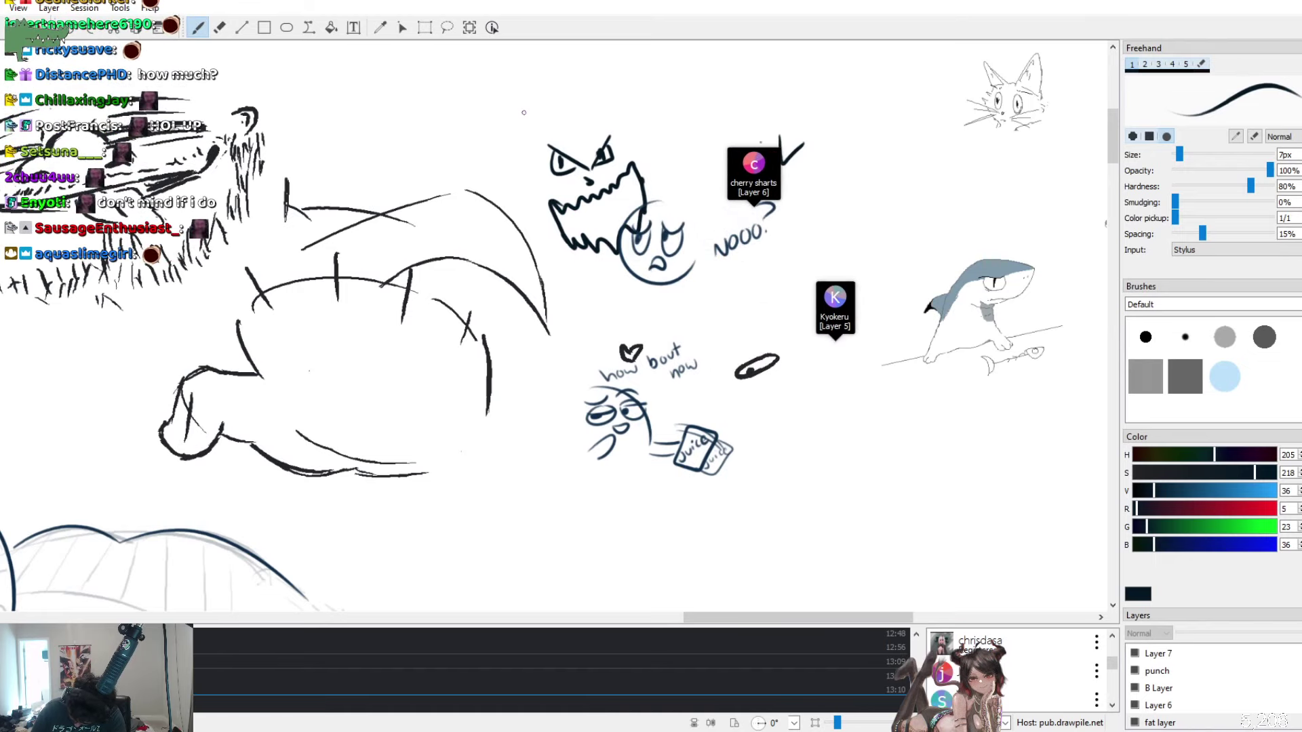
mouse_move(525, 111)
left_mouse_down()
mouse_move(552, 130)
mouse_move(552, 104)
mouse_move(583, 123)
mouse_move(588, 99)
mouse_move(618, 89)
mouse_move(519, 143)
left_mouse_up()
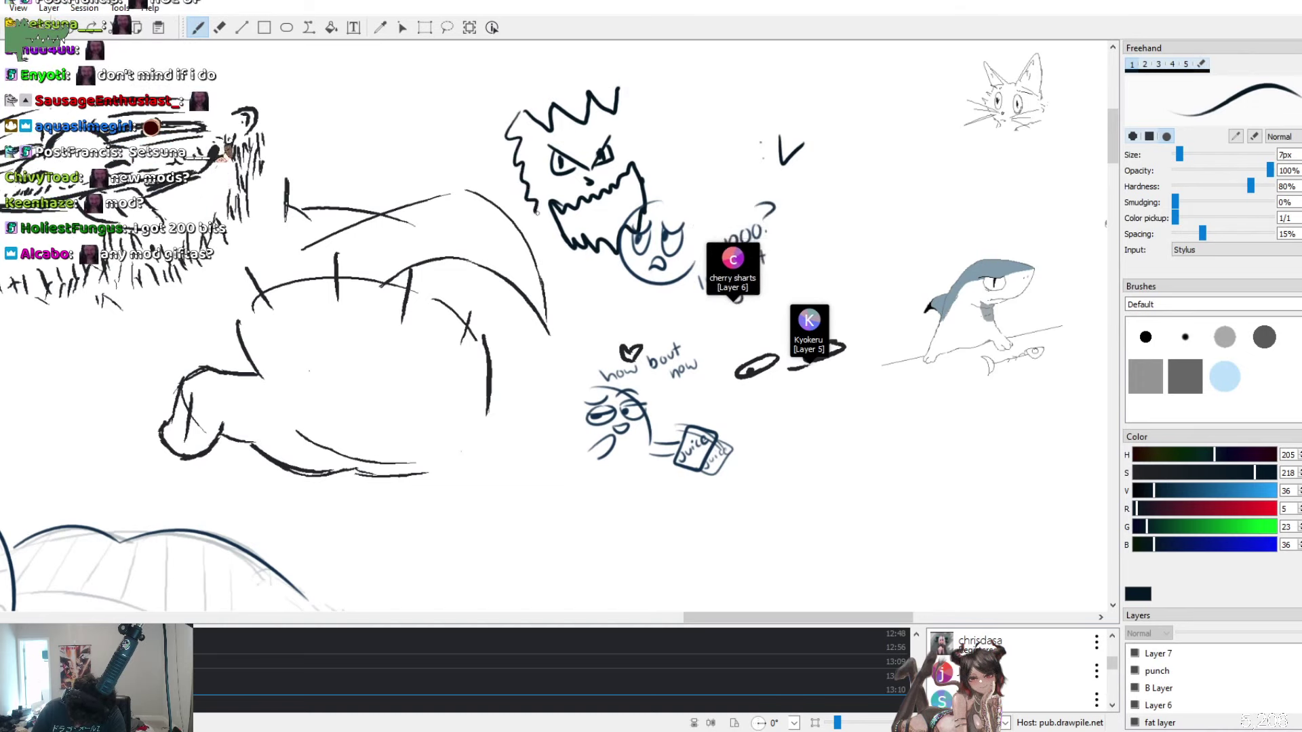
left_click_drag(624, 104, 671, 184)
mouse_move(581, 216)
left_mouse_down()
mouse_move(613, 235)
mouse_move(609, 224)
left_mouse_up()
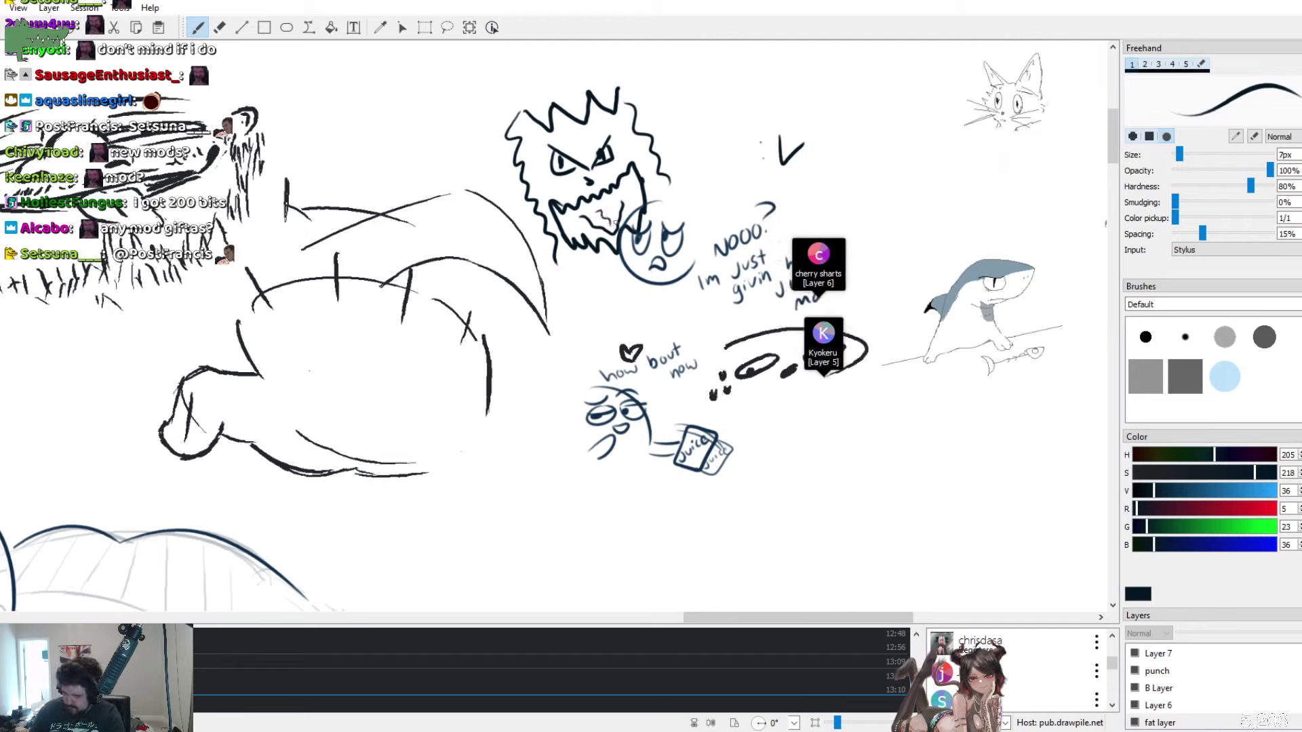
Erase the spiky-haired angry face with the 36 px Eraser and return to the Freehand brush
key("e")
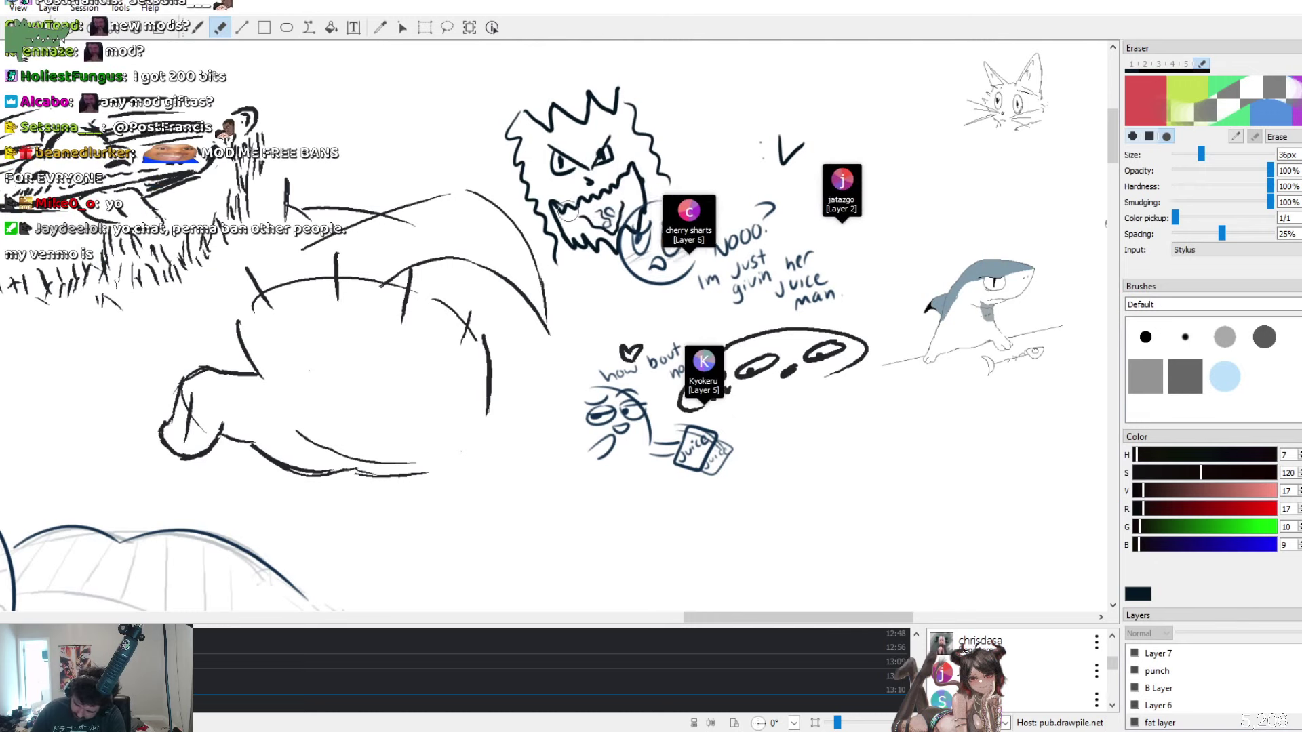
mouse_move(531, 178)
left_mouse_down()
mouse_move(510, 116)
mouse_move(528, 112)
mouse_move(625, 254)
mouse_move(651, 235)
mouse_move(672, 188)
mouse_move(627, 165)
mouse_move(572, 168)
mouse_move(554, 145)
left_mouse_up()
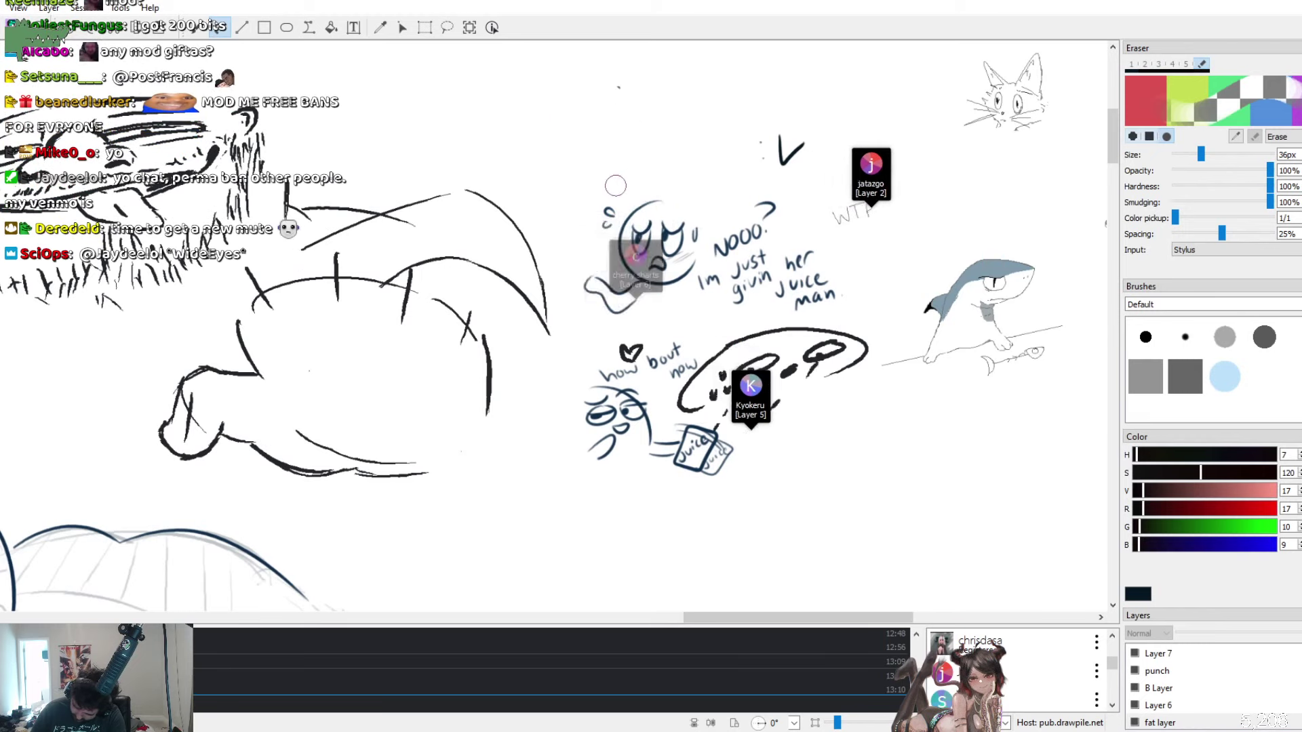
key("e")
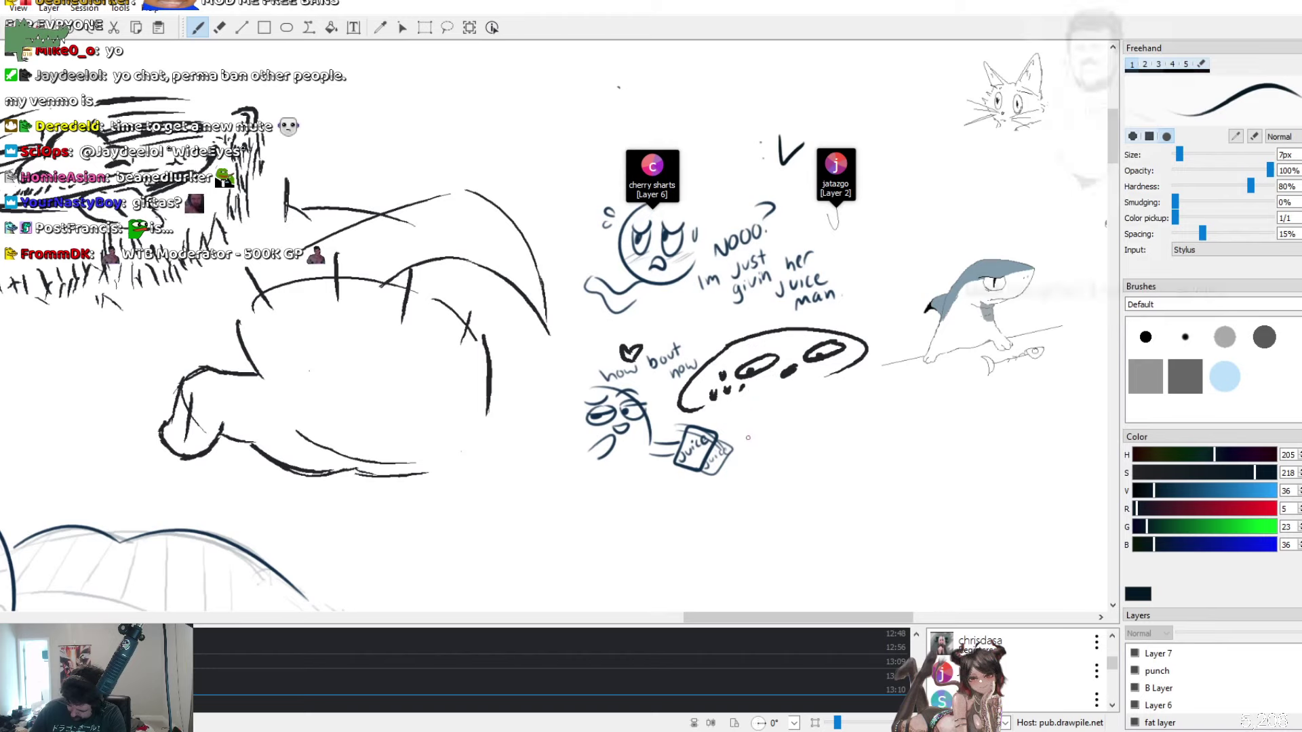
Draw a shouting round-headed character beside the juice boxes, with an arm stretched toward them and short motion lines above the arm
mouse_move(719, 434)
left_mouse_down()
mouse_move(756, 432)
mouse_move(732, 419)
mouse_move(841, 422)
mouse_move(822, 395)
left_mouse_up()
left_click_drag(828, 407, 848, 397)
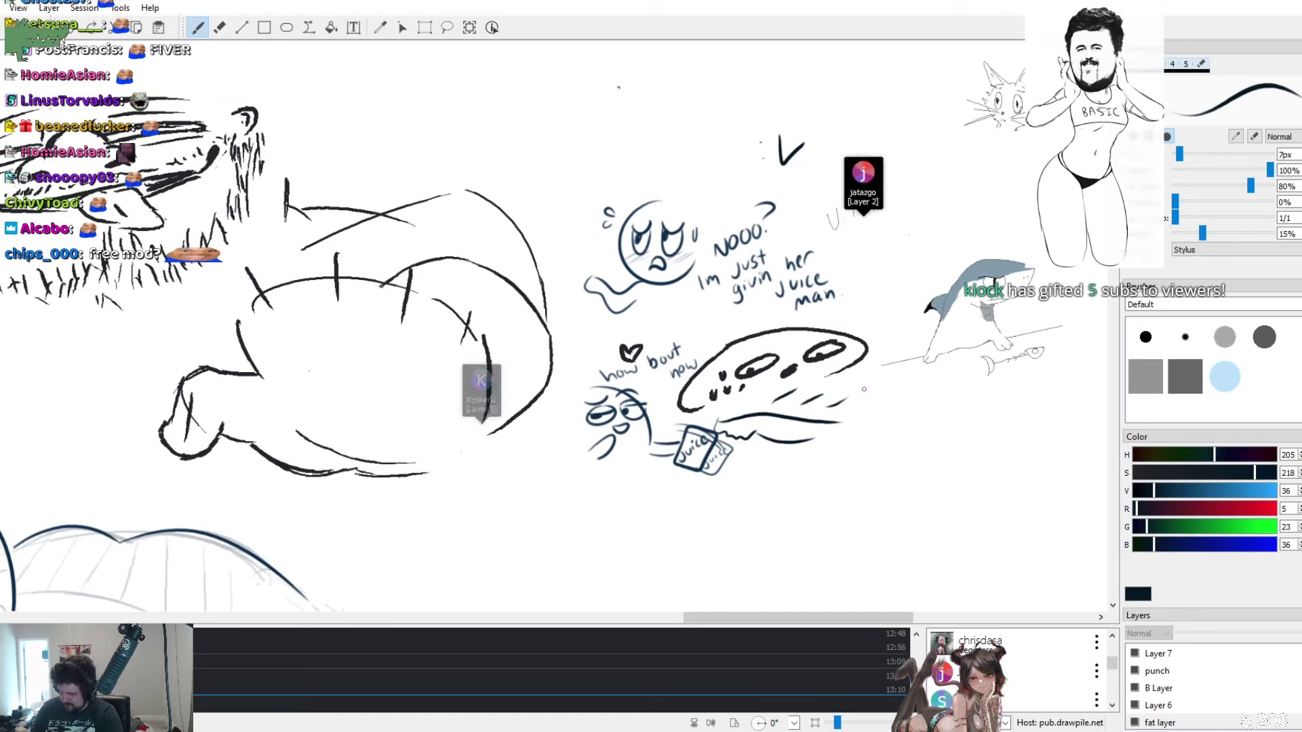
mouse_move(875, 414)
left_mouse_down()
mouse_move(883, 458)
mouse_move(916, 453)
mouse_move(922, 432)
mouse_move(889, 404)
mouse_move(908, 436)
left_mouse_up()
mouse_move(894, 386)
left_mouse_down()
mouse_move(906, 401)
mouse_move(937, 401)
mouse_move(935, 424)
left_mouse_up()
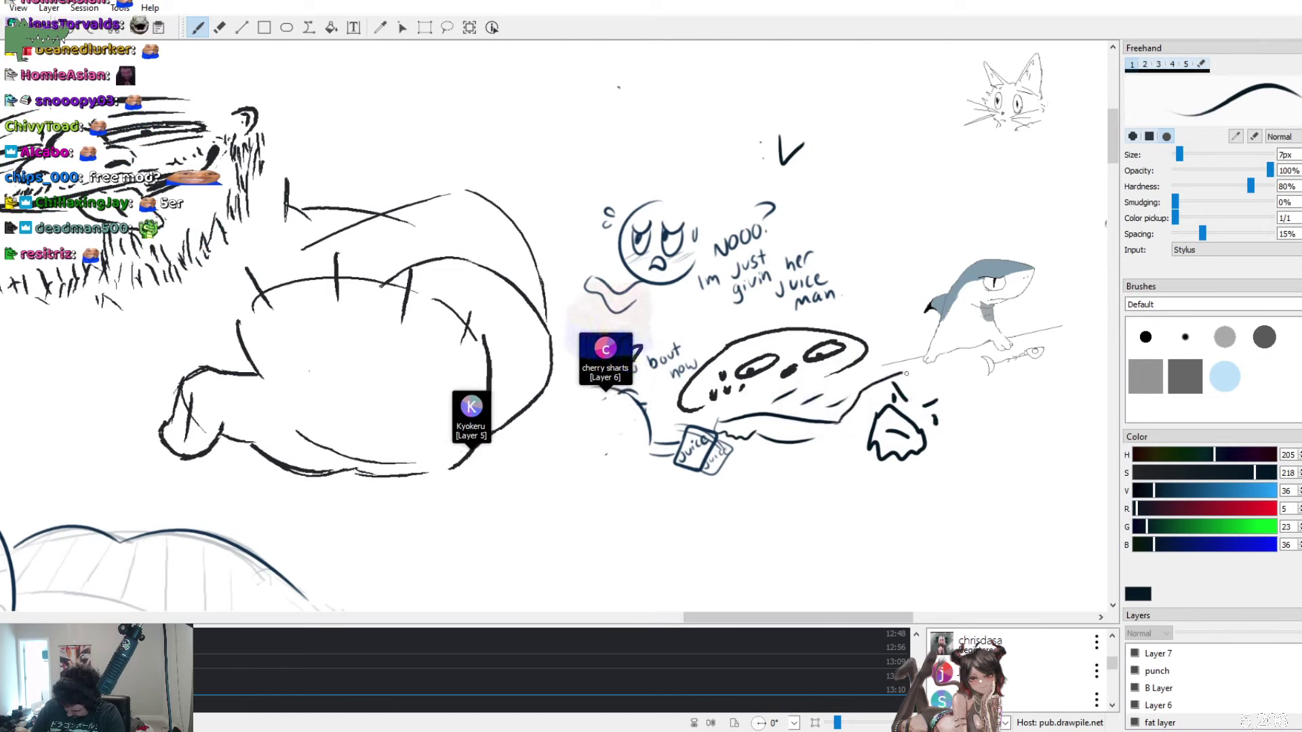
left_click_drag(906, 374, 958, 473)
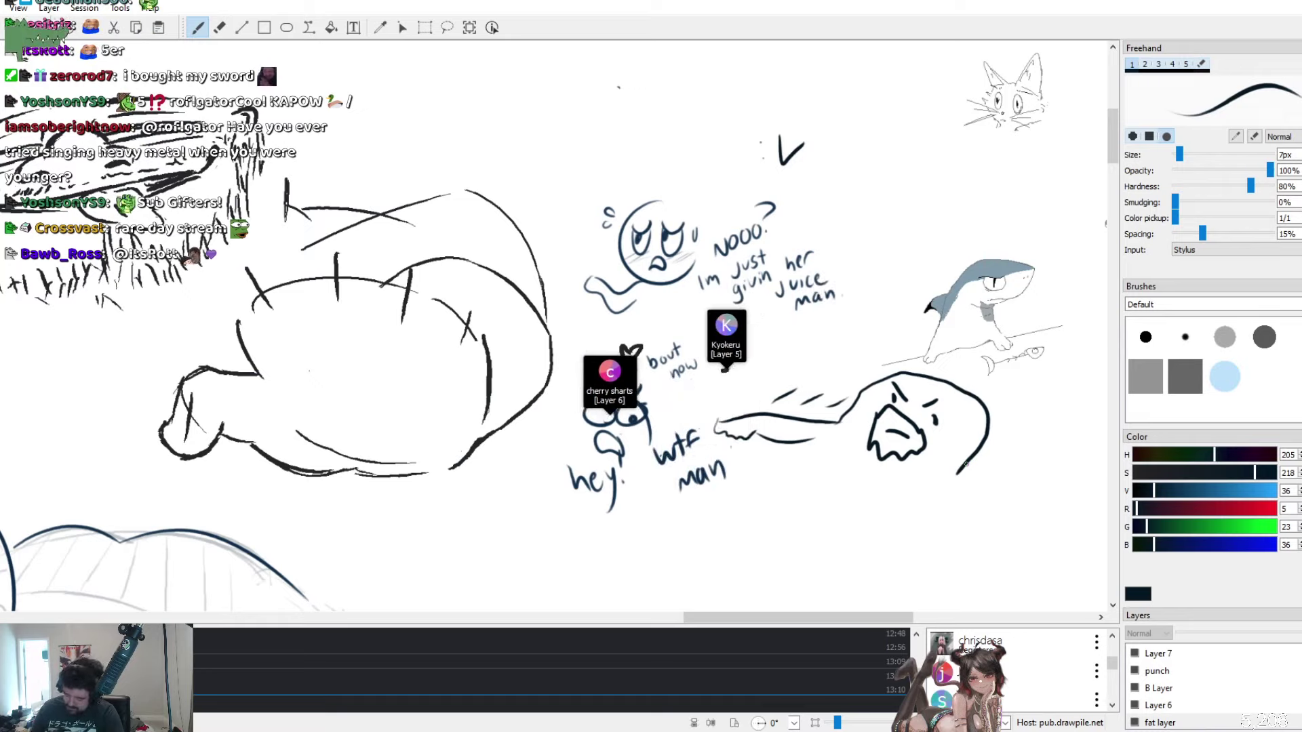
Erase the shouting round-headed character, its outstretched arm and motion lines with the 36 px Eraser, and return to the Freehand brush
key("e")
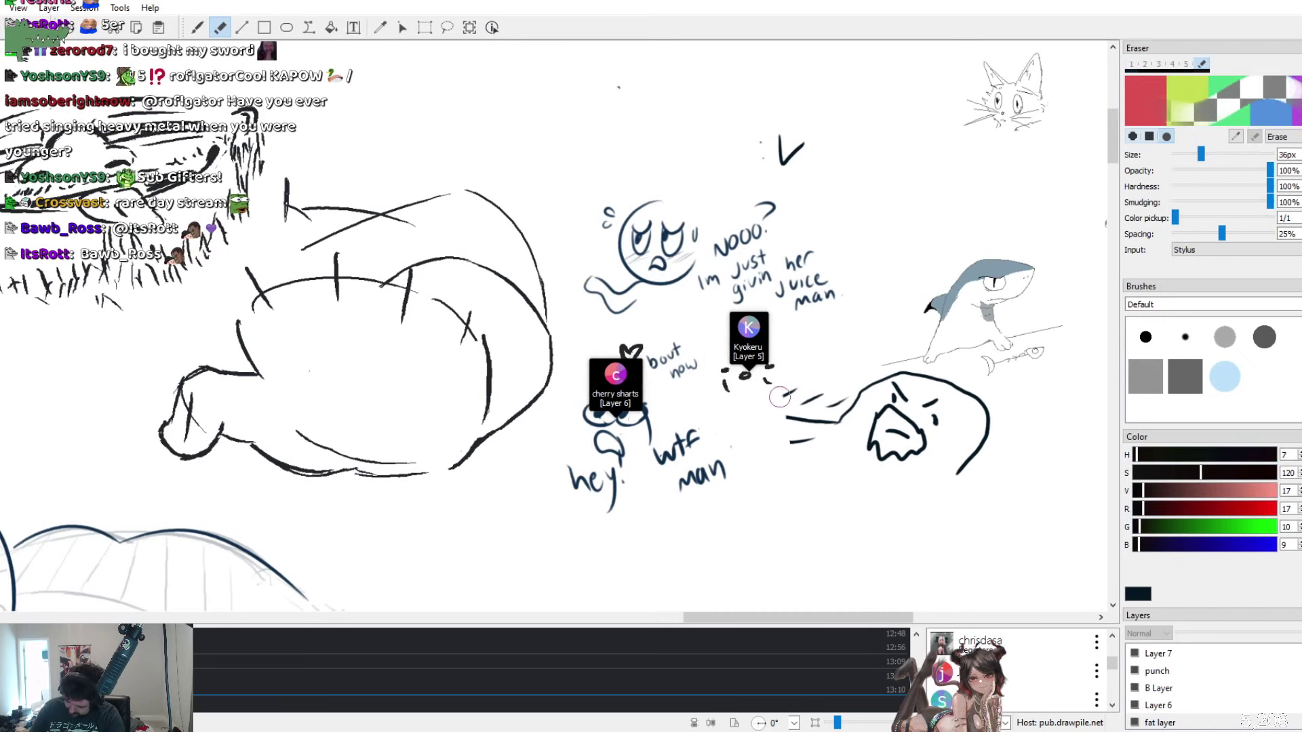
mouse_move(833, 399)
left_mouse_down()
mouse_move(861, 394)
mouse_move(897, 476)
left_mouse_up()
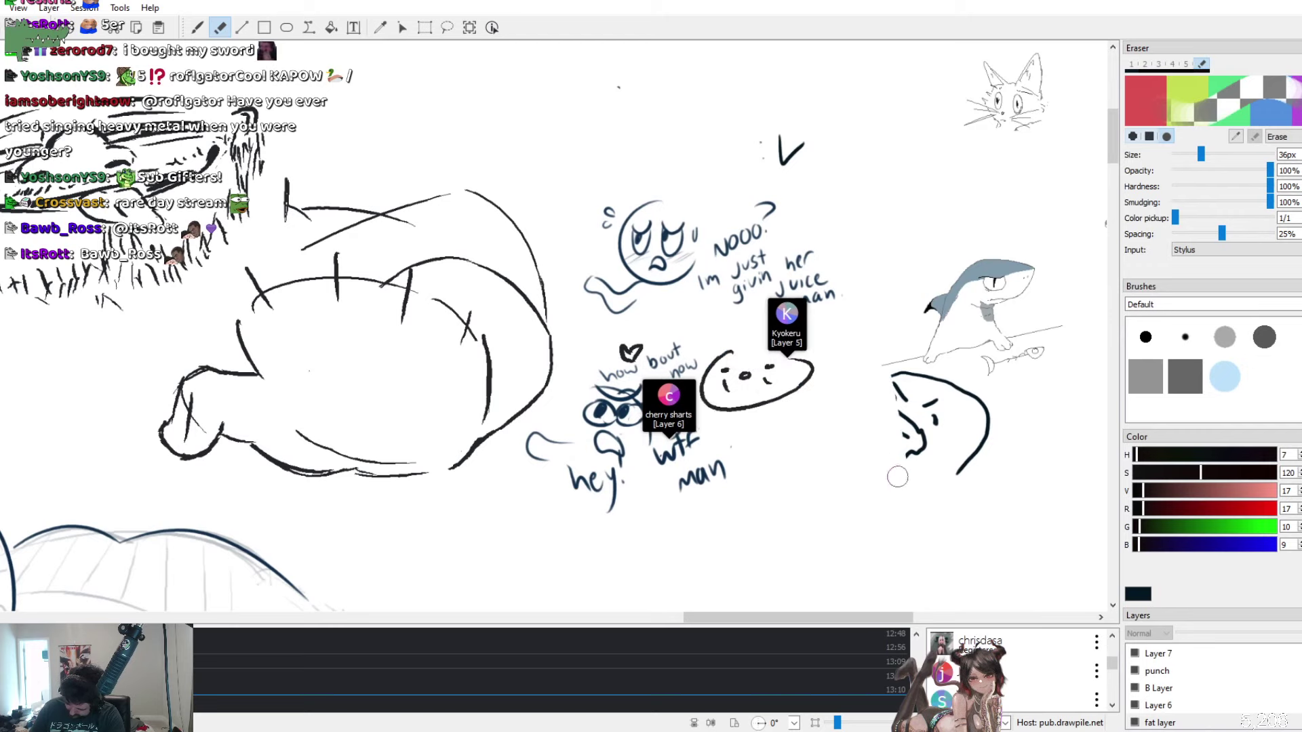
mouse_move(922, 368)
left_mouse_down()
mouse_move(974, 473)
mouse_move(981, 397)
mouse_move(997, 445)
left_mouse_up()
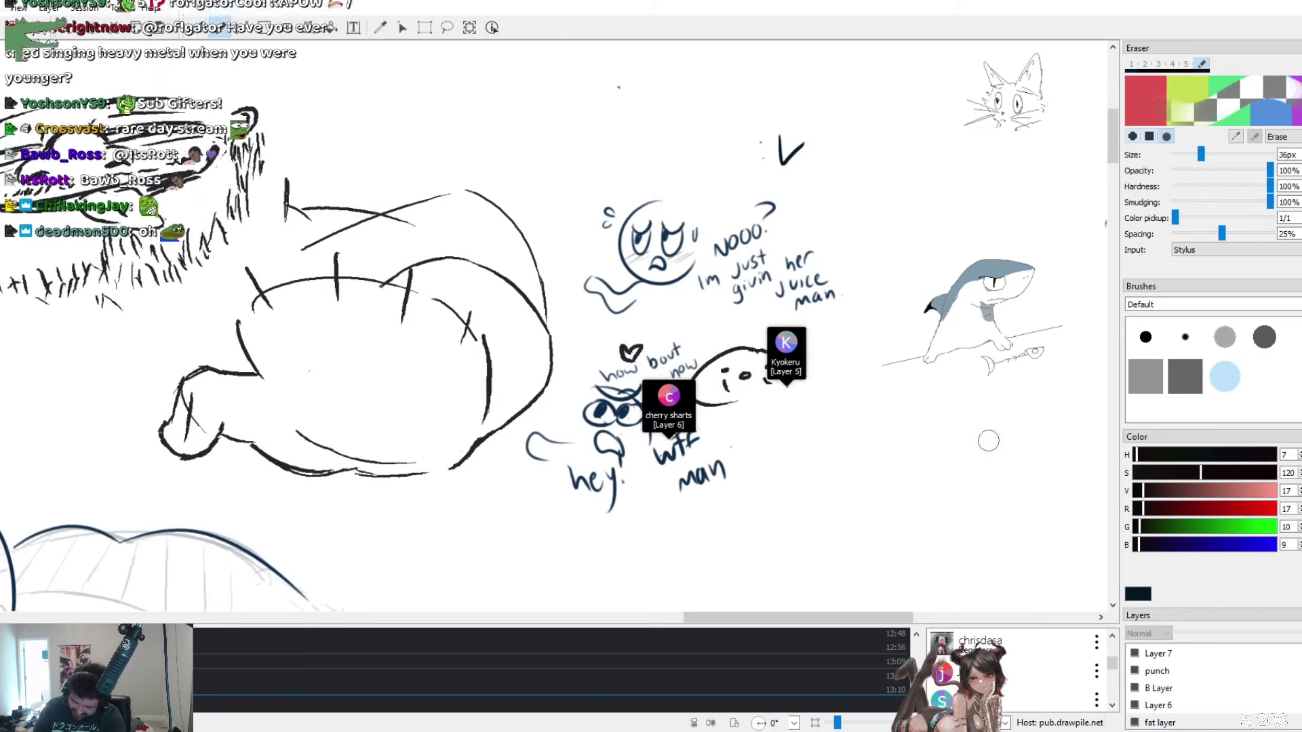
key("b")
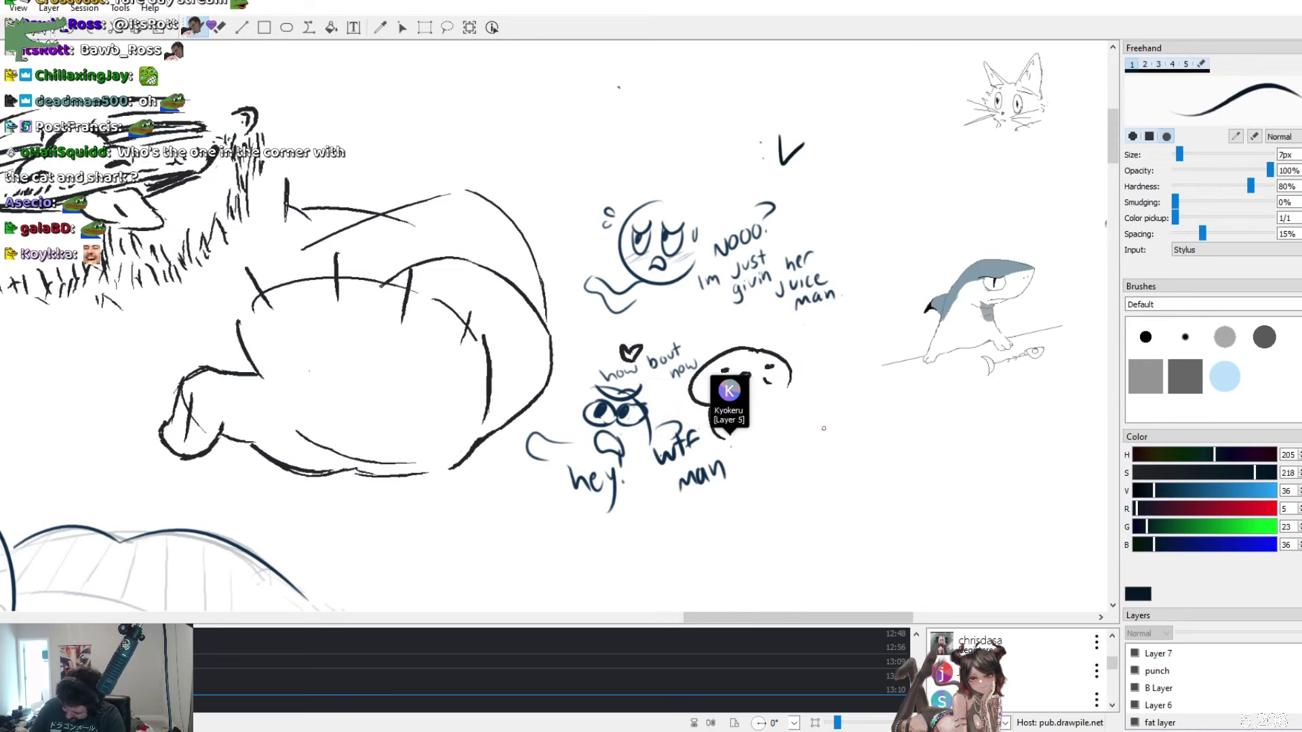
Draw a worried face with raised brows, small eyes and a wavy-edged open mouth using the 7 px Freehand brush
left_click_drag(819, 424, 866, 424)
left_click(854, 434)
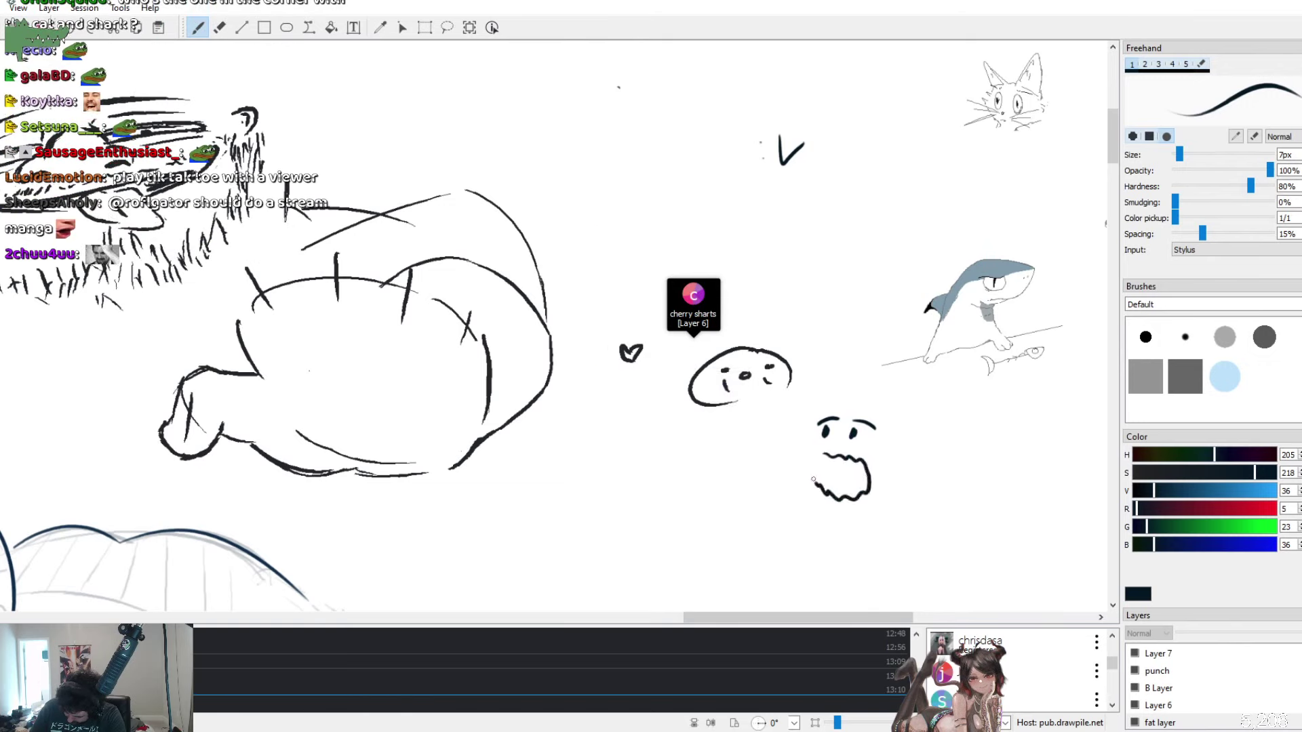
left_click_drag(813, 479, 823, 455)
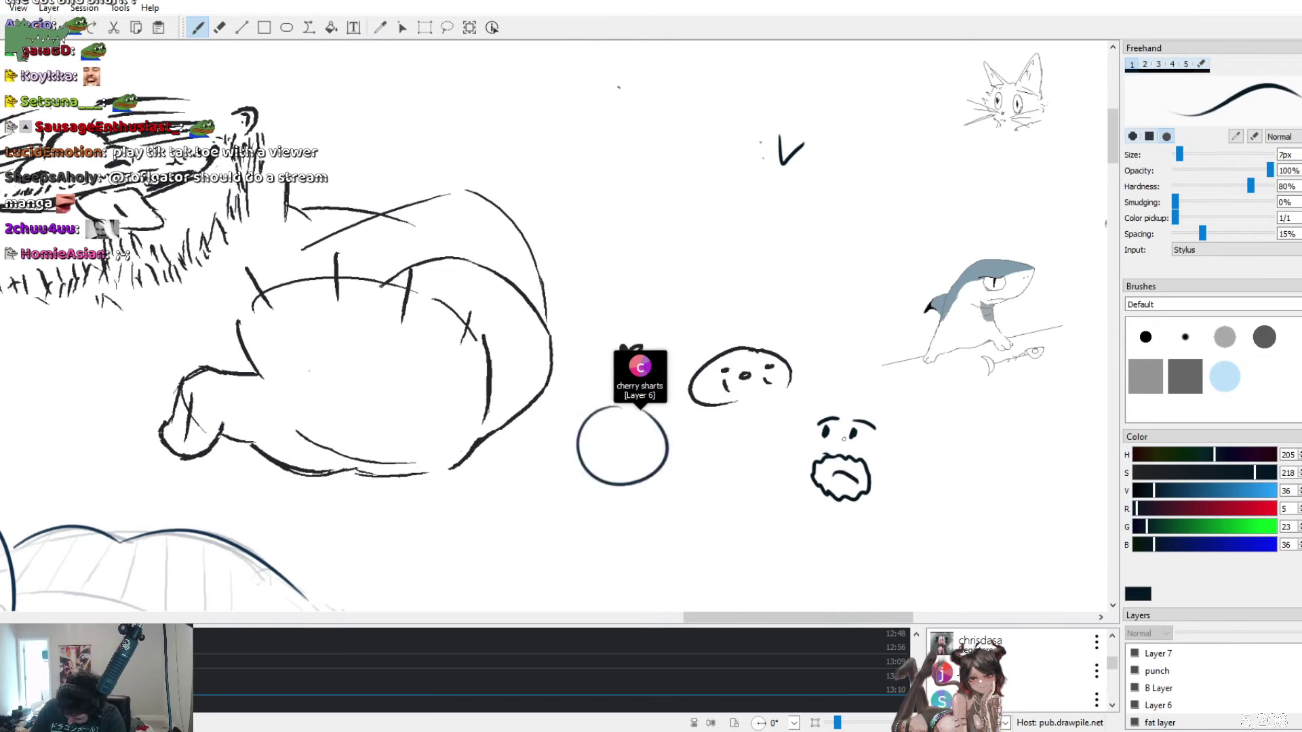
Handwrite "oh no... I'm sorry" on two lines beside the worried face
left_click_drag(912, 461, 967, 474)
left_click_drag(982, 465, 981, 466)
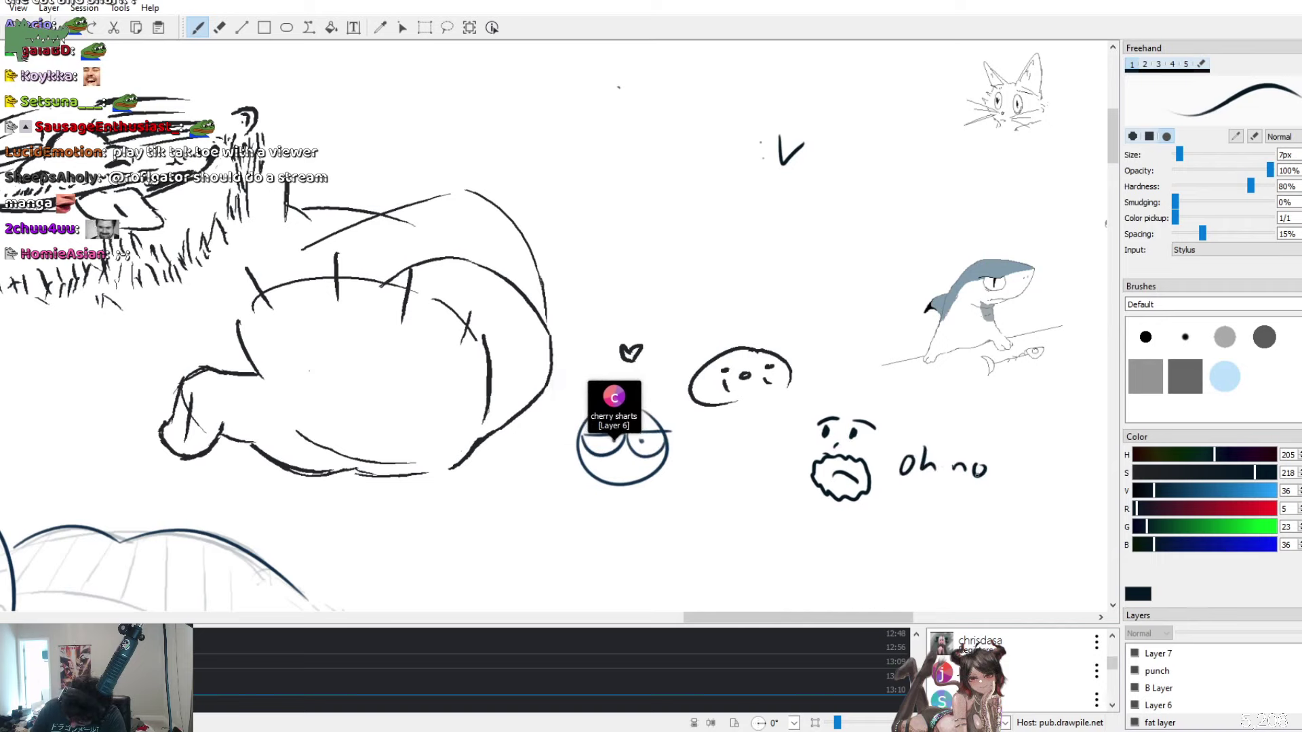
left_click(1030, 482)
left_click_drag(899, 501, 898, 519)
left_click_drag(892, 499, 907, 497)
left_click_drag(894, 520, 906, 518)
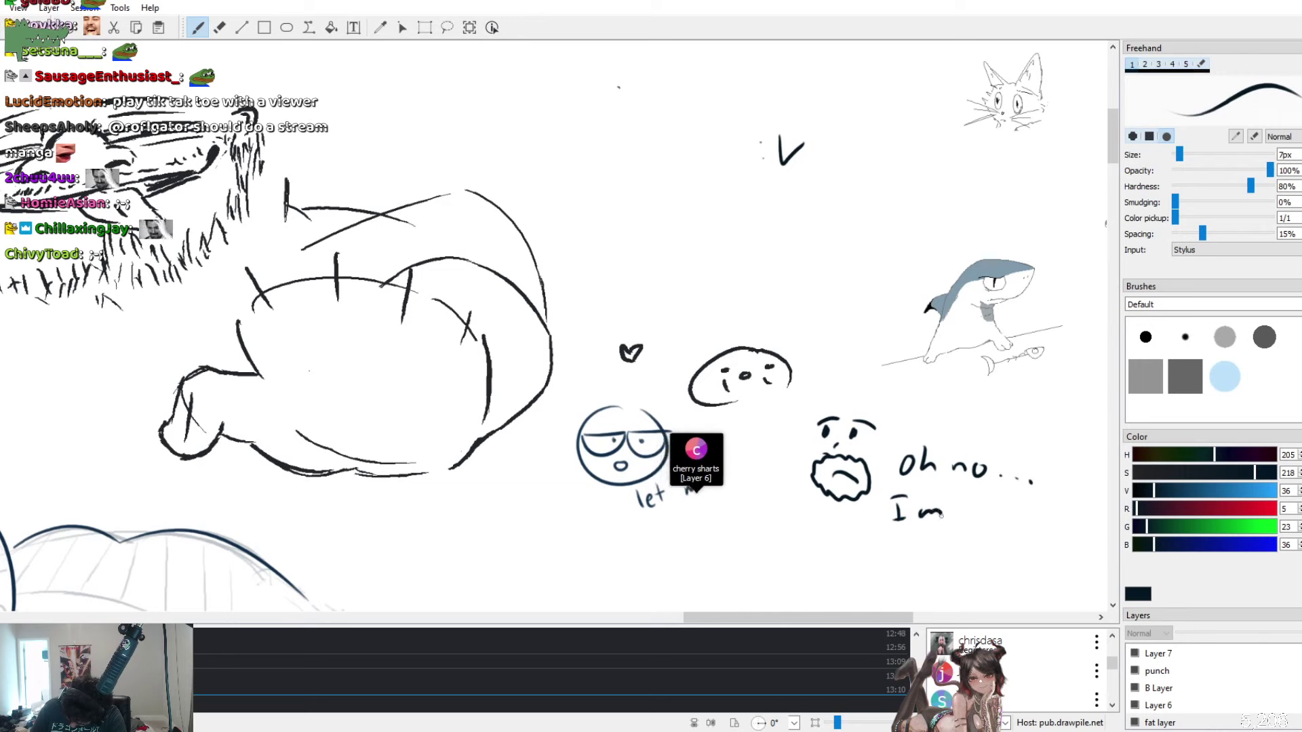
mouse_move(986, 506)
left_mouse_down()
mouse_move(976, 522)
mouse_move(1047, 528)
left_mouse_up()
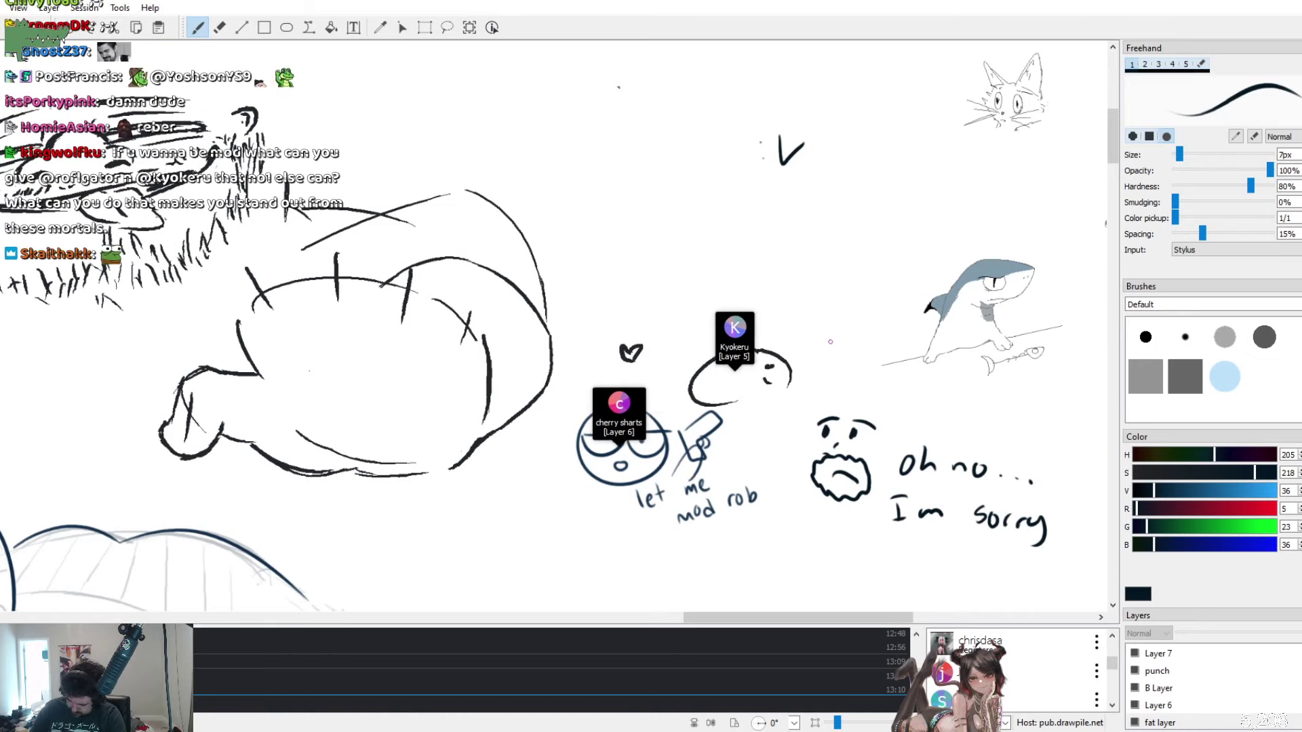
Erase the worried face and its "oh no... I'm sorry" text with the 36 px Eraser, and return to the Freehand brush
key("e")
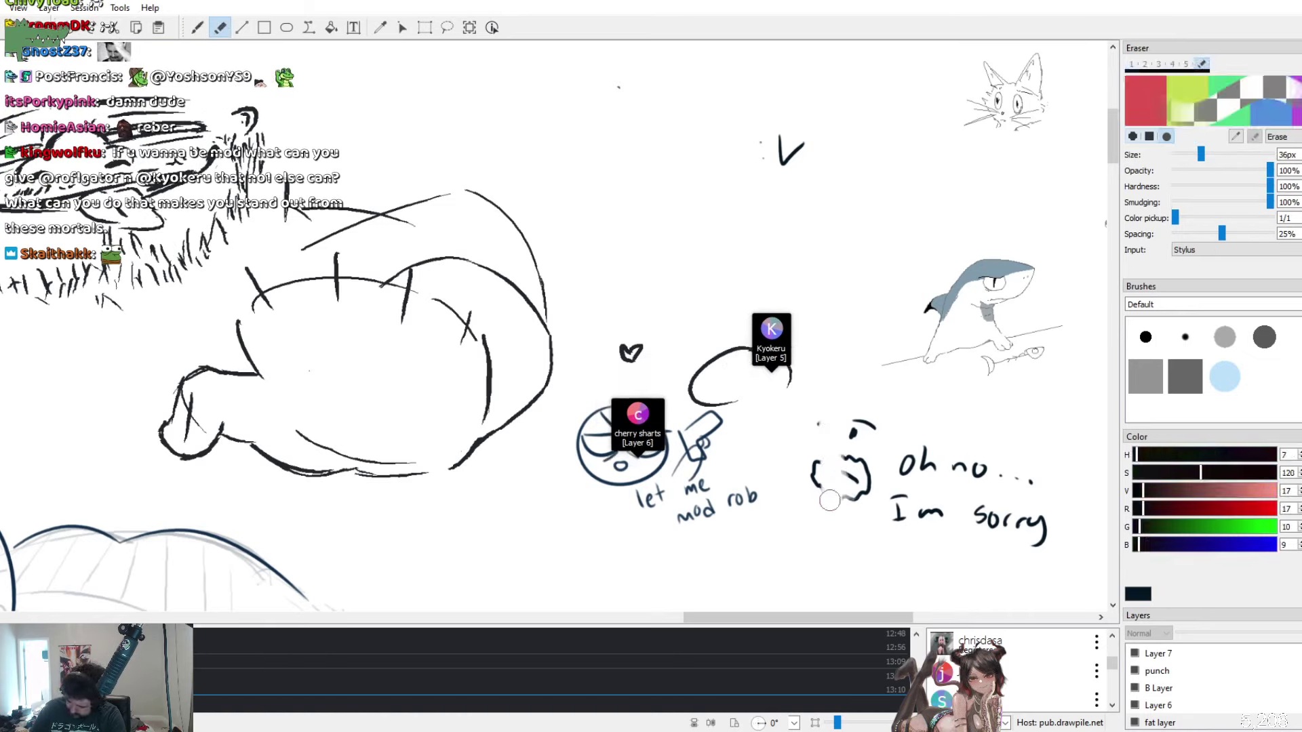
mouse_move(829, 501)
left_mouse_down()
mouse_move(855, 522)
mouse_move(872, 500)
mouse_move(896, 422)
mouse_move(958, 550)
mouse_move(985, 456)
mouse_move(1031, 543)
left_mouse_up()
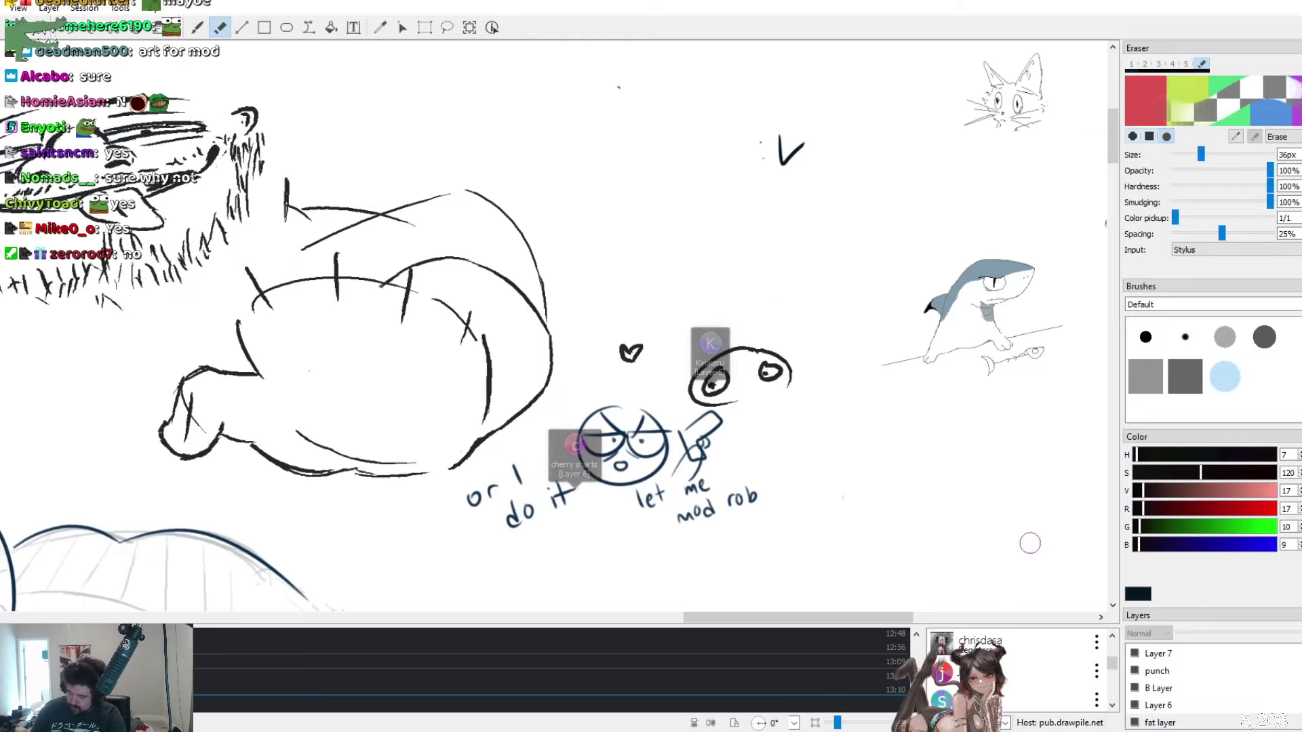
key("b")
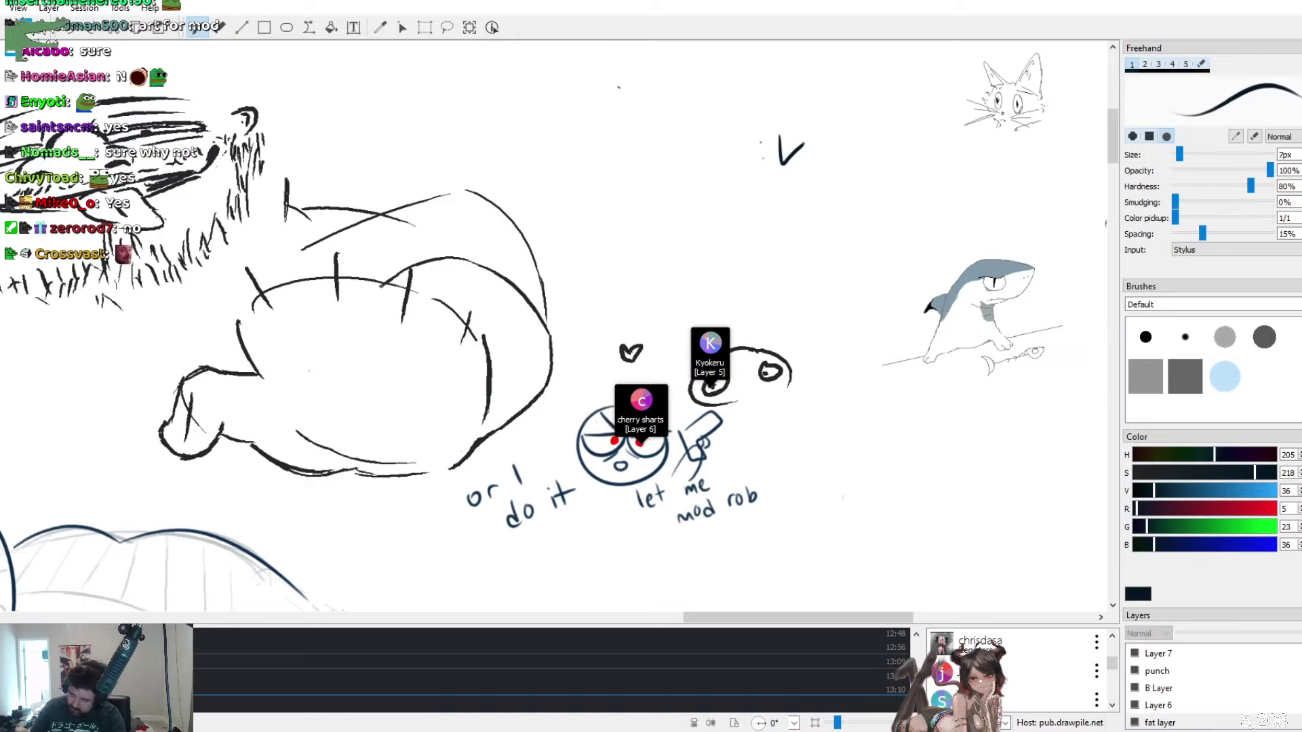
Draw a face with half-lidded eyes, a short nose line and a wide fanged grin beside the "Make ME art" note
mouse_move(871, 469)
left_mouse_down()
mouse_move(897, 473)
mouse_move(880, 483)
mouse_move(937, 484)
mouse_move(892, 528)
left_mouse_up()
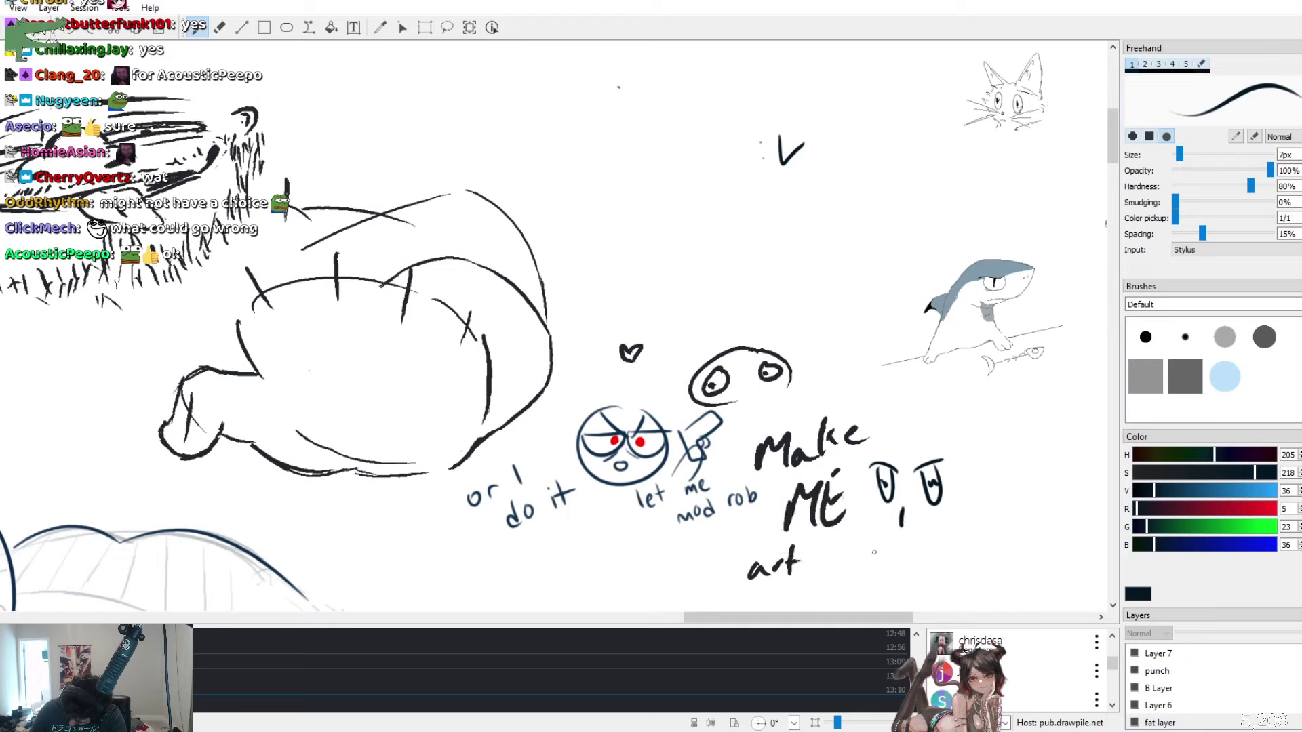
mouse_move(954, 594)
left_mouse_down()
mouse_move(865, 548)
mouse_move(984, 541)
left_mouse_up()
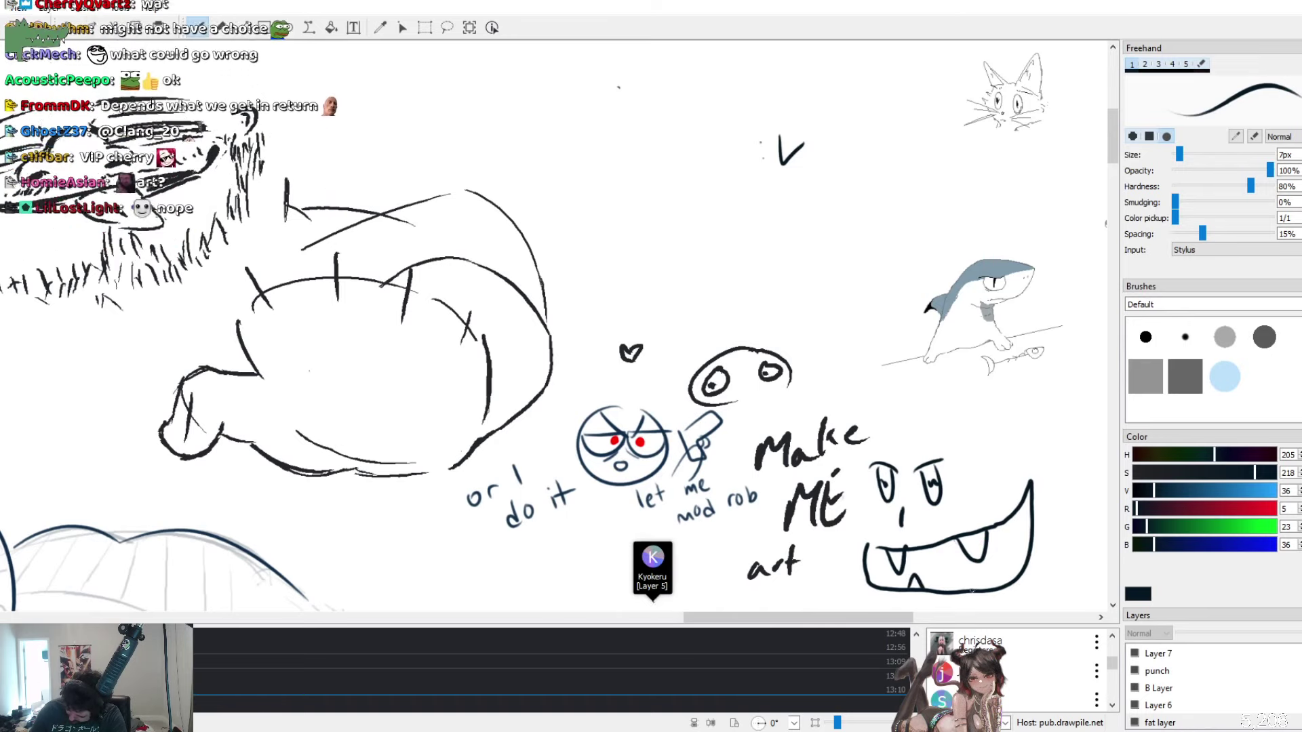
left_click_drag(974, 587, 987, 586)
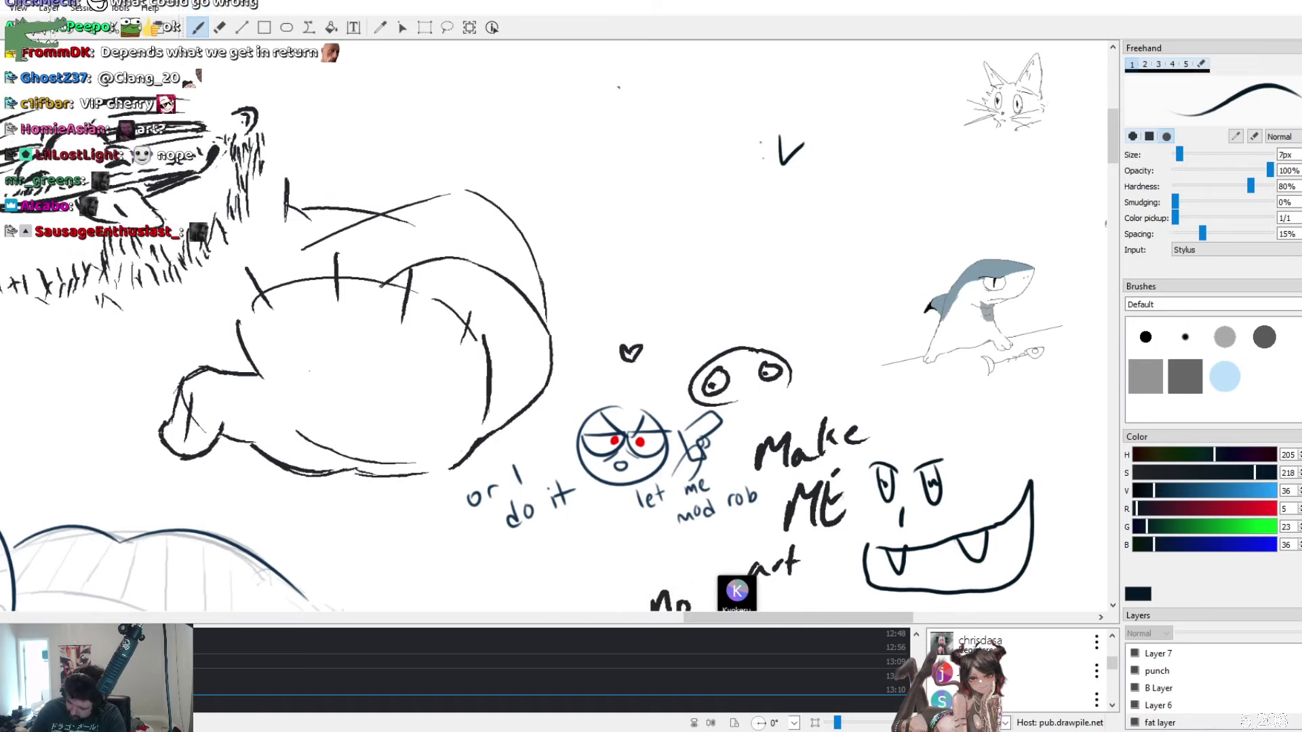
Erase the fanged grinning face with the 36 px Eraser and return to the Freehand brush
key("e")
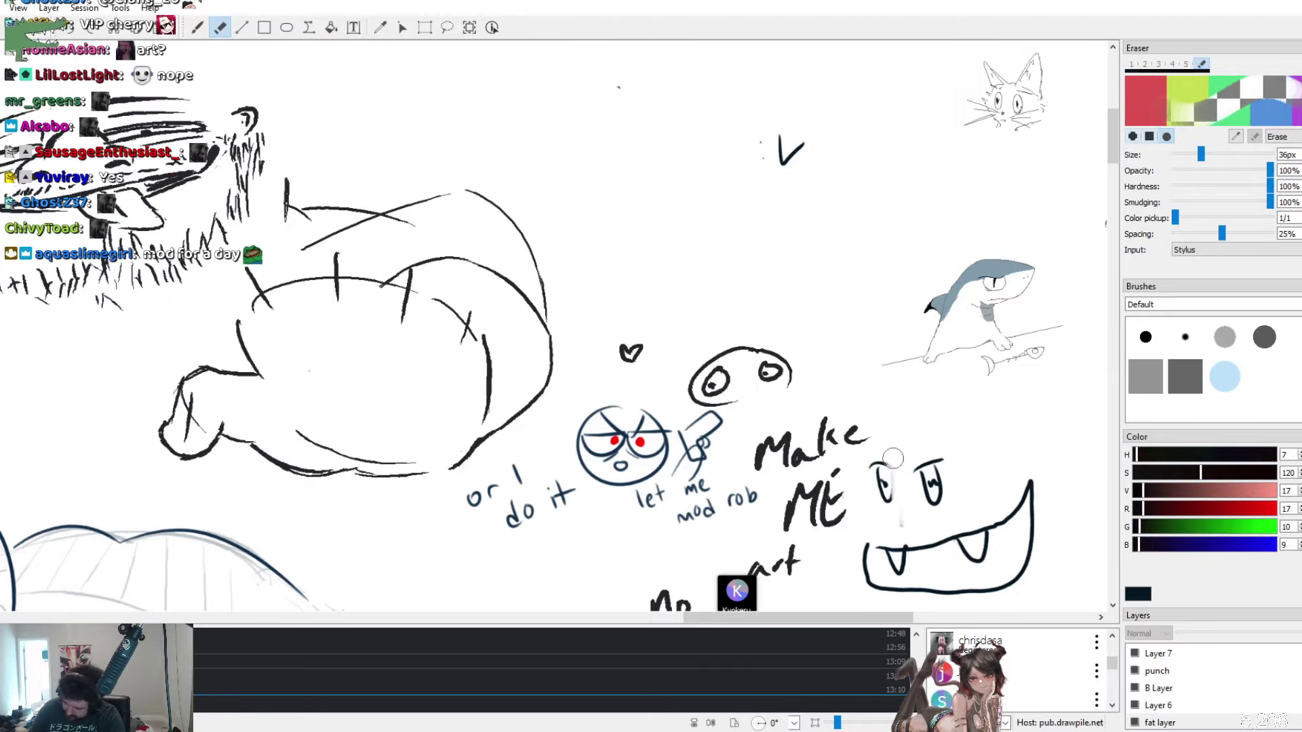
mouse_move(907, 587)
left_mouse_down()
mouse_move(956, 589)
mouse_move(993, 485)
mouse_move(1009, 482)
mouse_move(1033, 567)
left_mouse_up()
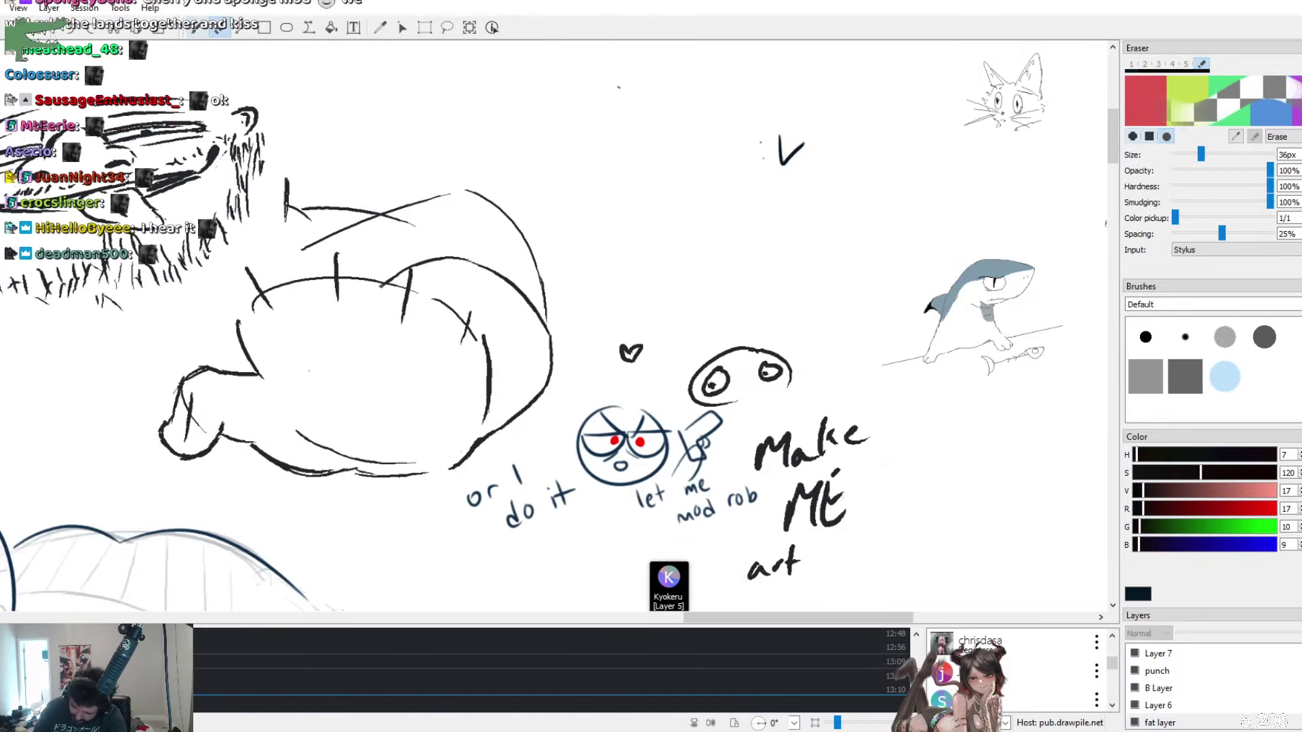
key("b")
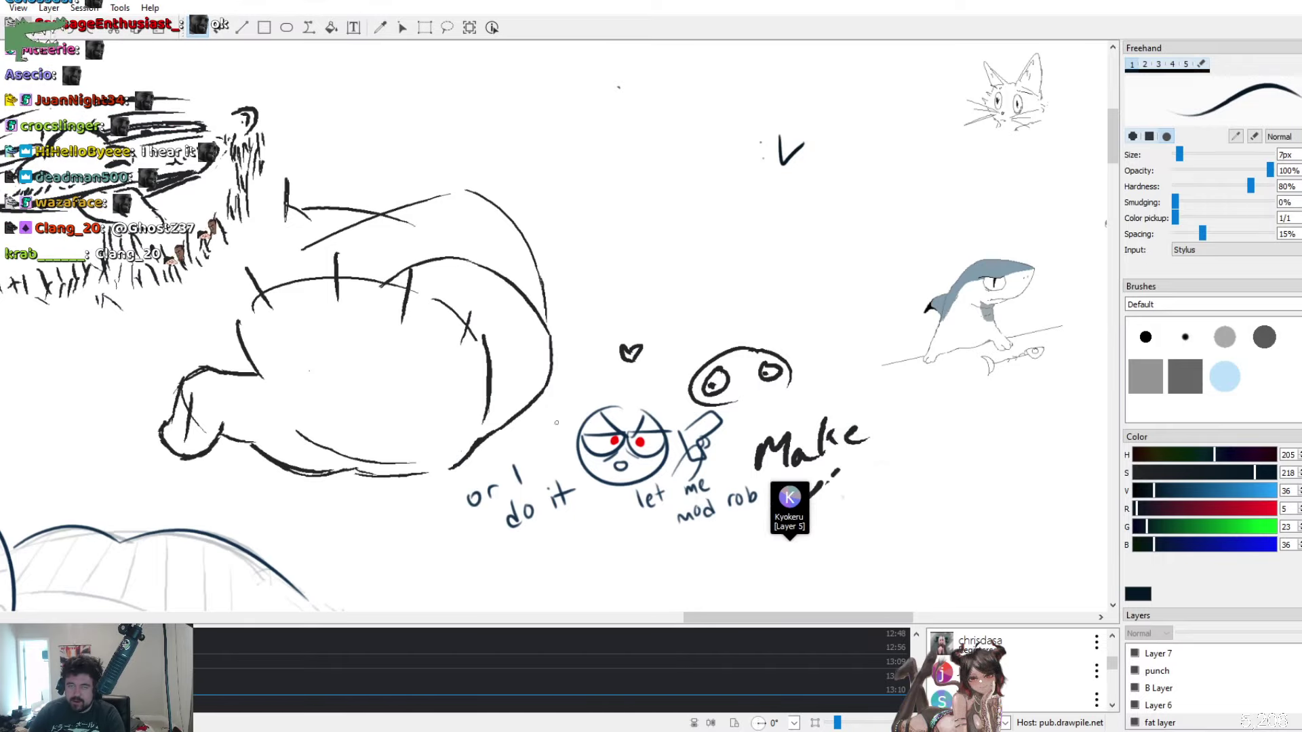
Handwrite "make US Art" on three lines beside the "let me mod rob" doodle with the 7 px brush
scroll(492, 518, "down", 1)
left_click_drag(819, 408, 916, 392)
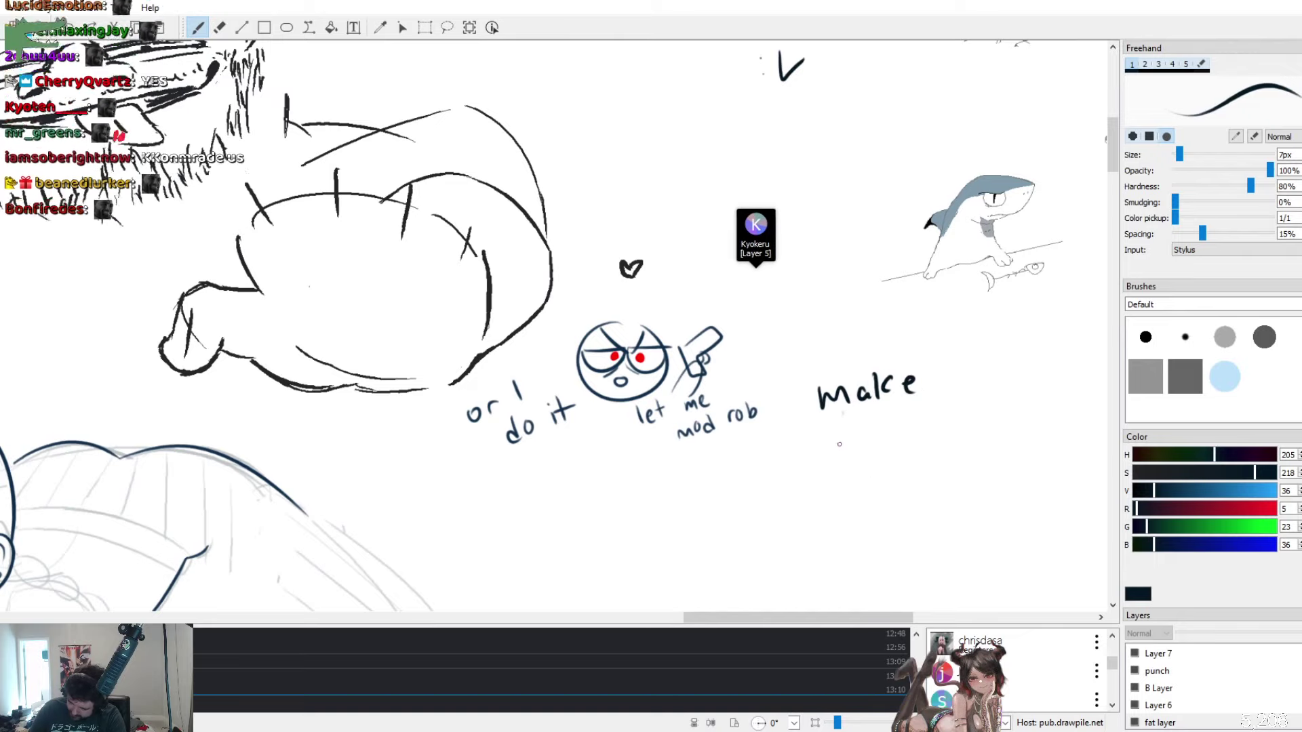
left_click_drag(841, 445, 870, 448)
left_click_drag(882, 434, 898, 420)
left_click_drag(847, 520, 899, 501)
left_click_drag(885, 491, 909, 479)
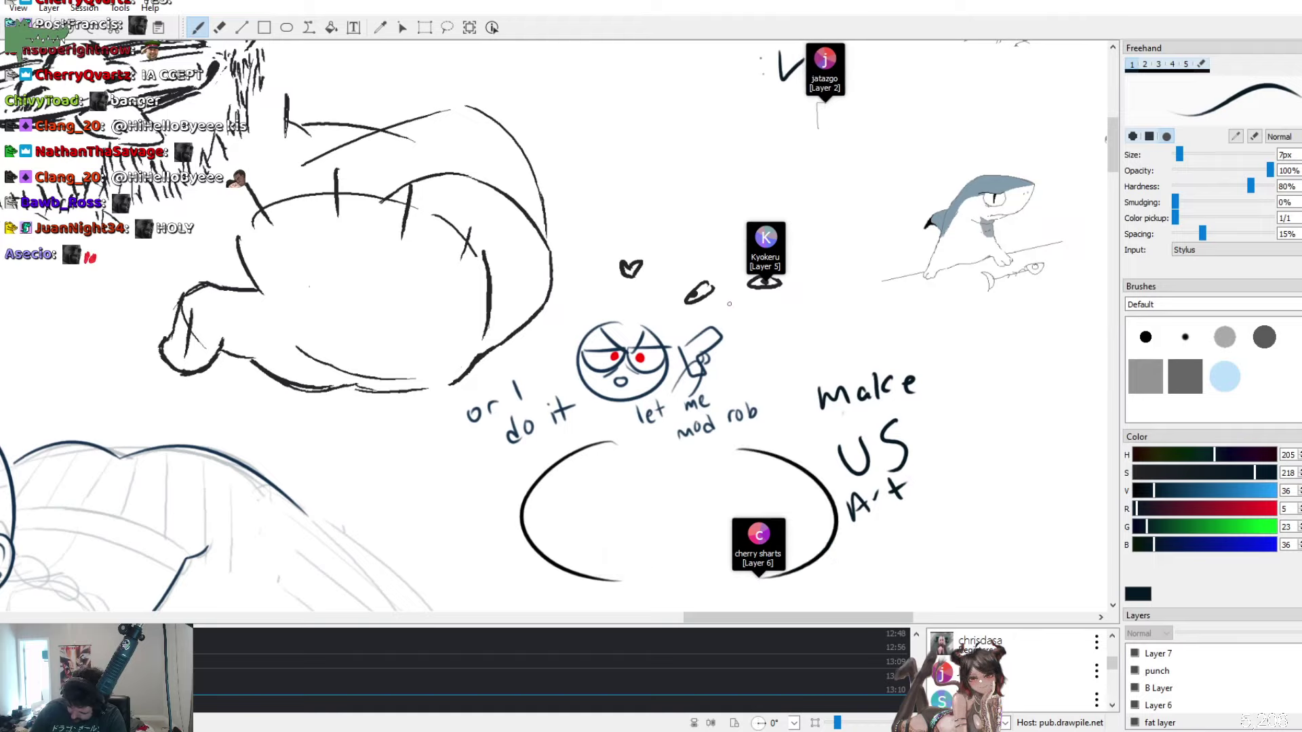
Draw a curved nose and a wide smile line beneath the pair of eyes above the pointing hand
mouse_move(723, 296)
left_mouse_down()
mouse_move(720, 345)
mouse_move(752, 320)
left_mouse_up()
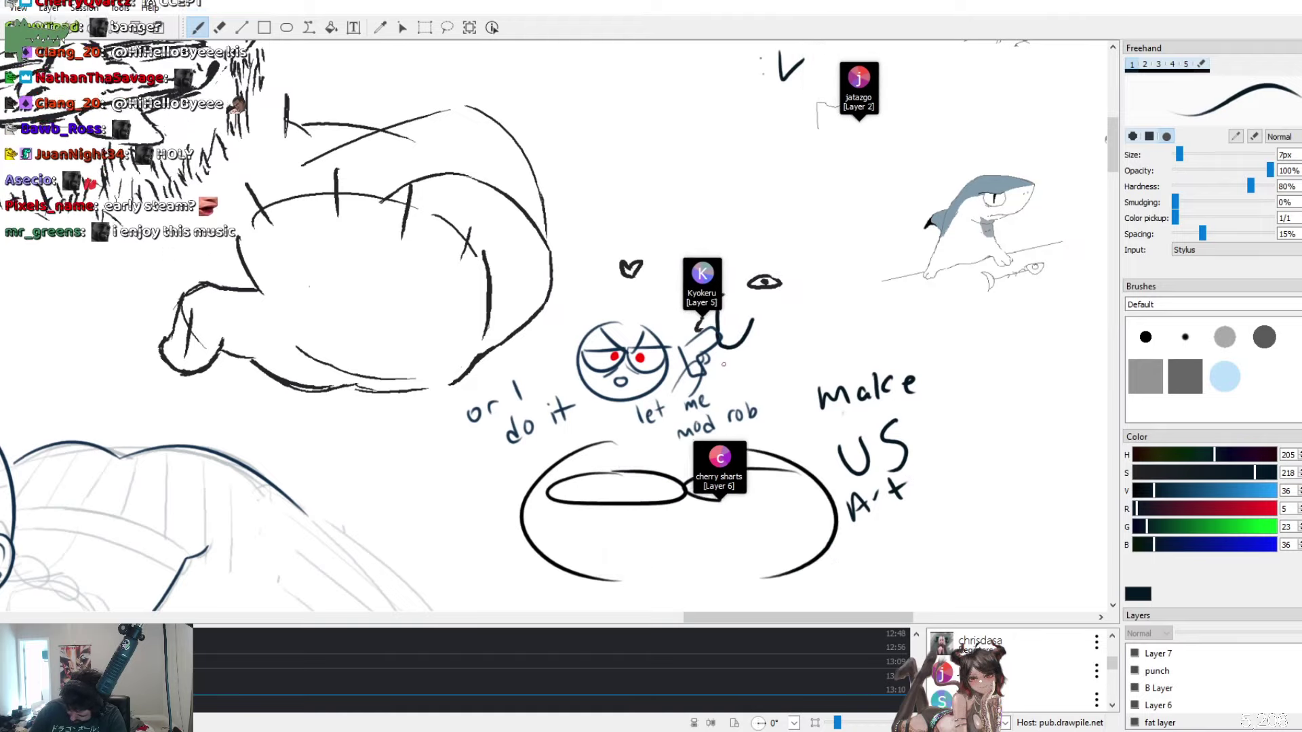
mouse_move(724, 361)
left_mouse_down()
mouse_move(784, 331)
mouse_move(793, 300)
left_mouse_up()
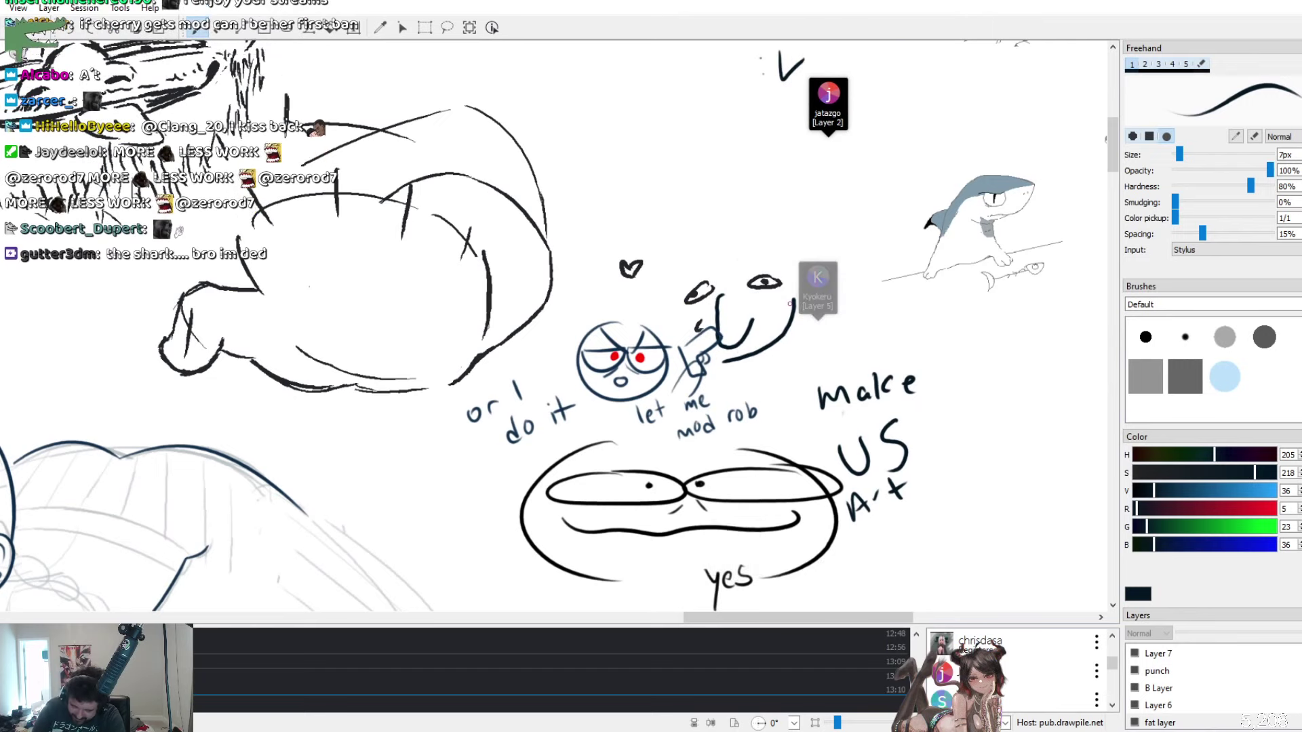
Erase the nose, the smile line and the "make US Art" text with the 36 px Eraser
key("e")
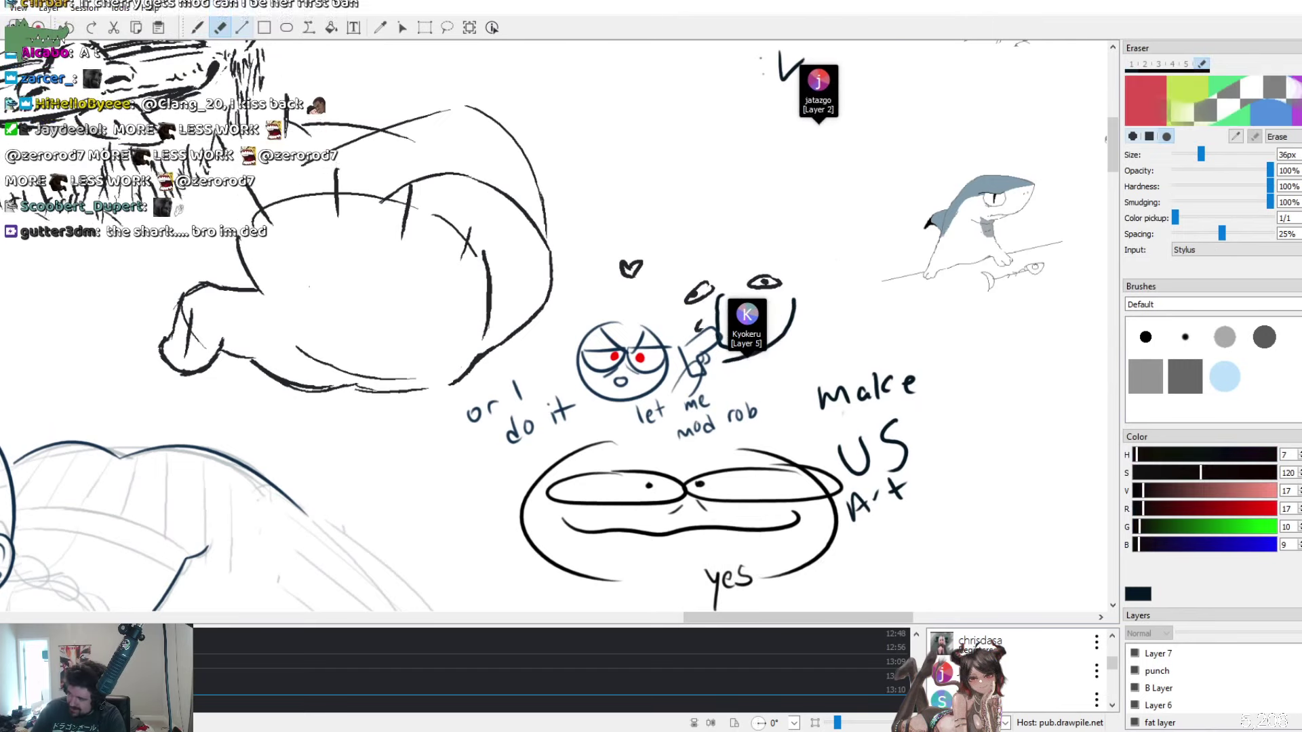
mouse_move(746, 305)
left_mouse_down()
mouse_move(732, 387)
mouse_move(740, 268)
mouse_move(786, 362)
mouse_move(795, 298)
mouse_move(811, 332)
mouse_move(874, 524)
left_mouse_up()
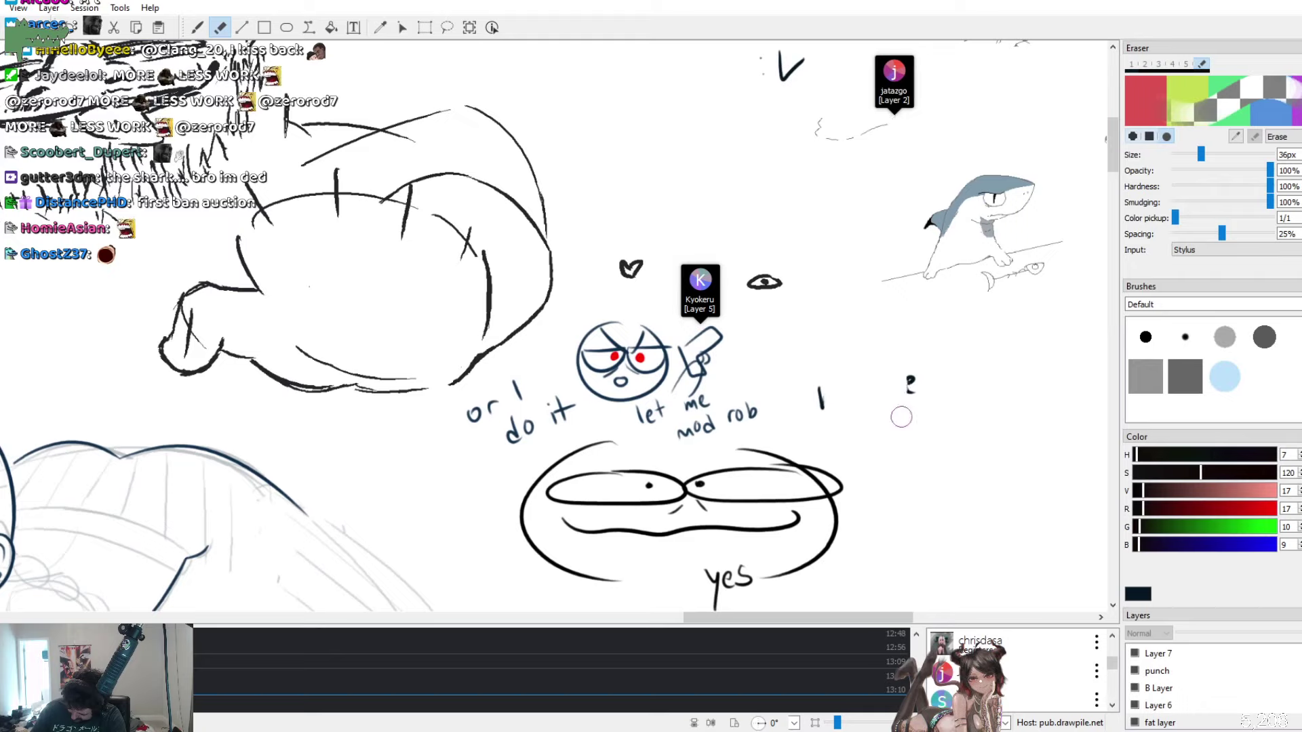
mouse_move(901, 417)
left_mouse_down()
mouse_move(824, 361)
mouse_move(820, 422)
left_mouse_up()
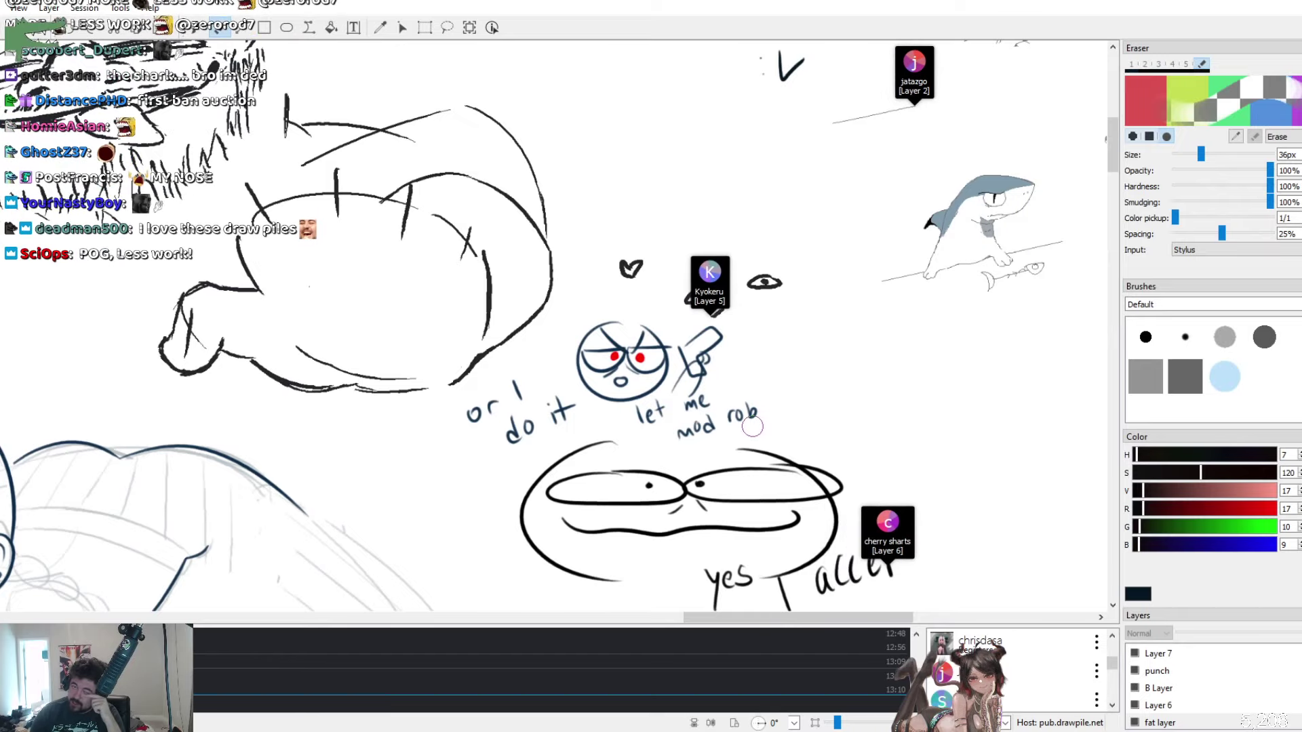
Look over the other participants' drawings across the shared canvas, from the doodle replies to the reclining figure and the full overview
left_click_drag(821, 617, 451, 575)
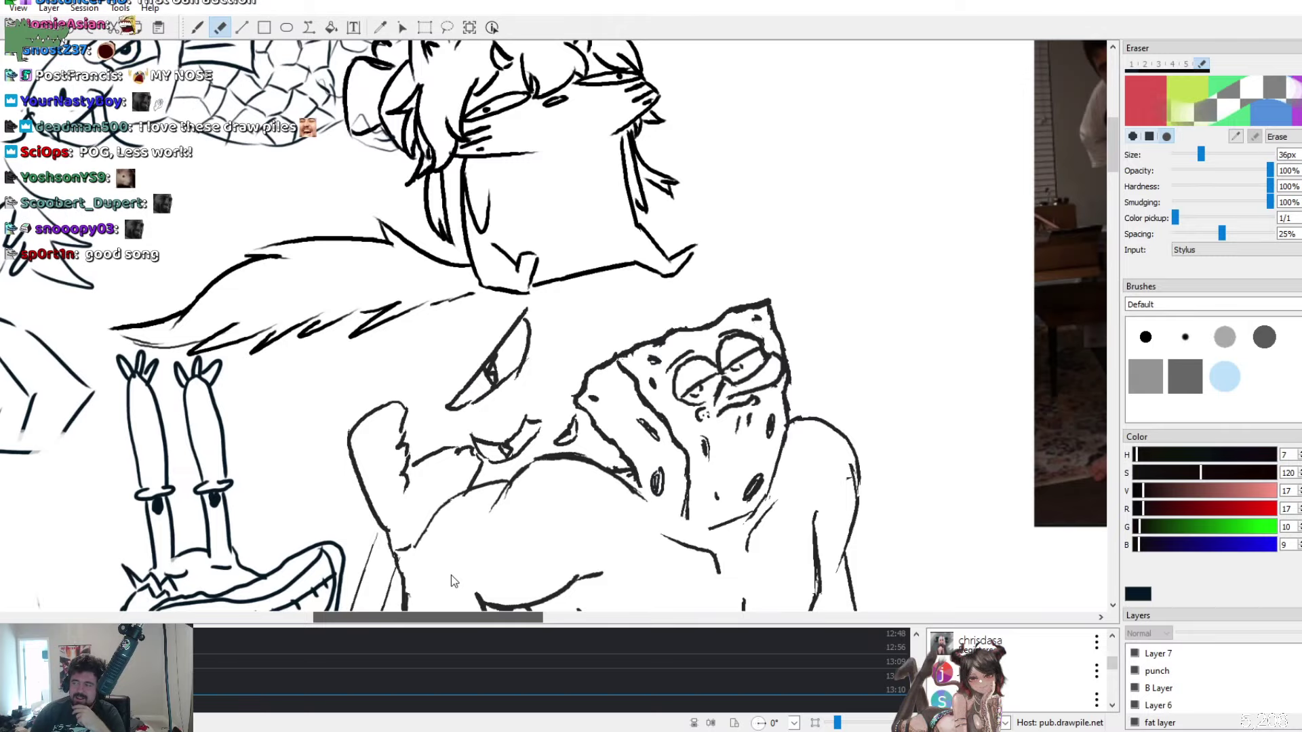
left_click_drag(450, 575, 884, 588)
scroll(780, 350, "up", 3)
scroll(764, 358, "down", 5)
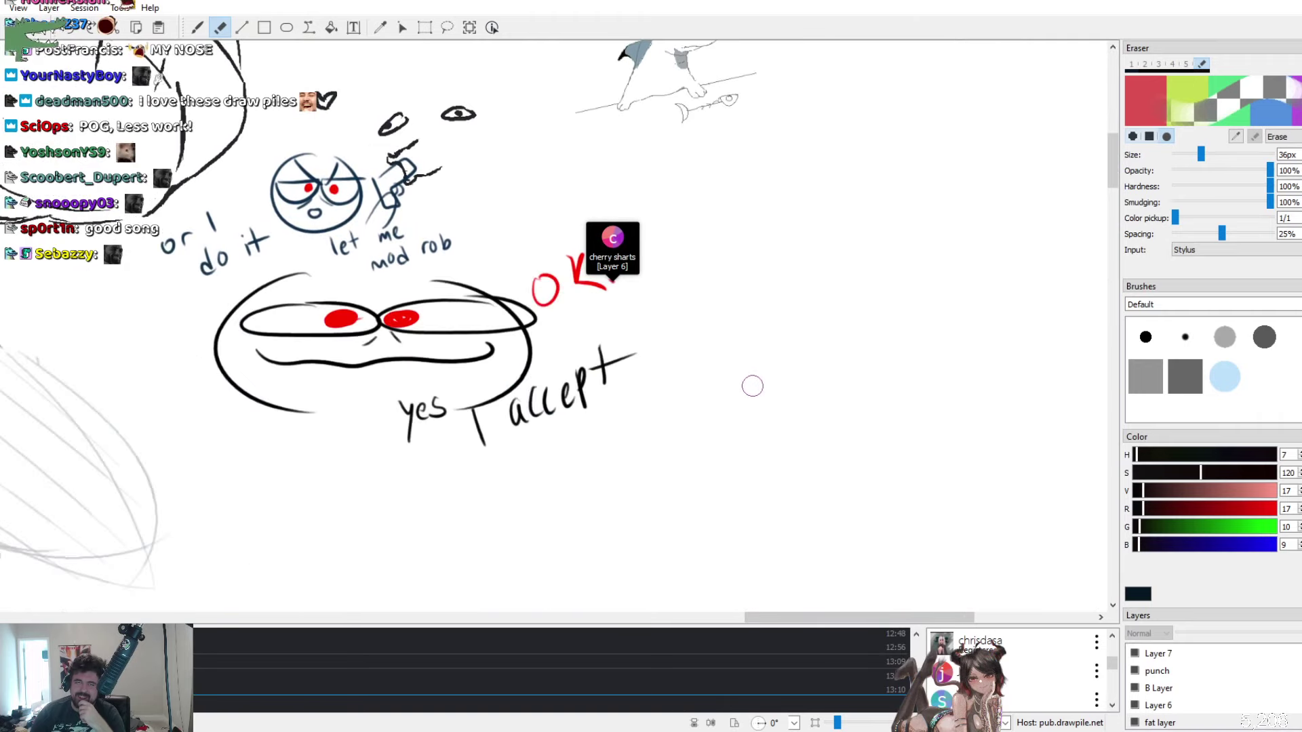
scroll(758, 485, "up", 5)
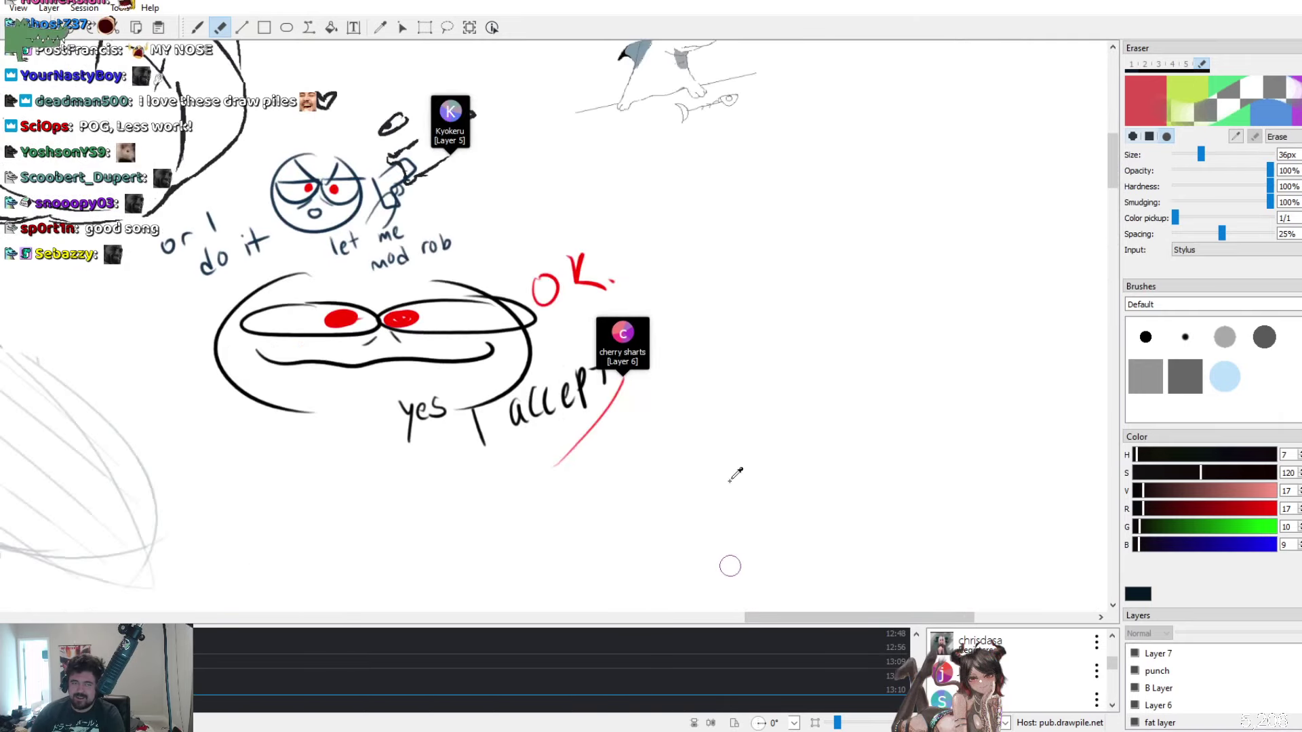
scroll(736, 475, "down", 1)
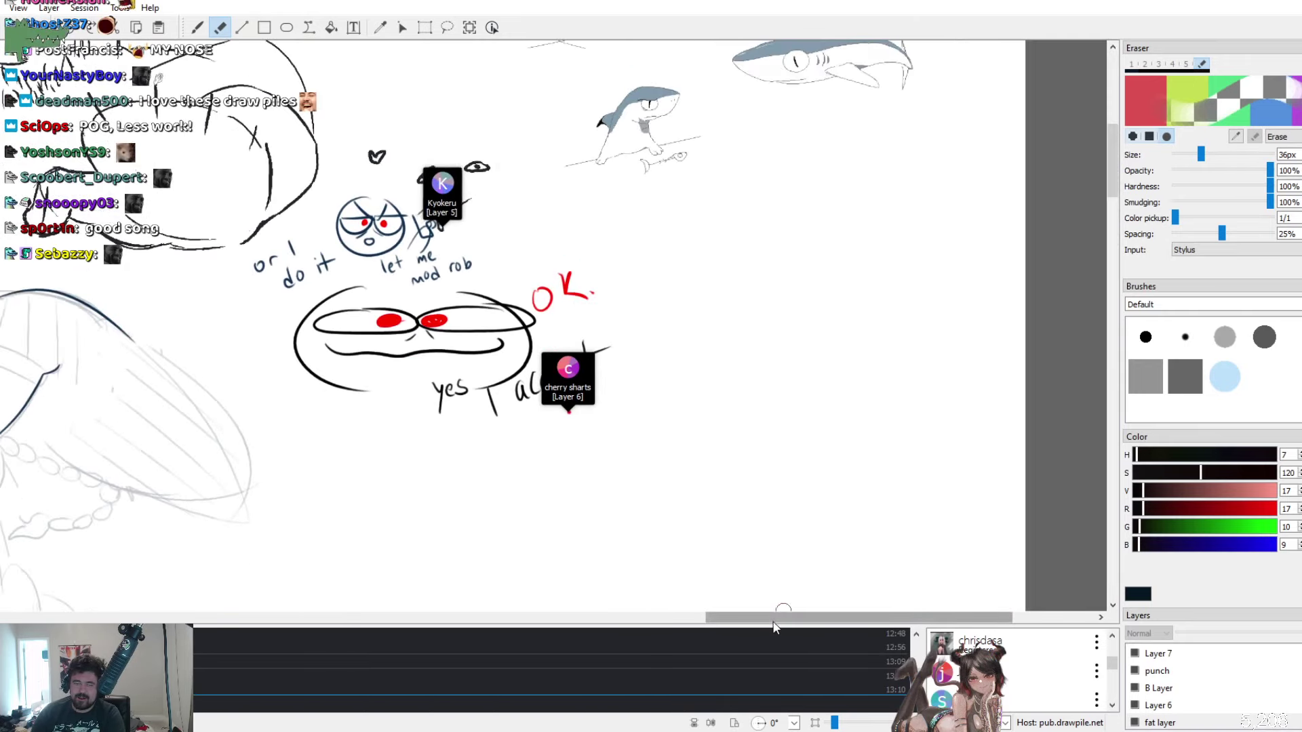
left_click_drag(779, 618, 169, 576)
scroll(355, 411, "down", 6)
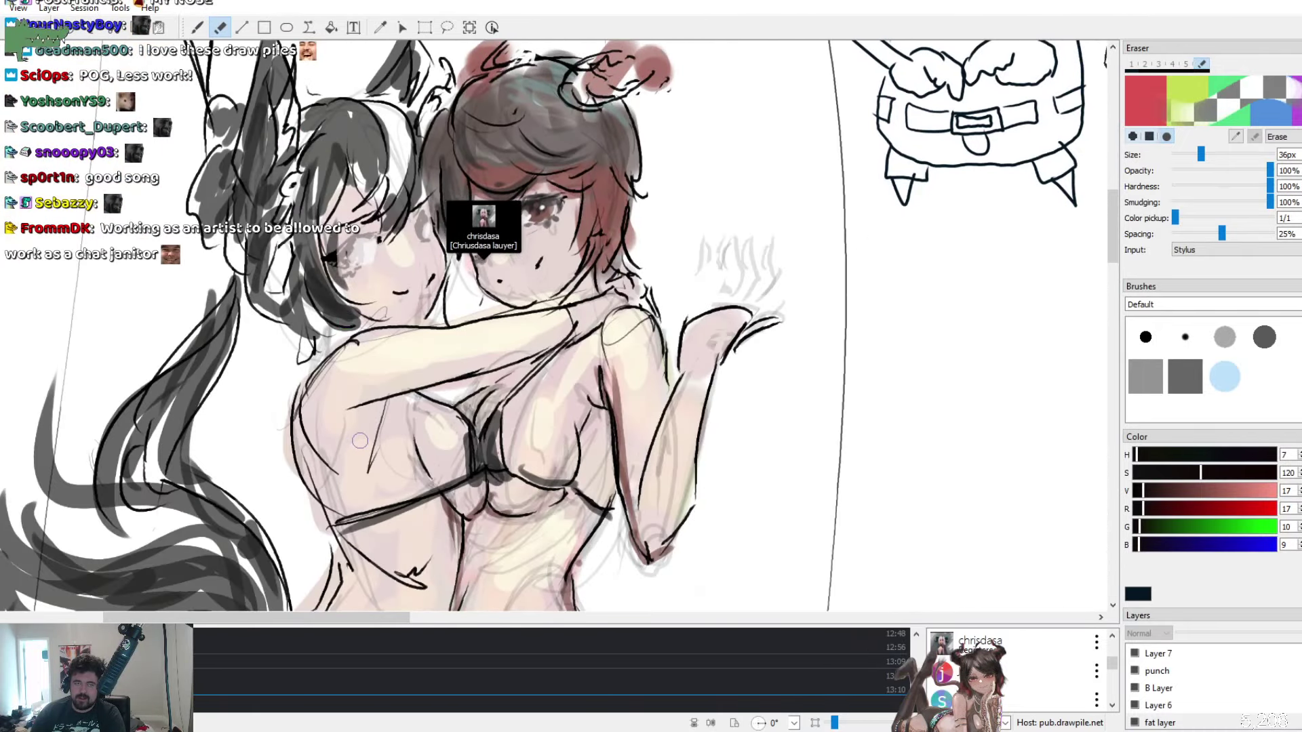
scroll(360, 441, "down", 10)
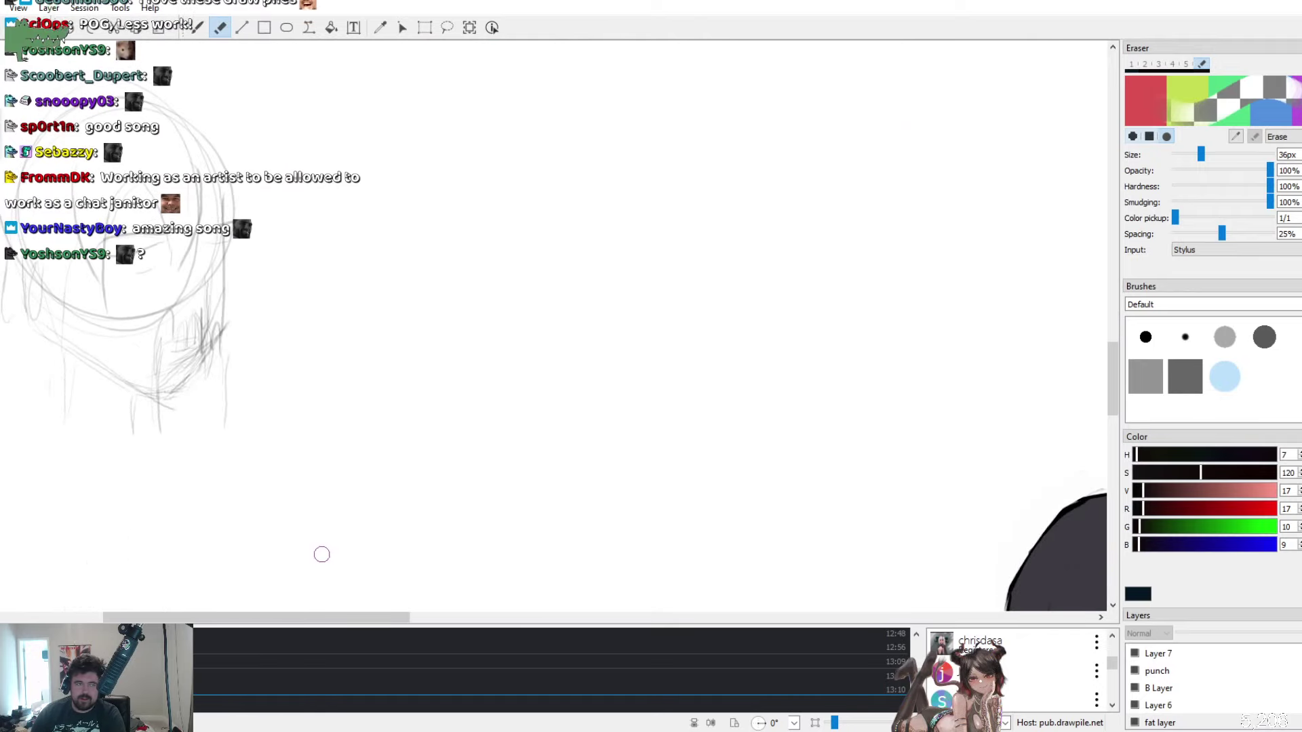
mouse_move(304, 617)
left_mouse_down()
mouse_move(231, 619)
mouse_move(249, 629)
mouse_move(456, 622)
left_mouse_up()
scroll(531, 432, "down", 7)
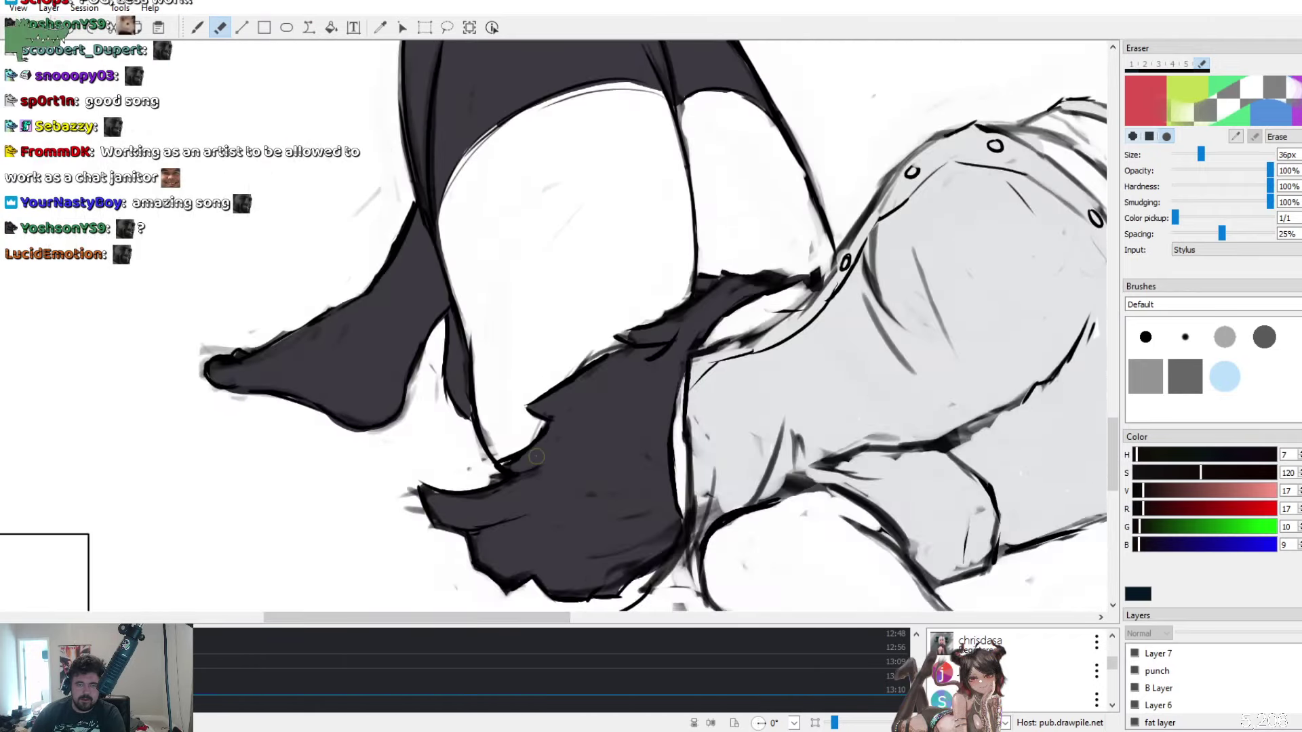
scroll(550, 455, "down", 1)
scroll(554, 449, "down", 3)
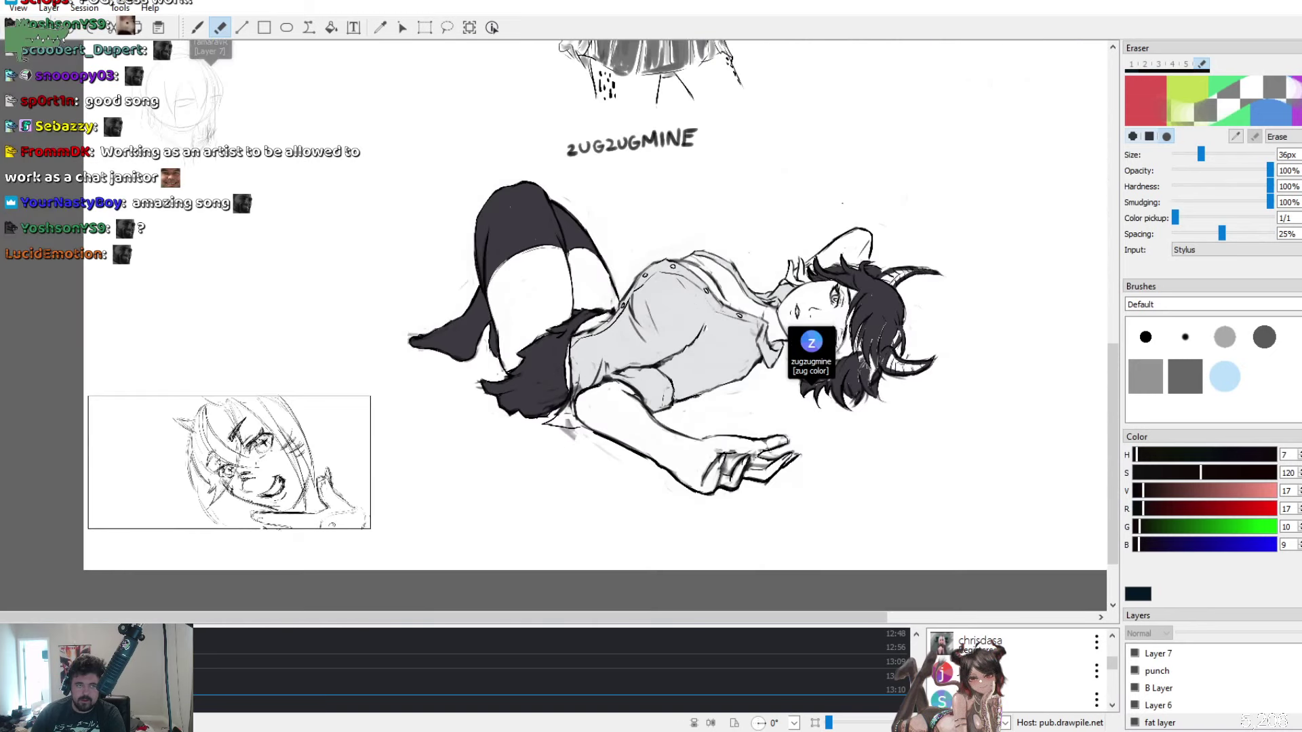
scroll(595, 326, "up", 8)
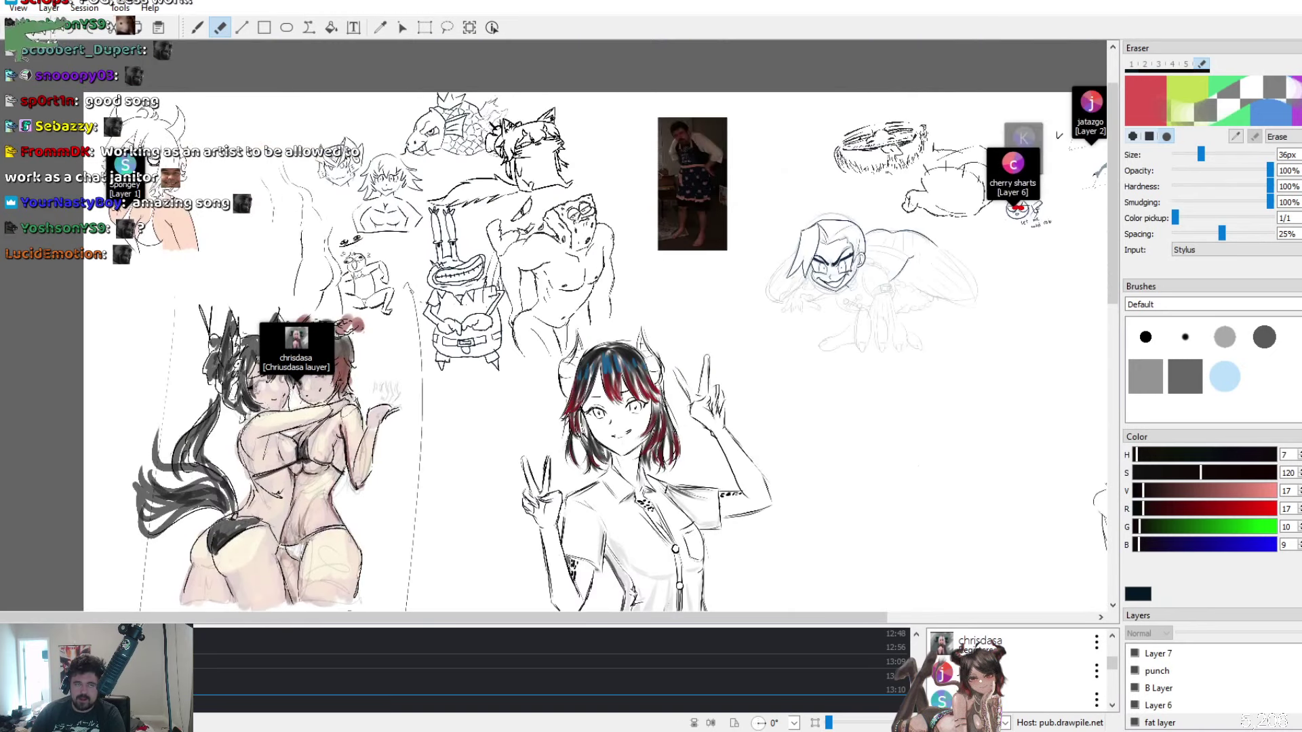
scroll(595, 326, "up", 2)
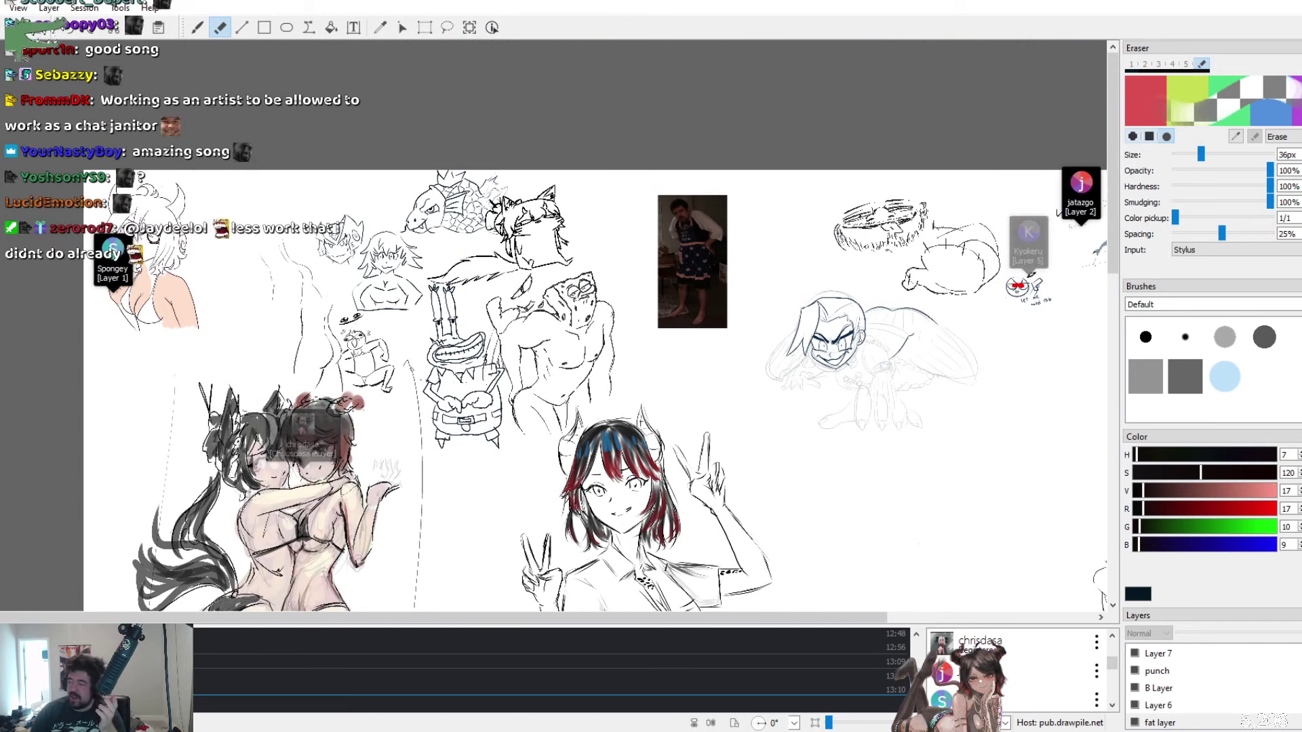
Examine the canvas's upper drawings, from the cat-eared and sponge-headed doodles to the bearded face and crouching grinning figure
scroll(399, 272, "up", 3)
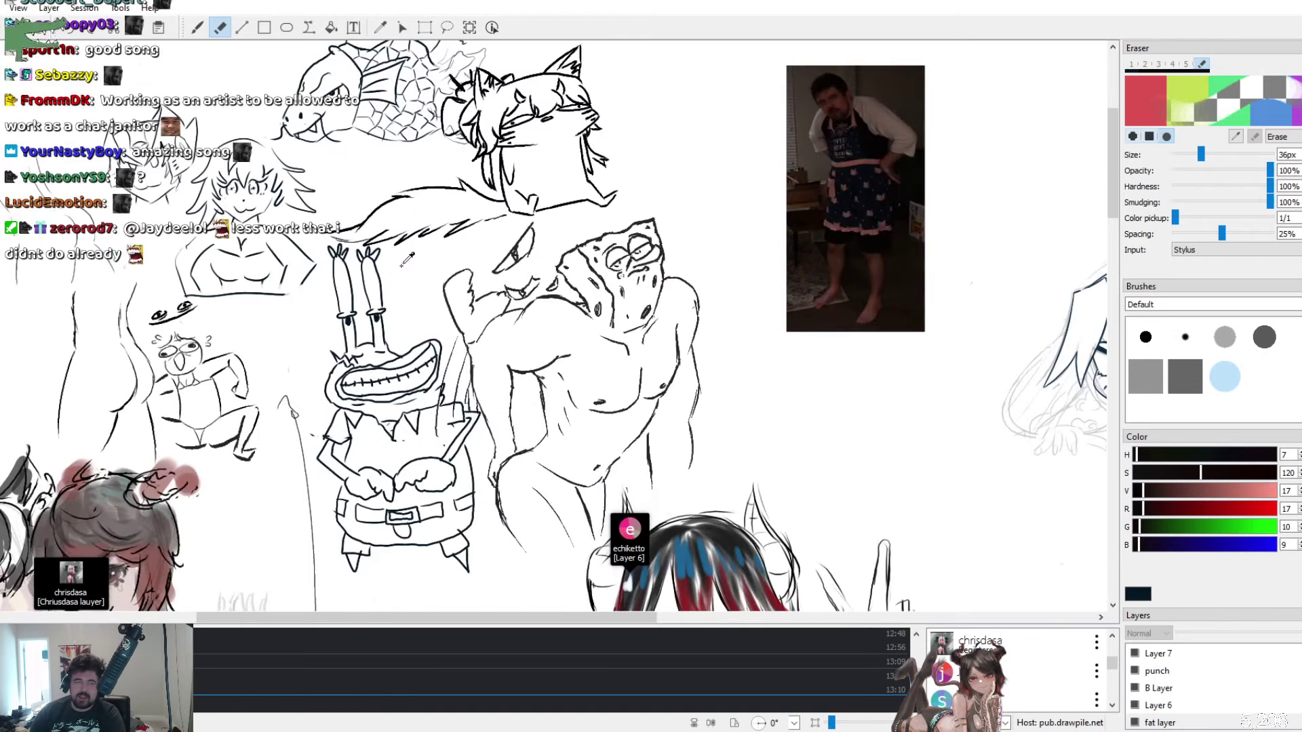
scroll(389, 344, "up", 3)
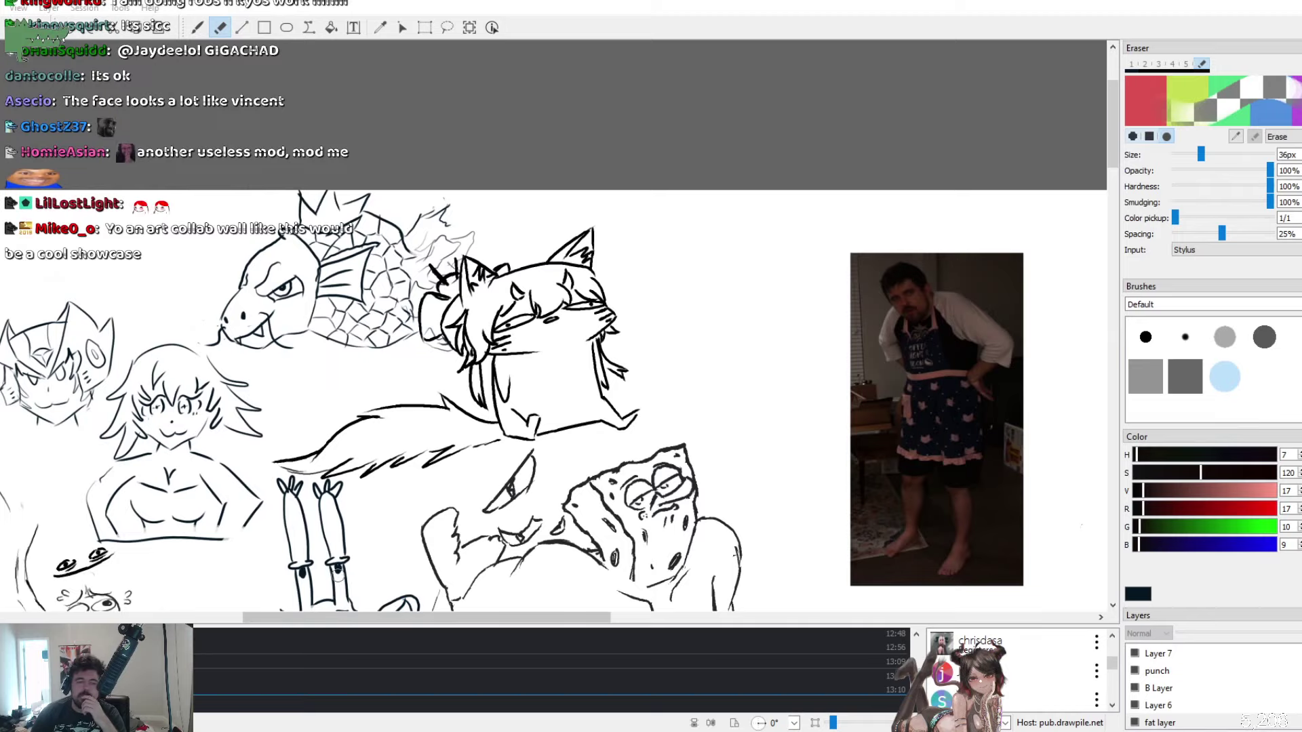
scroll(606, 553, "down", 3)
scroll(606, 553, "down", 5)
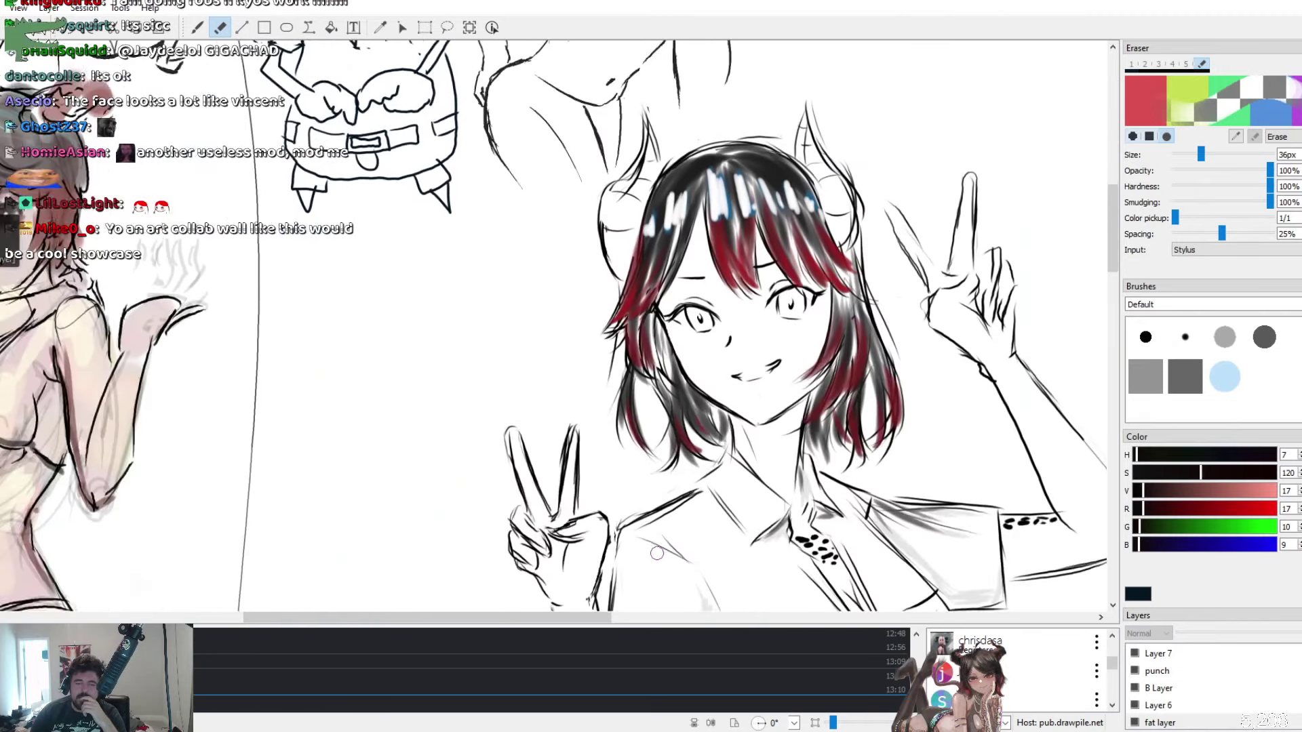
scroll(607, 553, "up", 7)
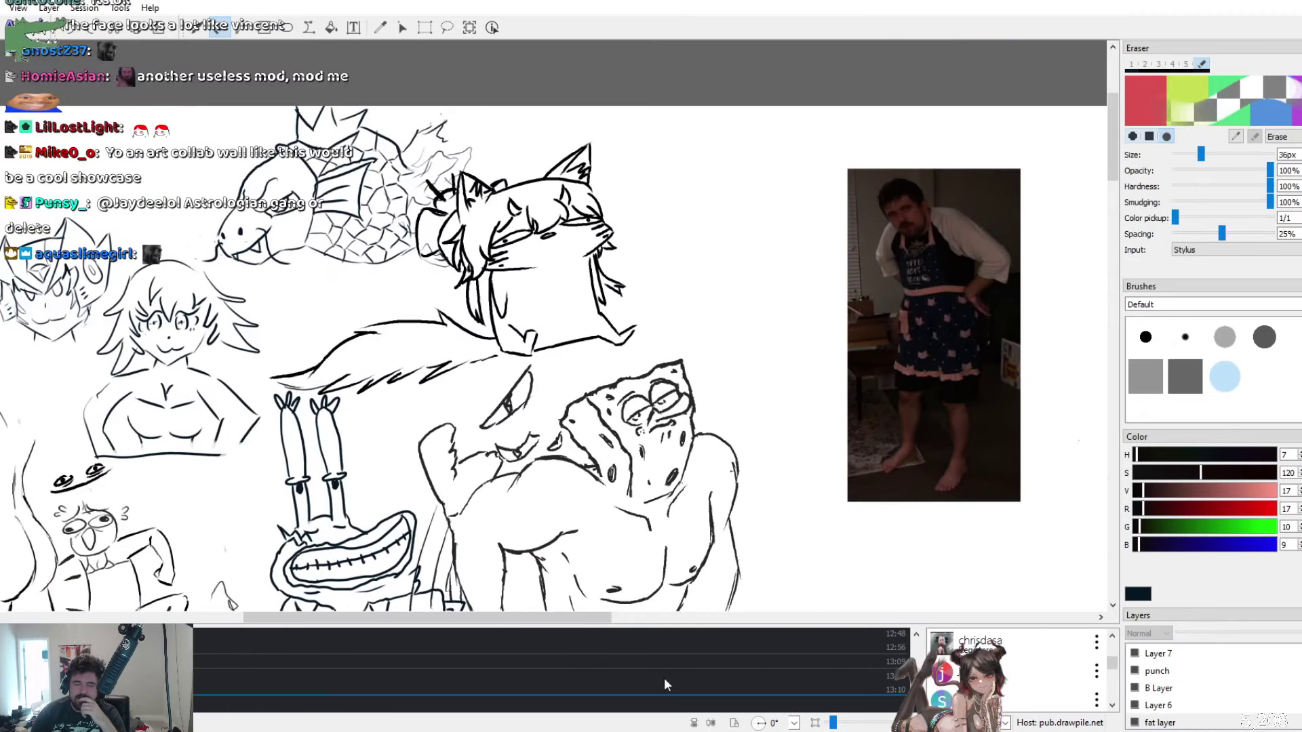
left_click_drag(579, 619, 849, 648)
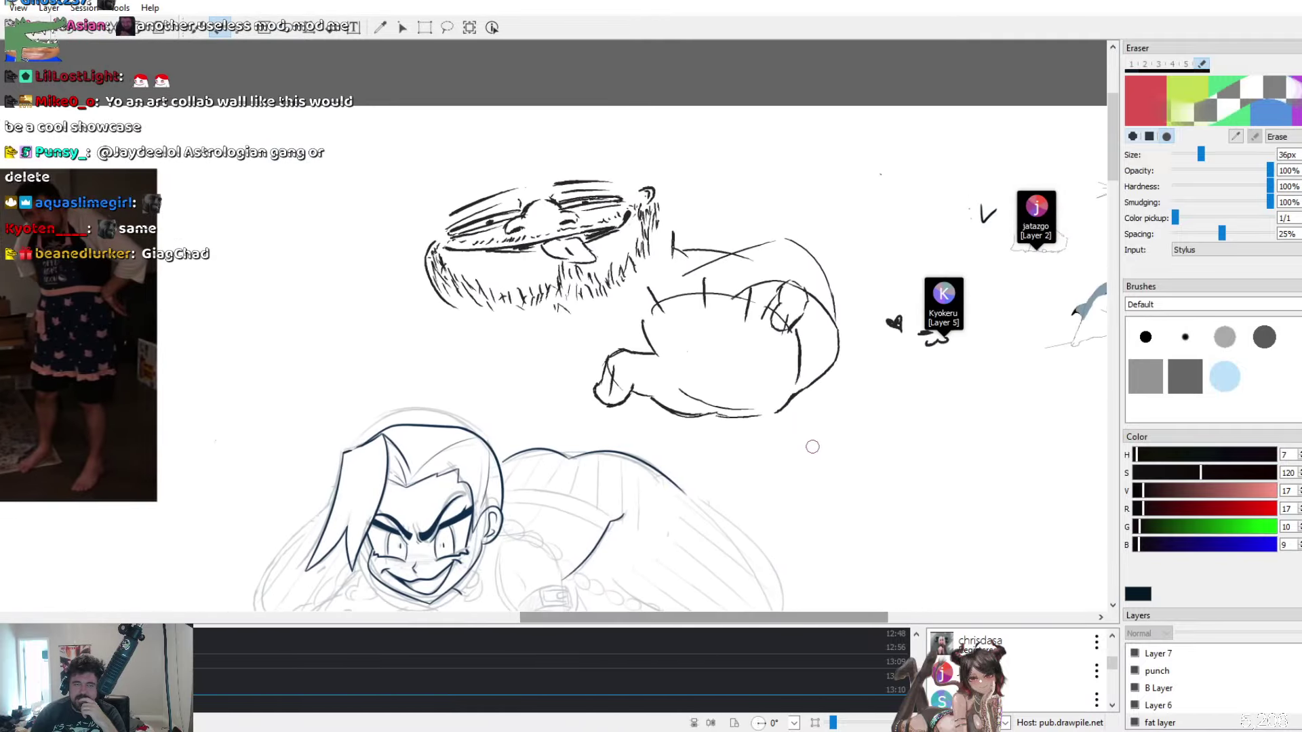
scroll(790, 480, "down", 6)
scroll(787, 500, "up", 4)
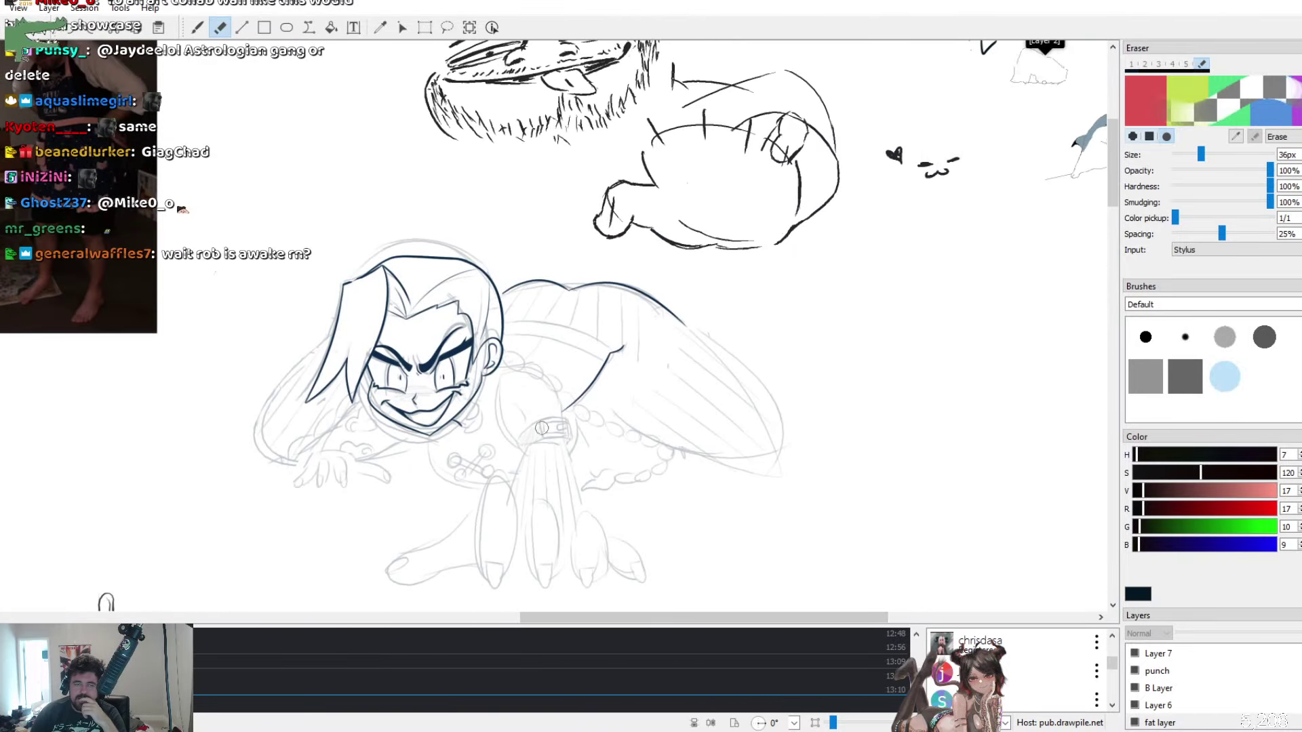
scroll(577, 421, "up", 3)
scroll(643, 407, "down", 3)
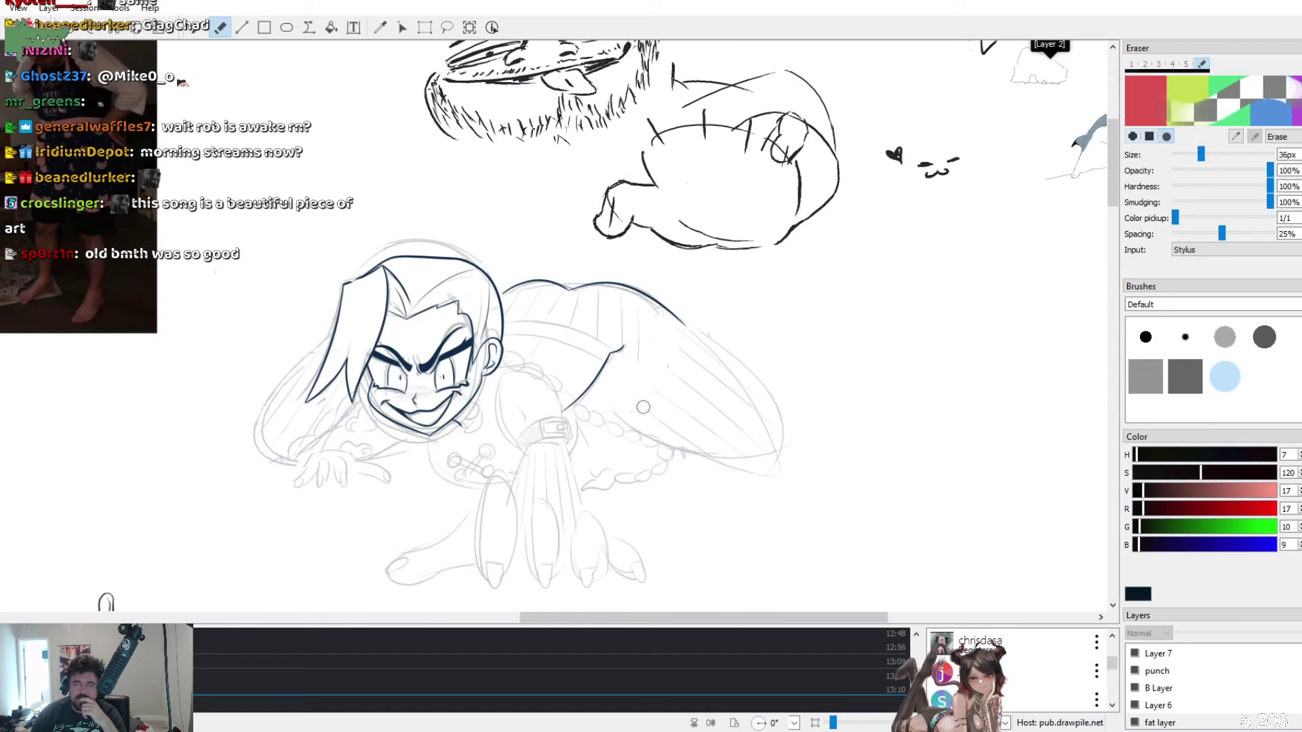
scroll(643, 407, "up", 3)
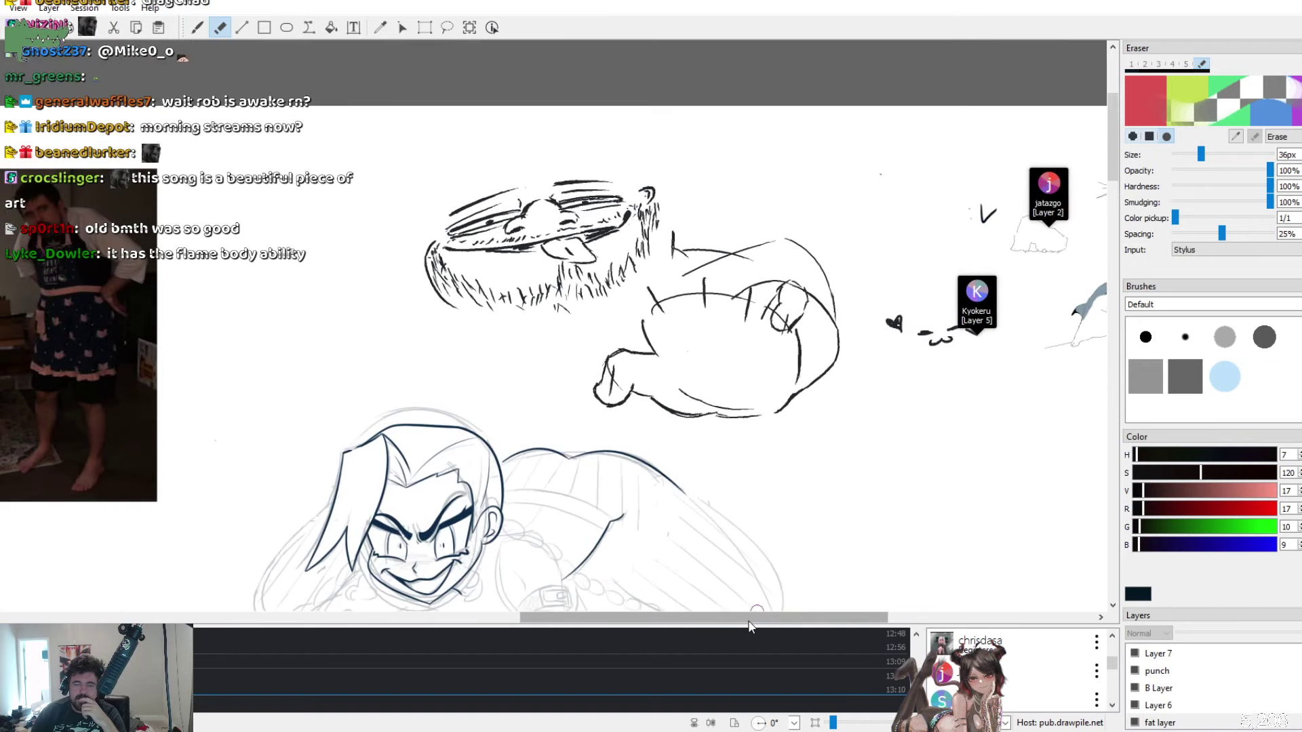
Examine the drawings along the canvas's right edge, from the small sharks down past the horned girl to the reclining figure
left_click_drag(750, 617, 861, 621)
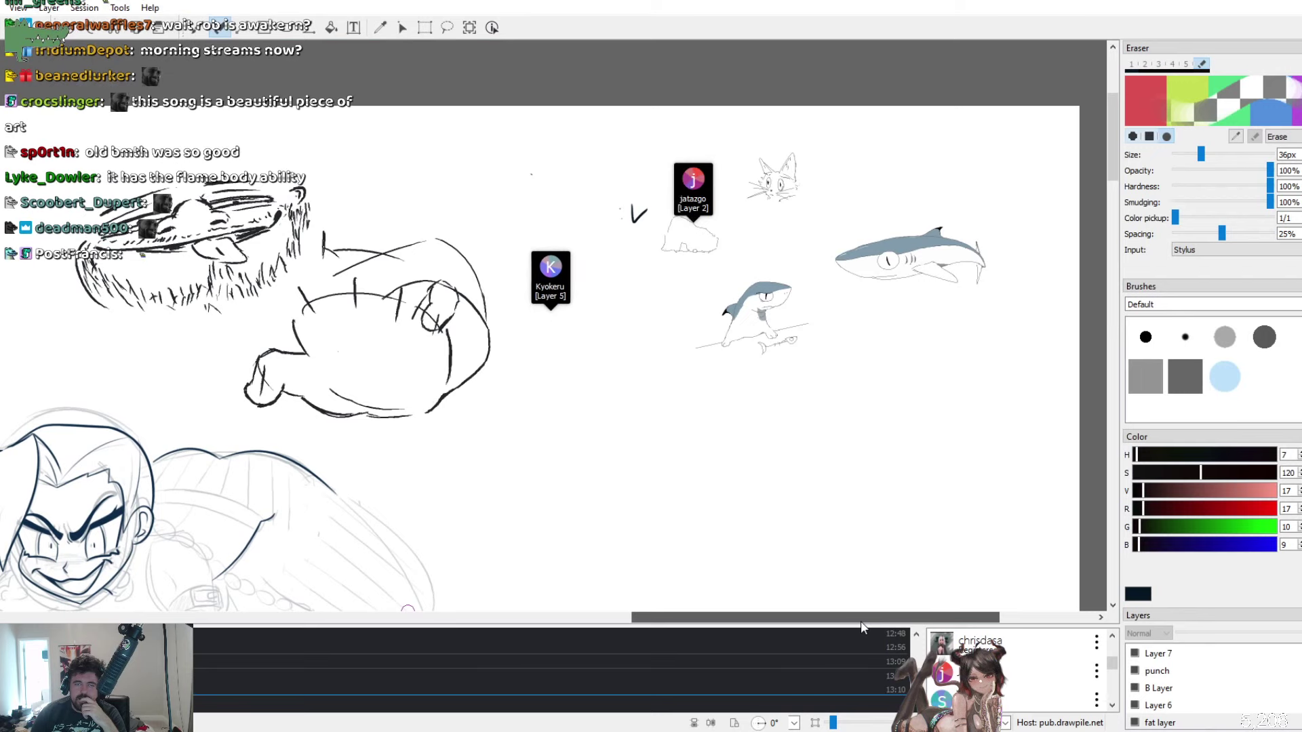
scroll(801, 481, "down", 15)
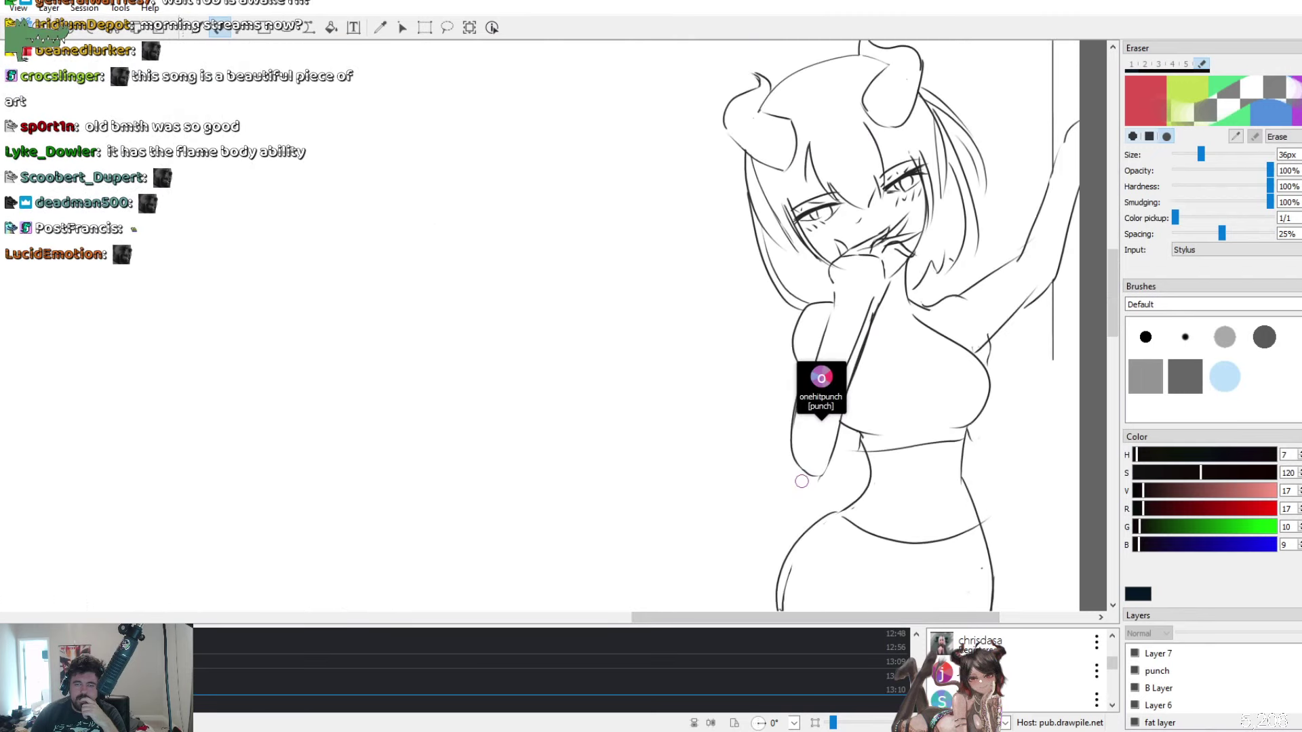
scroll(801, 481, "down", 4)
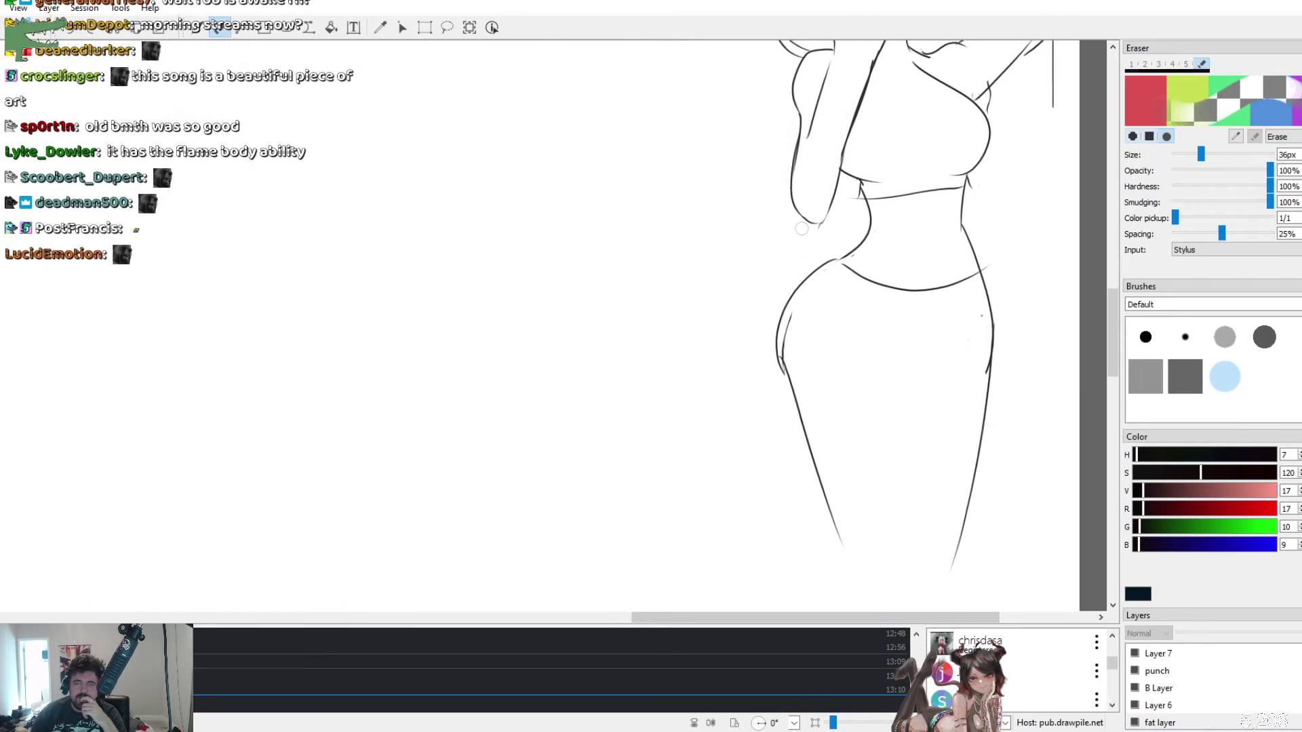
scroll(802, 516, "up", 5)
left_click_drag(802, 565, 796, 14)
left_click_drag(796, 604, 793, 247)
scroll(790, 556, "down", 5)
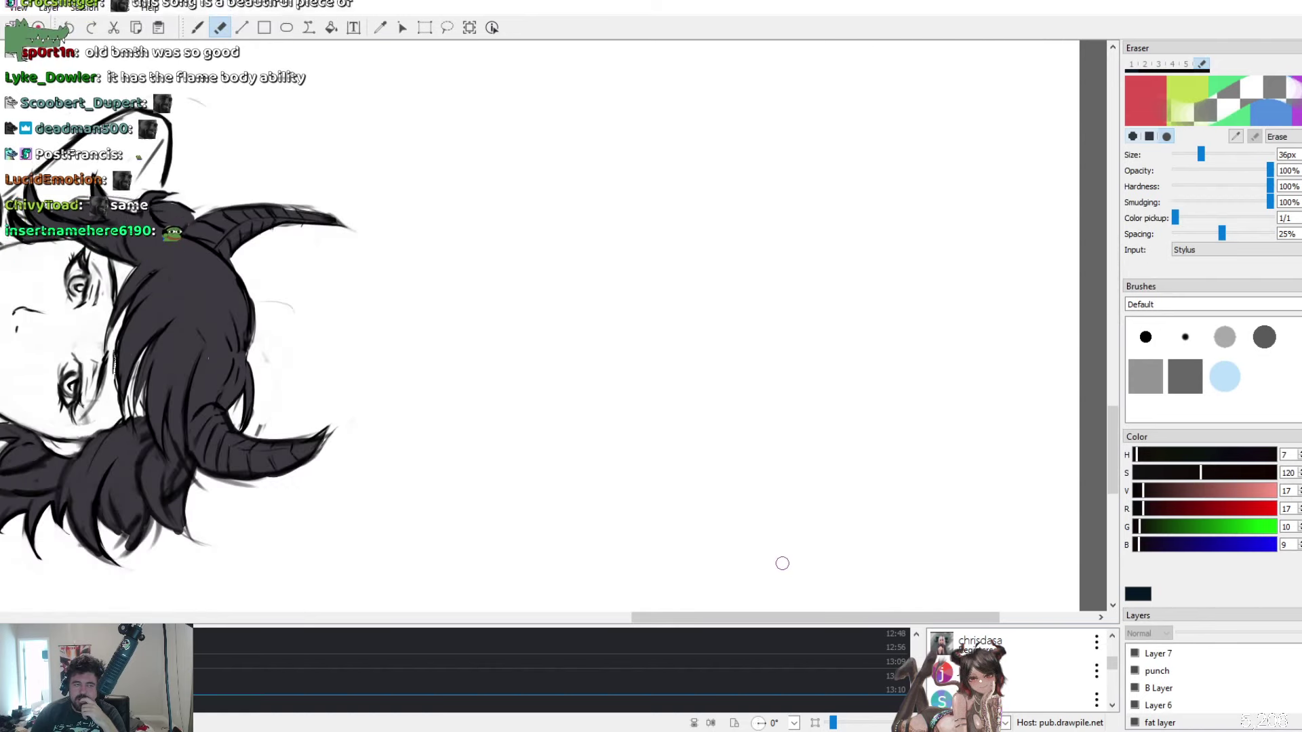
left_click_drag(782, 561, 782, 480)
left_click_drag(754, 615, 394, 595)
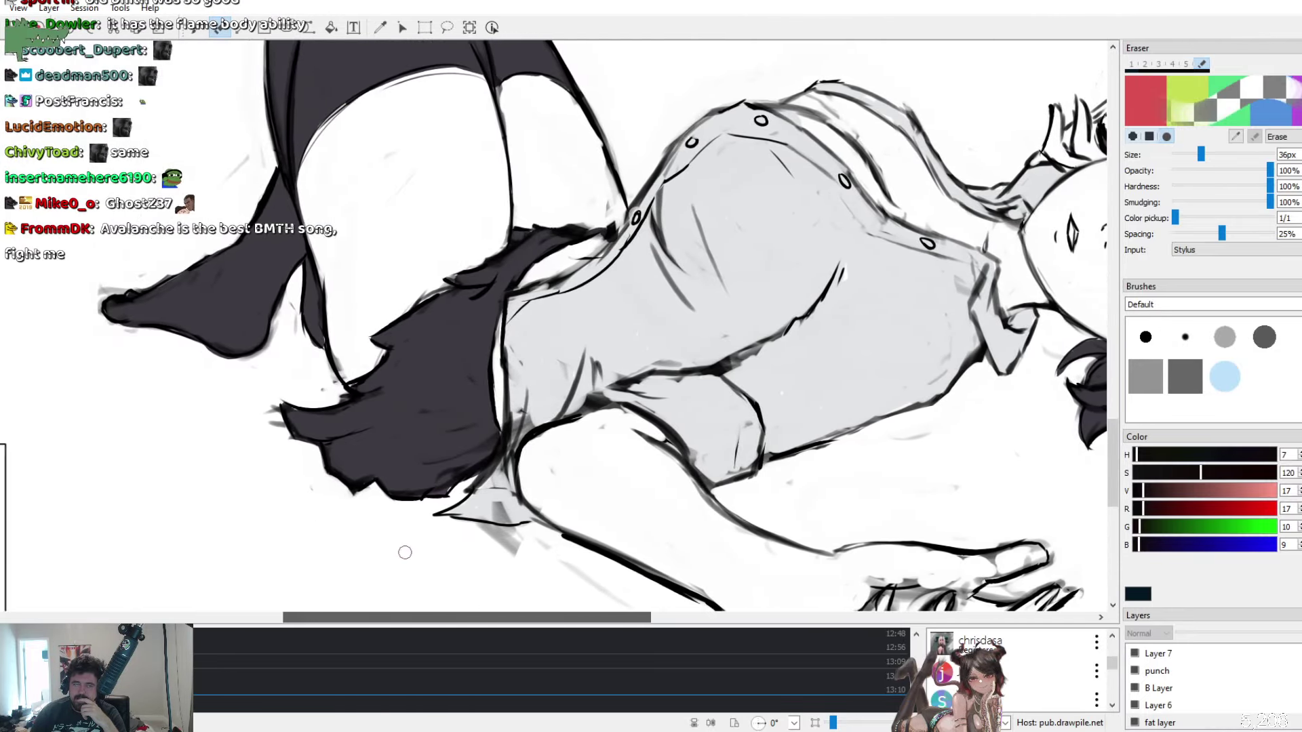
Look over the pleated-skirt figure, the upper doodles and the horned girl in a white bikini at the canvas's left edge
scroll(404, 552, "up", 3)
scroll(407, 576, "up", 15)
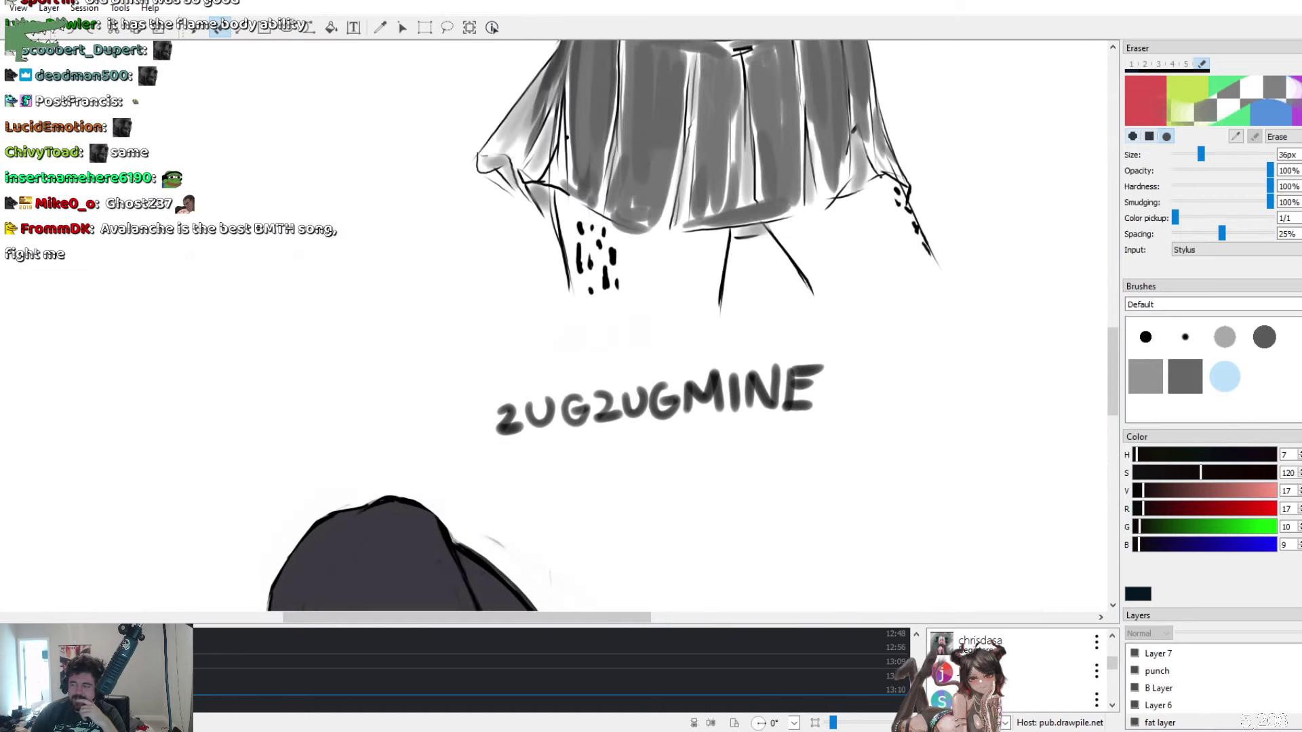
scroll(556, 326, "up", 12)
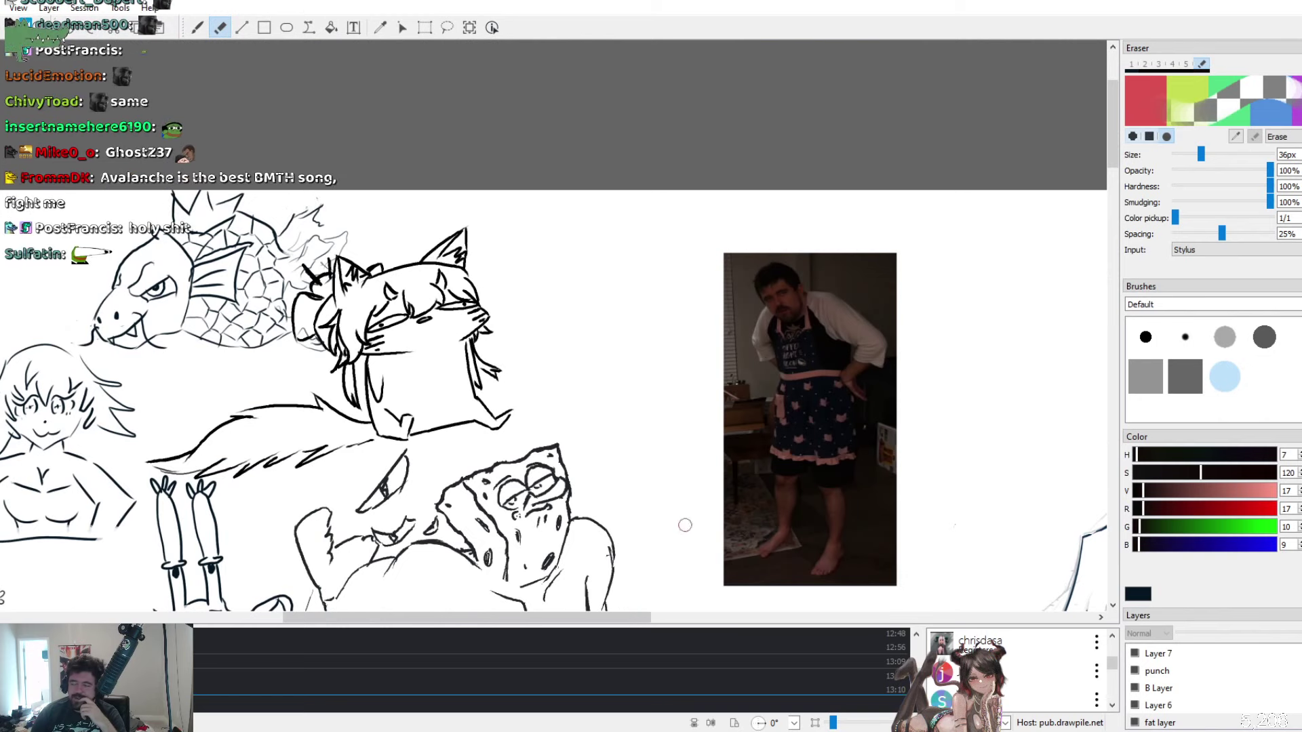
left_click_drag(598, 618, 293, 603)
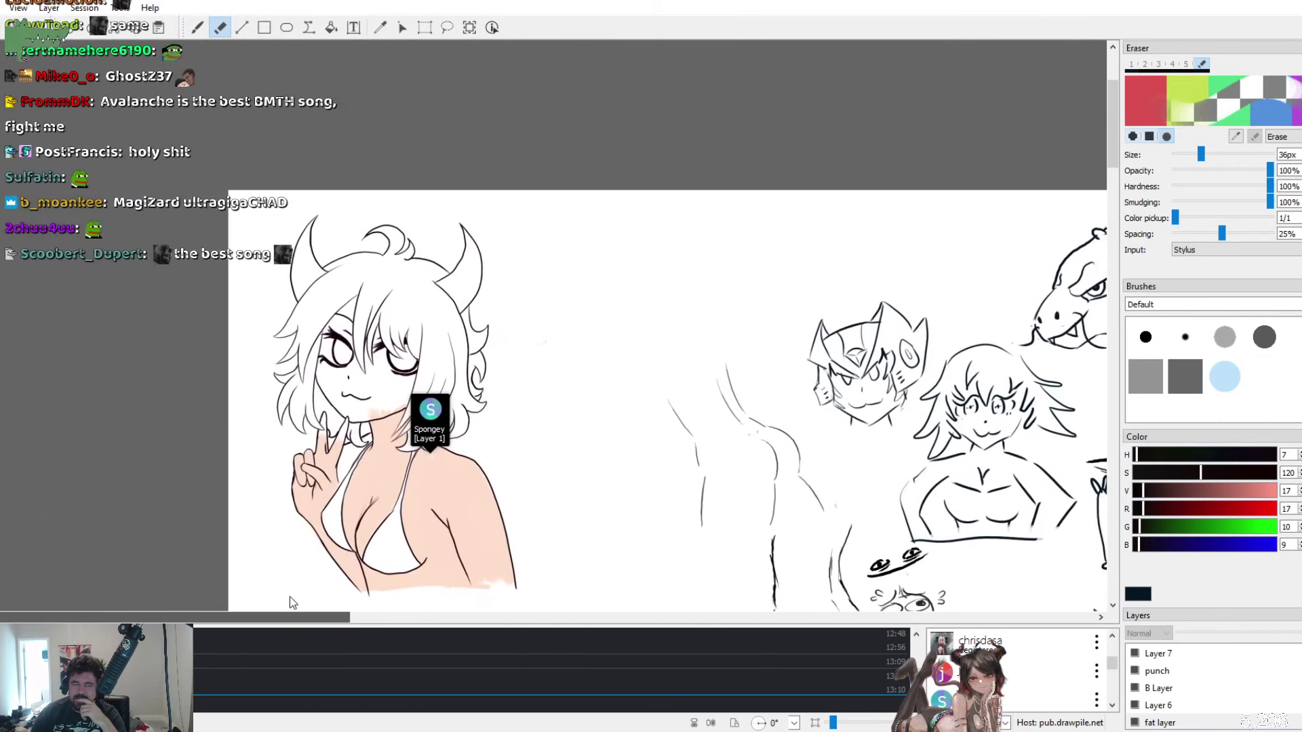
scroll(522, 468, "down", 5)
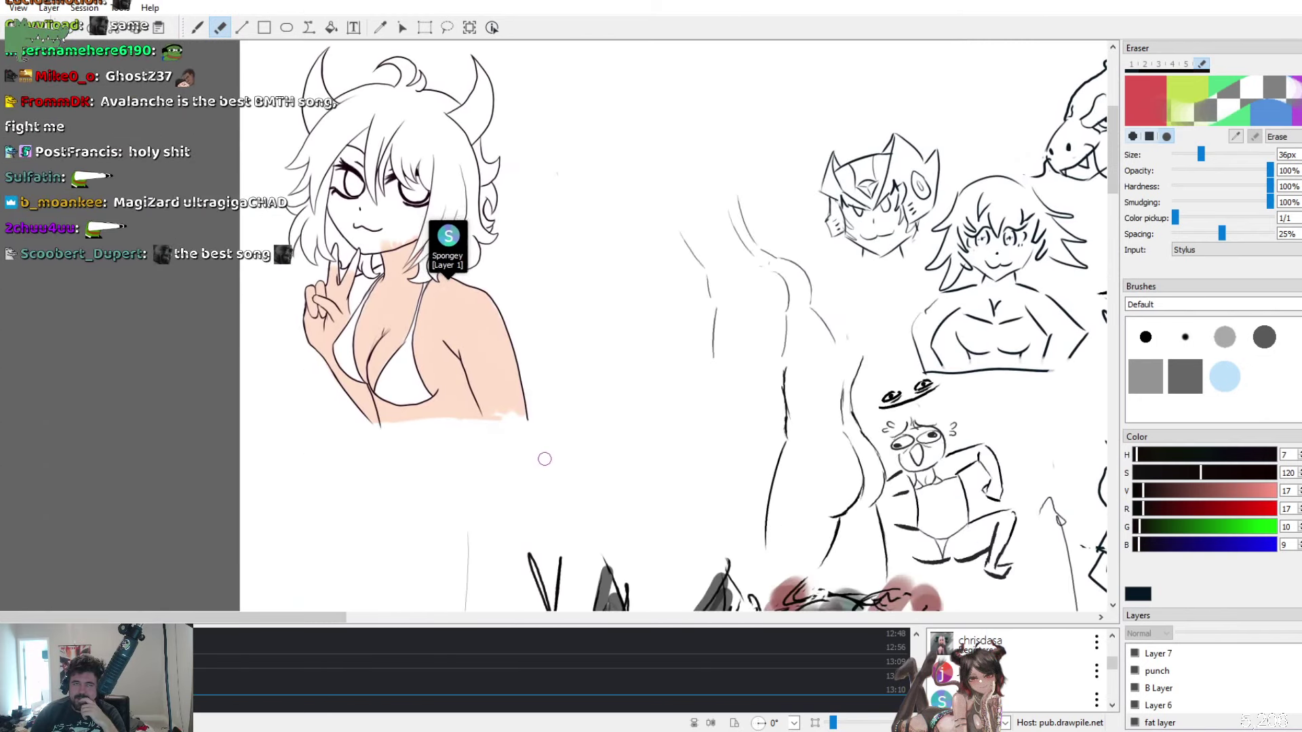
scroll(545, 459, "down", 15)
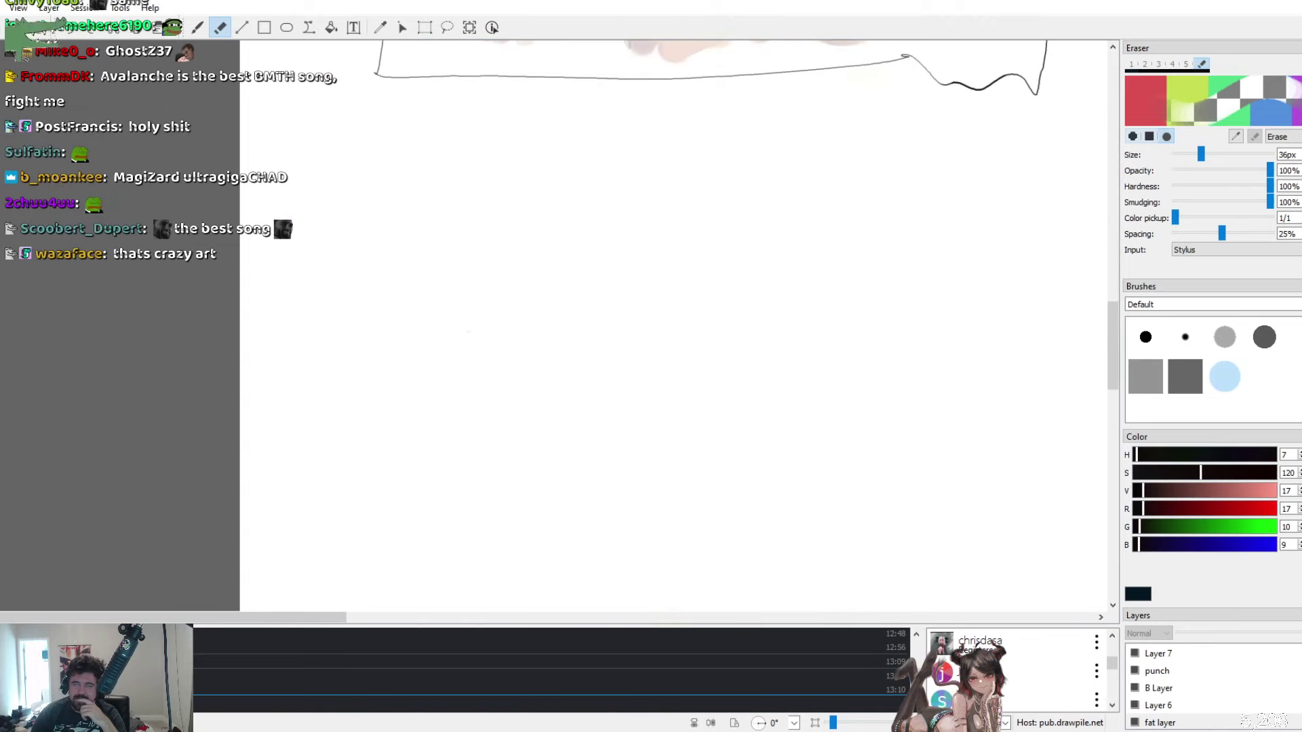
scroll(679, 326, "down", 3)
left_click_drag(337, 617, 574, 617)
scroll(553, 326, "up", 15)
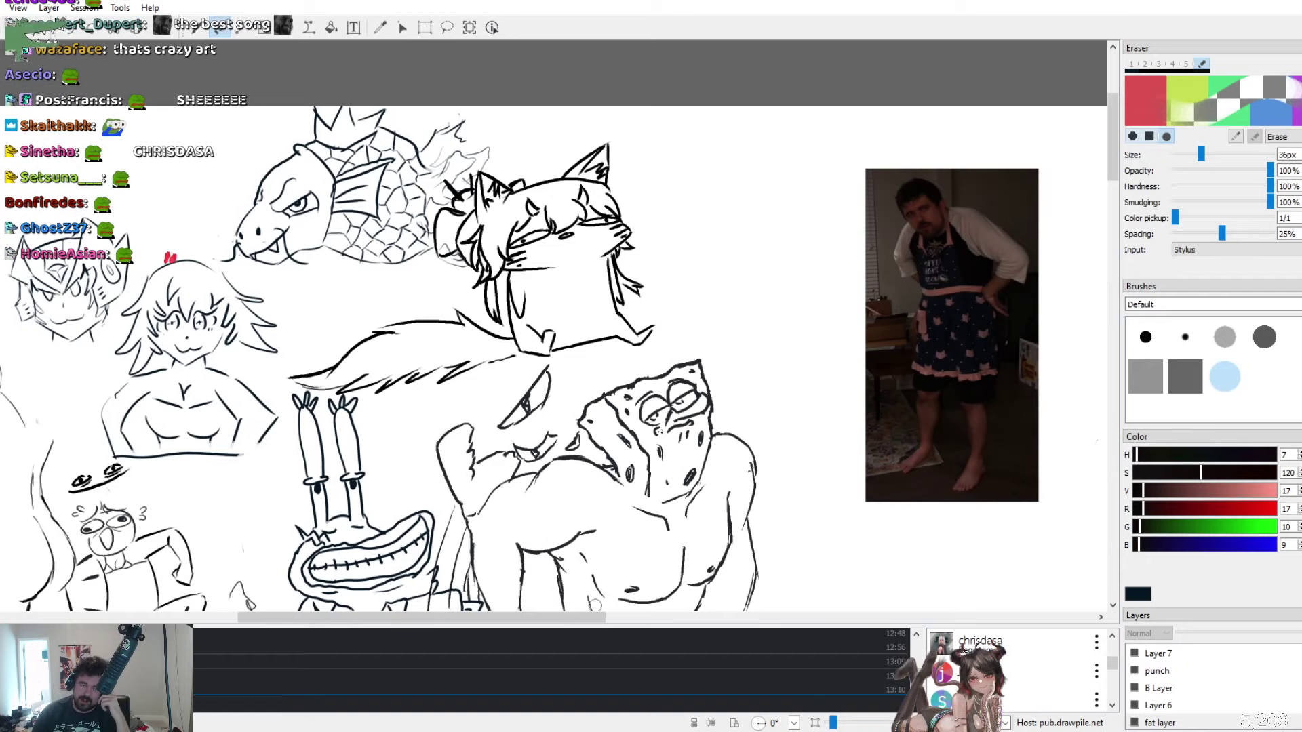
mouse_move(531, 613)
left_mouse_down()
mouse_move(969, 628)
mouse_move(726, 628)
mouse_move(305, 590)
left_mouse_up()
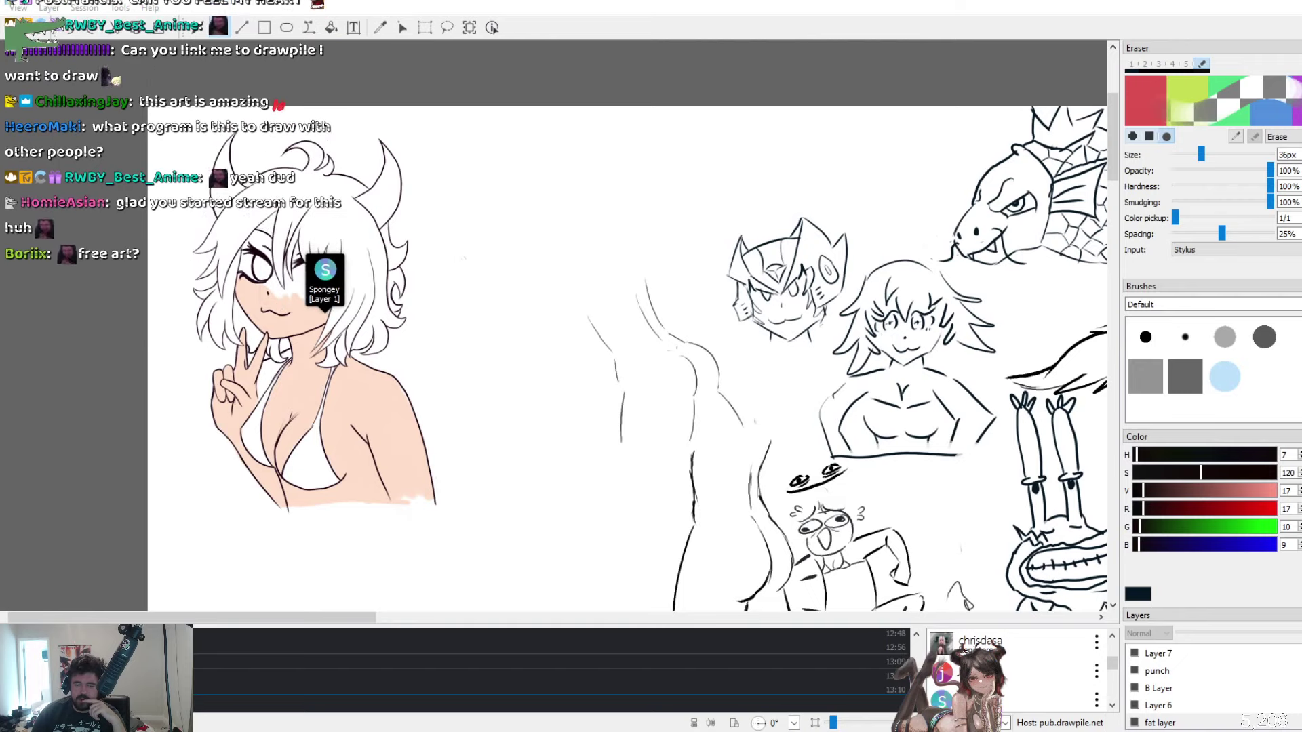
Switch to YouTube in the browser, play the "Animals | Off the Air" video and show it full screen
key("alt+Tab")
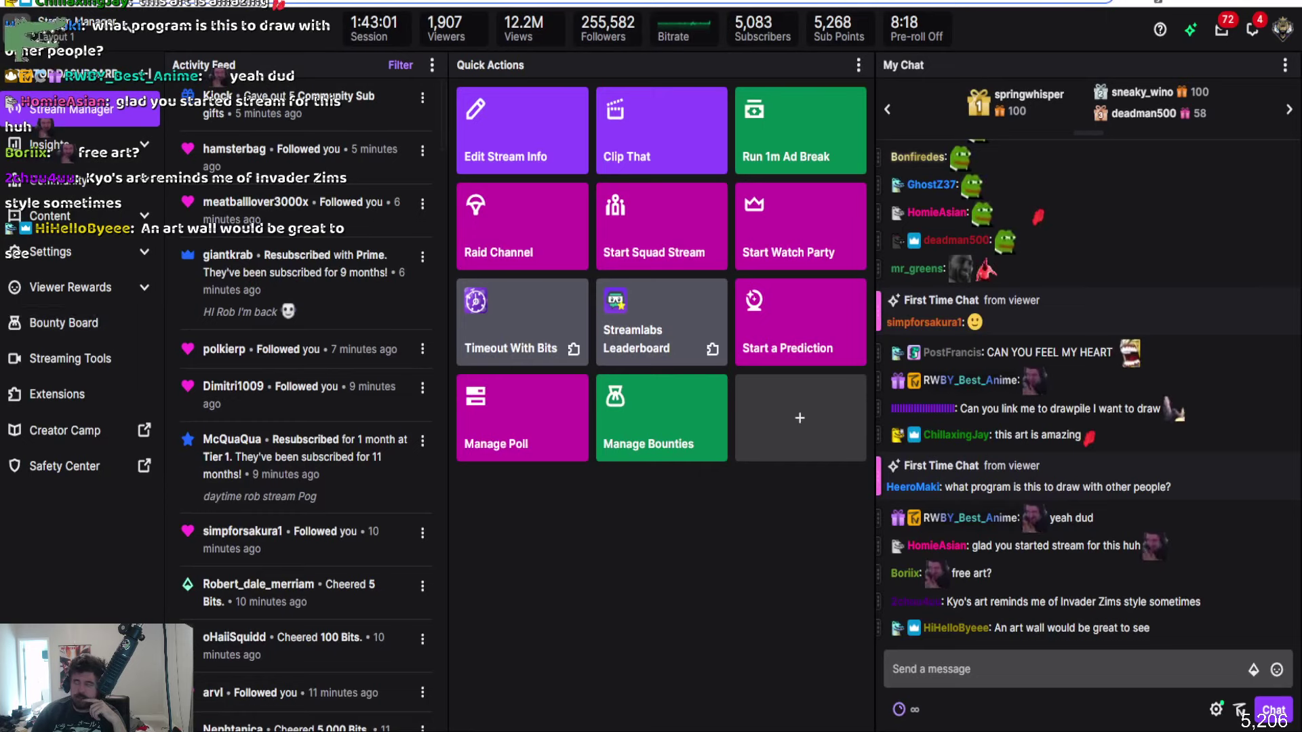
key("ctrl+Tab")
left_click(118, 601)
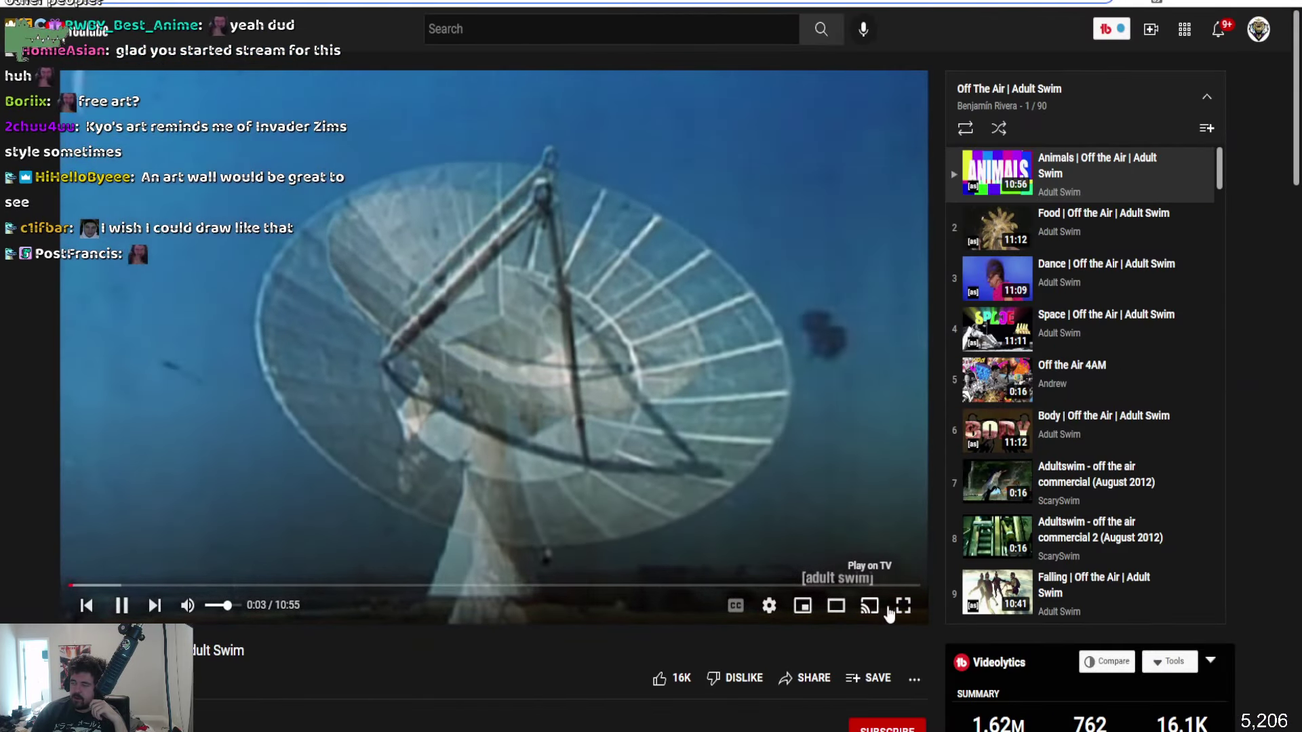
left_click(902, 605)
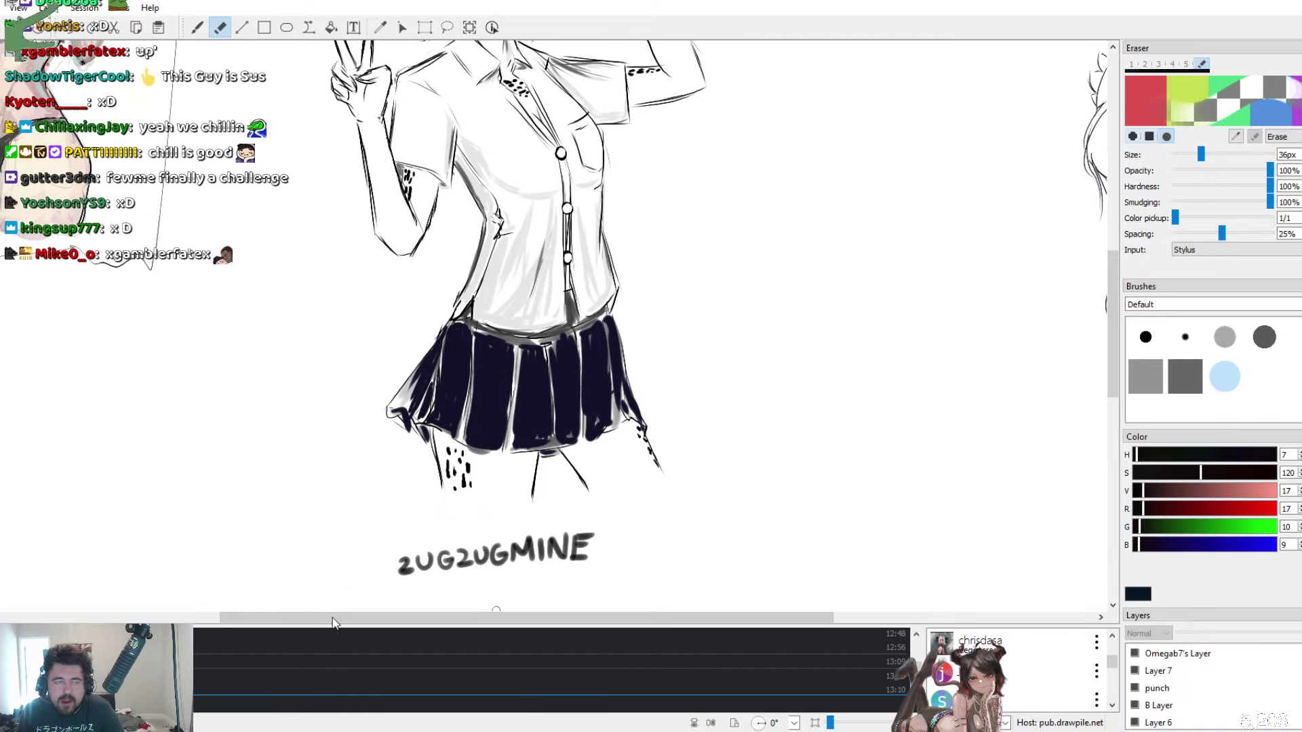
Examine the canvas's left side, from the white-bikini girl and embracing pair down to the framed two-face sketch
left_click_drag(305, 618, 50, 620)
left_click_drag(266, 58, 267, 471)
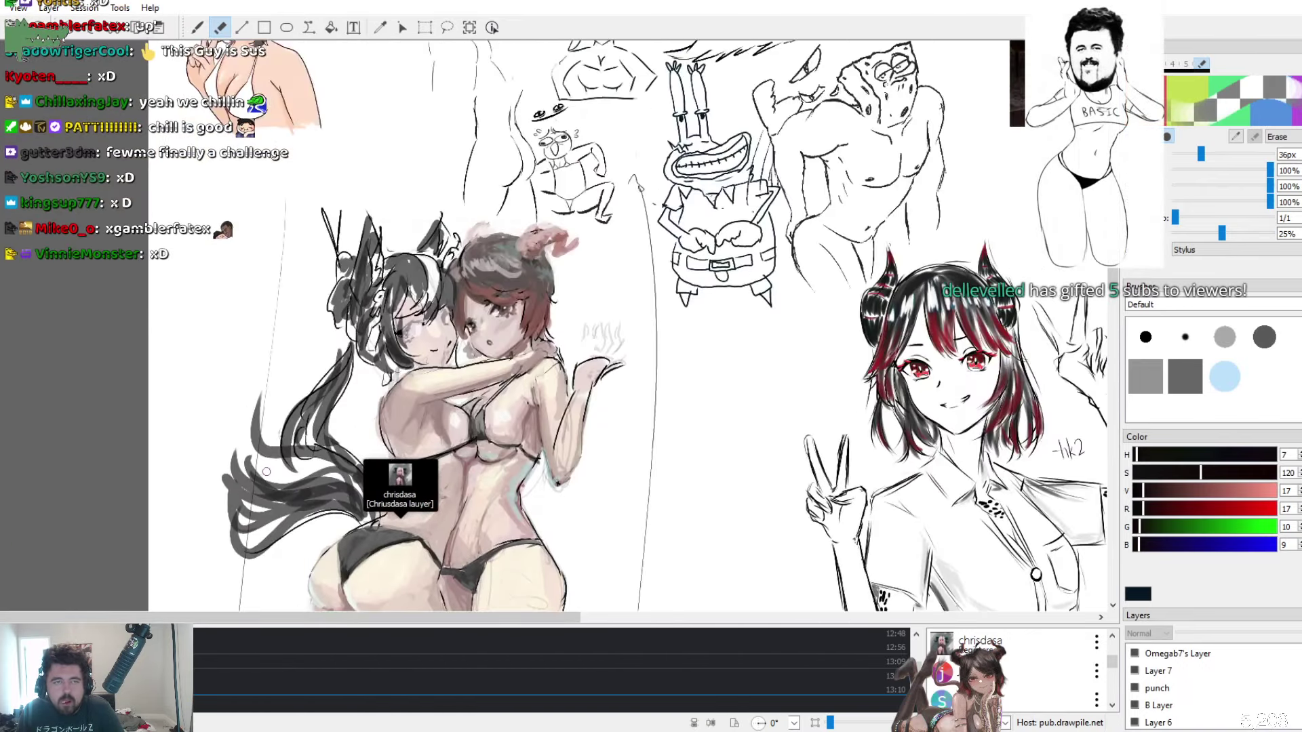
left_click_drag(362, 163, 362, 508)
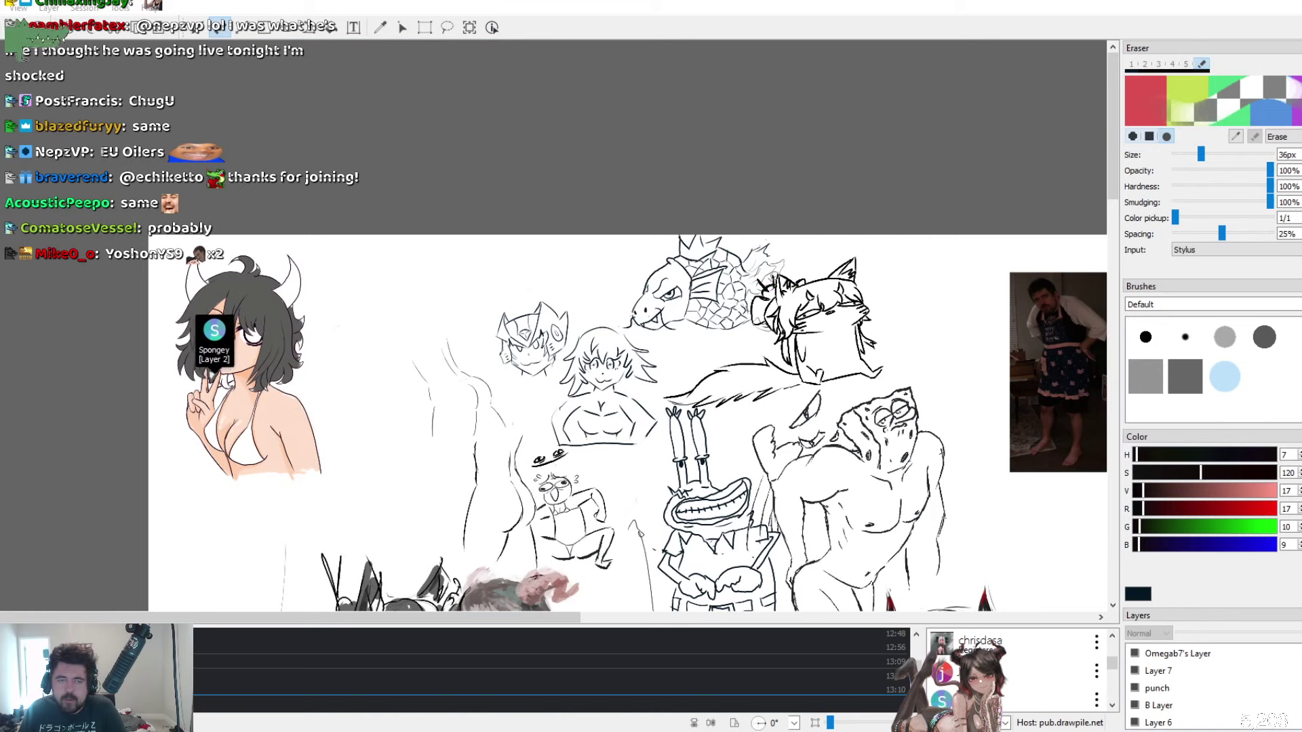
scroll(251, 318, "down", 3)
scroll(364, 318, "up", 3)
scroll(477, 280, "down", 2)
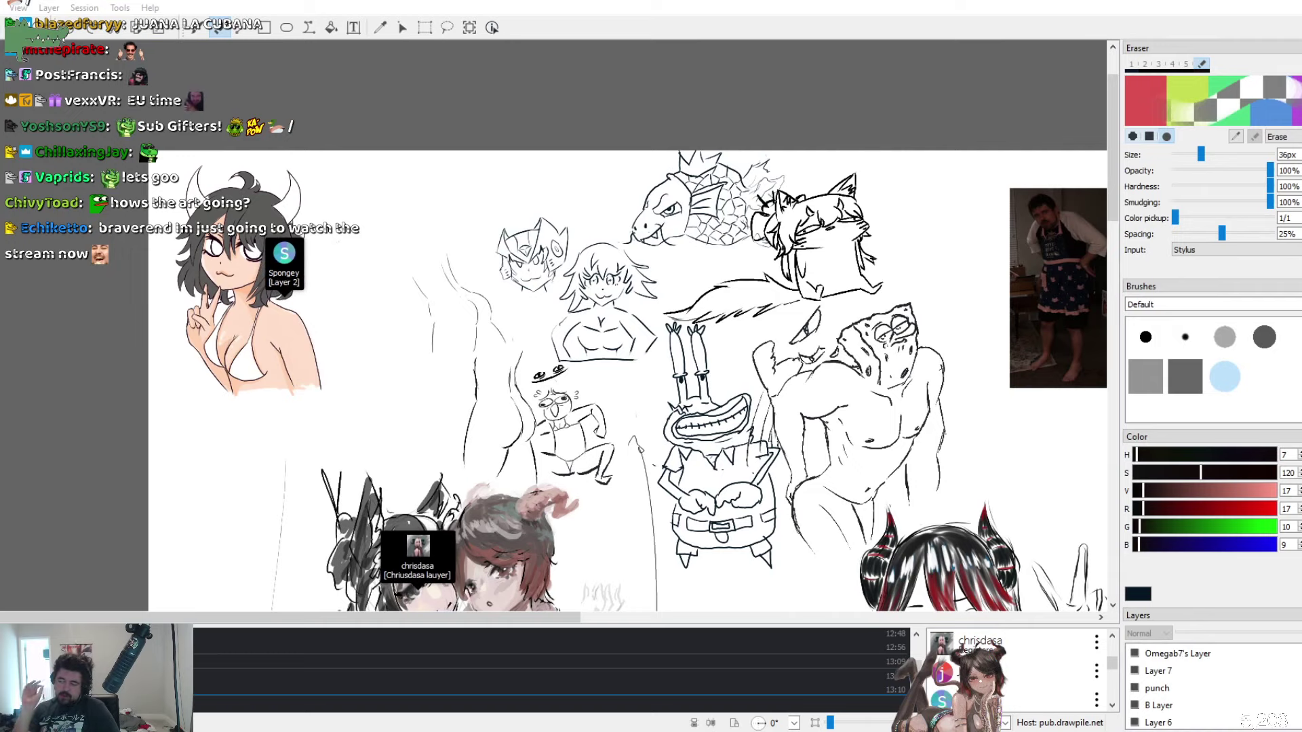
scroll(785, 274, "down", 9)
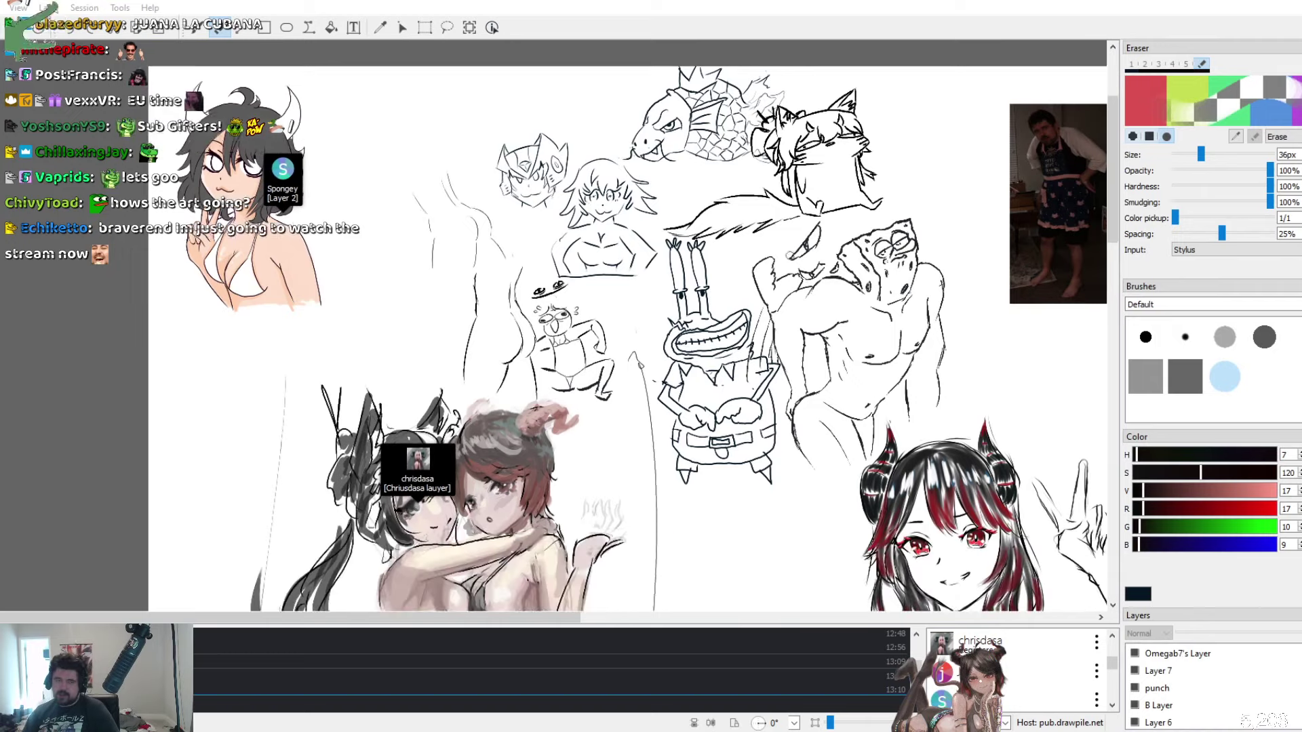
scroll(785, 274, "down", 10)
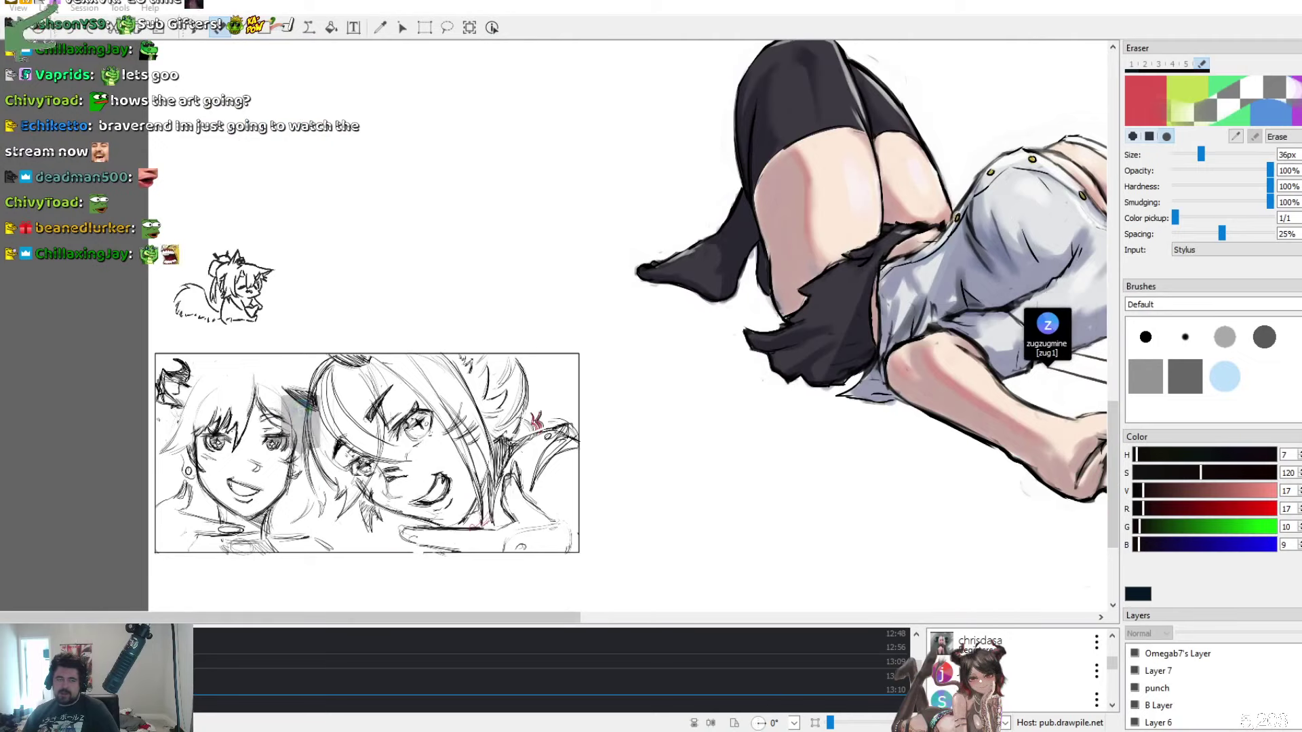
Compare the reclining figure, the red-eyed peace-sign girl, the bearded face doodle, the embracing pair and the framed sketch
left_click_drag(575, 628, 857, 618)
scroll(555, 325, "up", 10)
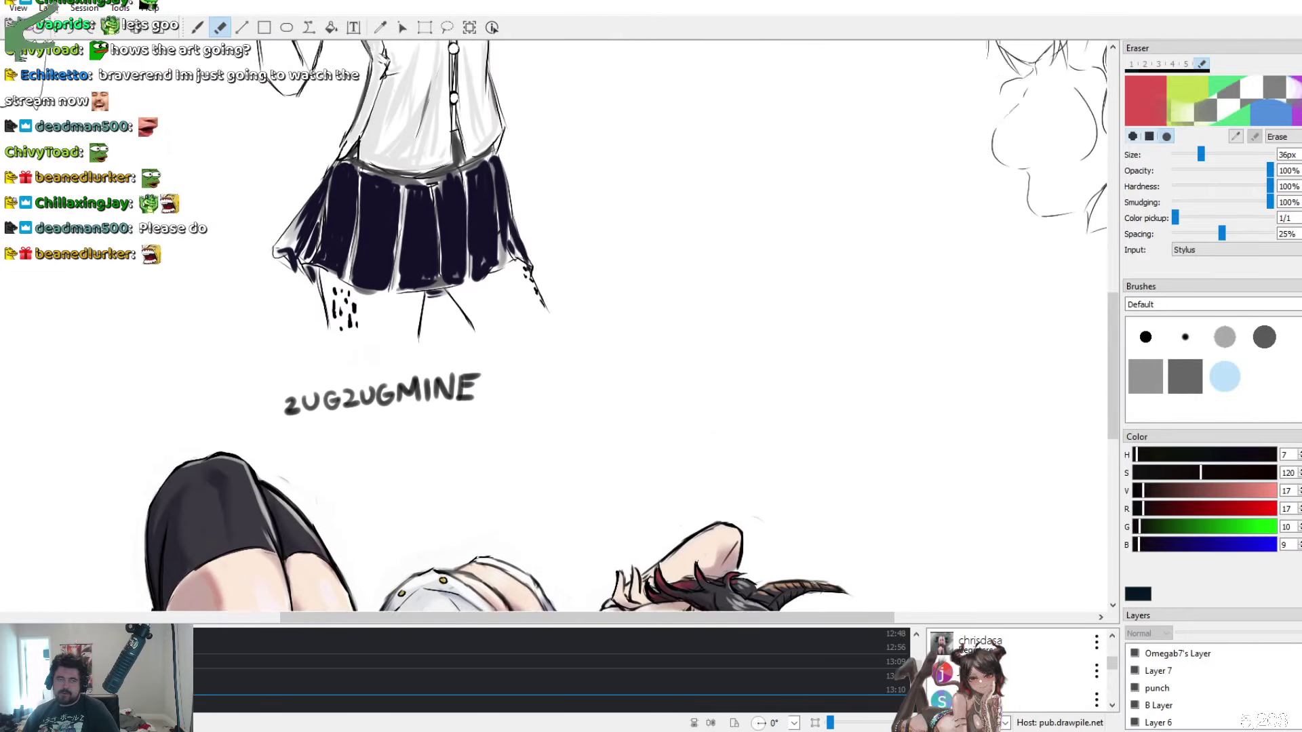
scroll(556, 326, "up", 4)
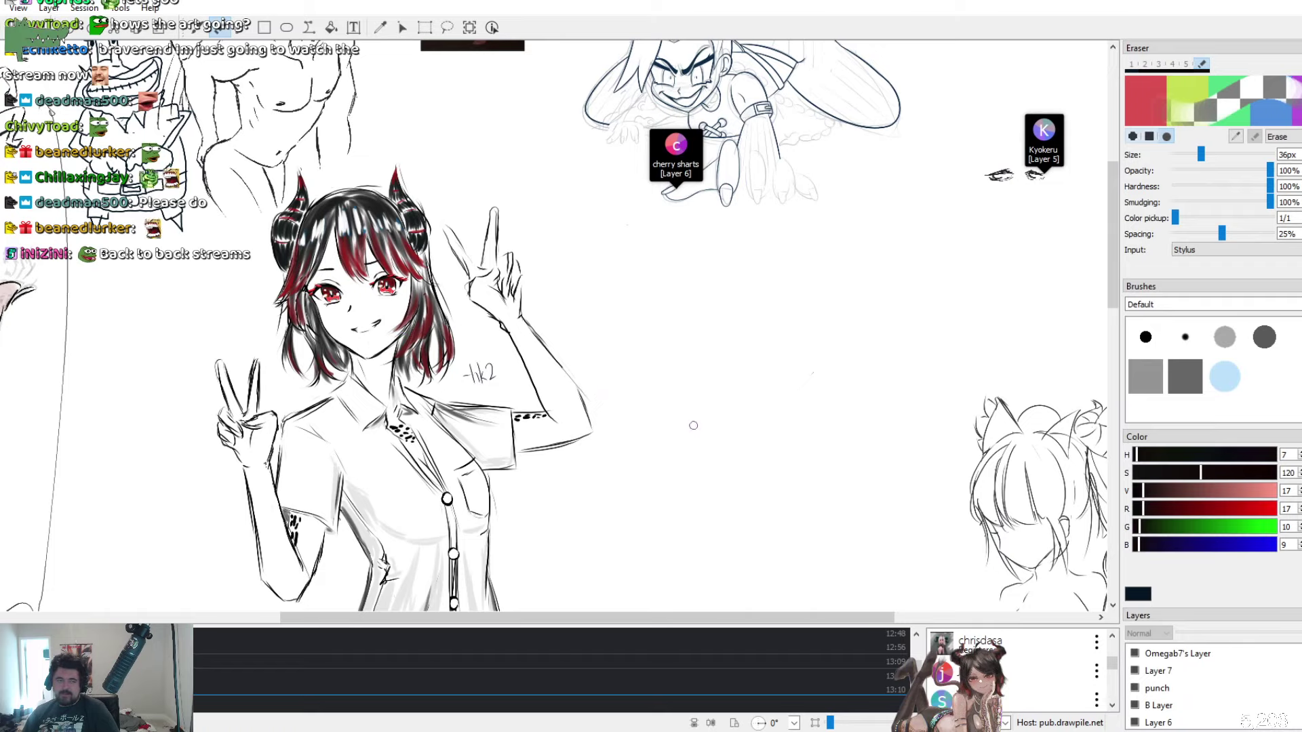
left_click_drag(595, 617, 532, 618)
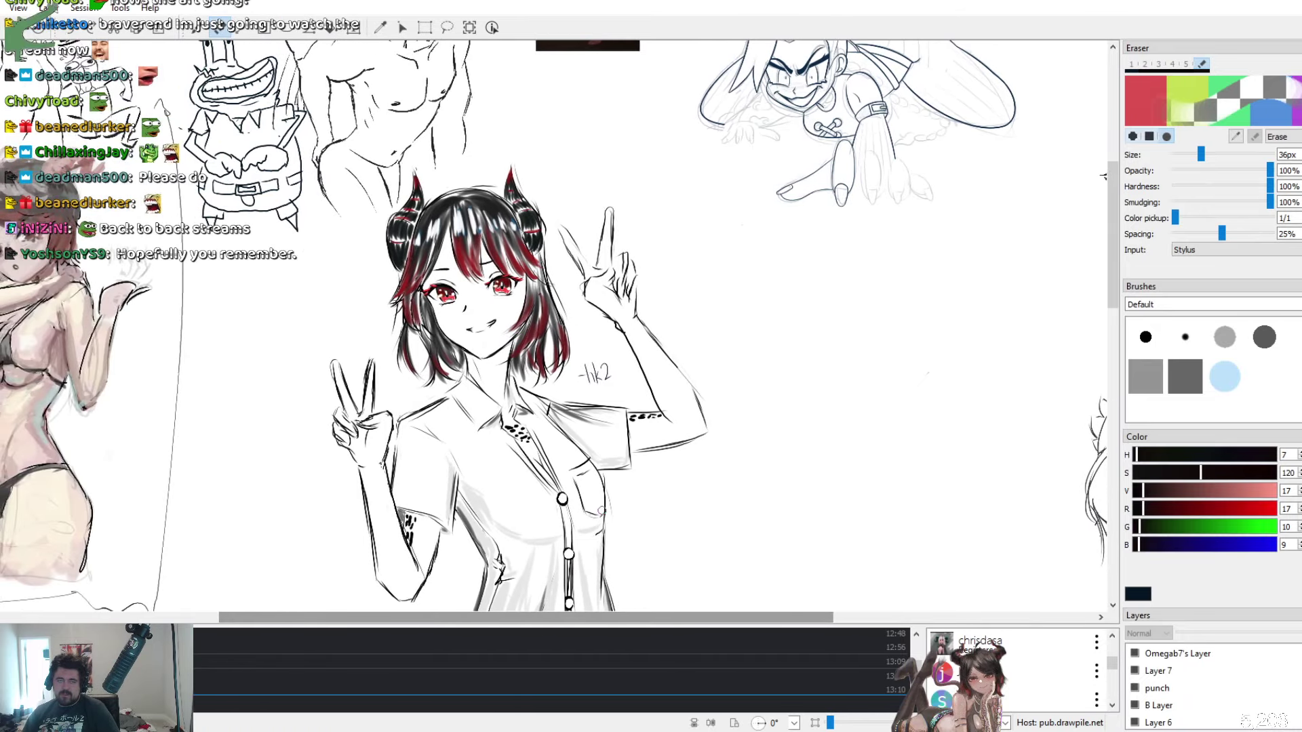
scroll(556, 326, "up", 2)
scroll(556, 325, "up", 5)
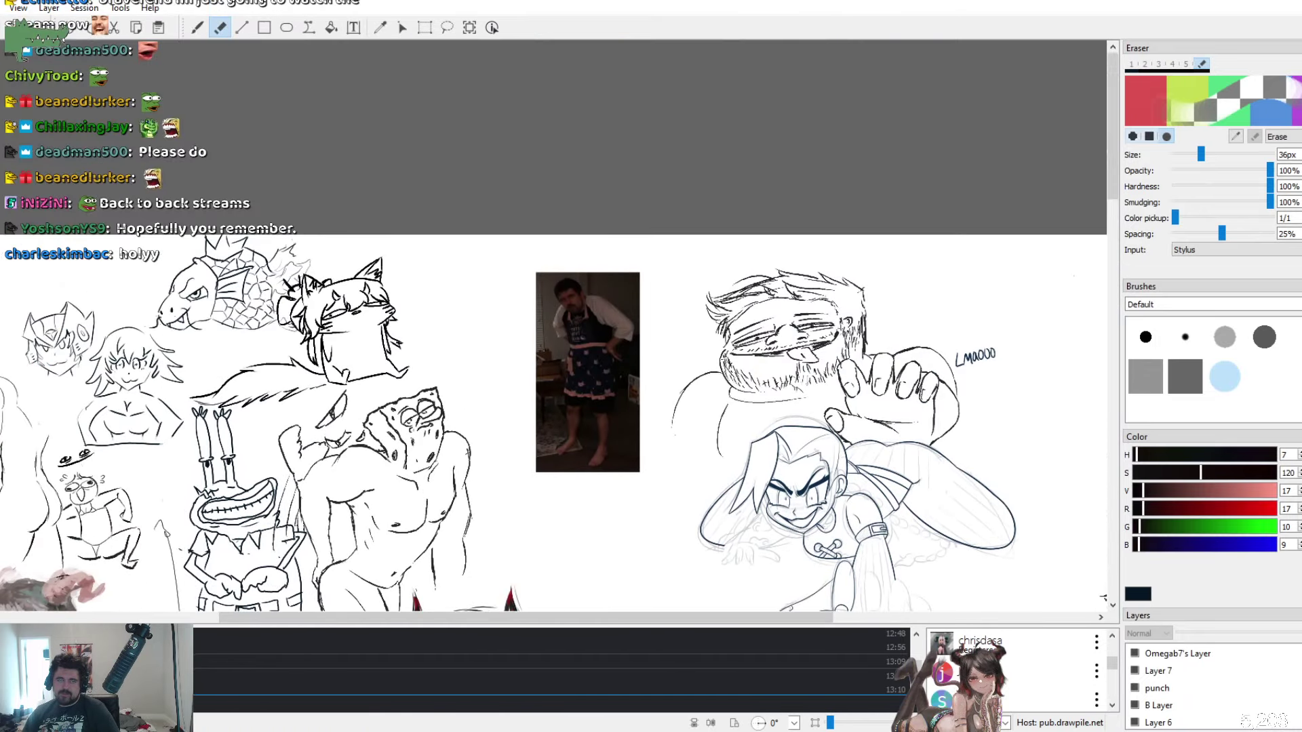
scroll(556, 326, "down", 5)
left_click_drag(425, 619, 213, 619)
scroll(425, 305, "down", 9)
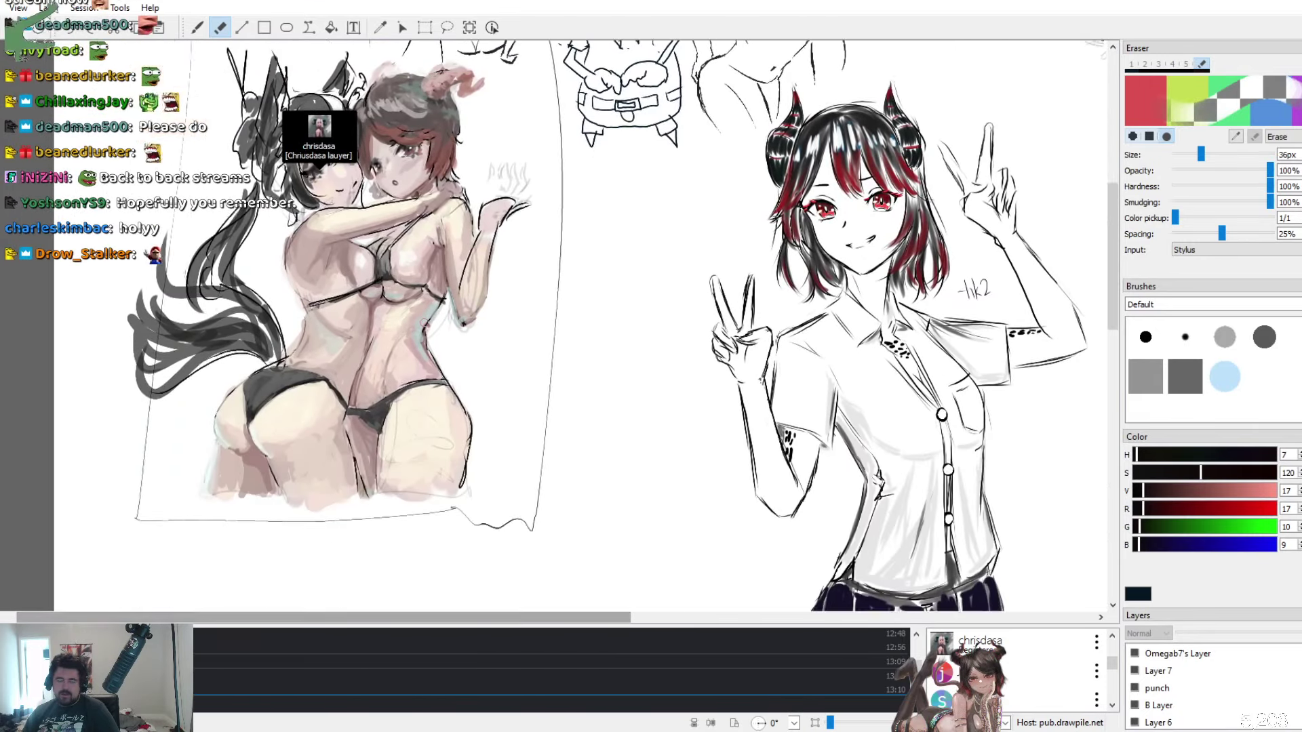
scroll(425, 70, "down", 6)
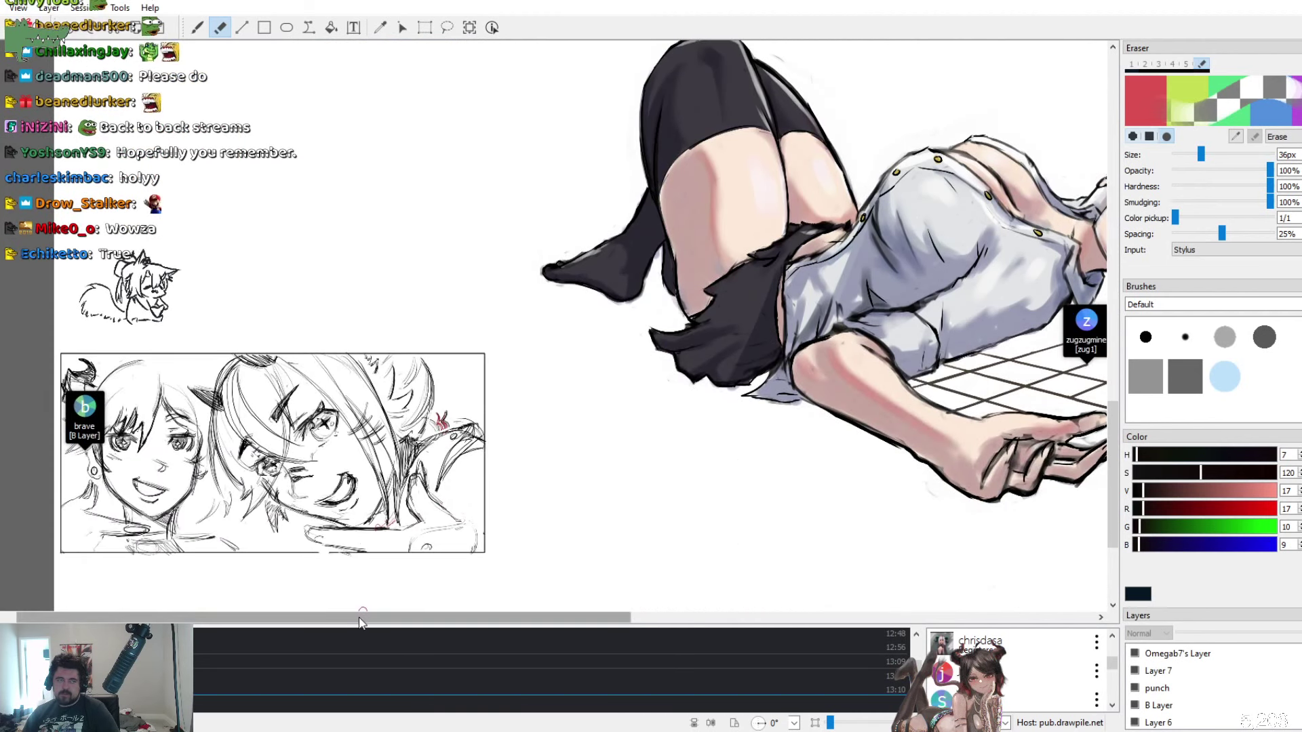
scroll(115, 301, "up", 2)
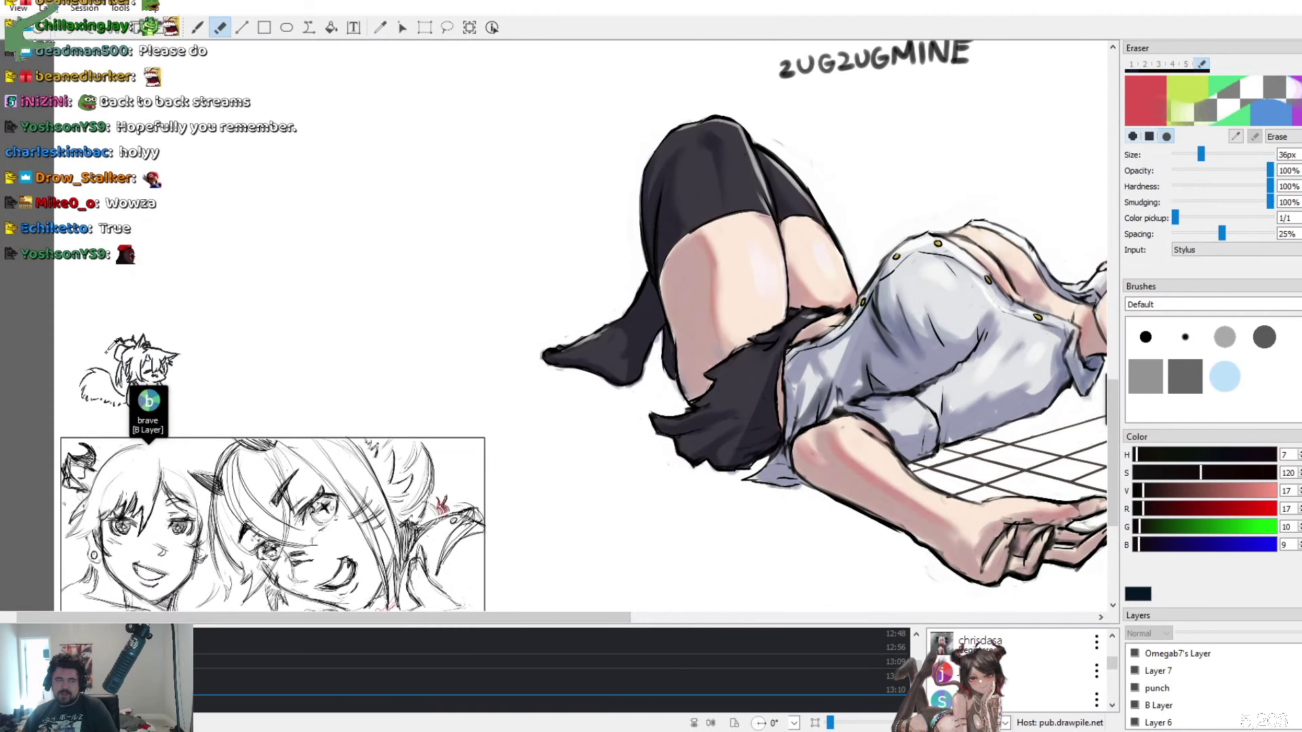
Examine the fox-tailed doodle, the framed two-face sketch, the reclining horned figure and the small armored sketch along the canvas's lower edge
scroll(105, 353, "up", 4)
left_click_drag(416, 621, 173, 620)
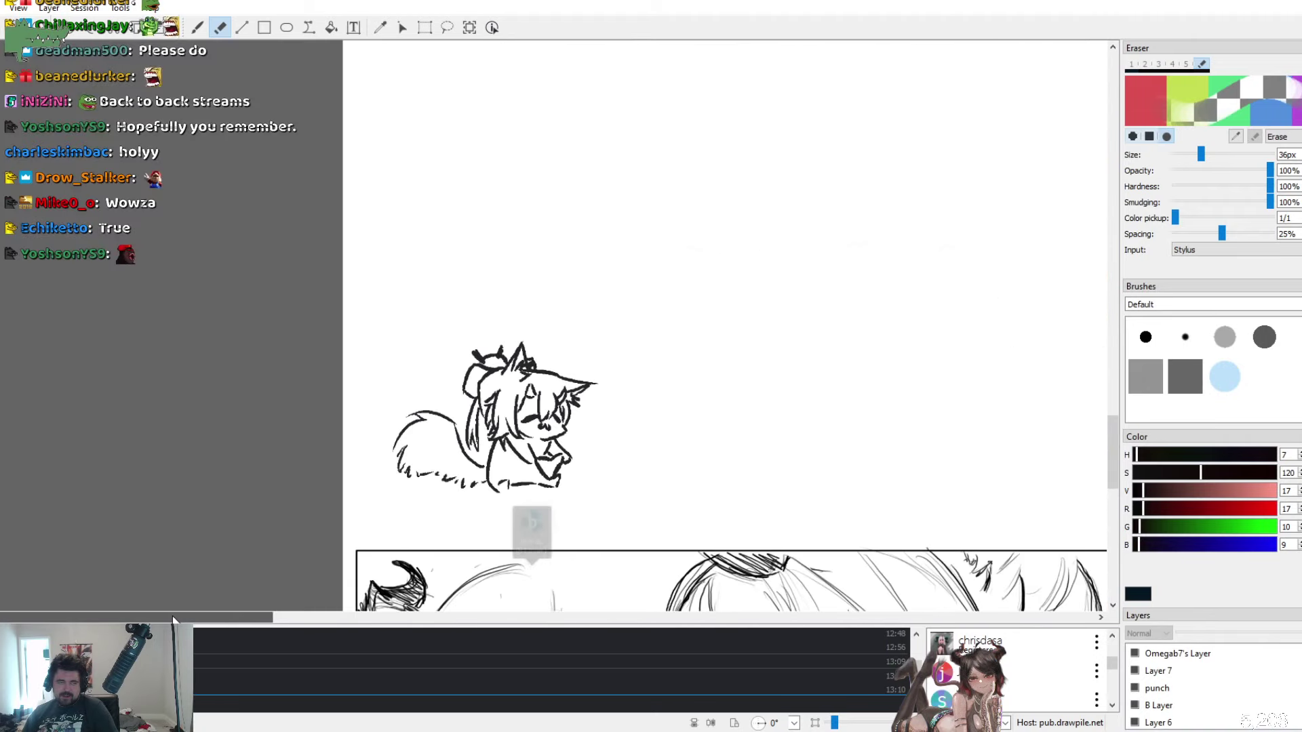
scroll(377, 473, "down", 4)
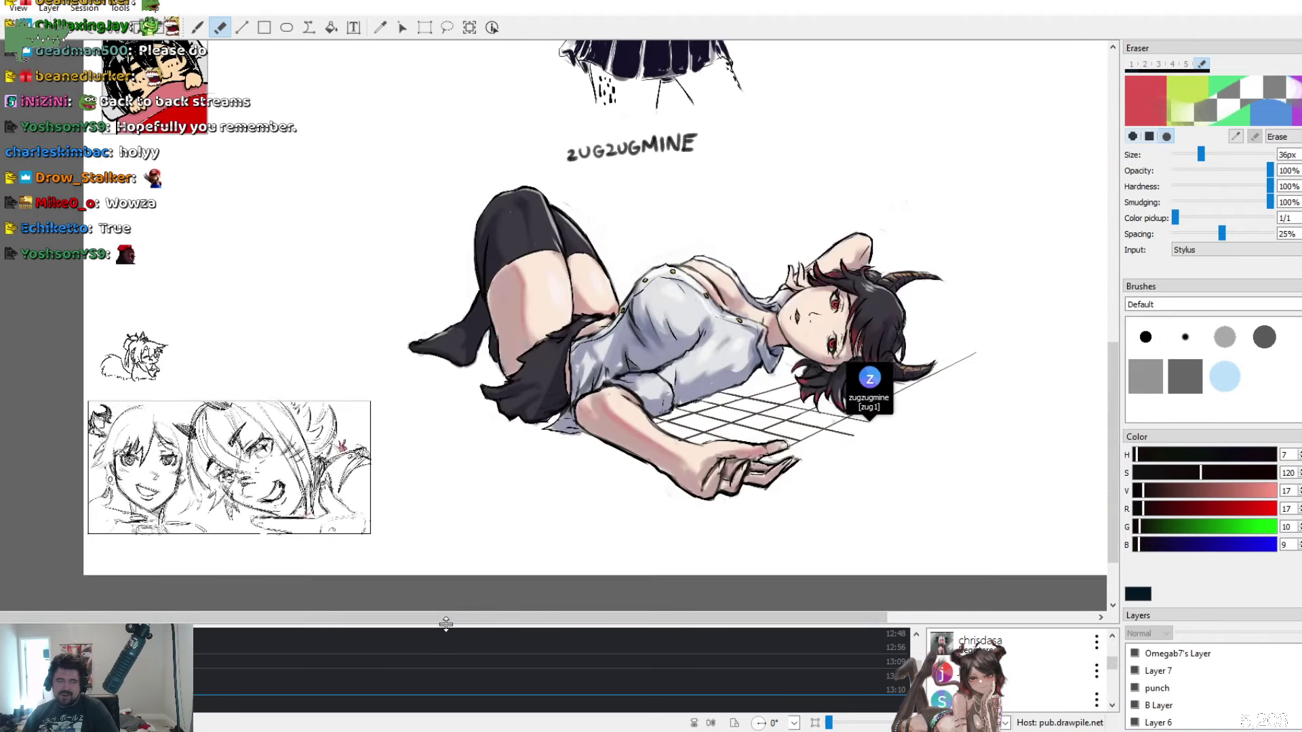
left_click_drag(444, 619, 705, 634)
key("ctrl+plus")
key("ctrl+plus")
key("ctrl+plus")
key("ctrl+plus")
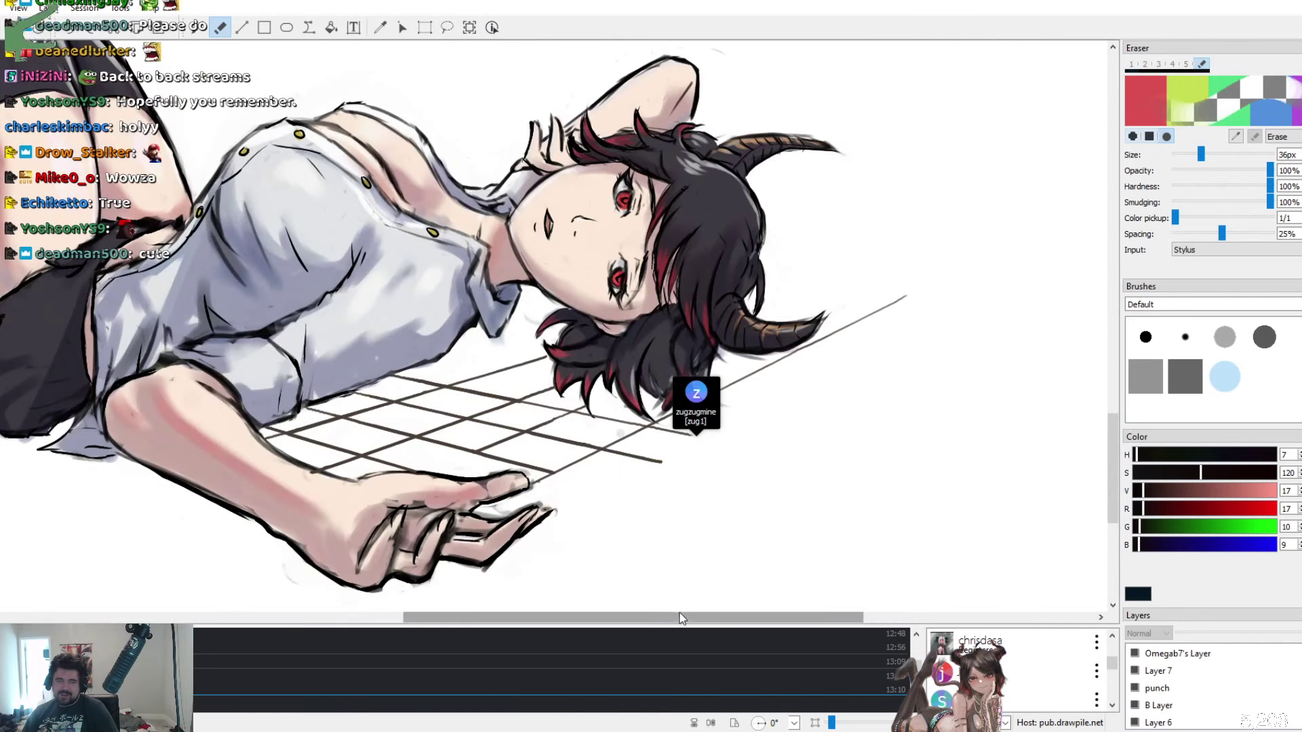
left_click_drag(654, 619, 780, 620)
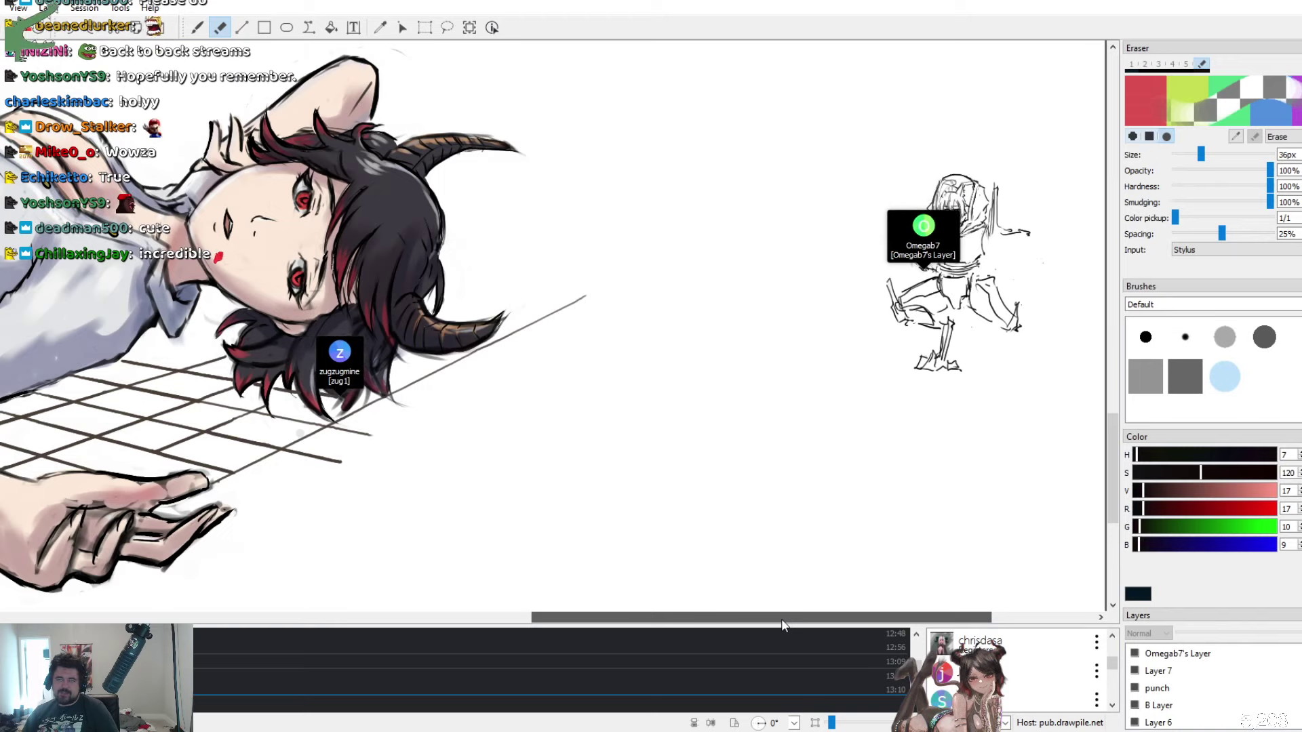
Look over the skirted horned girl sketch, the bearded face with the crouching figure, the shark doodles and the night tree painting
scroll(735, 450, "up", 11)
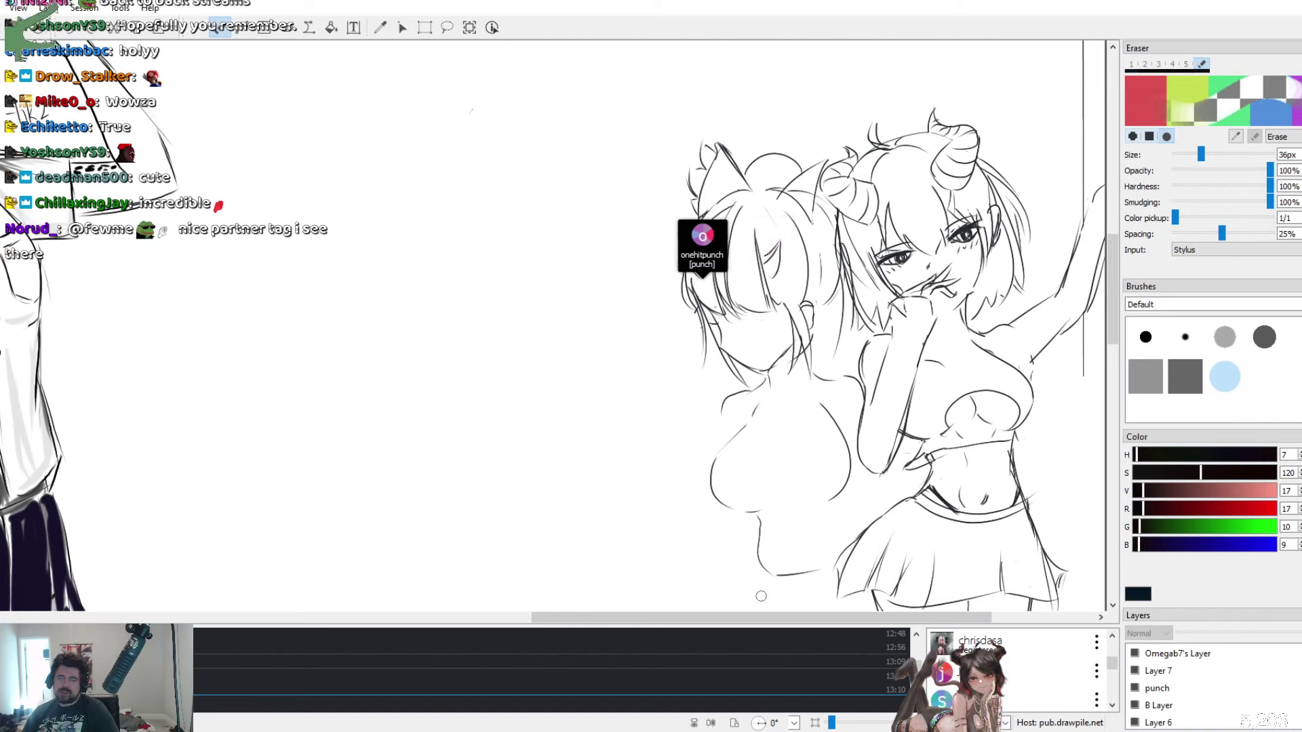
left_click_drag(736, 618, 489, 618)
scroll(553, 325, "up", 8)
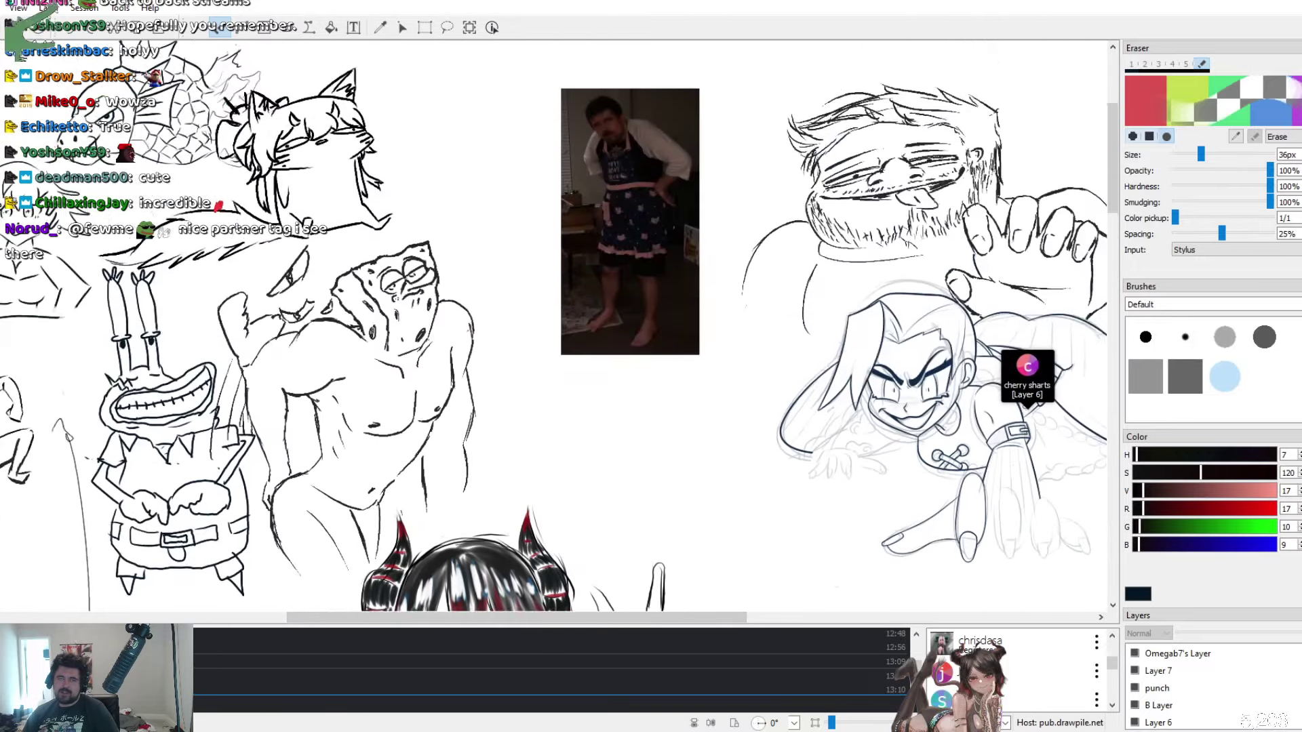
scroll(753, 576, "up", 5)
left_click_drag(638, 618, 756, 623)
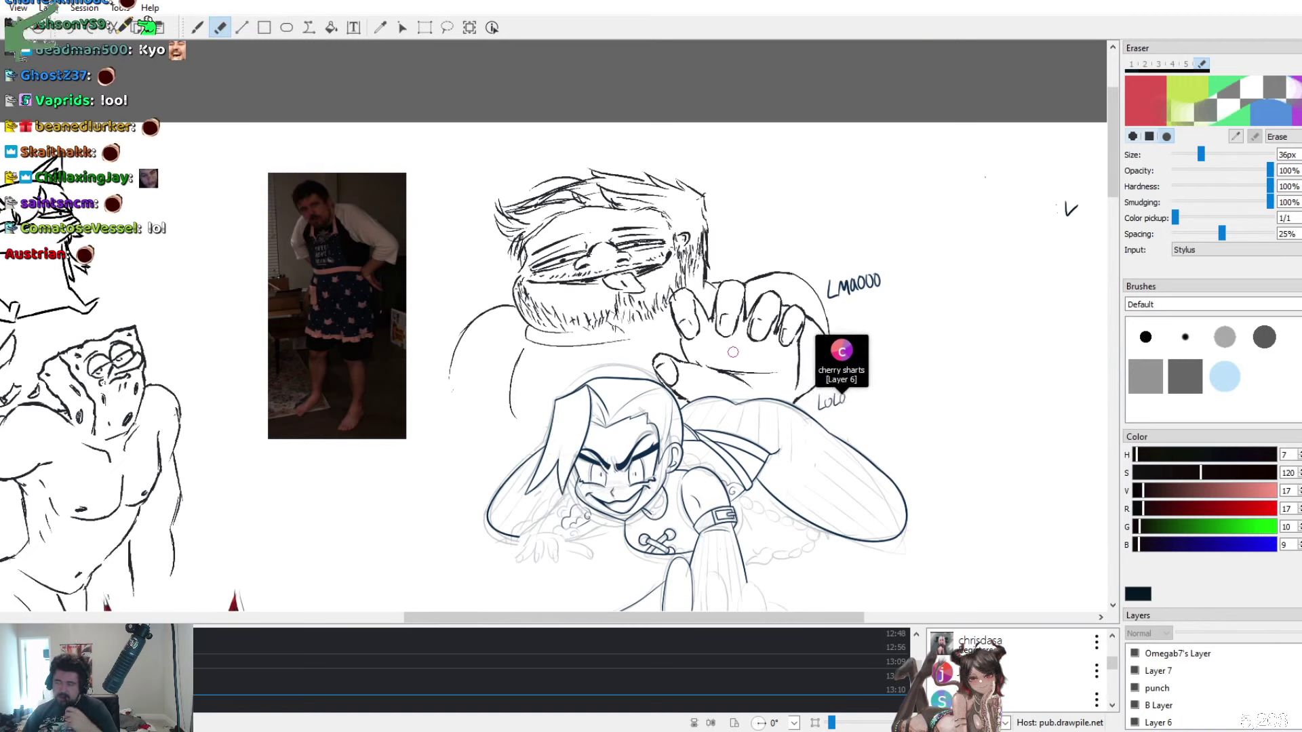
left_click_drag(663, 618, 894, 619)
scroll(835, 442, "up", 2)
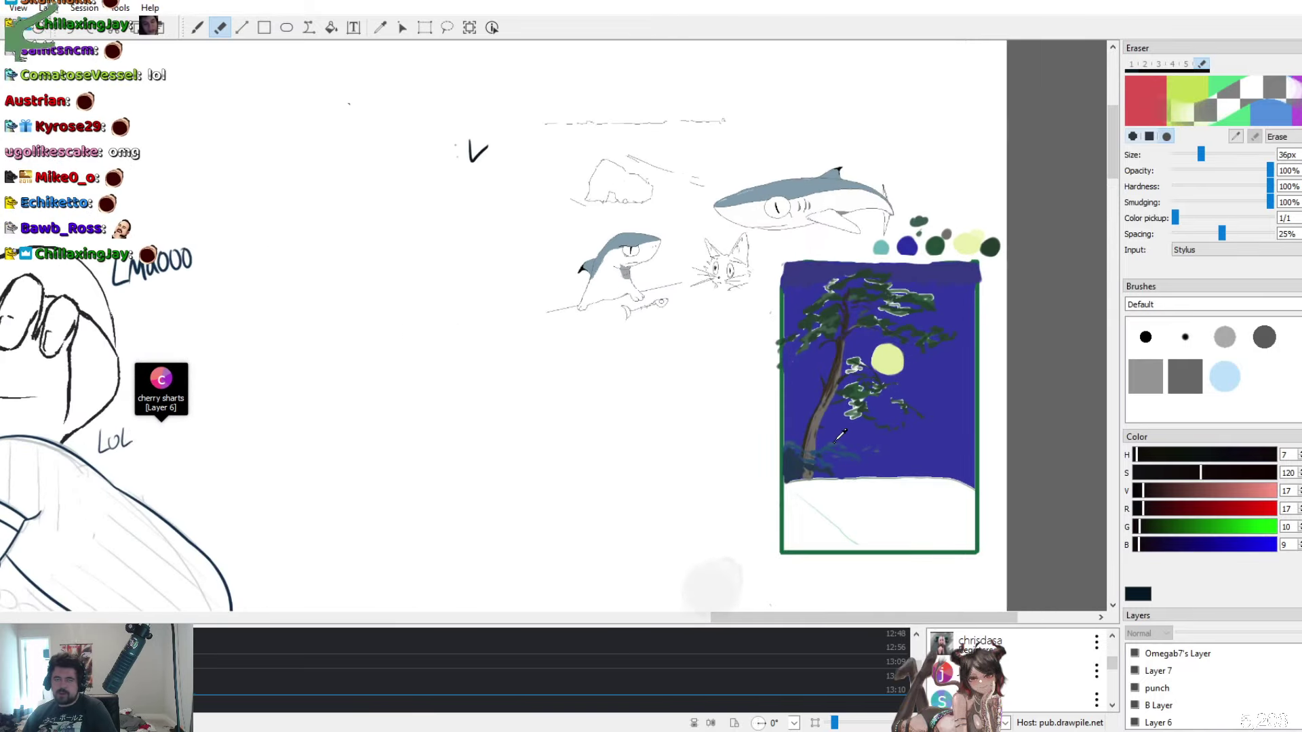
scroll(841, 434, "up", 1)
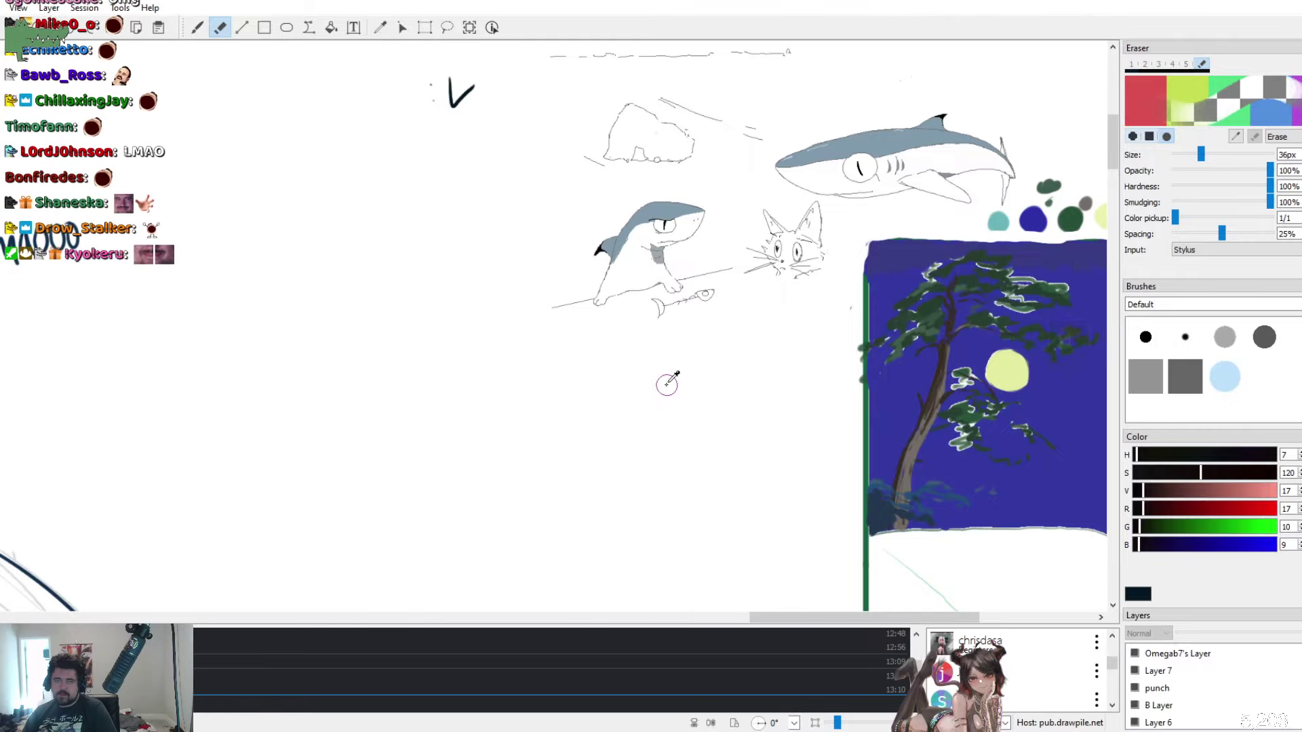
scroll(667, 383, "down", 2)
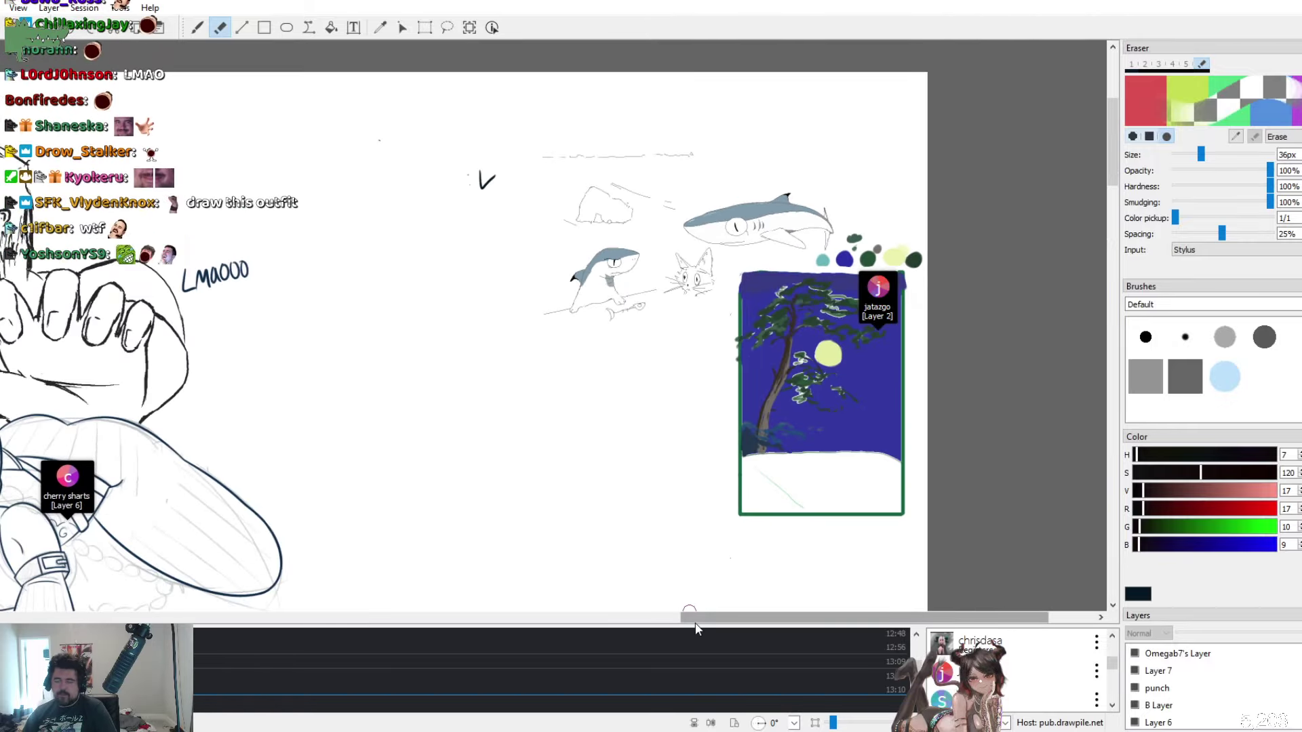
Compare the embracing pair and the red-eyed peace-sign girl with the armored sketch, the skirted figure and the night tree painting
left_click_drag(697, 617, 217, 615)
scroll(348, 169, "down", 3)
scroll(347, 169, "down", 8)
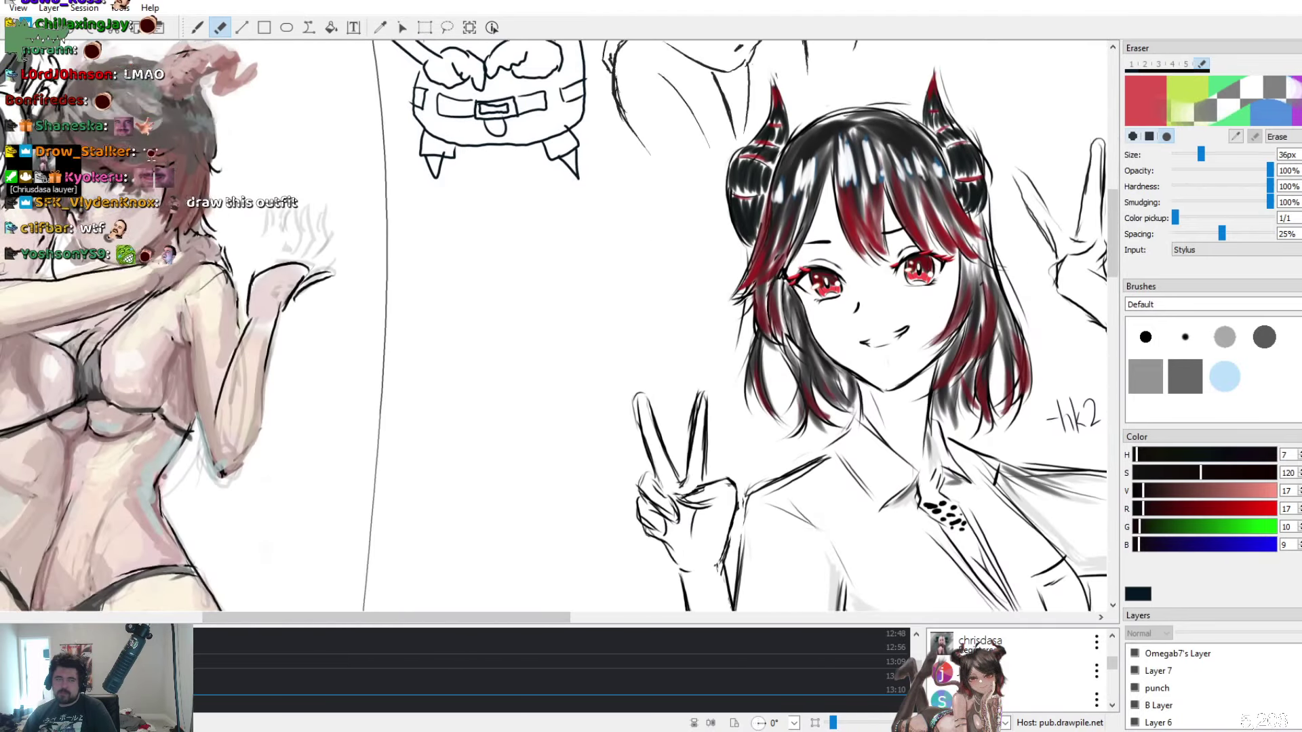
left_click_drag(348, 422, 348, 591)
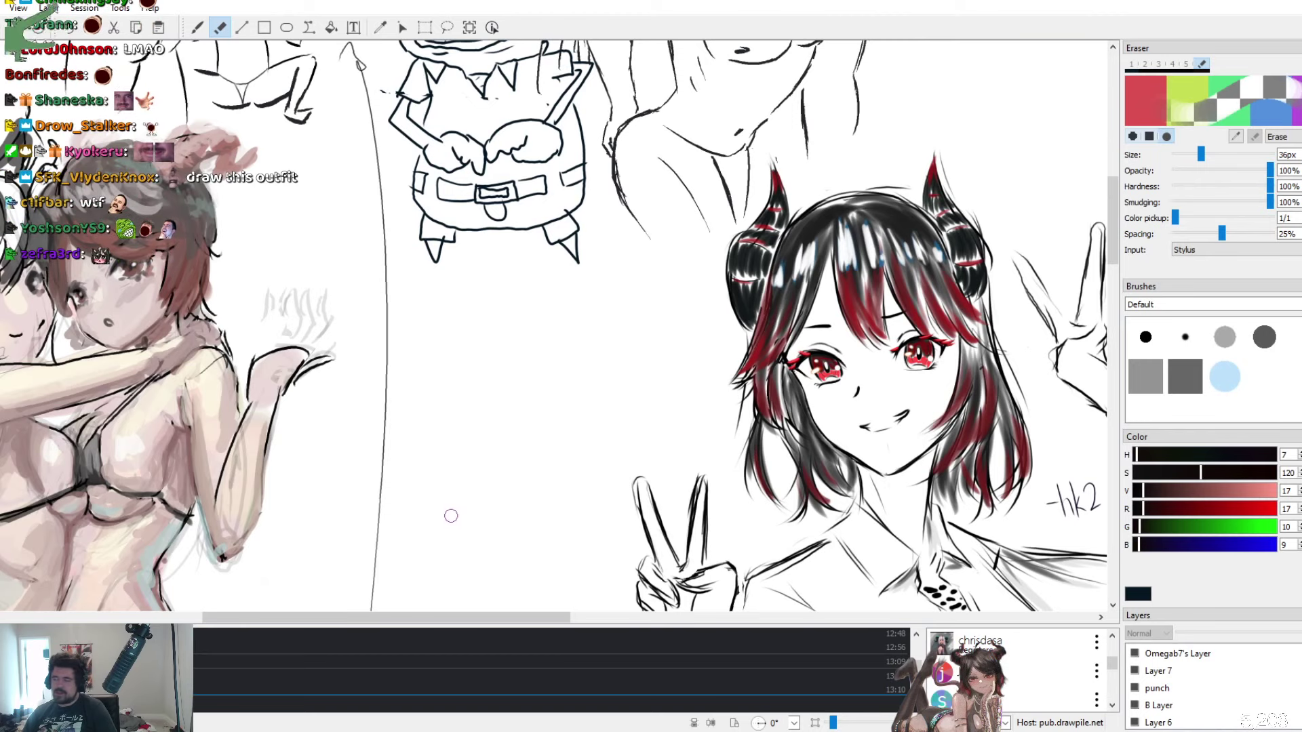
scroll(456, 509, "down", 2)
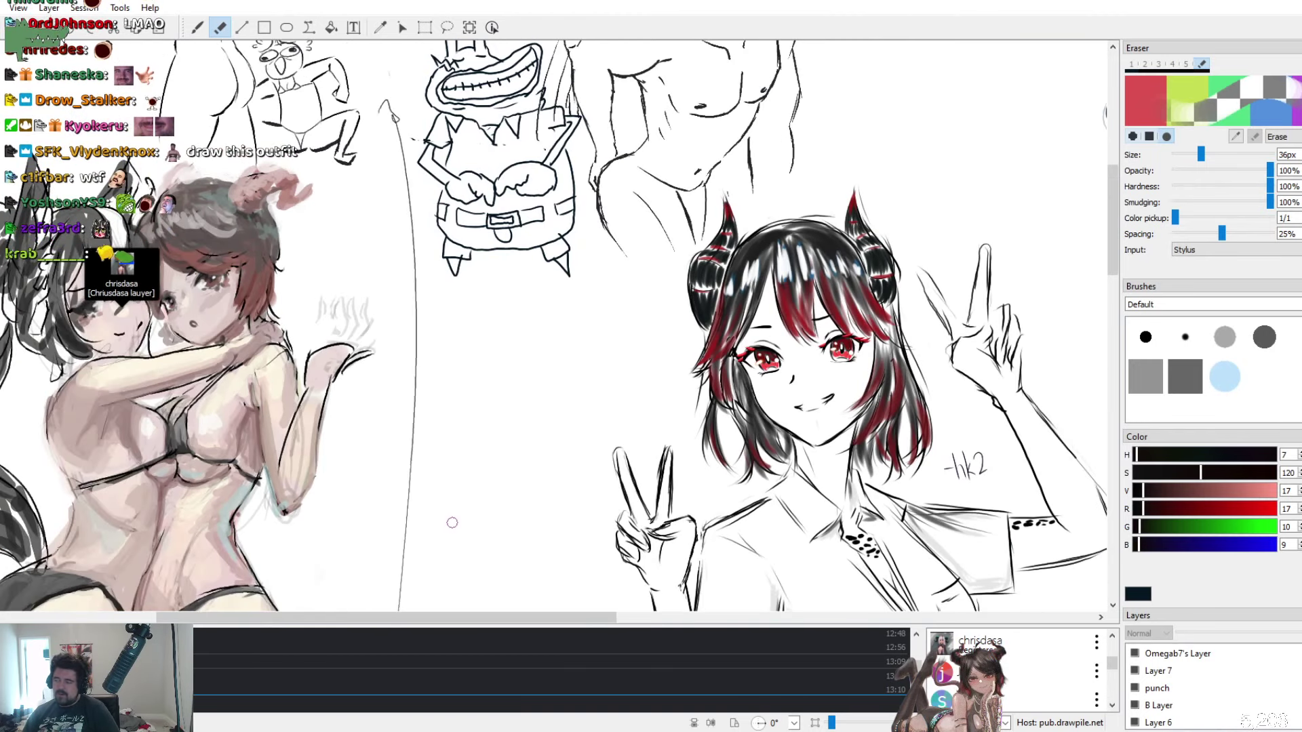
scroll(453, 523, "down", 1)
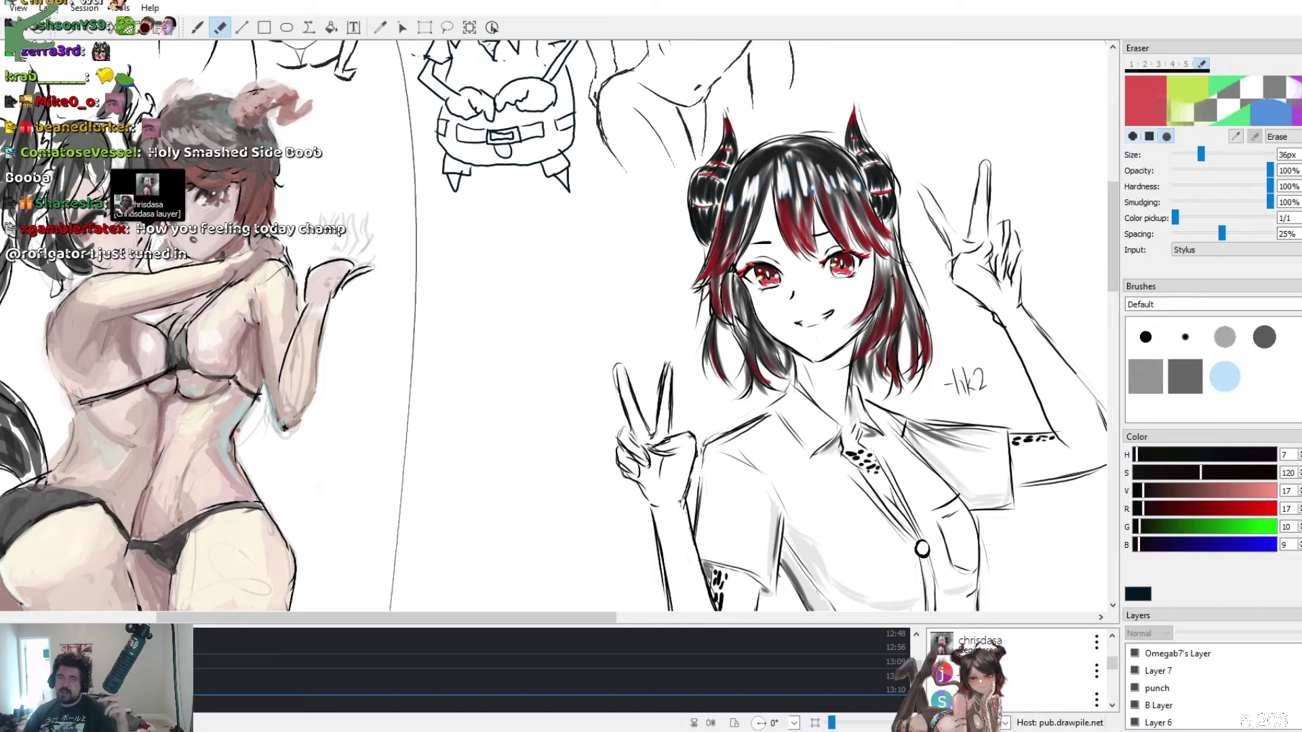
left_click_drag(319, 617, 735, 627)
scroll(684, 461, "down", 14)
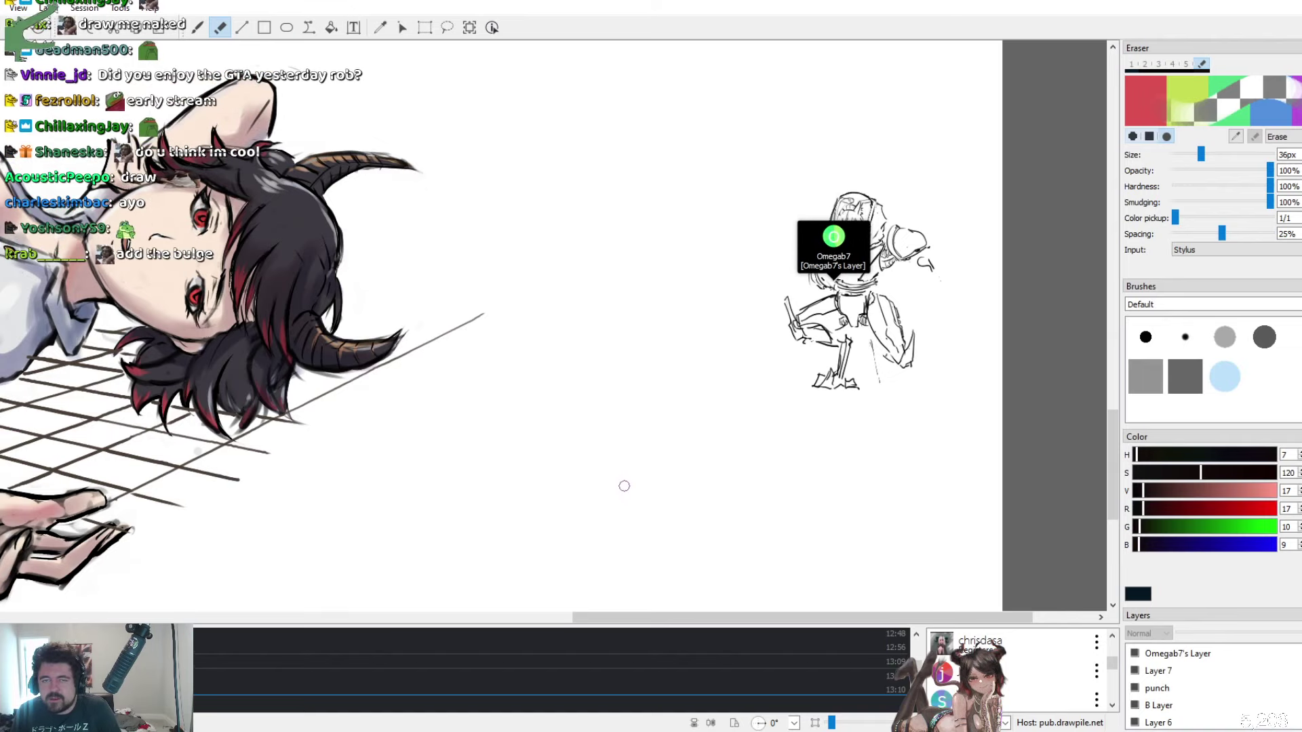
scroll(624, 486, "up", 10)
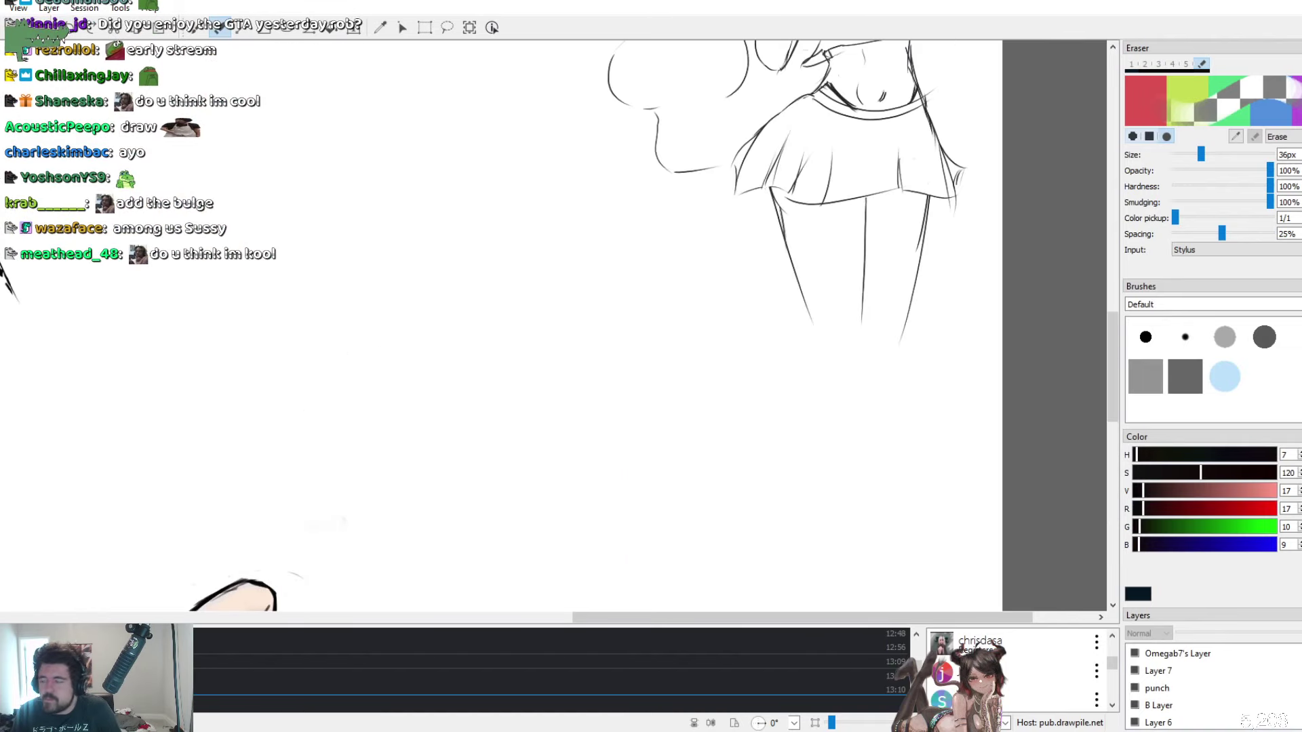
scroll(645, 487, "up", 15)
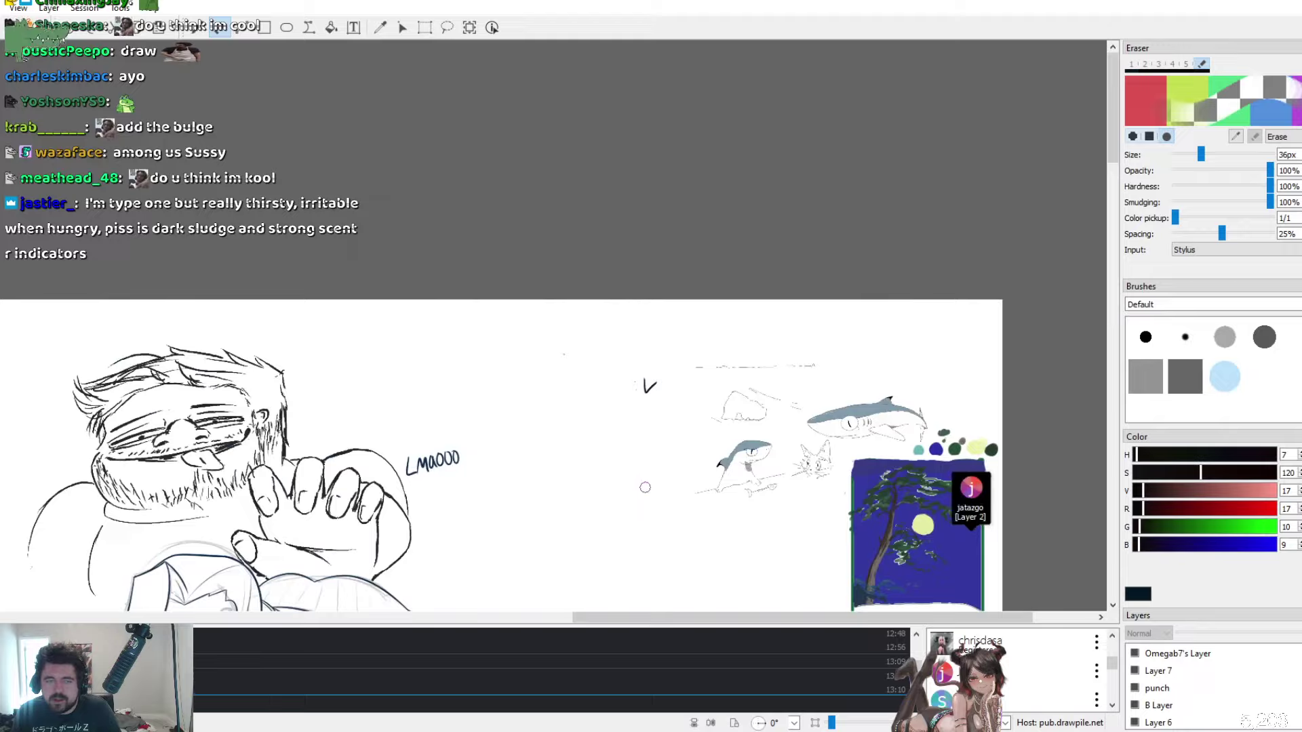
scroll(645, 487, "down", 3)
Review the canvas's upper doodles around the apron photo, down to the blank area between the embracing pair and the peace-sign girl
mouse_move(618, 617)
left_mouse_down()
mouse_move(286, 604)
mouse_move(41, 564)
mouse_move(171, 564)
left_mouse_up()
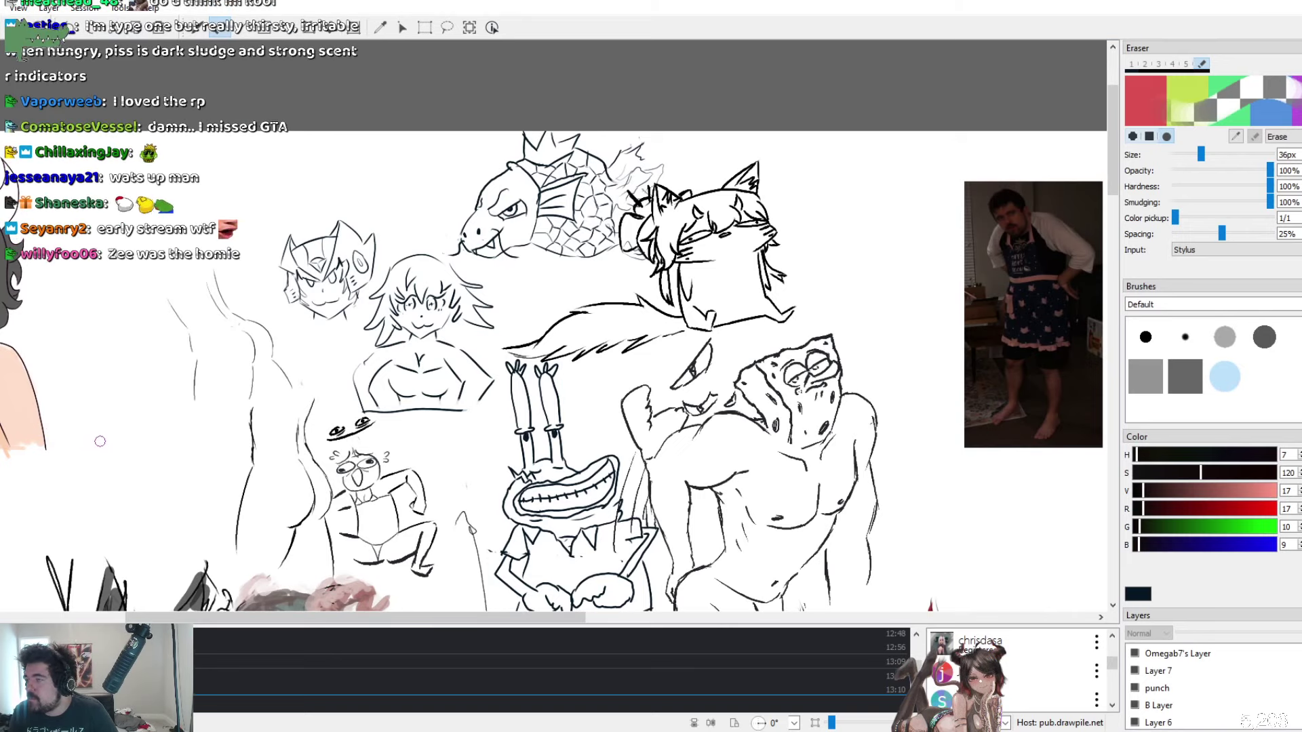
scroll(303, 438, "down", 4)
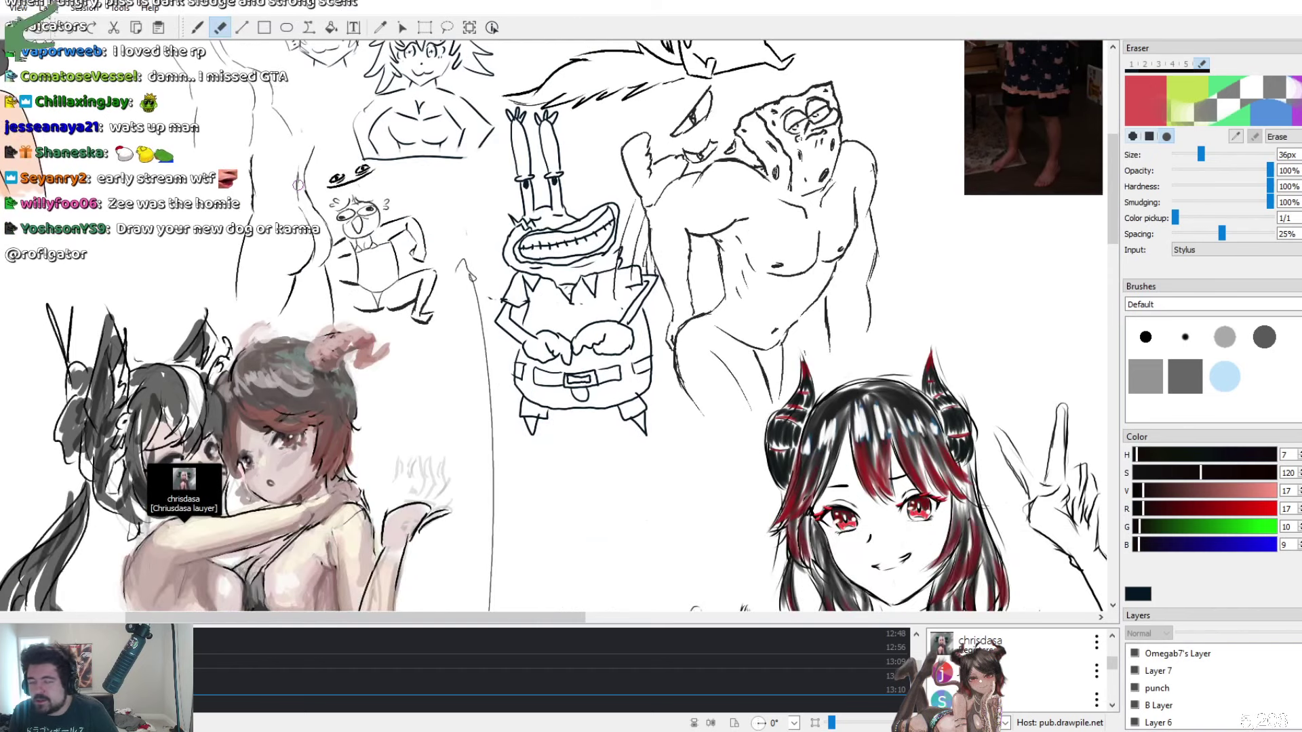
scroll(304, 438, "up", 3)
scroll(303, 437, "up", 2)
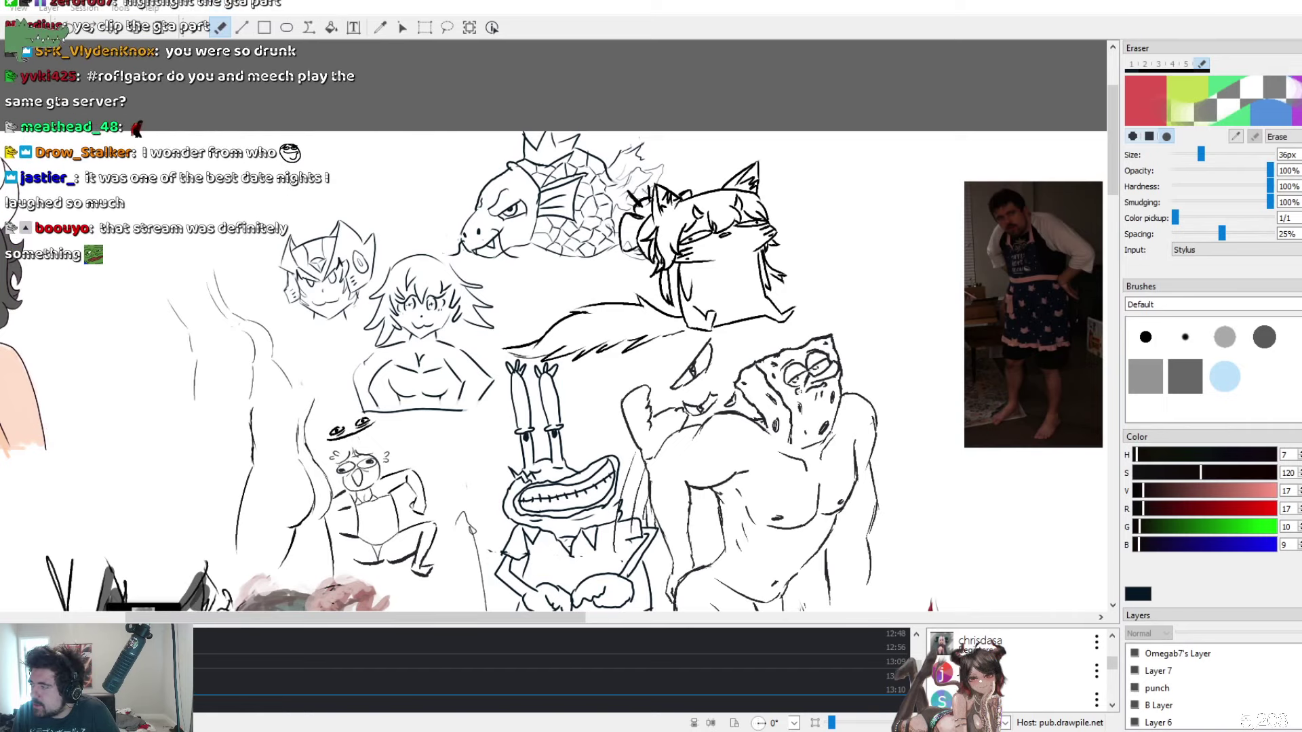
mouse_move(548, 617)
left_mouse_down()
mouse_move(291, 611)
mouse_move(682, 603)
left_mouse_up()
scroll(682, 608, "right", 8)
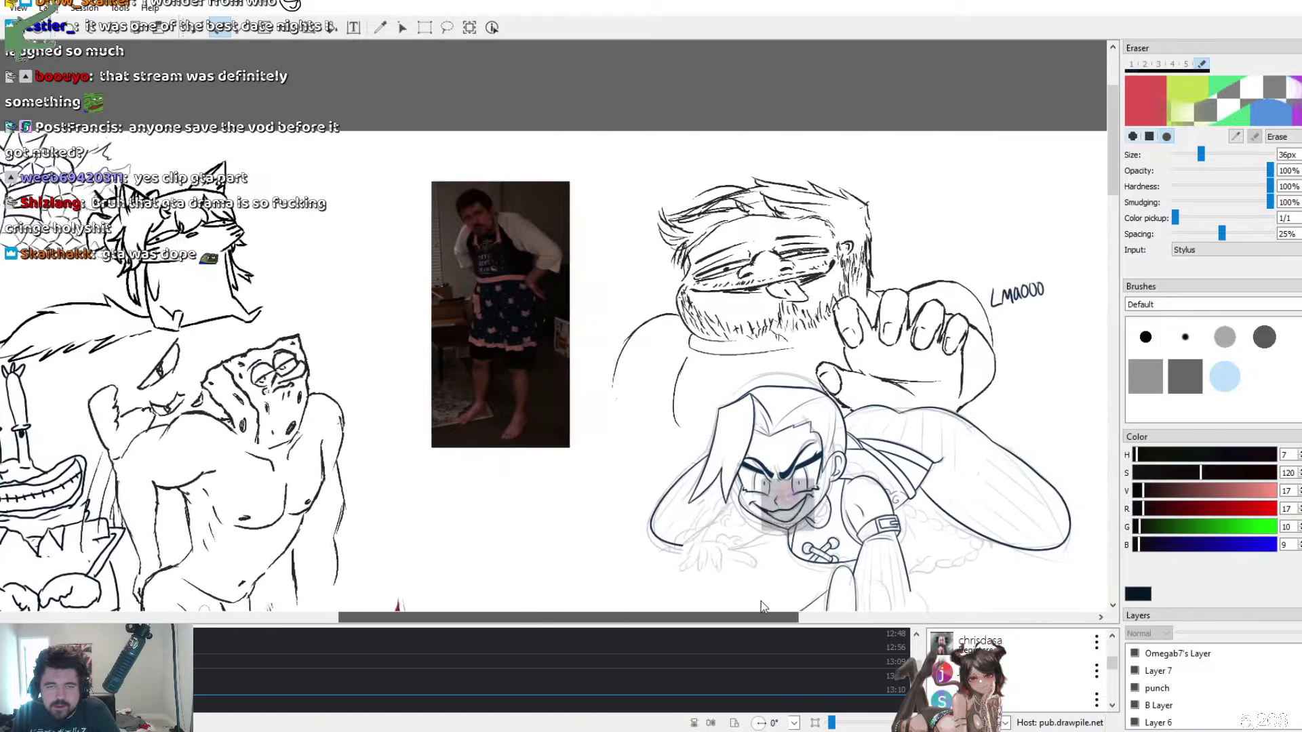
scroll(651, 609, "left", 12)
scroll(641, 608, "left", 3)
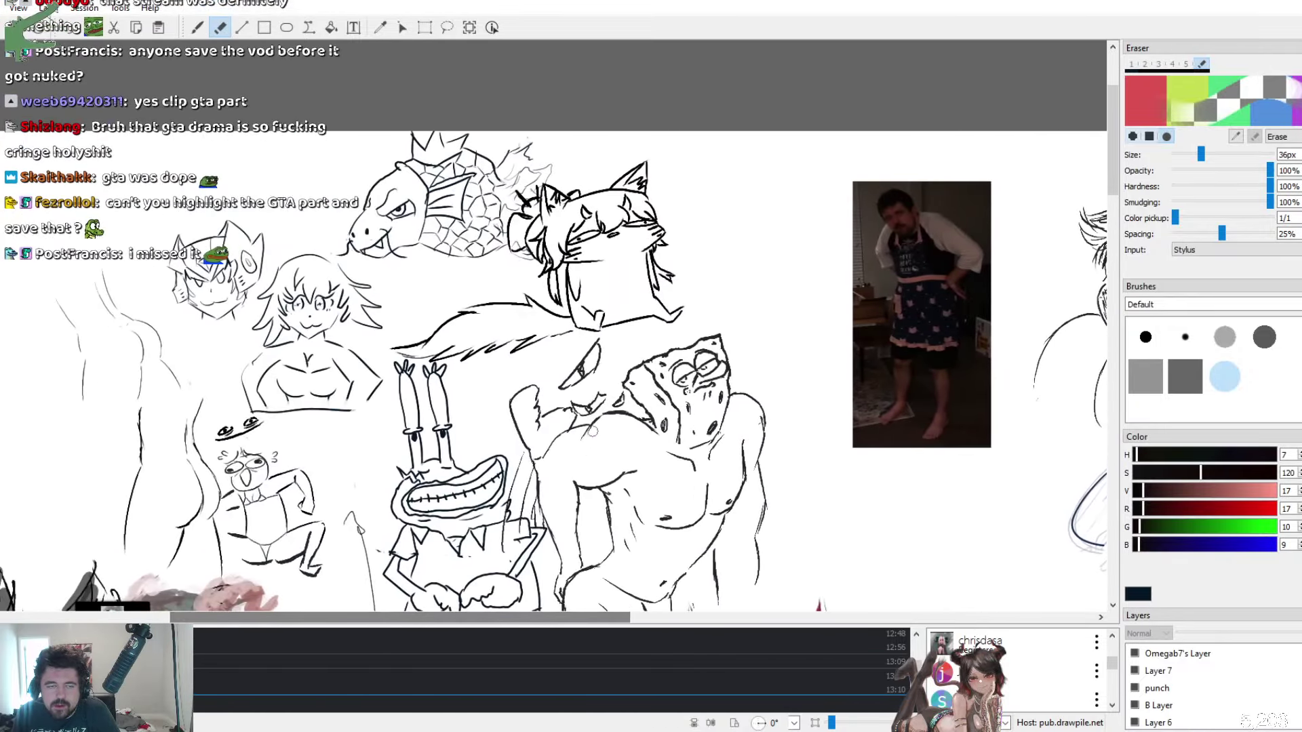
scroll(560, 434, "down", 8)
scroll(422, 407, "up", 3)
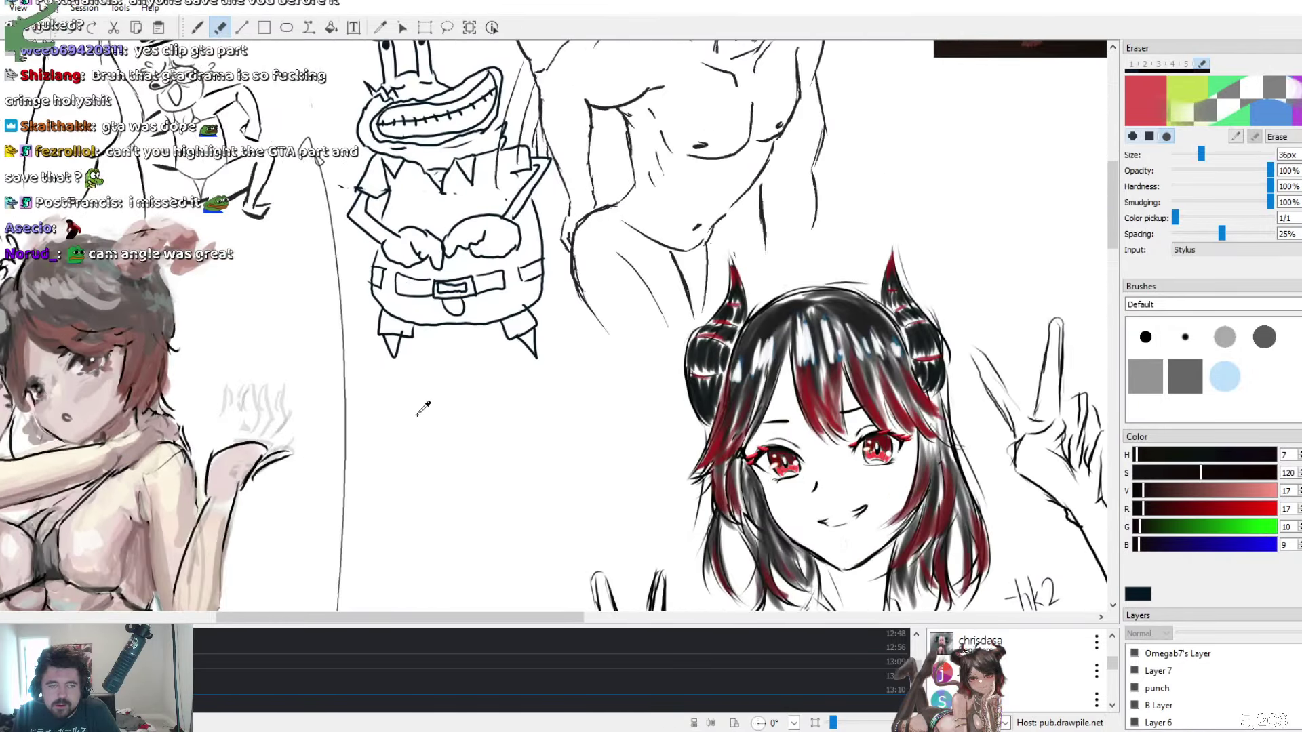
left_click_drag(427, 434, 428, 187)
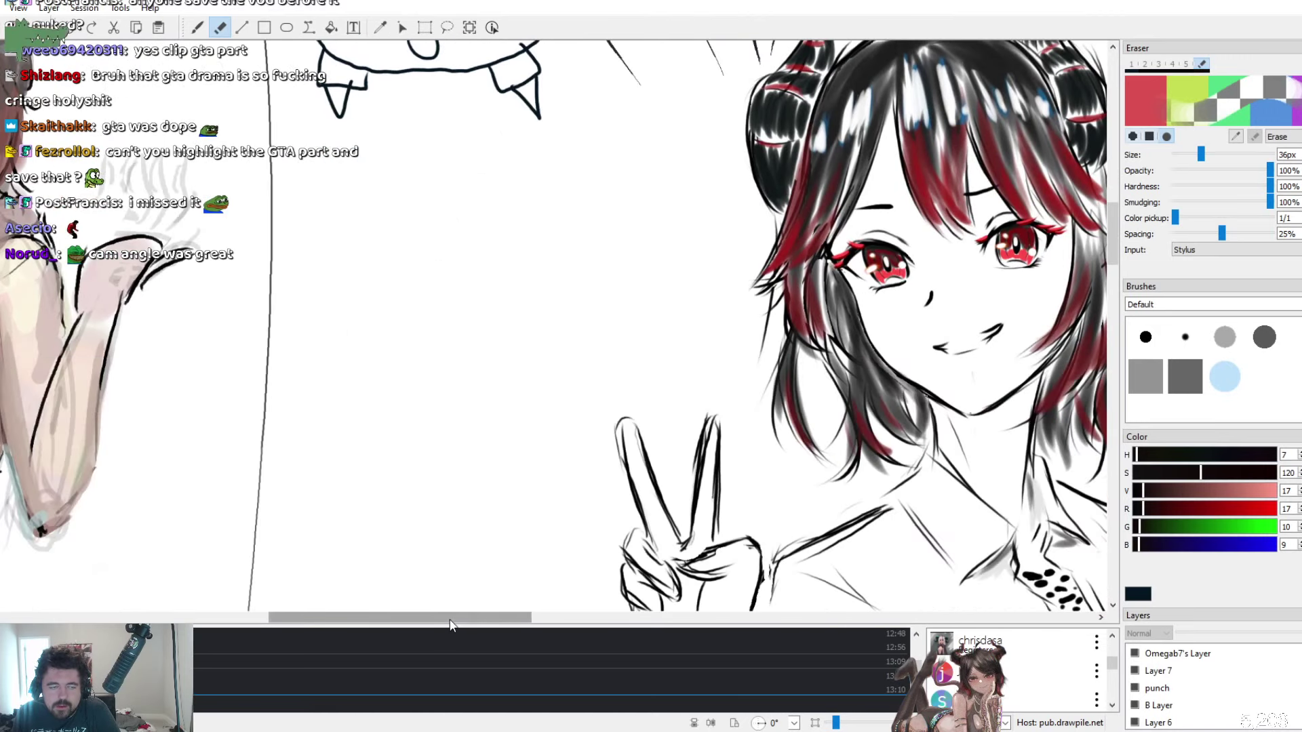
left_click_drag(450, 618, 413, 618)
scroll(499, 486, "up", 1)
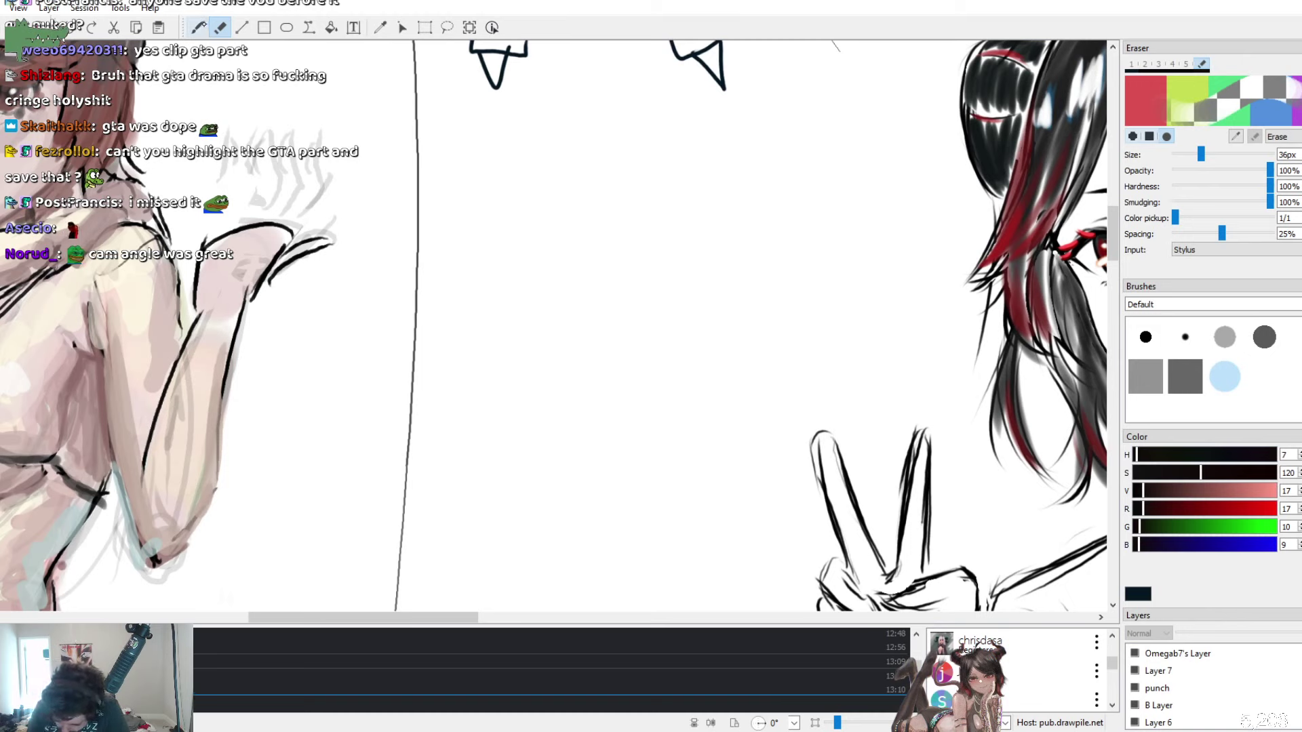
key("b")
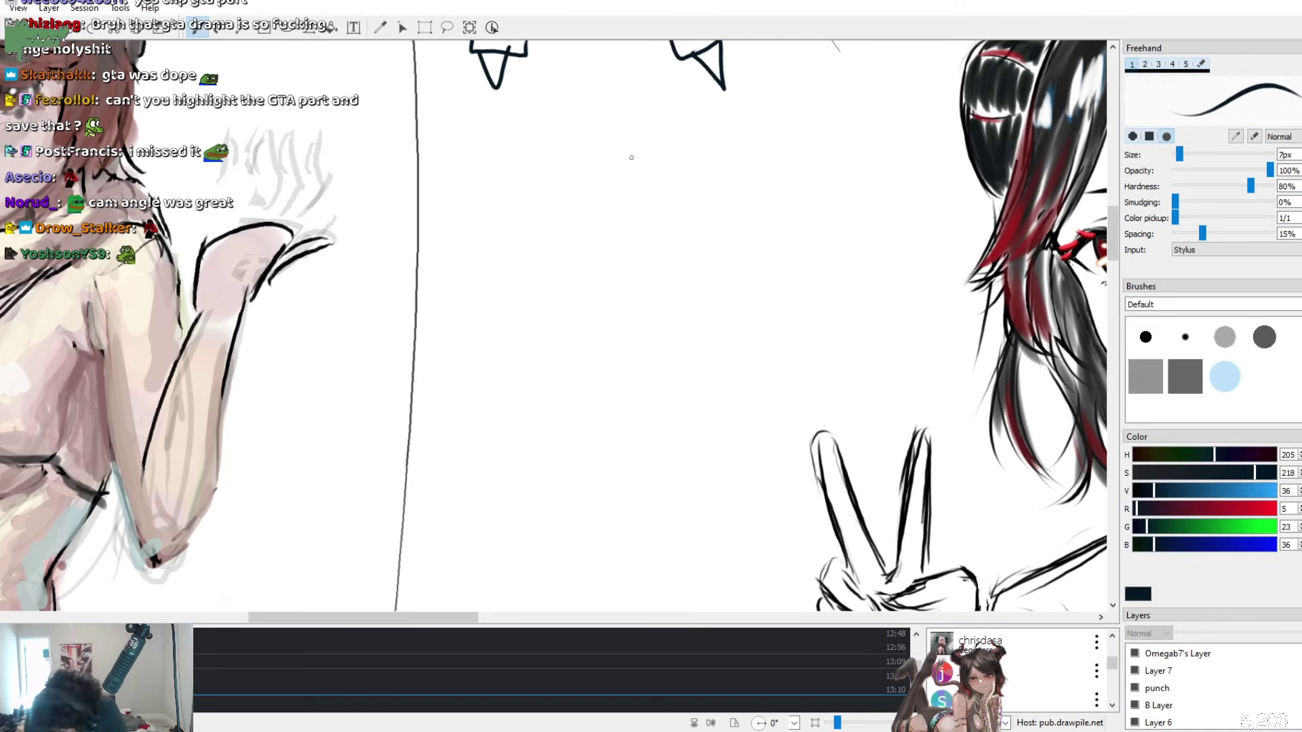
left_click_drag(643, 208, 616, 238)
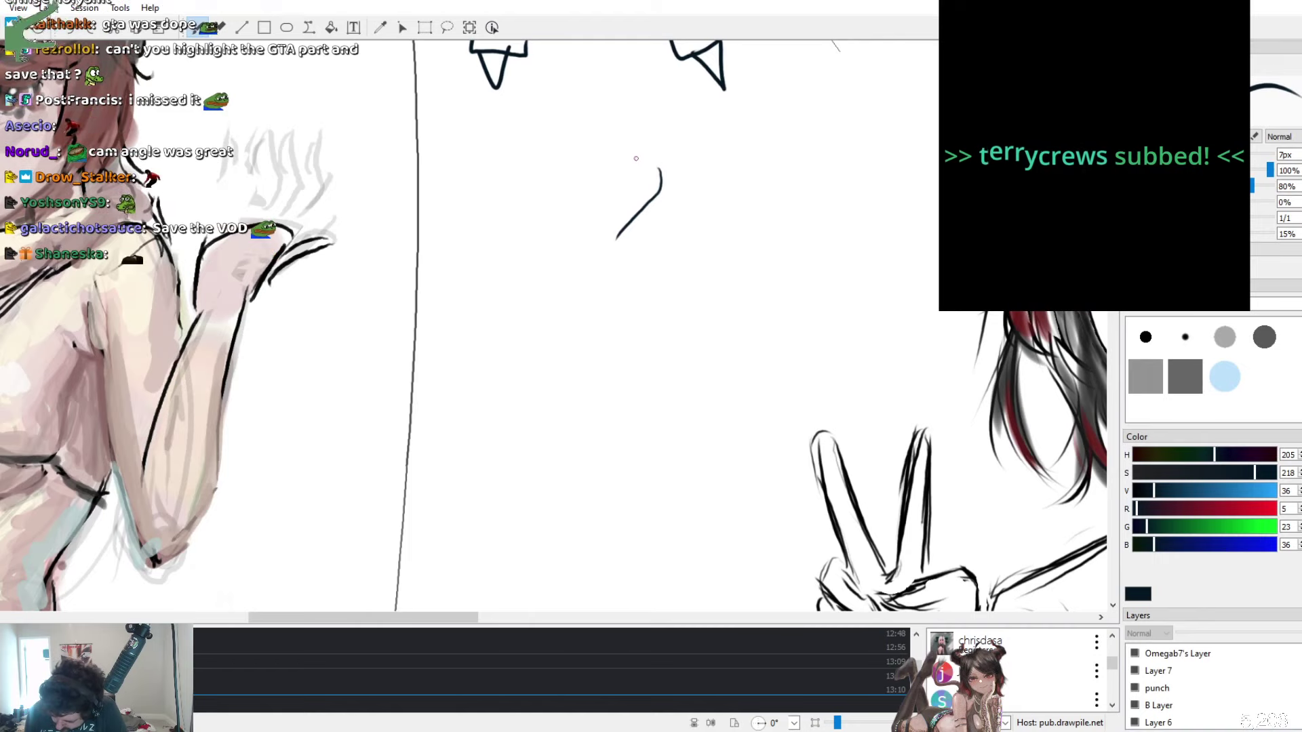
mouse_move(634, 160)
left_mouse_down()
mouse_move(594, 177)
mouse_move(577, 233)
left_mouse_up()
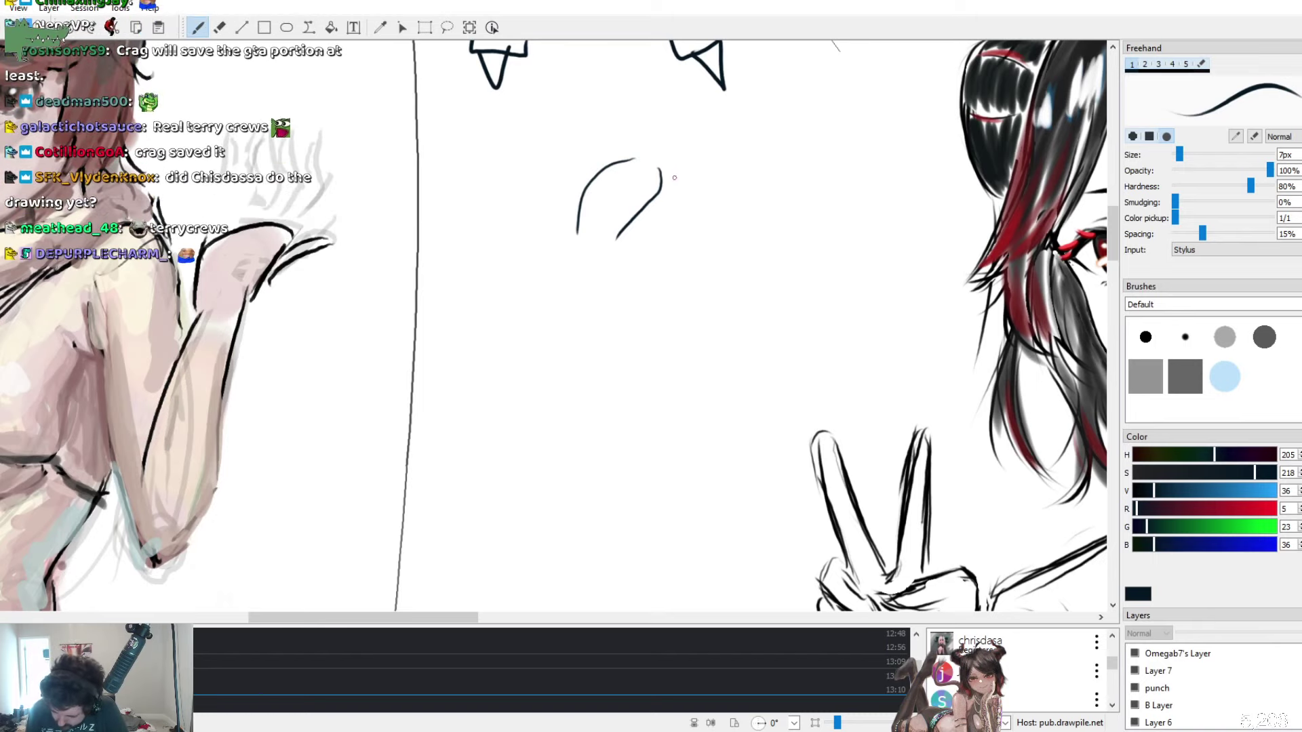
key("e")
mouse_move(659, 175)
left_mouse_down()
mouse_move(642, 201)
mouse_move(617, 154)
left_mouse_up()
Draw two tired, half-lidded eyes and a small nose for a face in the blank area, undoing the unwanted nose strokes
key("b")
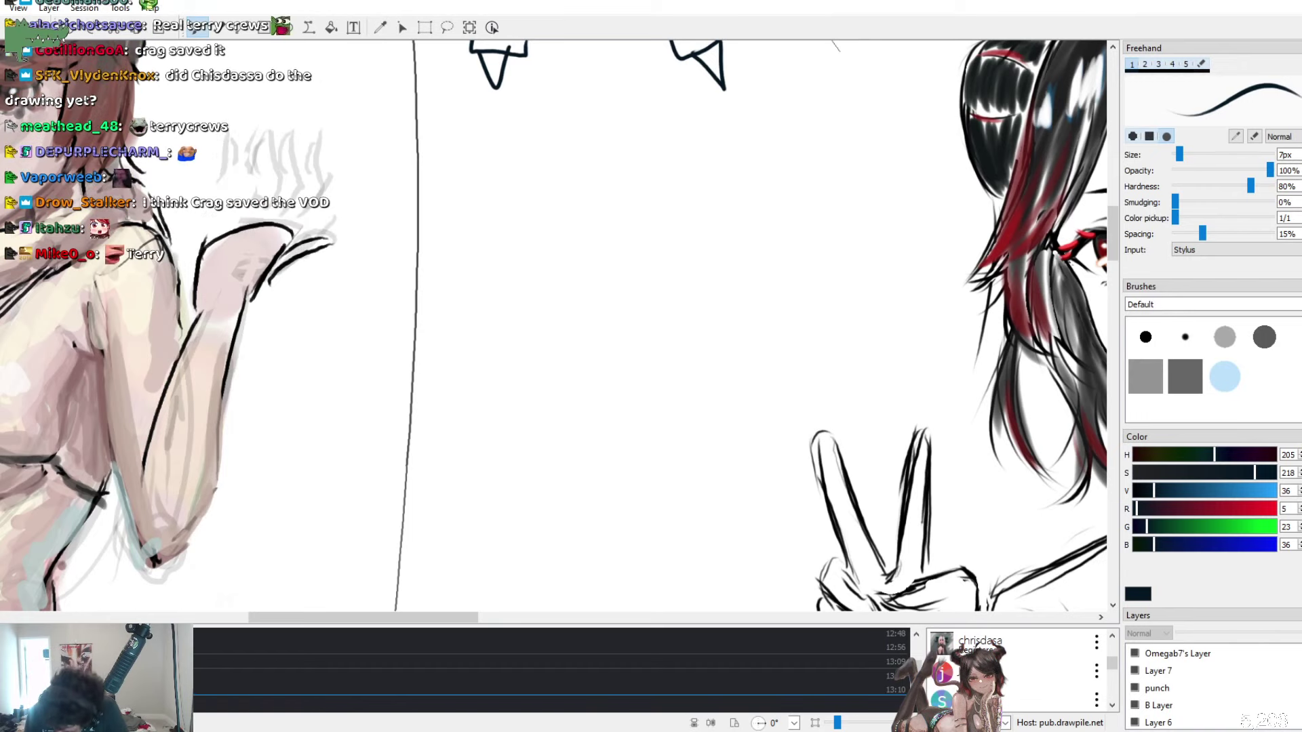
left_click_drag(661, 208, 687, 208)
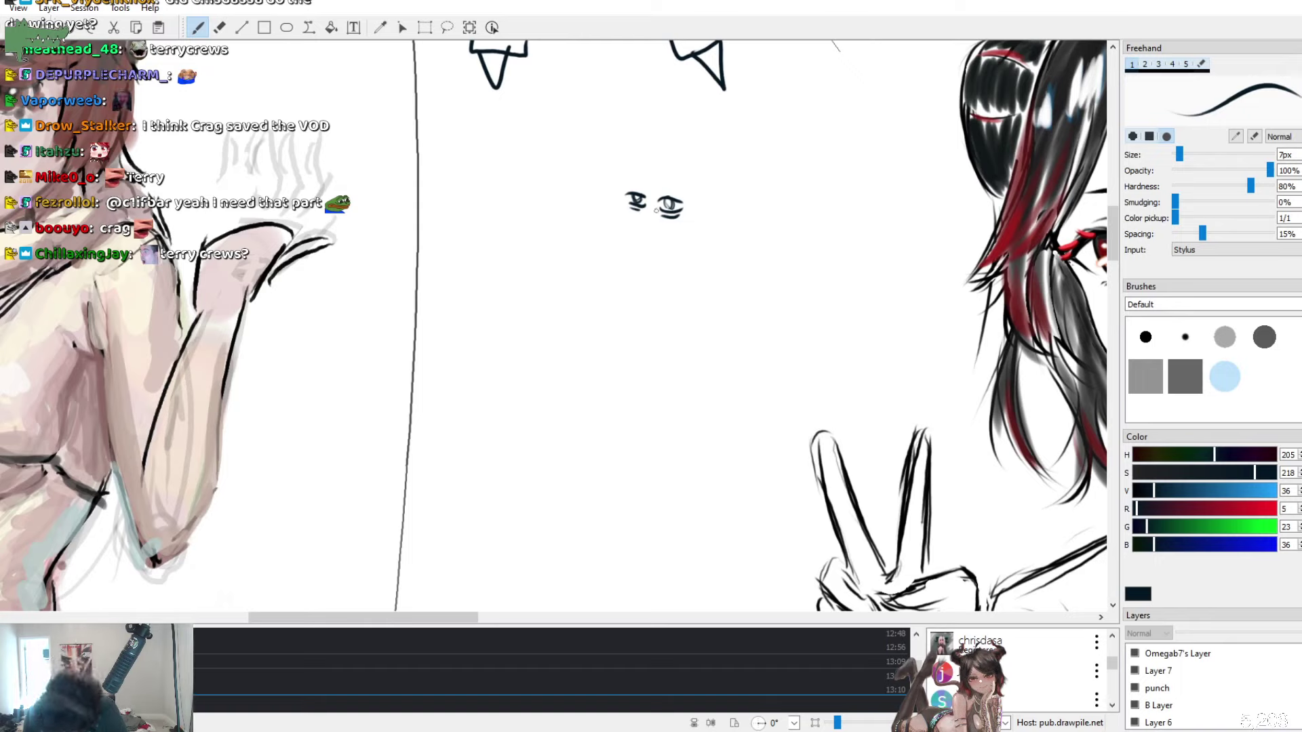
left_click_drag(641, 205, 647, 220)
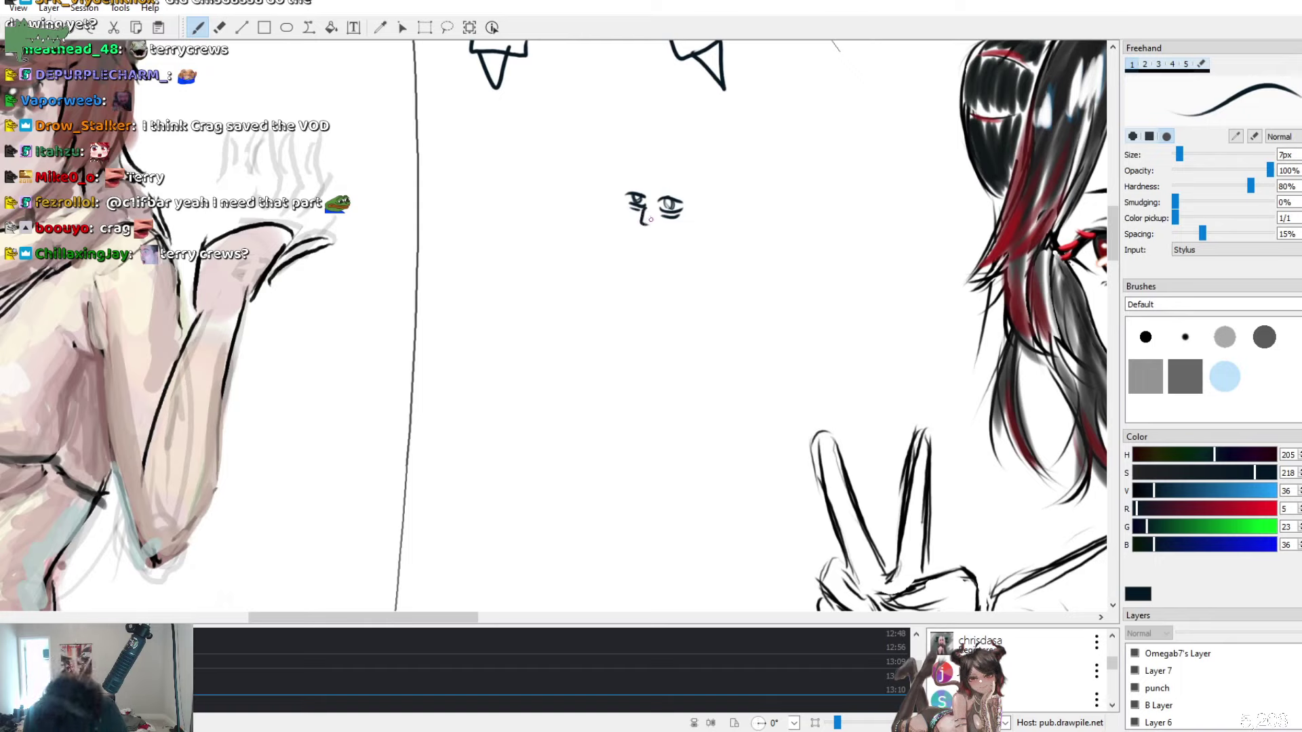
key("ctrl+z")
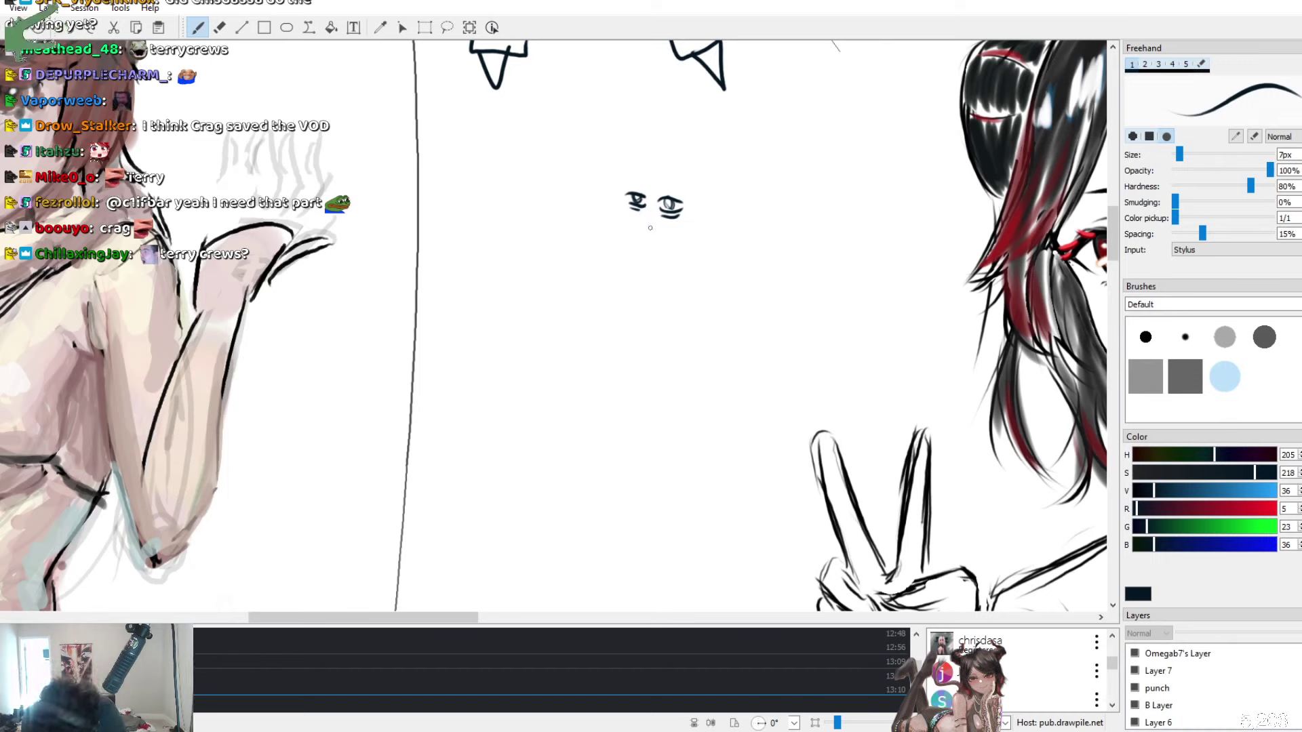
left_click_drag(642, 216, 648, 225)
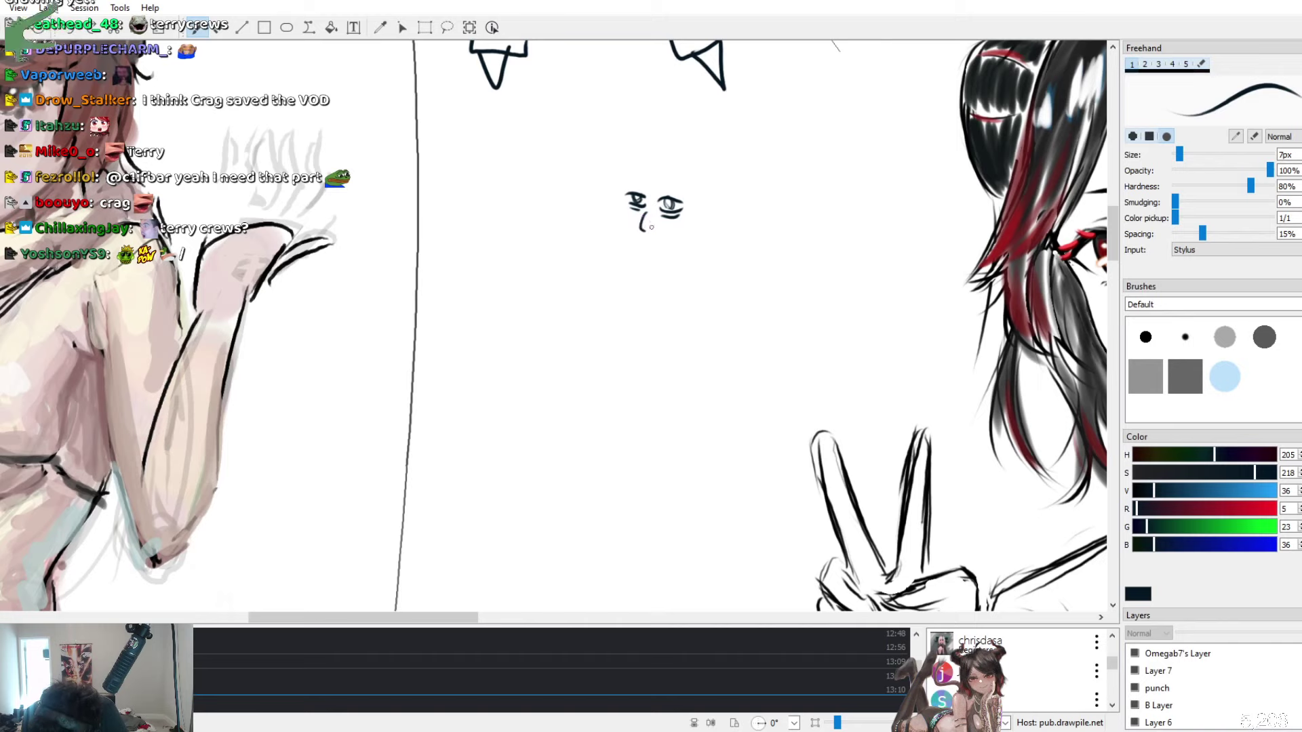
key("ctrl+z")
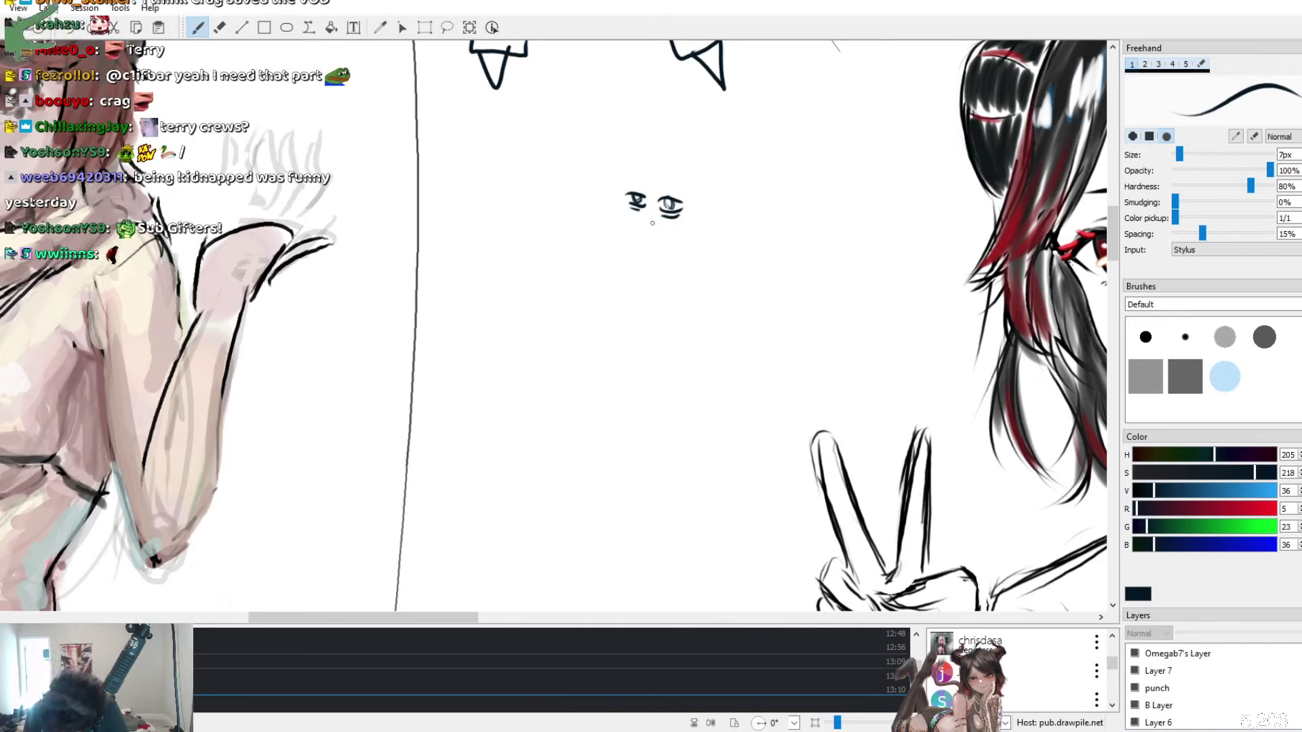
left_click_drag(651, 222, 653, 226)
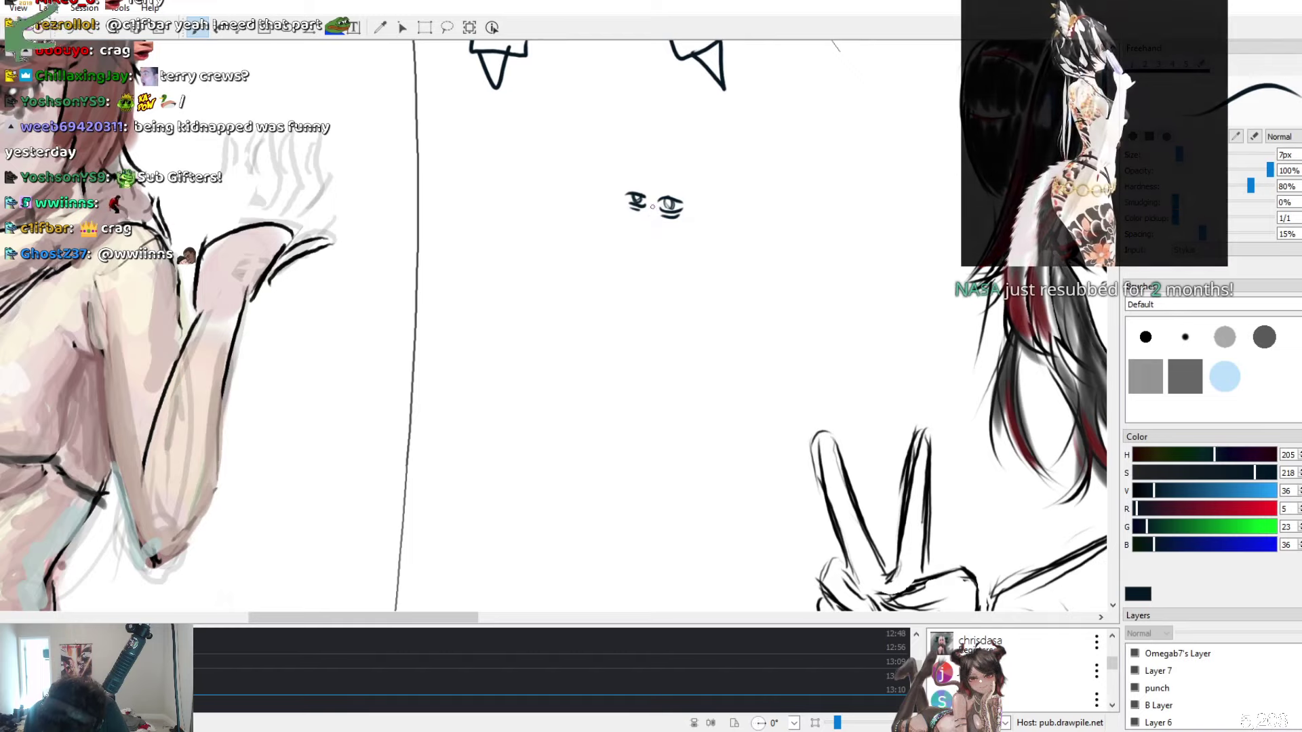
left_click_drag(649, 208, 644, 224)
key("ctrl+z")
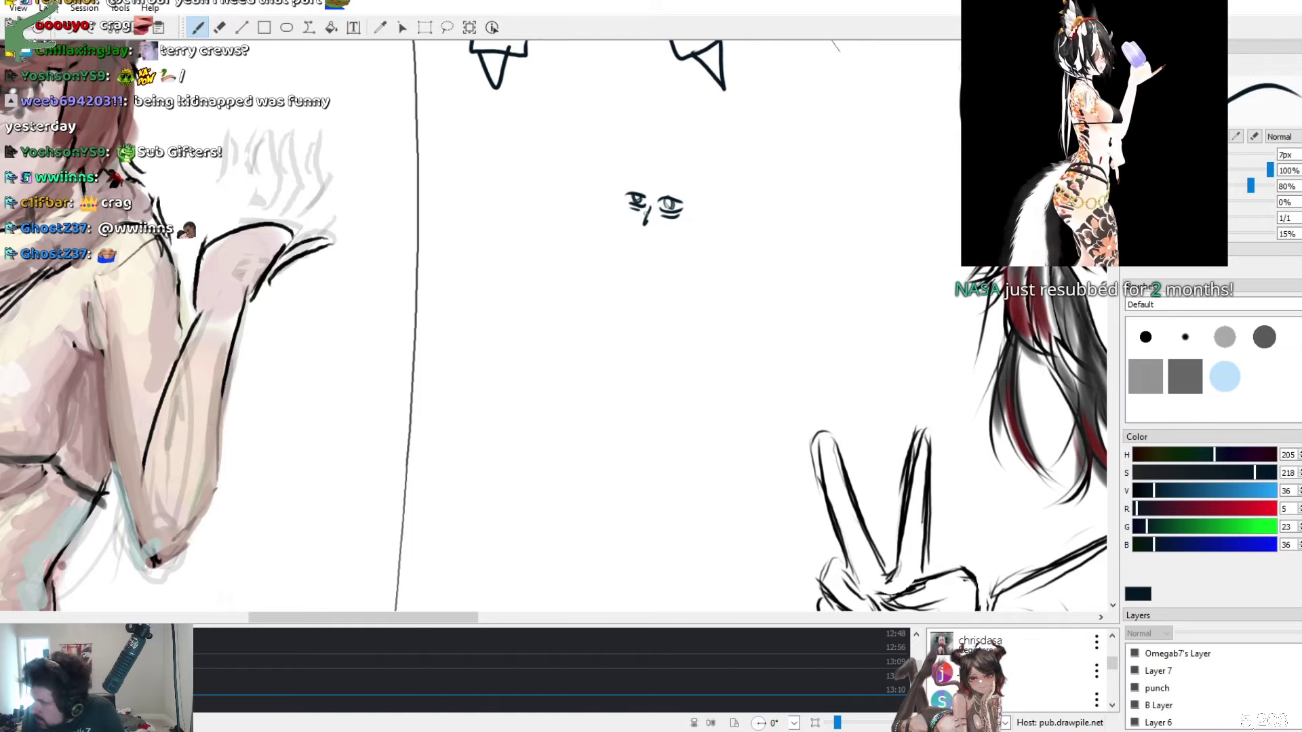
key("ctrl+z")
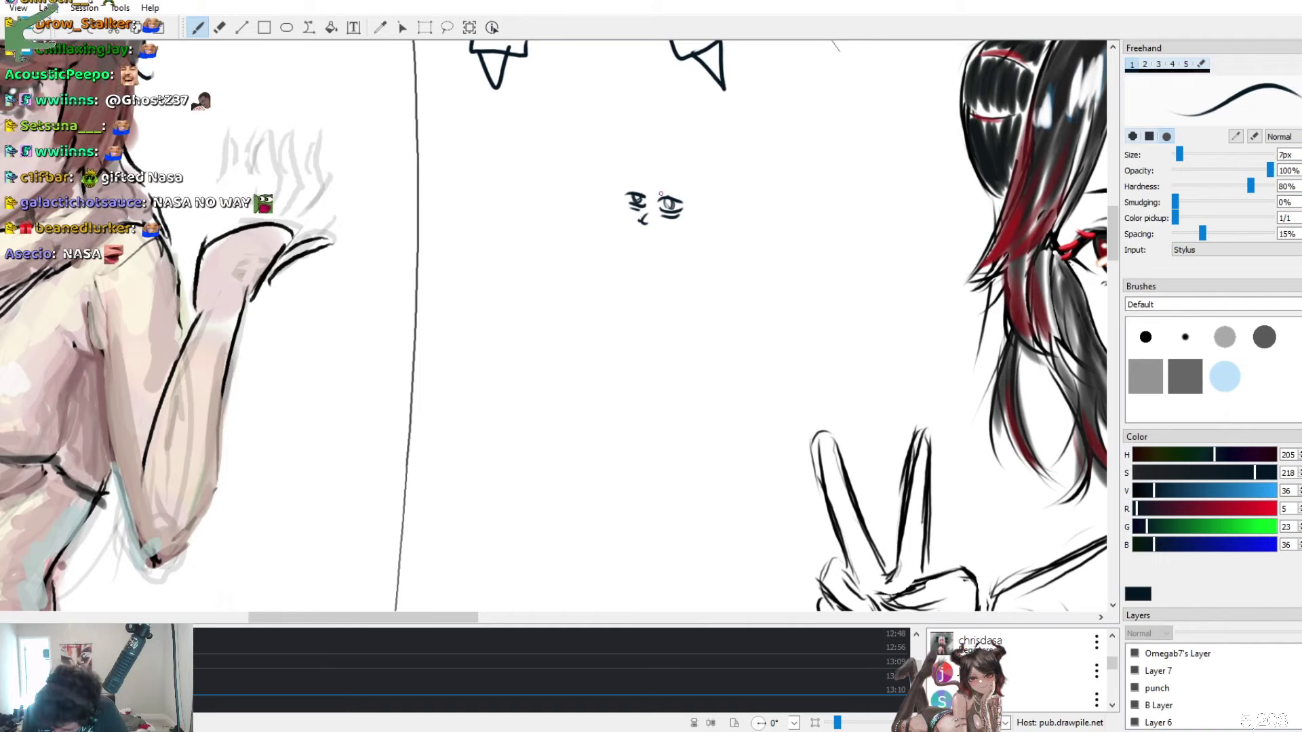
Add a straight mouth line under the nose and short moustache stubble above it
left_click_drag(629, 235, 660, 240)
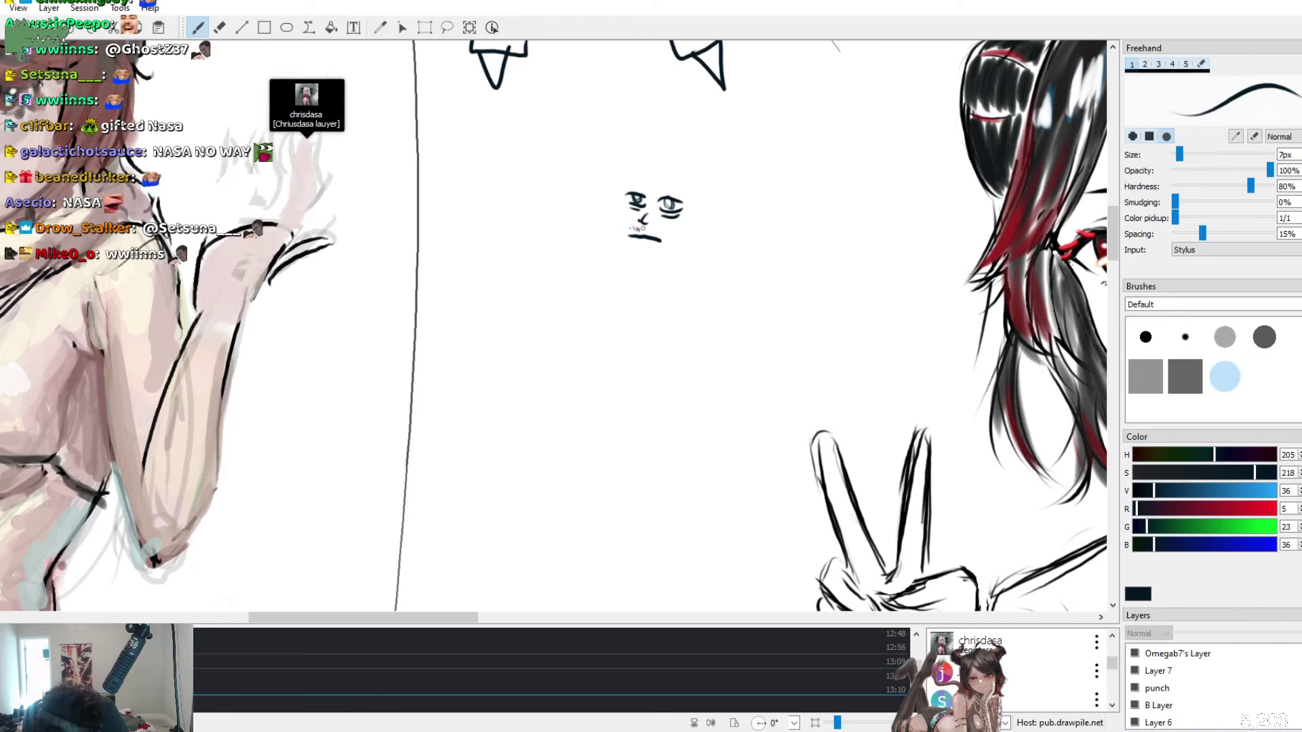
left_click_drag(643, 228, 657, 234)
left_click_drag(663, 234, 664, 238)
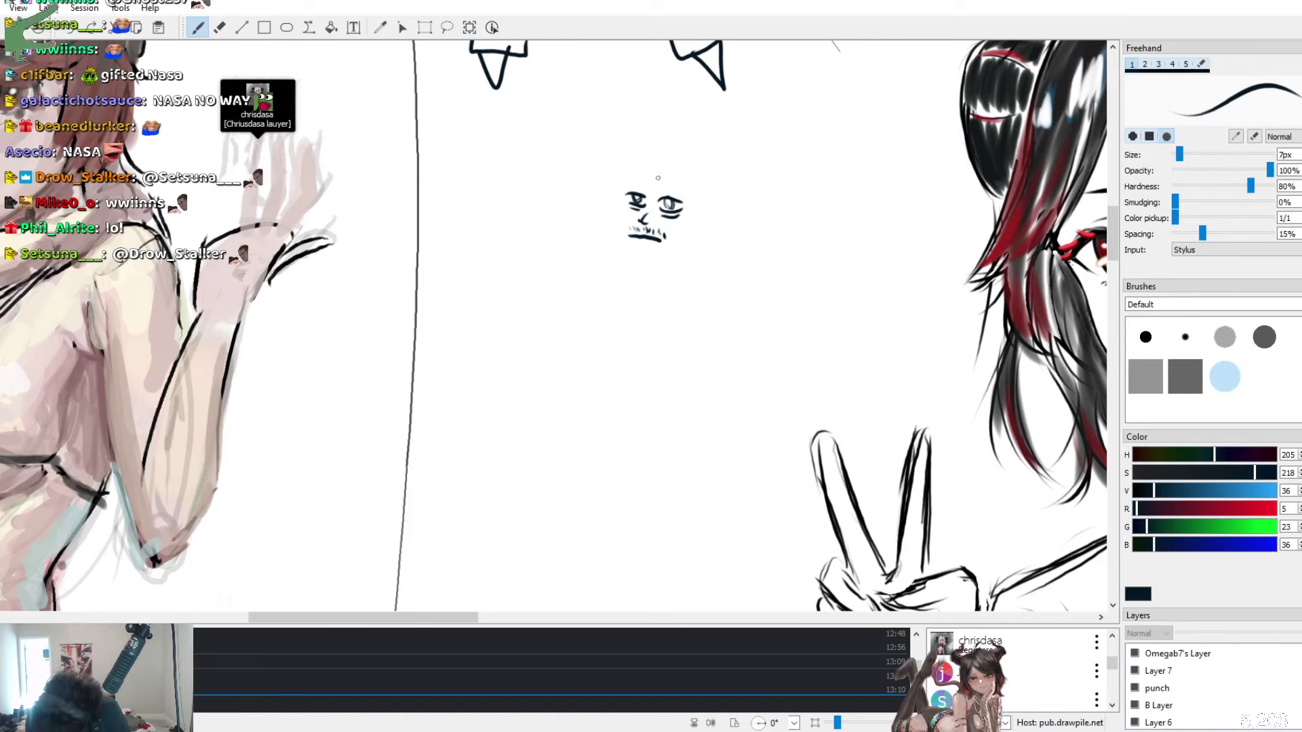
Draw the swept hairline over the eyes and a rounded outer hair contour around both sides of the head
left_click_drag(659, 174, 610, 213)
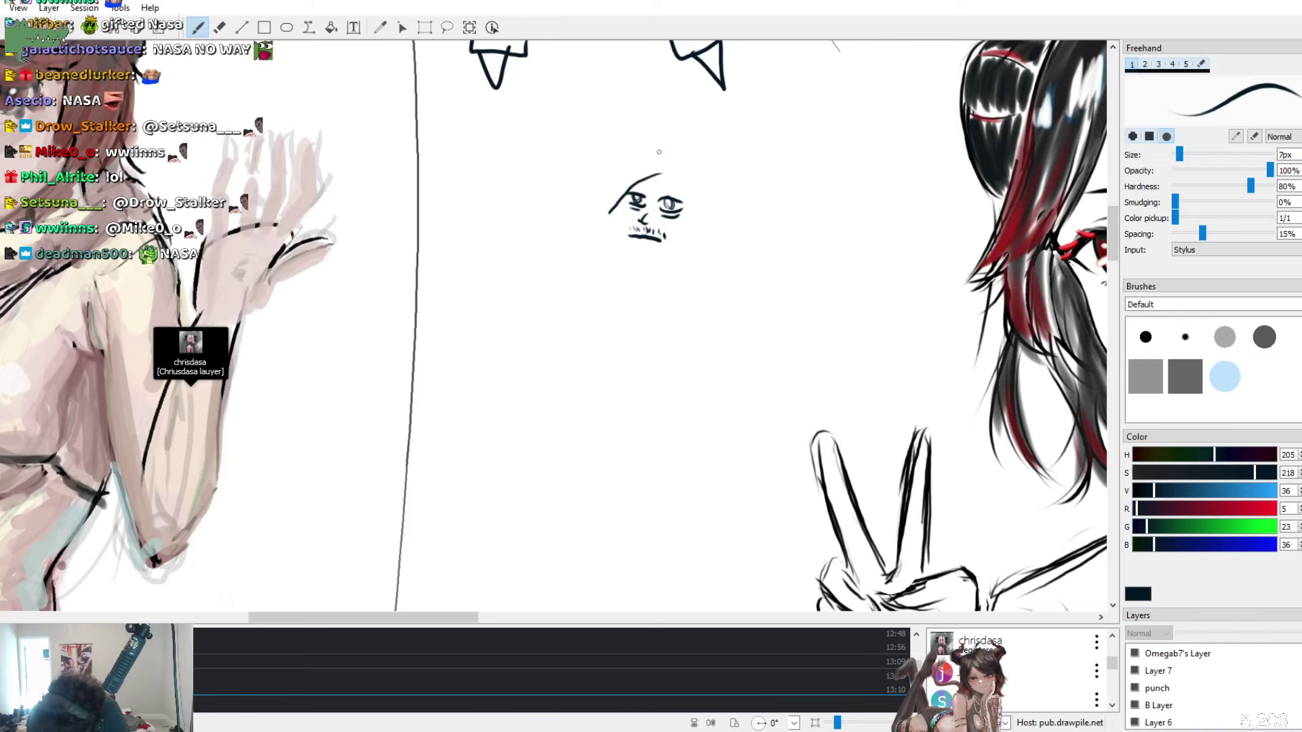
mouse_move(655, 145)
left_mouse_down()
mouse_move(630, 156)
mouse_move(610, 220)
left_mouse_up()
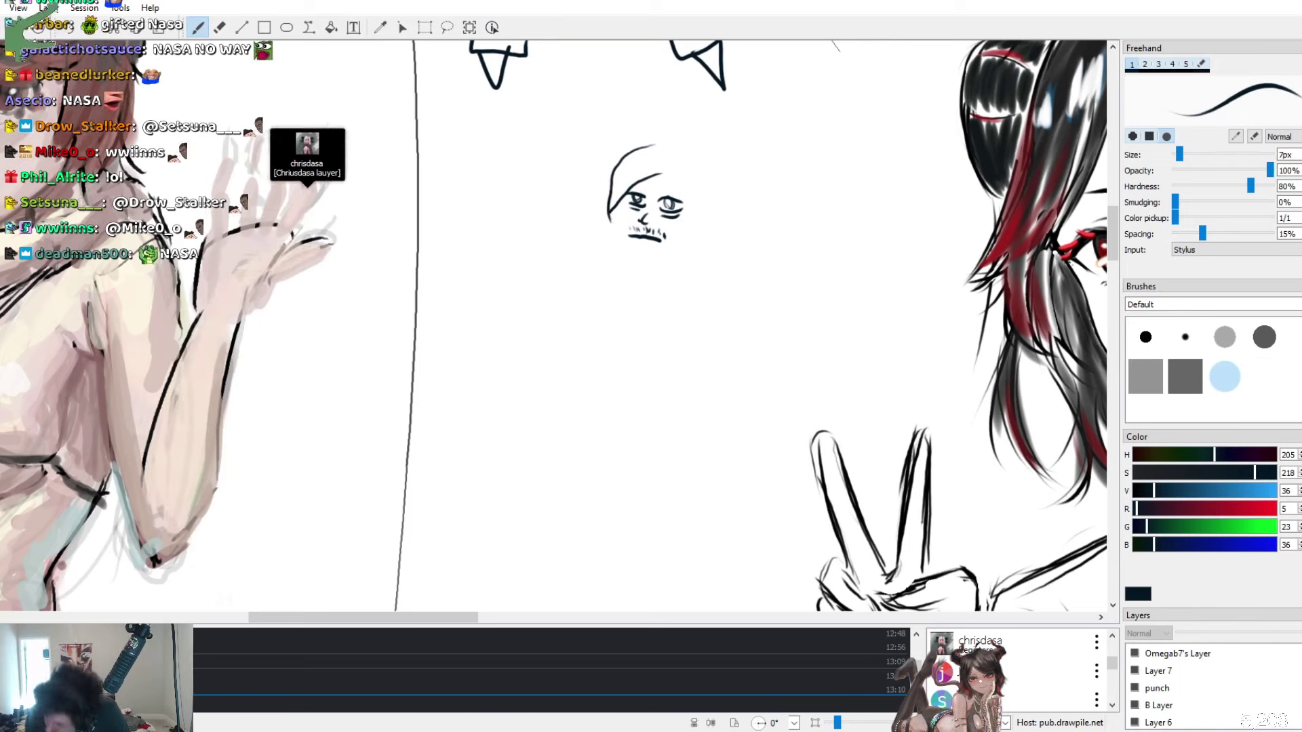
key("ctrl+z")
left_click_drag(653, 139, 627, 145)
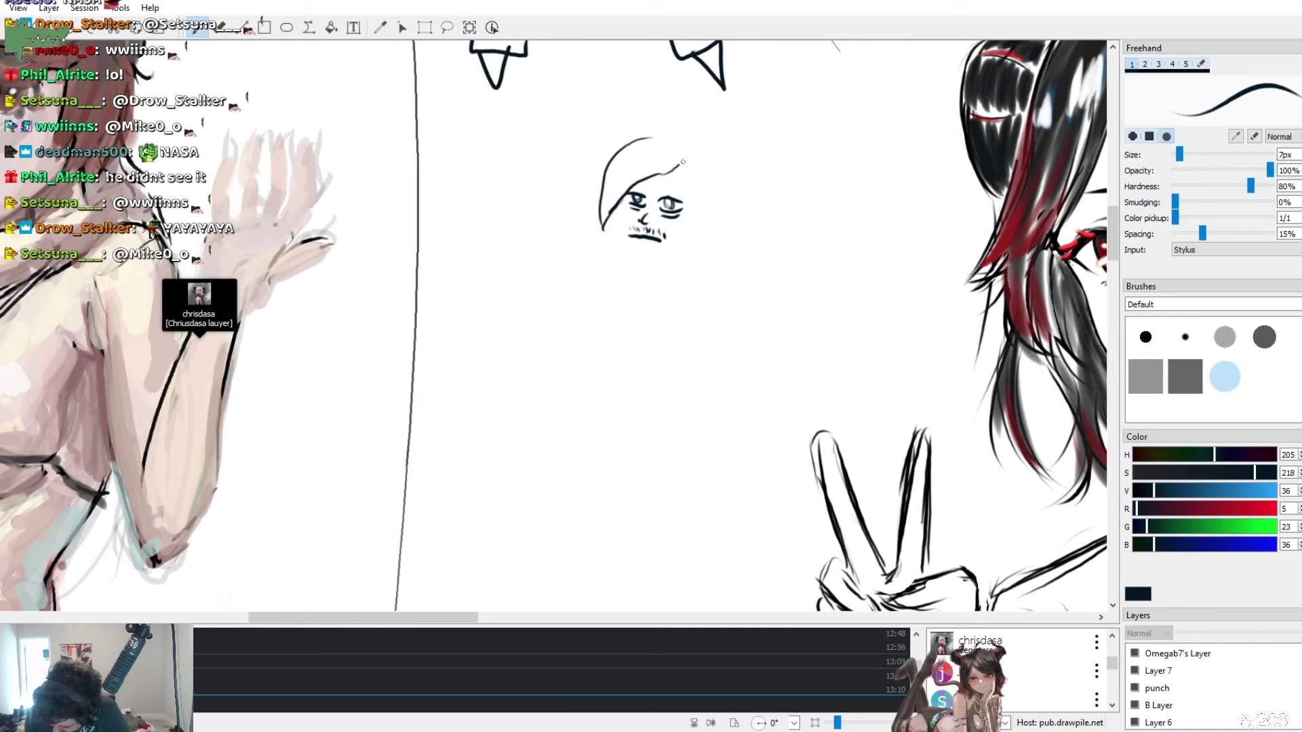
mouse_move(654, 139)
left_mouse_down()
mouse_move(707, 158)
mouse_move(698, 150)
mouse_move(712, 190)
left_mouse_up()
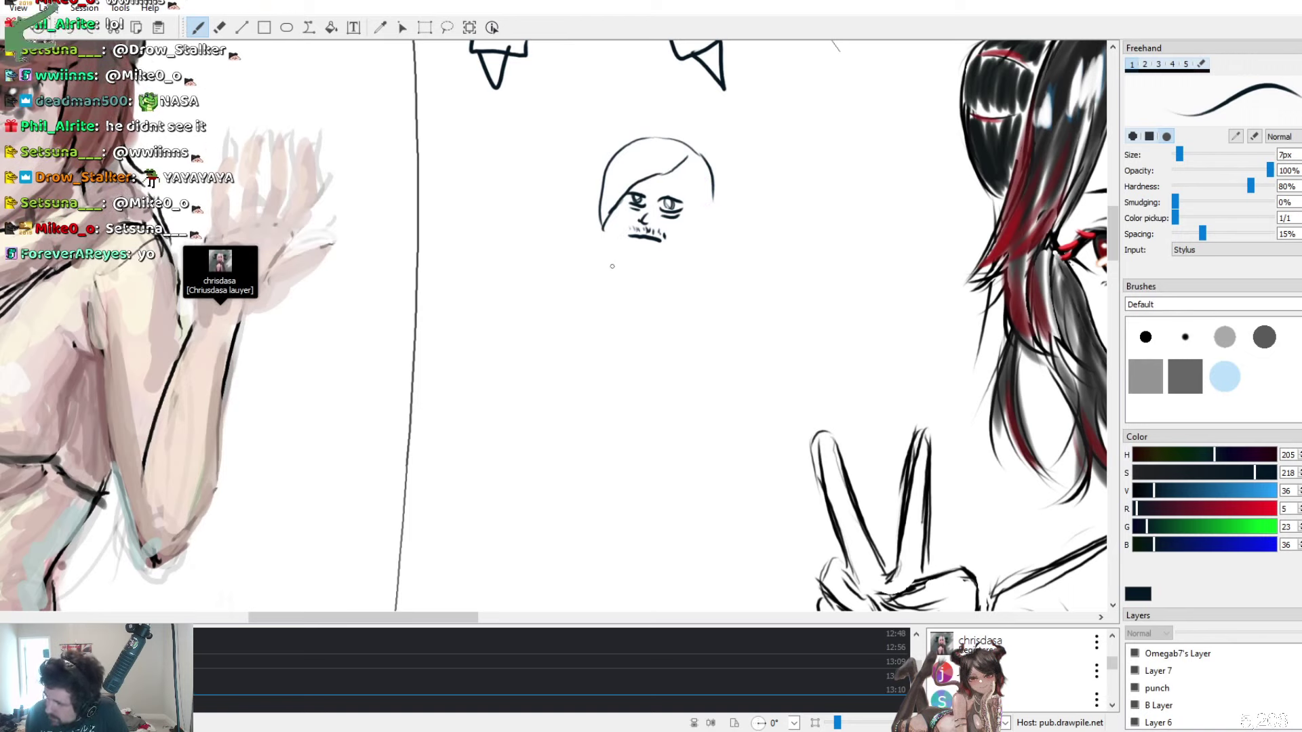
Outline the jaw, chin and ear, and add beard stubble and a sideburn along the cheek
left_click_drag(603, 224, 644, 256)
key("ctrl+z")
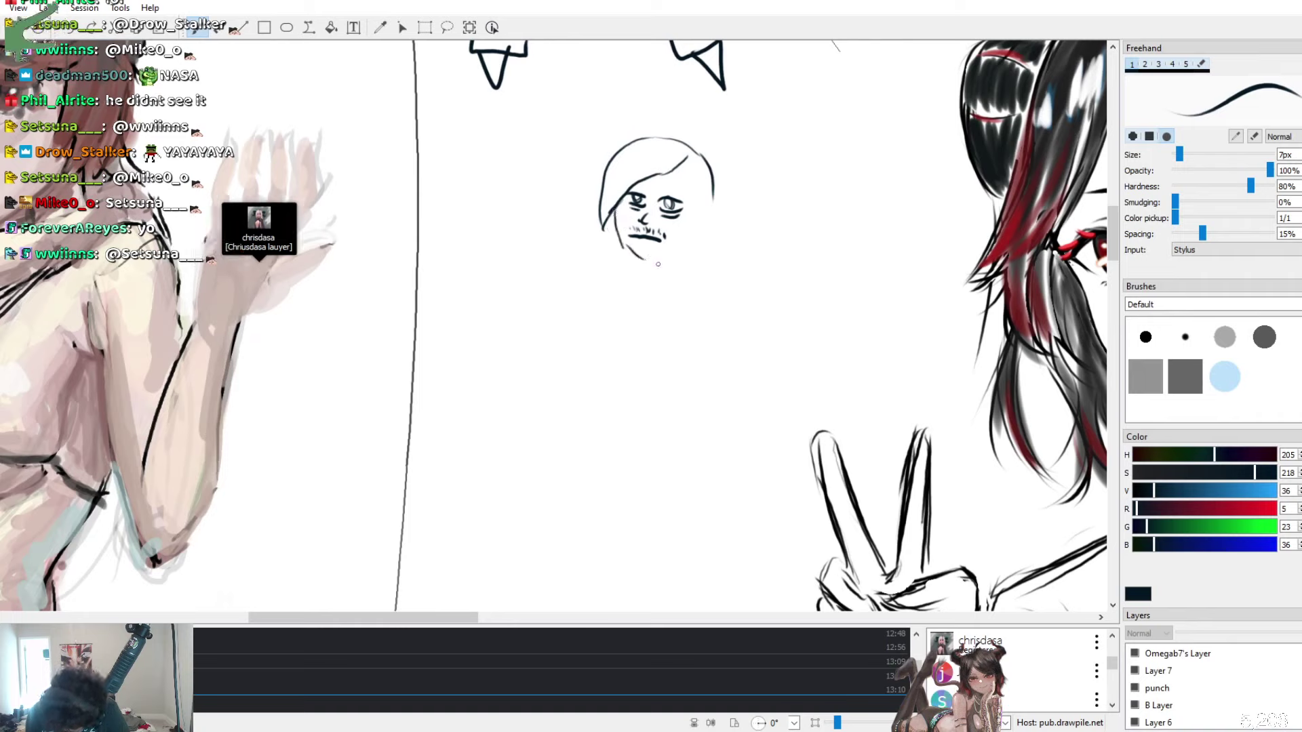
mouse_move(621, 248)
left_mouse_down()
mouse_move(665, 262)
mouse_move(702, 243)
mouse_move(686, 247)
mouse_move(716, 196)
mouse_move(683, 142)
mouse_move(701, 225)
left_mouse_up()
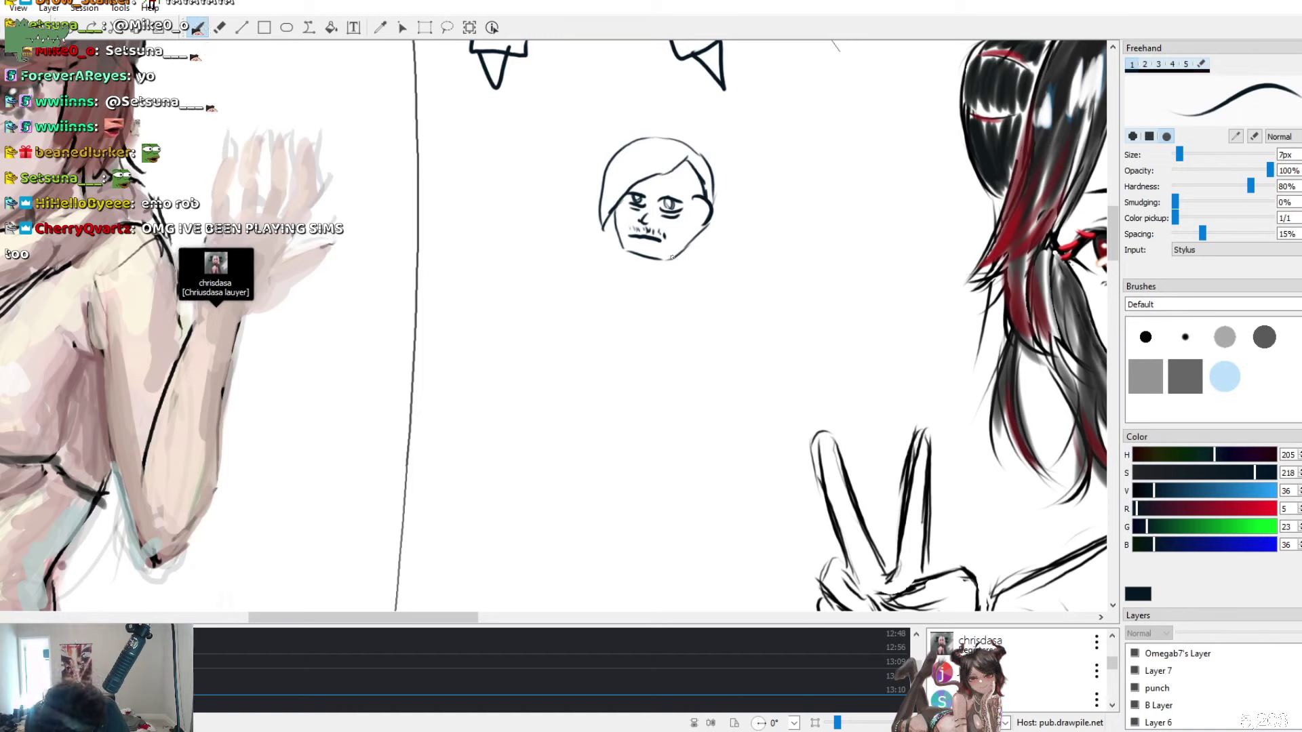
left_click(687, 235)
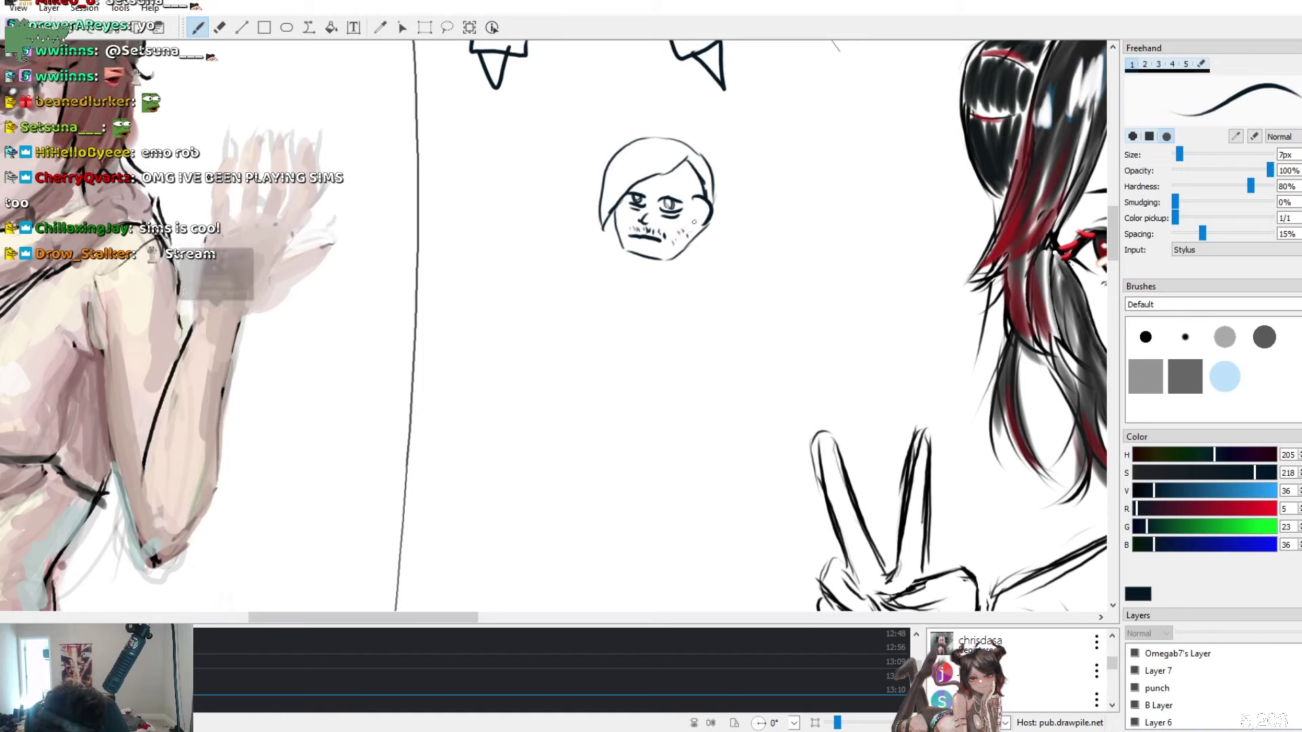
left_click(695, 220)
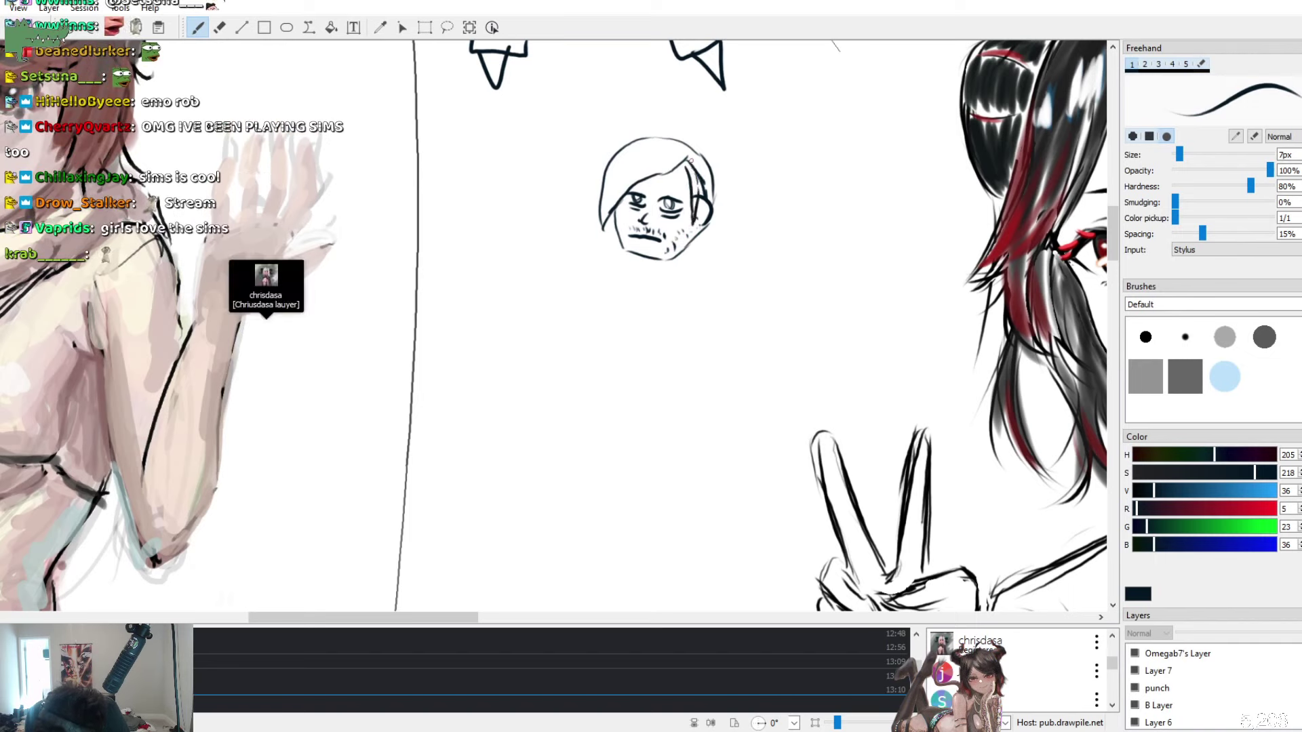
Erase the pointed corner of the hairline near the ear and redraw it as a rounded curve
left_click(219, 27)
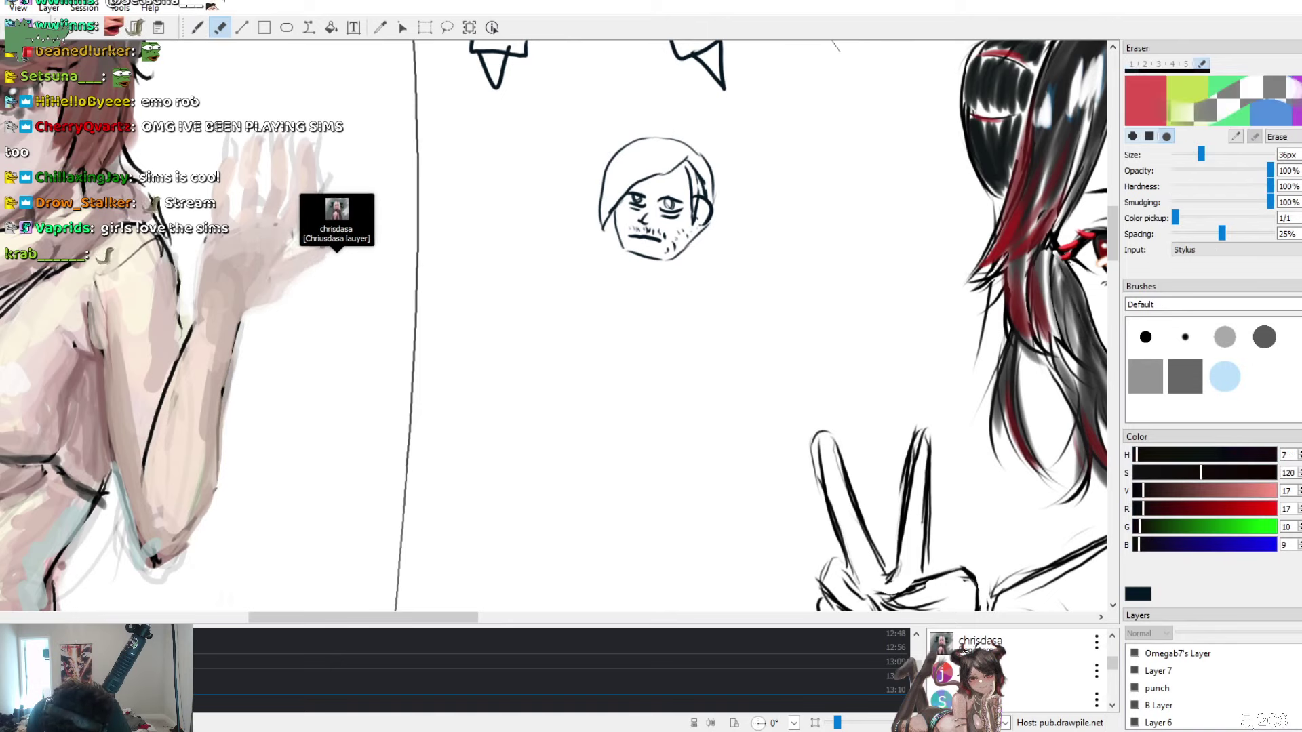
left_click_drag(688, 157, 702, 180)
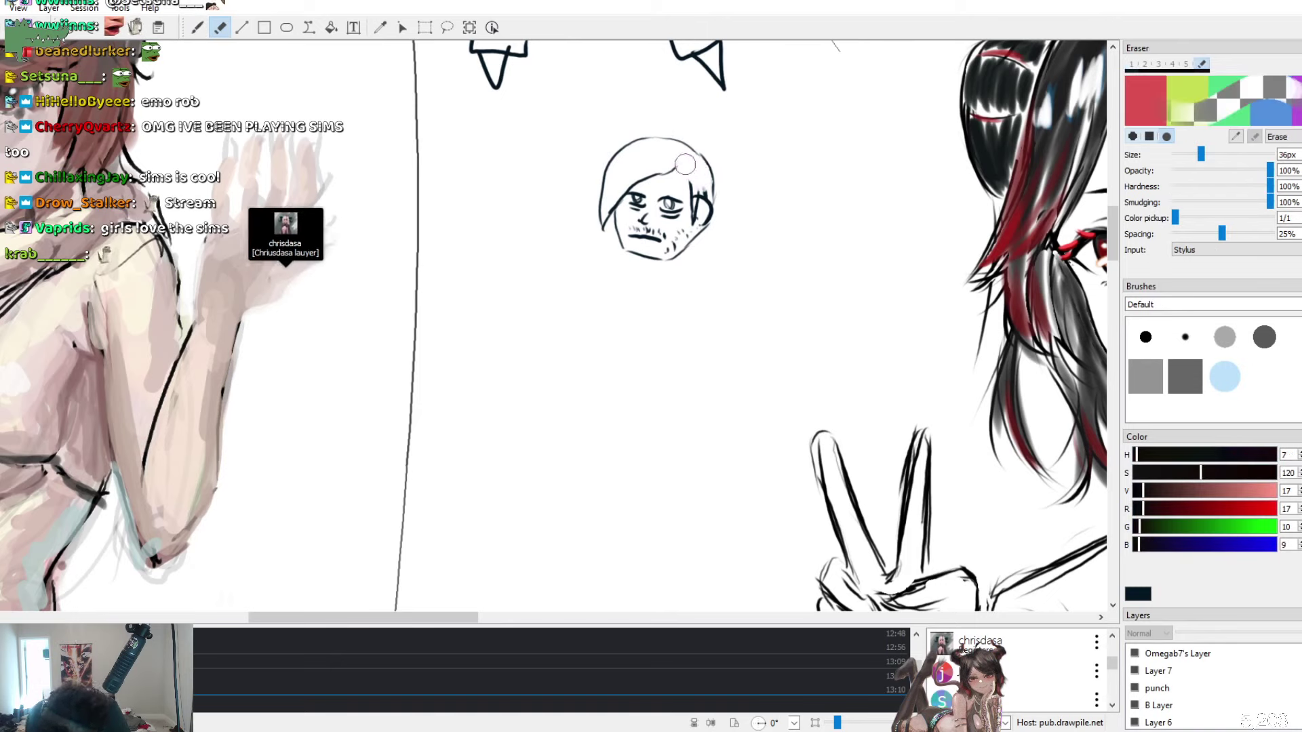
key("b")
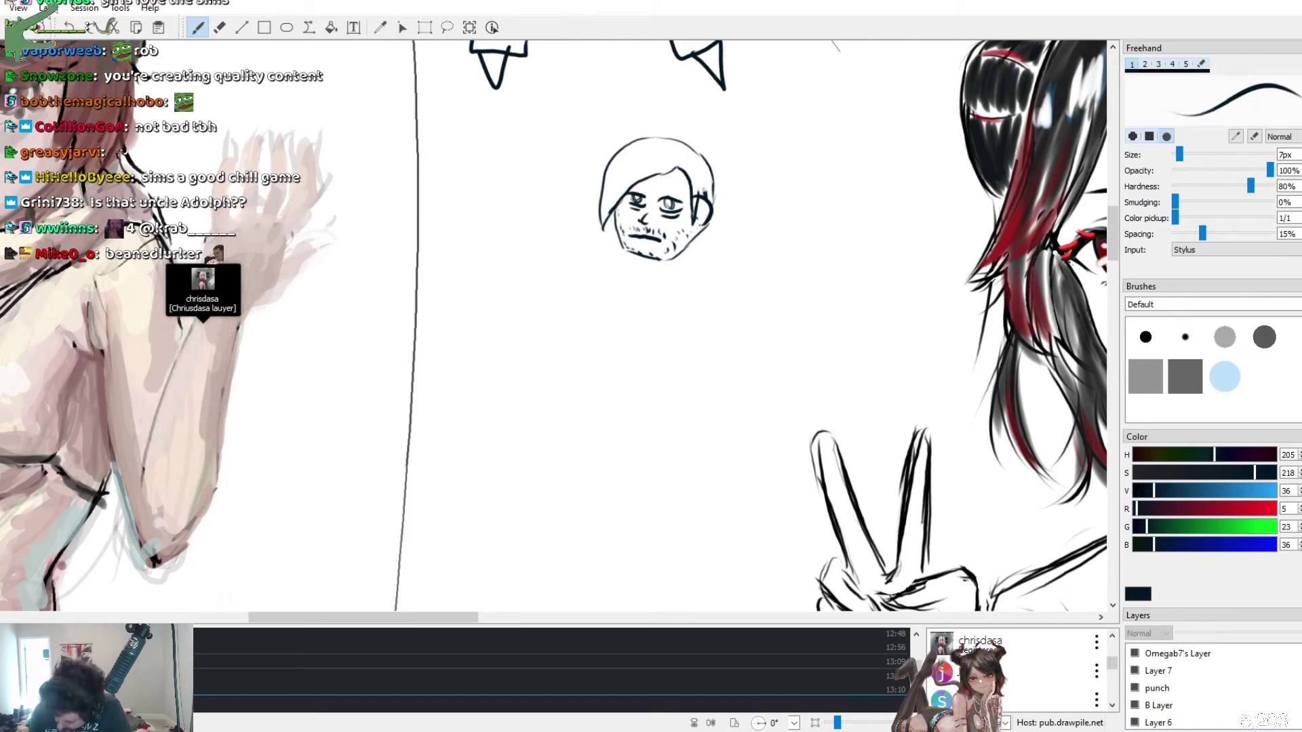
Draw long oval loops hanging on both sides of the jaw, replacing the first loop attempt
mouse_move(682, 252)
left_mouse_down()
mouse_move(687, 287)
mouse_move(690, 250)
left_mouse_up()
key("ctrl+z")
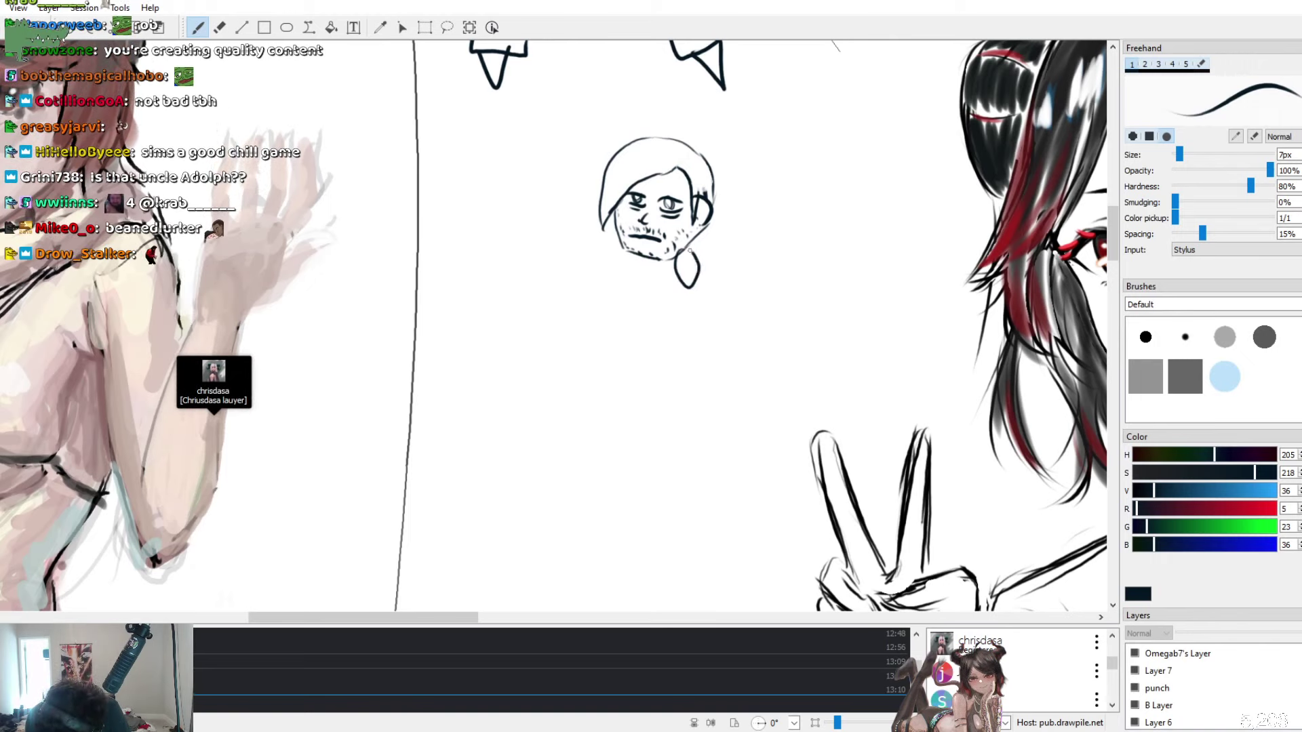
key("ctrl+z")
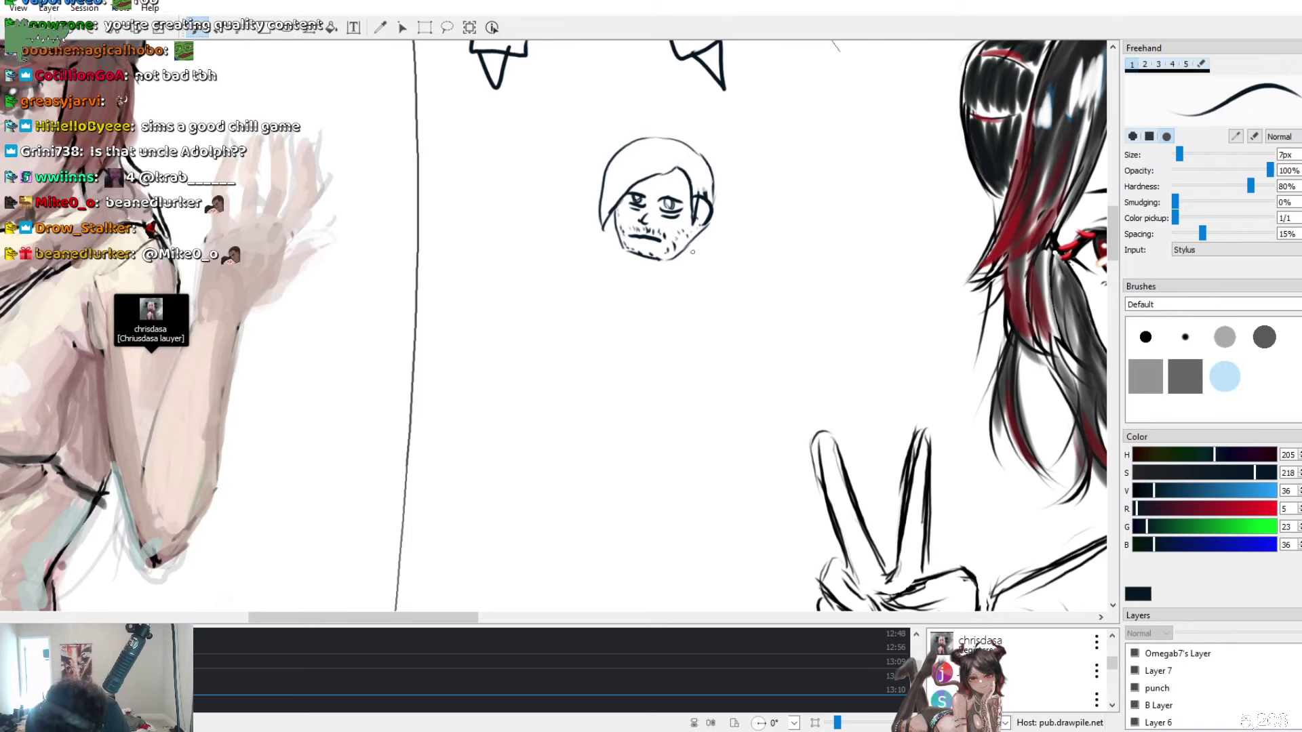
mouse_move(693, 245)
left_mouse_down()
mouse_move(688, 274)
mouse_move(702, 233)
mouse_move(712, 261)
left_mouse_up()
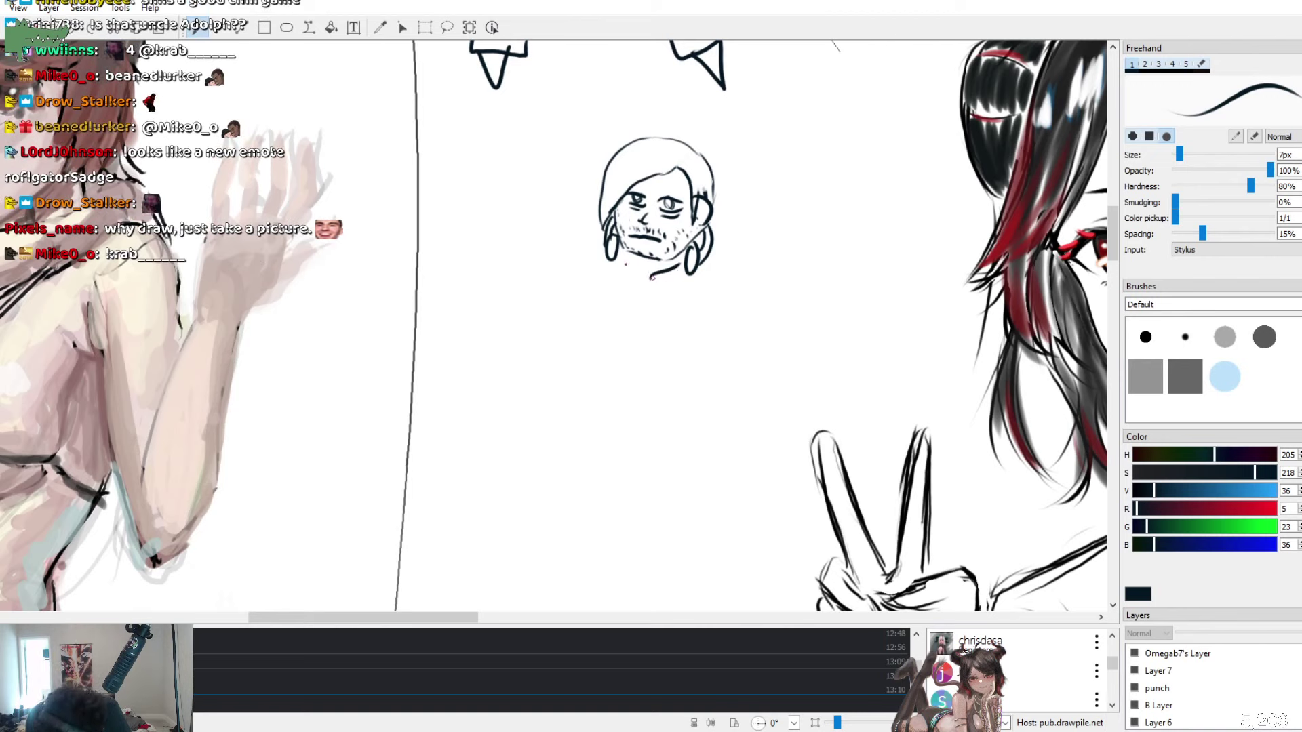
Draw the neck narrowing into a pointed V below the chin, replacing the first version, and add a tighter left hair contour
left_click_drag(631, 267, 638, 300)
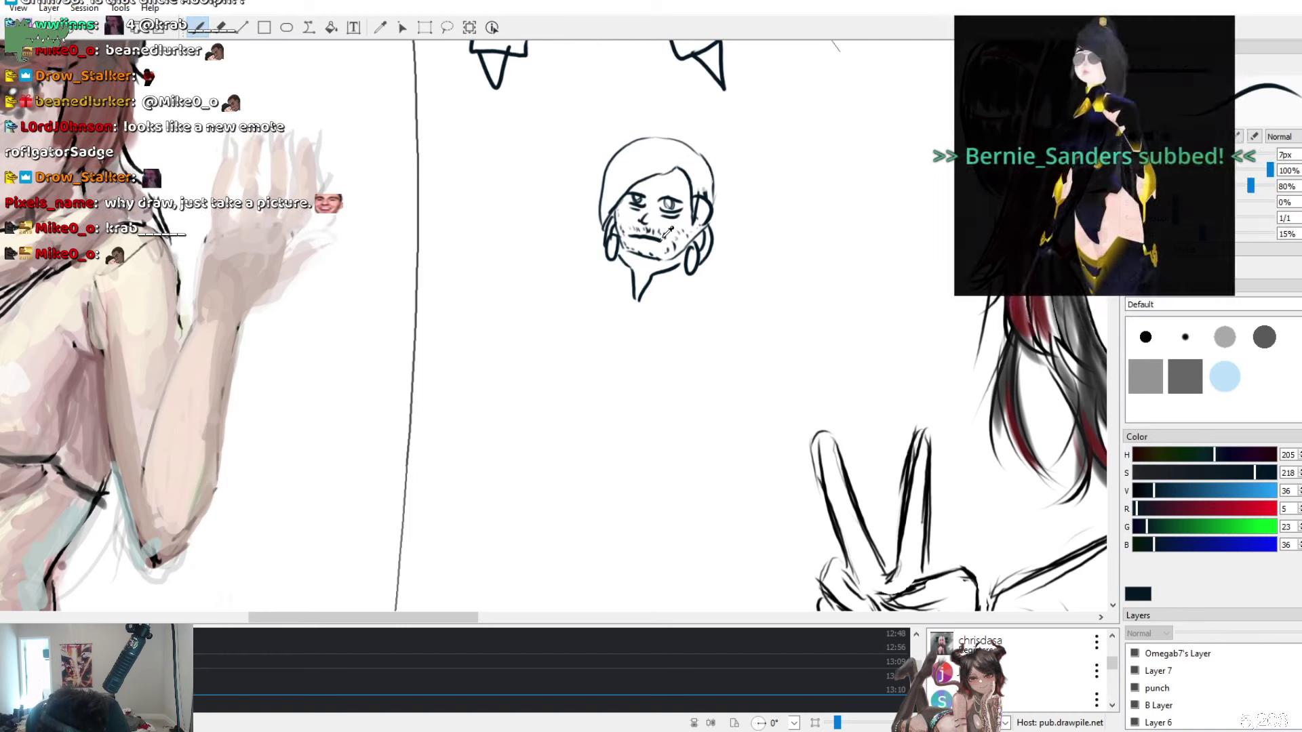
key("ctrl+z")
key("ctrl+z")
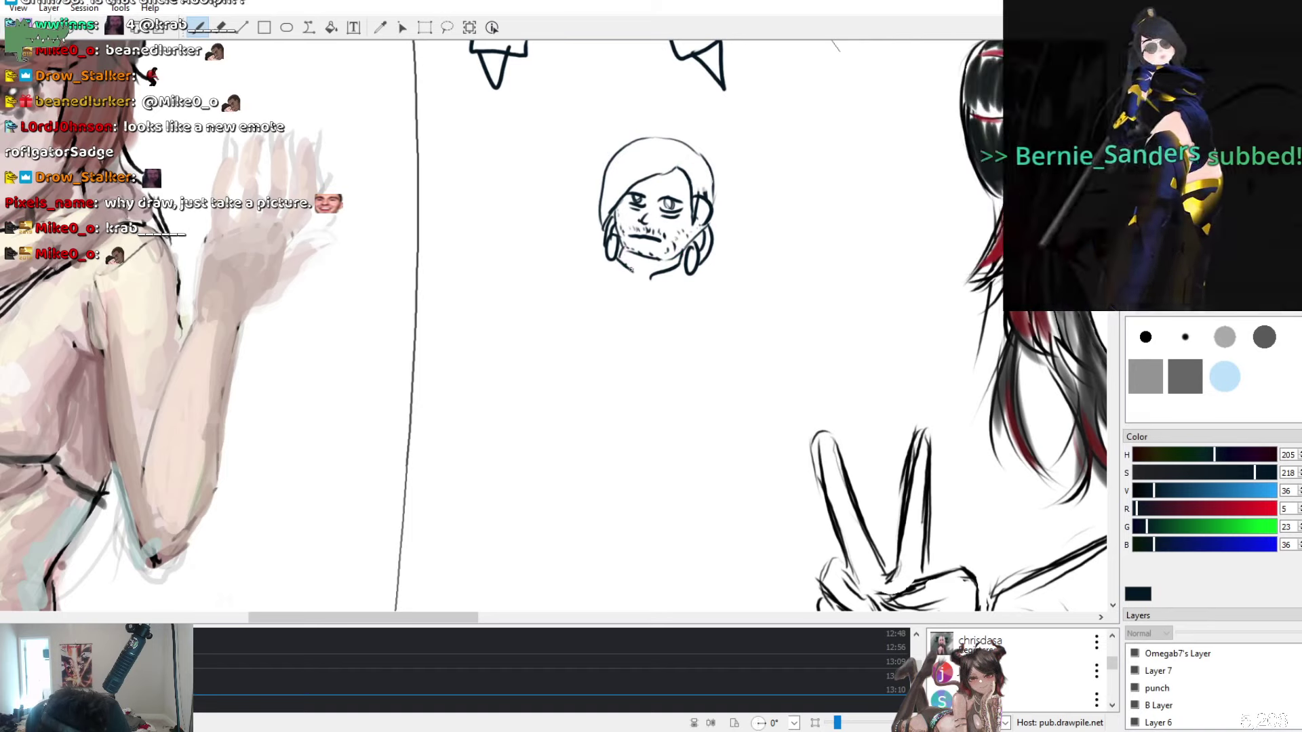
left_click_drag(621, 259, 631, 305)
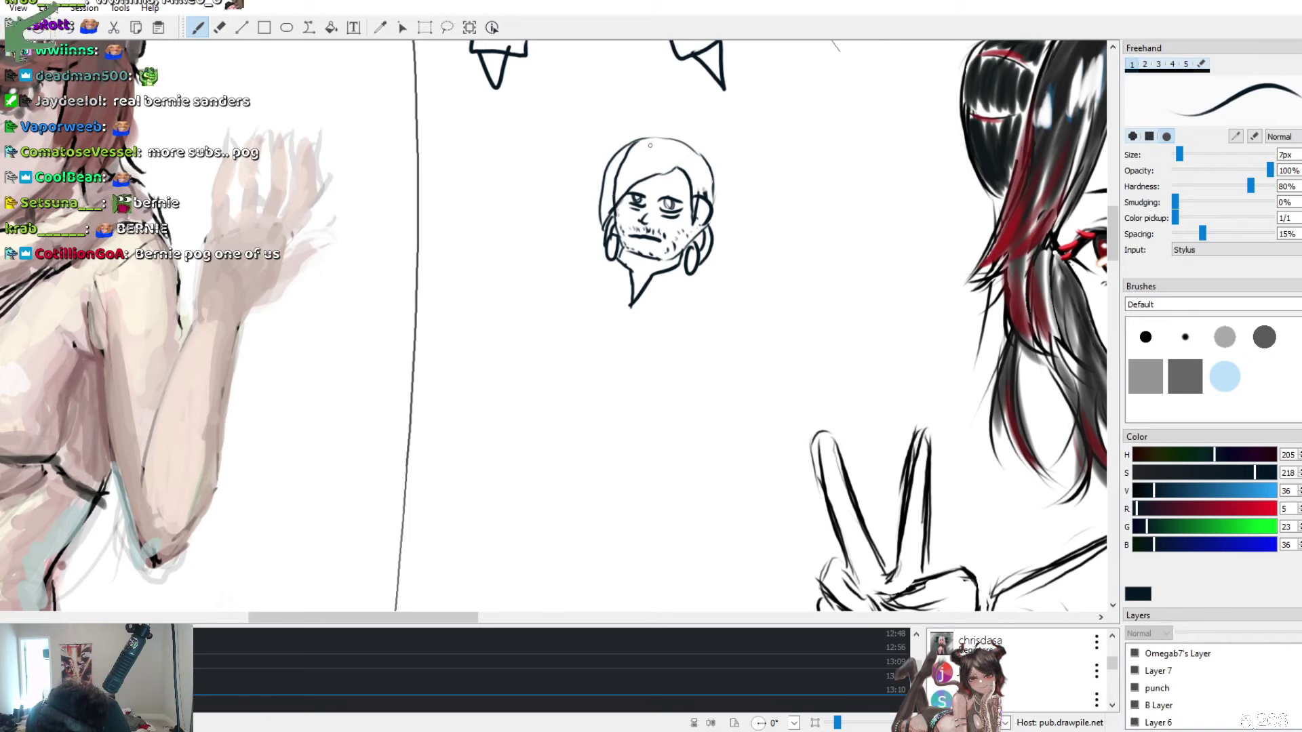
Erase the outer hair contour on the head's left side and touch up the crown line with the brush
key("e")
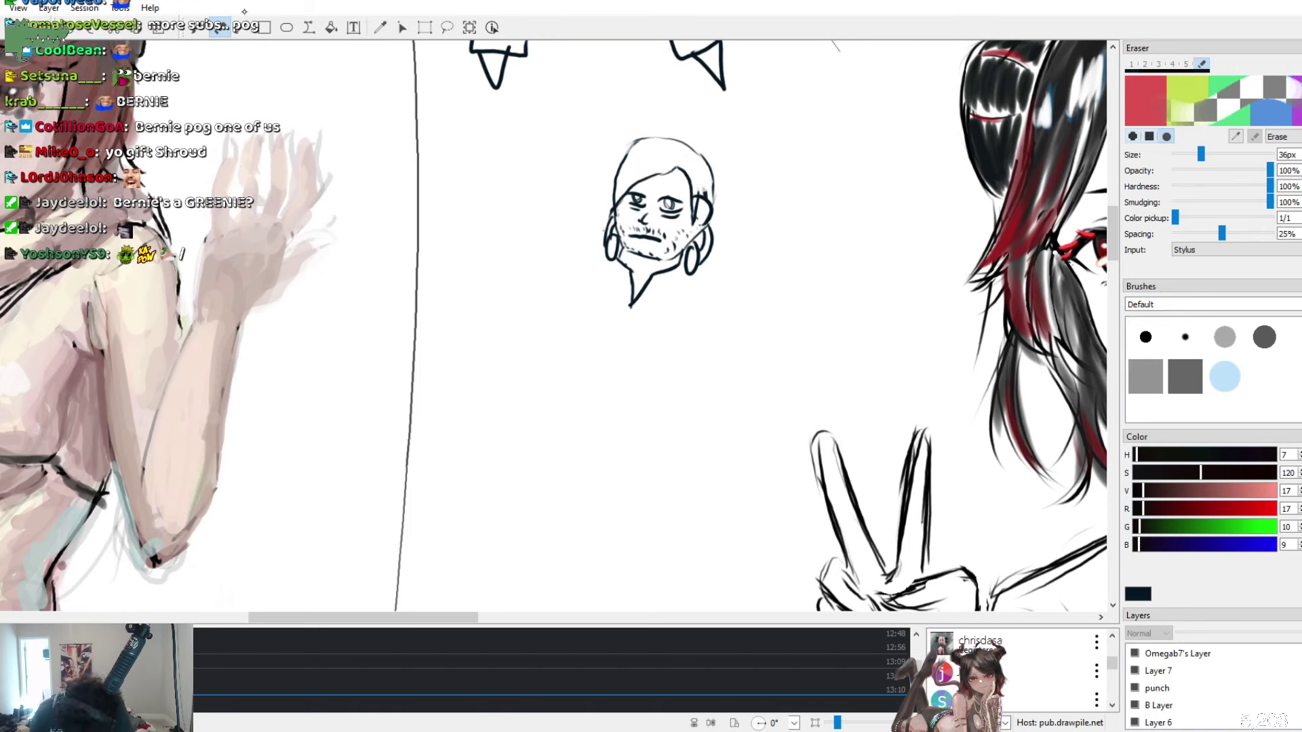
left_click(198, 27)
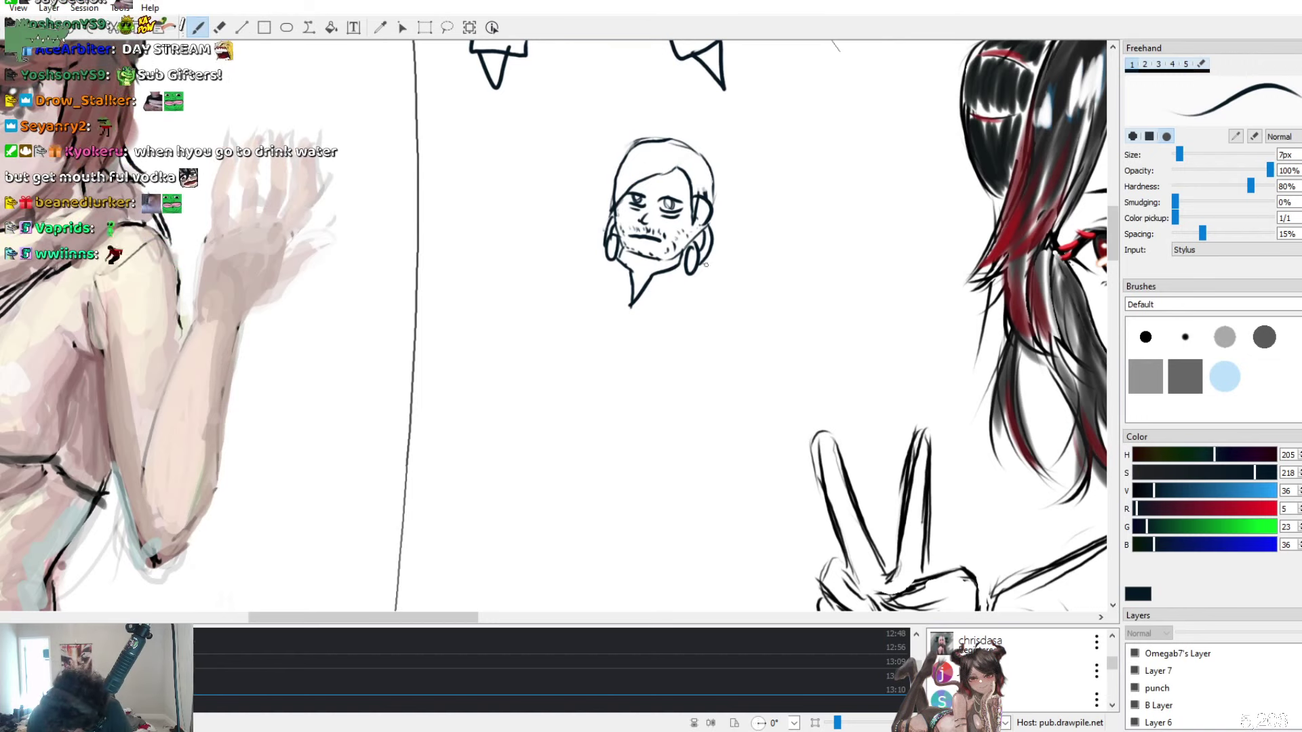
Draw a short-sleeved shirt below the neck with both sleeves, side seams and a bottom hem, redoing the left sleeve
left_click_drag(719, 314, 678, 364)
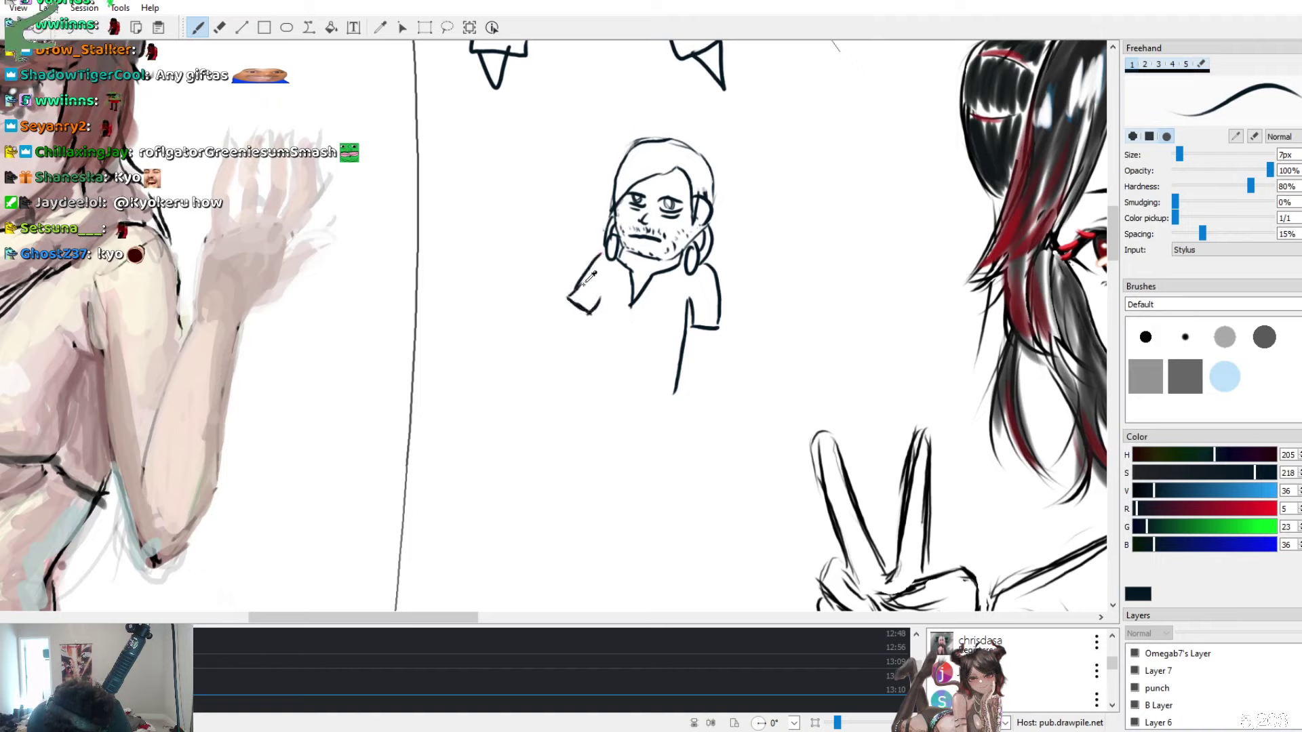
key("ctrl+z")
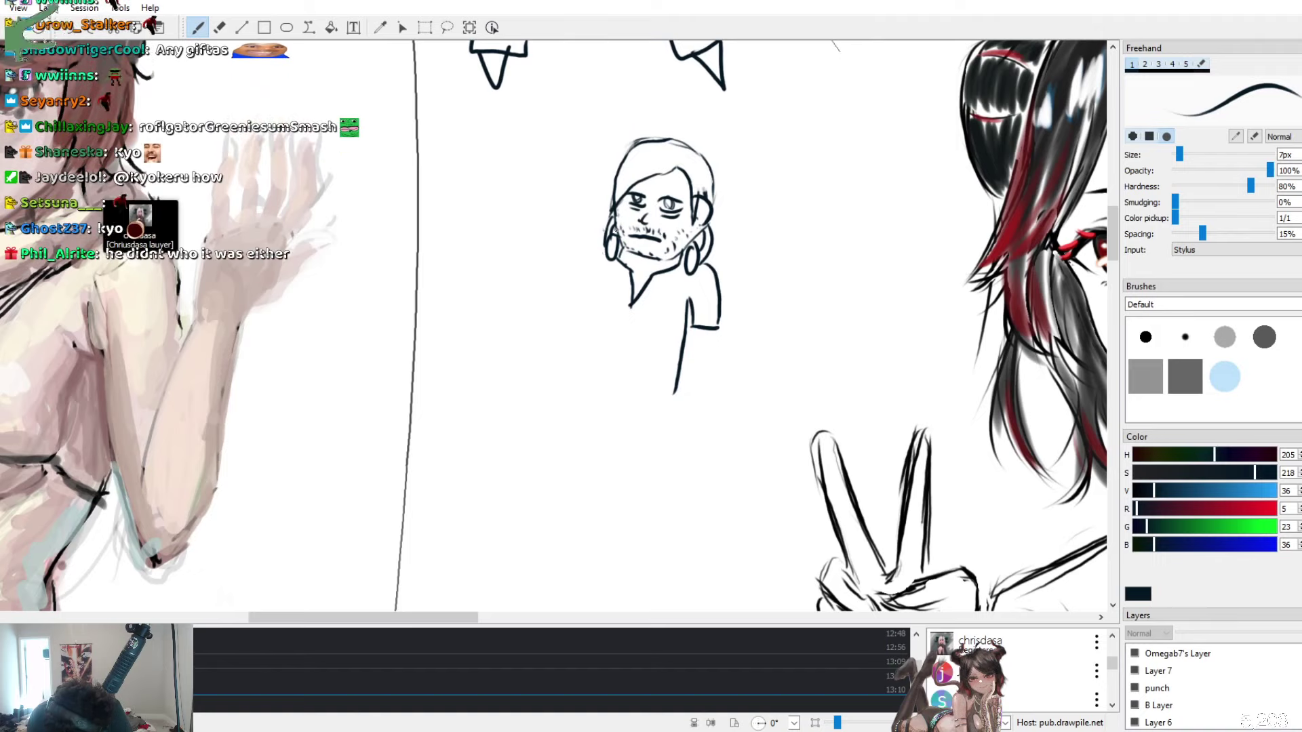
mouse_move(601, 249)
left_mouse_down()
mouse_move(570, 280)
mouse_move(589, 311)
mouse_move(600, 289)
left_mouse_up()
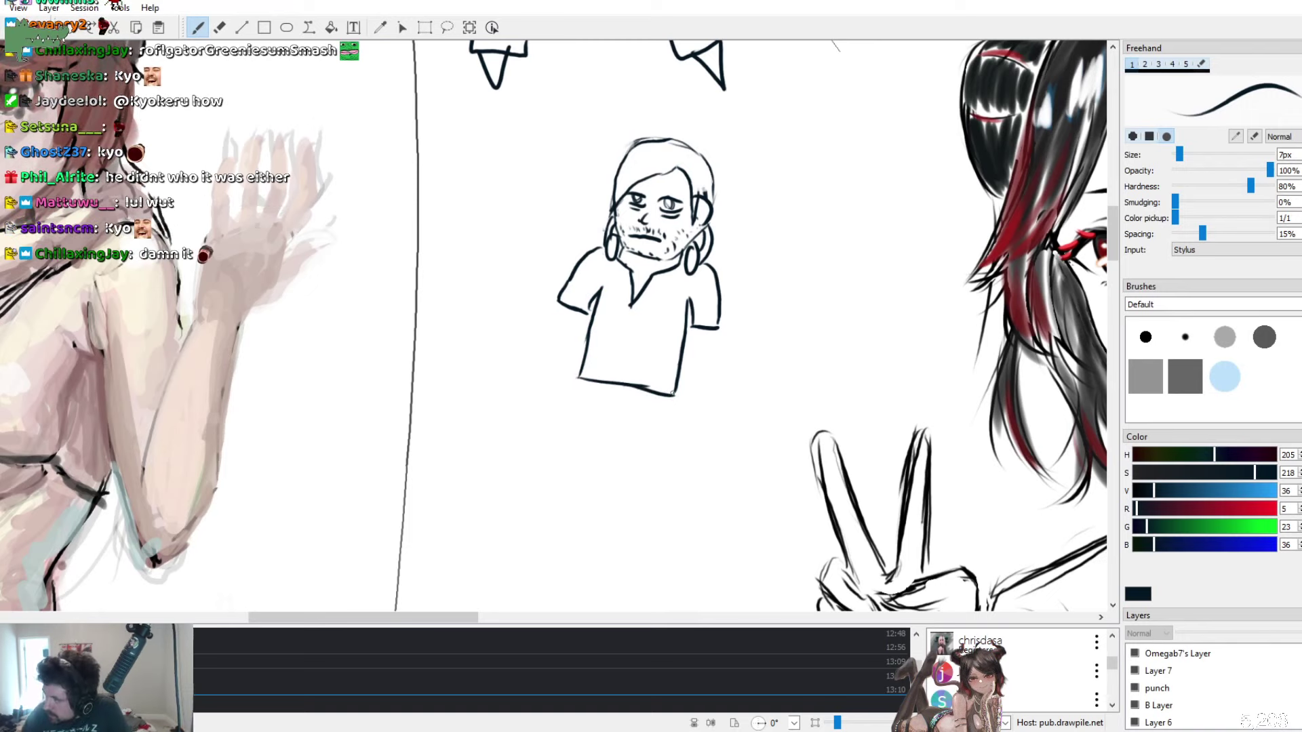
Draw the shirt's collar and button placket, bold stripes across the chest, and thin slanted stripes across the belly
left_click_drag(623, 307, 620, 320)
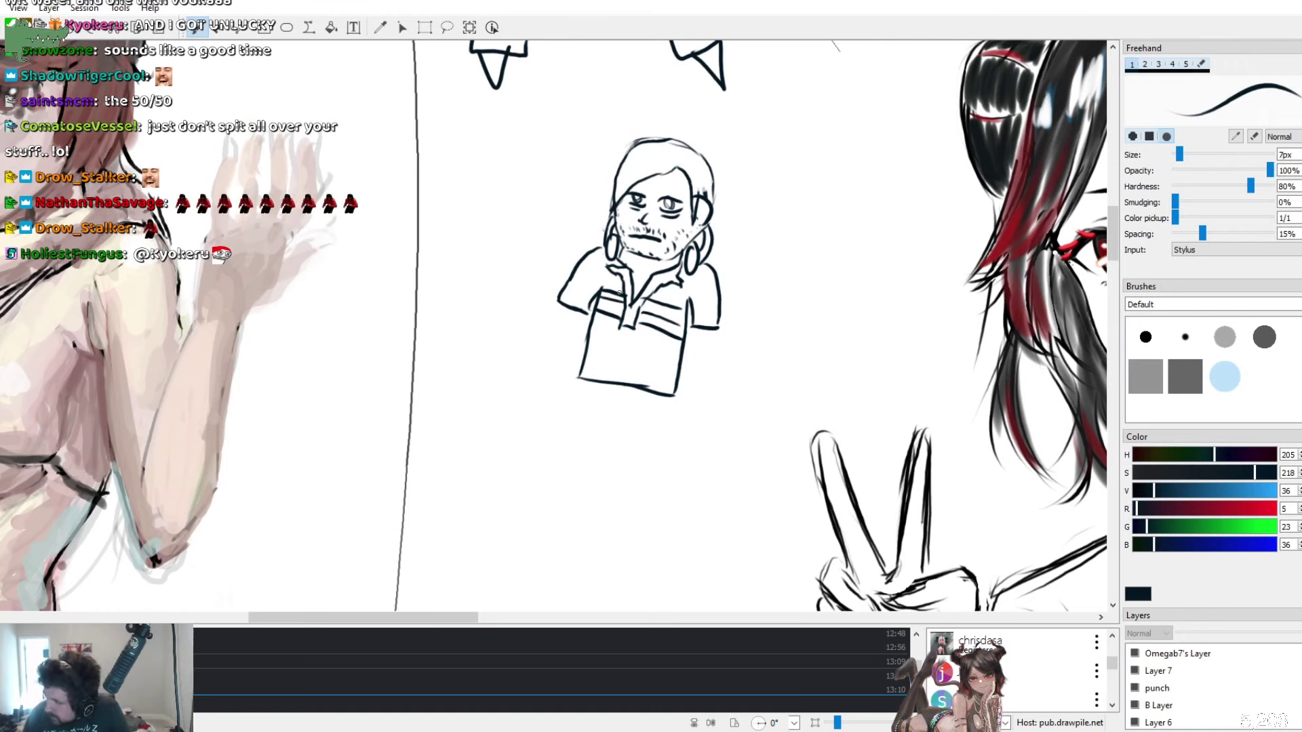
left_click_drag(592, 327, 693, 372)
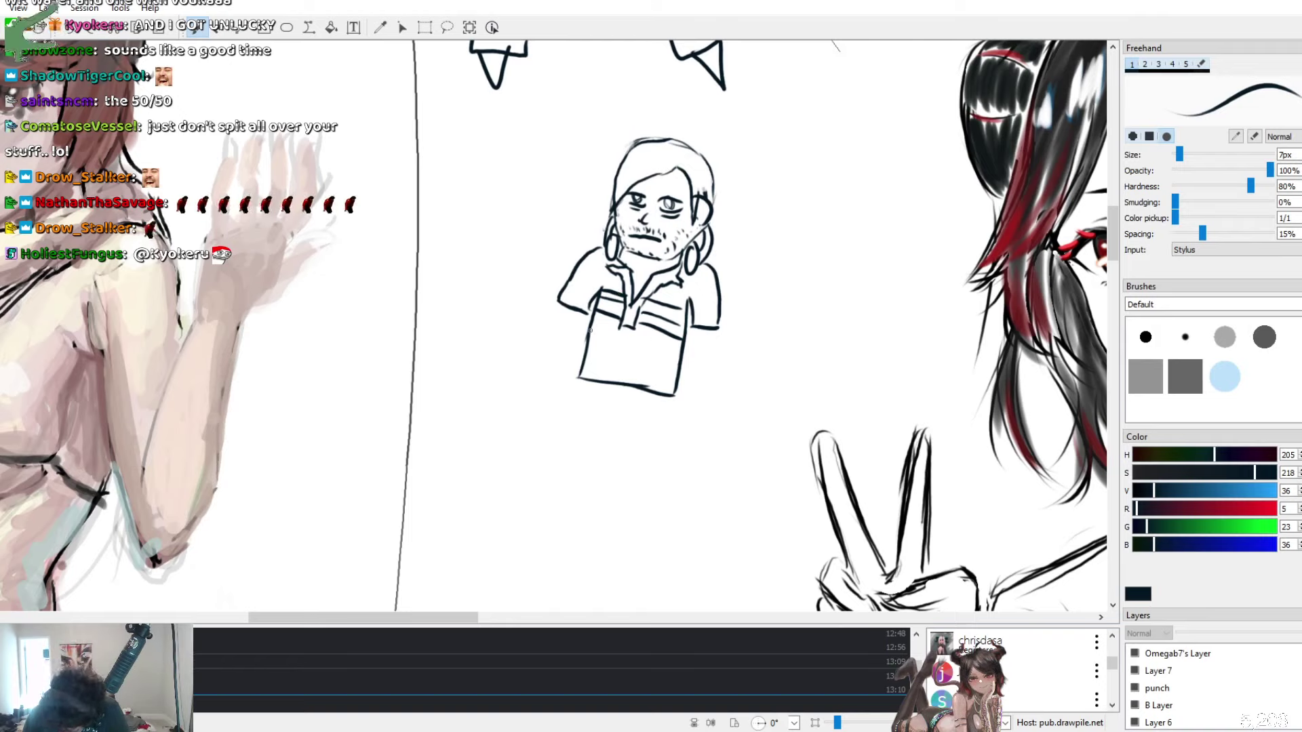
left_click_drag(592, 342, 670, 358)
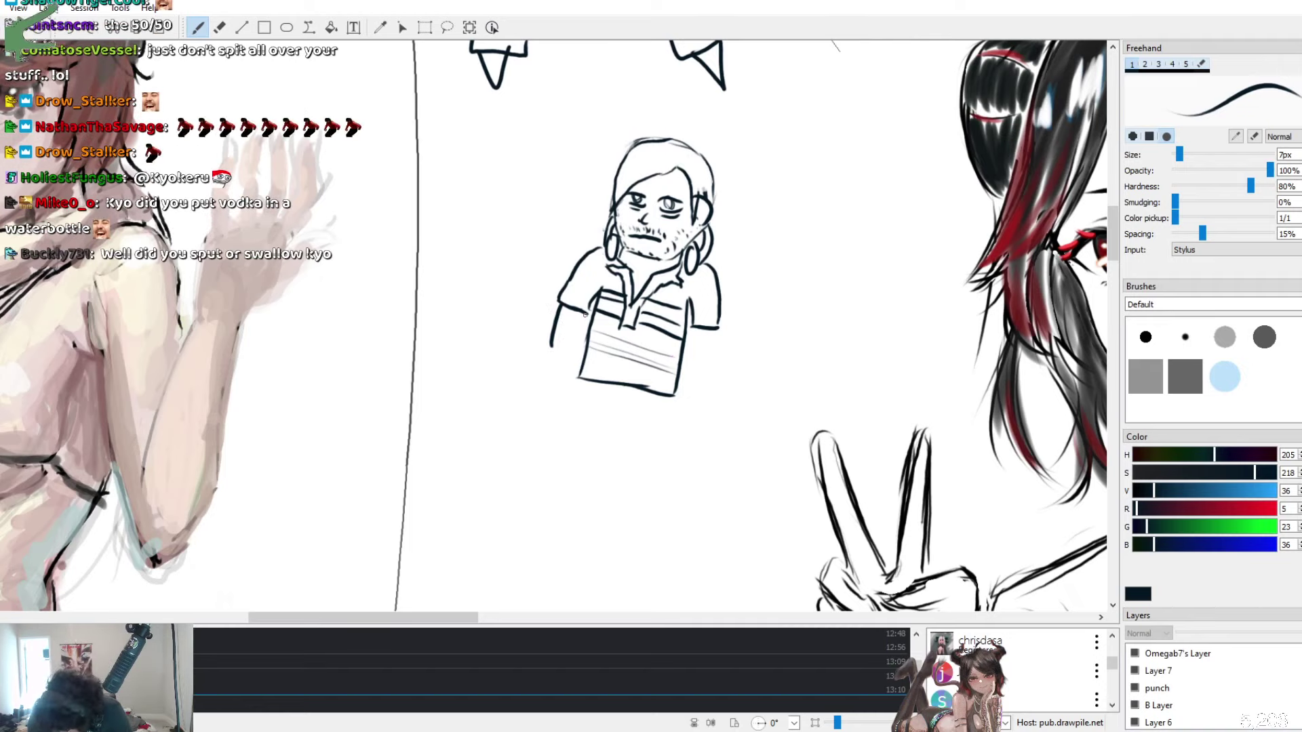
Draw the outer forearm line below the left sleeve, undoing the inner line and the first attempt at the hand
mouse_move(561, 301)
left_mouse_down()
mouse_move(543, 345)
mouse_move(573, 347)
mouse_move(533, 381)
mouse_move(566, 385)
left_mouse_up()
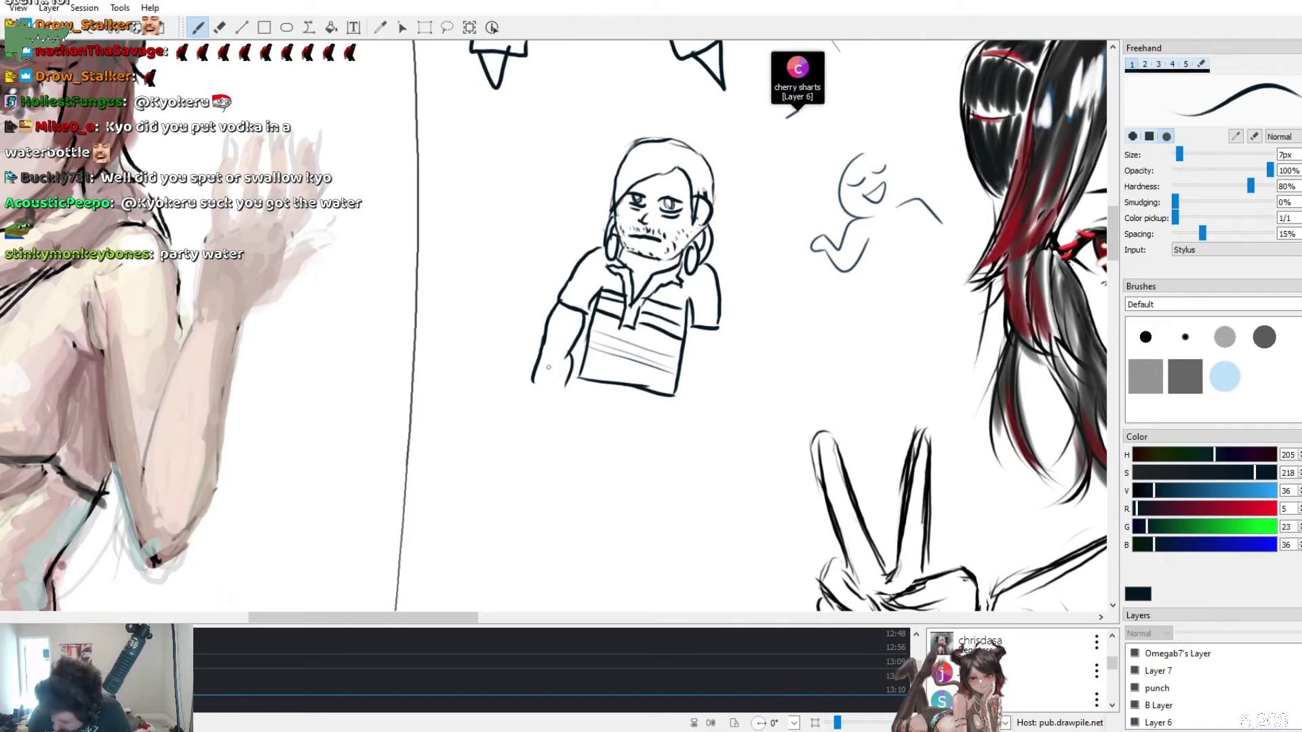
left_click_drag(539, 387, 547, 419)
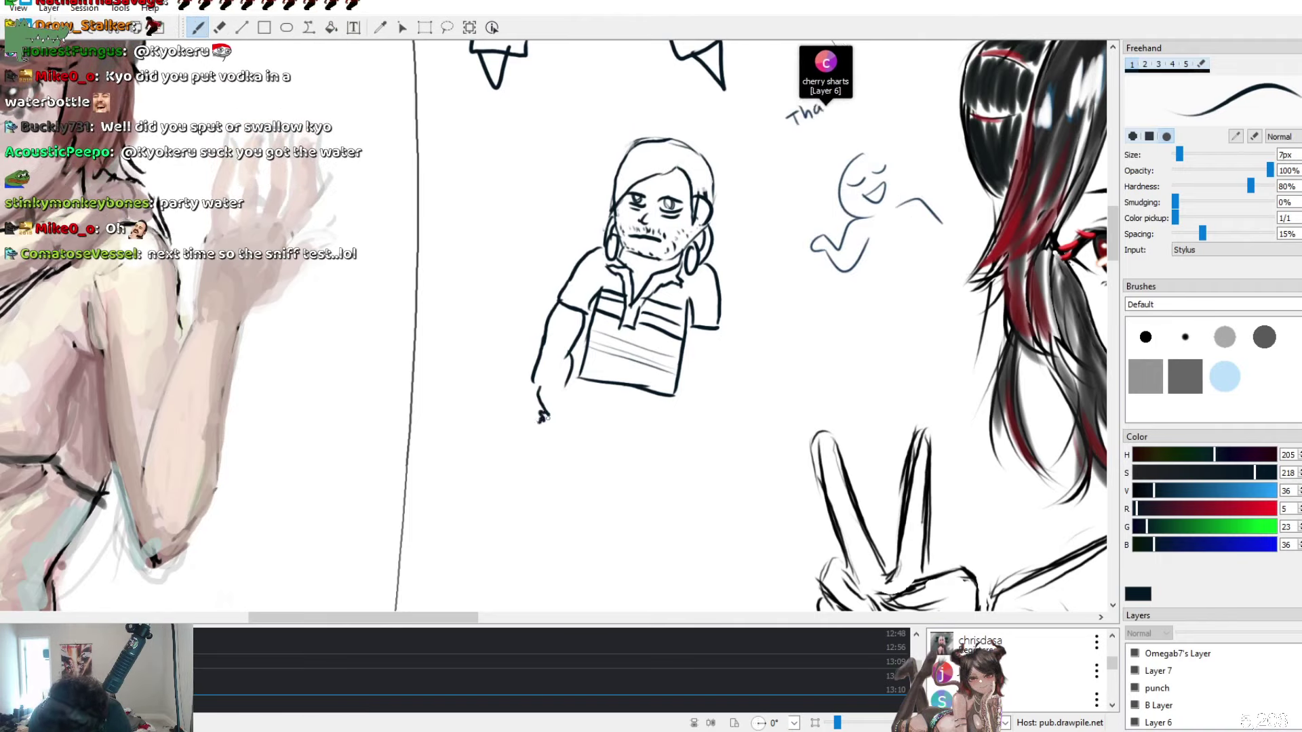
key("ctrl+z")
key("ctrl+z")
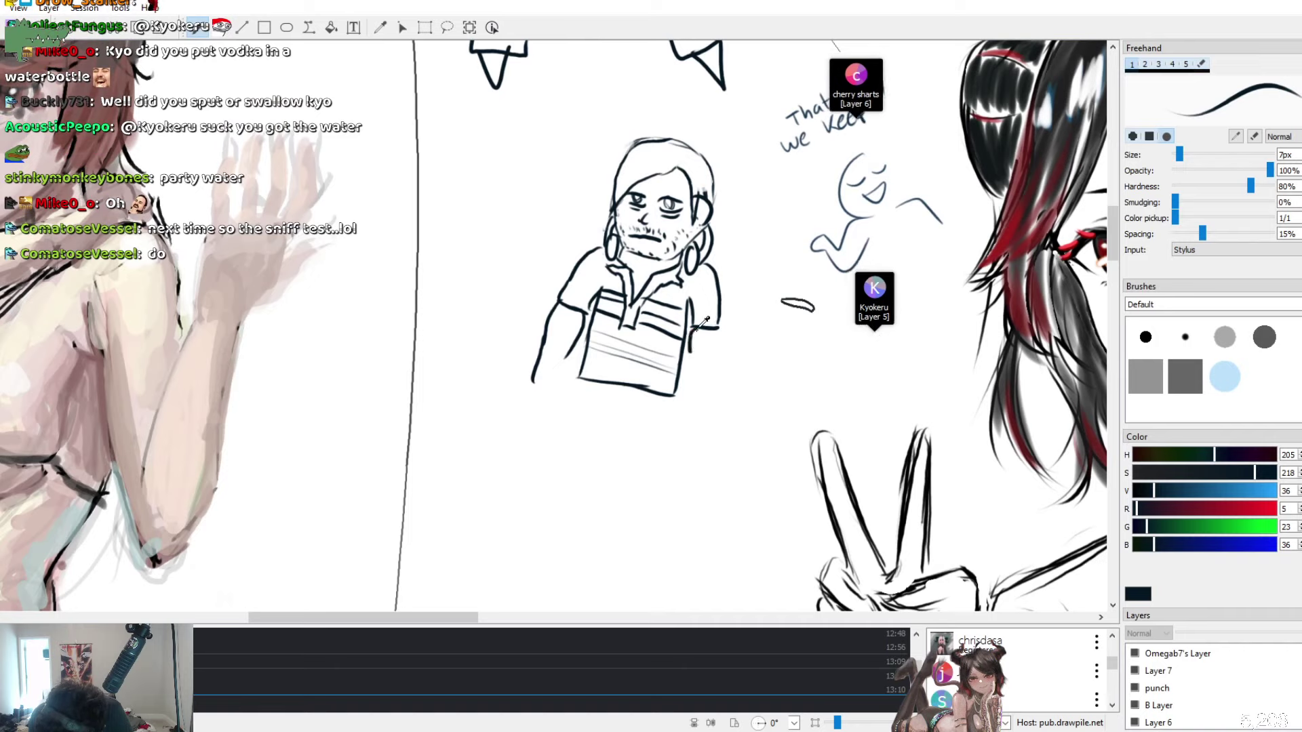
Draw the forearm and curled hand below the right sleeve, undoing the strokes that miss
key("ctrl+z")
mouse_move(692, 329)
left_mouse_down()
mouse_move(688, 353)
mouse_move(708, 355)
mouse_move(690, 387)
mouse_move(702, 392)
mouse_move(680, 391)
mouse_move(704, 390)
mouse_move(677, 411)
mouse_move(693, 416)
mouse_move(686, 400)
left_mouse_up()
key("ctrl+z")
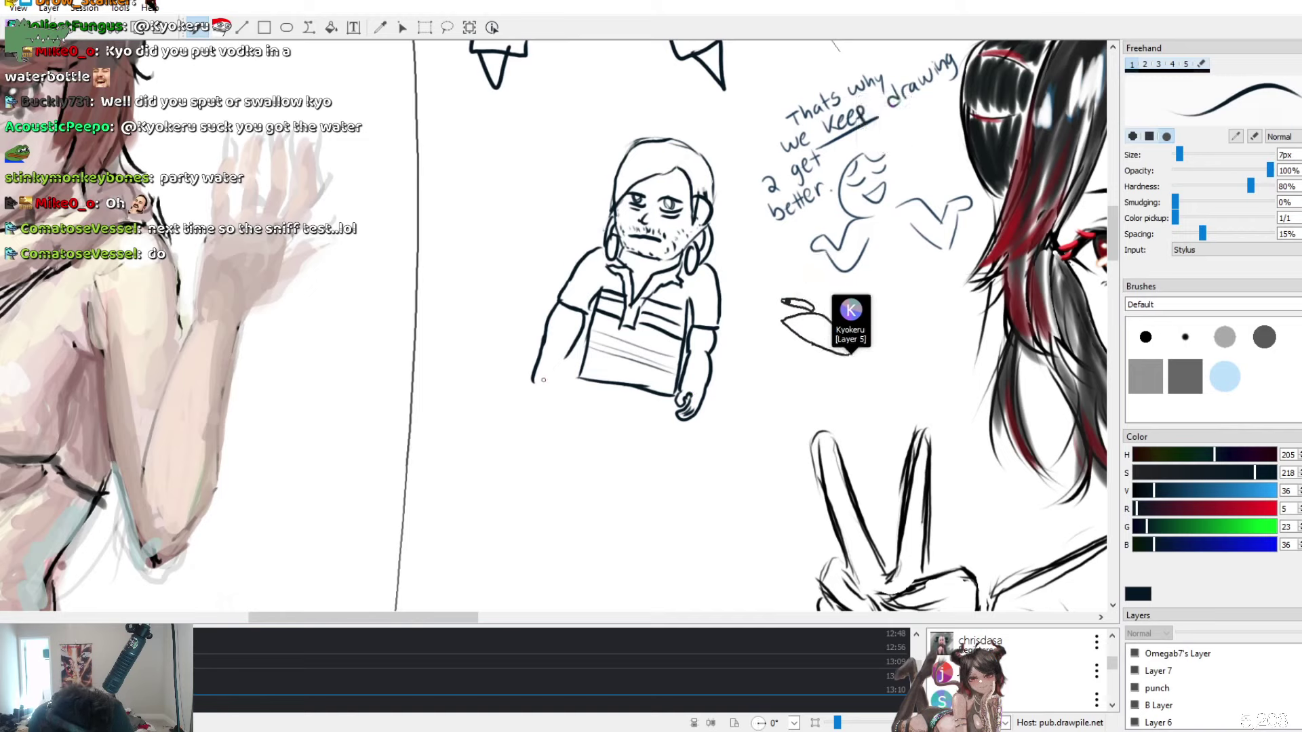
Complete the left arm with an inner forearm line and a curled hand, and add short hair marks on the forearm
mouse_move(535, 401)
left_mouse_down()
mouse_move(564, 381)
mouse_move(551, 402)
mouse_move(555, 377)
mouse_move(552, 400)
left_mouse_up()
key("ctrl+z")
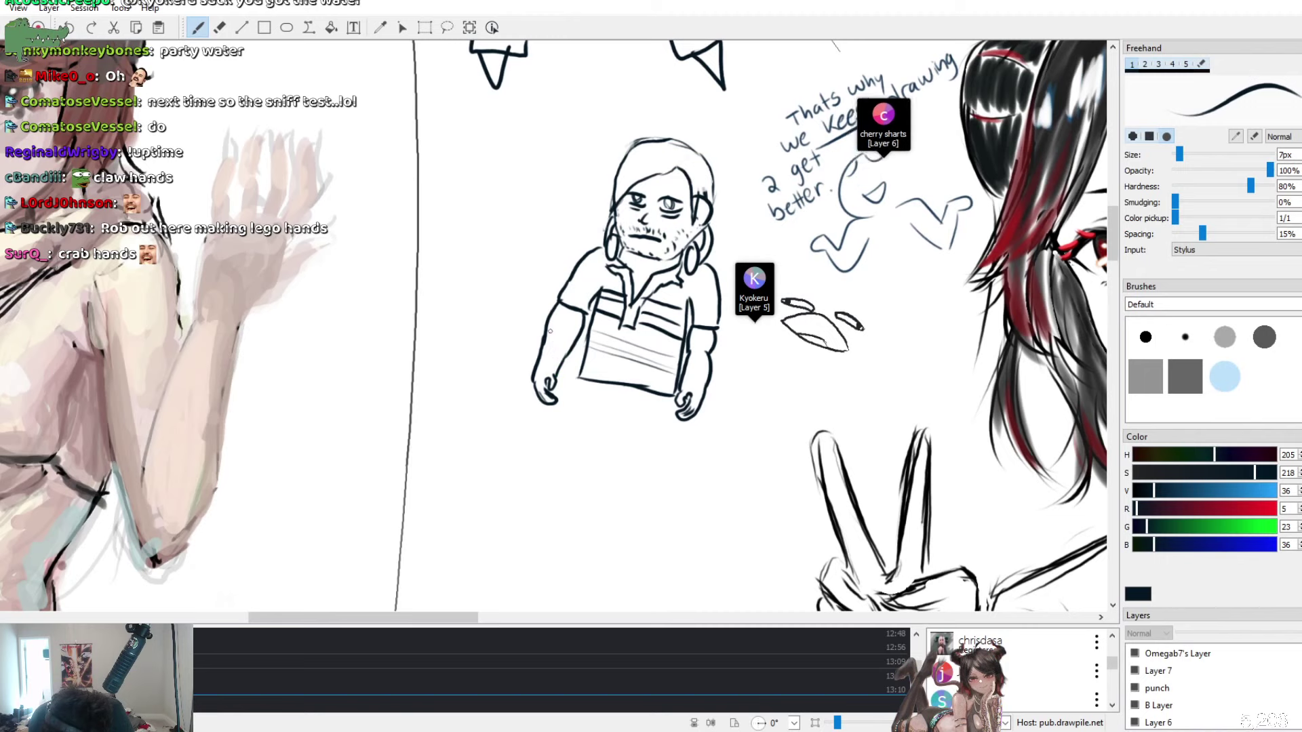
left_click_drag(552, 332, 553, 341)
left_click_drag(556, 331, 551, 346)
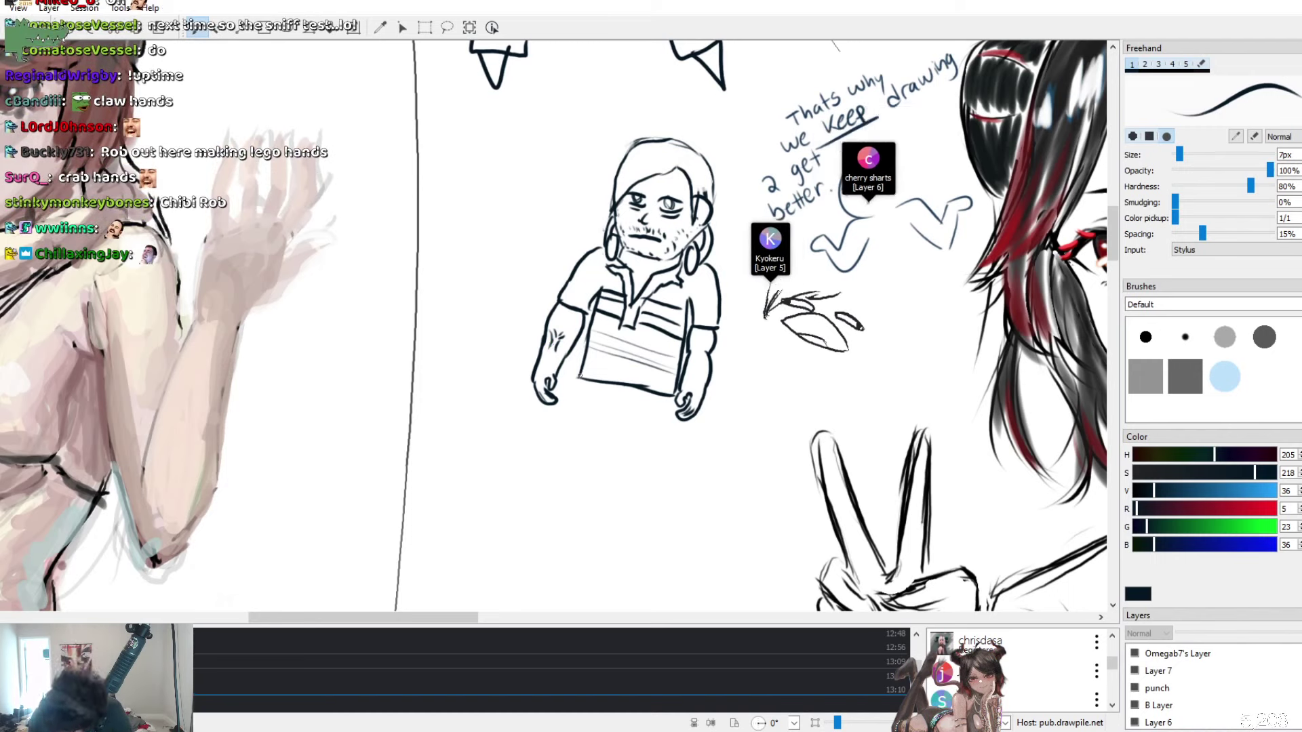
Draw short shorts with a centre crease and side folds below the shirt, and add thin hair strokes inside the open collar
mouse_move(568, 400)
left_mouse_down()
mouse_move(587, 419)
mouse_move(630, 414)
left_mouse_up()
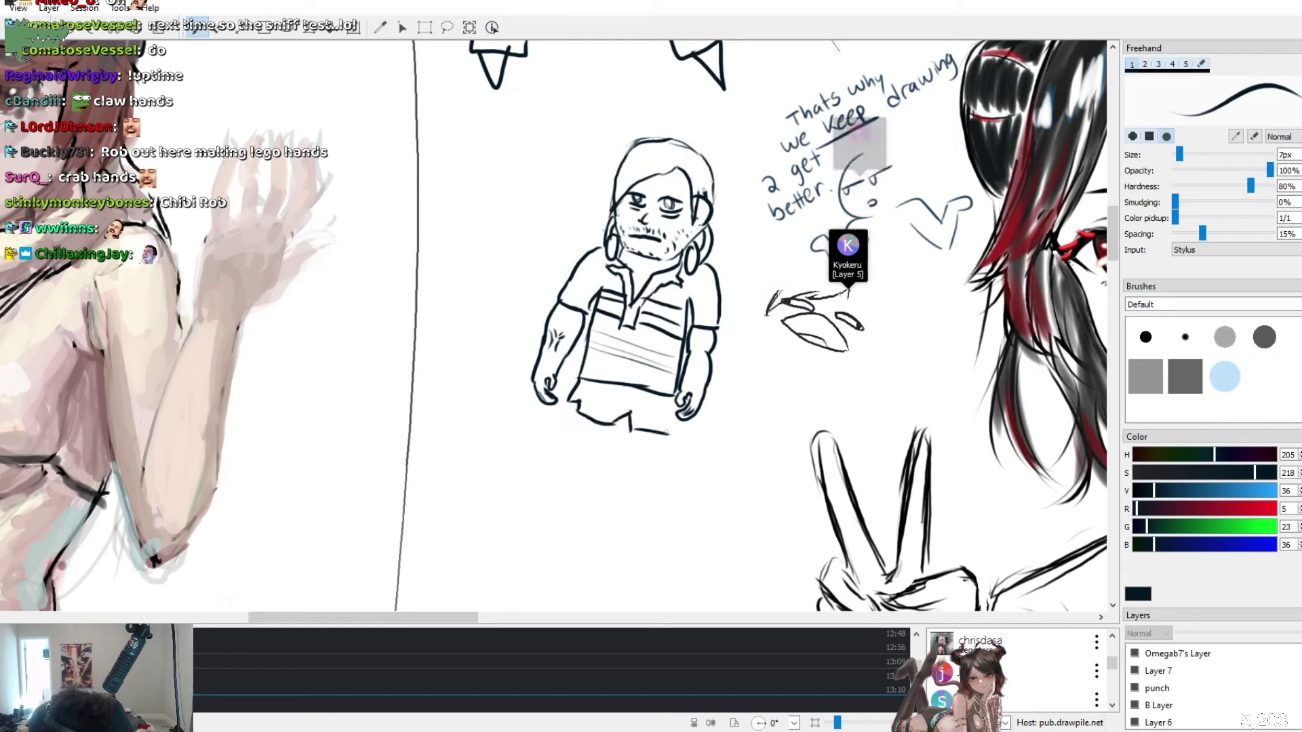
left_click_drag(668, 419, 675, 432)
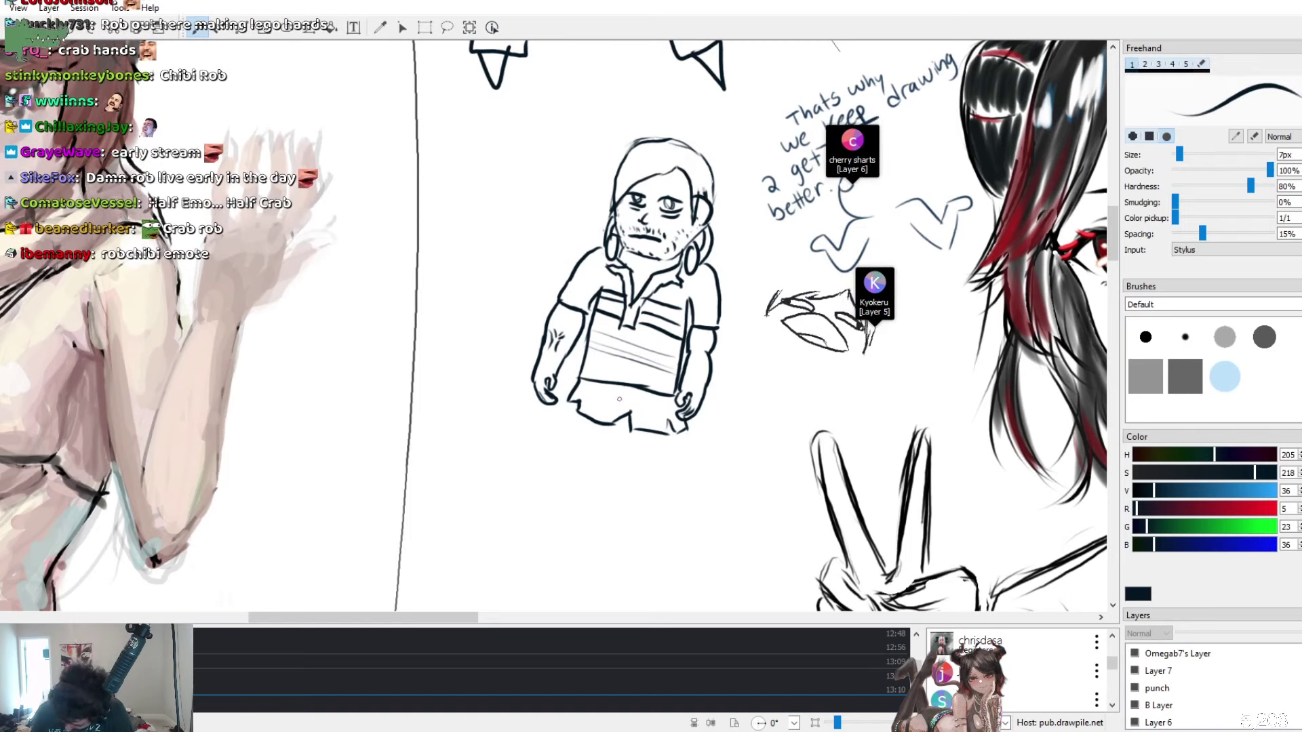
left_click_drag(620, 393, 633, 406)
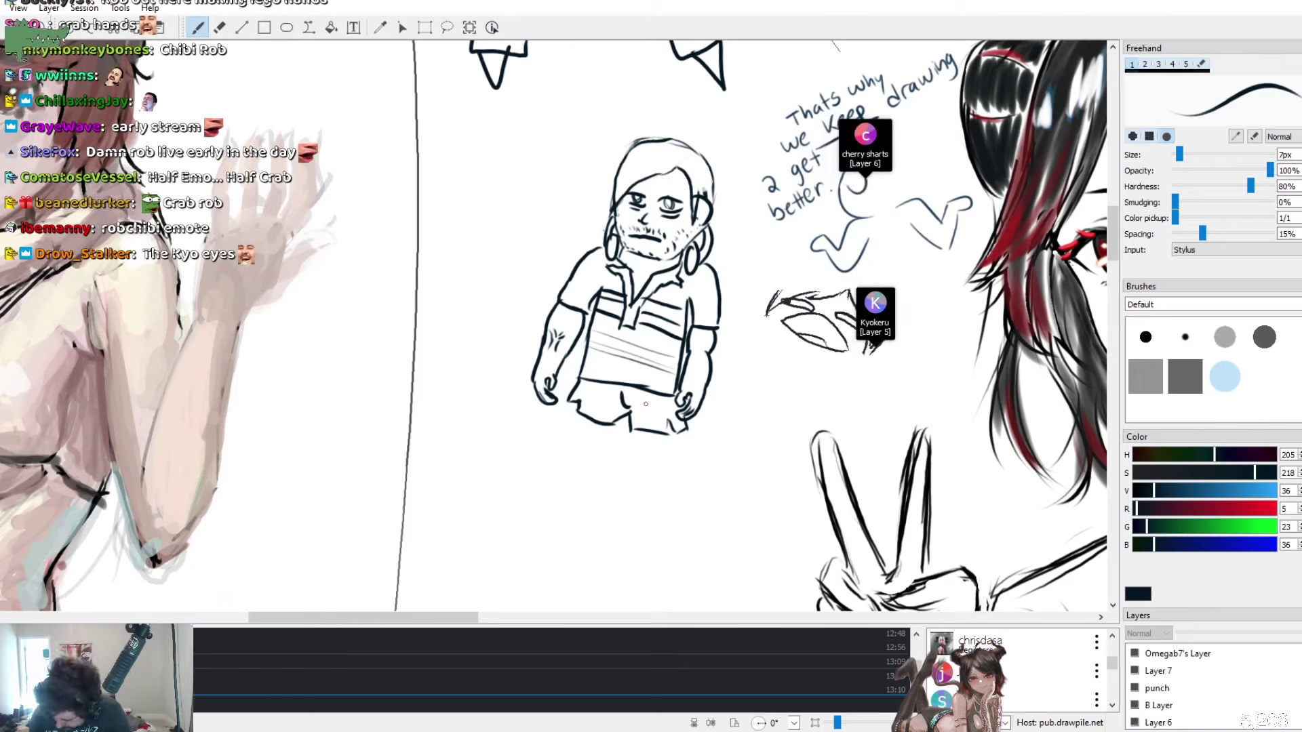
left_click_drag(639, 270, 640, 277)
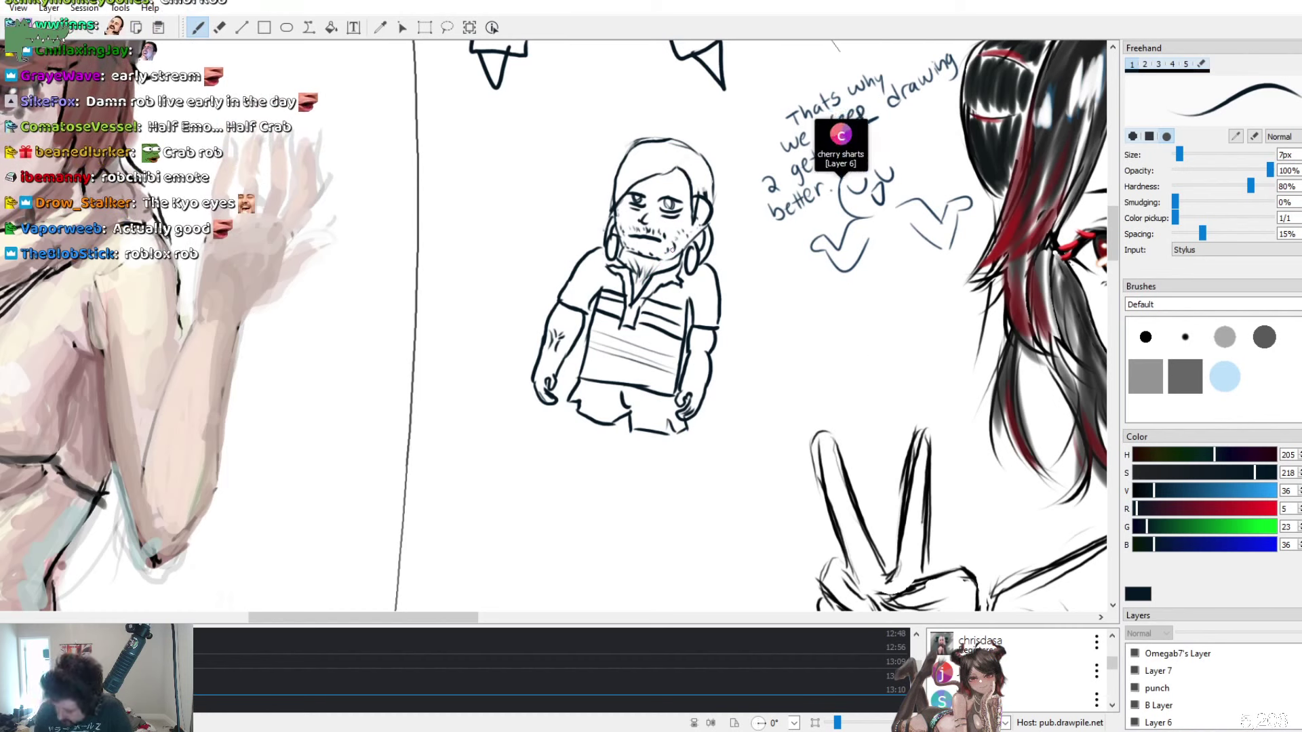
Draw the right leg below the shorts with thigh lines, a kneecap curve and shin lines, redoing the first thigh line
left_click_drag(639, 430, 638, 483)
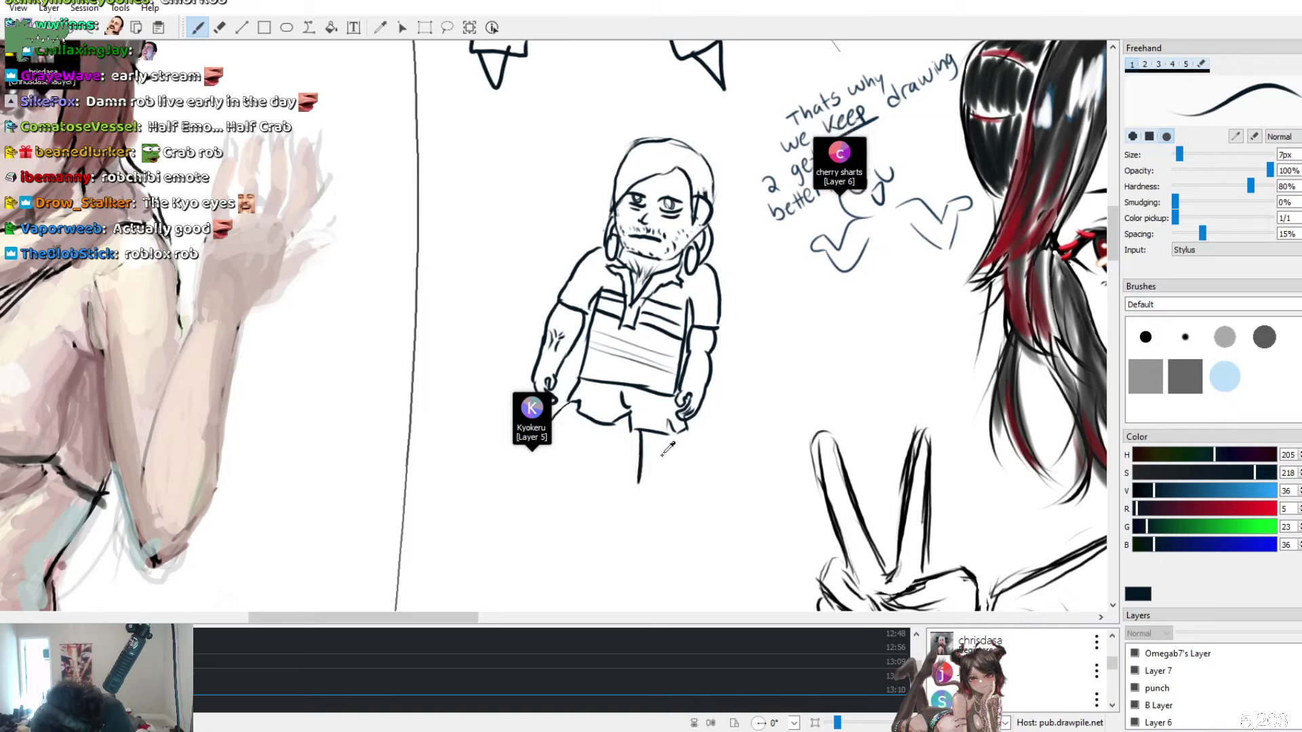
key("ctrl+z")
left_click_drag(640, 432, 639, 476)
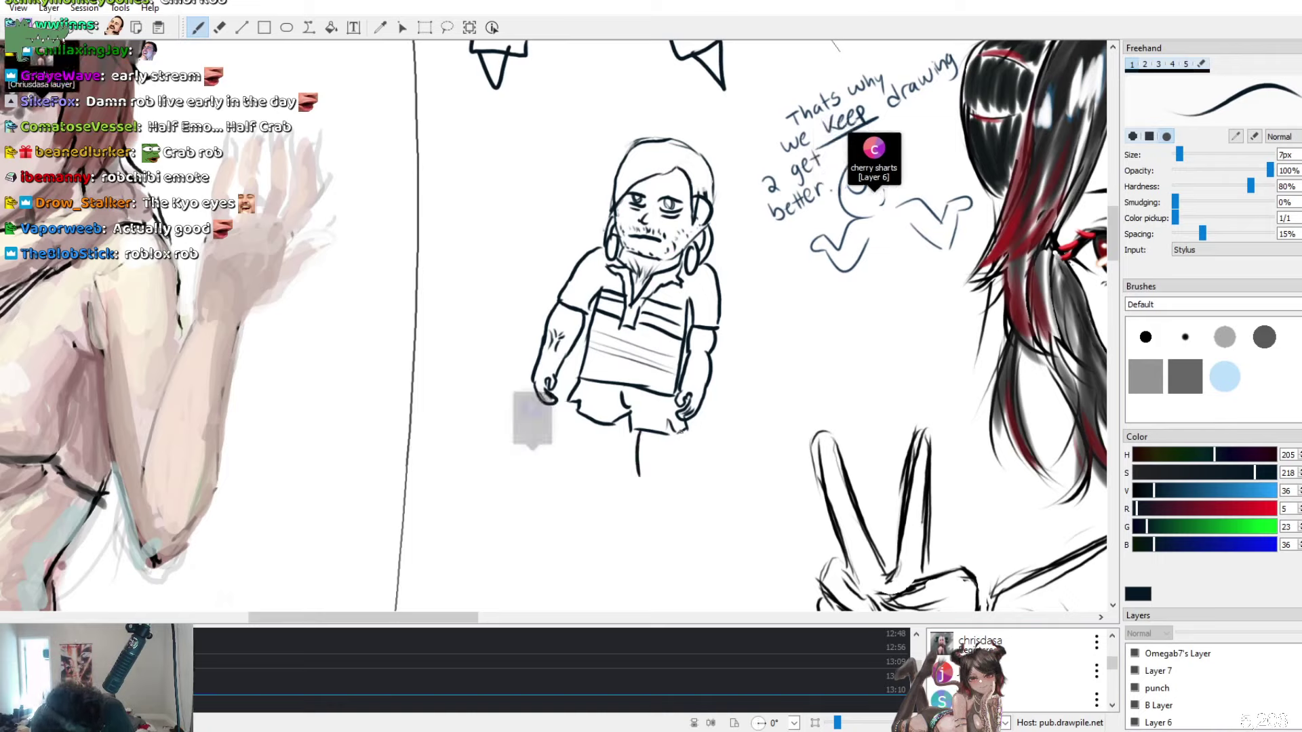
left_click_drag(682, 432, 680, 482)
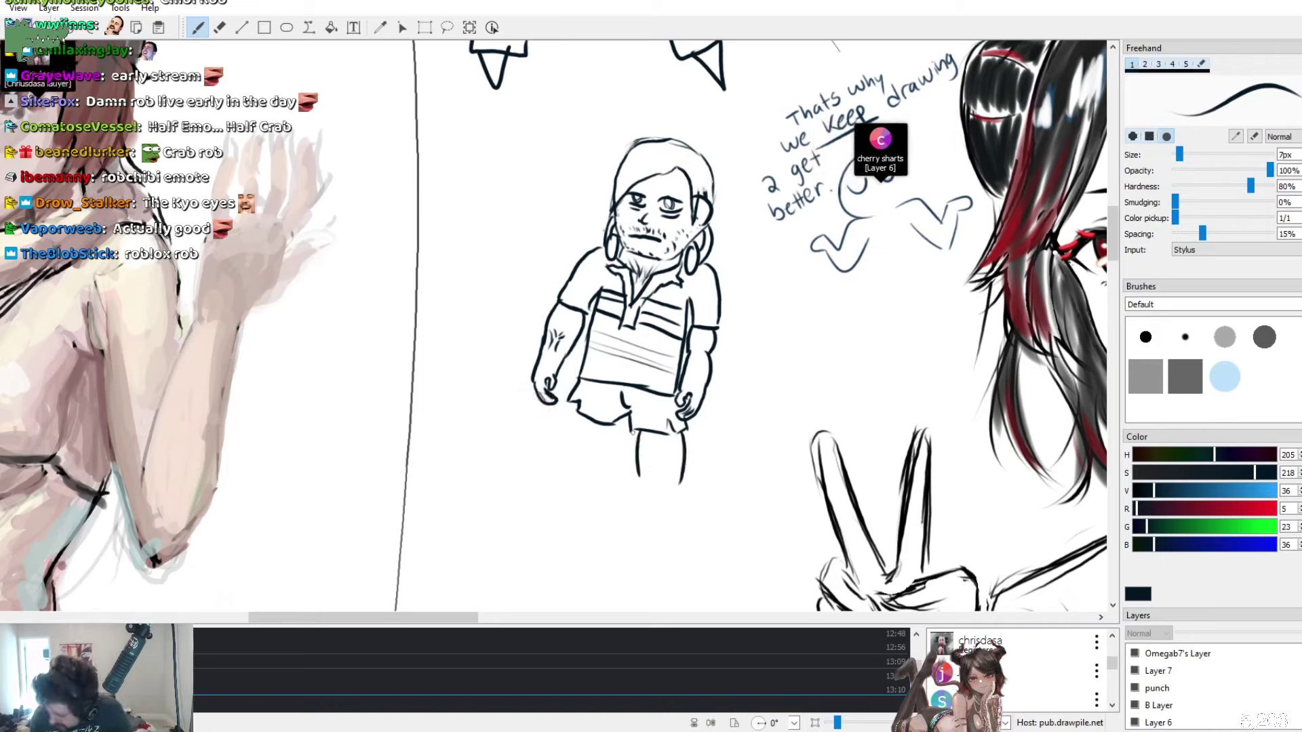
mouse_move(647, 487)
left_mouse_down()
mouse_move(661, 495)
mouse_move(632, 535)
left_mouse_up()
key("ctrl+z")
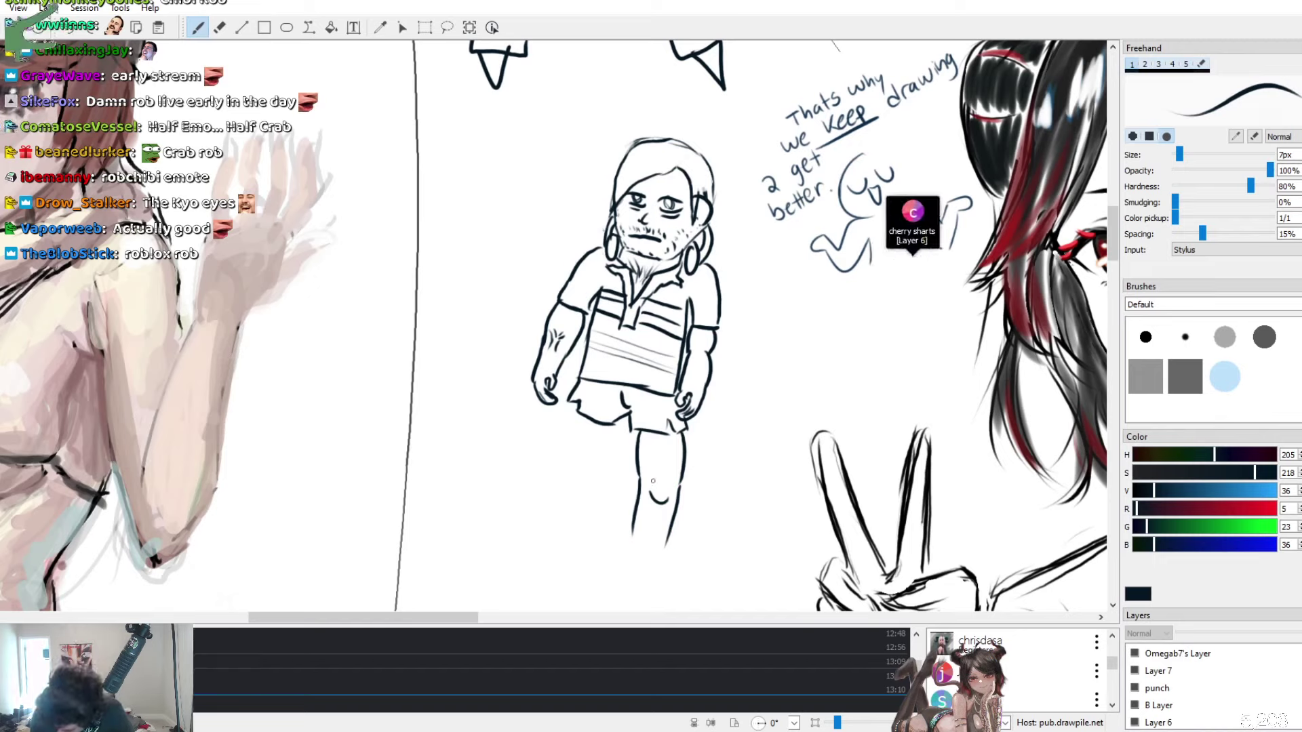
Draw the outer and inner thigh lines of the left leg below the shorts, redoing the inner line
left_click_drag(576, 411, 563, 469)
left_click_drag(602, 426, 595, 474)
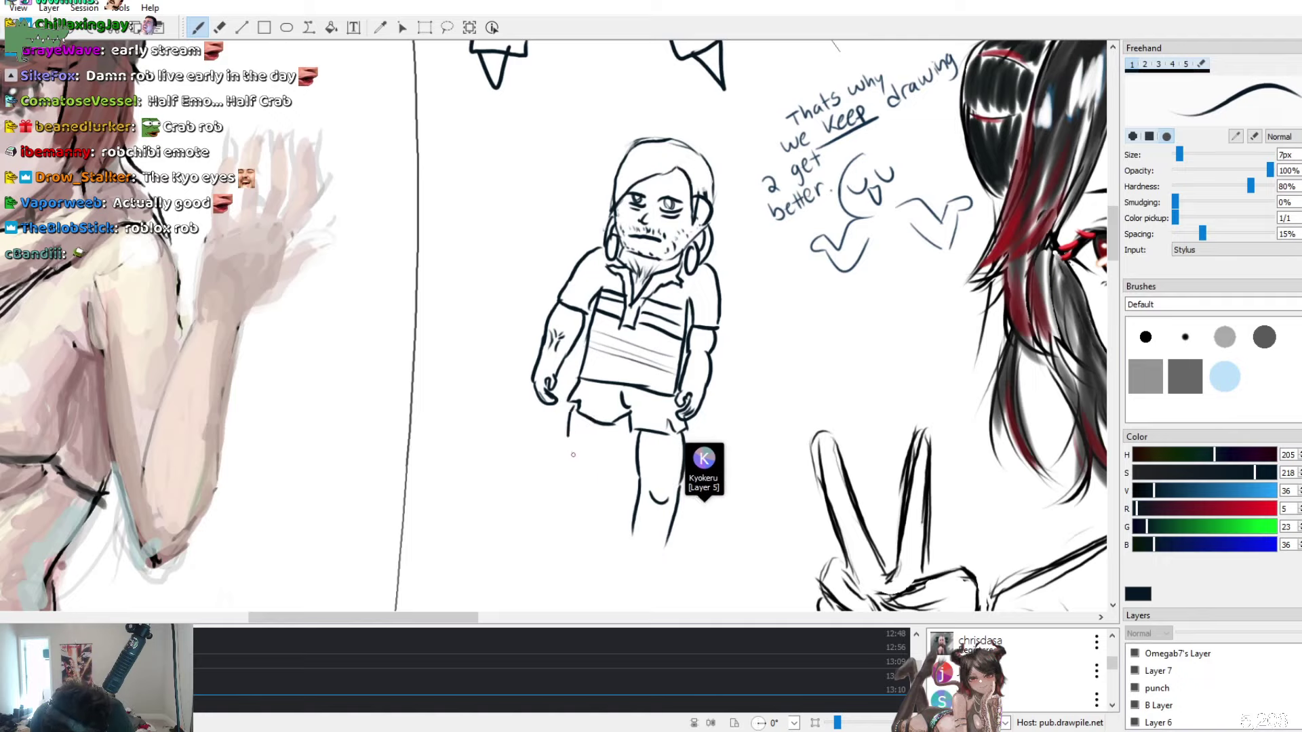
left_click_drag(605, 428, 600, 477)
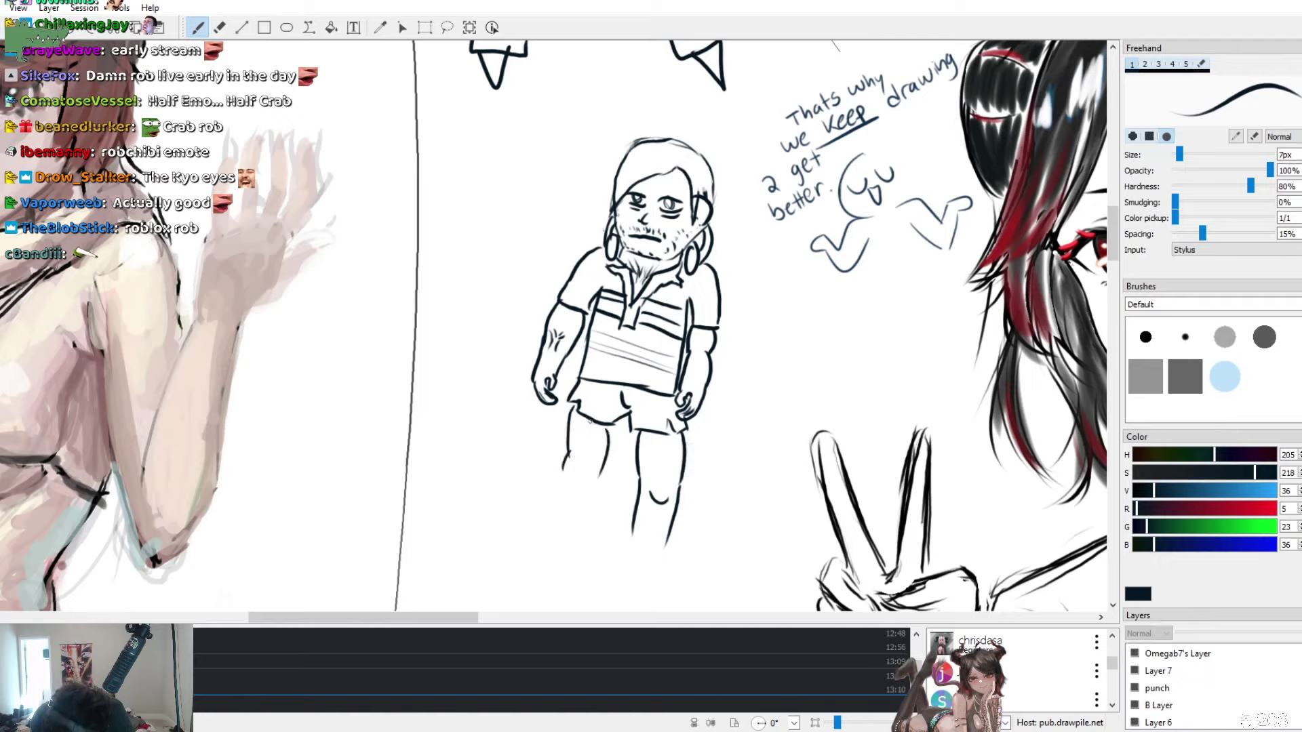
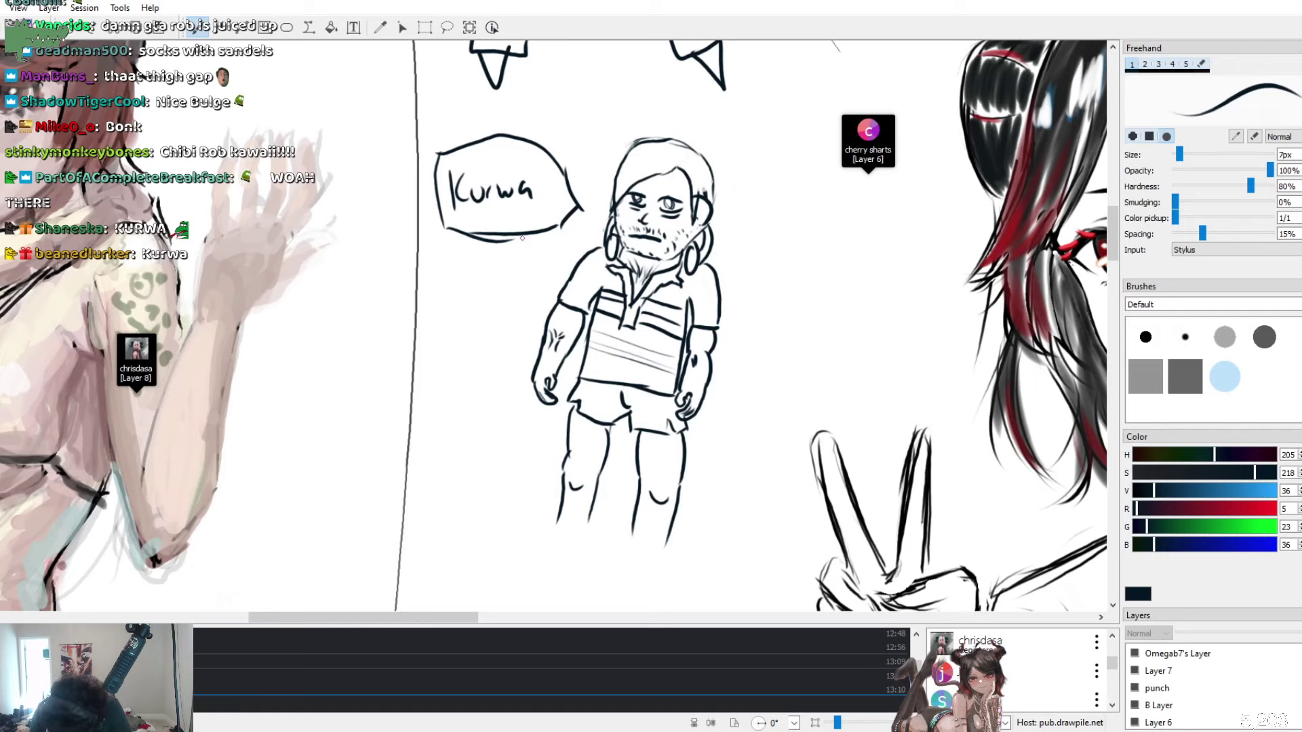
Reduce the eraser size to 1 px and return to the freehand brush
key("e")
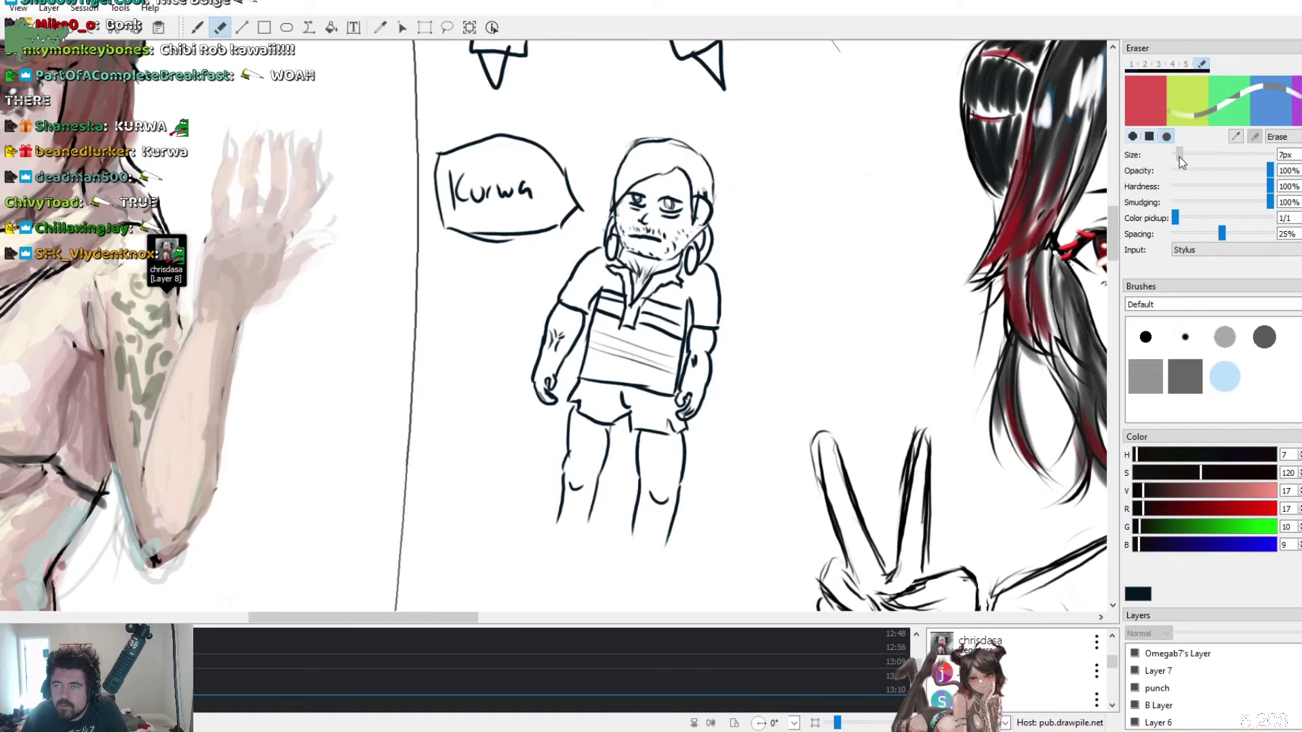
left_click_drag(1203, 160, 1178, 163)
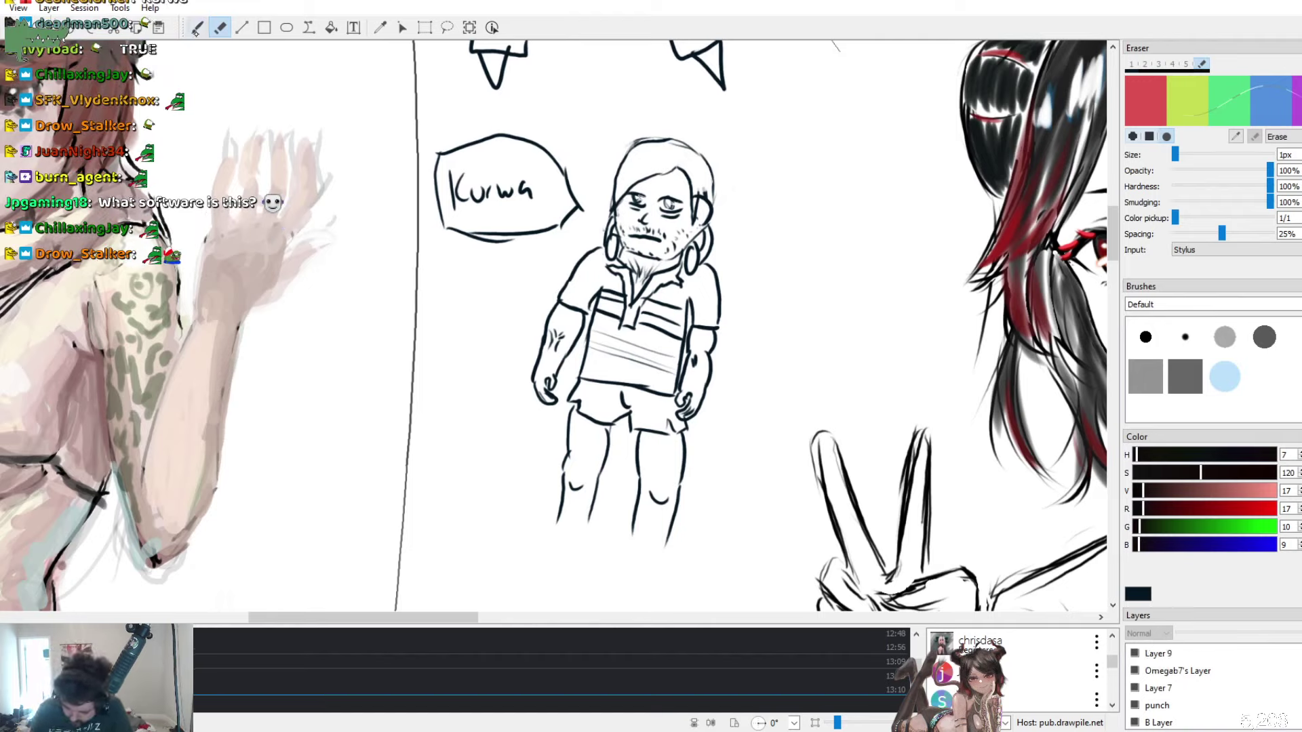
key("b")
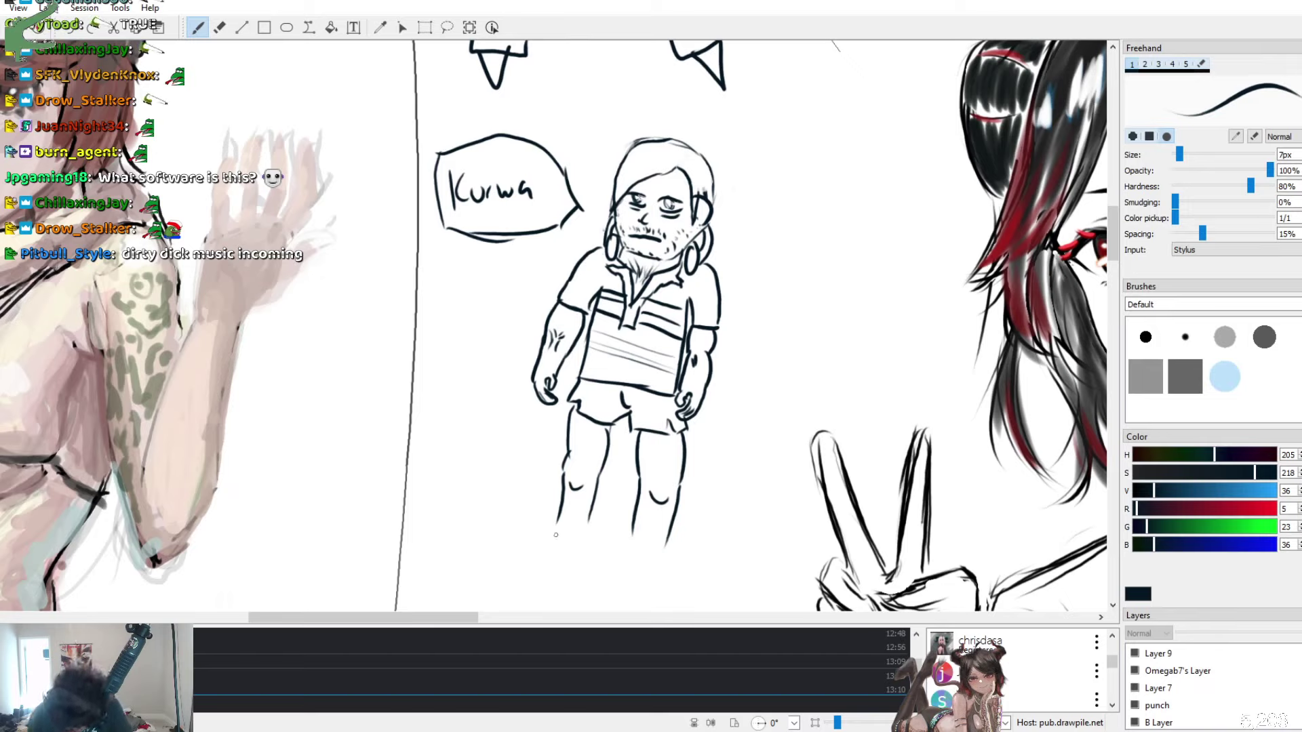
Draw open-toed sandals with straps and toes at the ends of both legs, and finish the left ankle line
left_click_drag(541, 550, 562, 563)
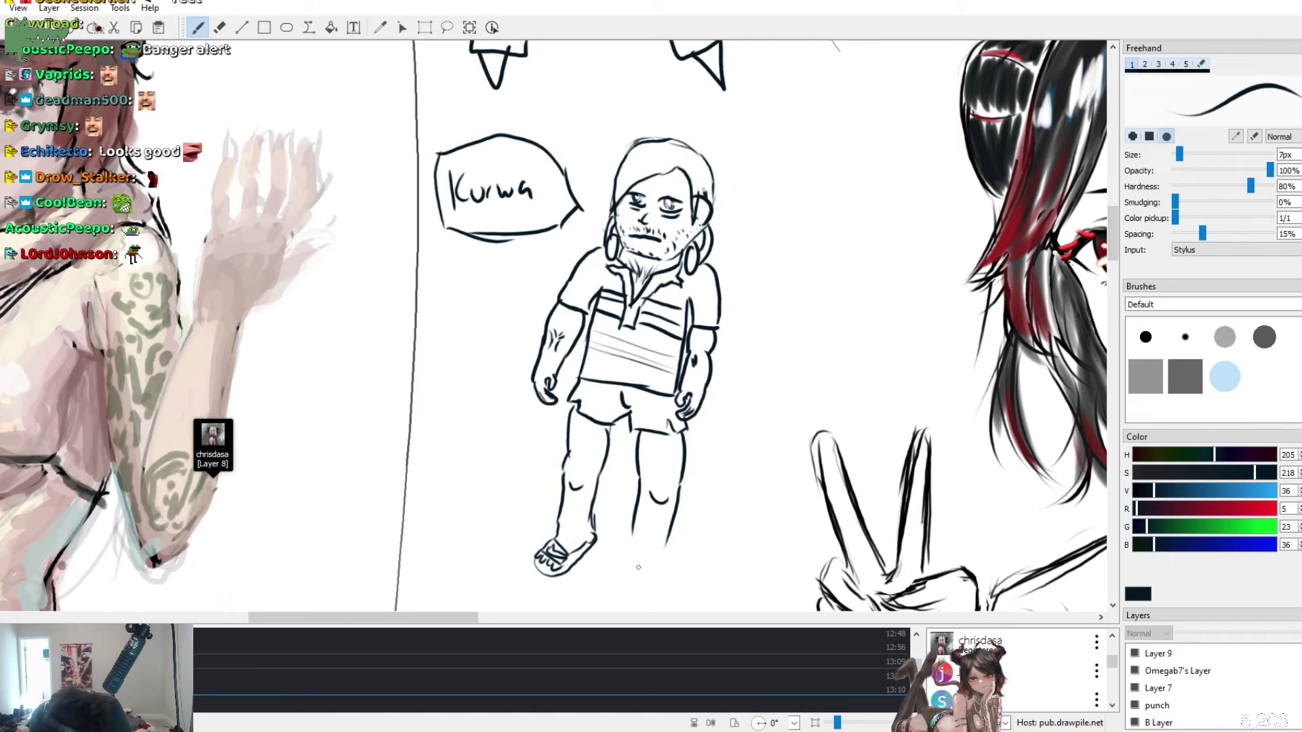
mouse_move(633, 563)
left_mouse_down()
mouse_move(636, 580)
mouse_move(668, 573)
mouse_move(663, 560)
left_mouse_up()
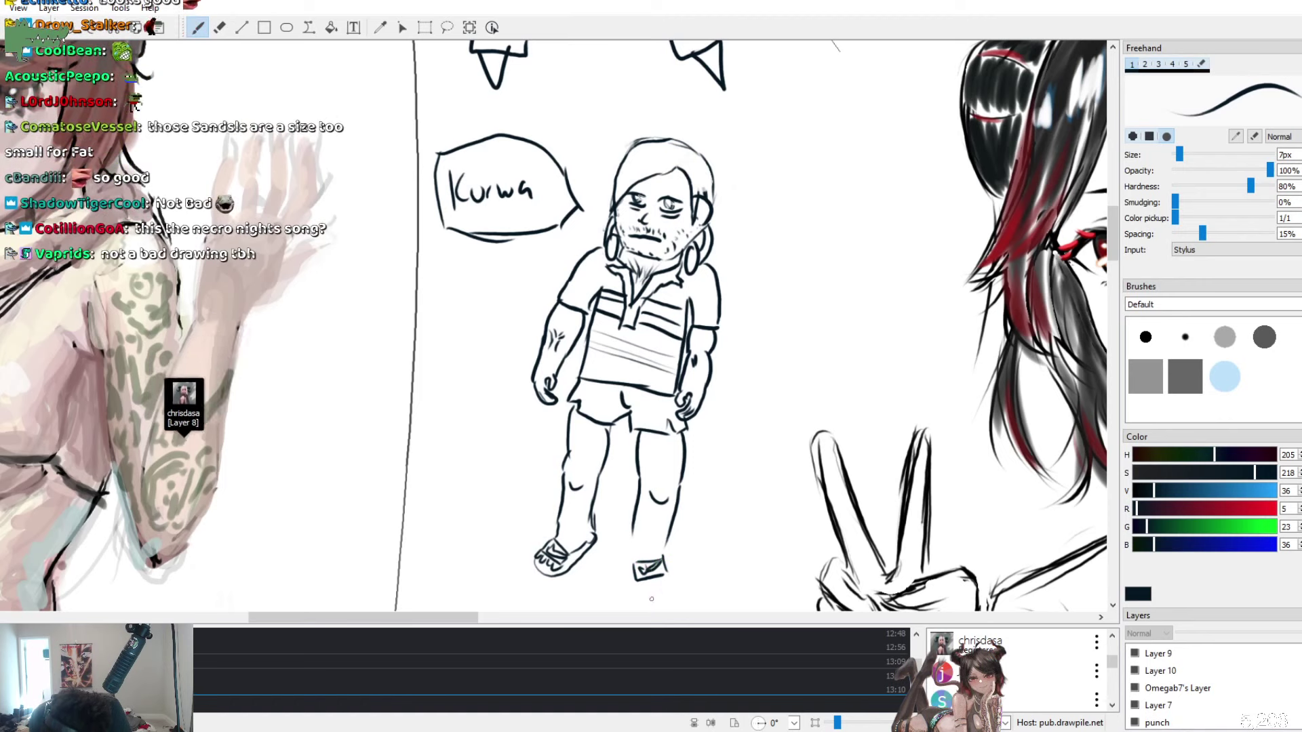
mouse_move(639, 582)
left_mouse_down()
mouse_move(671, 588)
mouse_move(625, 562)
mouse_move(669, 592)
left_mouse_up()
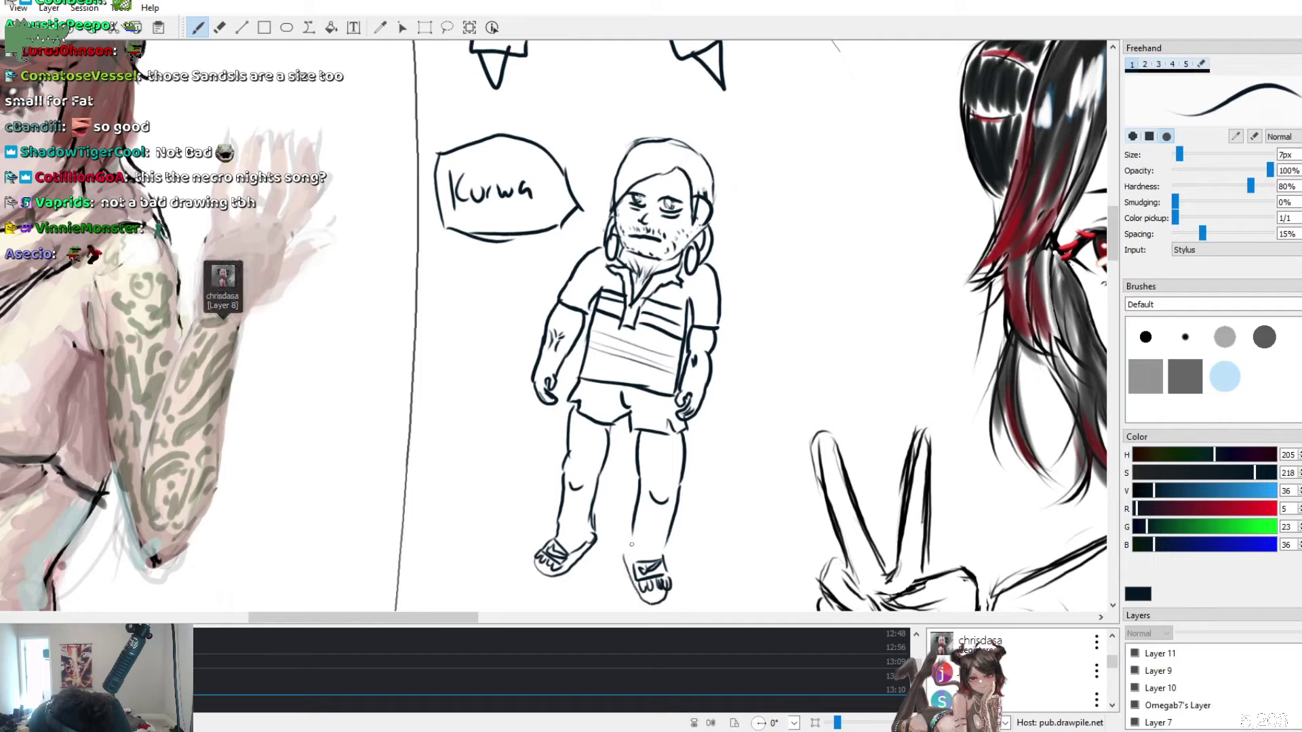
left_click_drag(633, 535, 631, 548)
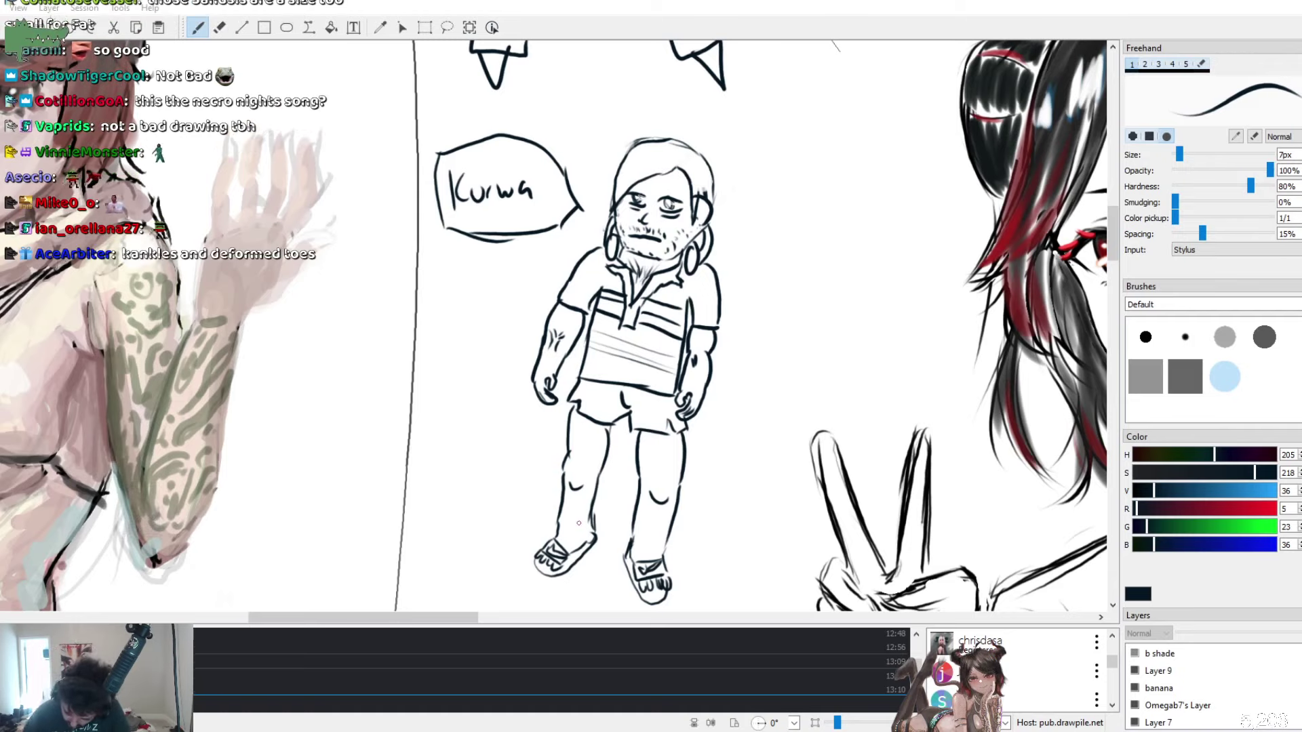
Letter the man's full name vertically beside him in two lines, and add short hair strokes on his legs and forearms
mouse_move(468, 482)
left_mouse_down()
mouse_move(430, 476)
mouse_move(449, 440)
mouse_move(441, 415)
left_mouse_up()
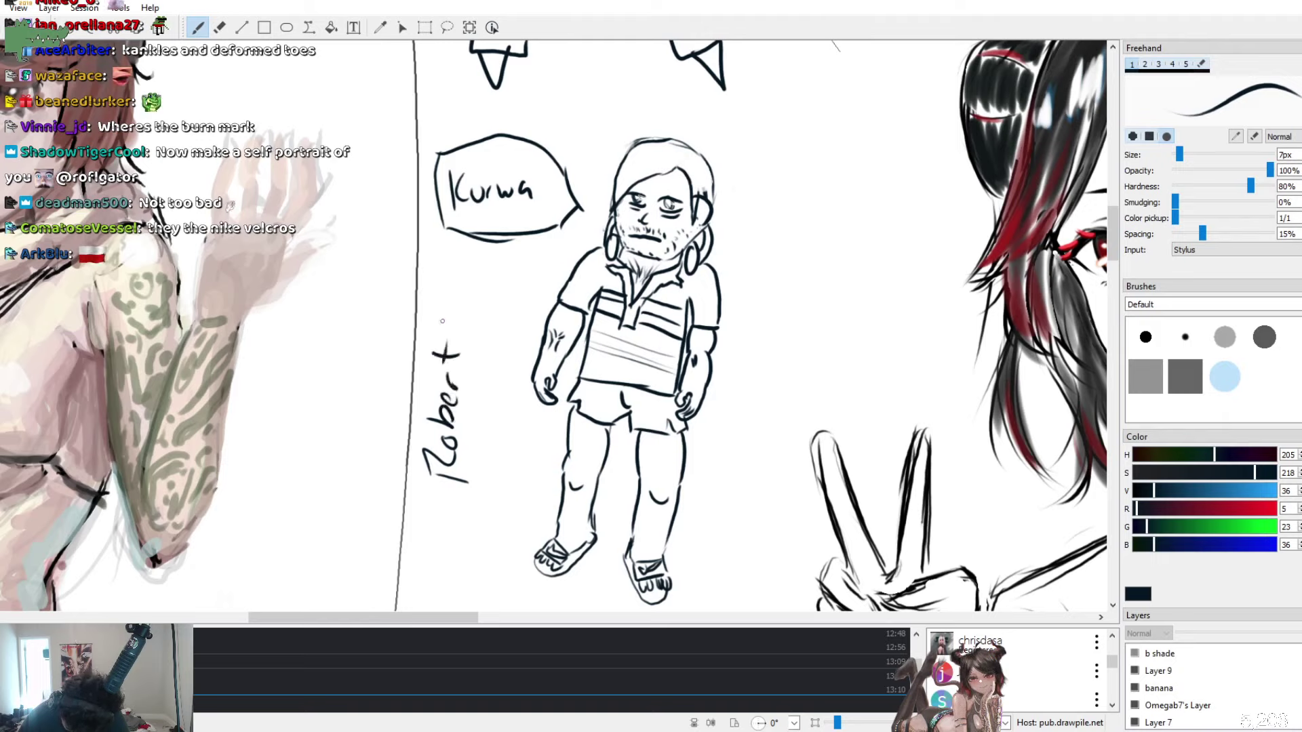
mouse_move(492, 478)
left_mouse_down()
mouse_move(500, 495)
mouse_move(499, 396)
mouse_move(517, 414)
left_mouse_up()
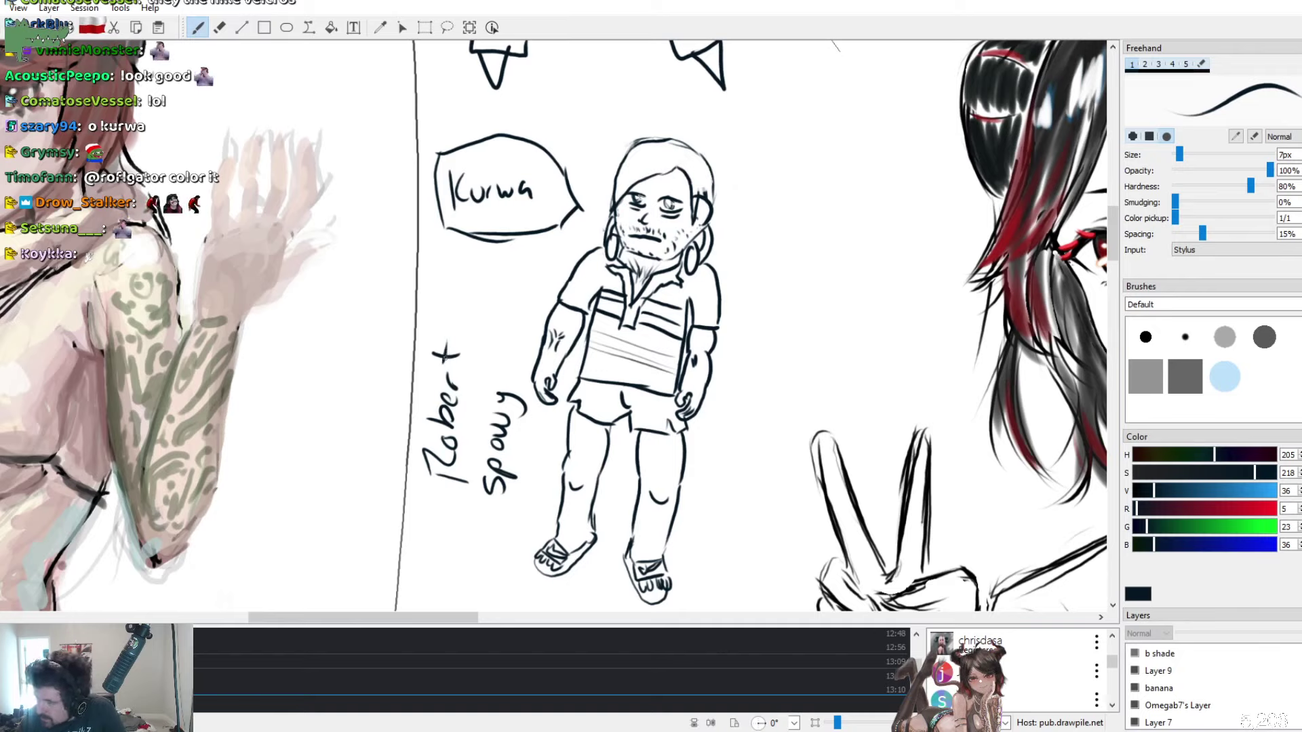
left_click_drag(497, 375, 502, 360)
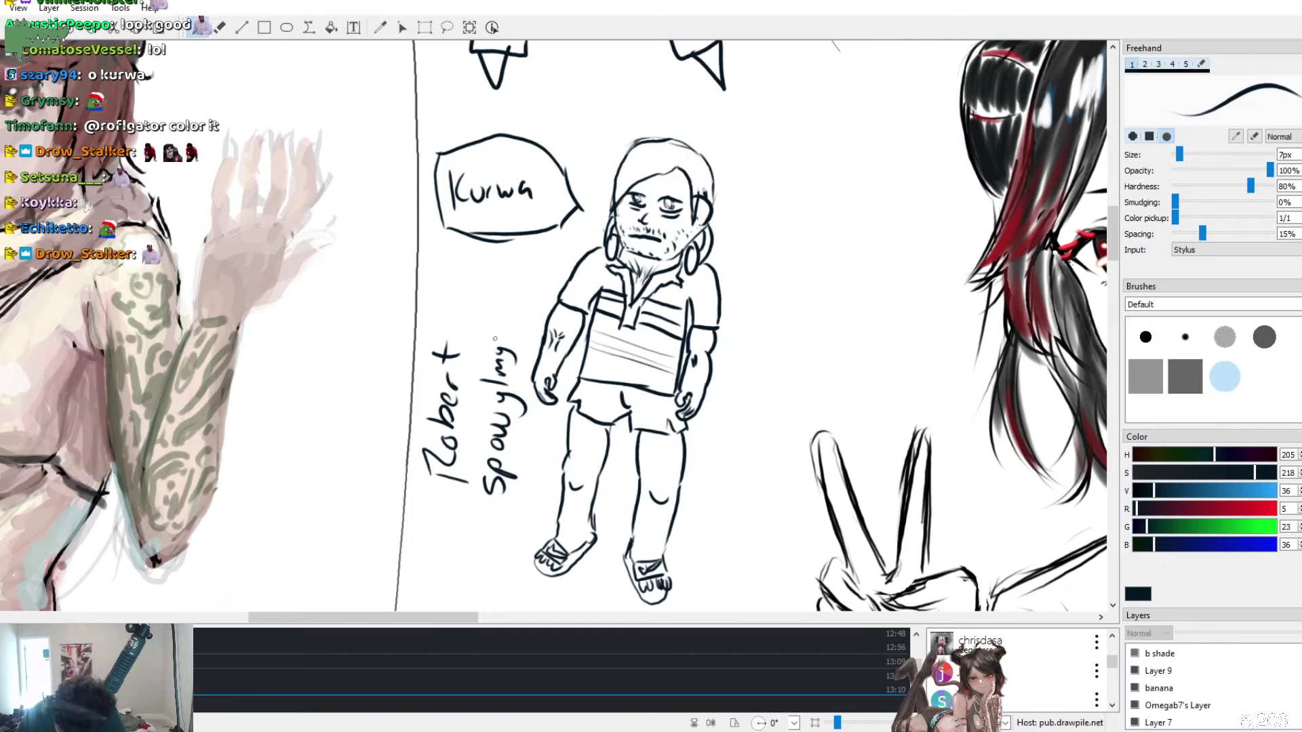
left_click_drag(500, 334, 507, 315)
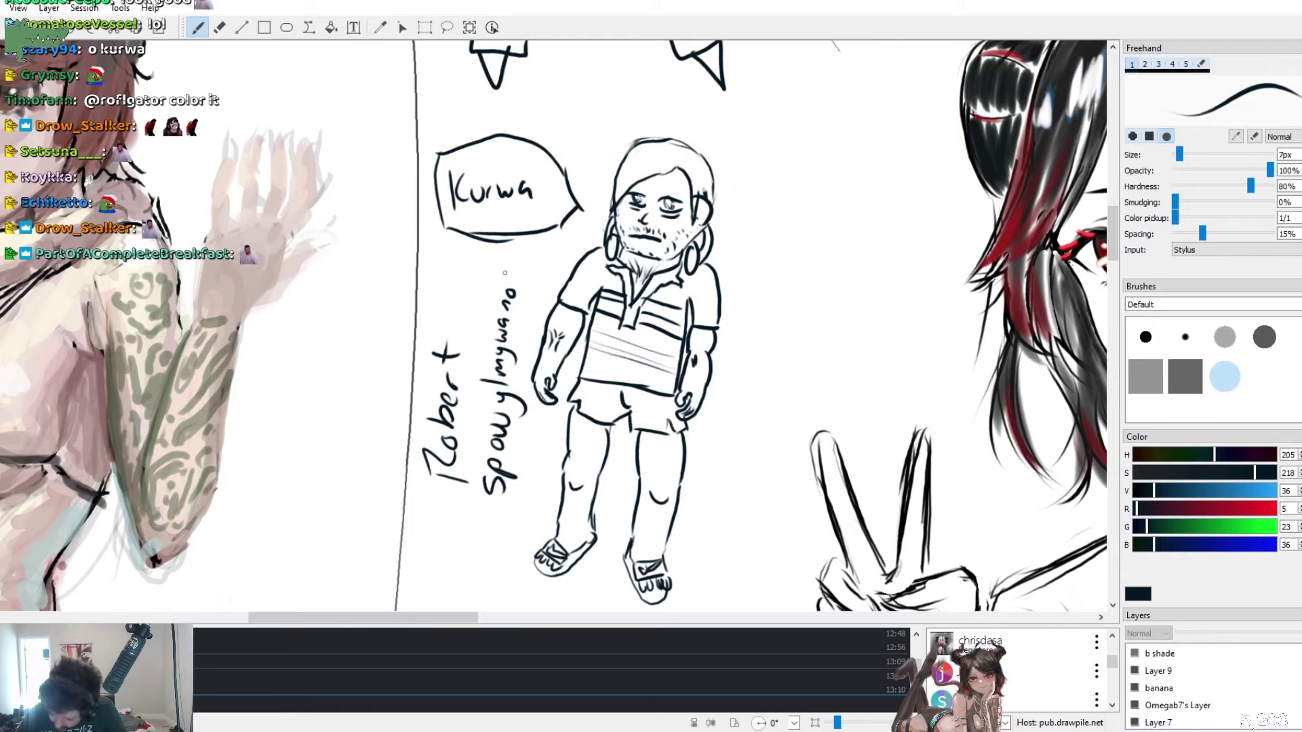
left_click_drag(508, 284, 512, 275)
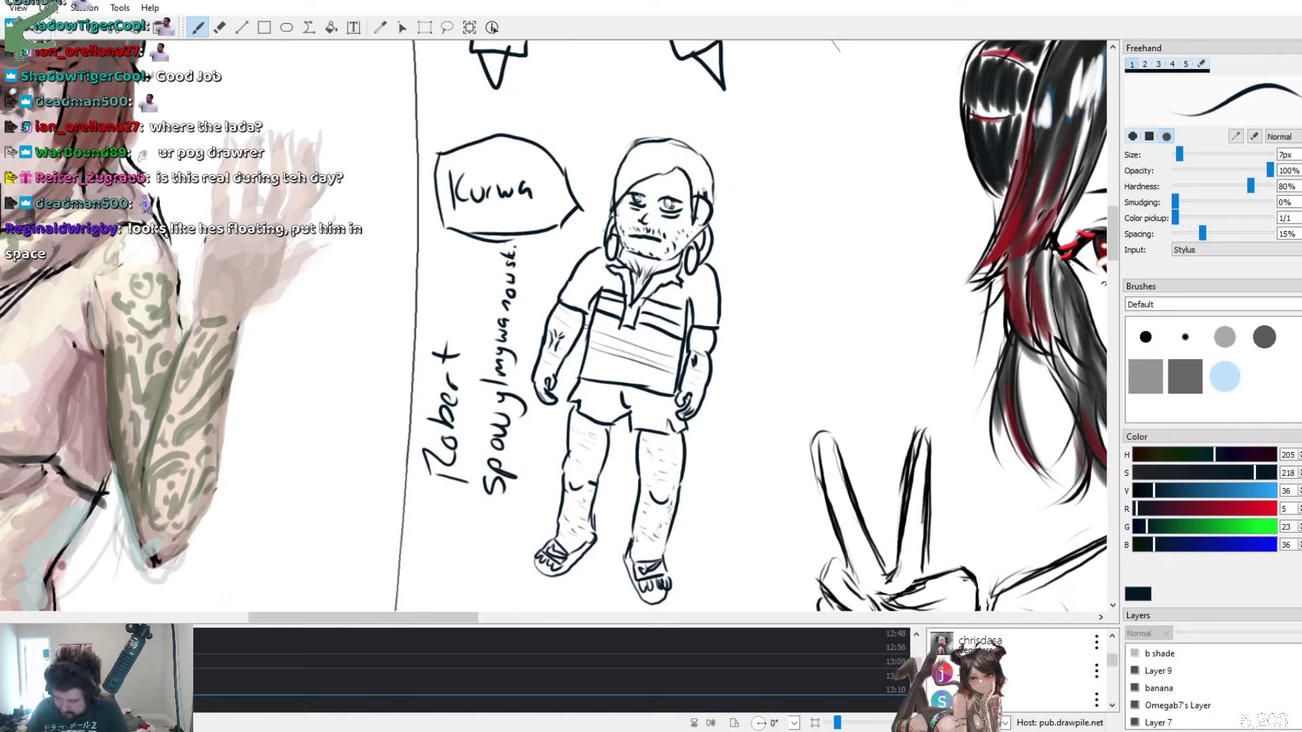
Draw a horizontal ground line behind the feet and a circular planet outline beside the head, undoing the unsuccessful circles
left_click_drag(433, 526, 632, 533)
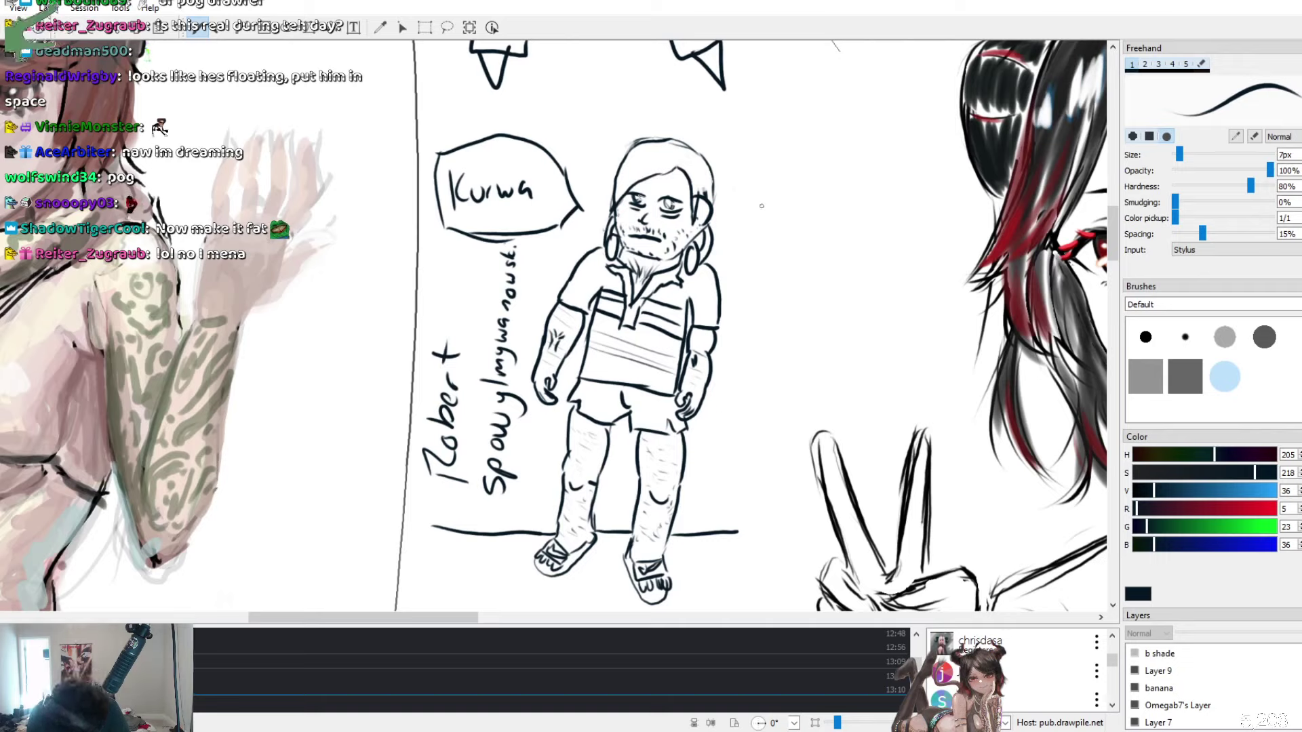
mouse_move(746, 190)
left_mouse_down()
mouse_move(734, 236)
mouse_move(747, 195)
mouse_move(732, 208)
mouse_move(769, 257)
mouse_move(745, 202)
left_mouse_up()
key("ctrl+z")
key("ctrl+z")
key("ctrl+z")
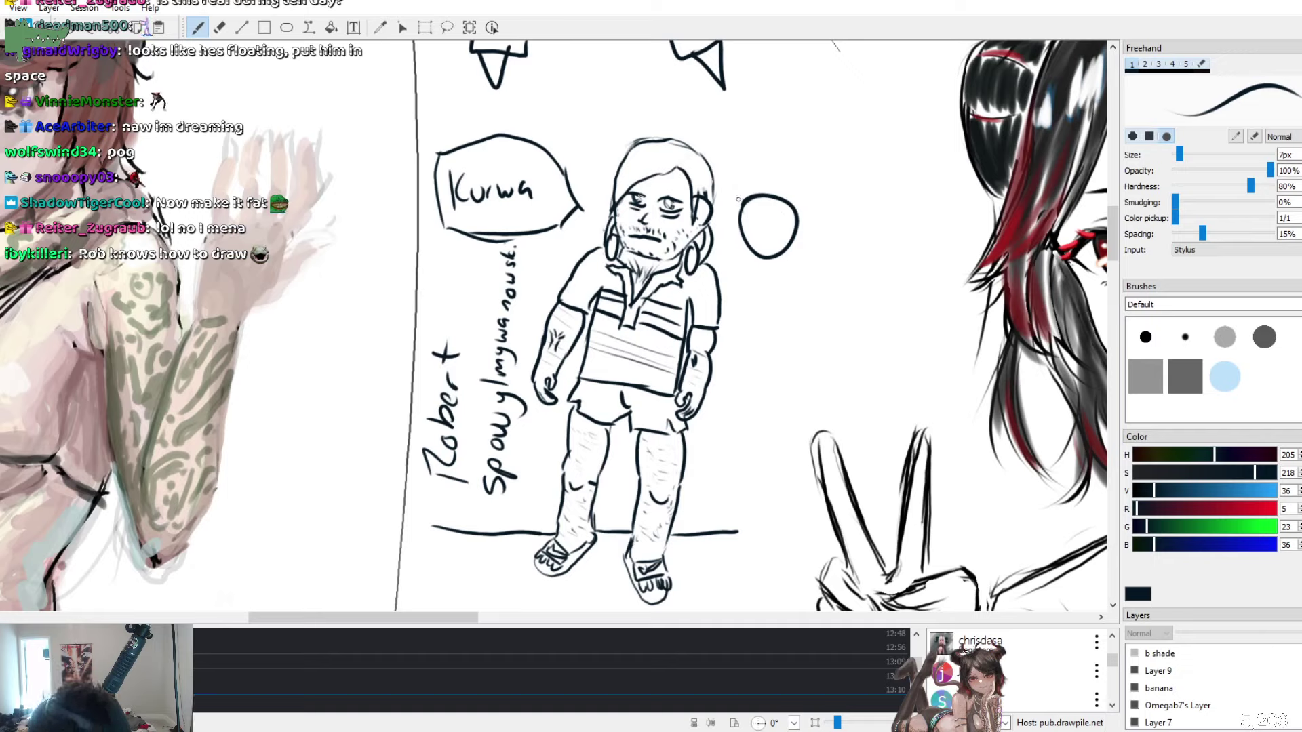
Fill the planet circle with blue hatching and paint bright green continents over it
left_click(1255, 494)
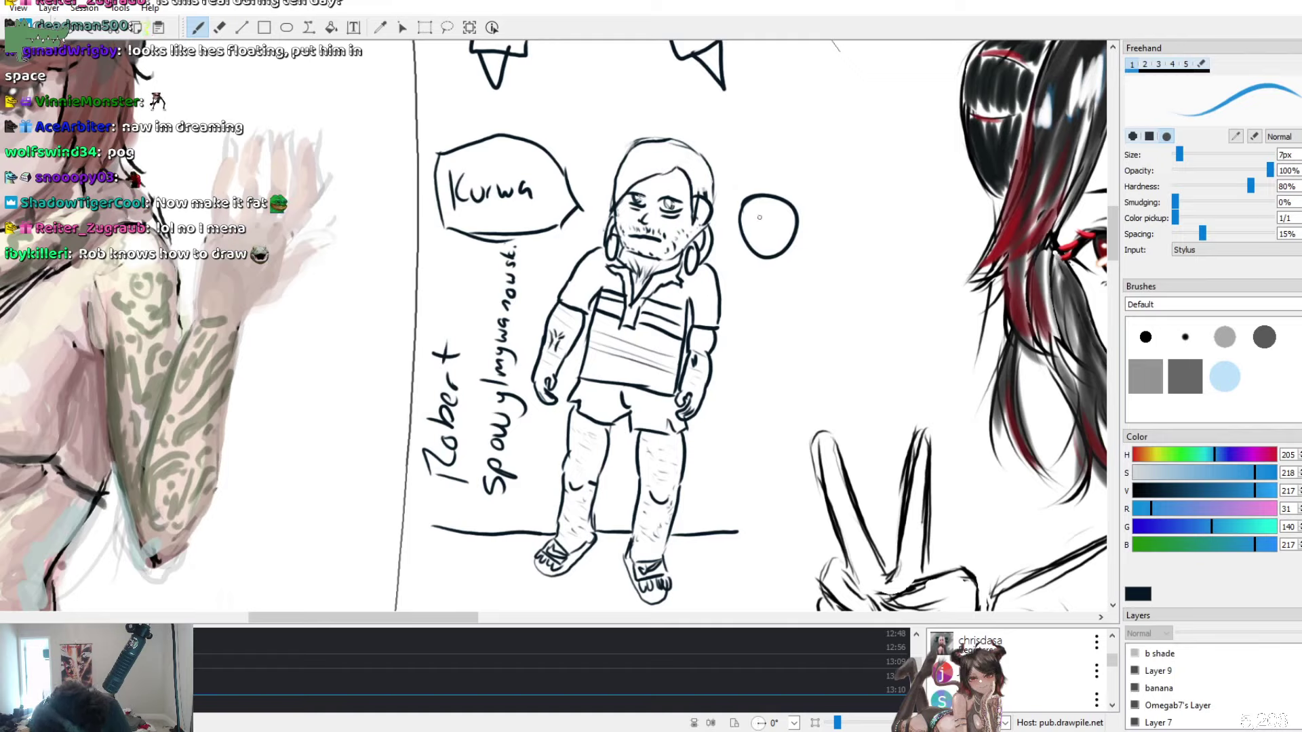
left_click(747, 228)
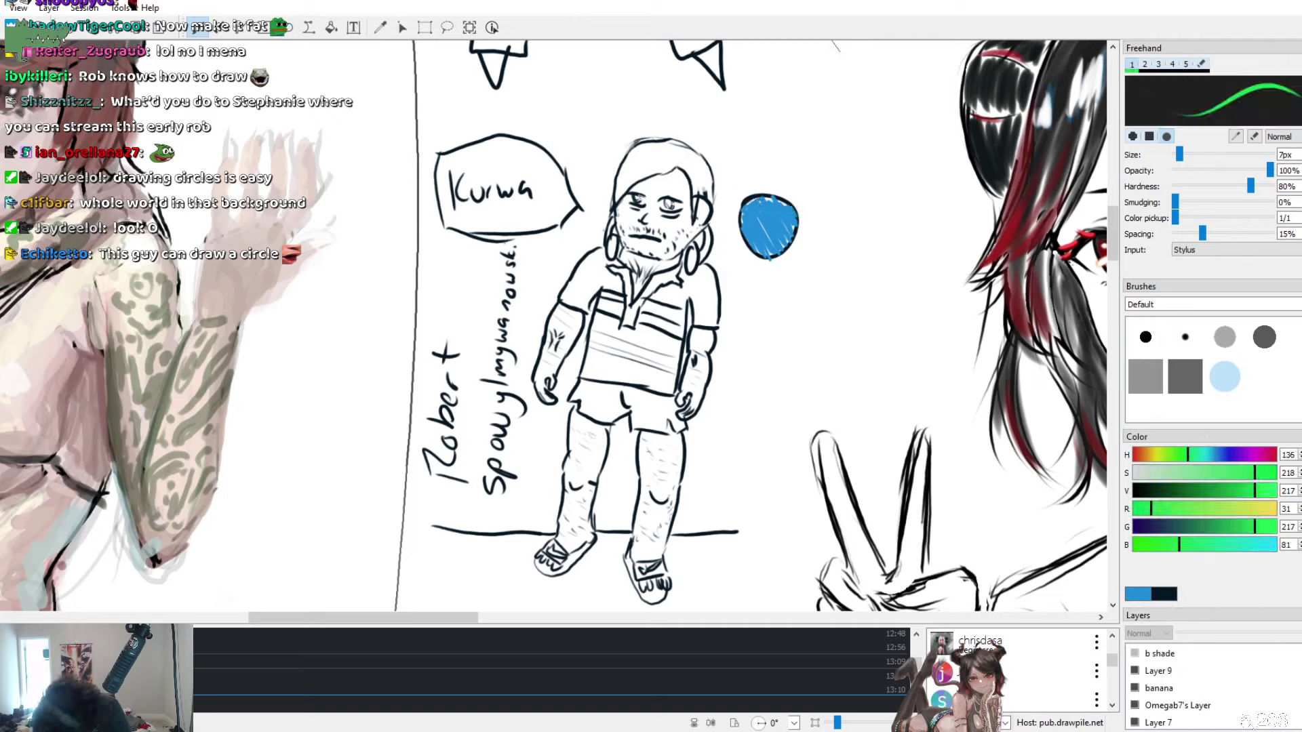
left_click_drag(751, 234, 759, 249)
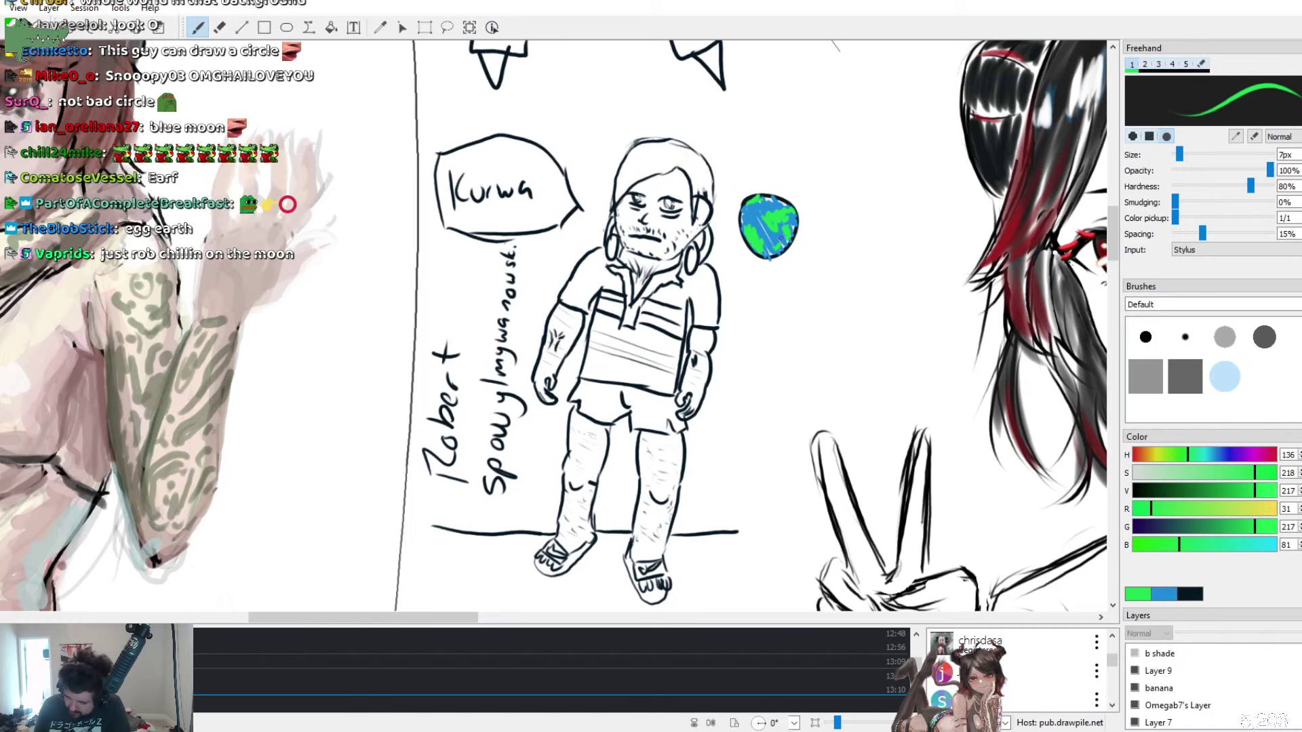
Draw dark moon craters at both ends of the ground line, and add an exclamation mark after "Kurwa" in the speech bubble
left_click(1190, 594)
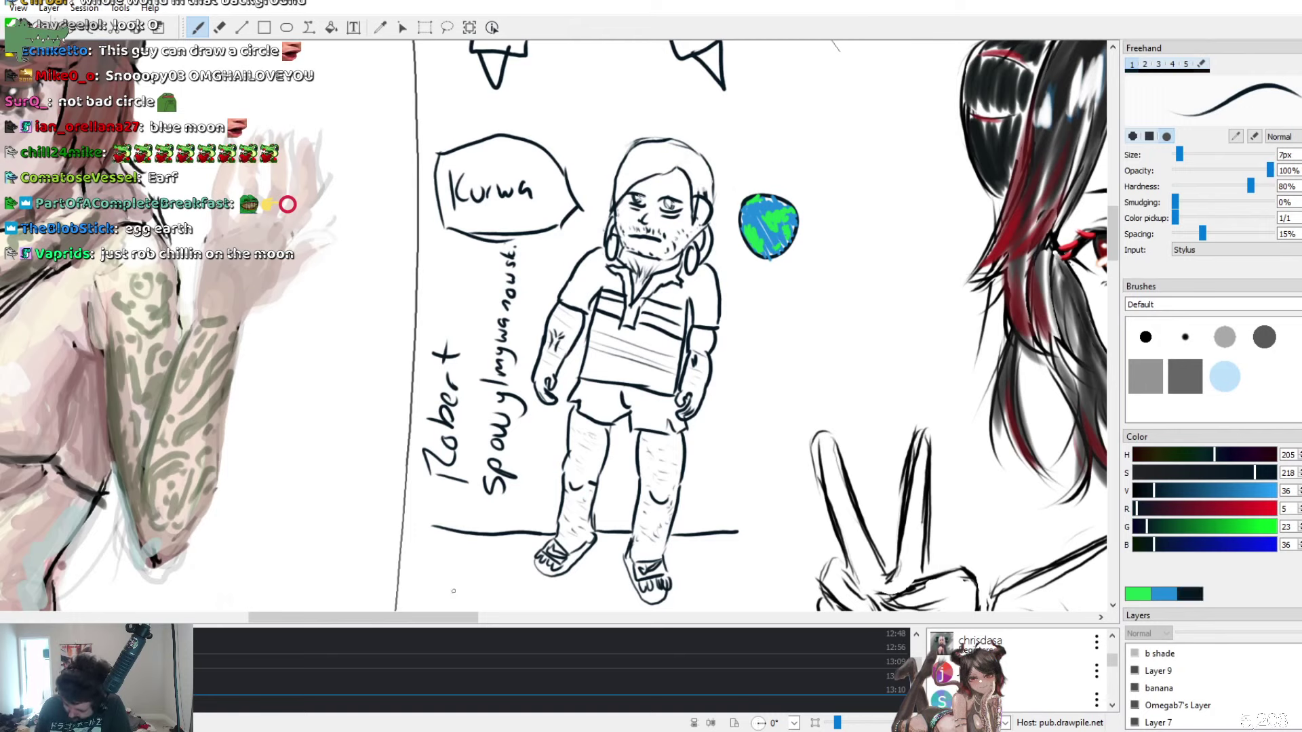
mouse_move(438, 572)
left_mouse_down()
mouse_move(479, 549)
mouse_move(488, 562)
left_mouse_up()
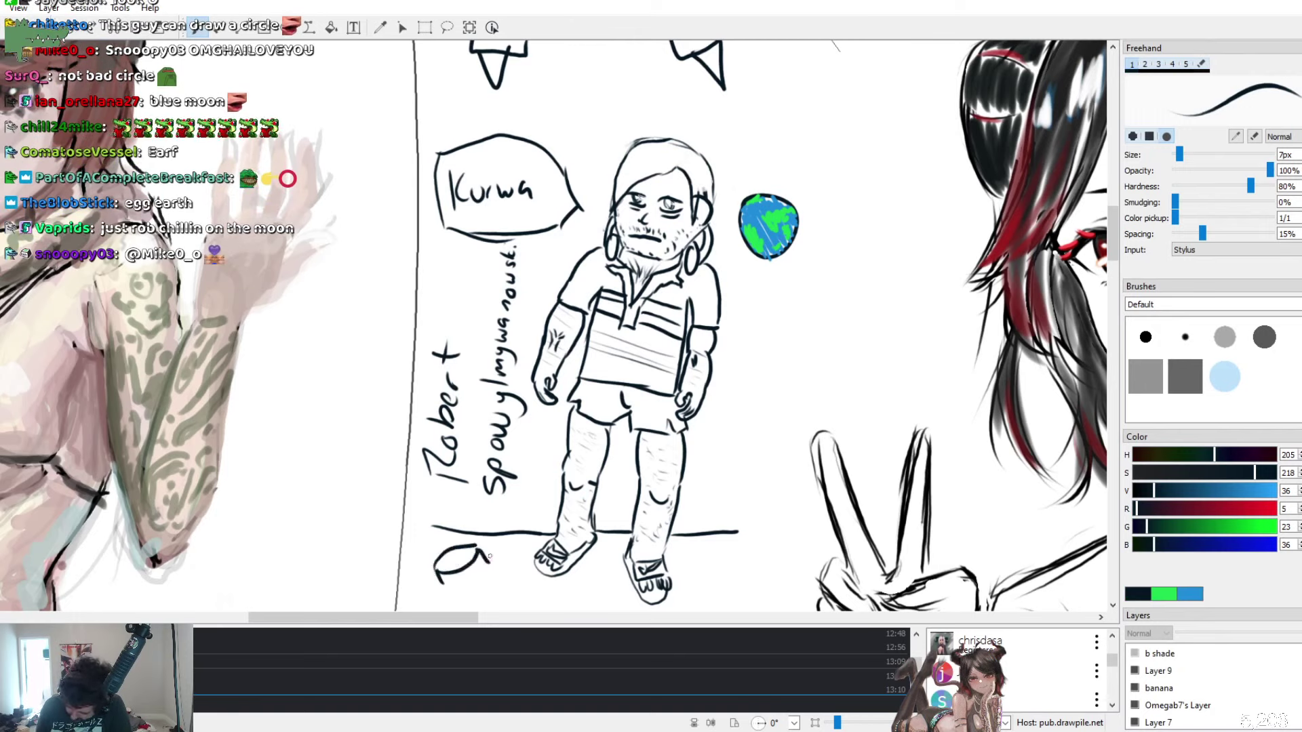
mouse_move(734, 546)
left_mouse_down()
mouse_move(742, 523)
mouse_move(785, 559)
left_mouse_up()
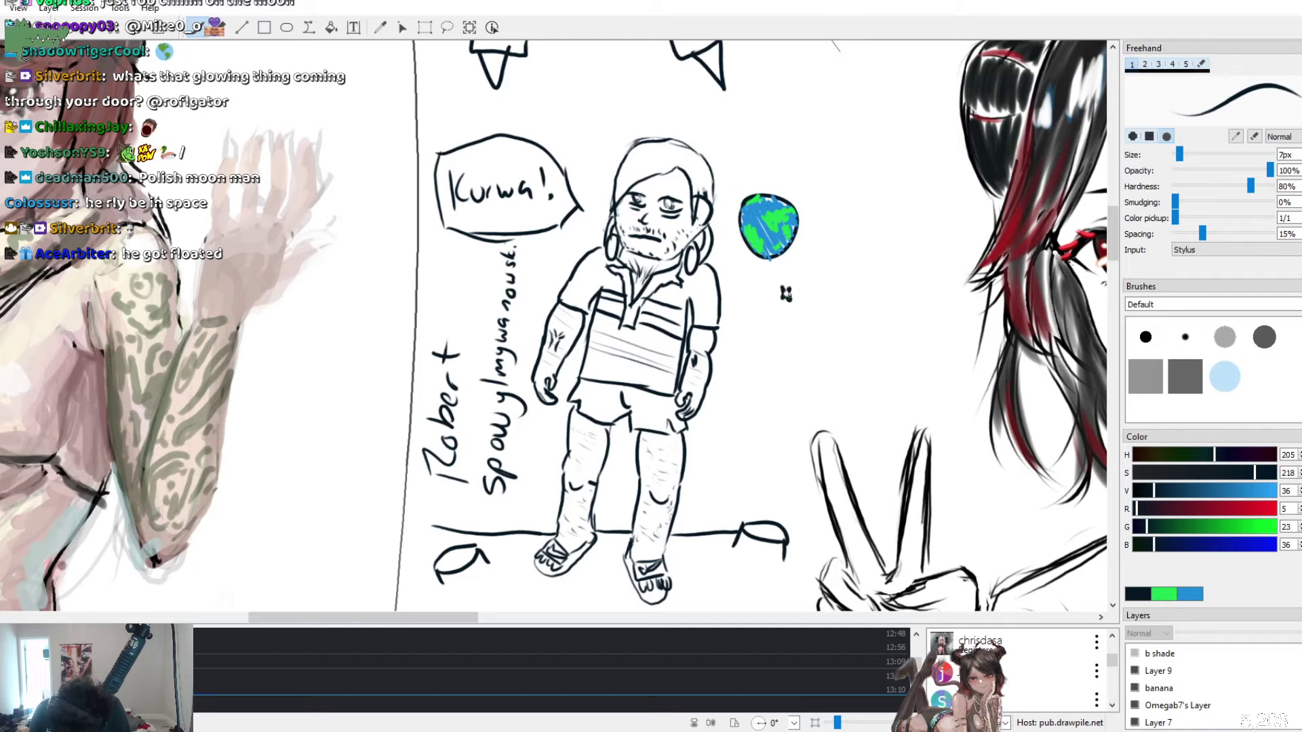
Try to draw a small star in the empty space below the Earth
left_click_drag(789, 296, 793, 295)
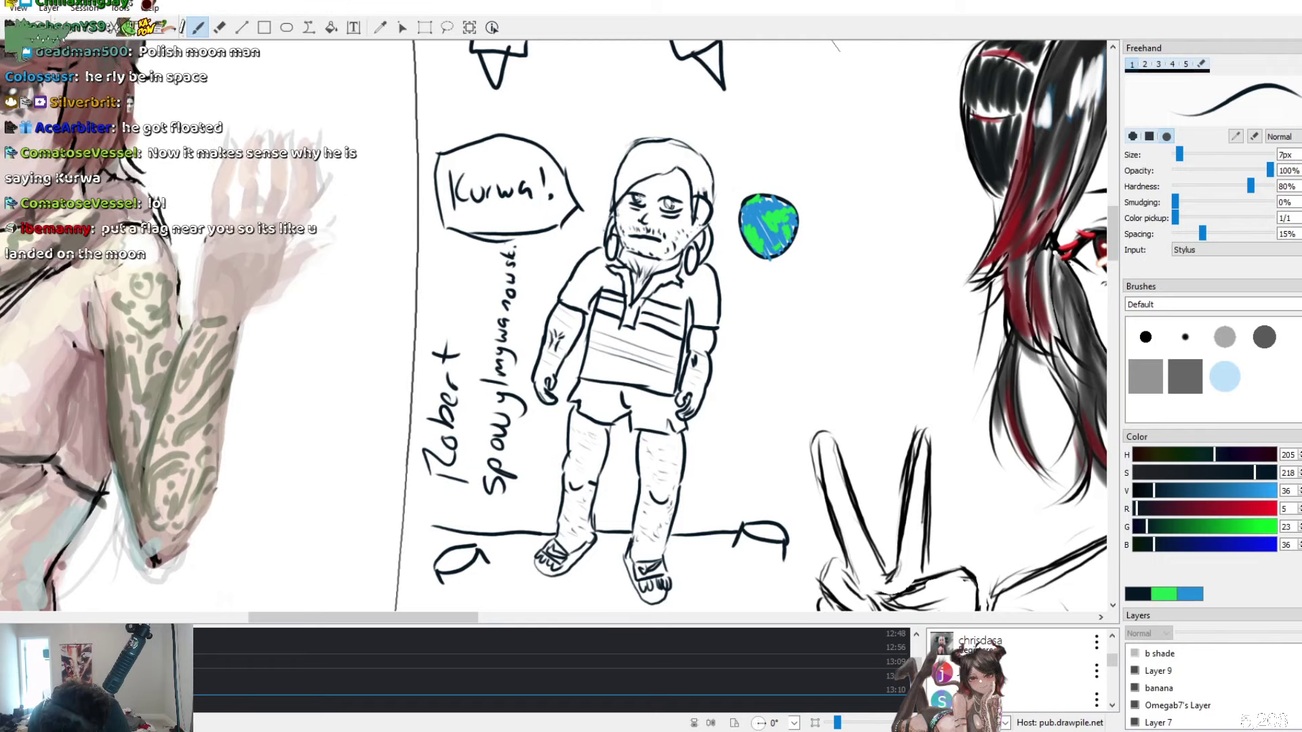
left_click_drag(790, 328, 774, 348)
key("ctrl+z")
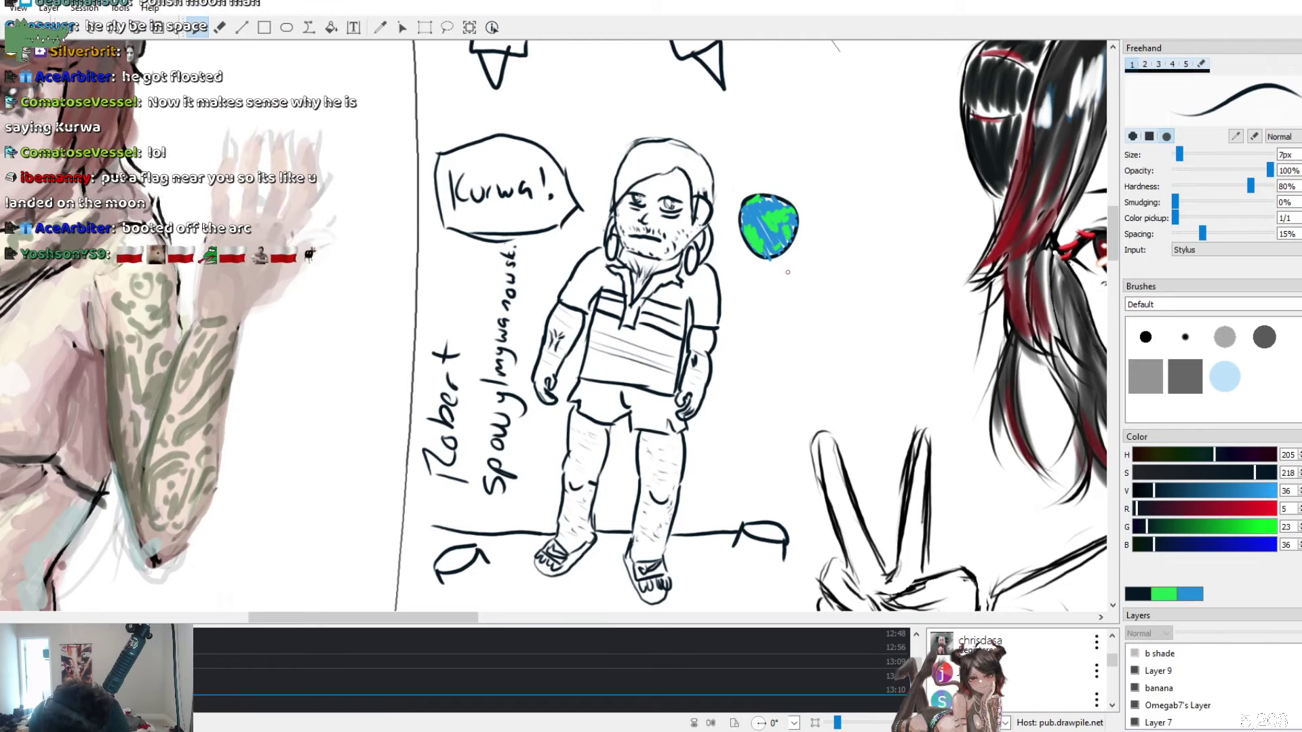
left_click_drag(783, 274, 792, 284)
left_click_drag(768, 345, 780, 327)
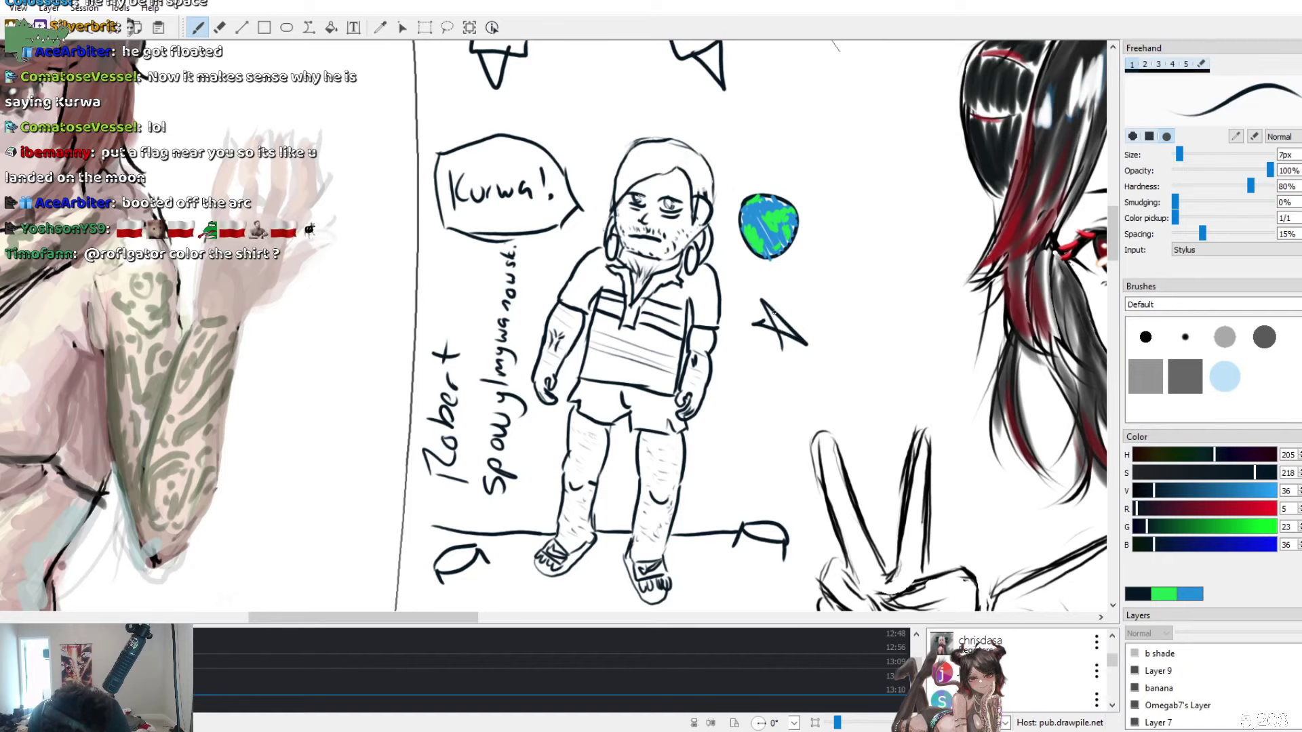
key("ctrl+z")
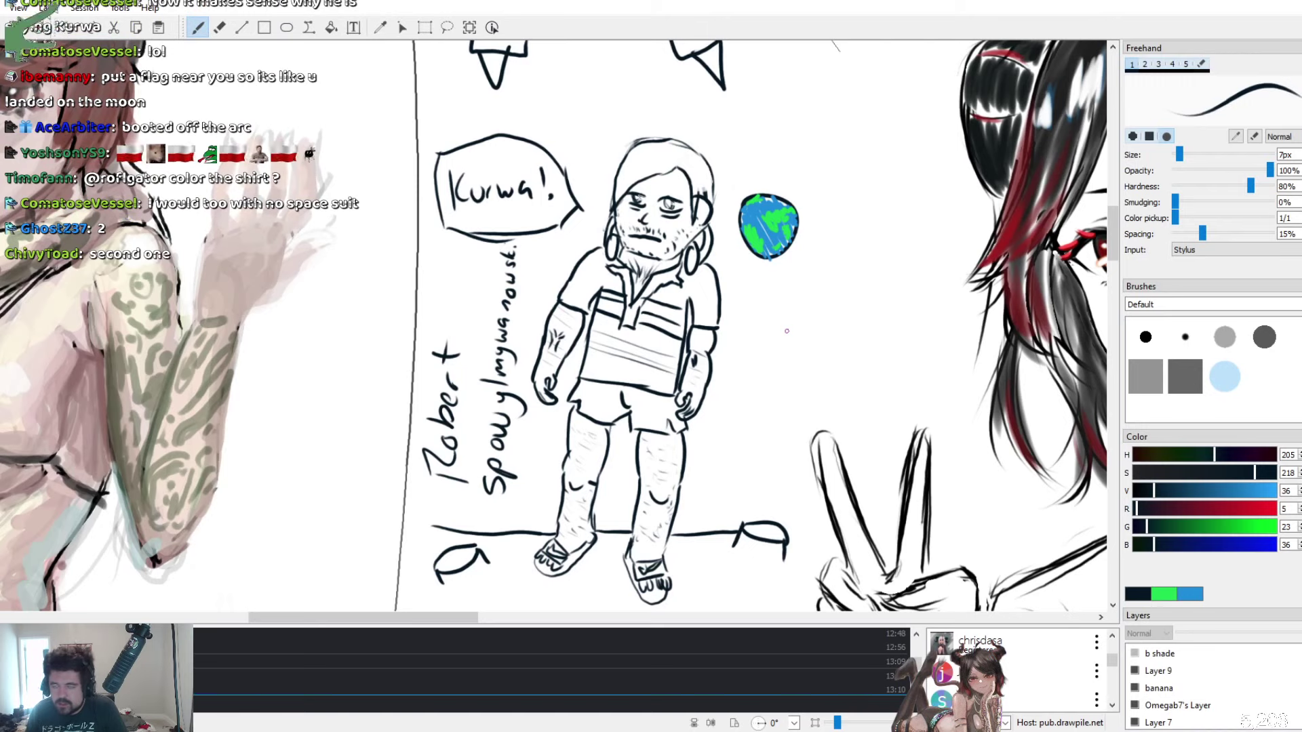
Color the shirt's sleeves, upper chest and lower body with bright red hatching, leaving the two chest stripes white
left_click(1270, 508)
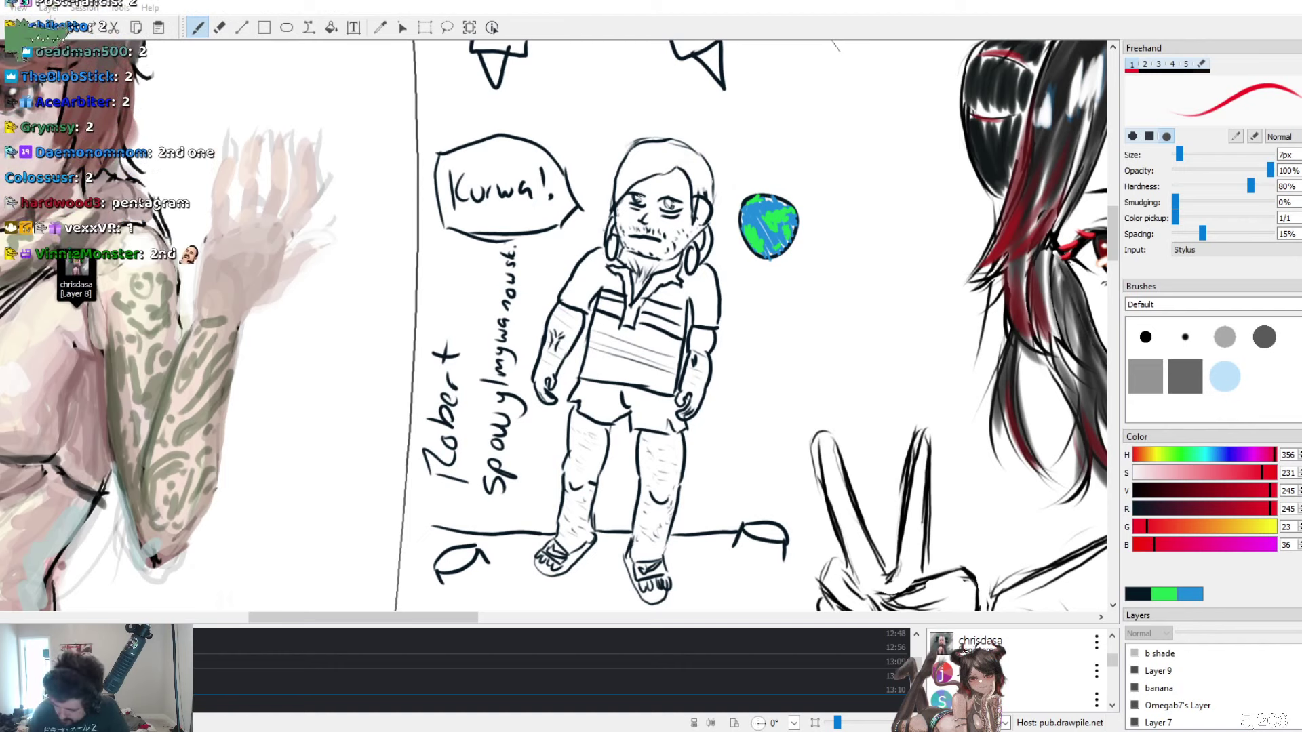
mouse_move(563, 295)
left_mouse_down()
mouse_move(570, 304)
mouse_move(567, 286)
left_mouse_up()
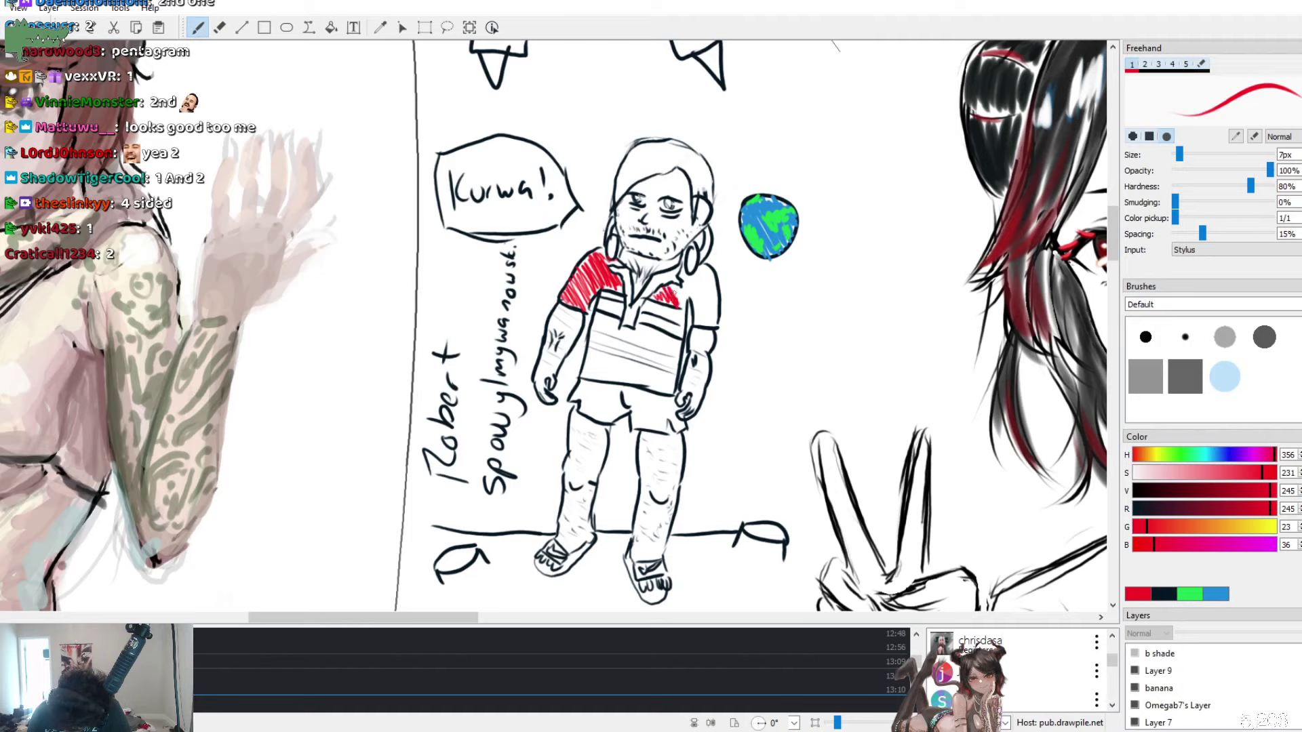
mouse_move(689, 277)
left_mouse_down()
mouse_move(706, 309)
mouse_move(694, 316)
mouse_move(717, 285)
left_mouse_up()
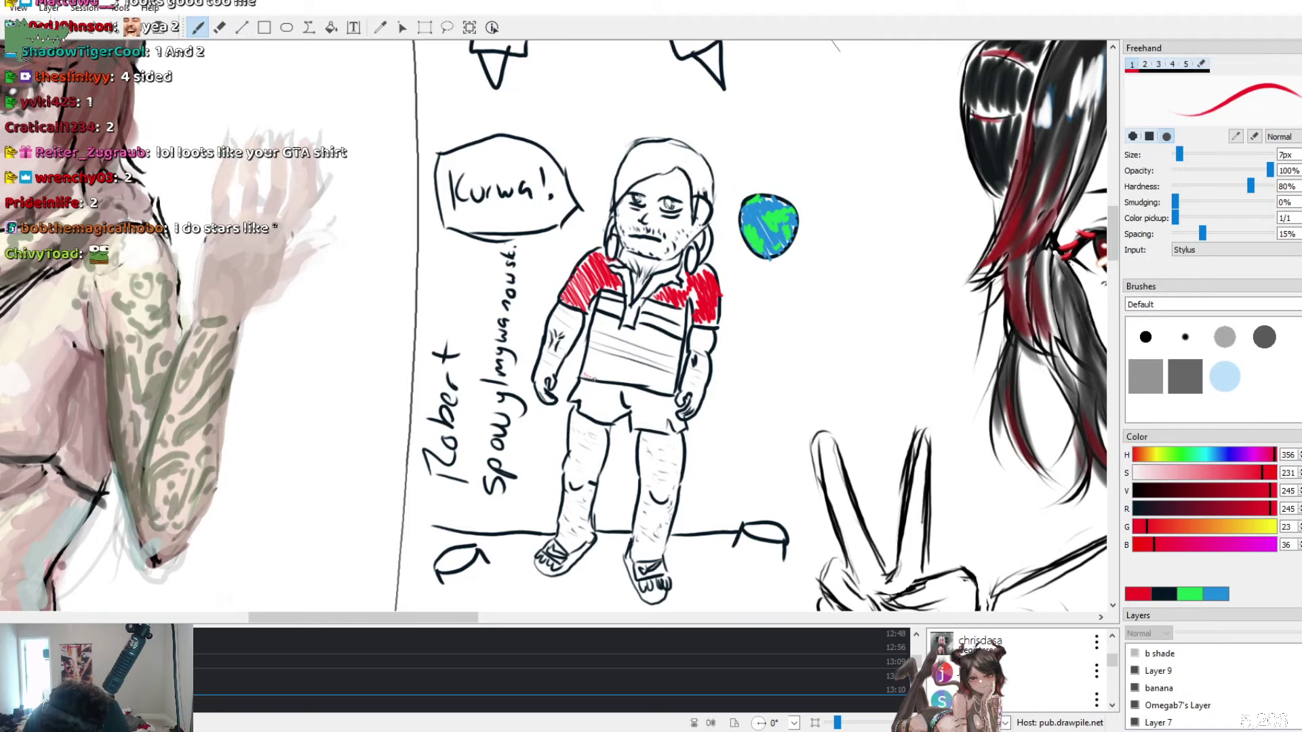
mouse_move(594, 357)
left_mouse_down()
mouse_move(637, 369)
mouse_move(603, 314)
mouse_move(591, 343)
left_mouse_up()
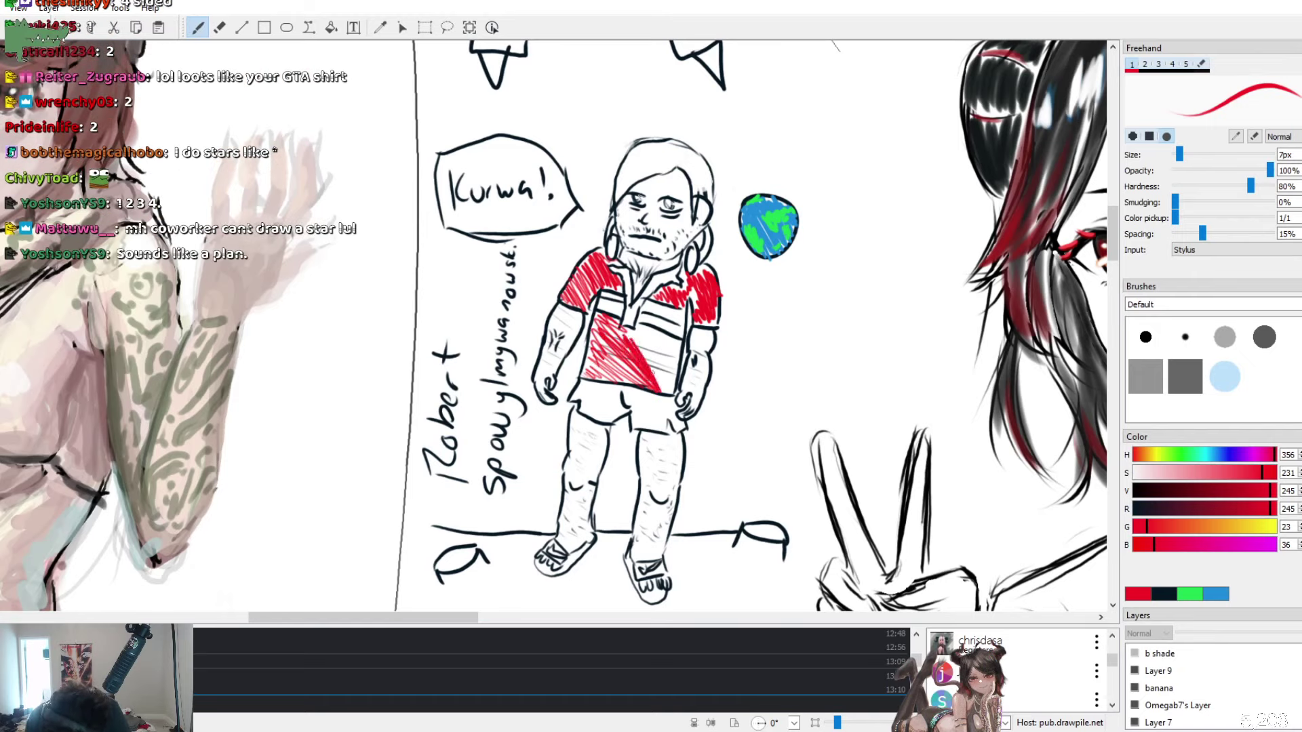
left_click_drag(649, 351, 656, 339)
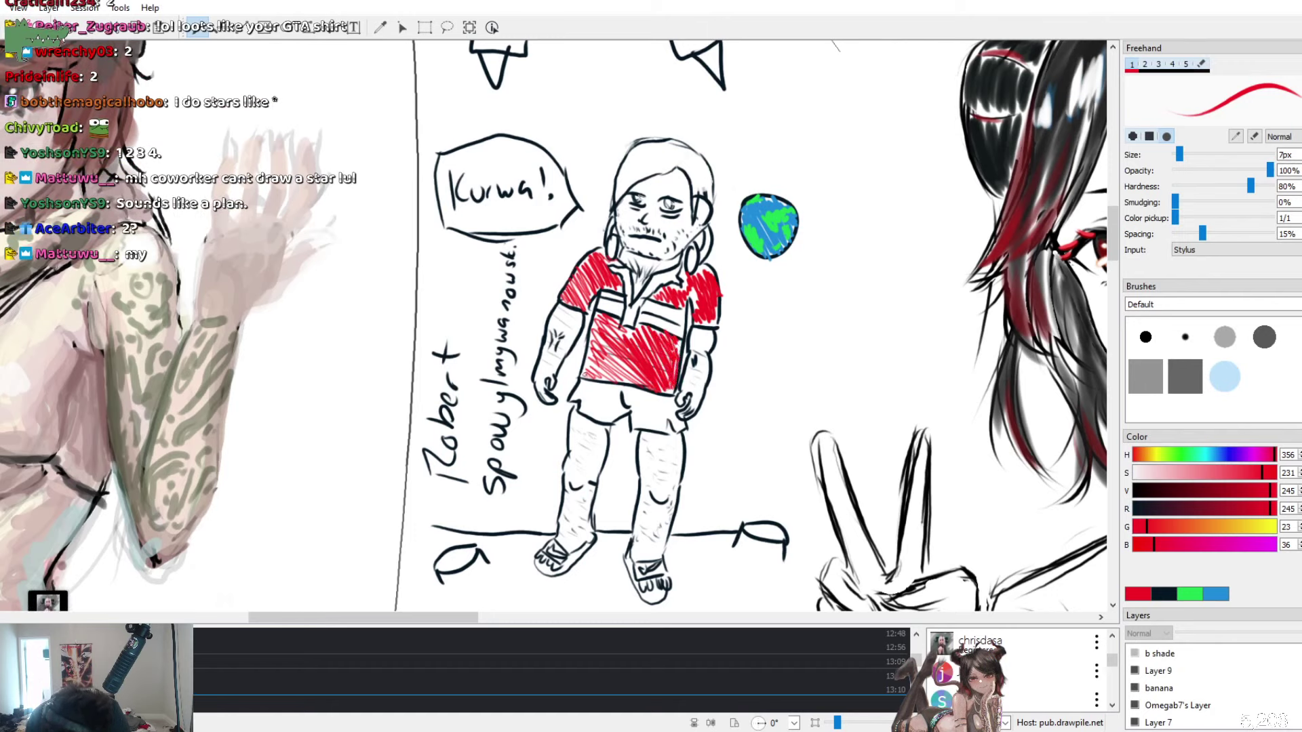
mouse_move(585, 375)
left_mouse_down()
mouse_move(594, 347)
mouse_move(616, 380)
mouse_move(606, 330)
left_mouse_up()
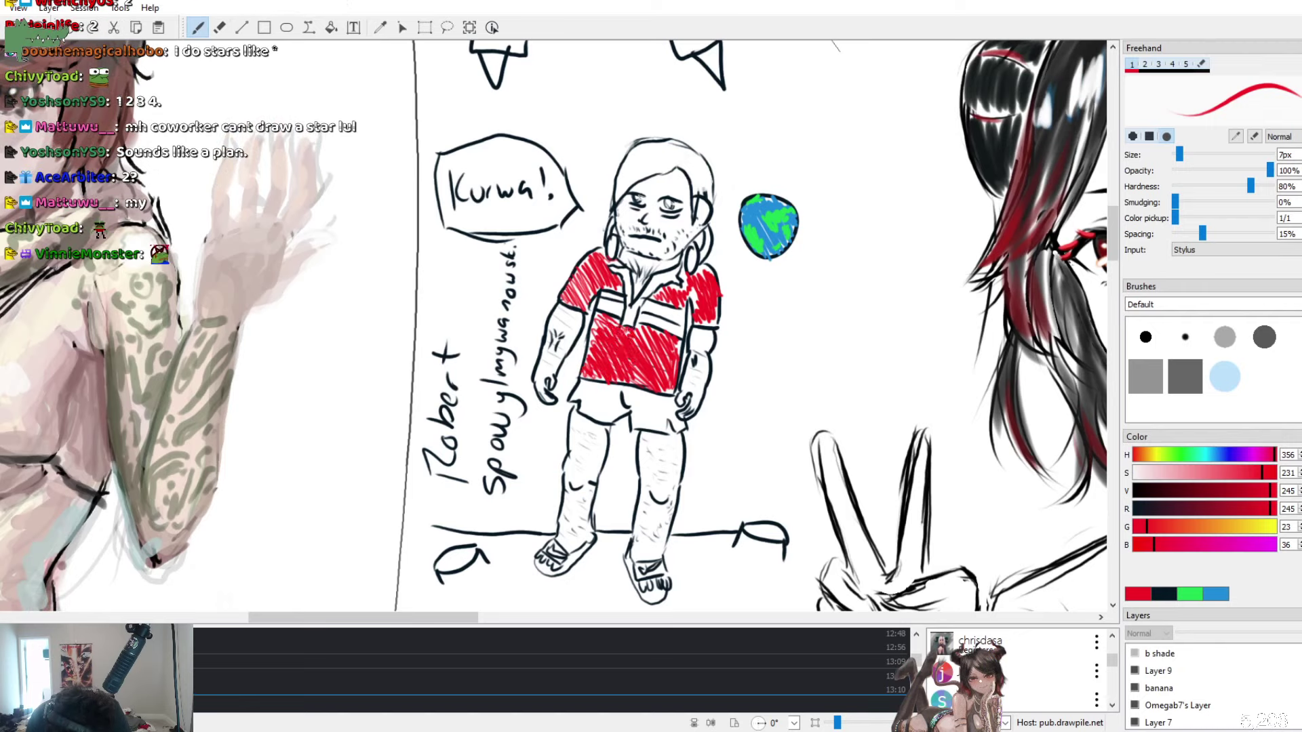
left_click_drag(592, 334, 595, 323)
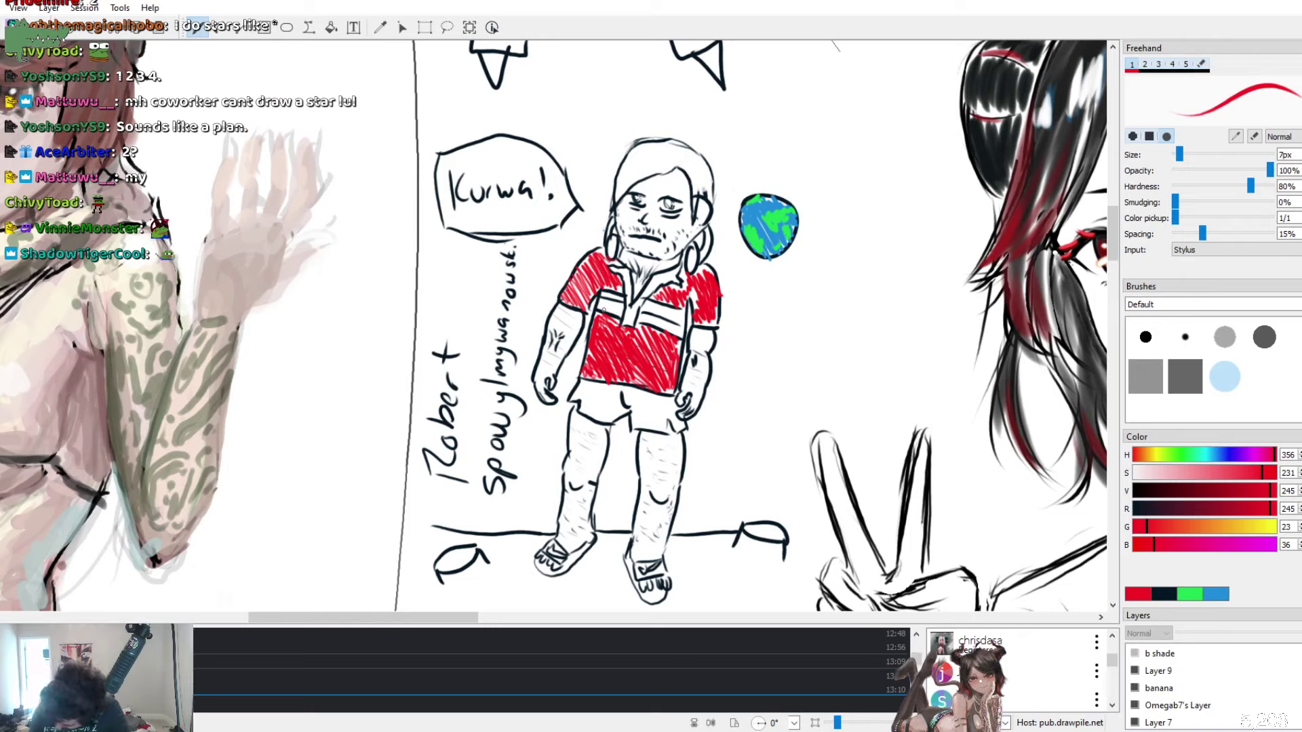
Paint two thin pinkish-white stripes across the red lower part of the shirt
left_click(1140, 474)
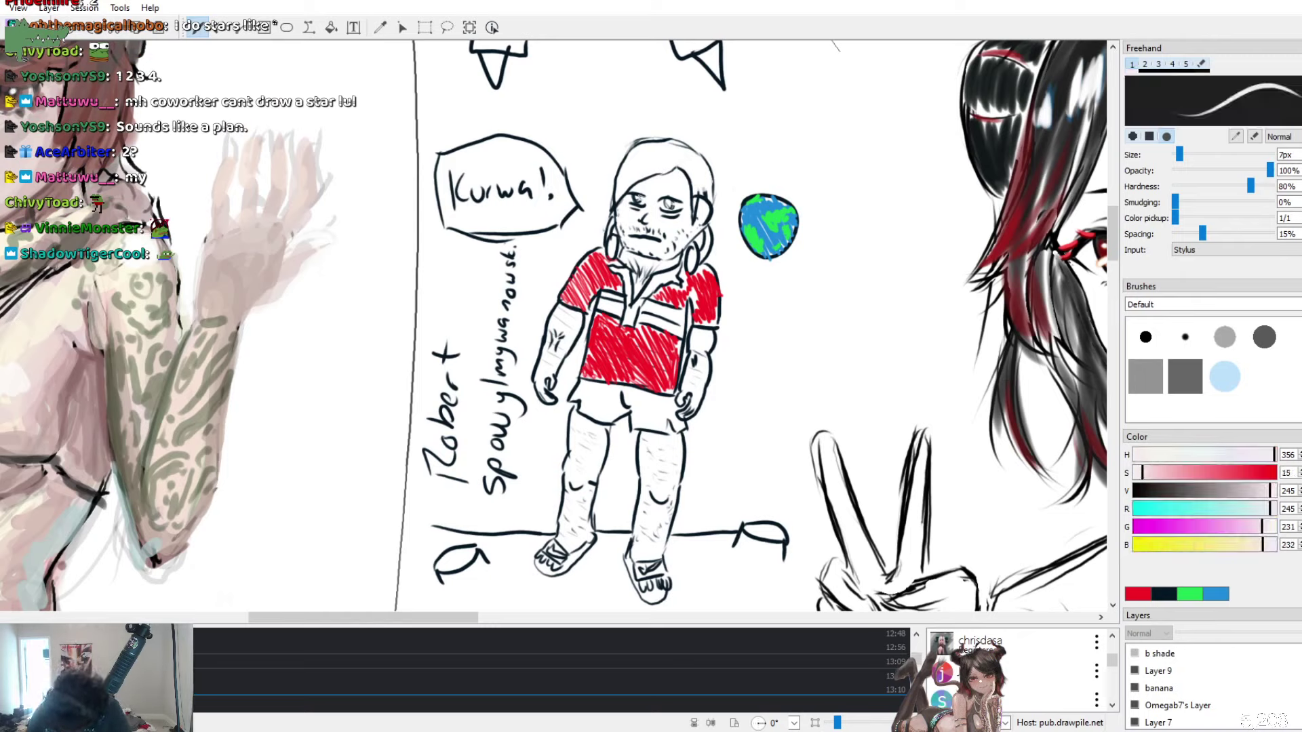
left_click_drag(588, 332, 649, 340)
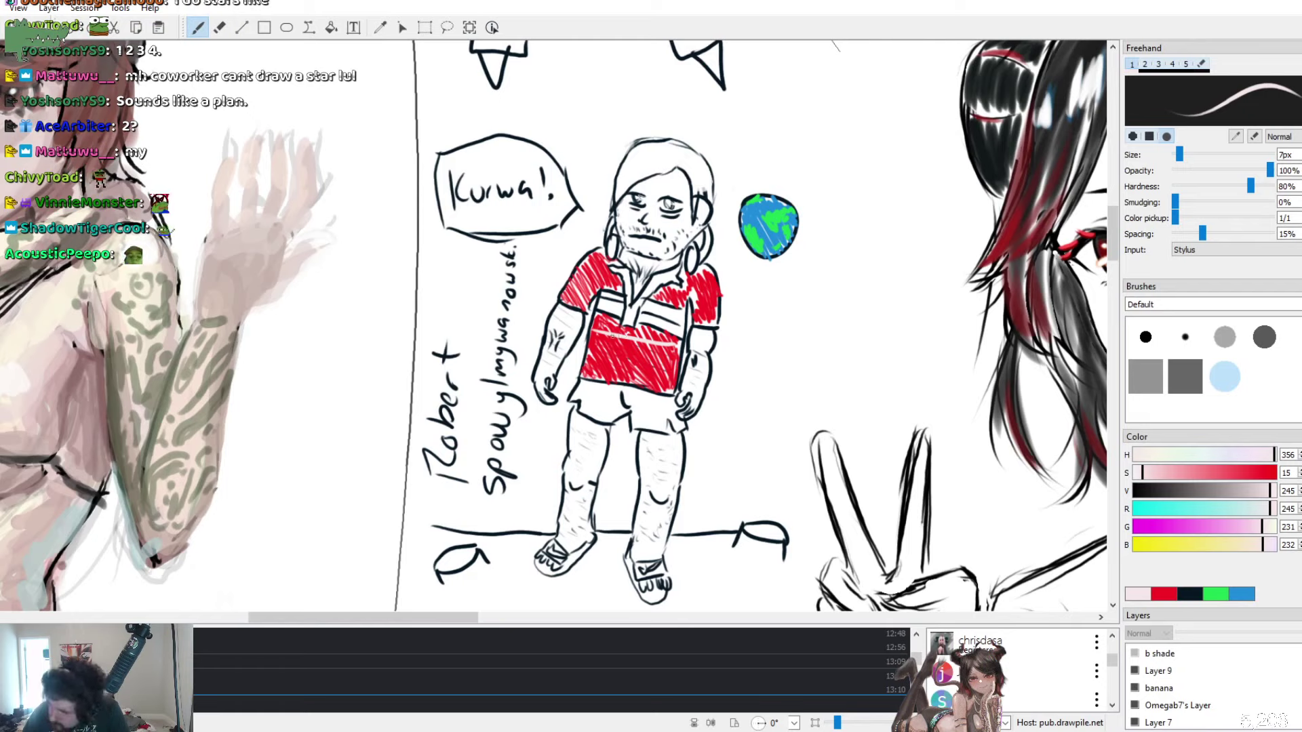
left_click_drag(590, 342, 667, 363)
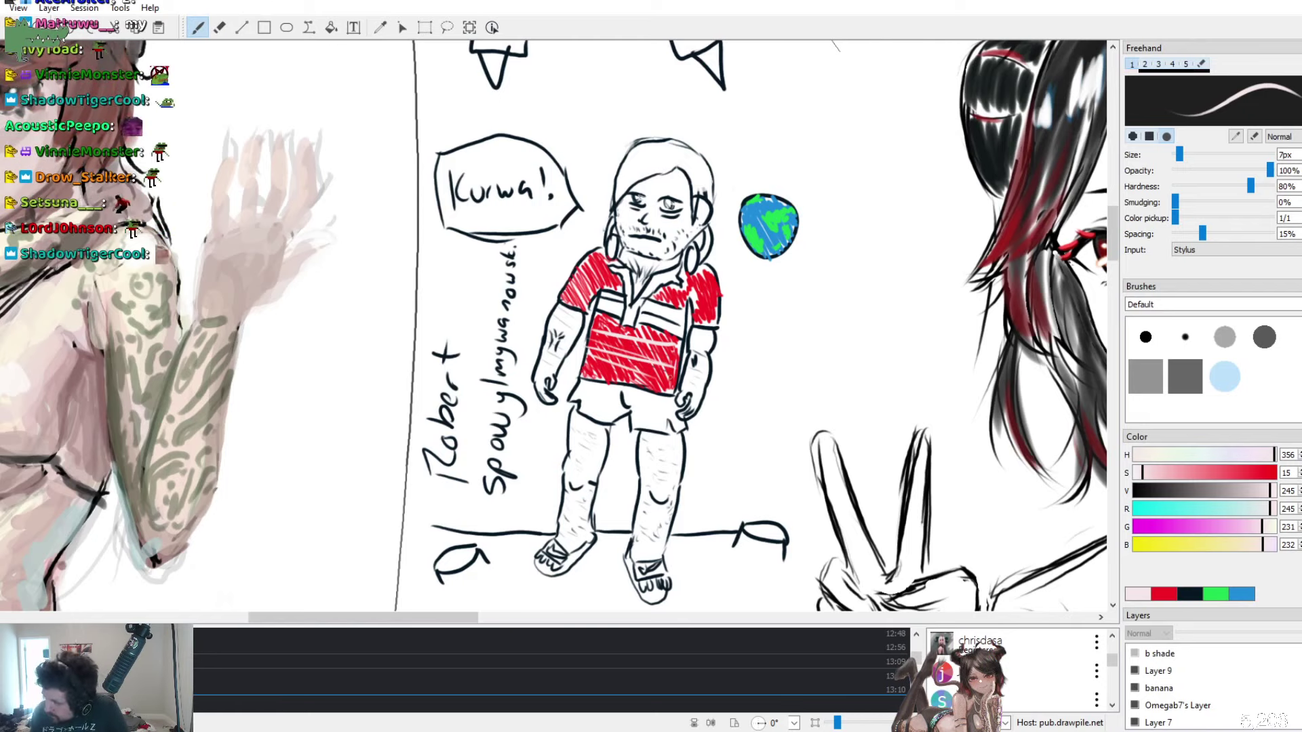
Color the two white chest stripes on both halves of the shirt turquoise, using hue 180, saturation 208 and value 232
left_click(1157, 509)
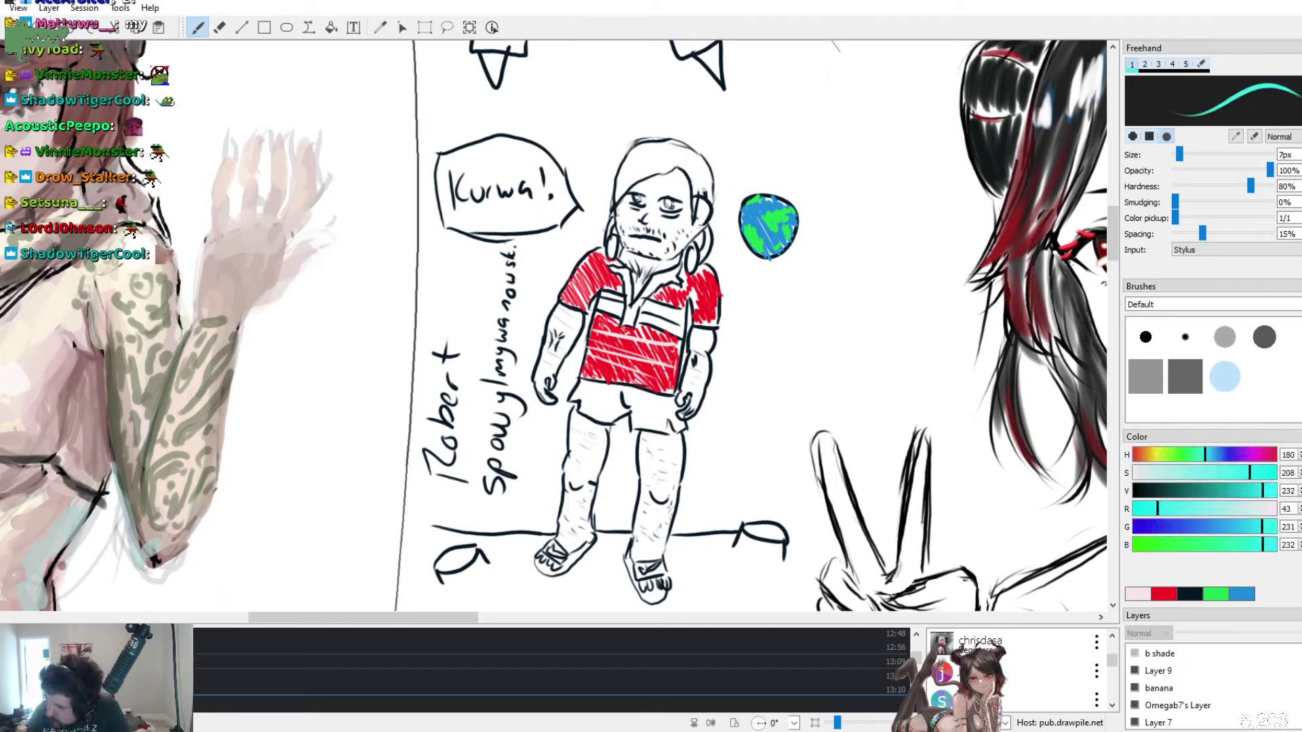
left_click_drag(607, 303, 612, 311)
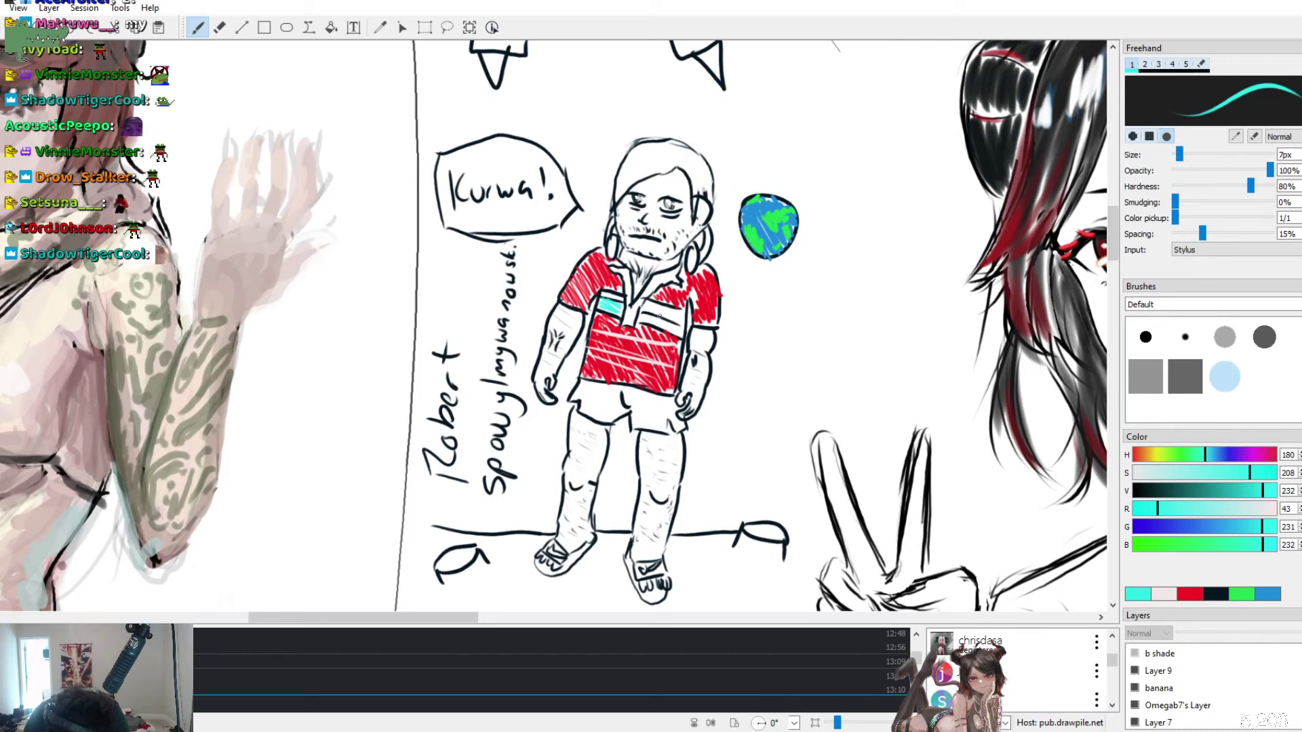
left_click_drag(641, 316, 681, 336)
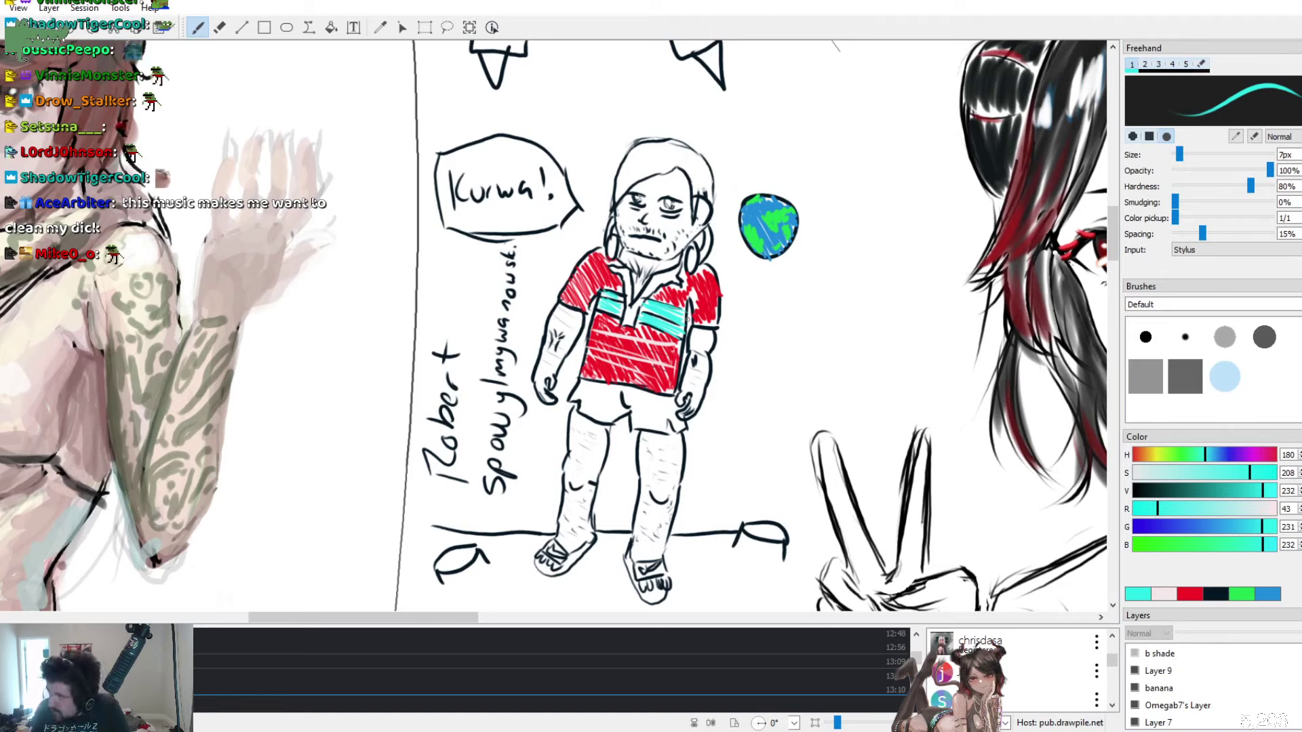
Try dark purple and dark maroon shades on the man's hair
left_click(1157, 491)
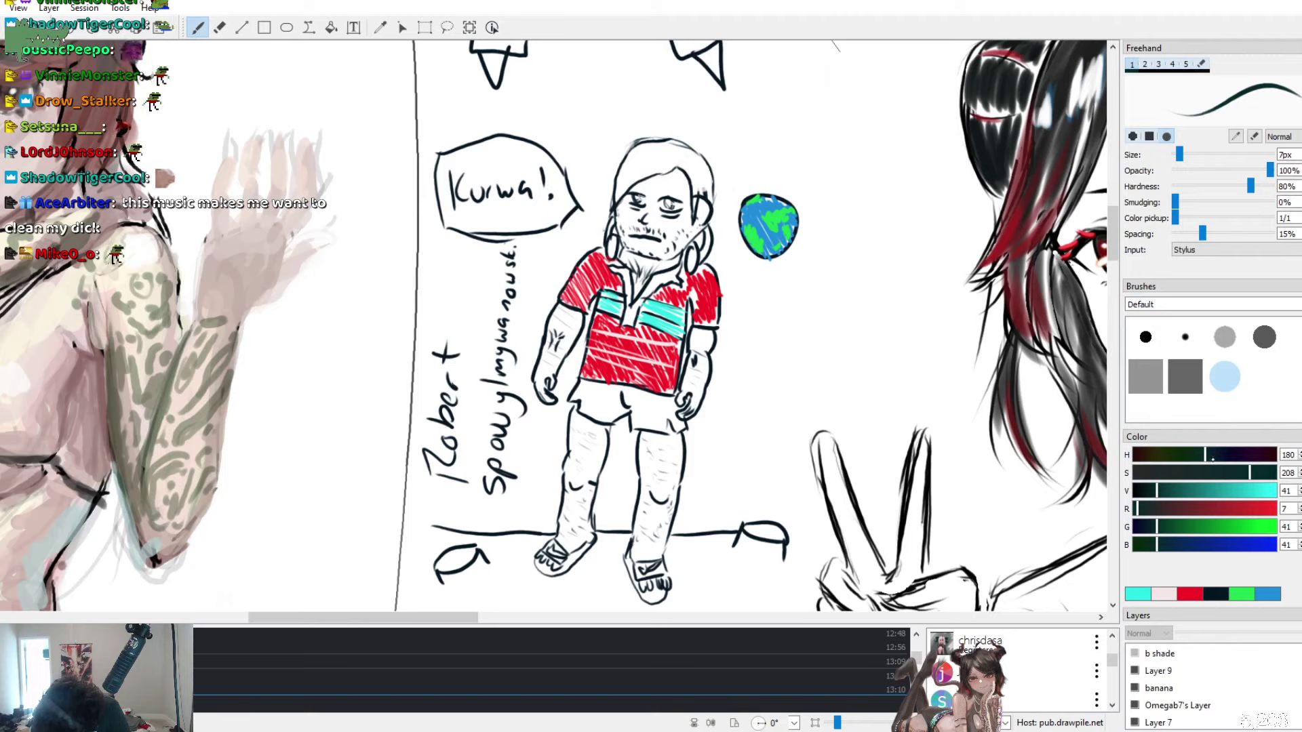
left_click(1248, 455)
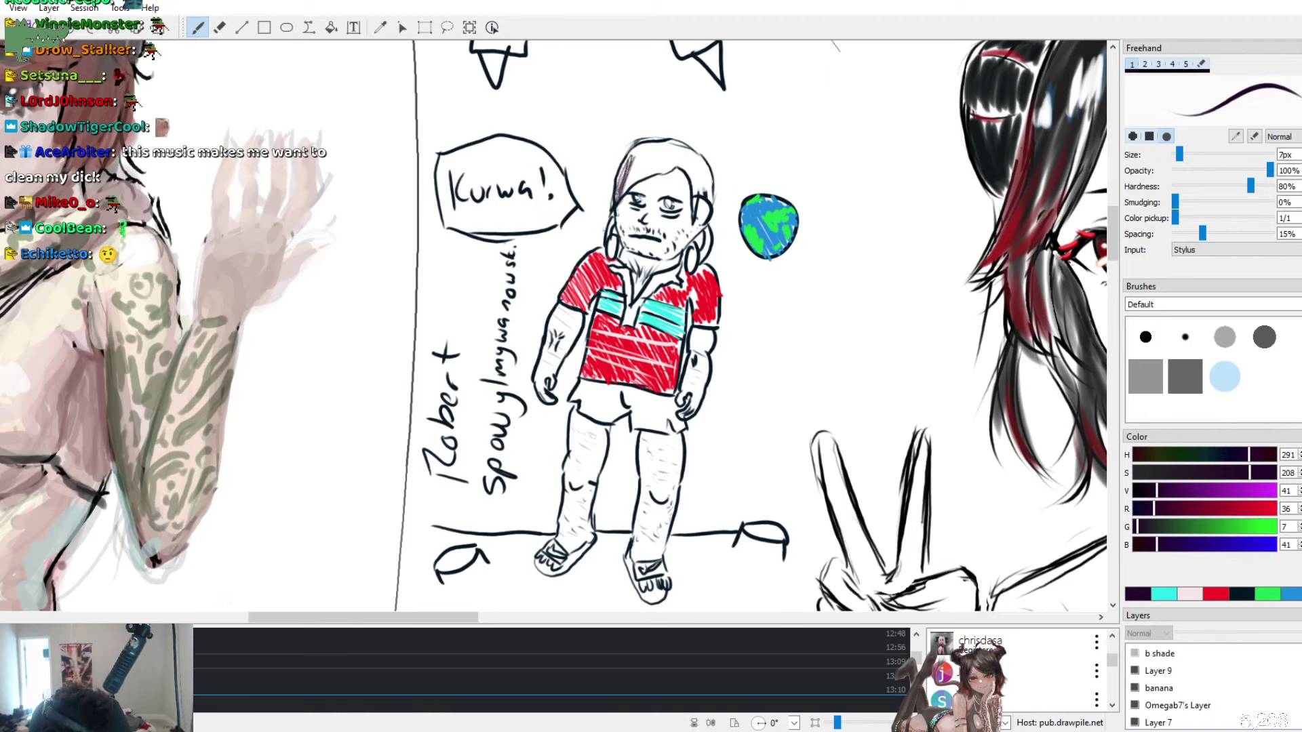
key("ctrl+z")
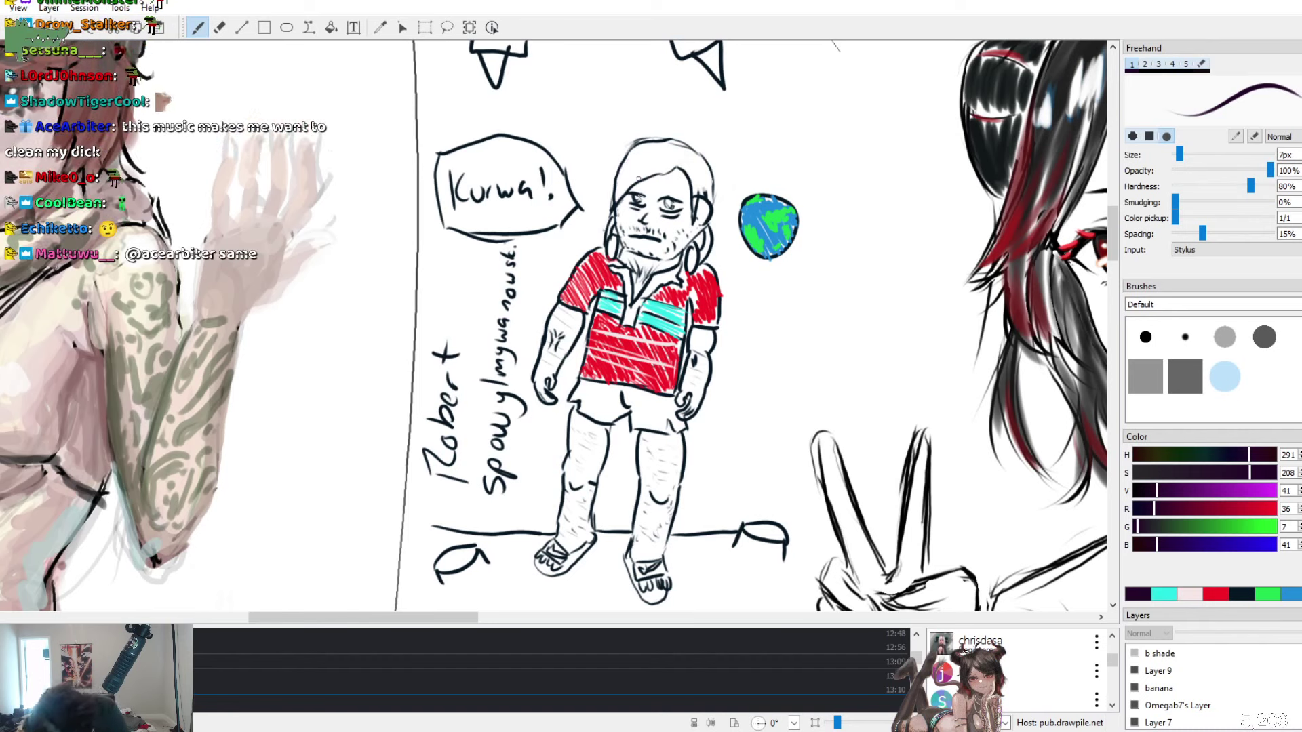
left_click(1187, 509)
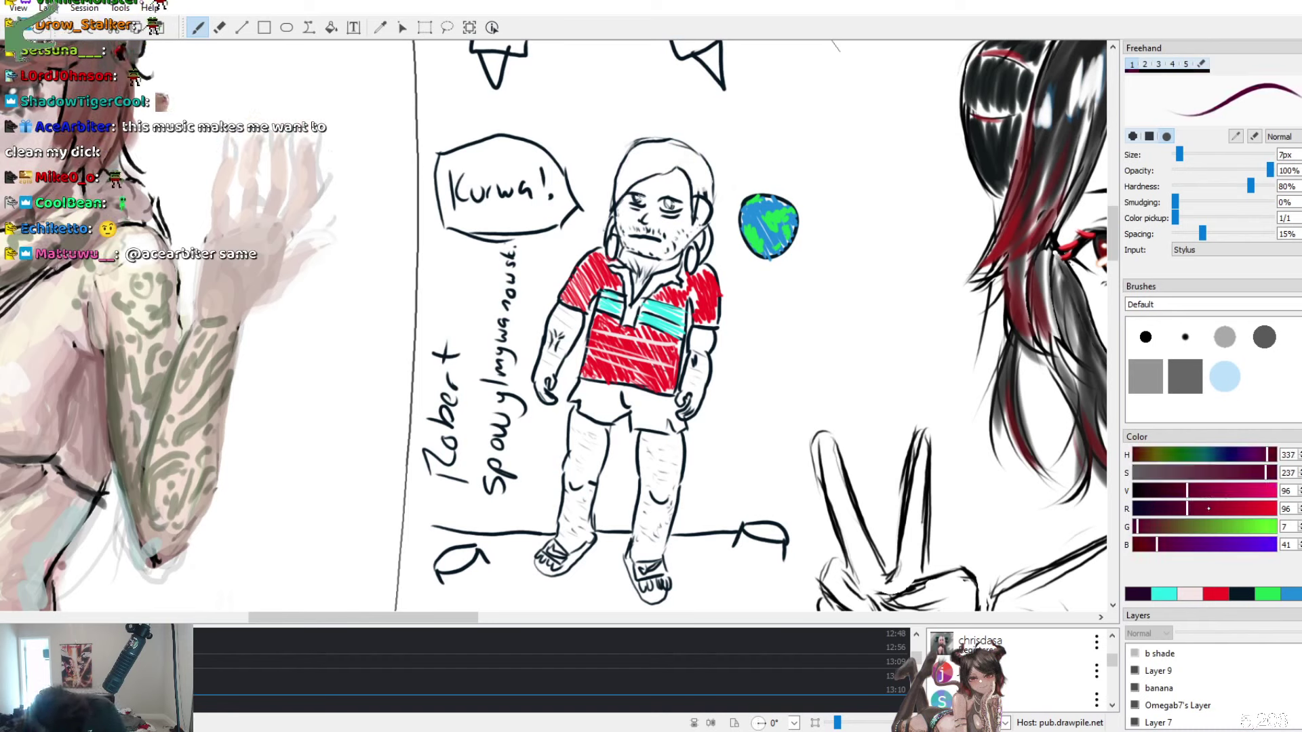
left_click(1210, 490)
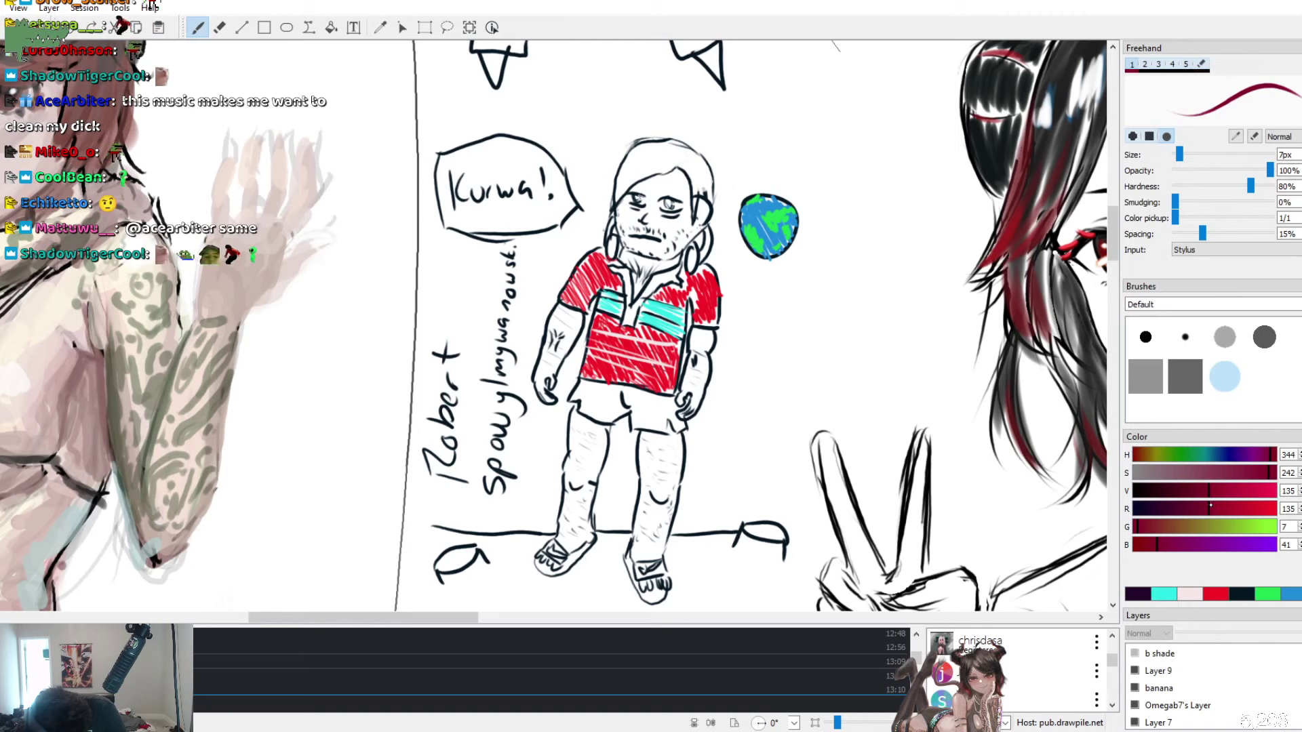
mouse_move(1209, 490)
left_mouse_down()
mouse_move(1151, 491)
mouse_move(1163, 490)
left_mouse_up()
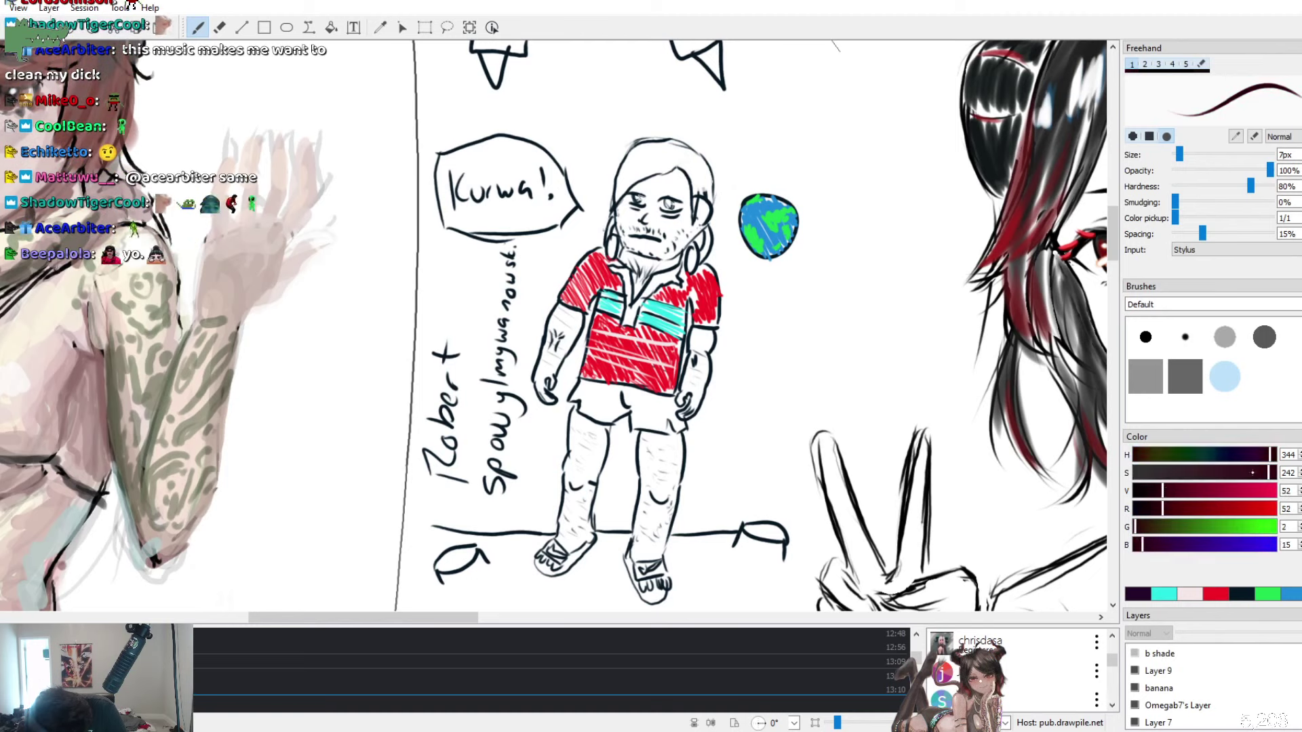
left_click(1228, 473)
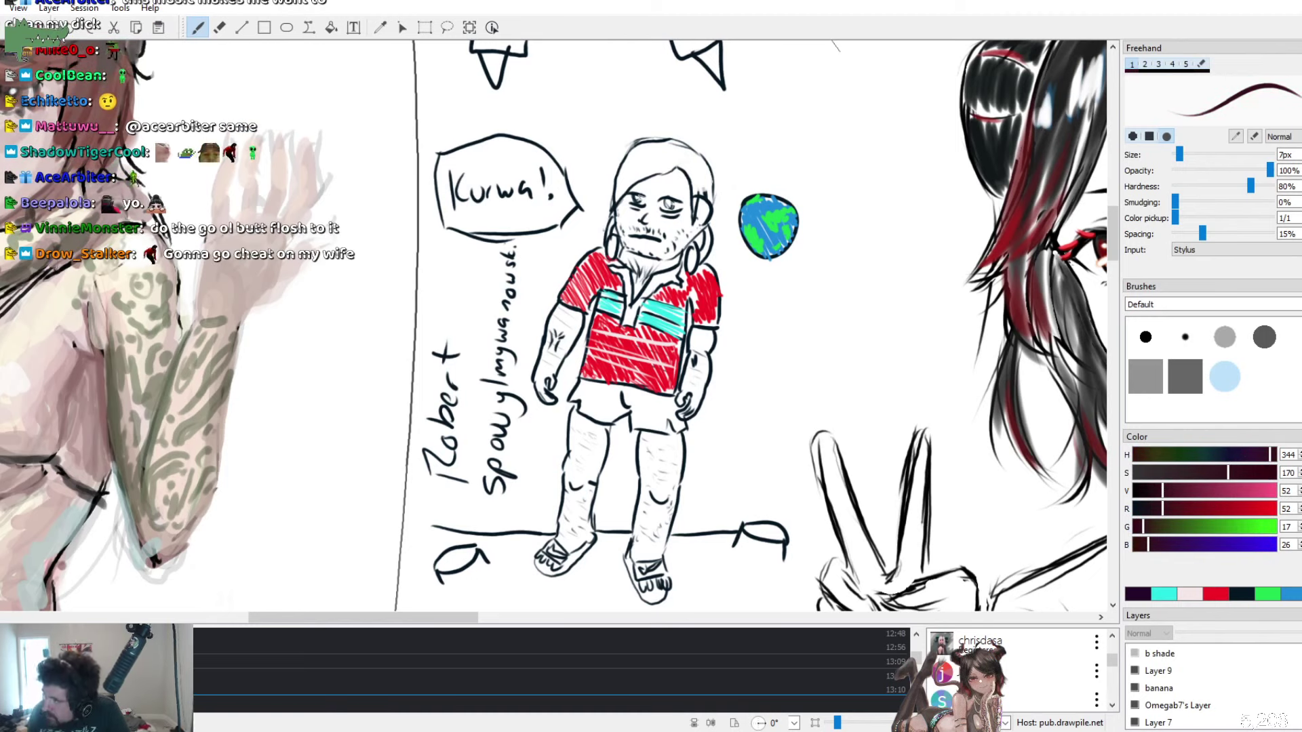
left_click_drag(634, 155, 616, 188)
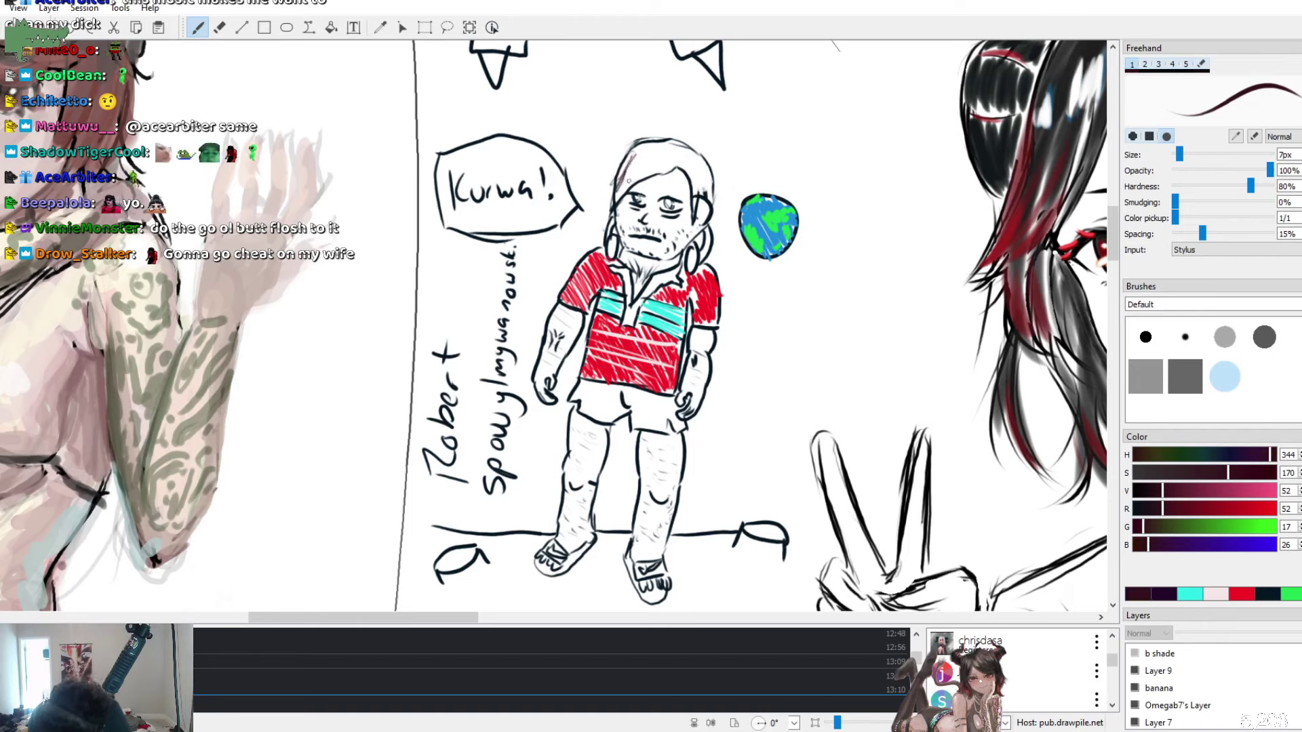
key("ctrl+z")
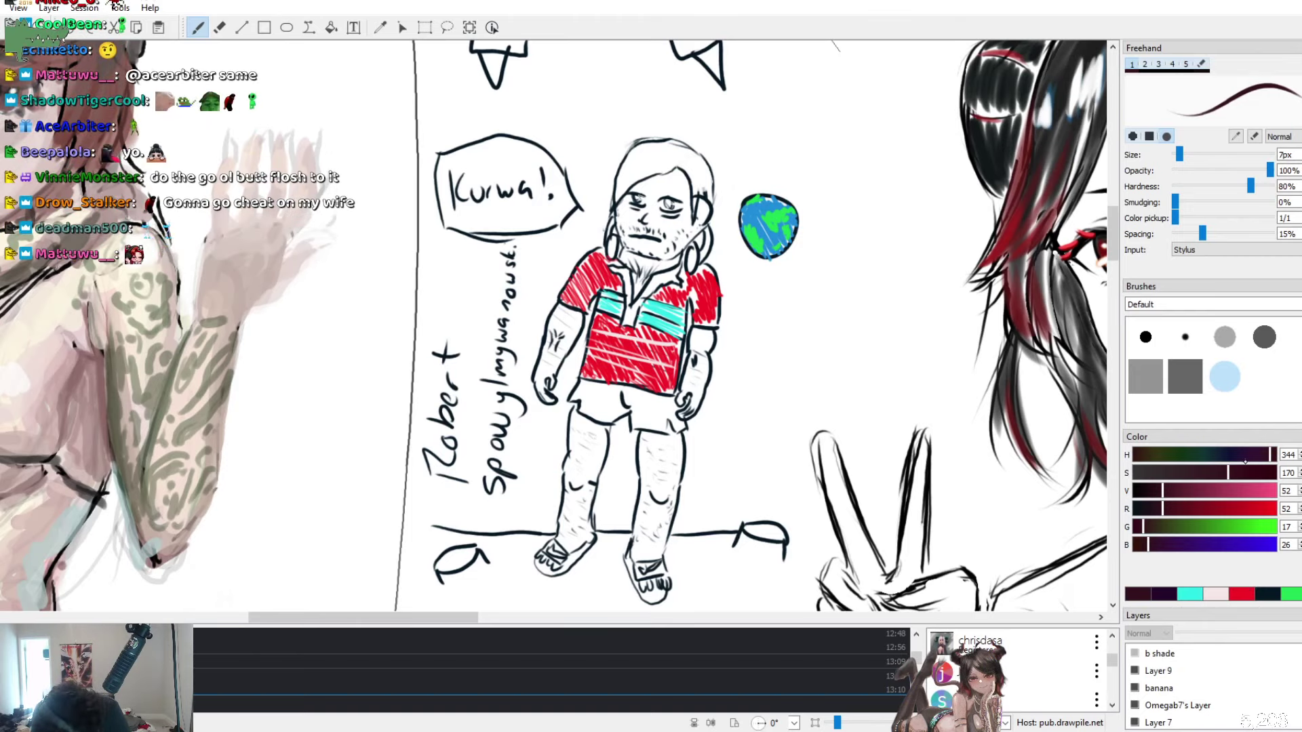
left_click_drag(1244, 471, 1271, 473)
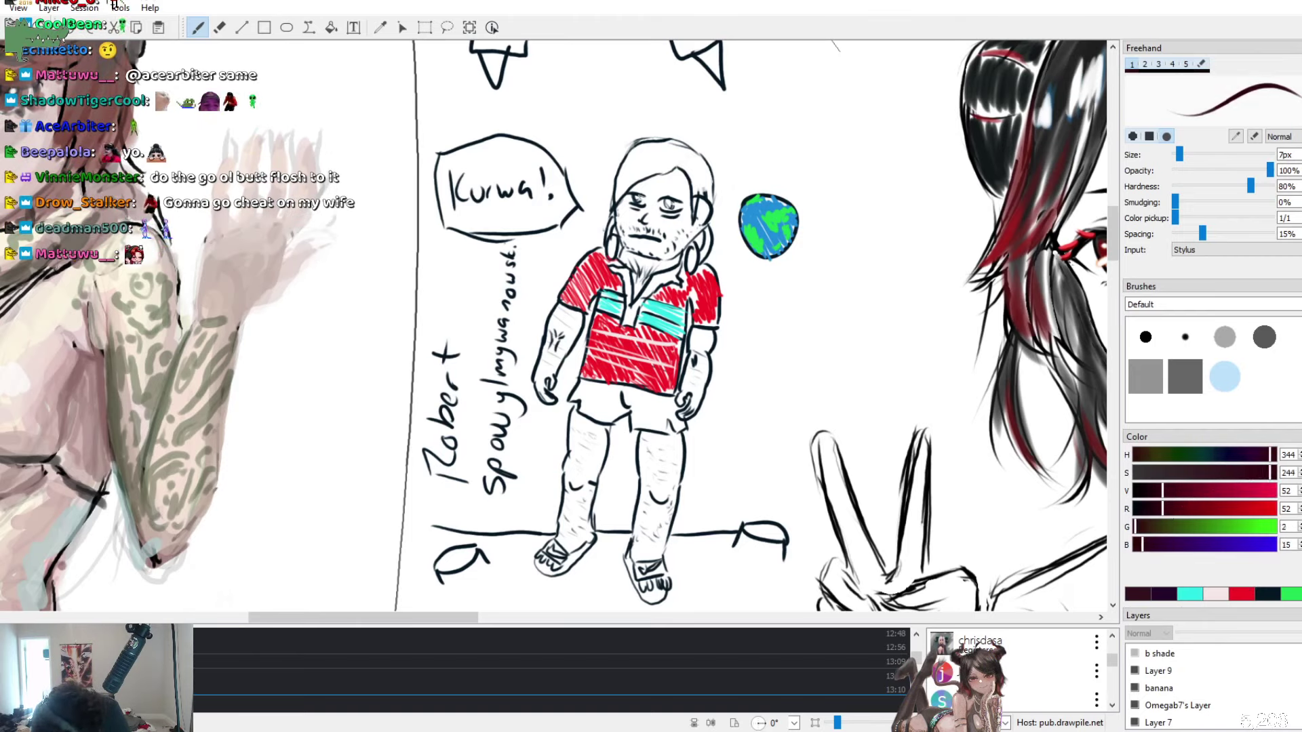
left_click_drag(639, 168, 635, 175)
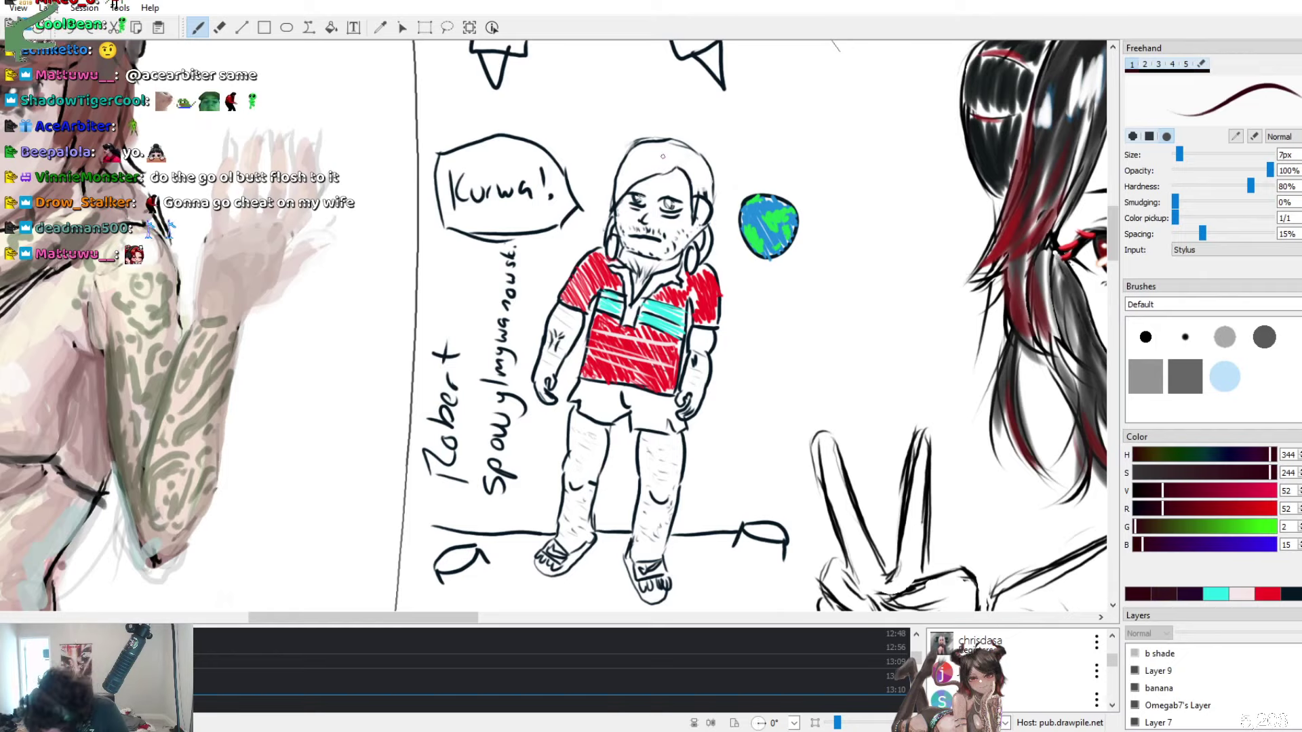
Try to fill the front of the man's hair with dark navy
left_click(1145, 473)
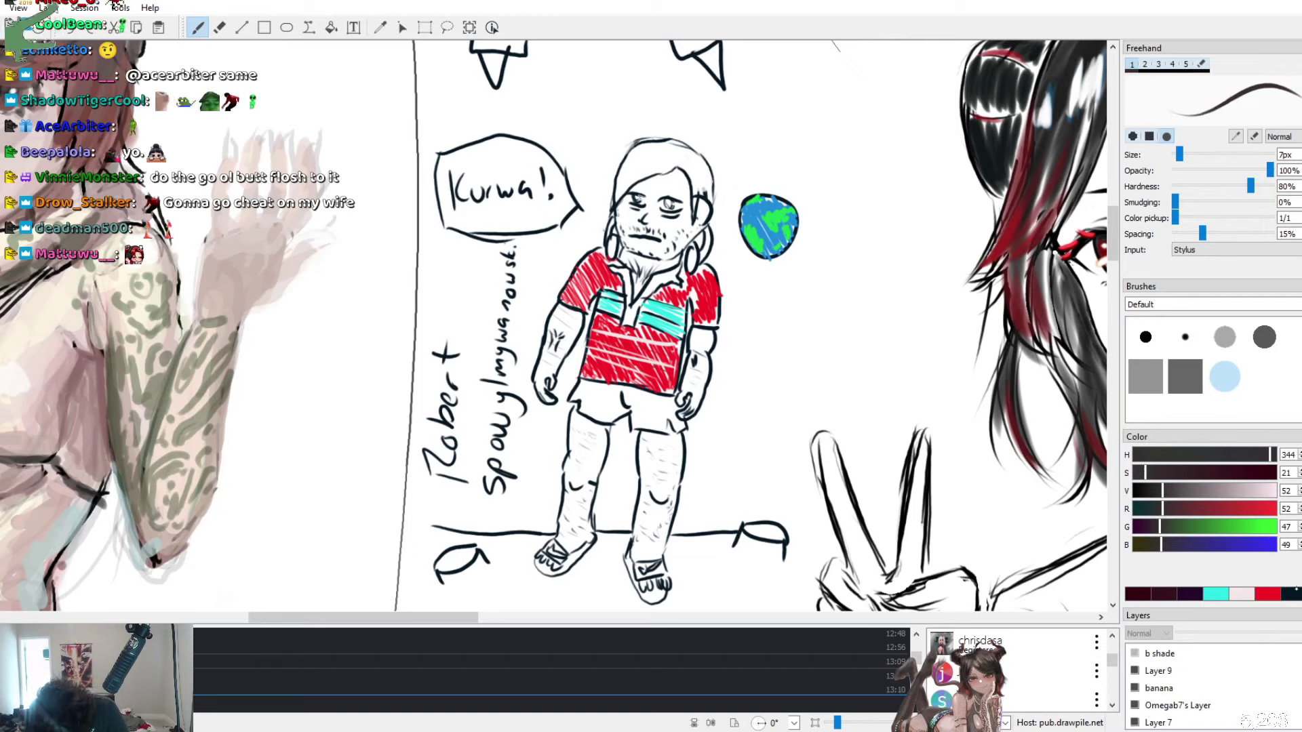
left_click(1292, 593)
left_click_drag(615, 194, 616, 192)
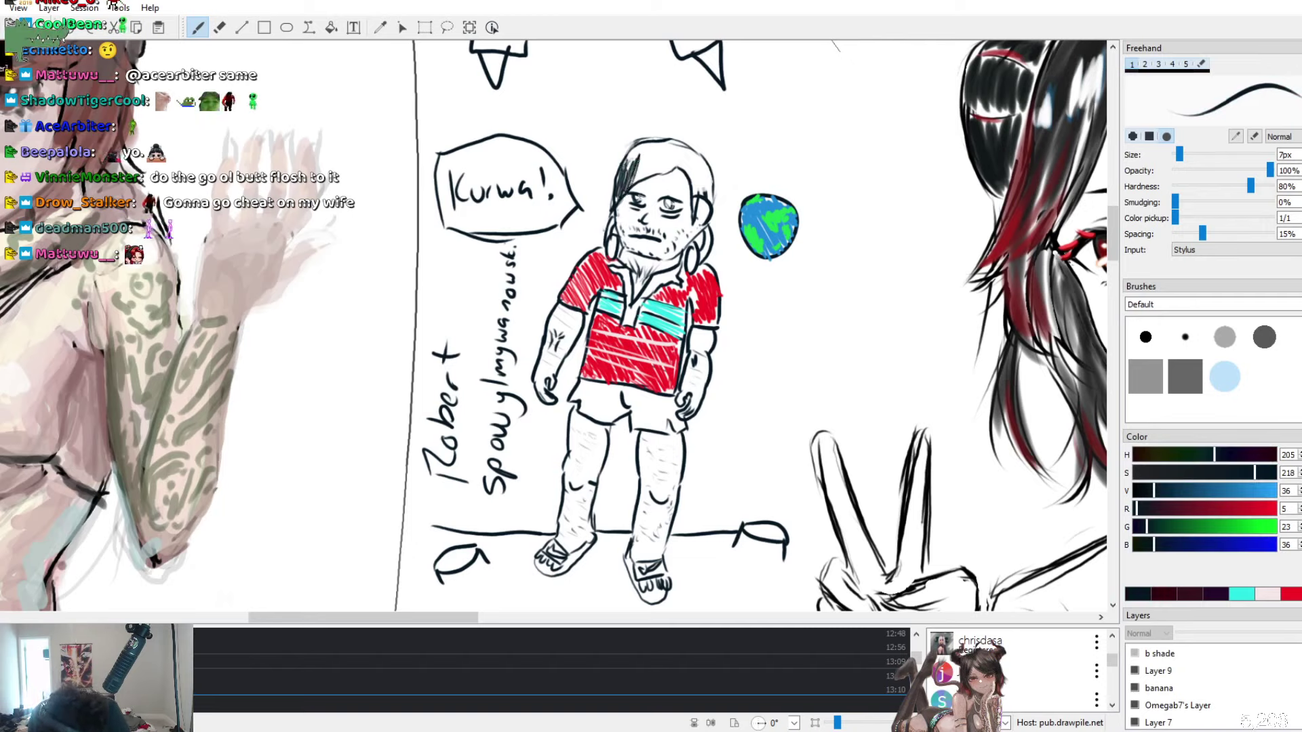
left_click_drag(640, 182, 648, 174)
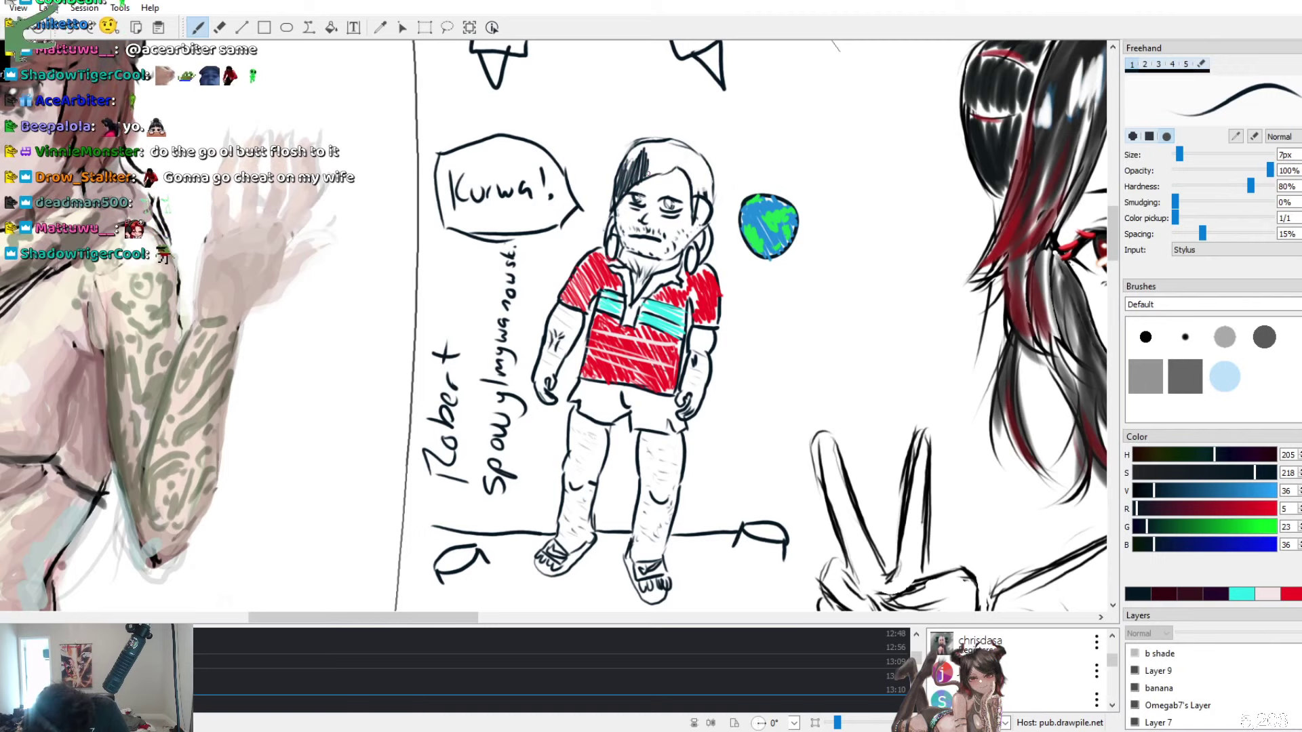
key("ctrl+z")
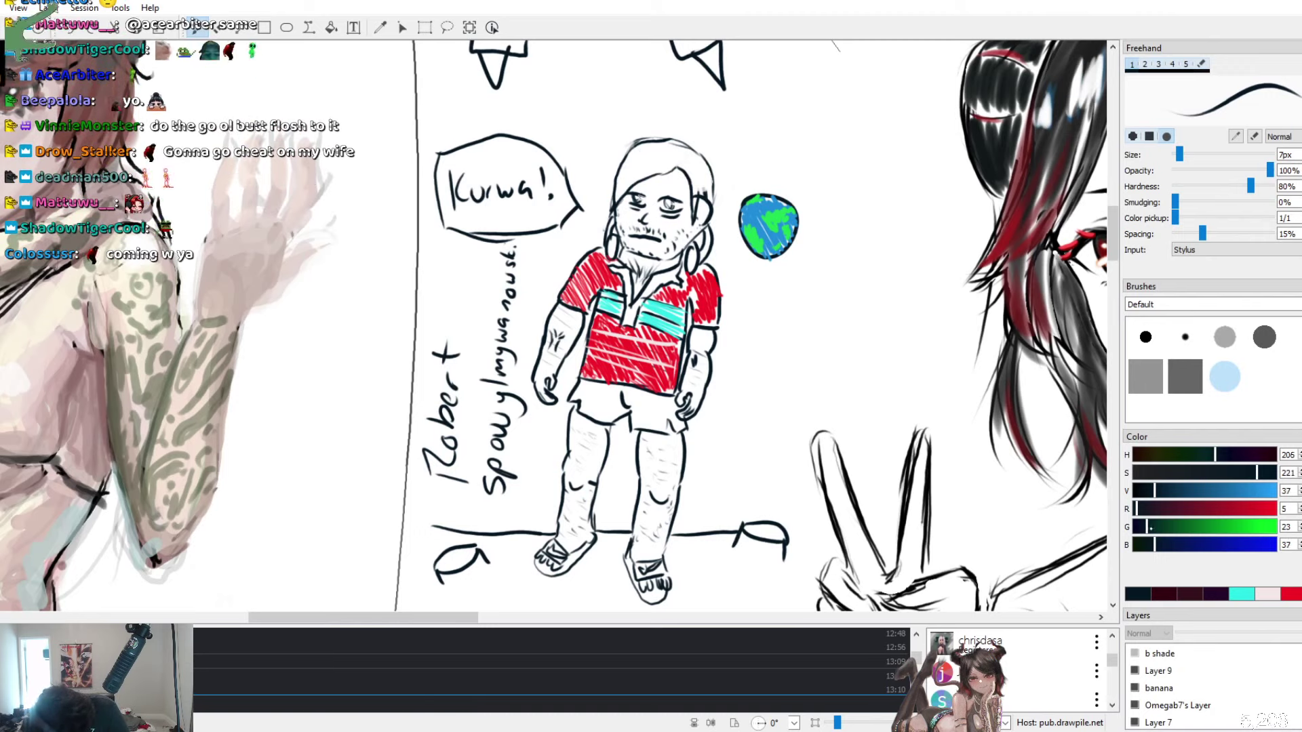
Fill the man's hair and sideburn with near-black strokes, using a neutral color of value 5
left_click(1140, 527)
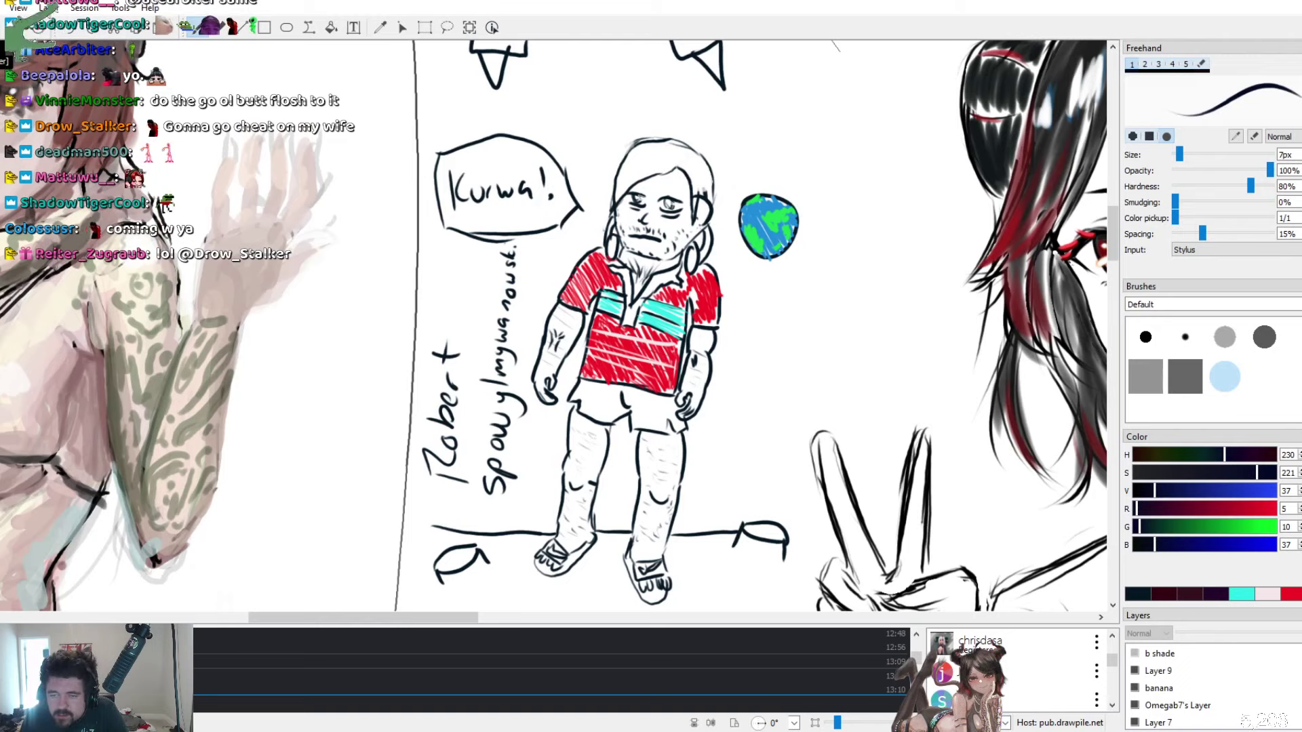
mouse_move(1142, 524)
left_mouse_down()
mouse_move(1112, 523)
mouse_move(1132, 546)
left_mouse_up()
left_click(1157, 549)
left_click_drag(1144, 477, 1119, 479)
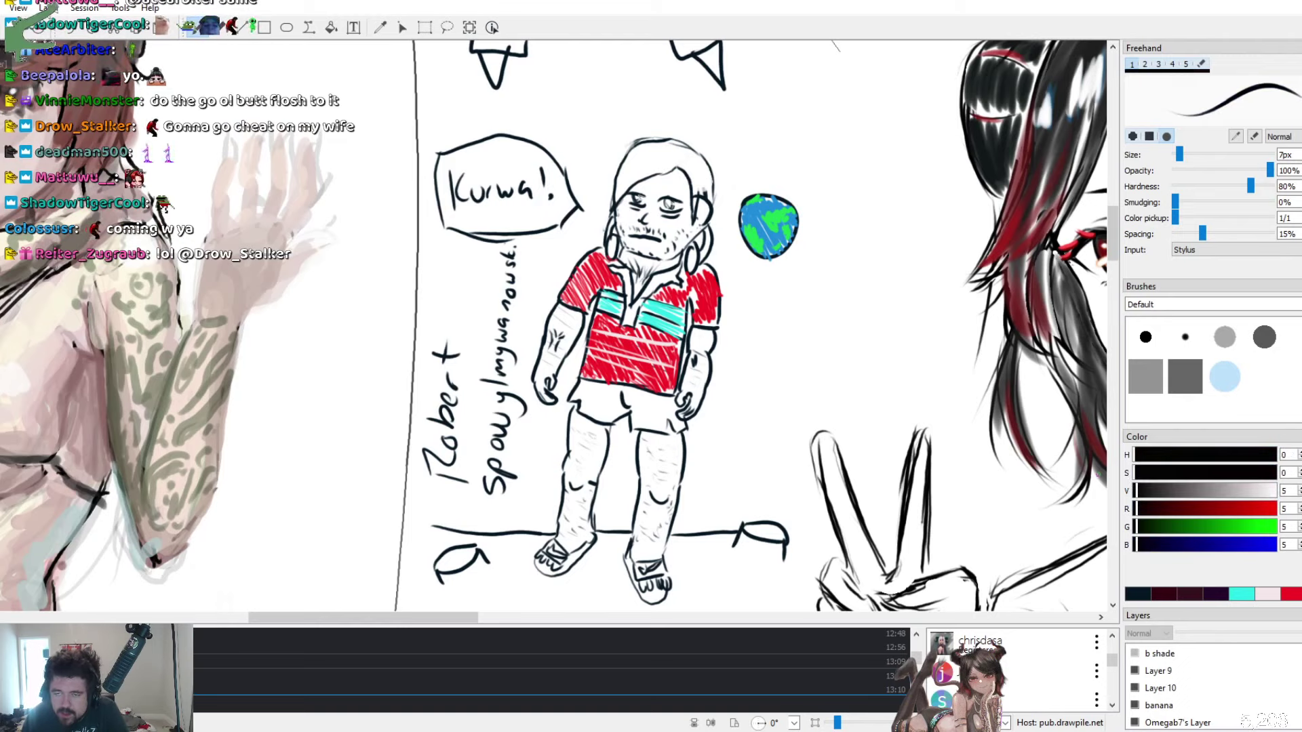
left_click(619, 181)
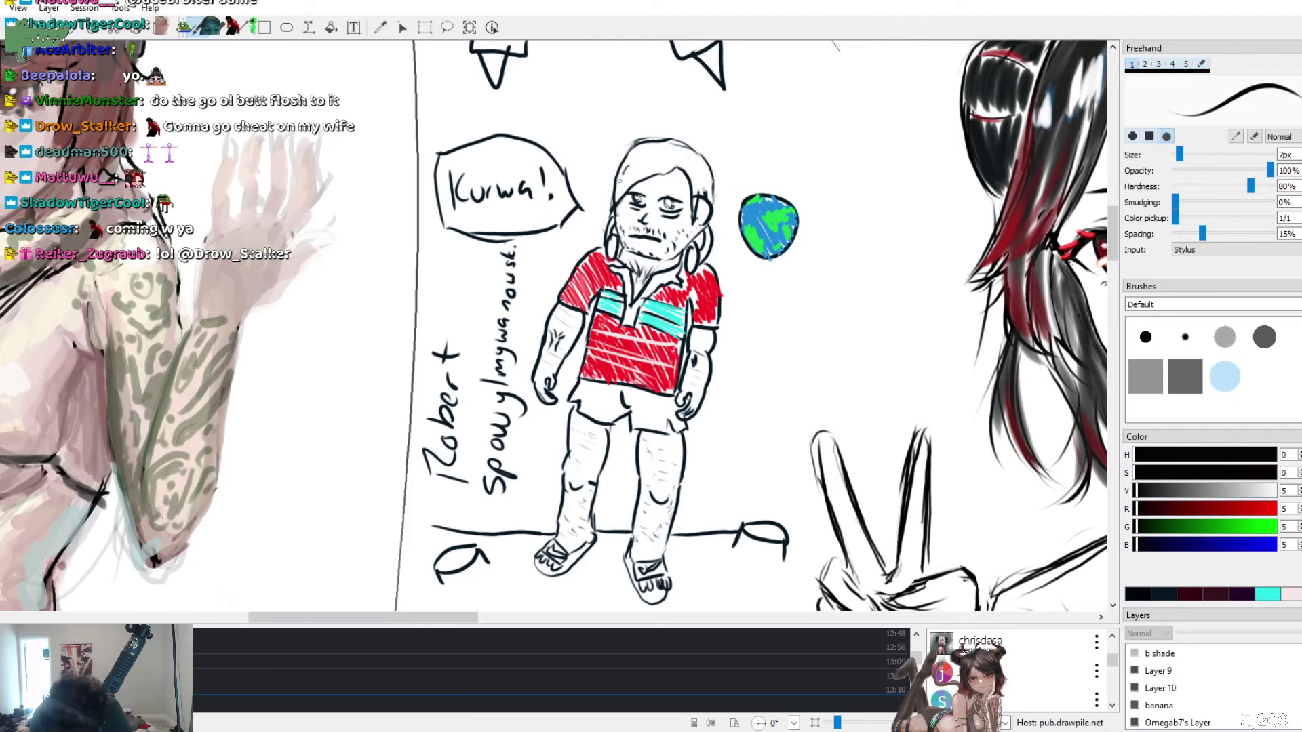
left_click_drag(634, 163, 620, 194)
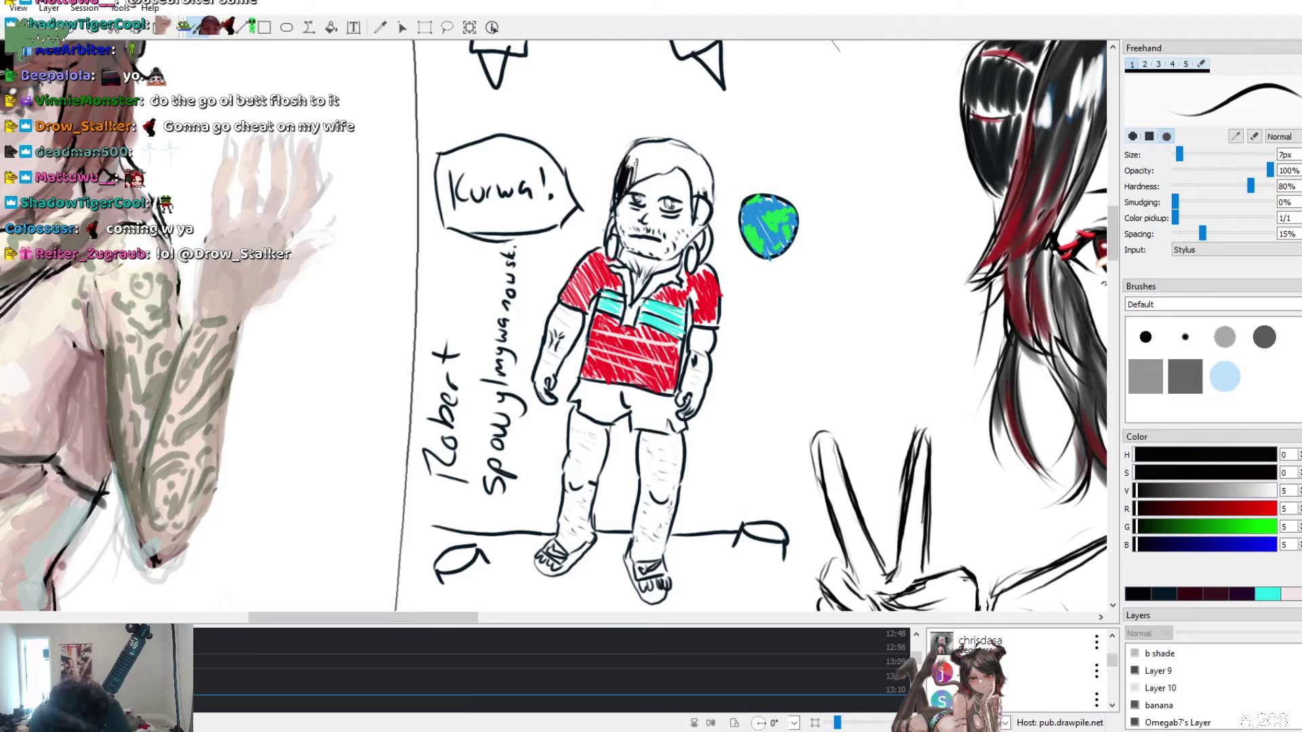
left_click_drag(645, 145, 636, 179)
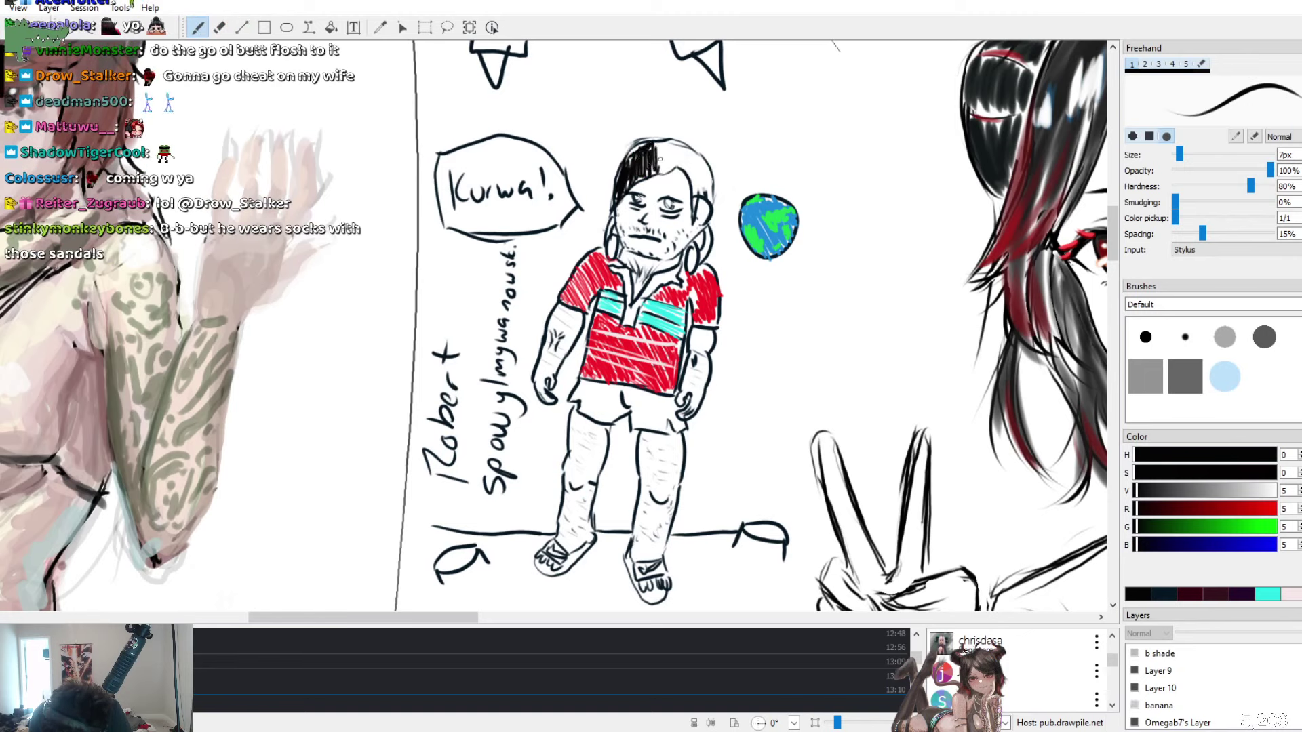
mouse_move(660, 159)
left_mouse_down()
mouse_move(681, 169)
mouse_move(693, 216)
left_mouse_up()
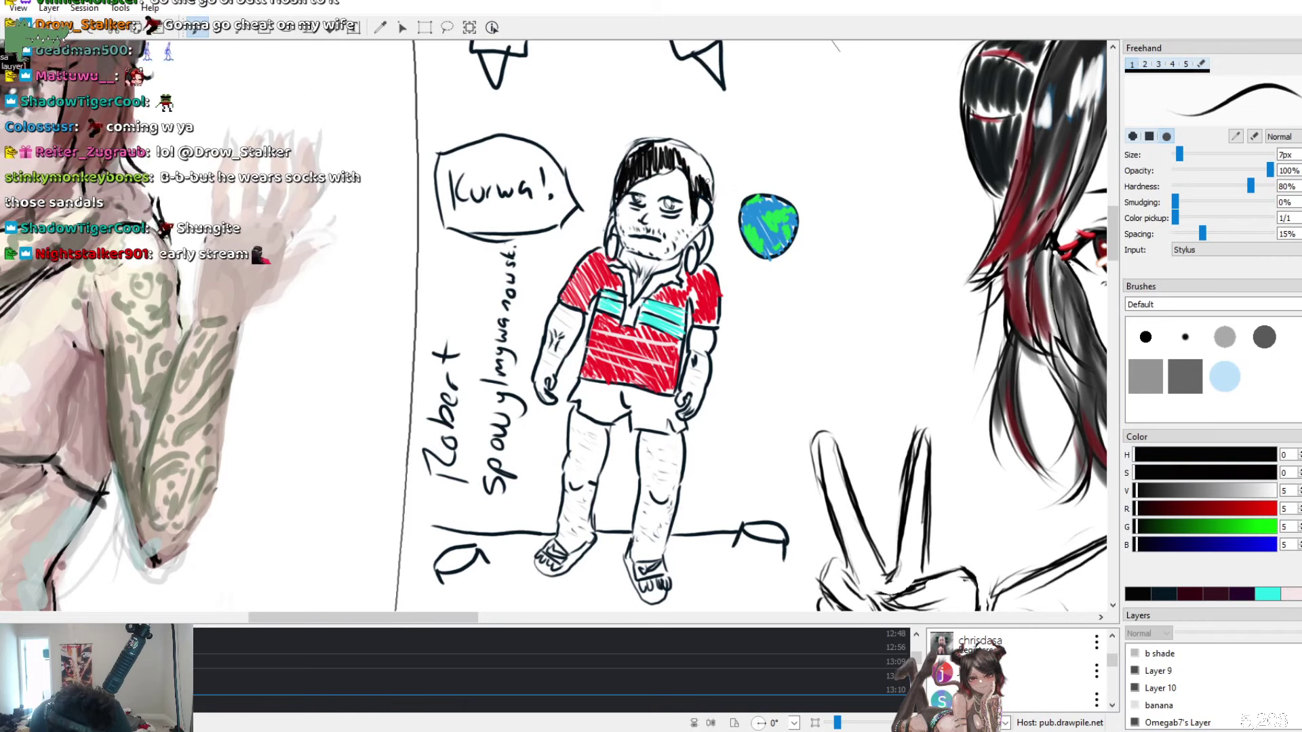
mouse_move(691, 152)
left_mouse_down()
mouse_move(706, 176)
mouse_move(665, 169)
left_mouse_up()
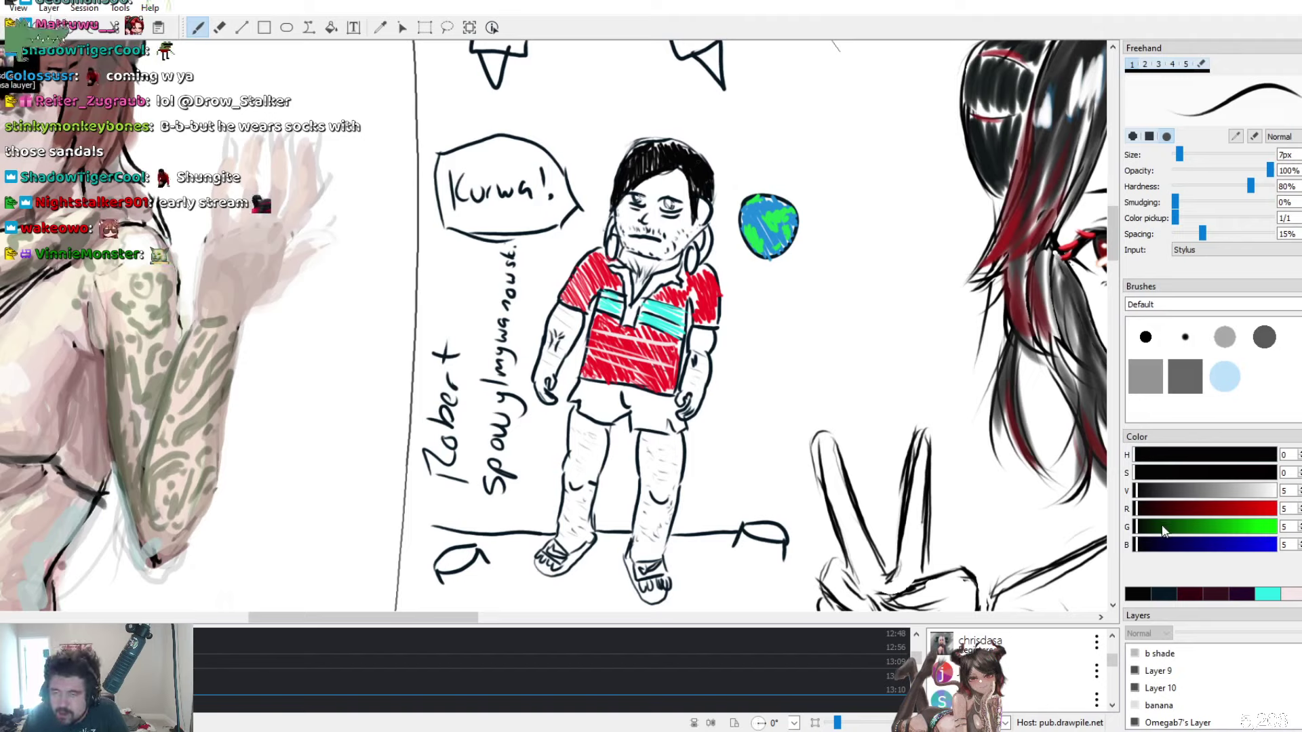
Mix a muted tan with hue 40, saturation 130 and value 184, and shade one cheek and the chin
left_click_drag(1163, 531, 1206, 529)
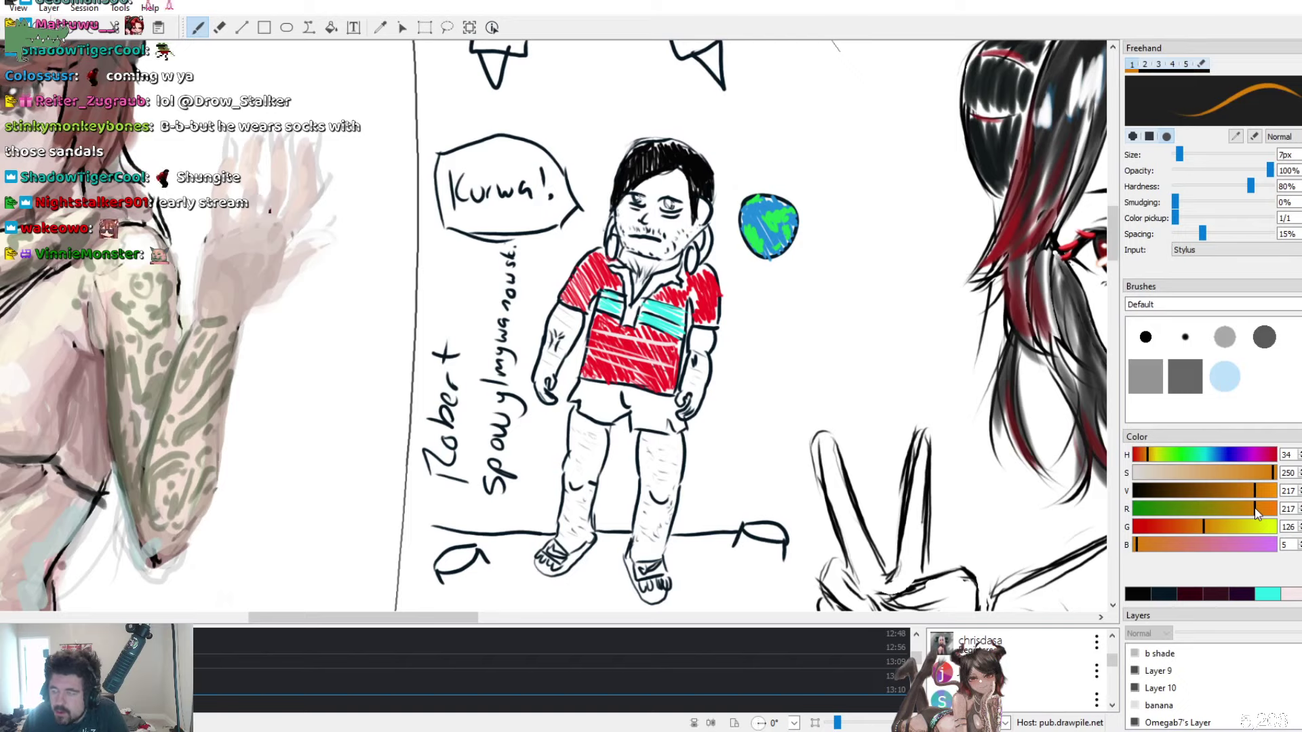
left_click_drag(1257, 514, 1239, 513)
left_click(1210, 473)
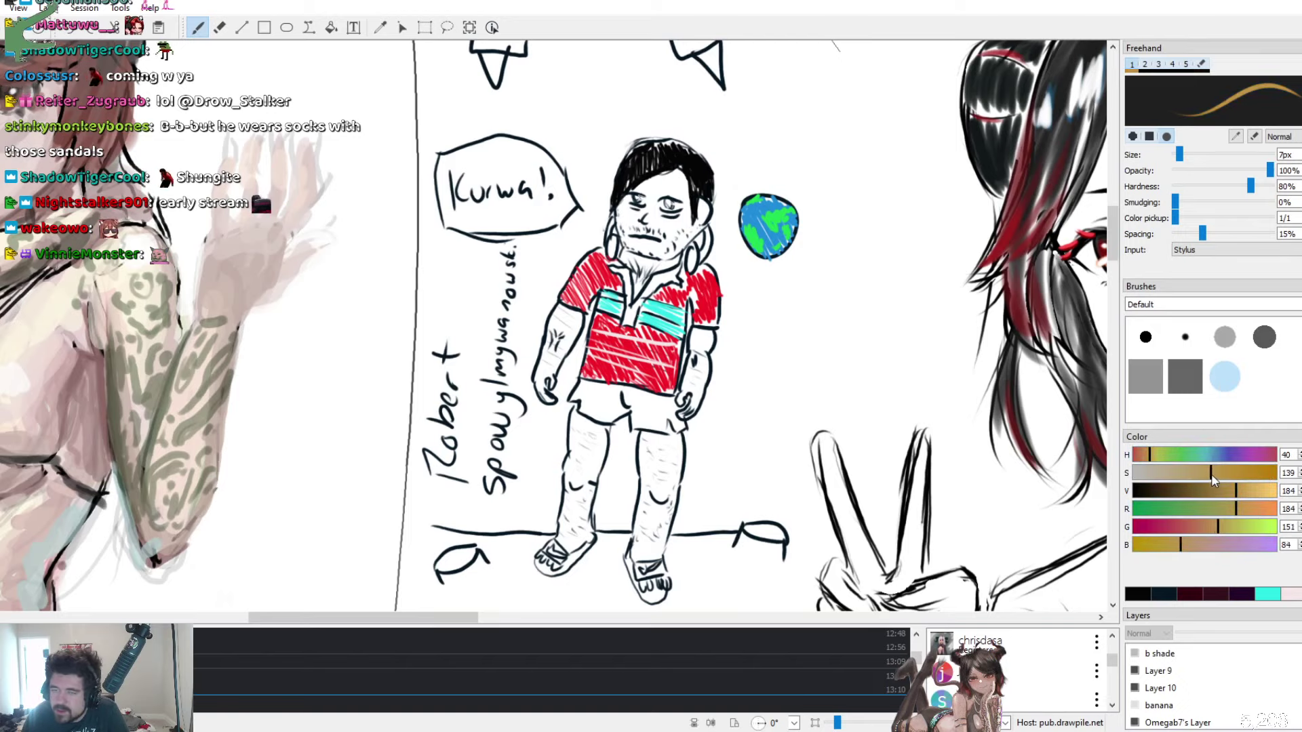
mouse_move(625, 232)
left_mouse_down()
mouse_move(630, 246)
mouse_move(620, 202)
left_mouse_up()
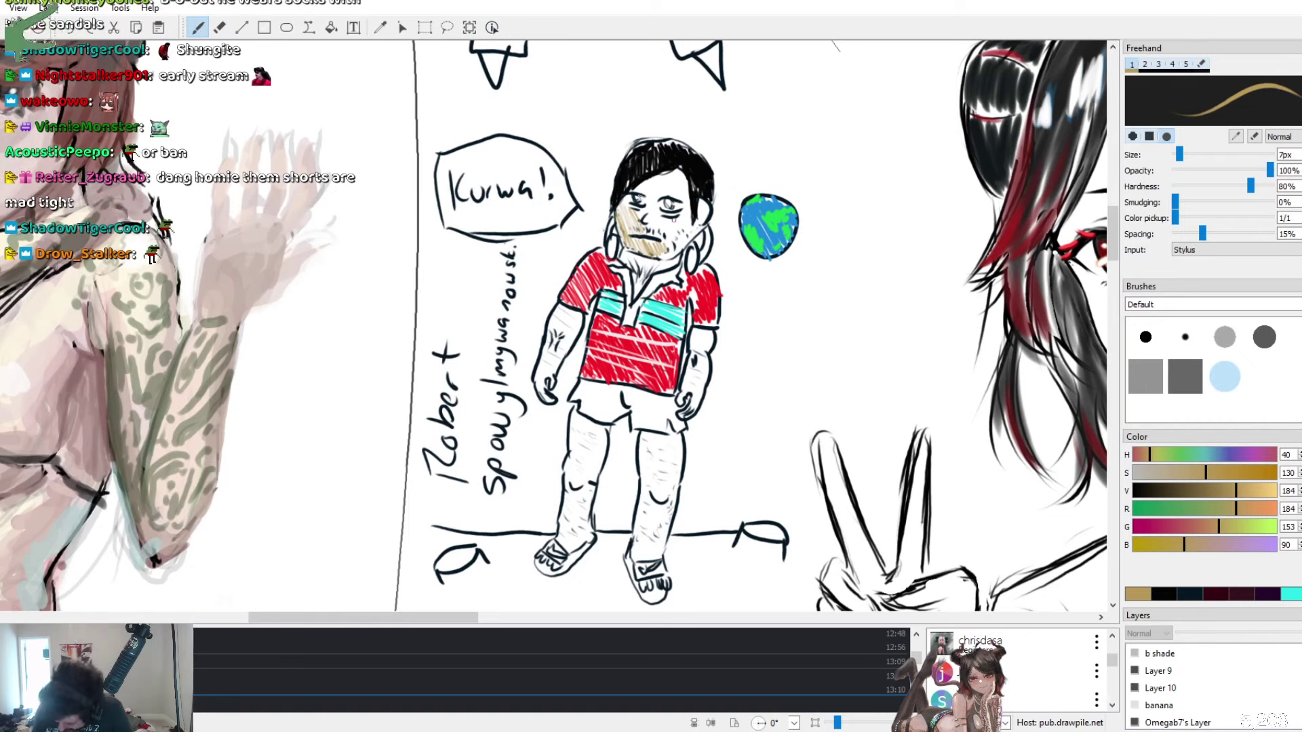
Color the face with the tan lightened to value 216, and redraw the eyes, nose, mouth and stubble in near-black
left_click(1254, 490)
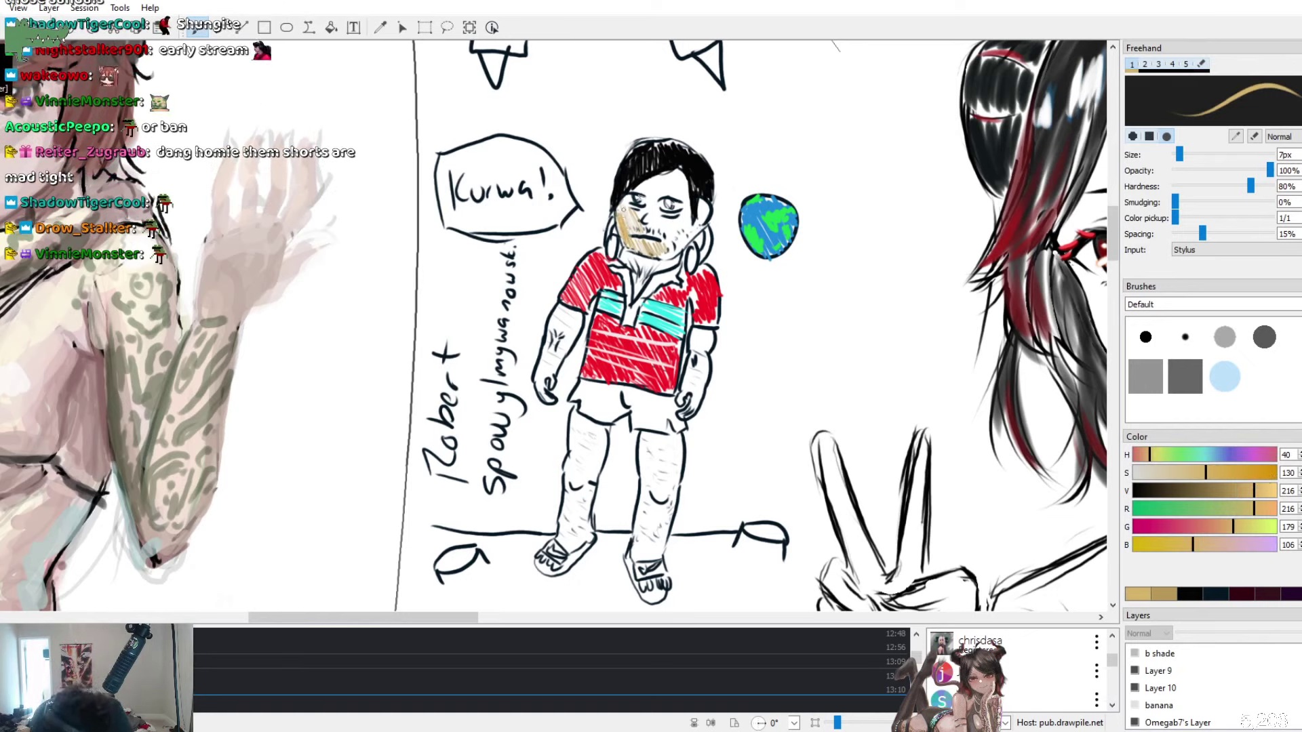
left_click_drag(622, 209, 648, 245)
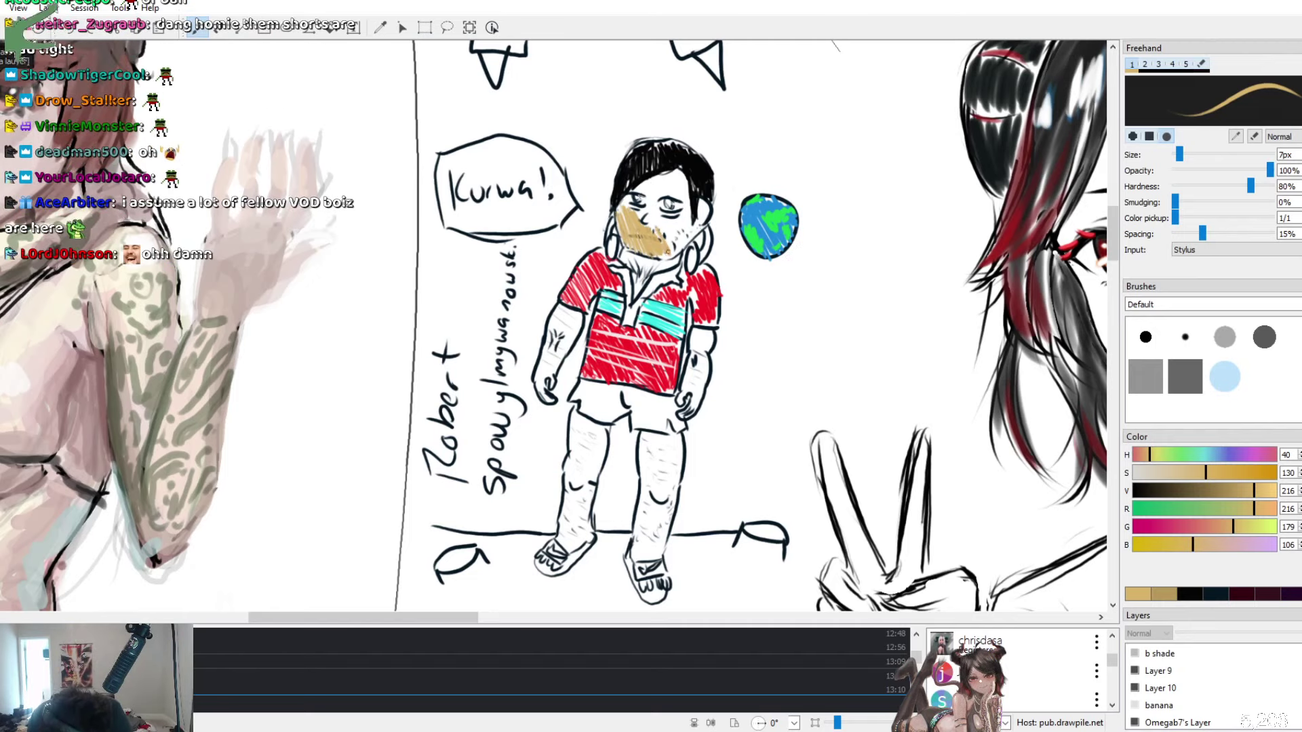
left_click_drag(668, 251, 677, 235)
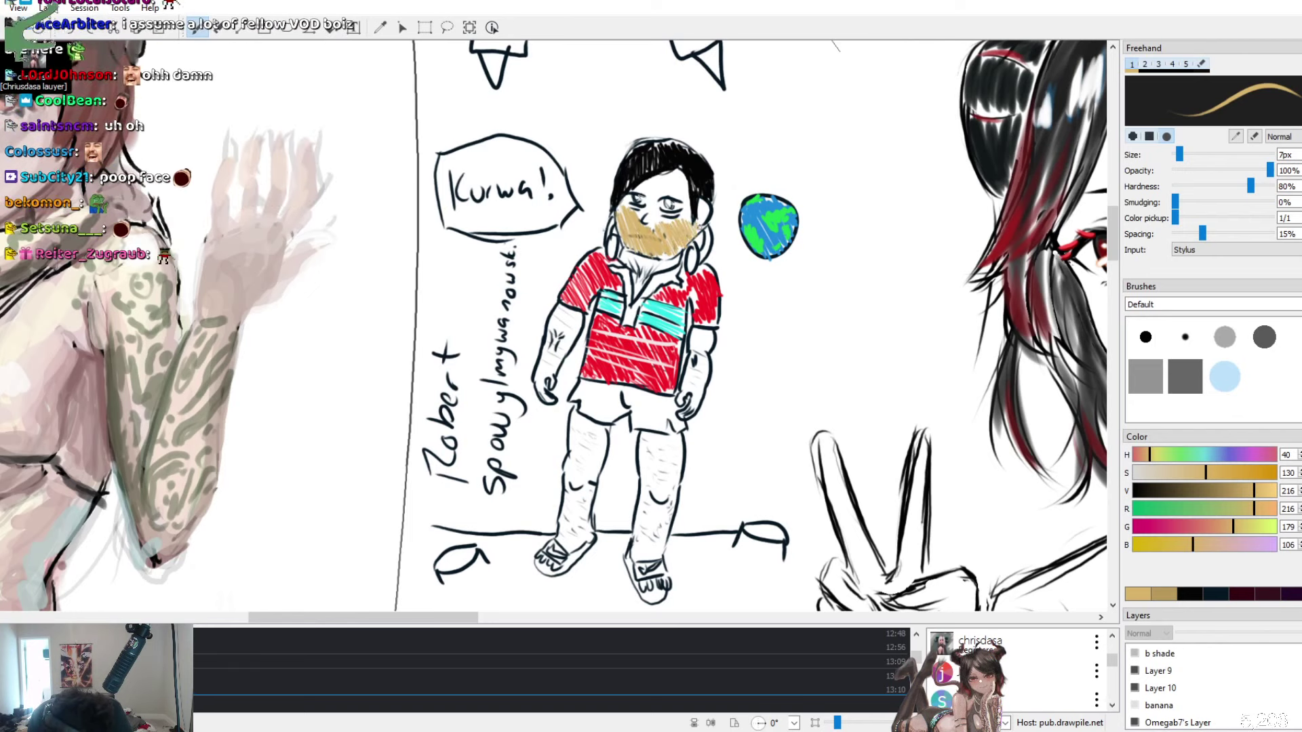
left_click_drag(700, 219, 704, 207)
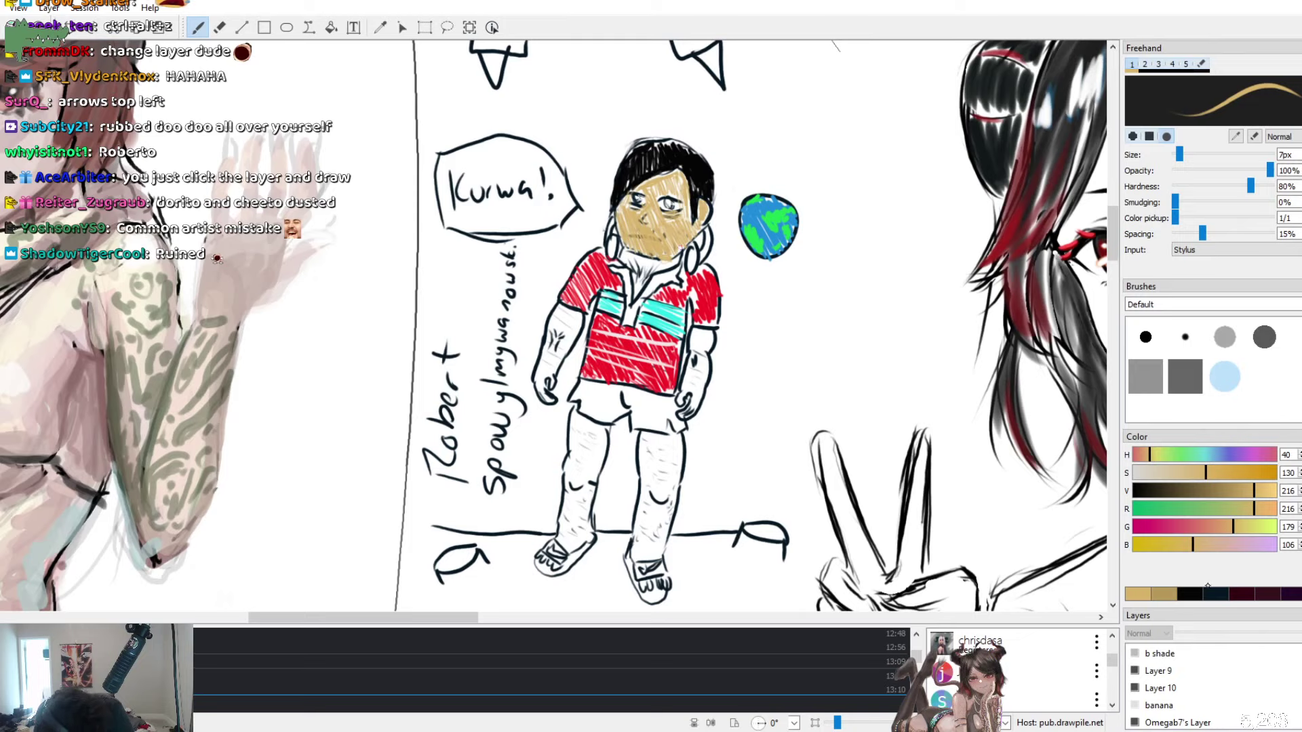
left_click(1193, 593)
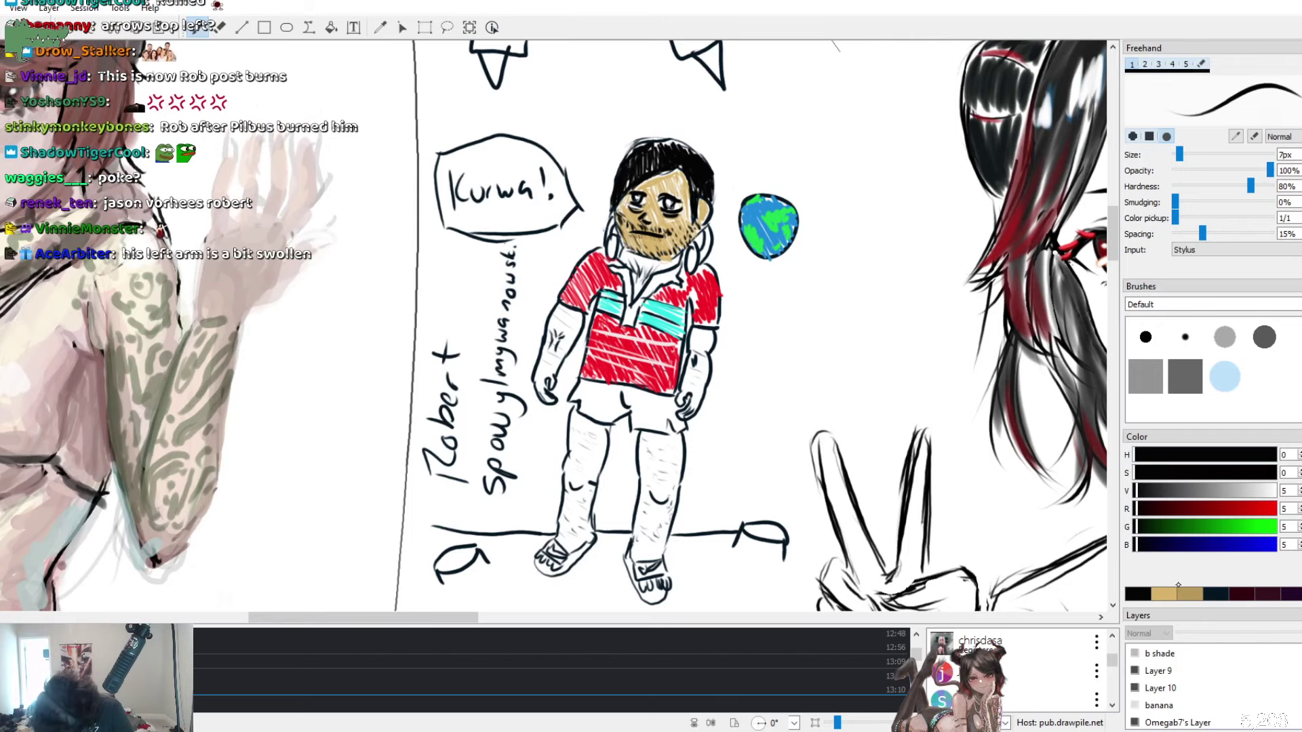
Color the man's neck, both arms and hands with the light tan used on the face
left_click(1164, 594)
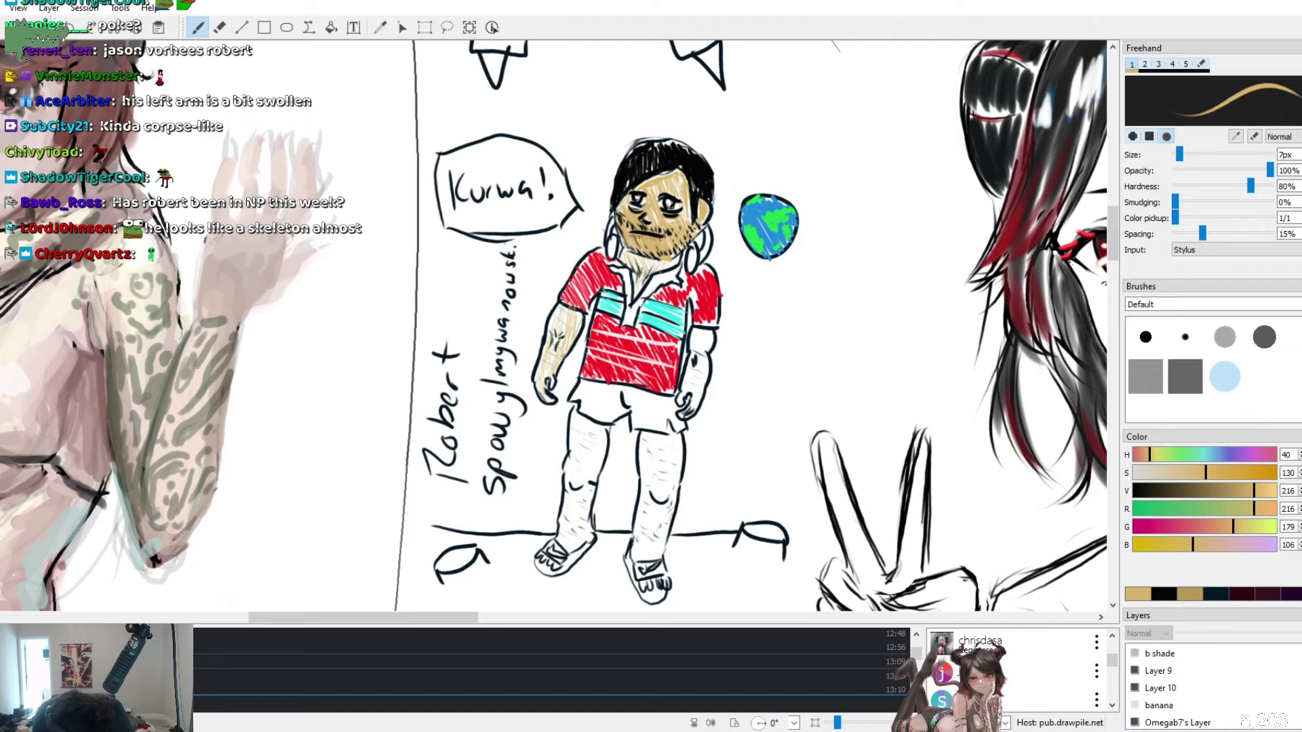
mouse_move(684, 384)
left_mouse_down()
mouse_move(704, 362)
mouse_move(693, 399)
left_mouse_up()
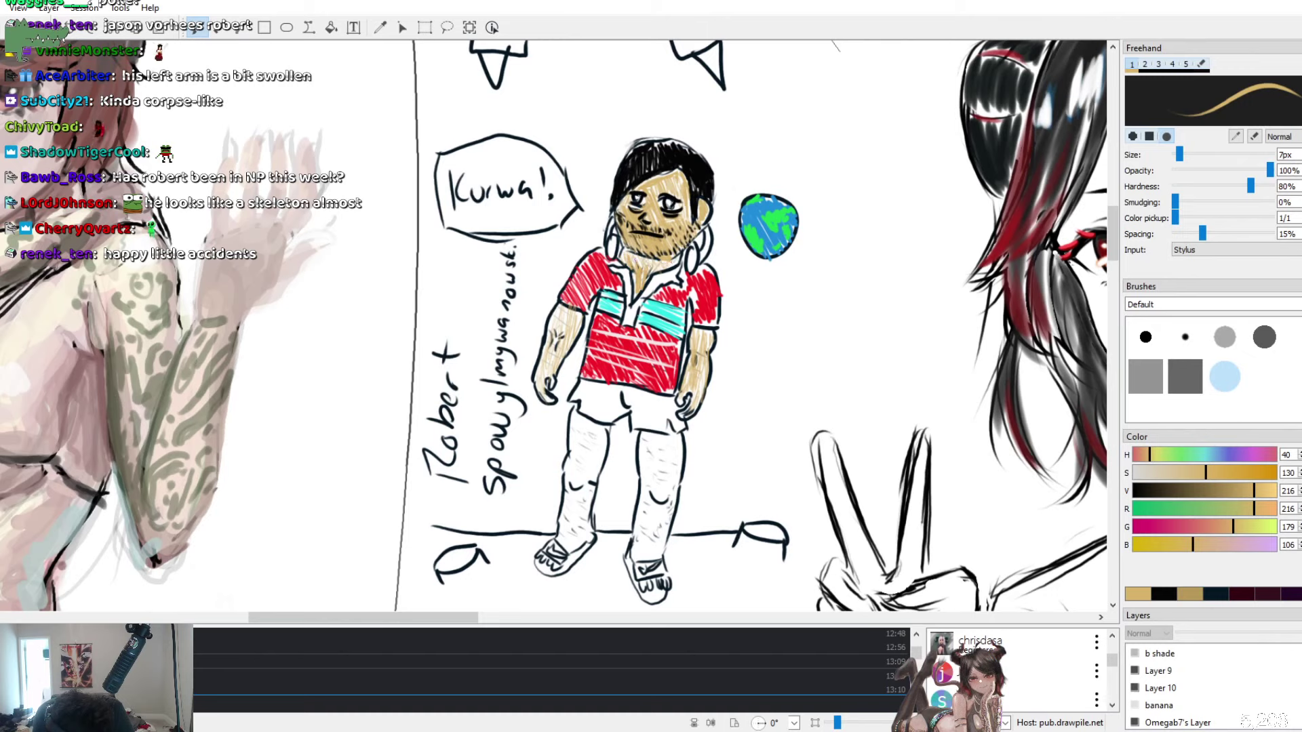
Color both of the man's legs with the light tan and add two ball-tipped antennae to his head
left_click_drag(580, 432, 593, 441)
left_click_drag(583, 508, 575, 518)
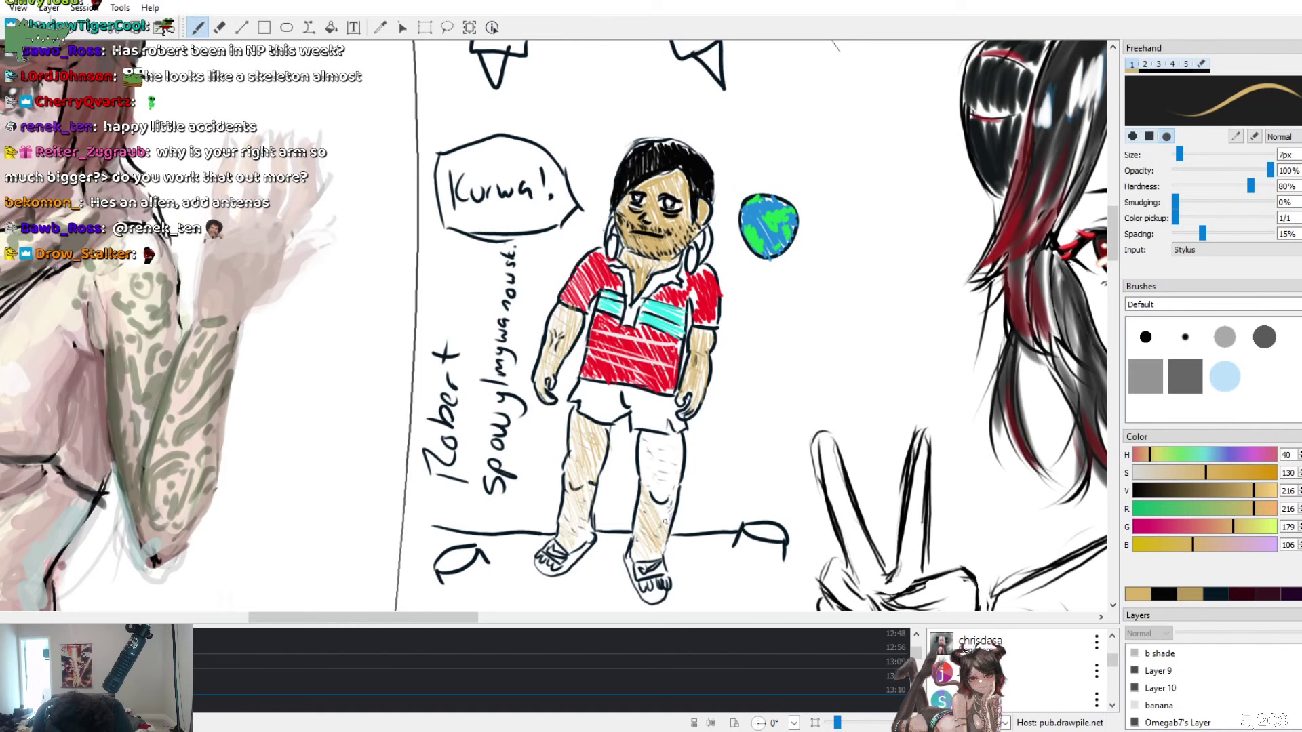
mouse_move(641, 468)
left_mouse_down()
mouse_move(669, 513)
mouse_move(655, 444)
mouse_move(678, 468)
left_mouse_up()
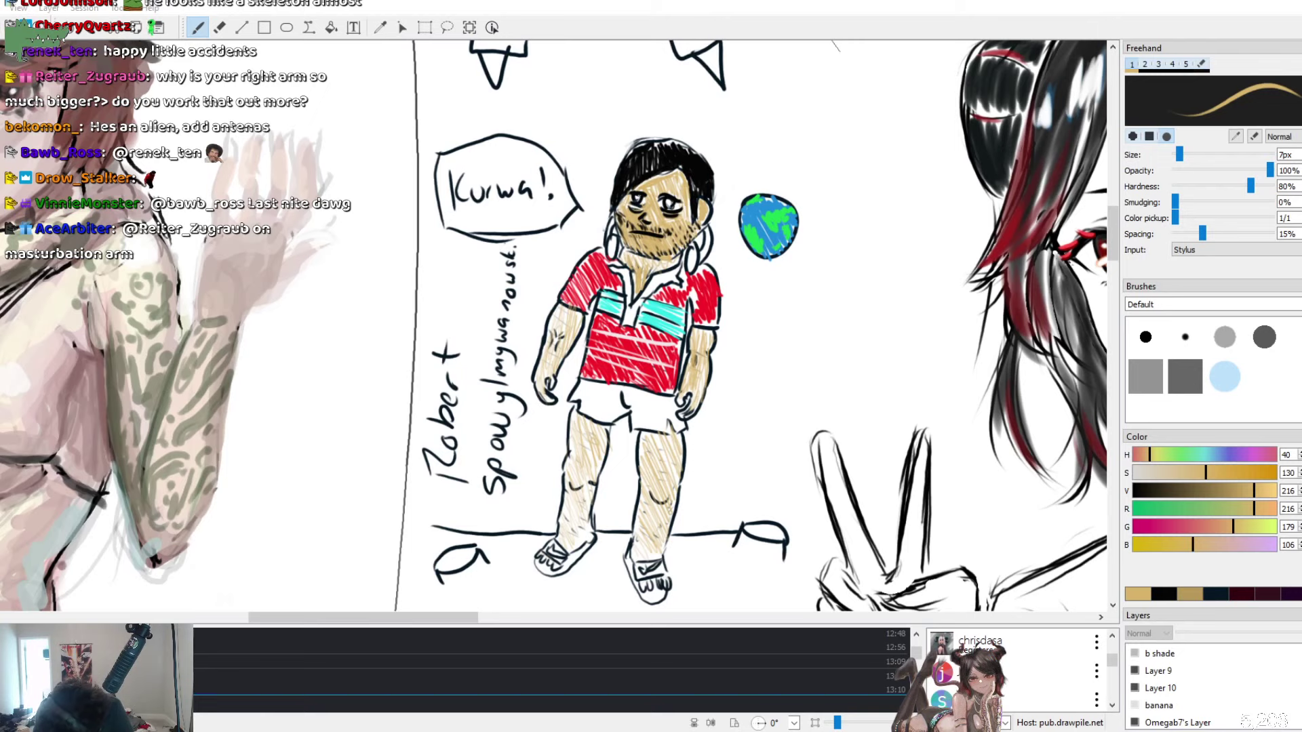
left_click_drag(701, 166, 732, 136)
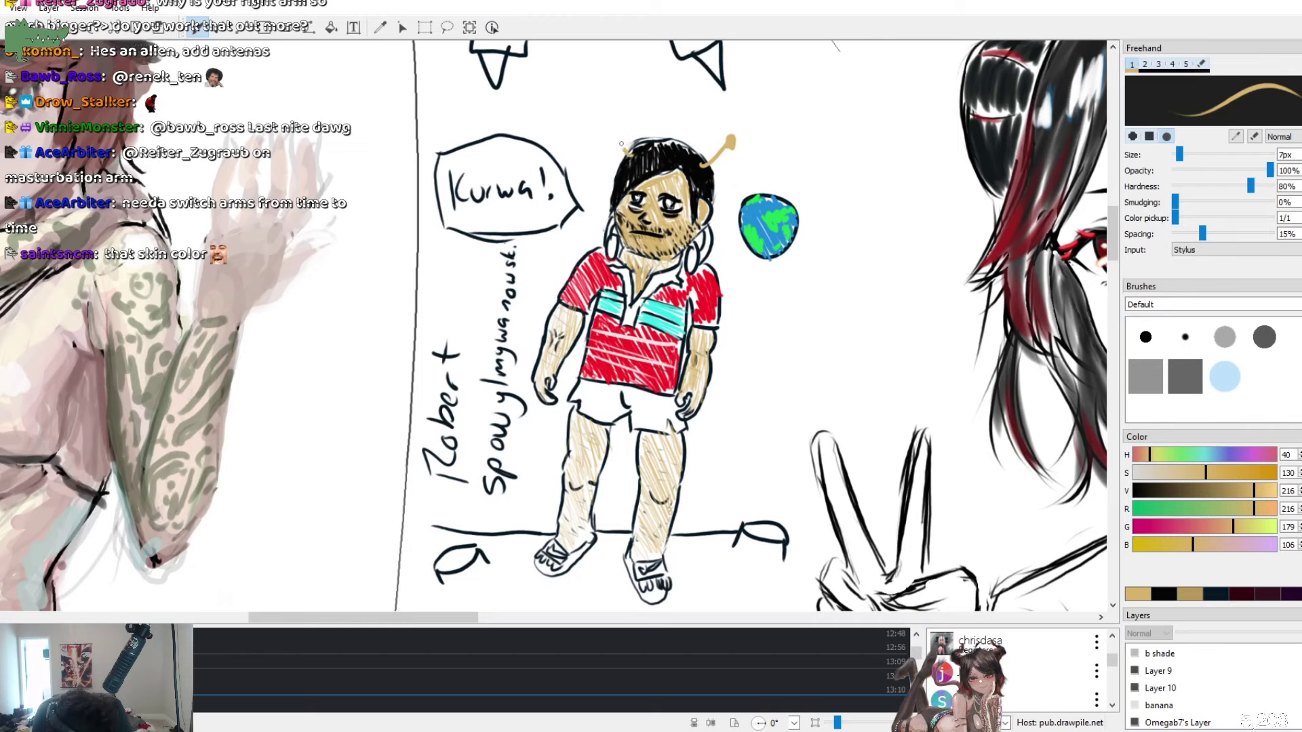
left_click_drag(613, 131, 622, 129)
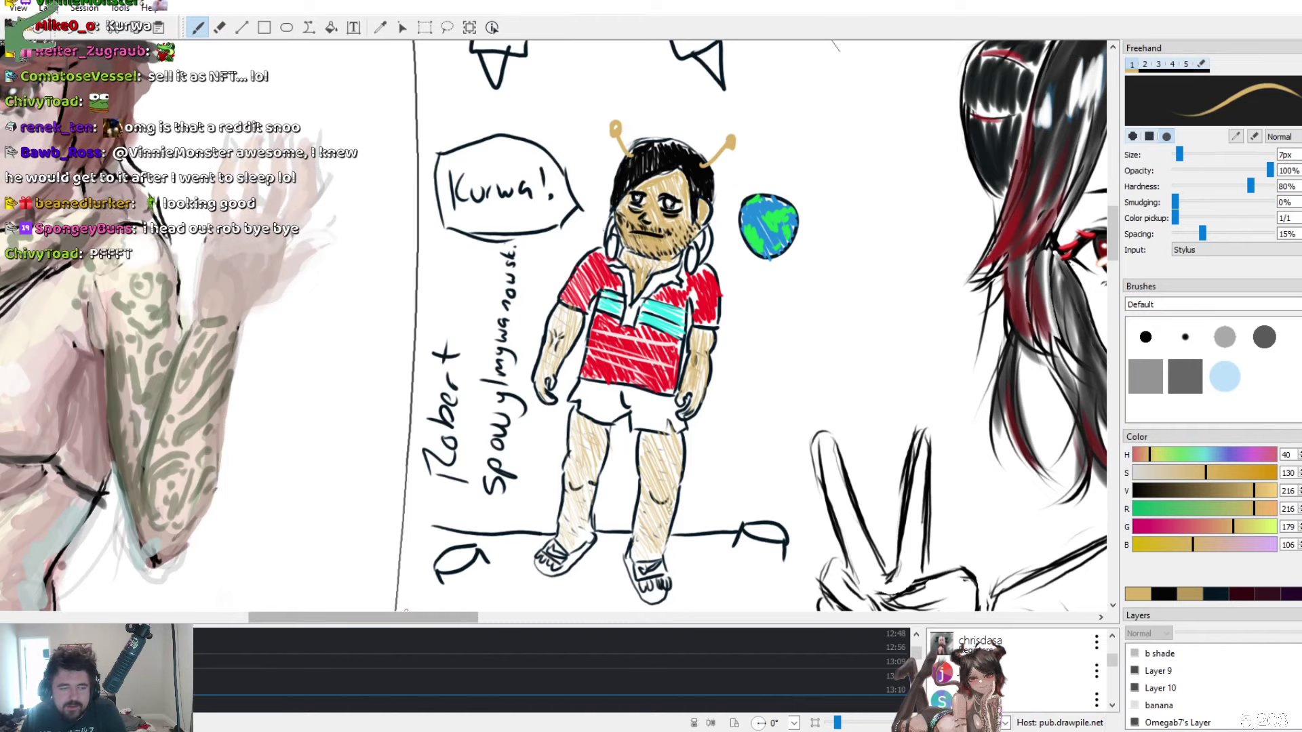
Doodle a tan open-mouthed face with an arrow beside the horned girl in the white bikini, and write "very nice" below it
left_click_drag(339, 623, 82, 622)
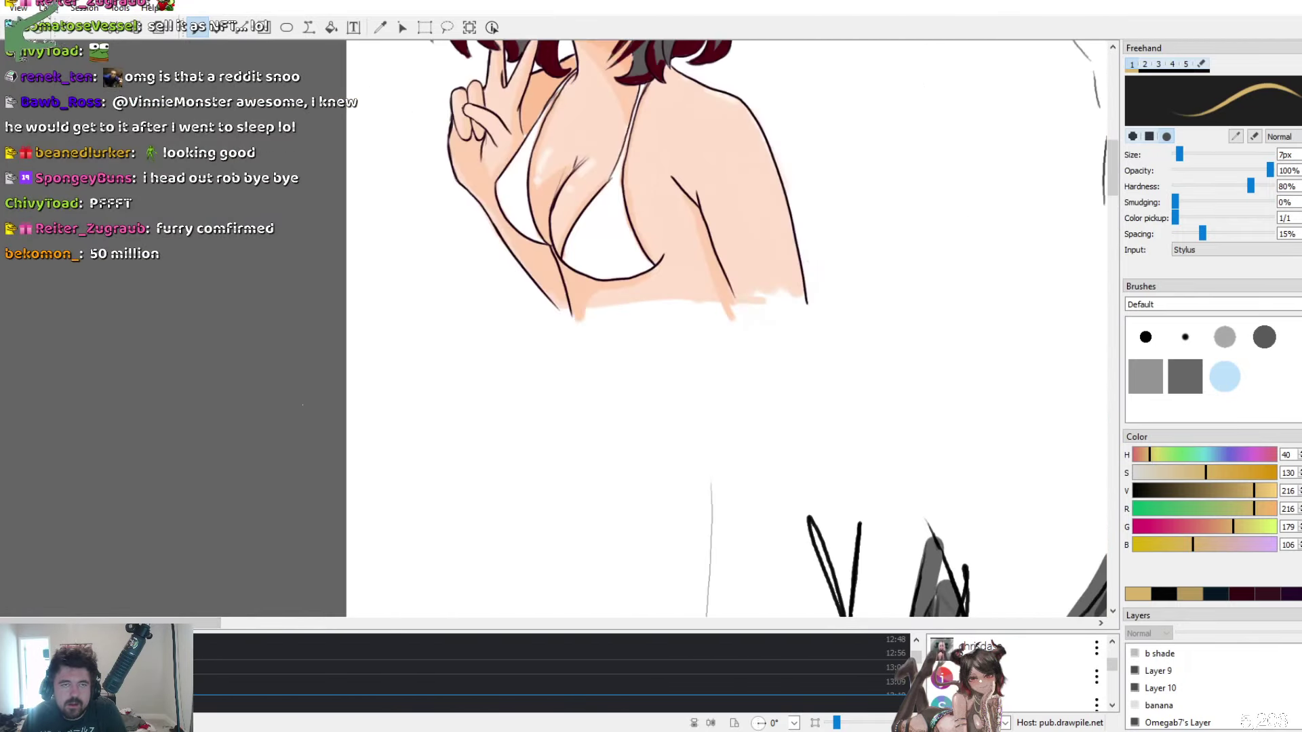
scroll(729, 328, "up", 5)
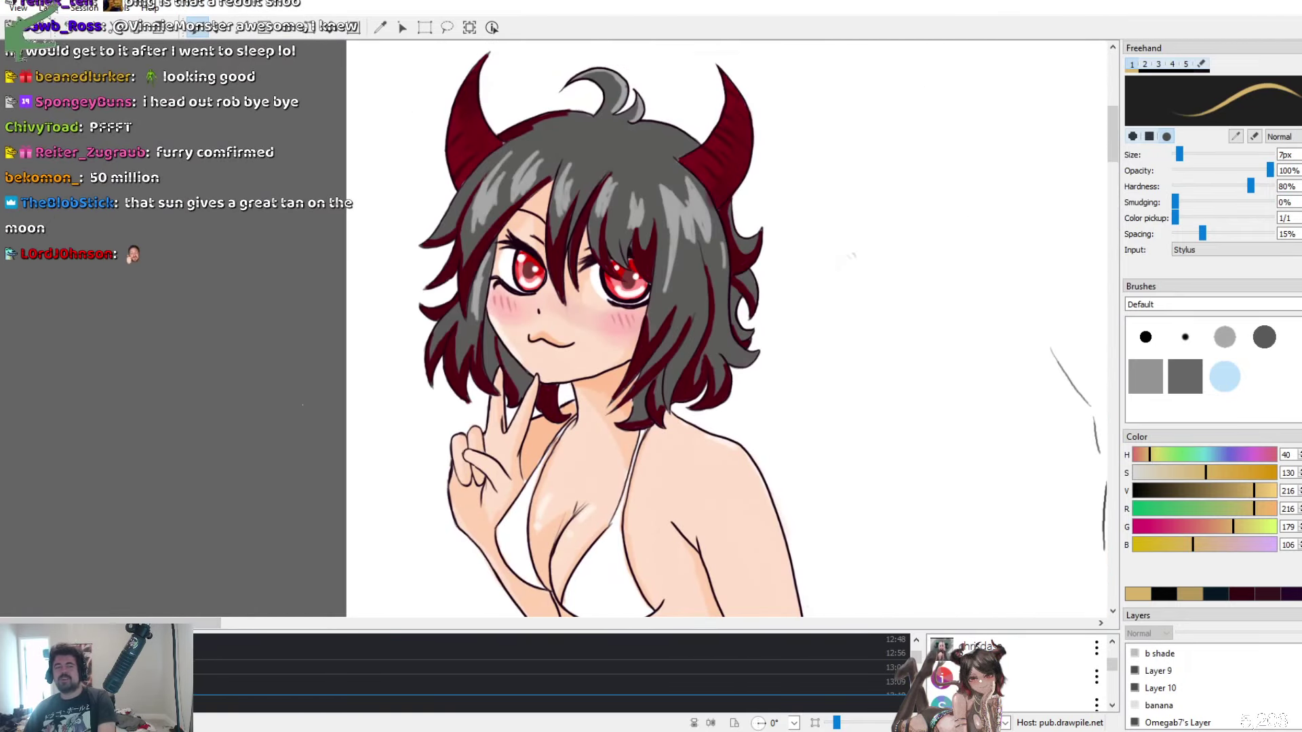
scroll(529, 324, "down", 1)
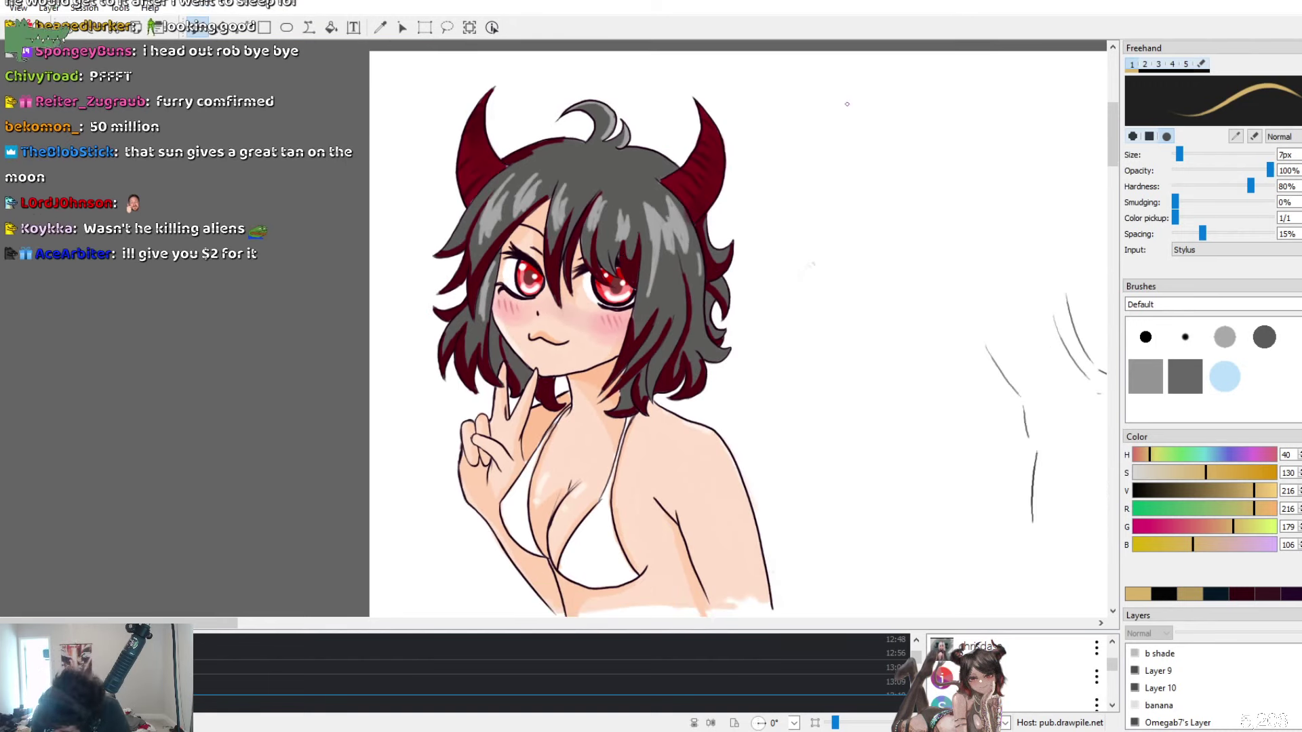
left_click_drag(856, 175, 873, 177)
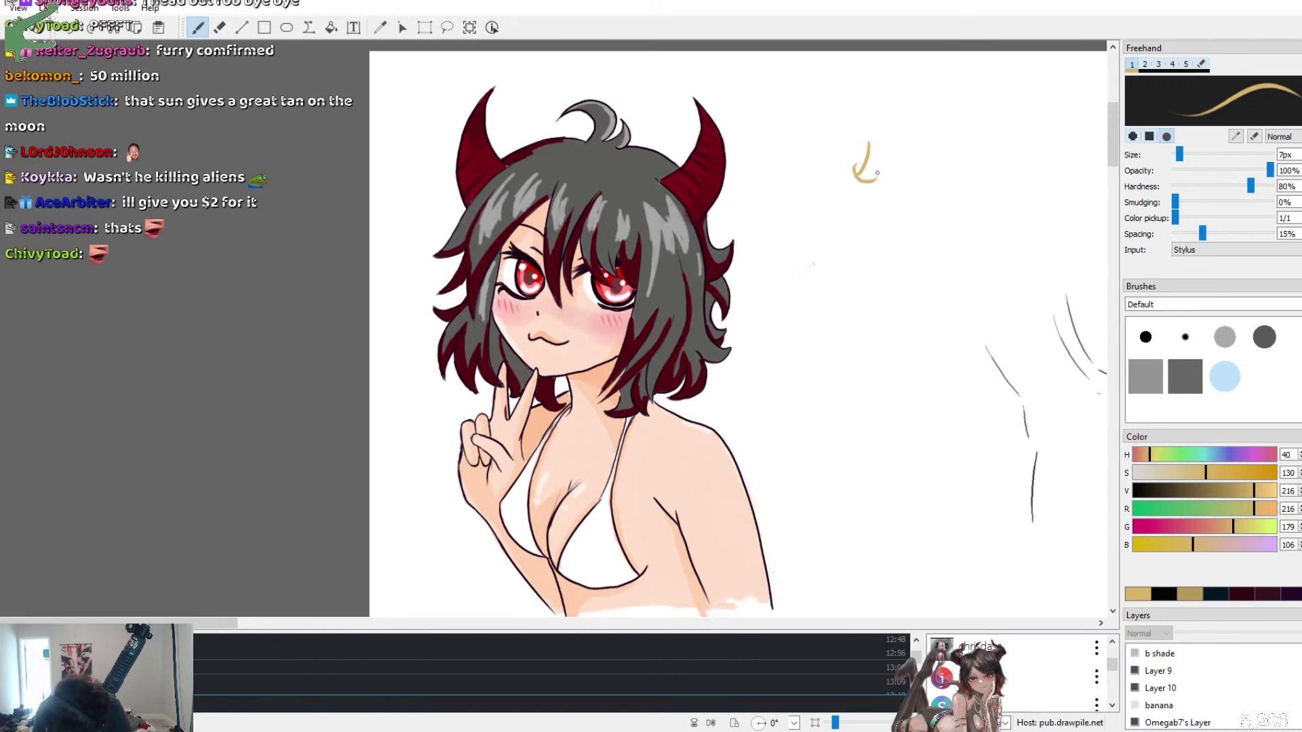
mouse_move(896, 102)
left_mouse_down()
mouse_move(880, 120)
mouse_move(897, 127)
mouse_move(928, 105)
mouse_move(882, 129)
mouse_move(909, 115)
mouse_move(926, 155)
left_mouse_up()
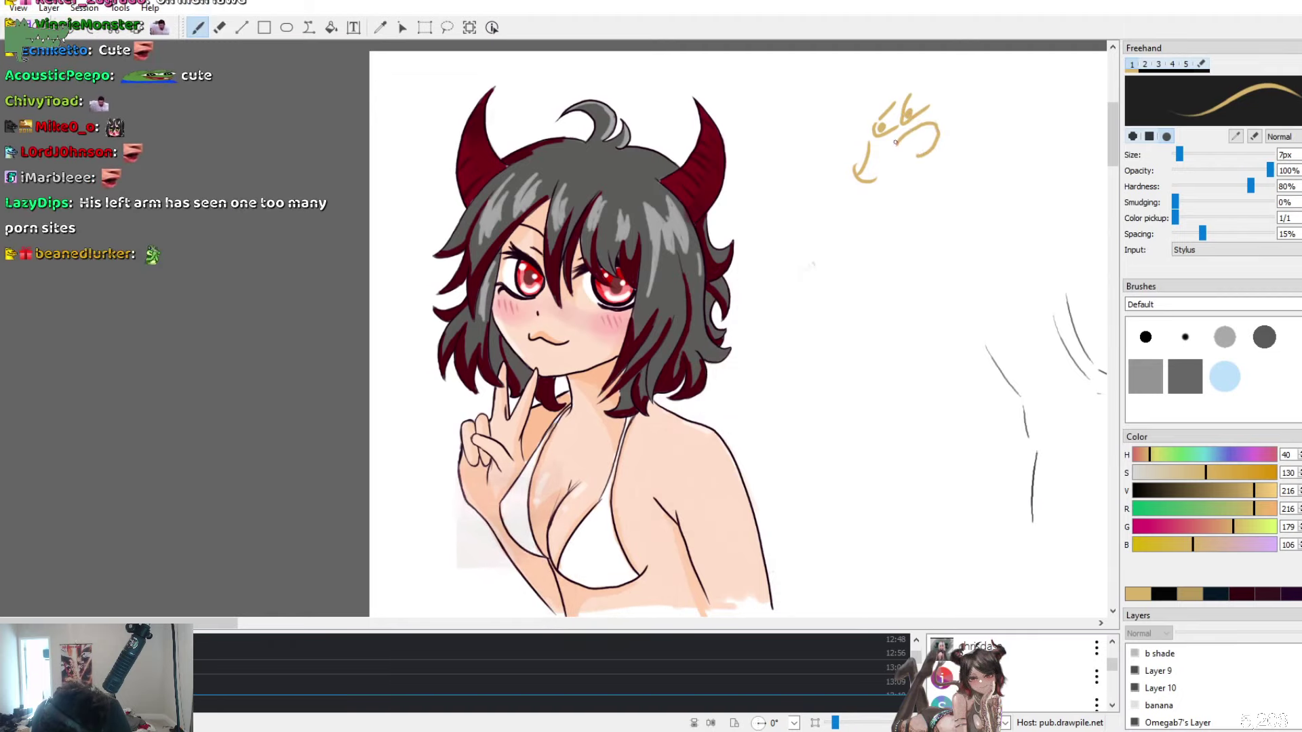
key("ctrl+z")
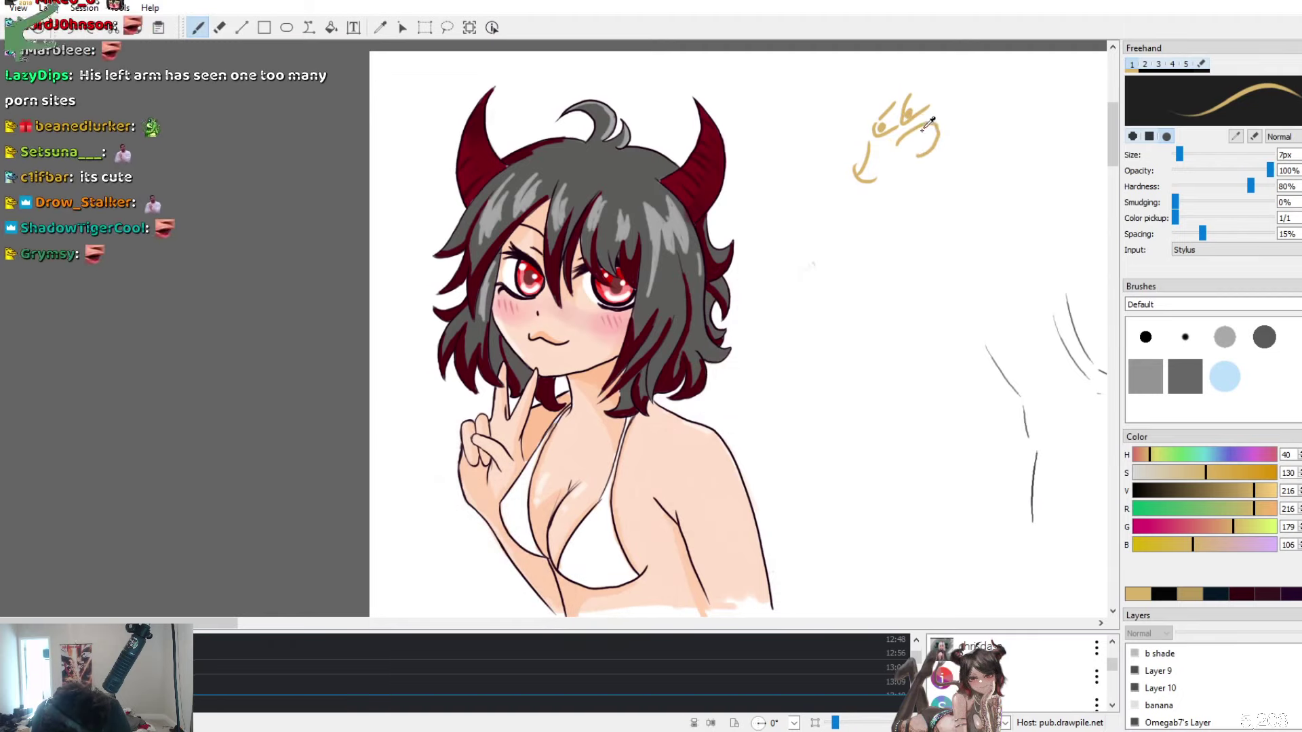
mouse_move(943, 97)
left_mouse_down()
mouse_move(925, 157)
mouse_move(900, 142)
mouse_move(911, 162)
mouse_move(941, 121)
left_mouse_up()
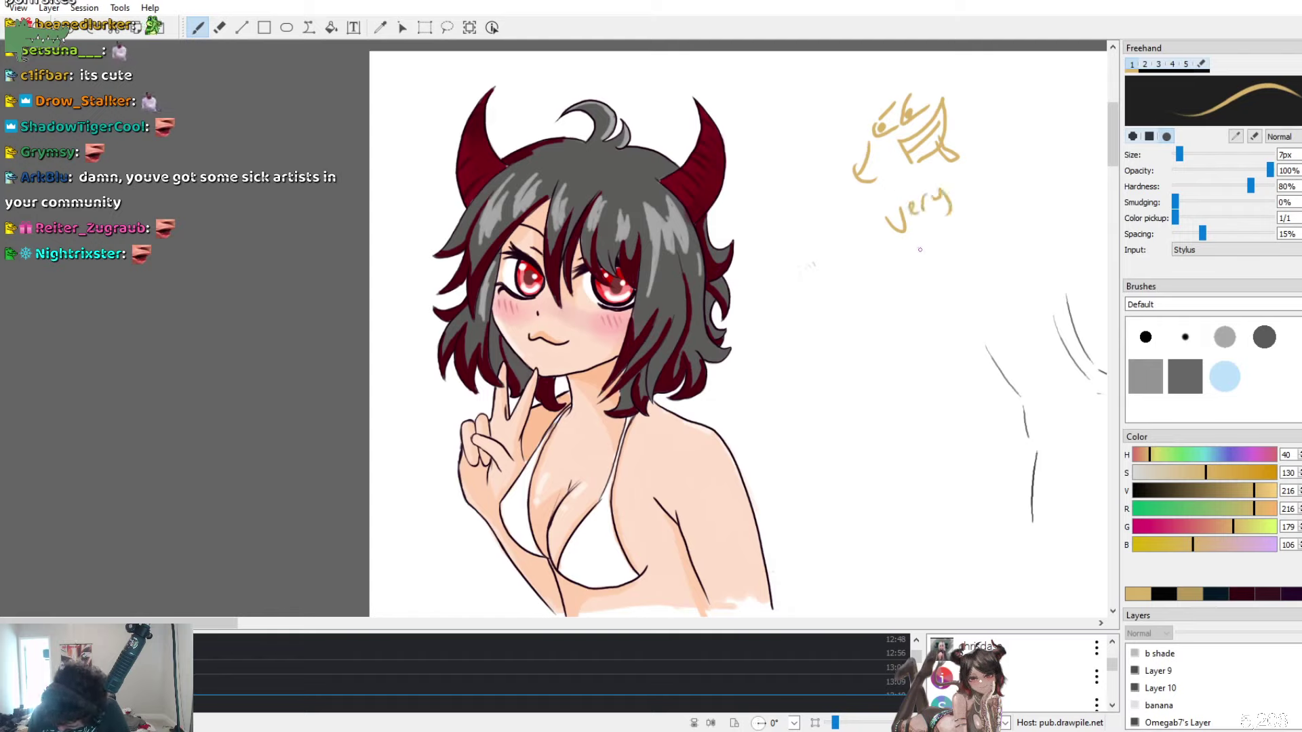
left_click_drag(953, 232, 971, 228)
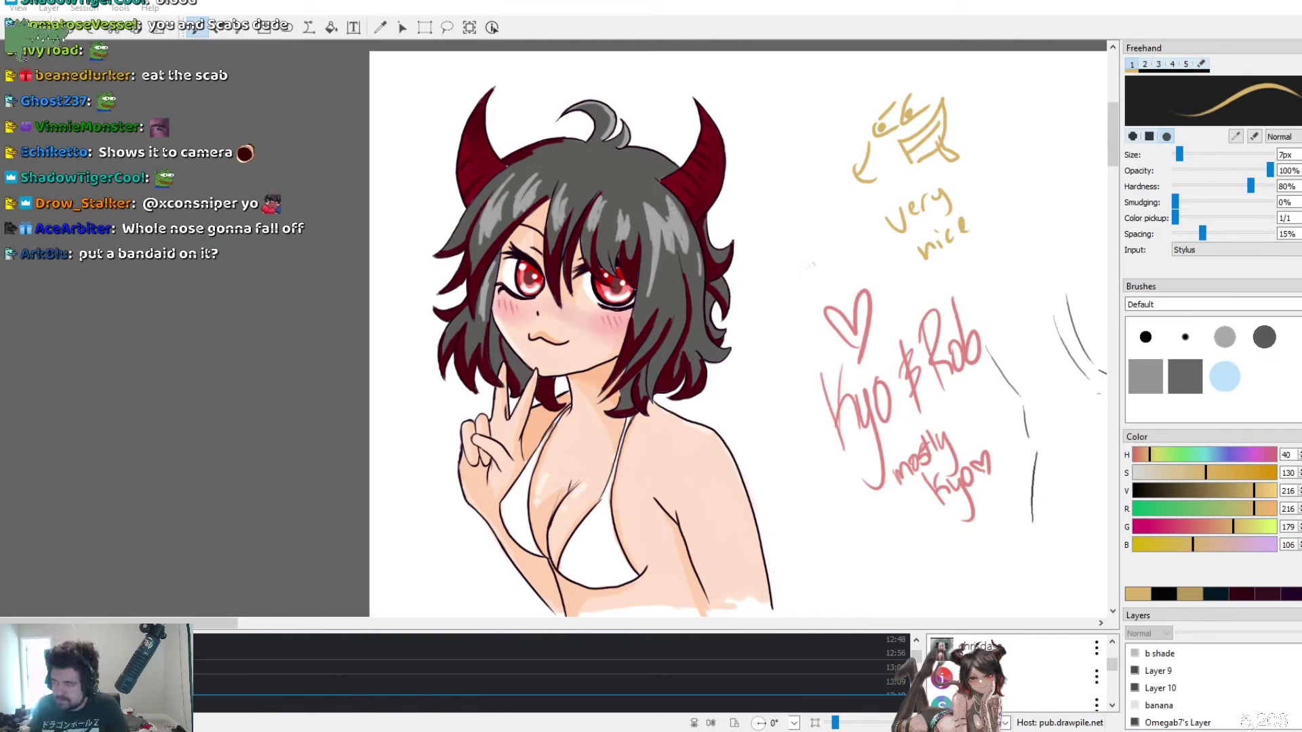
Draw a small, simple tan face below the pink handwritten note and a tan heart beside it
scroll(786, 551, "down", 2)
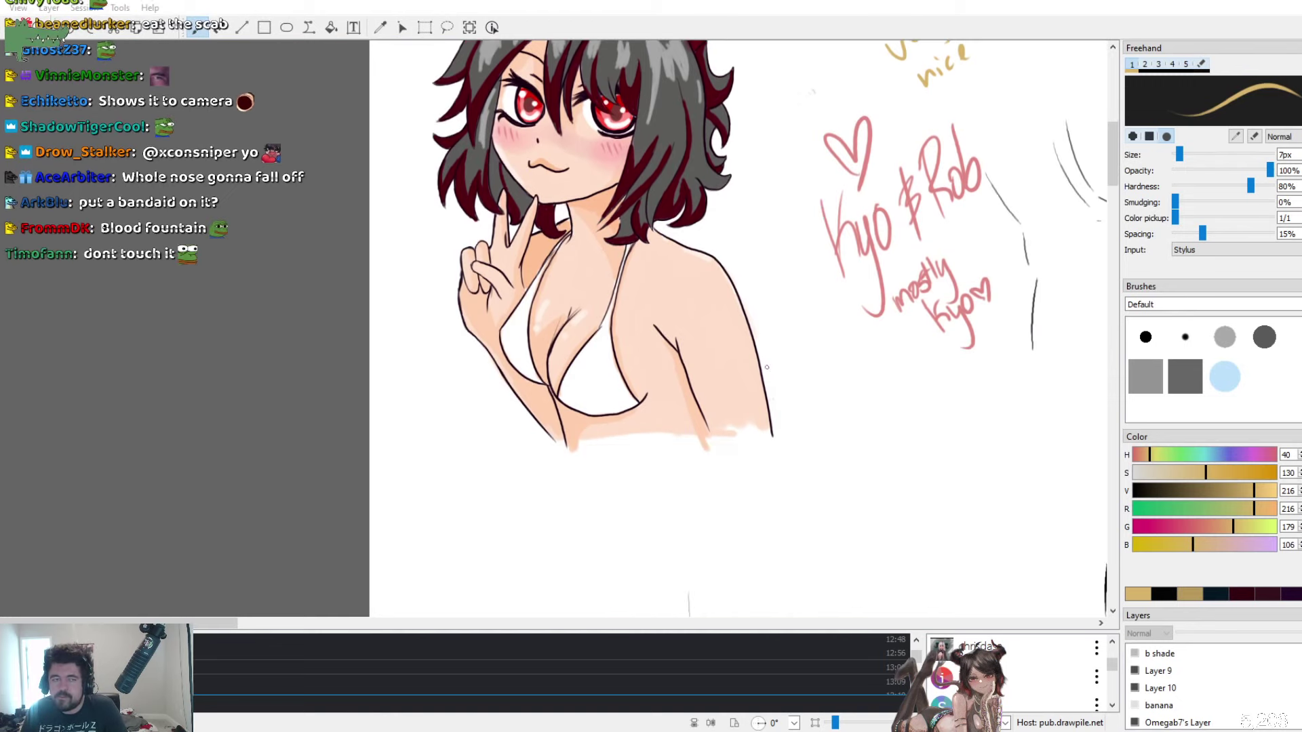
scroll(786, 551, "up", 2)
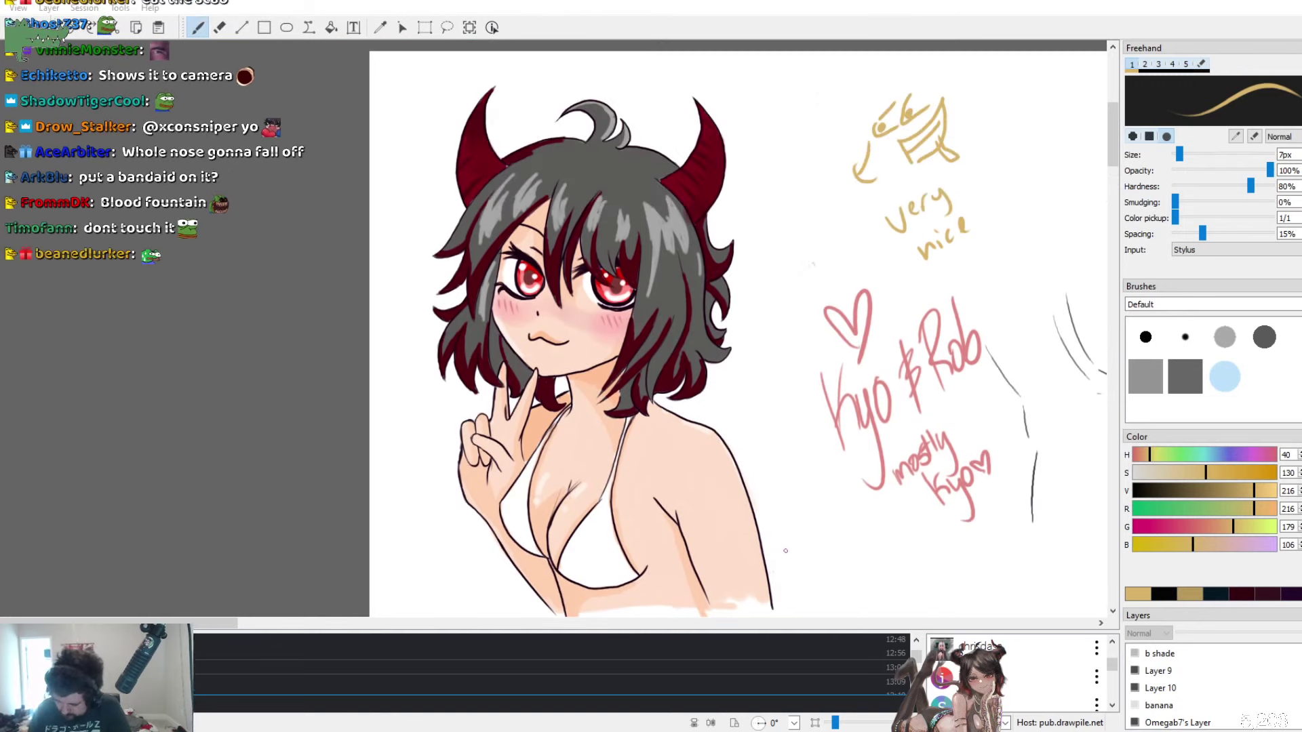
mouse_move(924, 562)
left_mouse_down()
mouse_move(969, 548)
mouse_move(945, 576)
mouse_move(970, 567)
left_mouse_up()
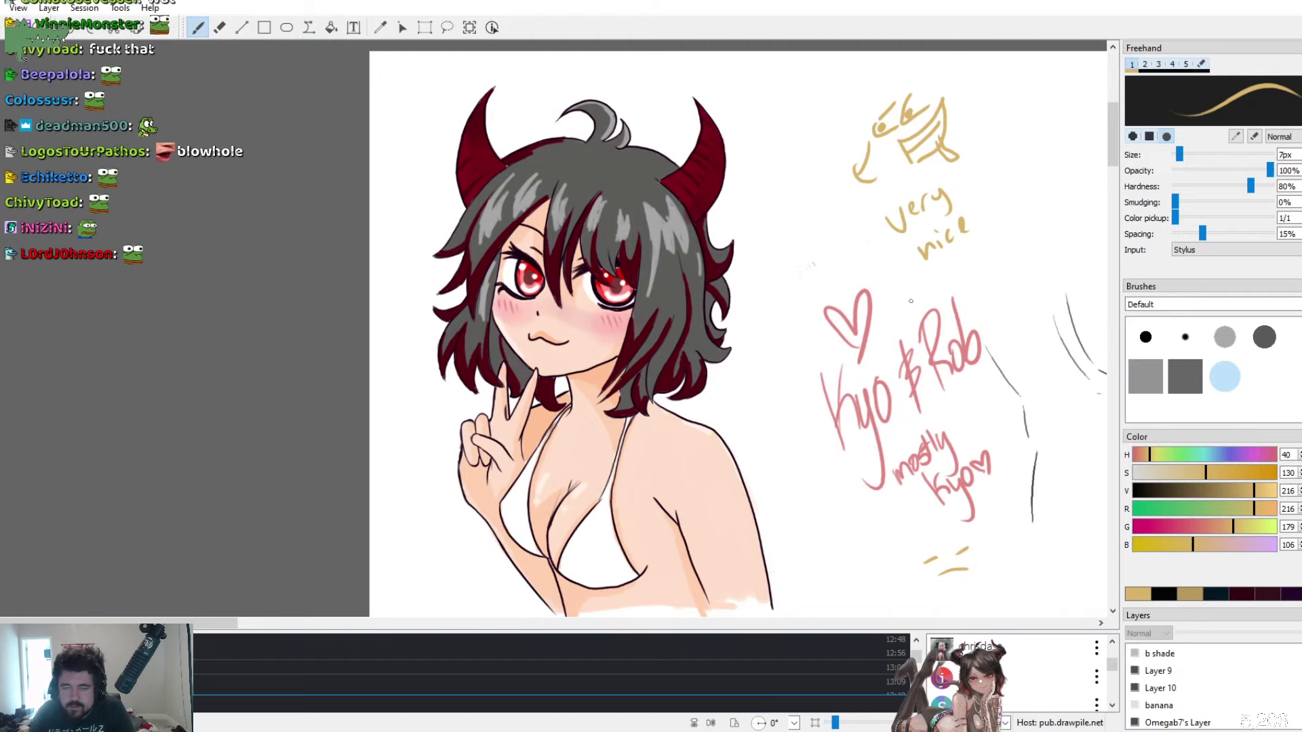
scroll(911, 301, "down", 5)
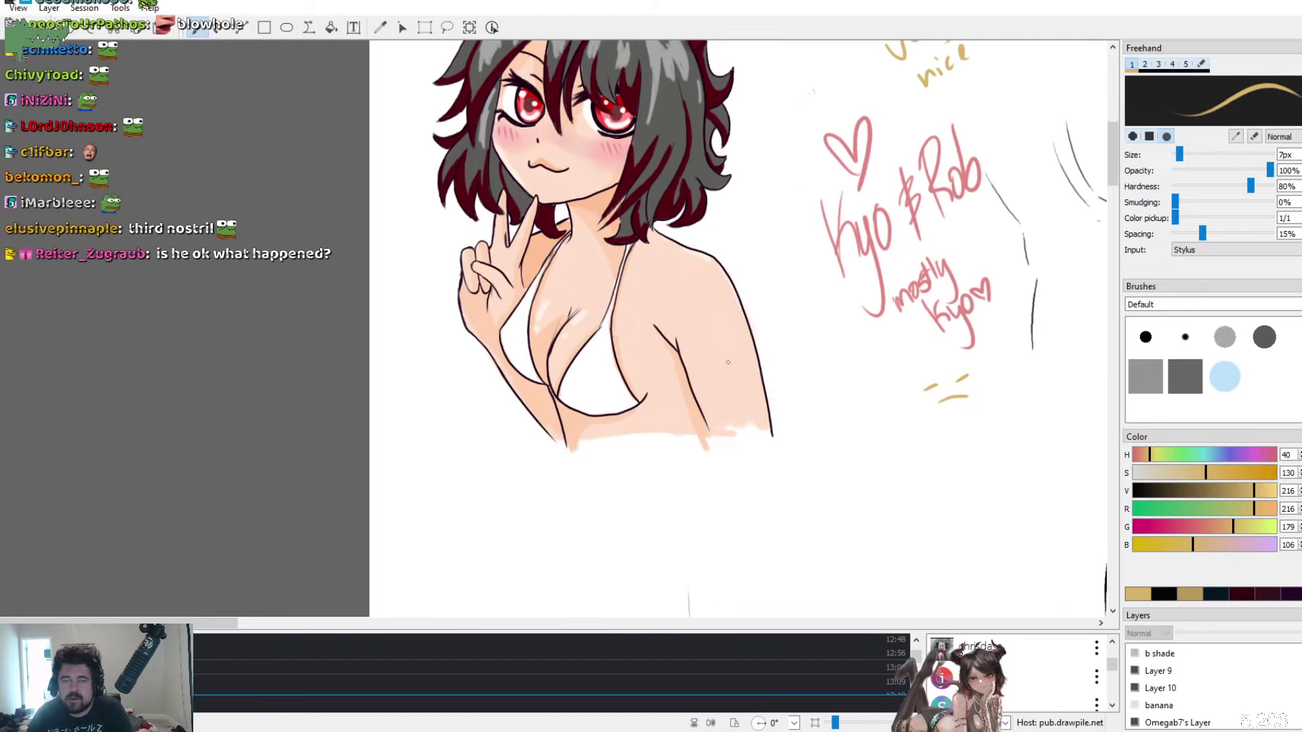
left_click_drag(203, 625, 304, 625)
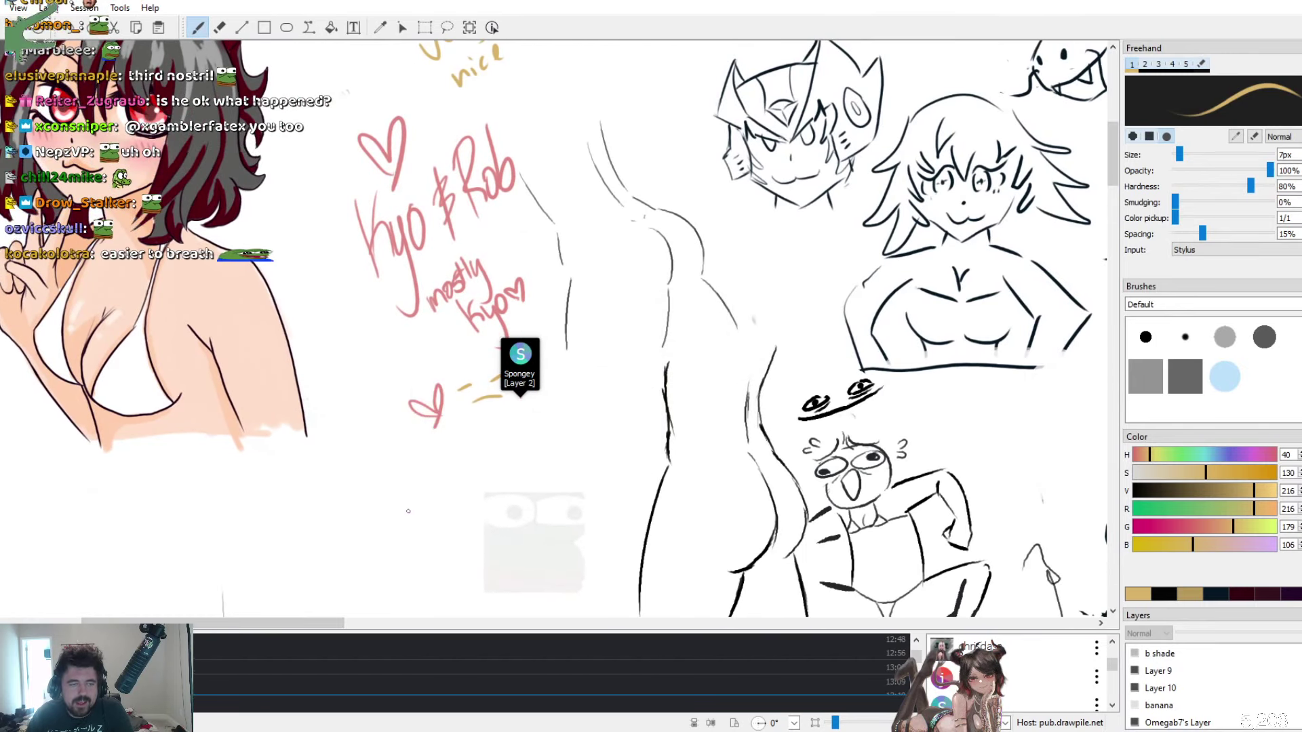
scroll(408, 510, "up", 2)
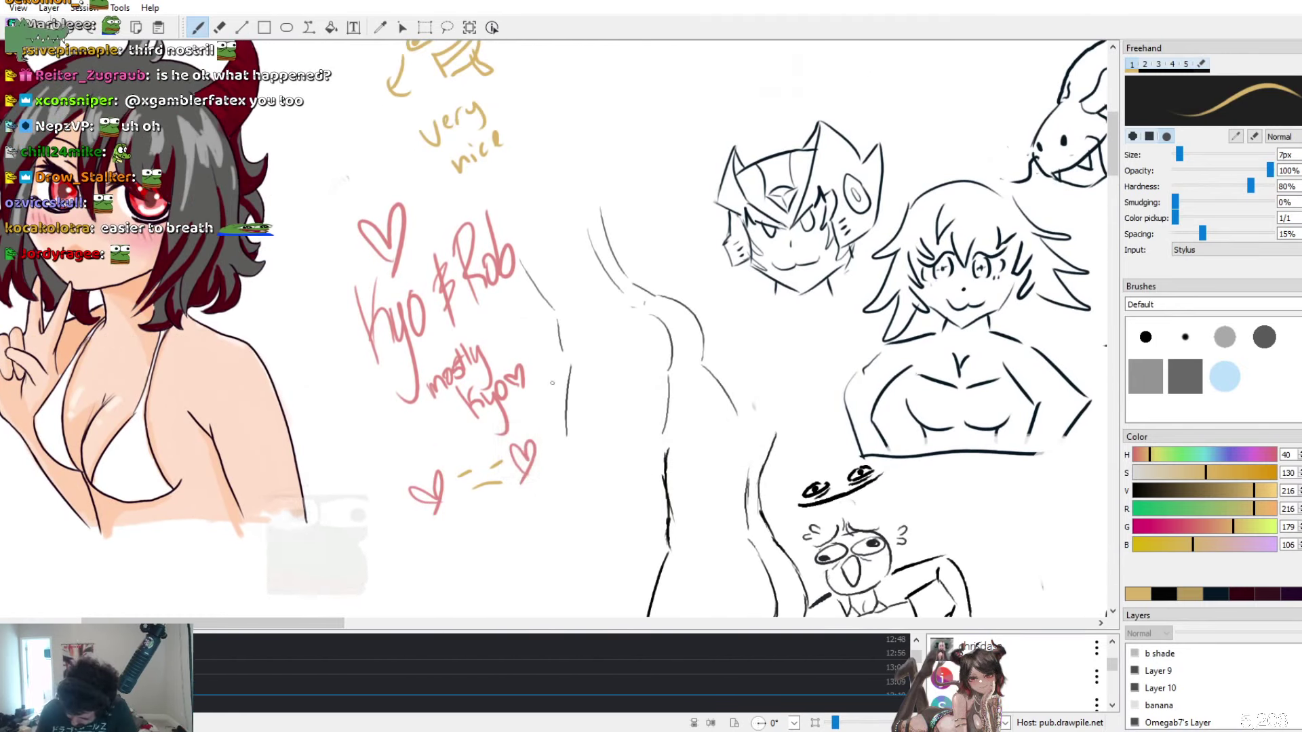
left_click_drag(573, 497, 557, 464)
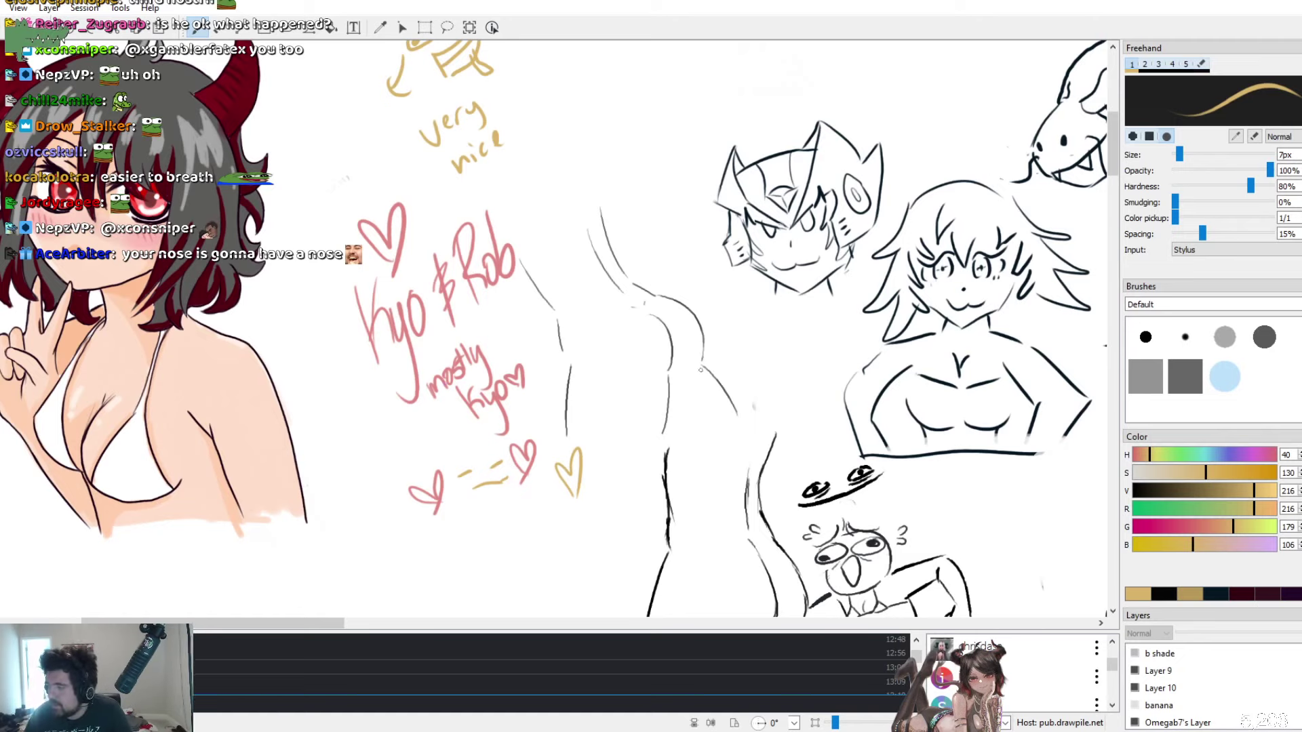
Look over the other artists' sketches and paintings across the shared canvas, including its lower and far right areas
left_click_drag(299, 624, 491, 635)
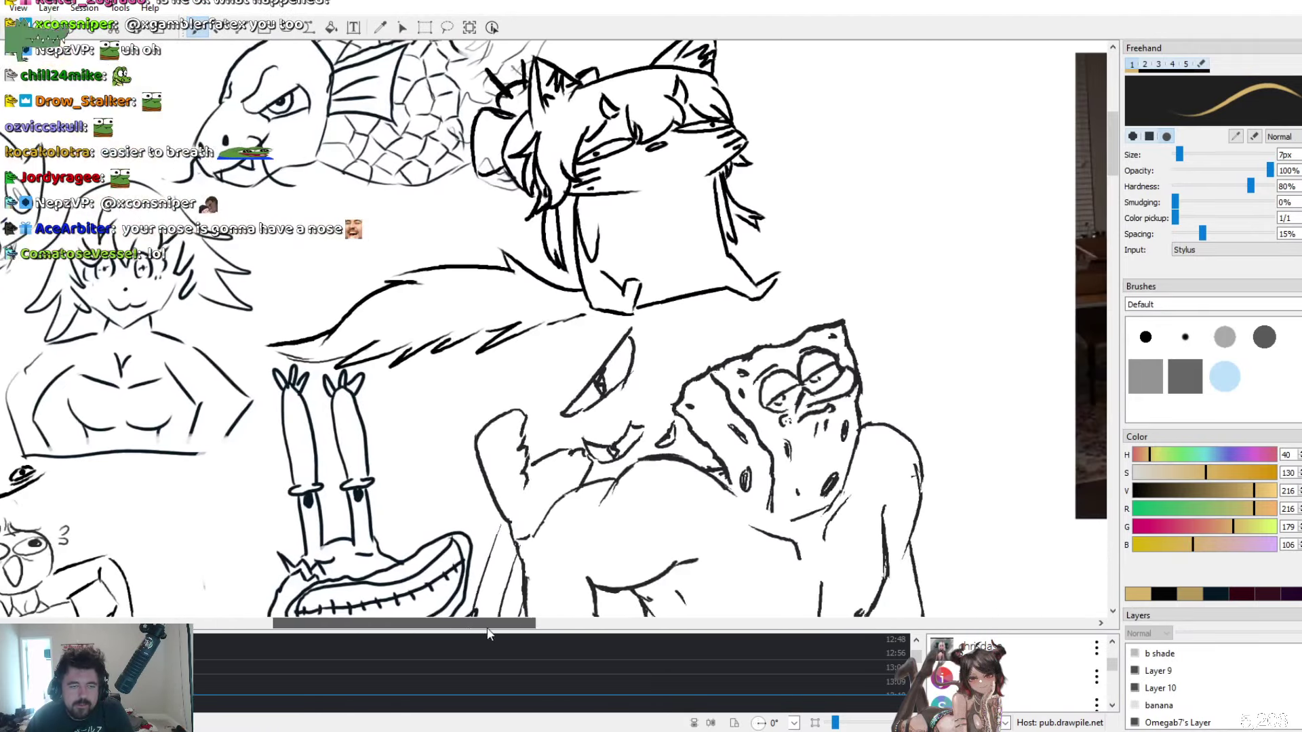
scroll(563, 335, "down", 9)
left_click_drag(562, 335, 562, 249)
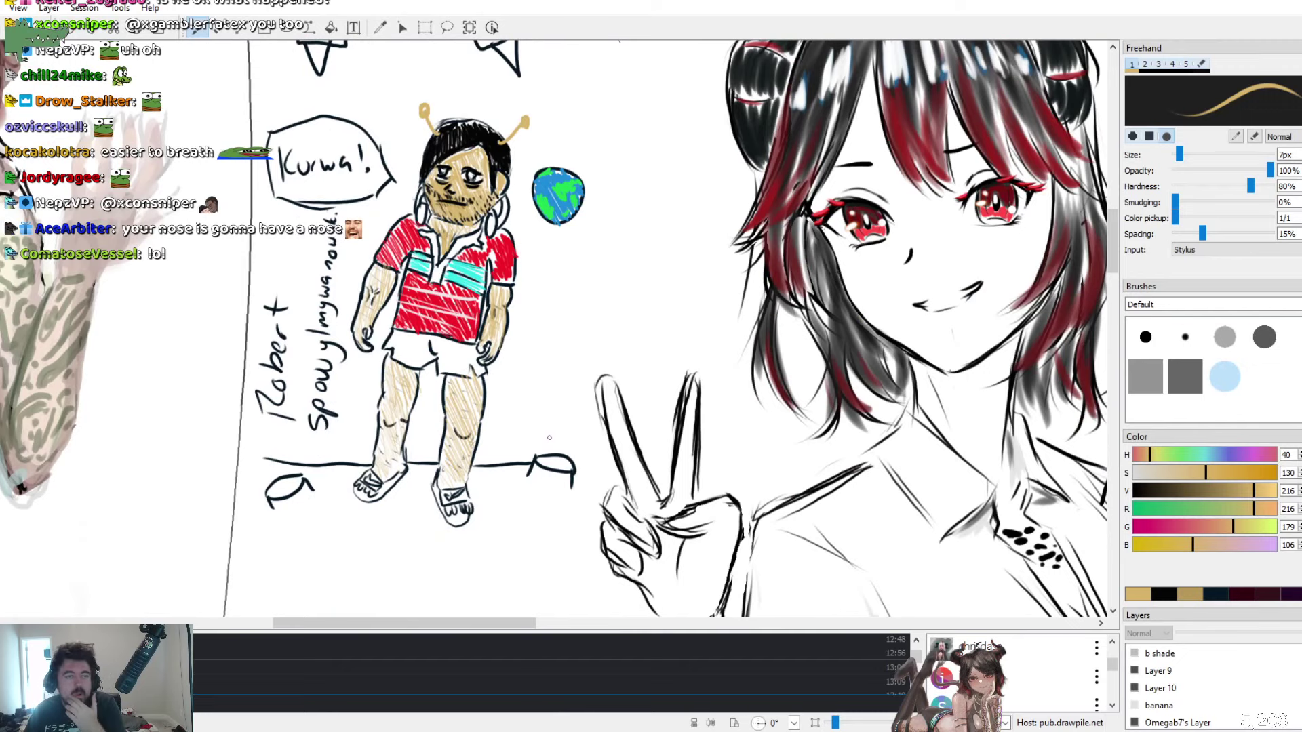
scroll(562, 437, "down", 10)
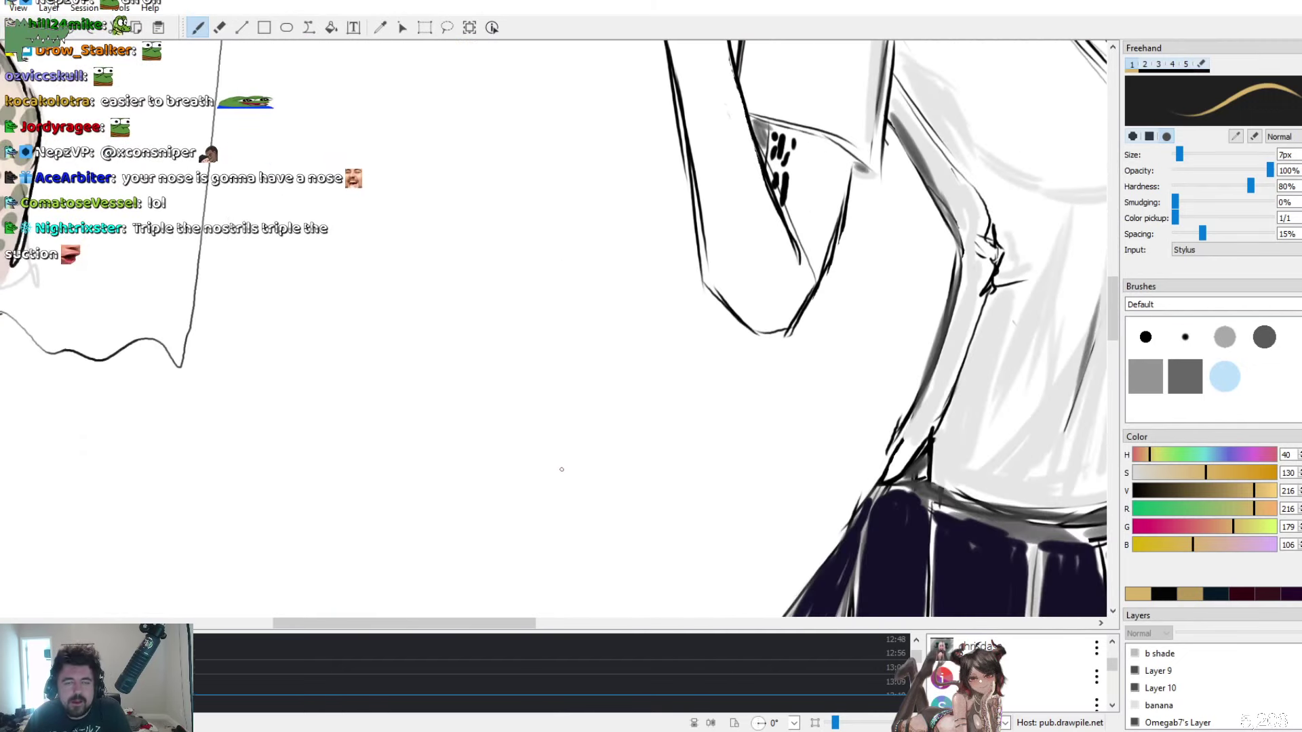
scroll(567, 462, "down", 3)
scroll(567, 462, "down", 5)
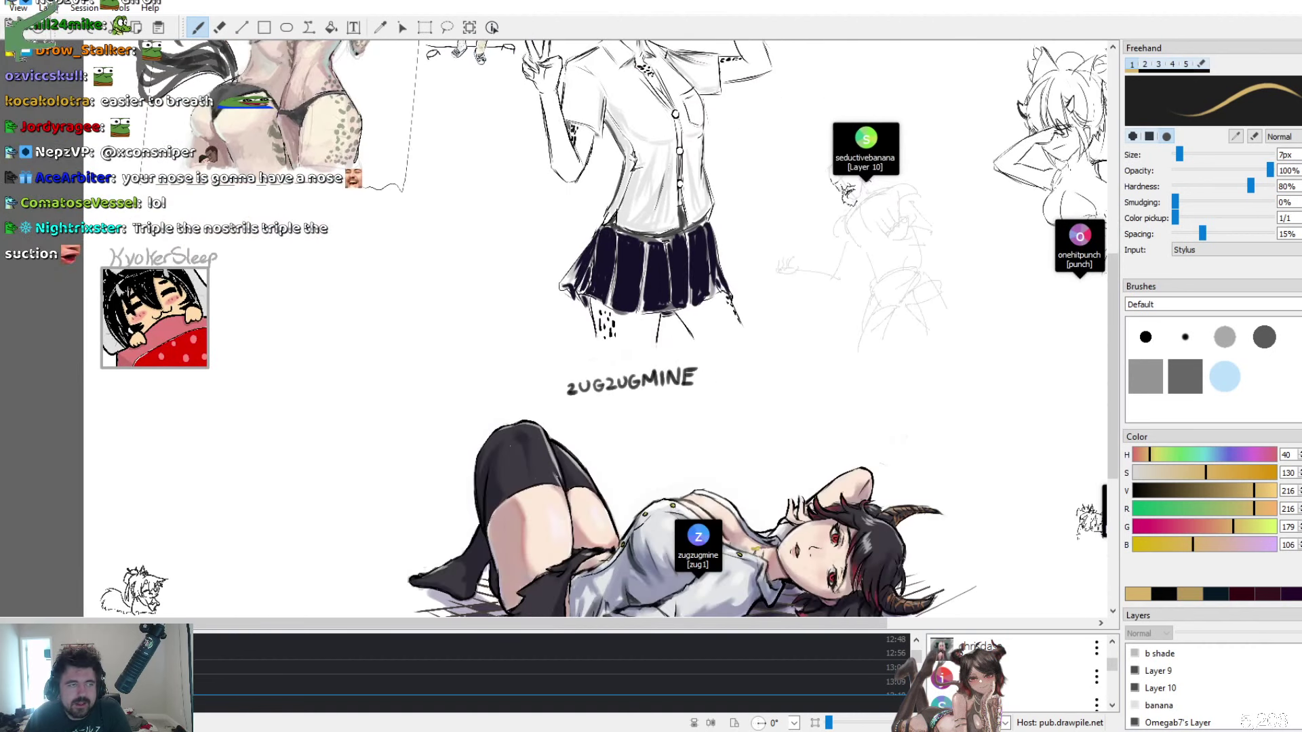
scroll(567, 462, "up", 2)
scroll(601, 389, "down", 1)
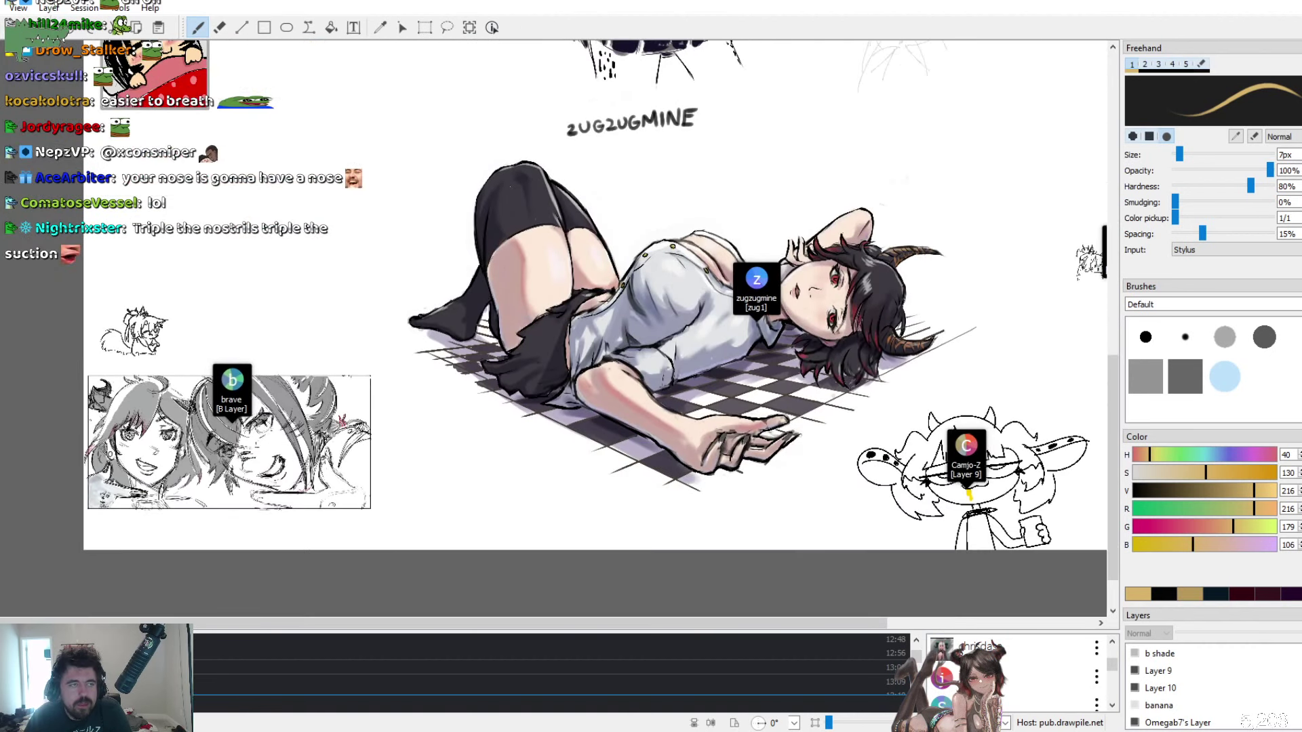
scroll(146, 497, "up", 5)
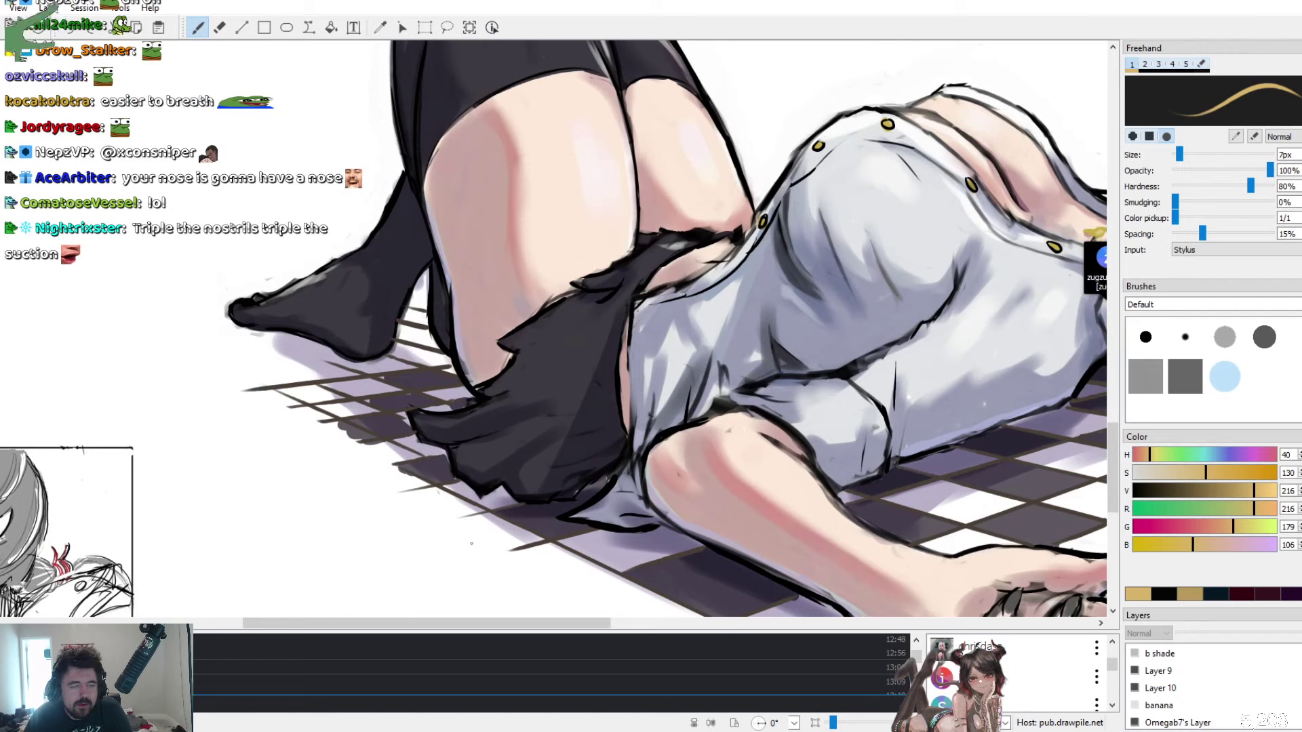
mouse_move(457, 623)
left_mouse_down()
mouse_move(616, 634)
mouse_move(204, 631)
left_mouse_up()
scroll(348, 352, "down", 2)
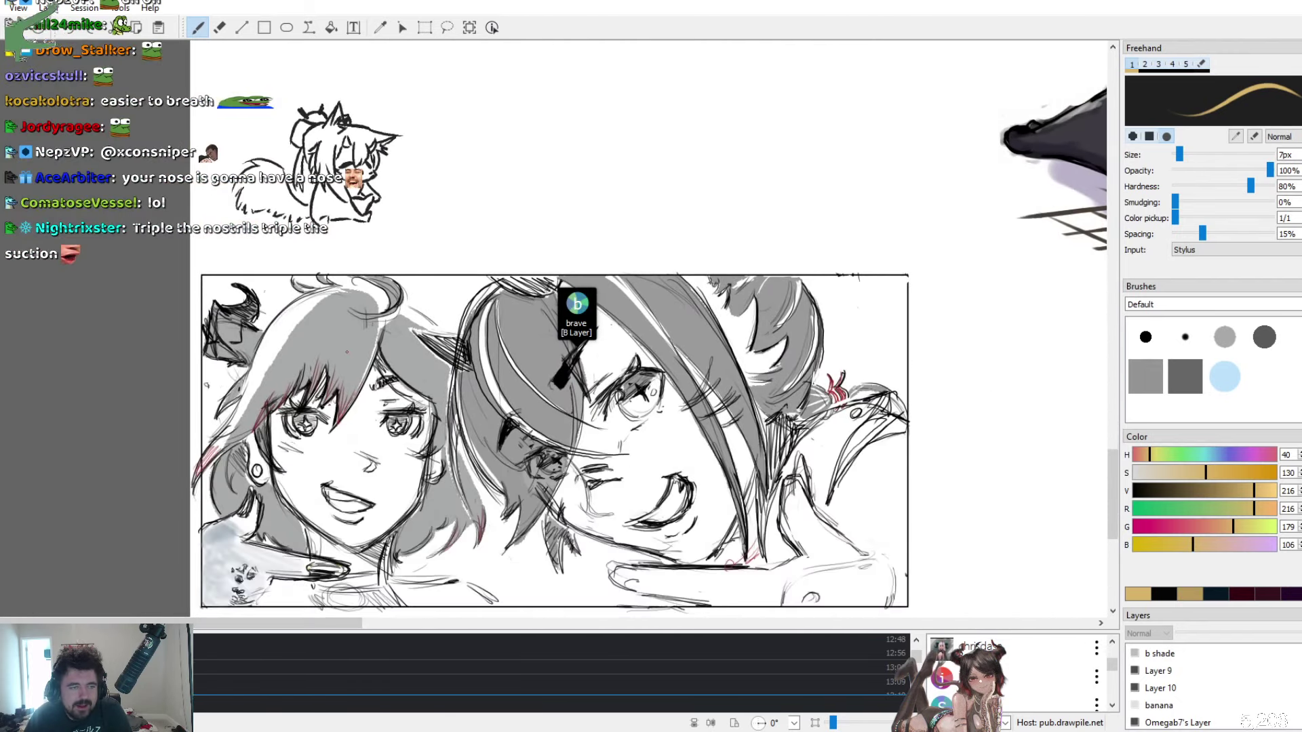
scroll(347, 352, "down", 2)
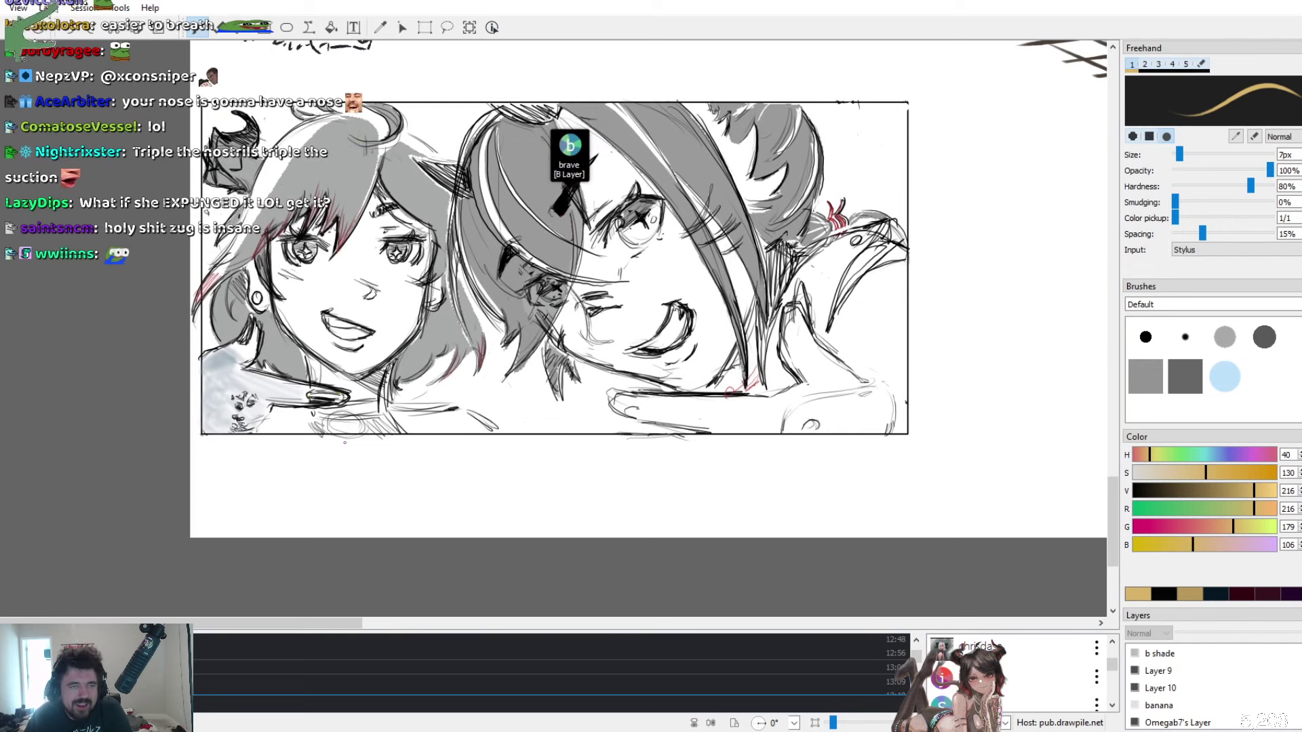
scroll(345, 442, "up", 10)
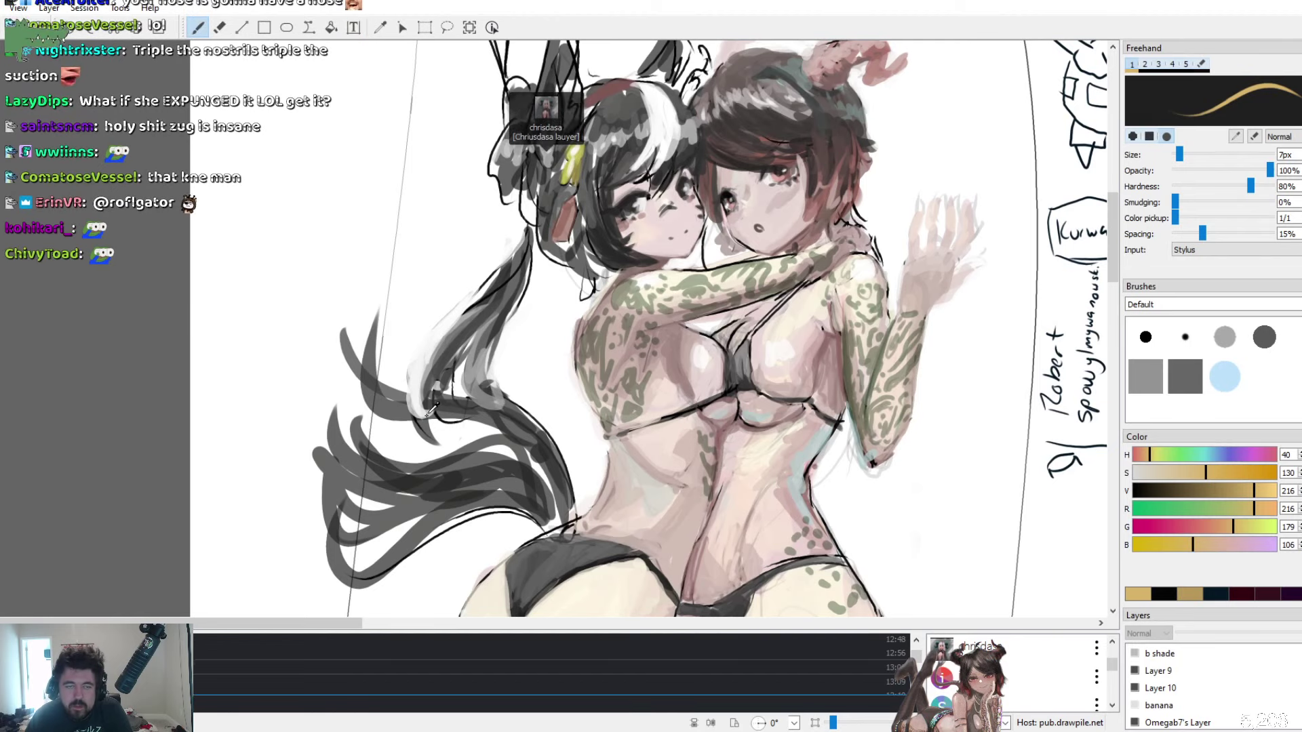
scroll(423, 405, "down", 2)
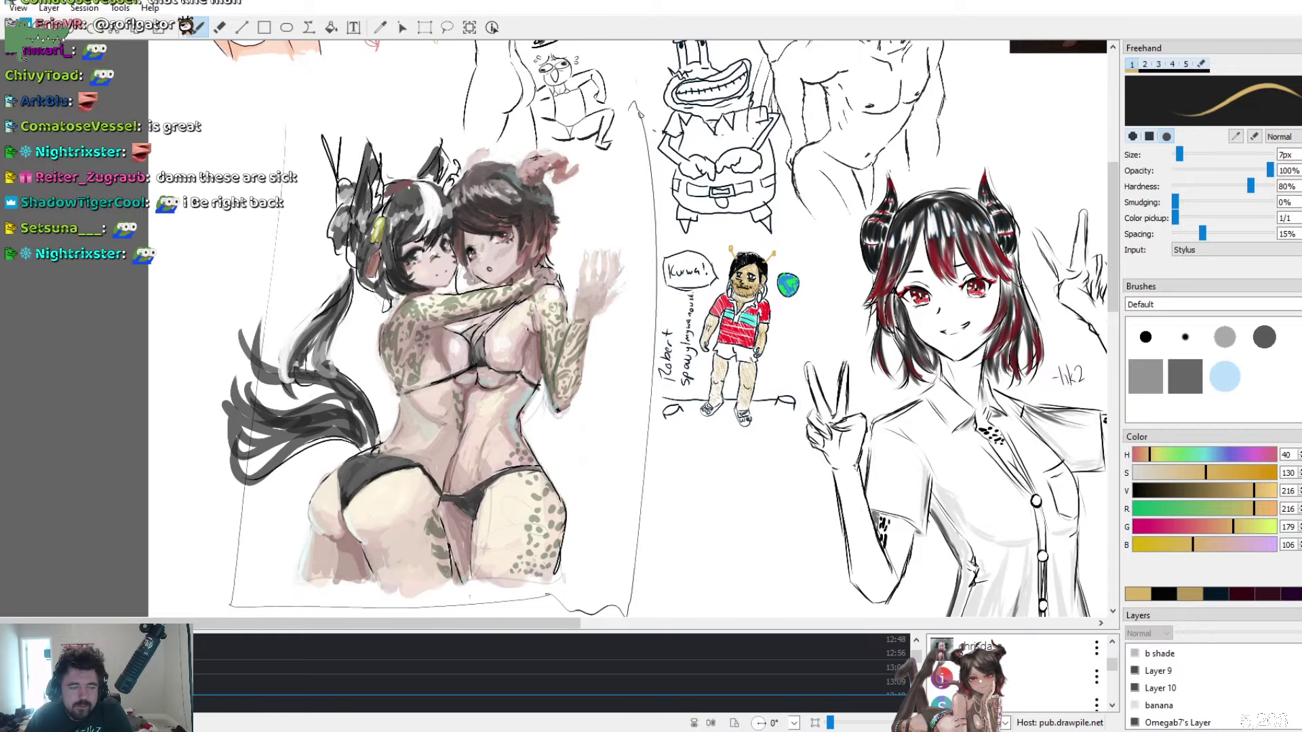
left_click_drag(449, 622, 829, 651)
scroll(253, 313, "up", 1)
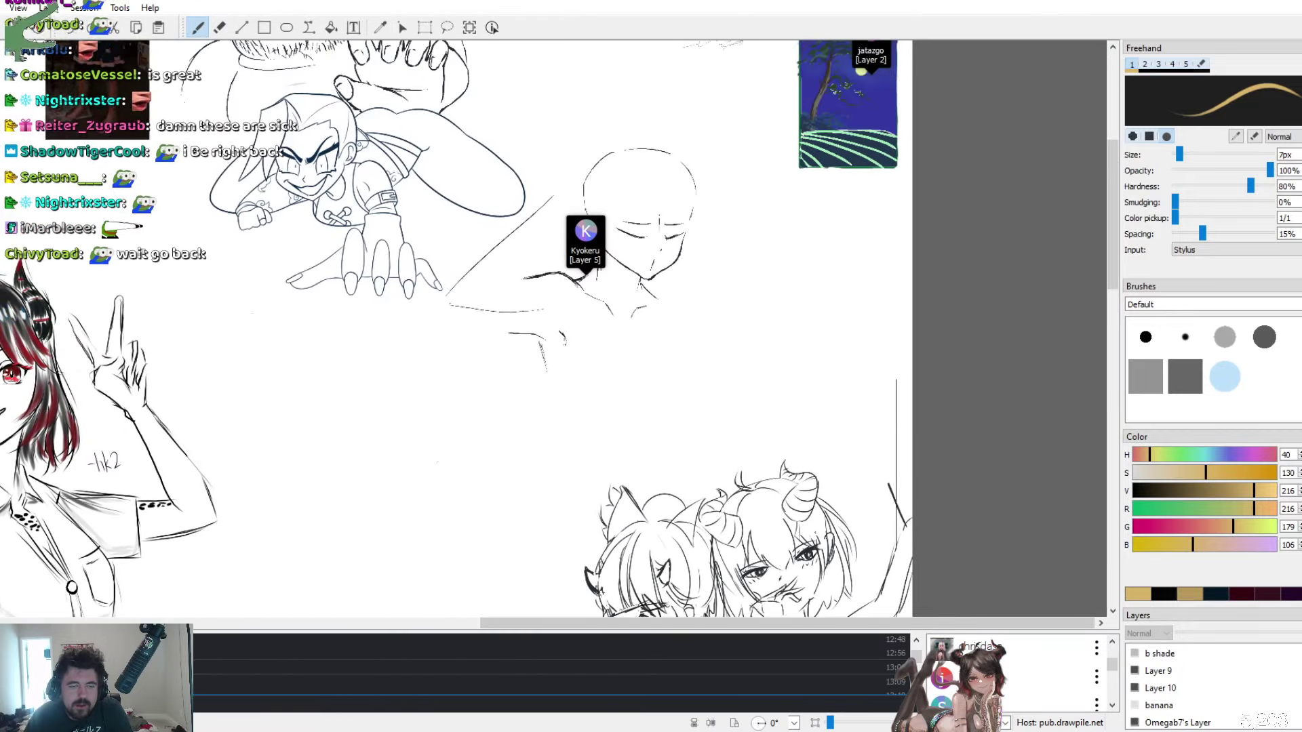
scroll(543, 325, "down", 8)
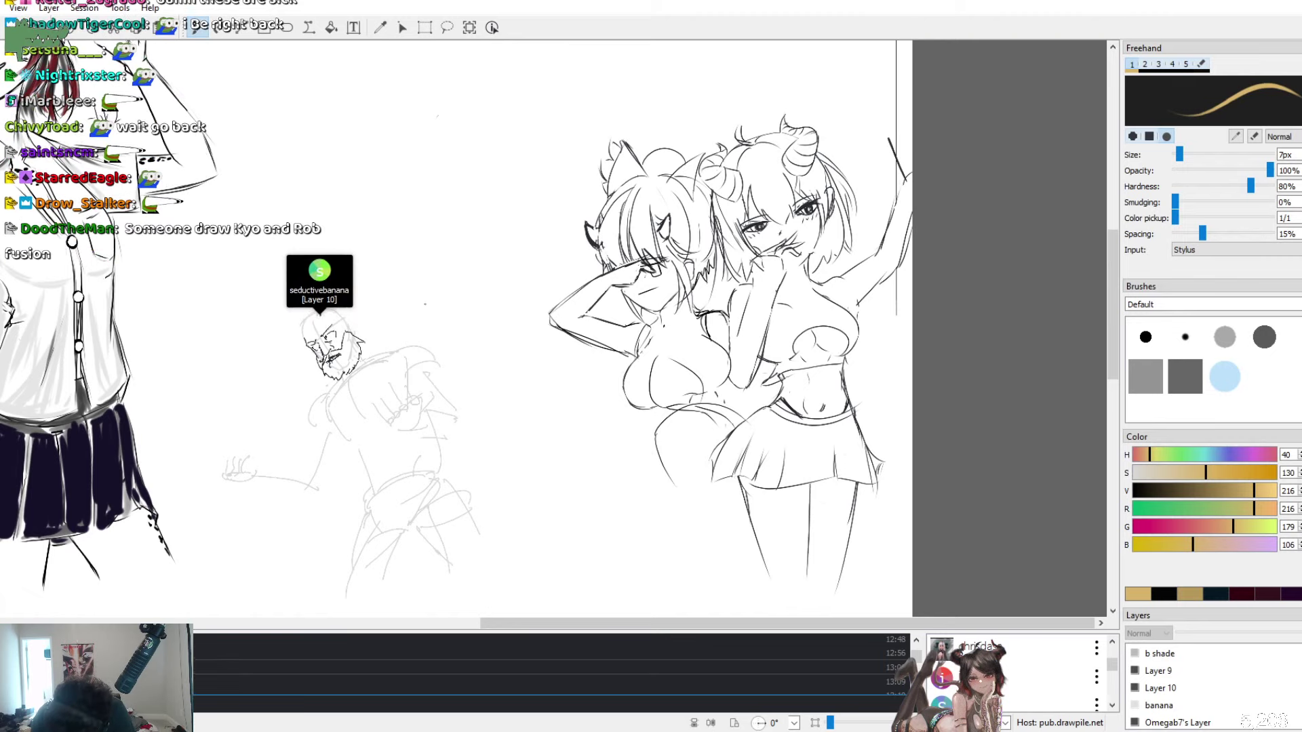
Try a small tan doodle beside the bearded figure's head, and undo its strokes
mouse_move(429, 310)
left_mouse_down()
mouse_move(434, 330)
mouse_move(445, 290)
left_mouse_up()
left_click_drag(452, 280, 448, 290)
key("ctrl+z")
key("ctrl+z")
key("ctrl+z")
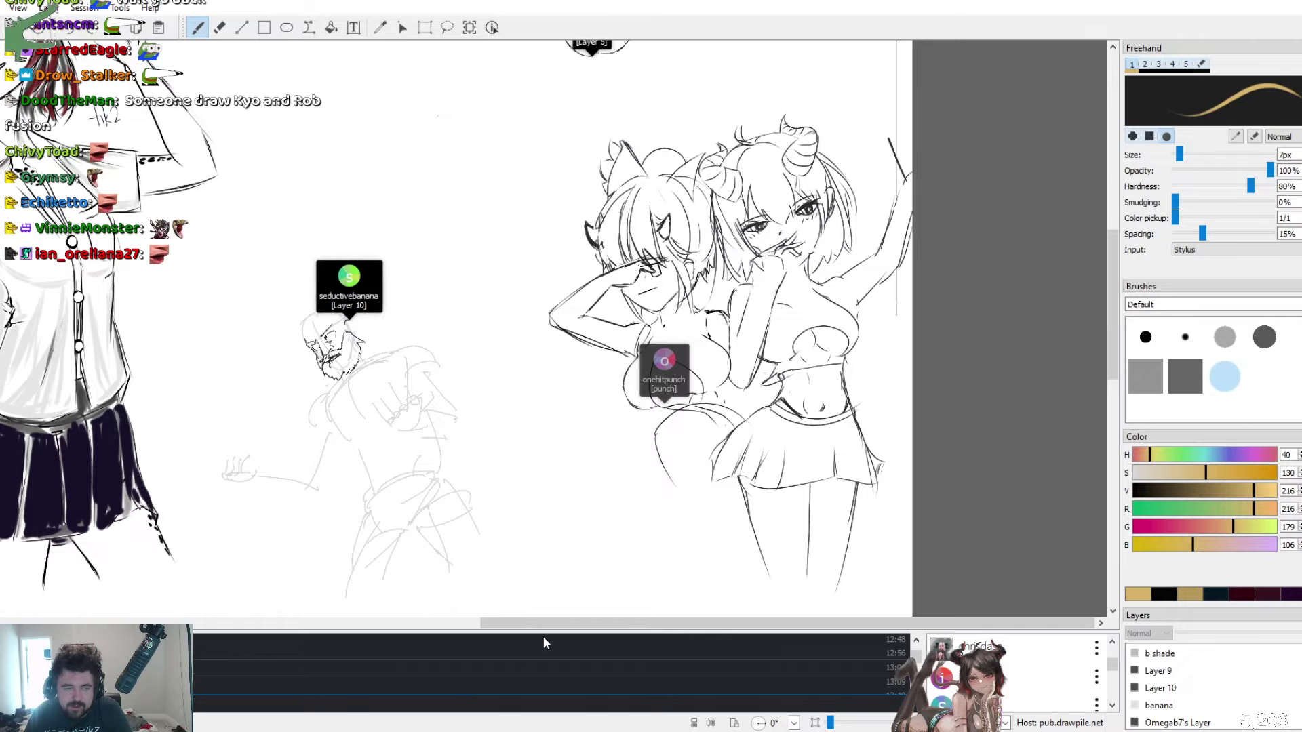
left_click_drag(543, 623, 66, 604)
scroll(553, 328, "down", 1)
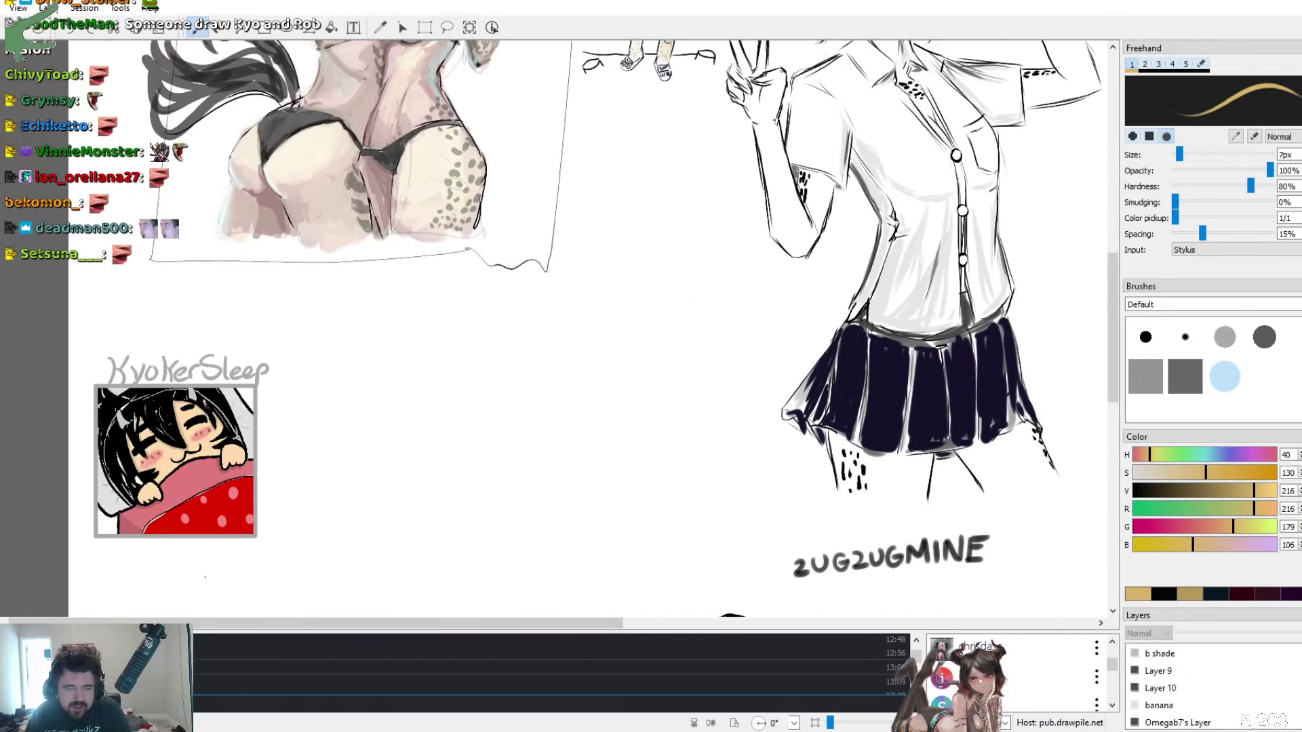
scroll(553, 328, "up", 7)
scroll(590, 325, "down", 4)
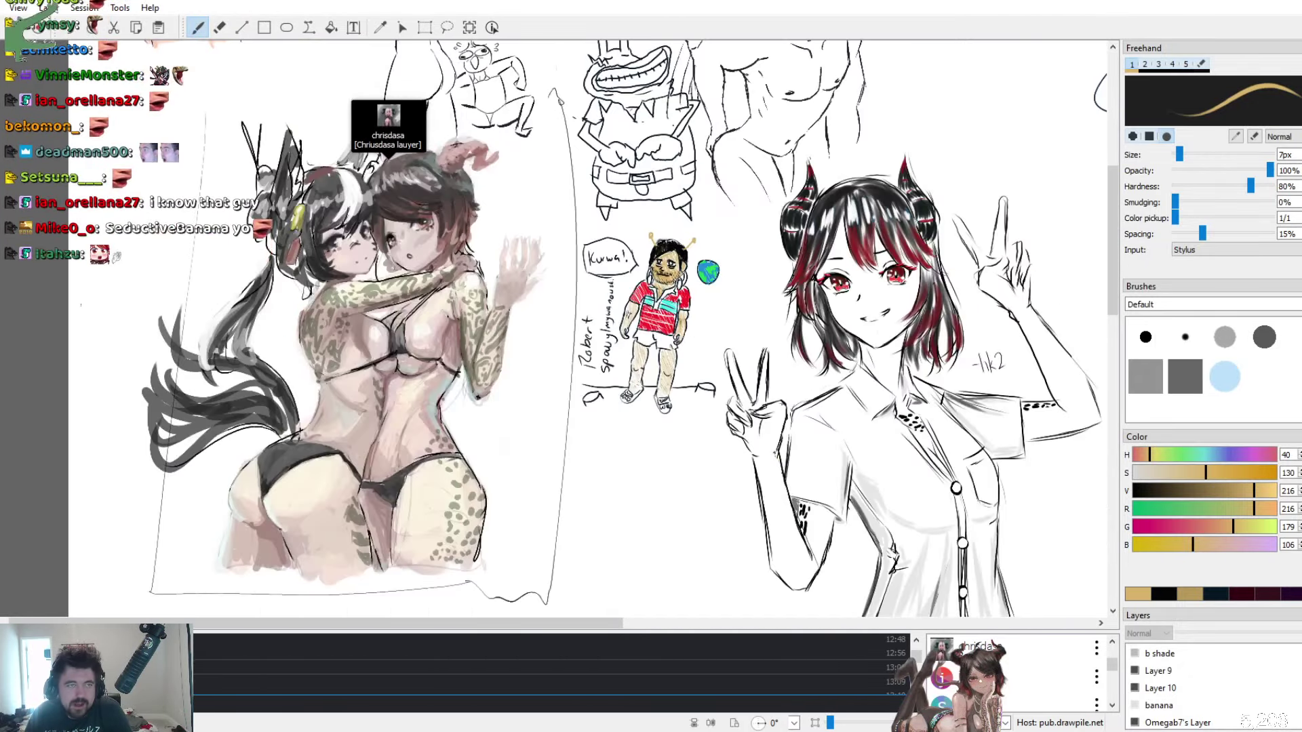
scroll(590, 325, "down", 8)
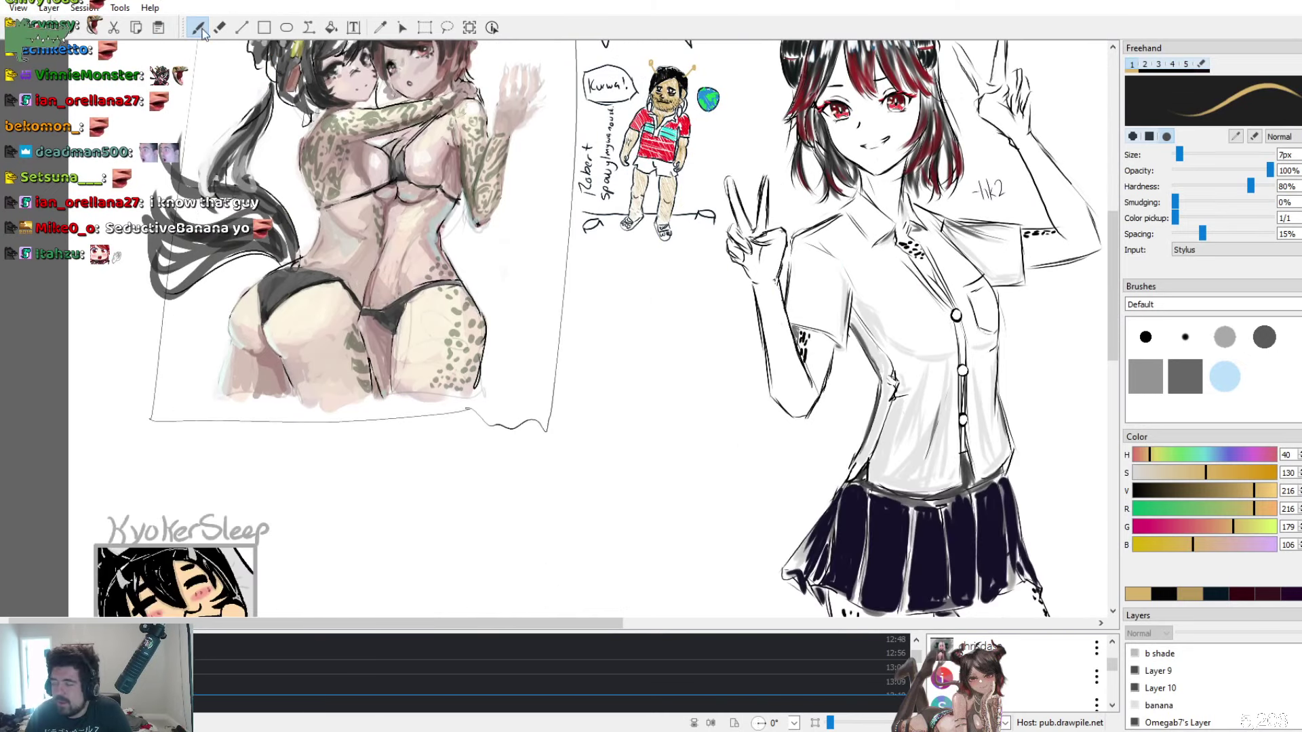
Look over the artwork along the lower canvas and return to the colored antennaed man on the moon
scroll(590, 325, "down", 3)
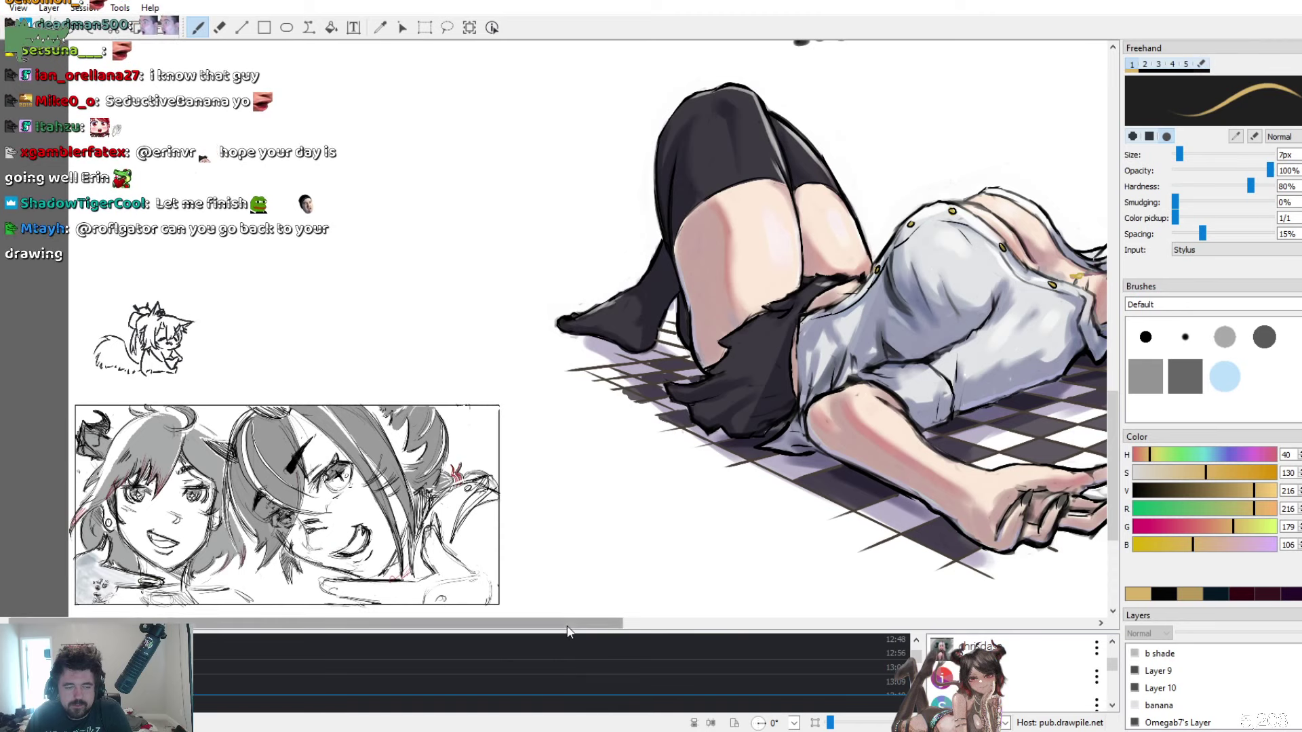
scroll(590, 325, "right", 10)
scroll(590, 326, "down", 3)
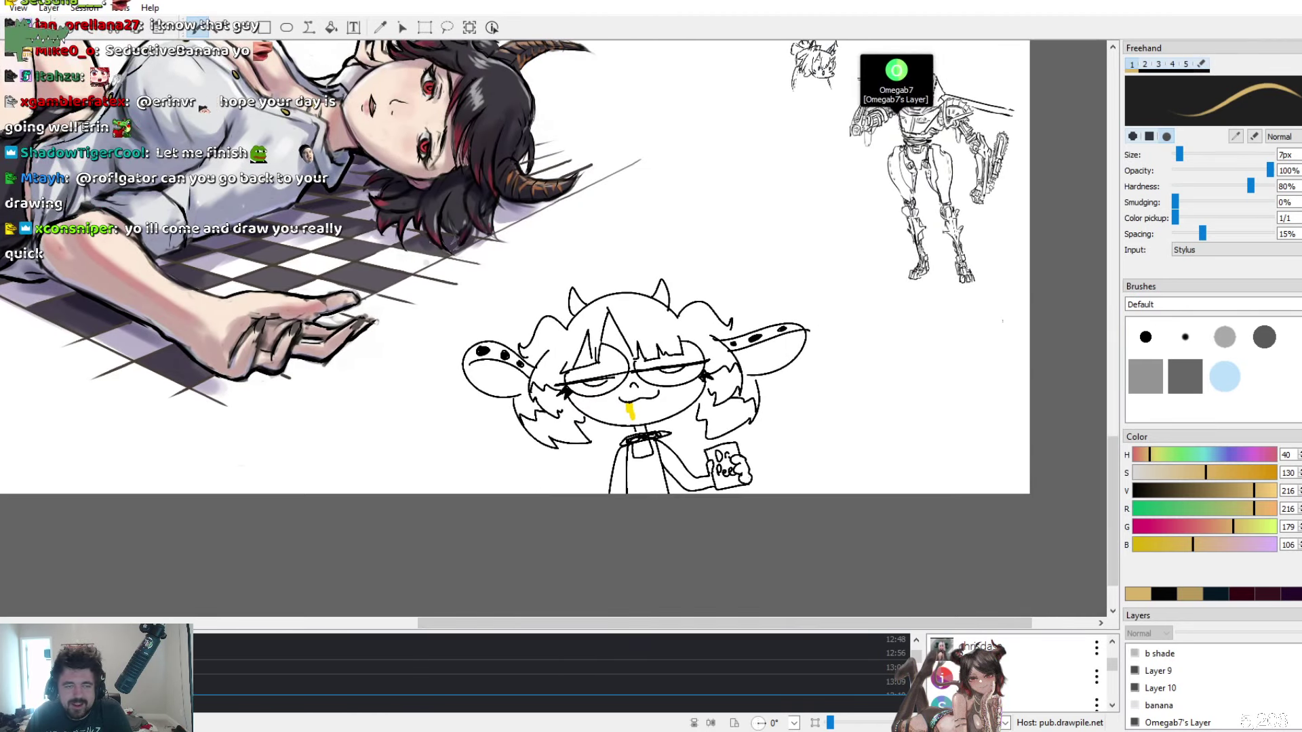
scroll(1006, 672, "down", 3)
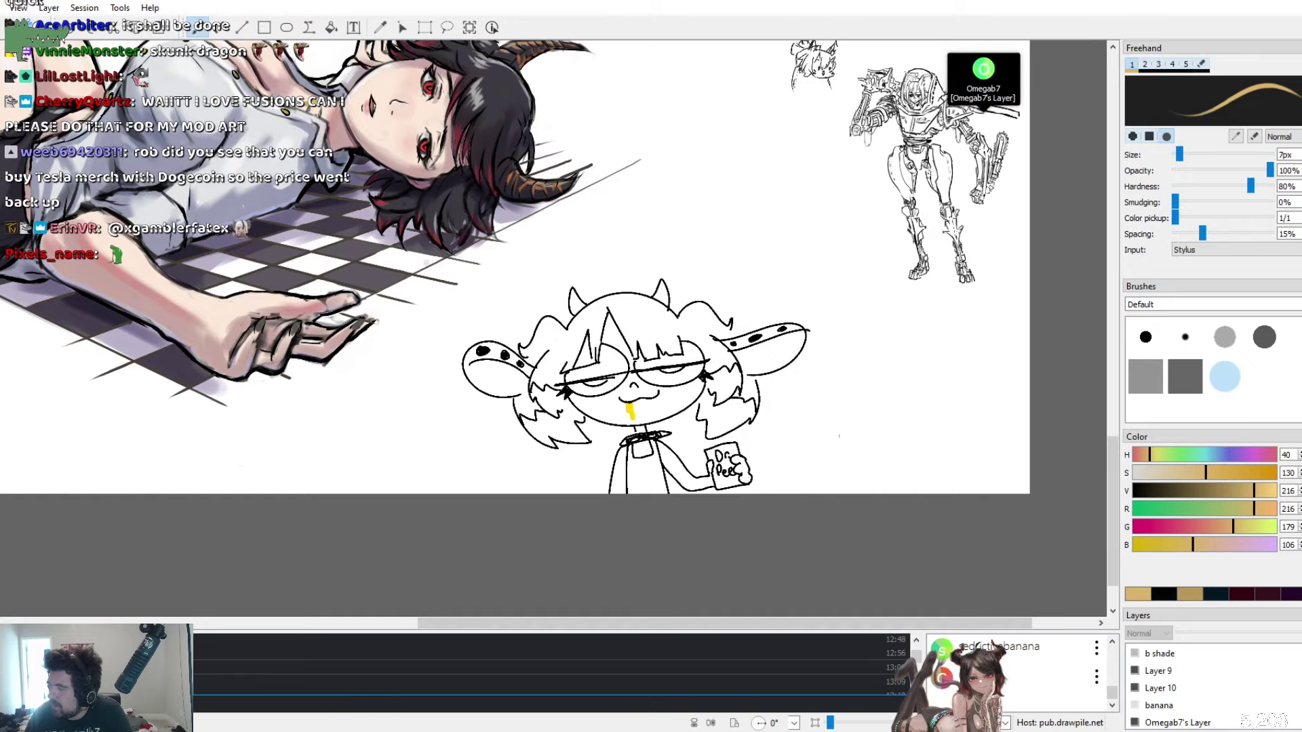
scroll(515, 329, "up", 11)
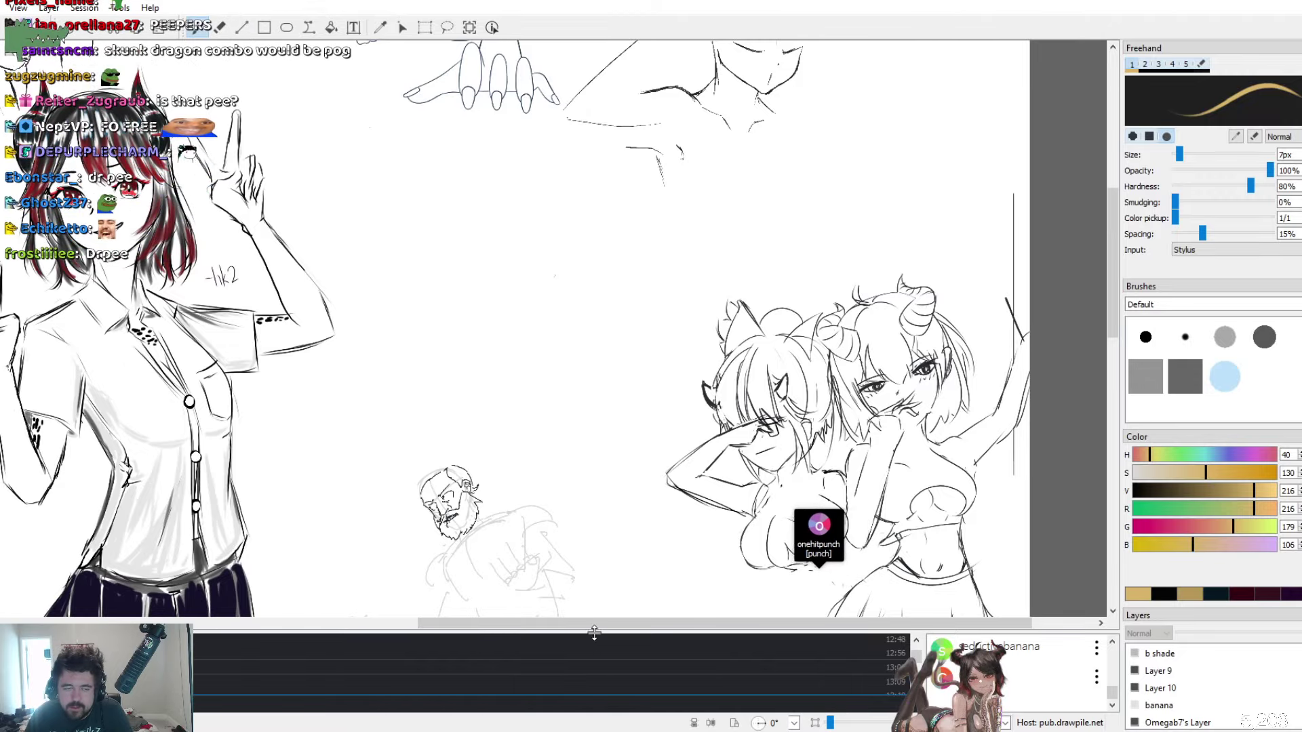
left_click_drag(594, 625, 225, 594)
scroll(367, 206, "up", 3)
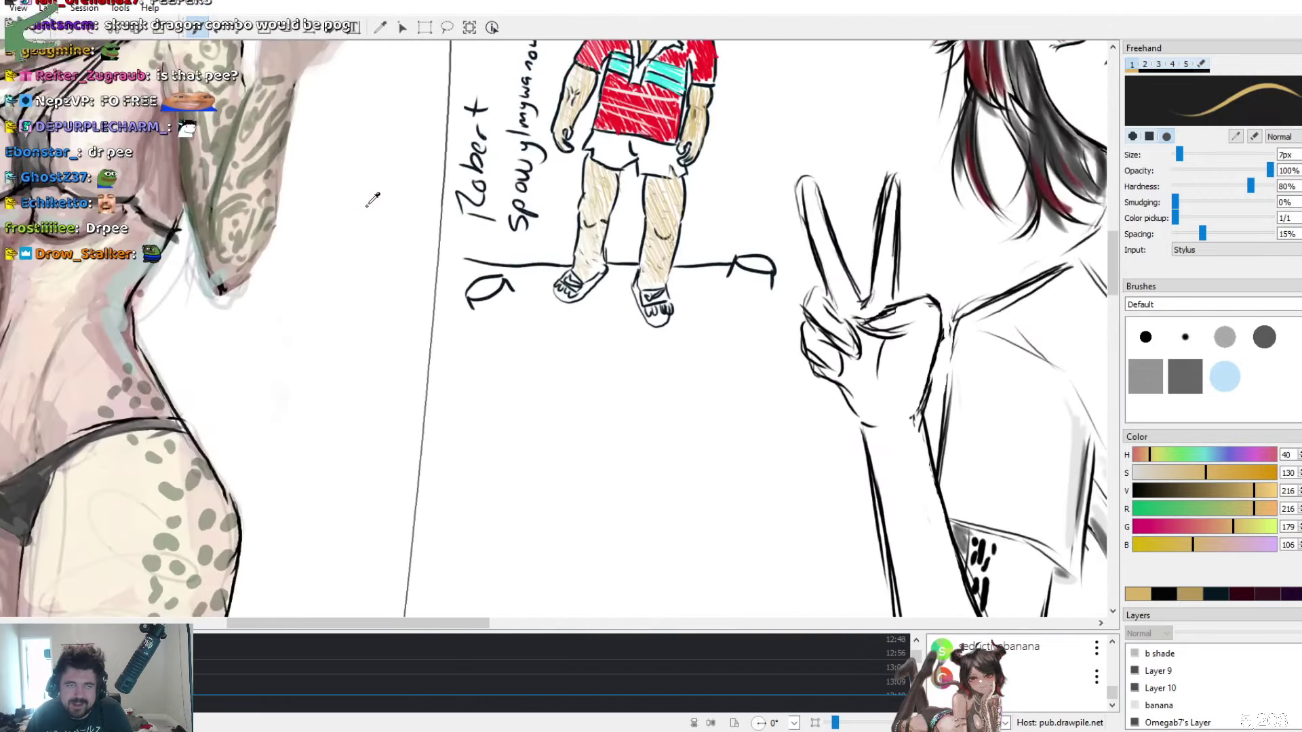
scroll(366, 206, "up", 1)
scroll(372, 198, "up", 3)
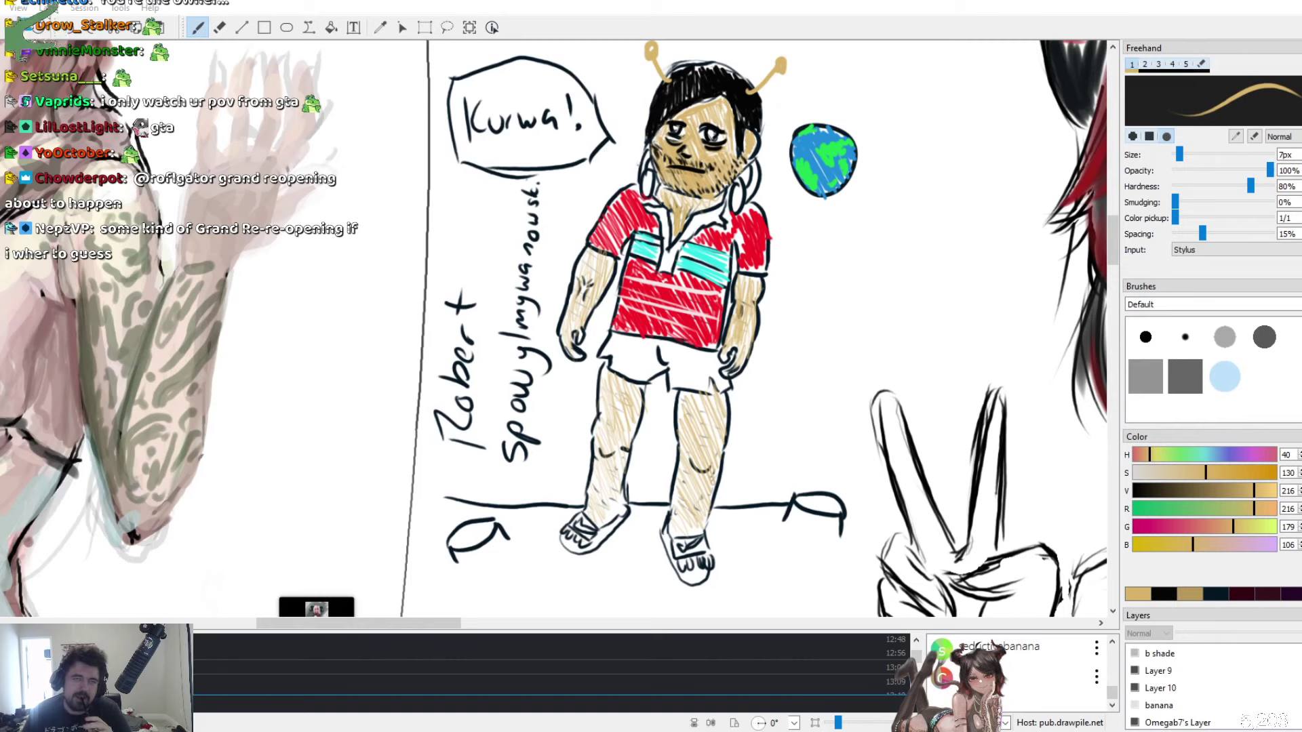
Examine the other artists' progress across the upper sketches, the schoolgirl, the checkered-floor painting and the framed portraits
scroll(495, 468, "down", 5)
scroll(495, 469, "up", 15)
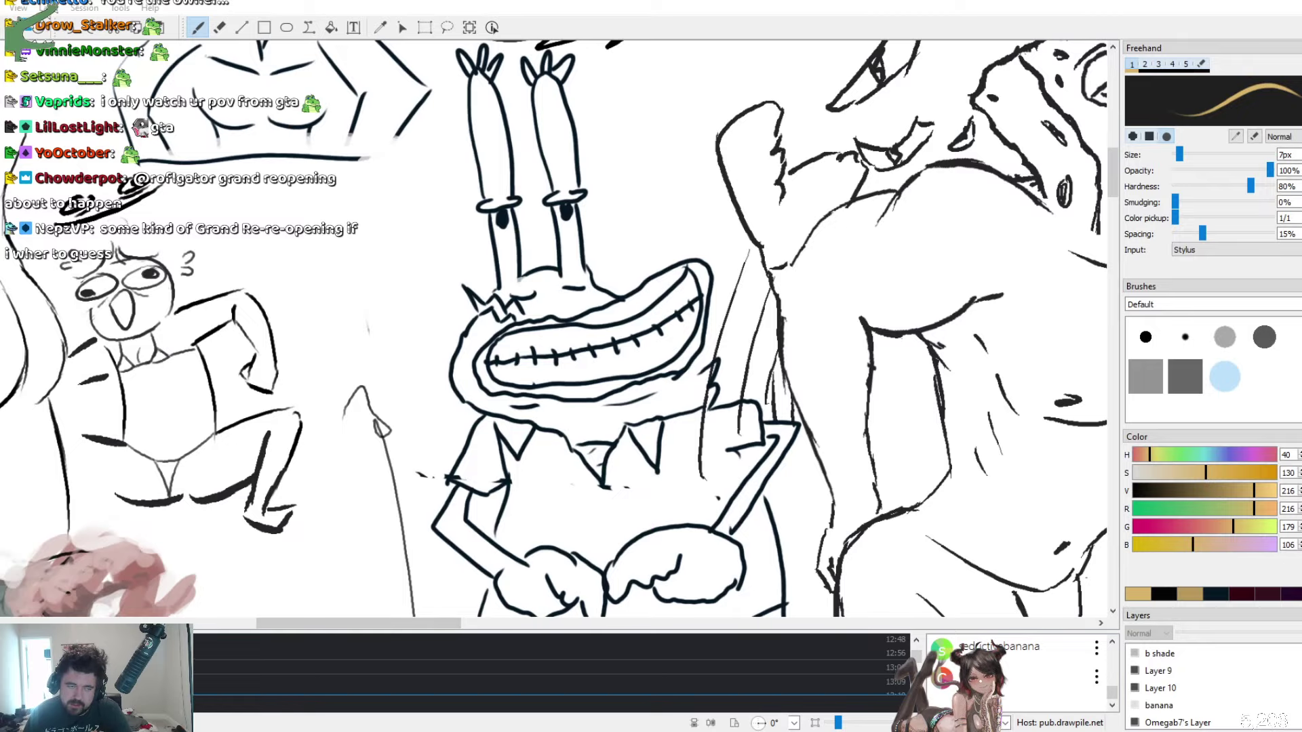
mouse_move(376, 622)
left_mouse_down()
mouse_move(684, 644)
mouse_move(527, 641)
left_mouse_up()
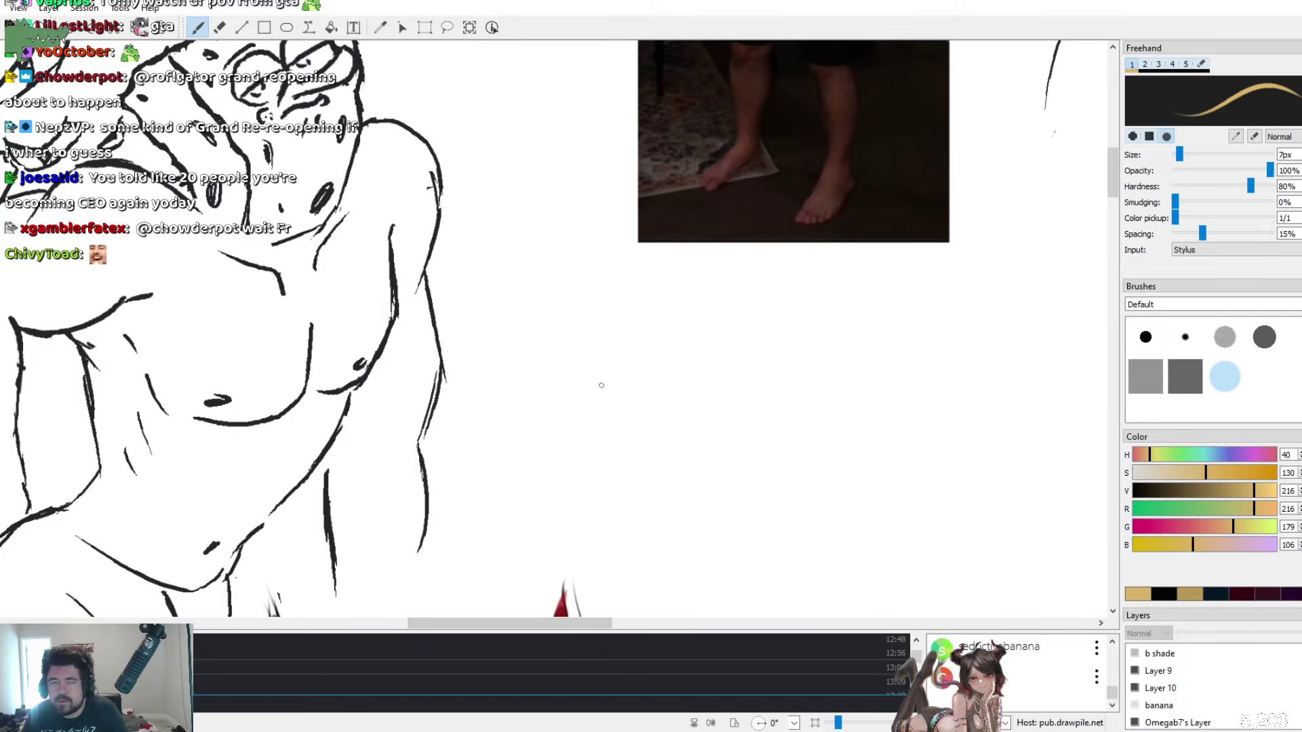
scroll(604, 387, "down", 5)
scroll(613, 378, "down", 15)
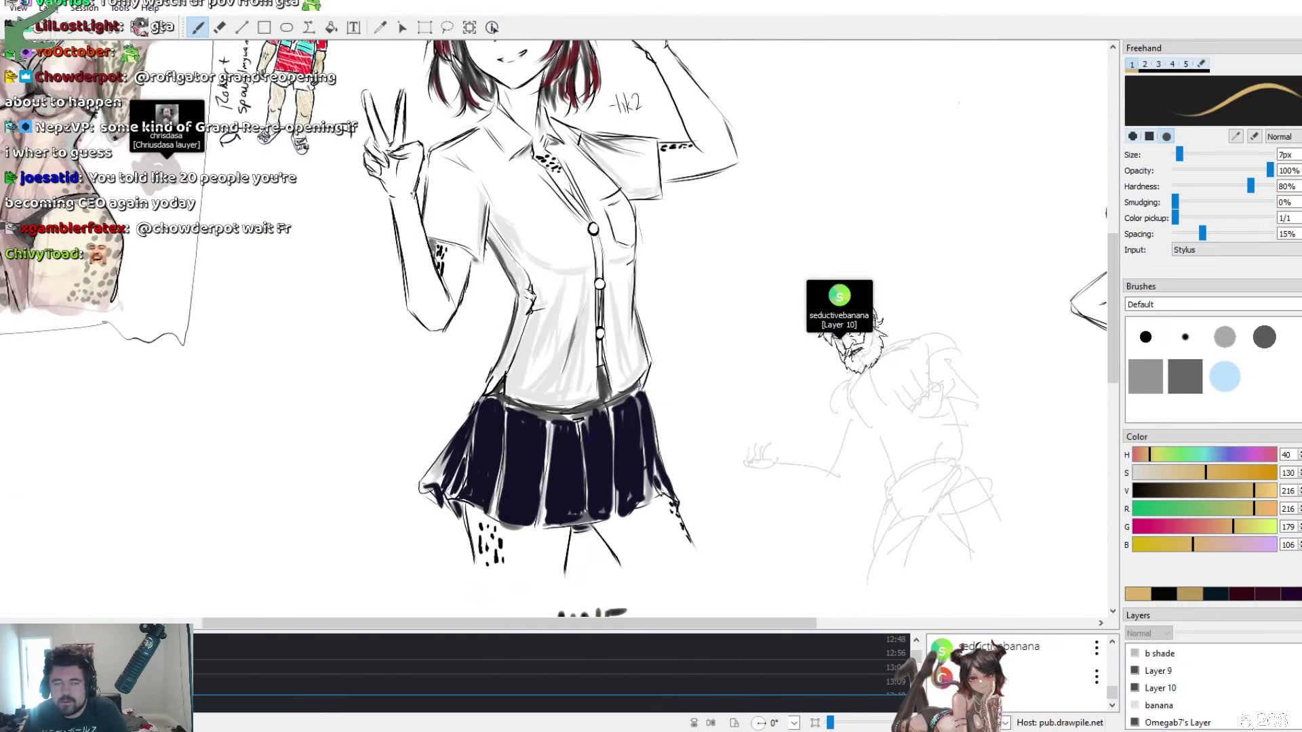
scroll(614, 377, "down", 4)
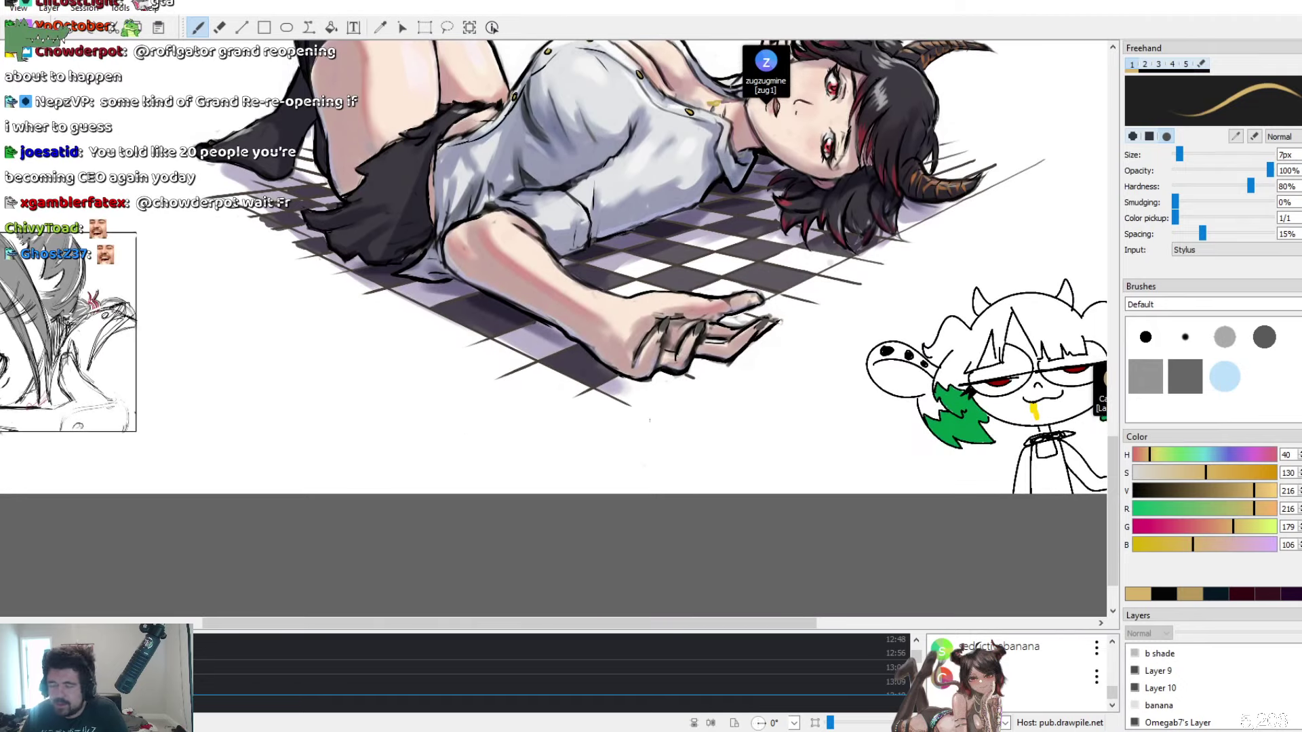
left_click_drag(606, 625, 366, 614)
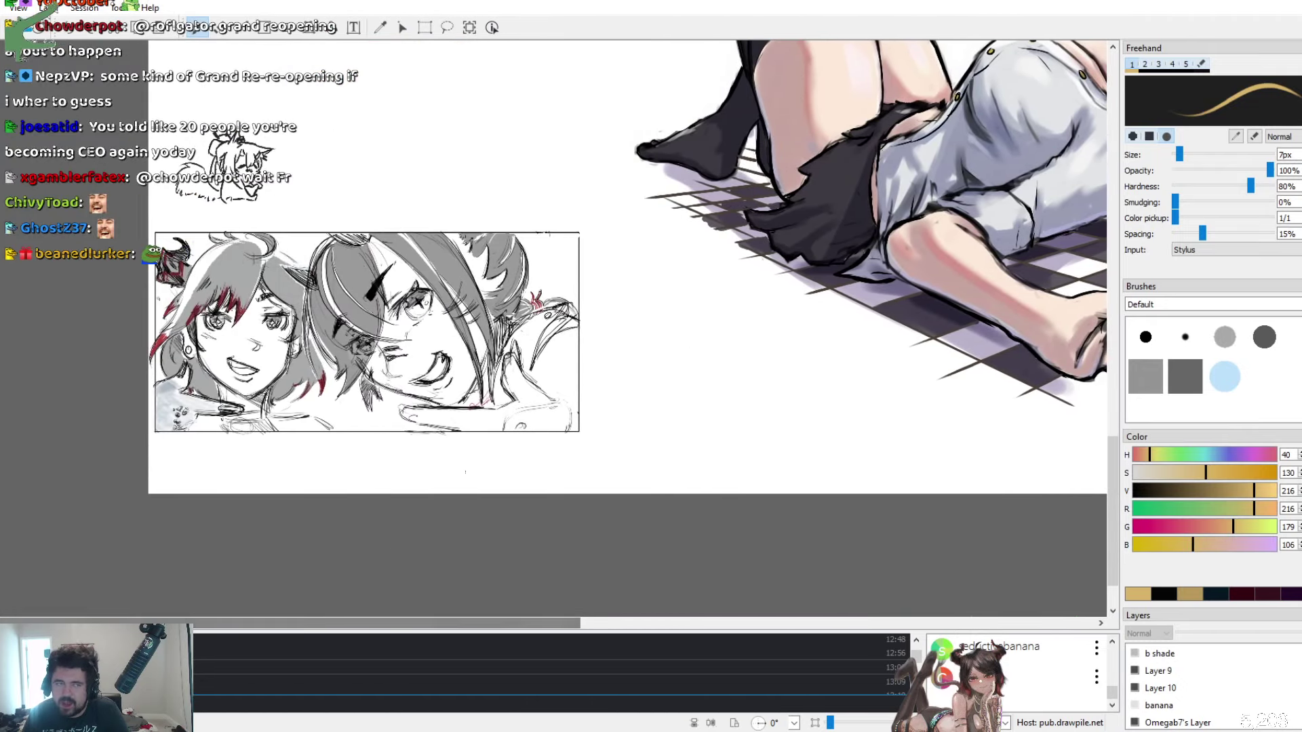
scroll(558, 484, "up", 15)
scroll(628, 329, "up", 5)
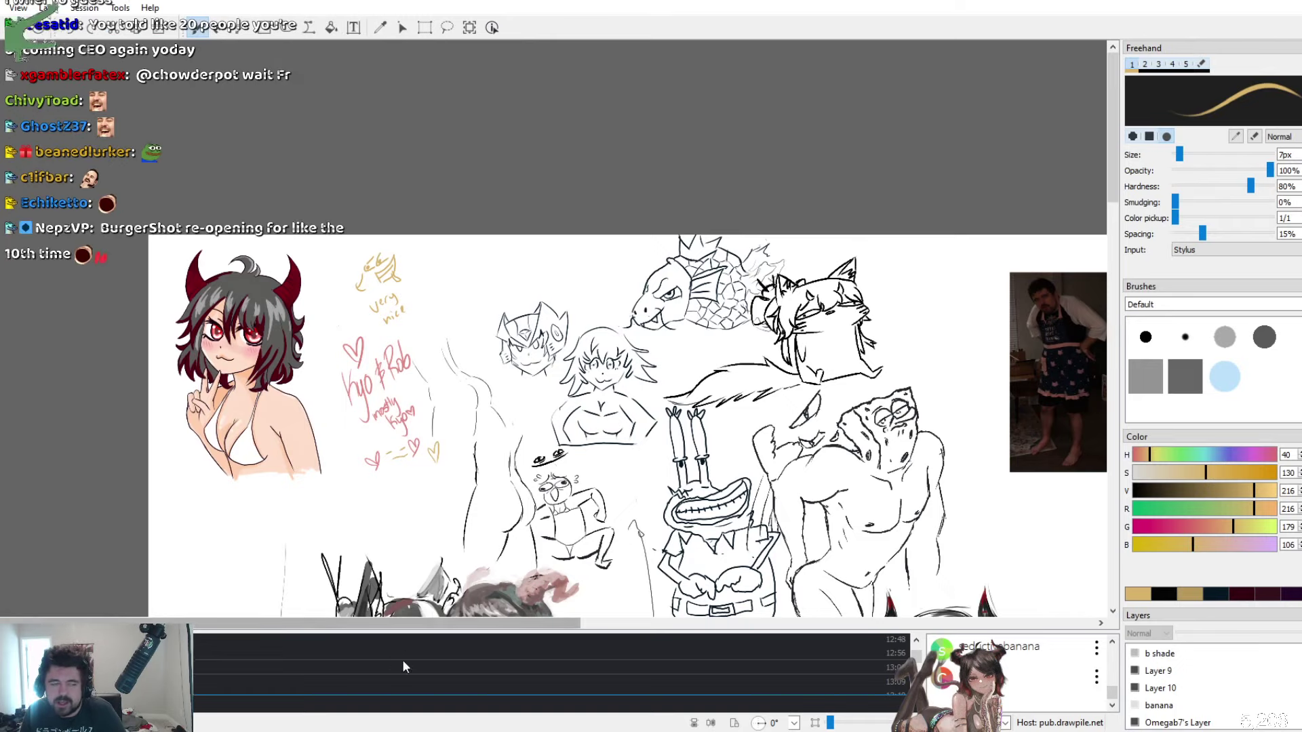
left_click_drag(398, 624, 702, 674)
scroll(554, 329, "down", 8)
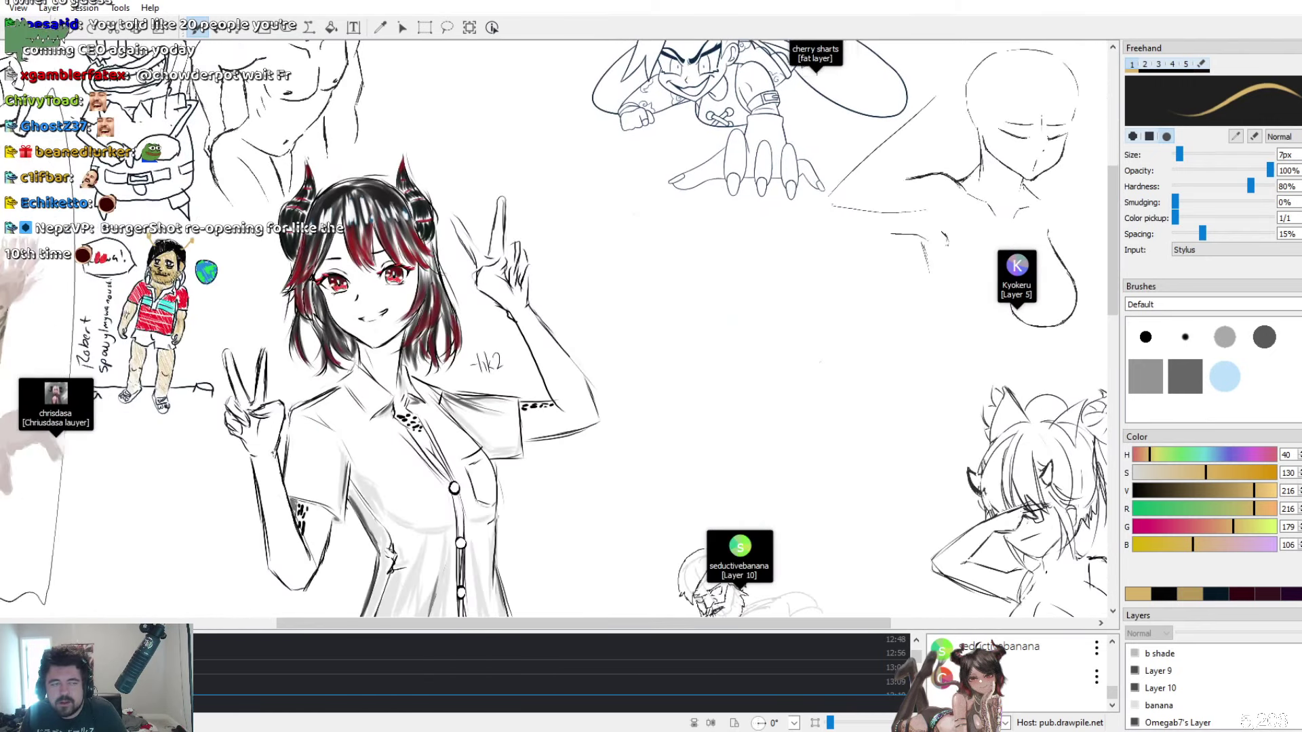
scroll(554, 329, "up", 2)
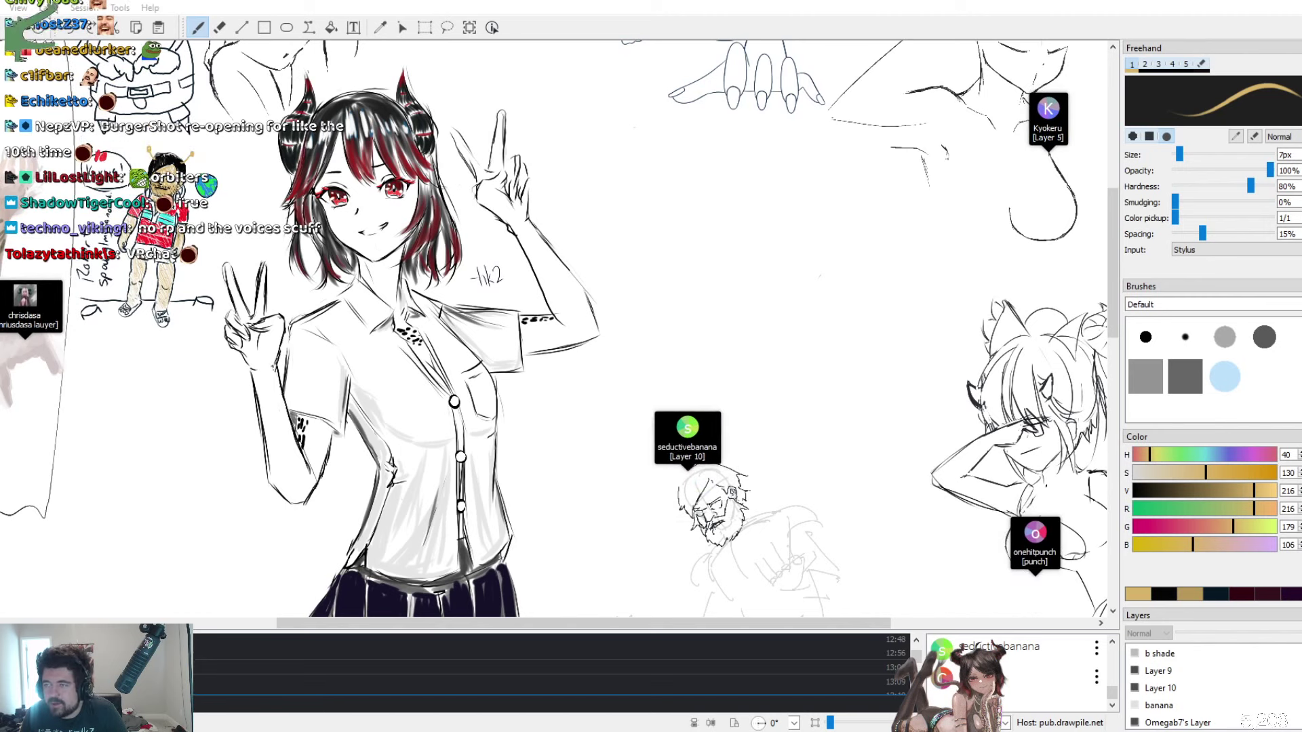
Switch to YouTube in the browser and search for "vice city speed run"
key("alt+Tab")
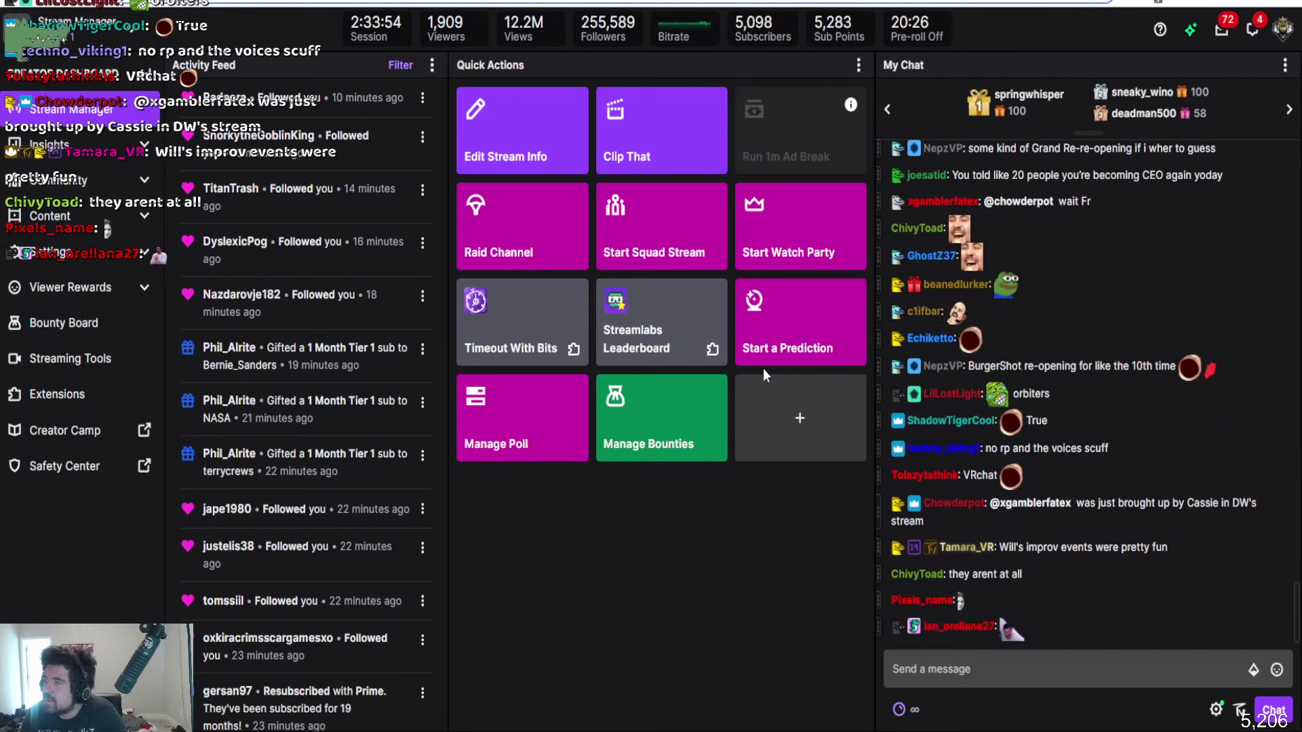
key("ctrl+Tab")
key("ctrl+Tab")
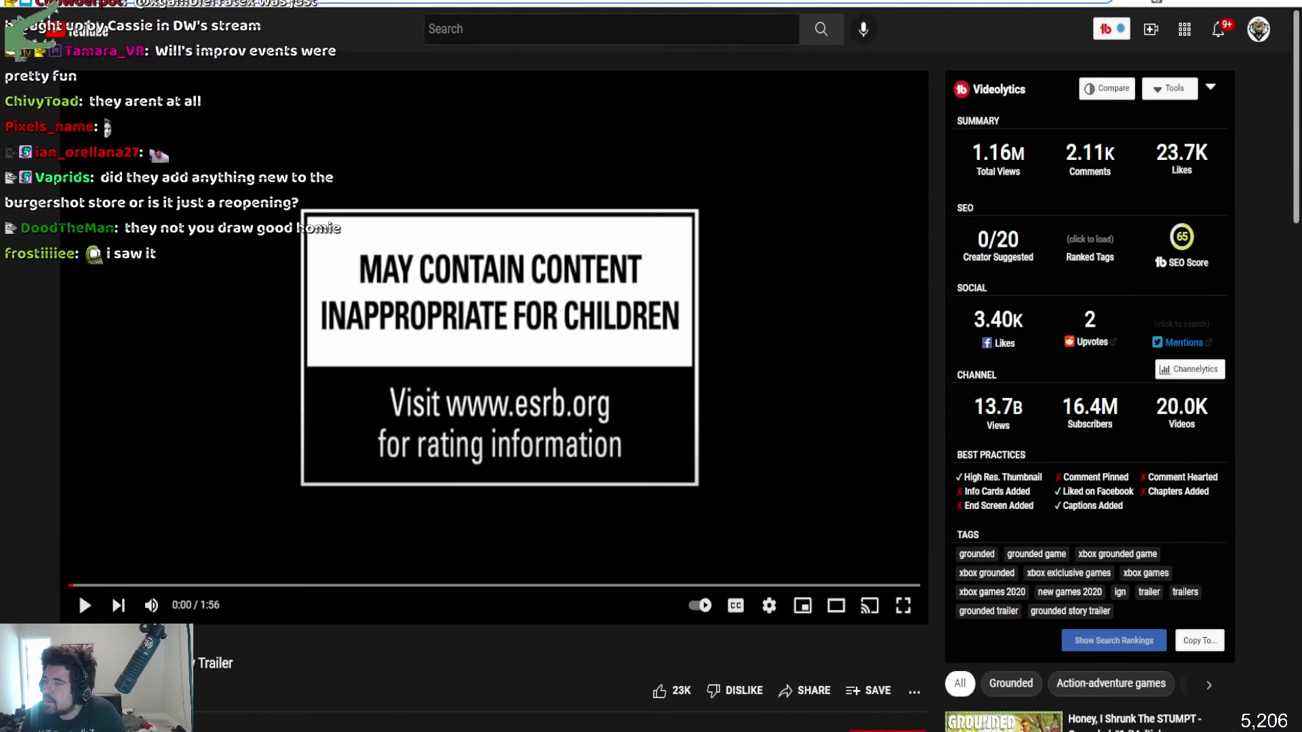
left_click(79, 593)
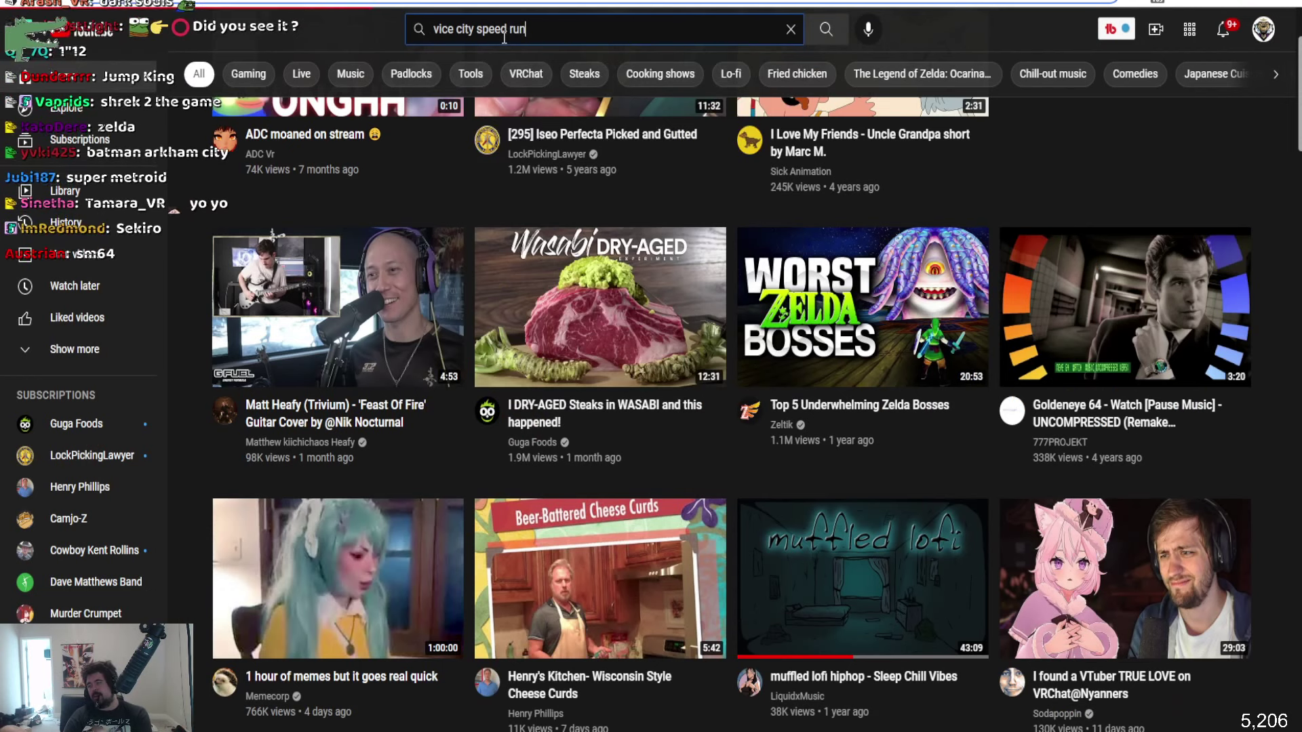
key("Return")
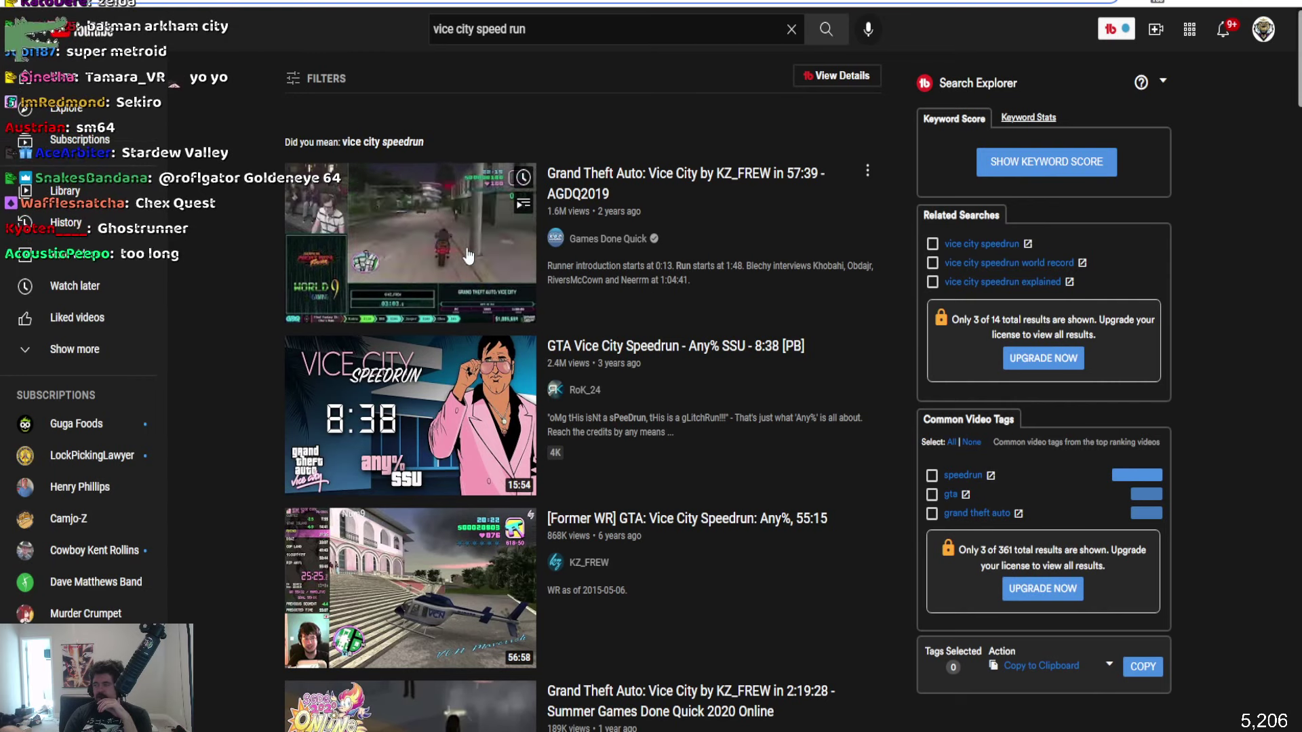
Open the video "GTA Vice City Speedrun - Any% SSU - 8:38 [PB]" and play it full screen
left_click(760, 355)
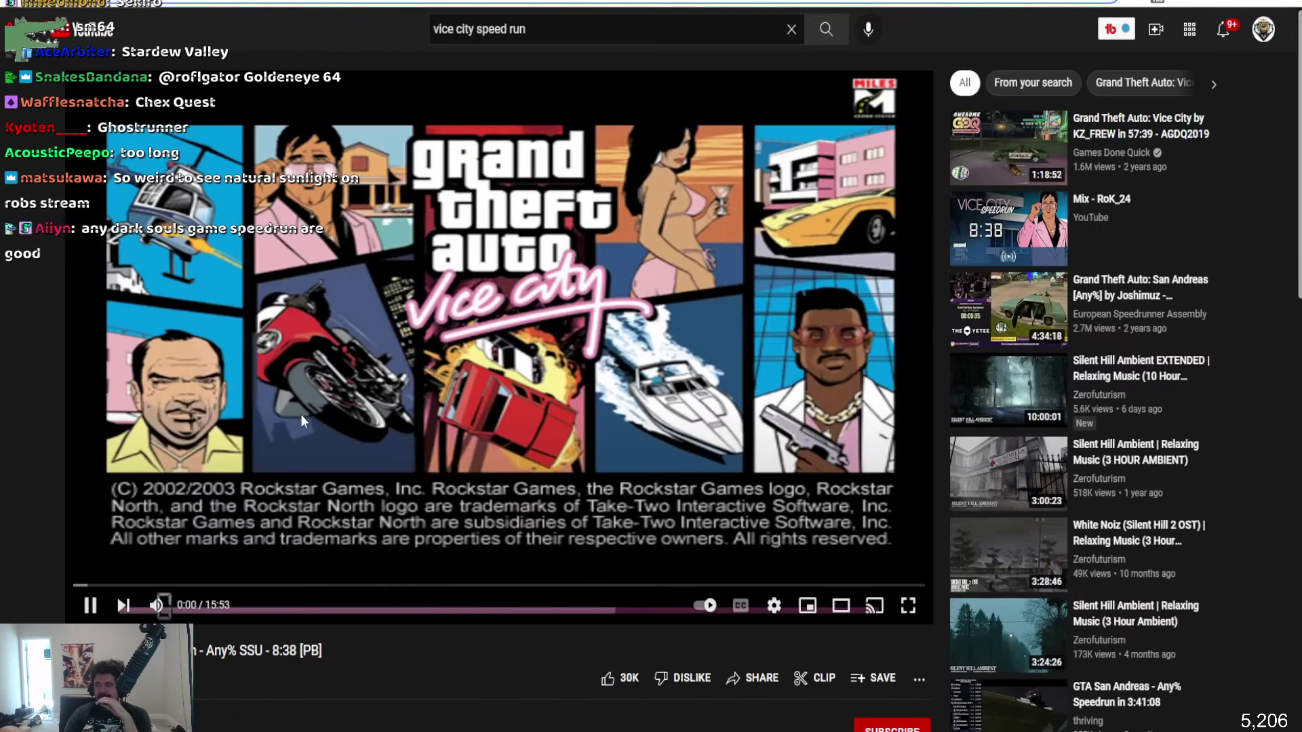
left_click(908, 605)
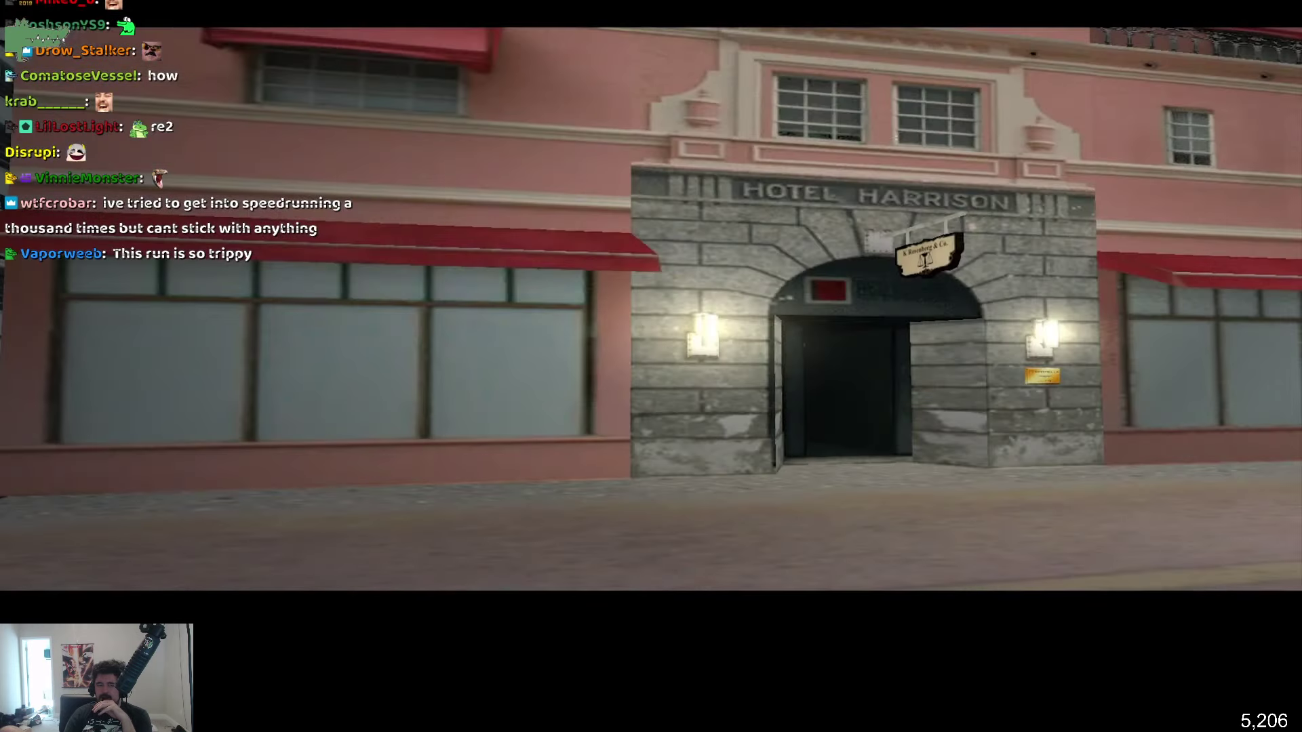
key("w")
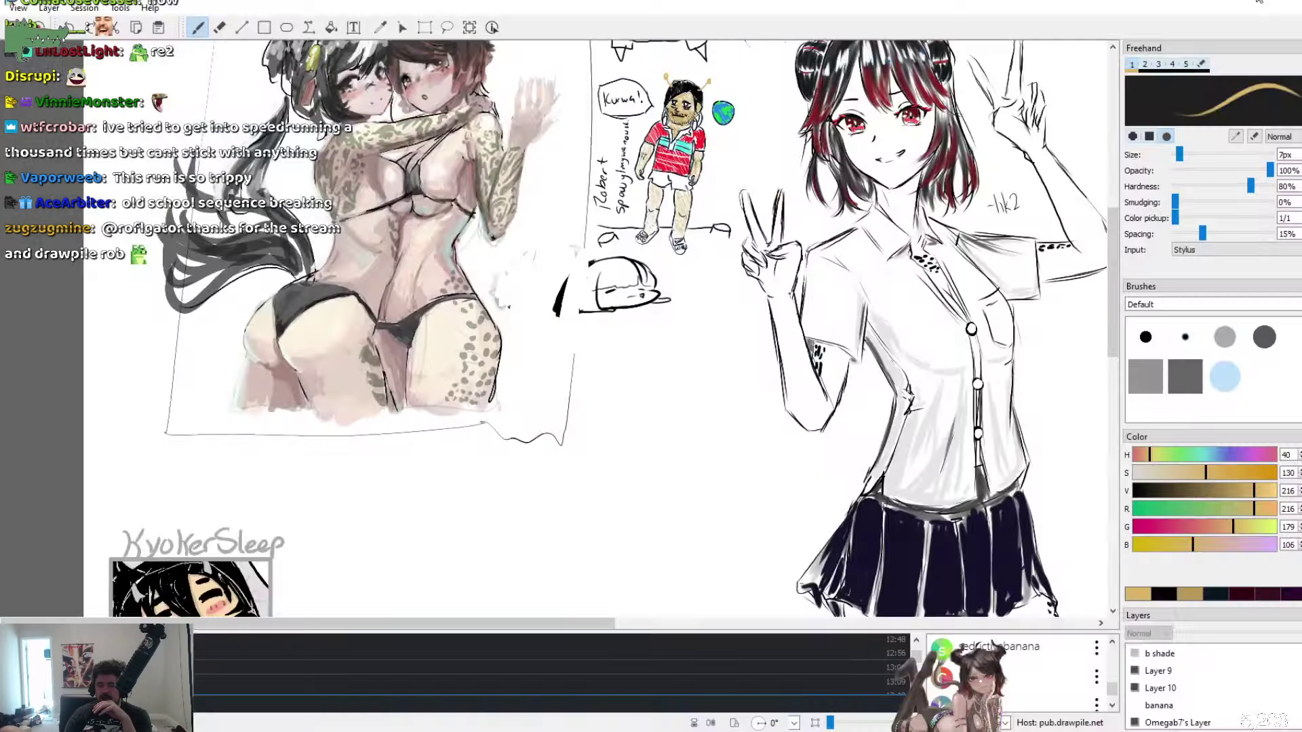
key("w")
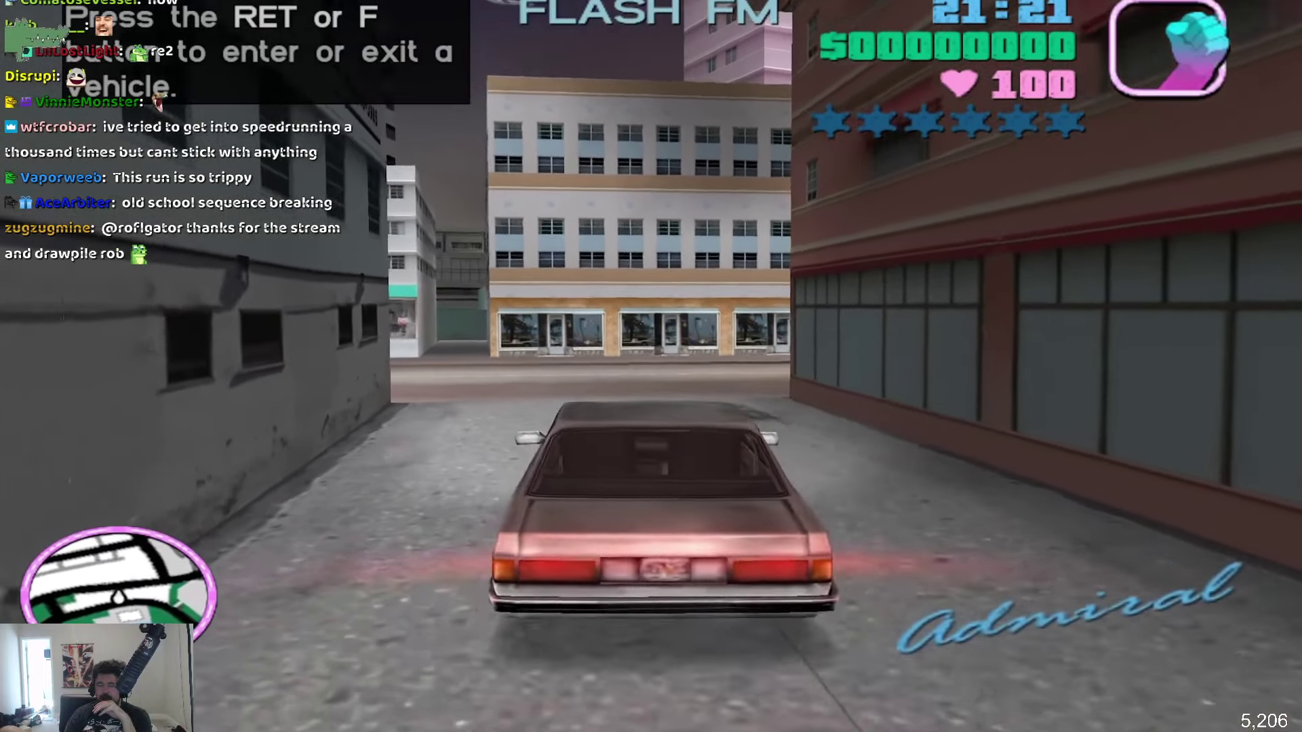
key("w")
key("a")
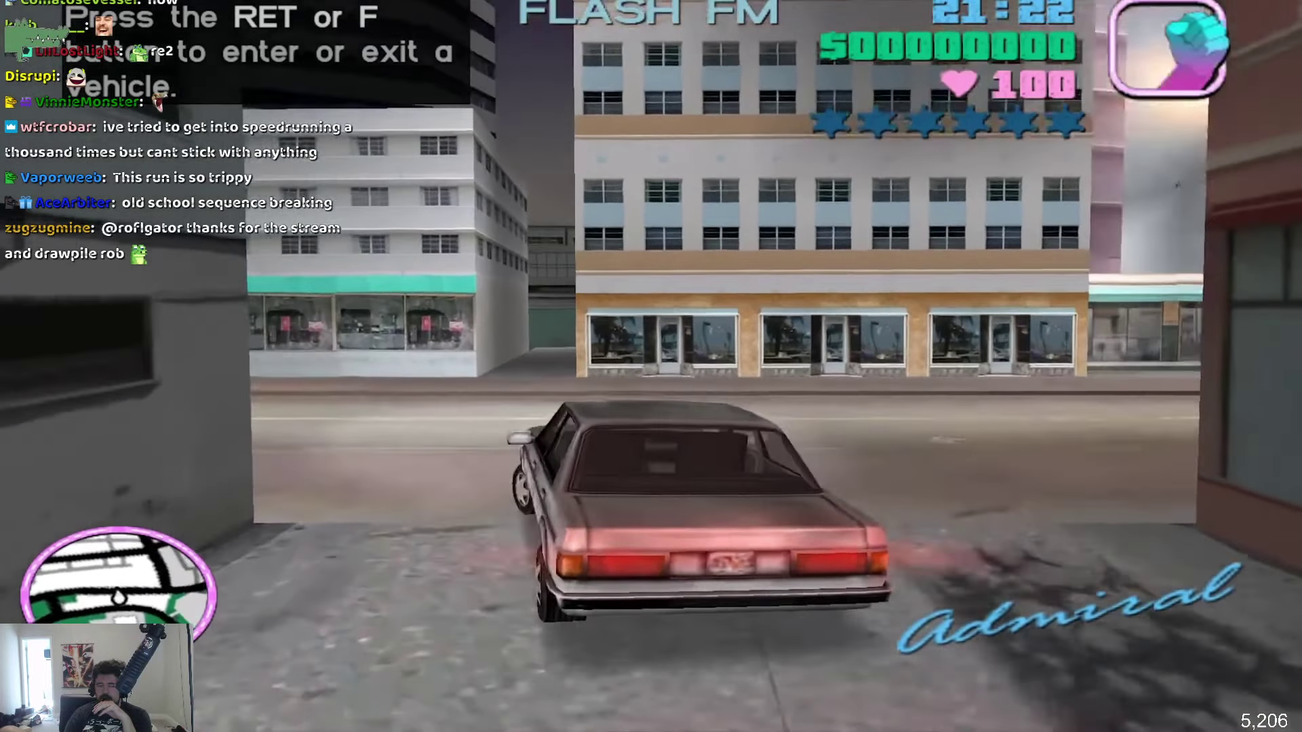
key("w")
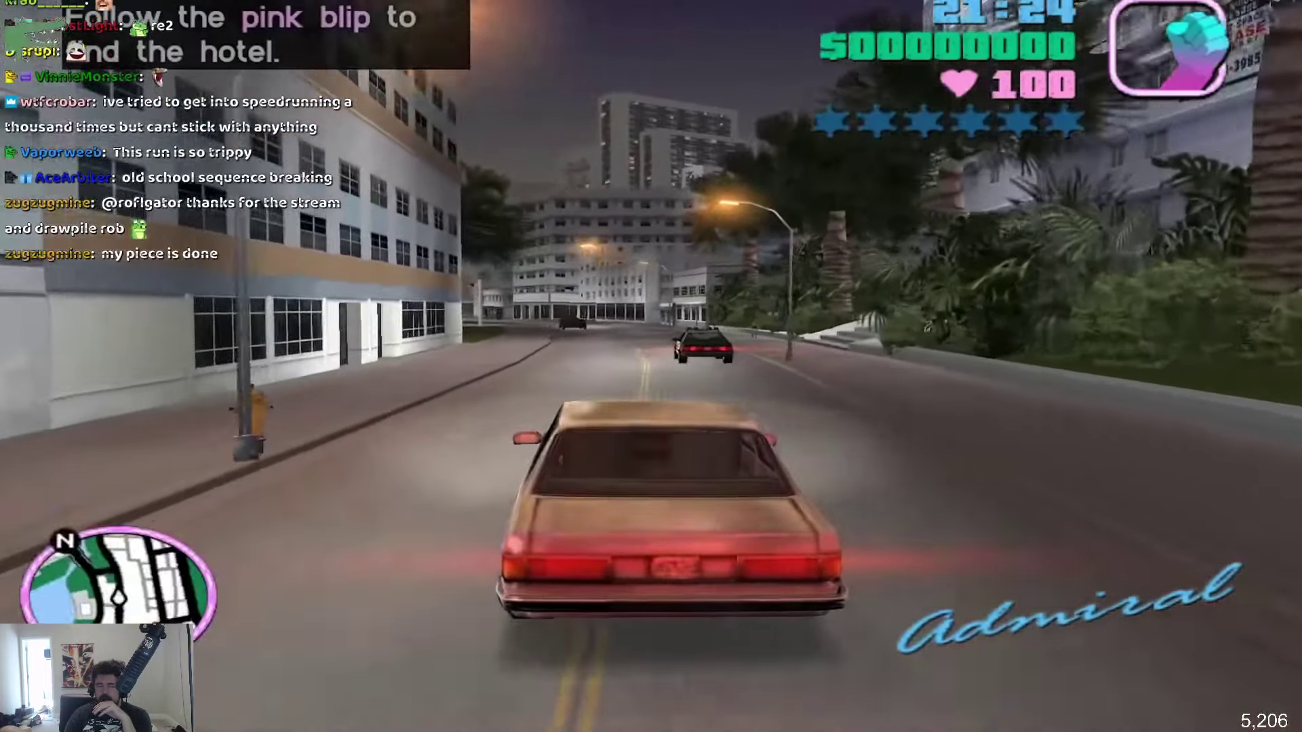
key("w")
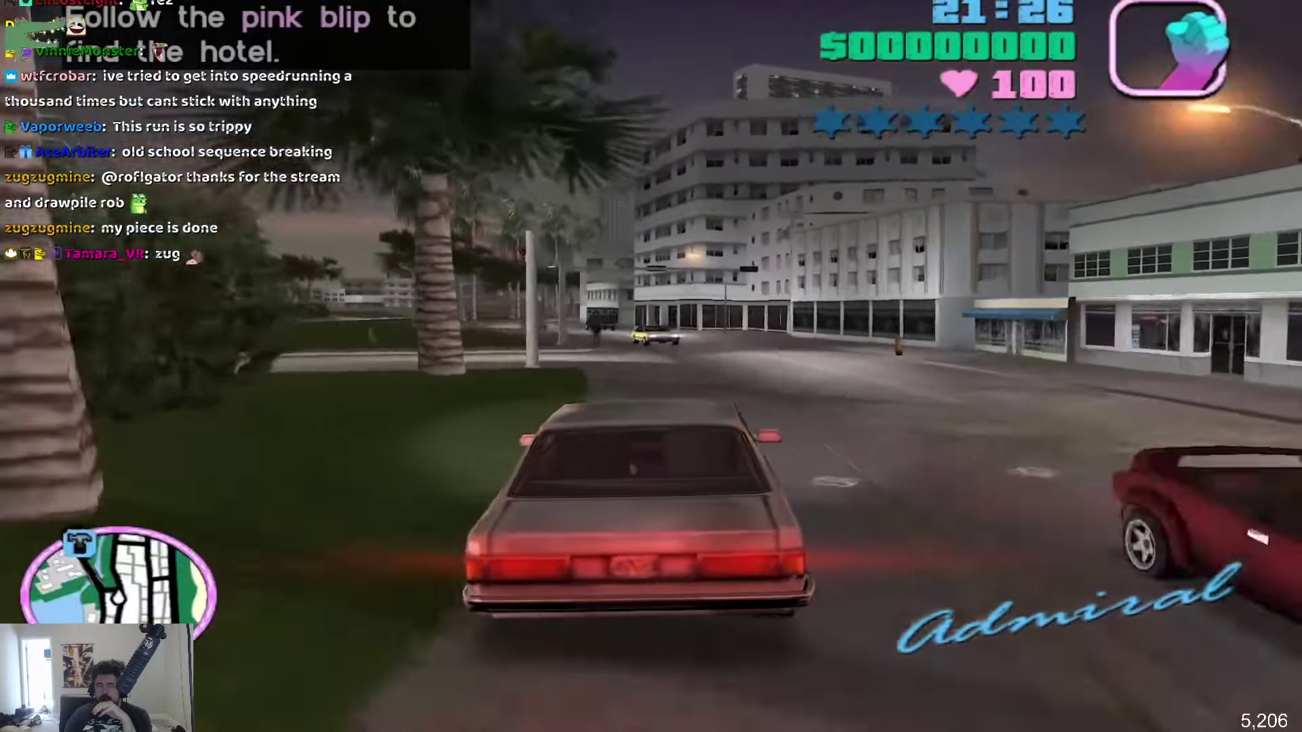
key("w")
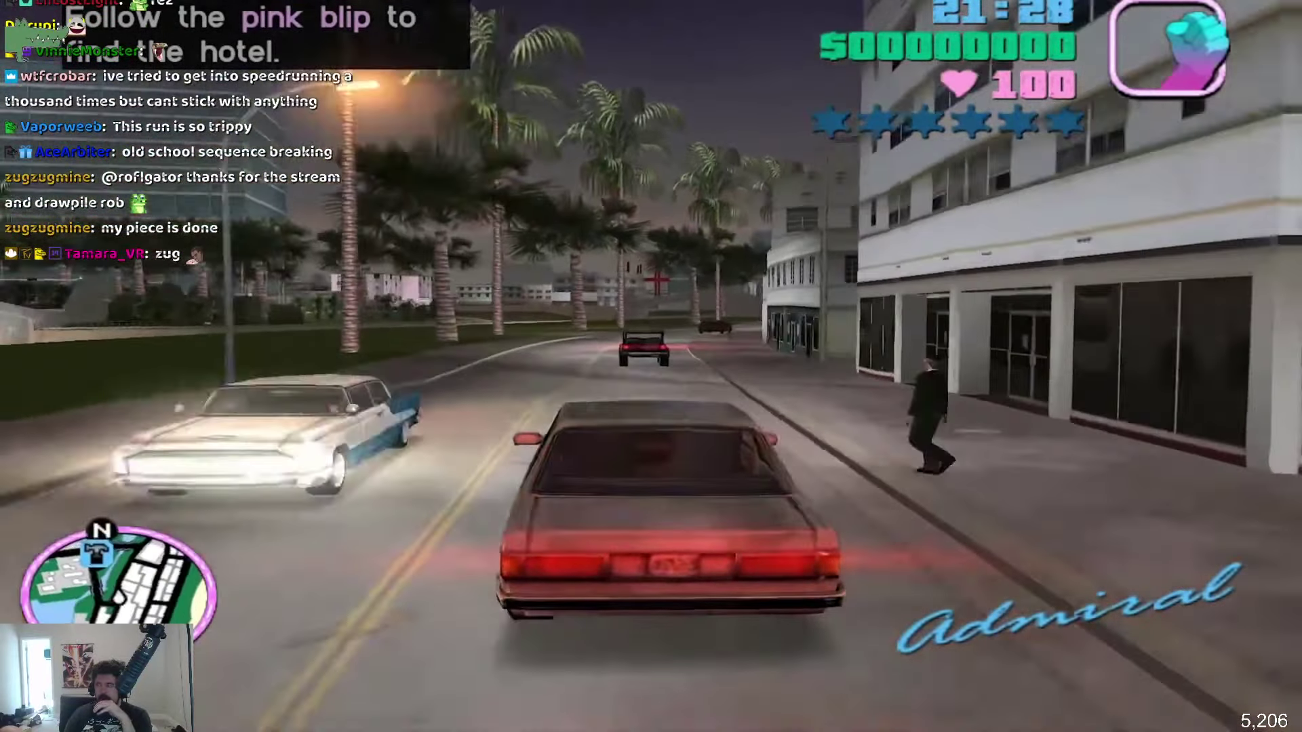
key("w")
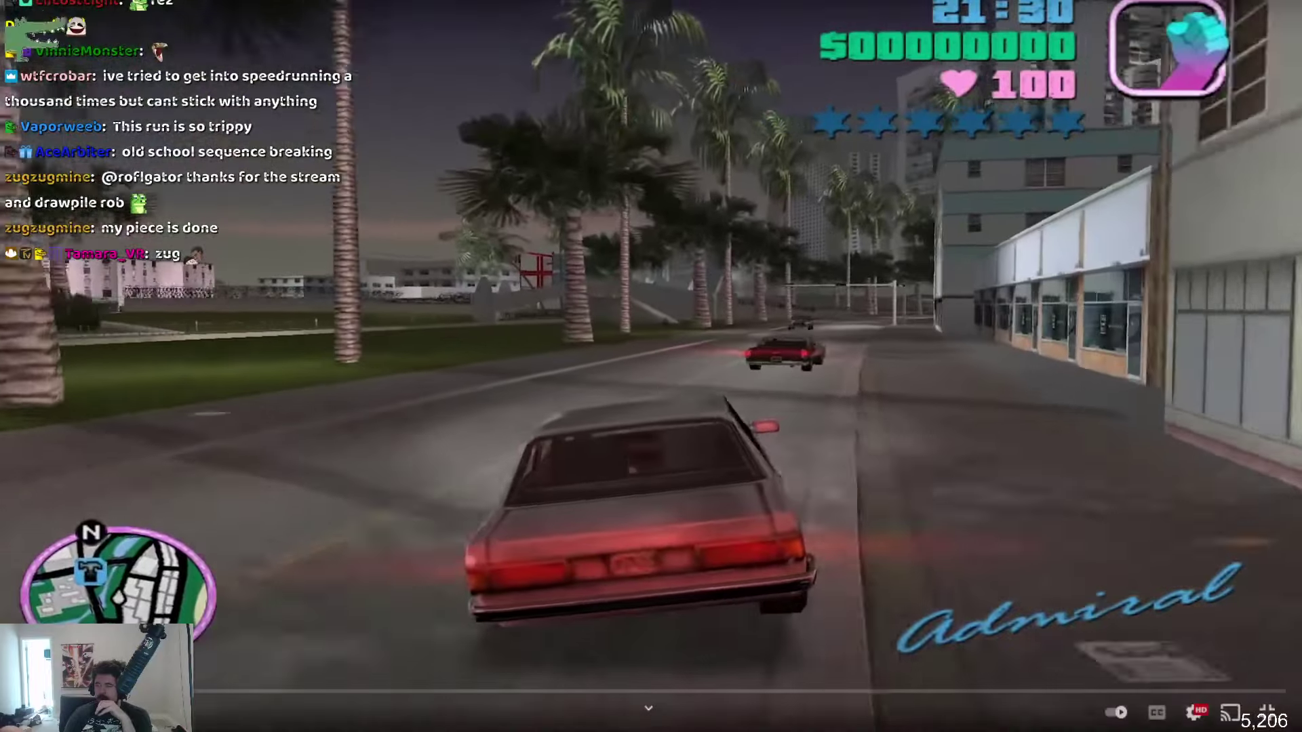
key("w")
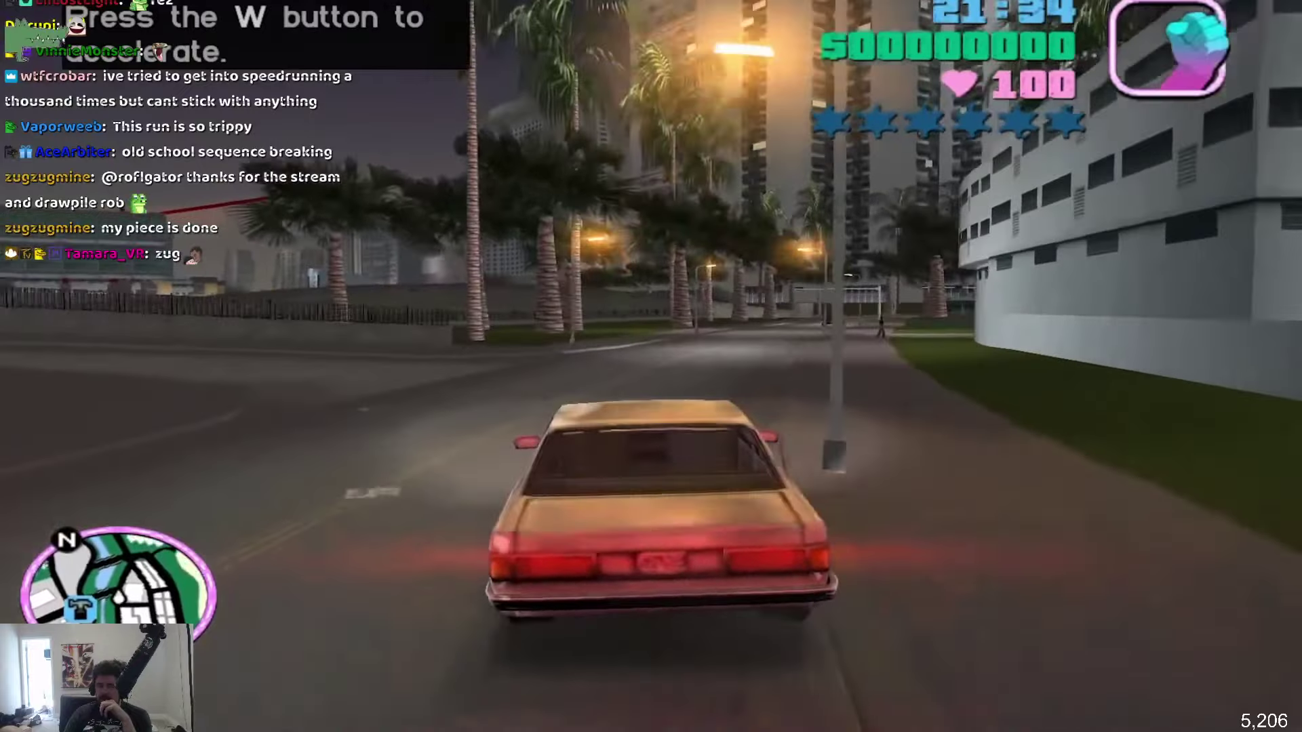
key("w")
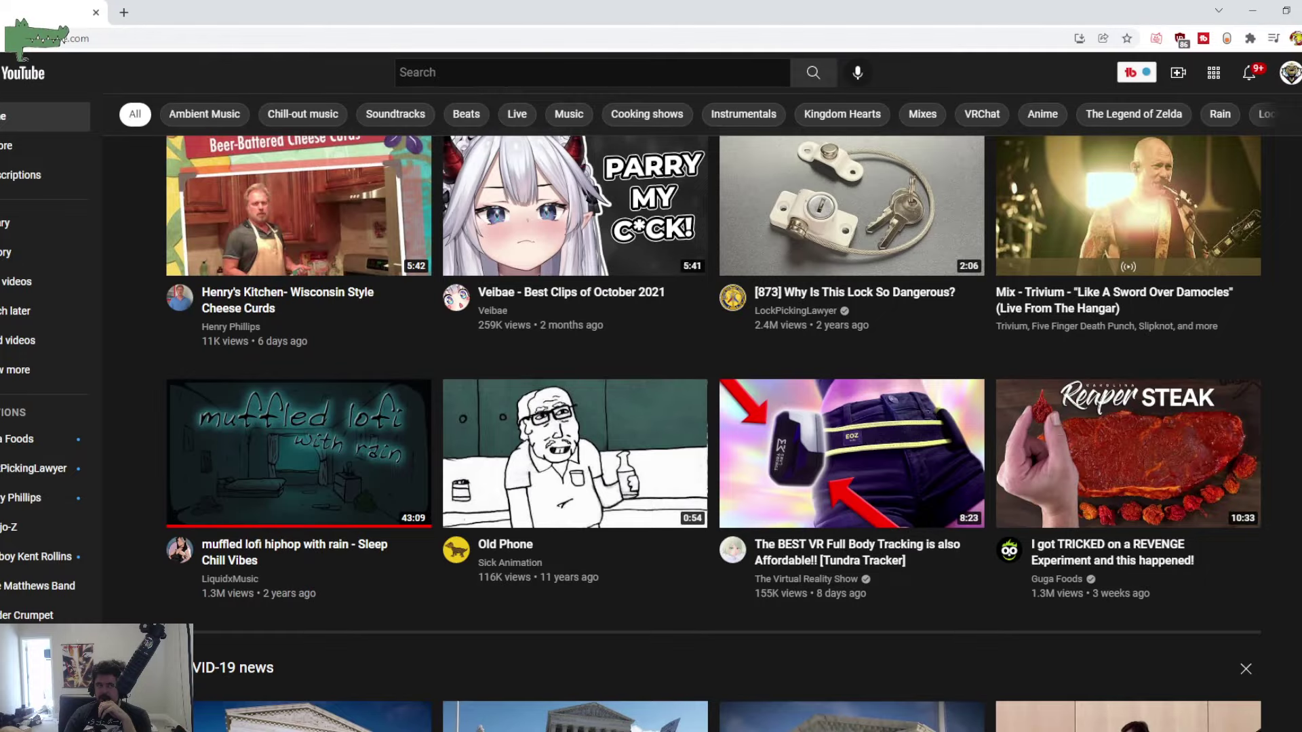
Return from the YouTube home page to the Vice City speedrun video and resume it in full screen
left_click_drag(37, 13, 413, 11)
left_click(153, 22)
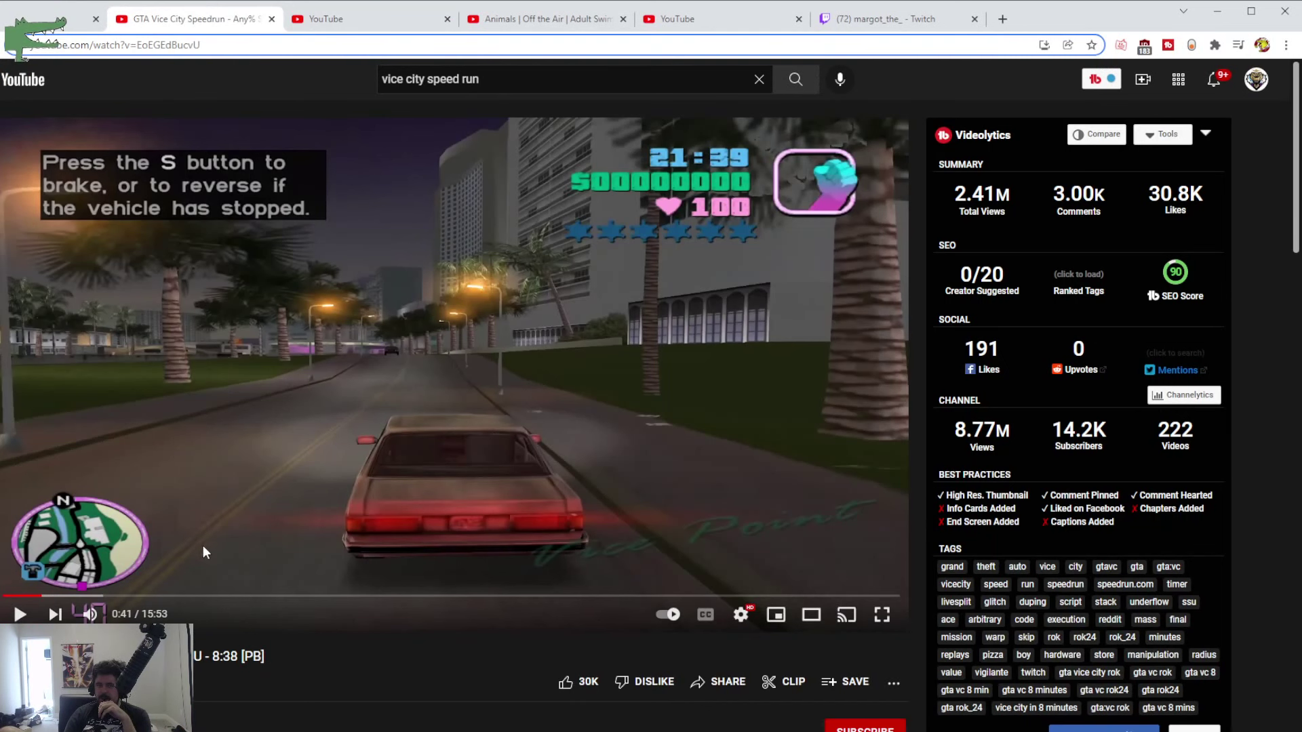
left_click(881, 622)
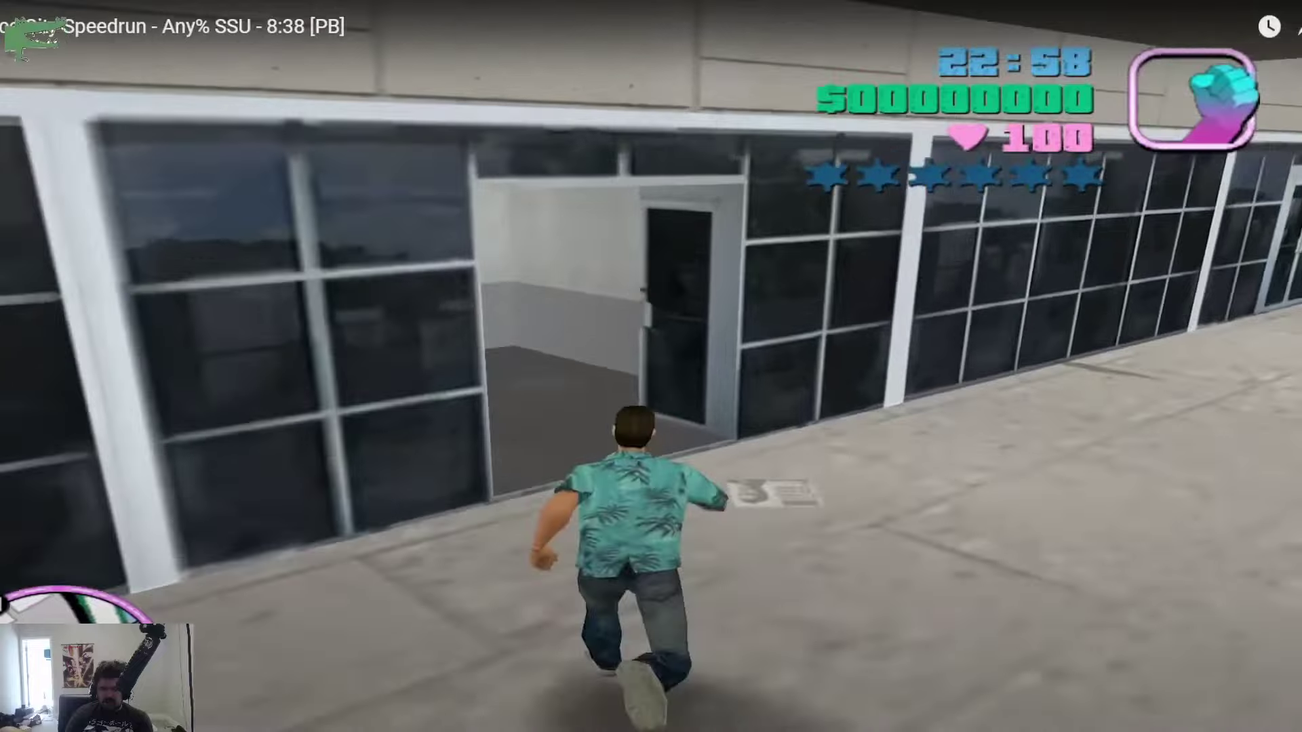
Pause the speedrun video, leave full screen and bring up the Twitch Stream Manager
key("space")
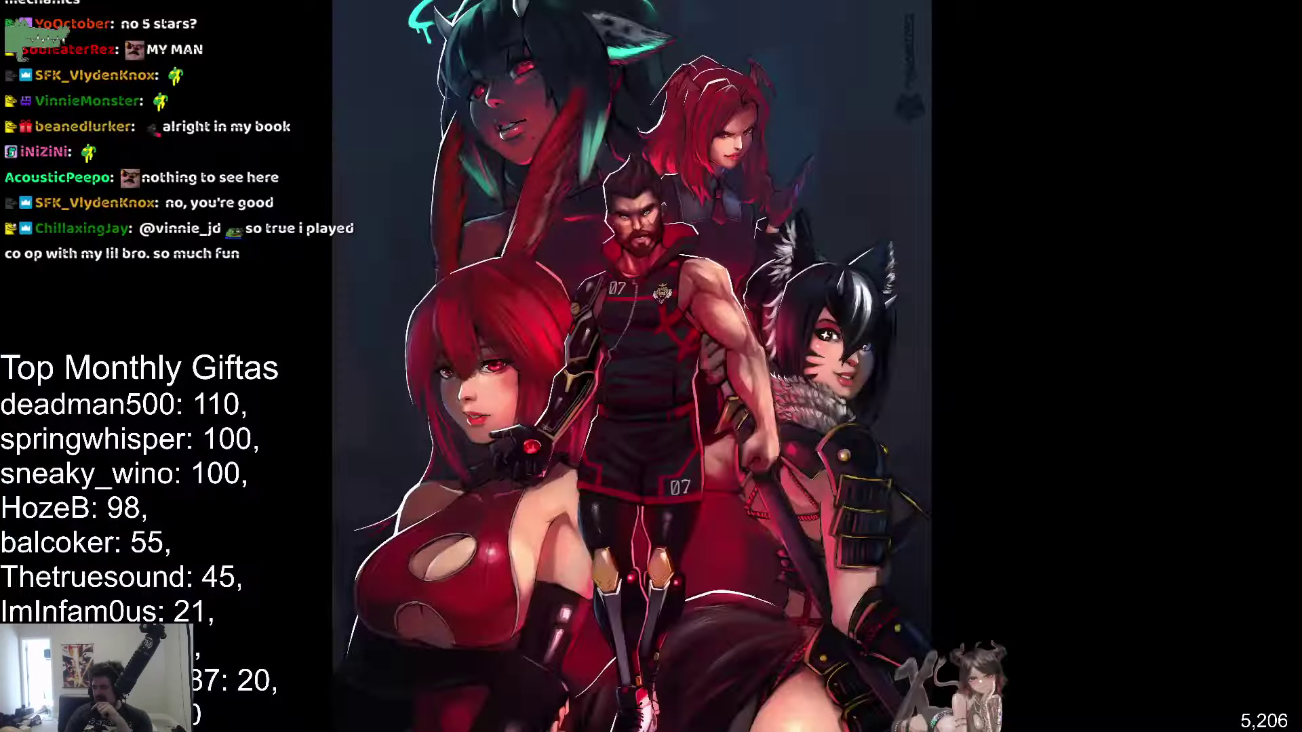
key("Escape")
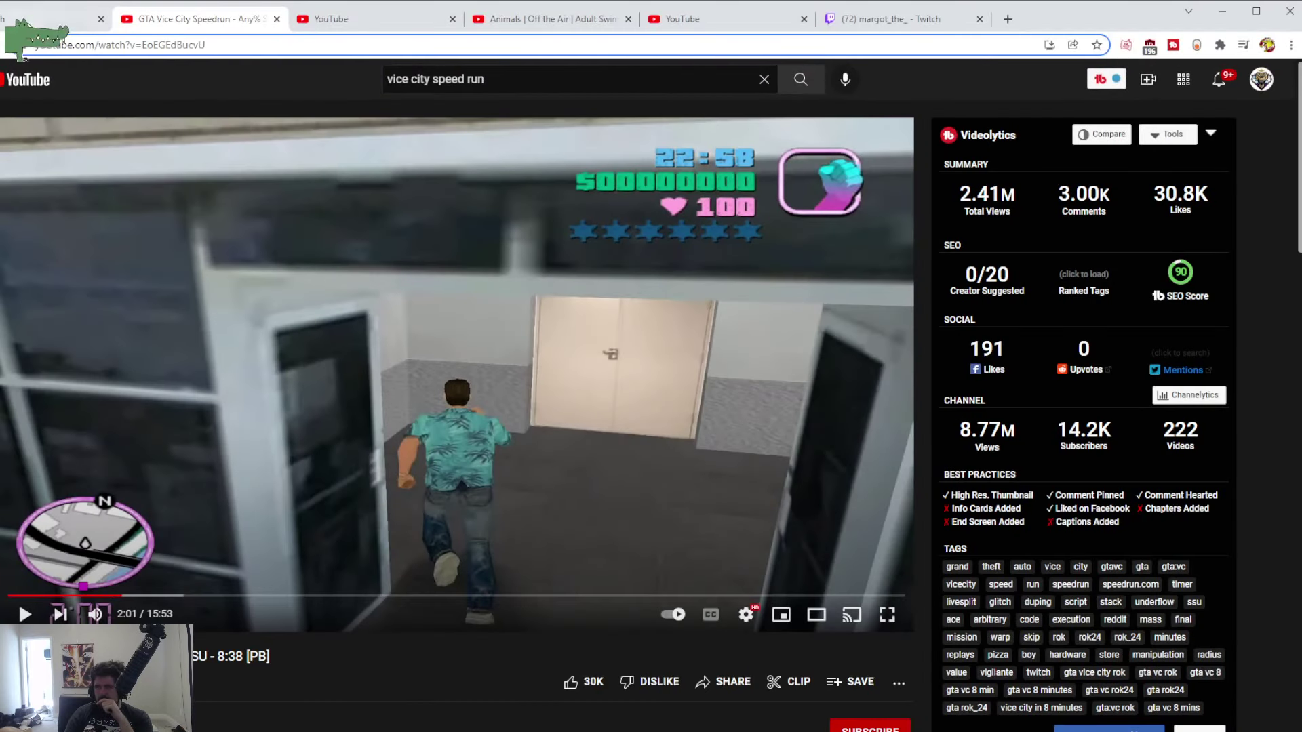
key("ctrl+1")
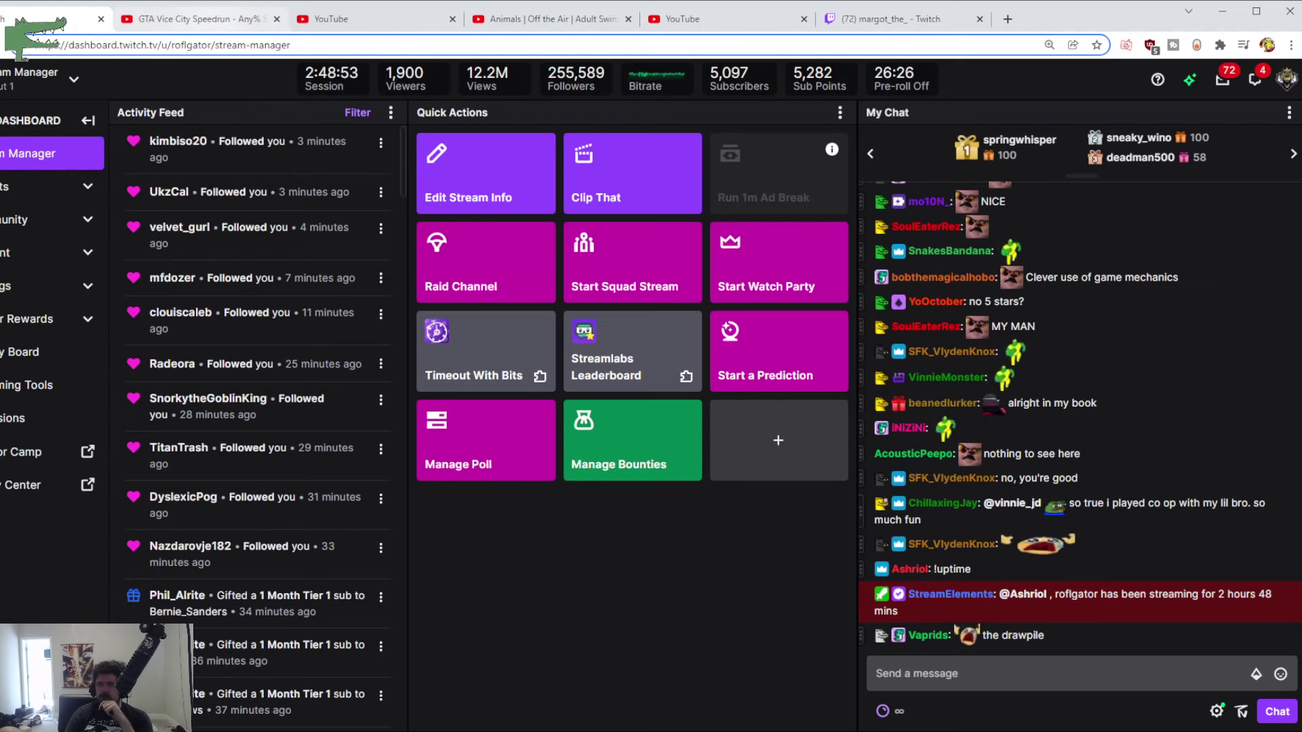
Go back from the Stream Manager to the paused speedrun and continue playing it full screen
key("ctrl+Tab")
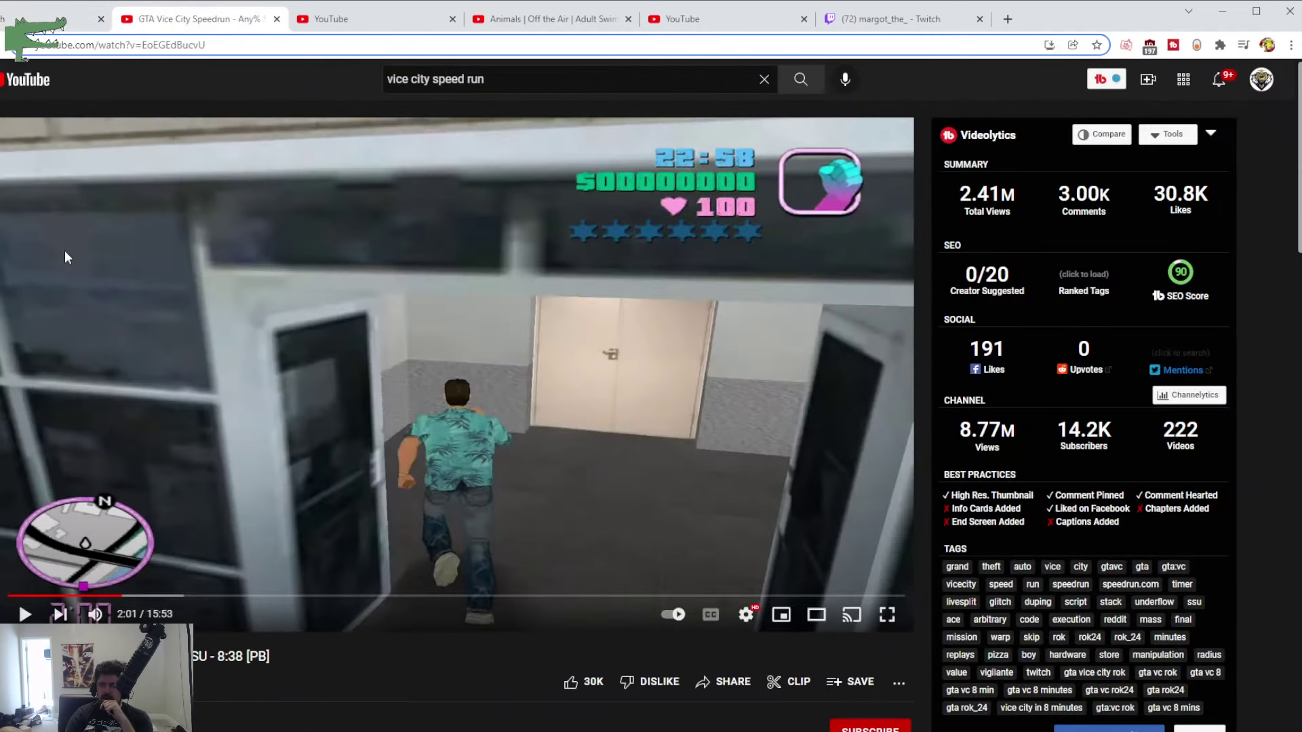
left_click(145, 453)
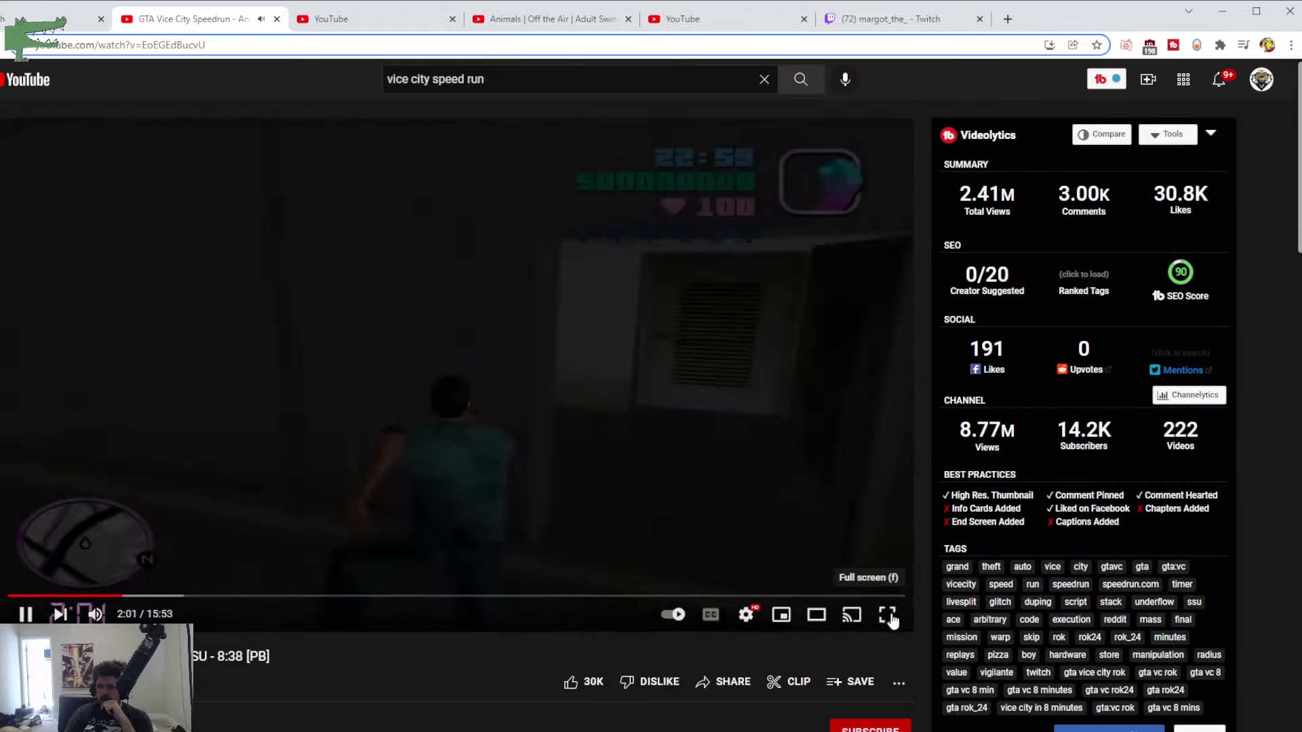
key("f")
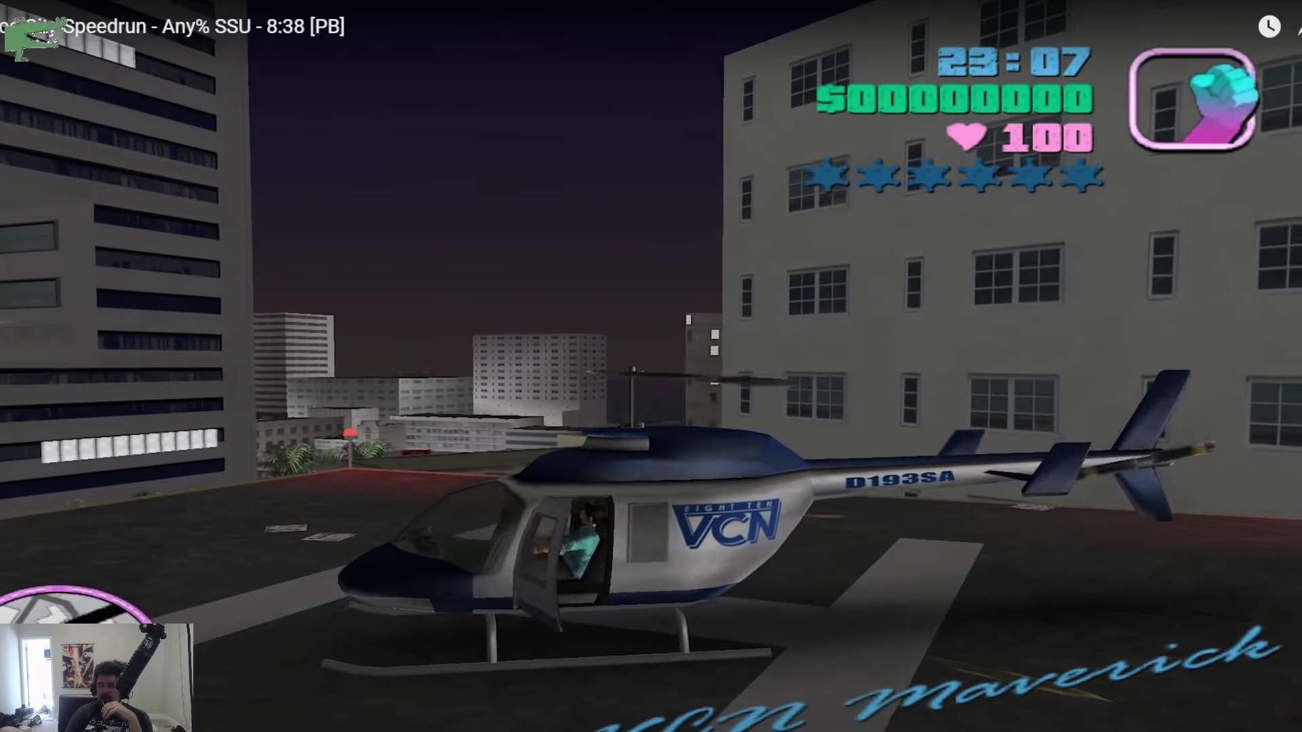
Leave full screen on the playing speedrun video and return it to full screen
key("Escape")
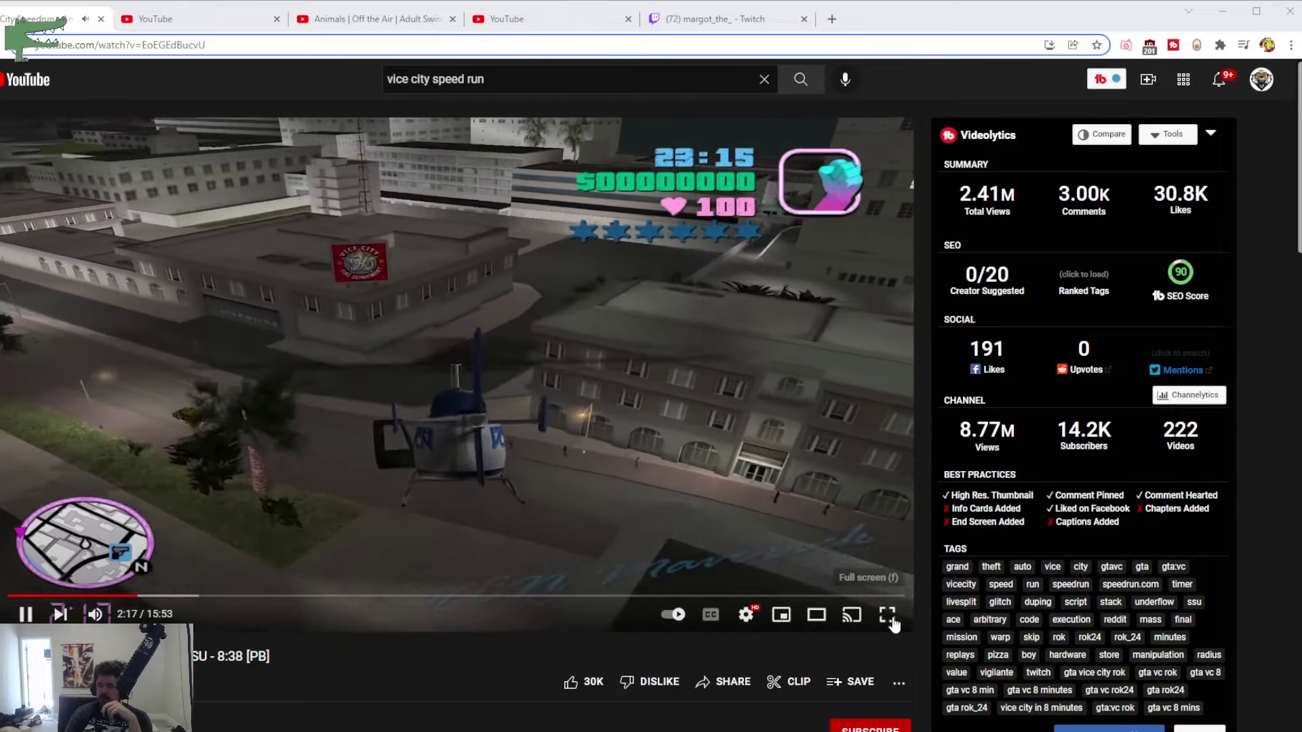
left_click(887, 615)
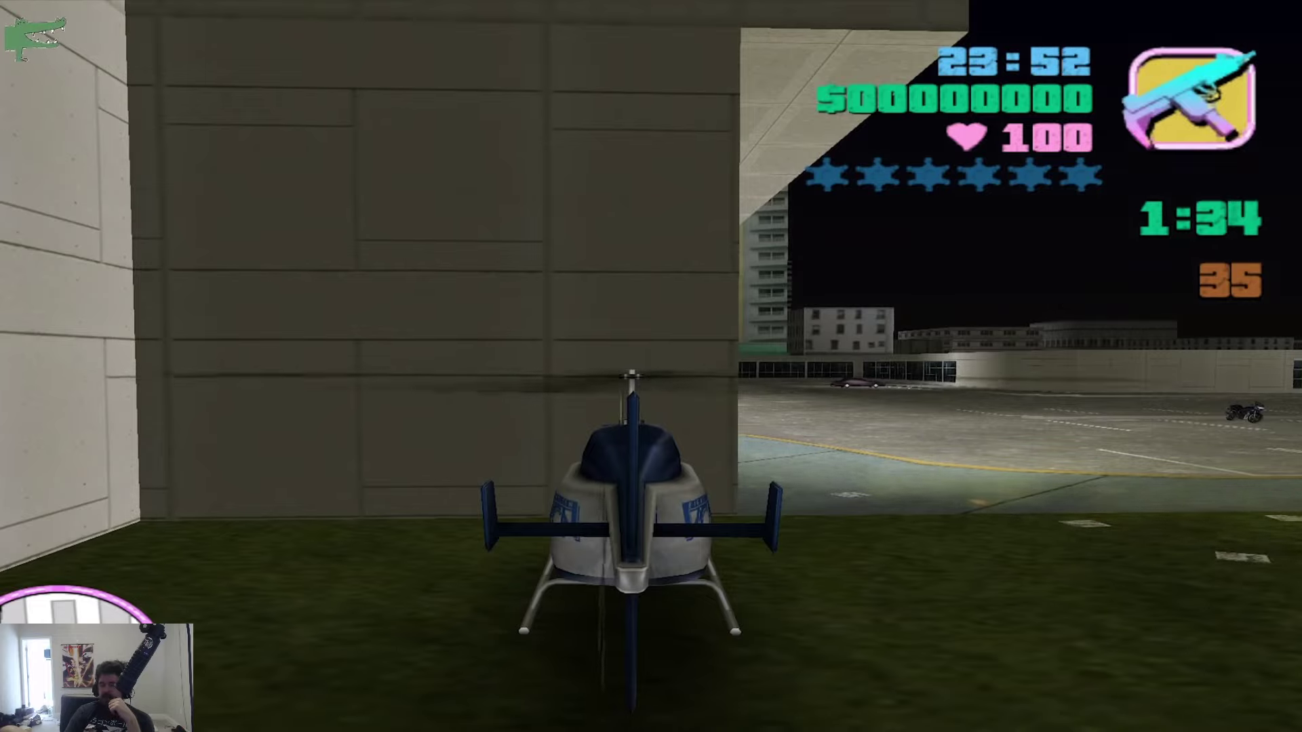
key("f")
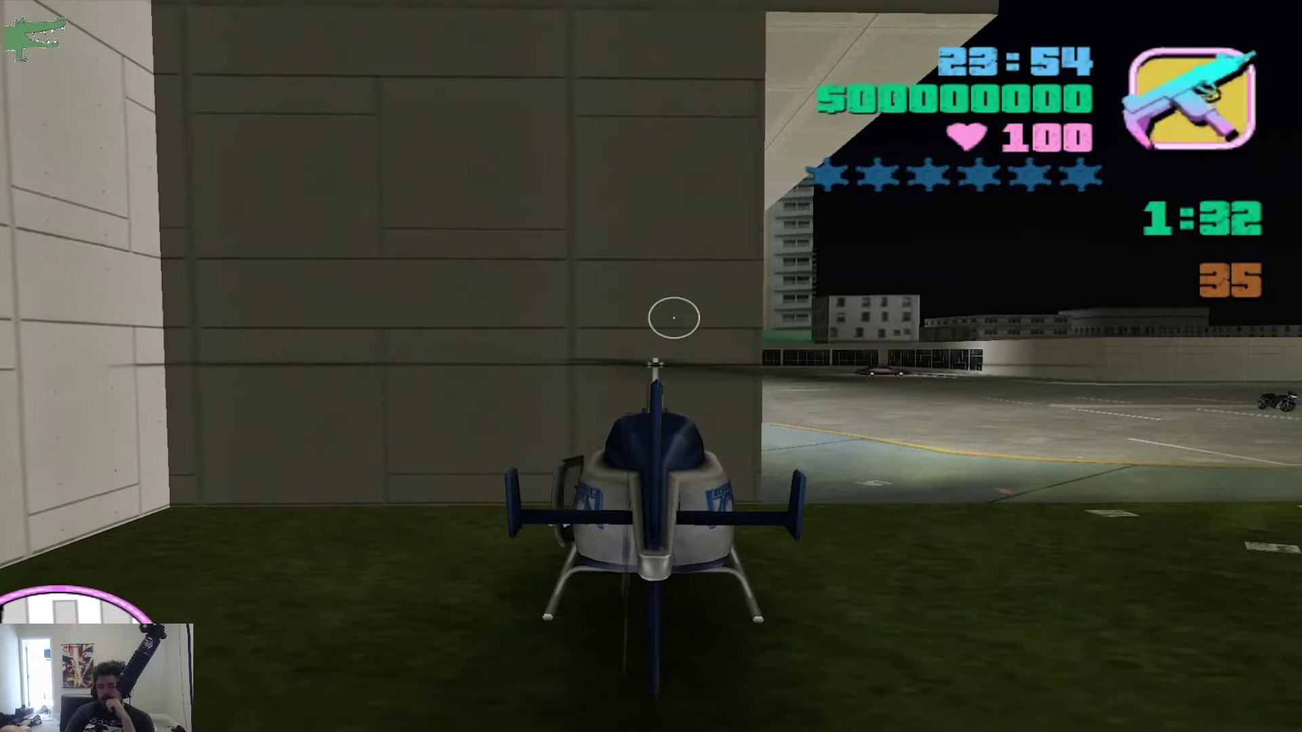
key("w")
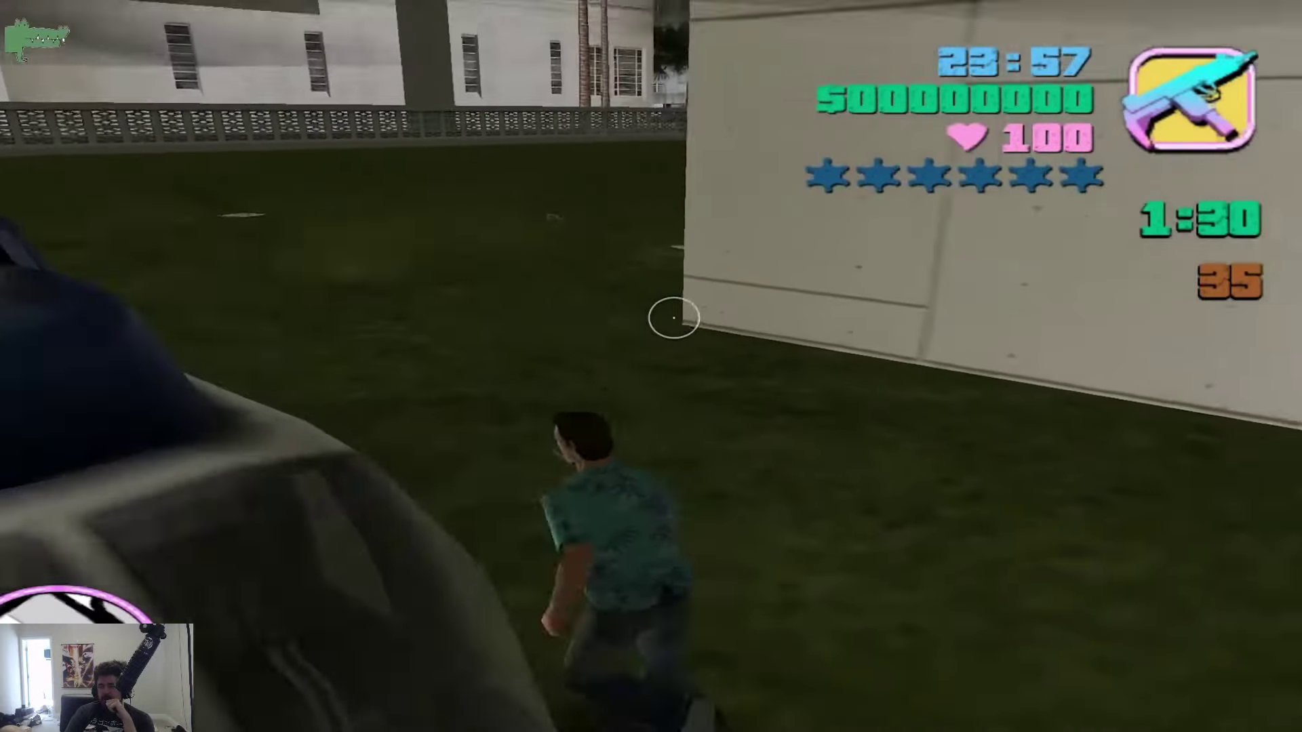
key("f")
key("w")
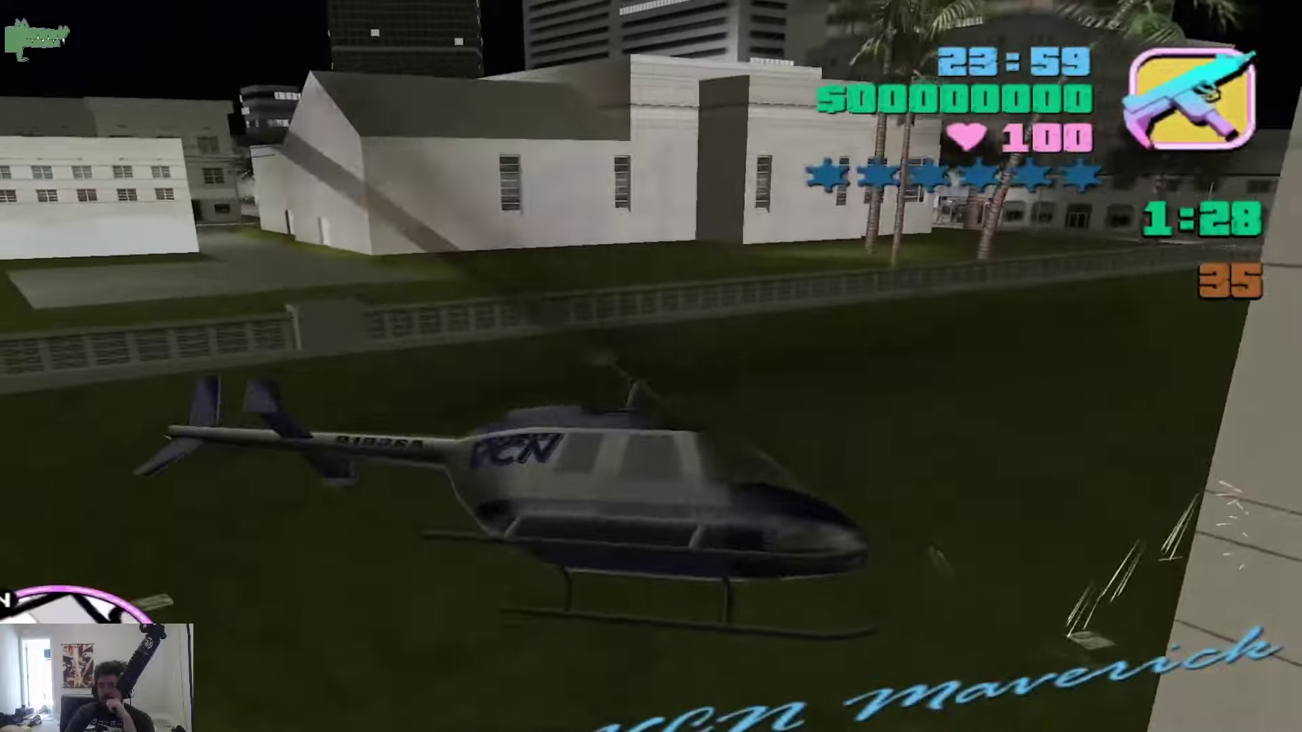
key("w")
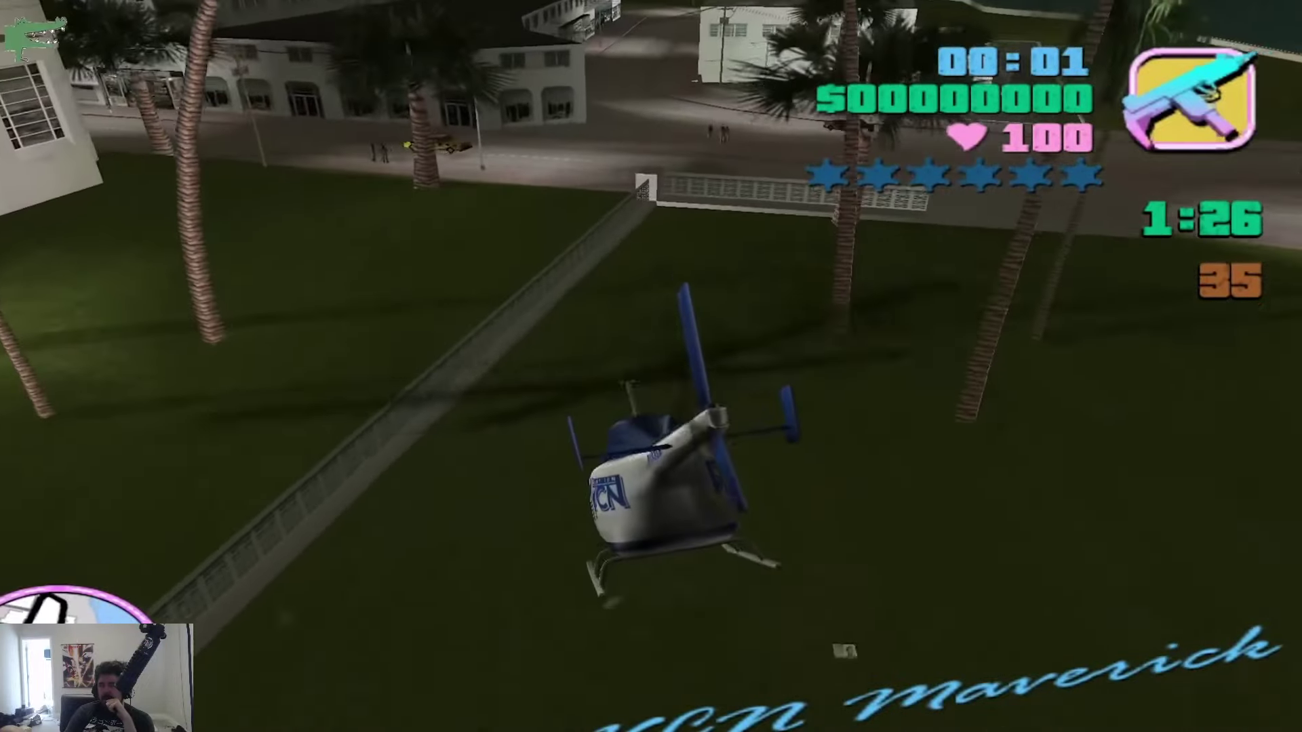
key("w")
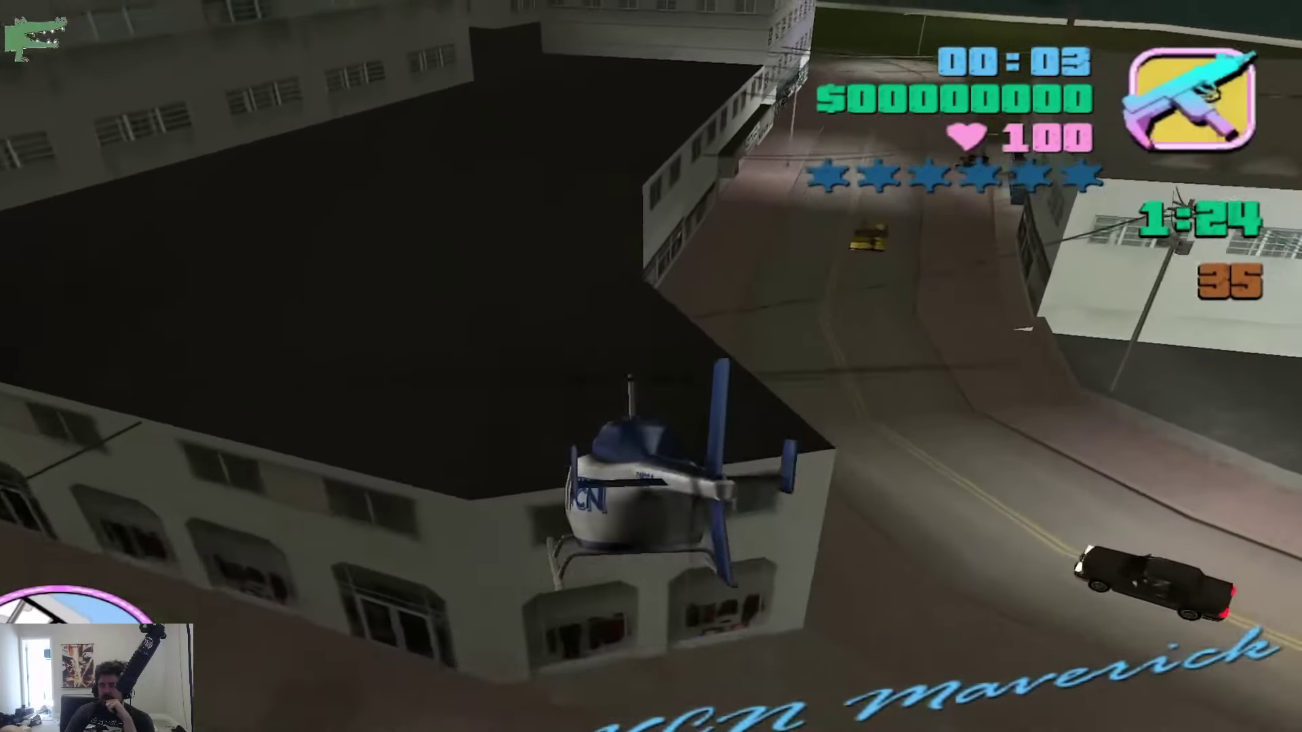
key("s")
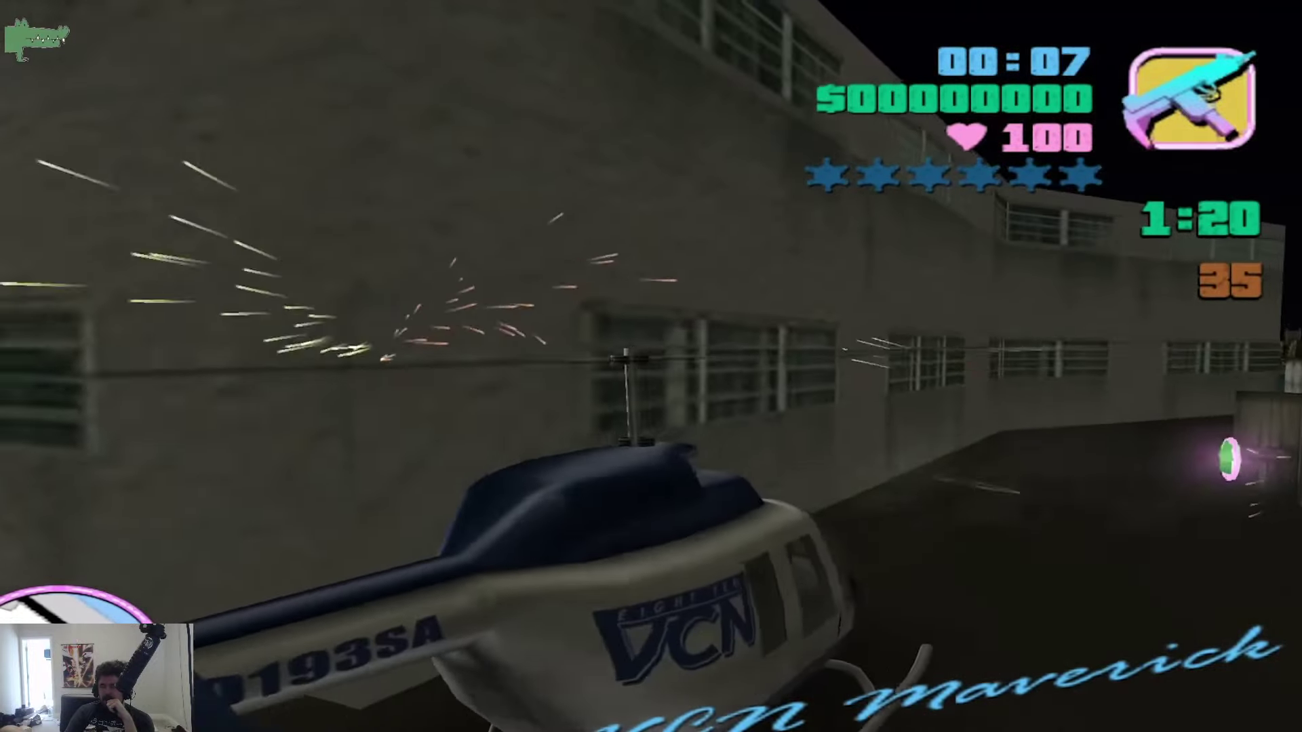
key("f")
key("w")
key("w")
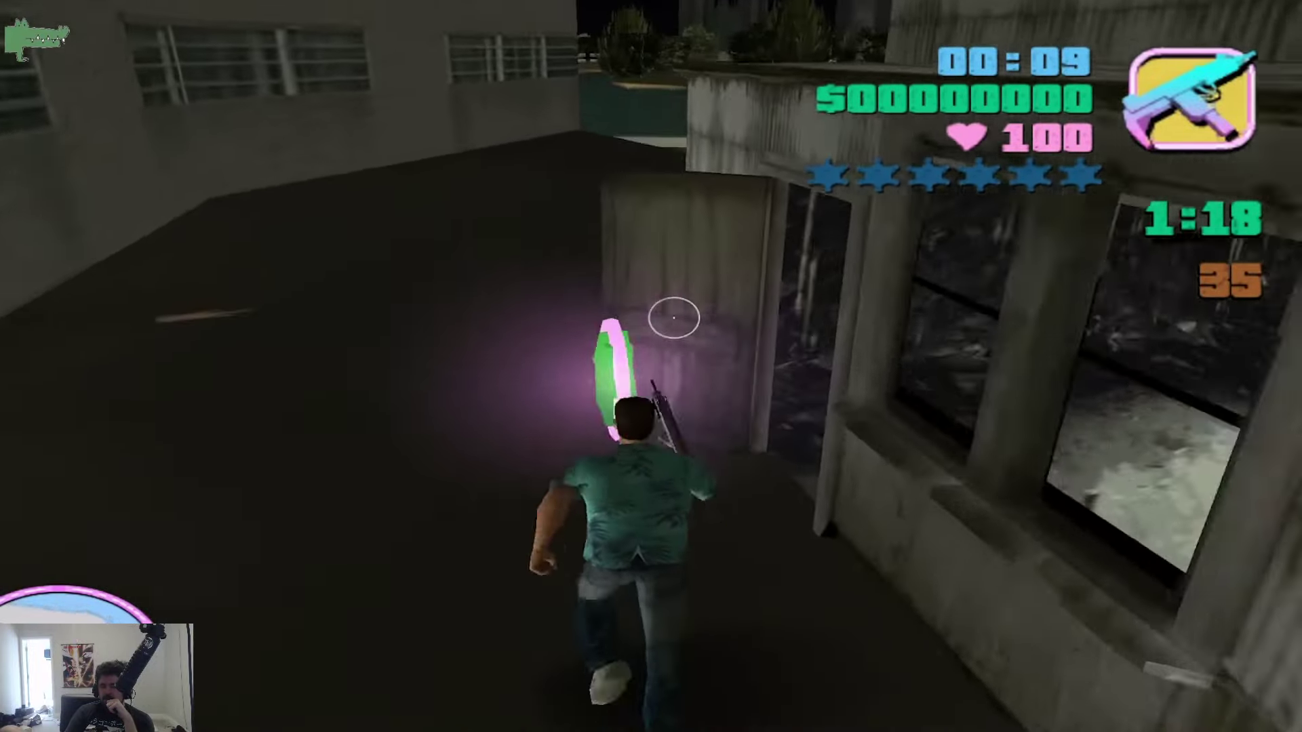
key("Escape")
left_click(628, 286)
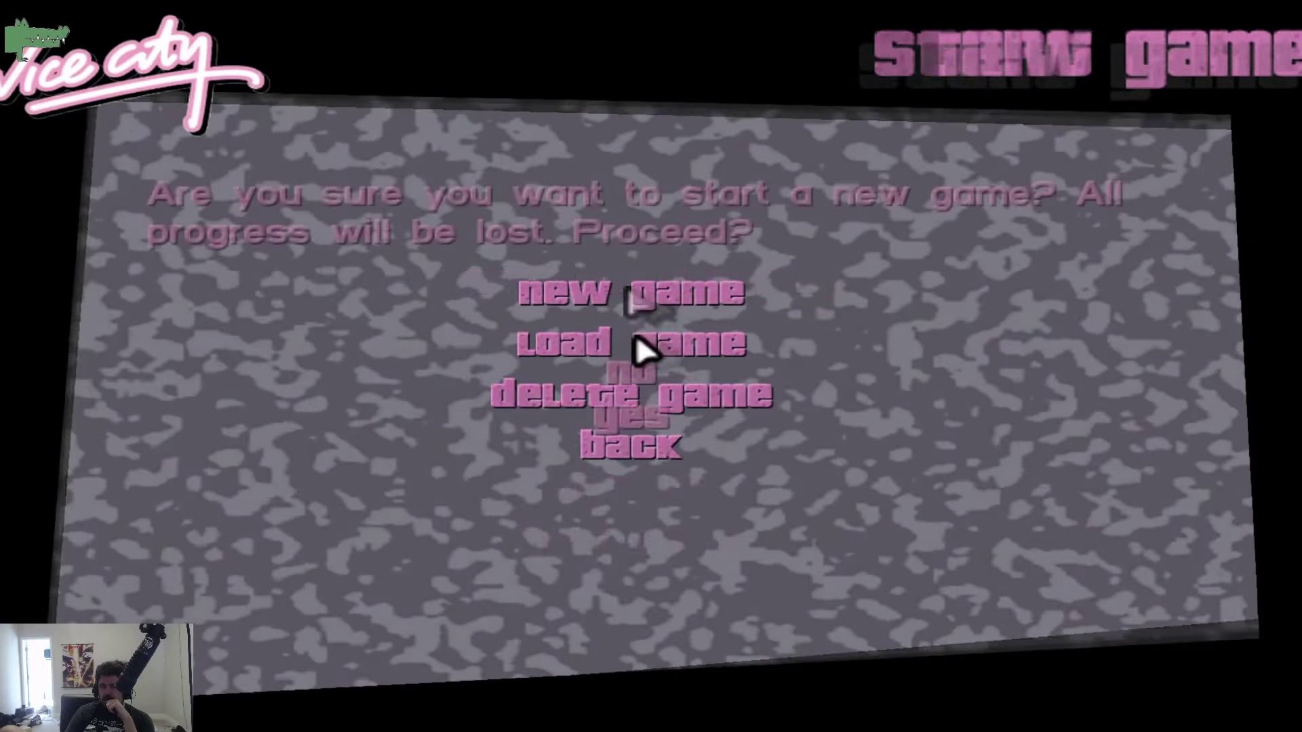
left_click(636, 336)
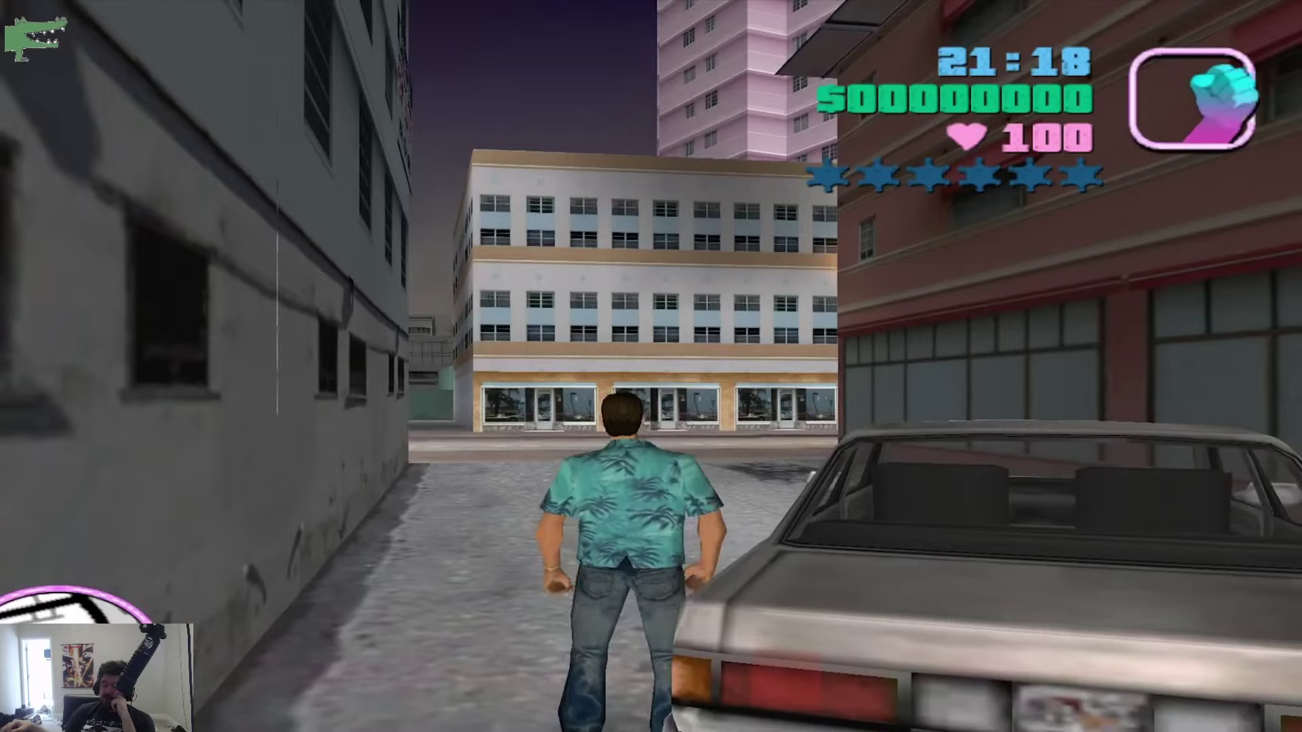
key("w")
key("f")
key("f")
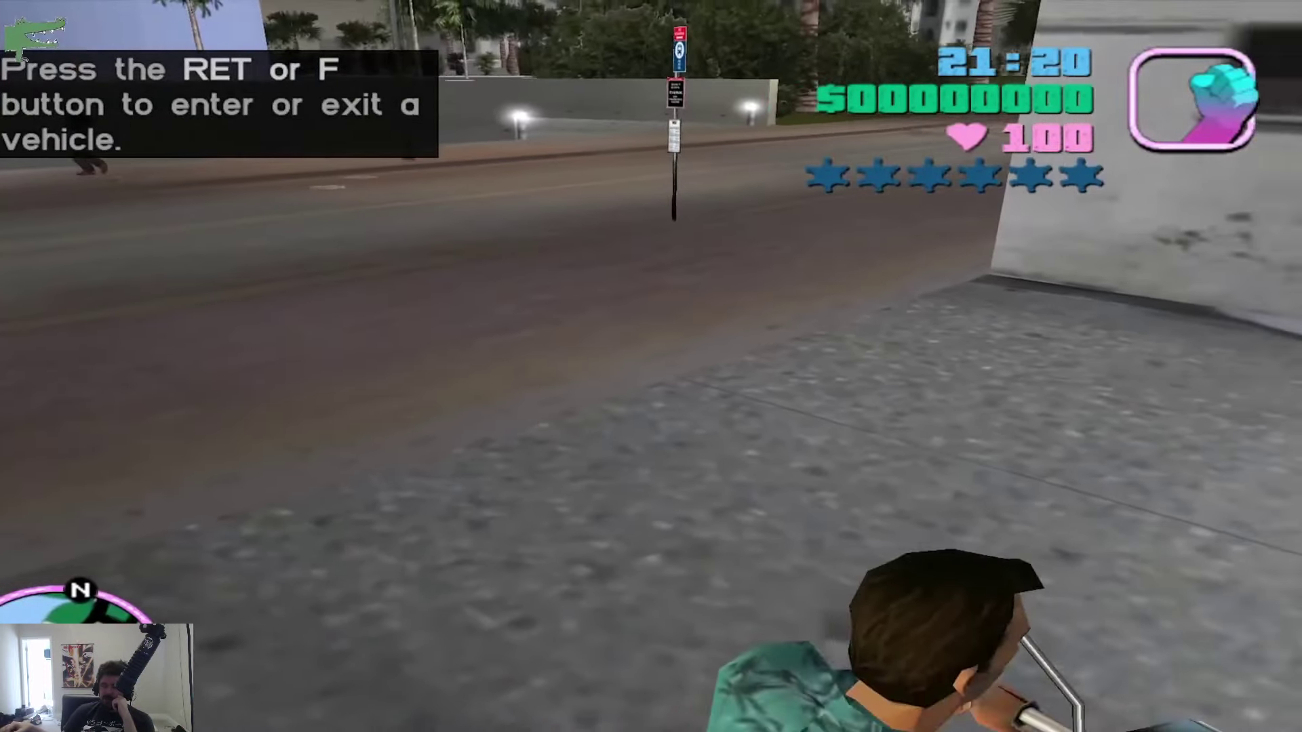
key("w")
key("d")
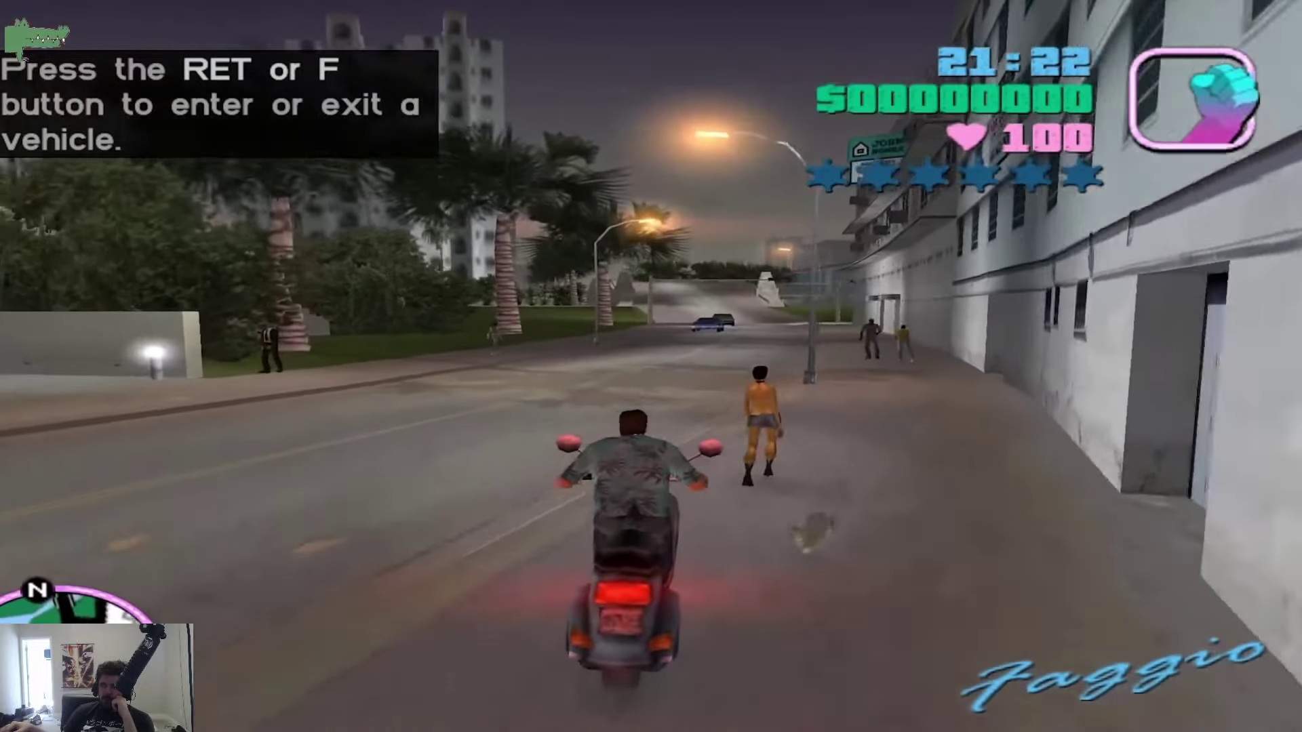
key("w")
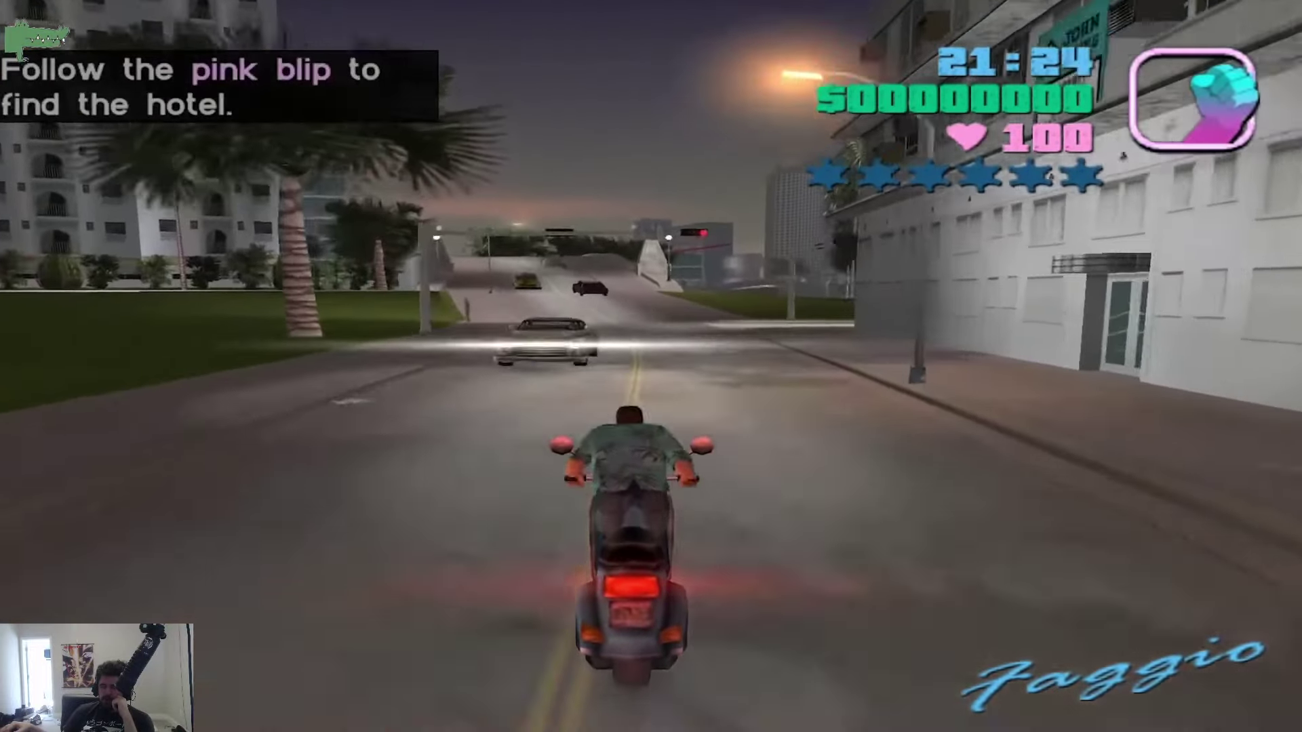
key("a")
key("w")
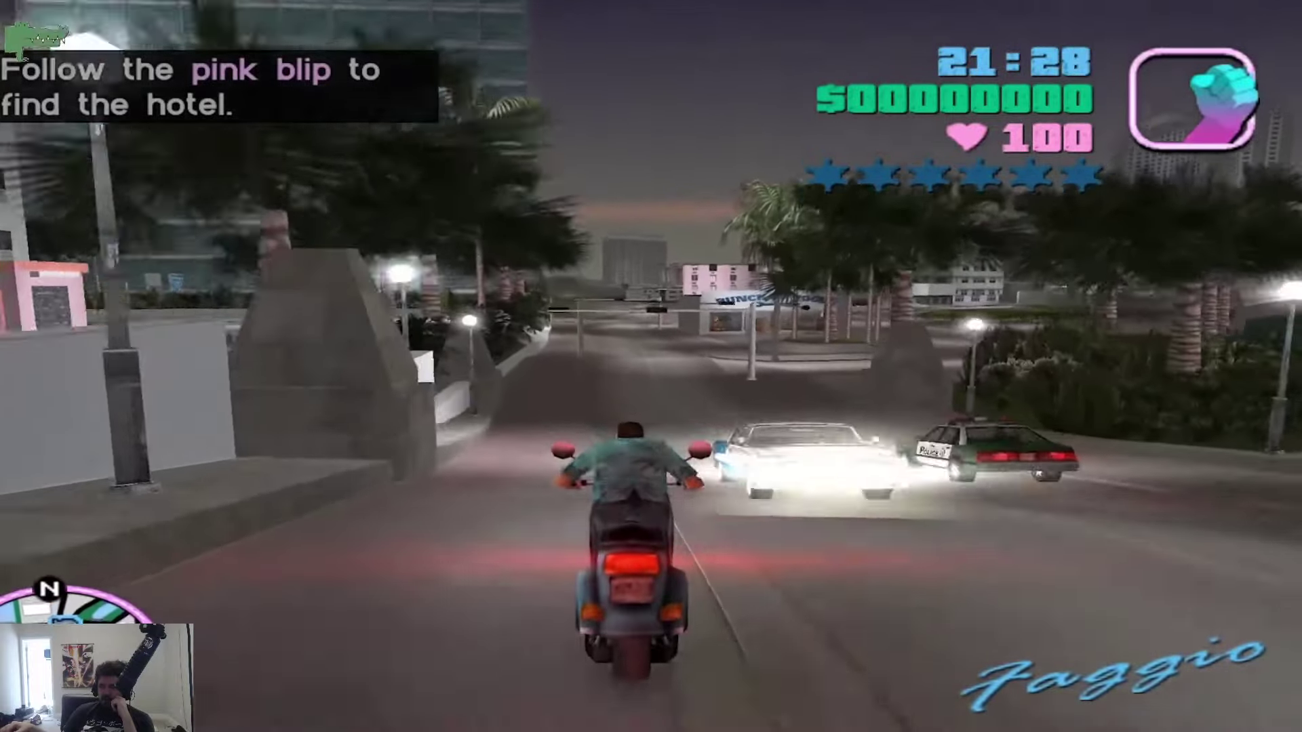
key("w")
key("q+e")
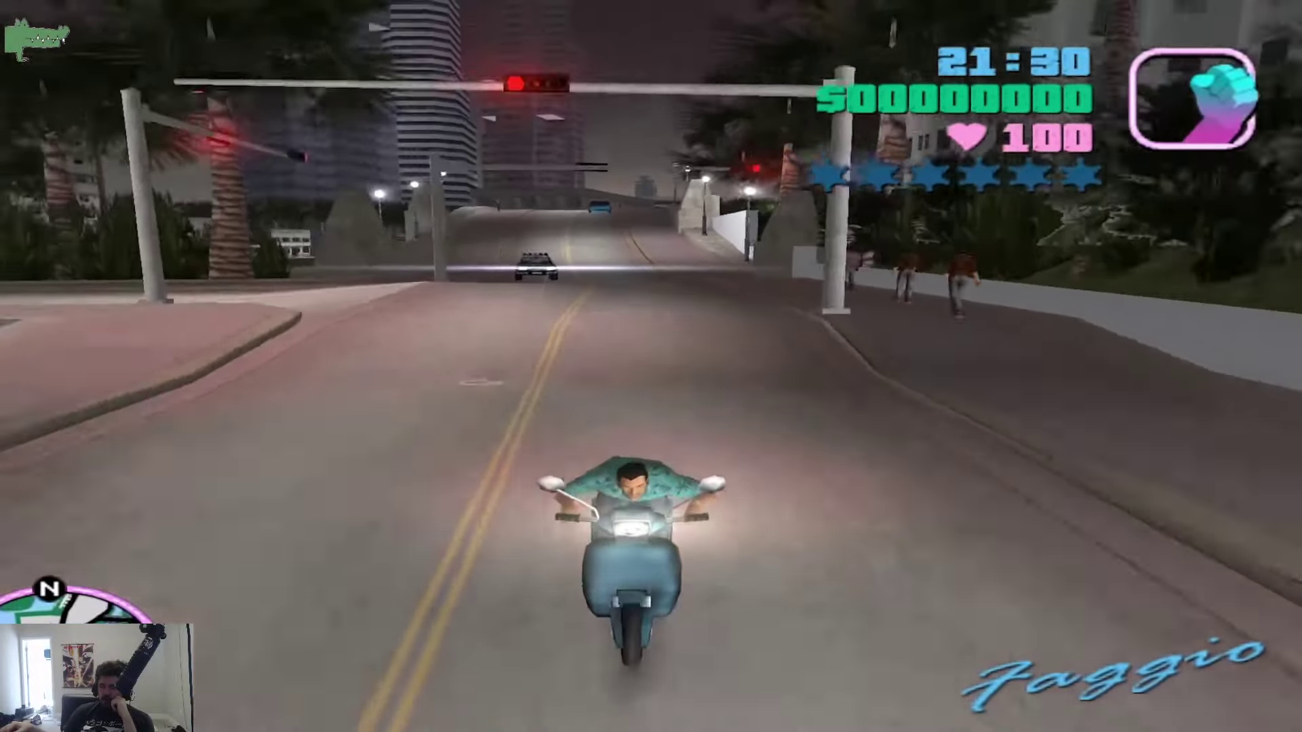
key("w")
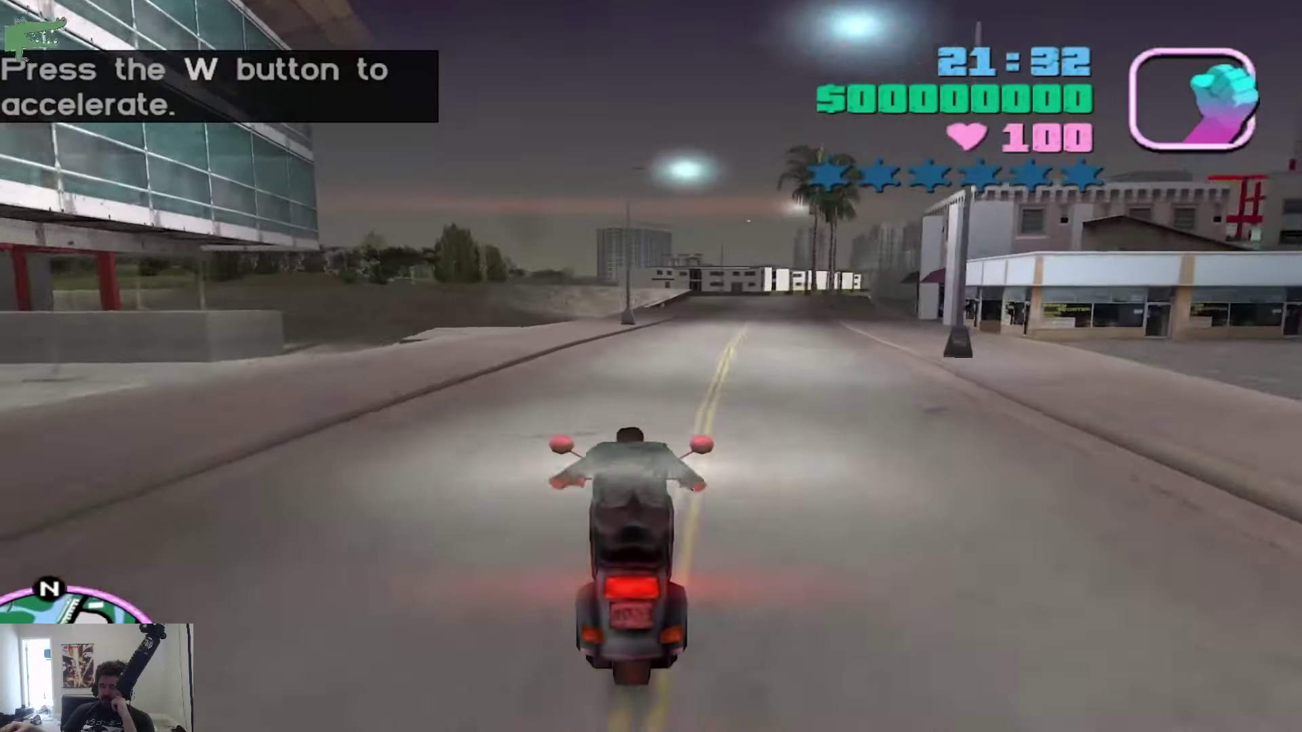
key("d")
key("w")
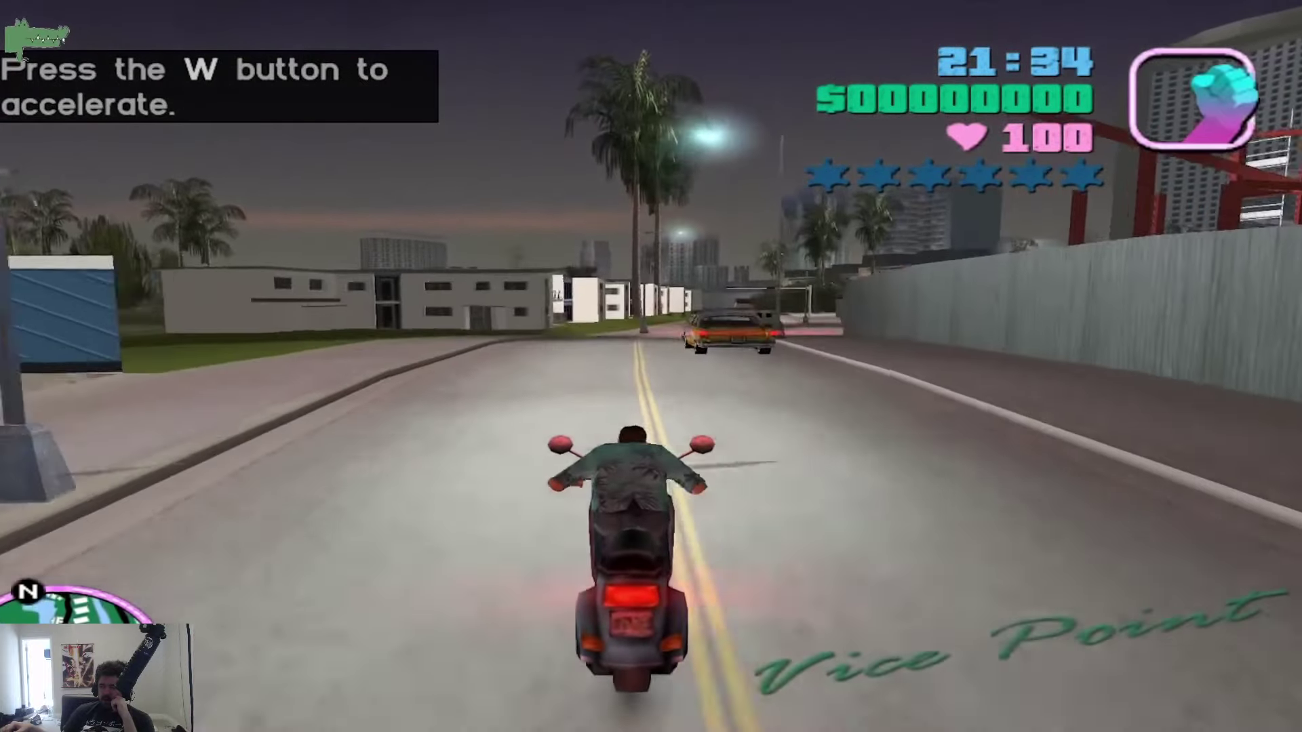
key("w")
key("a")
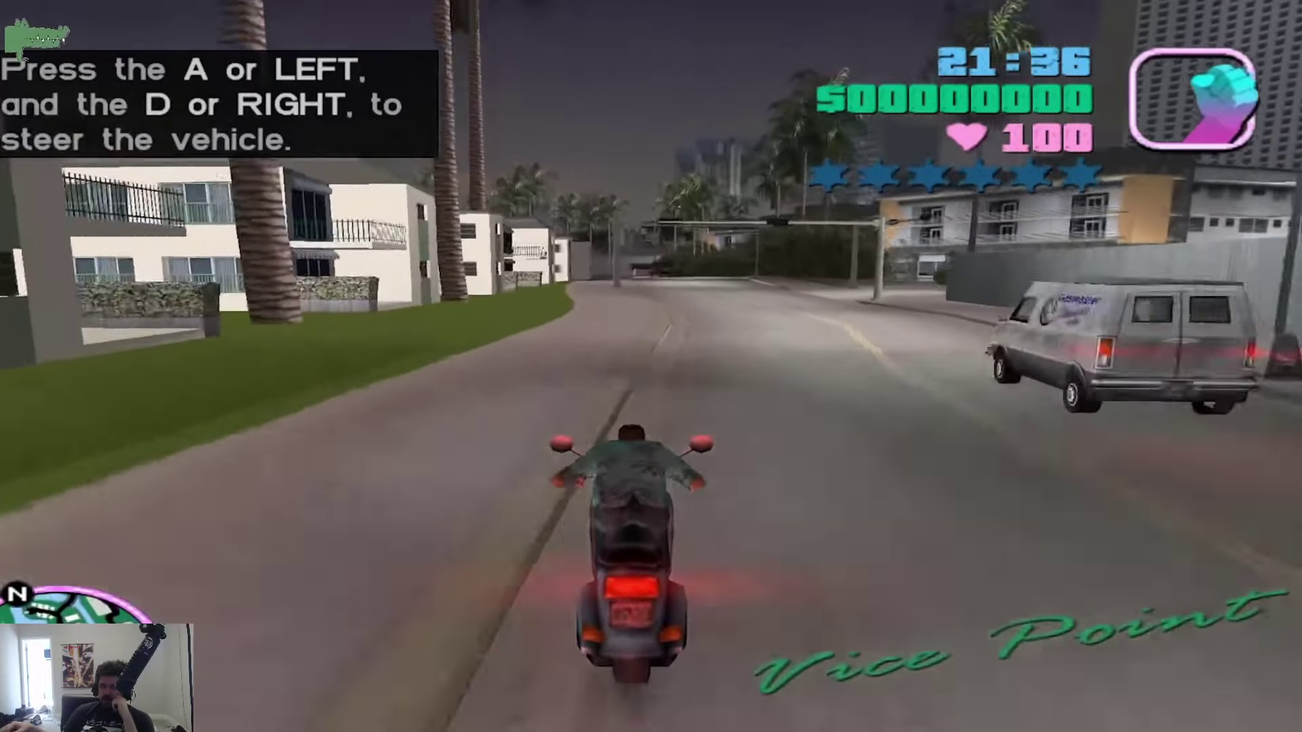
key("w")
key("d")
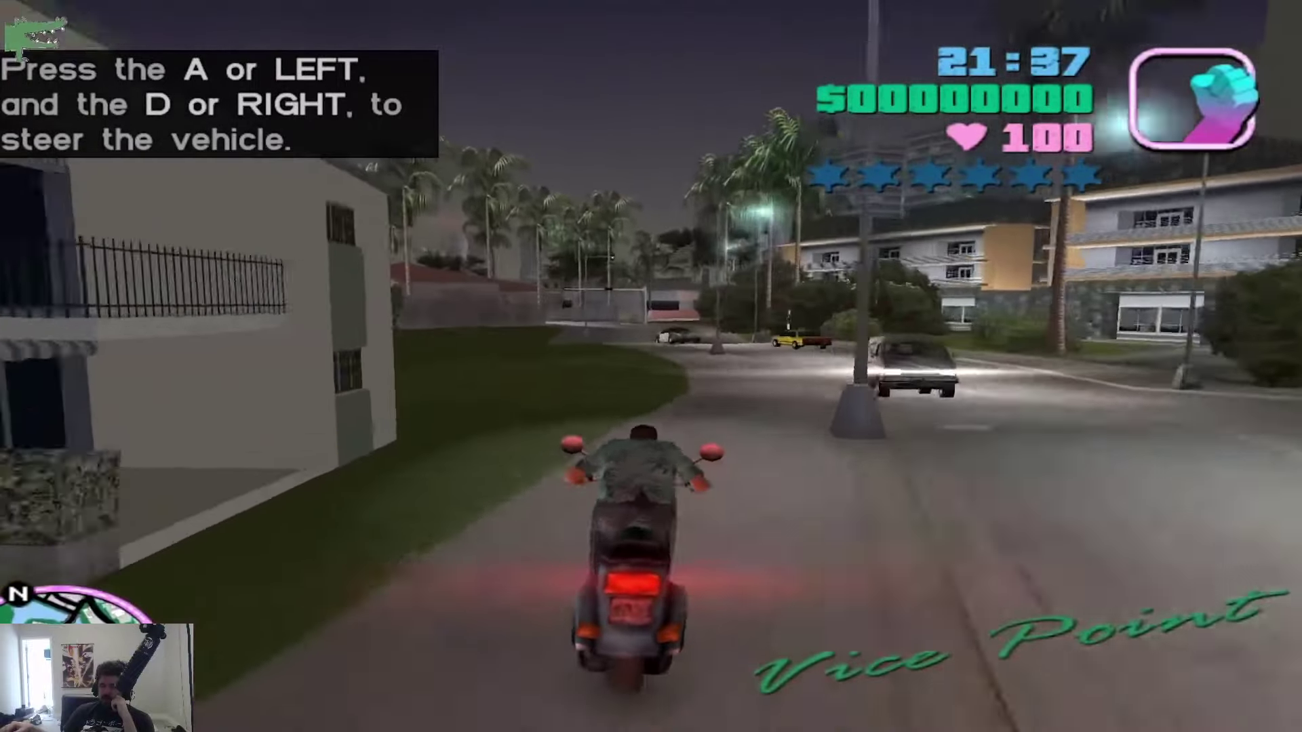
key("w")
key("d")
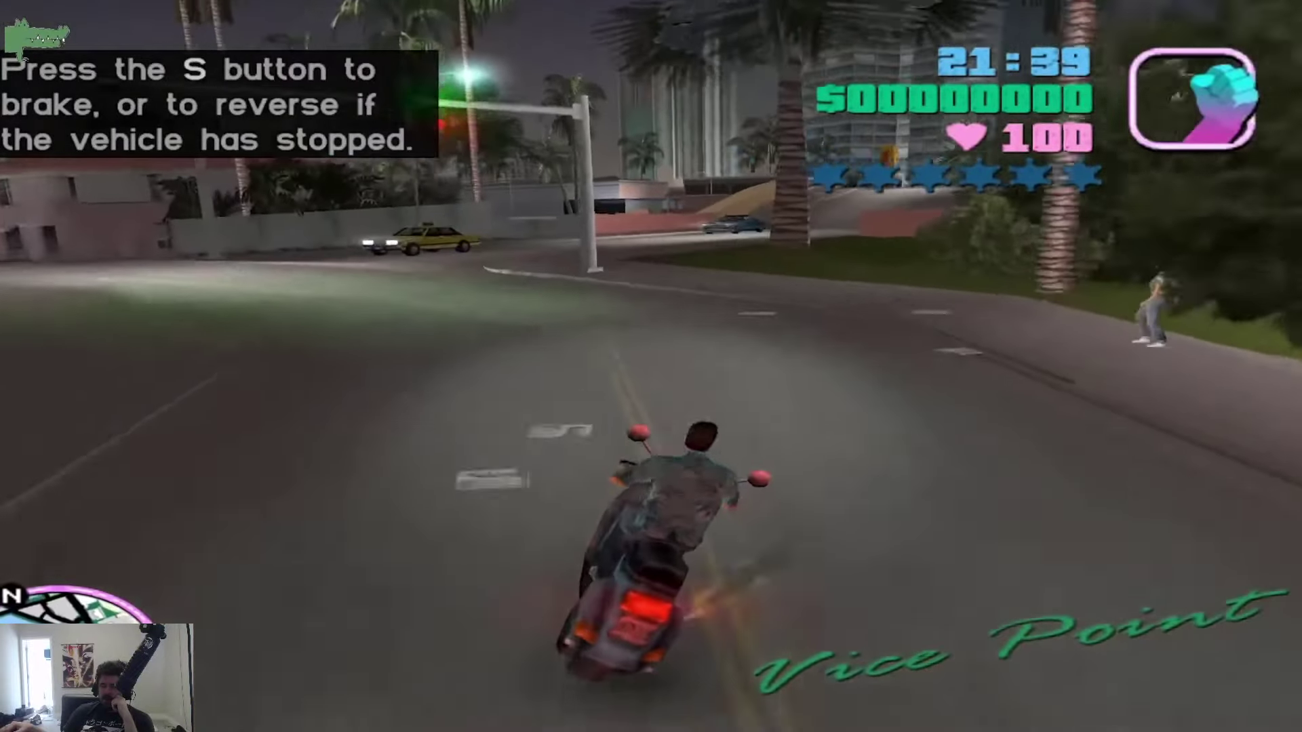
key("w")
key("d")
key("a")
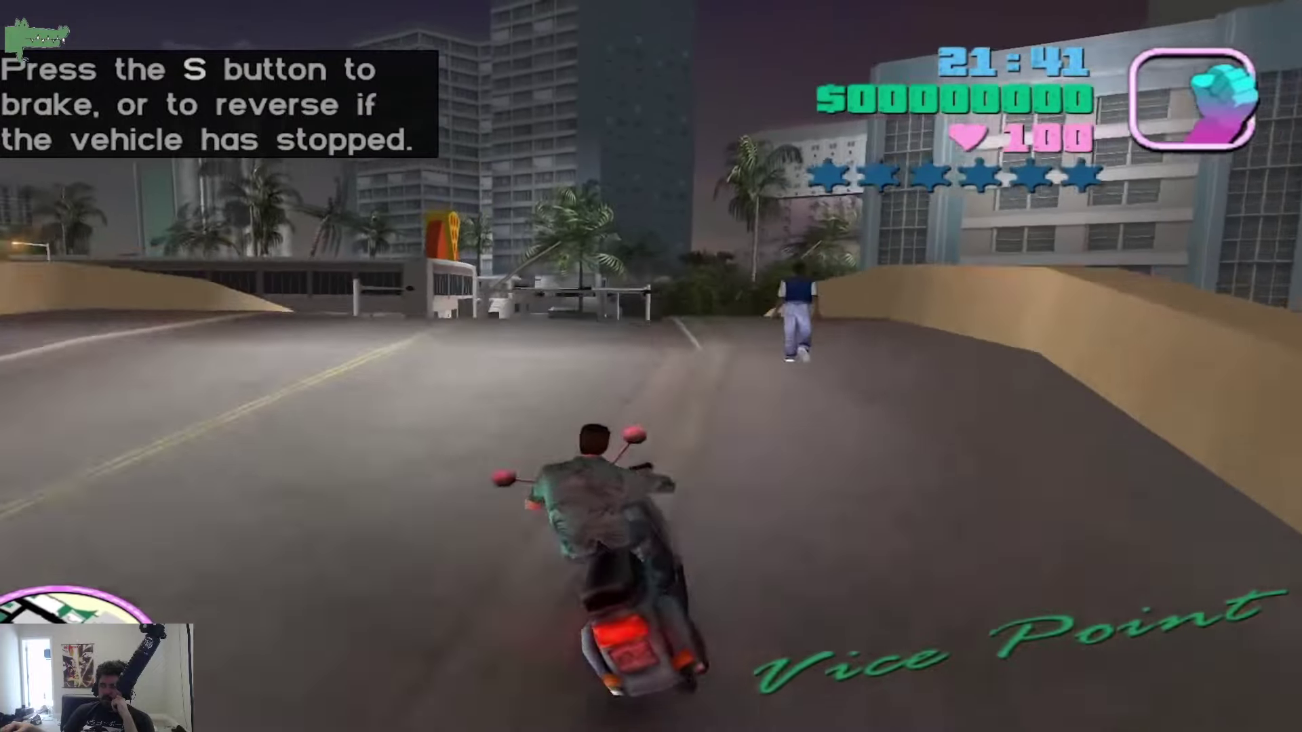
key("w")
key("a")
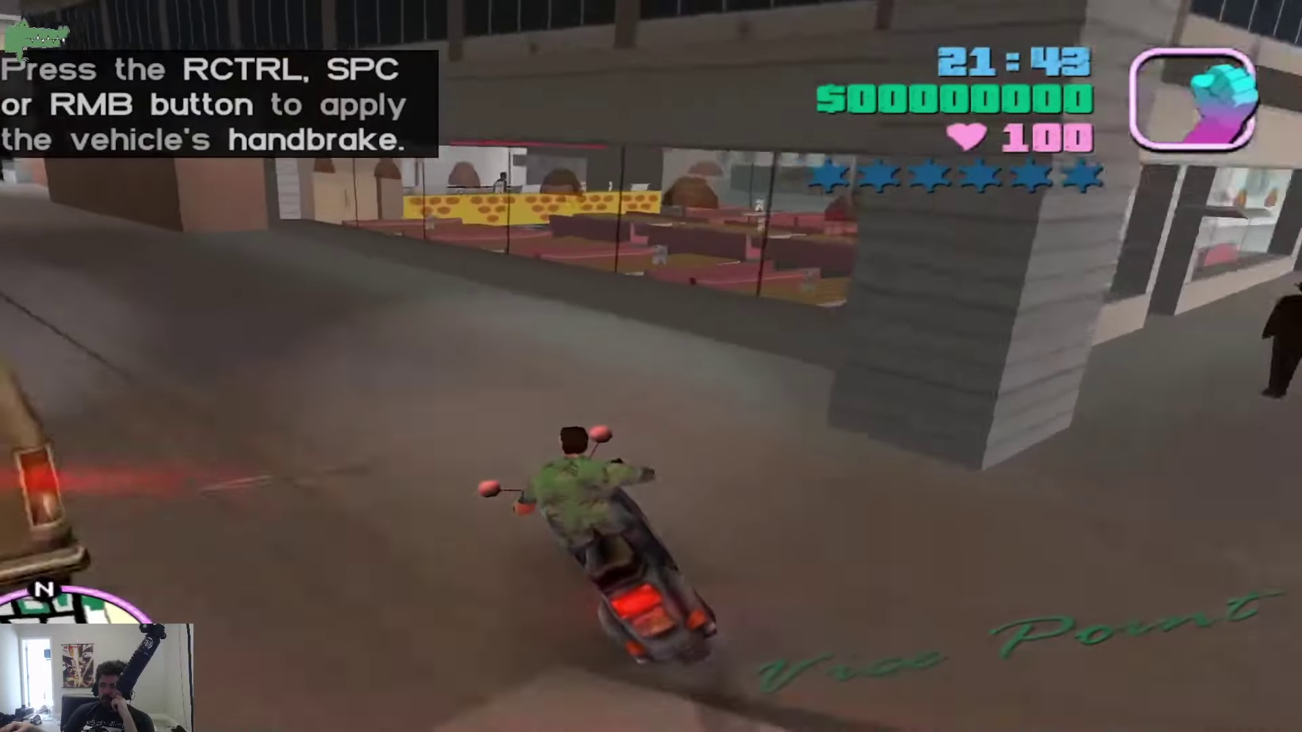
key("f")
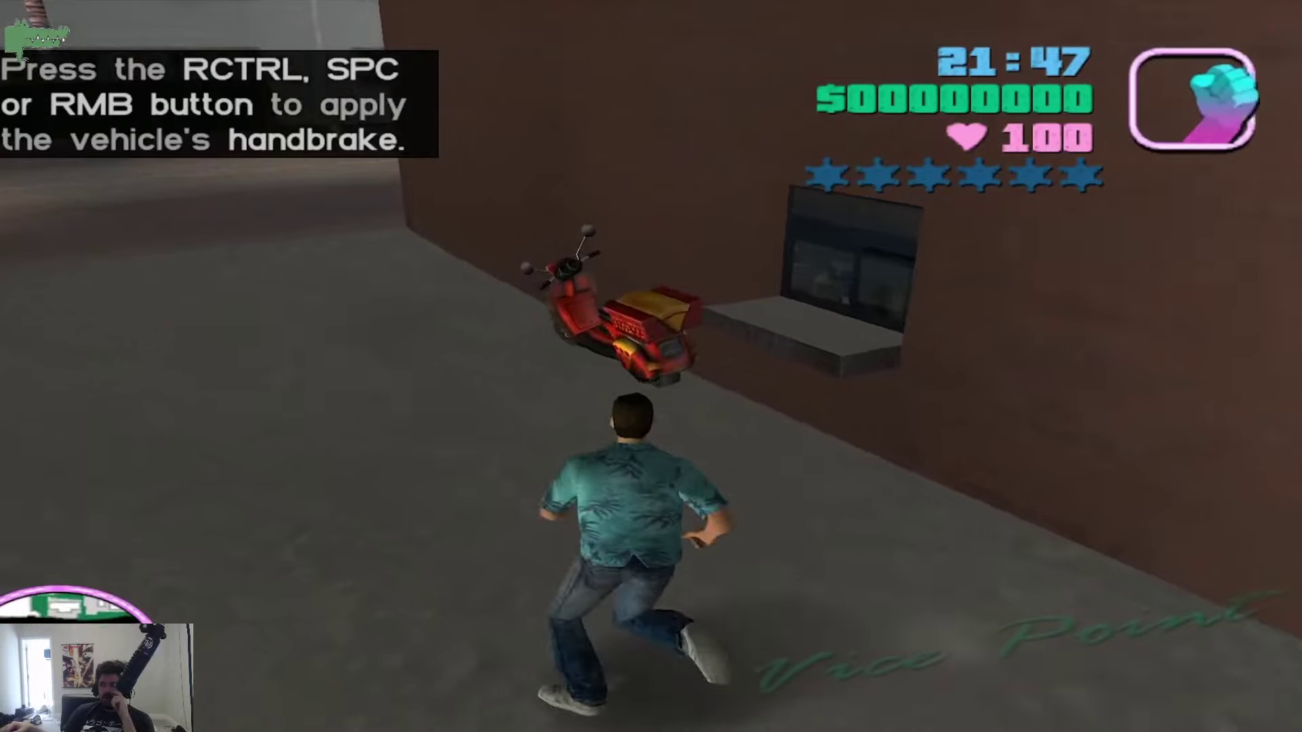
key("w")
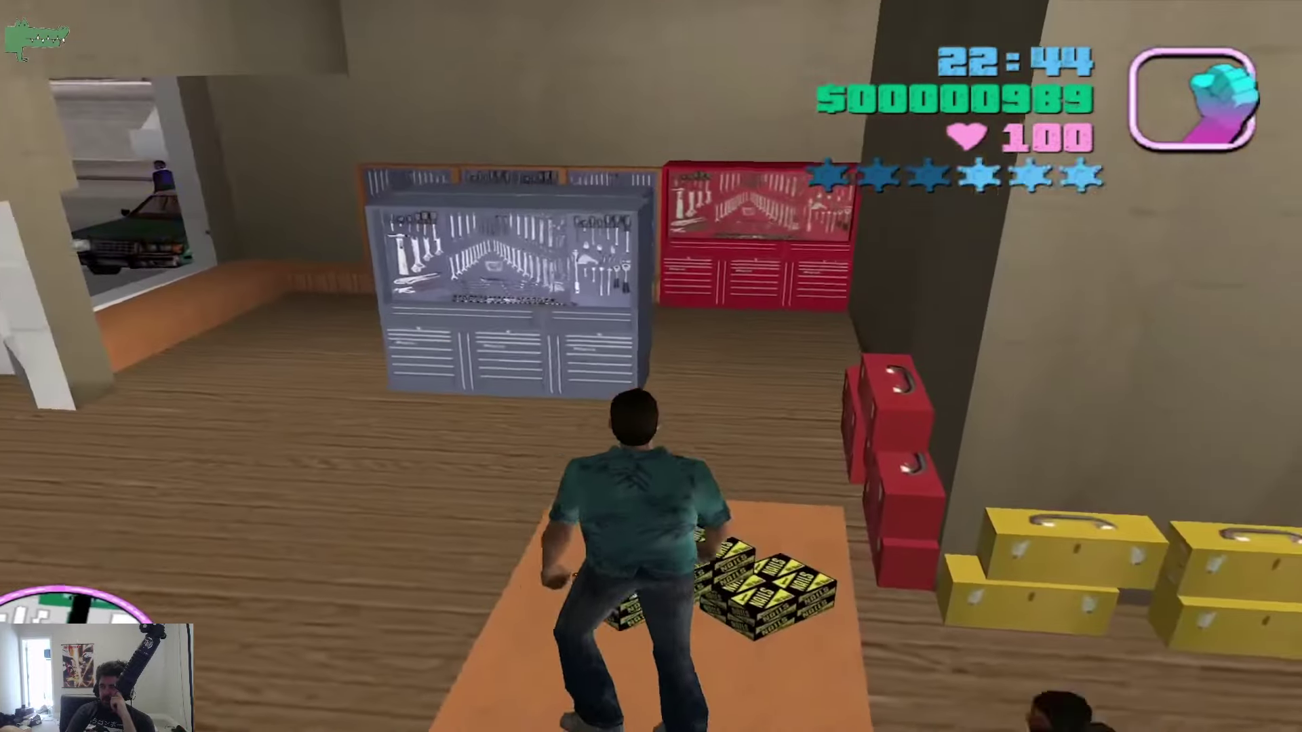
key("w")
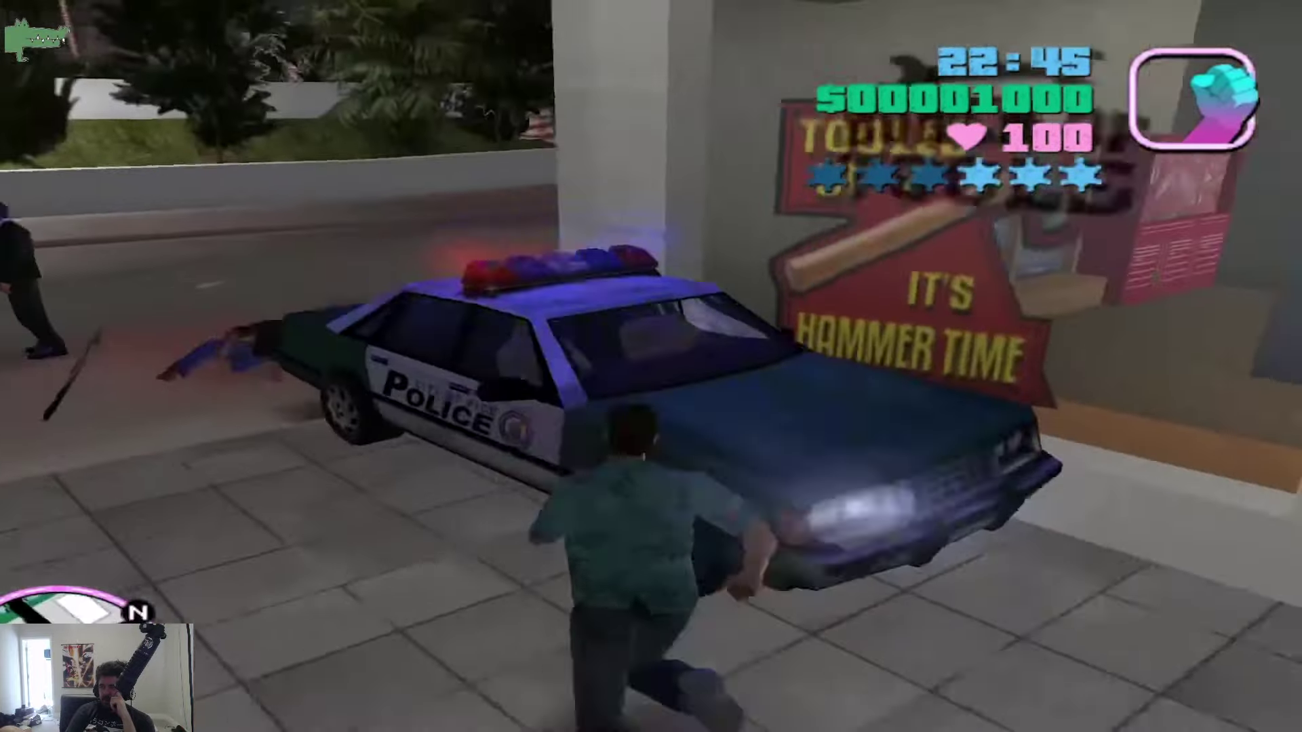
key("w")
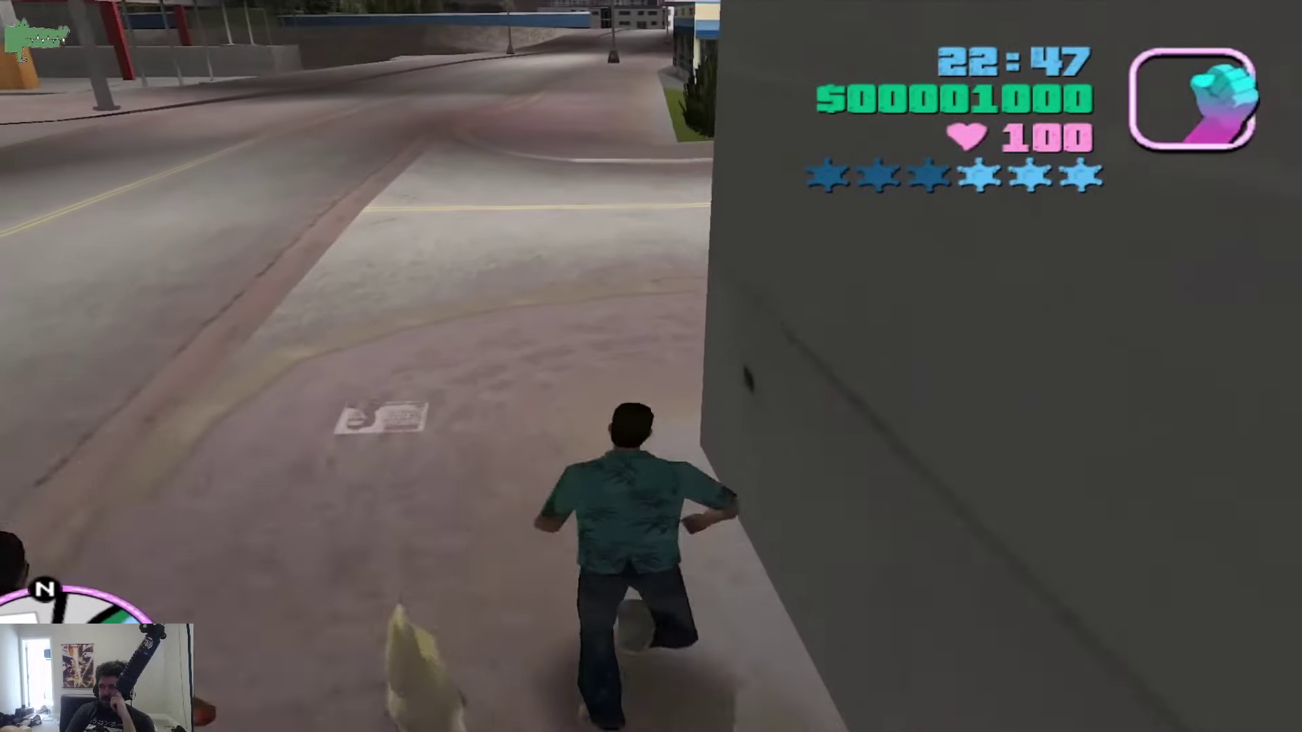
key("w")
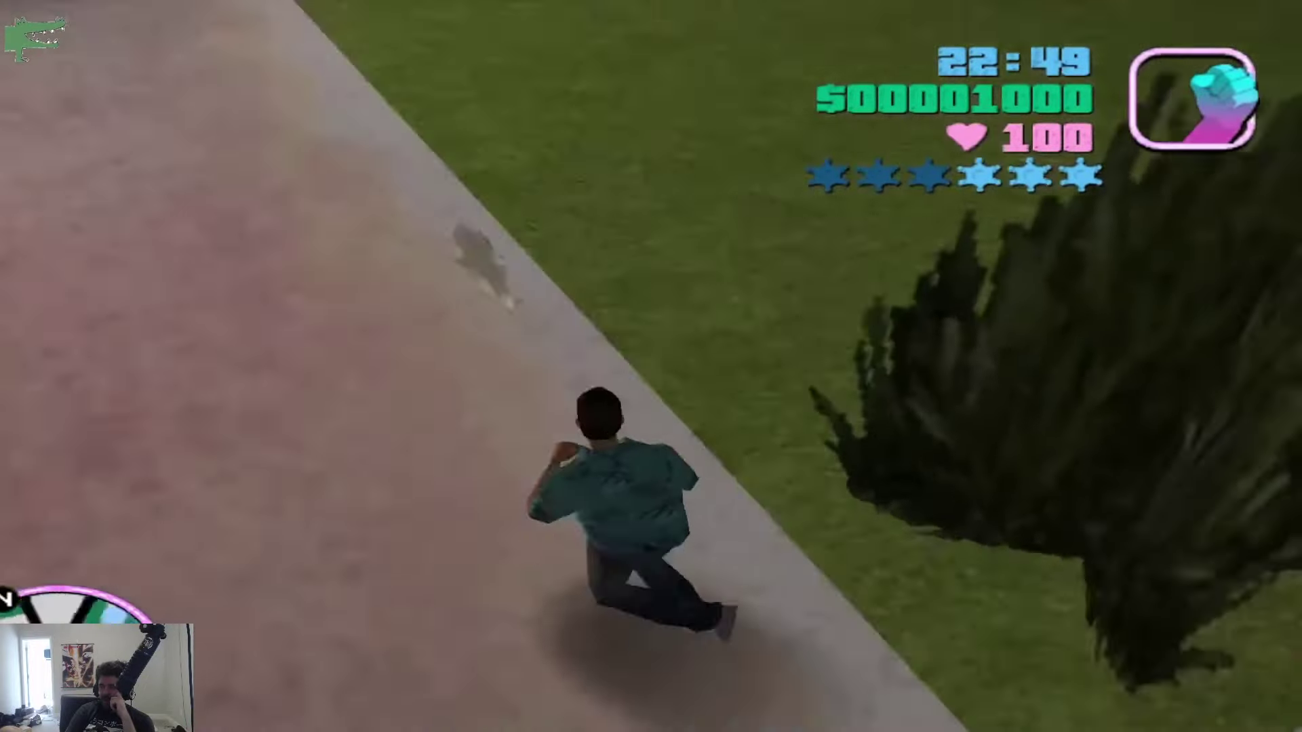
key("w")
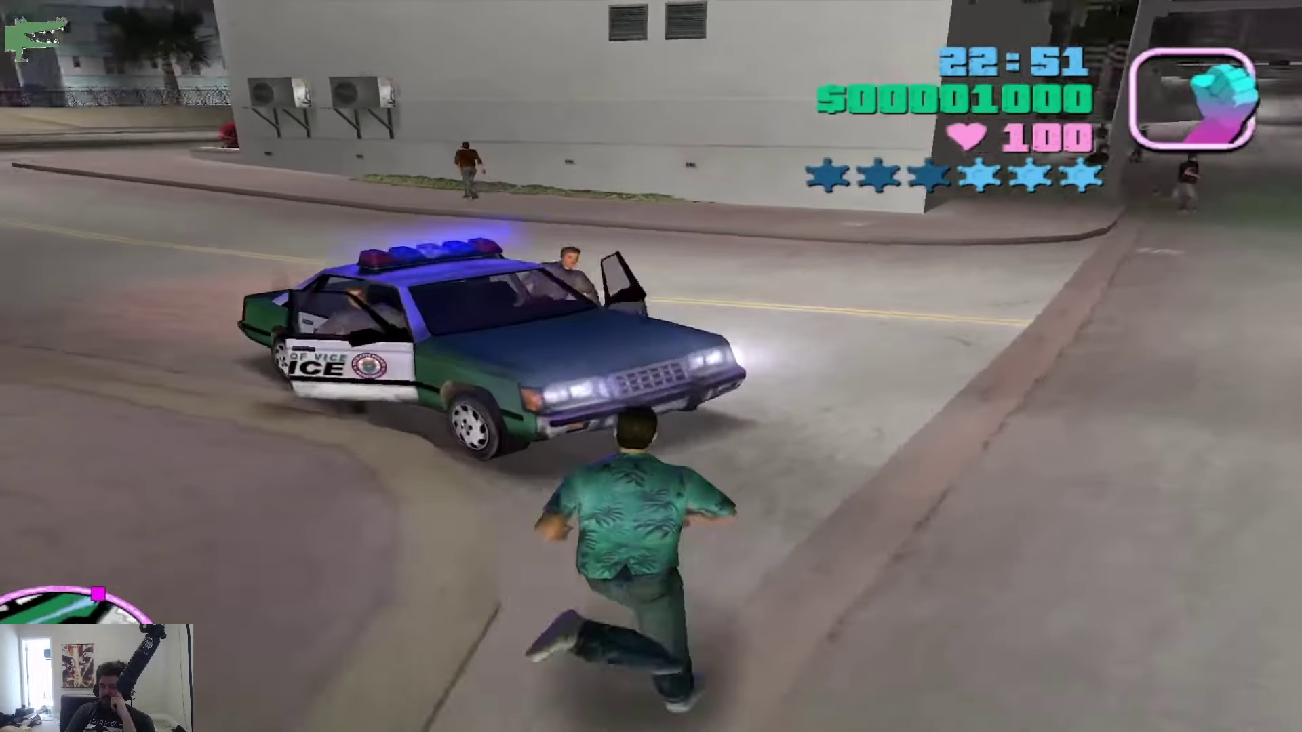
key("w")
scroll(674, 317, "up", 1)
right_click(674, 317)
left_click(675, 317)
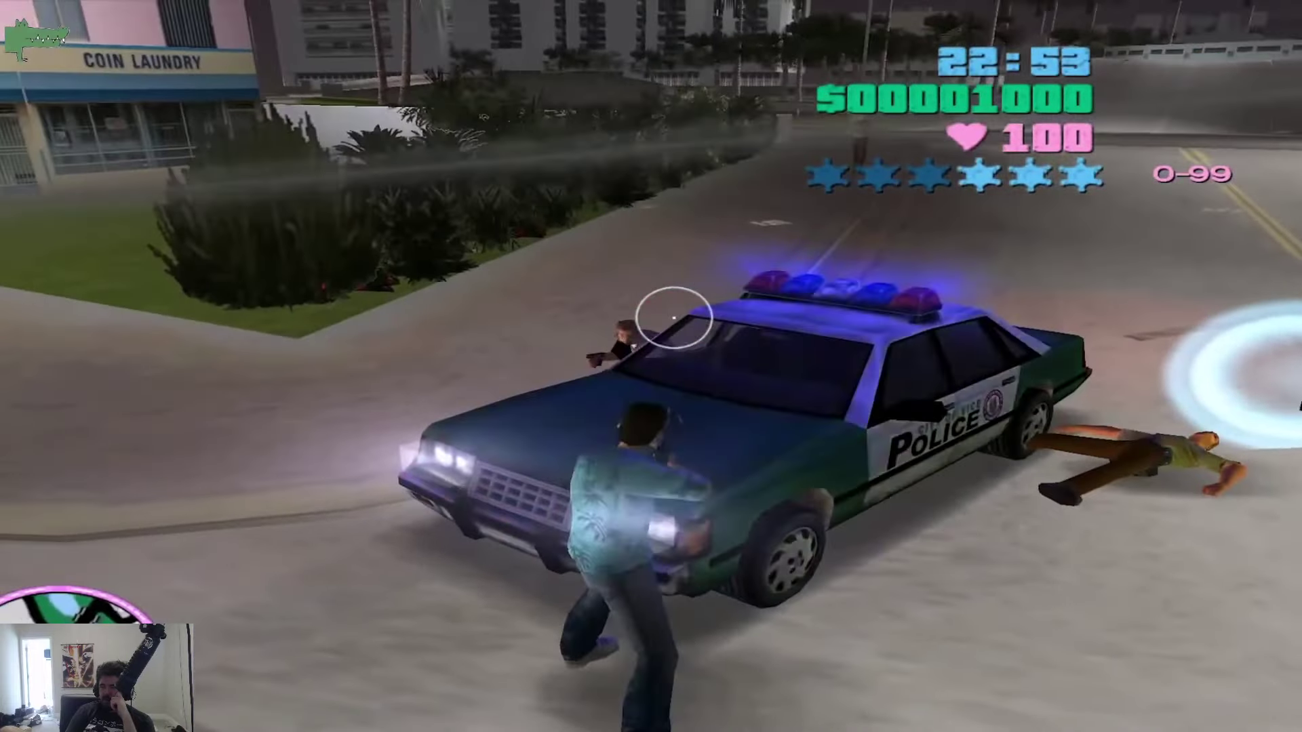
left_click(673, 318)
left_click(674, 318)
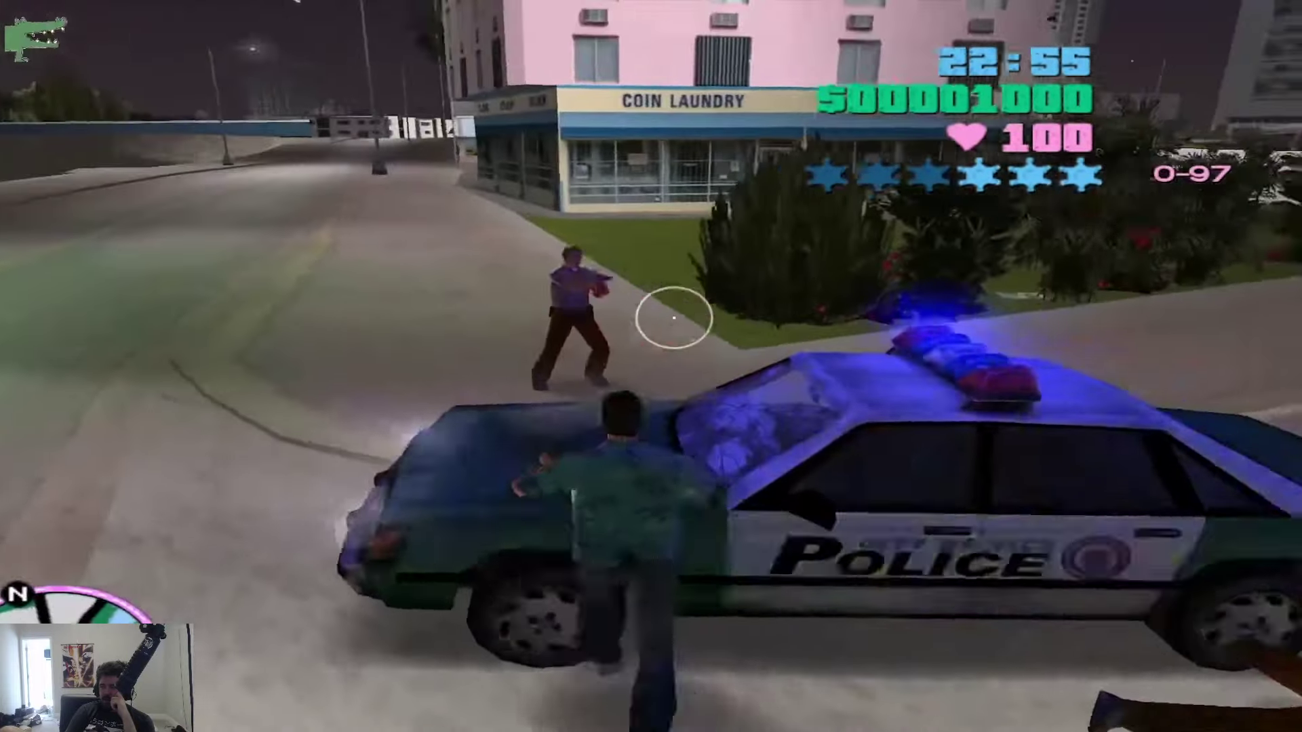
left_click(674, 318)
scroll(674, 318, "down", 1)
key("f")
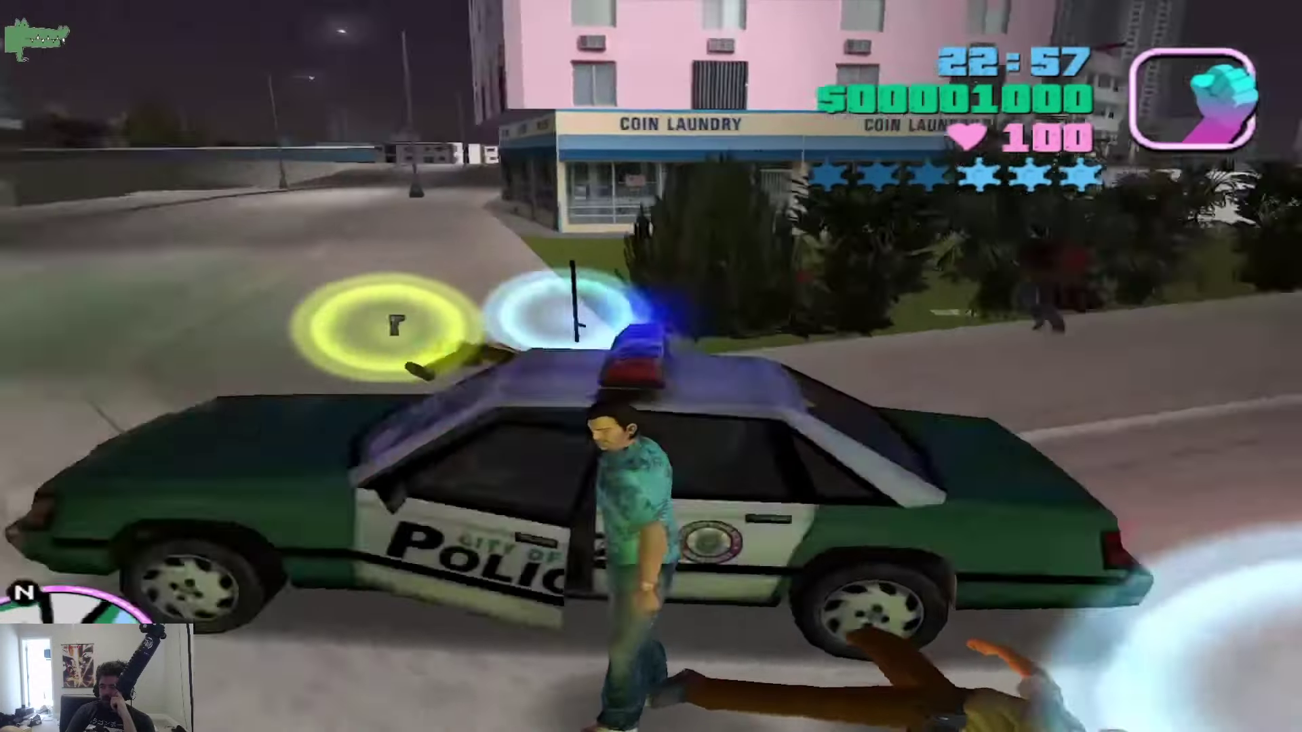
key("f")
key("w")
key("d")
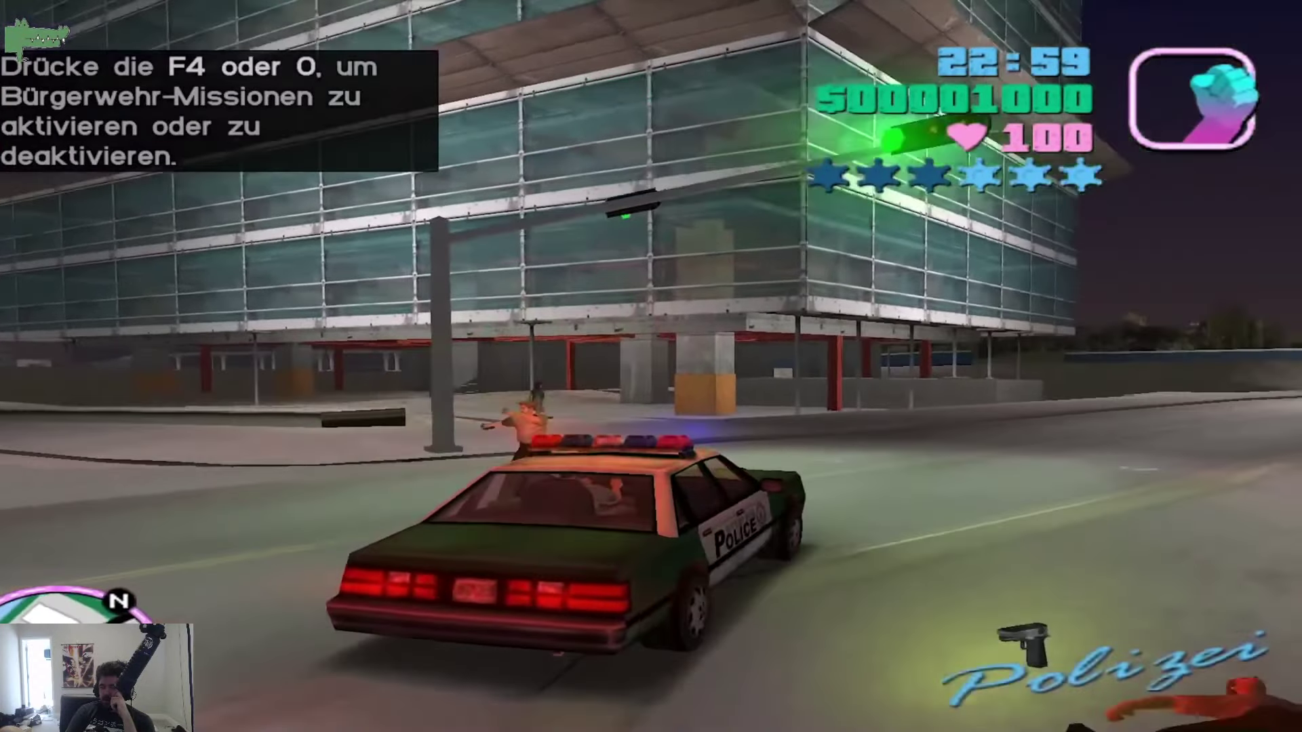
key("a")
key("w")
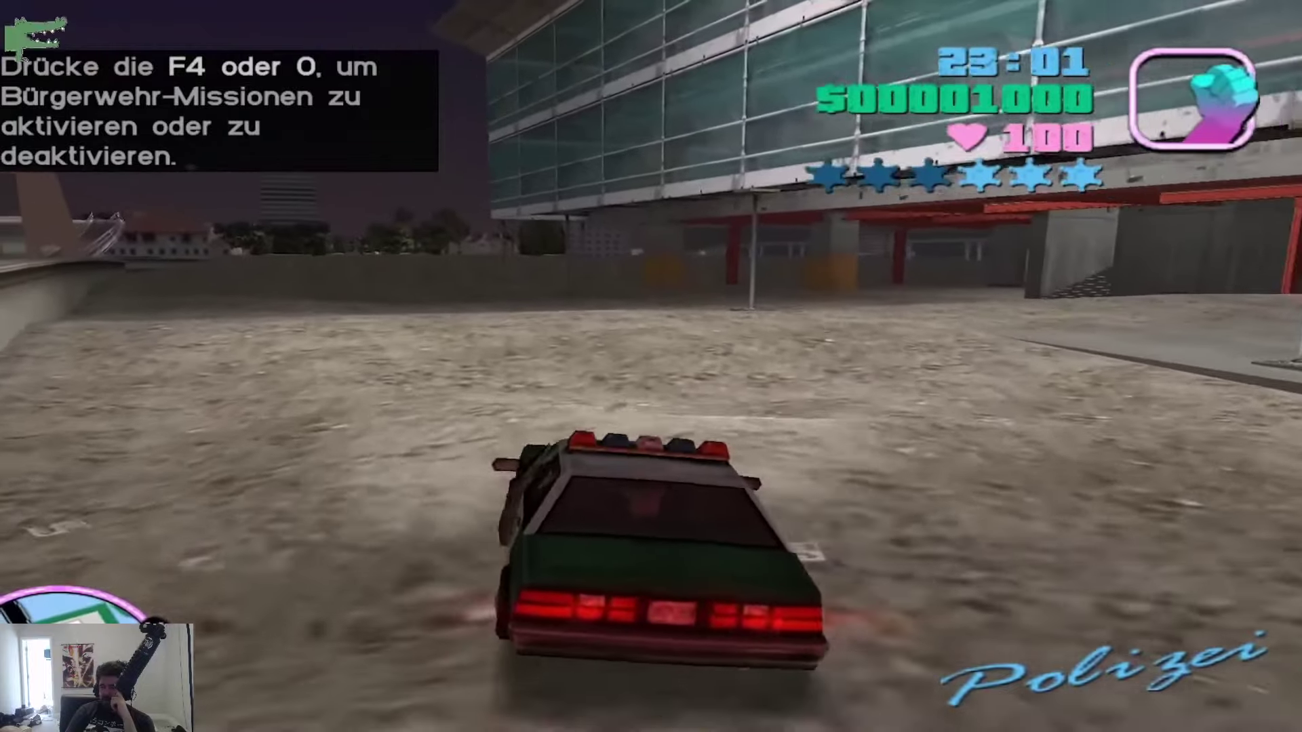
key("a")
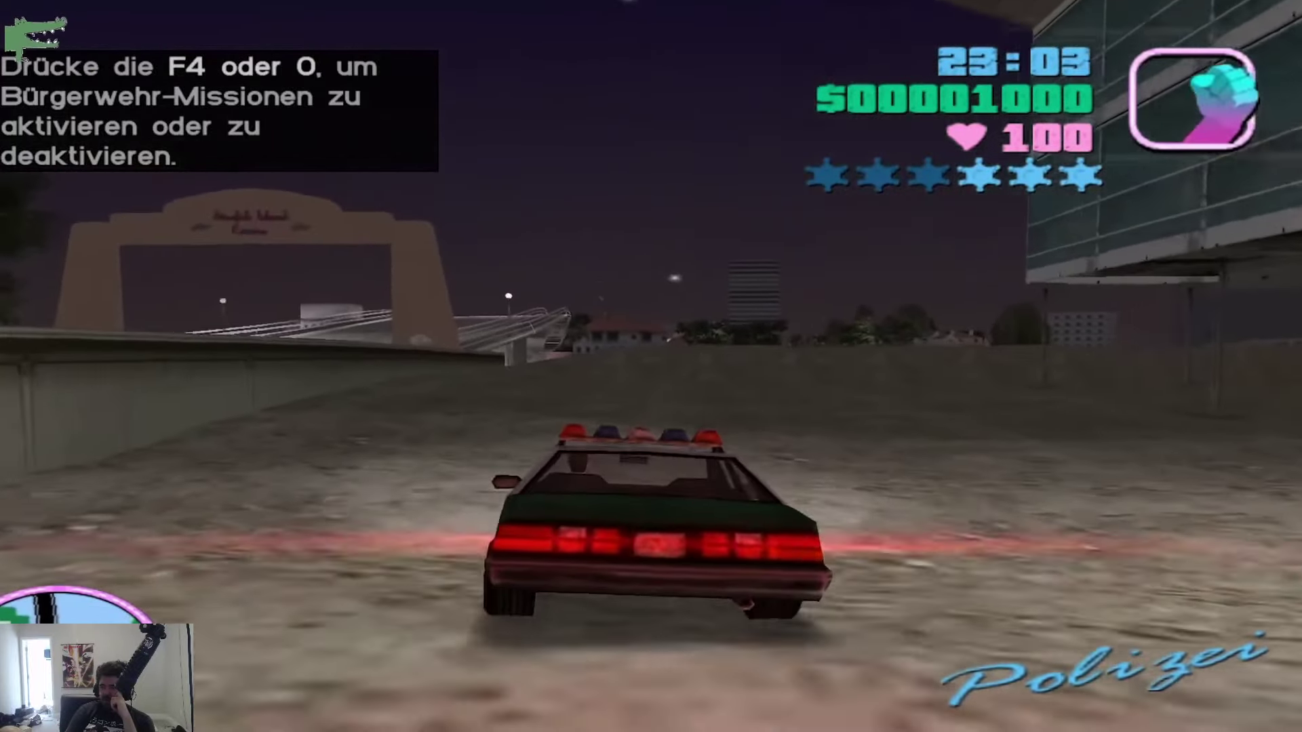
key("w")
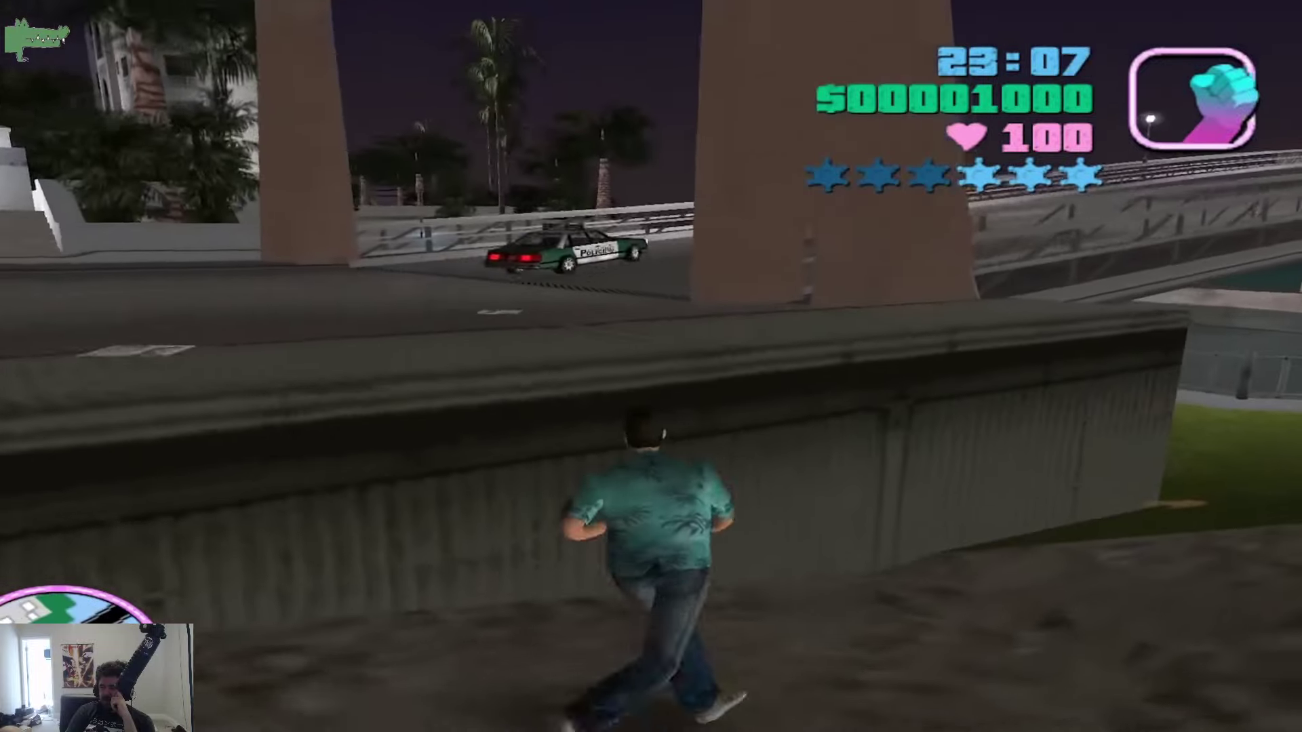
key("w")
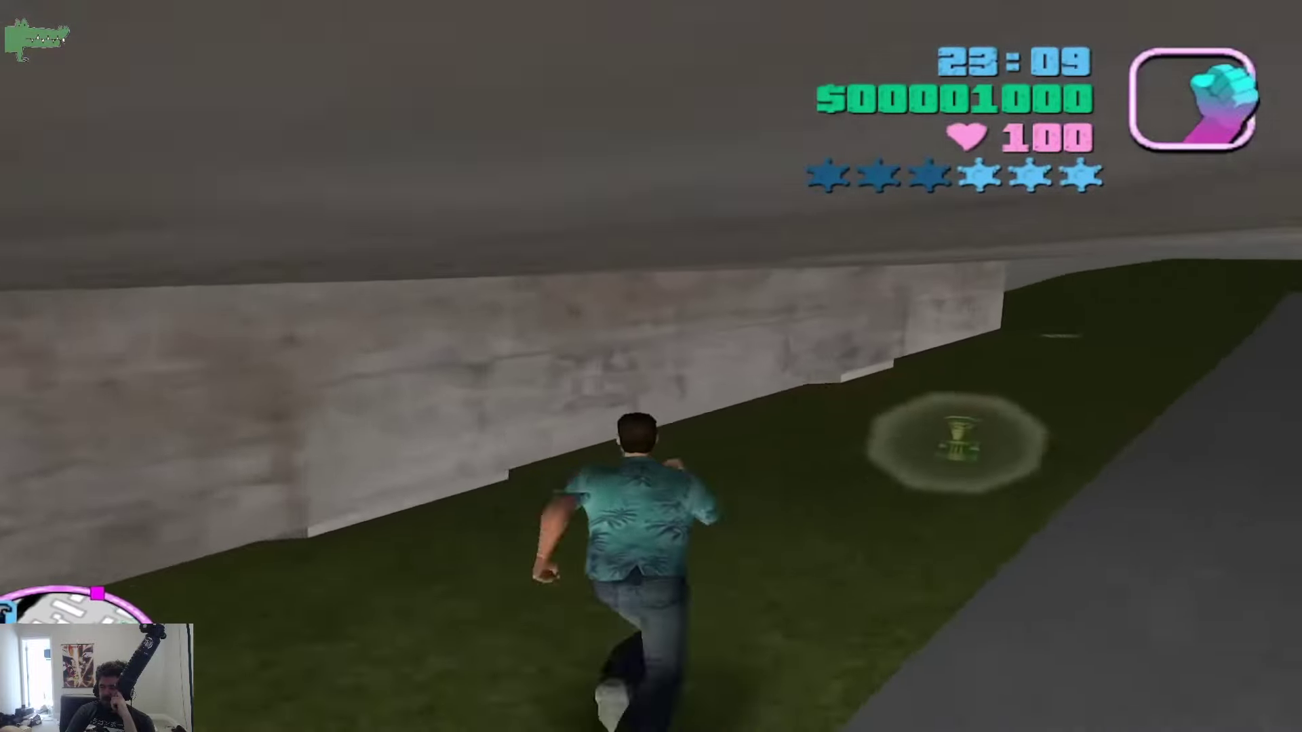
key("w")
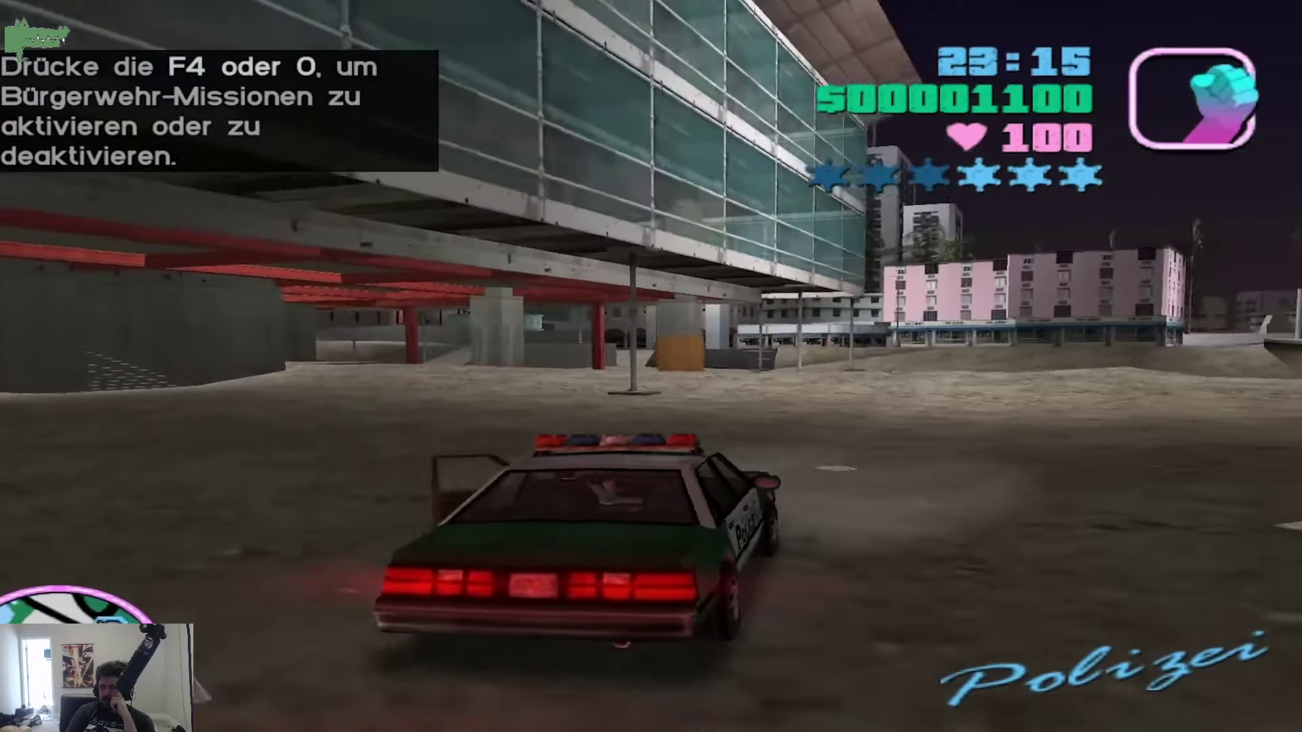
key("w")
key("d")
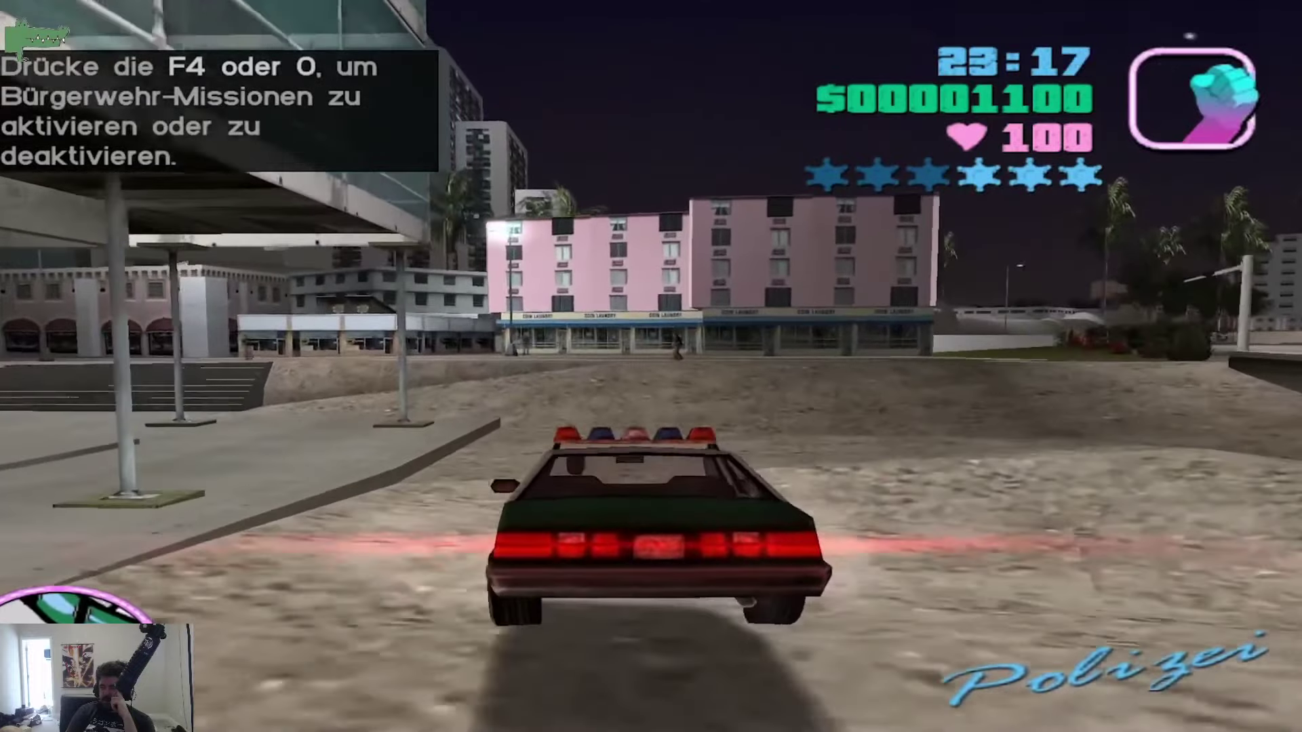
key("a")
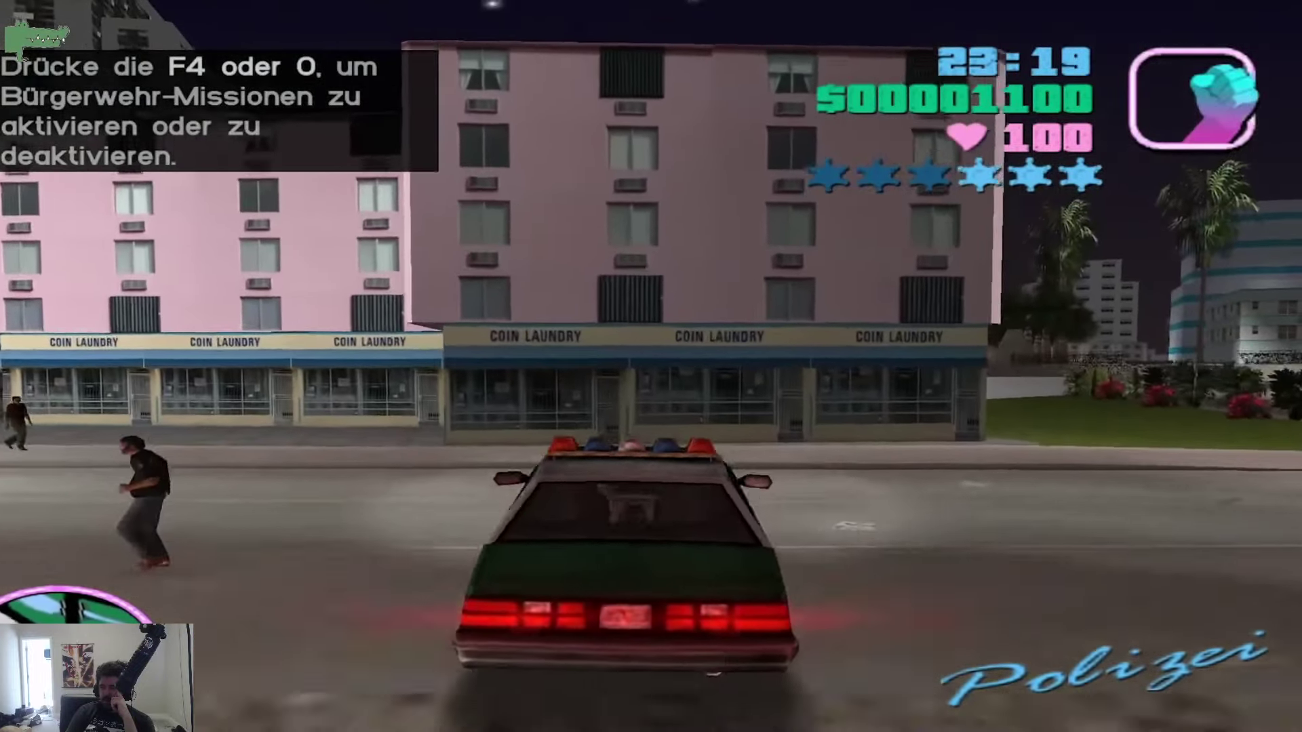
key("d")
key("s")
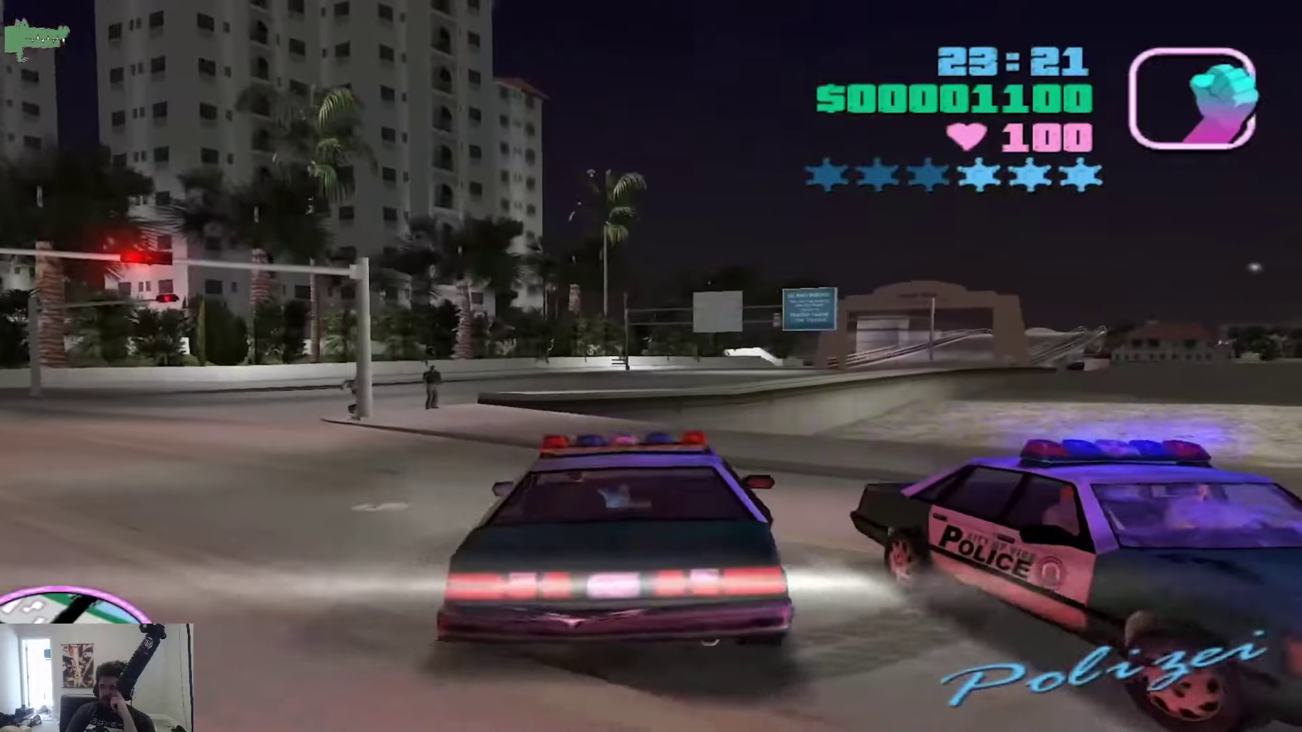
key("w")
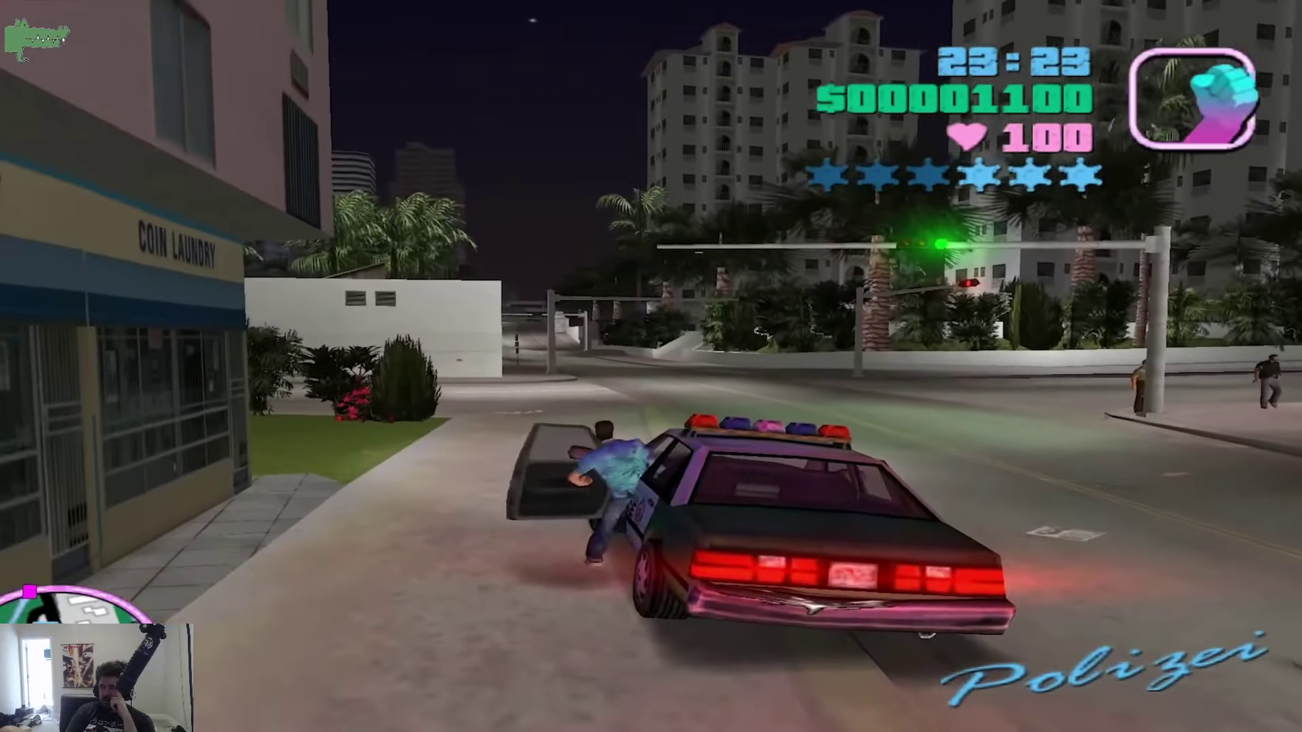
scroll(674, 320, "down", 1)
left_click(673, 318)
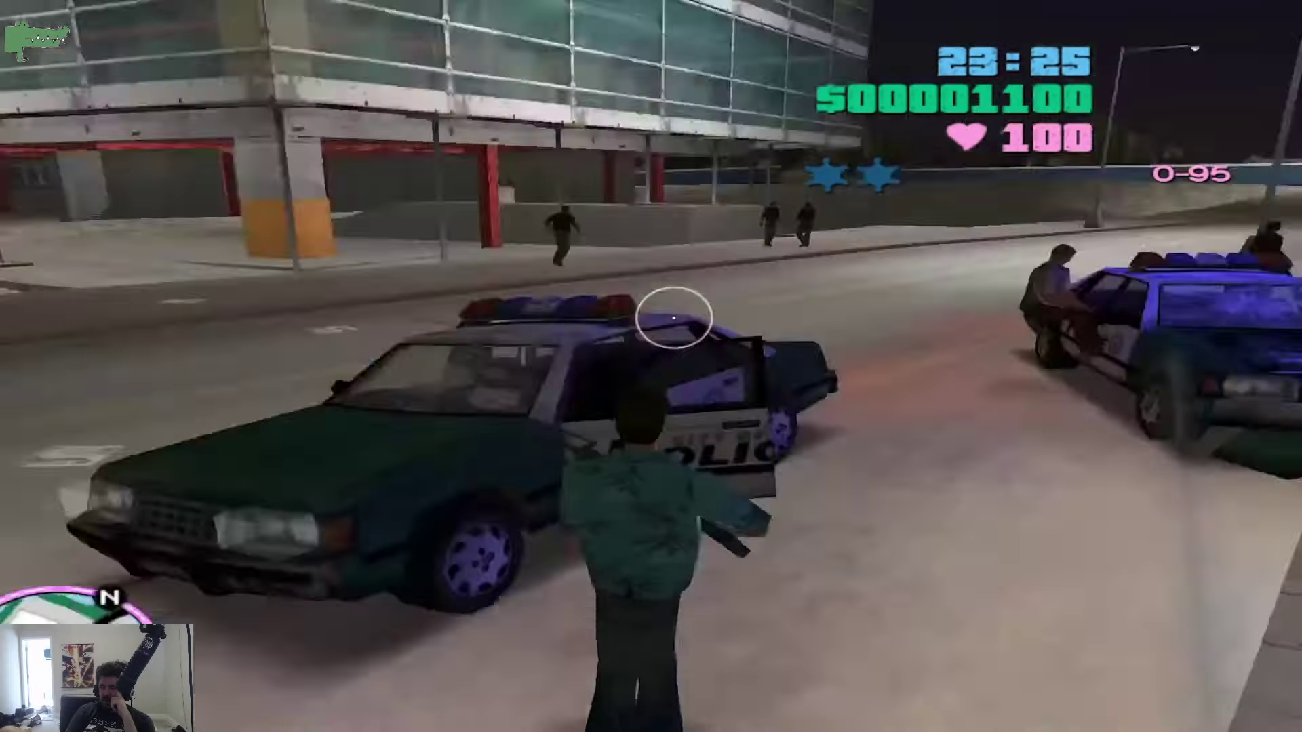
left_click(674, 317)
key("w")
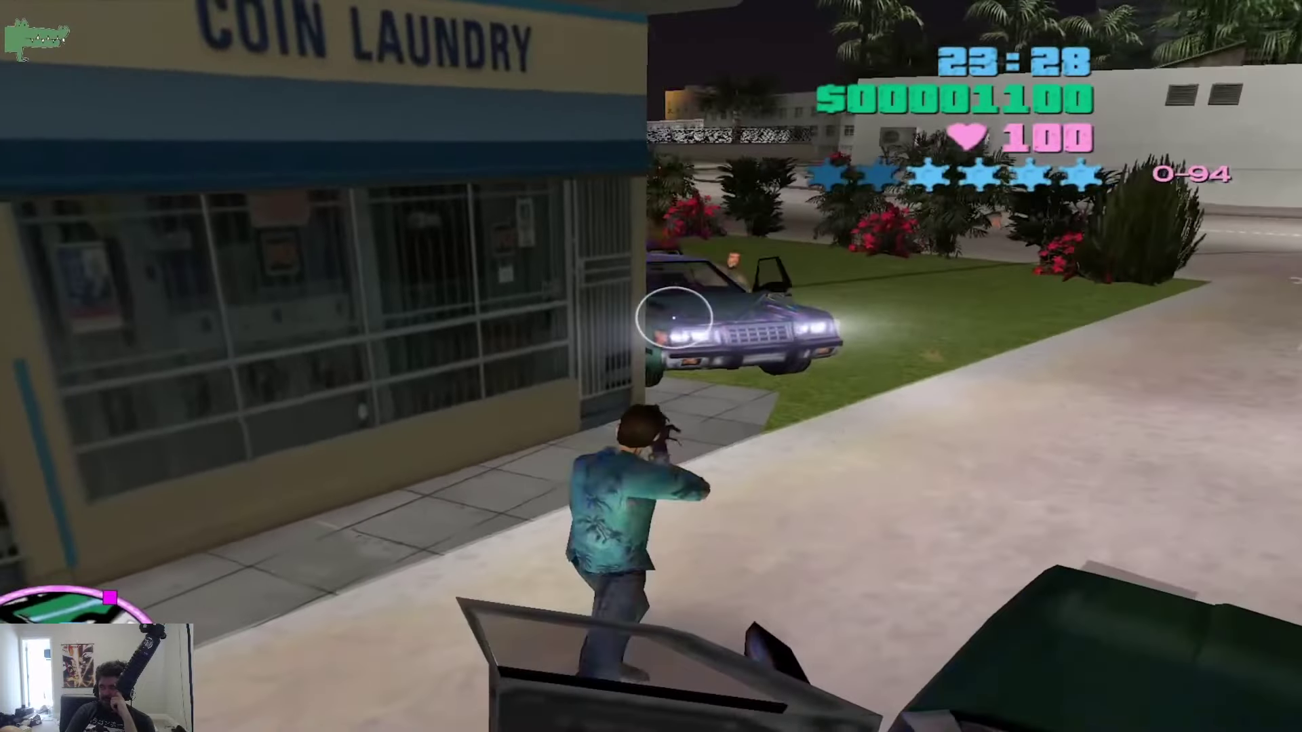
left_click(674, 317)
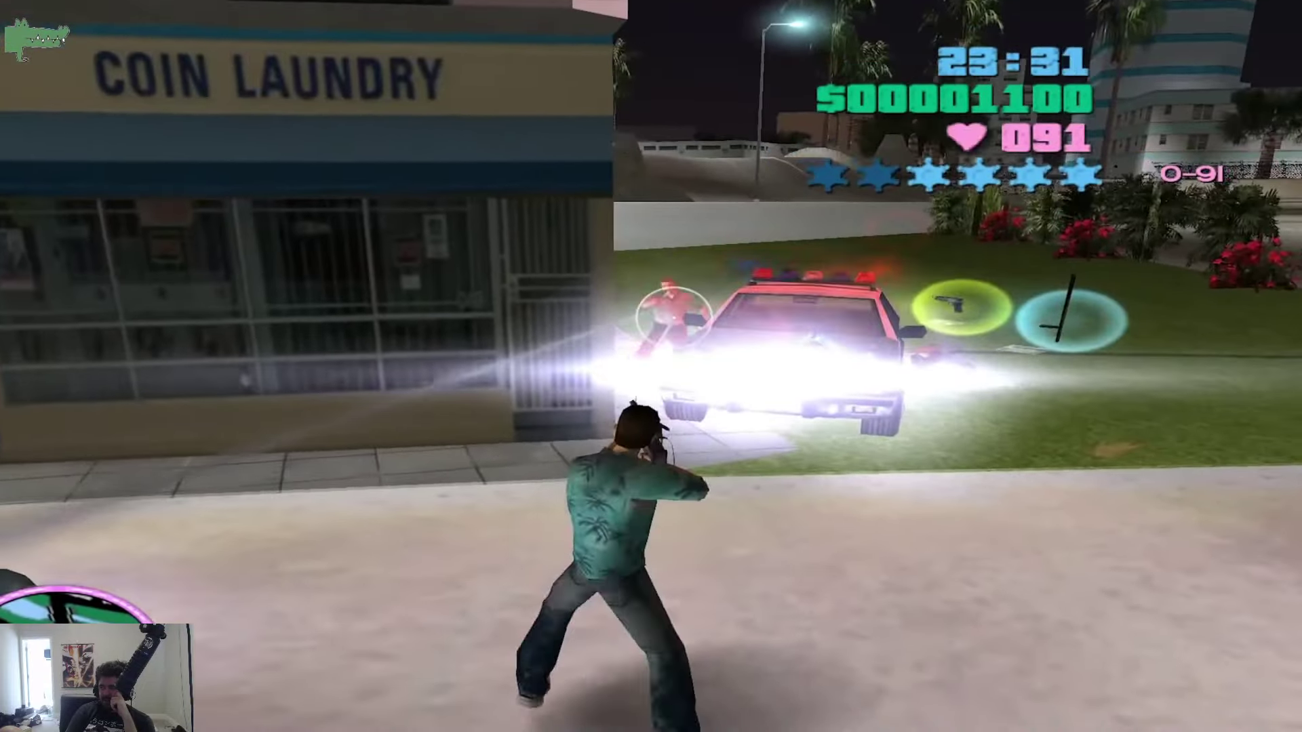
key("w")
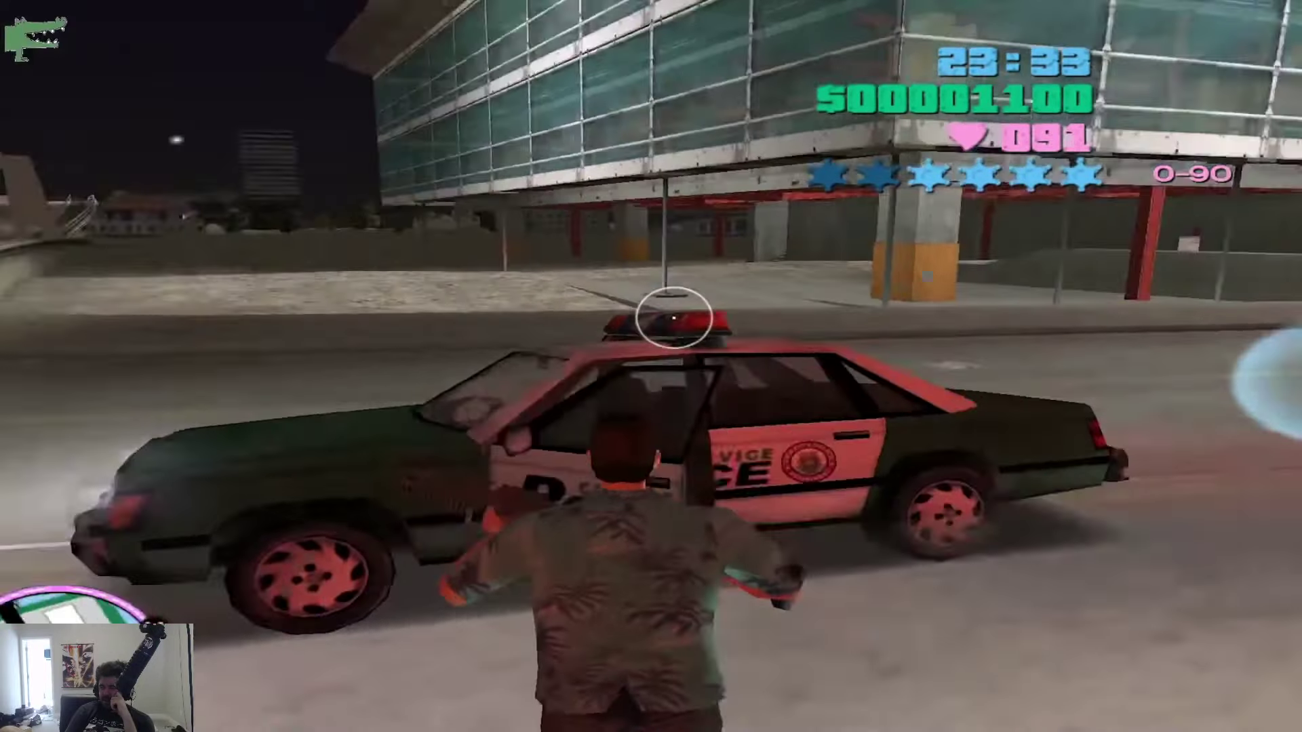
key("f")
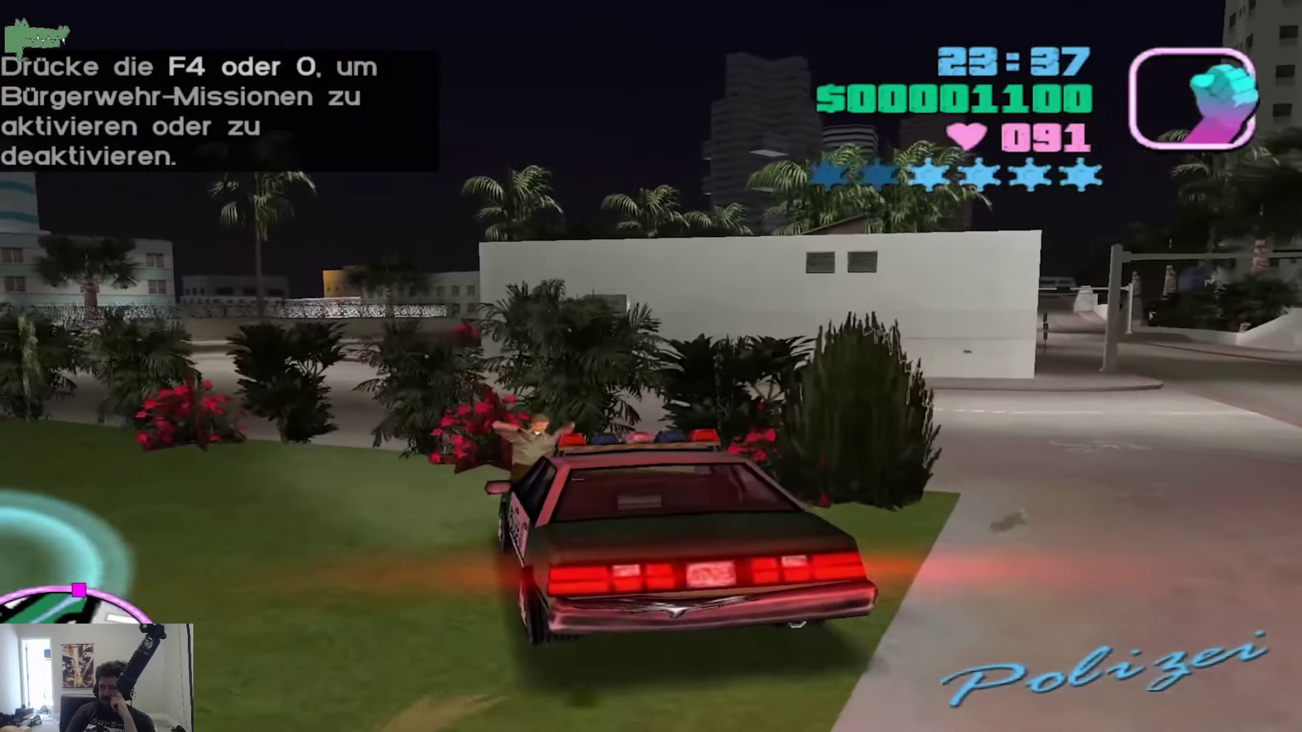
key("s")
key("a")
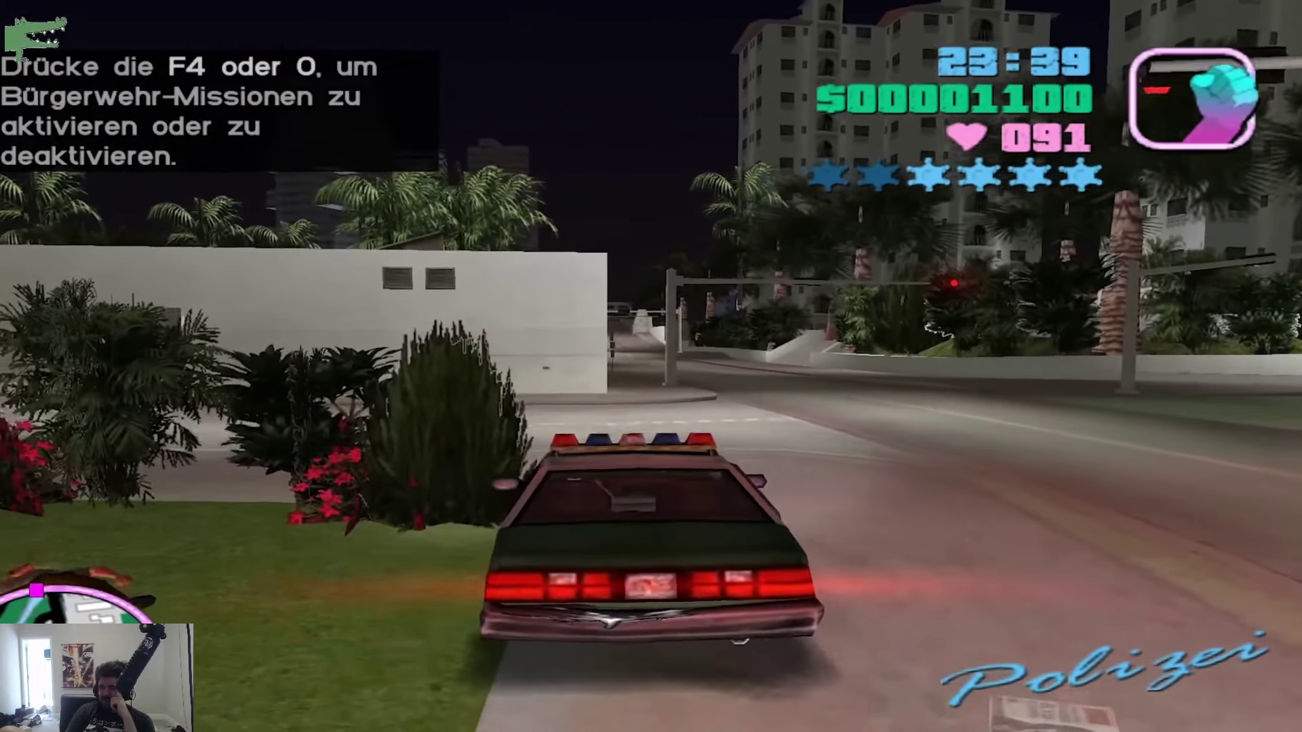
key("q")
key("w")
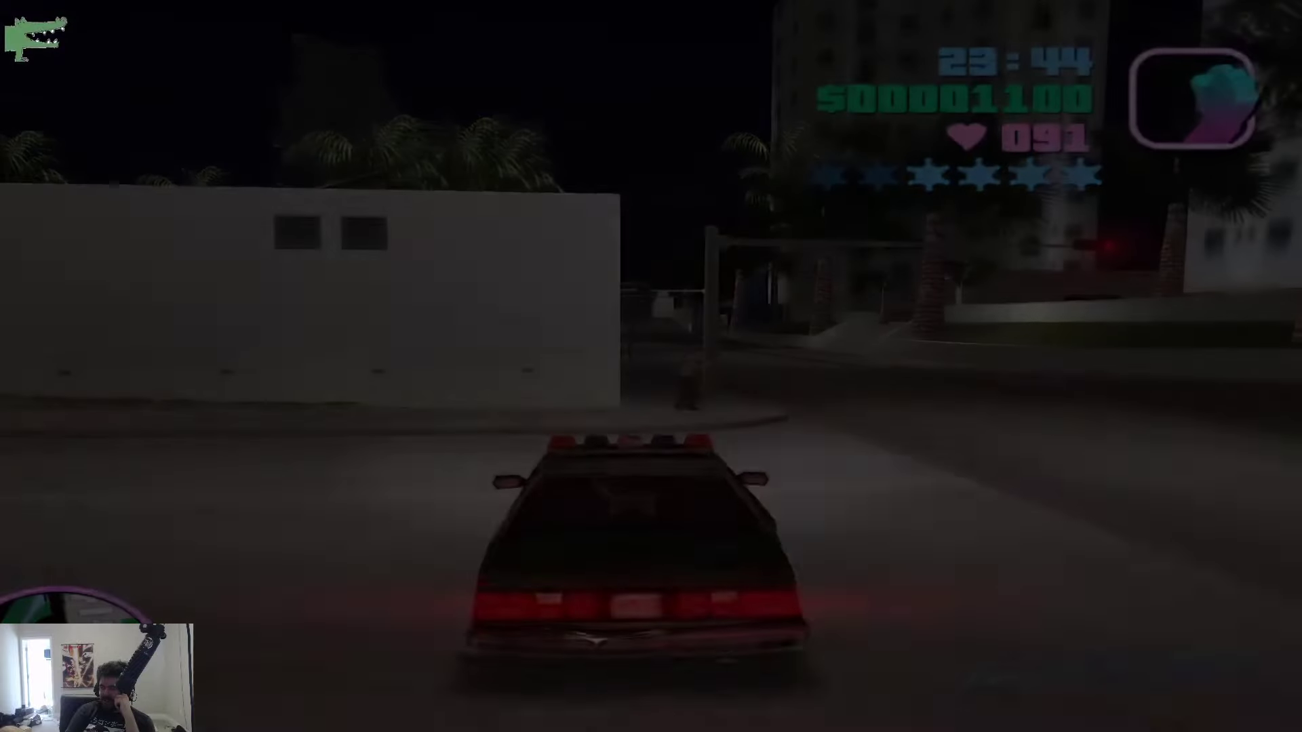
key("f")
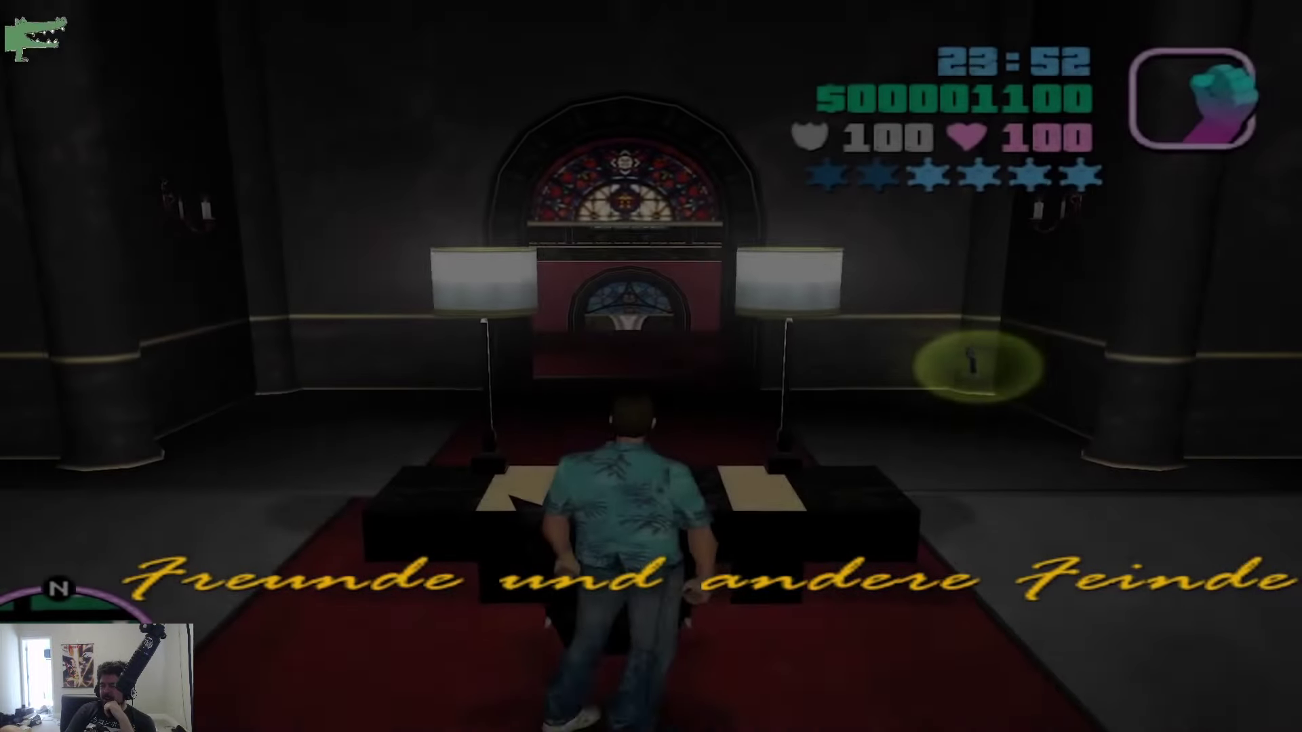
key("d")
key("w")
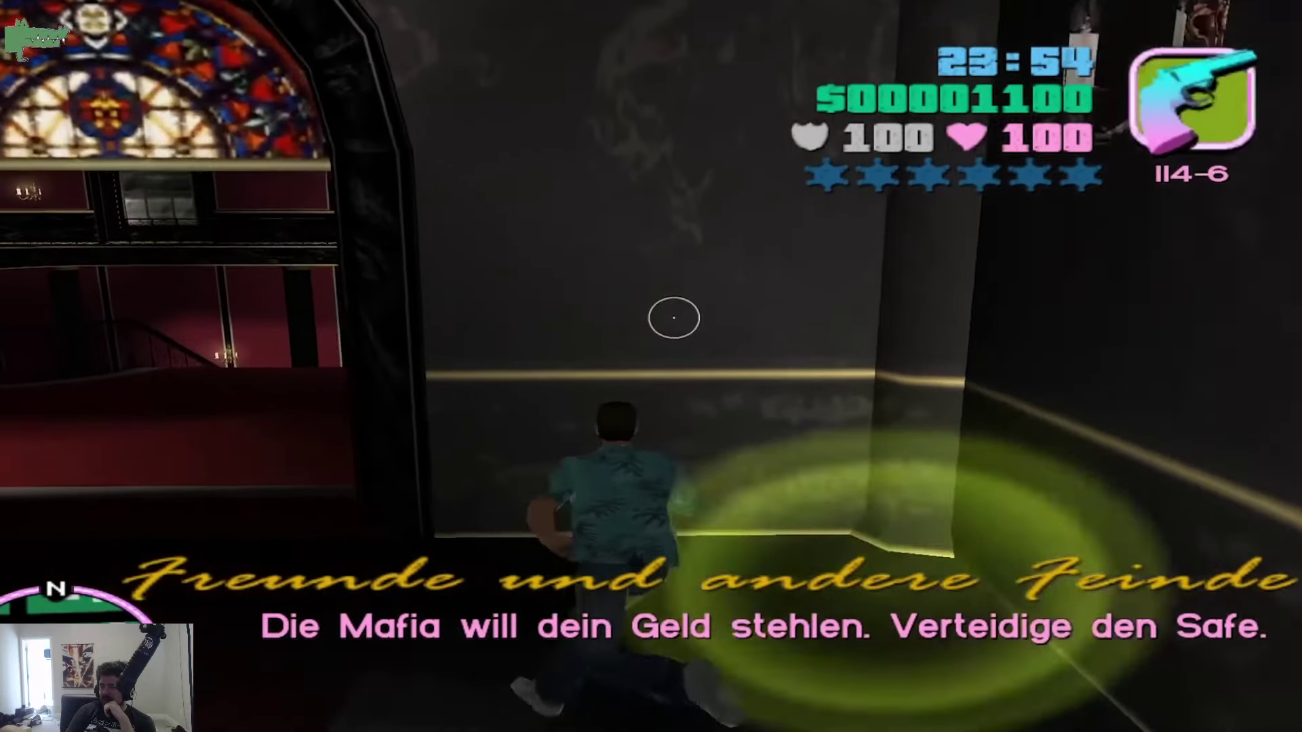
key("w")
left_click(673, 317)
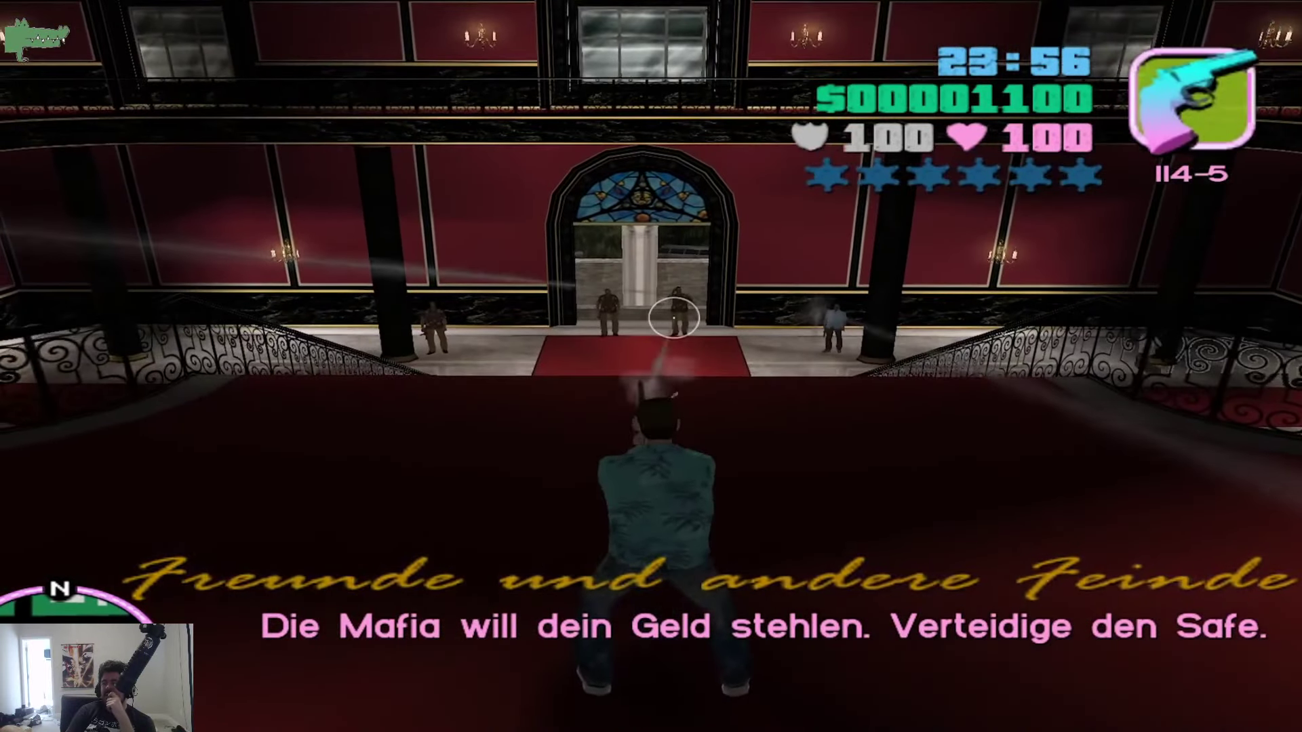
left_click(673, 317)
left_click(673, 318)
left_click(673, 317)
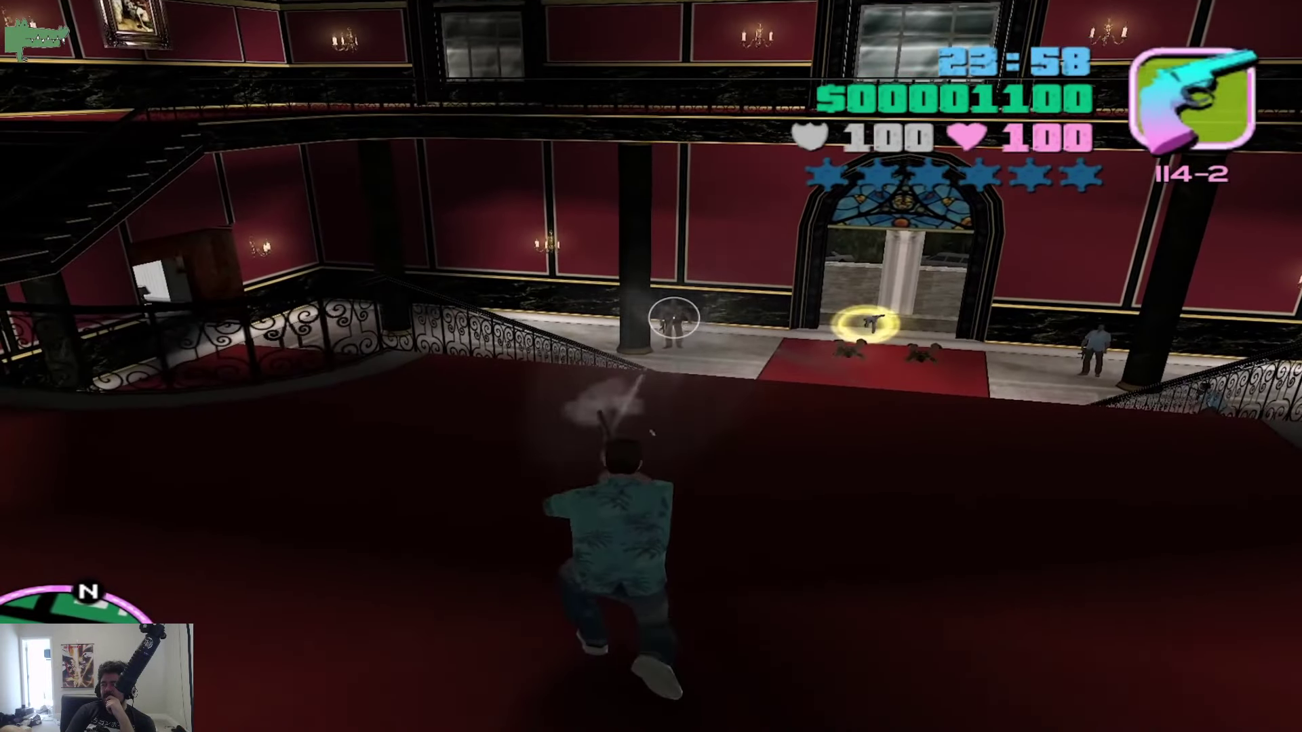
left_click(674, 317)
left_click(673, 319)
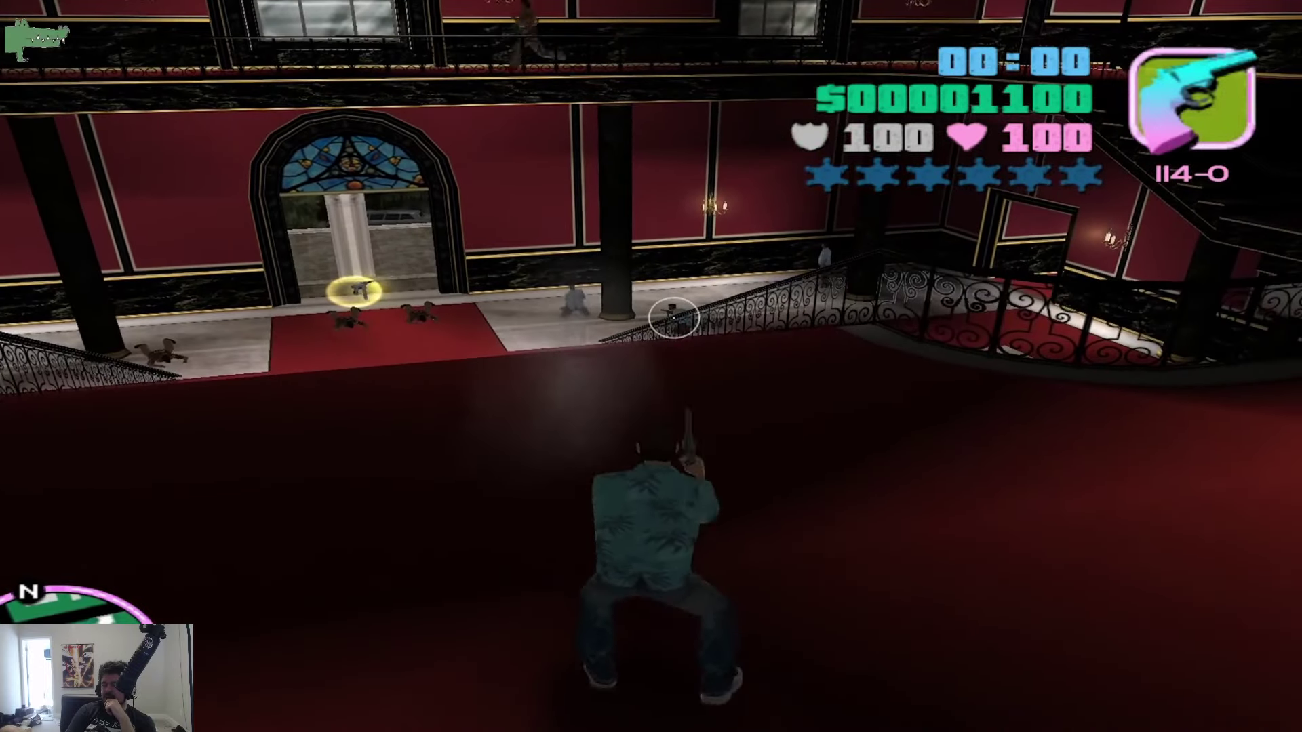
left_click(673, 317)
left_click(674, 317)
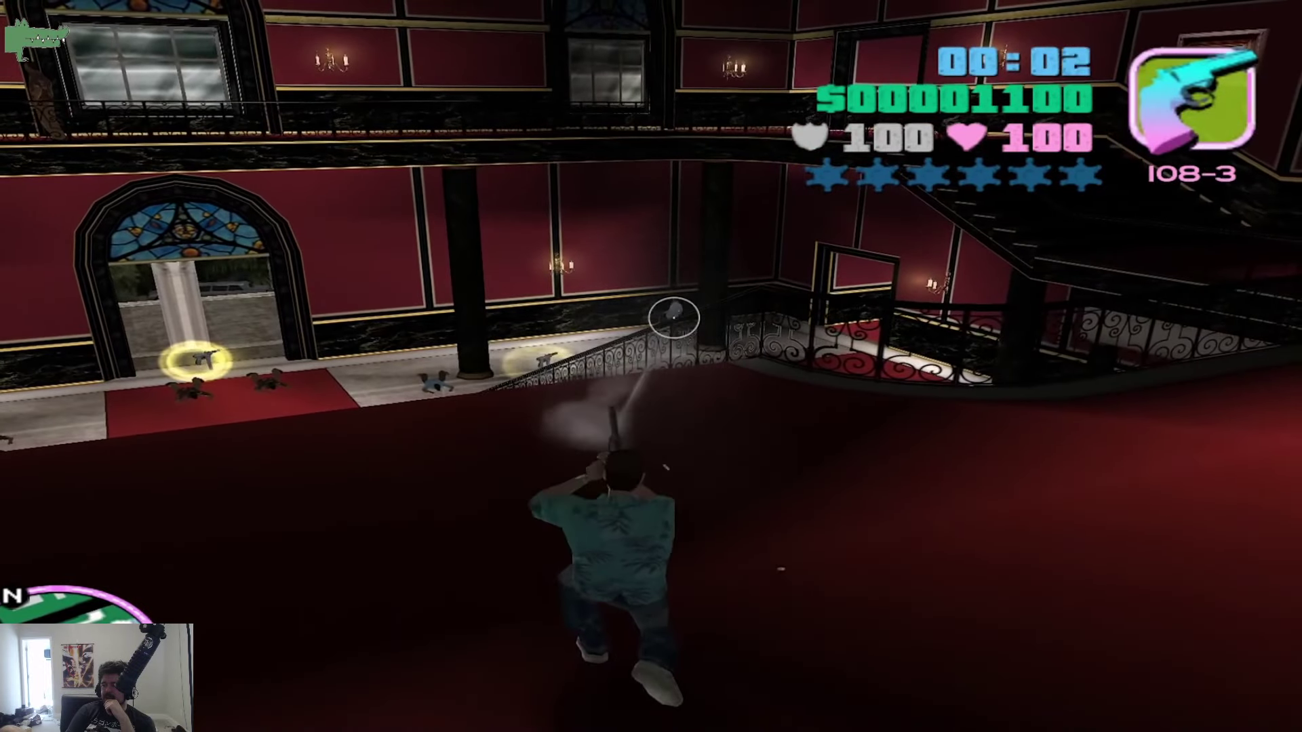
left_click(674, 317)
left_click(674, 317)
left_click(673, 318)
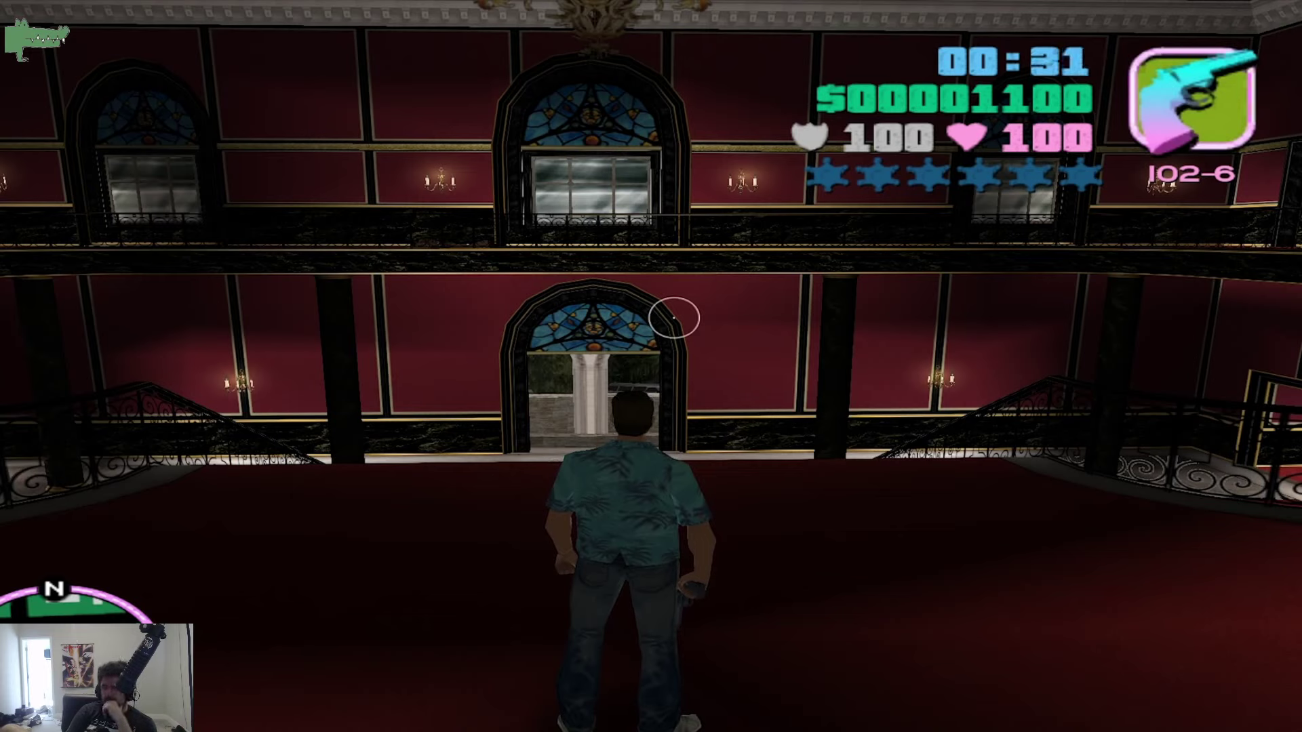
scroll(673, 319, "down", 1)
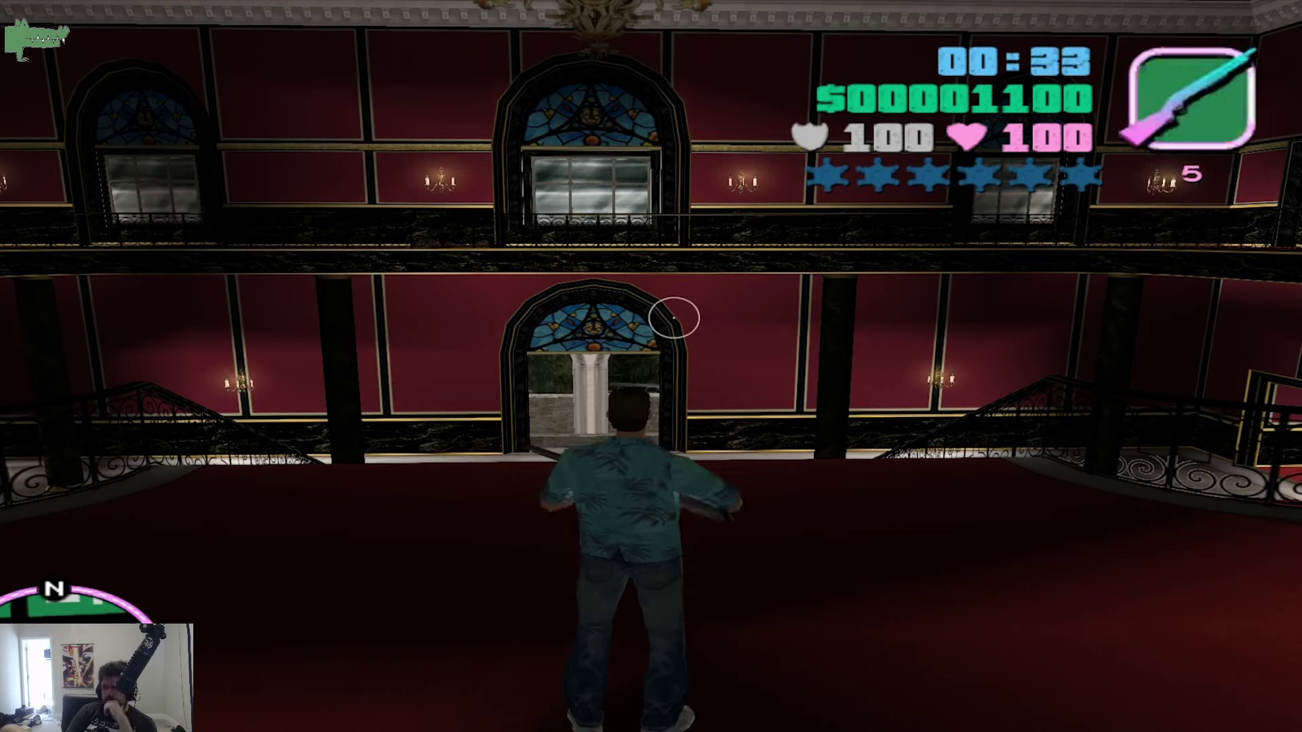
left_click(673, 319)
left_click(673, 318)
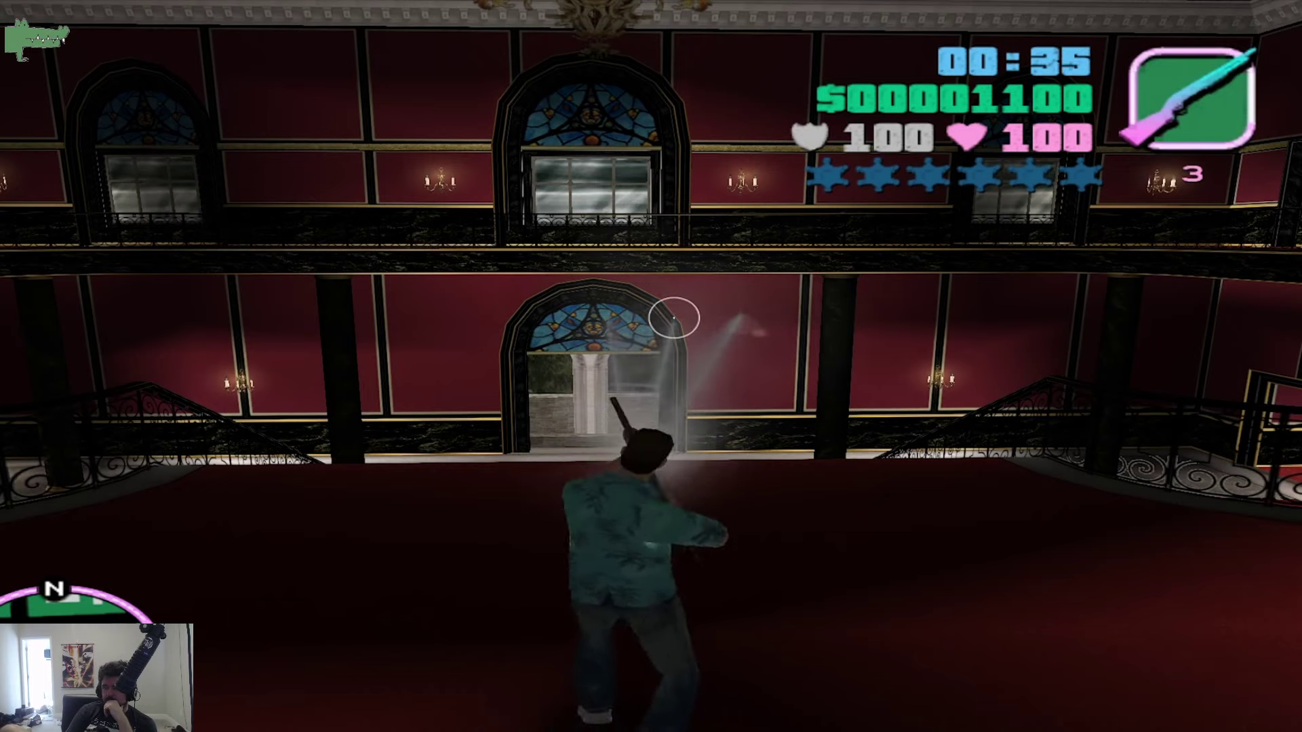
left_click(674, 319)
left_click(674, 319)
left_click(674, 319)
scroll(674, 318, "up", 1)
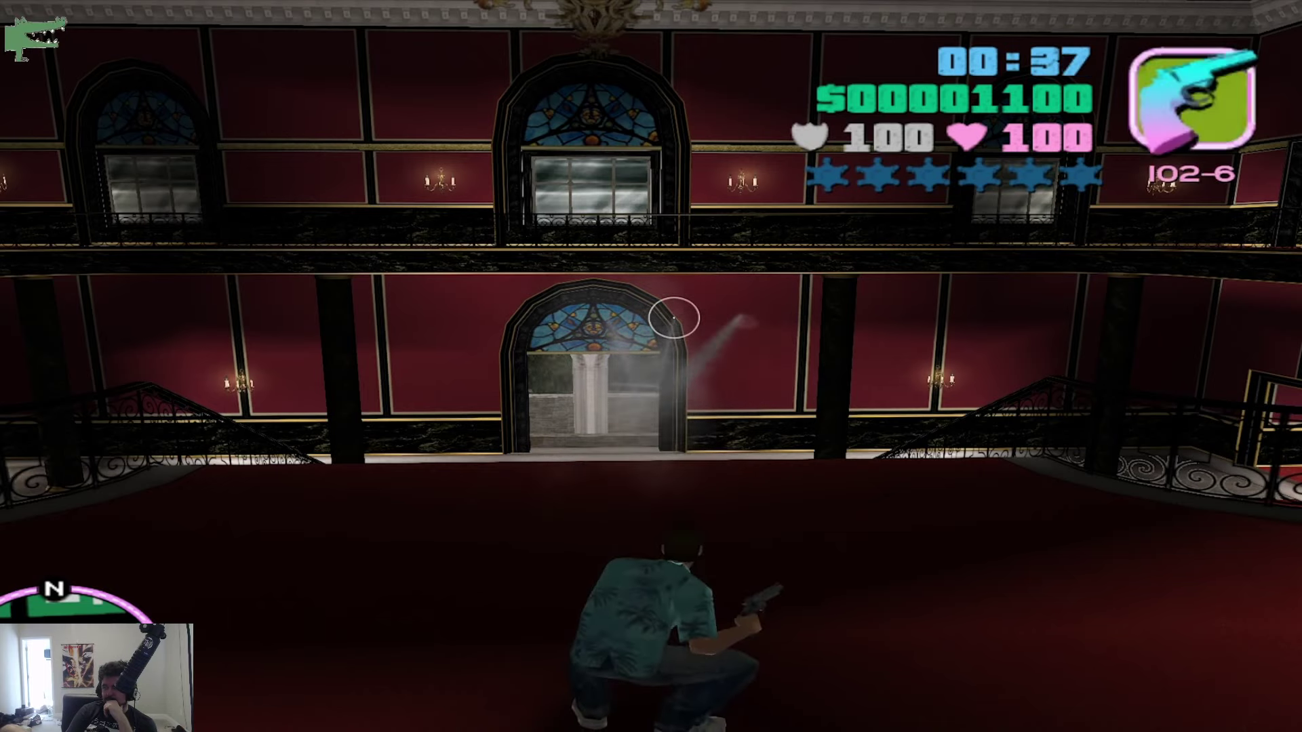
scroll(673, 319, "down", 1)
scroll(674, 318, "up", 1)
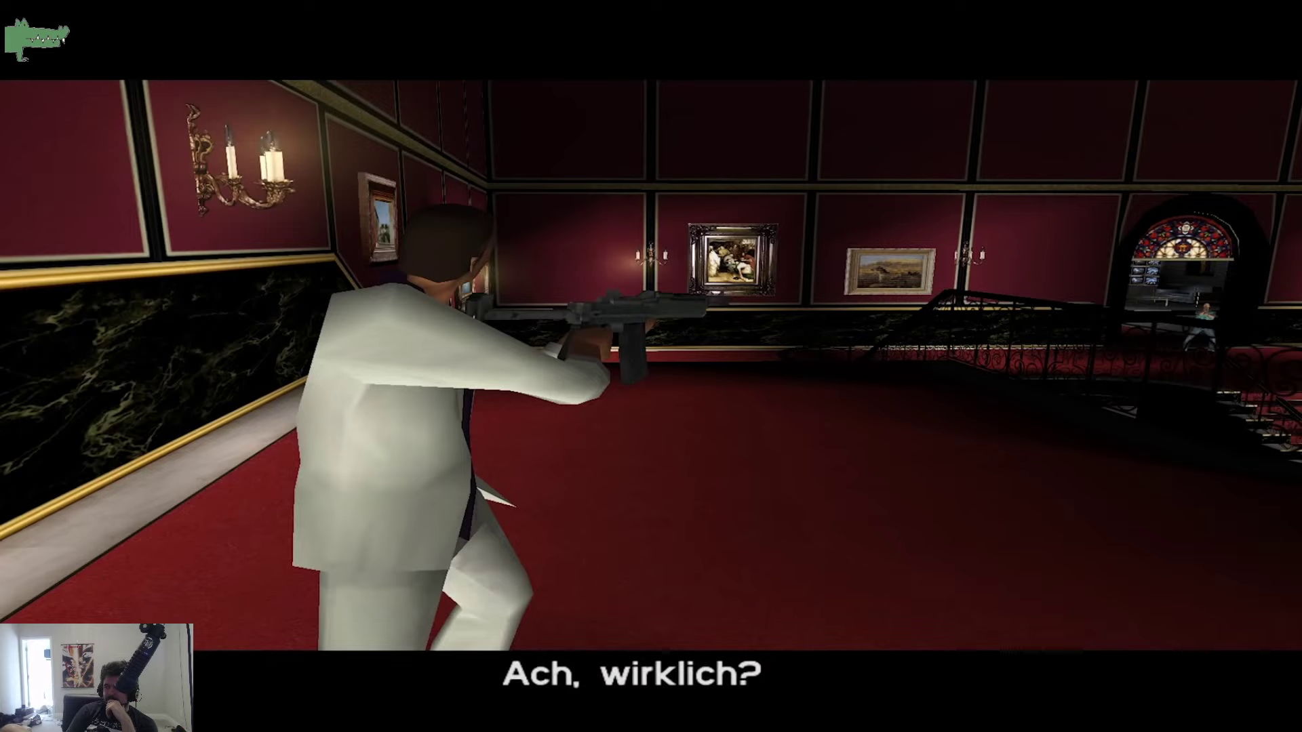
key("w")
scroll(651, 366, "down", 1)
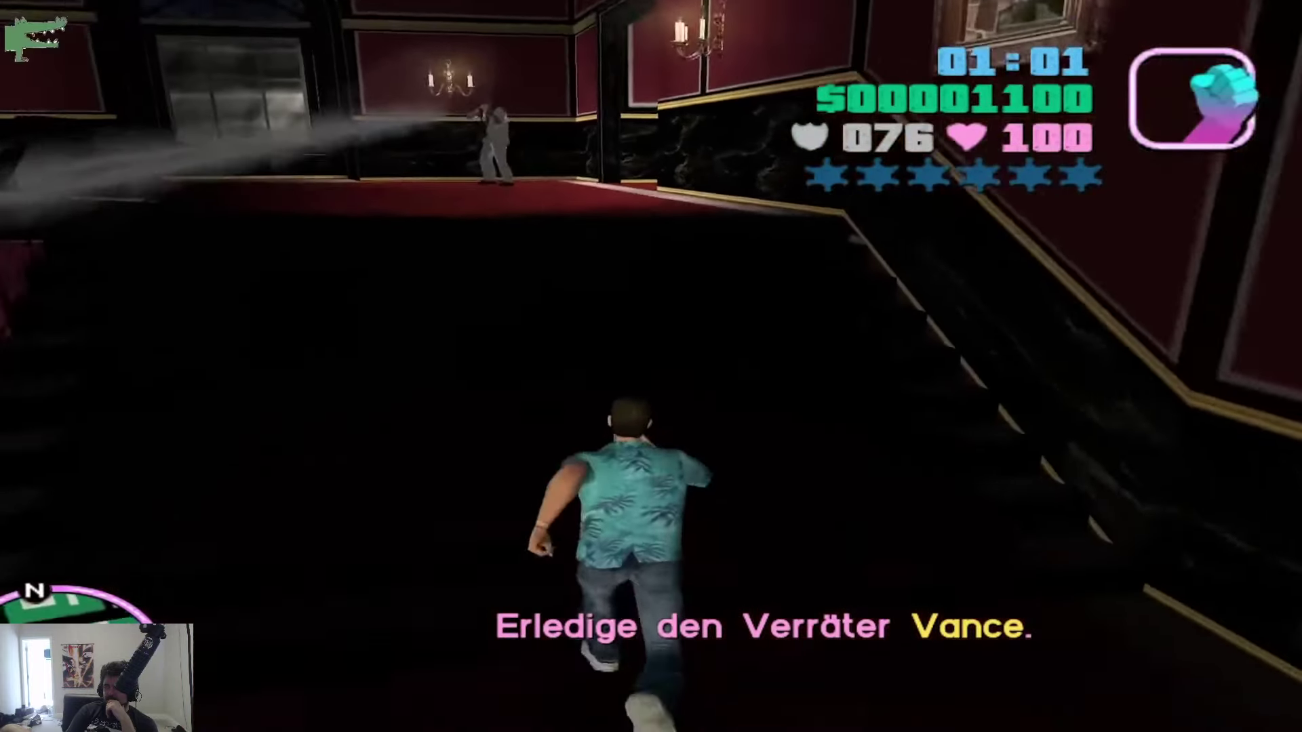
key("w")
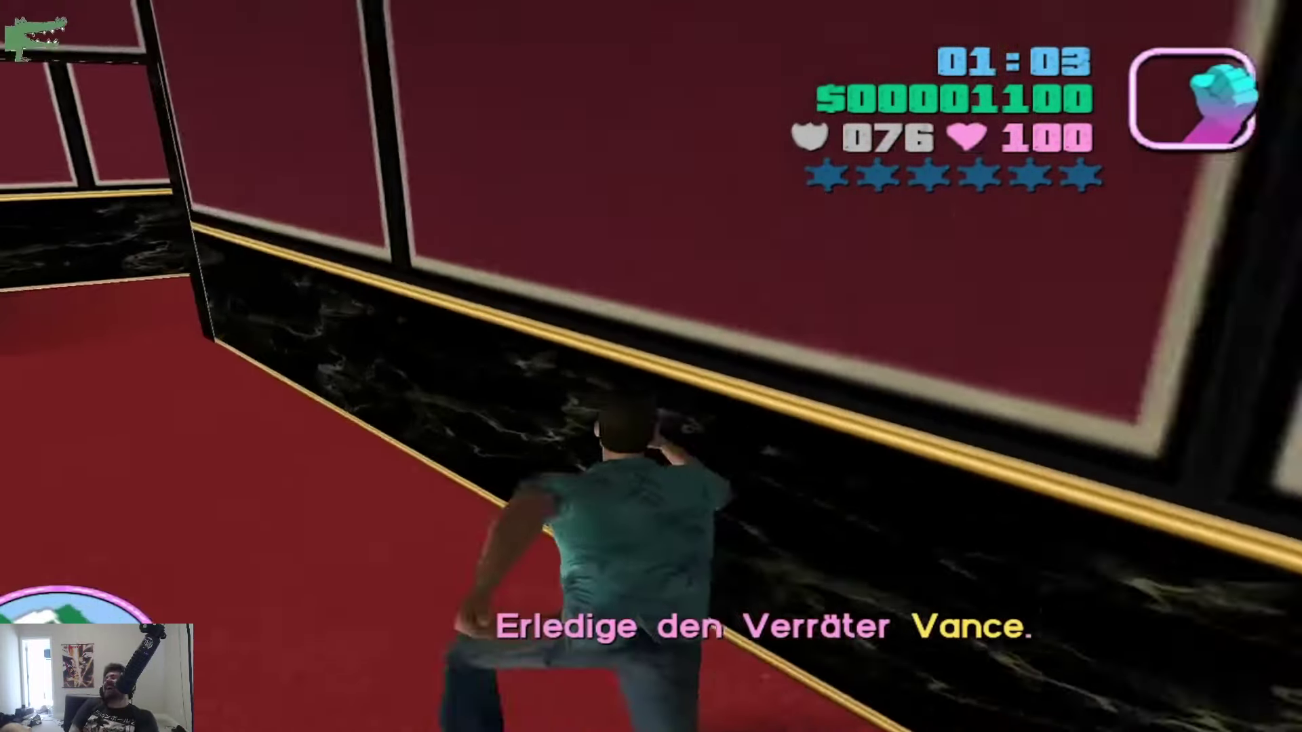
key("w")
key("w")
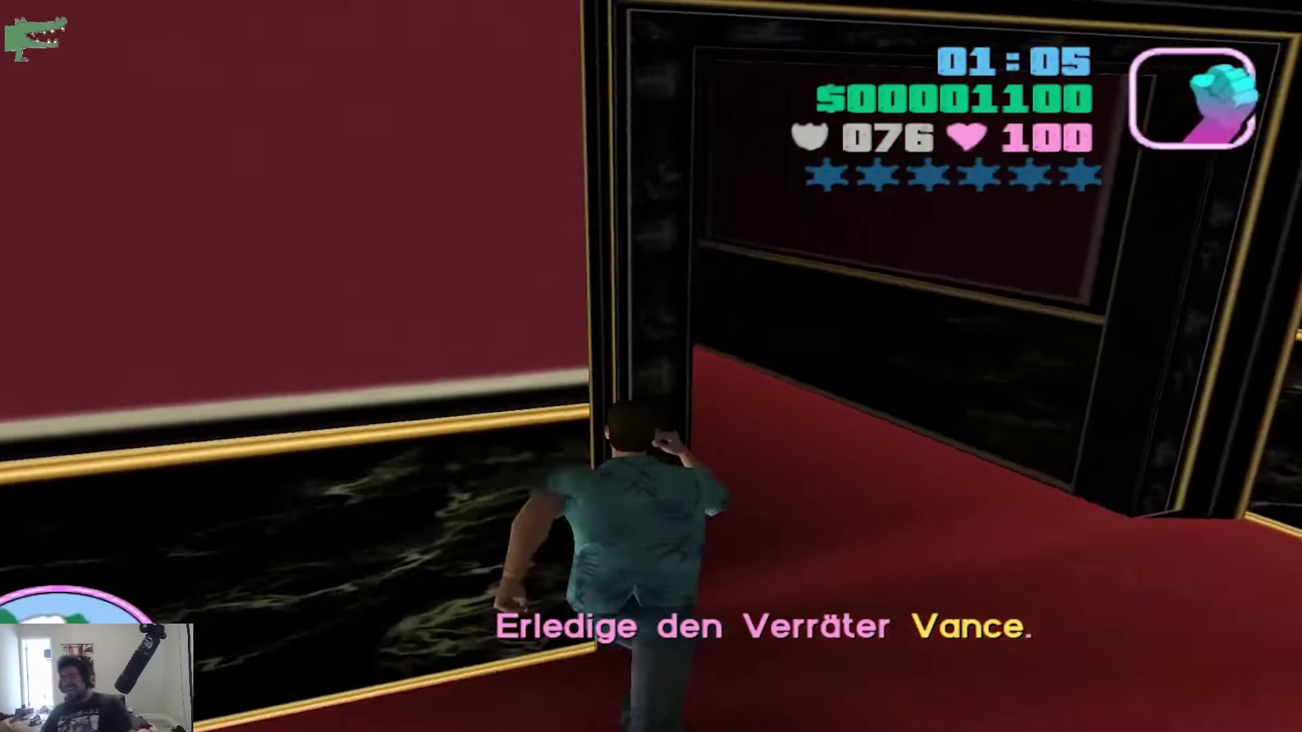
scroll(652, 366, "up", 1)
key("w")
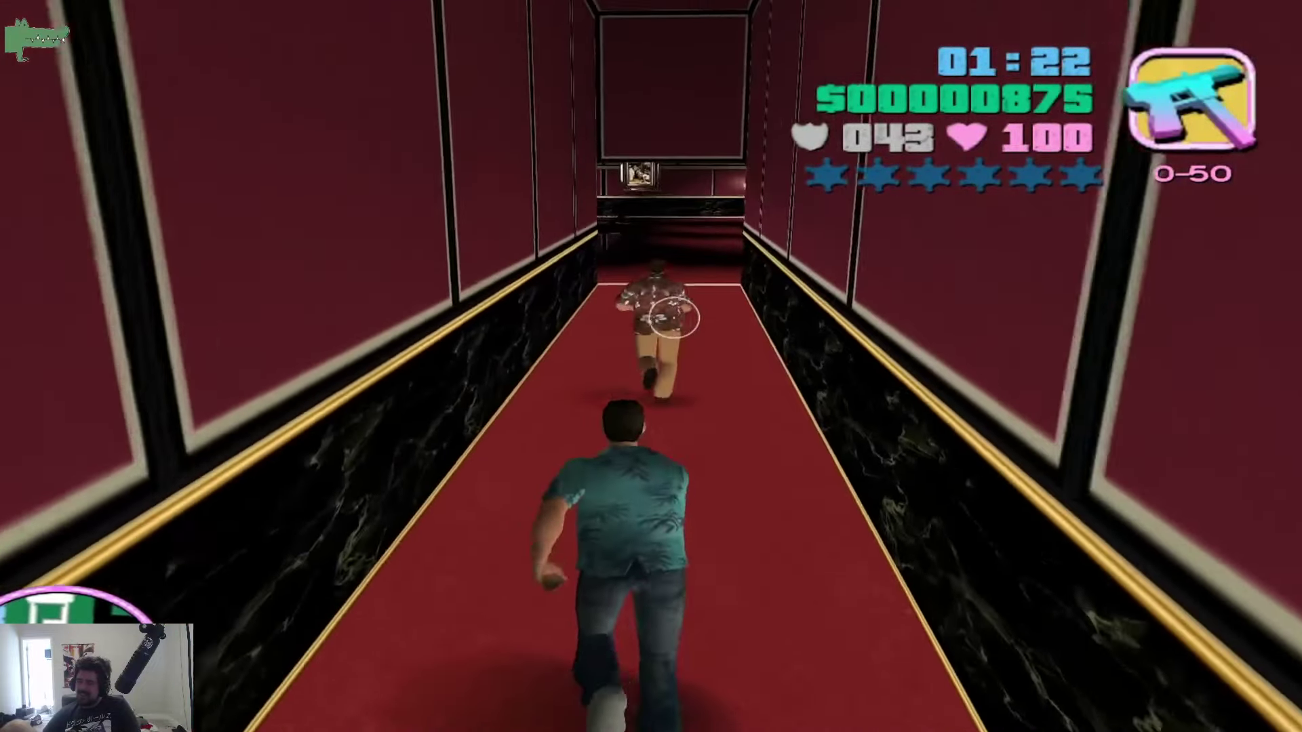
left_click(675, 318)
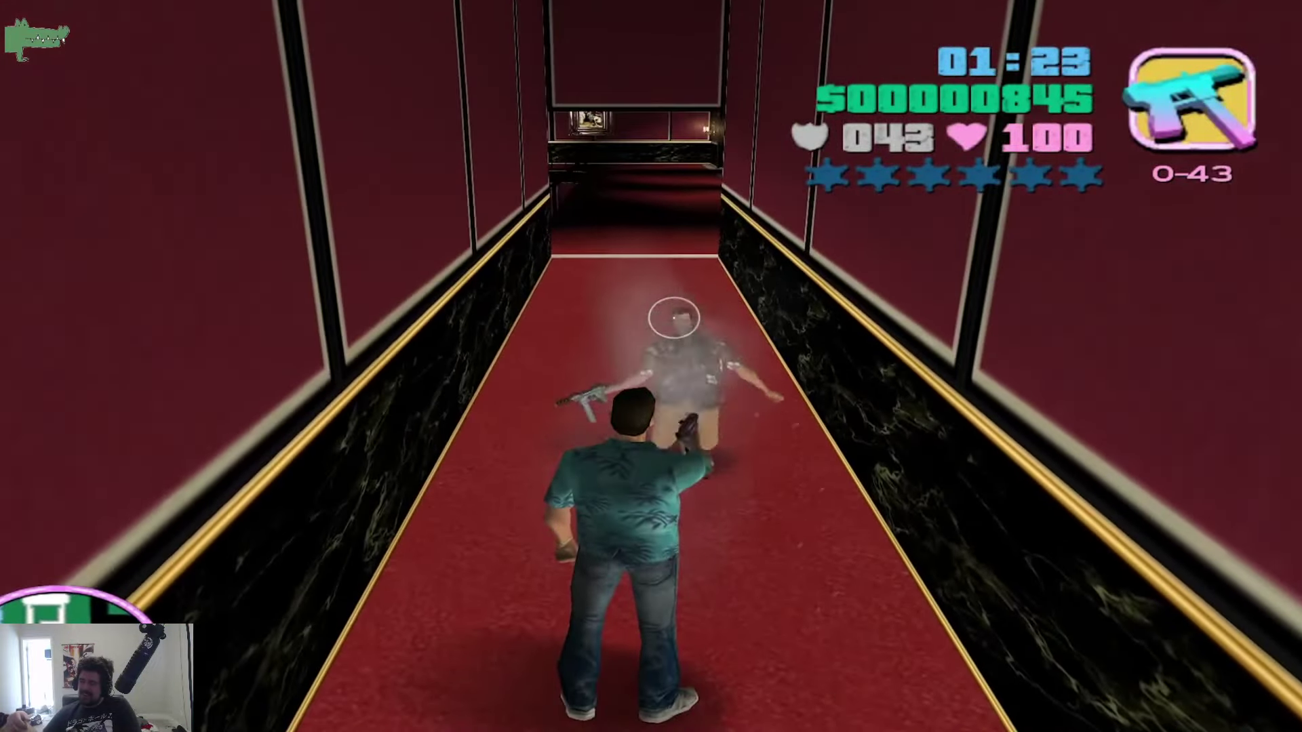
key("w")
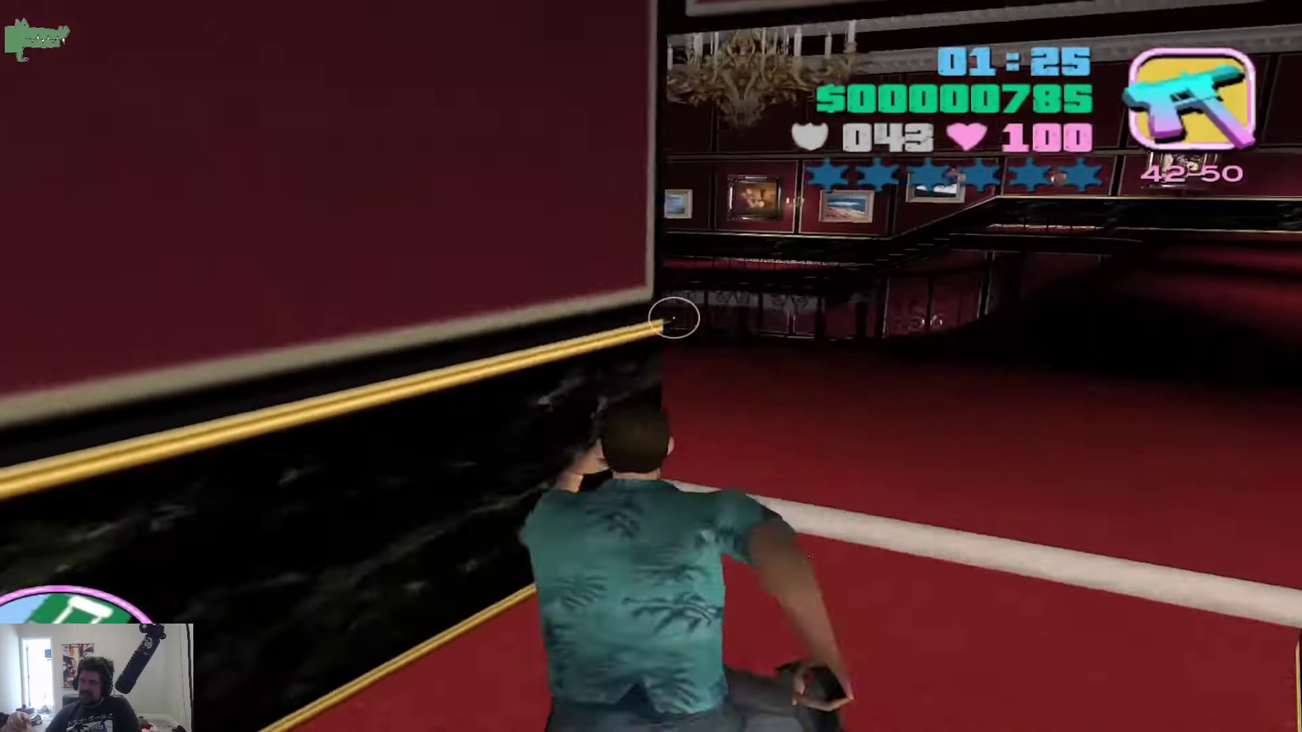
key("w")
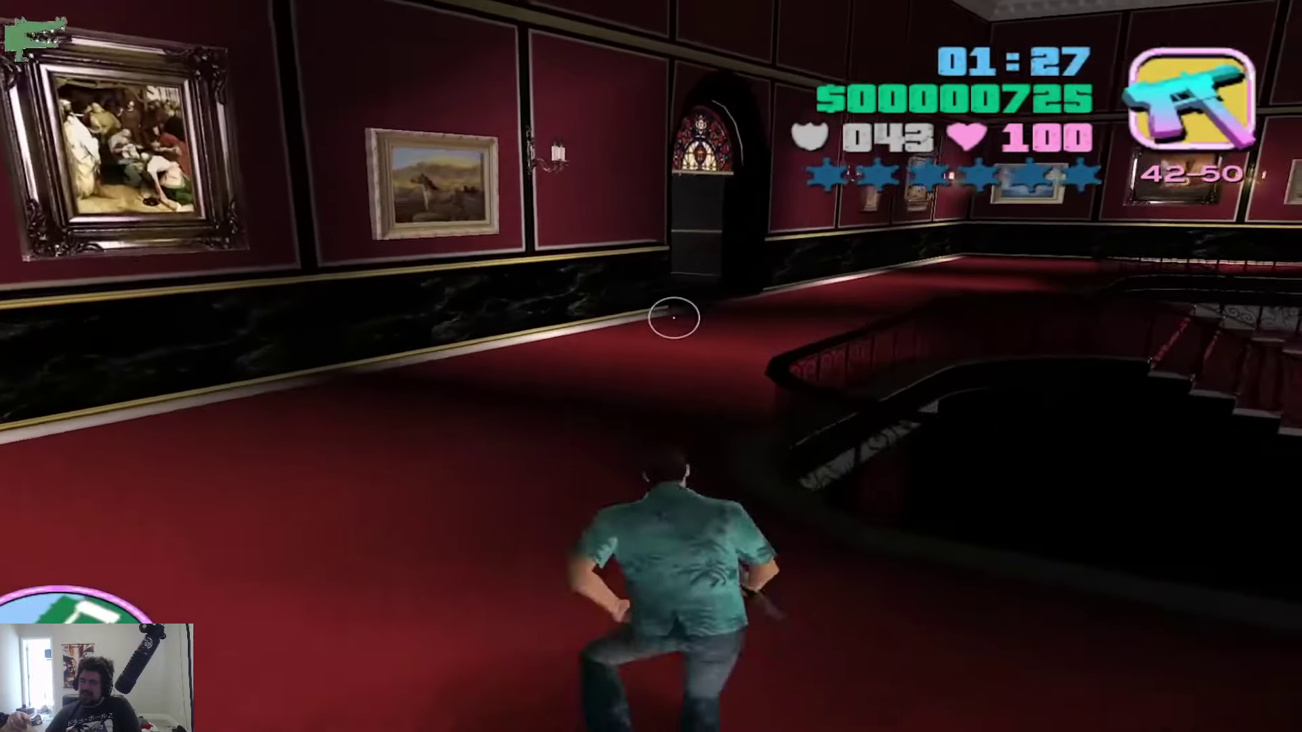
key("w")
scroll(674, 319, "up", 1)
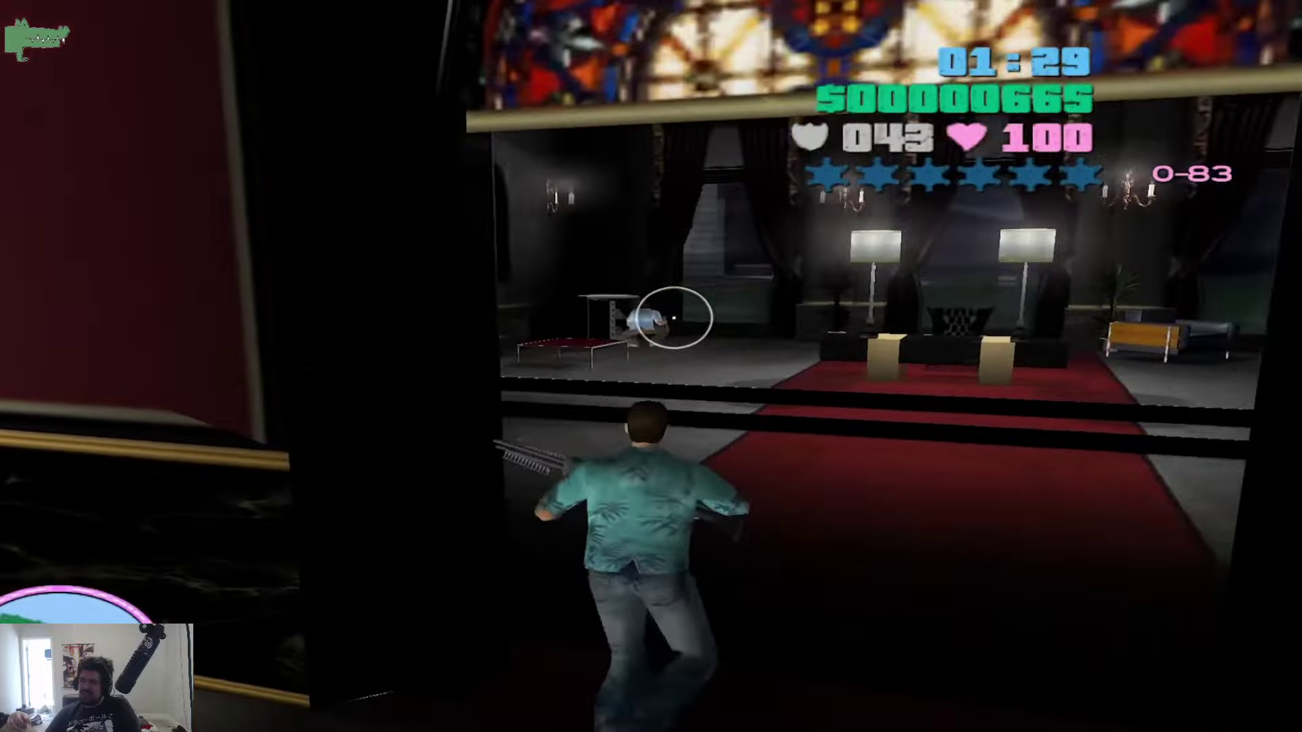
key("w")
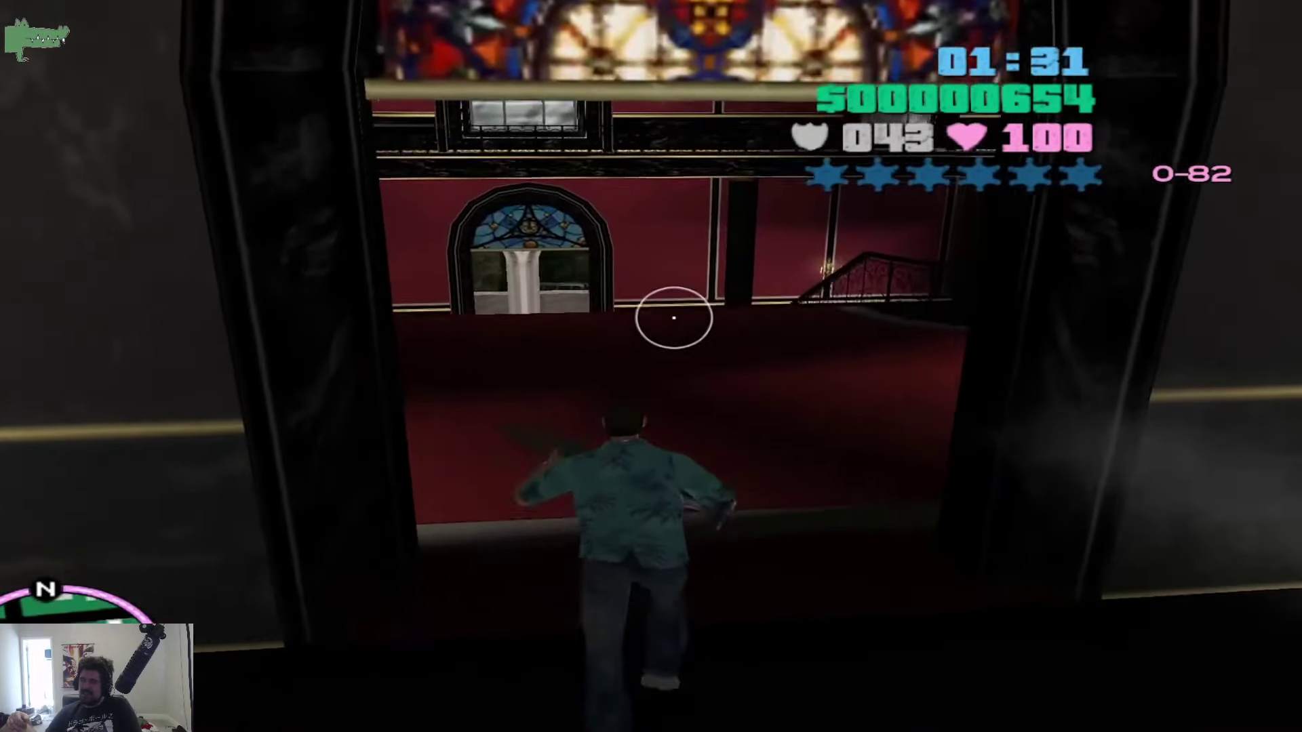
key("w")
left_click(674, 318)
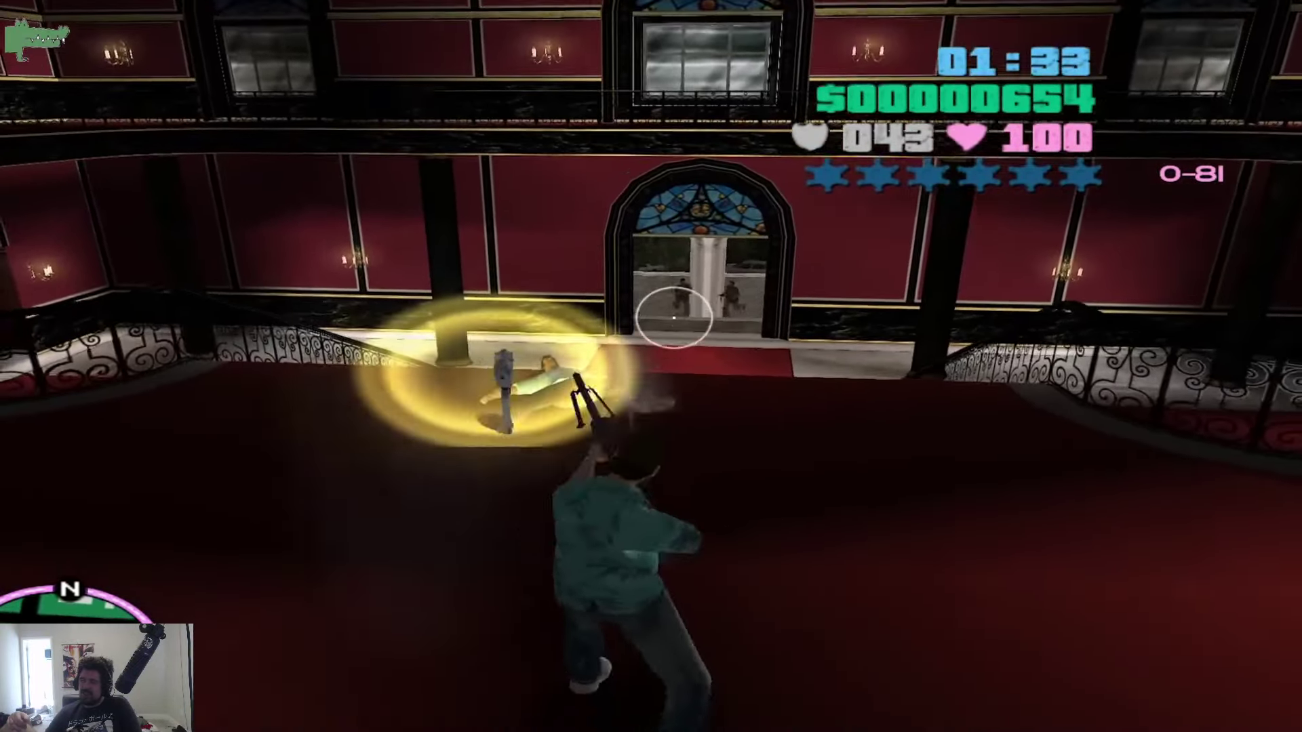
left_click(674, 317)
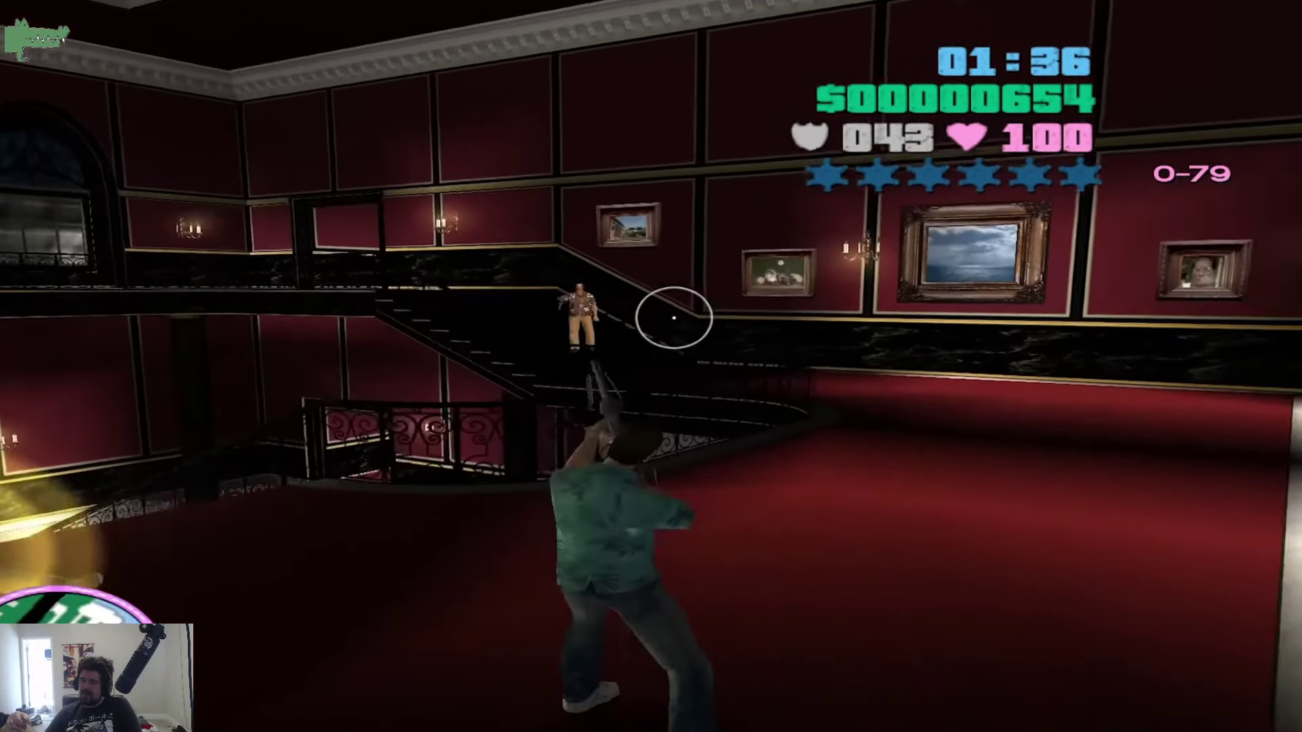
left_click(673, 317)
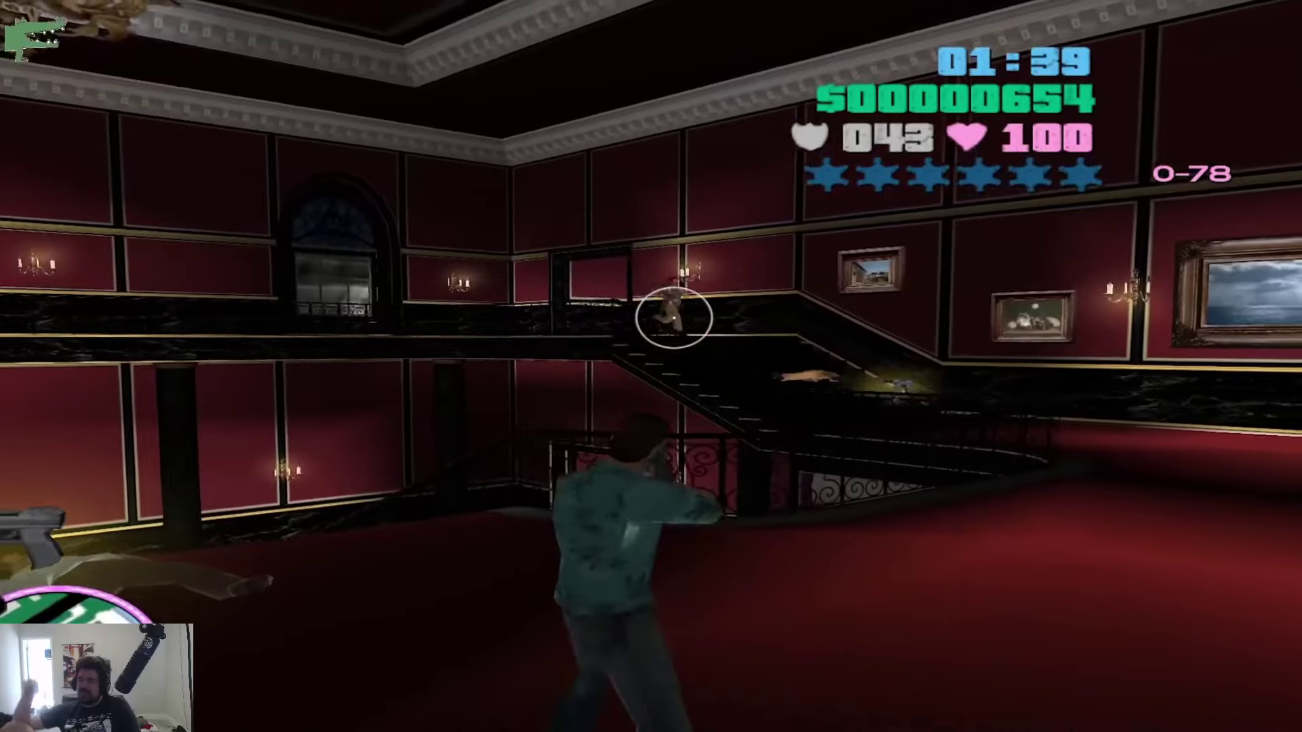
left_click(674, 317)
left_click(673, 316)
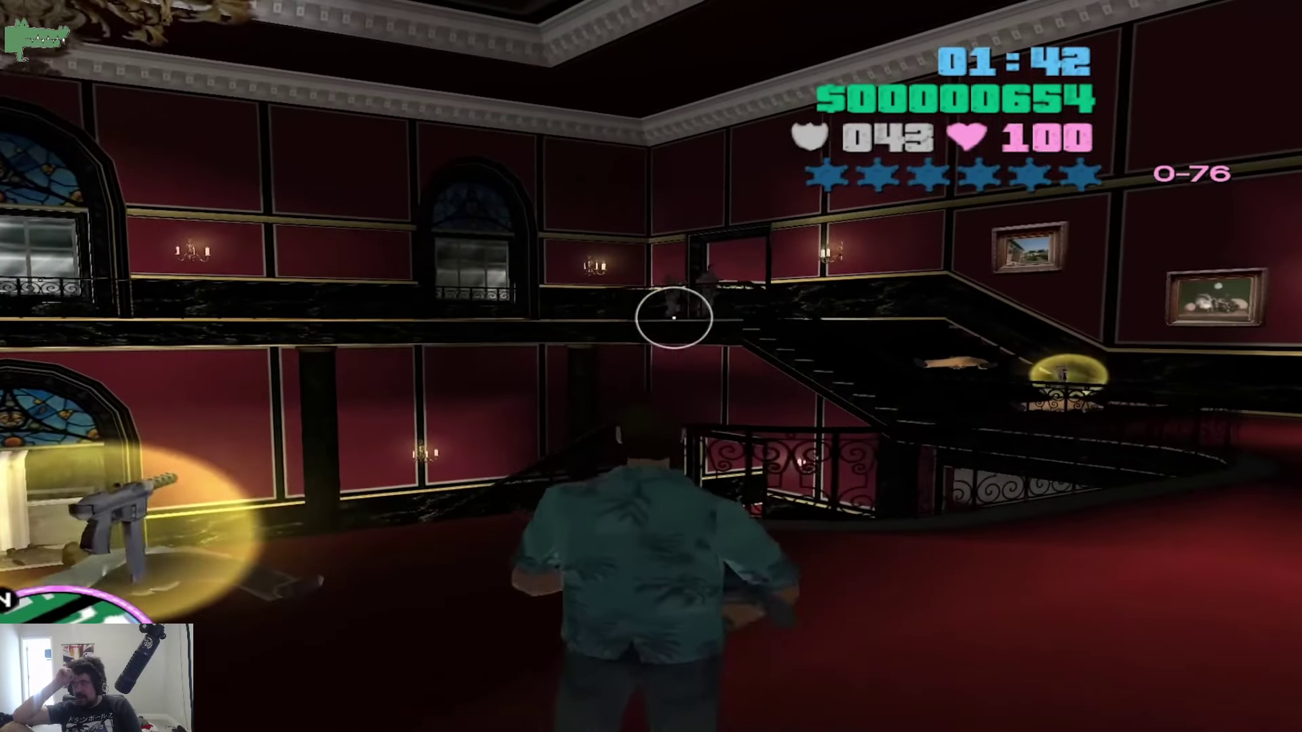
left_click(674, 317)
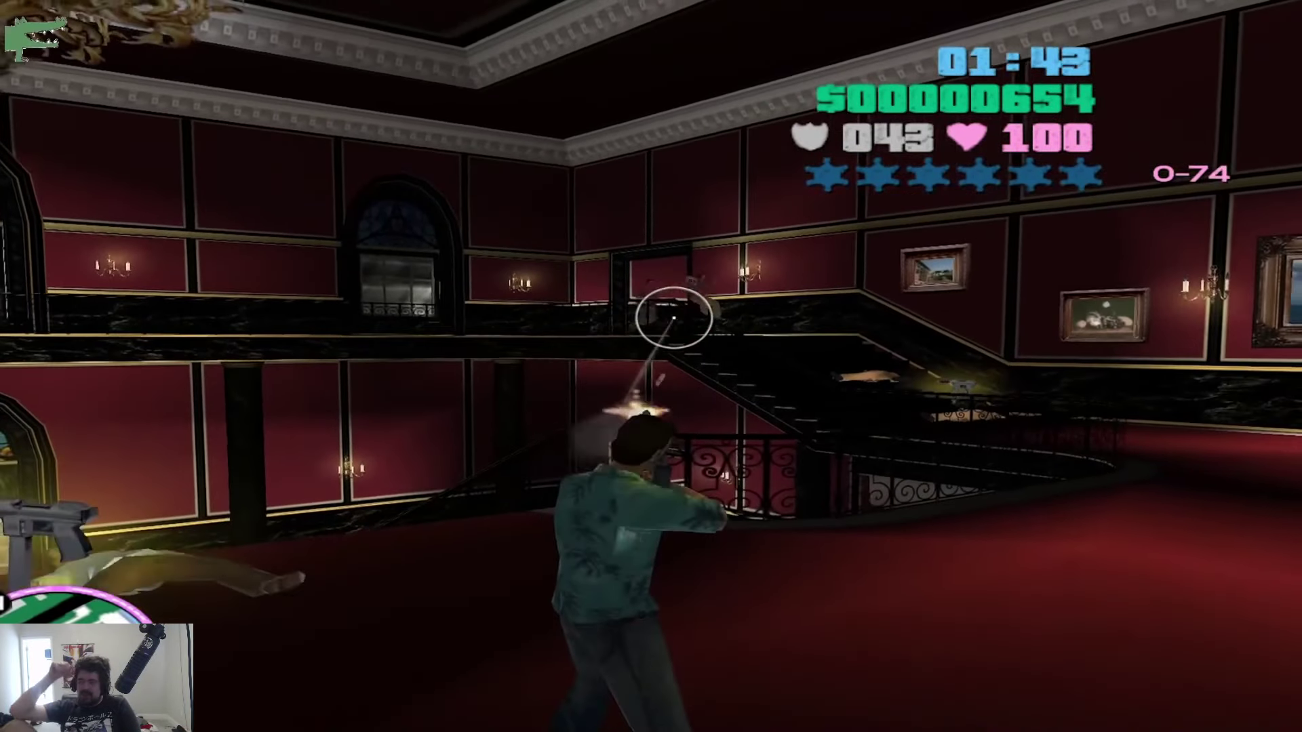
left_click(674, 317)
left_click(674, 317)
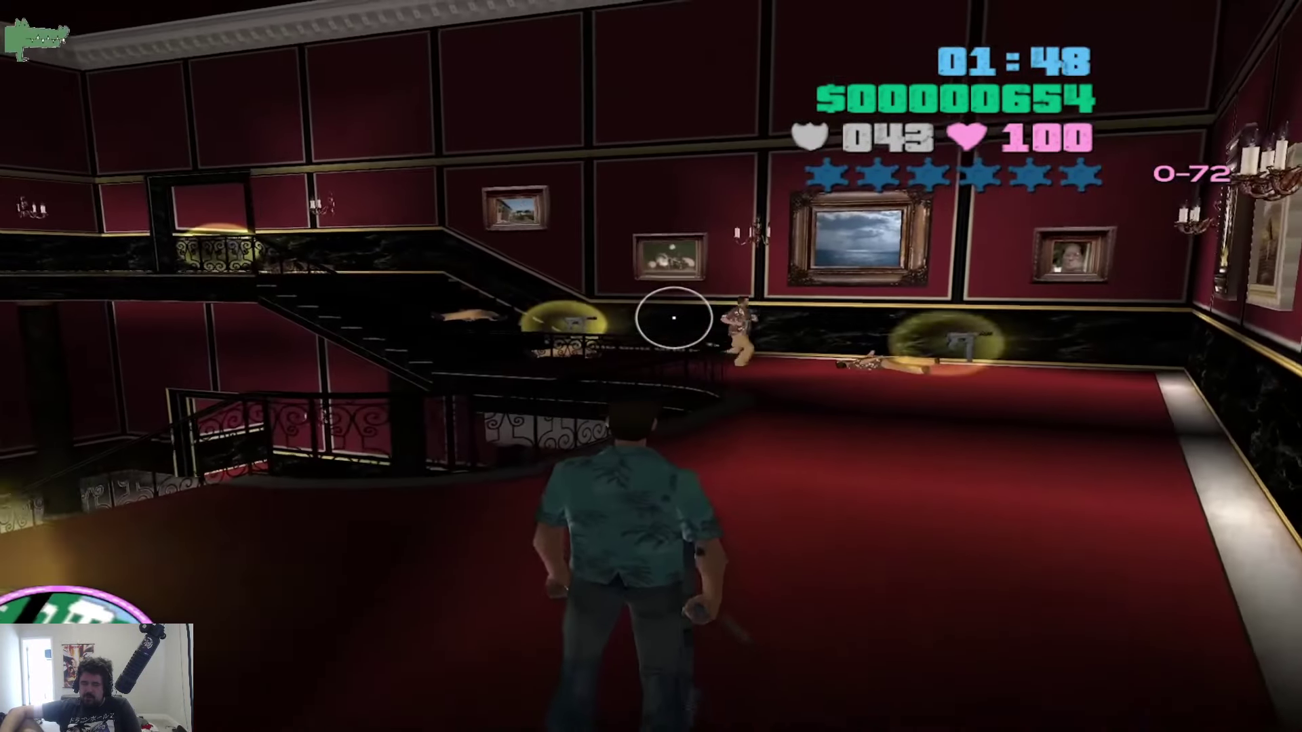
left_click(674, 316)
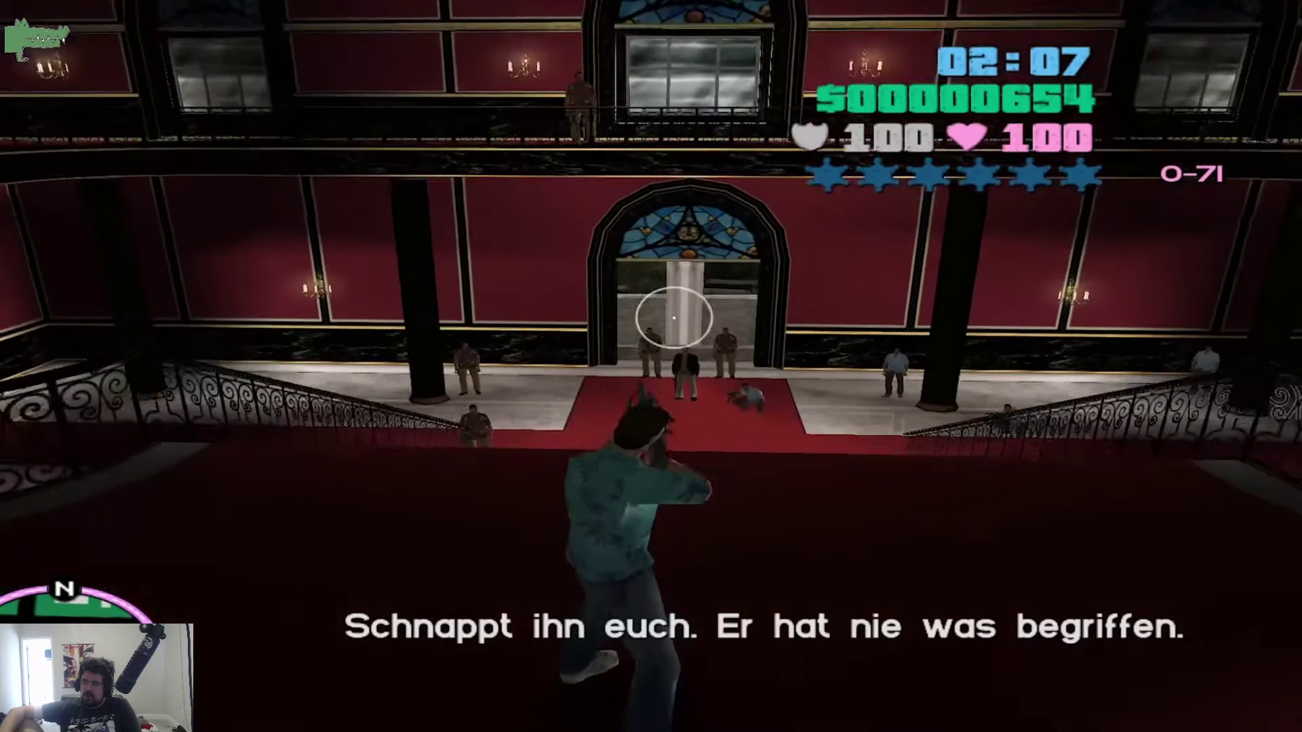
left_click(673, 318)
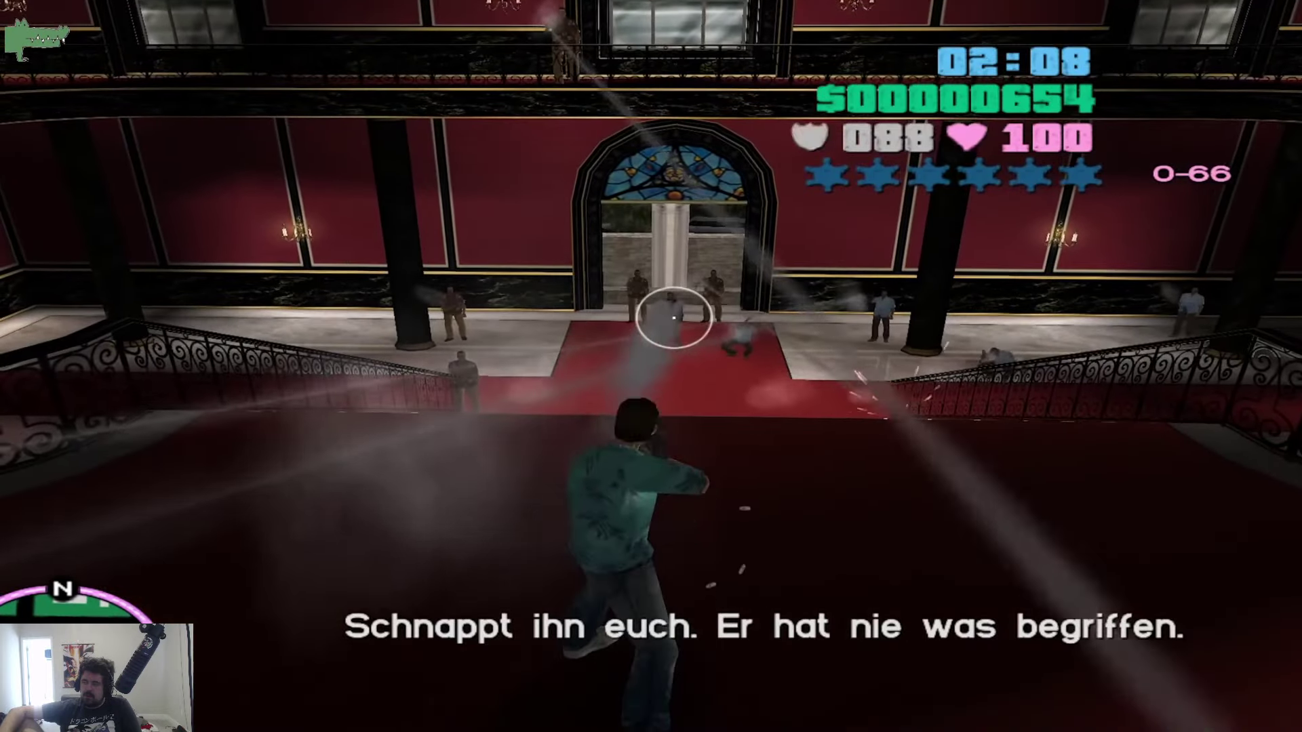
scroll(673, 317, "down", 1)
key("w")
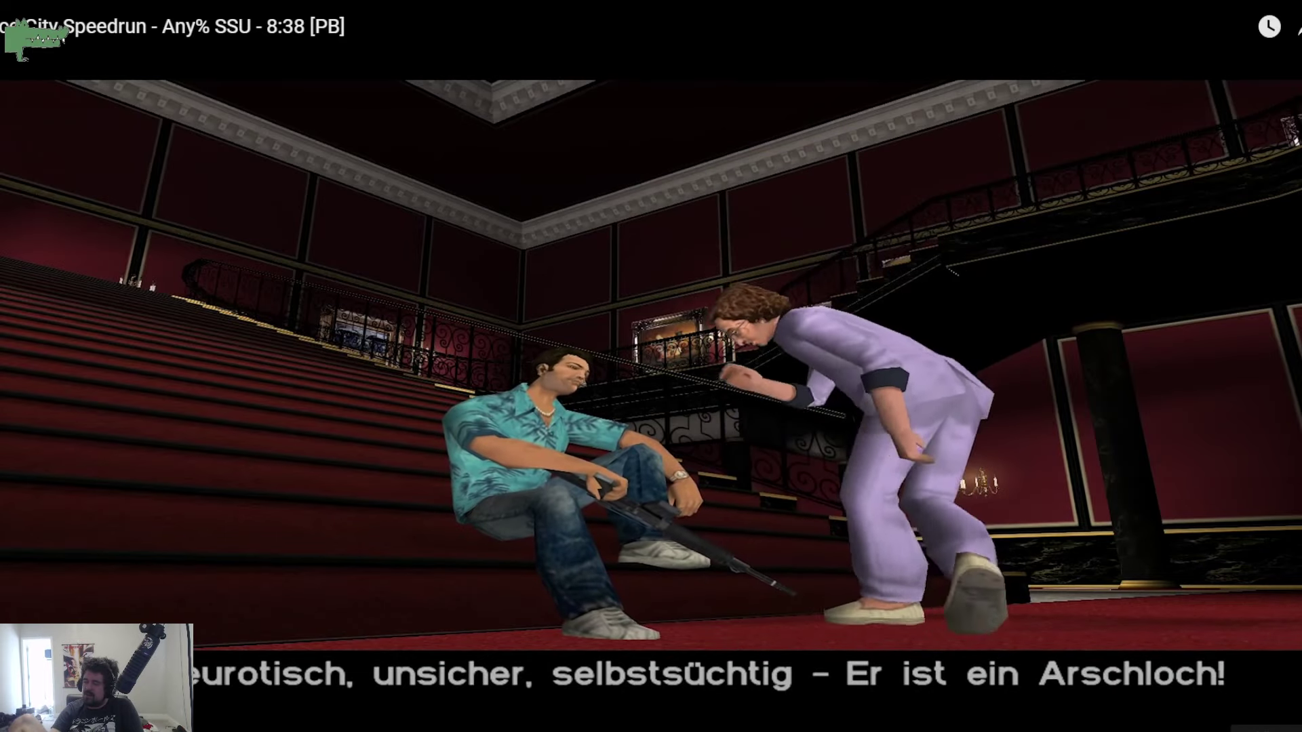
Leave full screen, skip the speedrun video ahead to the credits at about 10:27 and pause it there
key("Escape")
left_click(561, 595)
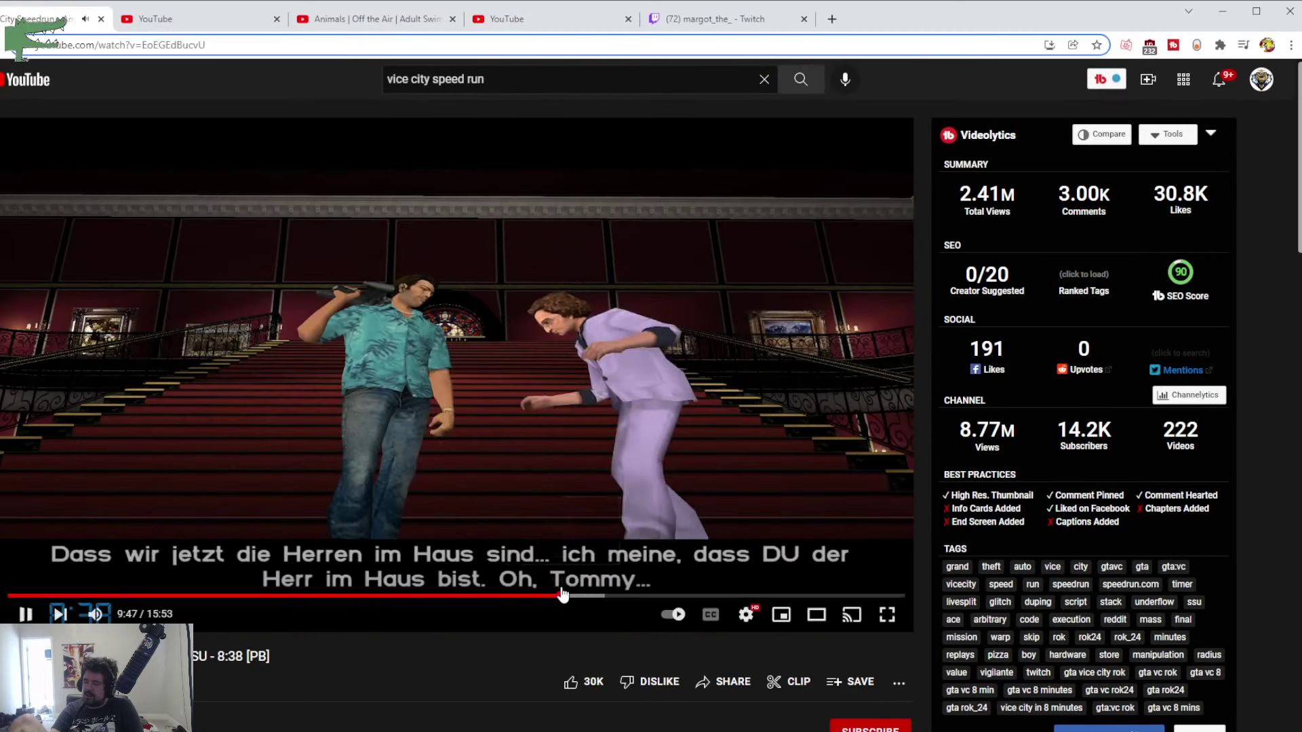
left_click(587, 597)
left_click(597, 597)
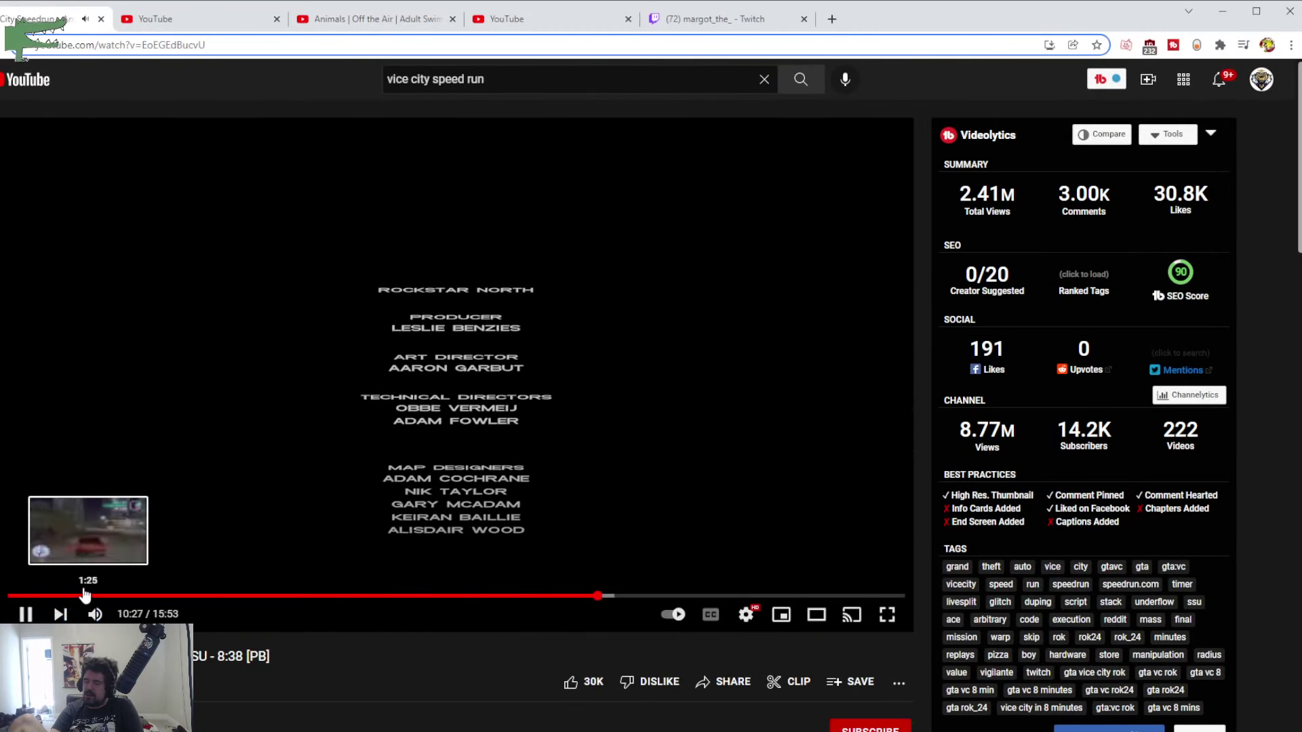
left_click(25, 614)
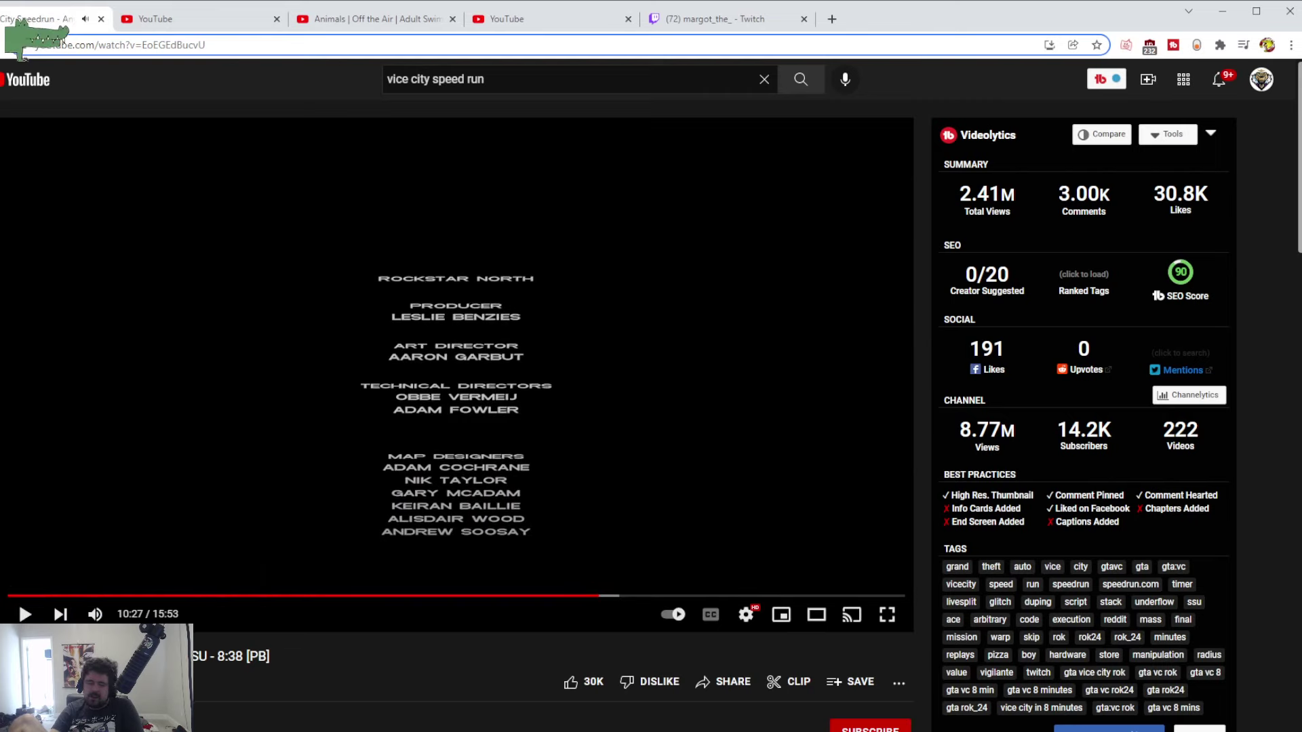
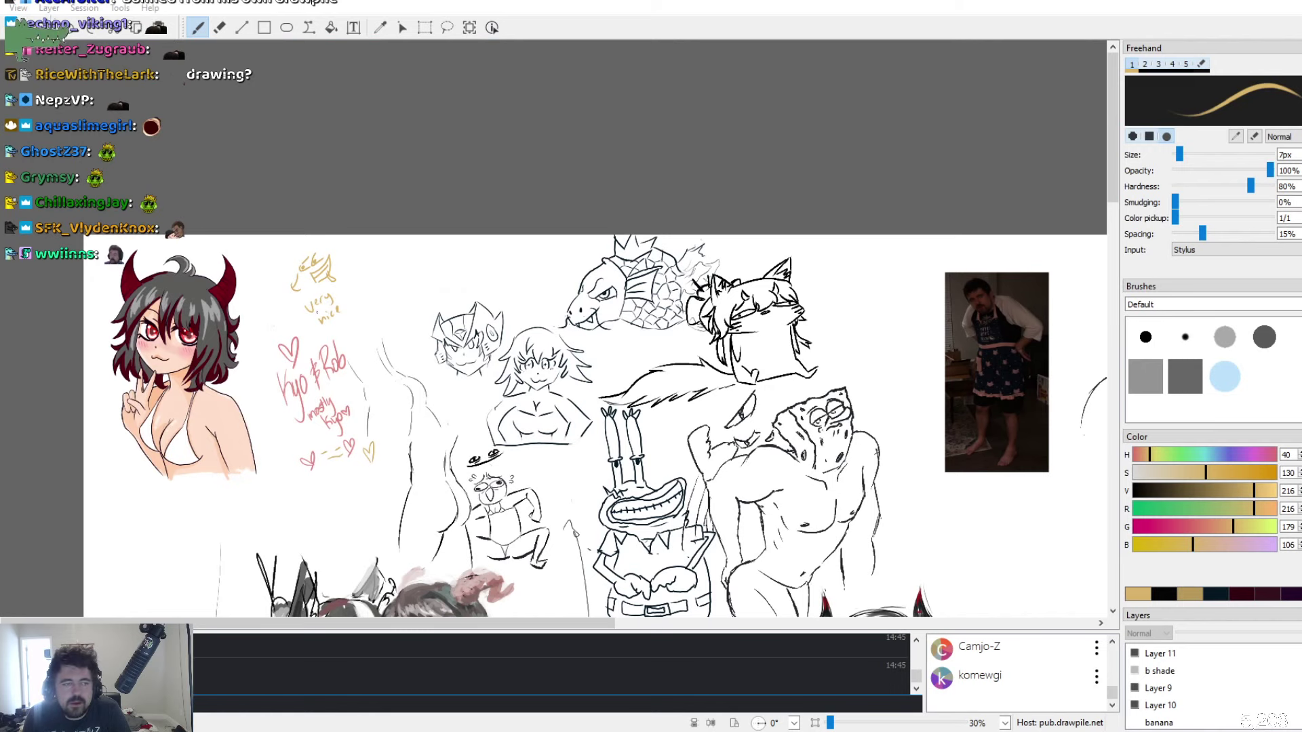
Examine the doodles down the canvas's left side, from the red-eyed horned girl to the mirrored "STRIKE A POSE!" sketch
scroll(489, 359, "up", 2)
scroll(560, 366, "down", 2)
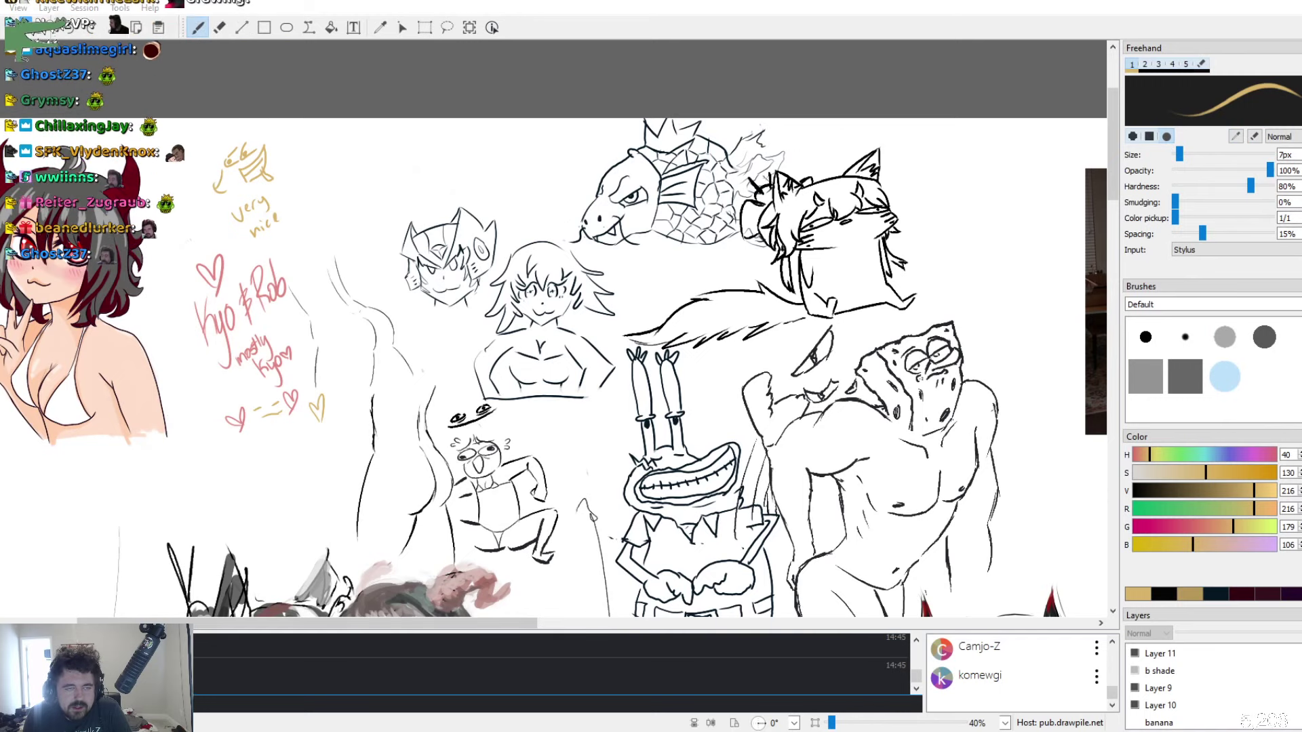
scroll(782, 334, "down", 14)
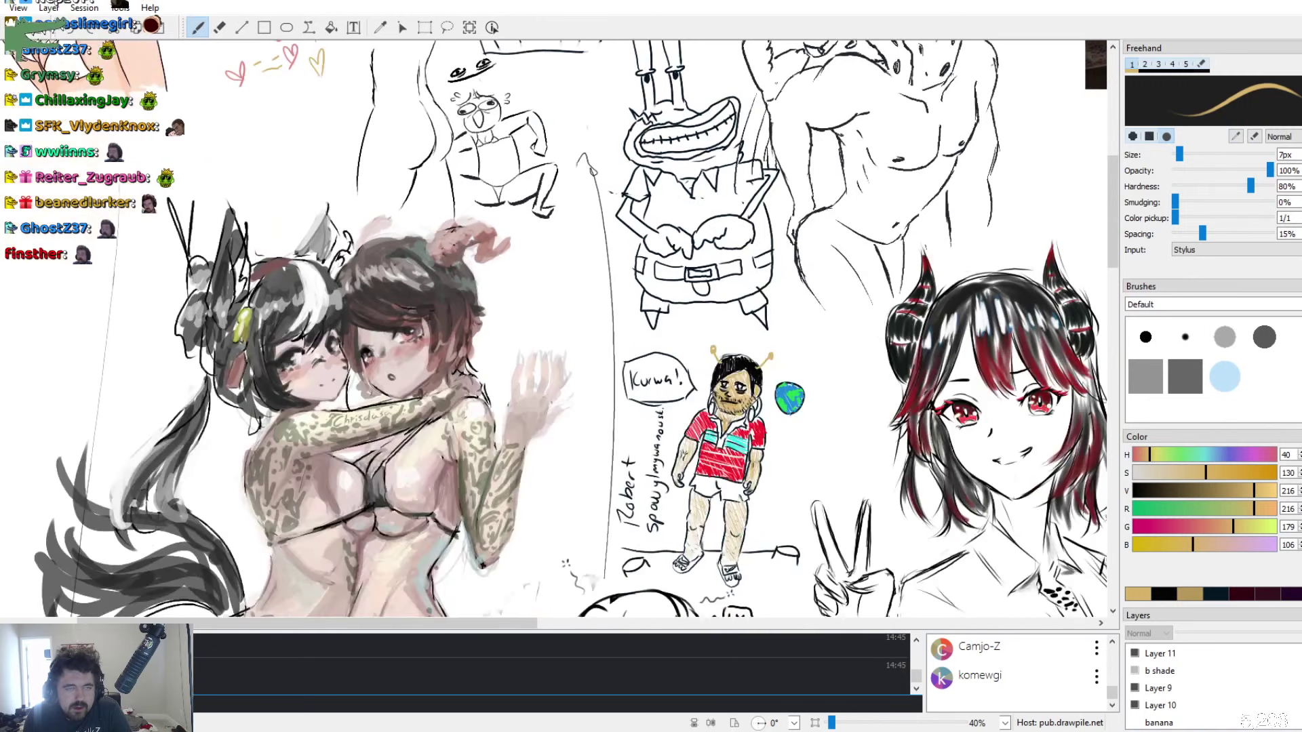
scroll(781, 334, "down", 2)
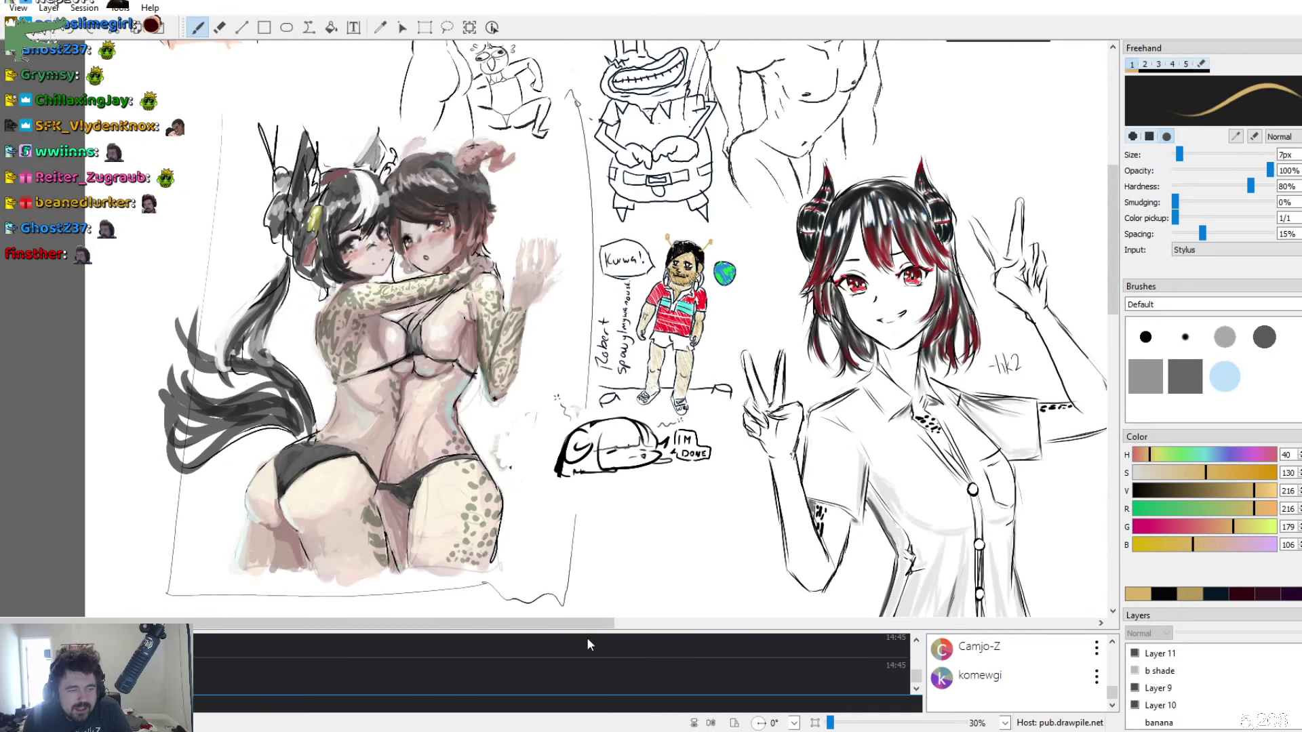
left_click_drag(587, 622, 553, 623)
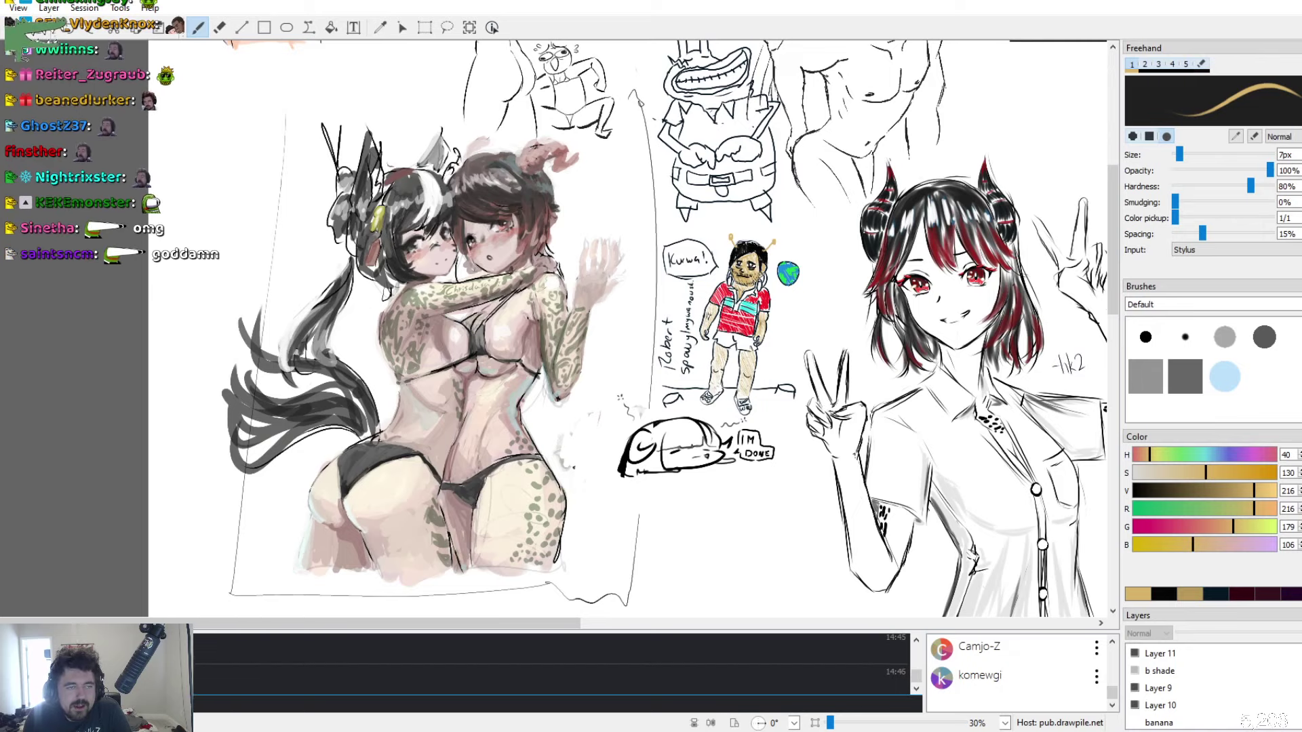
scroll(634, 329, "down", 5)
scroll(634, 329, "down", 6)
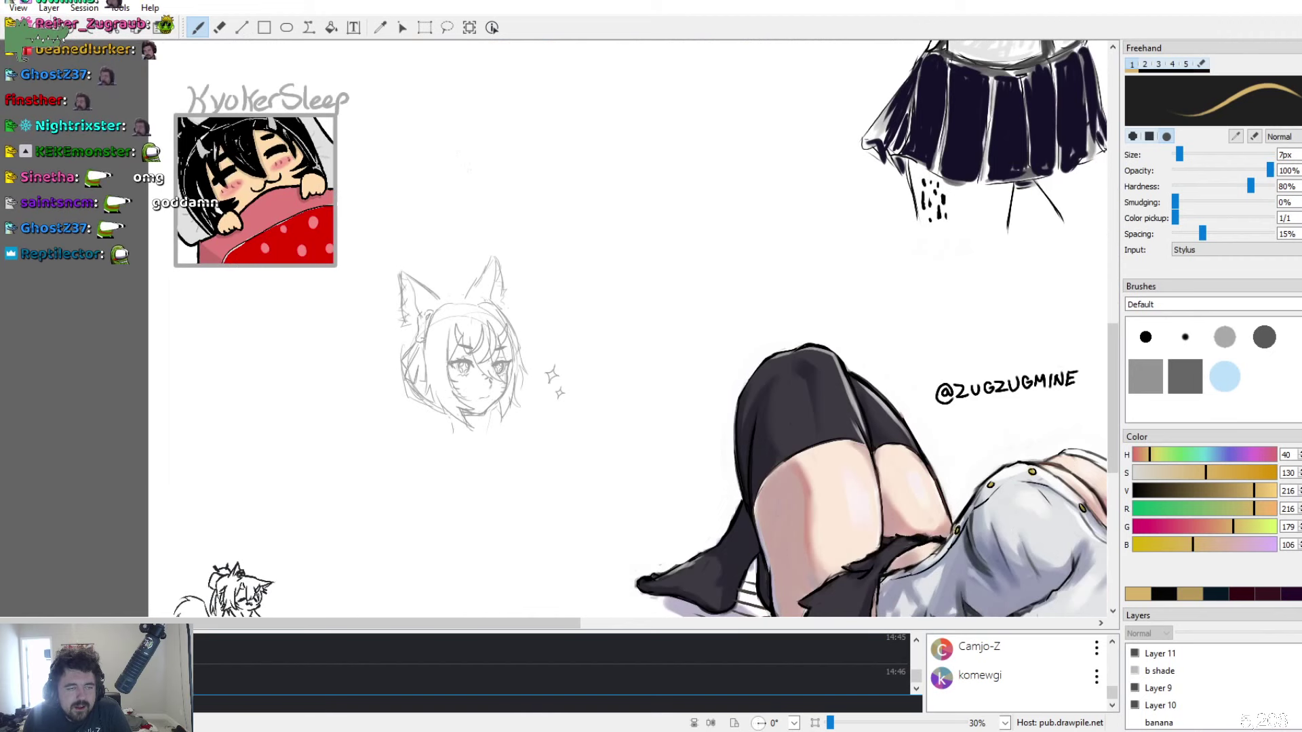
scroll(634, 329, "down", 4)
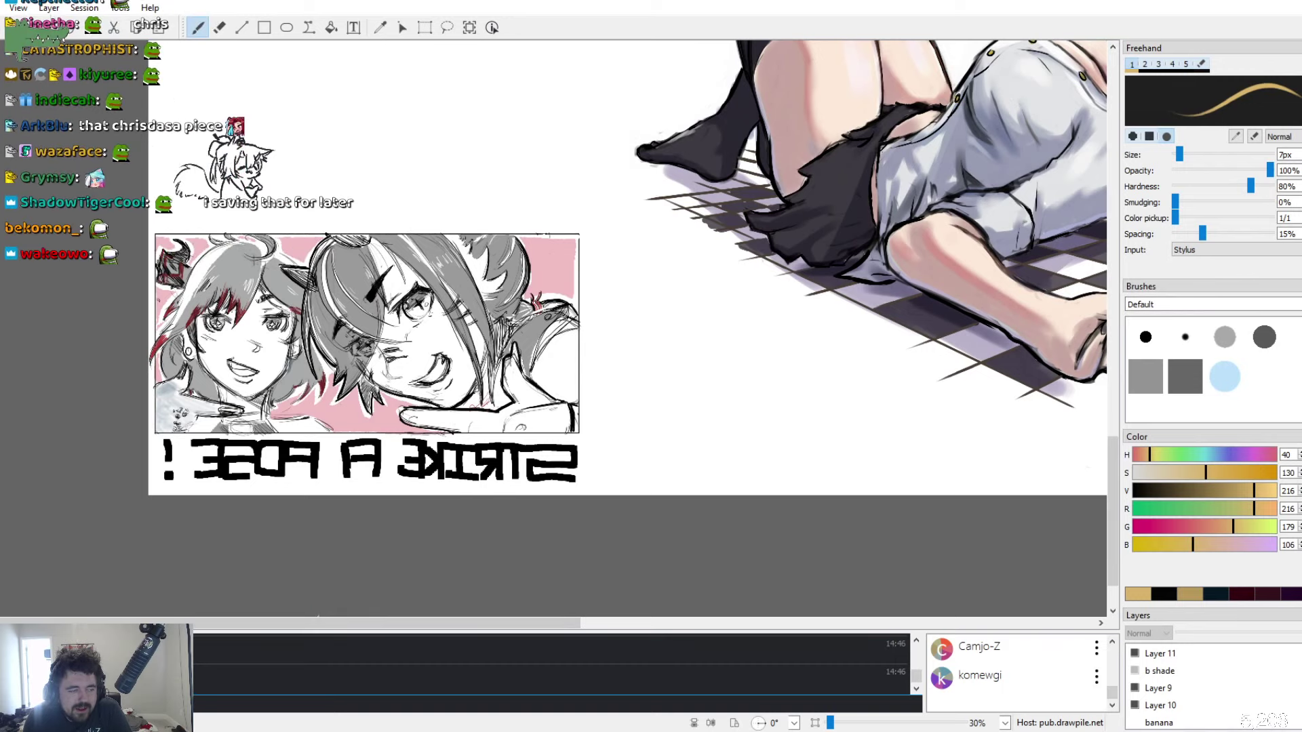
Examine the lower-right drawings: the girl reclining on the checkered floor, the chainsaw-armed robot and the robed horned girl
left_click_drag(326, 629, 550, 631)
scroll(556, 326, "up", 3)
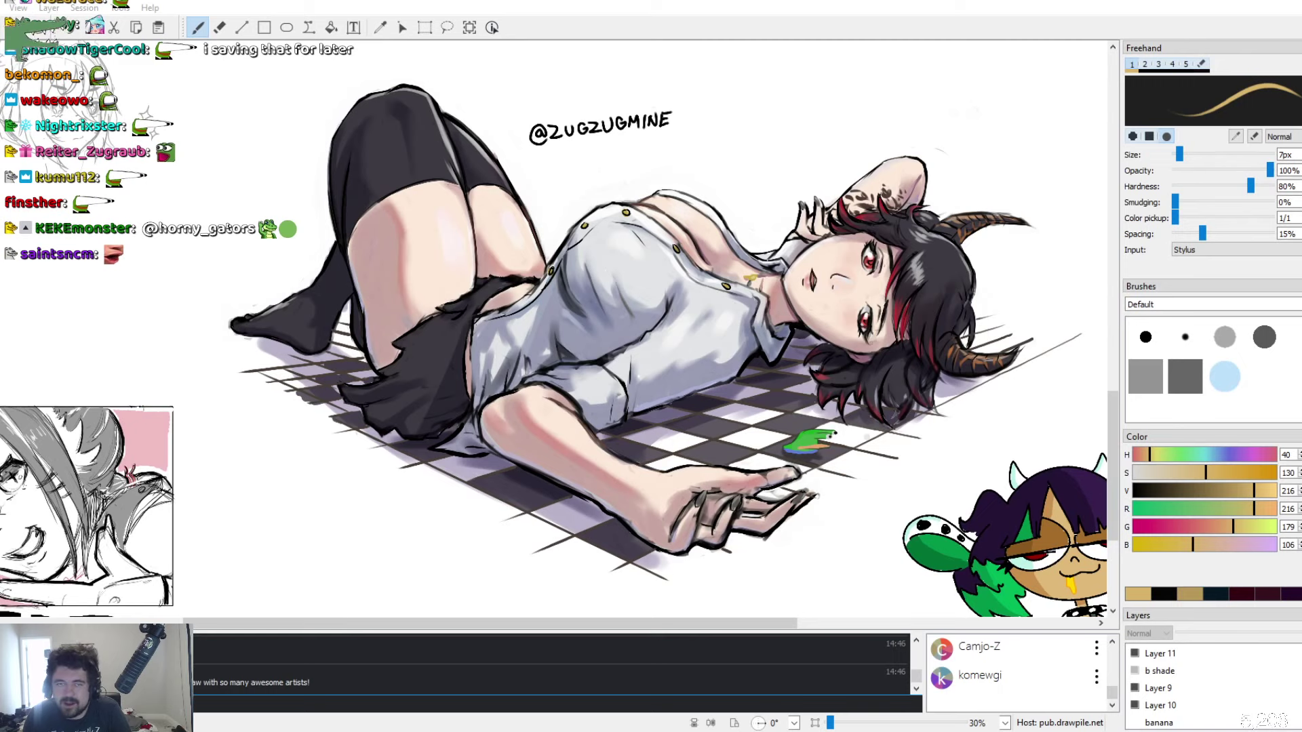
mouse_move(490, 622)
left_mouse_down()
mouse_move(283, 622)
mouse_move(744, 632)
left_mouse_up()
scroll(554, 328, "up", 1)
scroll(554, 328, "down", 2)
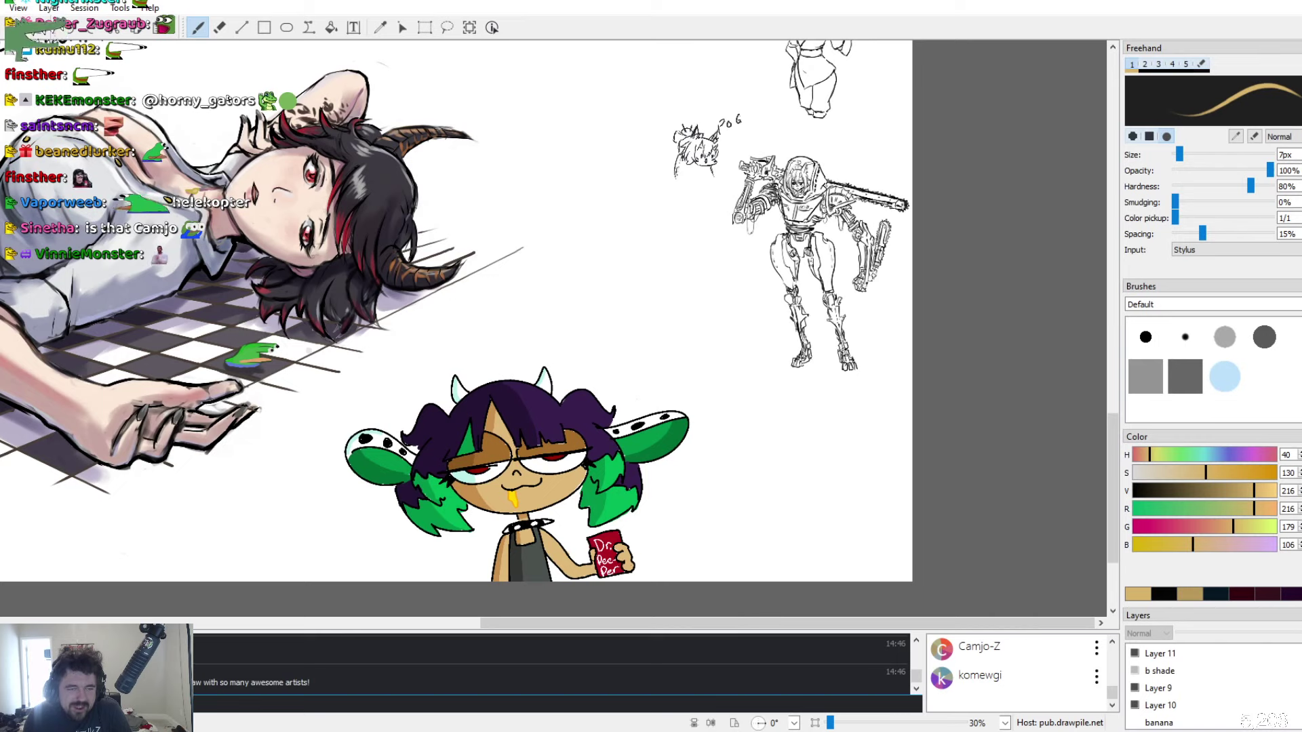
scroll(943, 471, "up", 4)
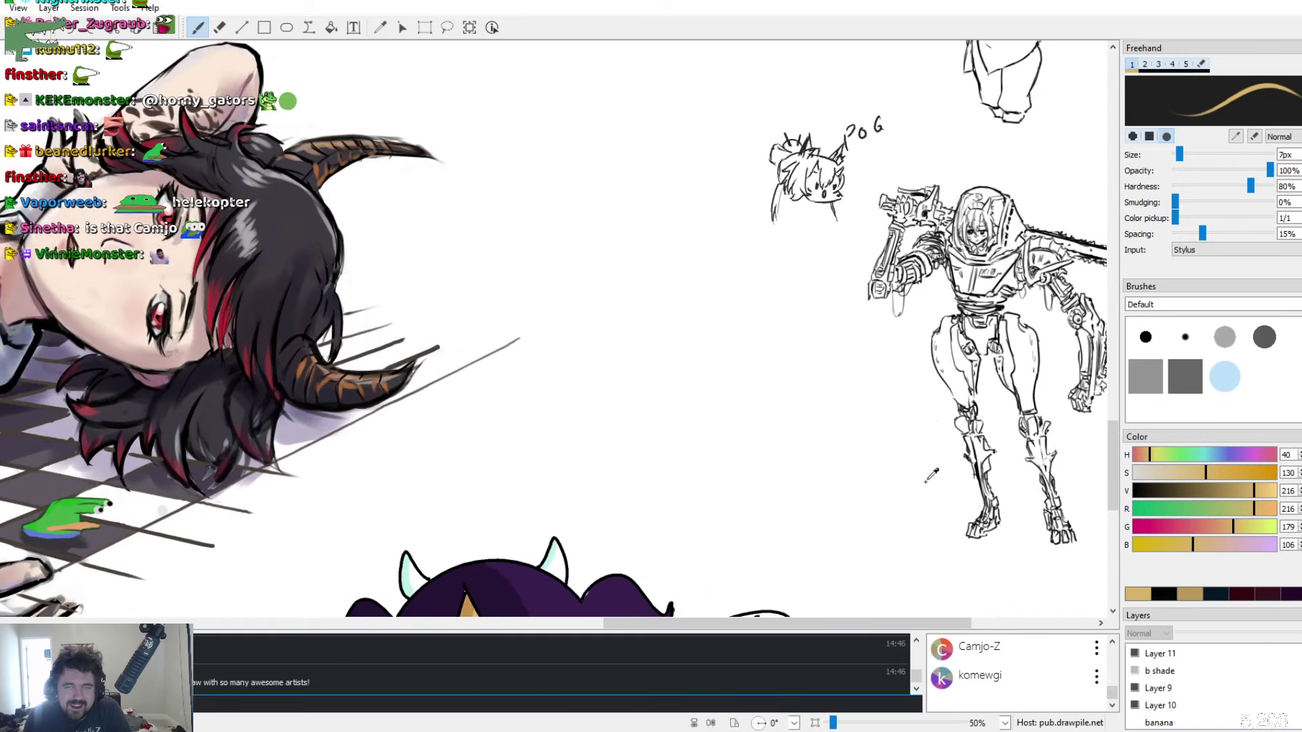
left_click_drag(648, 623, 743, 623)
scroll(752, 515, "up", 3)
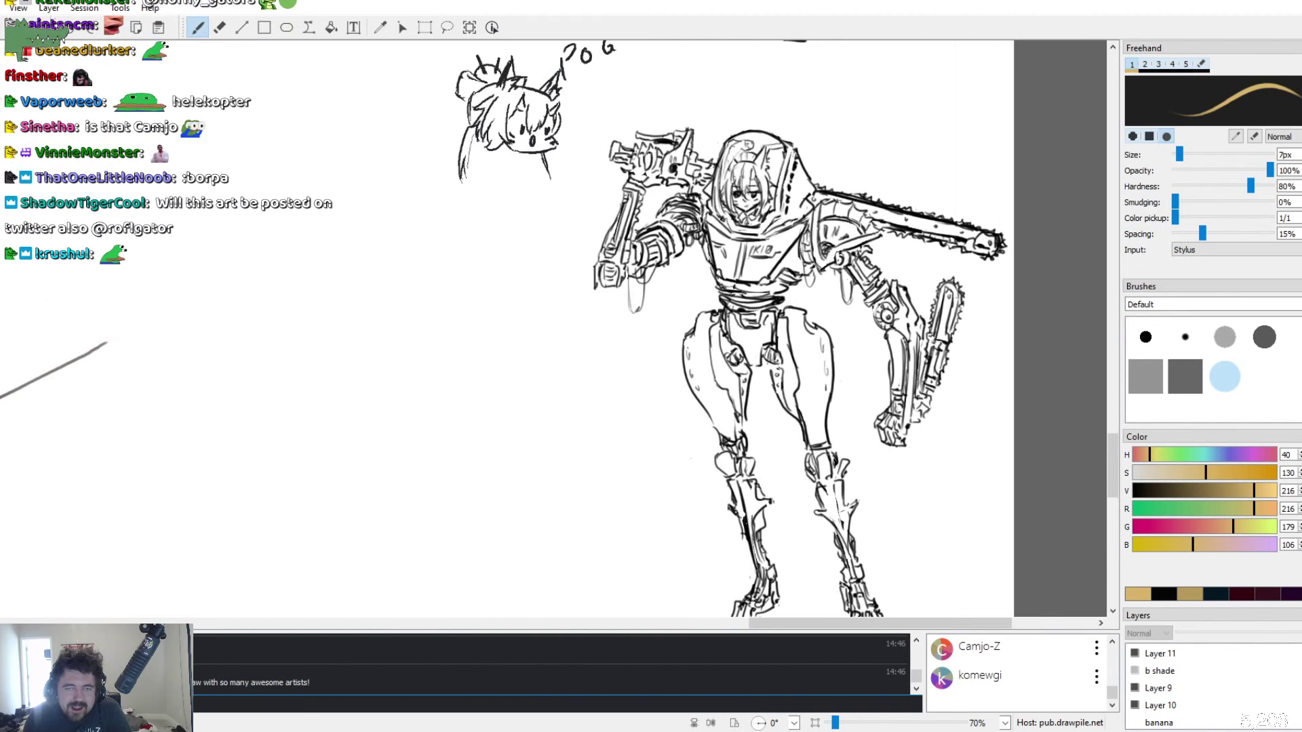
scroll(746, 329, "up", 5)
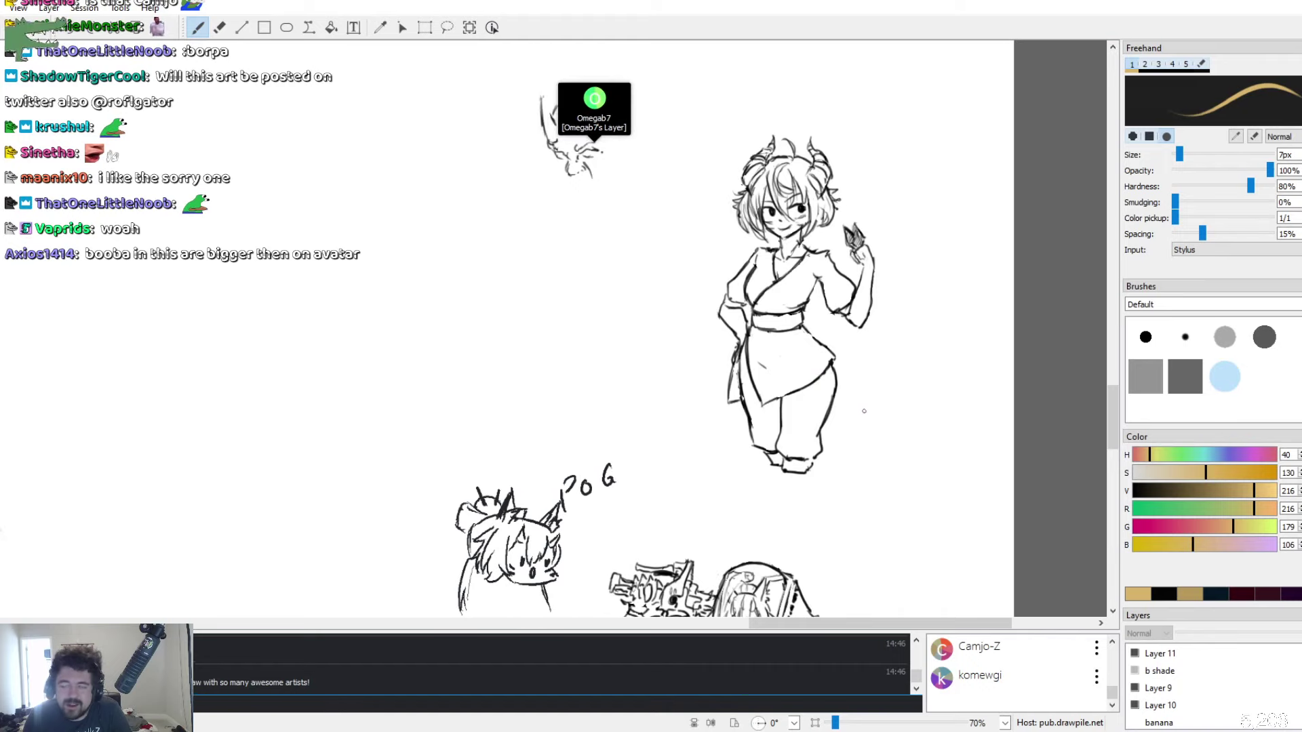
scroll(834, 400, "up", 2)
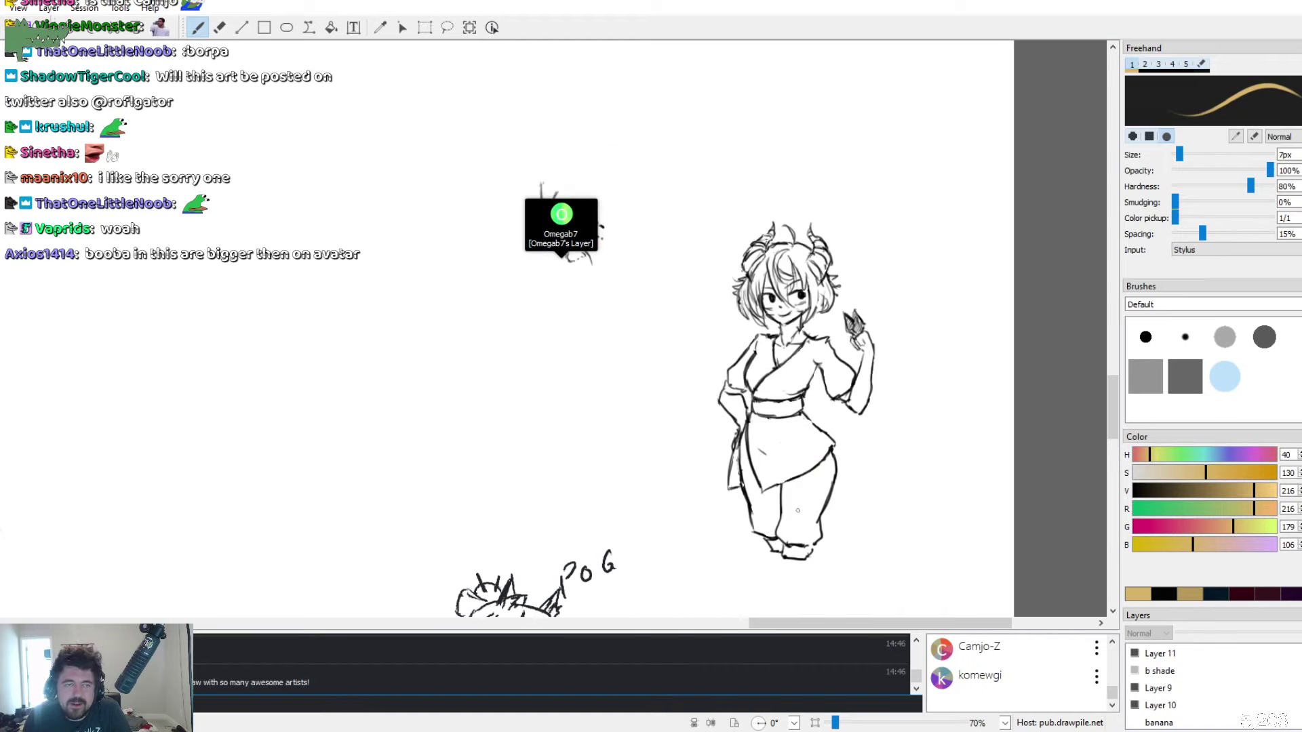
Examine the two horned girls sketched beside "PUNCH" and the bearded man drawn next to them
scroll(826, 407, "up", 10)
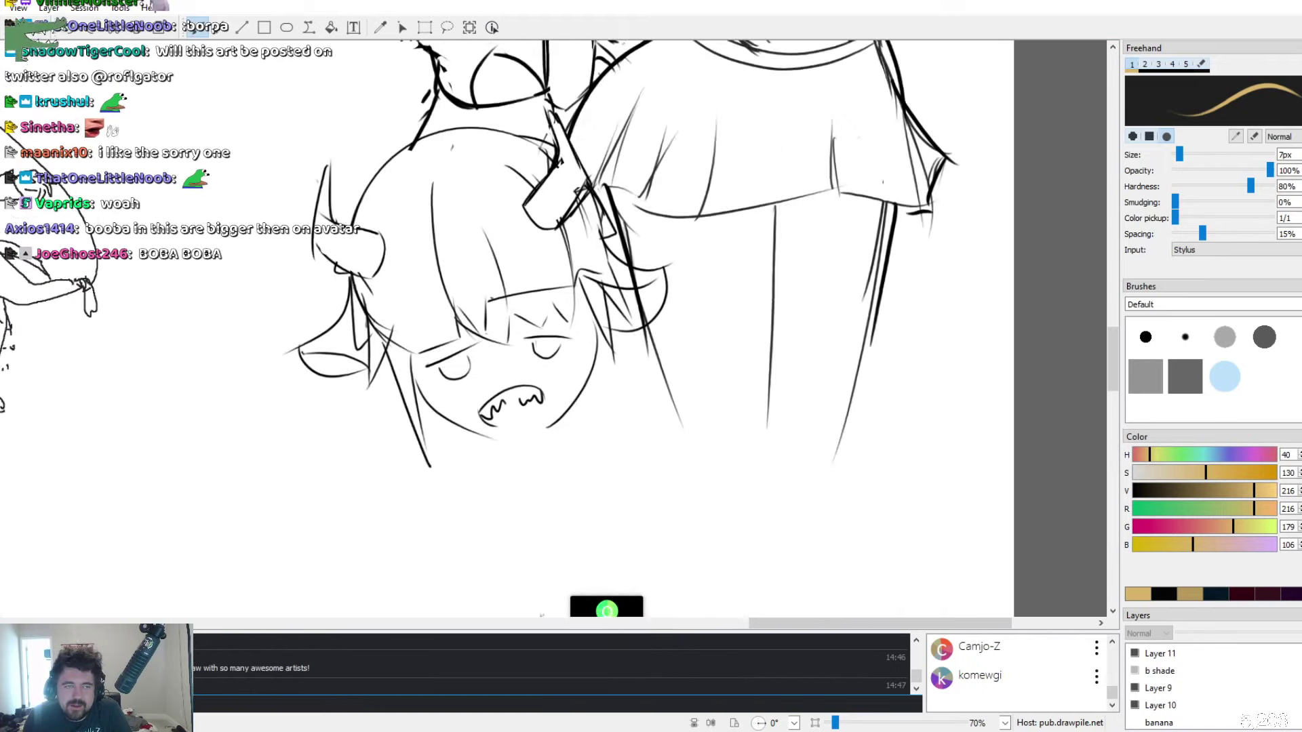
scroll(611, 326, "down", 6)
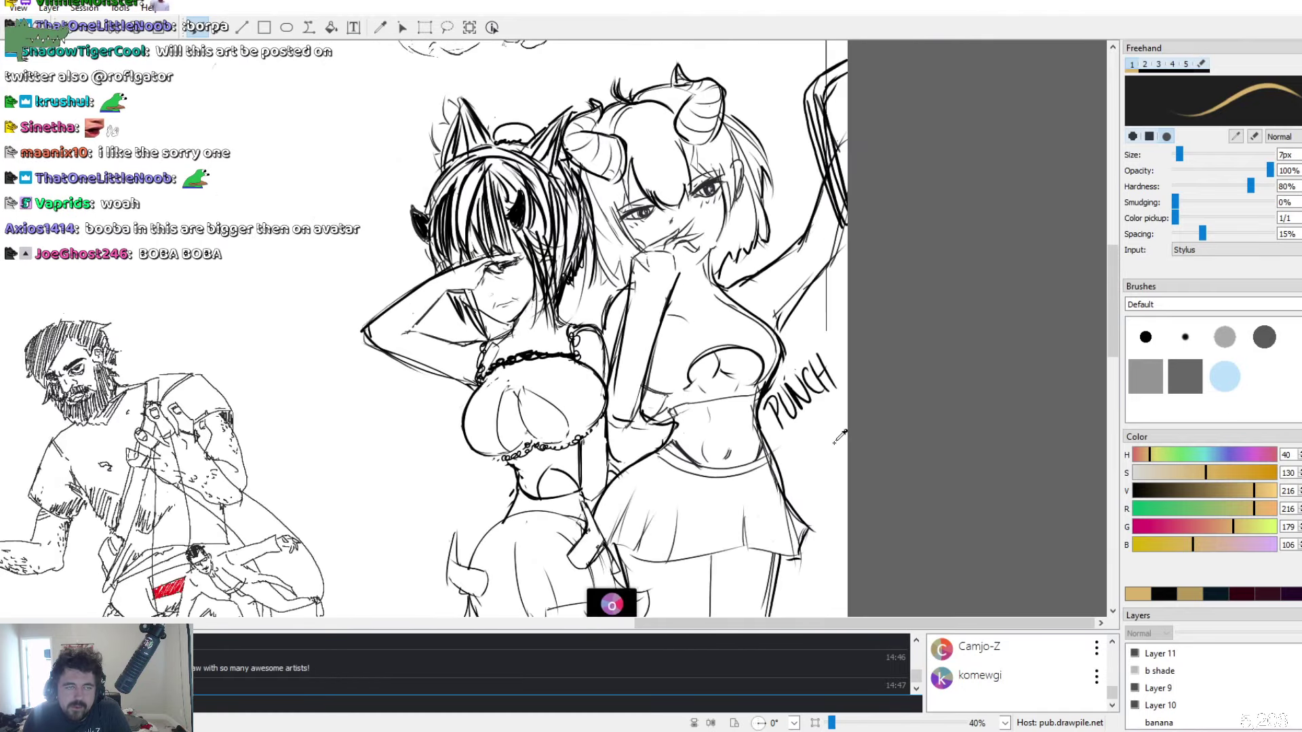
scroll(1098, 312, "up", 1)
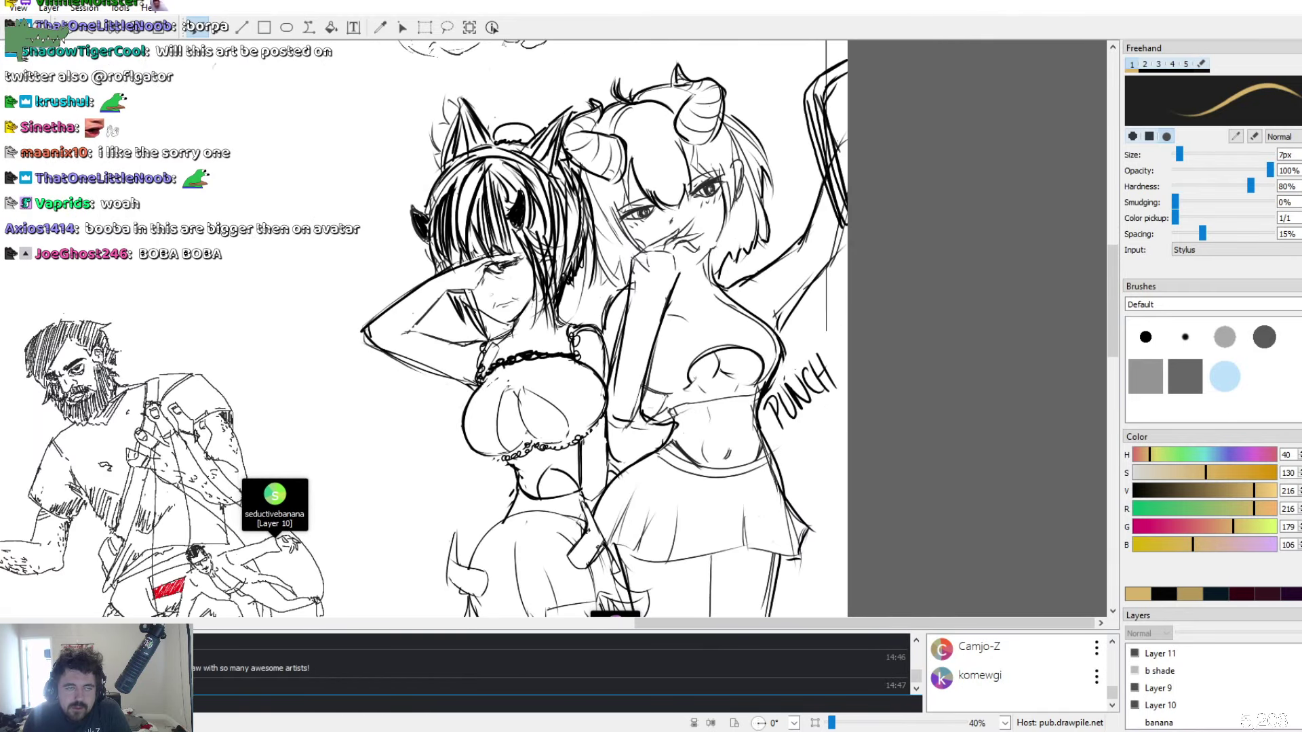
scroll(604, 325, "down", 3)
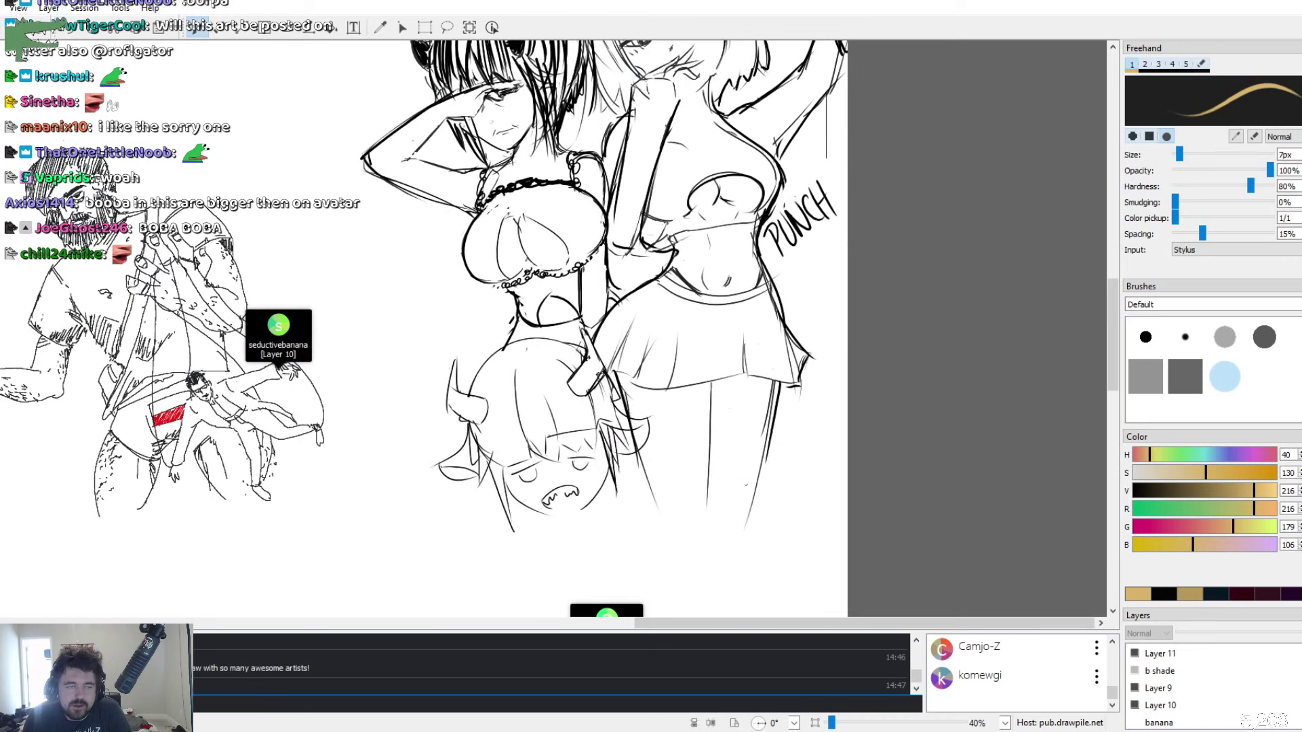
scroll(604, 326, "up", 2)
scroll(604, 326, "up", 1)
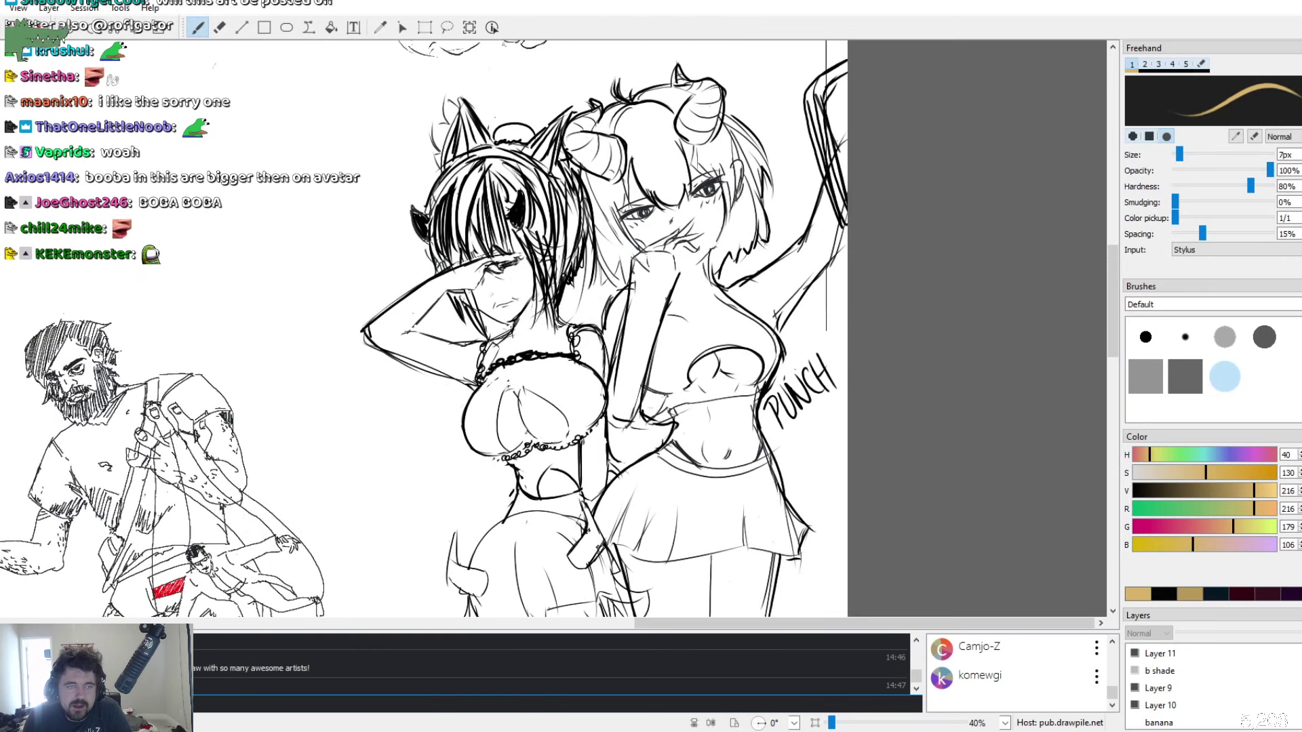
scroll(604, 326, "down", 2)
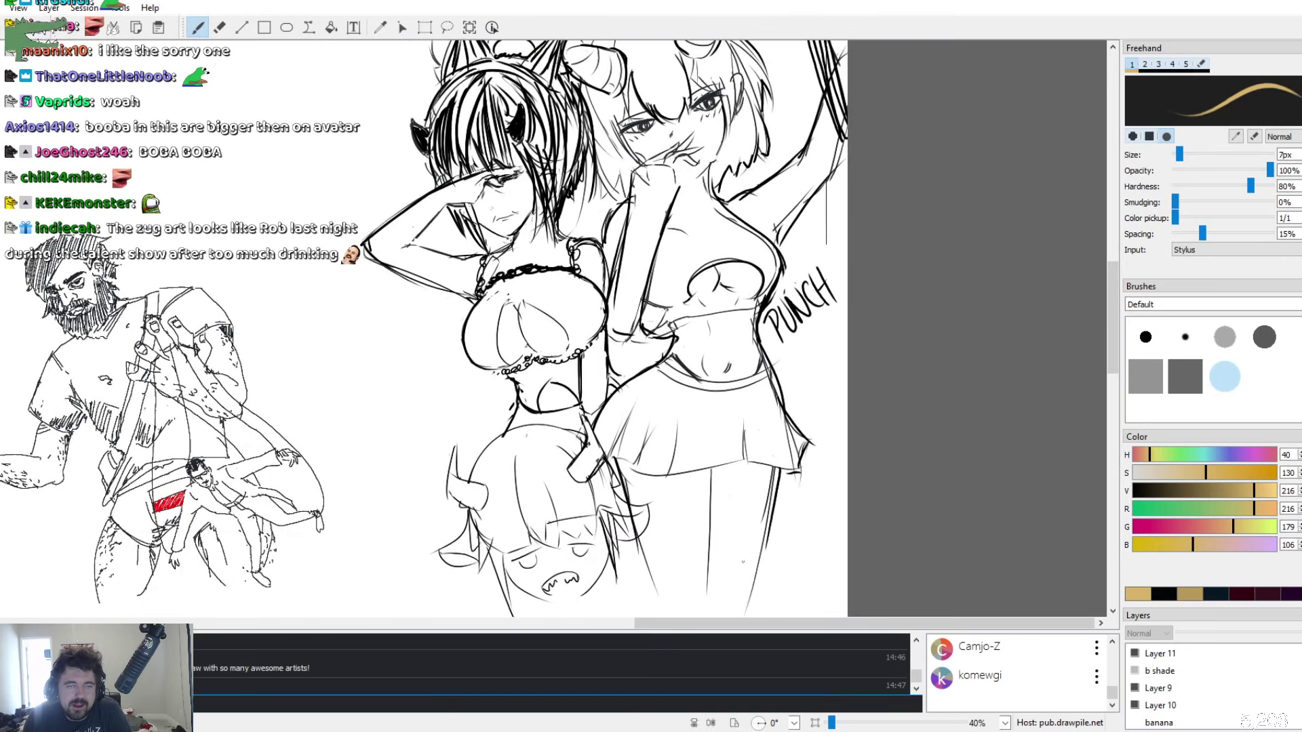
left_click_drag(802, 624, 758, 623)
scroll(767, 480, "up", 1)
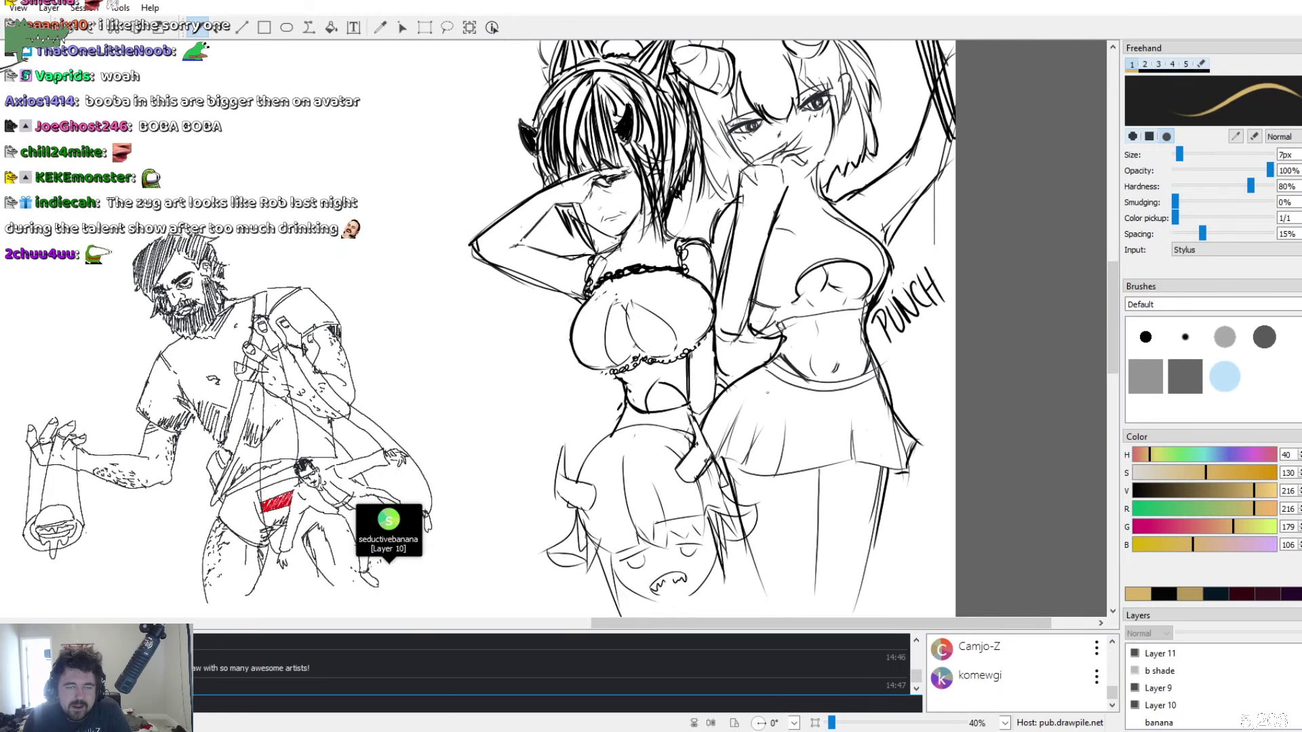
scroll(603, 325, "down", 2)
scroll(604, 325, "up", 2)
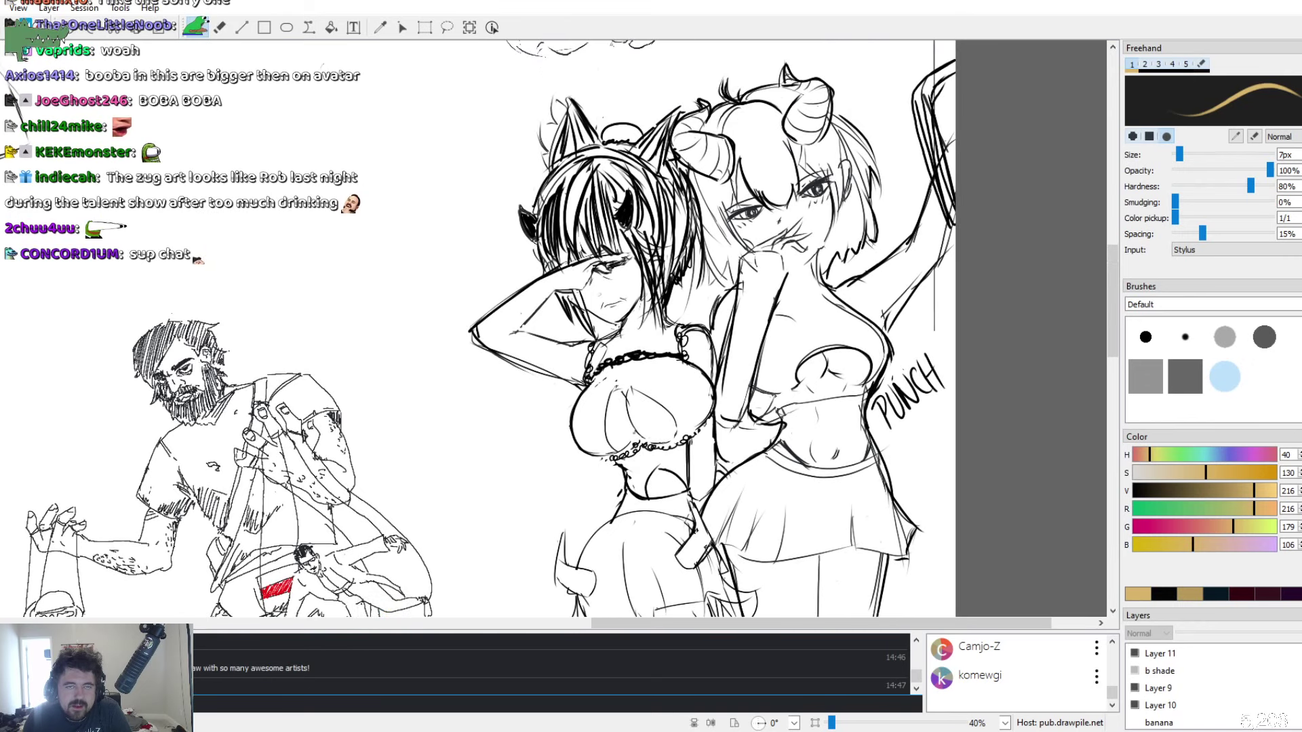
left_click_drag(671, 623, 486, 618)
scroll(556, 325, "down", 4)
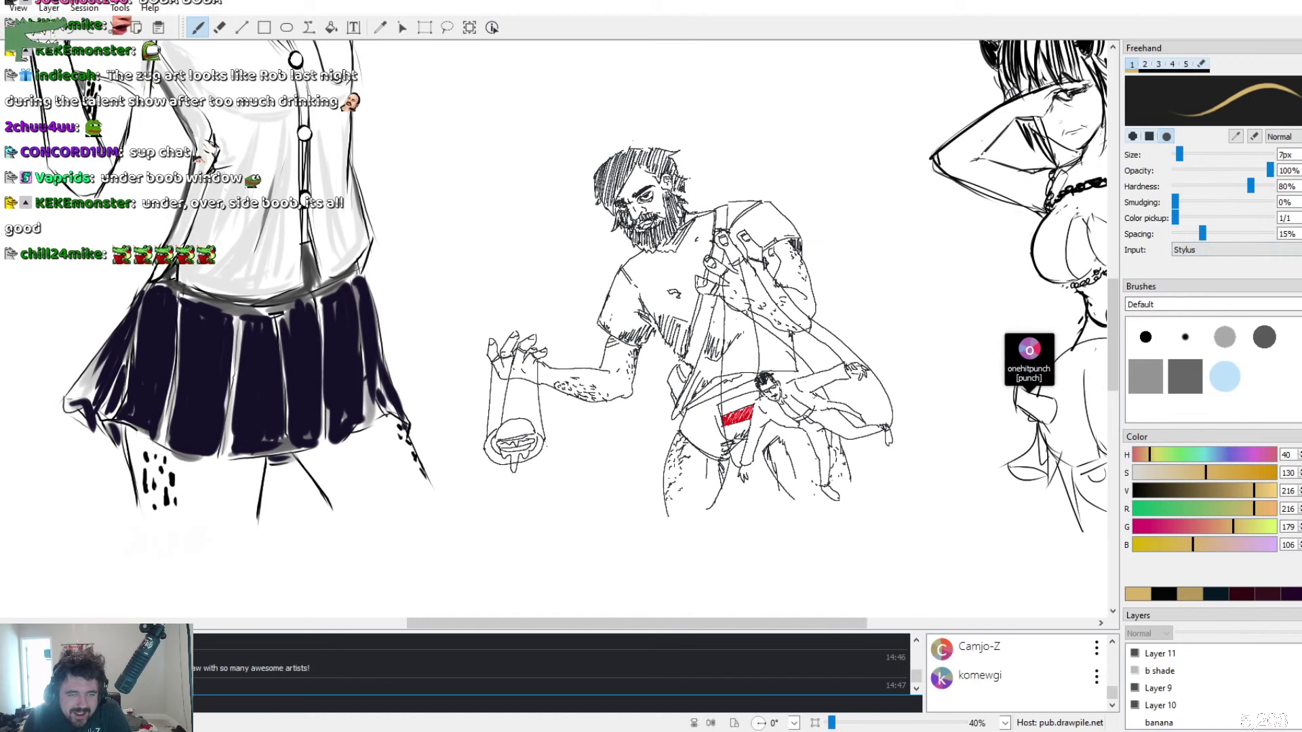
Look over the peace-sign girl in the dark pleated skirt and the muscular sponge and photo above her
scroll(556, 326, "up", 2)
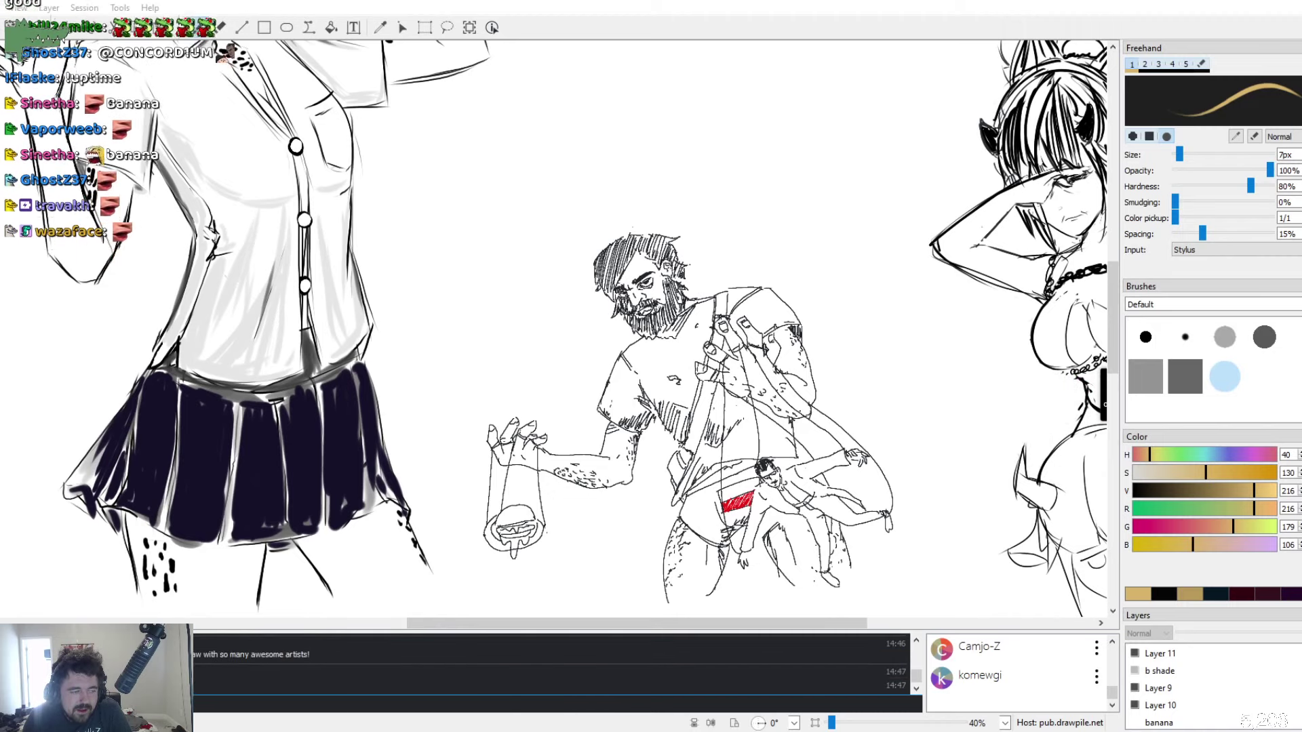
scroll(557, 326, "up", 4)
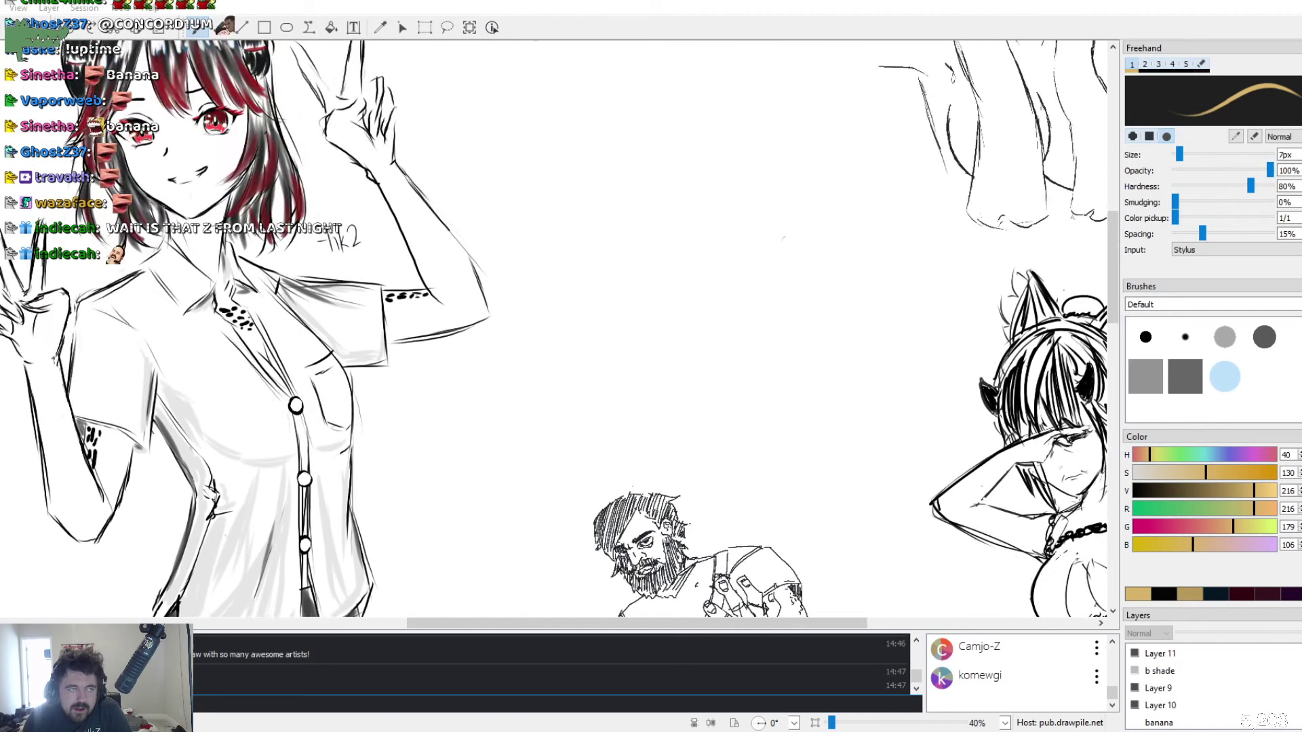
scroll(556, 325, "up", 1)
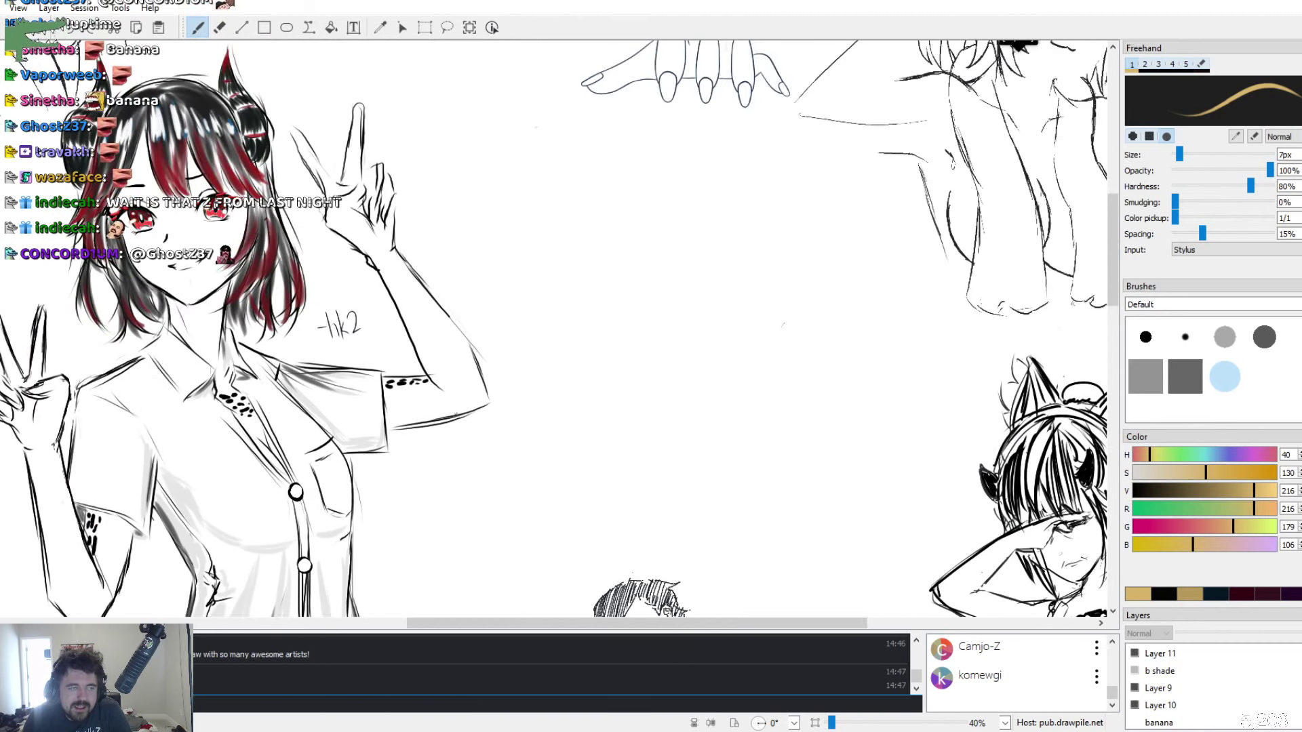
scroll(557, 326, "left", 3)
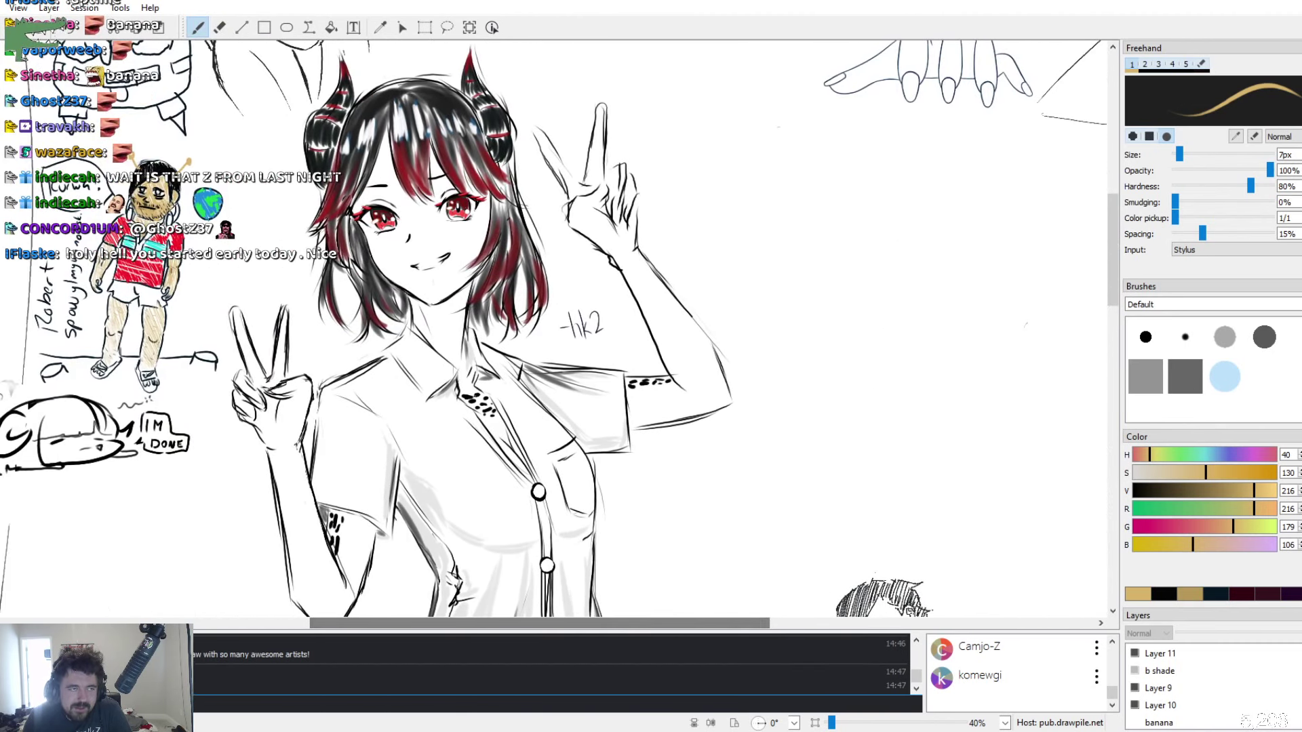
scroll(556, 325, "up", 9)
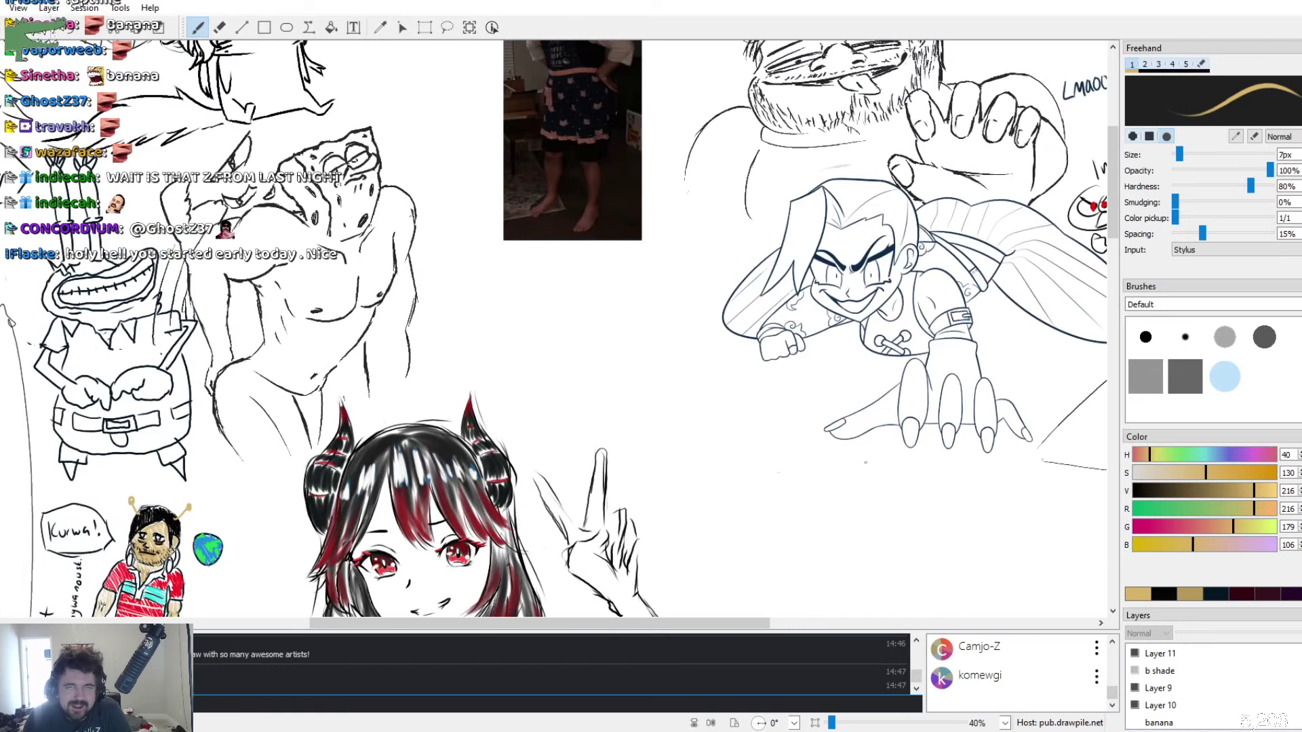
scroll(556, 326, "down", 1)
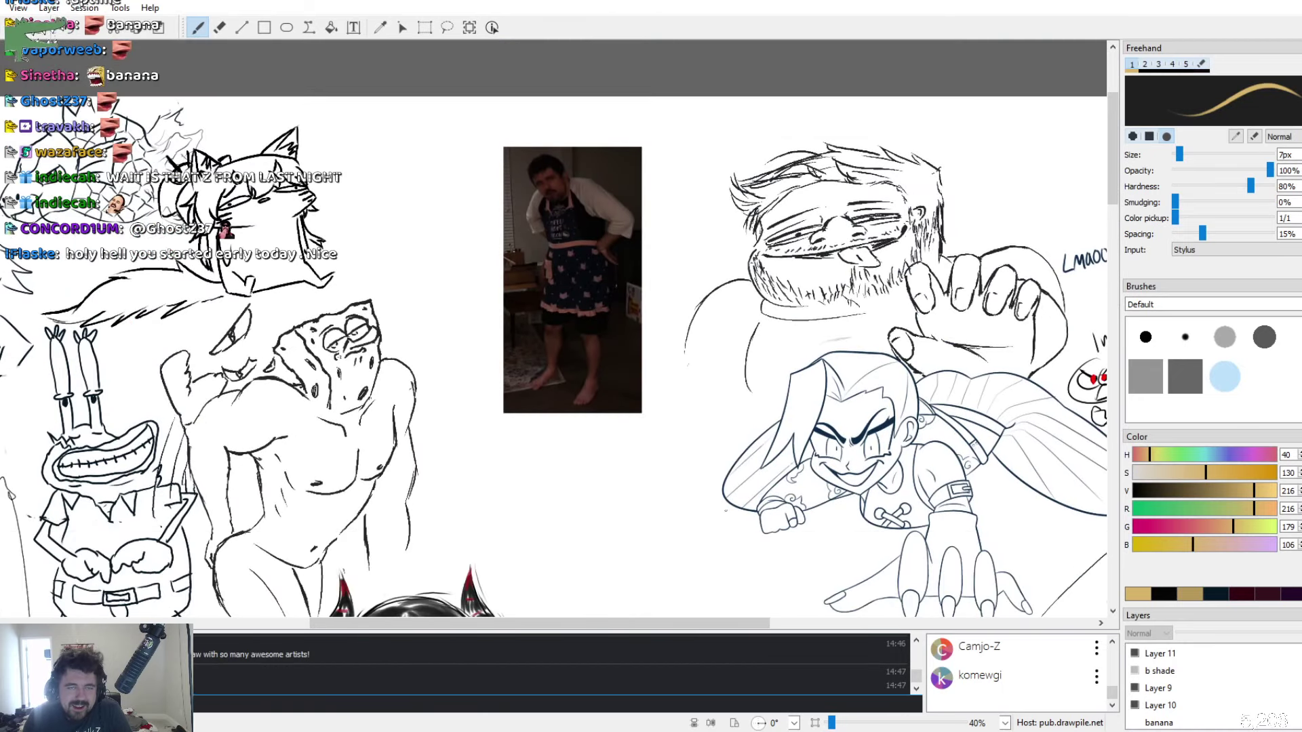
Examine the canvas's right side, from the cat-eared girl and night-tree painting down to the chainsaw-armed robot
left_click_drag(720, 625, 955, 638)
scroll(553, 329, "down", 2)
scroll(556, 325, "down", 1)
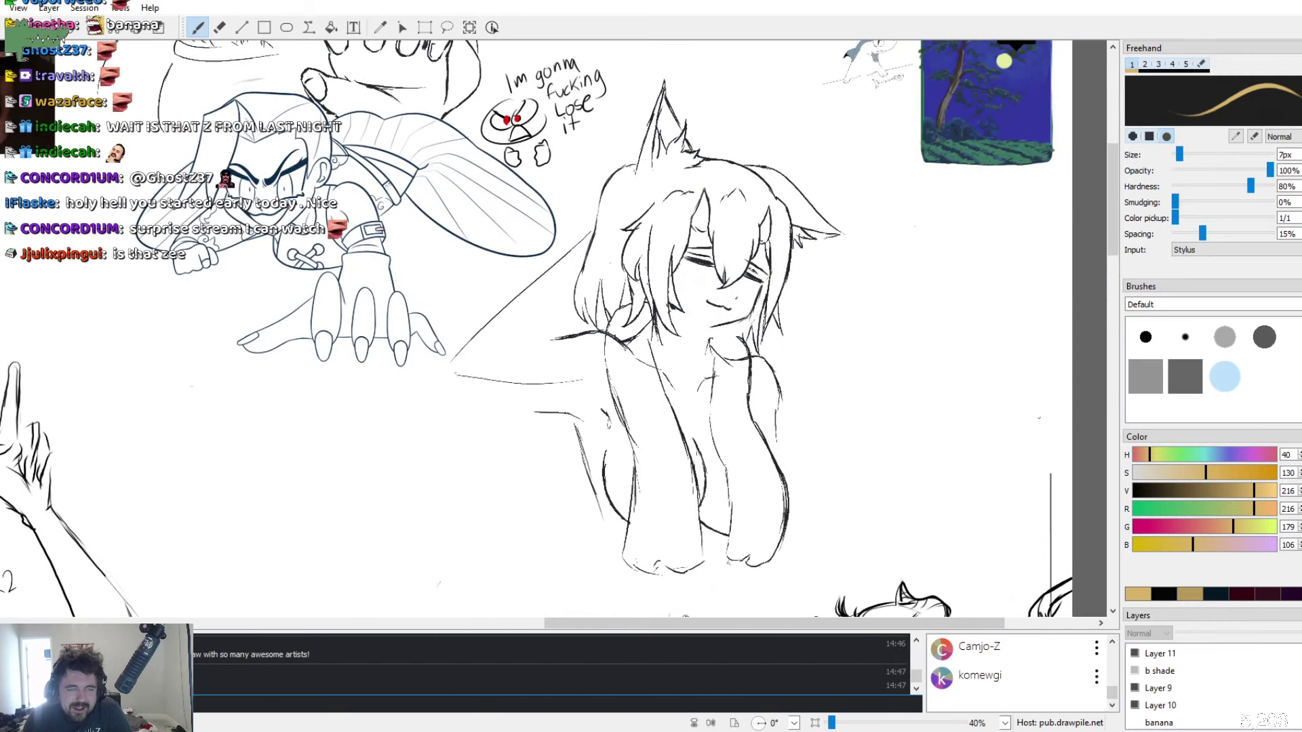
scroll(556, 325, "up", 2)
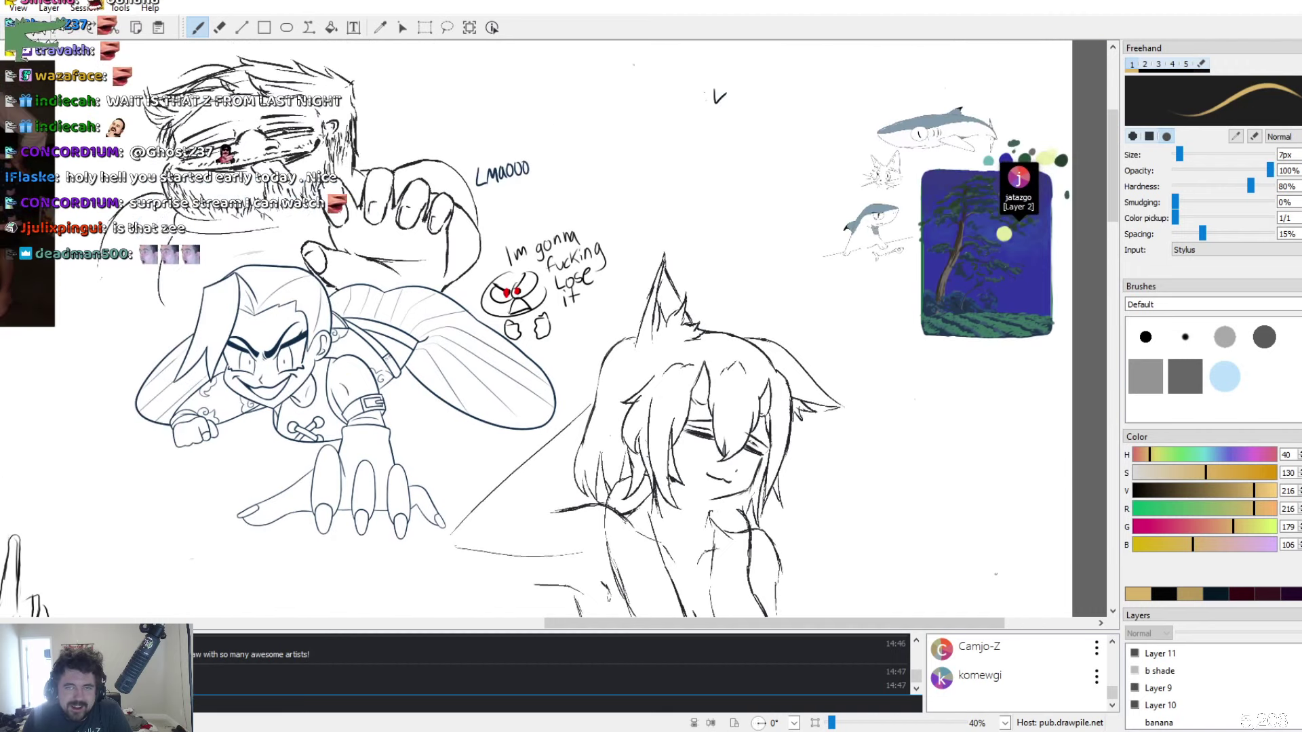
scroll(556, 325, "down", 3)
scroll(556, 326, "down", 3)
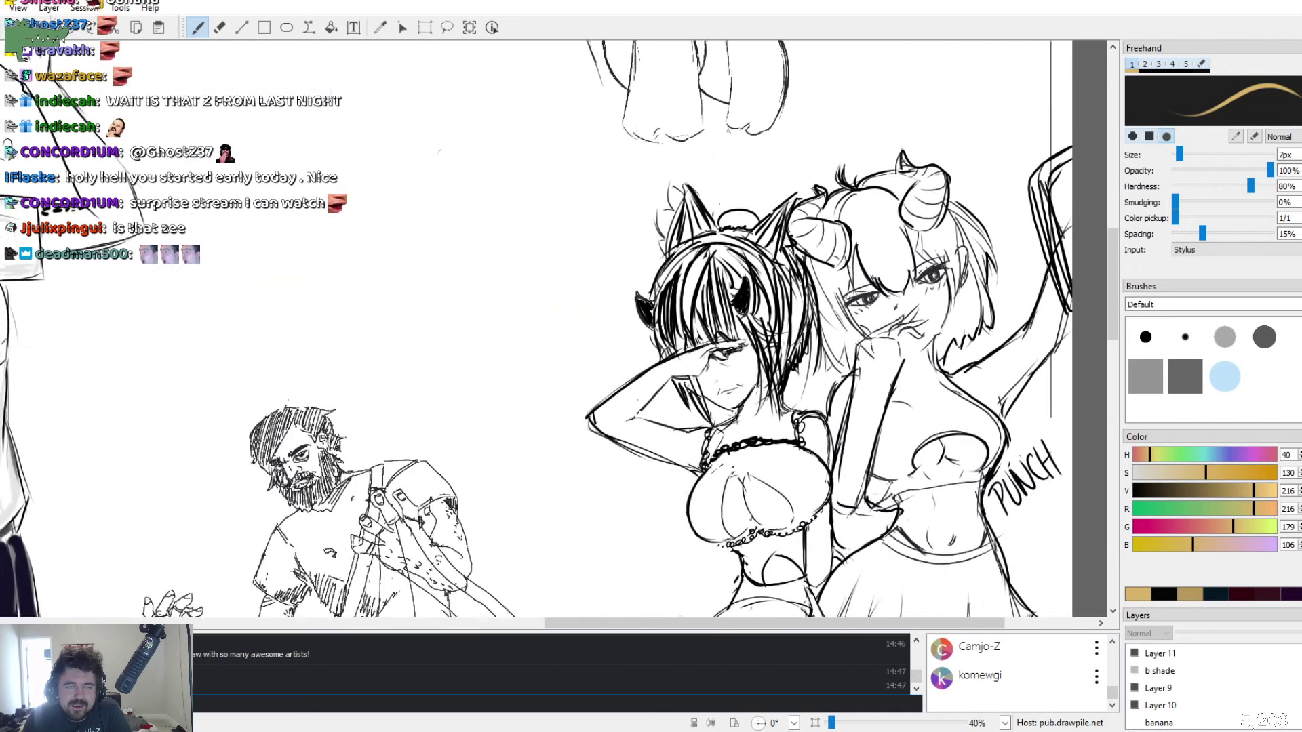
scroll(556, 326, "up", 3)
scroll(556, 325, "up", 2)
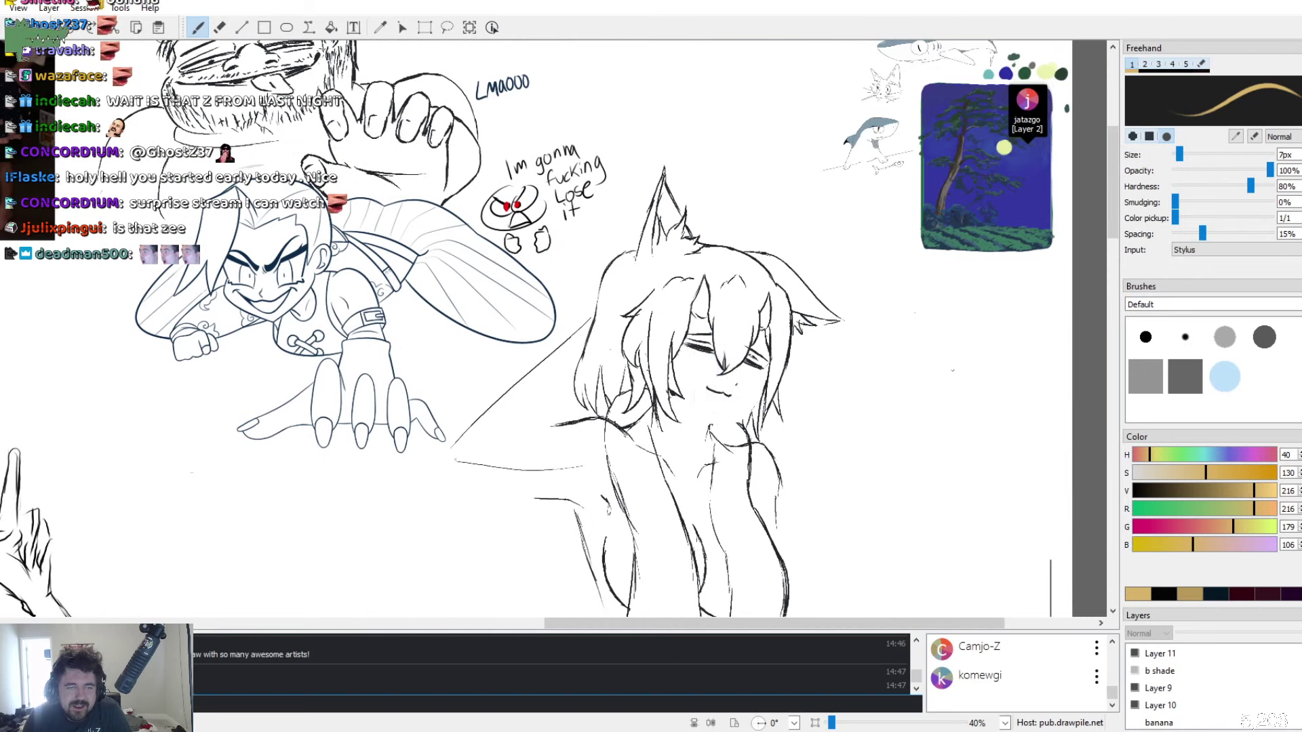
scroll(556, 325, "up", 2)
scroll(556, 326, "down", 3)
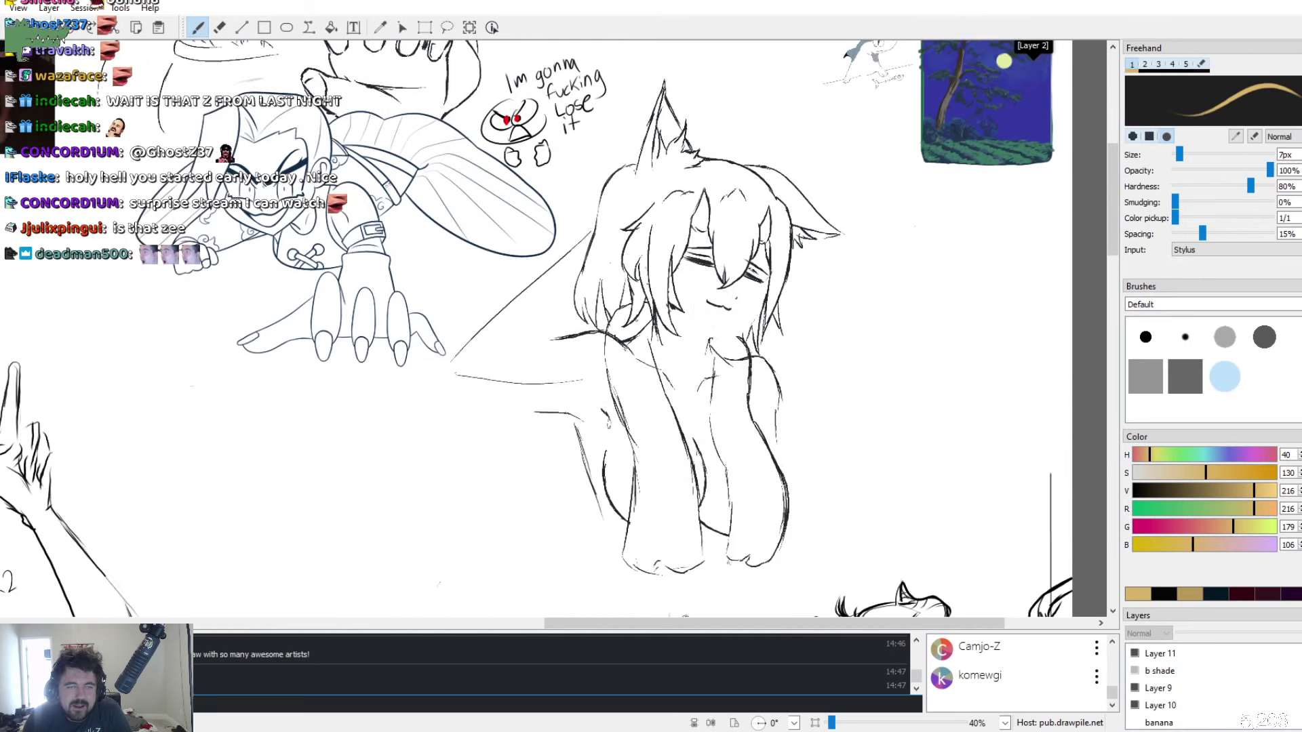
scroll(556, 326, "down", 1)
scroll(556, 325, "up", 3)
scroll(556, 326, "down", 2)
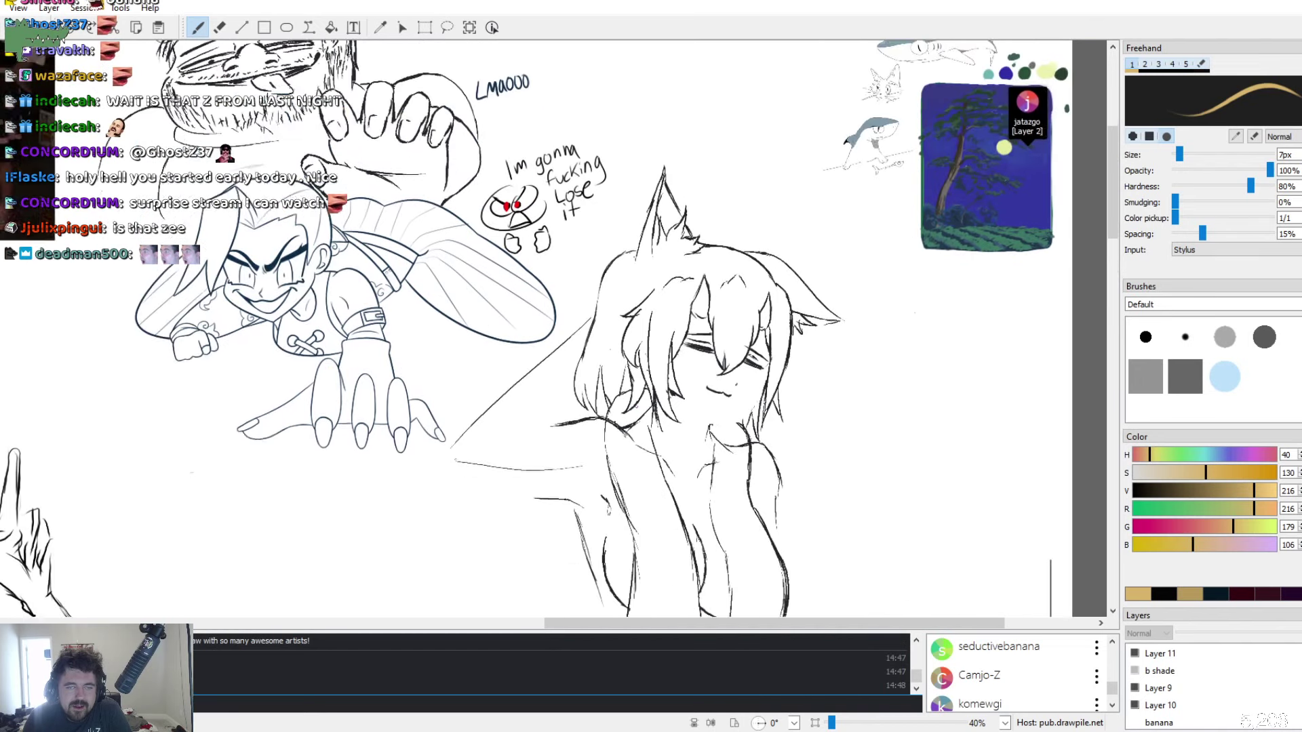
scroll(556, 325, "down", 7)
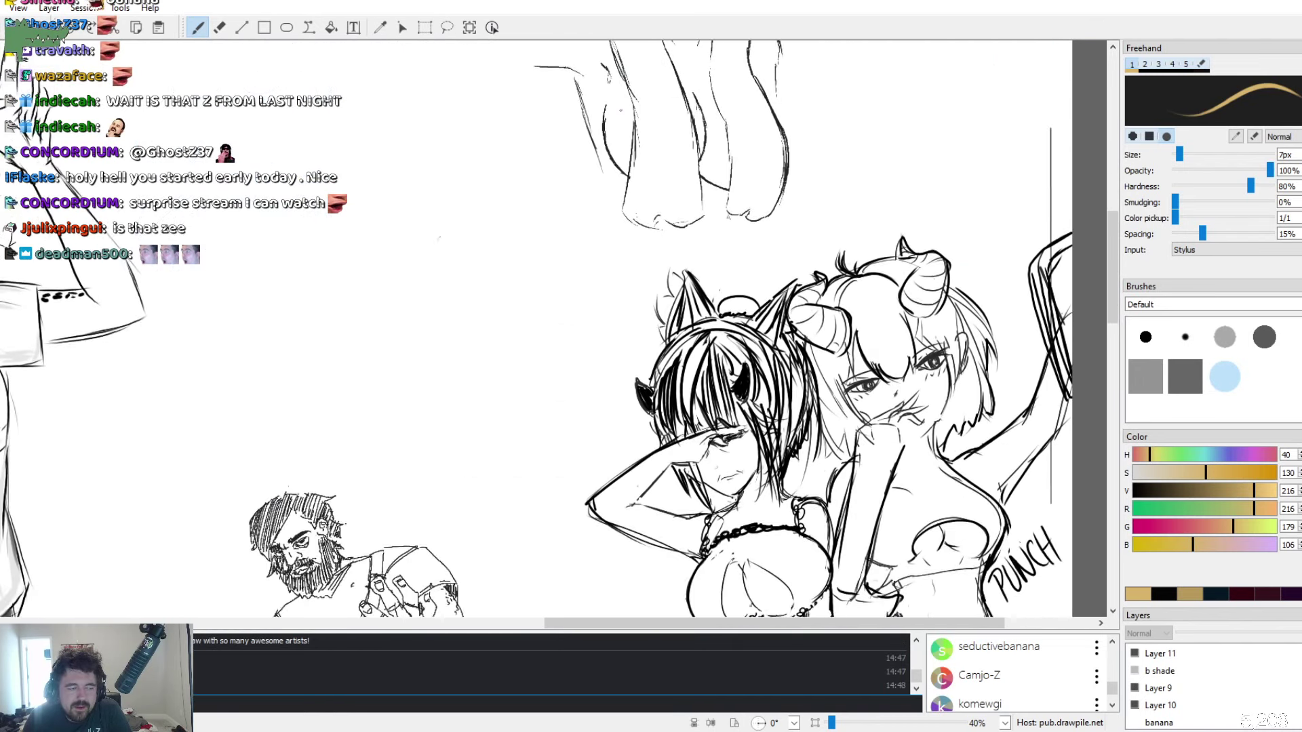
scroll(556, 326, "down", 5)
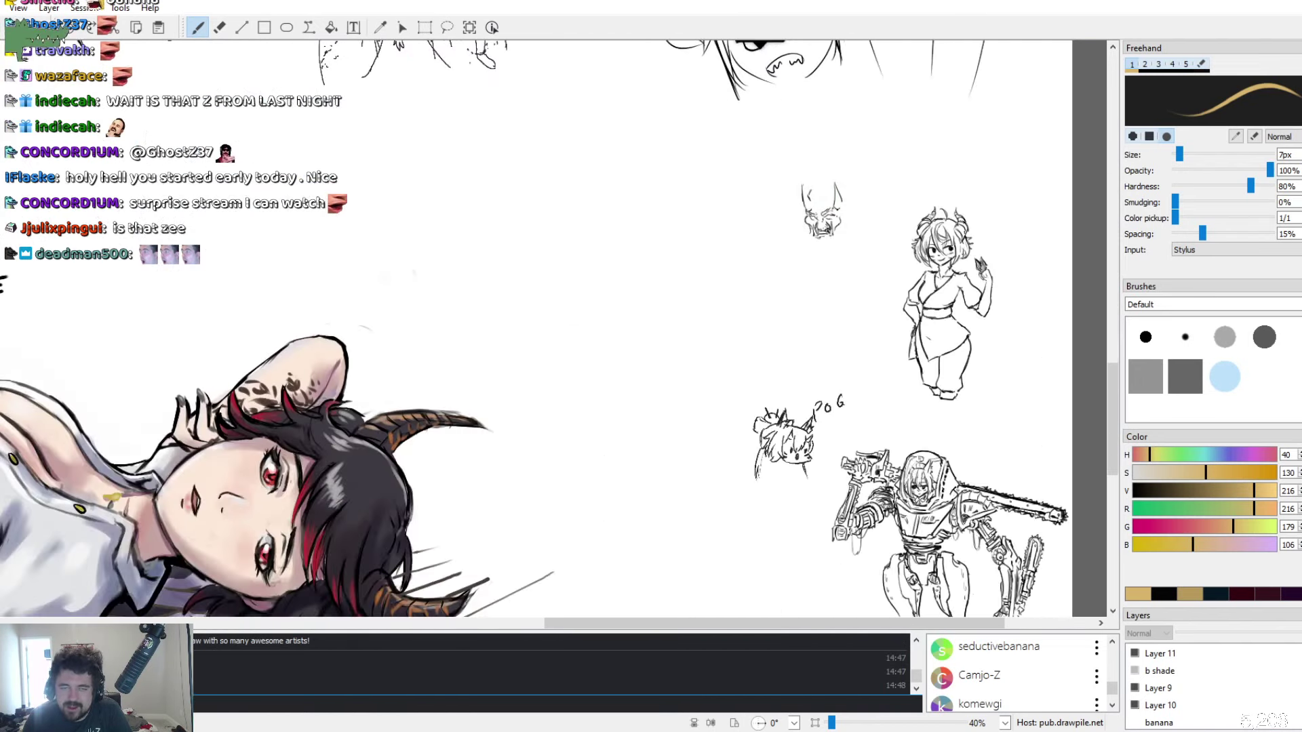
Look over the canvas from the horned robed girl across to the sleeping-girl emote and the fox-eared girl sketch
scroll(556, 326, "up", 1)
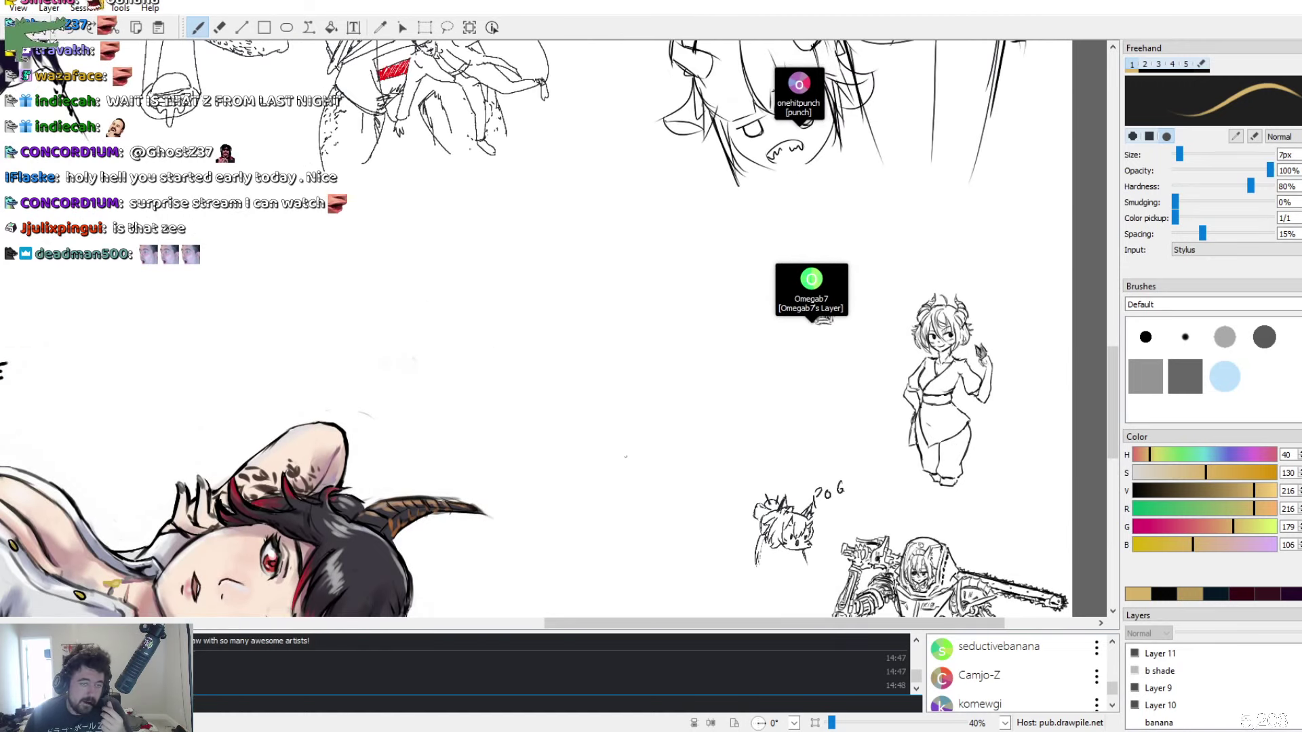
left_click_drag(692, 622, 61, 574)
scroll(449, 414, "up", 4)
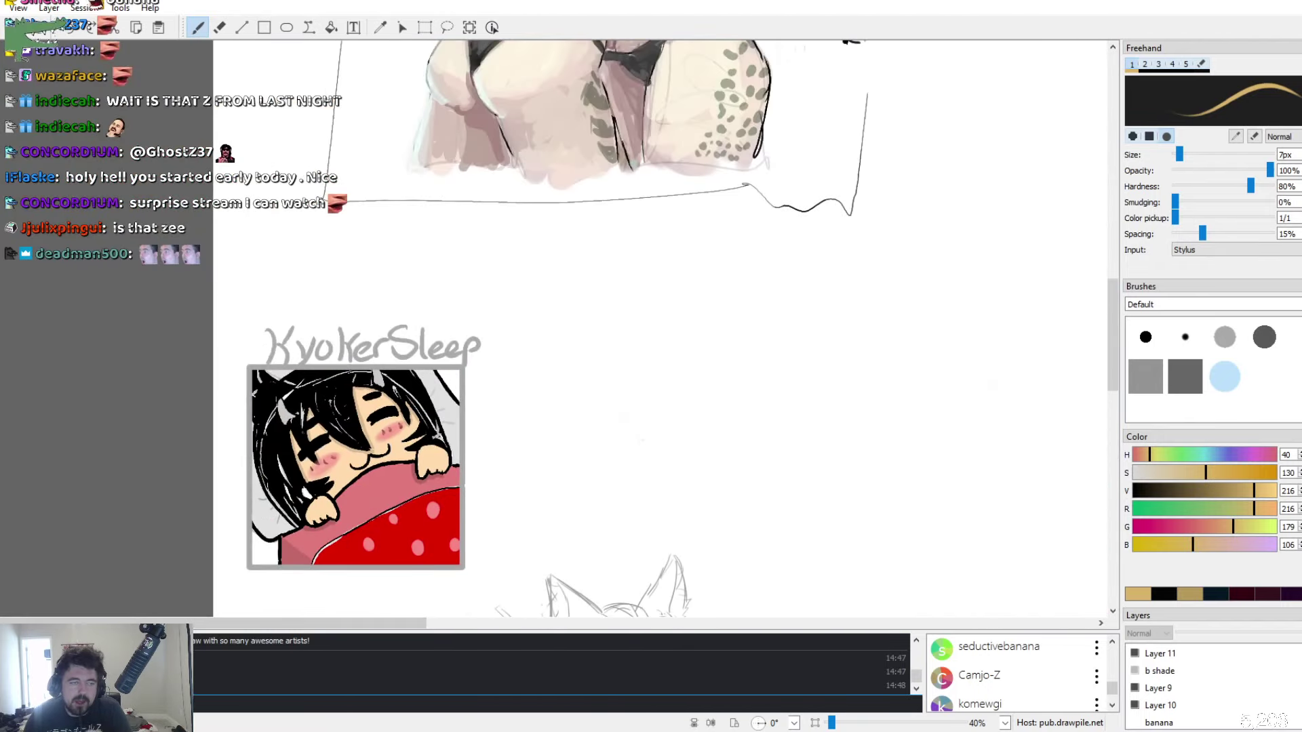
scroll(448, 414, "down", 4)
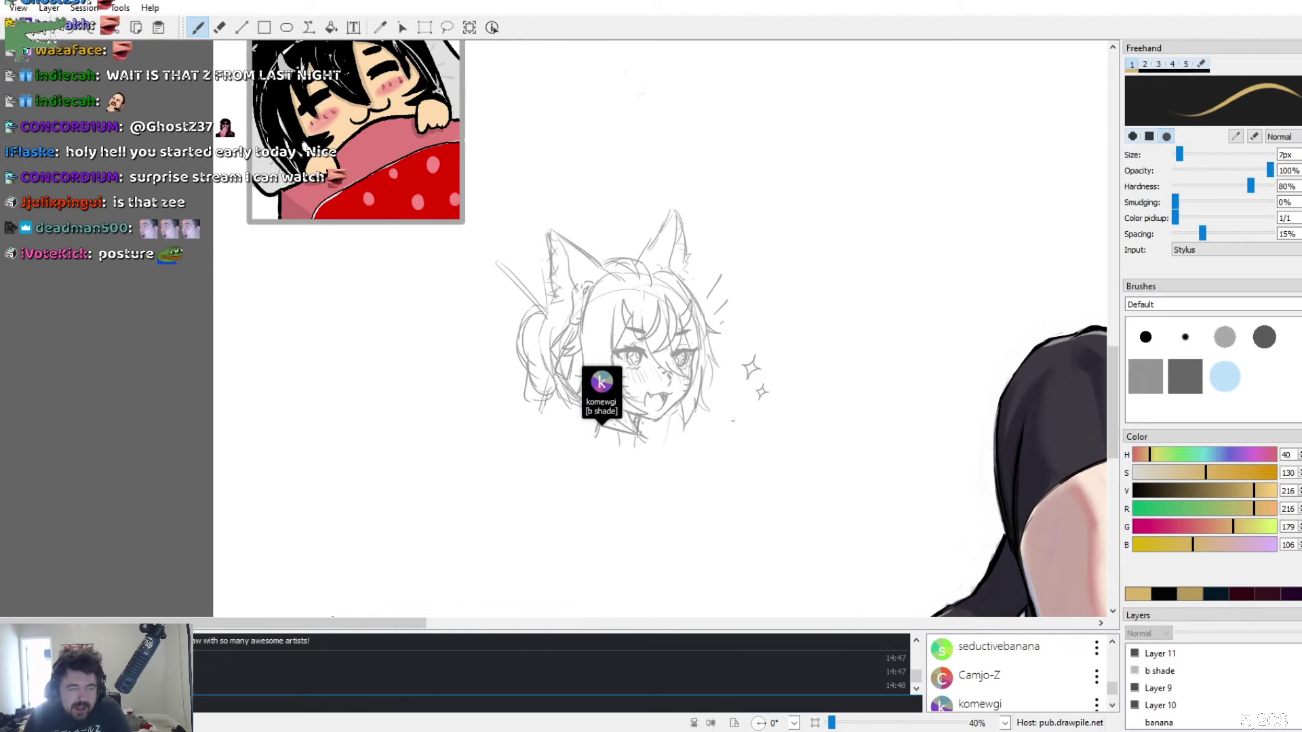
scroll(533, 332, "up", 2)
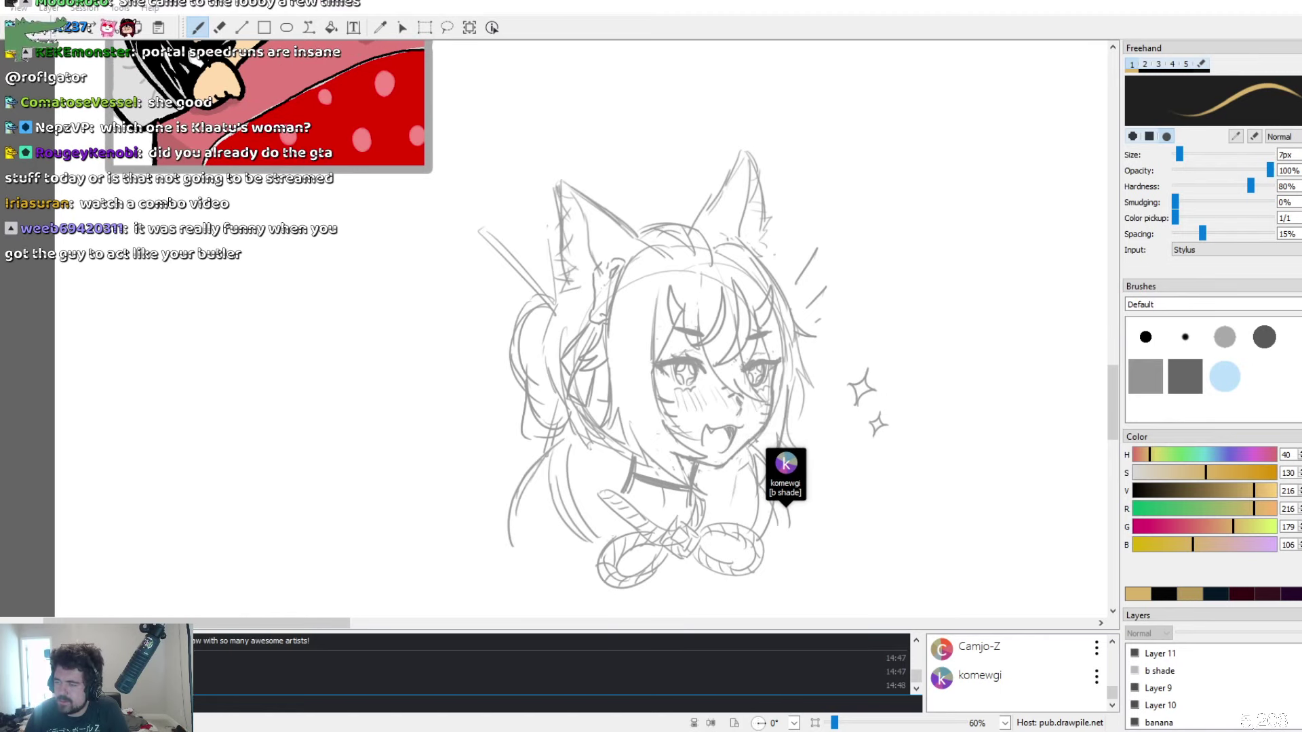
Switch to YouTube in the browser and play the Devil May Cry 3 Vergil speedrun video
key("alt+Tab")
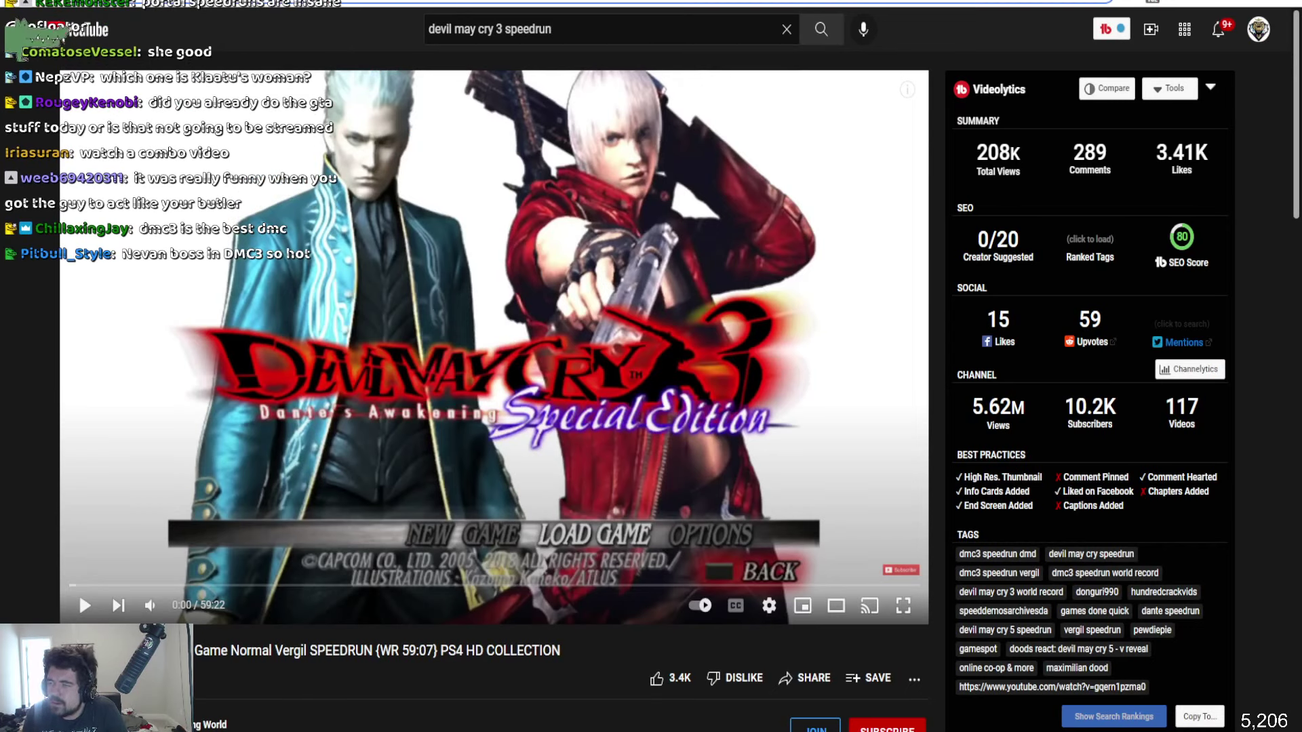
left_click(370, 288)
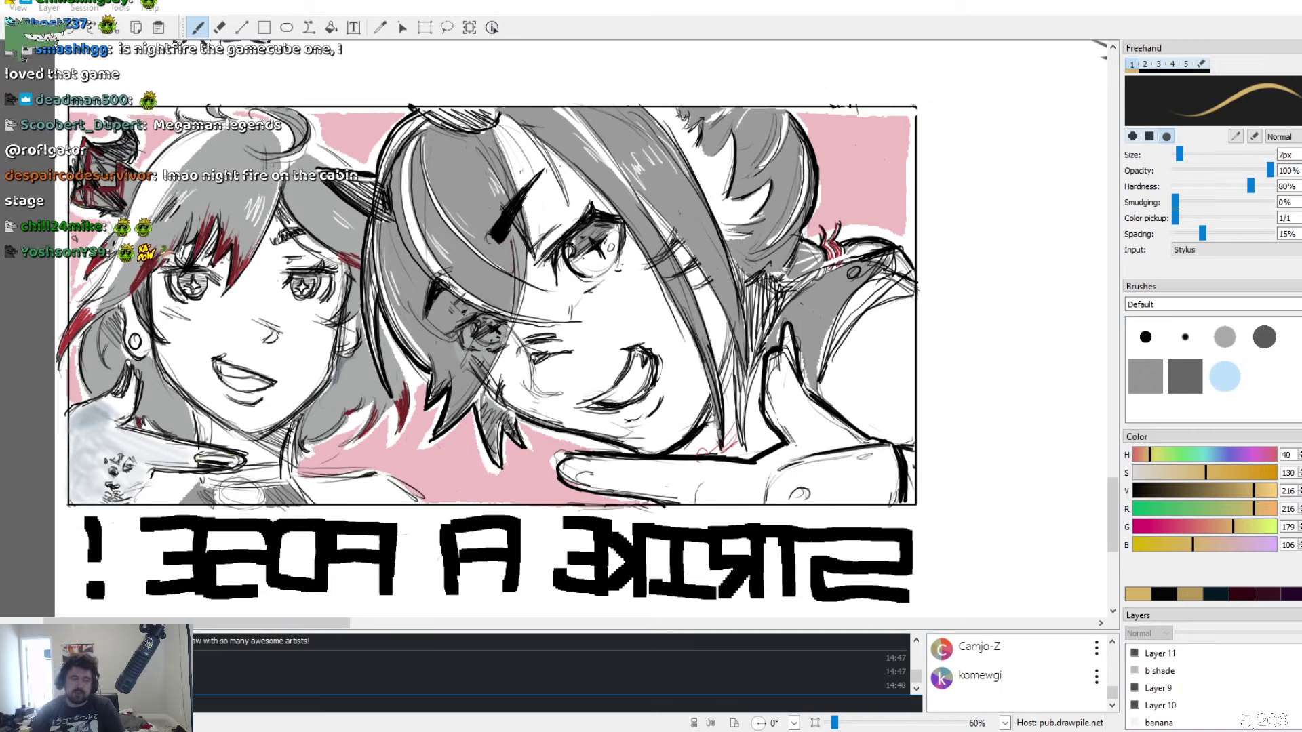
Examine the canvas's left side in Drawpile, from the mirrored "STRIKE A POSE!" picture up to the red-horned girl in the white bikini top
scroll(451, 526, "up", 5)
scroll(451, 526, "up", 4)
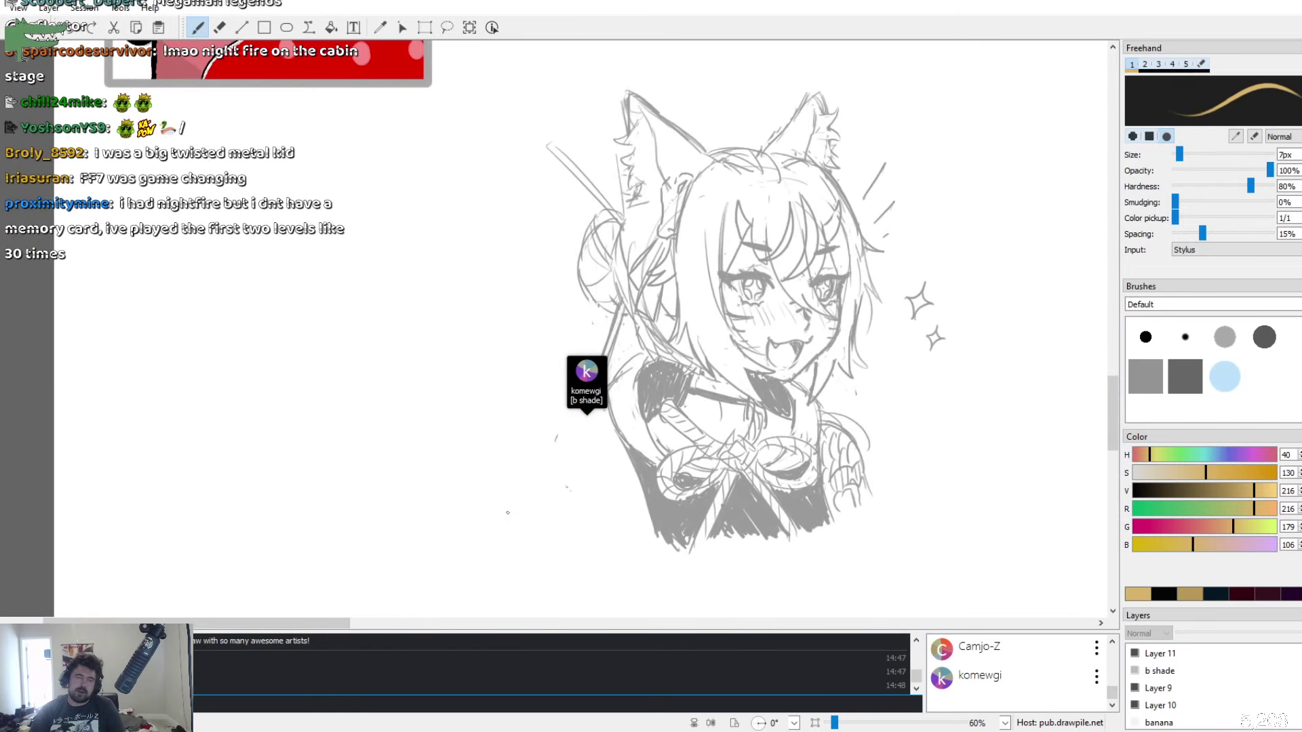
scroll(522, 510, "up", 15)
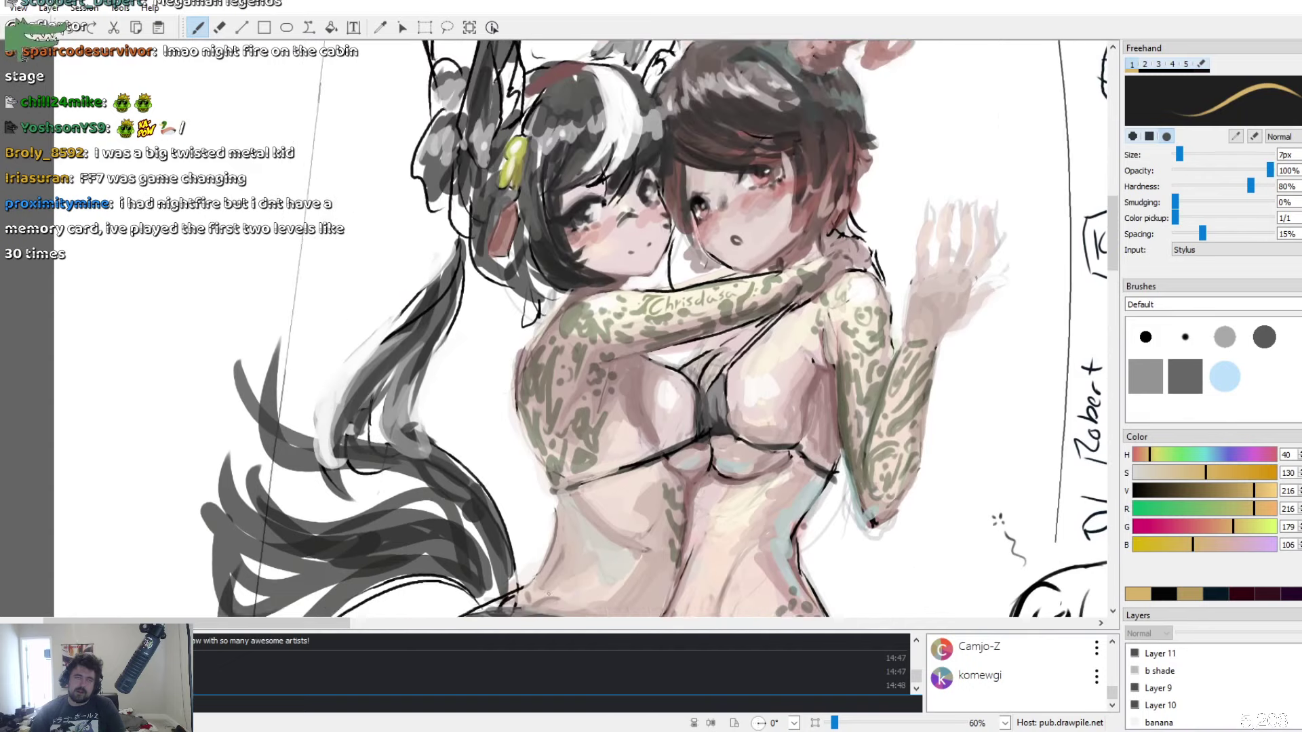
scroll(583, 325, "up", 2)
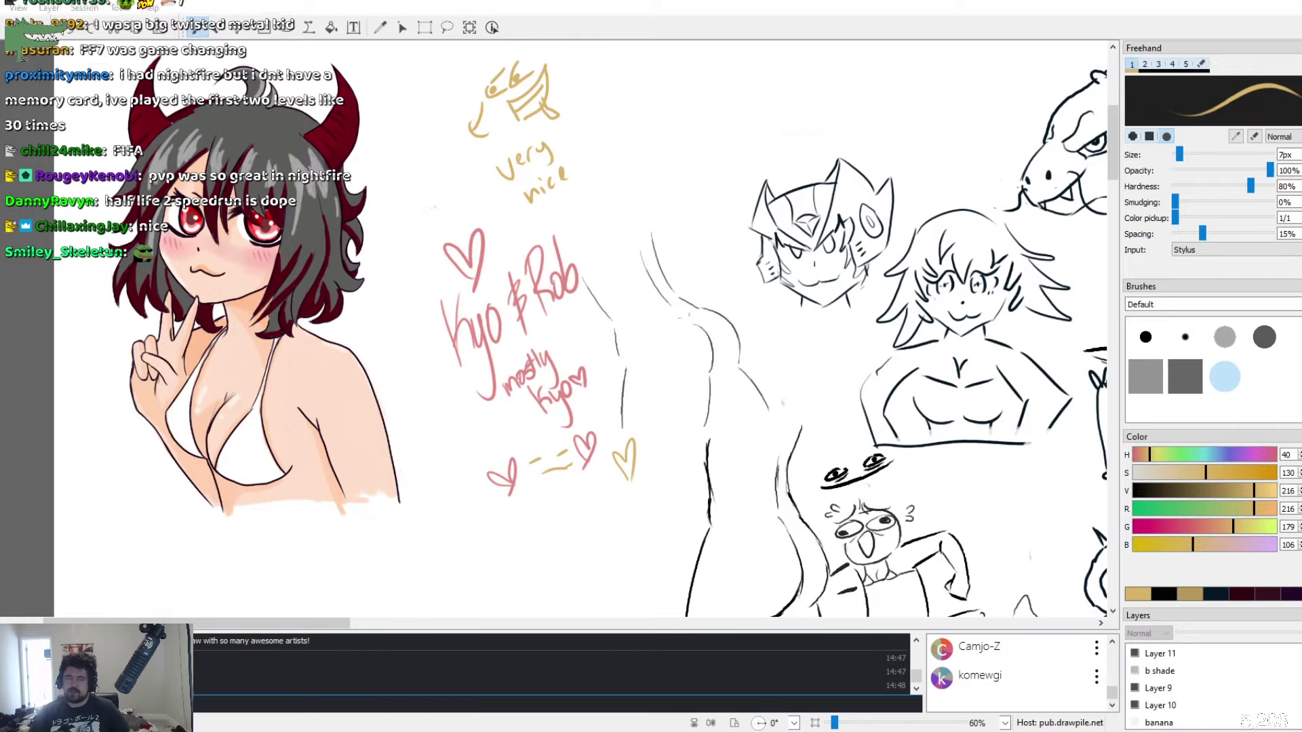
Examine the blue crouching figure and the fox-eared girl line drawing beside it, from heads to hands
left_click_drag(307, 622, 875, 643)
scroll(553, 329, "down", 6)
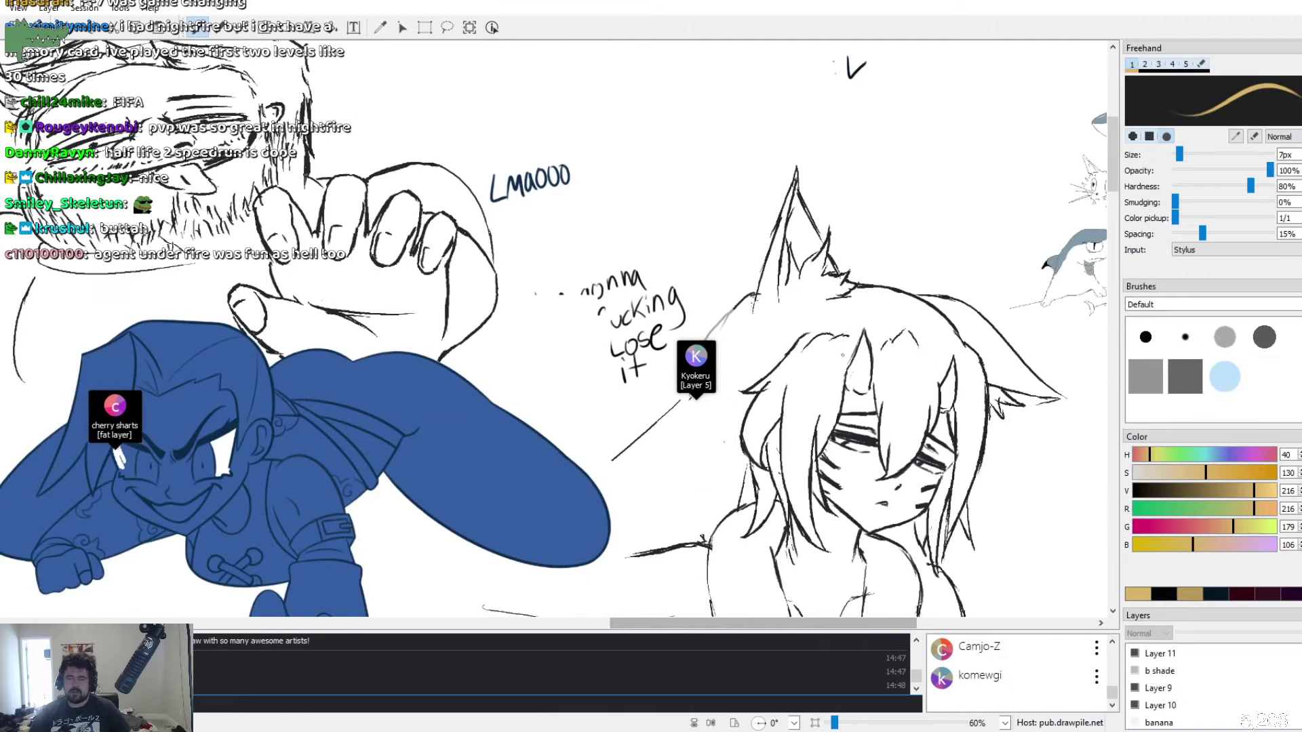
scroll(553, 328, "up", 4)
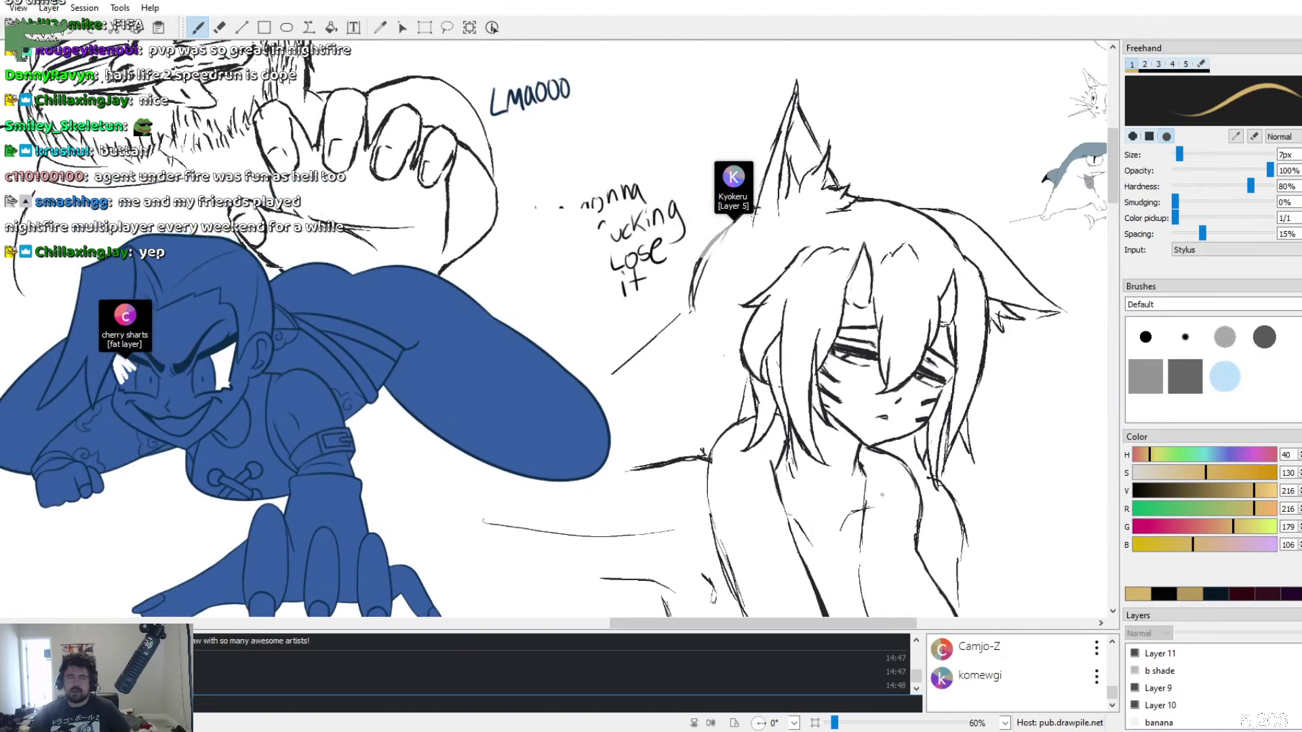
scroll(542, 326, "up", 5)
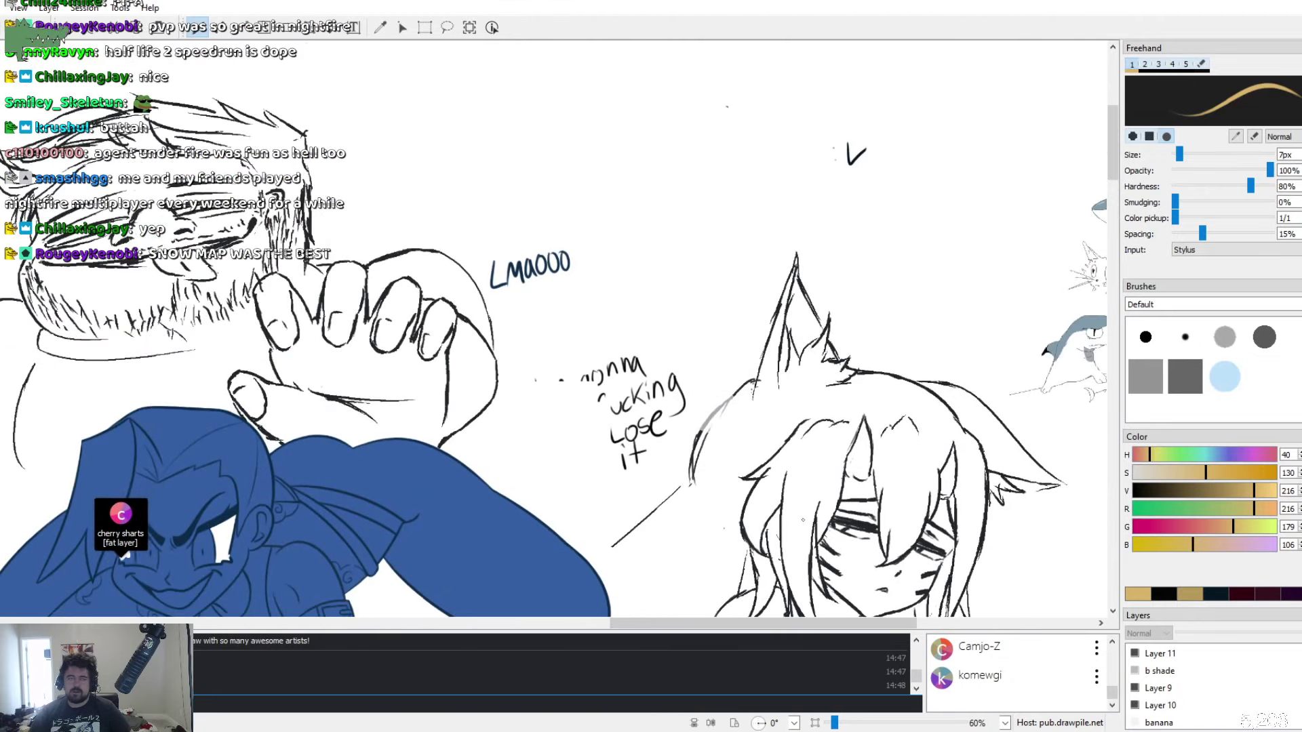
scroll(543, 325, "down", 7)
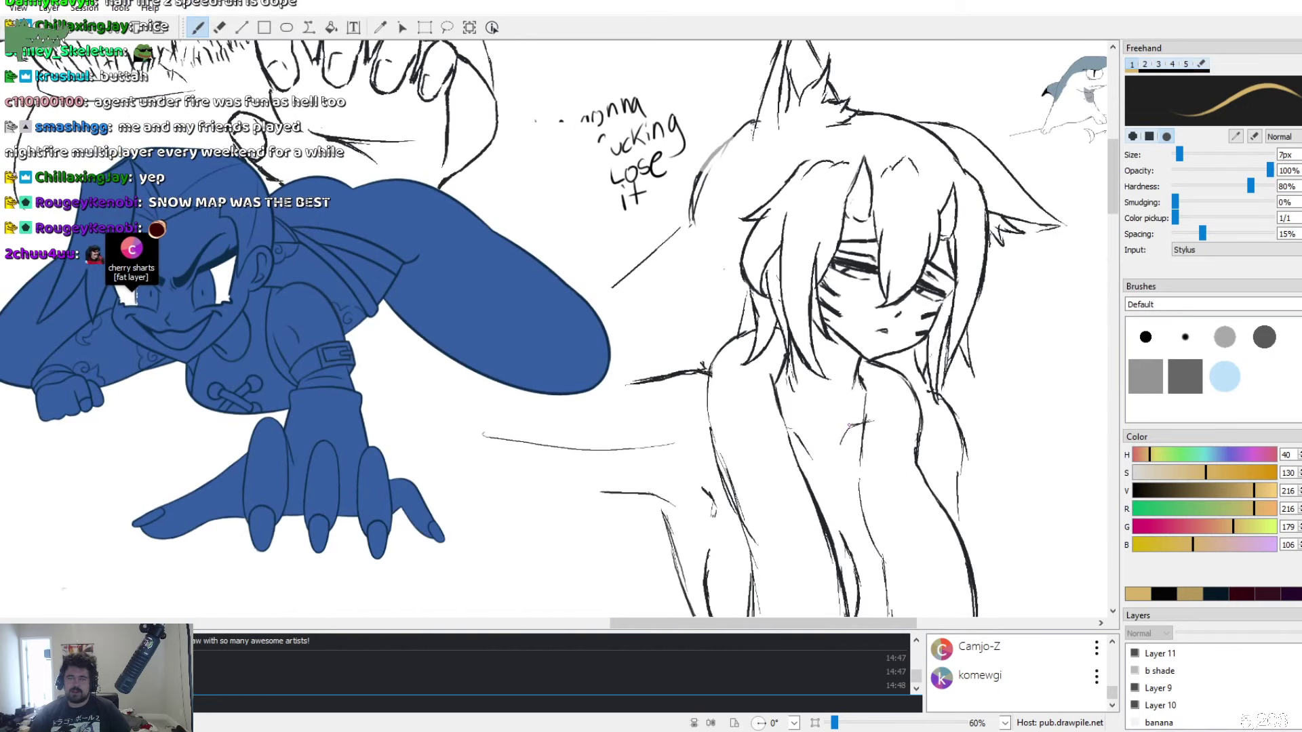
scroll(542, 326, "down", 2)
scroll(542, 325, "down", 20)
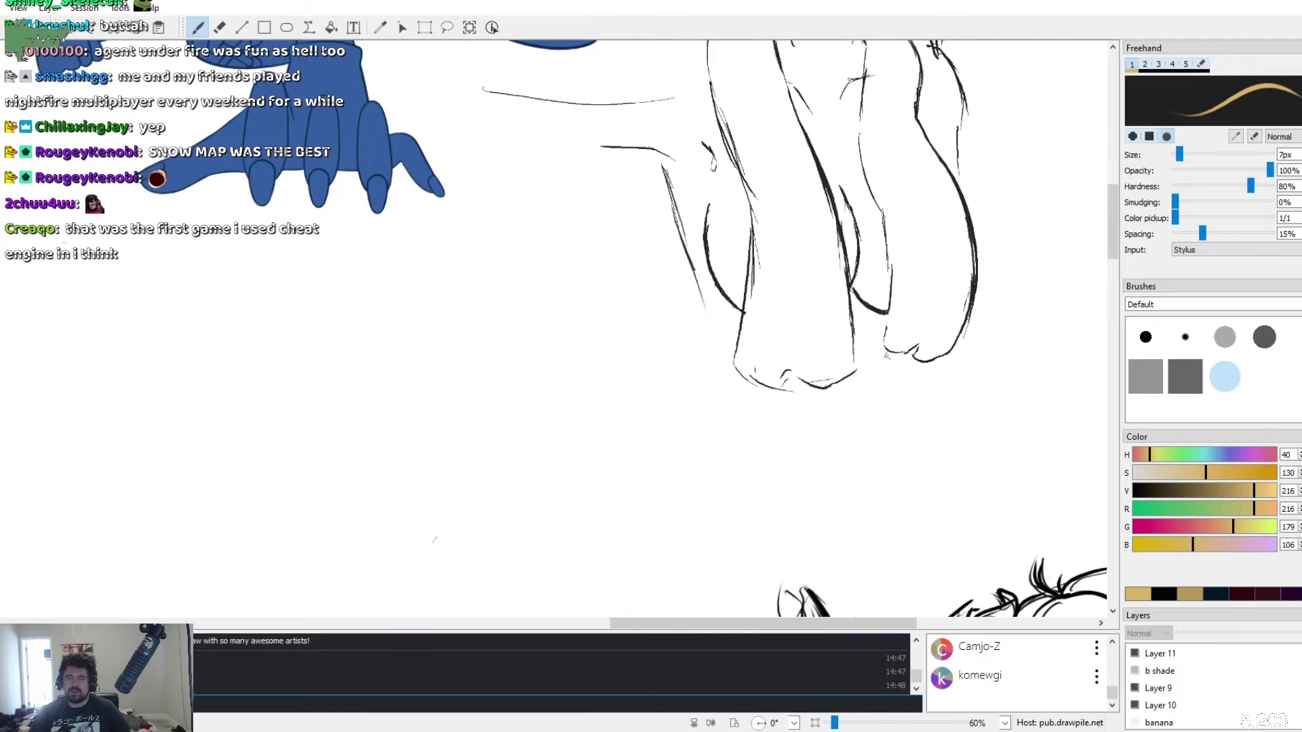
Look over the horned girls beside "PUNCH", the crying chibi, the horned bearded man with beads and the muscular torso sketch
scroll(846, 425, "down", 2)
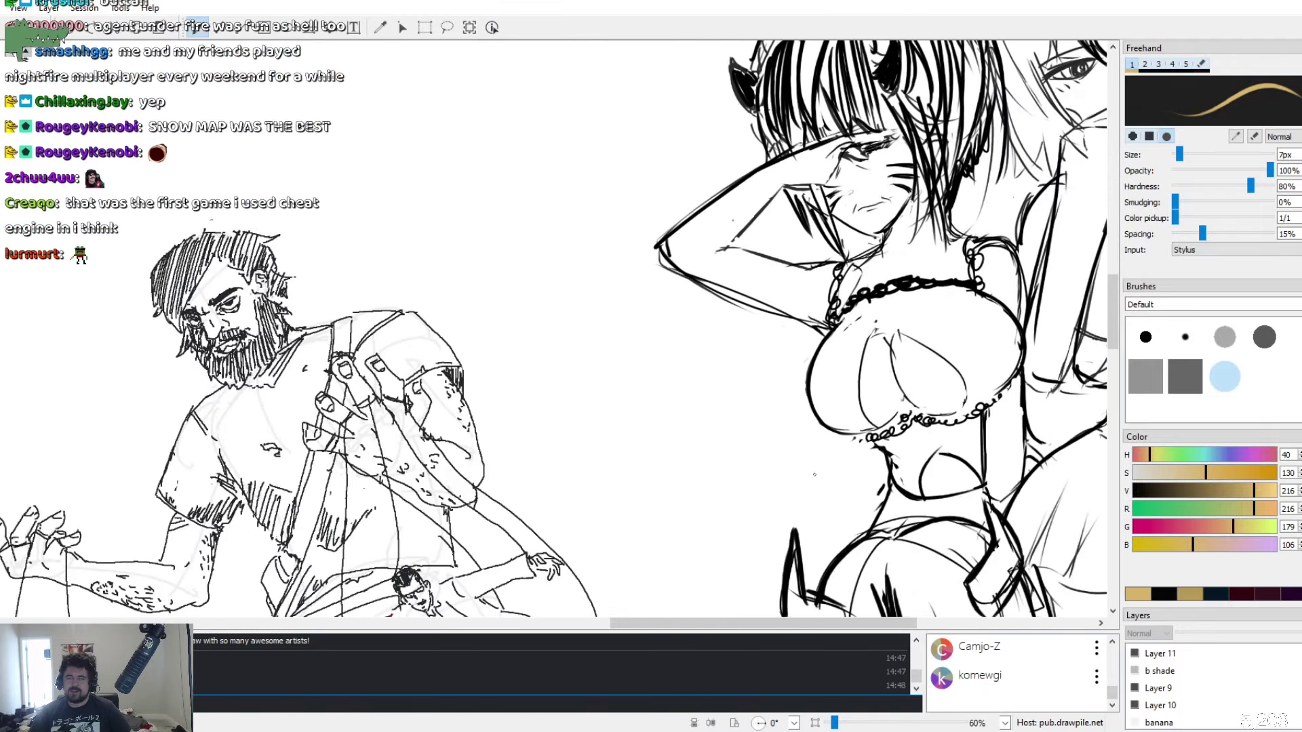
left_click_drag(714, 623, 801, 625)
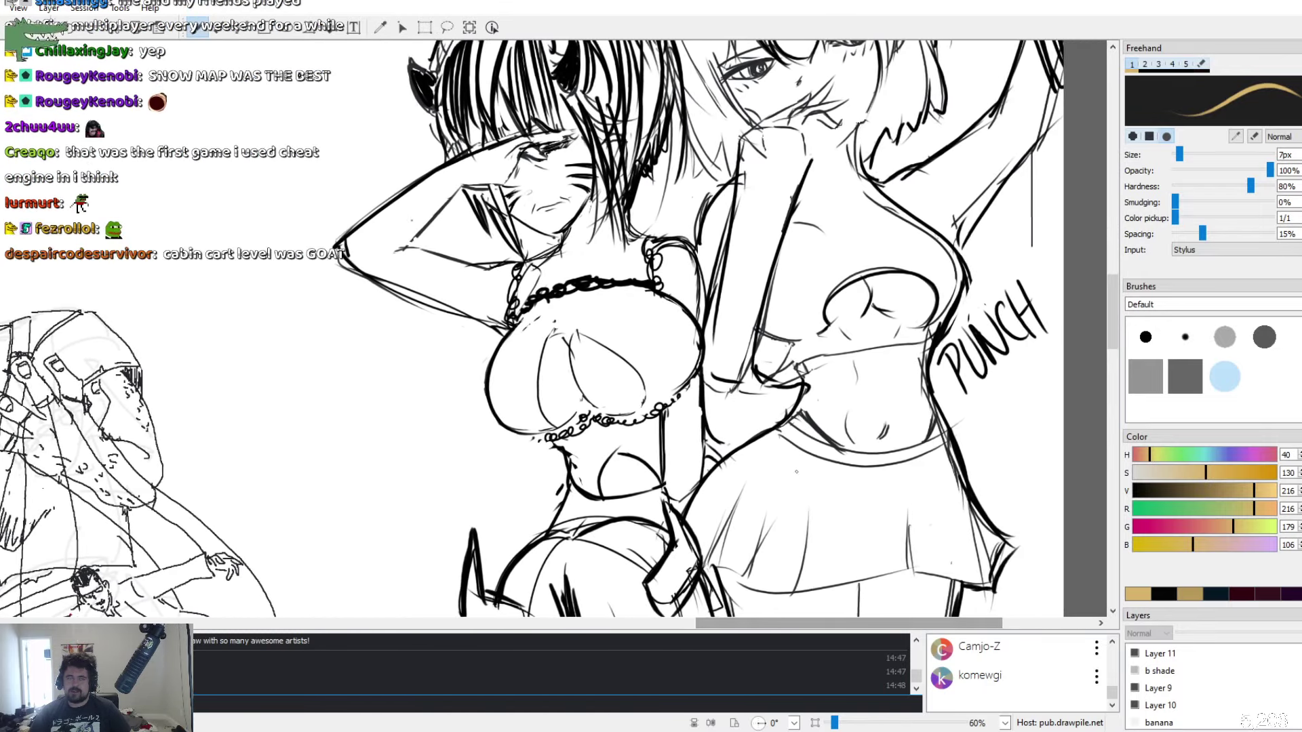
scroll(737, 475, "up", 4)
scroll(698, 328, "down", 13)
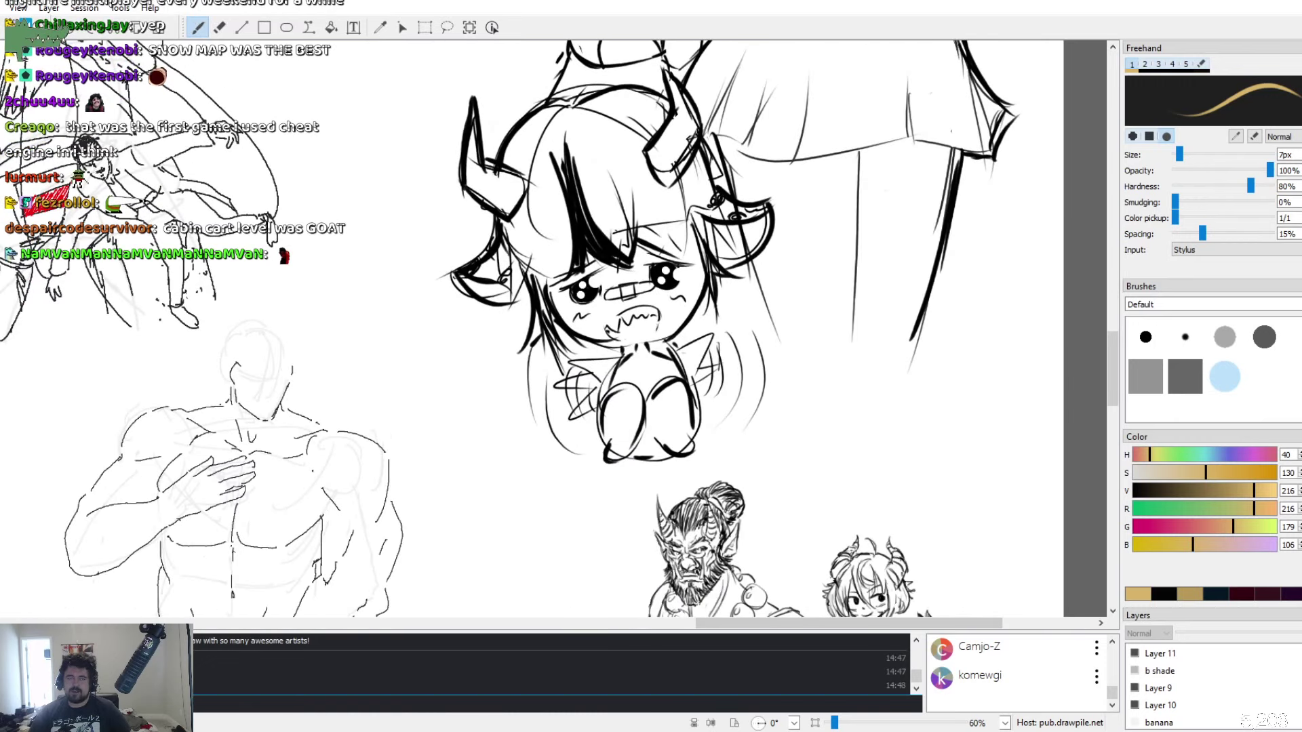
scroll(698, 328, "down", 6)
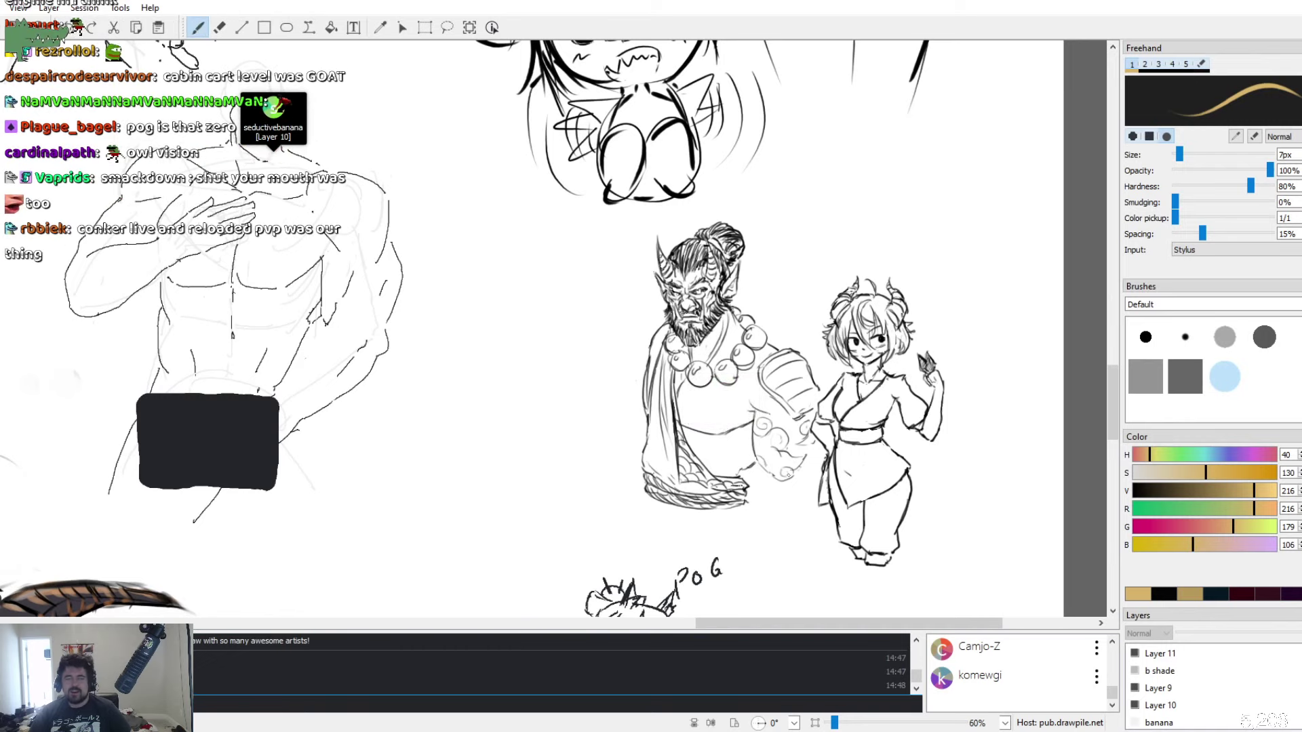
scroll(725, 374, "down", 3)
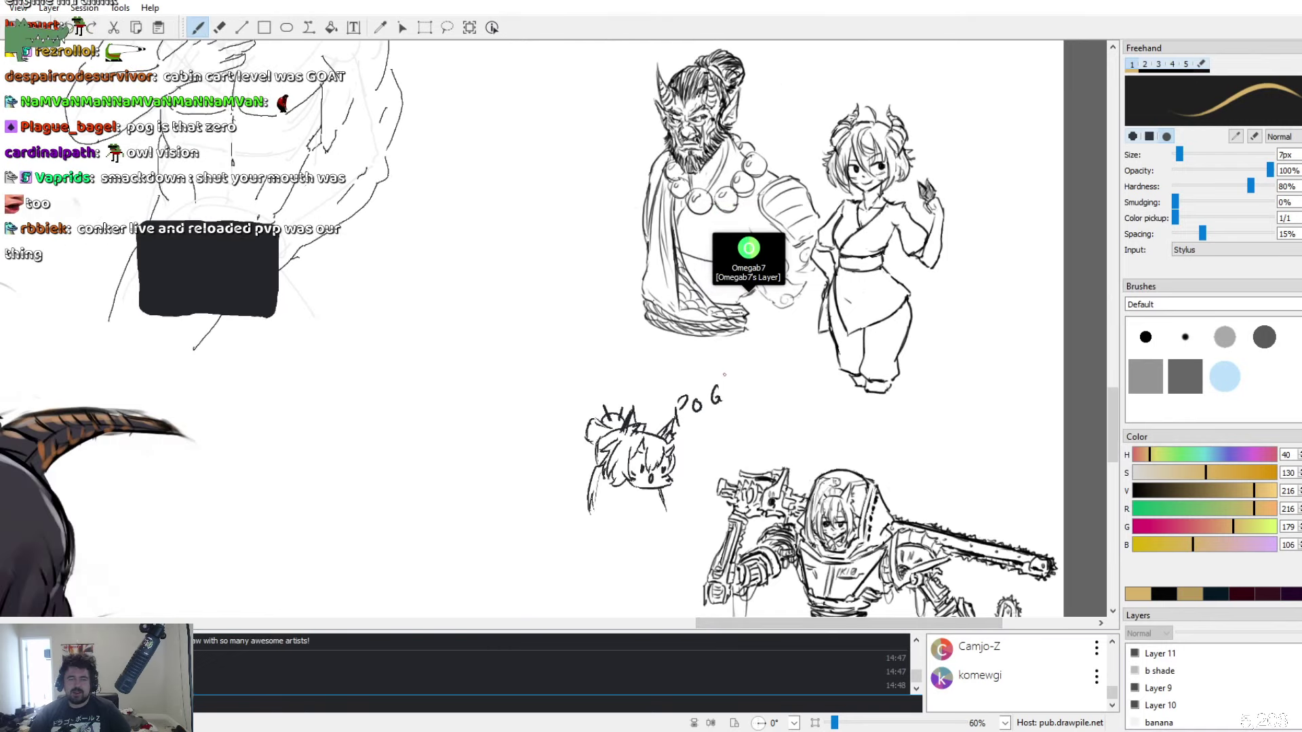
scroll(724, 374, "down", 3)
scroll(725, 374, "up", 7)
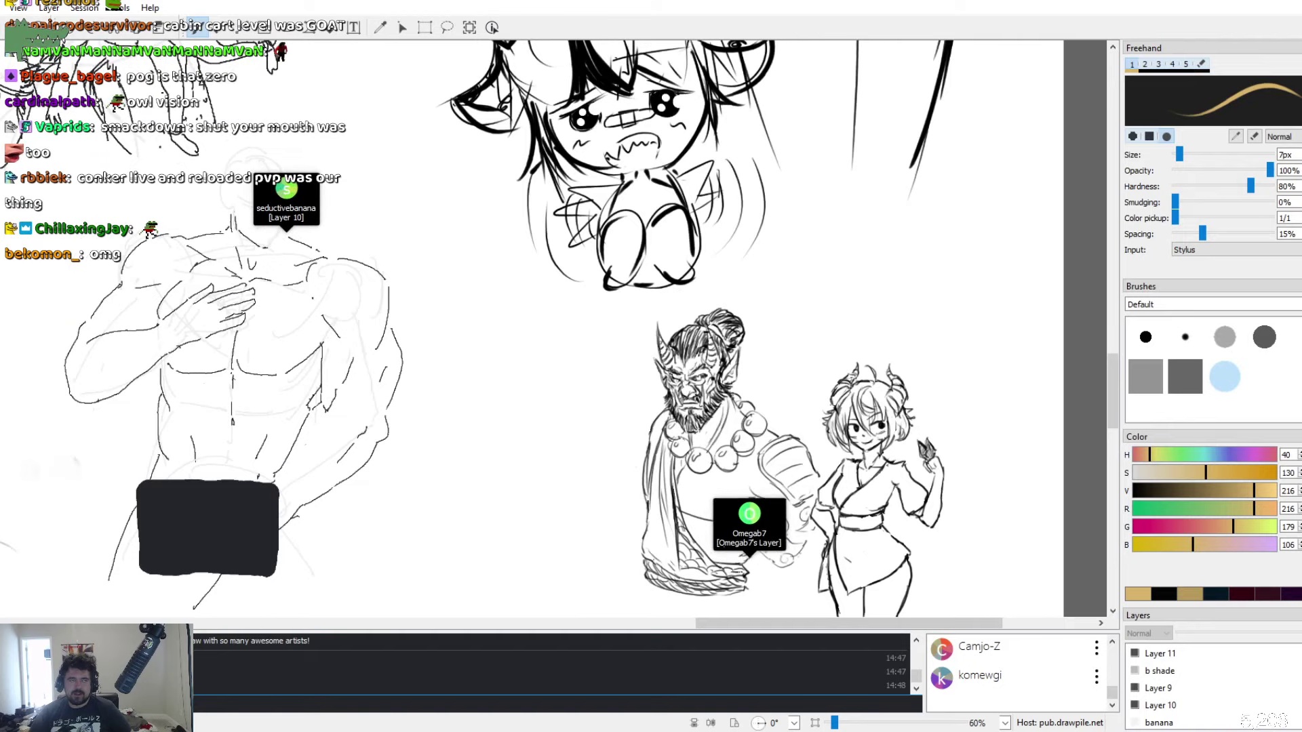
Examine the drawings along the canvas's lower edge: the green-eared girl holding a "Dr. Pec-Per" can and the horned bearded man
left_click_drag(793, 622, 624, 627)
scroll(488, 513, "down", 7)
scroll(624, 480, "down", 8)
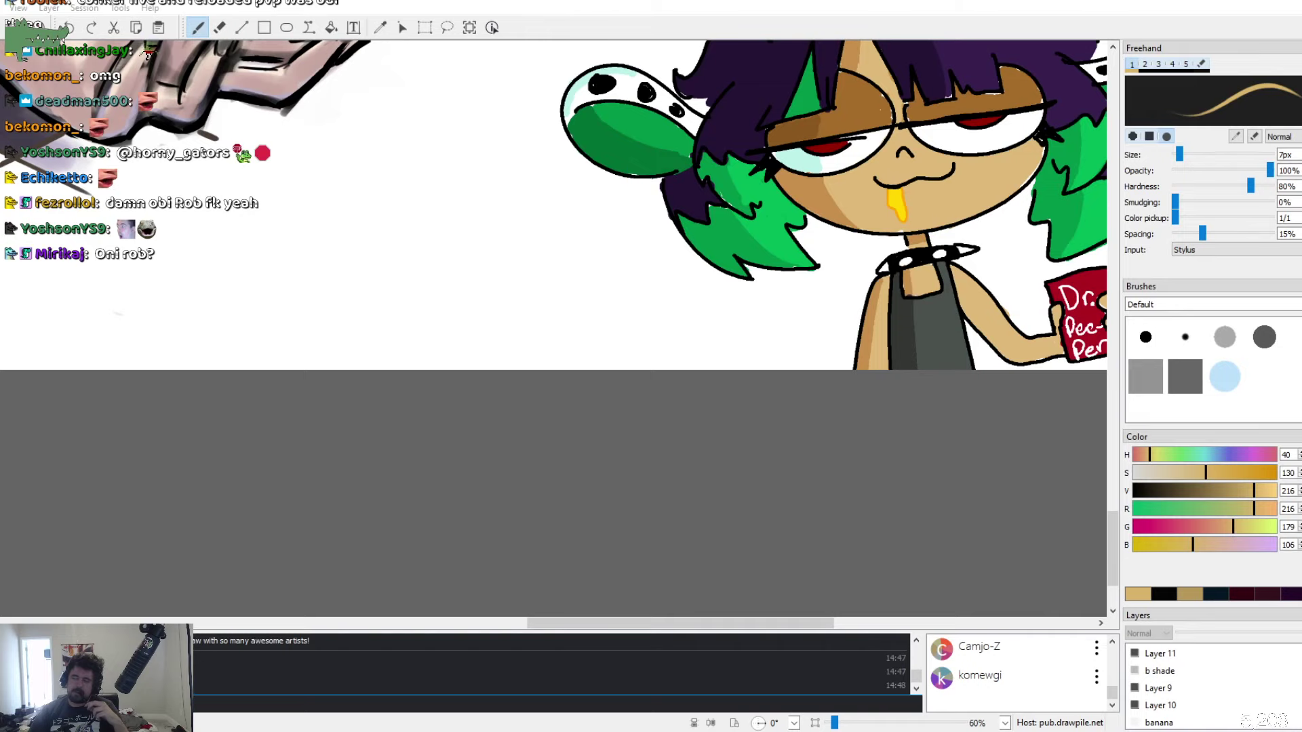
left_click(1101, 622)
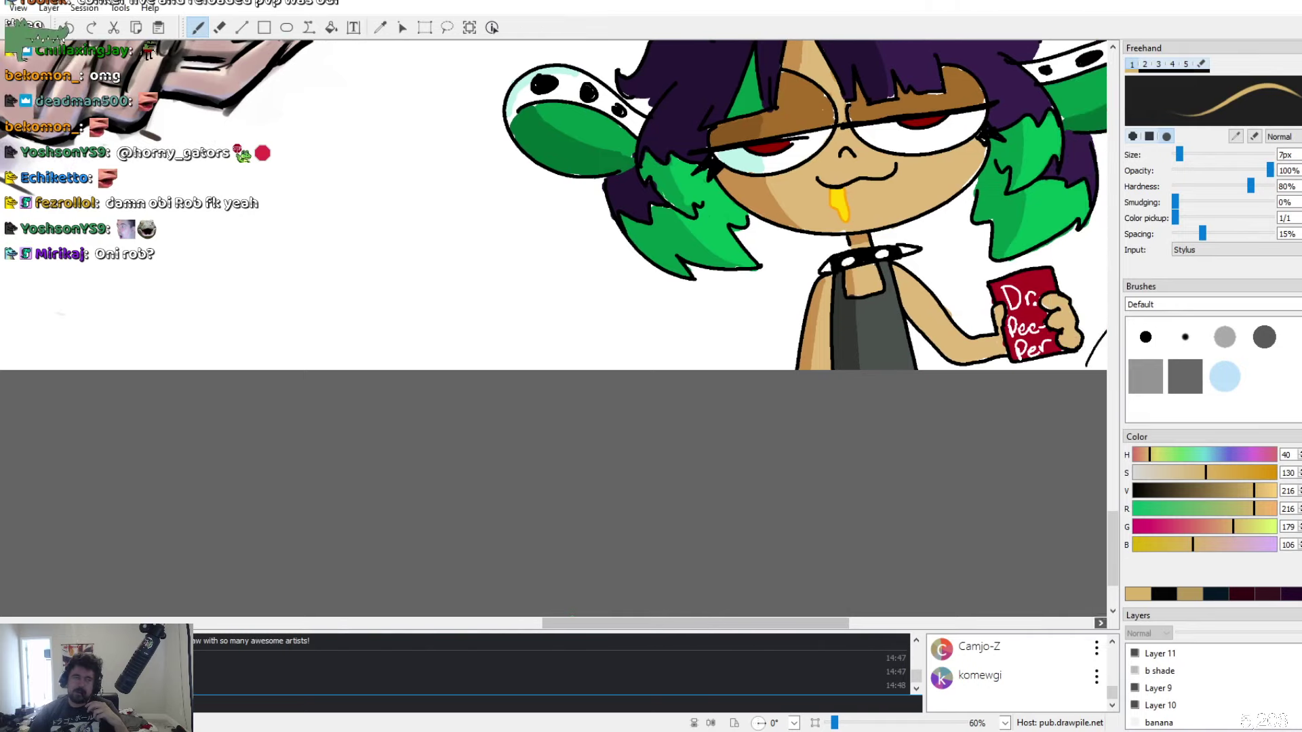
left_click_drag(744, 624, 907, 611)
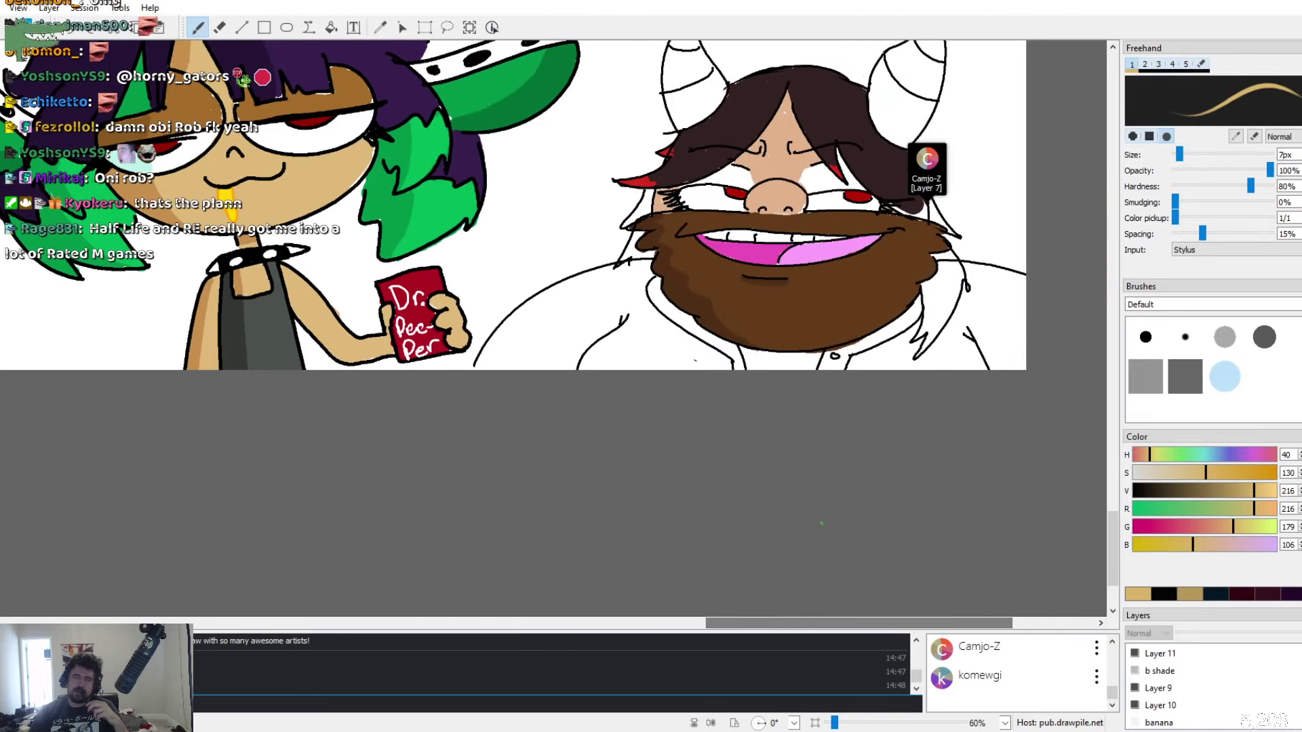
scroll(820, 523, "up", 2)
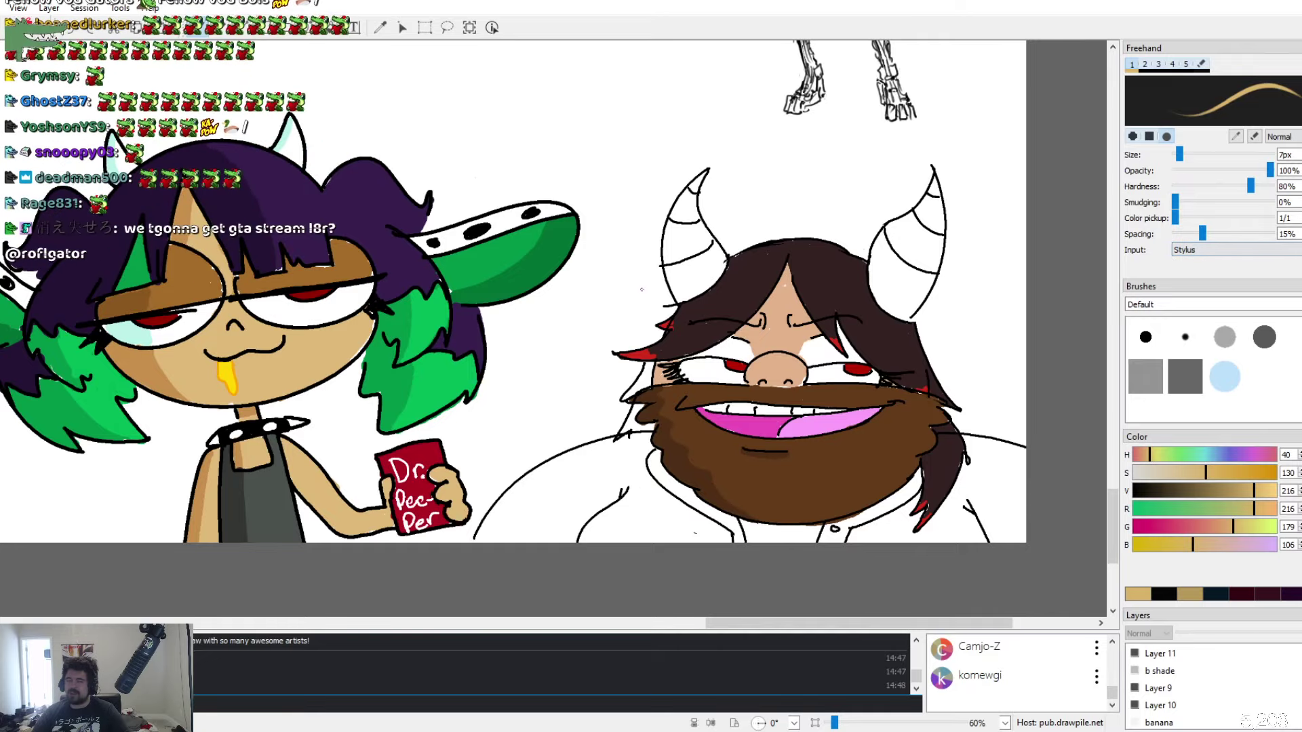
Examine the red-eyed horned girl making a peace sign and the man in the red striped shirt beside her
left_click_drag(695, 623, 260, 623)
scroll(442, 430, "up", 20)
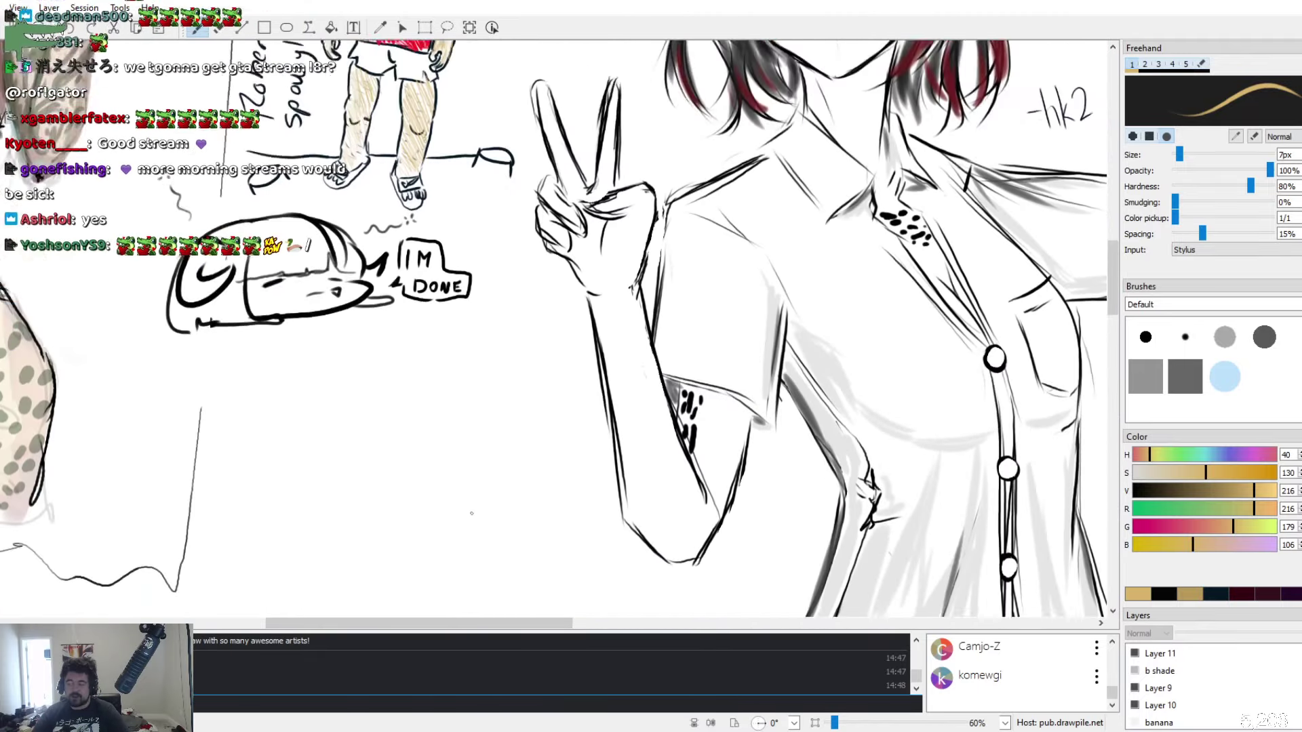
scroll(498, 427, "down", 5)
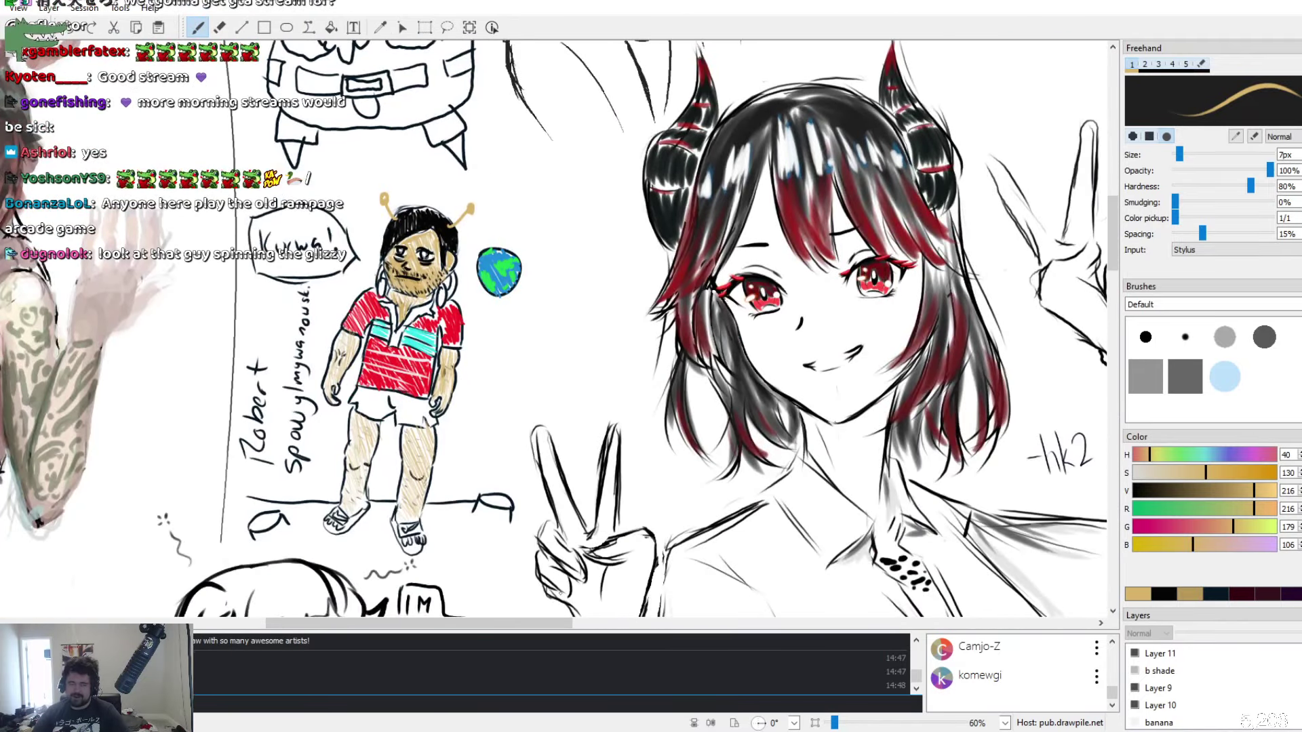
scroll(553, 329, "down", 10)
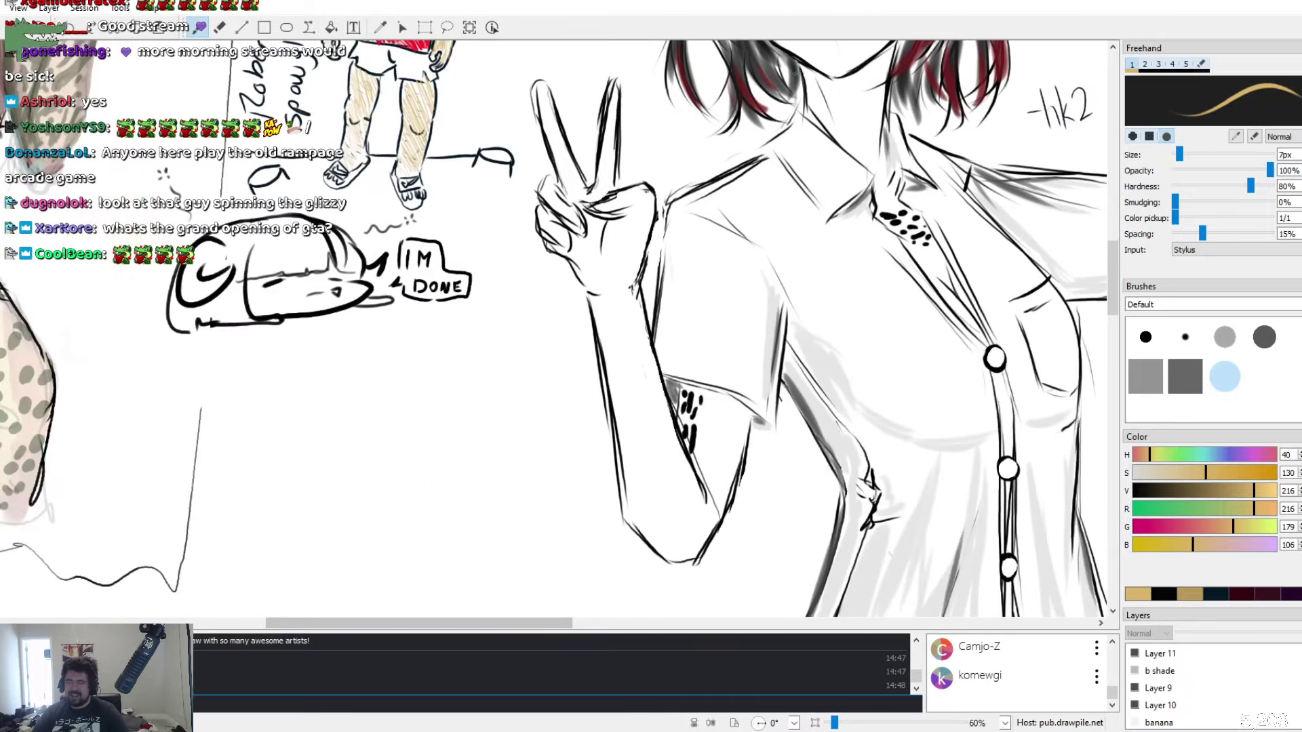
Revisit the "Dr. Pec-Per" girl and inspect the purple eye shading being added to the horned bearded man
left_click_drag(549, 622, 868, 640)
scroll(882, 357, "down", 6)
scroll(881, 357, "down", 14)
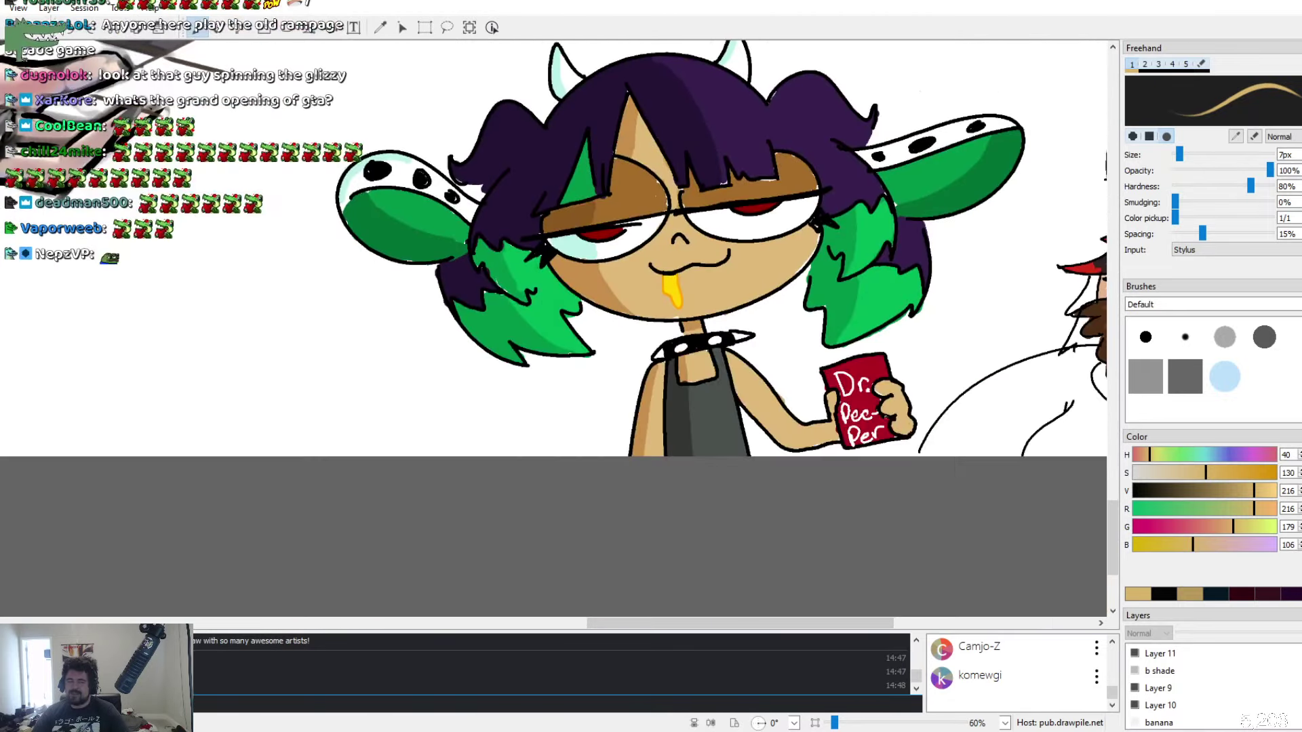
left_click_drag(770, 628, 940, 627)
scroll(842, 450, "up", 2)
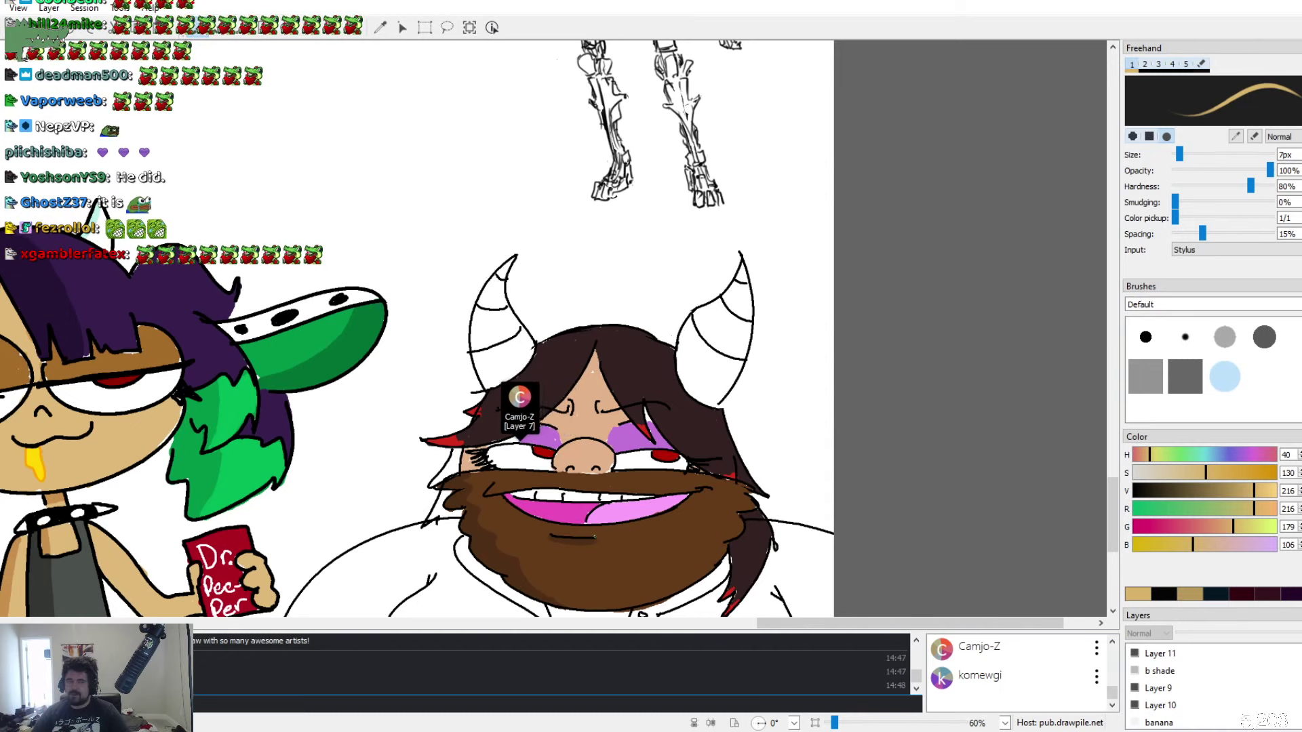
left_click_drag(837, 625, 797, 637)
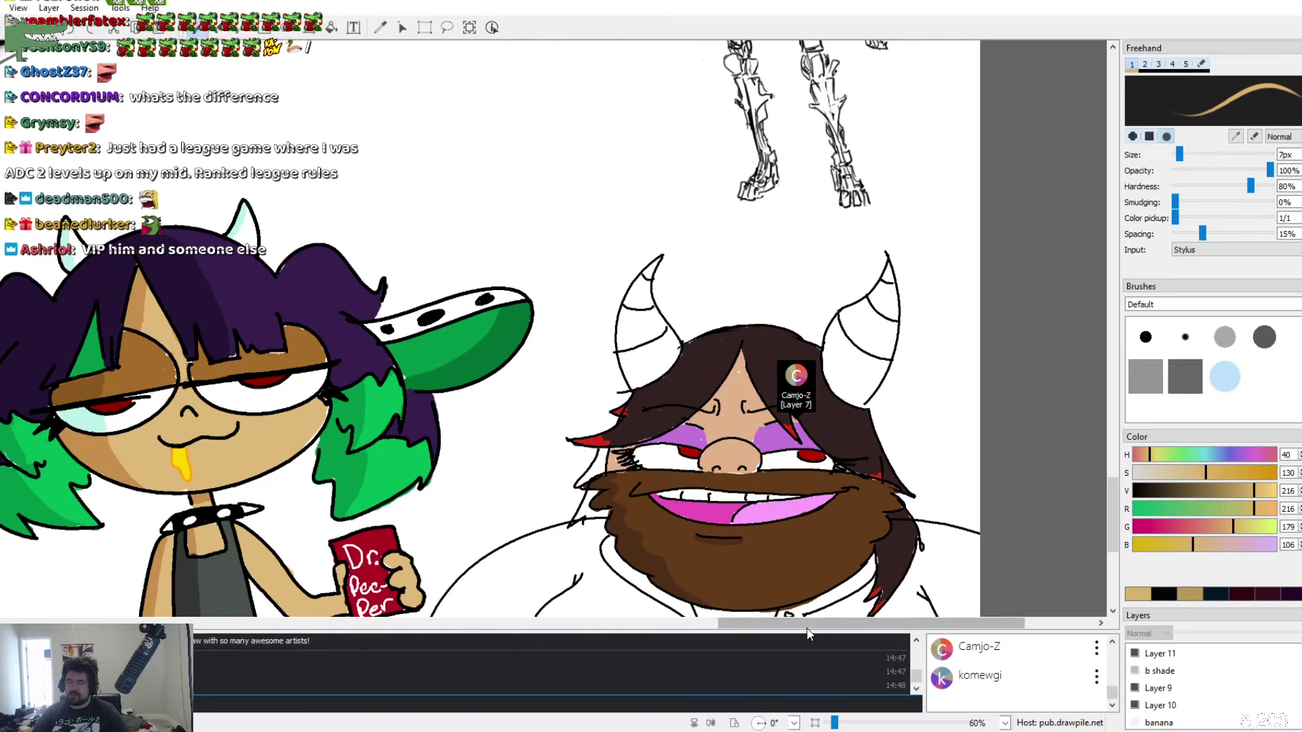
Examine the thumbs-up fox-eared girl sketch with its "Kyo Approves" caption and the small curled-up fox girl below it
left_click_drag(811, 624, 111, 631)
scroll(232, 471, "up", 10)
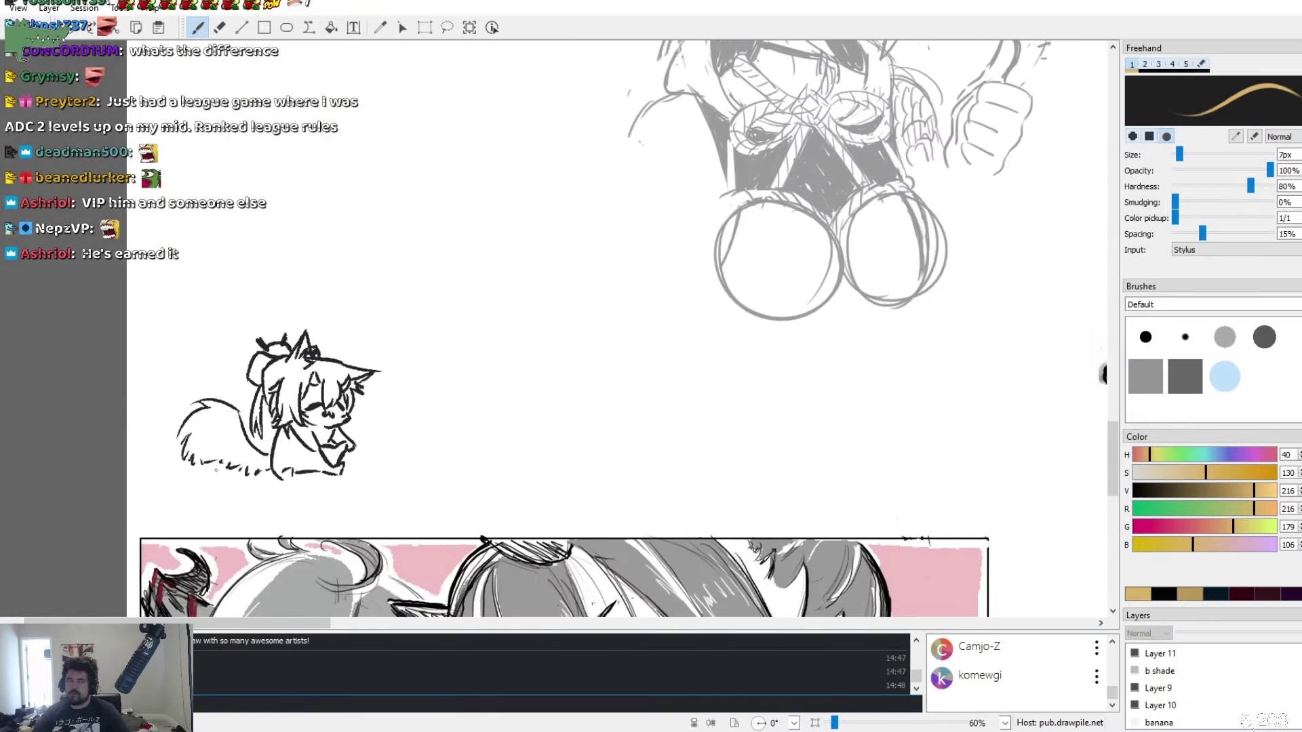
scroll(232, 471, "down", 1)
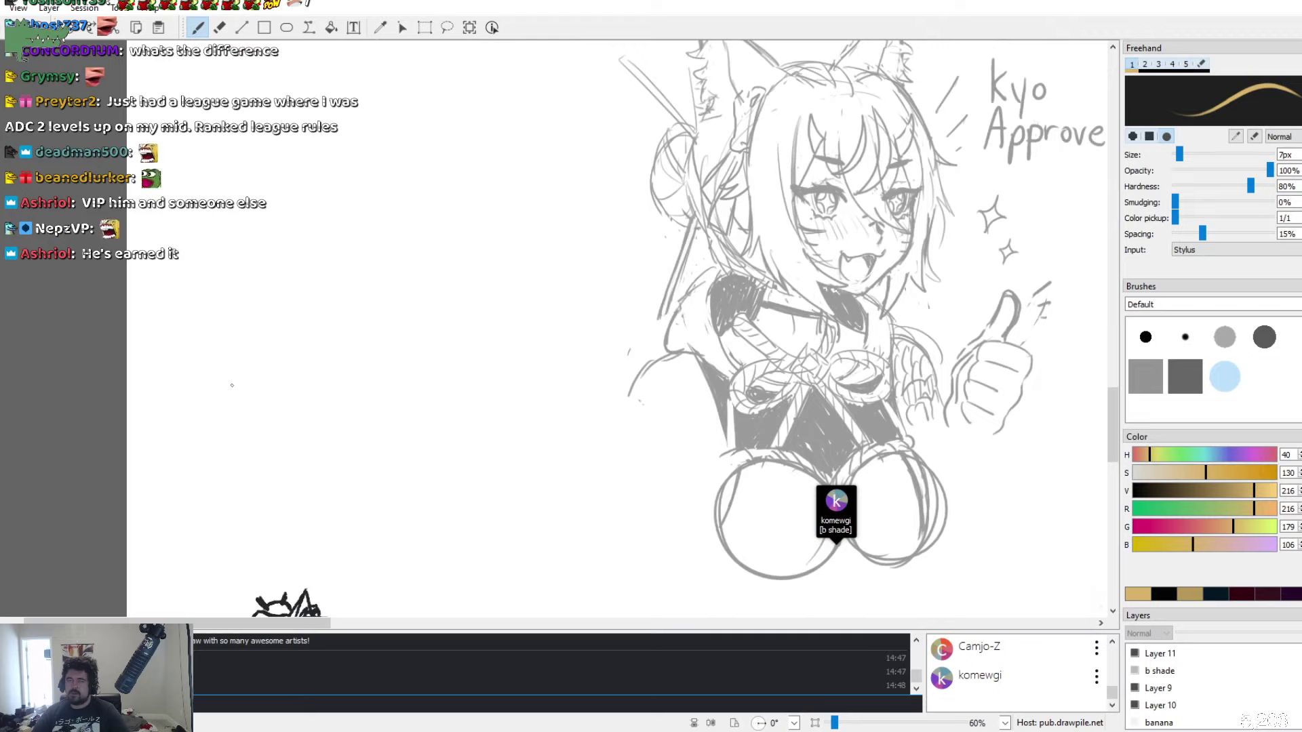
left_click(608, 631)
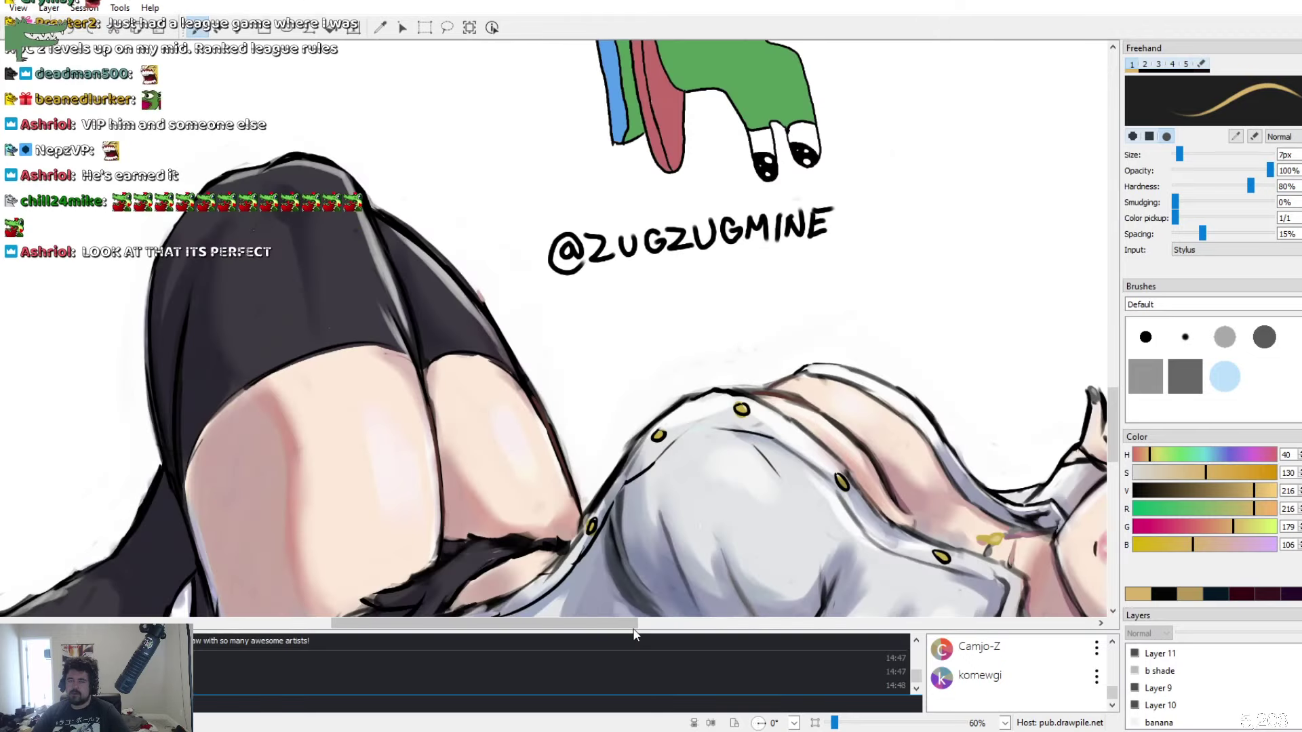
mouse_move(608, 631)
left_mouse_down()
mouse_move(356, 619)
mouse_move(378, 604)
left_mouse_up()
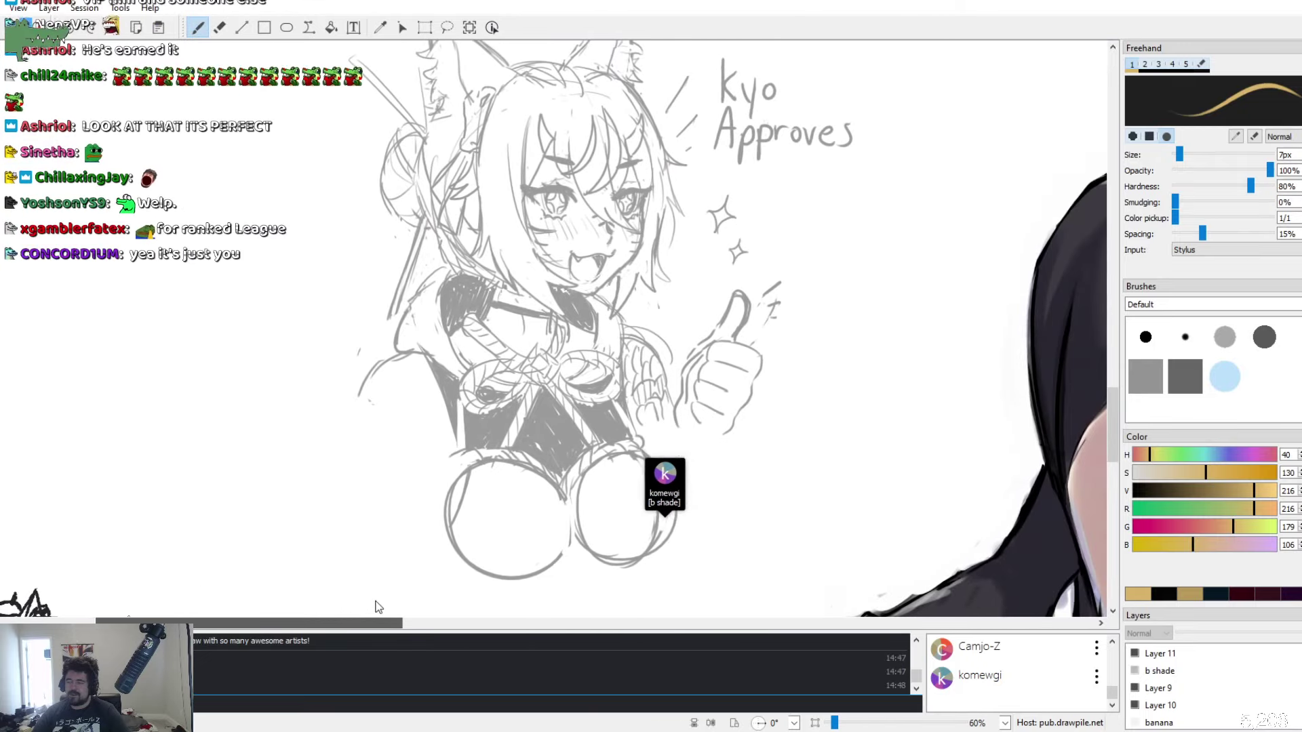
scroll(483, 356, "up", 15)
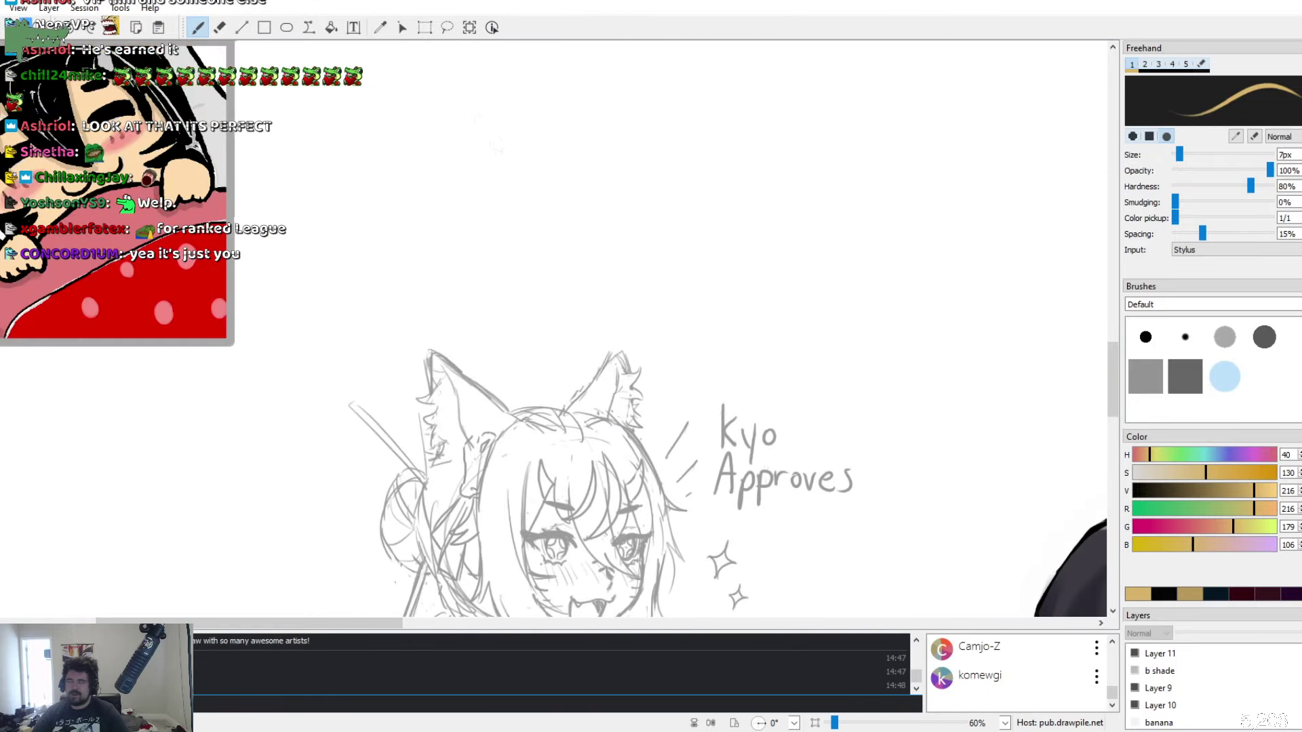
Examine the painting of the two embracing figures with tattooed arms above the fox-eared girl sketch
scroll(487, 442, "up", 5)
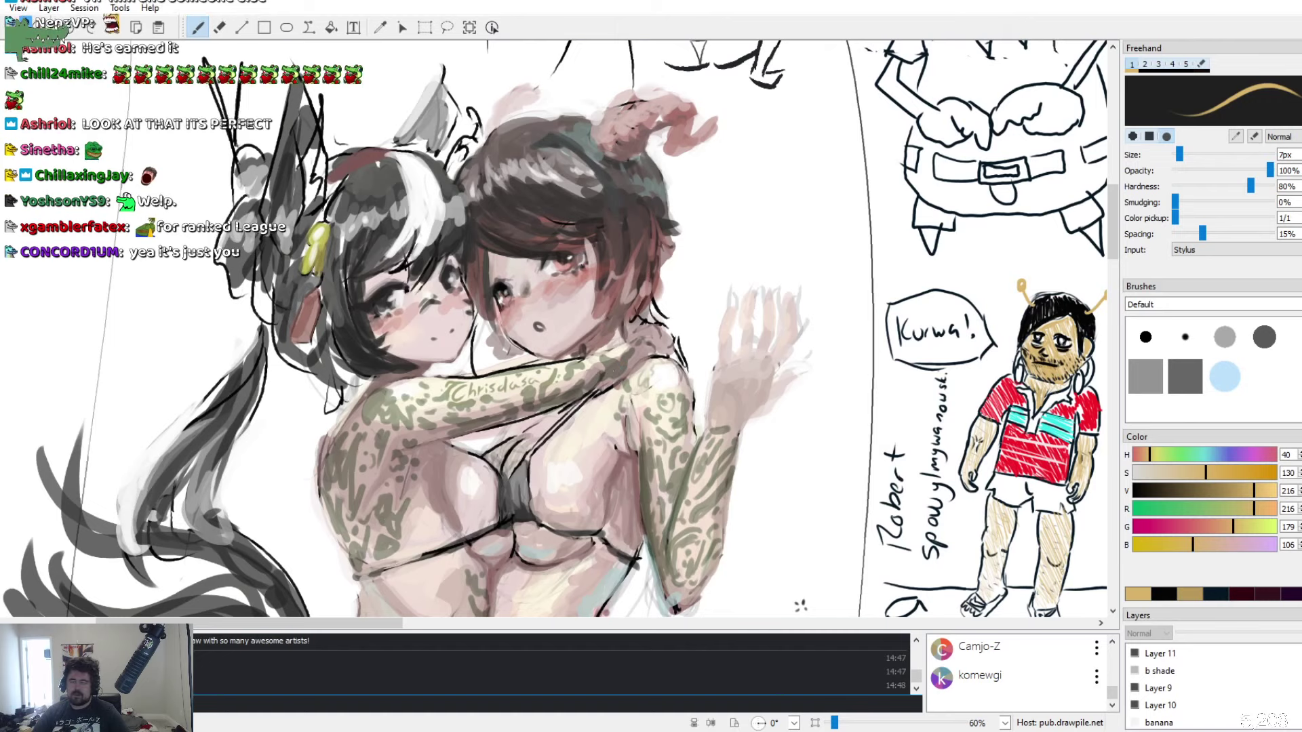
scroll(553, 329, "down", 3)
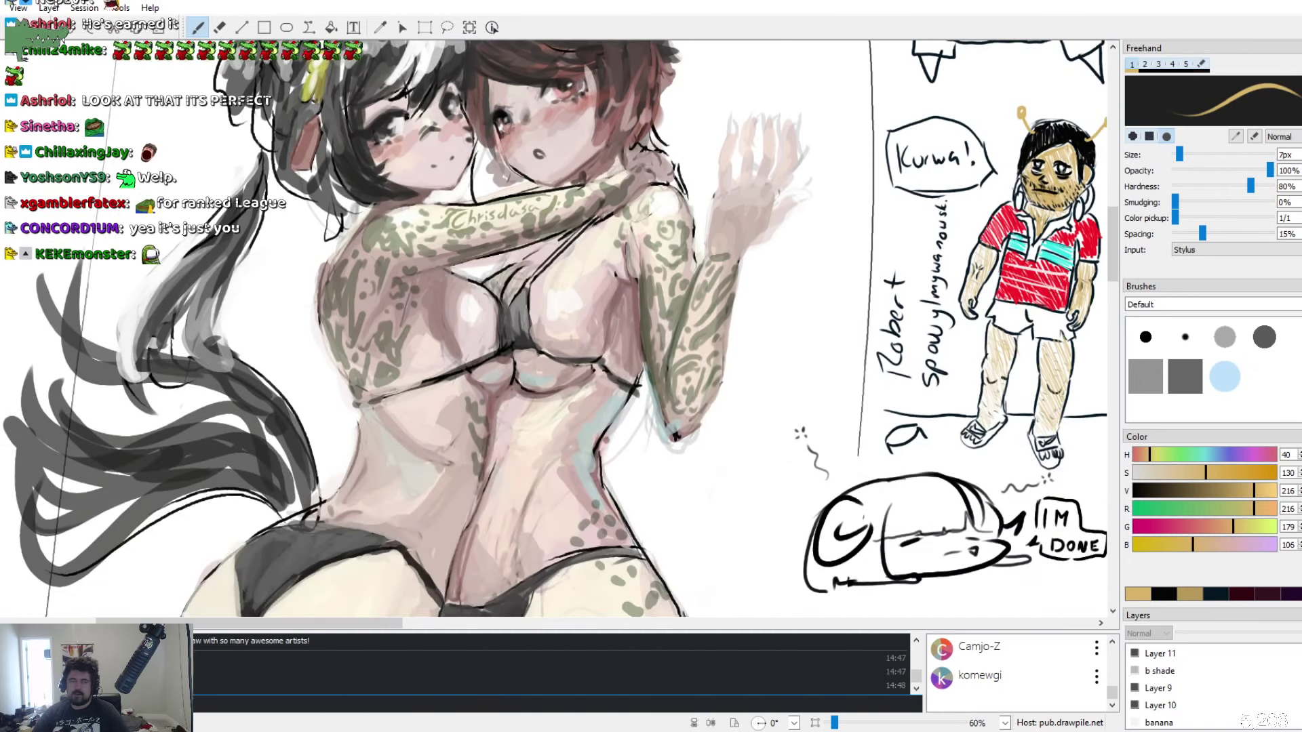
scroll(553, 328, "up", 2)
scroll(556, 326, "up", 3)
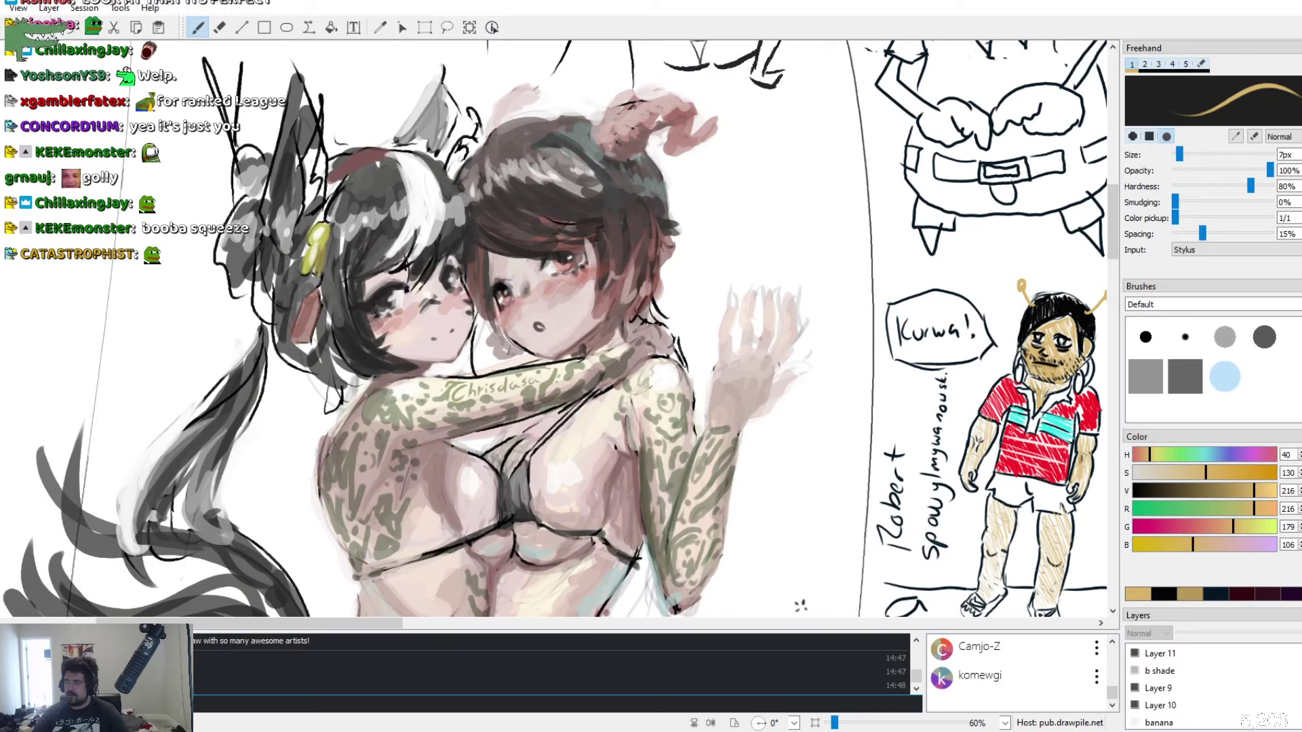
Look over the drawings along the canvas's upper edge, from the "very nice" doodle to the crowned fish and the seated cat-eared figure
scroll(760, 339, "up", 6)
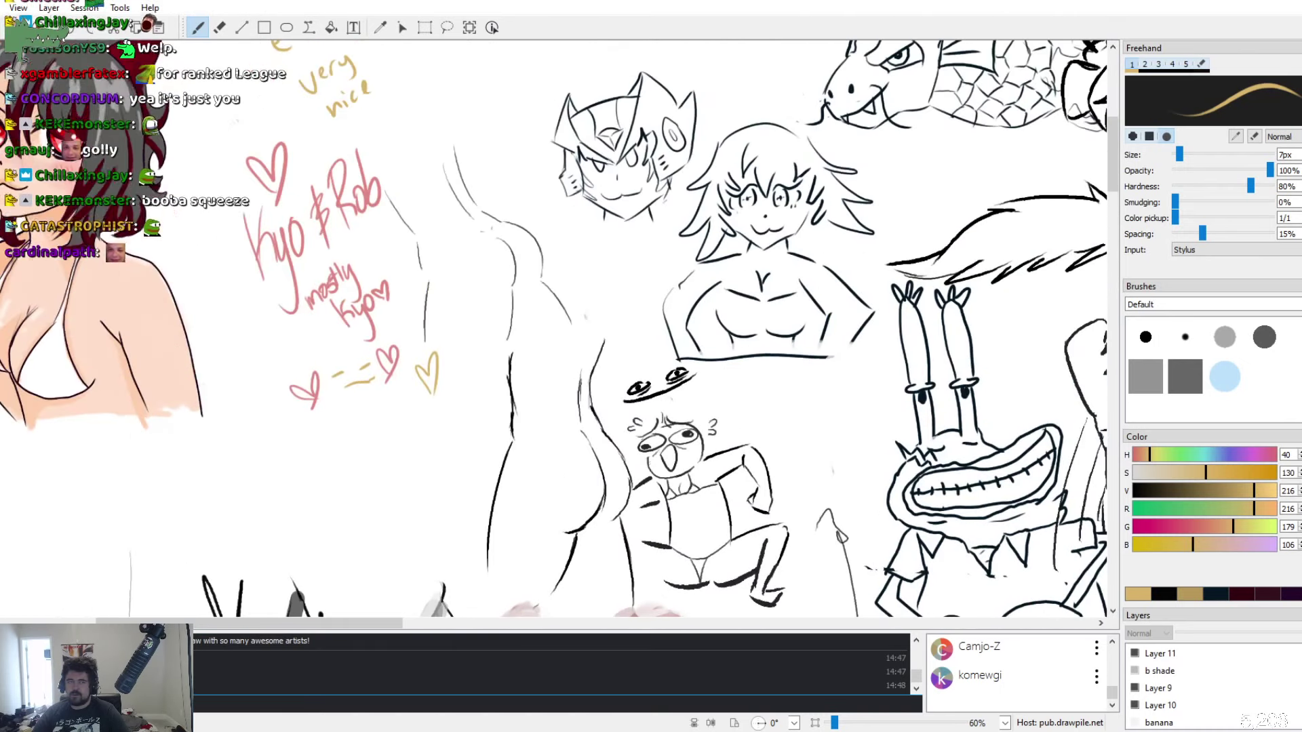
scroll(556, 328, "up", 5)
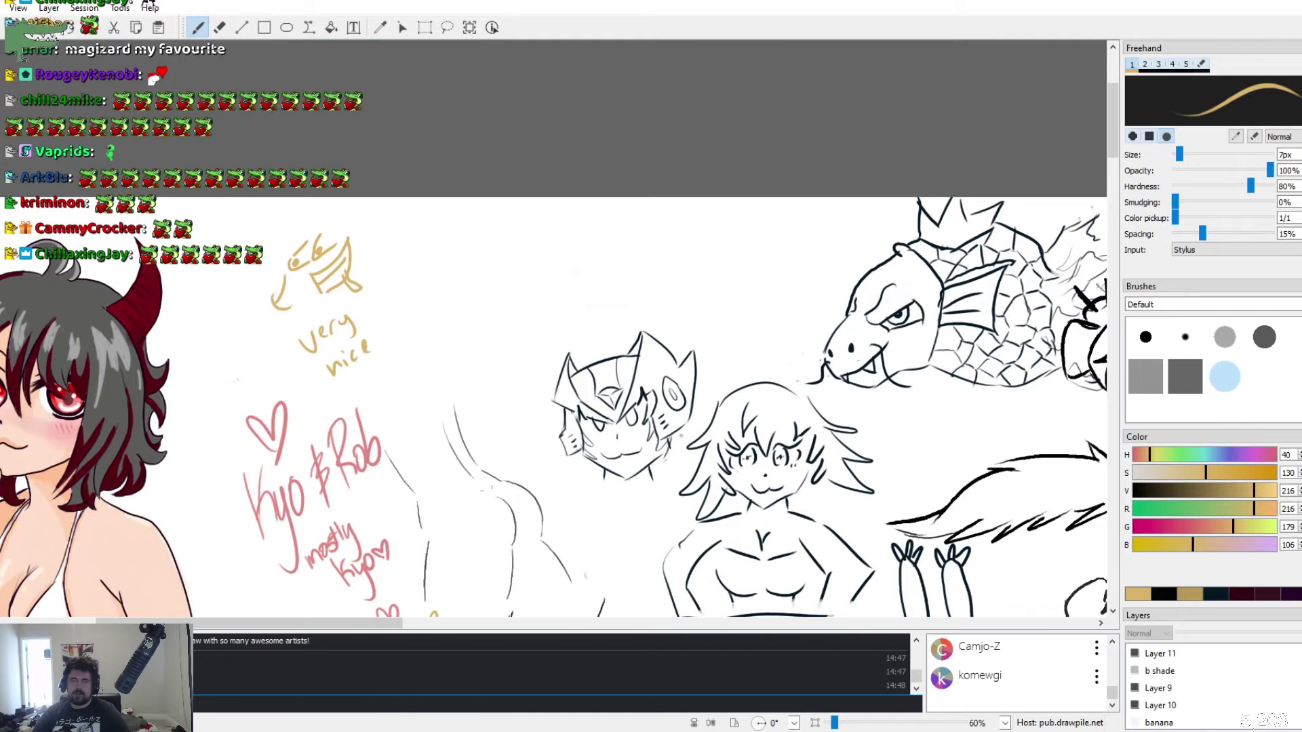
left_click_drag(313, 624, 420, 629)
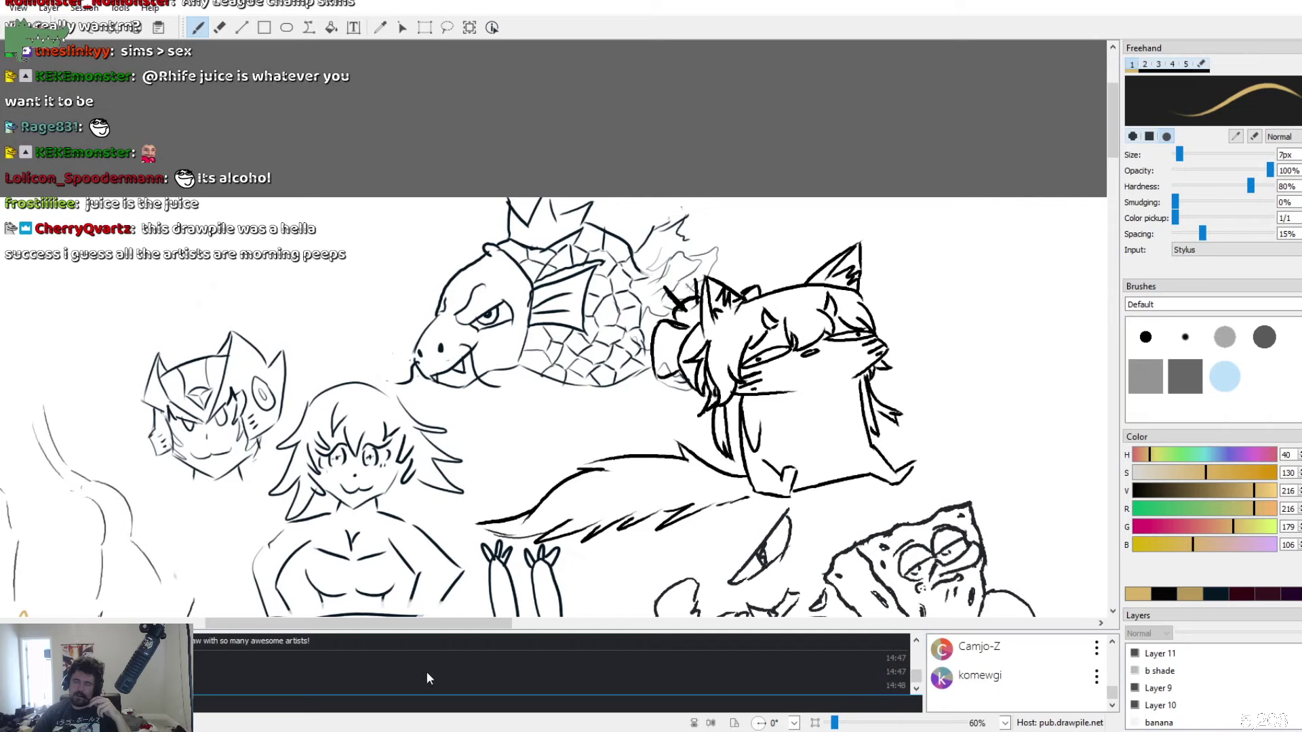
left_click_drag(412, 629, 734, 632)
scroll(728, 551, "down", 10)
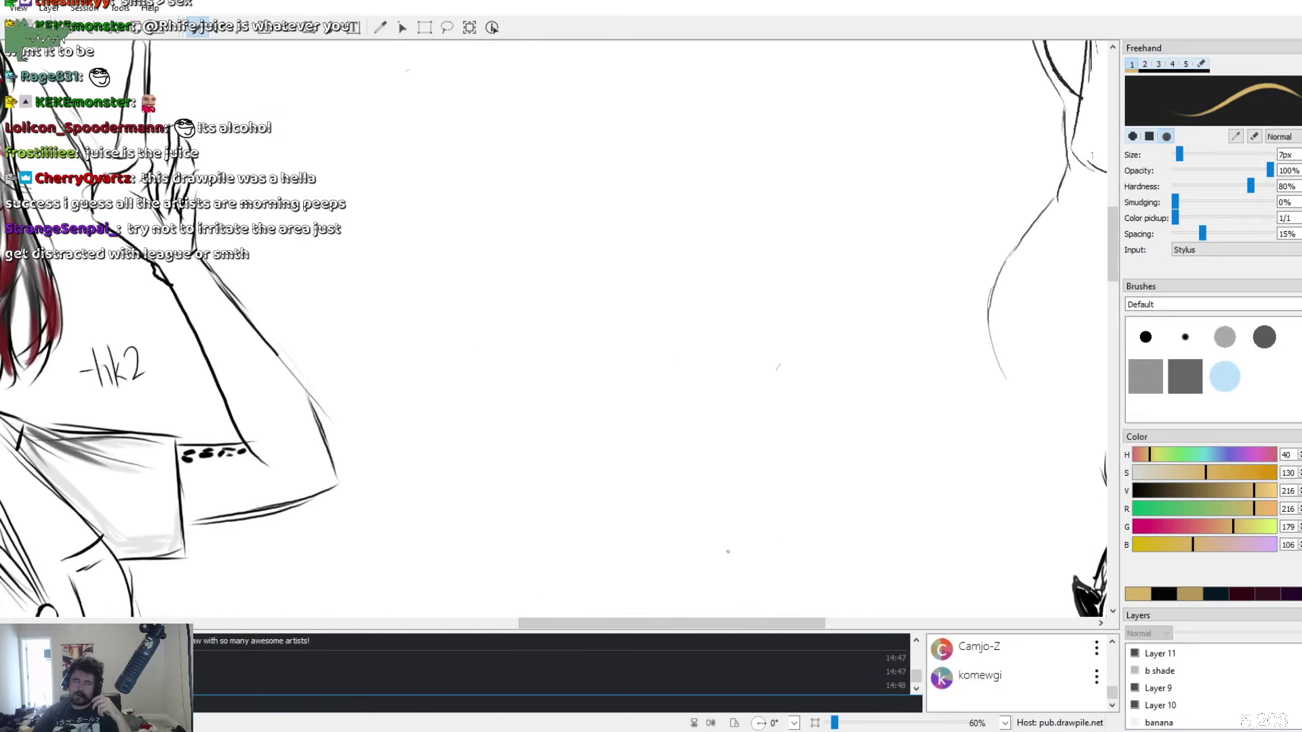
left_click_drag(652, 623, 413, 623)
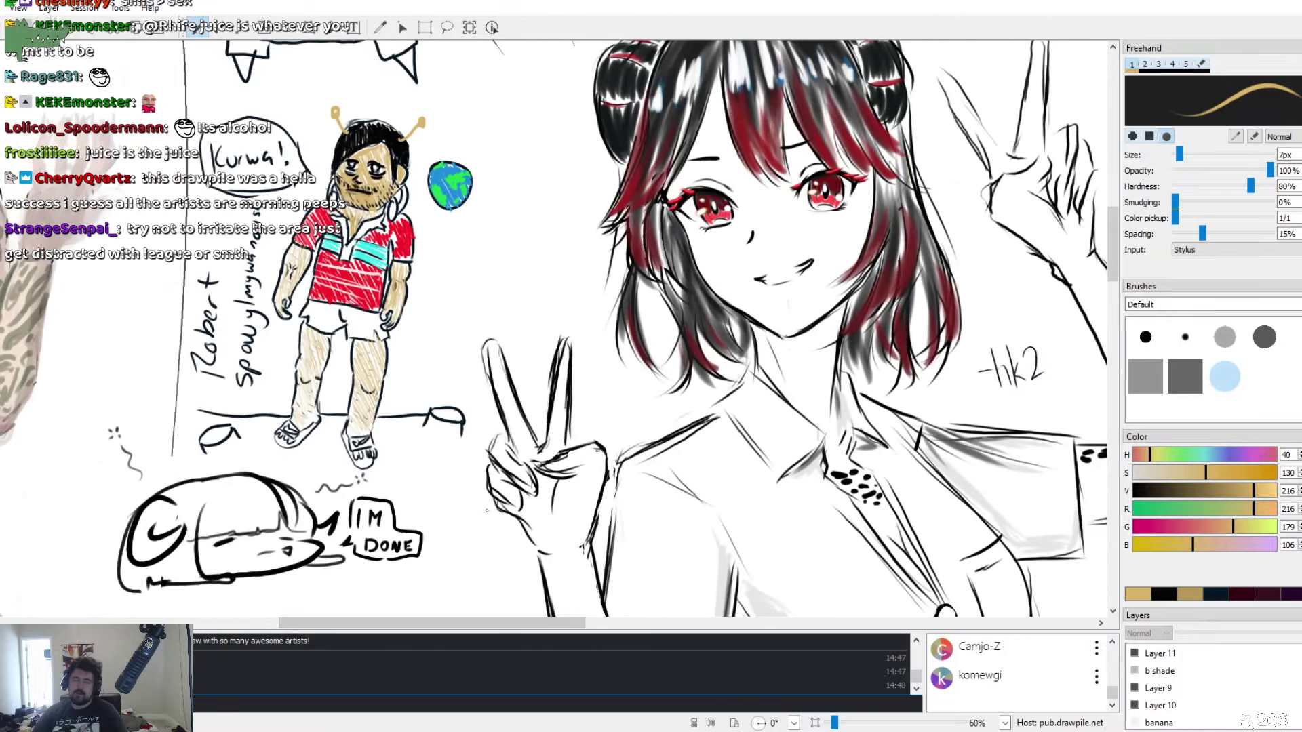
Examine the painting of the horned girl lying on the checkered floor, in overview and at 40% zoom
scroll(485, 513, "down", 4)
scroll(485, 513, "down", 4)
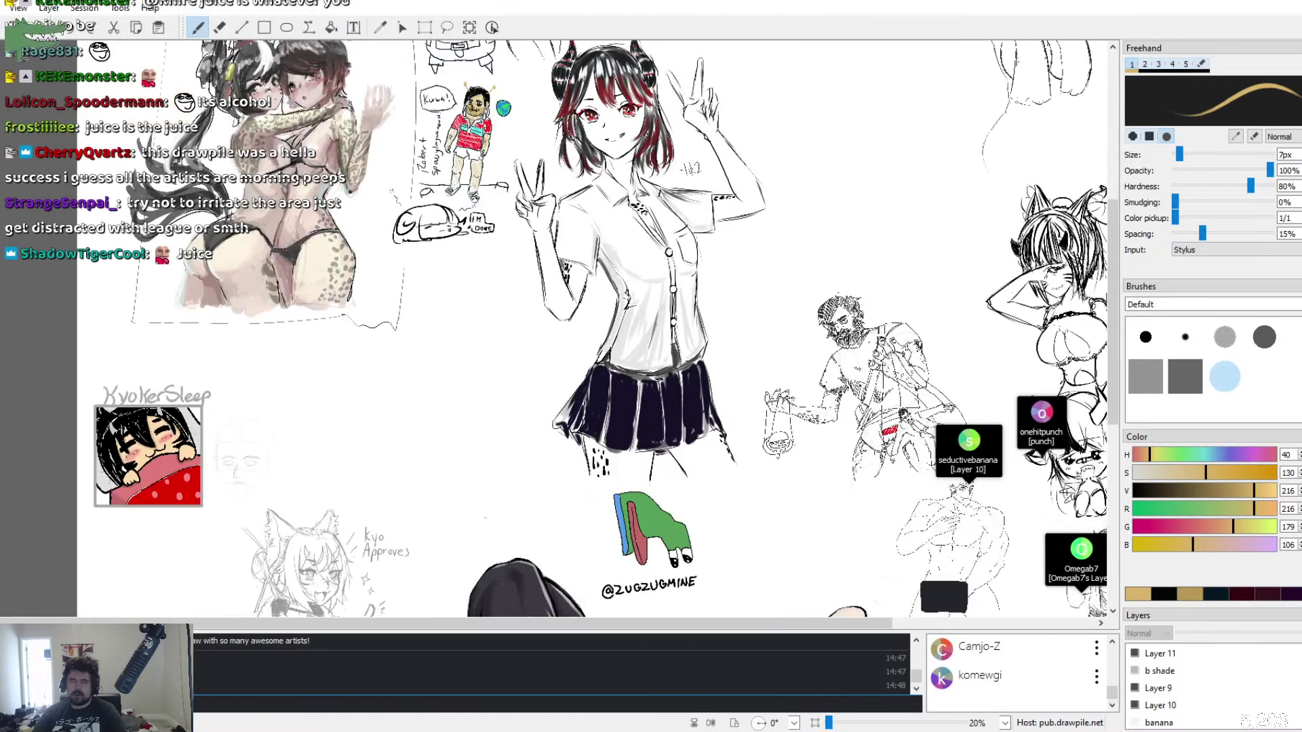
scroll(590, 329, "down", 1)
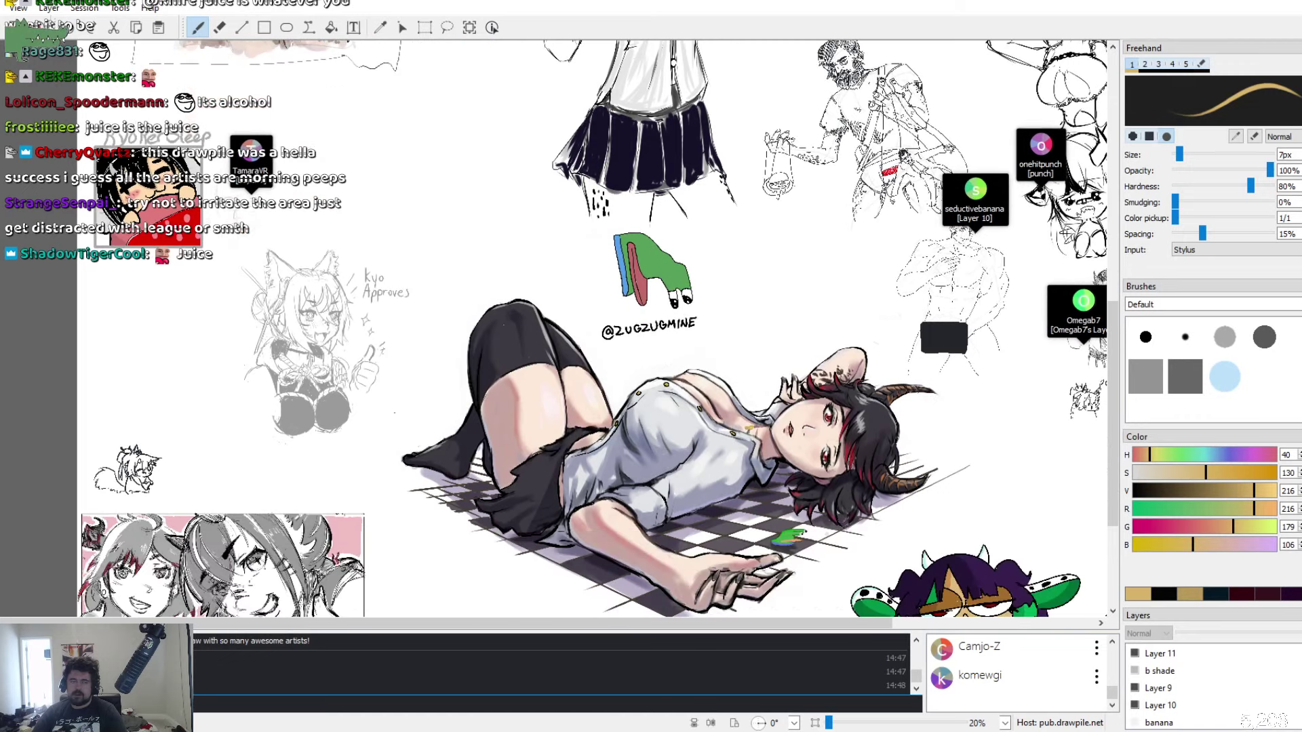
scroll(590, 329, "down", 1)
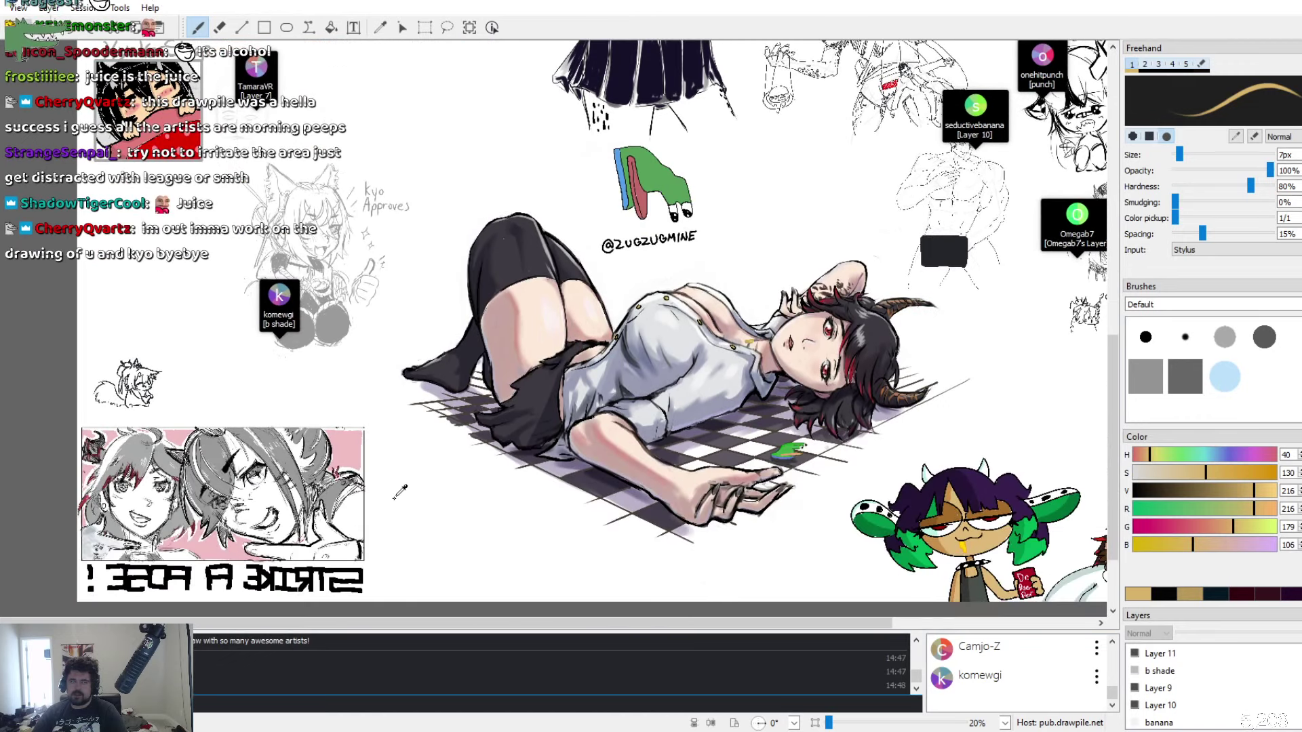
left_click_drag(517, 623, 687, 604)
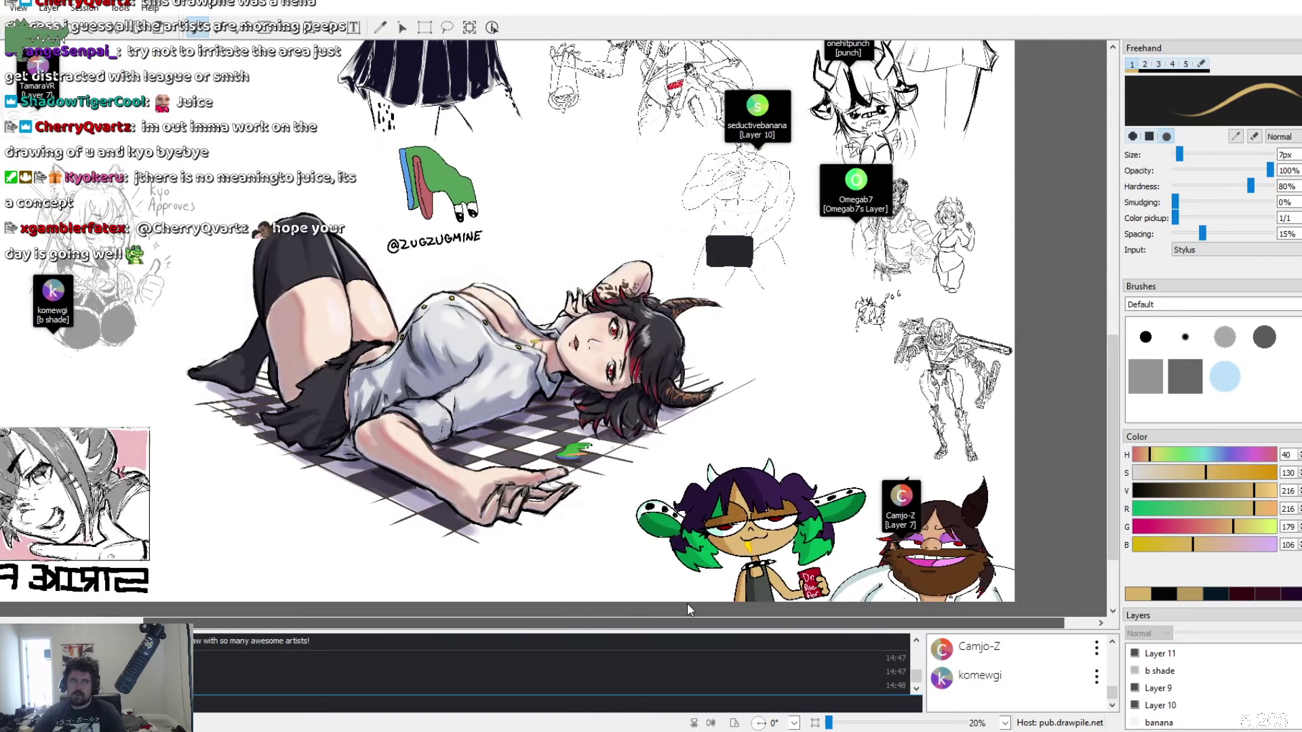
key("ctrl+plus")
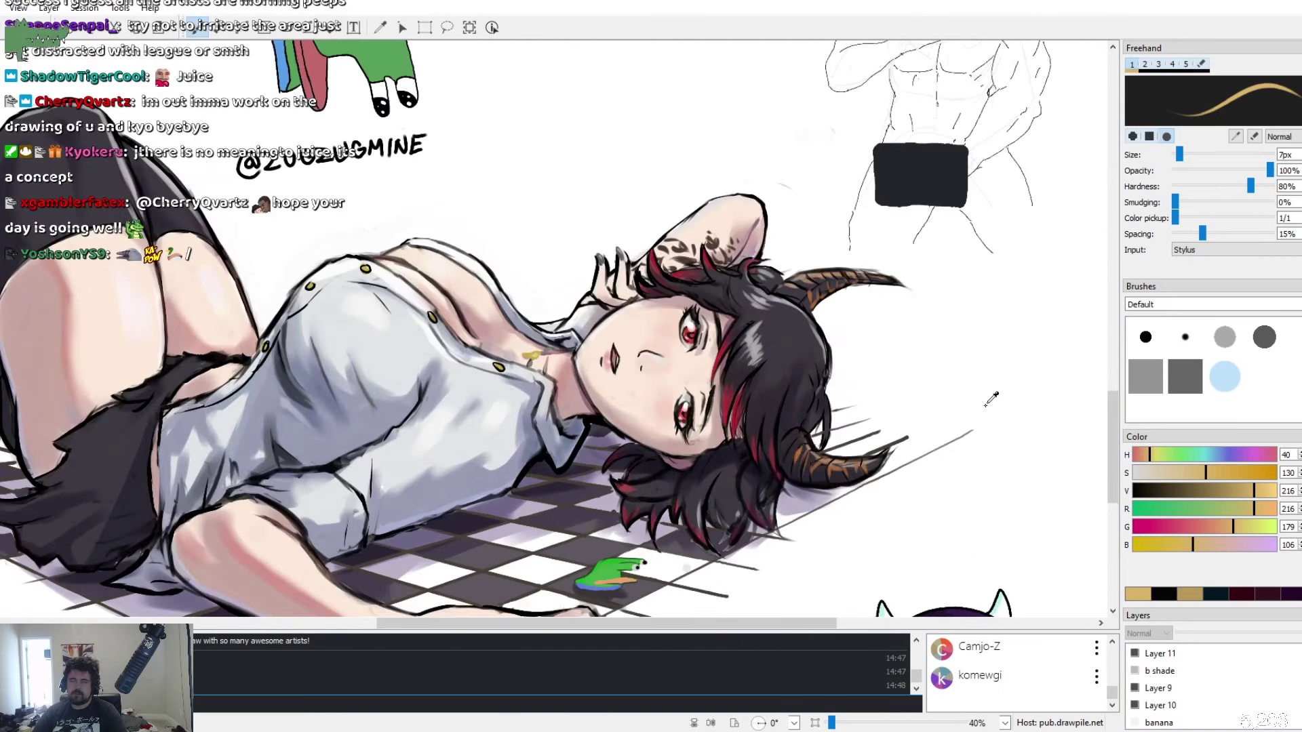
left_click_drag(706, 623, 822, 626)
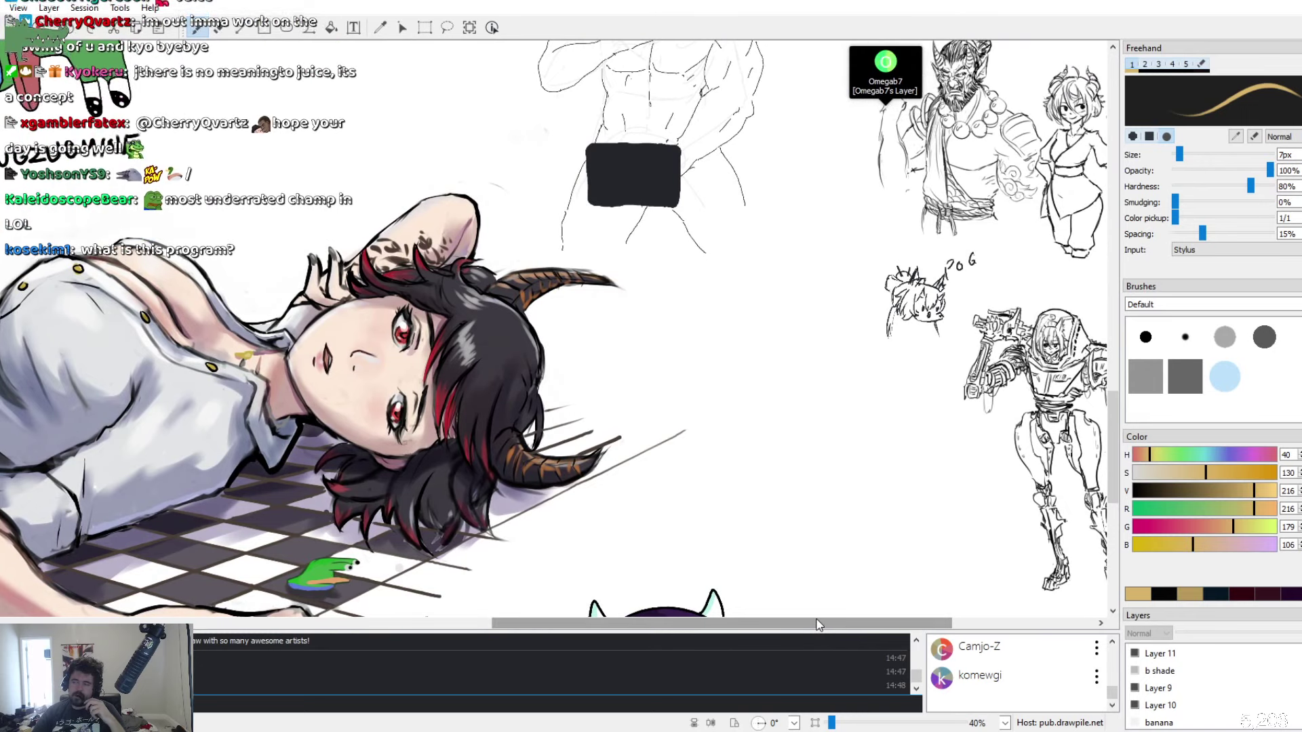
Inspect the line sketches of the bearded man dangling a burger, the shirtless man below him and the crying horned chibi
scroll(766, 462, "up", 3)
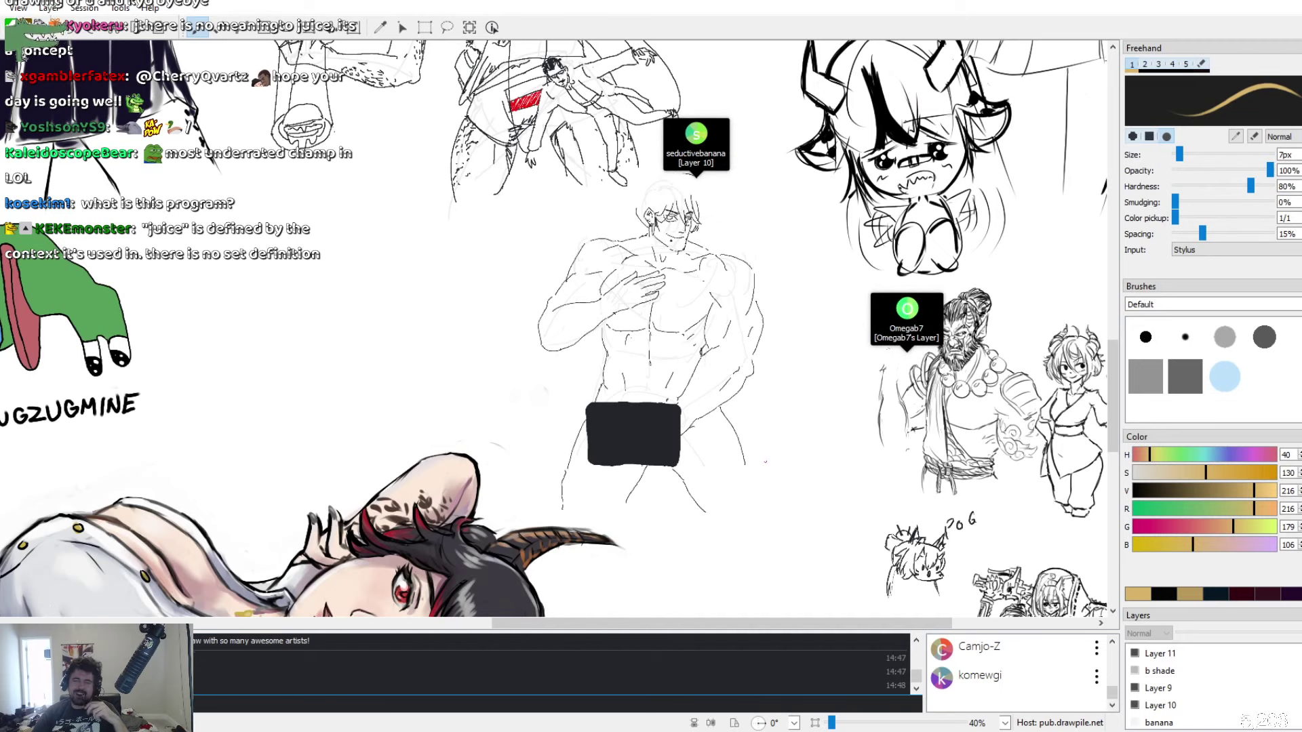
scroll(556, 326, "up", 3)
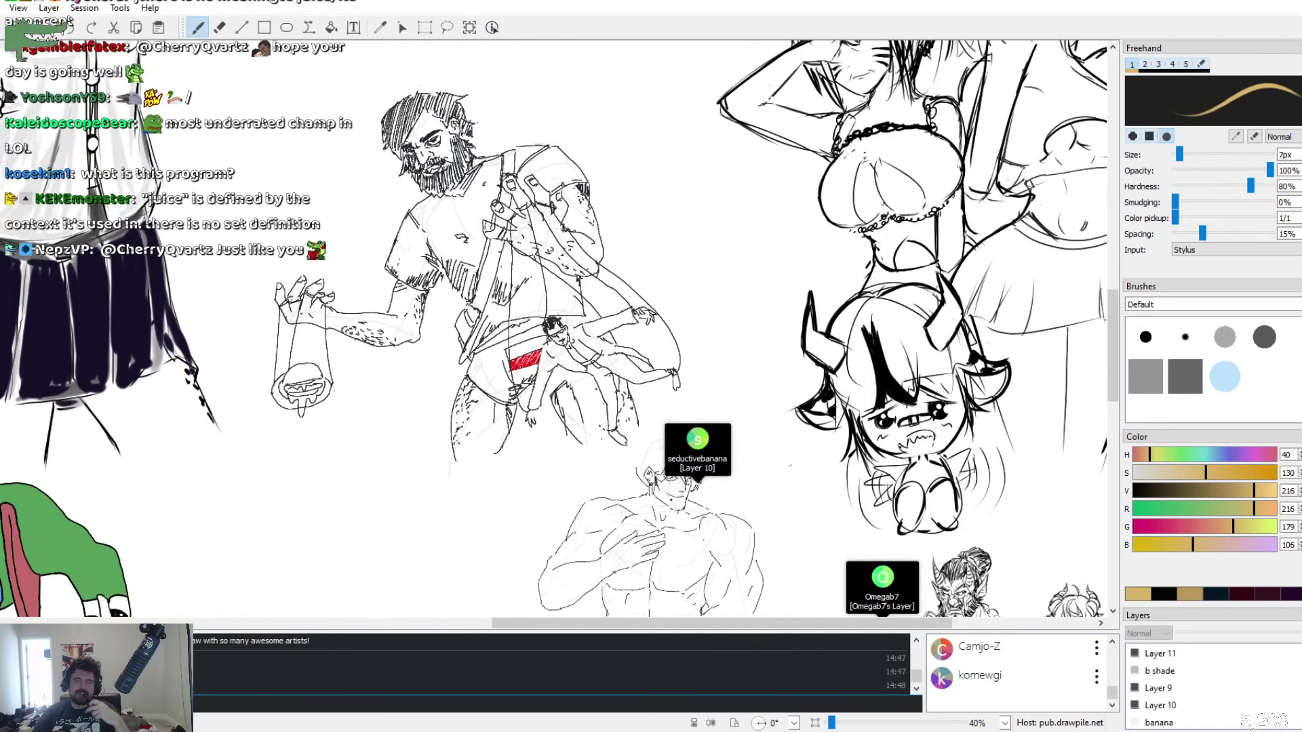
scroll(556, 326, "up", 1)
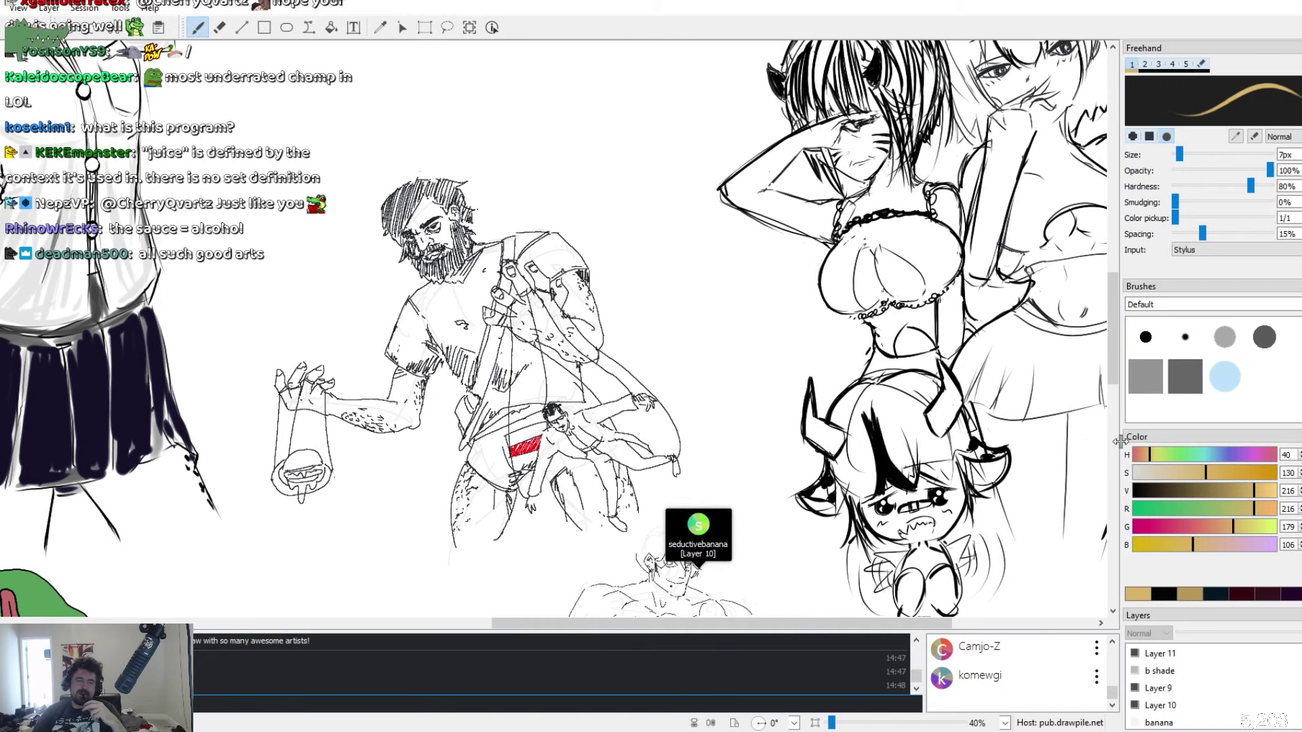
scroll(556, 326, "down", 3)
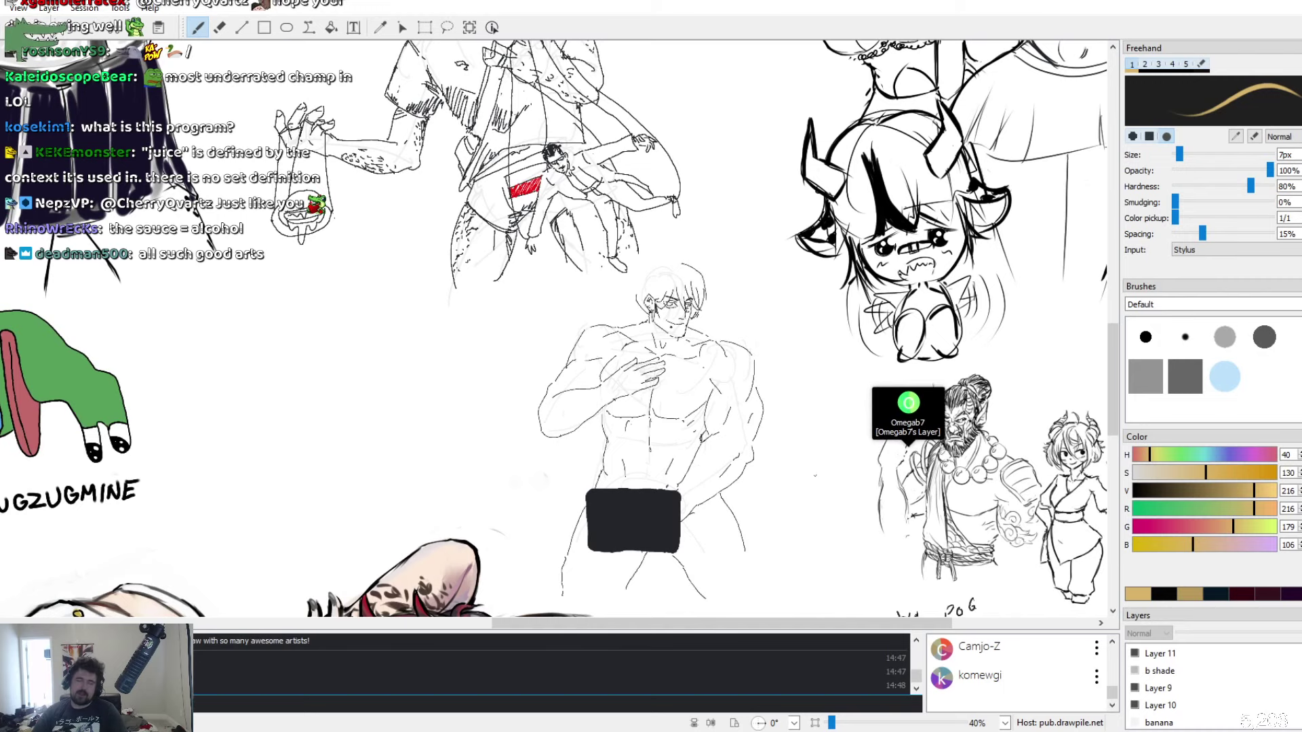
scroll(815, 475, "down", 3)
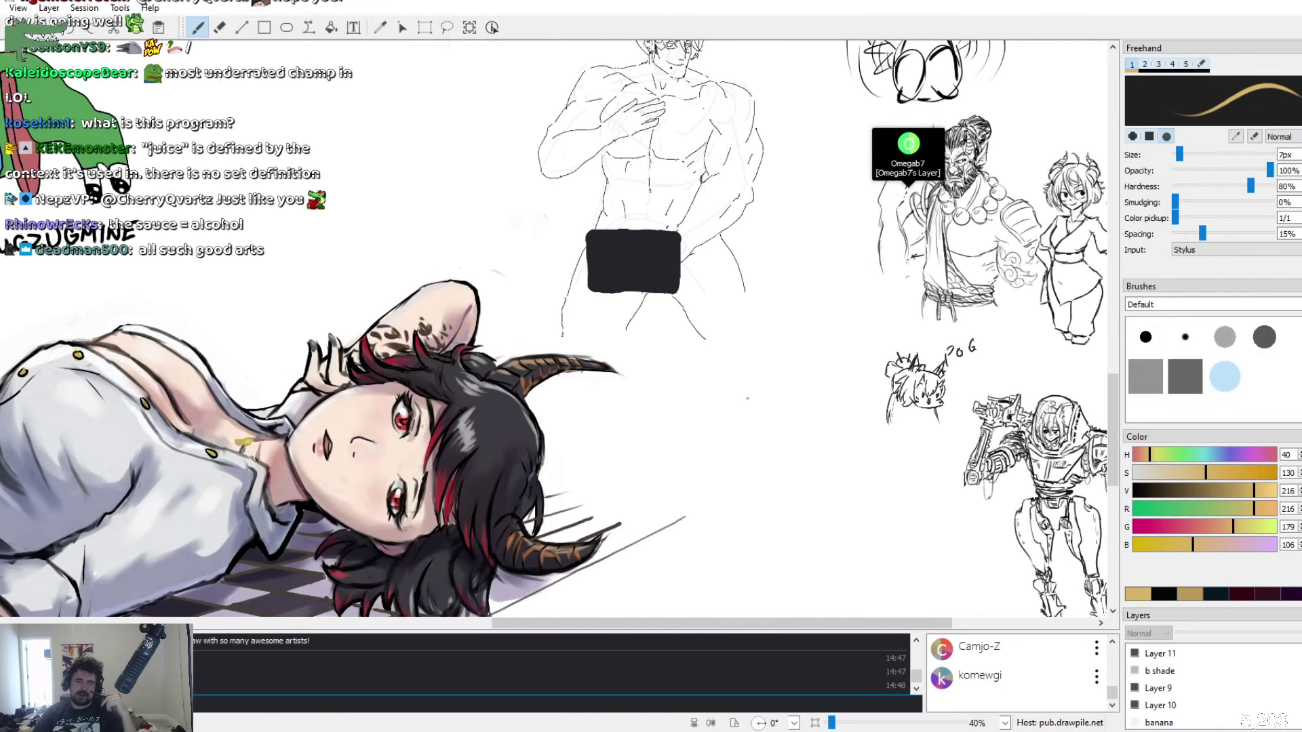
scroll(759, 477, "up", 4)
scroll(557, 325, "up", 2)
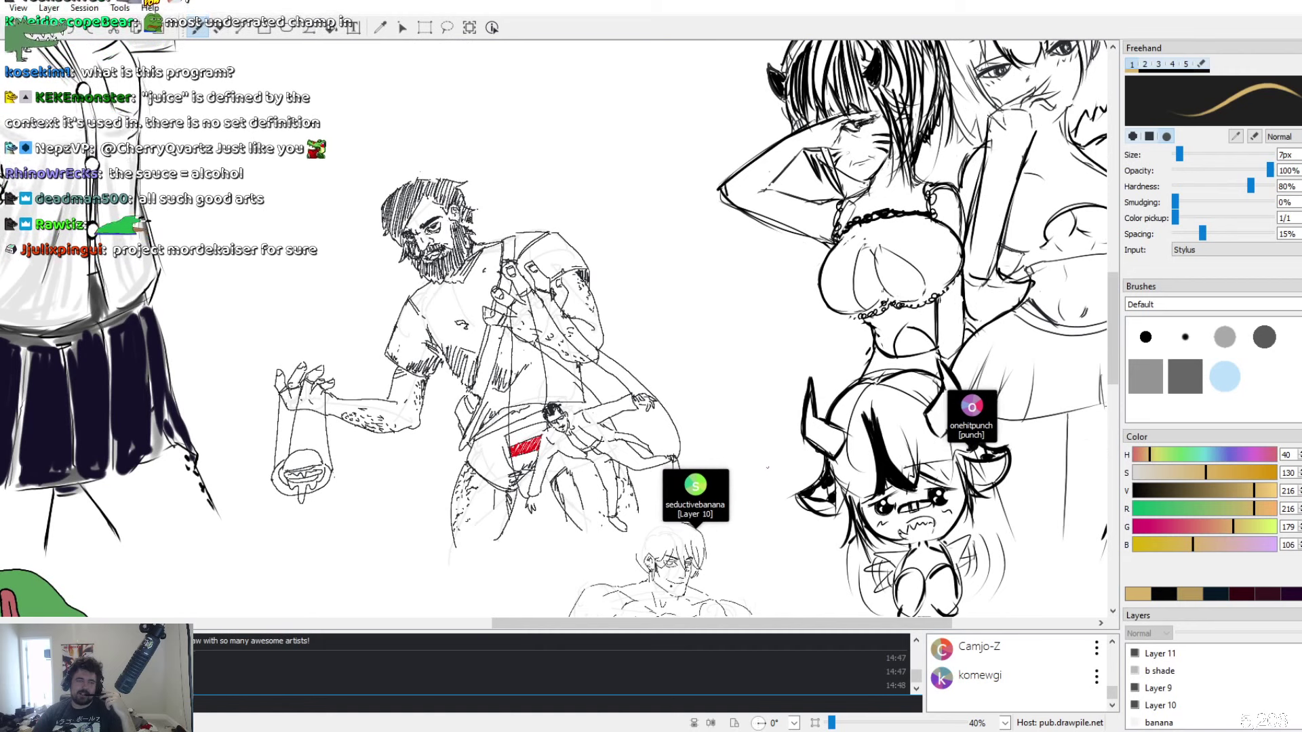
scroll(556, 325, "up", 6)
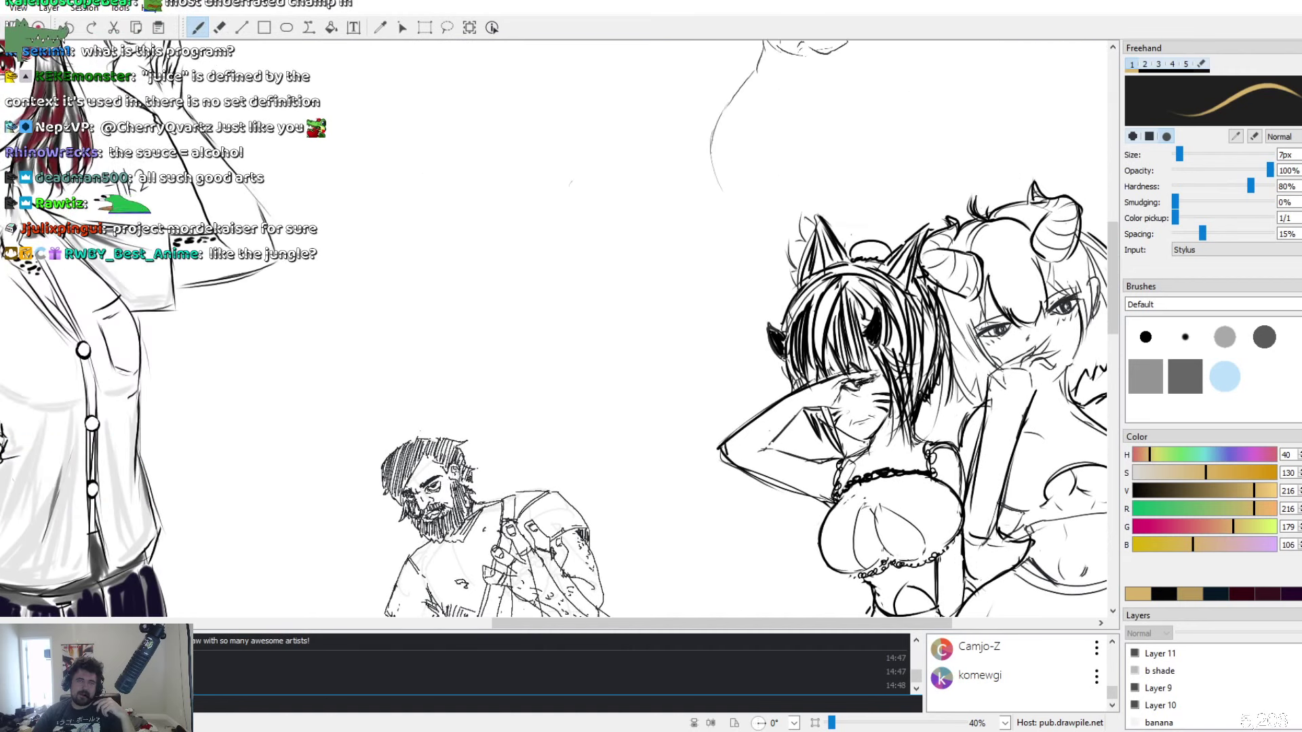
Compare the "LMAOOO" bearded man and the fox-eared girl near the upper edge with the figure sketches further down
scroll(556, 325, "up", 6)
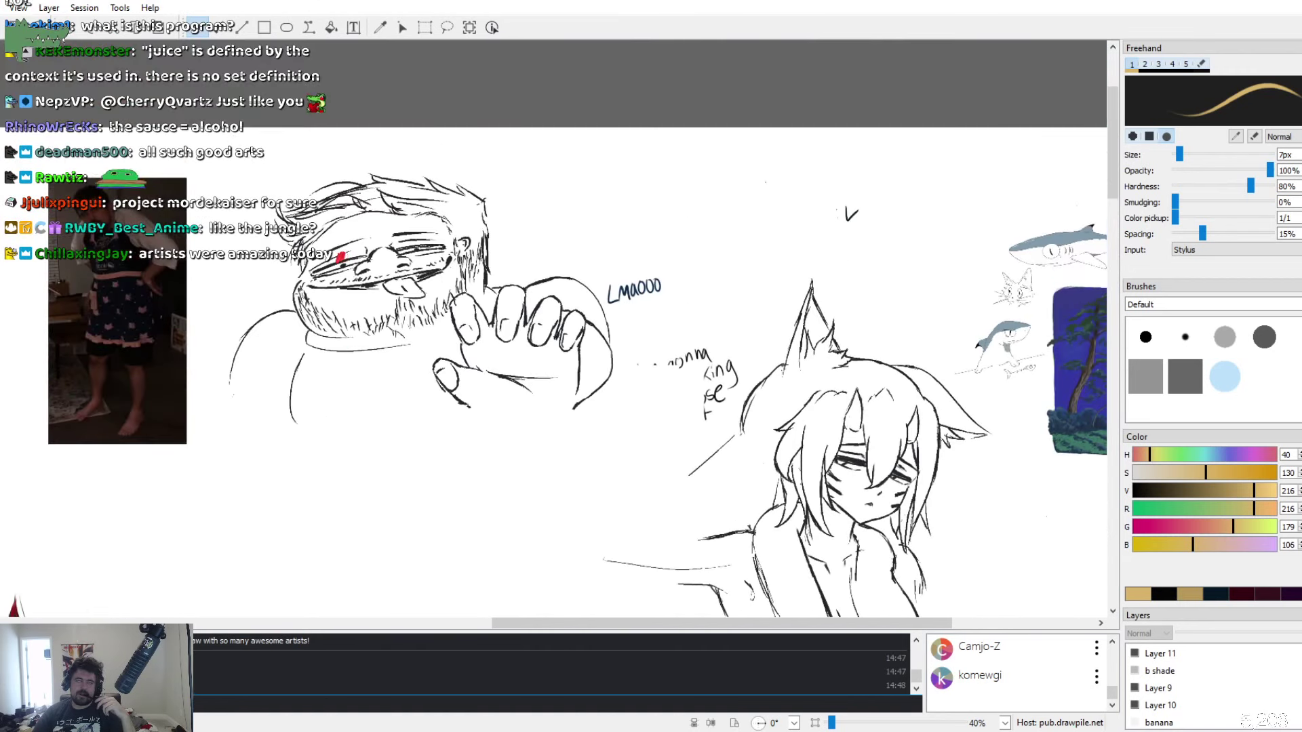
scroll(556, 326, "down", 15)
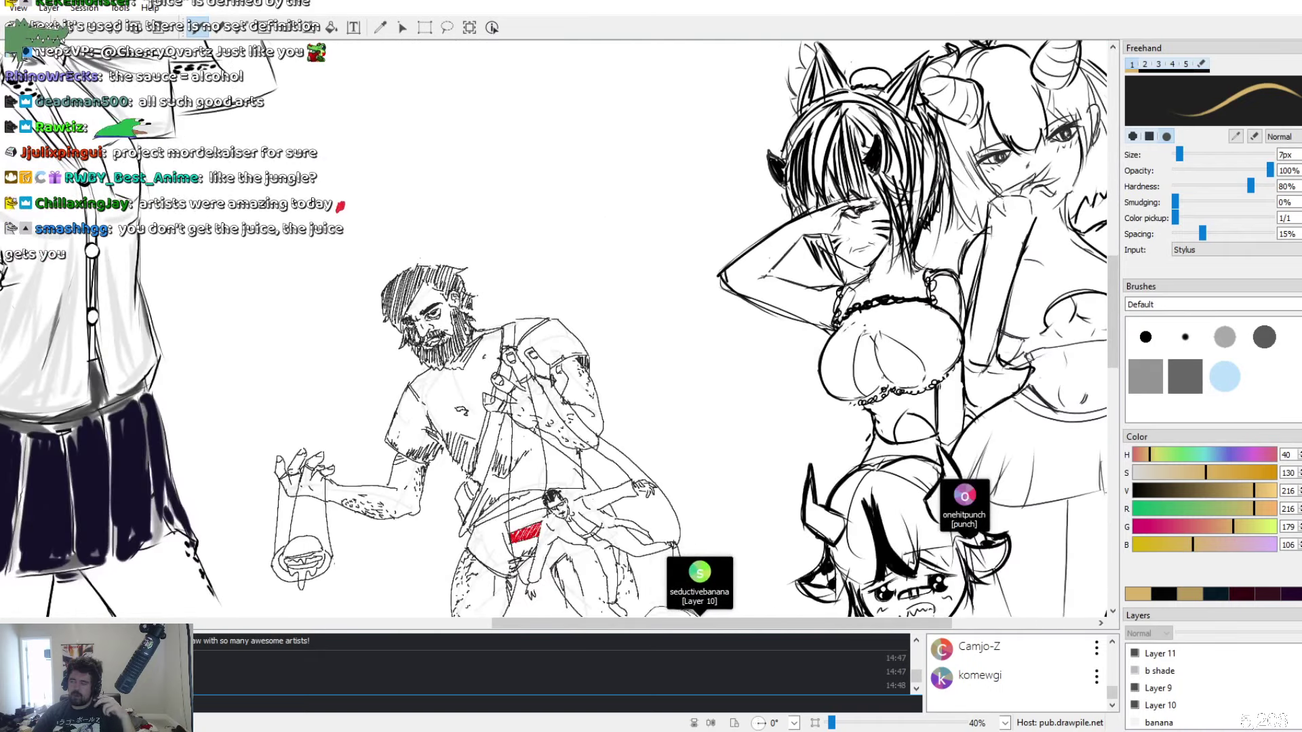
scroll(556, 325, "down", 3)
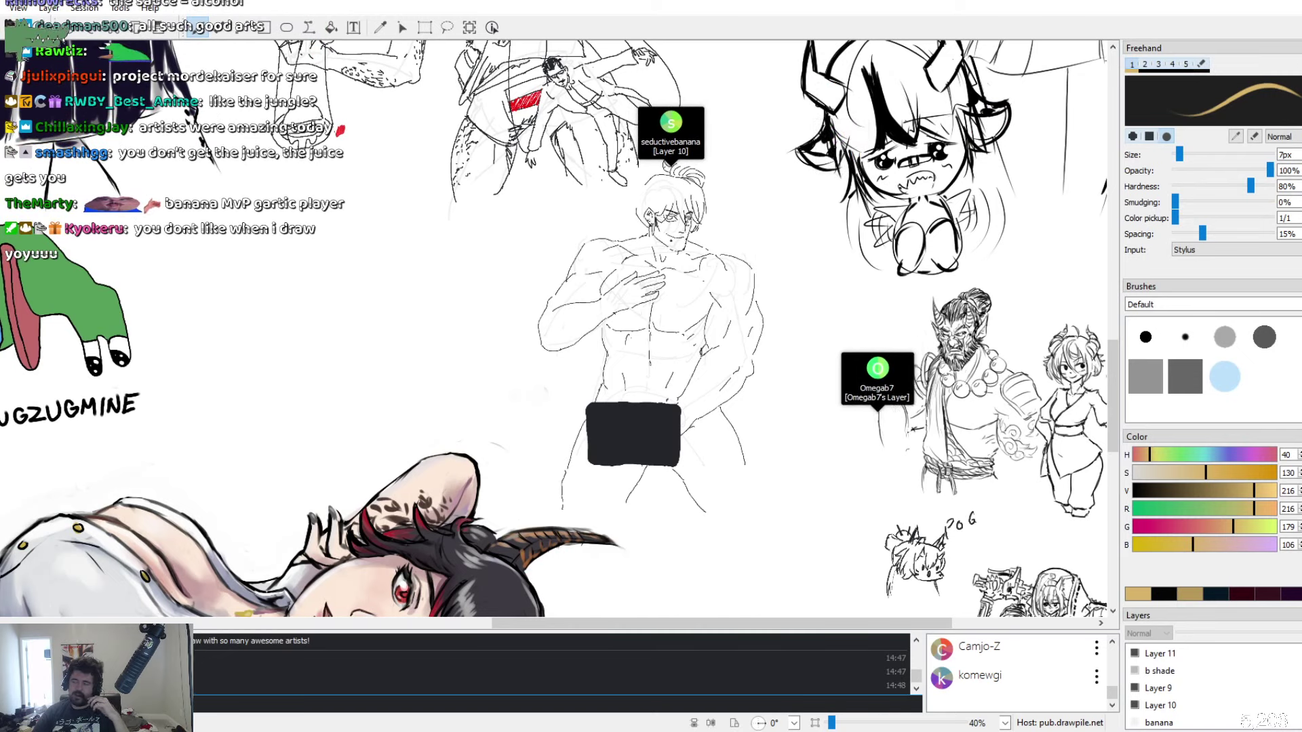
scroll(554, 328, "up", 14)
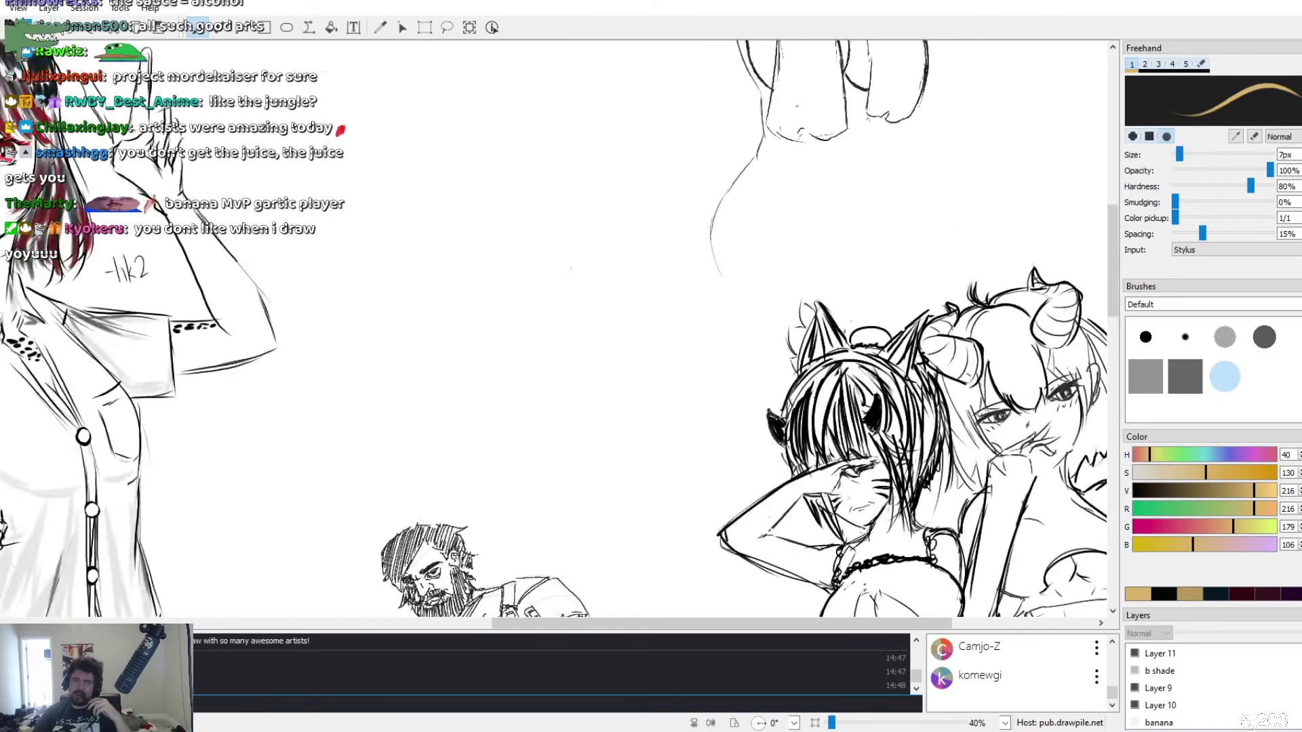
scroll(556, 329, "up", 5)
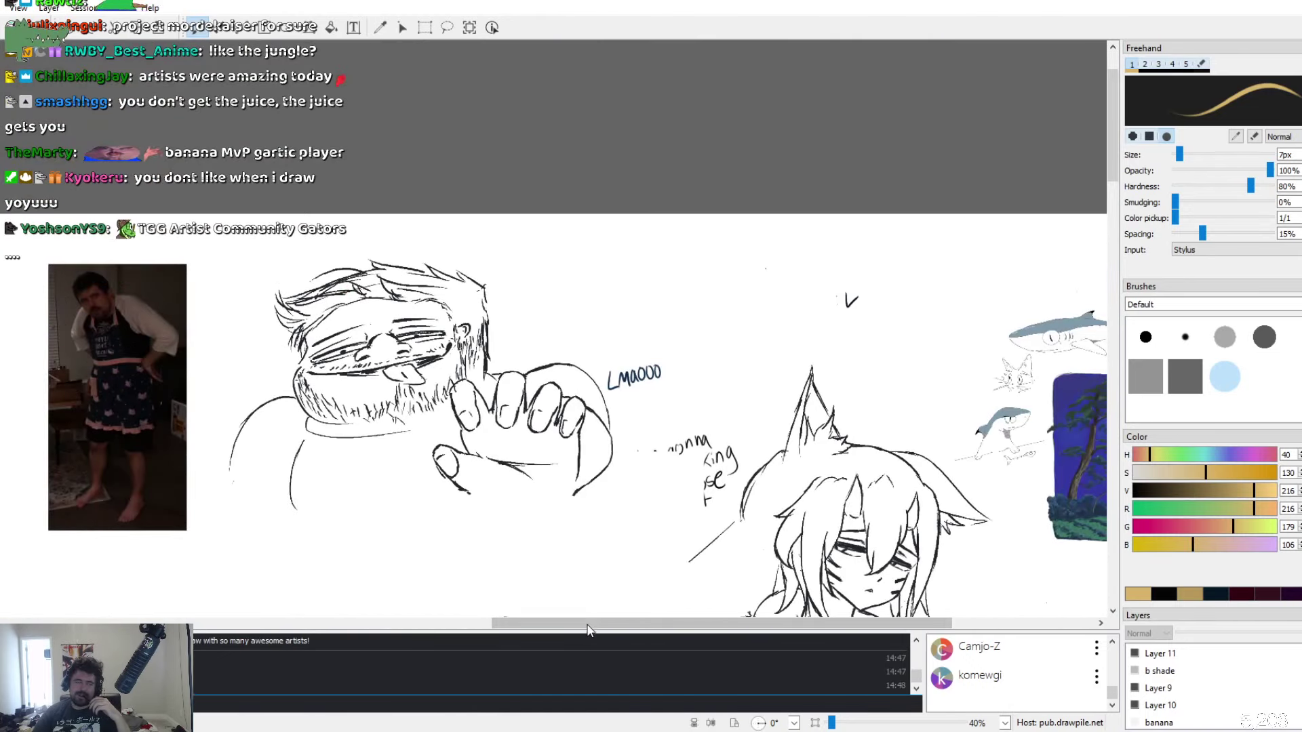
left_click_drag(590, 625, 513, 628)
scroll(580, 491, "down", 10)
scroll(556, 329, "up", 5)
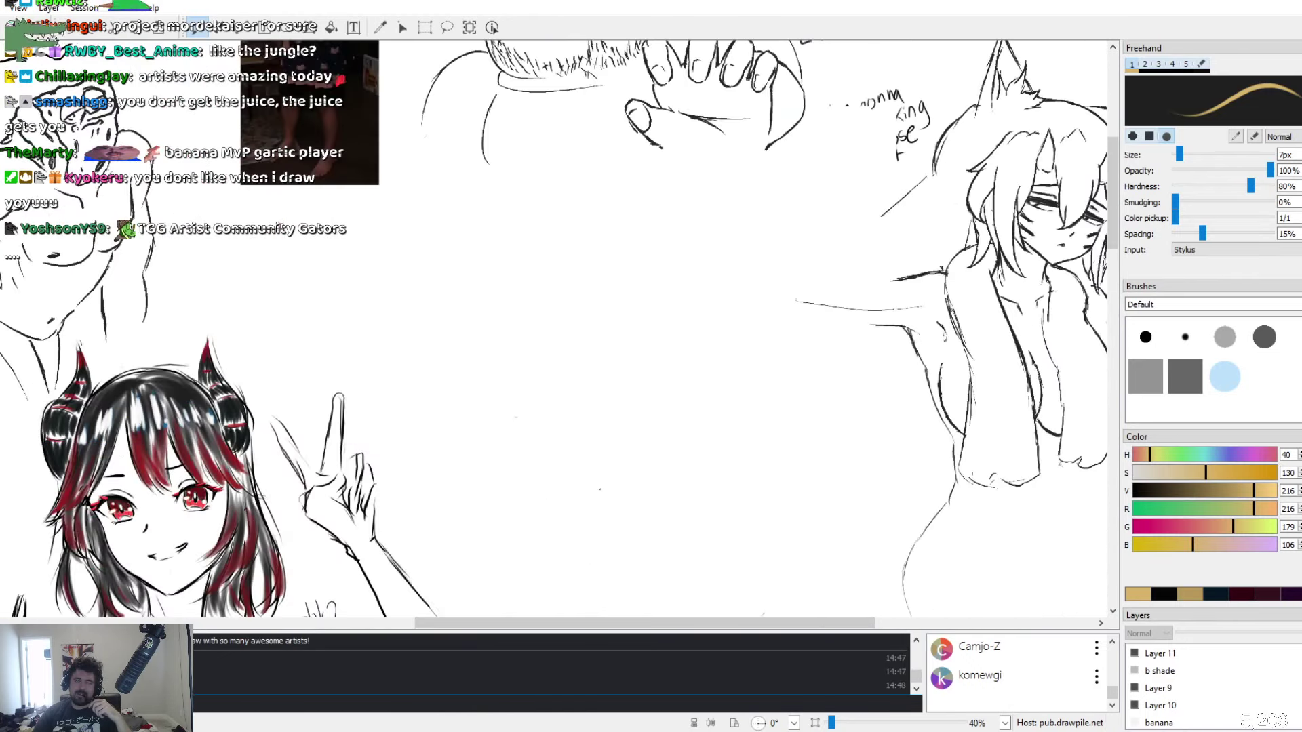
scroll(602, 489, "down", 2)
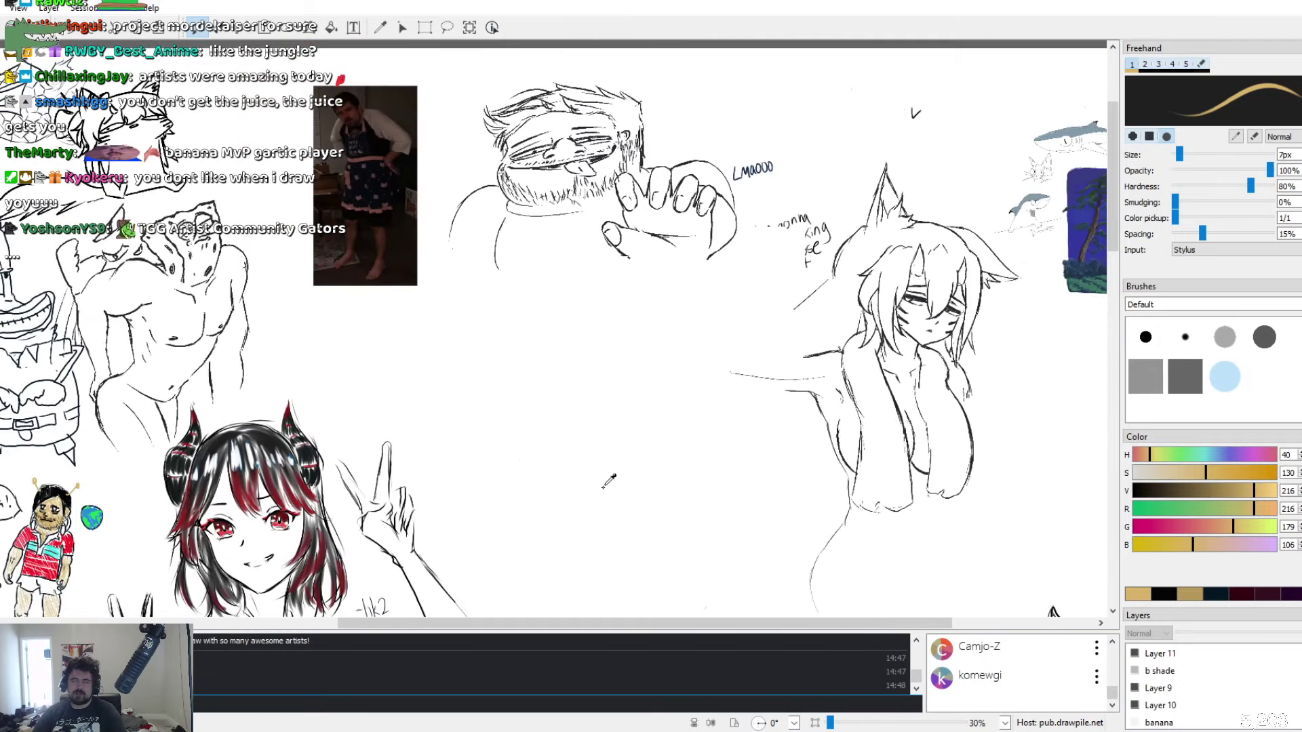
Survey the canvas's right half at 20% zoom and inspect the peace-sign girl in the white shirt and pleated skirt
scroll(603, 488, "down", 7)
scroll(603, 487, "down", 4)
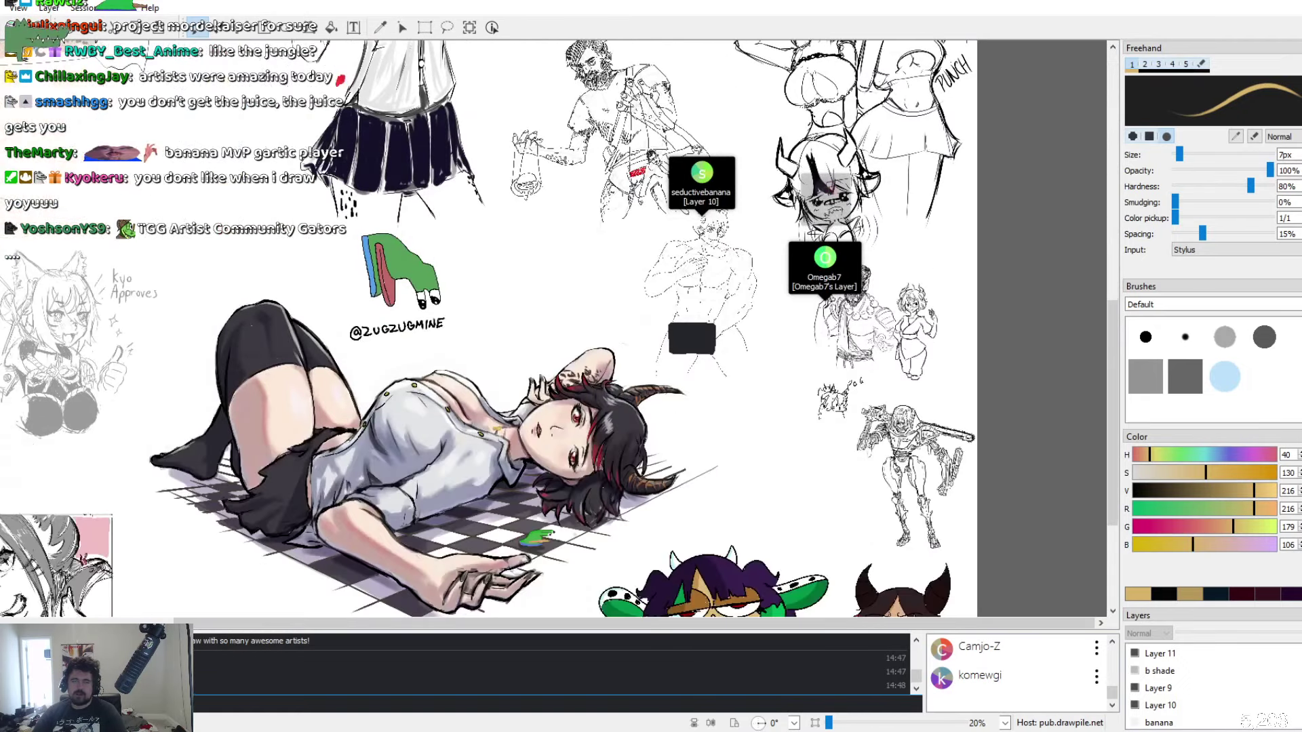
scroll(603, 487, "up", 4)
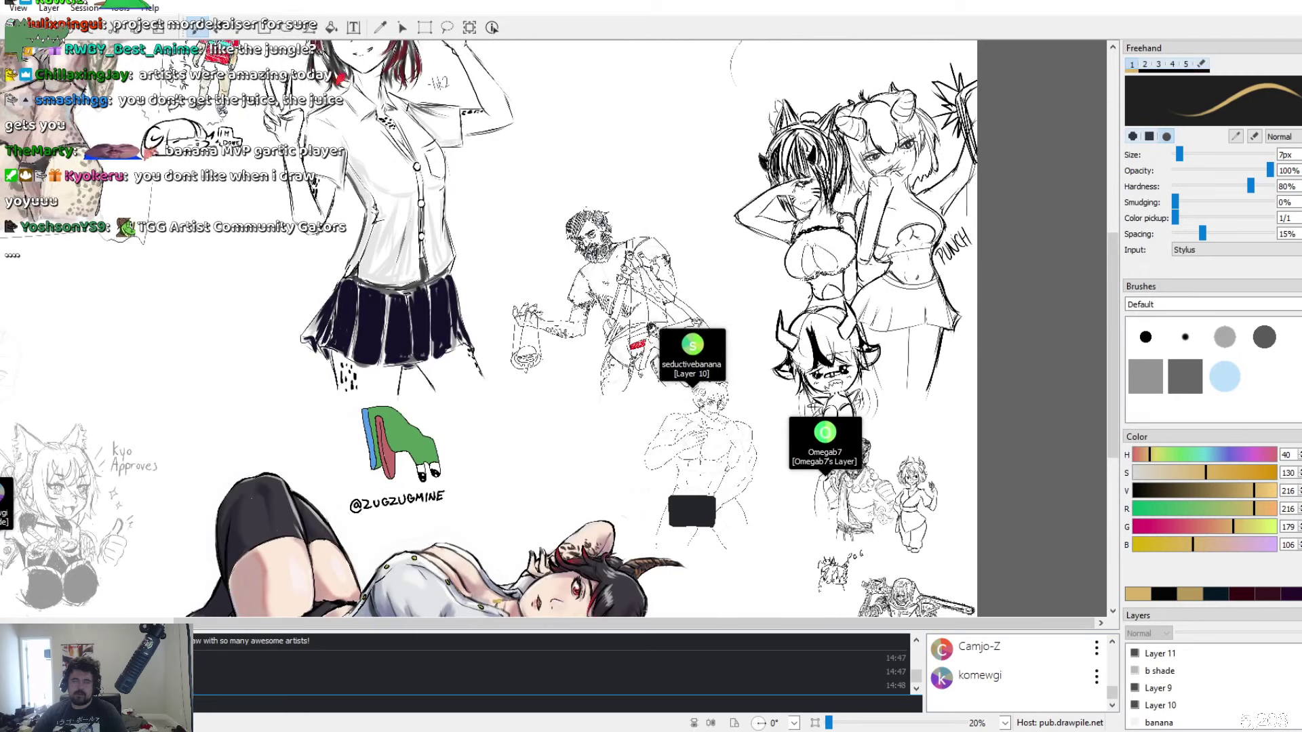
scroll(488, 329, "up", 4)
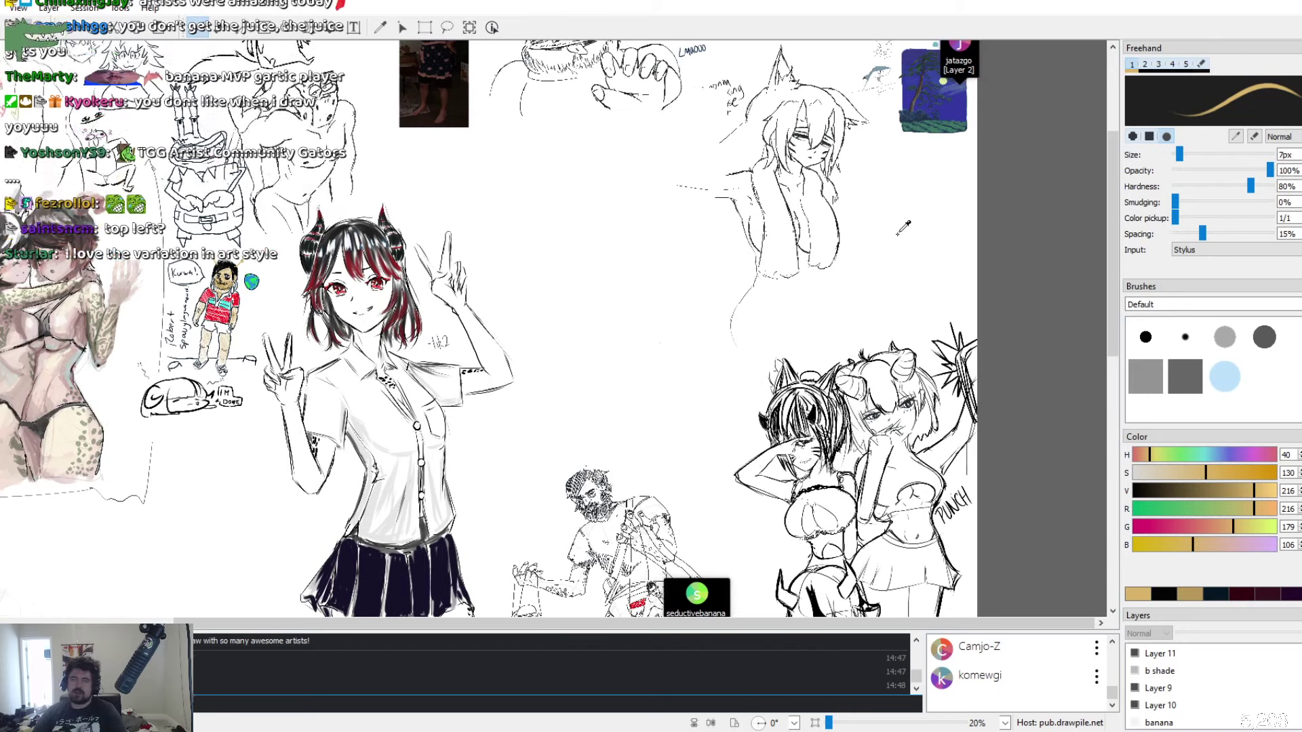
scroll(896, 234, "up", 2)
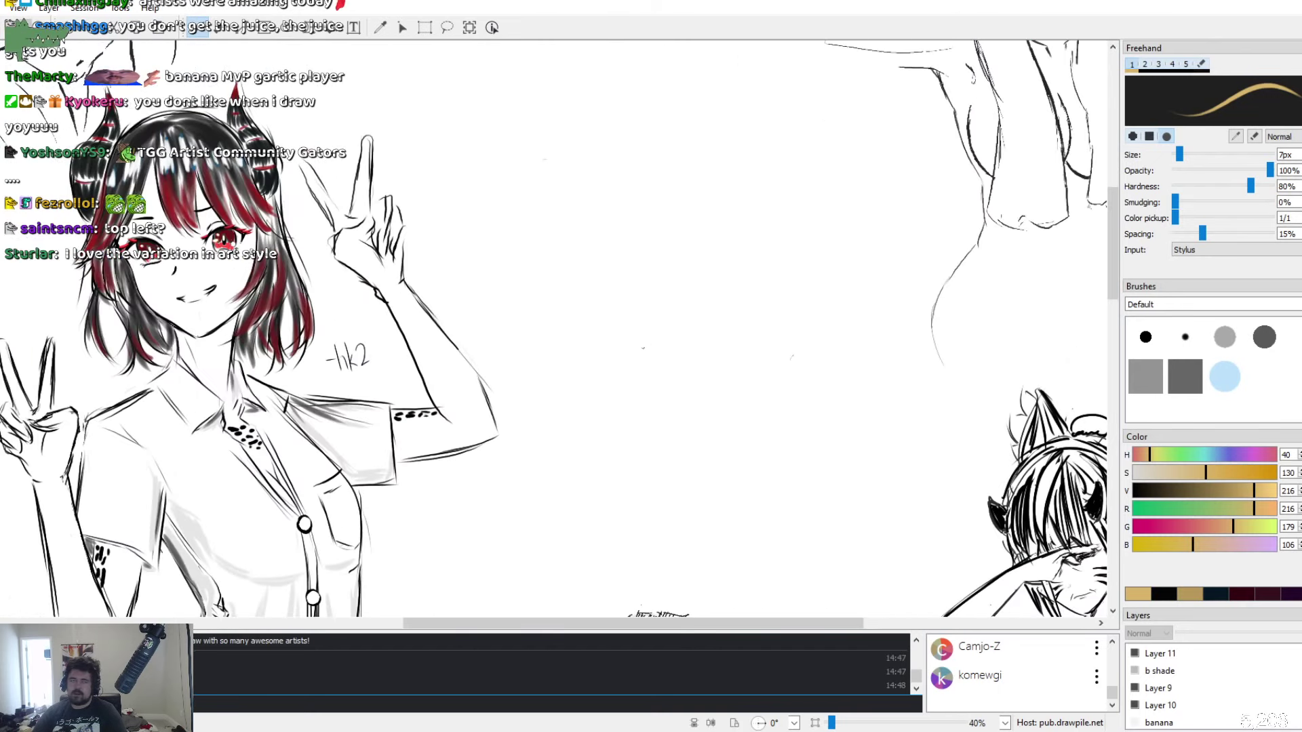
scroll(639, 345, "down", 3)
scroll(634, 343, "up", 2)
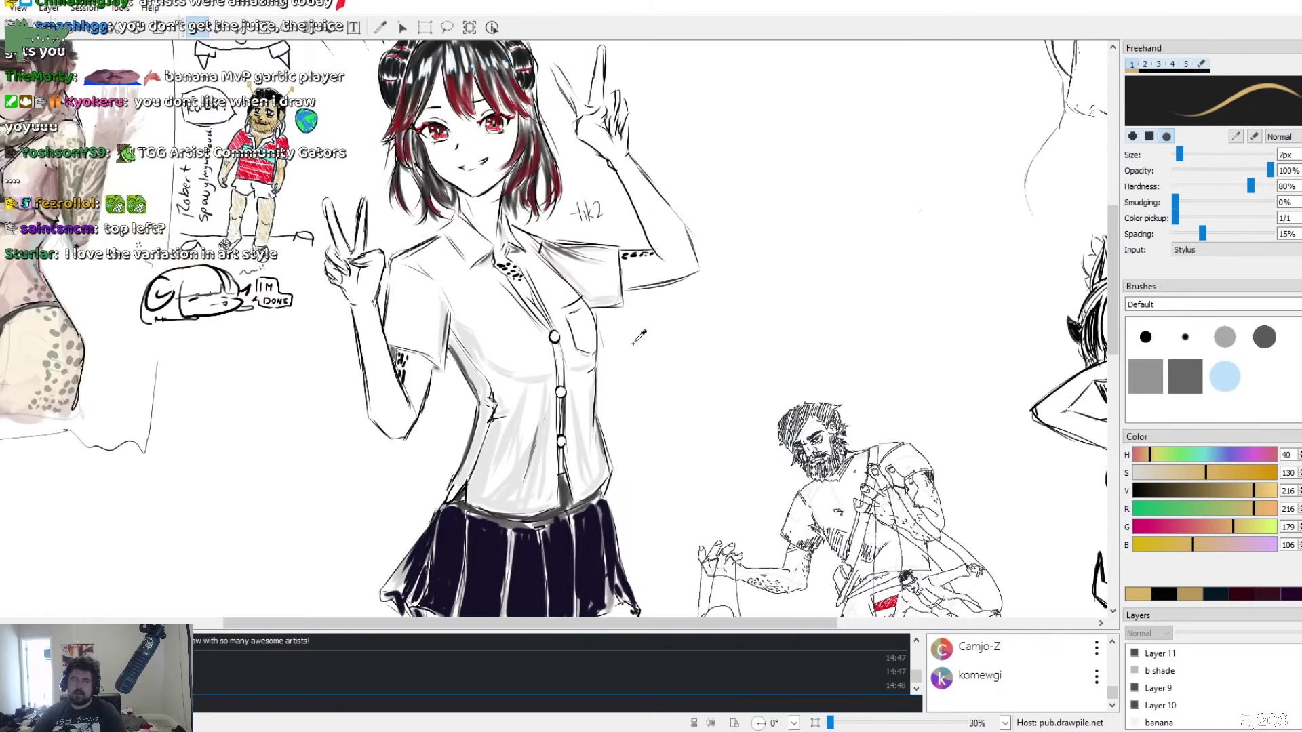
Look down the canvas's right edge from the drooping fox-eared girl to the "Dr. Pec-Per" girl and horned bearded man
left_click_drag(560, 624, 818, 609)
scroll(645, 299, "up", 7)
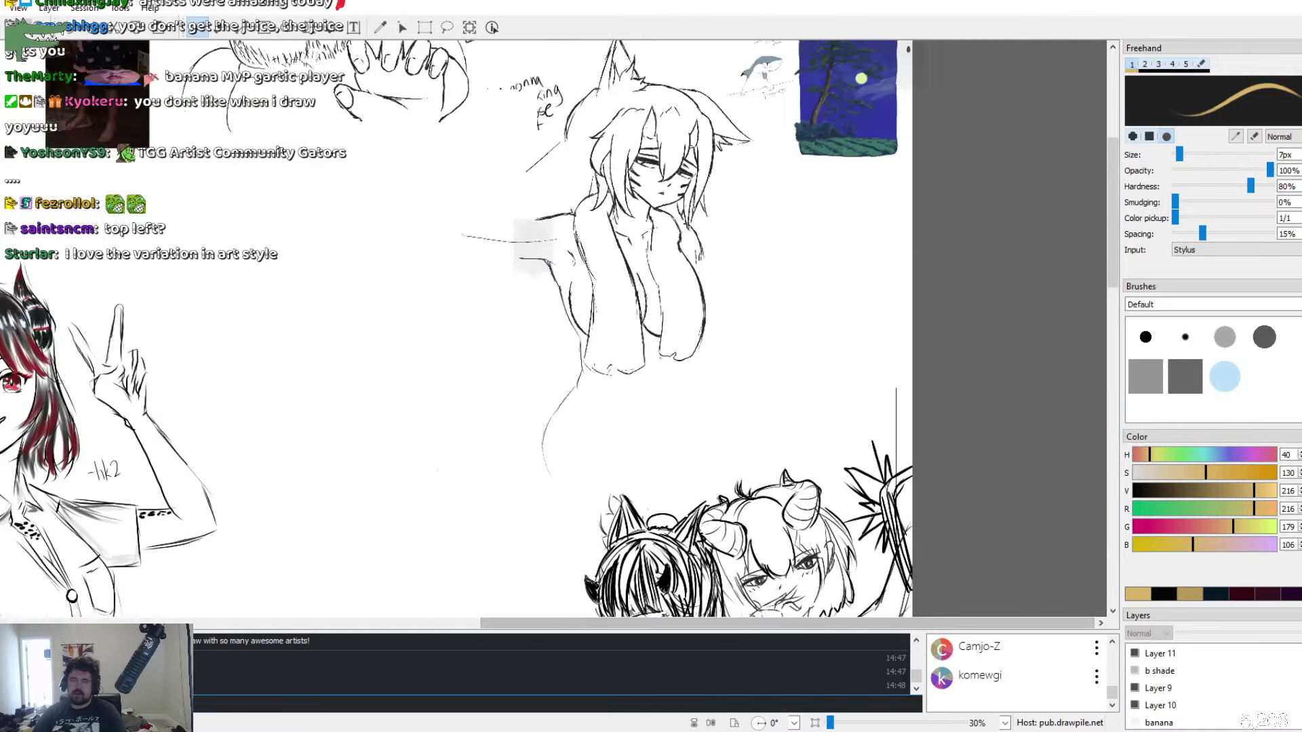
scroll(645, 299, "down", 9)
scroll(457, 329, "down", 10)
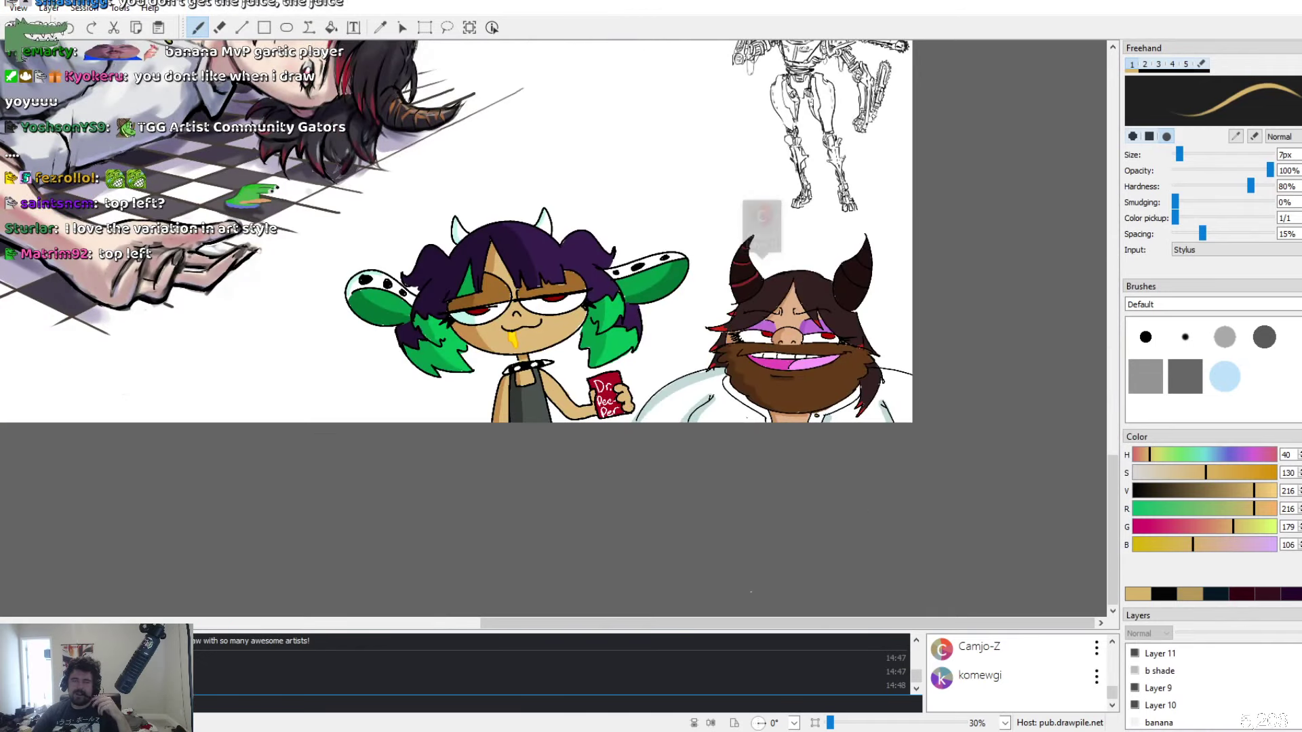
Look from the "Dr. Pec-Per" girl along the canvas's lower edge, and up its left side to the "Kyo & Rob" sketches
left_click_drag(687, 625, 640, 626)
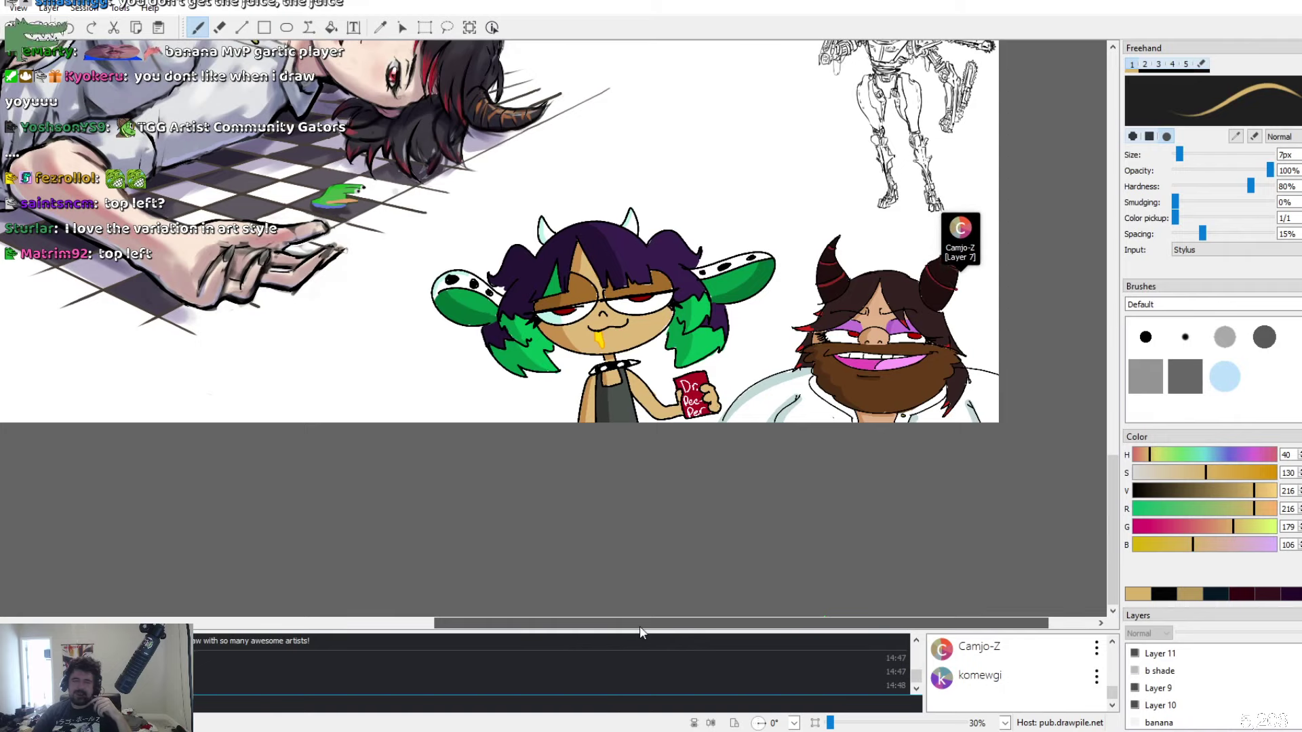
left_click_drag(640, 626, 576, 633)
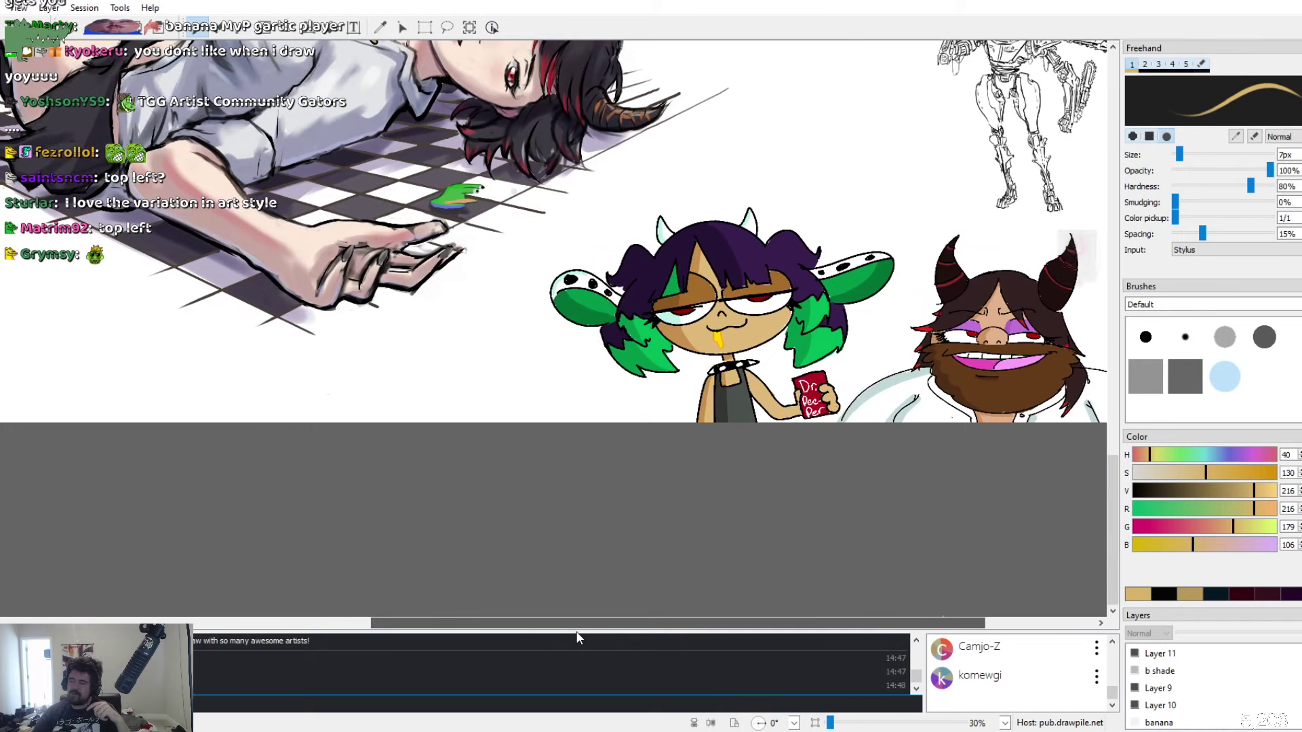
left_click_drag(577, 638, 169, 632)
scroll(372, 477, "up", 3)
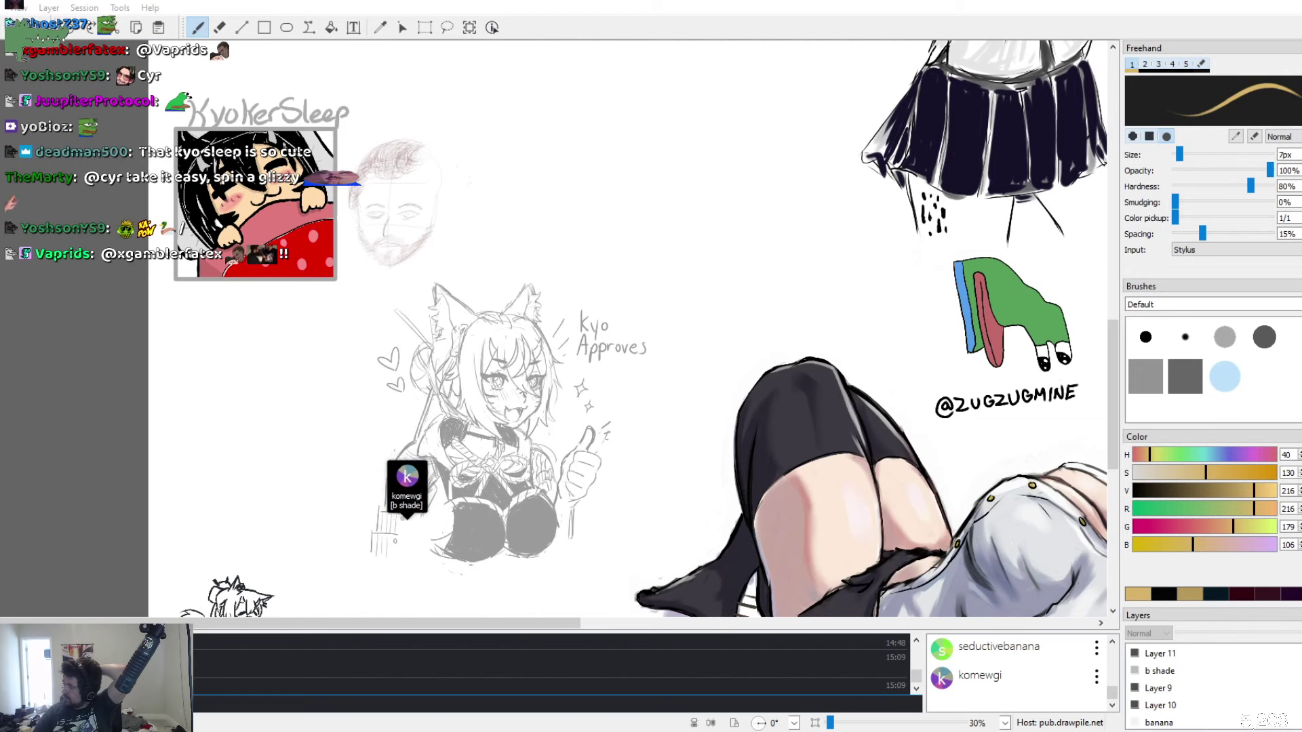
scroll(635, 325, "up", 5)
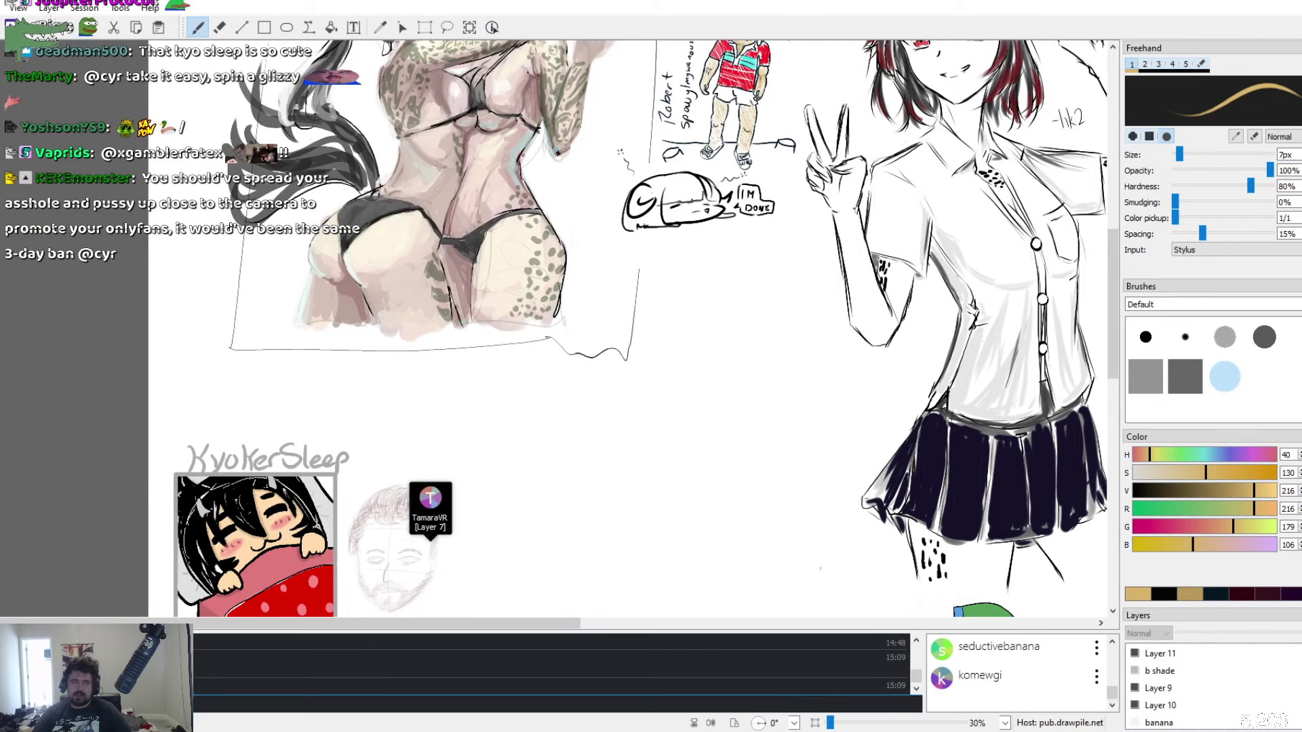
scroll(634, 325, "up", 4)
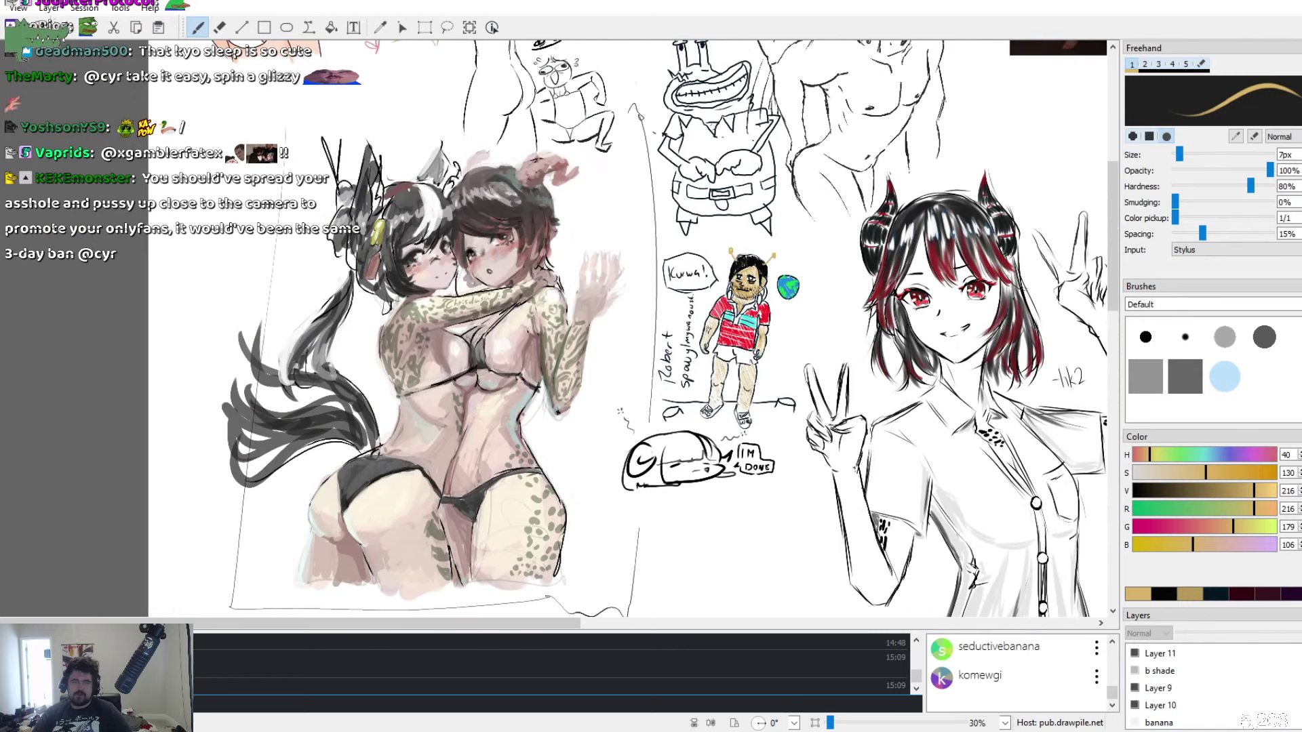
scroll(634, 325, "up", 5)
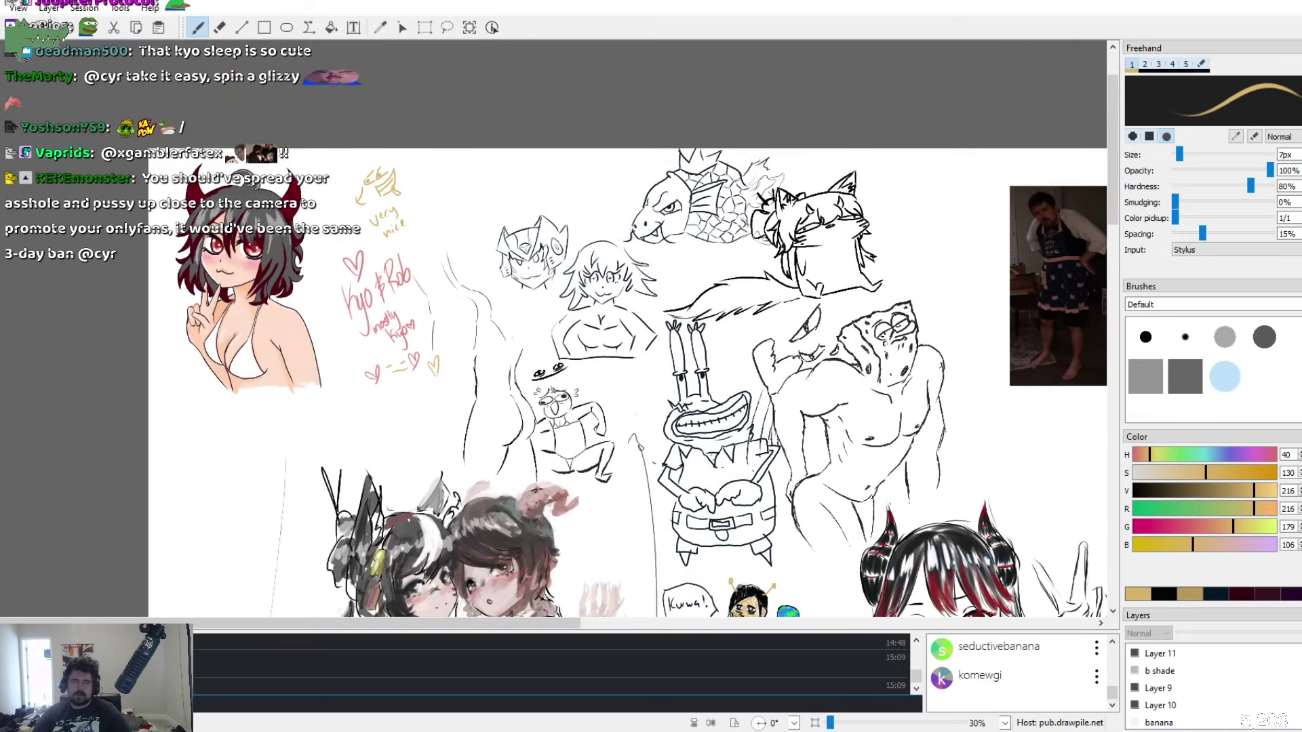
scroll(634, 326, "down", 1)
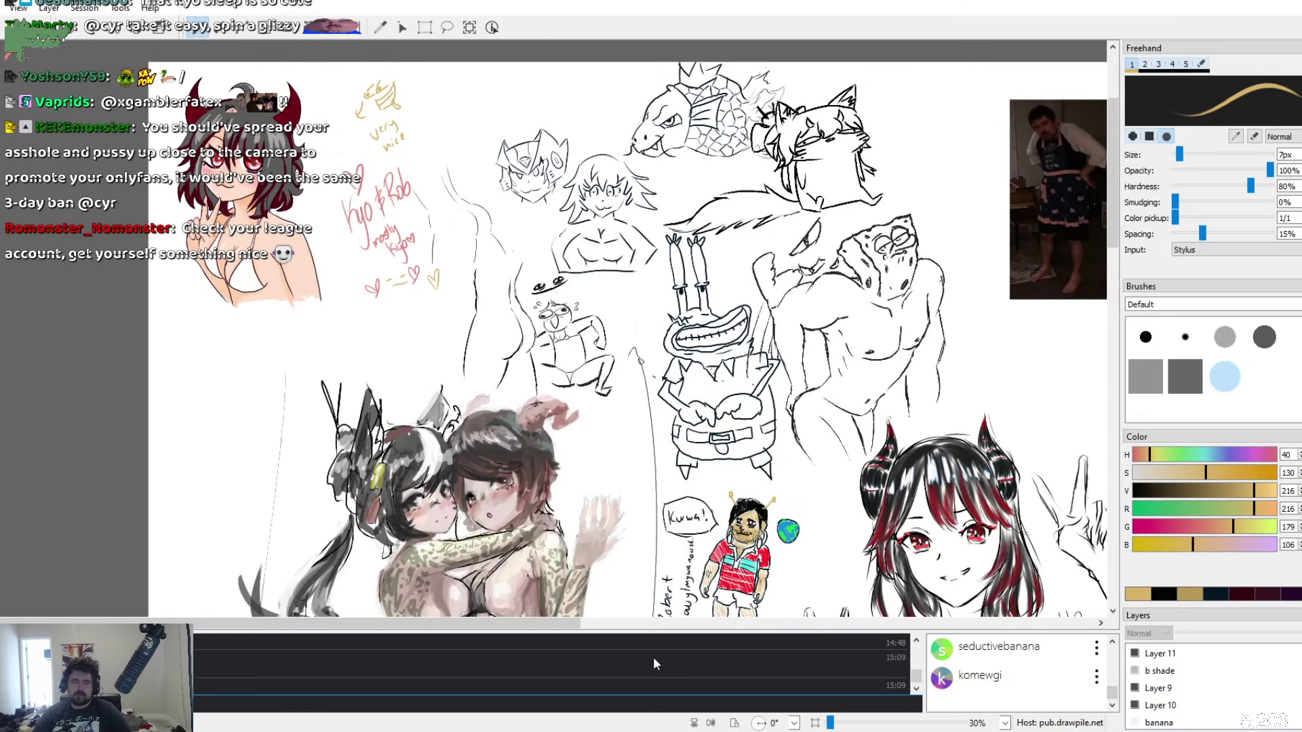
Inspect the "LMAOOO" man, drooping fox-eared girl and night-tree painting, plus the horned bearded man in the canvas's lower right corner
left_click_drag(553, 624, 922, 627)
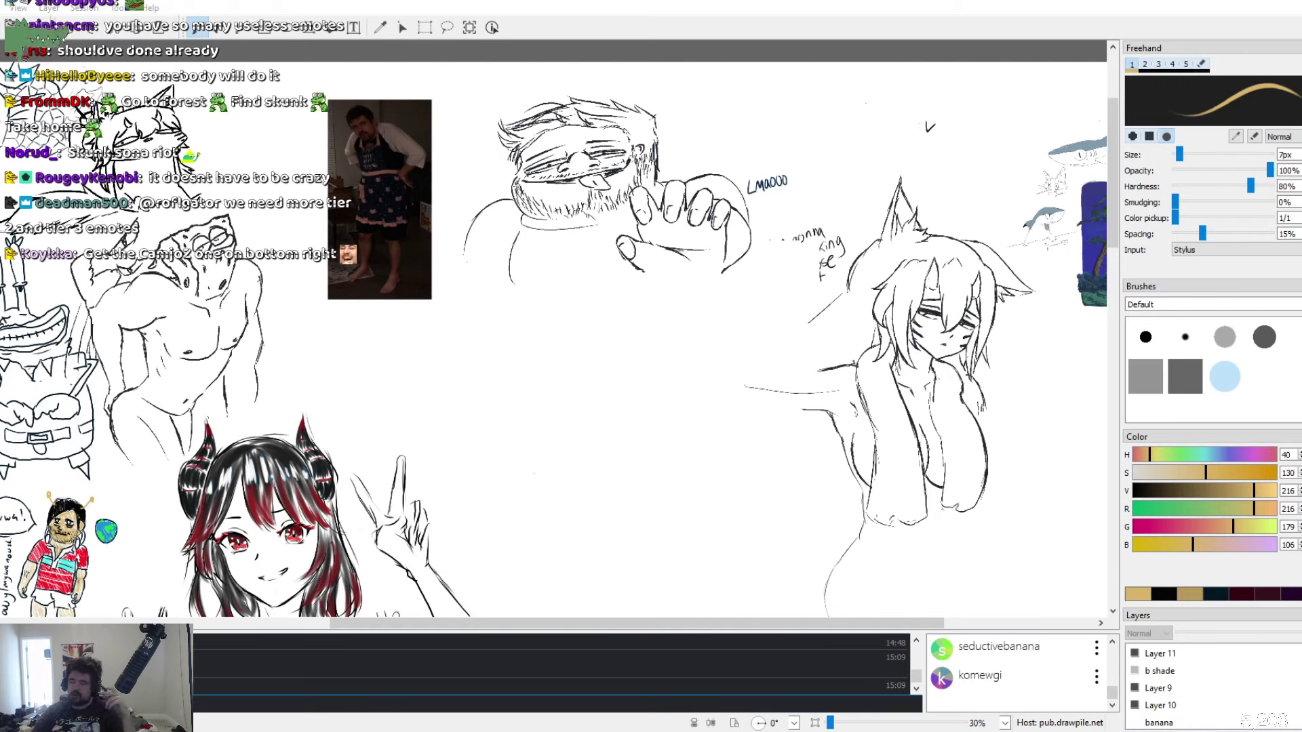
left_click_drag(637, 622, 760, 622)
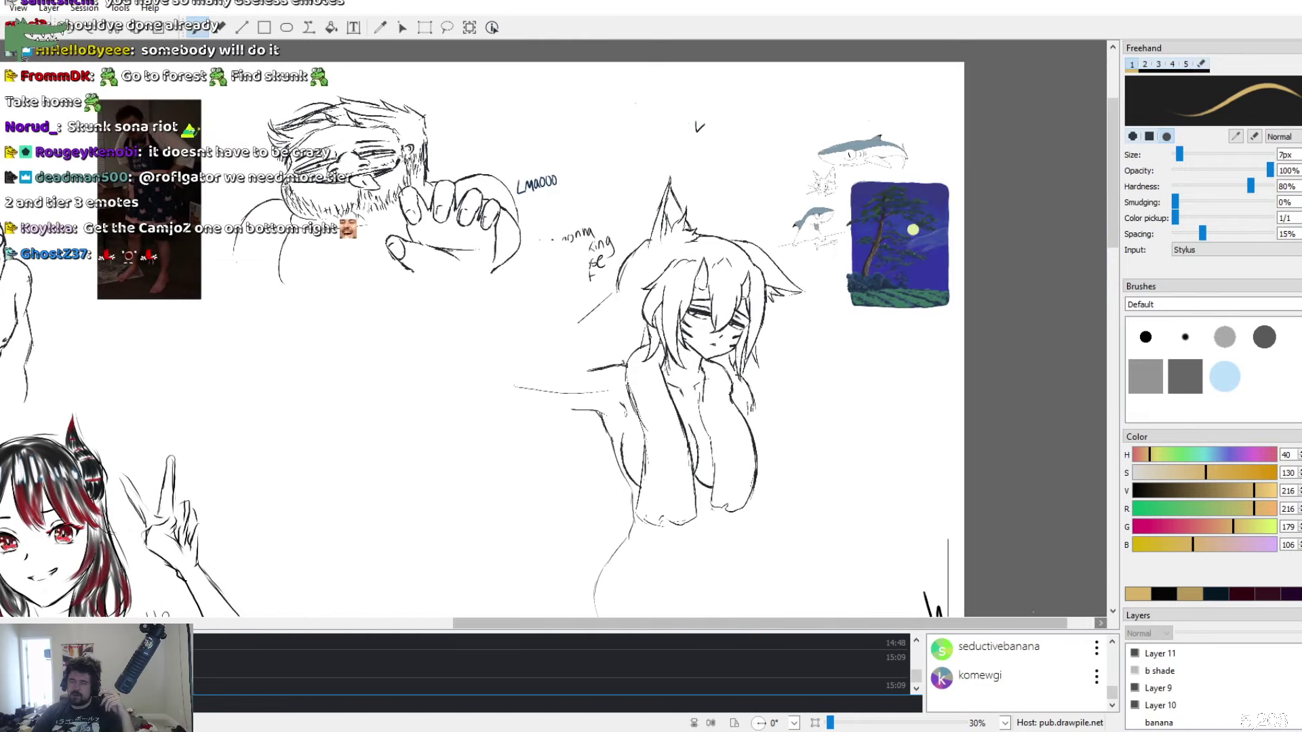
left_click_drag(1113, 173, 1113, 466)
scroll(482, 329, "down", 4)
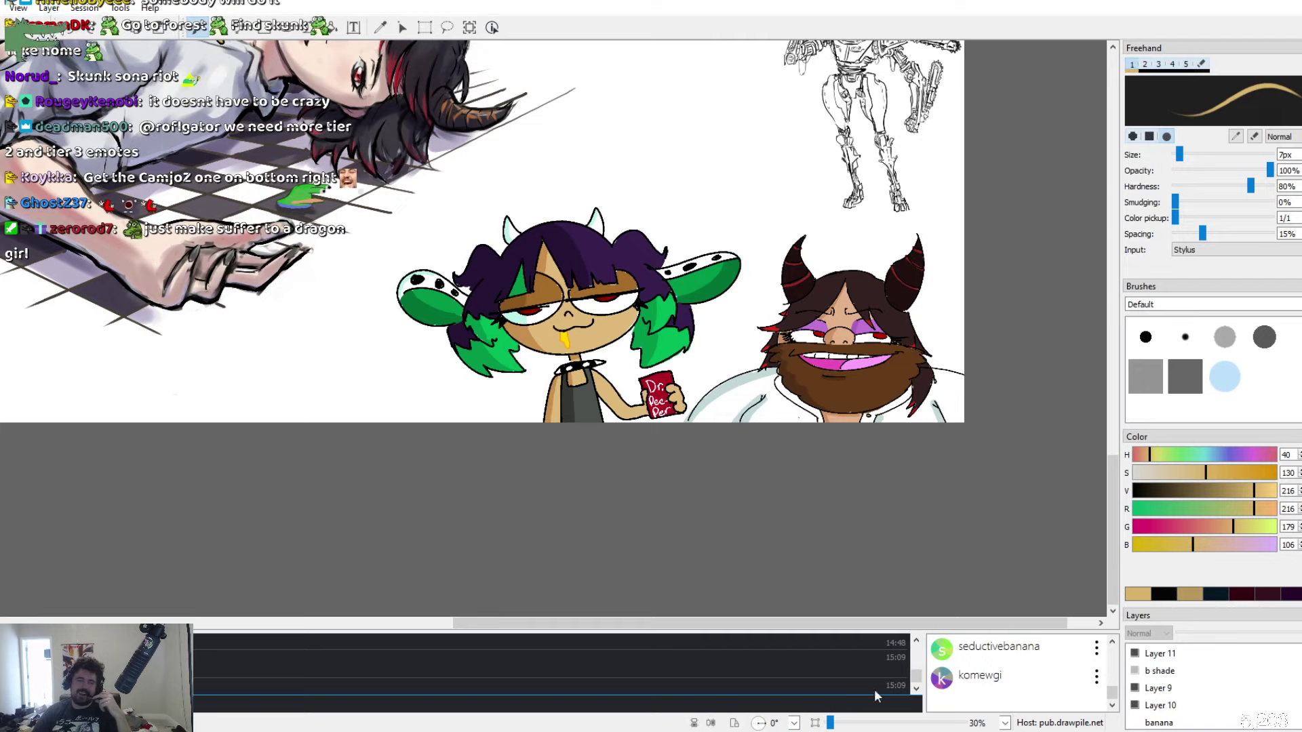
left_click_drag(779, 627, 561, 614)
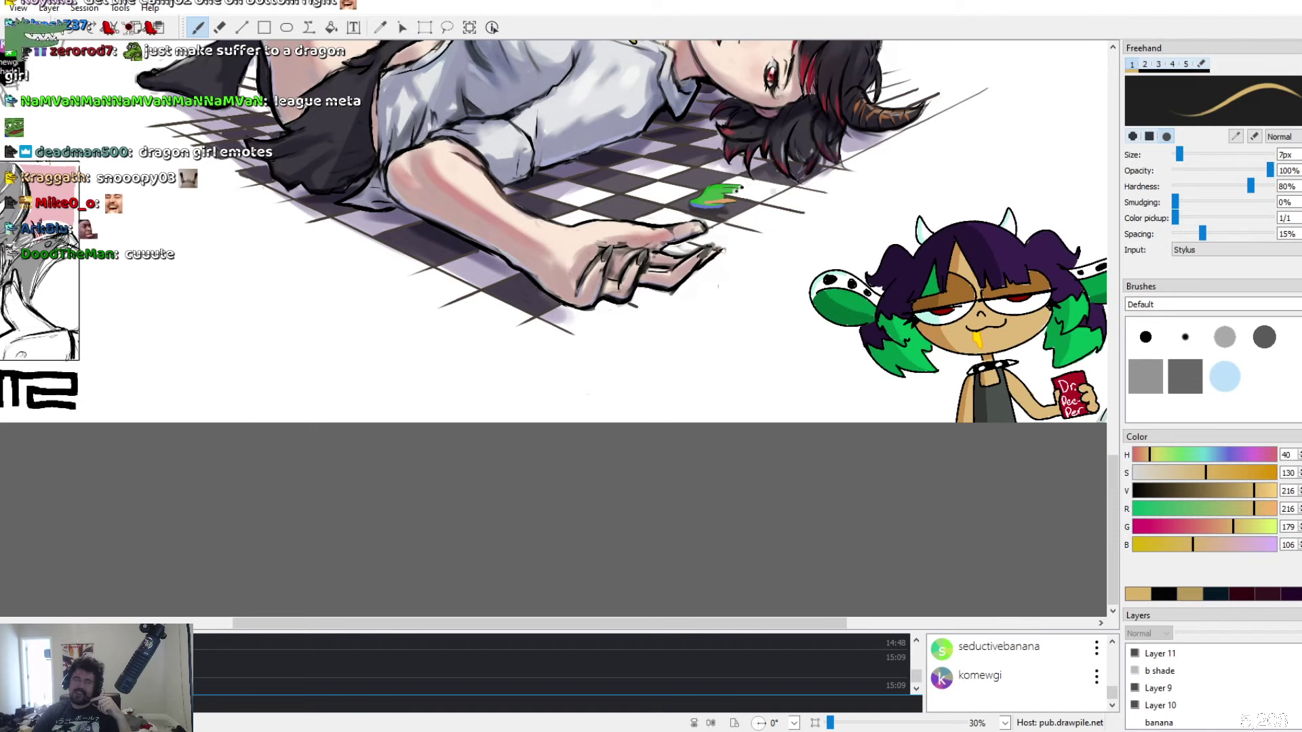
Examine the canvas's left side from the "Kyo Approves" fox girl up to the hugging pair and cartoon sketches near the top
left_click_drag(531, 623, 261, 626)
scroll(475, 436, "up", 5)
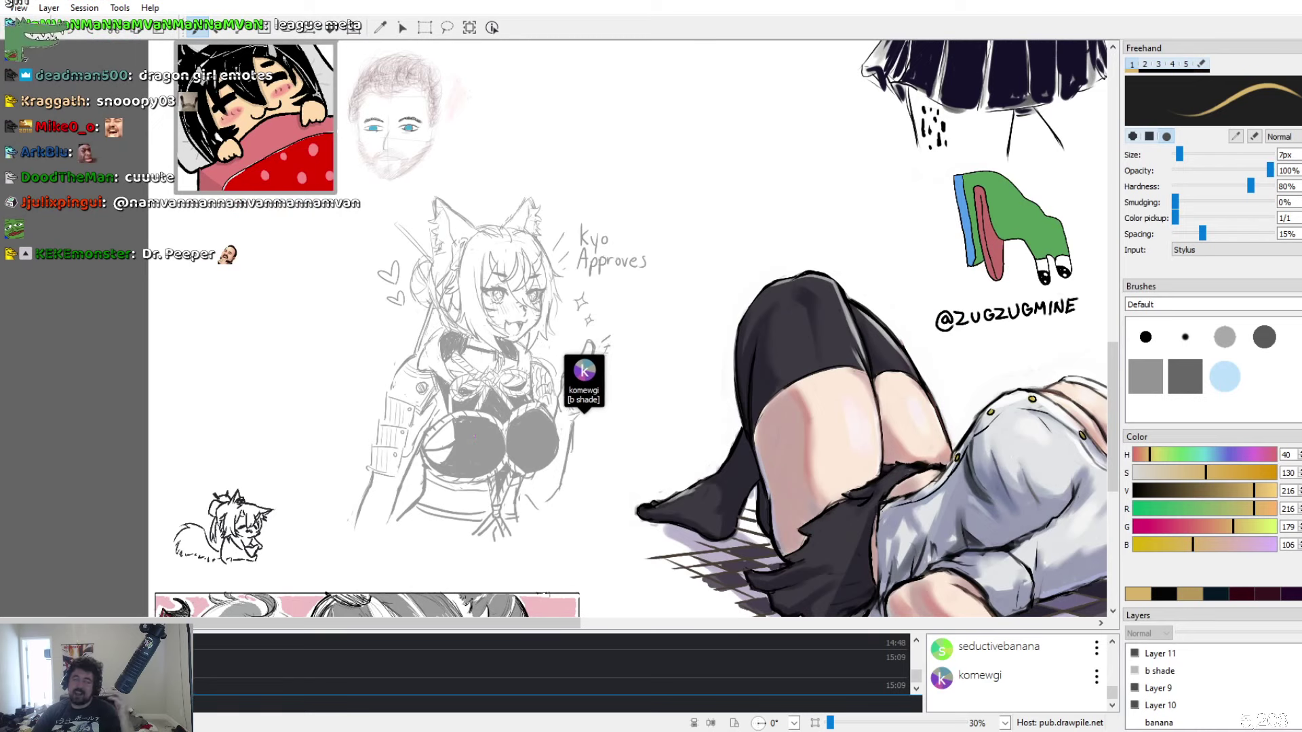
scroll(634, 329, "down", 5)
scroll(634, 329, "up", 2)
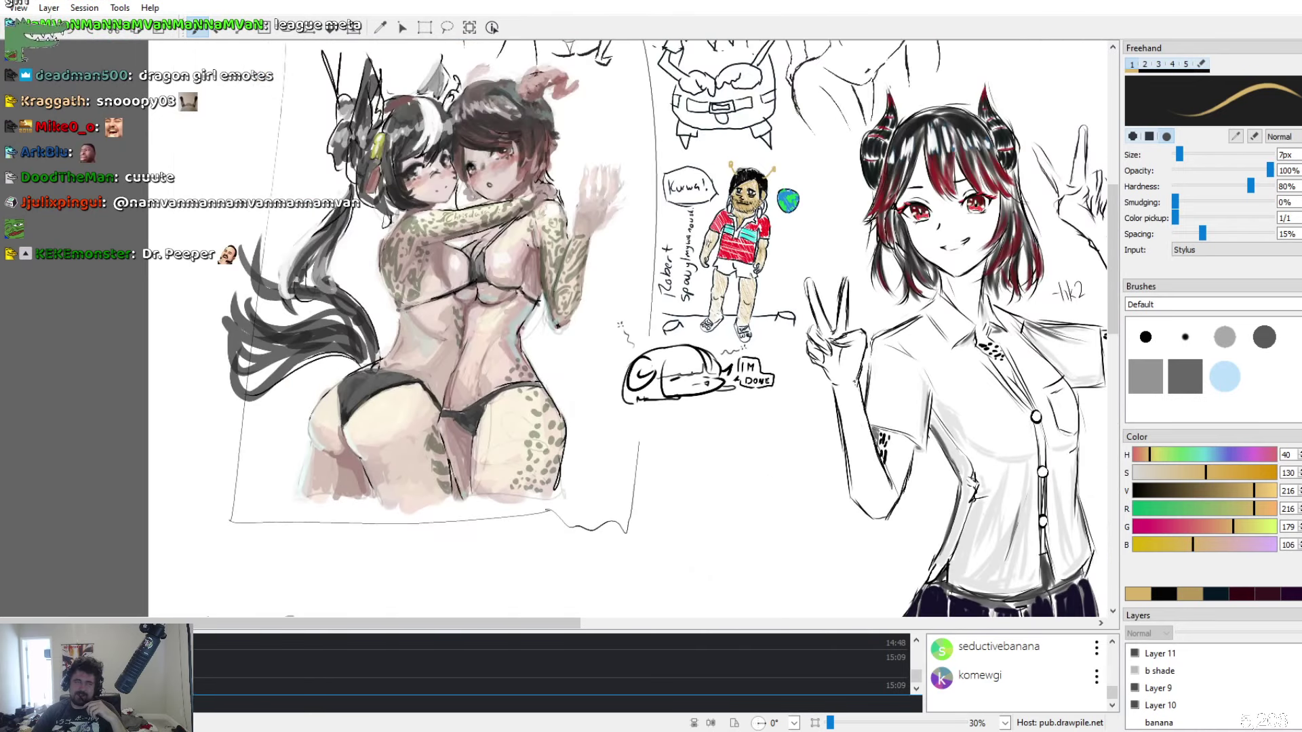
scroll(634, 329, "up", 5)
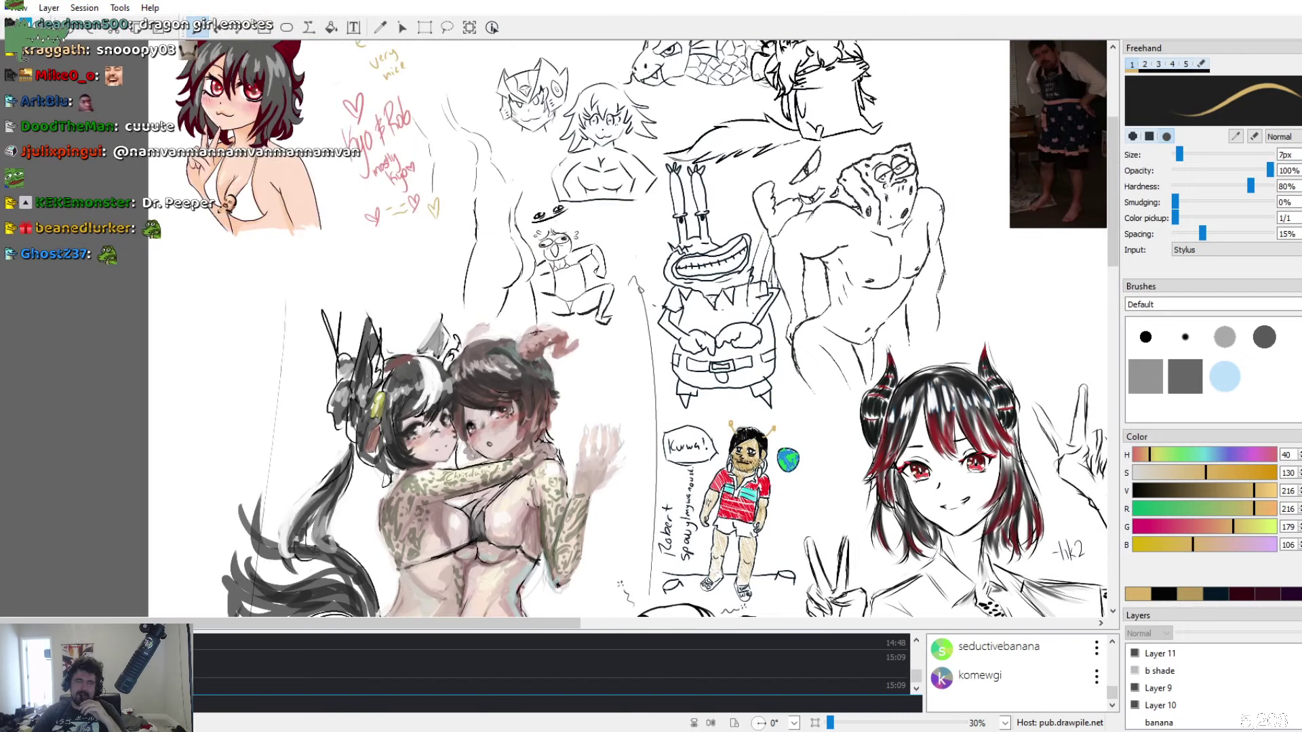
scroll(635, 329, "down", 3)
scroll(634, 329, "up", 2)
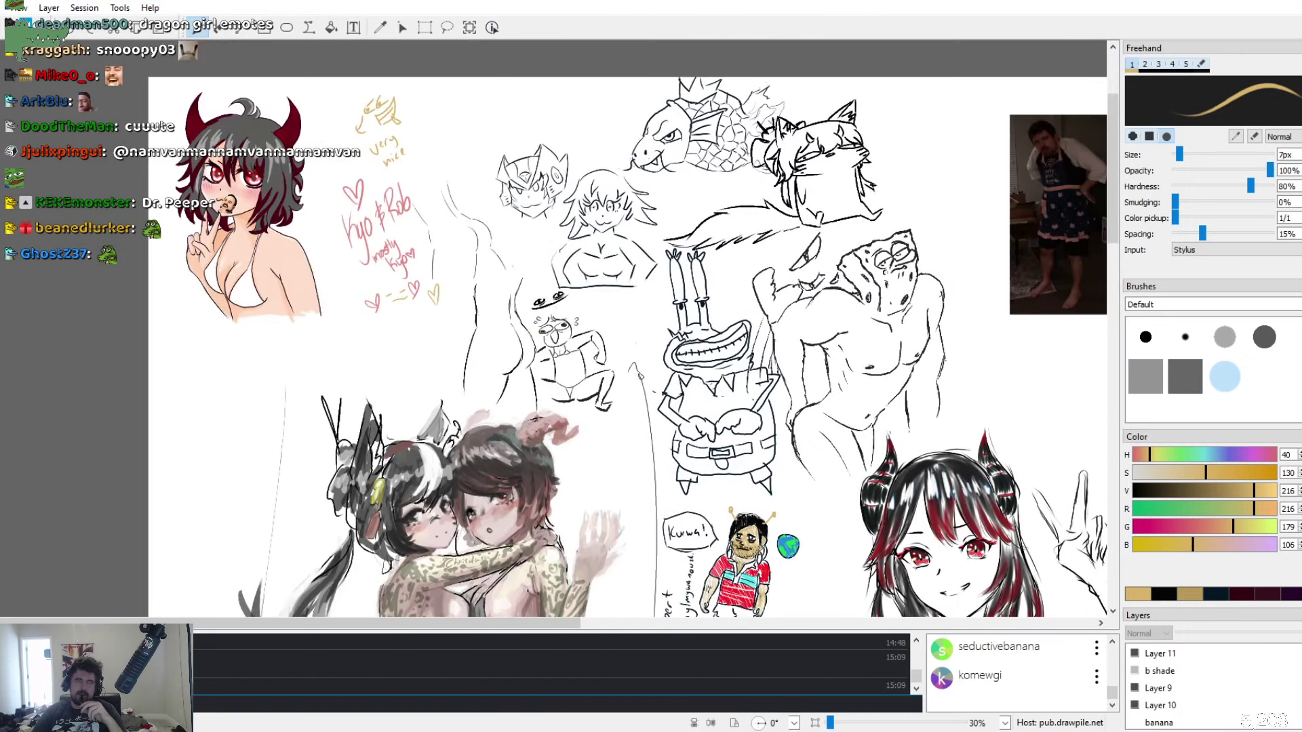
scroll(634, 329, "down", 3)
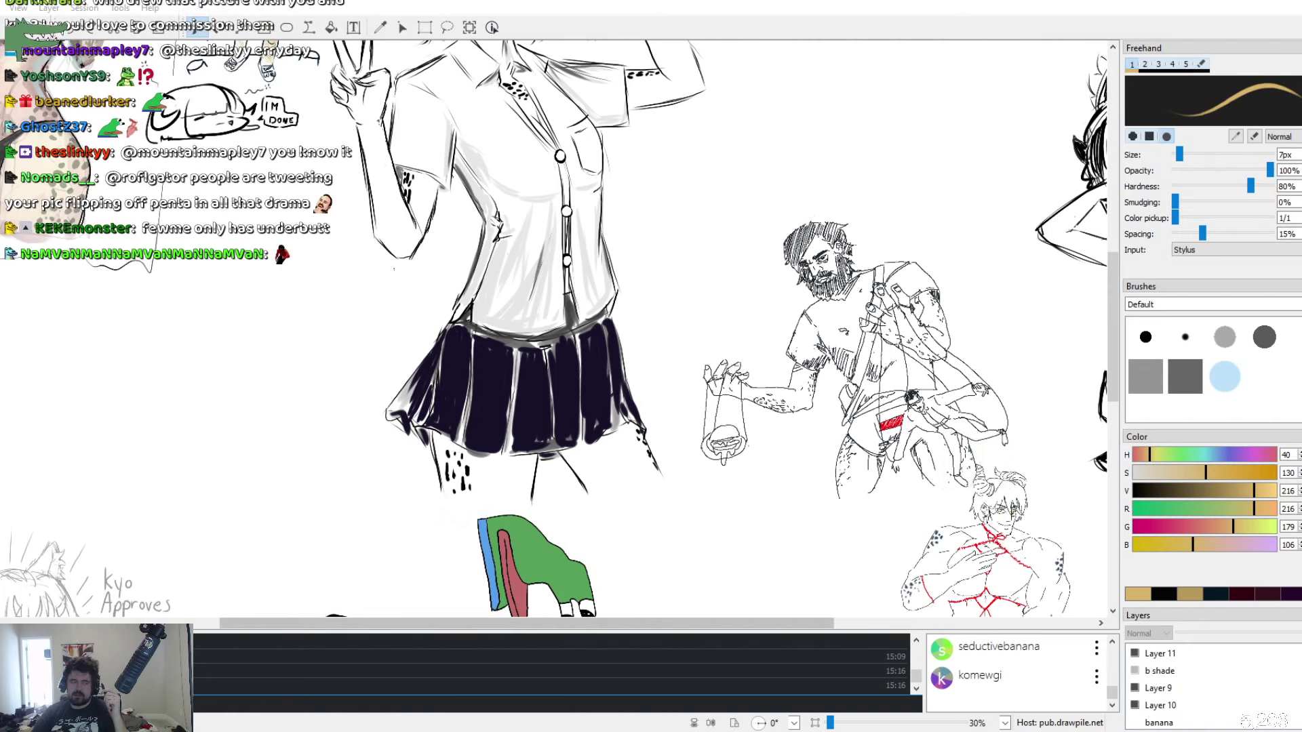
Return to the canvas's left half and inspect the hugging bikini pair beside the striped-shirt character and peace-sign girl
left_click_drag(527, 623, 273, 623)
scroll(631, 326, "up", 5)
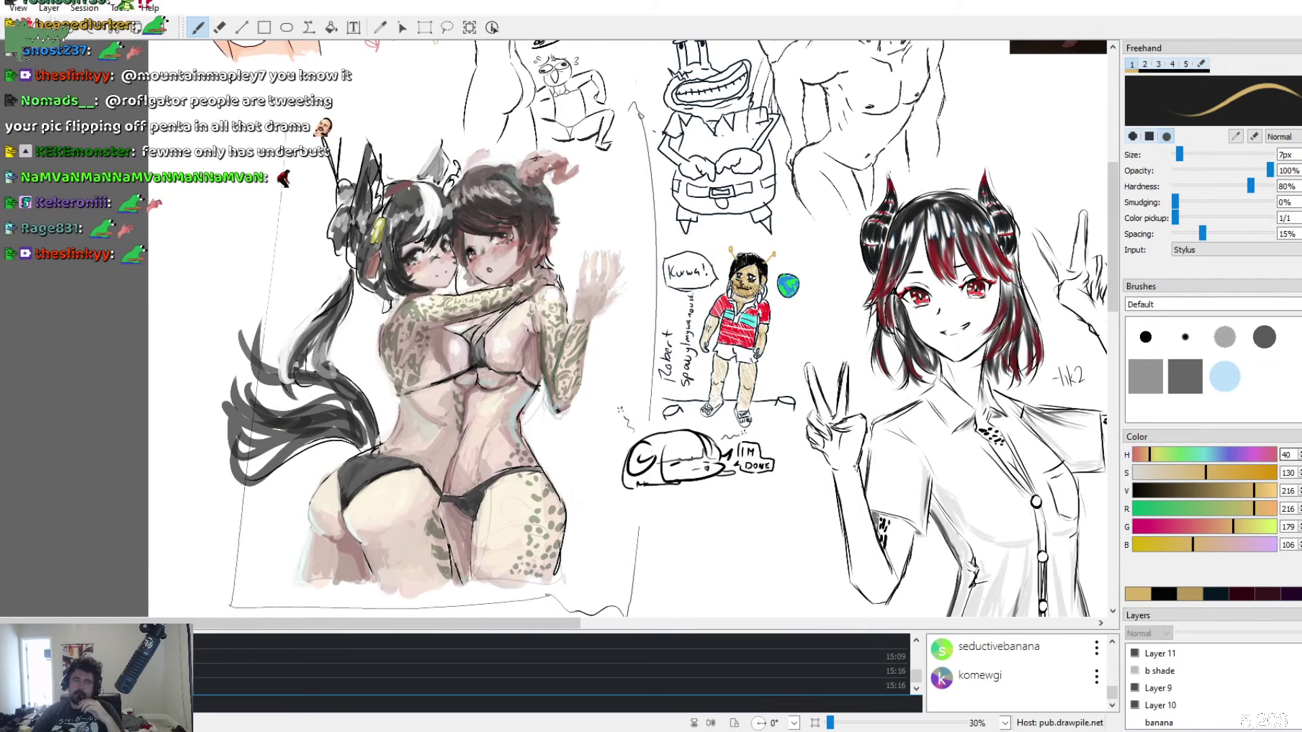
scroll(630, 325, "down", 3)
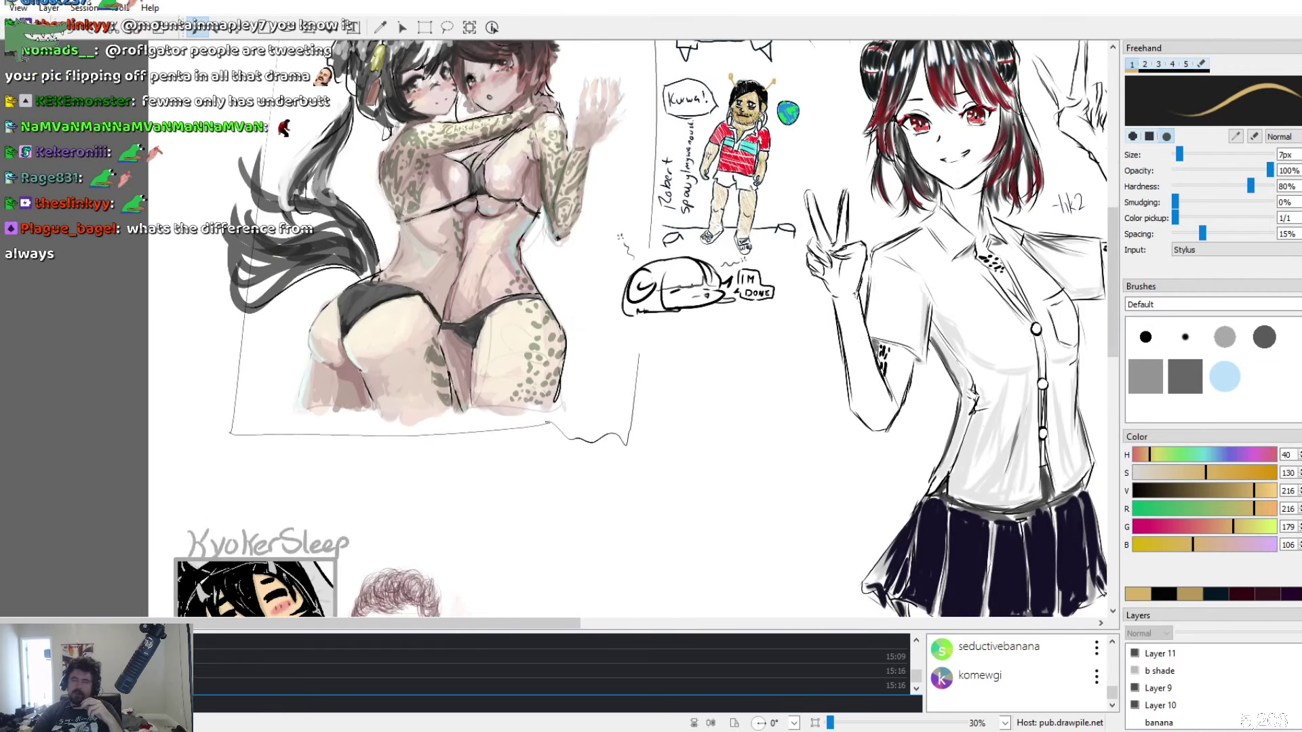
scroll(631, 325, "up", 3)
scroll(631, 326, "up", 2)
scroll(630, 325, "down", 2)
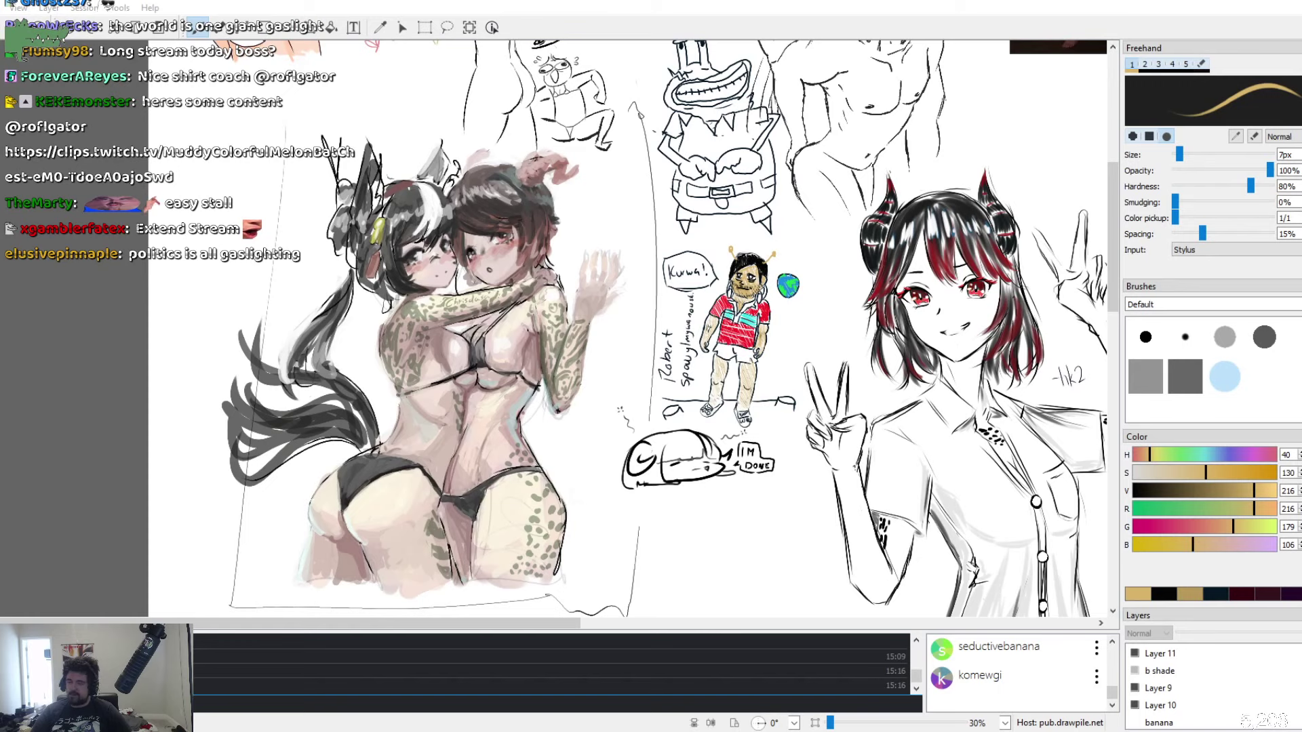
Switch to the Twitch stream manager, watch the chat-linked clip "Jadez vs. Chicken, Round 2, Part 2" and lower its volume
key("alt+Tab")
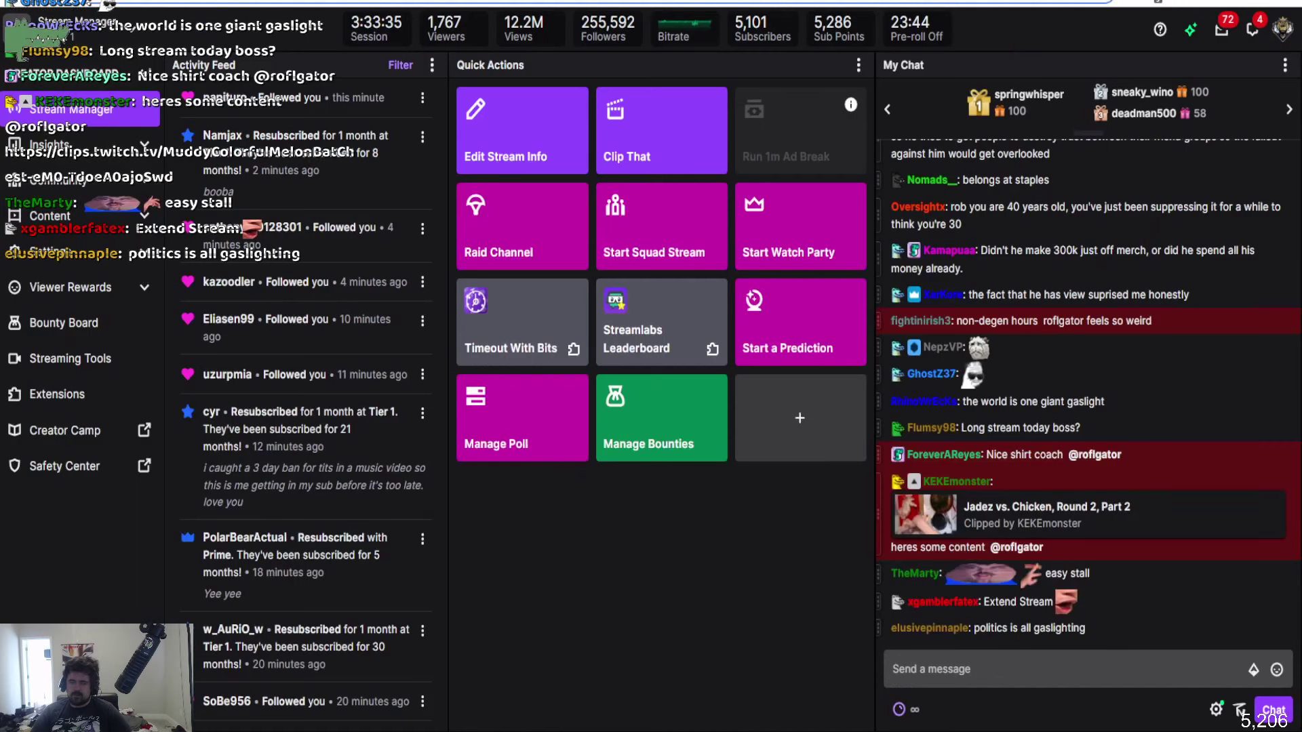
left_click(1049, 526)
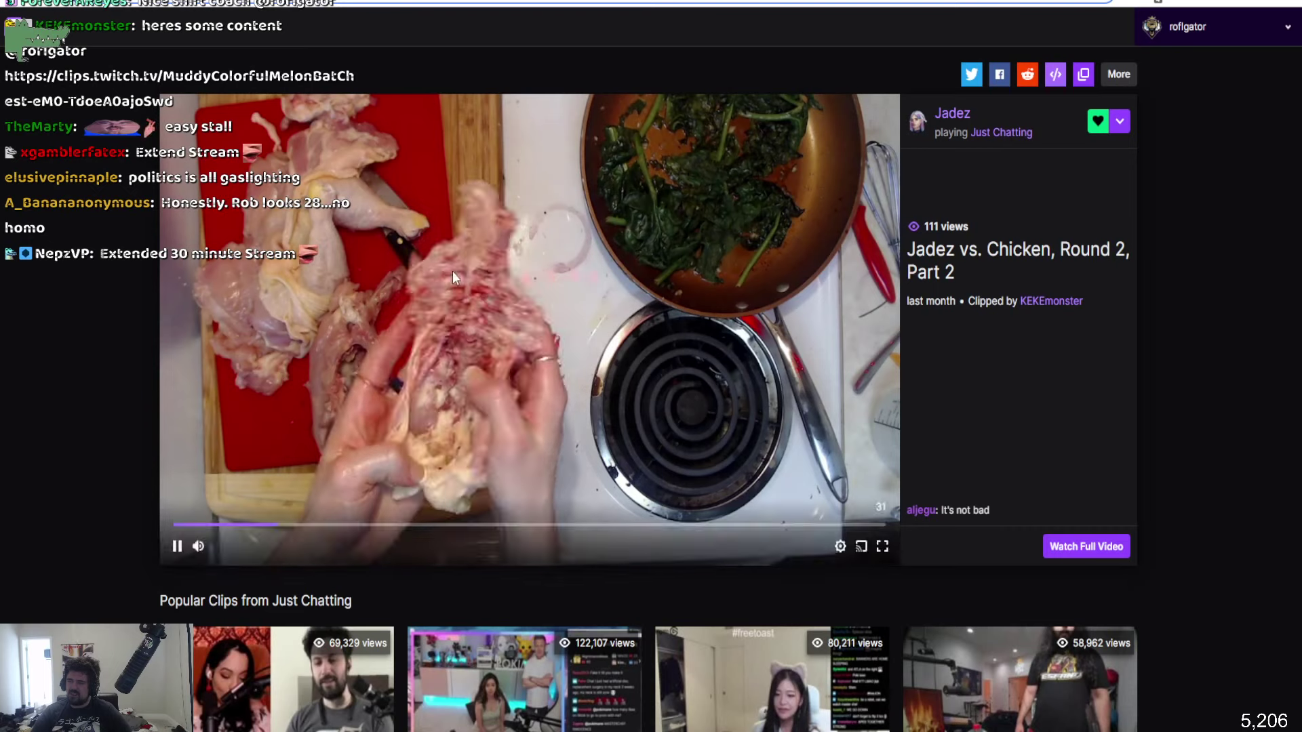
left_click(440, 291)
left_click(457, 282)
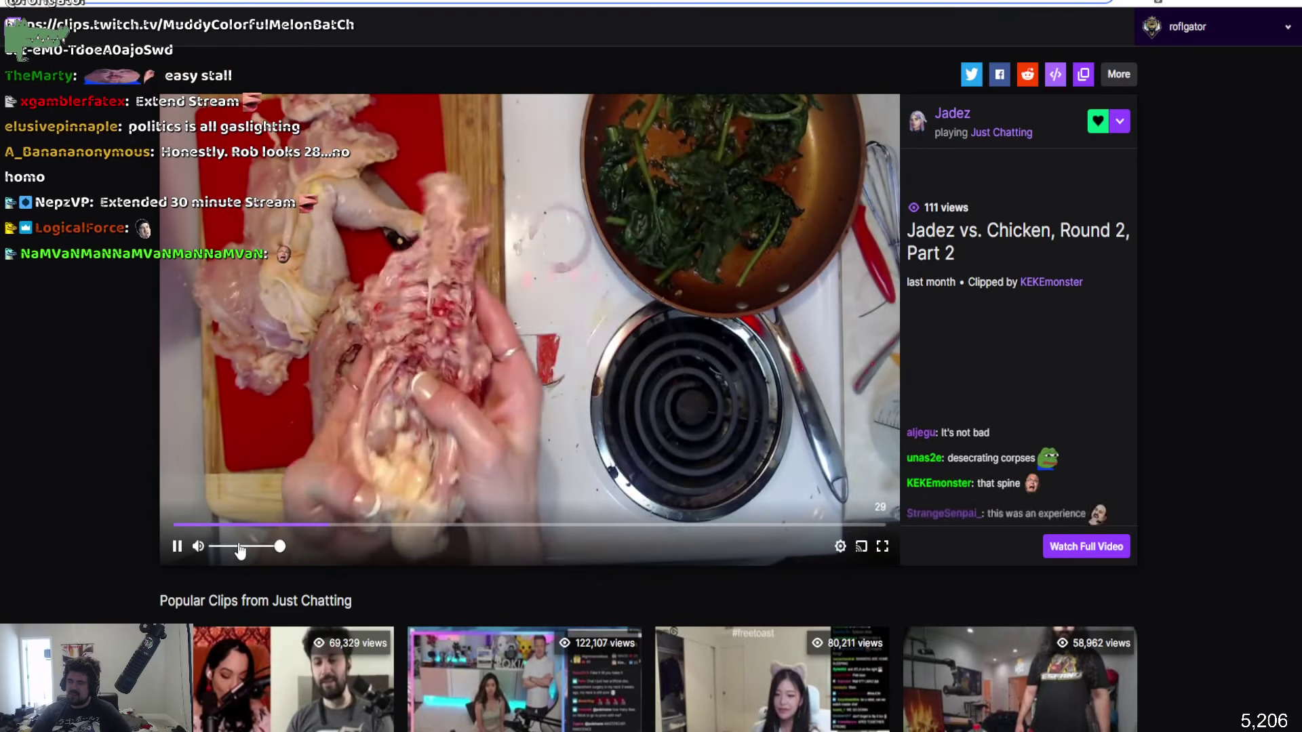
left_click(240, 546)
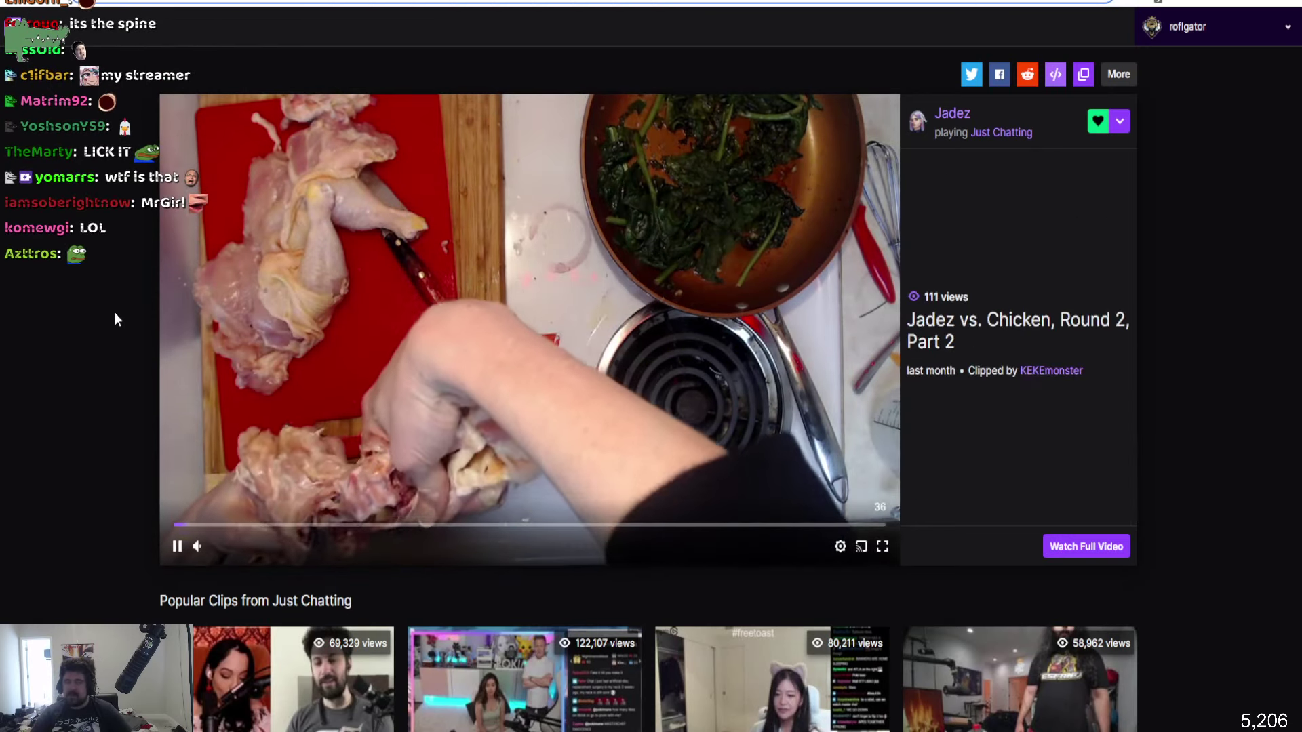
Leave the clip, bring up the live For The King stream and send "what day is megaman x 3" in its chat
key("ctrl+Tab")
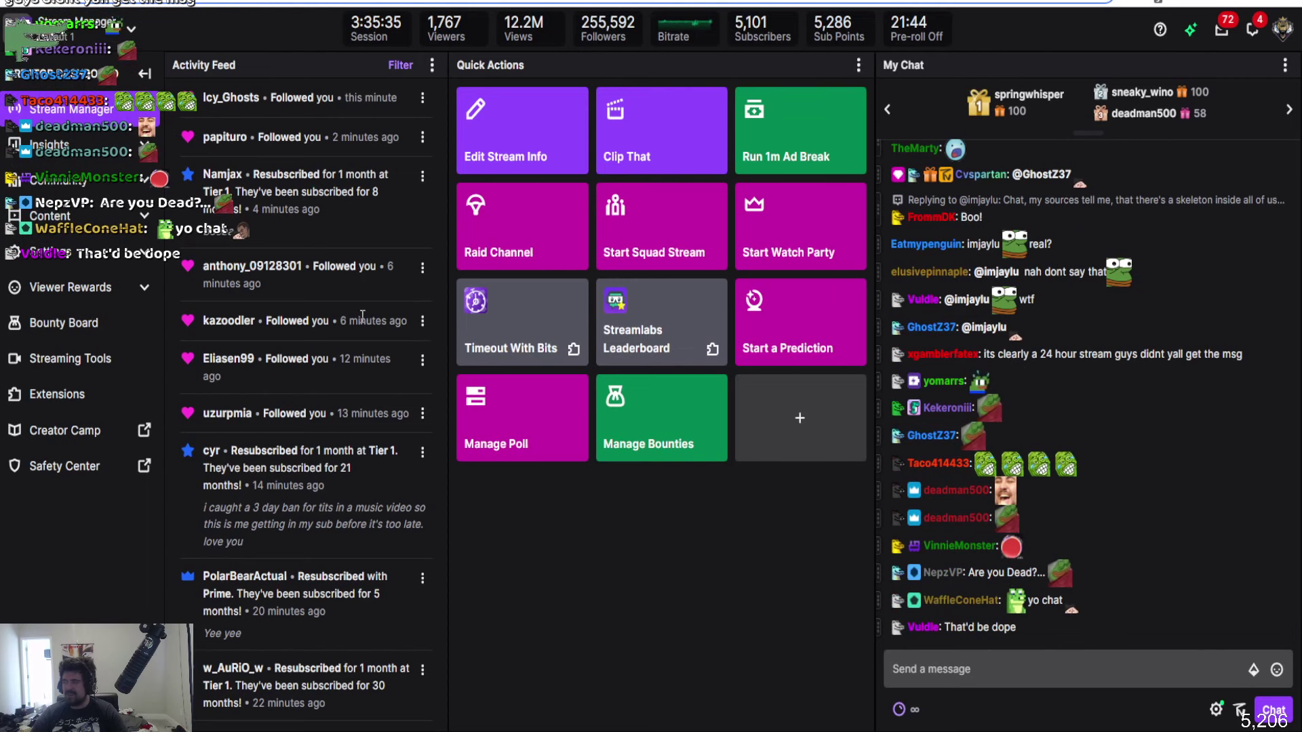
left_click(904, 1)
left_click(633, 331)
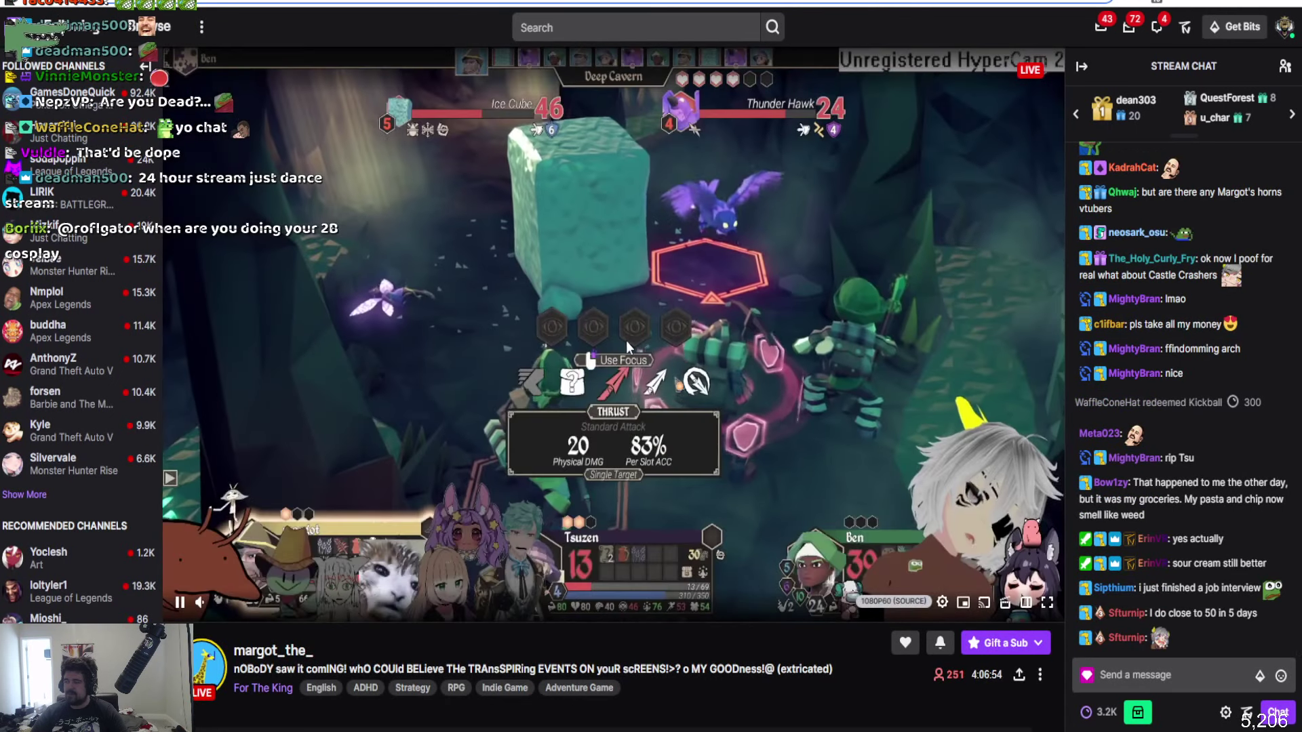
left_click(1159, 683)
type("what day is")
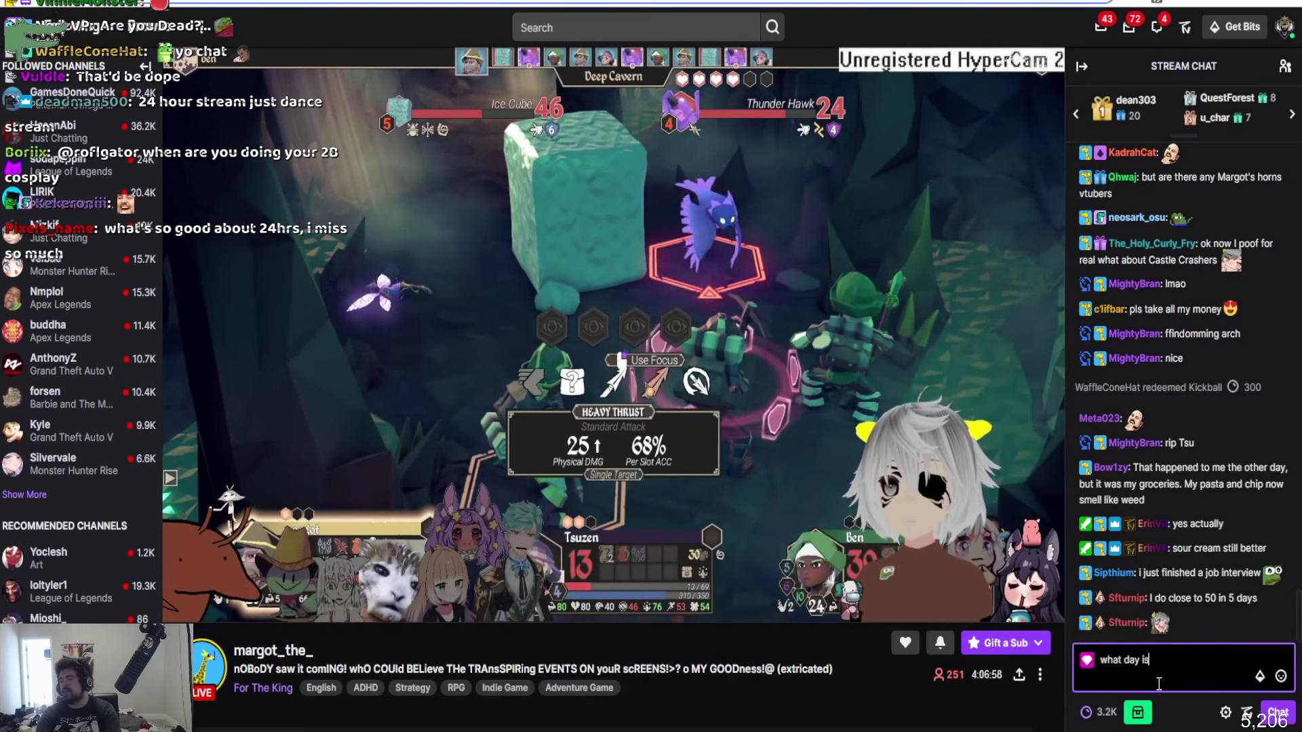
type(" megaman x 3")
key("Return")
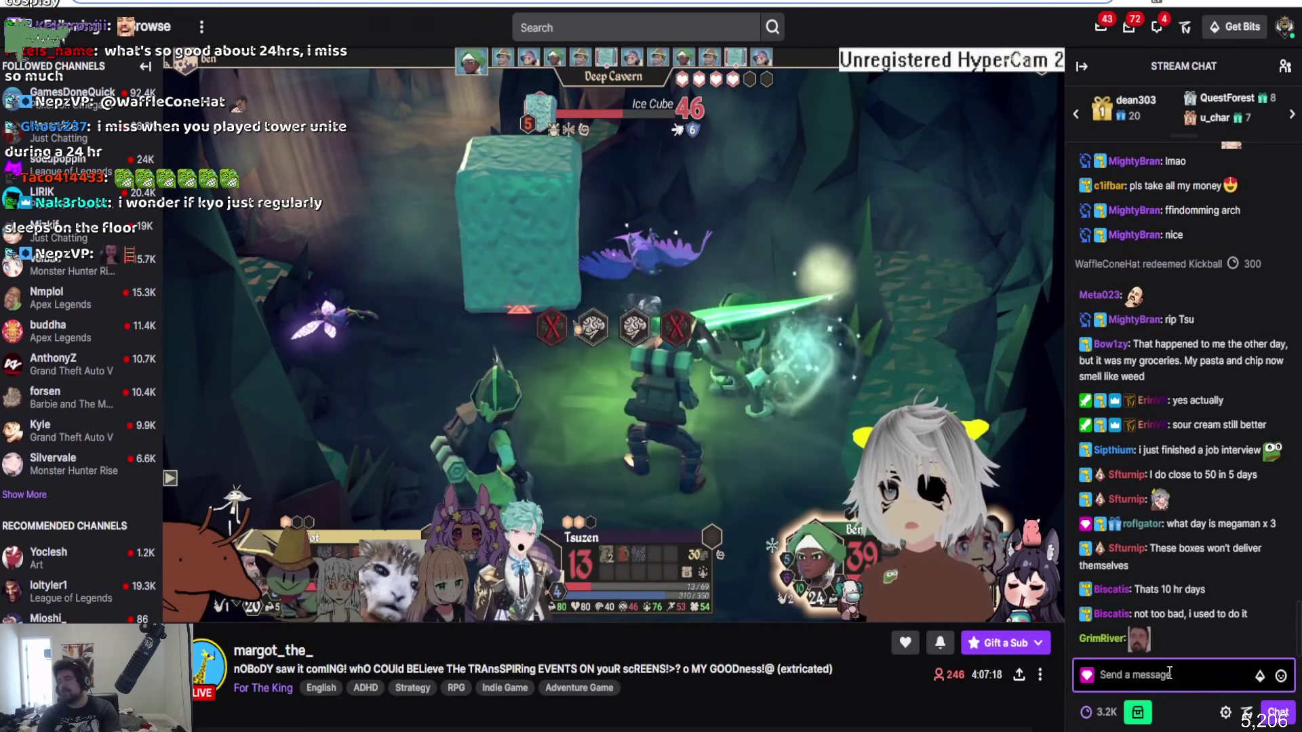
Send the messages "not even worth your time????" and "WOW" in the For The King stream's chat
type("not ")
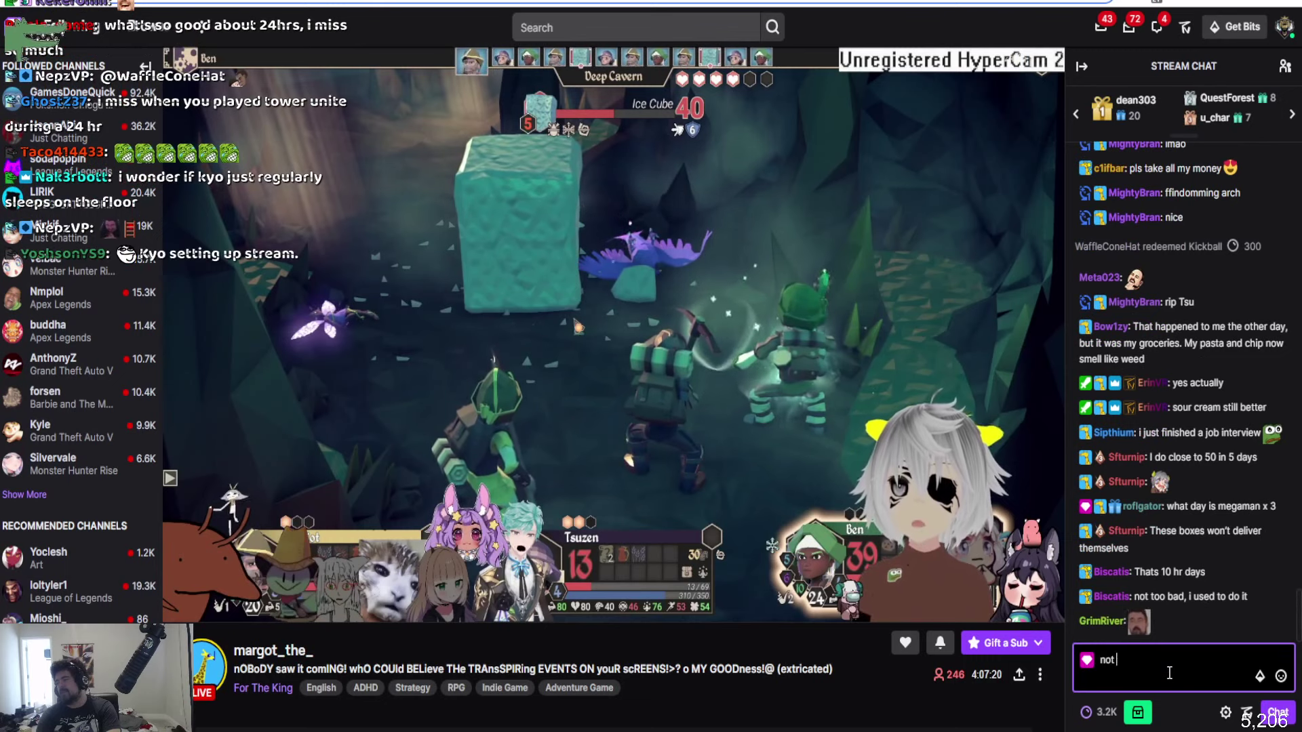
type("even worth your time????")
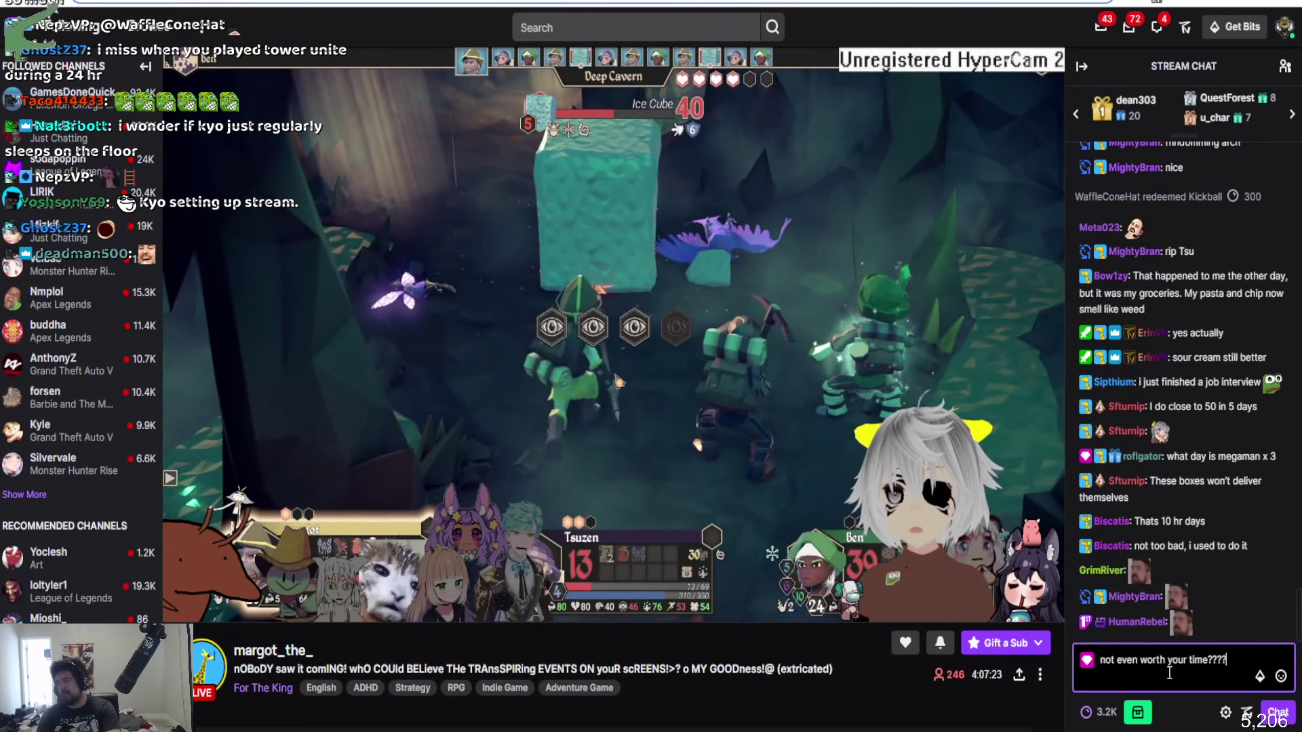
key("Return")
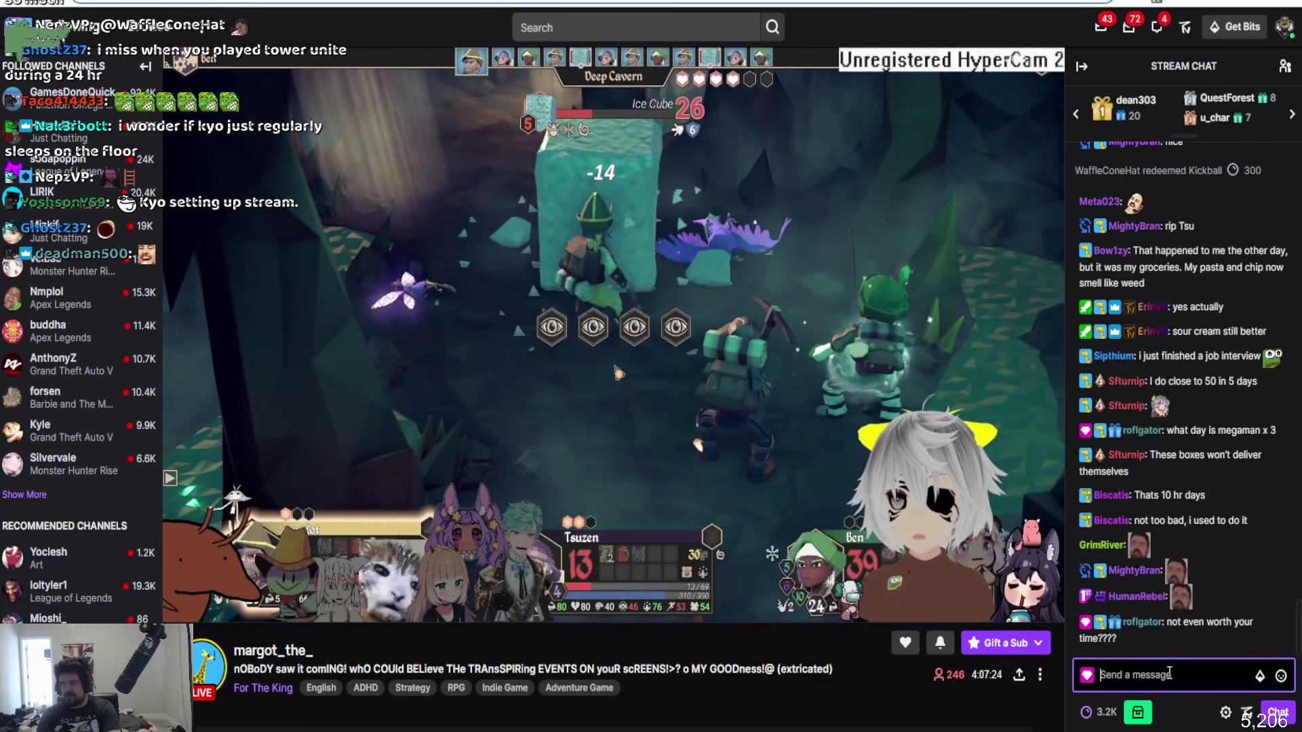
type("wo")
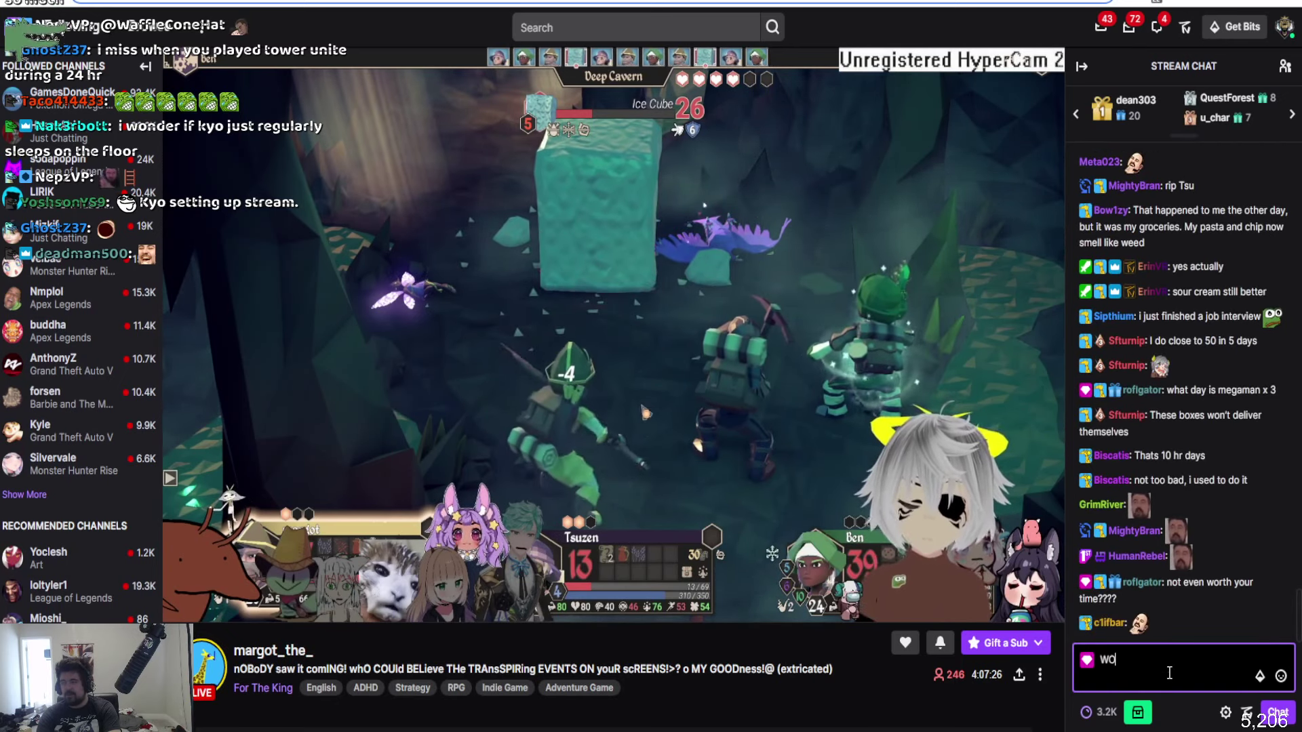
type("W")
key("Return")
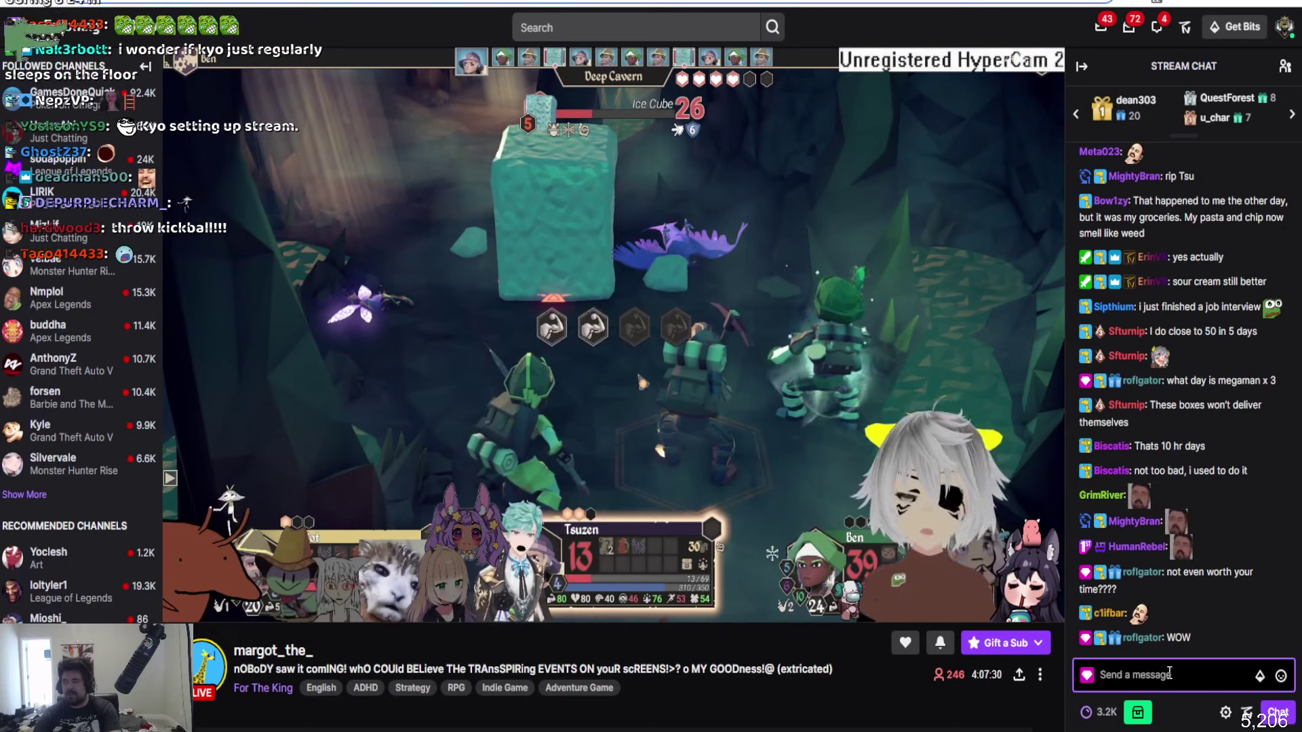
Send the message "im gonna kik ur ass" in the For The King stream's chat
type("im gonna k")
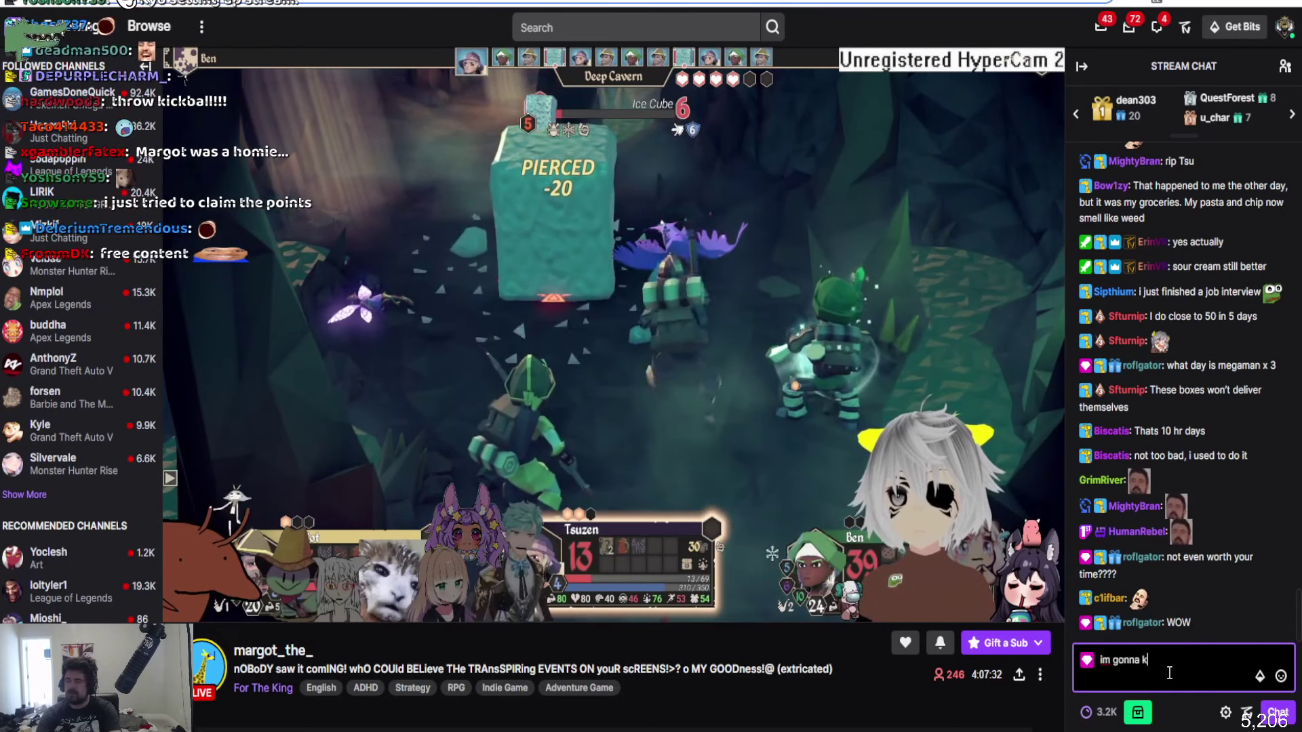
type("ik ur ass")
key("Return")
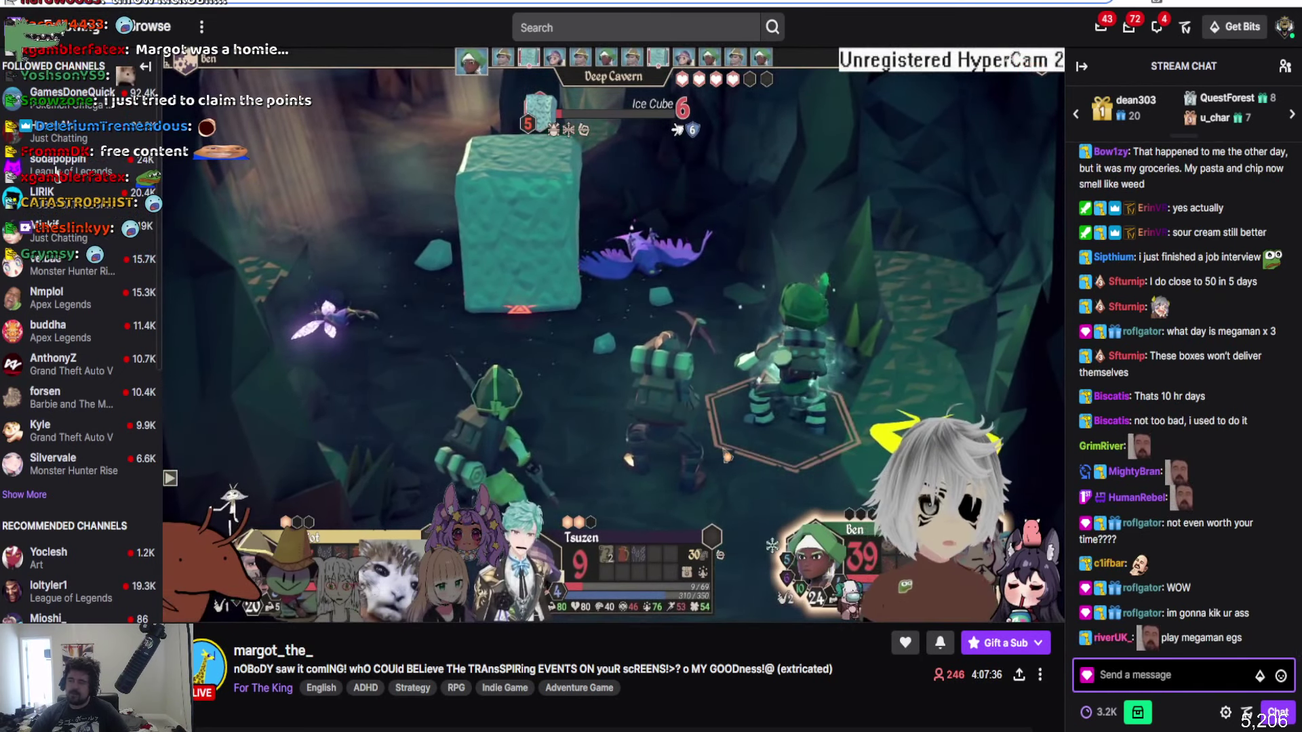
left_click(57, 169)
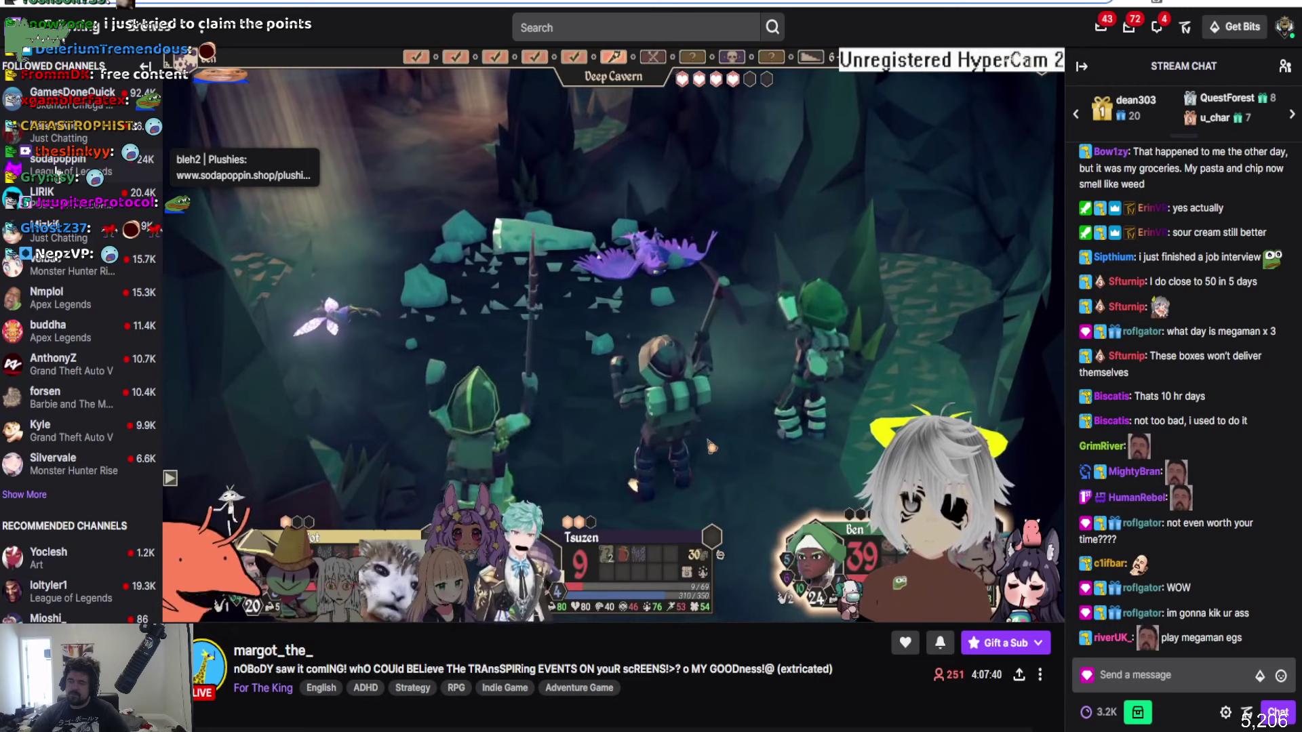
Send the message "do u have covid" in the For The King stream's chat
left_click(1212, 687)
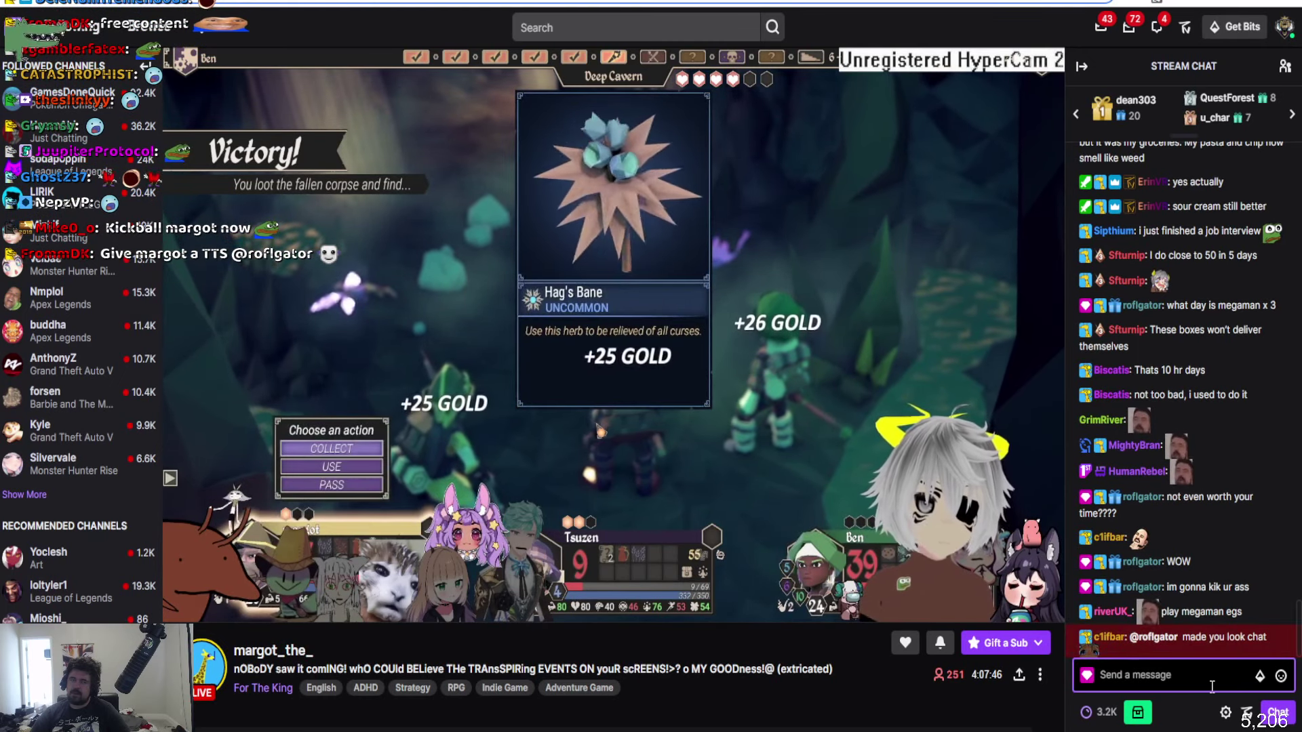
type("do u hav")
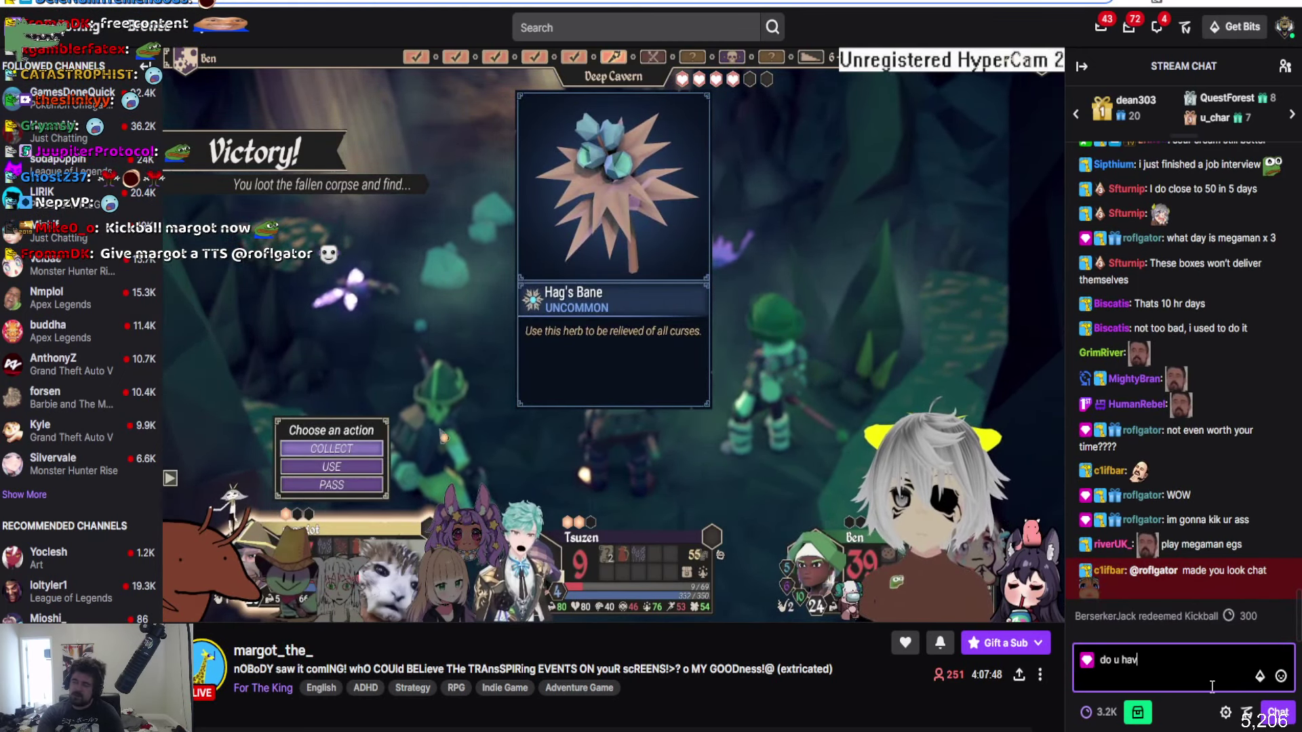
type("e covid")
key("Return")
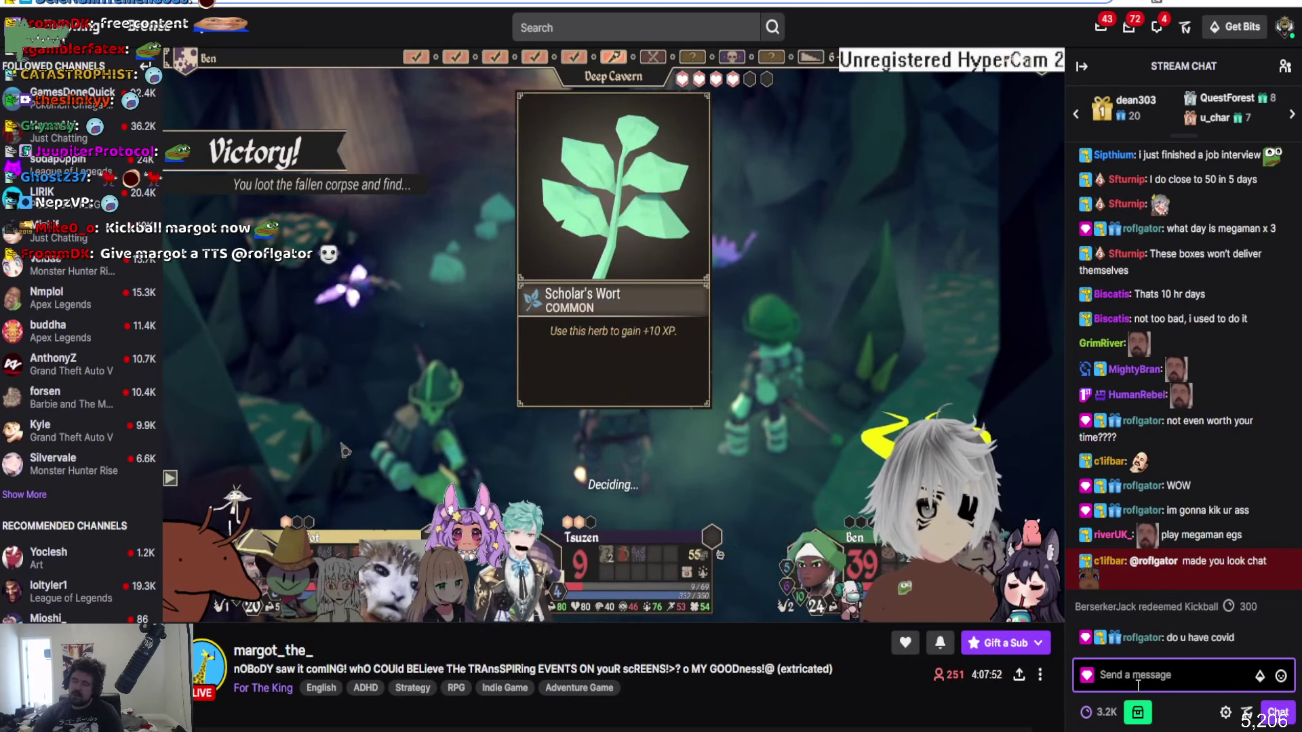
Send a message saying you have to ask a named person, followed by "idk if im allowed to have friends over"
type("i have to ask steph")
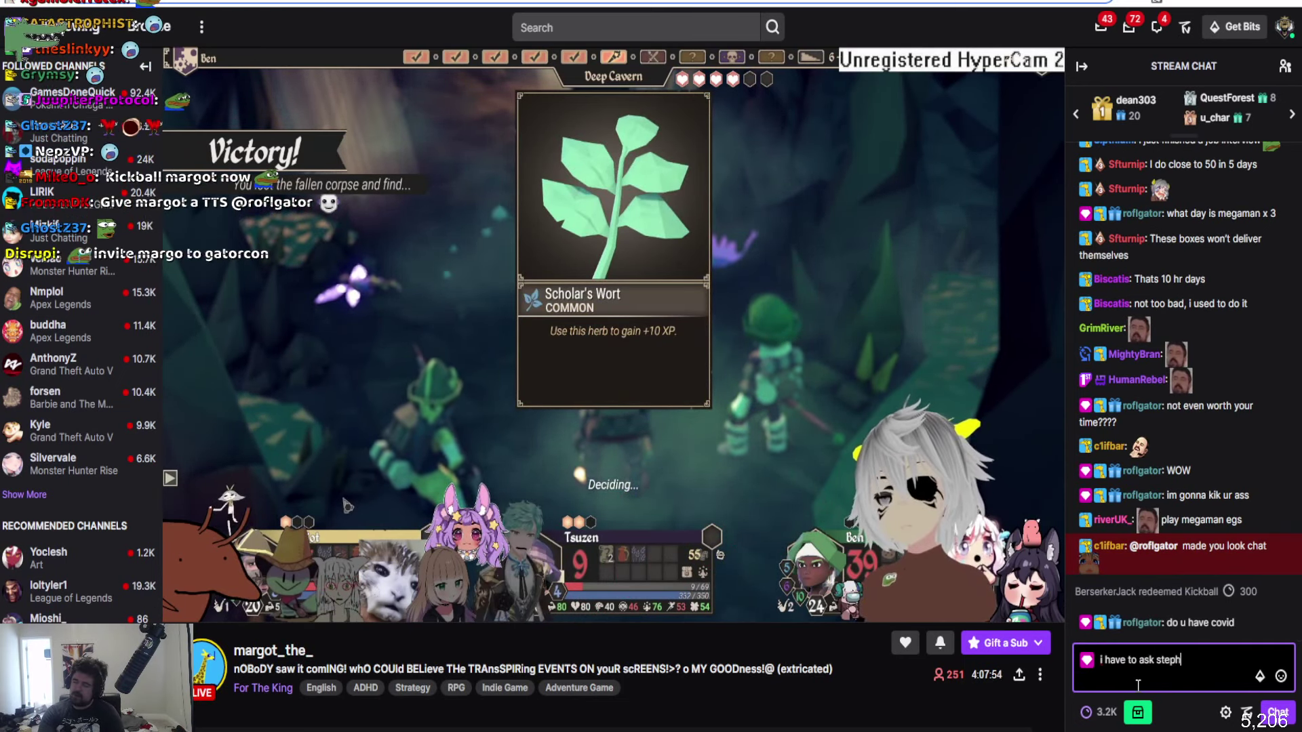
type("anie")
key("Return")
type("idk if im allow")
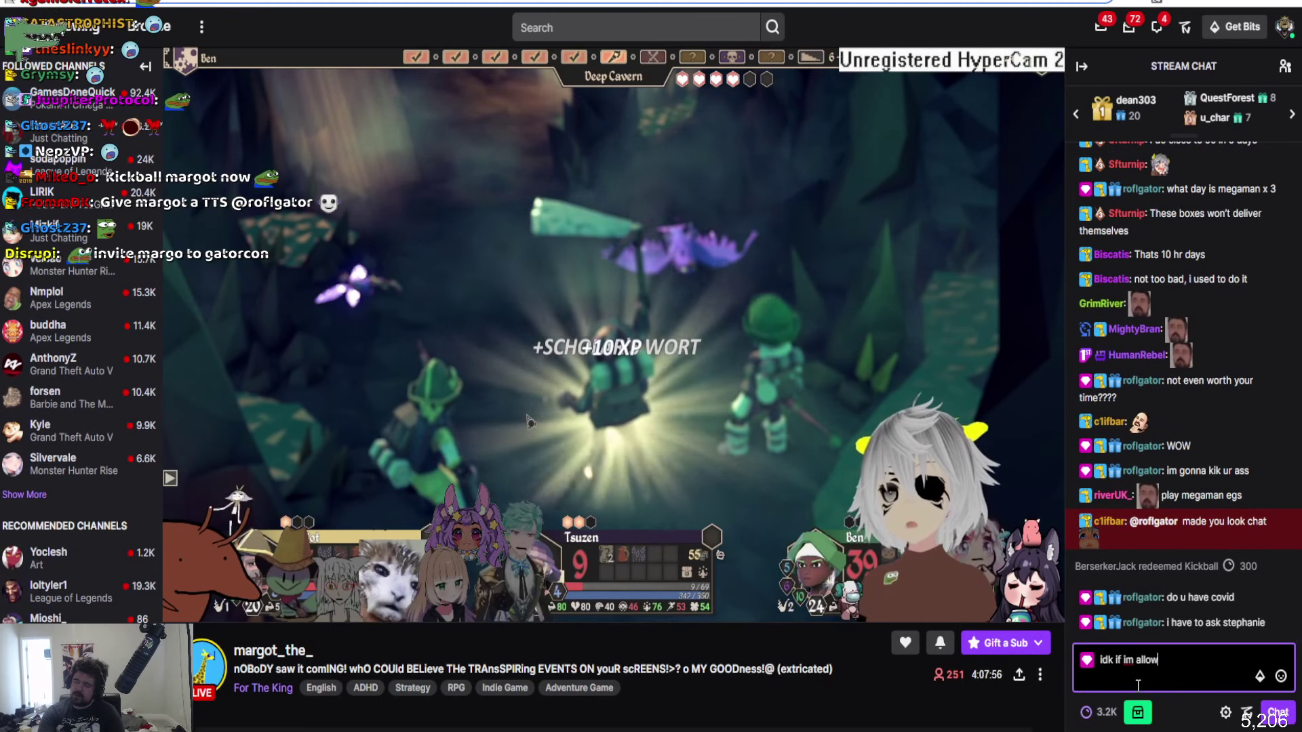
type("ed to have friends over")
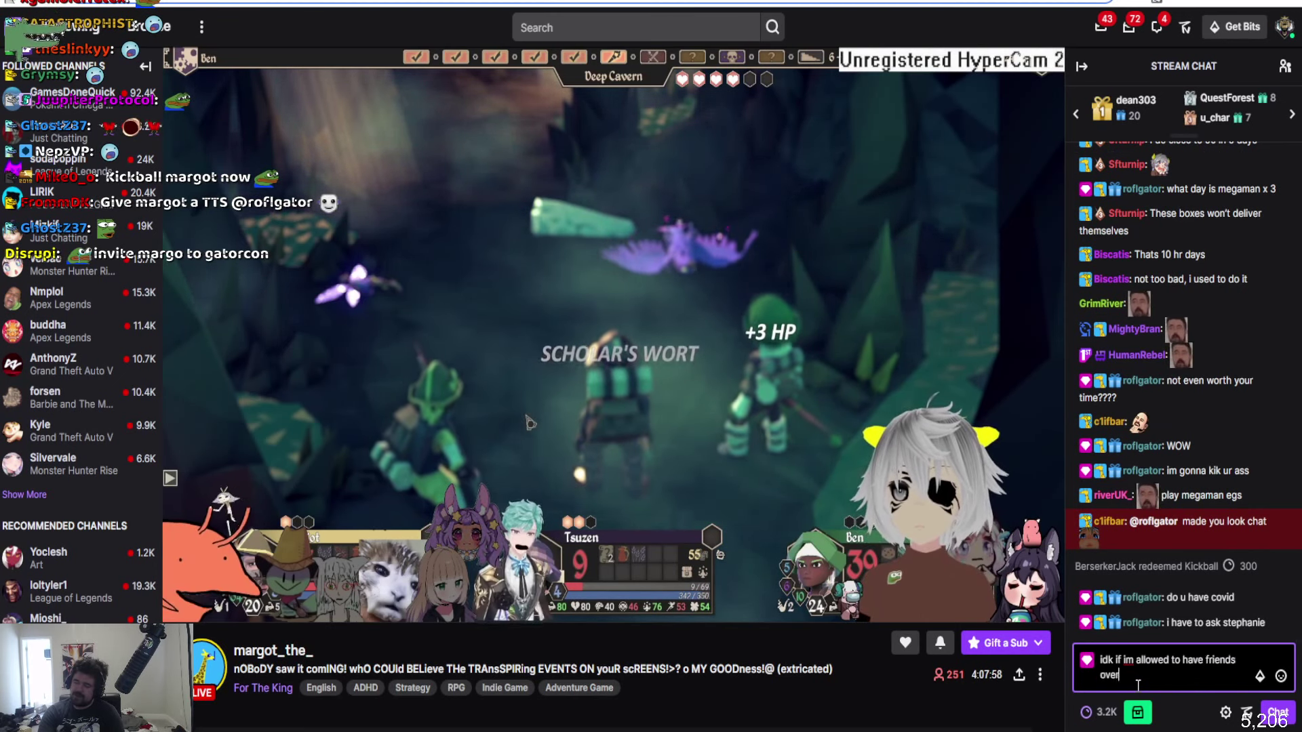
key("Return")
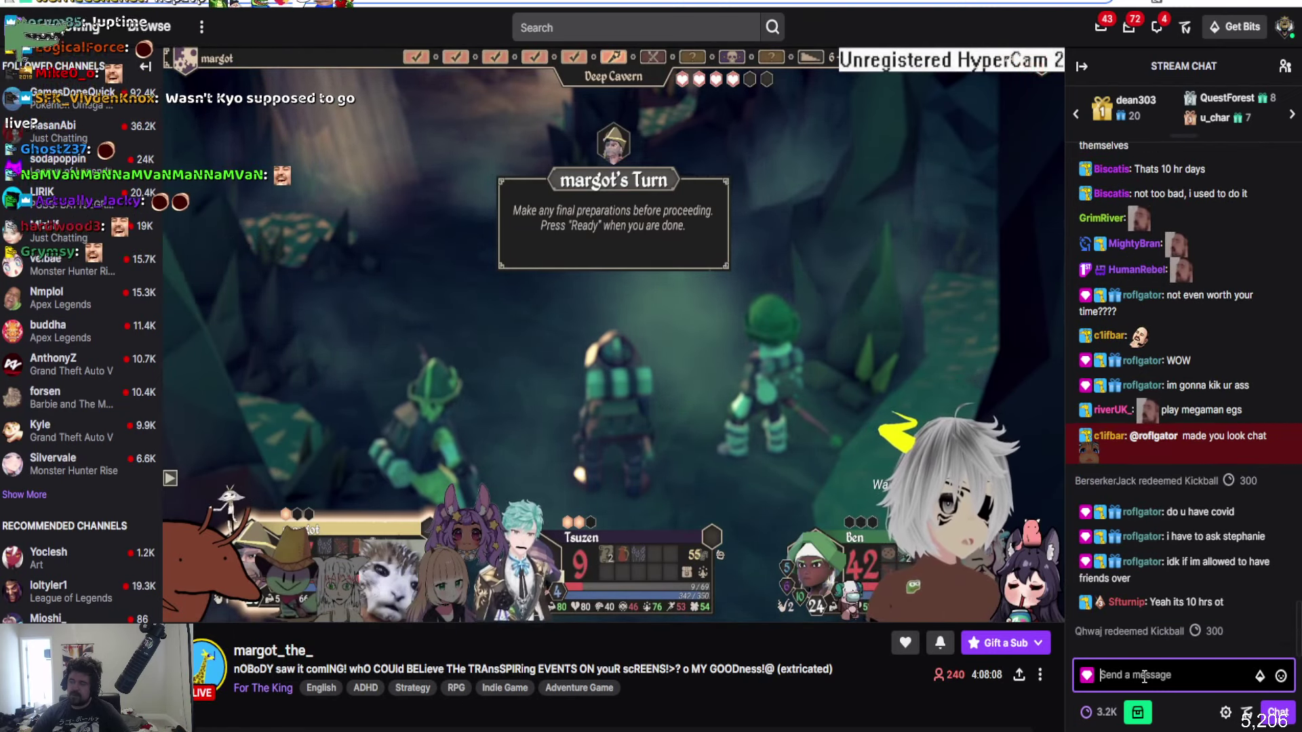
Send a chat message addressing the streamer by name, followed by "id ont fall for your pity bait bullshit"
type("margot id ont")
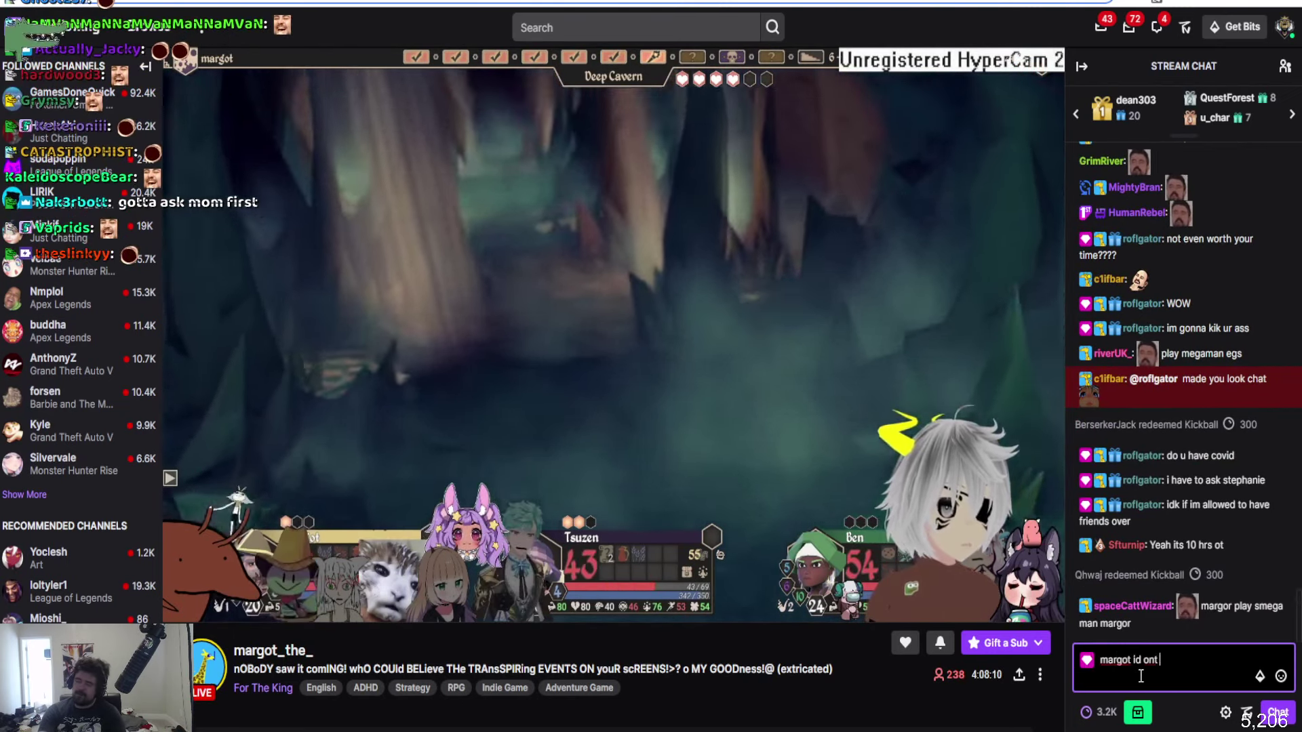
type(" fall for your pity ")
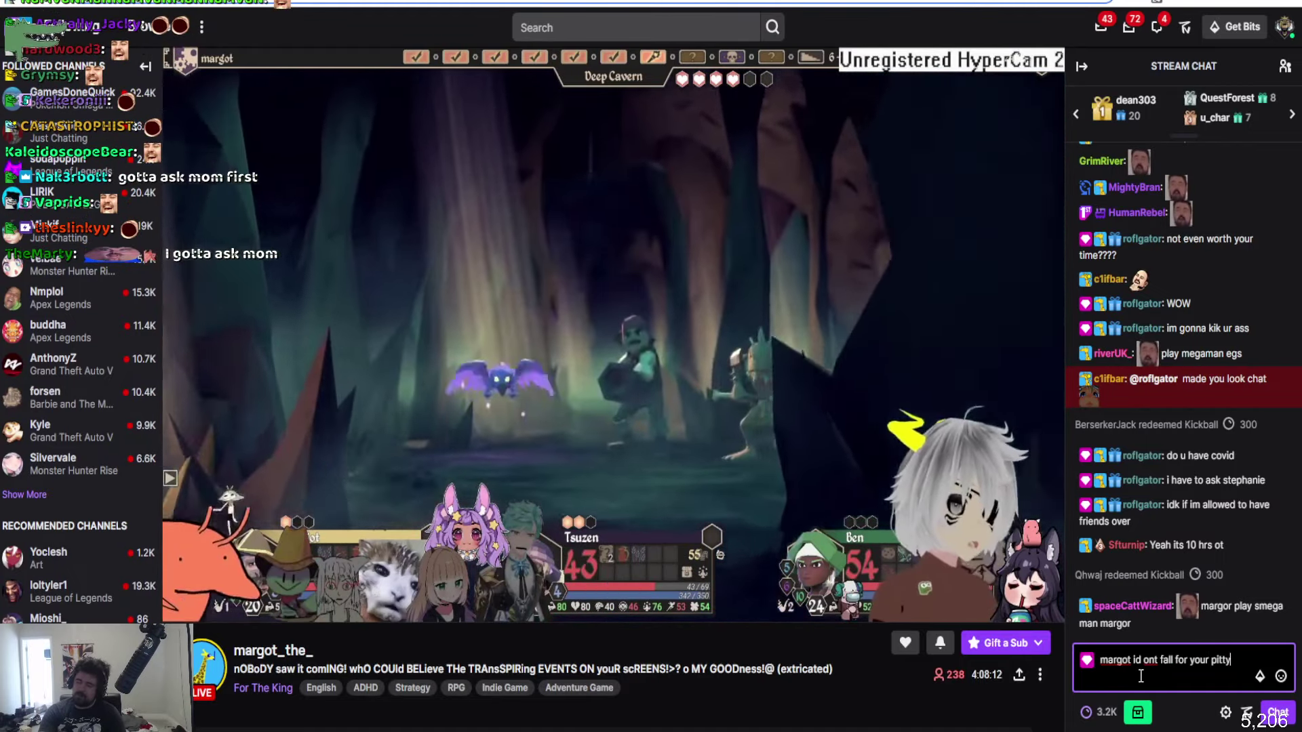
type("bait bullshit")
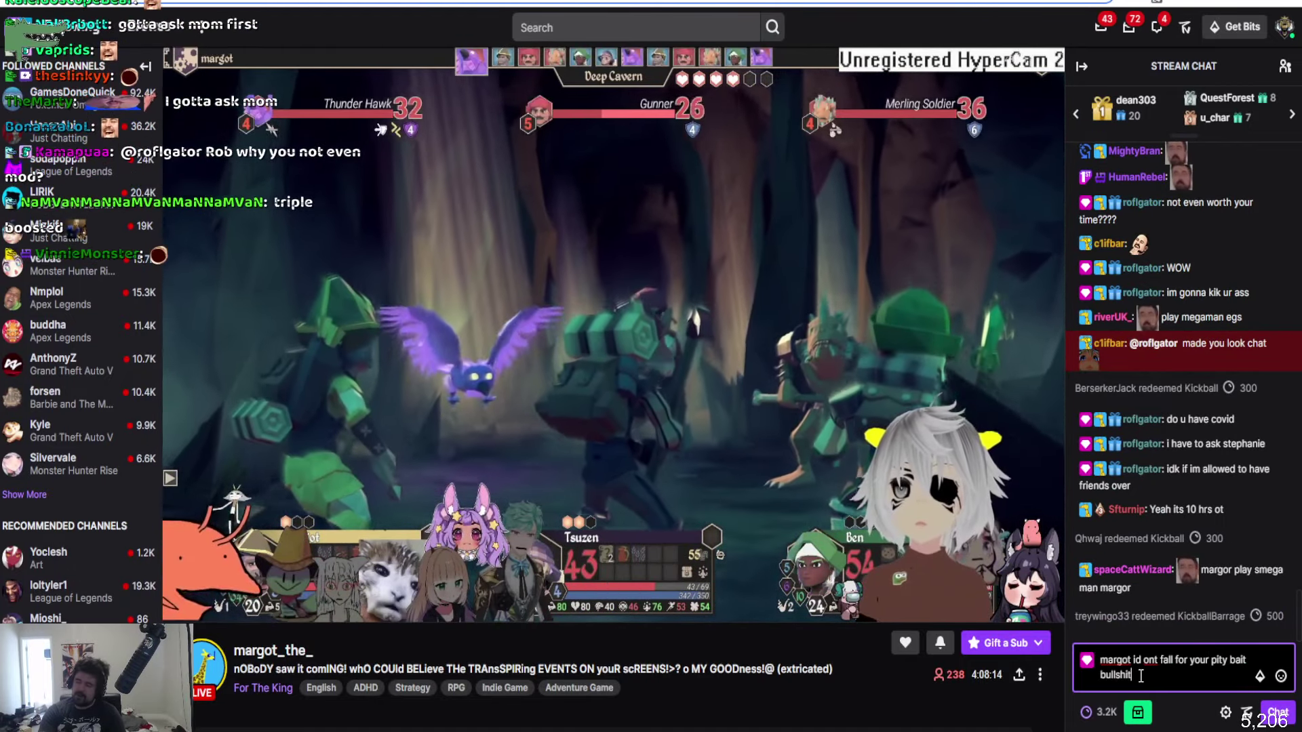
key("Return")
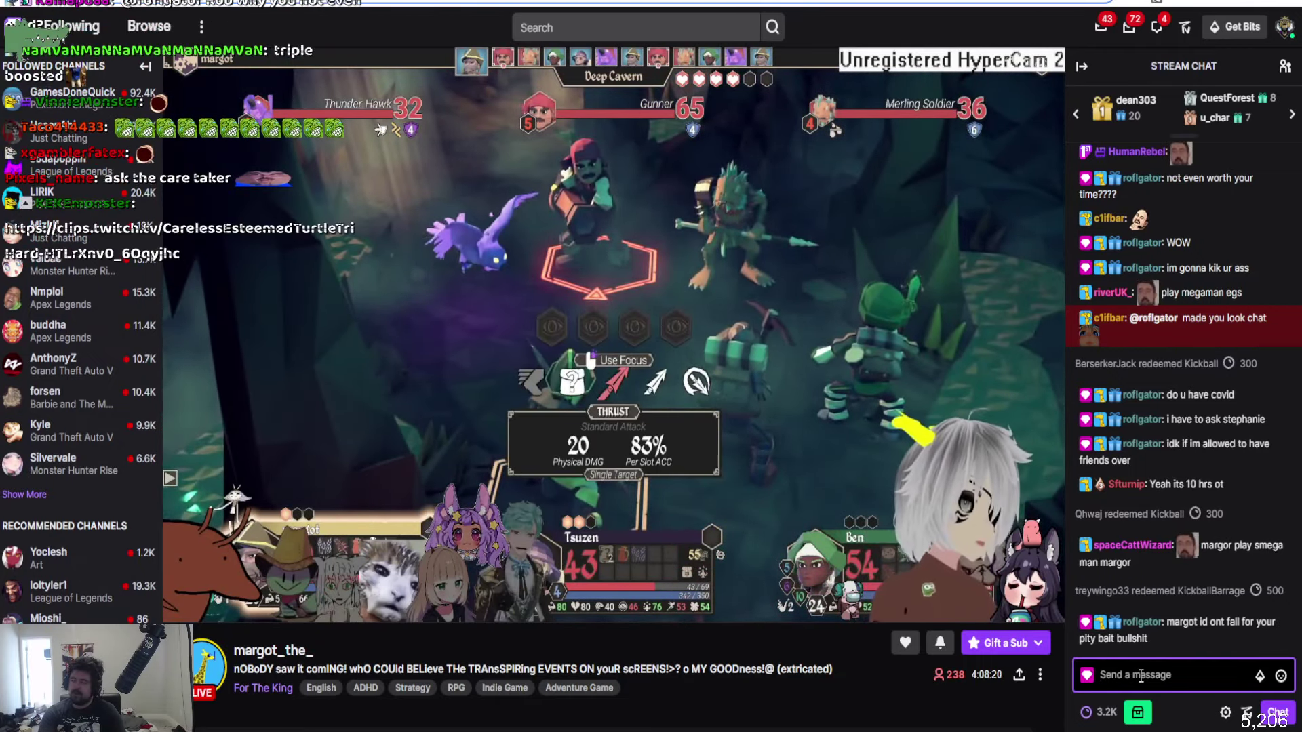
Send the messages "WHERE WERE YOU LAST NIGHT" and "WHY DIDNTY OU TRY TO WIN ME OVER" in the stream's chat
type("WHERE WERE YOU LA")
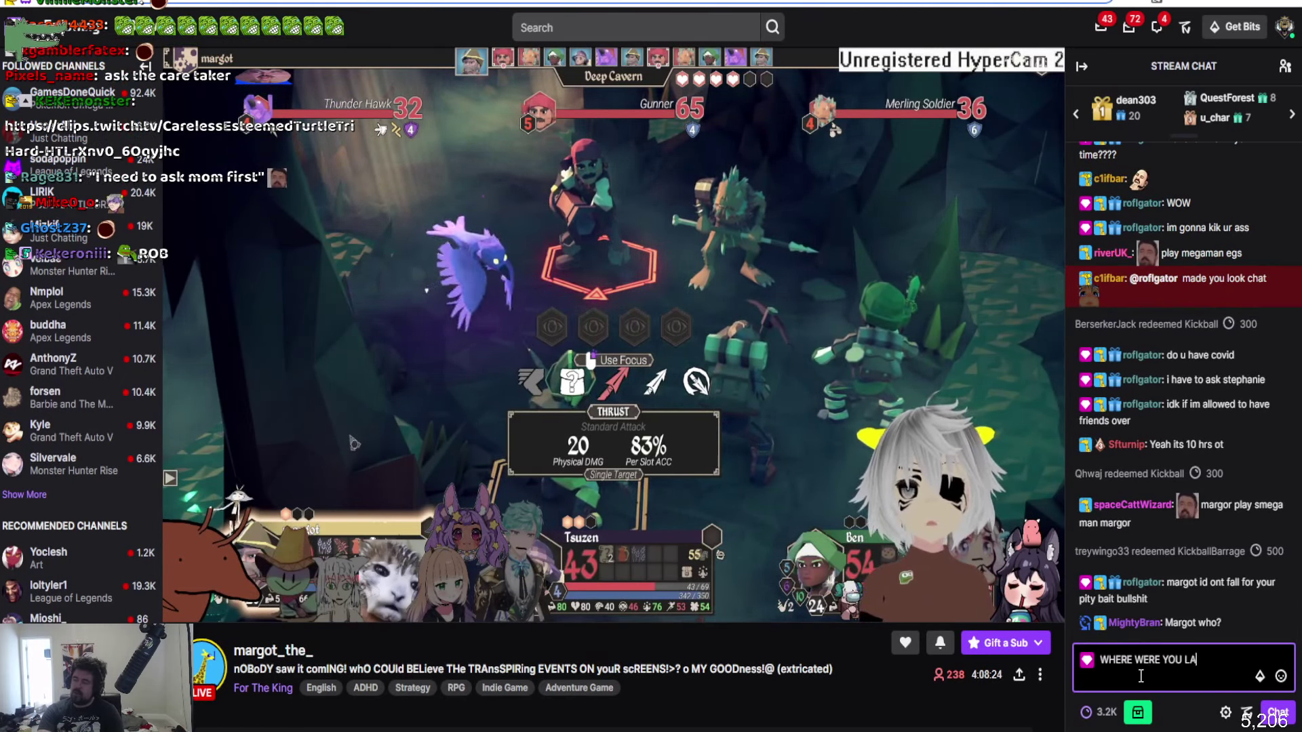
type("ST NIGHT")
key("Return")
type("W")
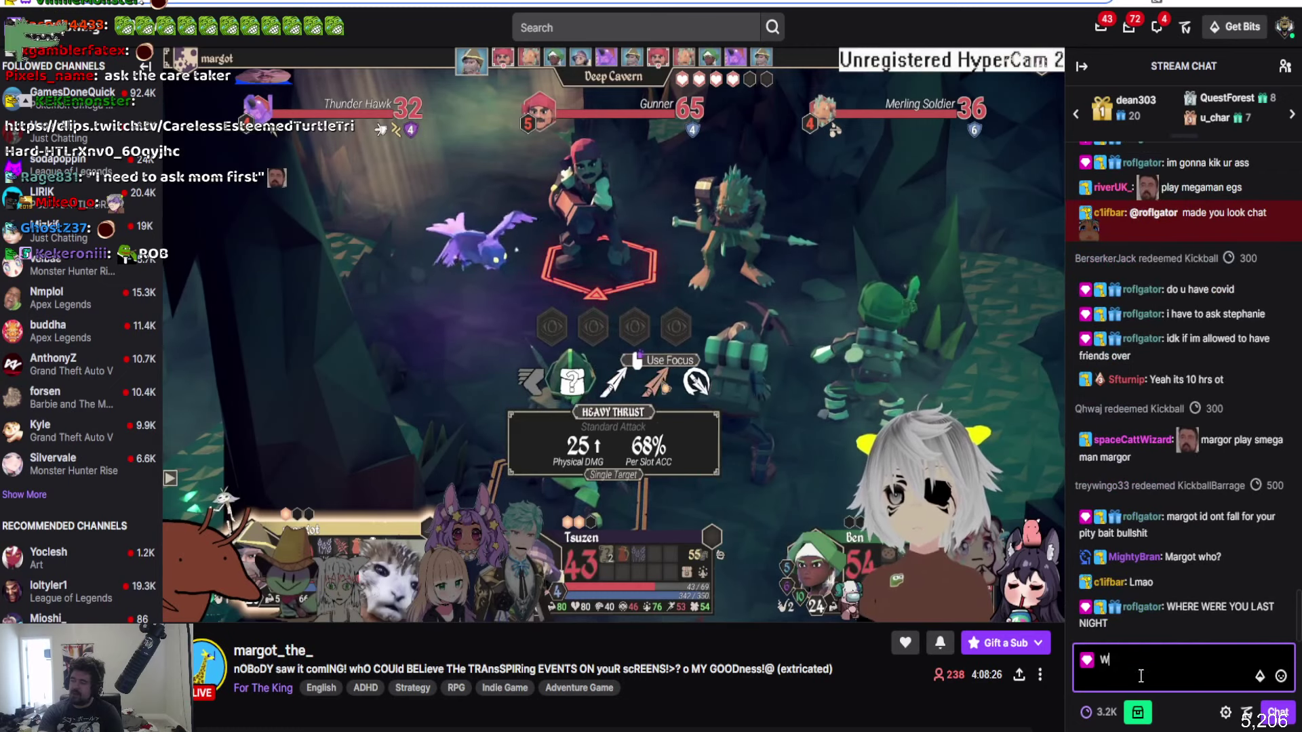
type("HY DIDNTY OU TRY TO WIN ME")
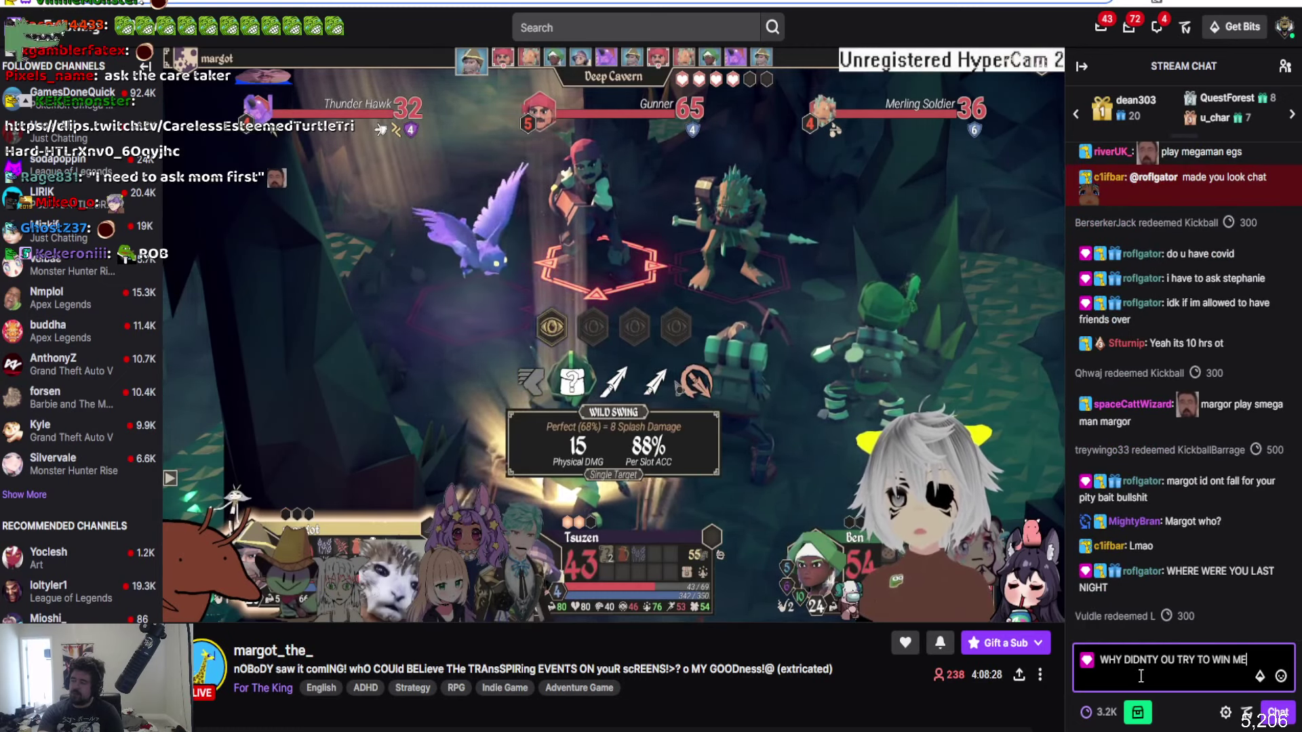
type(" OVER")
key("Return")
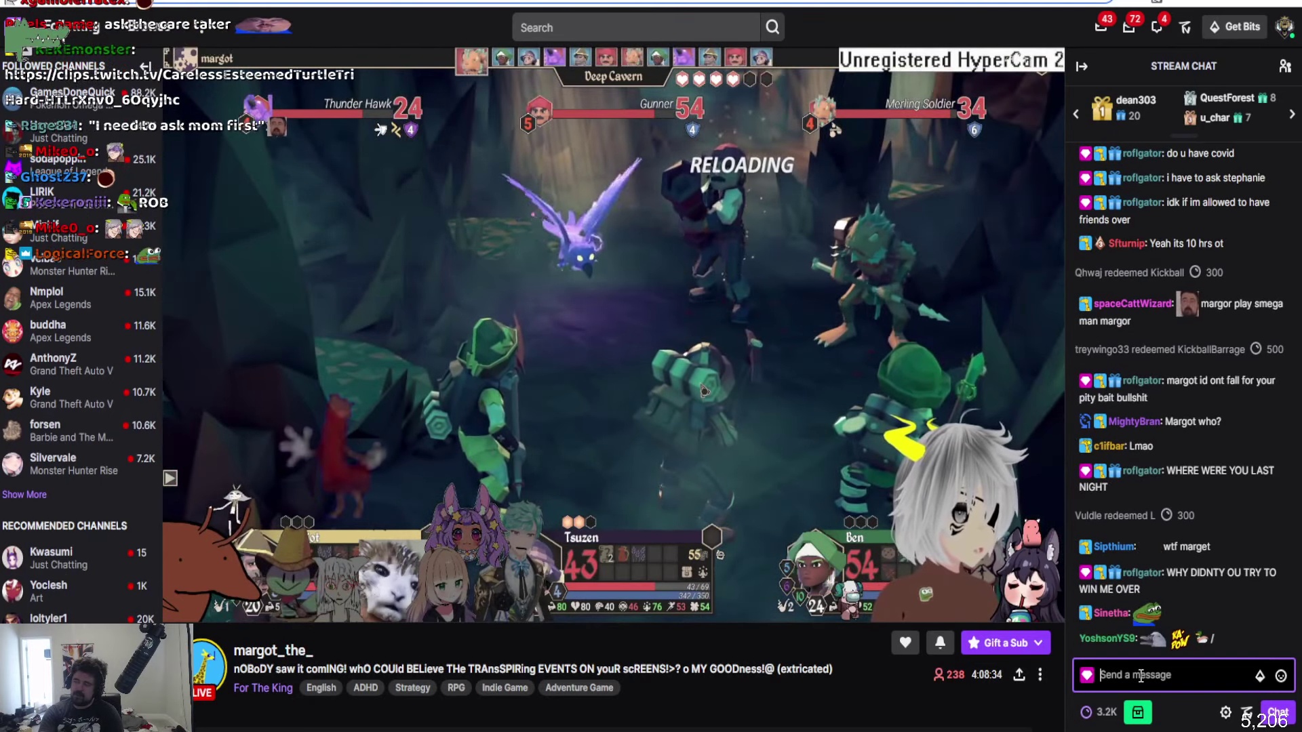
Send the message "SO WAS I" followed by a roflgatorFeels emote in the stream's chat
type("SO WAS ")
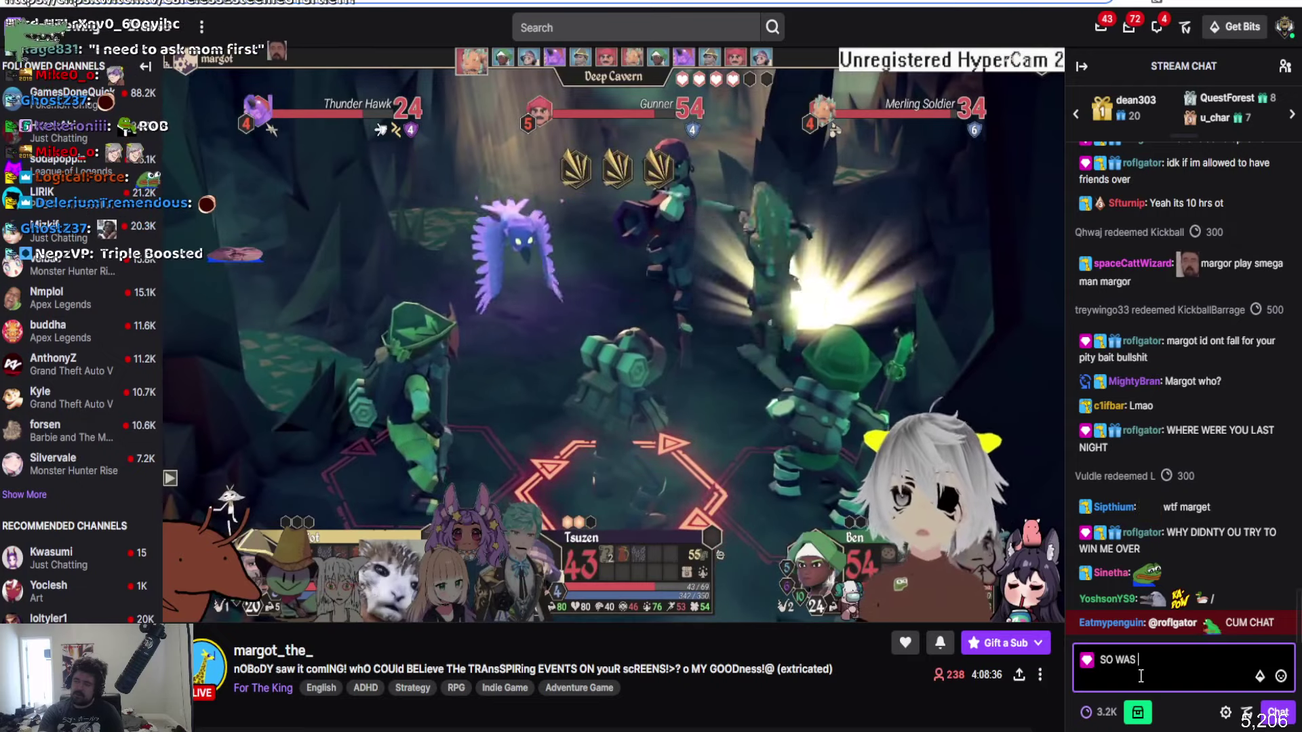
type("I")
key("Return")
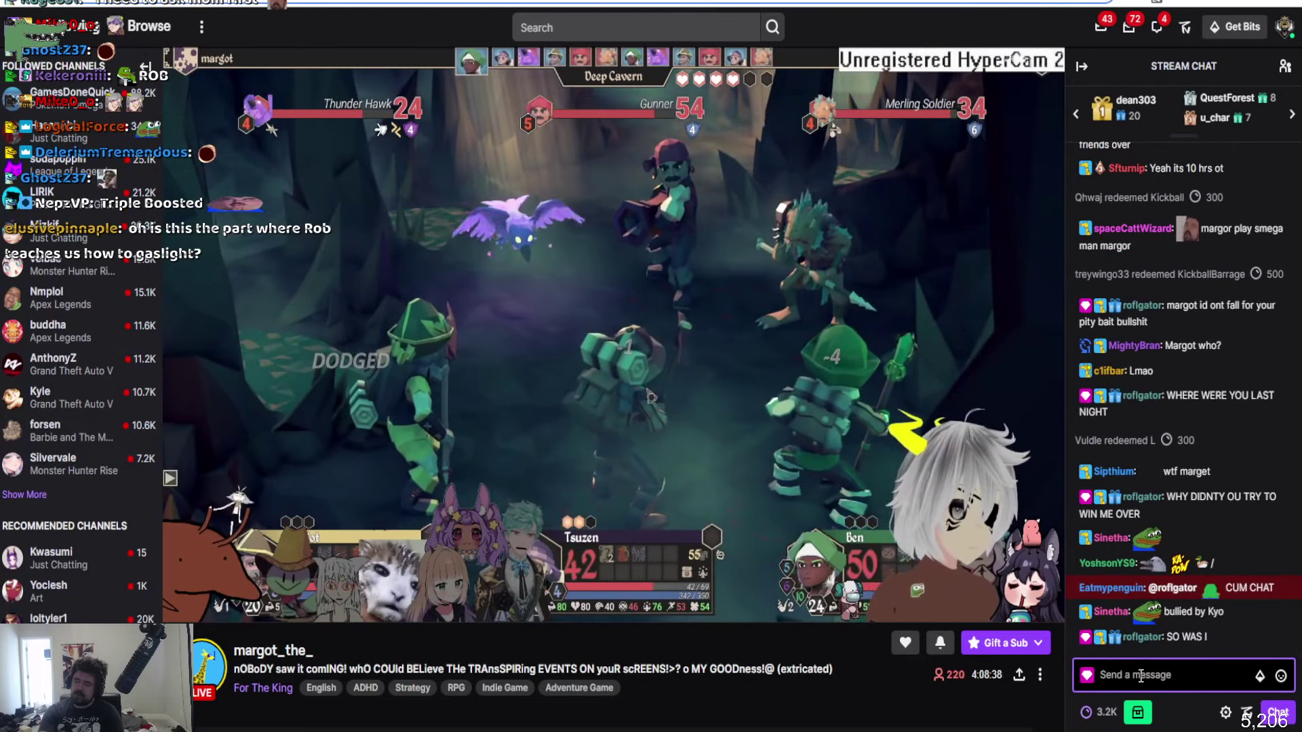
type("roflgatorFlute")
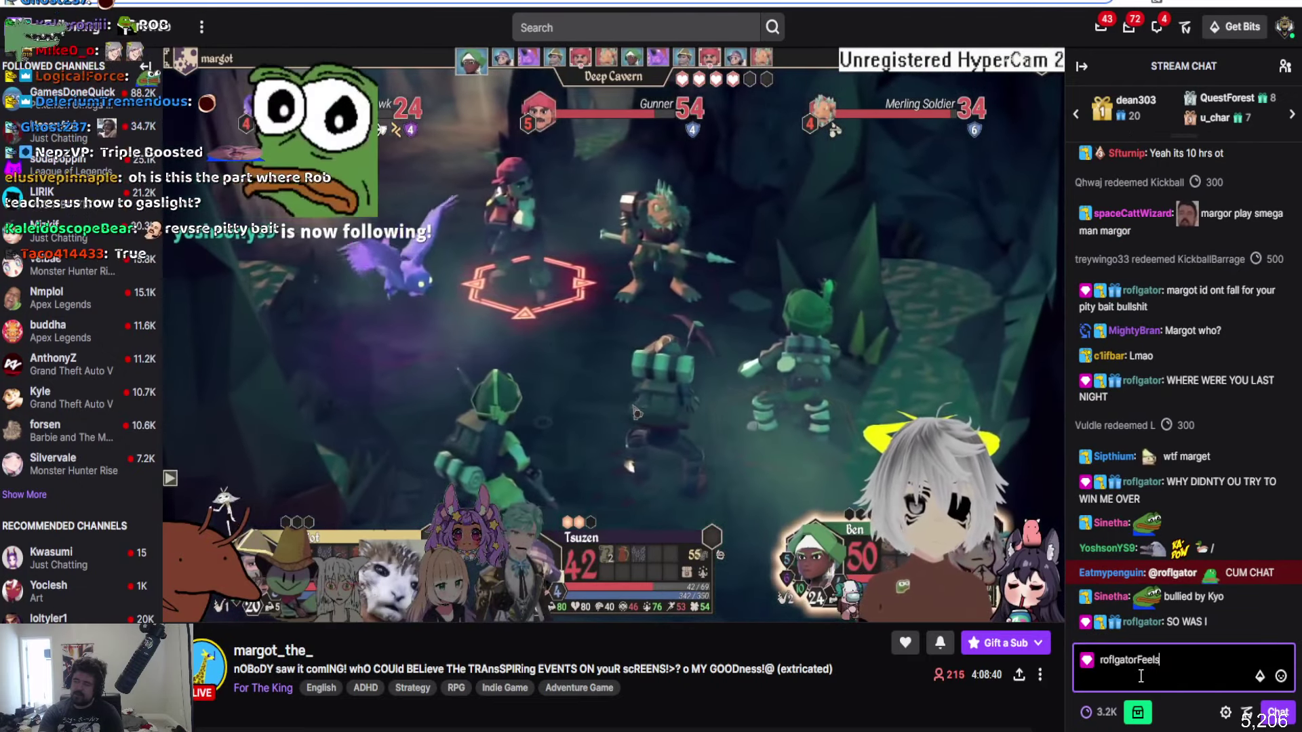
key("Return")
Send the message "dont b depressed u have me" in the For The King stream's chat
mouse_move(467, 492)
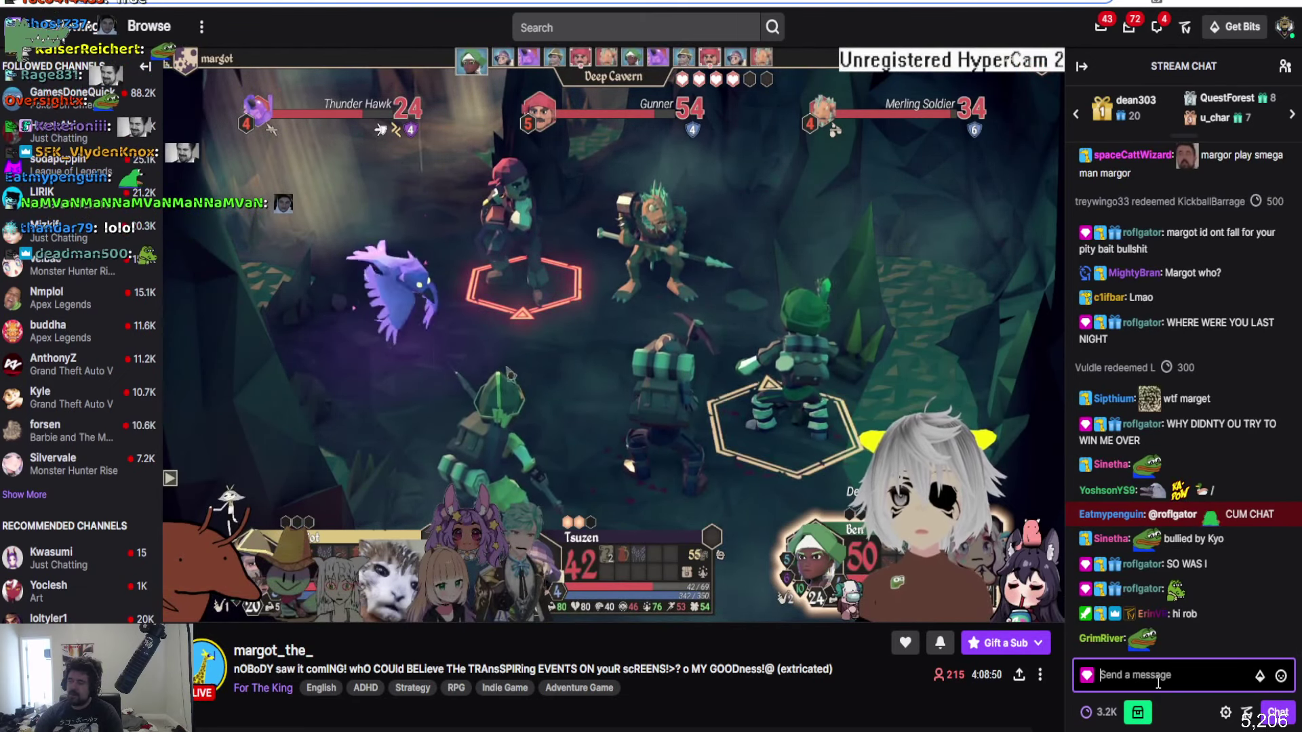
type("dont b depr")
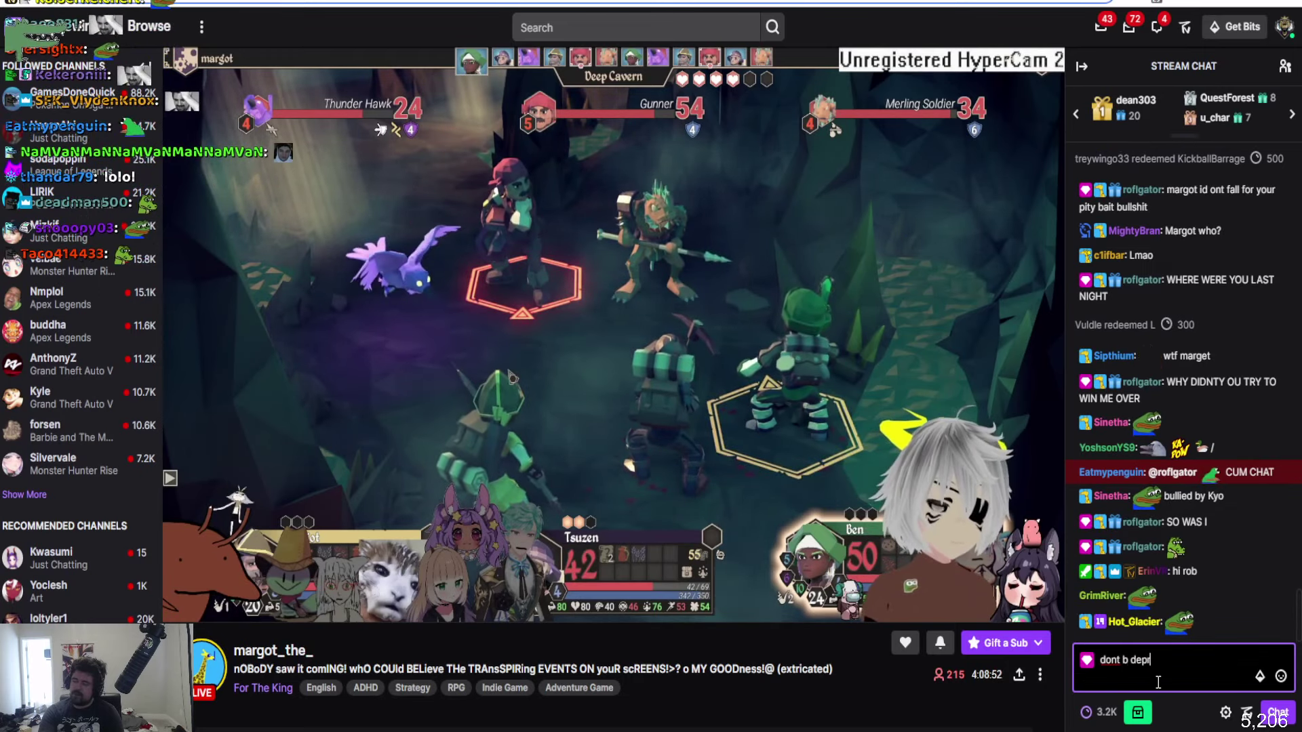
type("essed u have me")
key("Return")
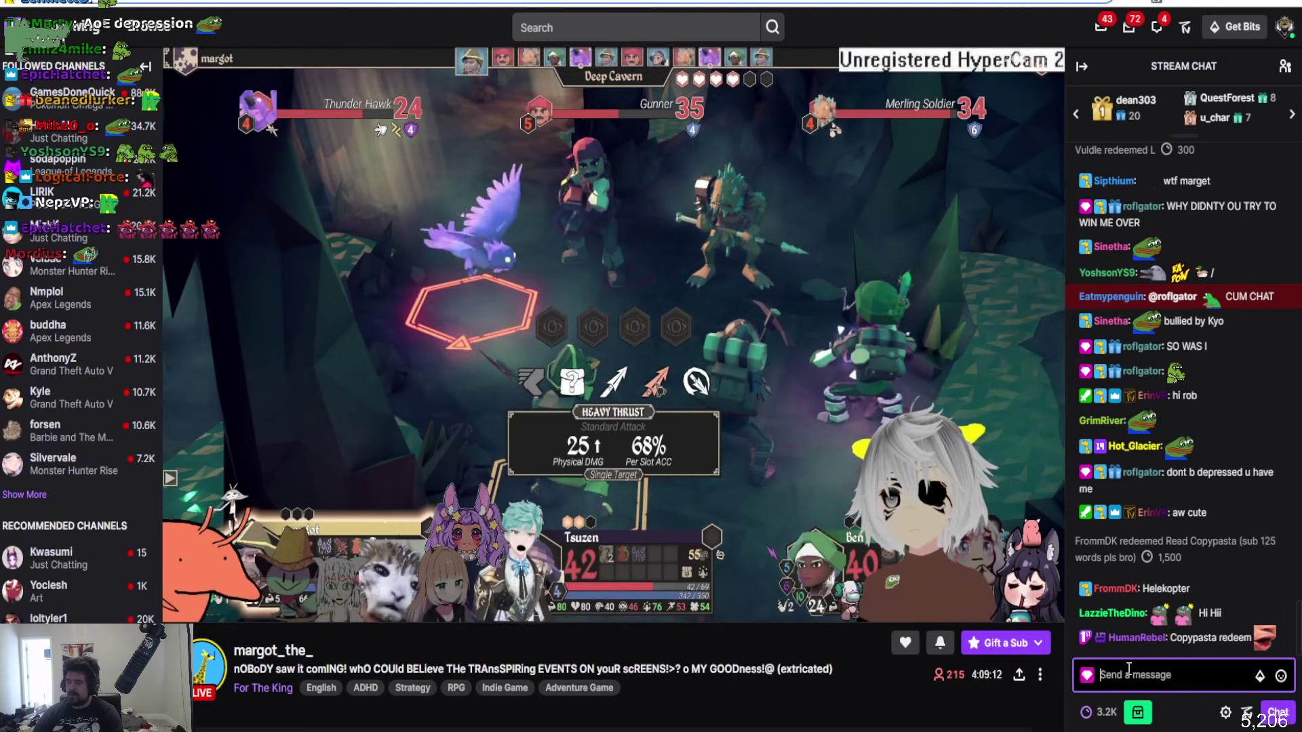
Write the message "why is that funny" in the For The King stream's chat
type("why is that funny")
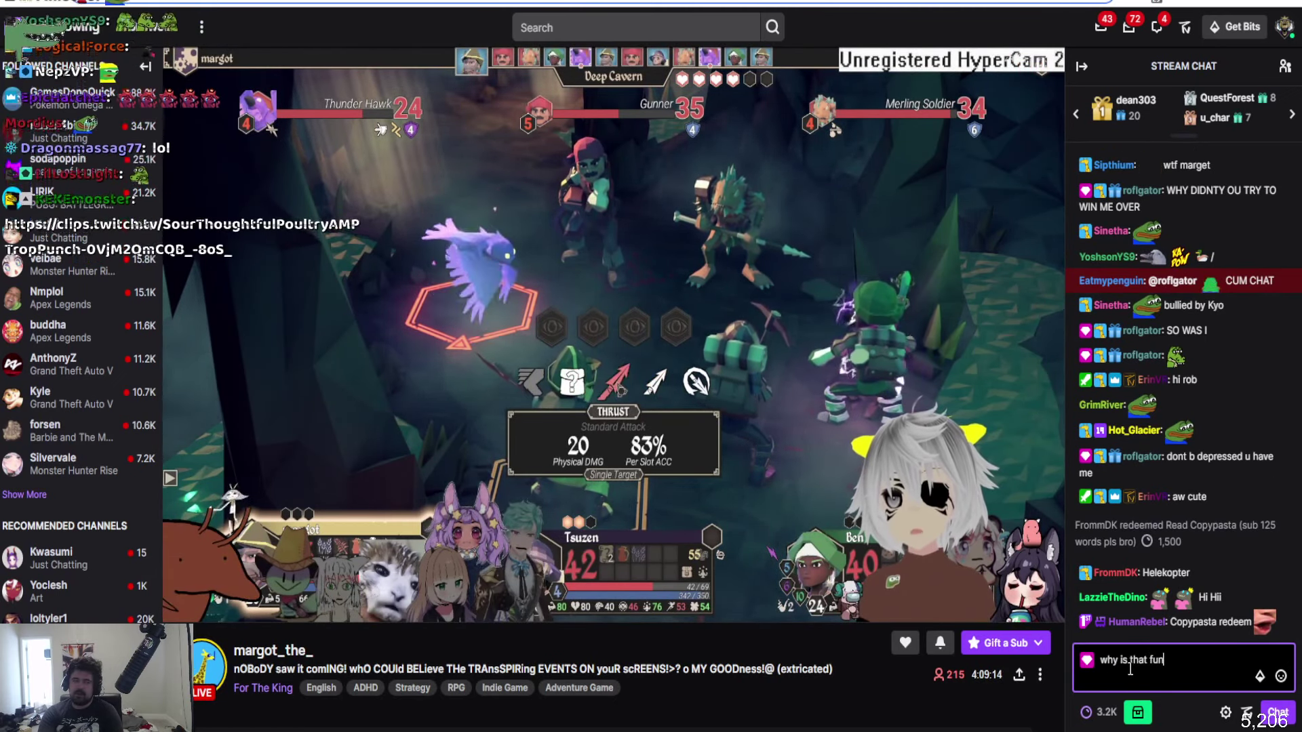